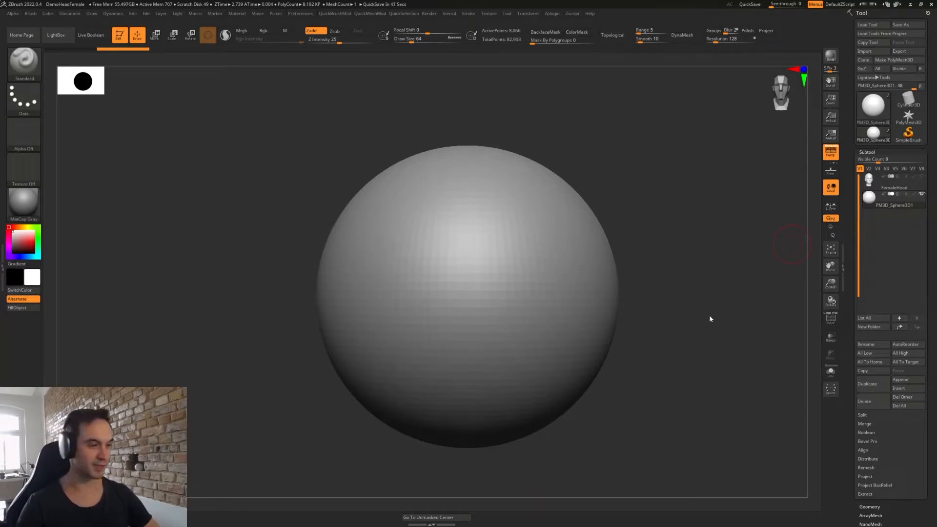
# - Make the FemaleHead subtool active and inspect the head from the front and sides
pyautogui.keyDown('alt'); pyautogui.moveTo(678, 378); pyautogui.dragTo(666, 339); pyautogui.keyUp('alt')
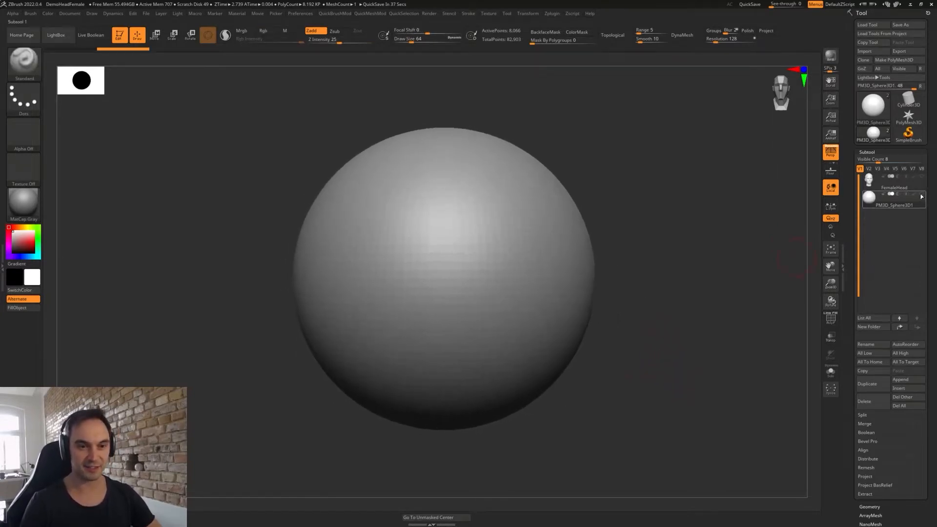
pyautogui.click(894, 182)
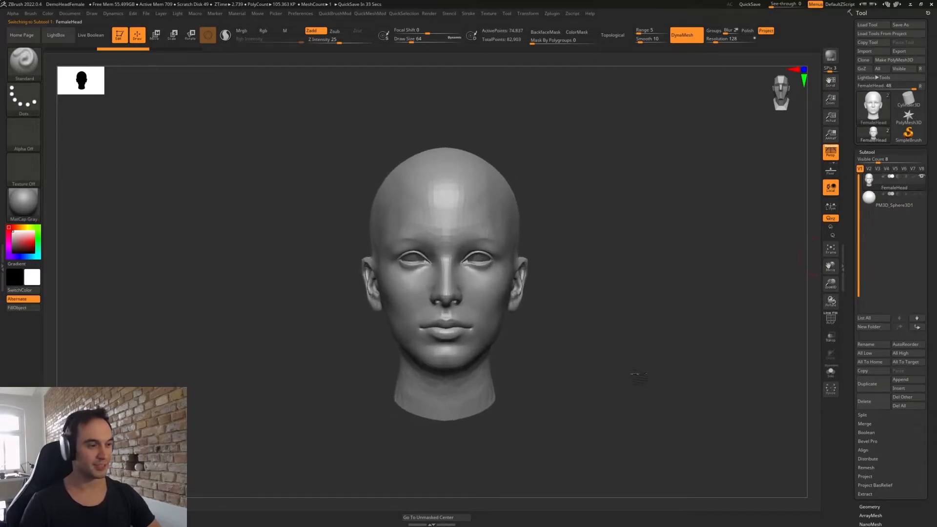
pyautogui.moveTo(566, 251); pyautogui.dragTo(543, 257)
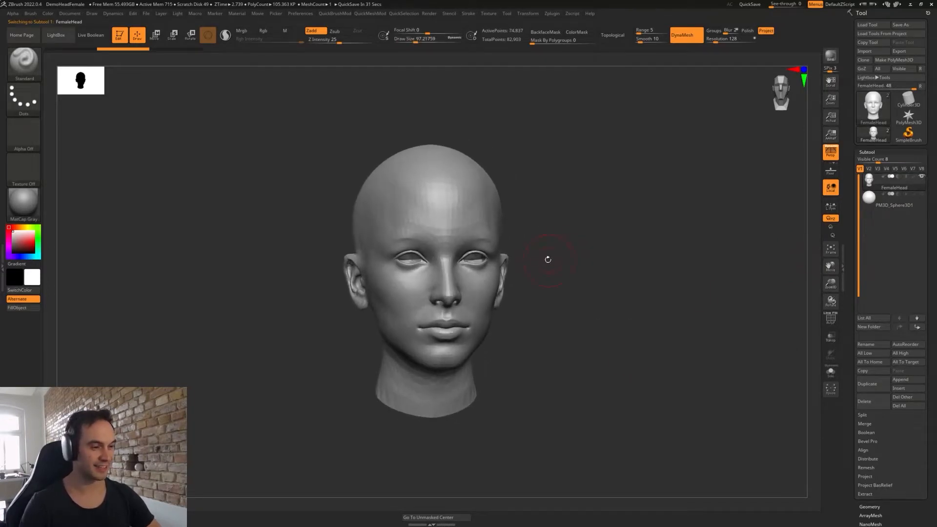
pyautogui.press('shift')
pyautogui.keyDown('shift'); pyautogui.moveTo(498, 221); pyautogui.dragTo(504, 219); pyautogui.keyUp('shift')
pyautogui.moveTo(549, 215); pyautogui.dragTo(508, 203)
pyautogui.moveTo(622, 217)
pyautogui.mouseDown()
pyautogui.moveTo(569, 220)
pyautogui.moveTo(534, 247)
pyautogui.mouseUp()
pyautogui.keyDown('shift'); pyautogui.moveTo(503, 331); pyautogui.dragTo(509, 333); pyautogui.keyUp('shift')
pyautogui.moveTo(566, 329)
pyautogui.mouseDown()
pyautogui.moveTo(621, 328)
pyautogui.moveTo(621, 360)
pyautogui.moveTo(553, 337)
pyautogui.mouseUp()
# - Switch to the Clay brush and smooth the side and back of the skull
pyautogui.press('b')
pyautogui.press('c')
pyautogui.press('l')
pyautogui.keyDown('shift'); pyautogui.moveTo(615, 307); pyautogui.dragTo(615, 312); pyautogui.keyUp('shift')
pyautogui.keyDown('ctrl'); pyautogui.keyDown('shift'); pyautogui.moveTo(629, 376); pyautogui.dragTo(530, 321); pyautogui.keyUp('shift'); pyautogui.keyUp('ctrl')
pyautogui.moveTo(656, 326)
pyautogui.mouseDown()
pyautogui.moveTo(621, 322)
pyautogui.moveTo(651, 305)
pyautogui.moveTo(646, 268)
pyautogui.mouseUp()
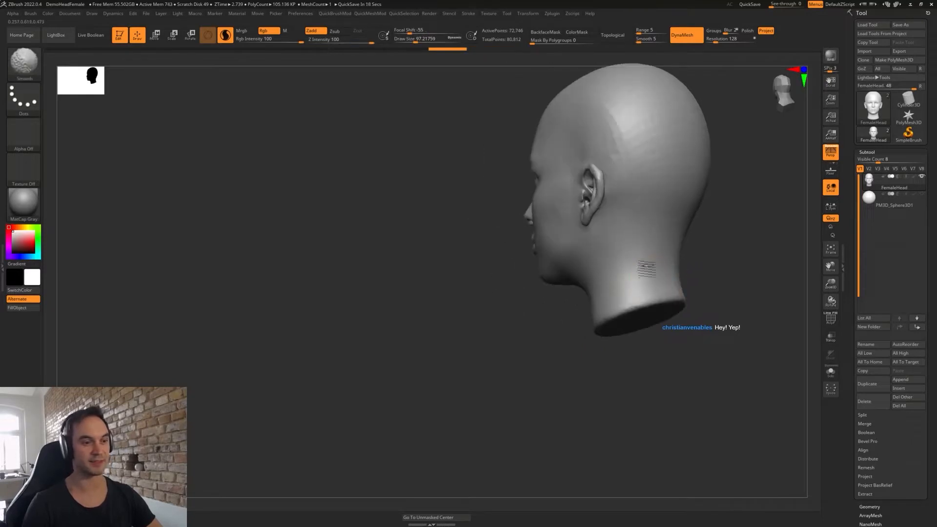
pyautogui.keyDown('shift'); pyautogui.moveTo(654, 134); pyautogui.dragTo(639, 146); pyautogui.keyUp('shift')
pyautogui.moveTo(690, 217)
pyautogui.mouseDown()
pyautogui.moveTo(718, 236)
pyautogui.moveTo(689, 261)
pyautogui.moveTo(667, 253)
pyautogui.mouseUp()
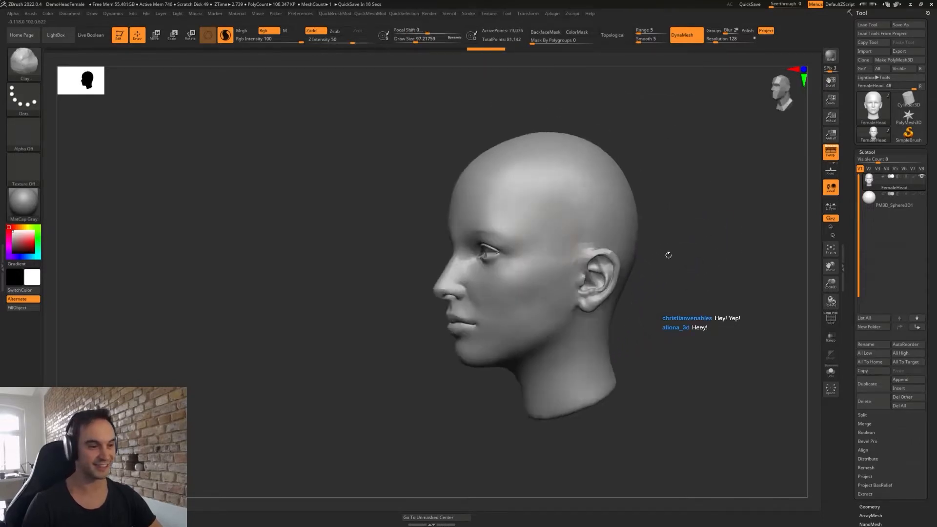
# - Work around the upper ear with the Inflat brush and smoothing at a draw size of about 68
pyautogui.press('s')
pyautogui.moveTo(592, 216)
pyautogui.mouseDown()
pyautogui.moveTo(580, 216)
pyautogui.moveTo(543, 167)
pyautogui.mouseUp()
pyautogui.press('b')
pyautogui.press('i')
pyautogui.press('n')
pyautogui.moveTo(597, 264)
pyautogui.keyDown('shift'); pyautogui.mouseDown()
pyautogui.moveTo(597, 292)
pyautogui.moveTo(613, 281)
pyautogui.mouseUp(); pyautogui.keyUp('shift')
pyautogui.hotkey('ctrl', 'z')
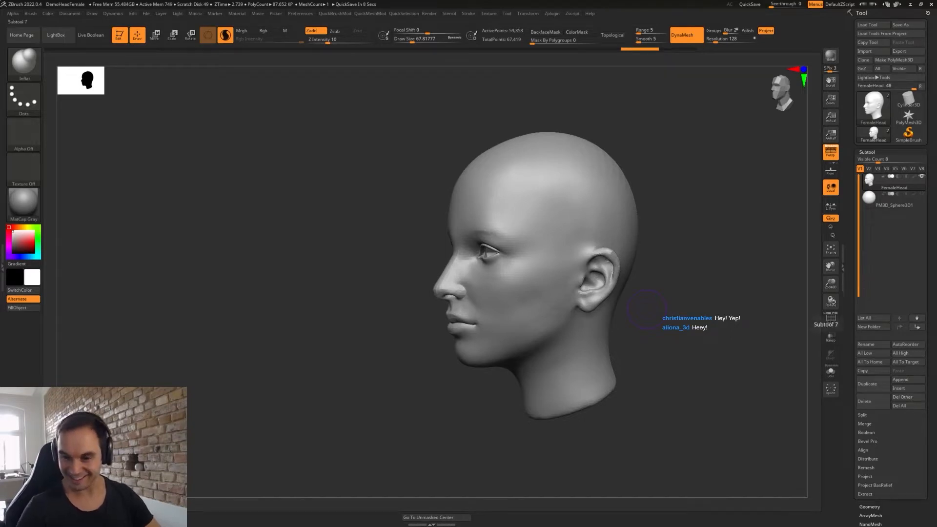
pyautogui.moveTo(654, 283); pyautogui.dragTo(672, 349)
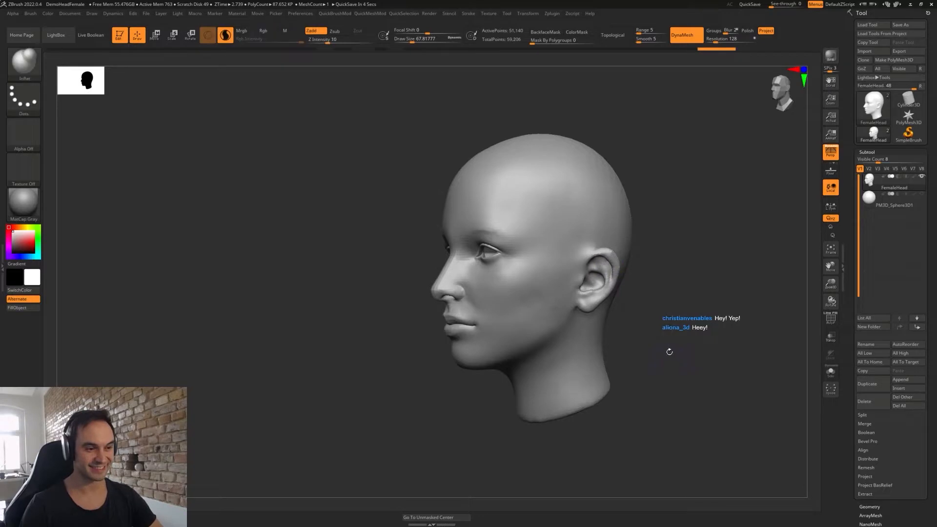
pyautogui.moveTo(606, 257)
pyautogui.keyDown('shift'); pyautogui.mouseDown()
pyautogui.moveTo(610, 265)
pyautogui.moveTo(602, 252)
pyautogui.moveTo(591, 262)
pyautogui.moveTo(605, 294)
pyautogui.moveTo(614, 279)
pyautogui.moveTo(607, 260)
pyautogui.moveTo(615, 264)
pyautogui.mouseUp(); pyautogui.keyUp('shift')
# - Switch to the Move brush with a draw size of about 54 and face the head frontally
pyautogui.press('s')
pyautogui.press('b')
pyautogui.press('m')
pyautogui.press('v')
pyautogui.keyDown('shift'); pyautogui.moveTo(668, 324); pyautogui.dragTo(605, 324); pyautogui.keyUp('shift')
pyautogui.keyDown('alt'); pyautogui.moveTo(630, 361); pyautogui.dragTo(737, 280); pyautogui.keyUp('alt')
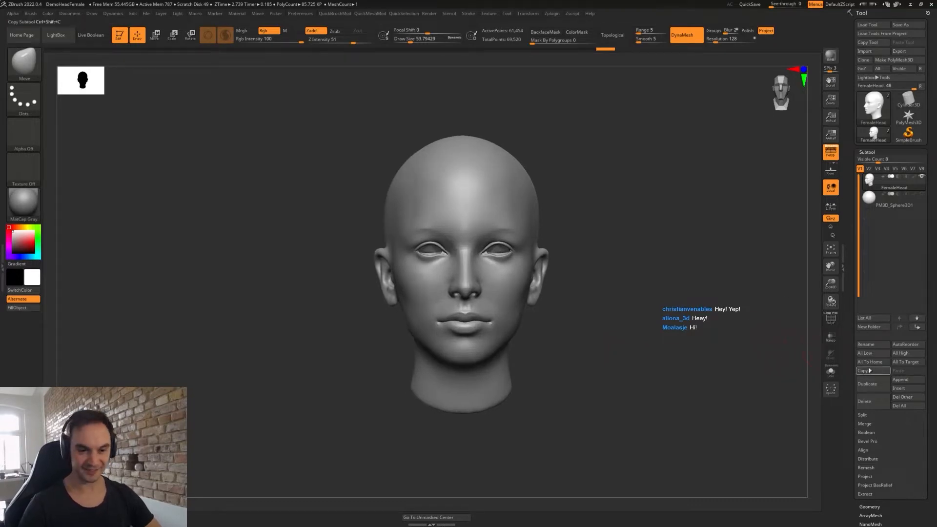
# - Append a Sphere3D as a new subtool and scale it down to roughly eyeball size
pyautogui.click(896, 380)
pyautogui.click(654, 370)
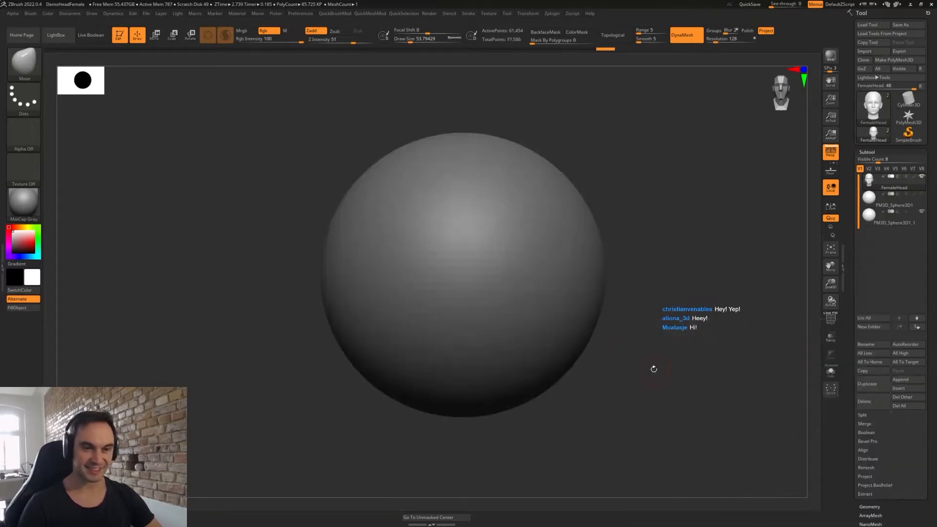
pyautogui.click(873, 218)
pyautogui.press('w')
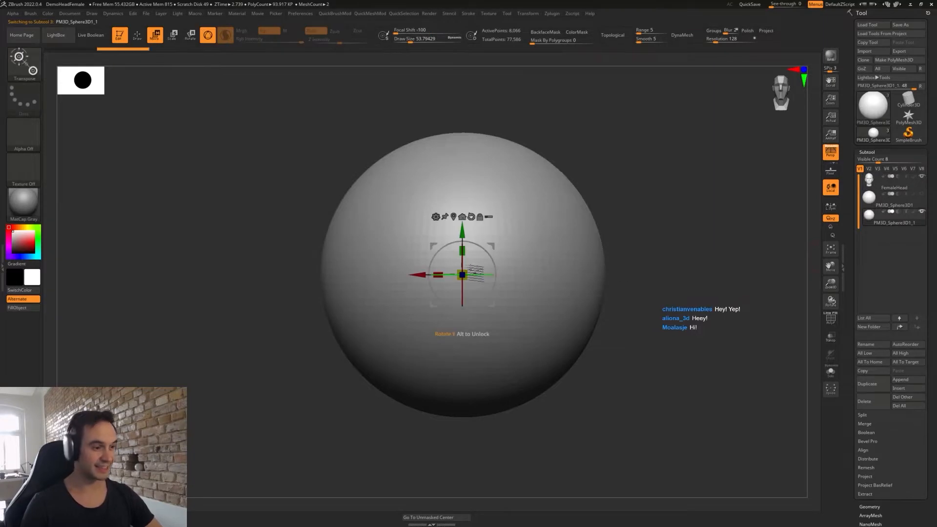
pyautogui.moveTo(462, 274); pyautogui.dragTo(396, 361)
# - Move the small sphere to one of the head's eye sockets, placing it in side and front view
pyautogui.keyDown('shift'); pyautogui.moveTo(629, 341); pyautogui.dragTo(579, 336); pyautogui.keyUp('shift')
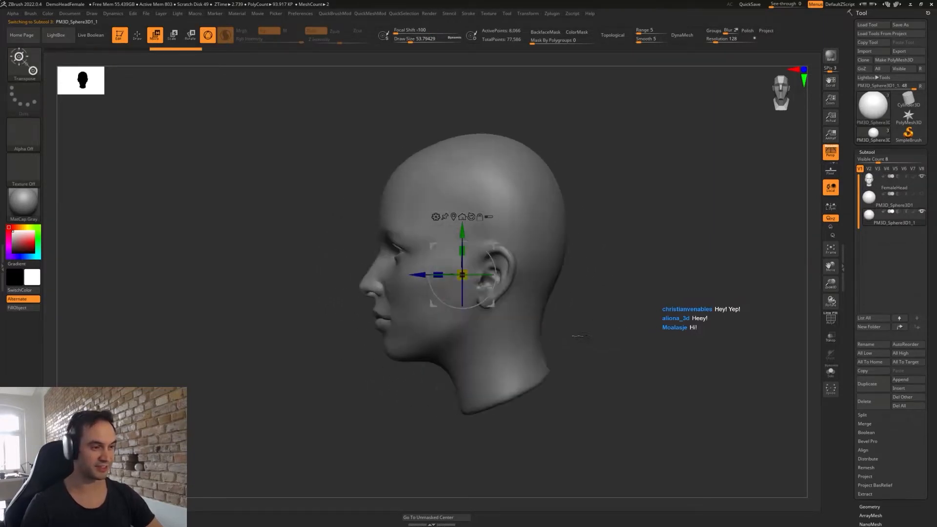
pyautogui.moveTo(493, 245); pyautogui.dragTo(432, 222)
pyautogui.moveTo(401, 250); pyautogui.dragTo(393, 263)
pyautogui.keyDown('shift'); pyautogui.moveTo(581, 293); pyautogui.dragTo(629, 294); pyautogui.keyUp('shift')
pyautogui.moveTo(408, 240); pyautogui.dragTo(442, 241)
pyautogui.keyDown('shift'); pyautogui.moveTo(555, 247); pyautogui.dragTo(507, 248); pyautogui.keyUp('shift')
pyautogui.moveTo(437, 248); pyautogui.dragTo(433, 250)
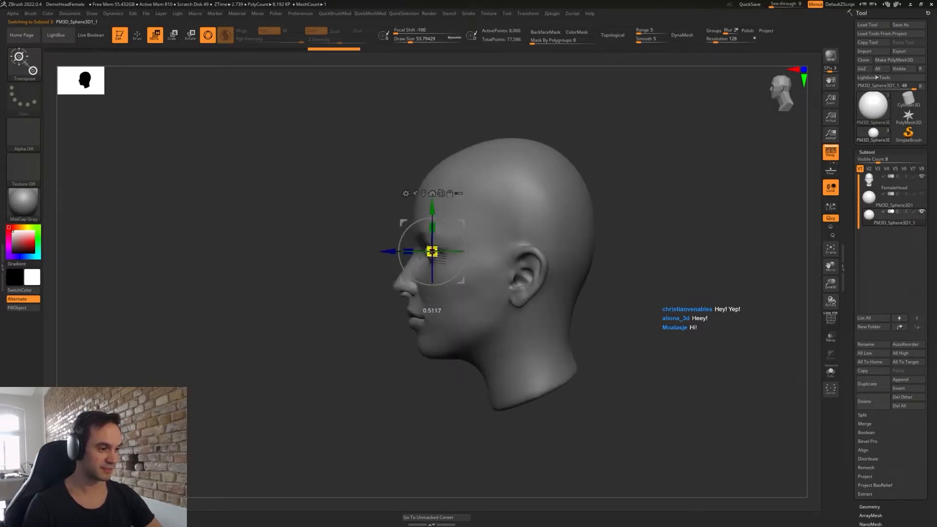
# - Adjust the eyeball's depth and sideways position so that it sits behind the eyelids
pyautogui.keyDown('shift'); pyautogui.moveTo(597, 283); pyautogui.dragTo(629, 284); pyautogui.keyUp('shift')
pyautogui.keyDown('ctrl'); pyautogui.moveTo(586, 268); pyautogui.dragTo(585, 315, button='right'); pyautogui.keyUp('ctrl')
pyautogui.moveTo(432, 251); pyautogui.dragTo(444, 241)
pyautogui.keyDown('shift'); pyautogui.moveTo(581, 221); pyautogui.dragTo(544, 218, button='right'); pyautogui.keyUp('shift')
pyautogui.moveTo(463, 221); pyautogui.dragTo(492, 216)
pyautogui.moveTo(609, 268); pyautogui.dragTo(682, 283, button='right')
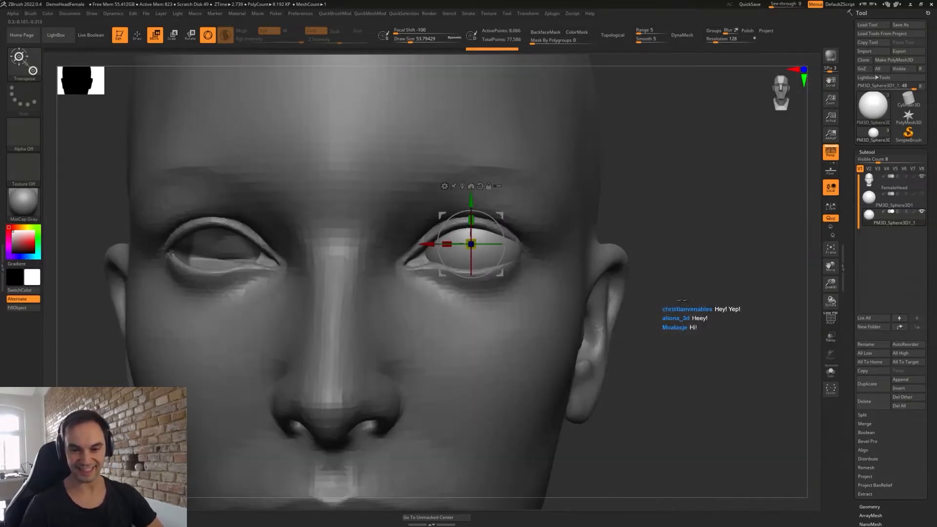
# - Refine the eyeball's fit in its socket and mirror it across to the other eye
pyautogui.keyDown('ctrl'); pyautogui.moveTo(710, 342); pyautogui.dragTo(693, 289, button='right'); pyautogui.keyUp('ctrl')
pyautogui.keyDown('alt'); pyautogui.moveTo(664, 322); pyautogui.dragTo(684, 338, button='right'); pyautogui.keyUp('alt')
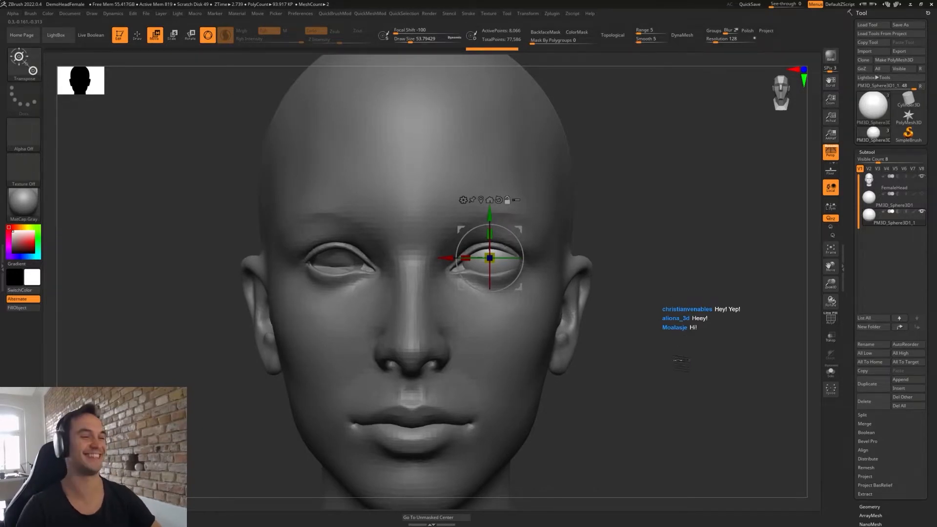
pyautogui.moveTo(674, 370); pyautogui.dragTo(717, 284, button='right')
pyautogui.moveTo(520, 228); pyautogui.dragTo(520, 232)
pyautogui.keyDown('shift'); pyautogui.moveTo(534, 231); pyautogui.dragTo(529, 283, button='right'); pyautogui.keyUp('shift')
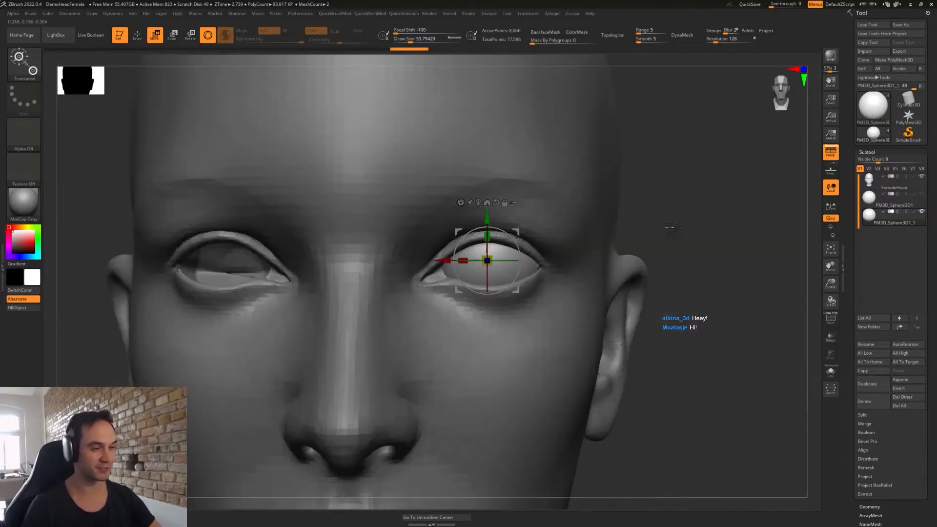
pyautogui.moveTo(672, 228); pyautogui.dragTo(646, 220, button='right')
pyautogui.press('2')
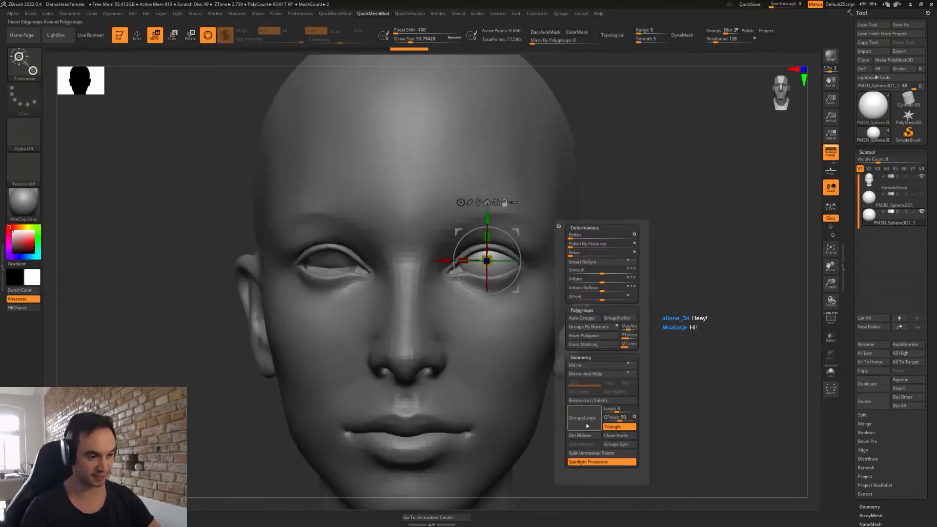
pyautogui.click(587, 365)
pyautogui.press('q')
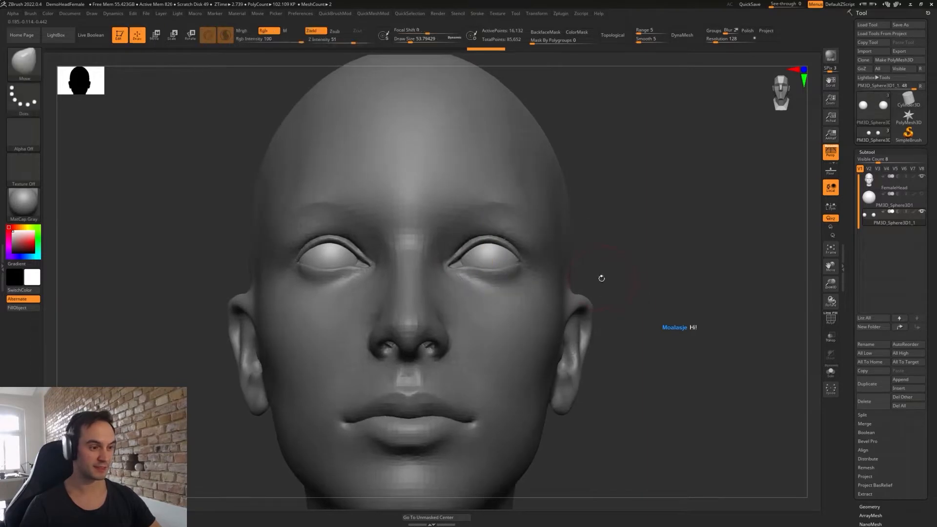
# - Select the head again and reshape the outer eye corners with the Move brush at a draw size of about 54
pyautogui.press('s')
pyautogui.click(598, 278)
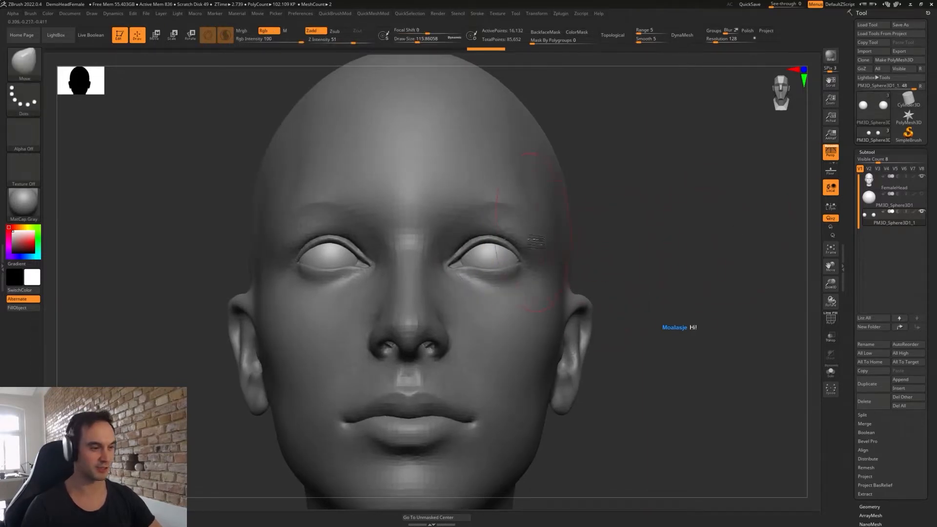
pyautogui.keyDown('alt'); pyautogui.click(508, 171); pyautogui.keyUp('alt')
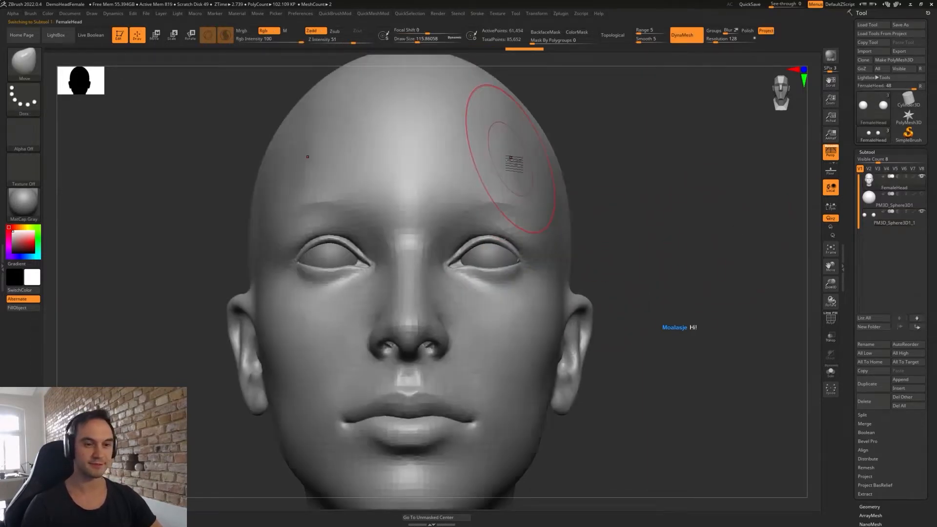
pyautogui.keyDown('ctrl'); pyautogui.moveTo(620, 287); pyautogui.dragTo(649, 312); pyautogui.keyUp('ctrl')
pyautogui.press('s')
pyautogui.click(521, 263)
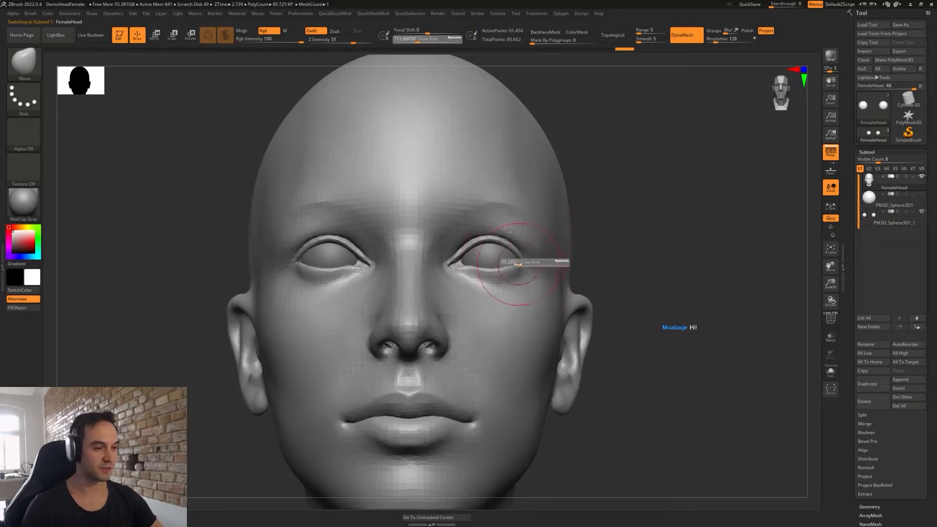
pyautogui.press('s')
pyautogui.click(520, 276)
pyautogui.moveTo(593, 259)
pyautogui.keyDown('ctrl'); pyautogui.mouseDown()
pyautogui.moveTo(605, 273)
pyautogui.moveTo(525, 271)
pyautogui.mouseUp(); pyautogui.keyUp('ctrl')
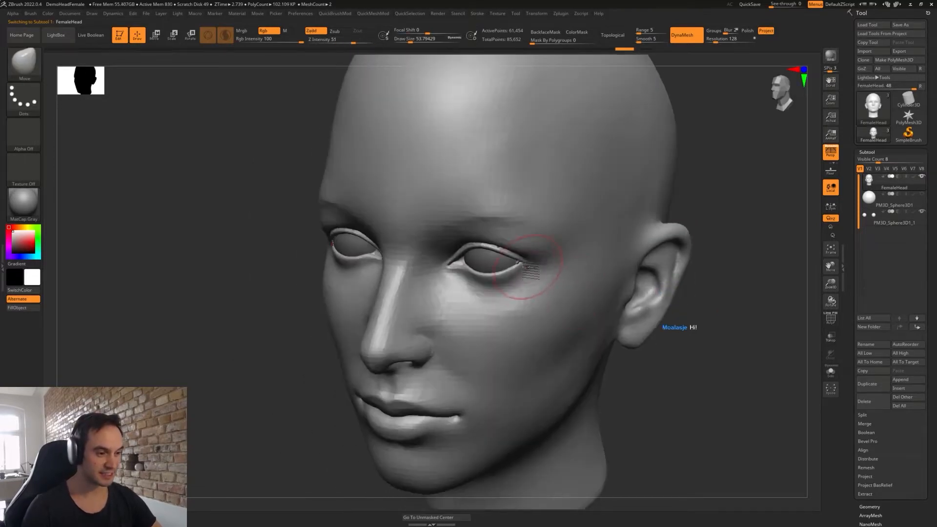
pyautogui.keyDown('shift'); pyautogui.moveTo(644, 205); pyautogui.dragTo(682, 194); pyautogui.keyUp('shift')
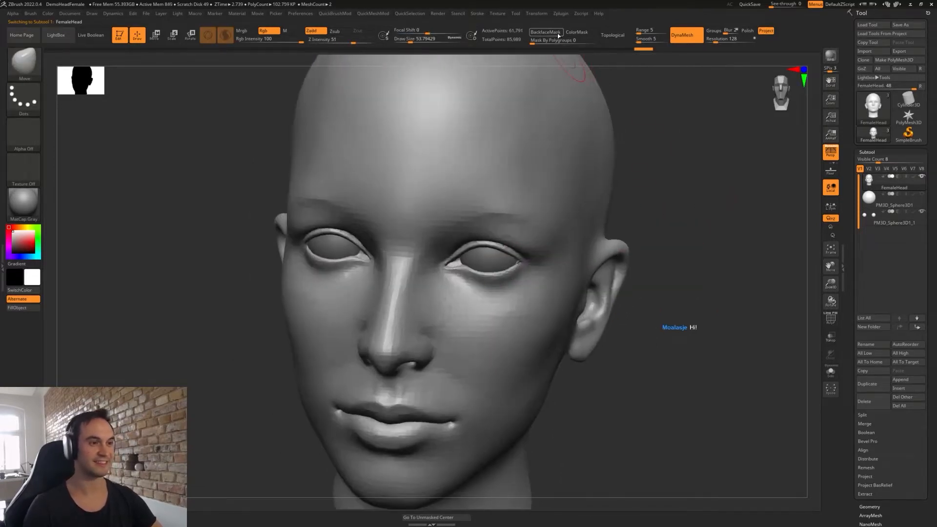
# - Enable BackfaceMask for the Move brush and adjust the eye area with a draw size of about 77
pyautogui.click(558, 36)
pyautogui.moveTo(620, 146); pyautogui.dragTo(656, 154)
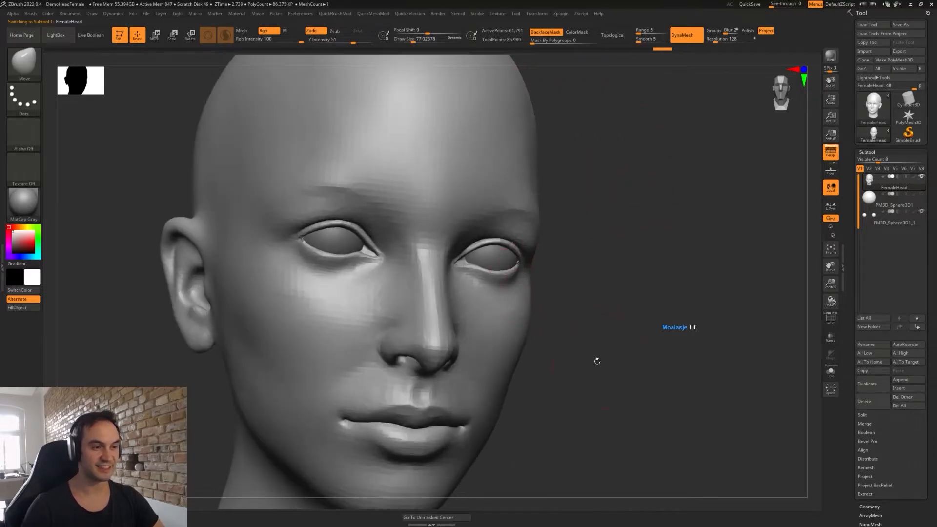
pyautogui.moveTo(597, 361)
pyautogui.keyDown('shift'); pyautogui.mouseDown()
pyautogui.moveTo(610, 344)
pyautogui.moveTo(592, 359)
pyautogui.moveTo(589, 344)
pyautogui.mouseUp(); pyautogui.keyUp('shift')
pyautogui.press('s')
pyautogui.click(582, 341)
# - Switch to the DamStandard brush and smooth the ears away into the sides of the head
pyautogui.press('b')
pyautogui.press('d')
pyautogui.press('s')
pyautogui.moveTo(634, 312); pyautogui.dragTo(565, 303)
pyautogui.keyDown('shift'); pyautogui.moveTo(596, 260); pyautogui.dragTo(585, 319); pyautogui.keyUp('shift')
pyautogui.press('s')
pyautogui.click(562, 322)
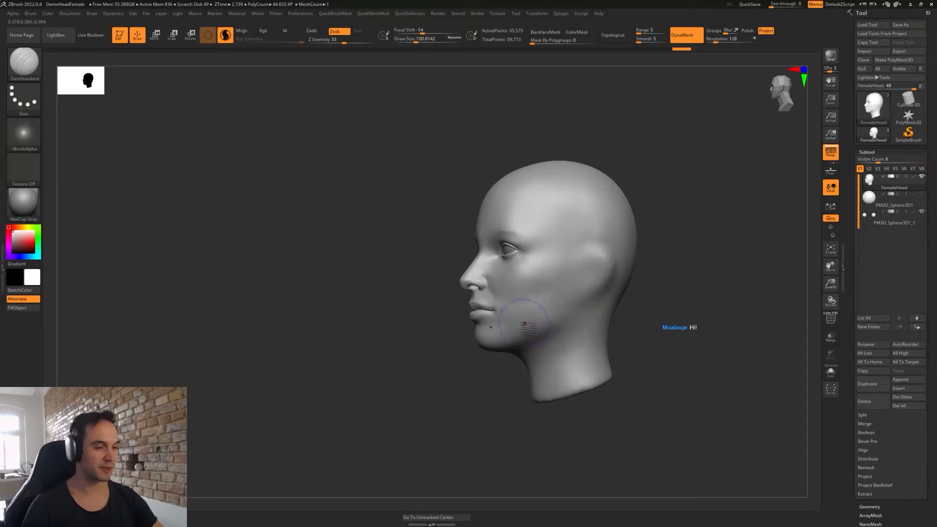
# - Push the bottom of the neck upward using the Move brush at a draw size of about 262 with BackfaceMask off
pyautogui.press('b')
pyautogui.press('m')
pyautogui.press('v')
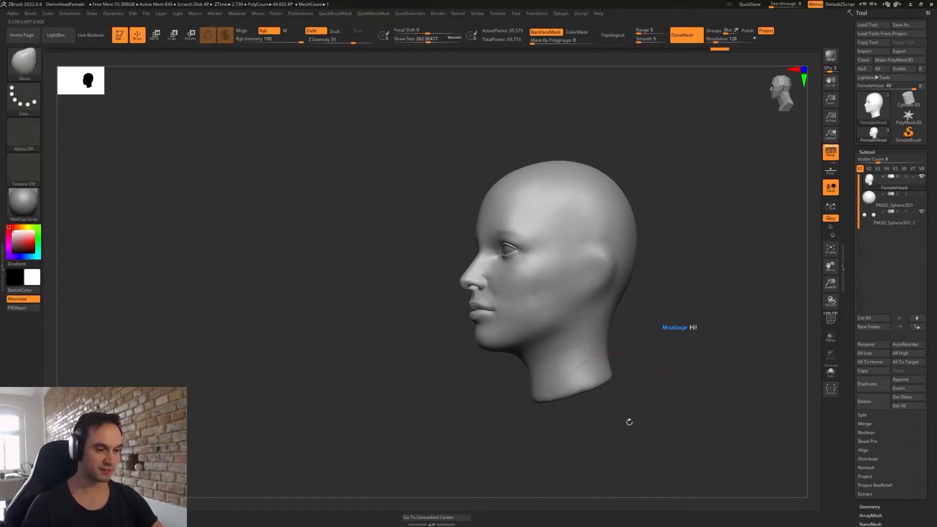
pyautogui.moveTo(629, 422); pyautogui.dragTo(607, 266)
pyautogui.click(541, 33)
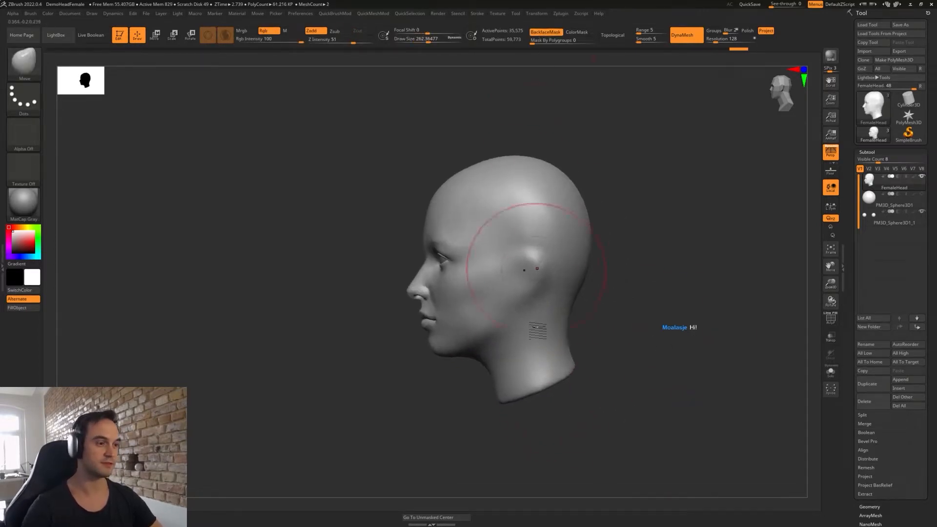
pyautogui.moveTo(507, 394); pyautogui.dragTo(528, 360)
pyautogui.click(547, 33)
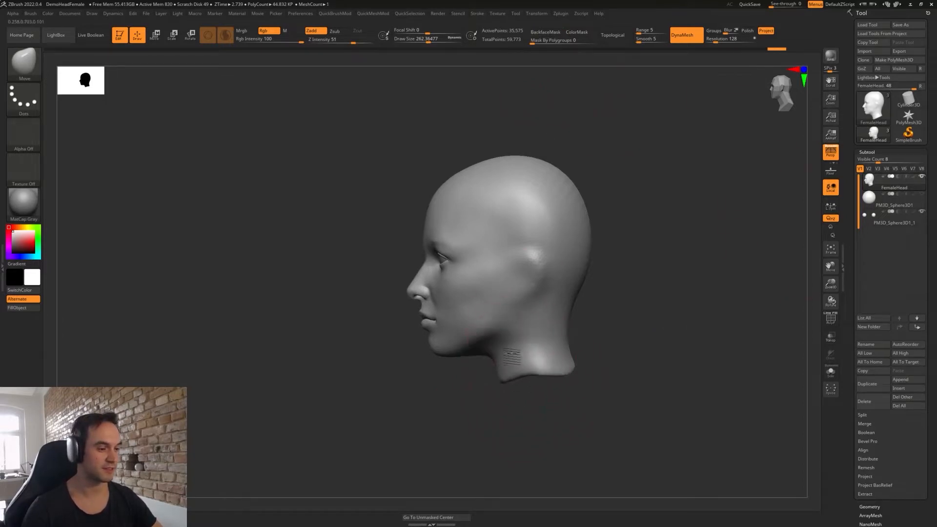
# - Smooth the shortened neck and push its remainder up into the base of the skull
pyautogui.moveTo(575, 398); pyautogui.dragTo(543, 353, button='right')
pyautogui.moveTo(537, 375)
pyautogui.keyDown('shift'); pyautogui.mouseDown()
pyautogui.moveTo(561, 366)
pyautogui.moveTo(552, 379)
pyautogui.mouseUp(); pyautogui.keyUp('shift')
pyautogui.keyDown('shift'); pyautogui.moveTo(564, 410); pyautogui.dragTo(580, 433, button='right'); pyautogui.keyUp('shift')
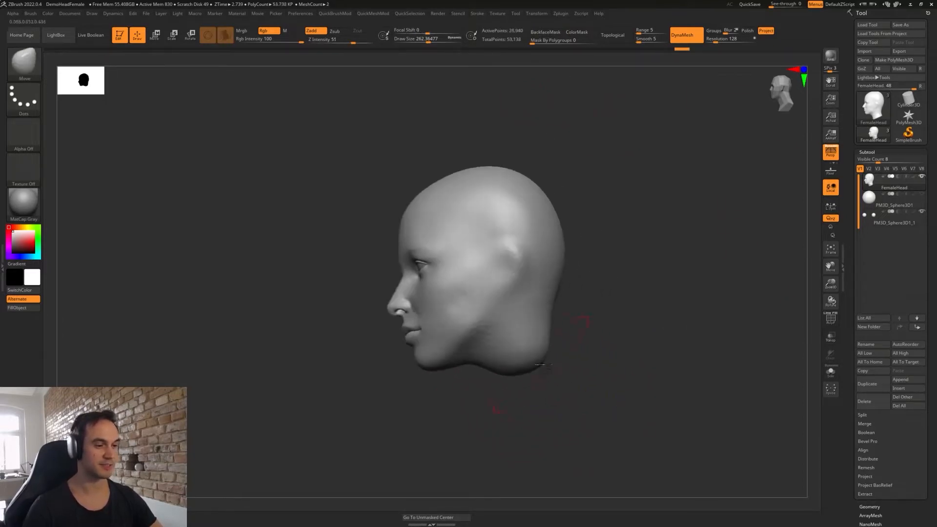
pyautogui.moveTo(538, 364)
pyautogui.mouseDown()
pyautogui.moveTo(513, 346)
pyautogui.moveTo(518, 319)
pyautogui.mouseUp()
pyautogui.moveTo(498, 347); pyautogui.dragTo(493, 337)
pyautogui.moveTo(546, 361)
pyautogui.keyDown('shift'); pyautogui.mouseDown(button='right')
pyautogui.moveTo(598, 352)
pyautogui.moveTo(567, 347)
pyautogui.mouseUp(button='right'); pyautogui.keyUp('shift')
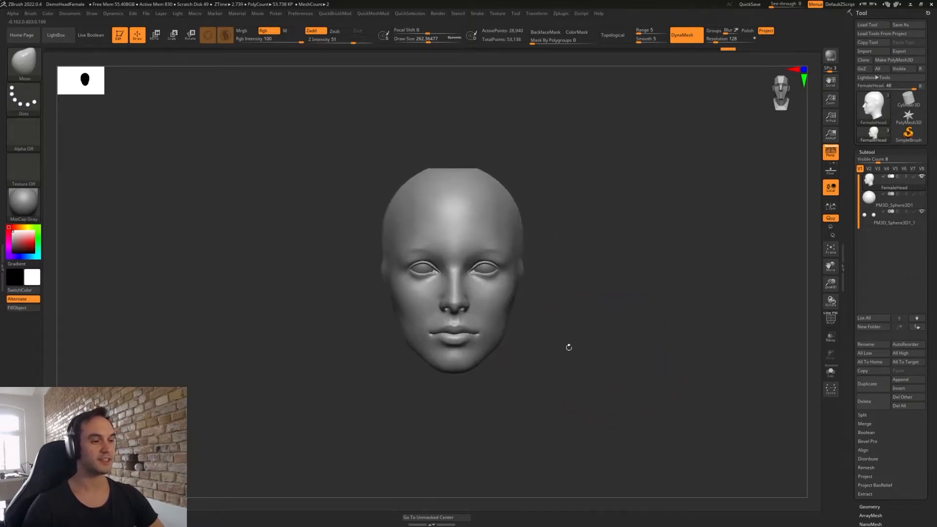
# - Reduce the draw size to about 145 and tuck in the remaining ear bumps at the head's sides
pyautogui.press('s')
pyautogui.moveTo(551, 295); pyautogui.dragTo(543, 294)
pyautogui.moveTo(585, 294)
pyautogui.mouseDown(button='right')
pyautogui.moveTo(529, 288)
pyautogui.moveTo(552, 291)
pyautogui.mouseUp(button='right')
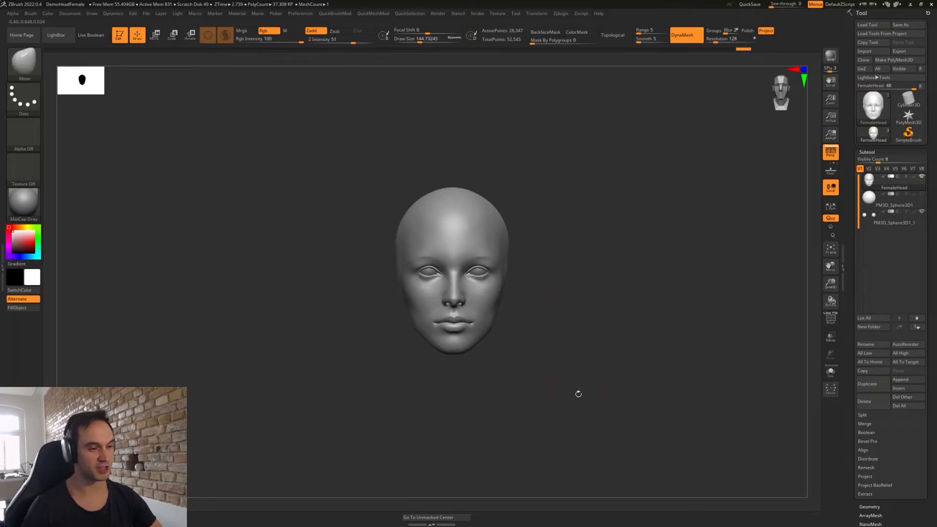
pyautogui.keyDown('alt'); pyautogui.moveTo(578, 394); pyautogui.dragTo(593, 364, button='right'); pyautogui.keyUp('alt')
pyautogui.keyDown('alt'); pyautogui.moveTo(581, 295); pyautogui.dragTo(612, 369, button='right'); pyautogui.keyUp('alt')
# - Append a Cylinder3D as a subtool and rotate it a quarter turn so its axis runs from front to back
pyautogui.click(898, 380)
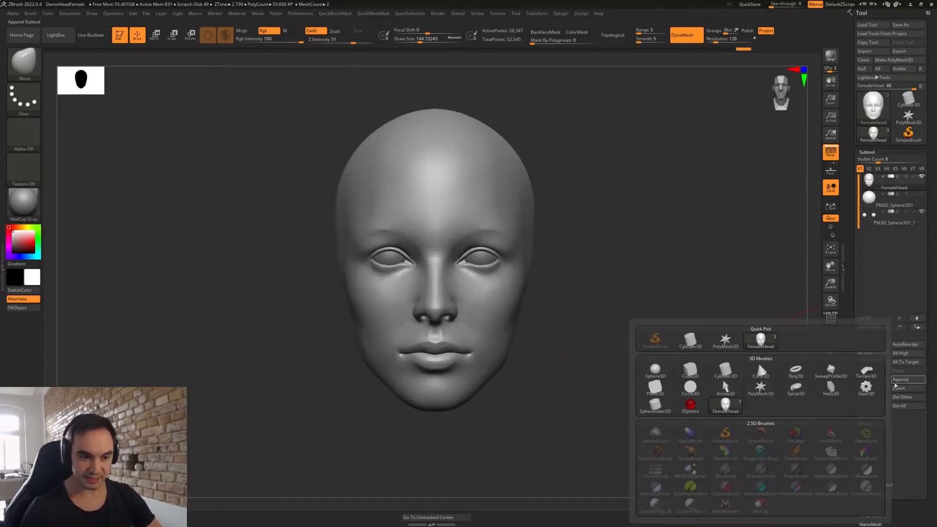
pyautogui.click(731, 373)
pyautogui.keyDown('alt'); pyautogui.moveTo(676, 334); pyautogui.dragTo(666, 265, button='right'); pyautogui.keyUp('alt')
pyautogui.keyDown('alt'); pyautogui.click(548, 302); pyautogui.keyUp('alt')
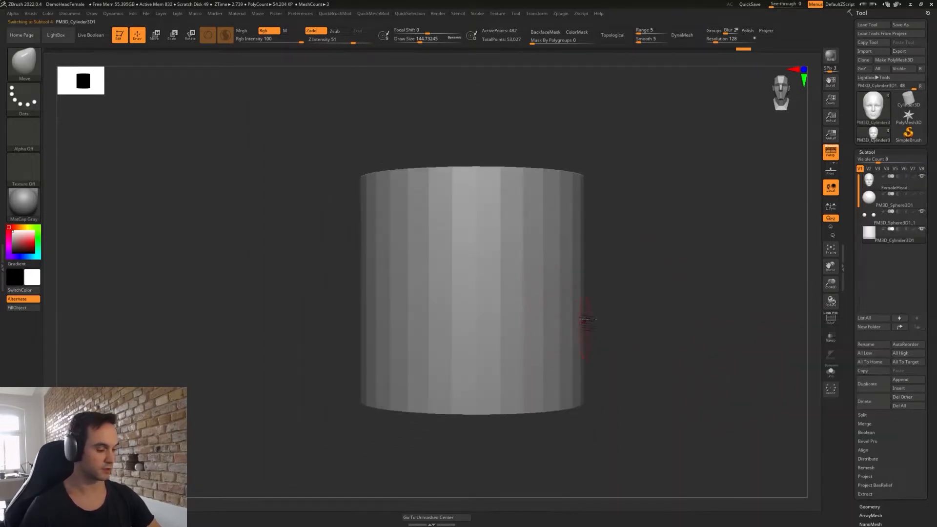
pyautogui.press('r')
pyautogui.moveTo(476, 273)
pyautogui.mouseDown()
pyautogui.moveTo(472, 338)
pyautogui.moveTo(477, 327)
pyautogui.mouseUp()
pyautogui.keyDown('shift'); pyautogui.moveTo(660, 328); pyautogui.dragTo(809, 224, button='right'); pyautogui.keyUp('shift')
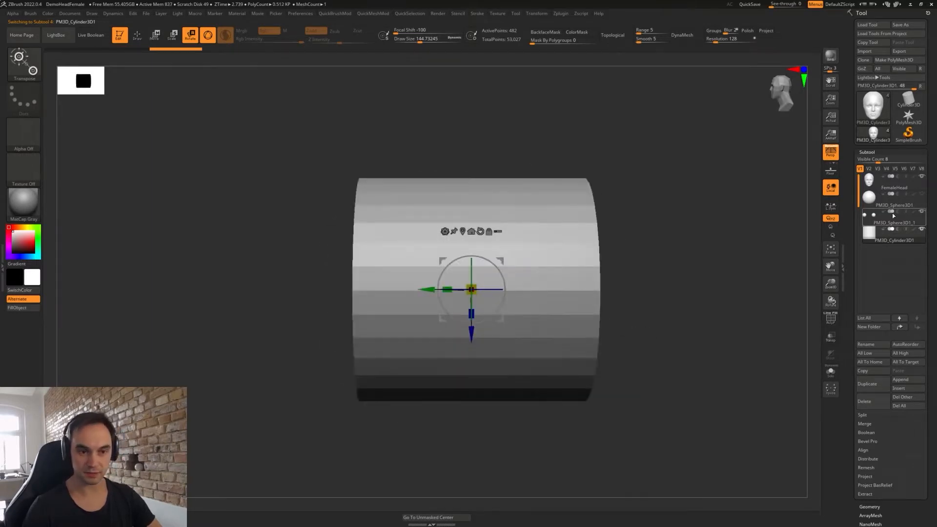
# - Flatten the cylinder along its axis into a thin upright disc through the head
pyautogui.moveTo(447, 289); pyautogui.dragTo(585, 289)
pyautogui.moveTo(447, 289); pyautogui.dragTo(537, 281)
pyautogui.press('q')
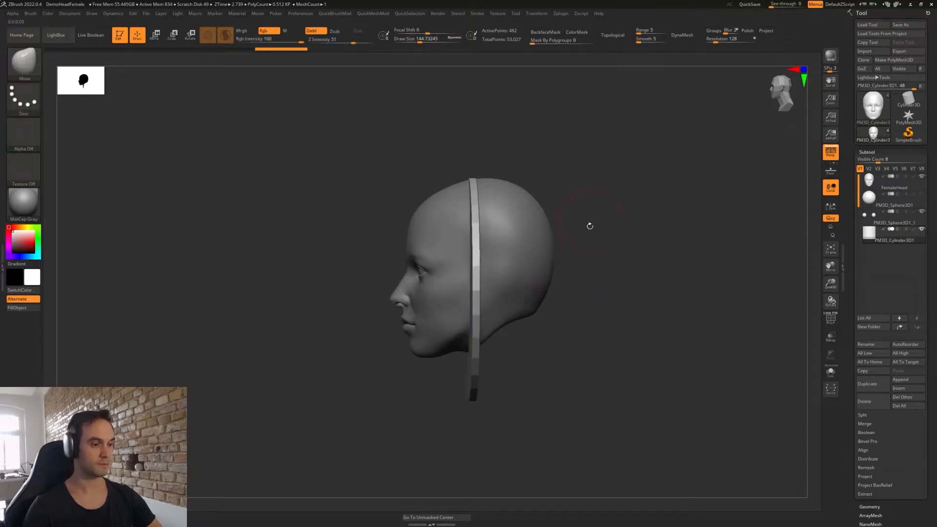
pyautogui.keyDown('shift'); pyautogui.moveTo(589, 226); pyautogui.dragTo(609, 228, button='right'); pyautogui.keyUp('shift')
# - Scale the disc down and position it around the head so that it frames the face
pyautogui.press('w')
pyautogui.moveTo(477, 290); pyautogui.dragTo(464, 293)
pyautogui.moveTo(475, 334); pyautogui.dragTo(476, 313)
pyautogui.moveTo(474, 268); pyautogui.dragTo(483, 269)
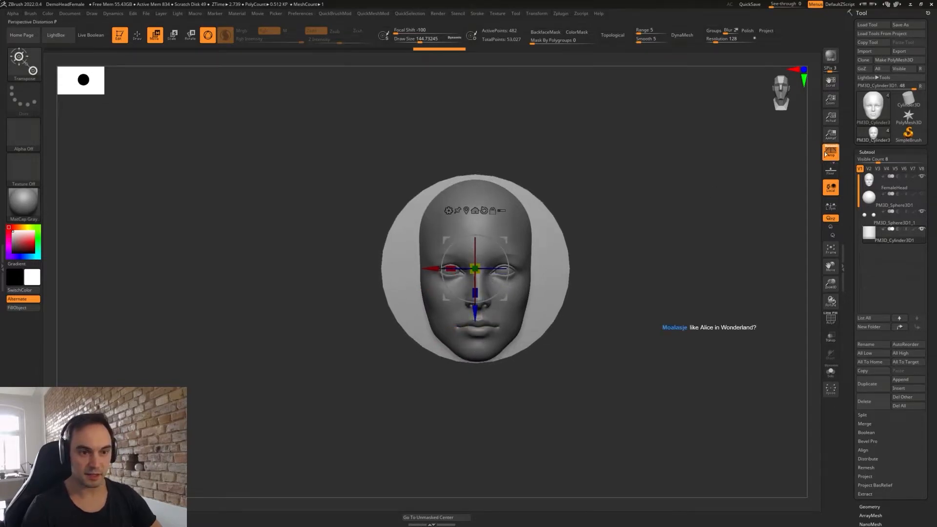
# - Display the Draw settings and set the camera's focal length to 85 mm
pyautogui.keyDown('alt'); pyautogui.moveTo(694, 284); pyautogui.dragTo(687, 288); pyautogui.keyUp('alt')
pyautogui.moveTo(2, 274); pyautogui.dragTo(93, 28)
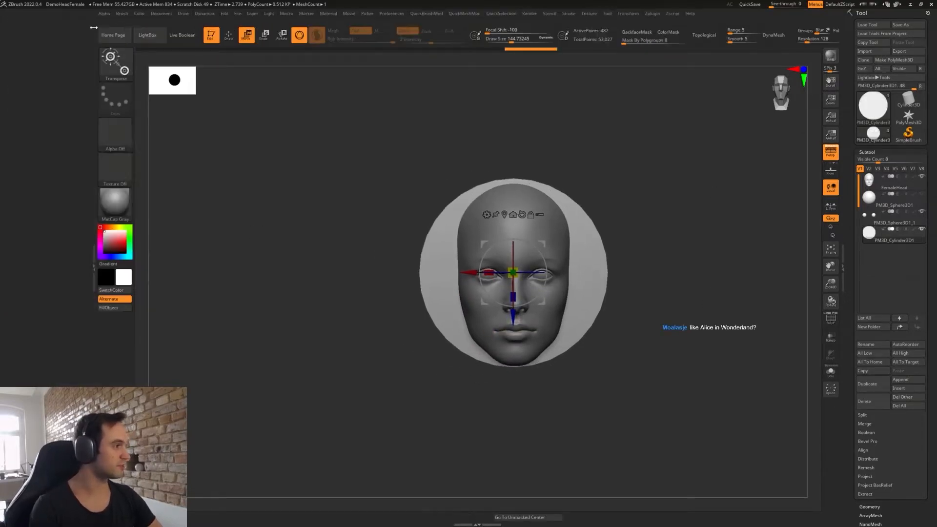
pyautogui.click(183, 14)
pyautogui.moveTo(181, 22); pyautogui.dragTo(30, 83)
pyautogui.click(74, 237)
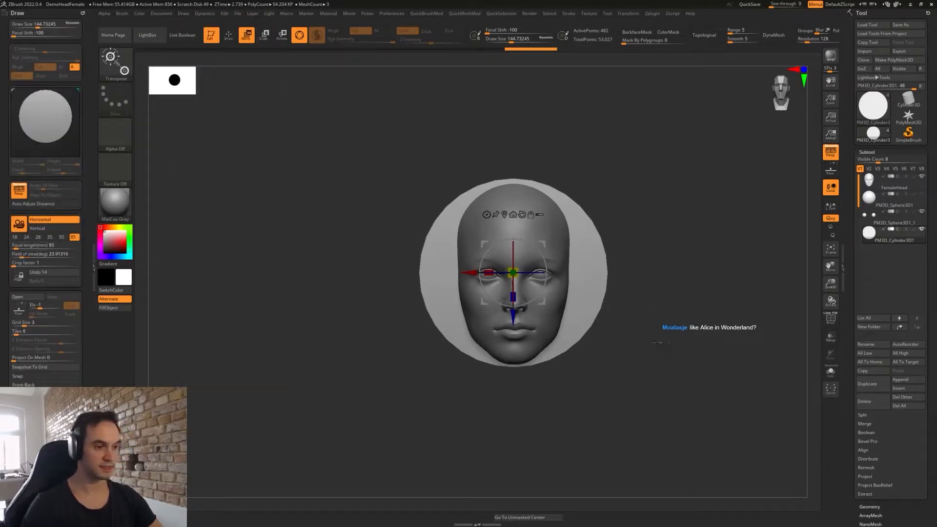
pyautogui.keyDown('alt'); pyautogui.moveTo(655, 383); pyautogui.dragTo(653, 399); pyautogui.keyUp('alt')
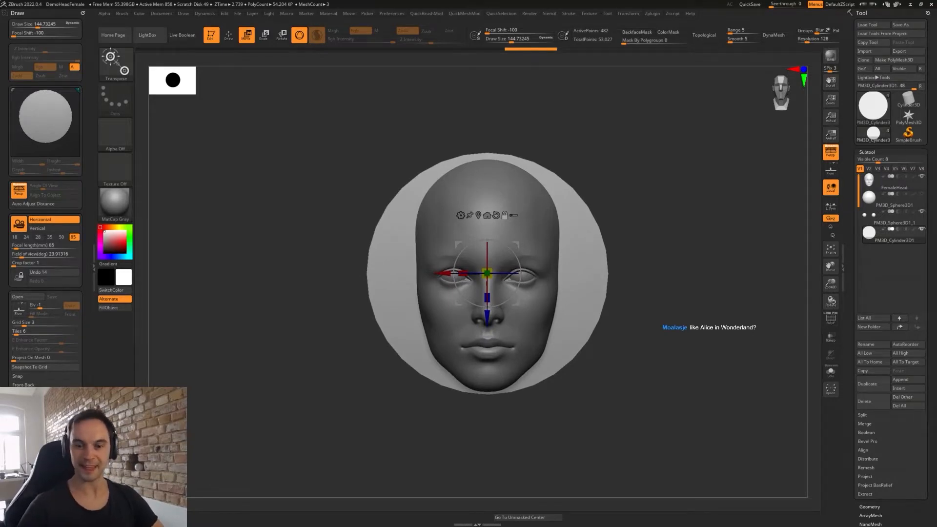
pyautogui.keyDown('alt'); pyautogui.moveTo(664, 405); pyautogui.dragTo(661, 393); pyautogui.keyUp('alt')
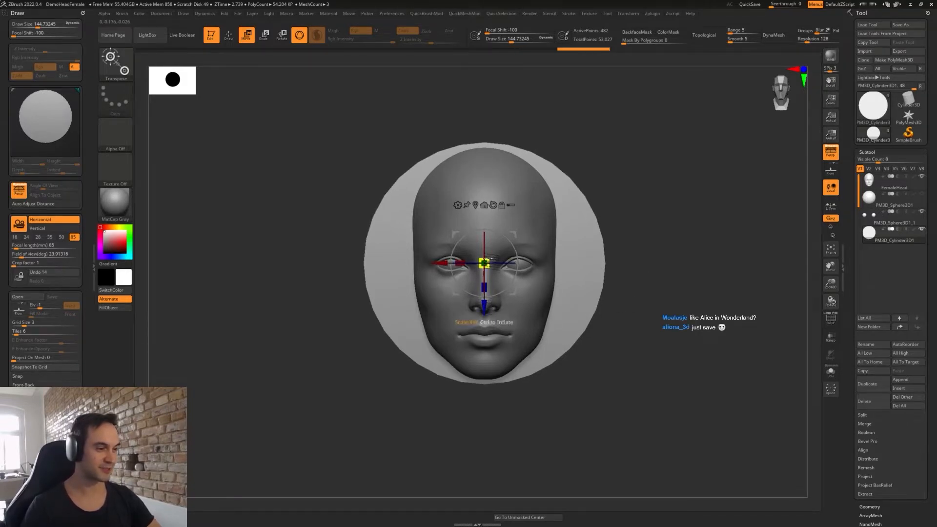
pyautogui.moveTo(484, 262)
pyautogui.mouseDown()
pyautogui.moveTo(493, 259)
pyautogui.moveTo(495, 271)
pyautogui.mouseUp()
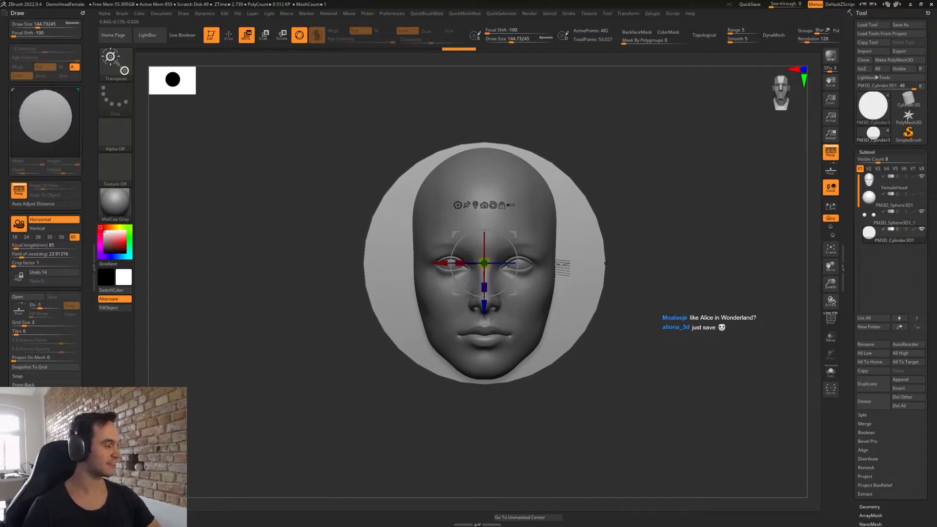
# - Collapse the Draw settings and close the side tray
pyautogui.click(20, 14)
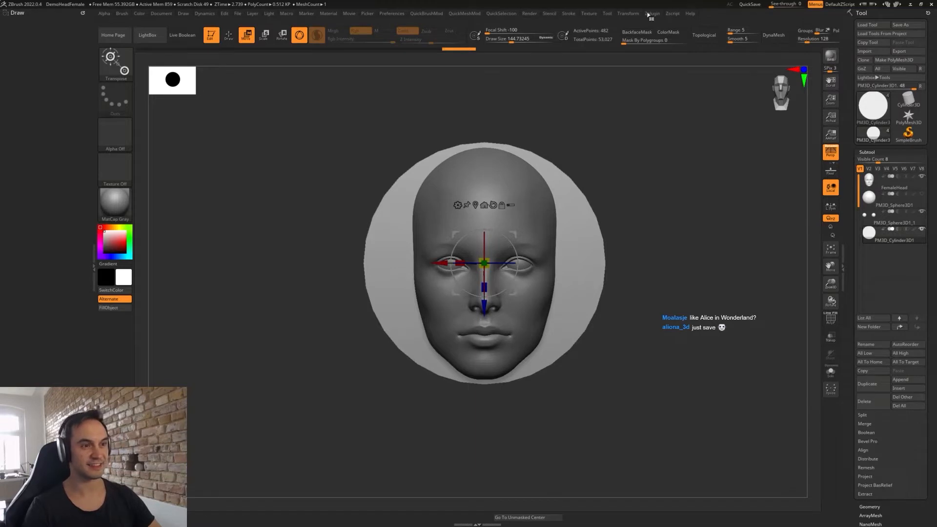
pyautogui.click(628, 14)
pyautogui.click(652, 14)
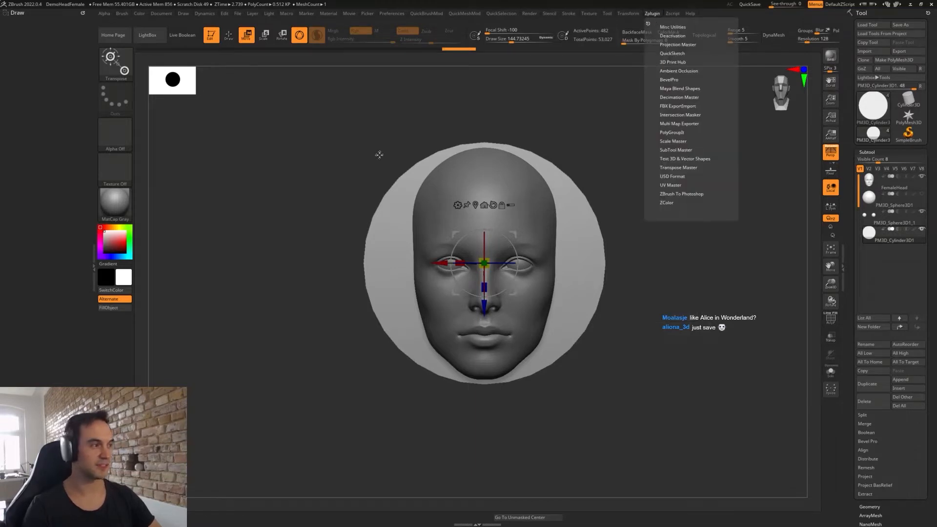
pyautogui.click(647, 23)
pyautogui.click(93, 267)
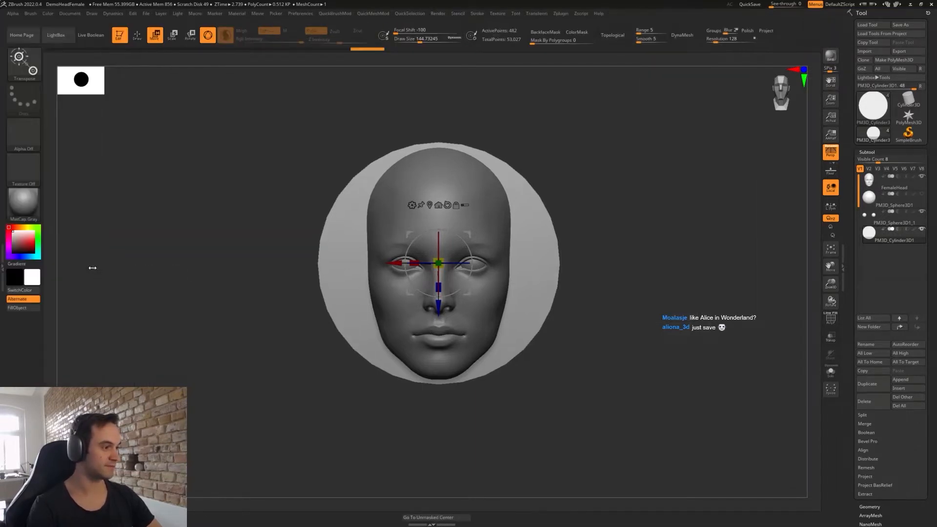
# - Clip the back half off the FemaleHead subtool with the ClipCurve brush, cutting vertically along the disc in side view
pyautogui.press('q')
pyautogui.keyDown('shift'); pyautogui.moveTo(604, 353); pyautogui.dragTo(572, 360); pyautogui.keyUp('shift')
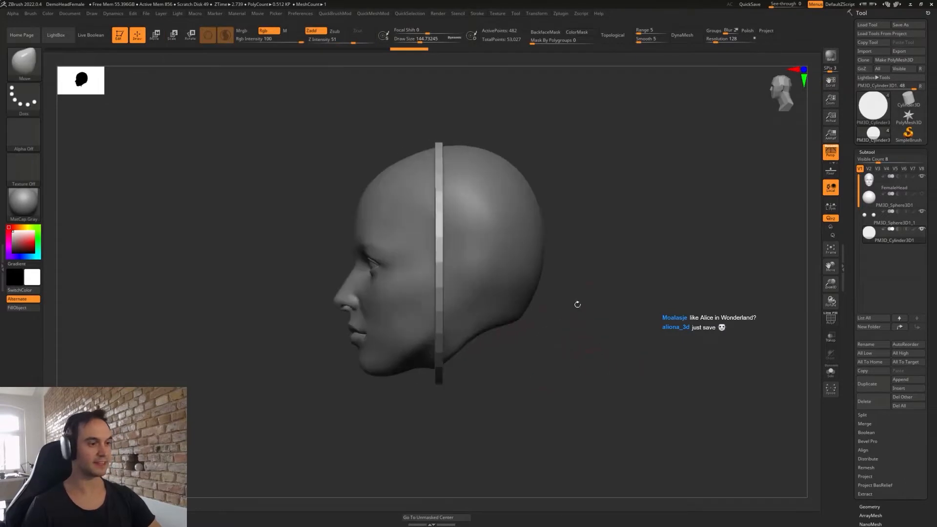
pyautogui.click(867, 178)
pyautogui.press('3')
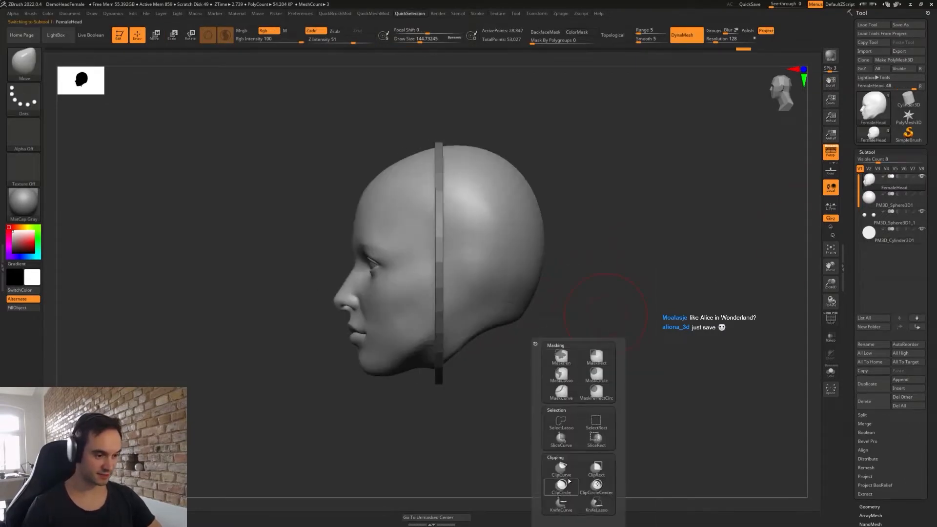
pyautogui.click(562, 469)
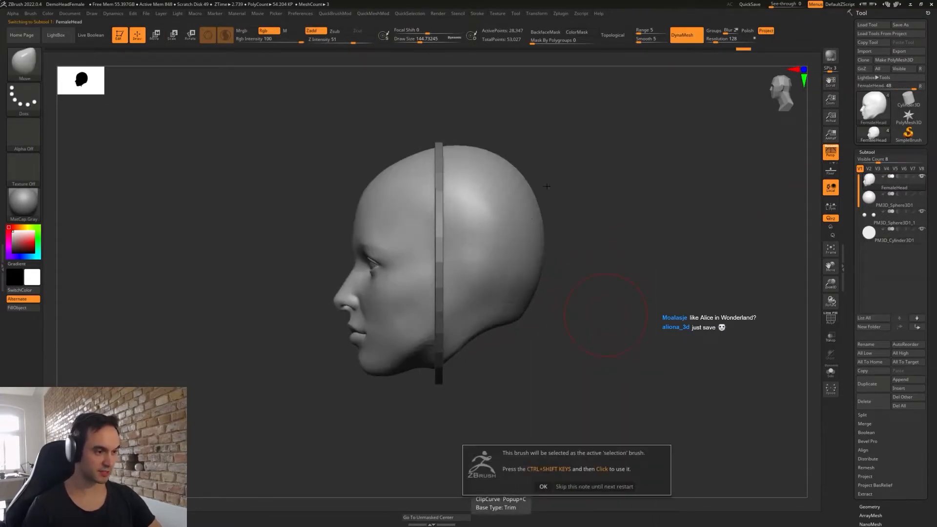
pyautogui.click(543, 487)
pyautogui.keyDown('ctrl'); pyautogui.keyDown('shift'); pyautogui.moveTo(578, 171); pyautogui.dragTo(431, 437); pyautogui.keyUp('shift'); pyautogui.keyUp('ctrl')
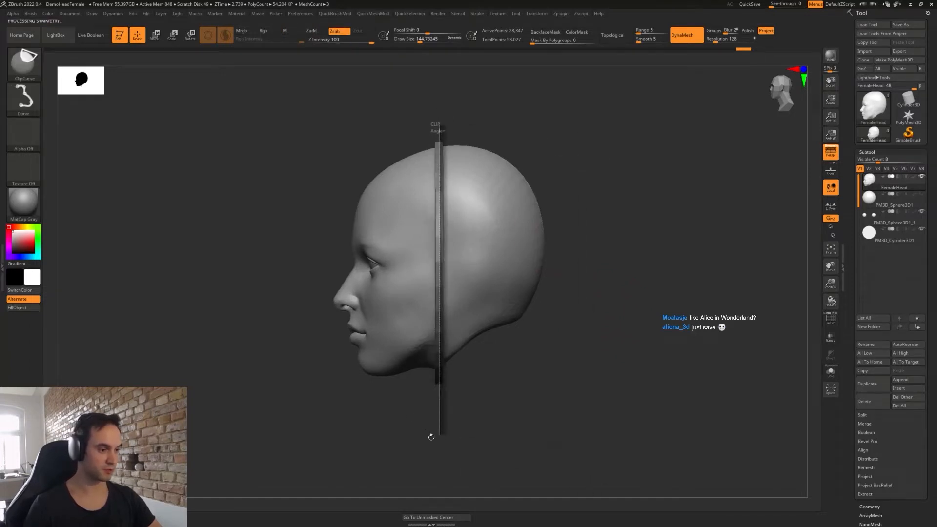
pyautogui.moveTo(485, 472)
pyautogui.mouseDown()
pyautogui.moveTo(560, 370)
pyautogui.moveTo(592, 389)
pyautogui.moveTo(588, 376)
pyautogui.moveTo(601, 380)
pyautogui.moveTo(580, 387)
pyautogui.moveTo(583, 366)
pyautogui.mouseUp()
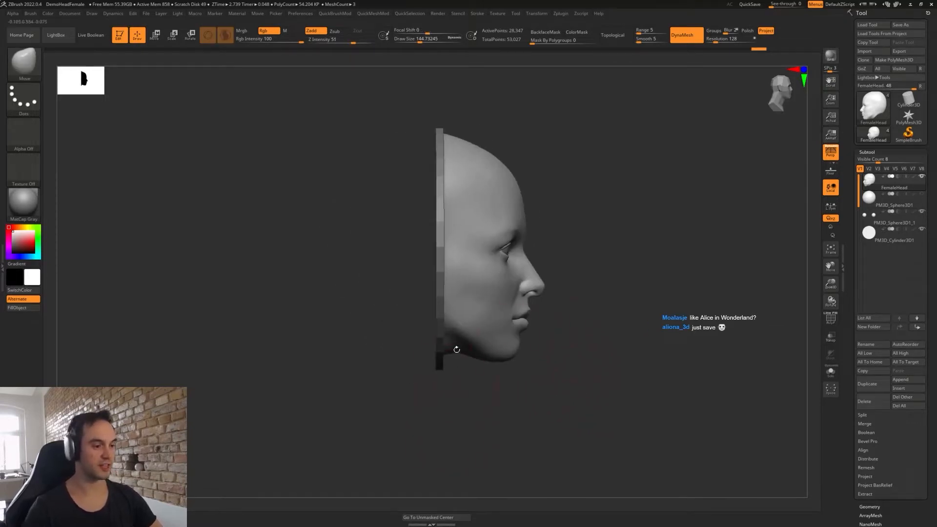
# - Clip the head again with a vertical cut further forward, keeping only the front of the face
pyautogui.keyDown('shift'); pyautogui.moveTo(456, 350); pyautogui.dragTo(543, 328); pyautogui.keyUp('shift')
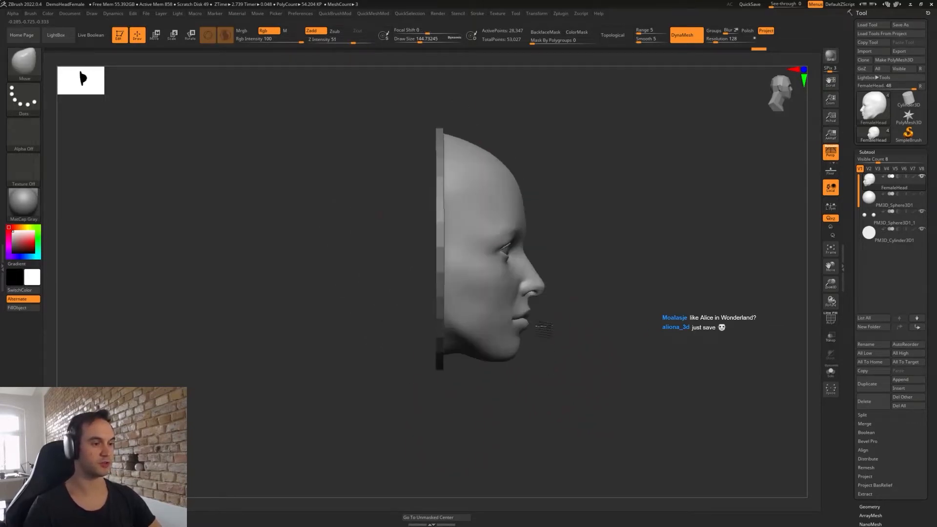
pyautogui.moveTo(485, 169)
pyautogui.keyDown('ctrl'); pyautogui.keyDown('shift'); pyautogui.mouseDown()
pyautogui.moveTo(496, 393)
pyautogui.moveTo(406, 446)
pyautogui.moveTo(473, 61)
pyautogui.moveTo(469, 174)
pyautogui.moveTo(479, 120)
pyautogui.mouseUp(); pyautogui.keyUp('shift'); pyautogui.keyUp('ctrl')
pyautogui.moveTo(469, 117); pyautogui.dragTo(477, 117)
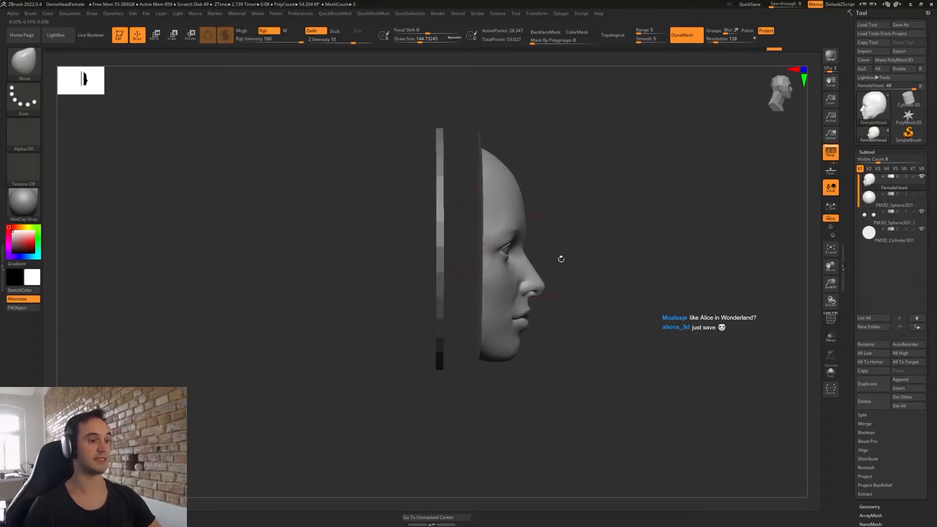
# - Try to move the clipped face straight back against the disc
pyautogui.press('w')
pyautogui.keyDown('shift'); pyautogui.moveTo(559, 260); pyautogui.dragTo(575, 246); pyautogui.keyUp('shift')
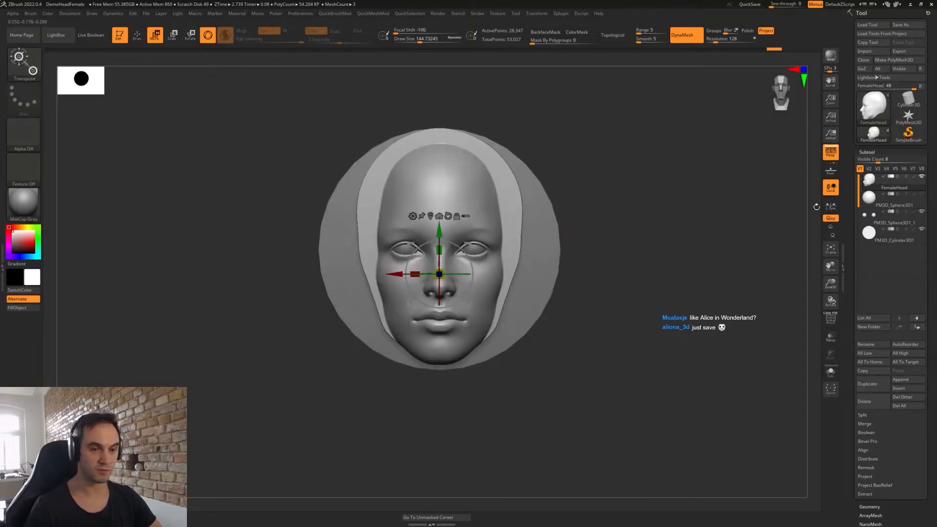
pyautogui.click(868, 183)
pyautogui.keyDown('shift'); pyautogui.moveTo(646, 274); pyautogui.dragTo(617, 282); pyautogui.keyUp('shift')
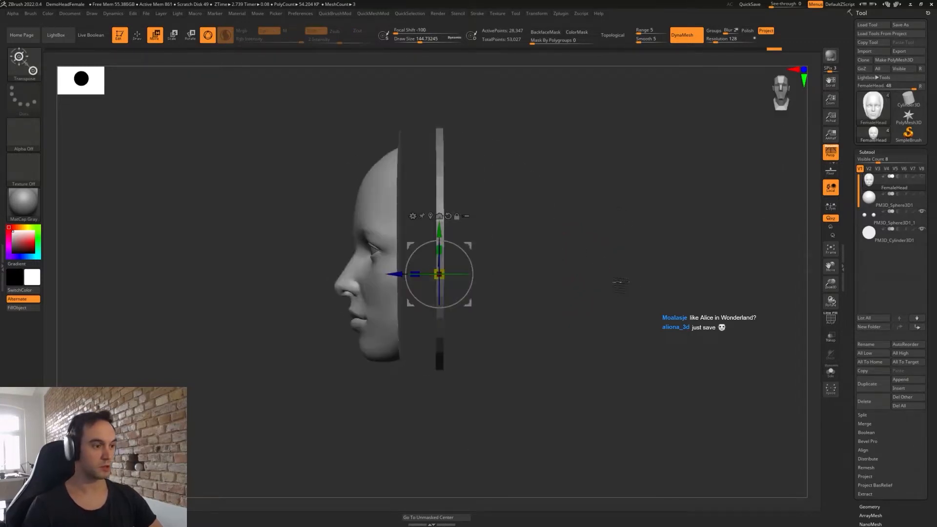
pyautogui.moveTo(401, 273); pyautogui.dragTo(434, 273)
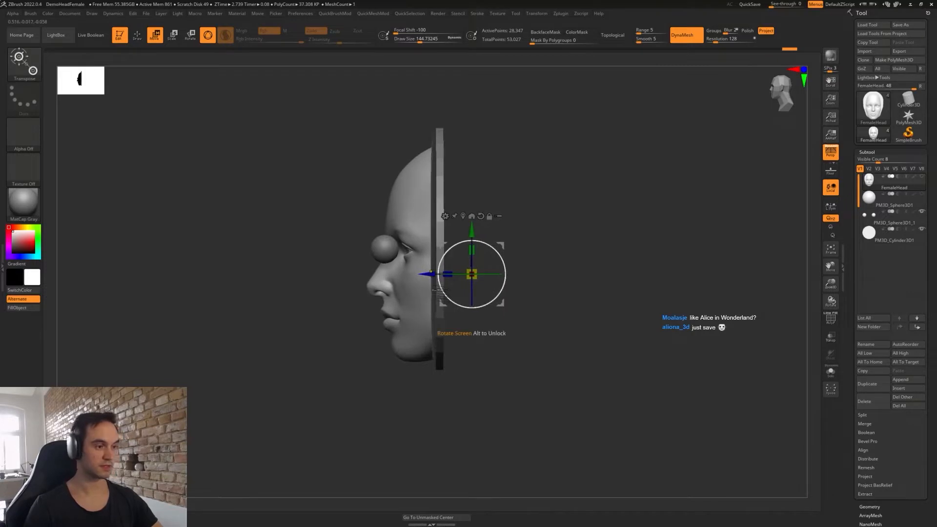
pyautogui.hotkey('ctrl', 'z')
# - Move the cylinder disc forward until it sits against the back of the clipped face
pyautogui.click(871, 239)
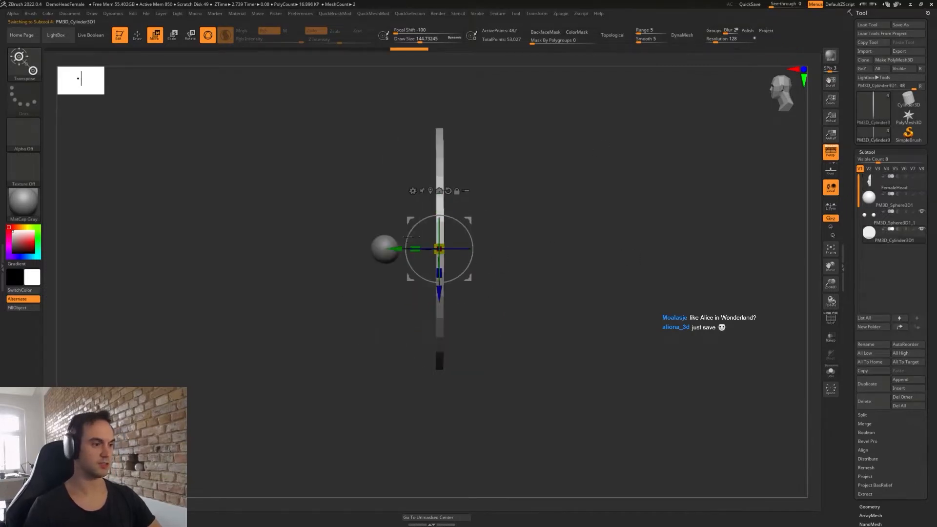
pyautogui.click(922, 176)
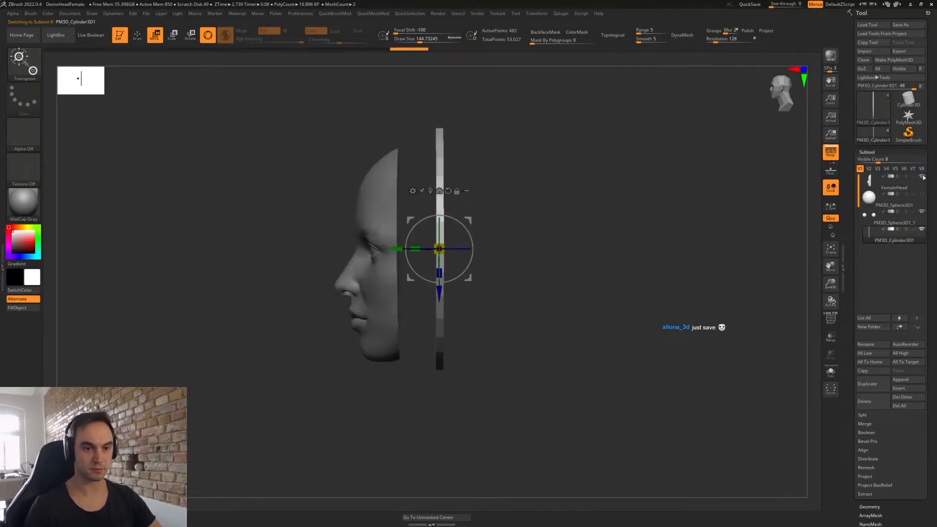
pyautogui.moveTo(415, 232); pyautogui.dragTo(551, 209)
# - Isolate the FemaleHead subtool, reduce the draw size to about 83 and smooth the upper cut edge of the face
pyautogui.click(871, 187)
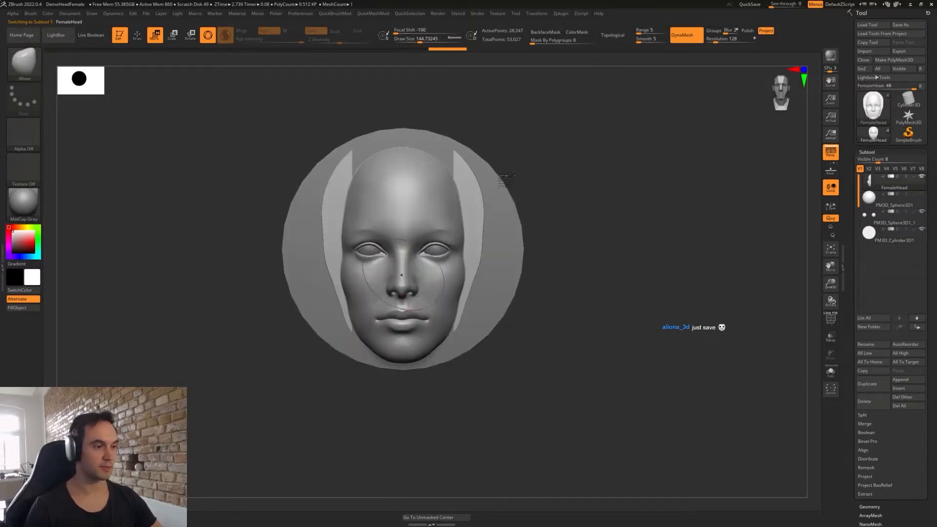
pyautogui.press('q')
pyautogui.click(830, 372)
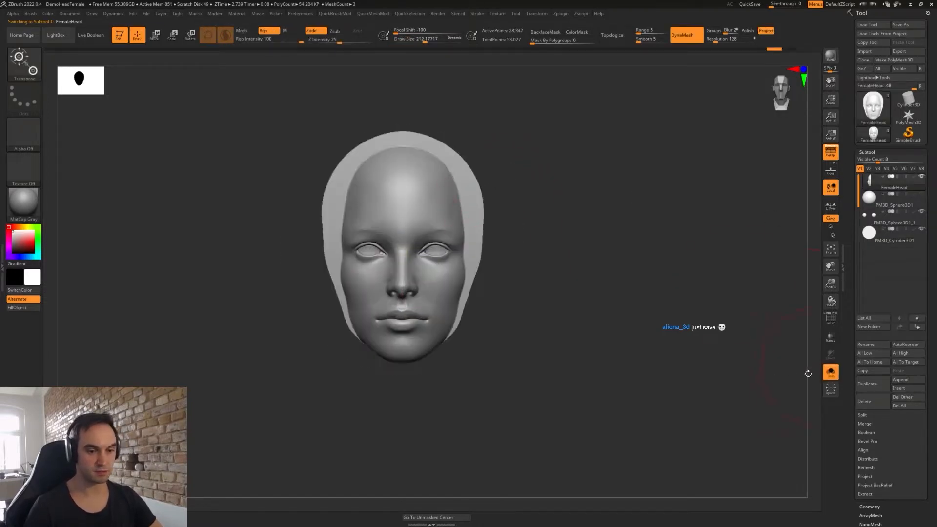
pyautogui.press('s')
pyautogui.moveTo(602, 331); pyautogui.dragTo(592, 332)
pyautogui.moveTo(722, 269); pyautogui.dragTo(580, 244)
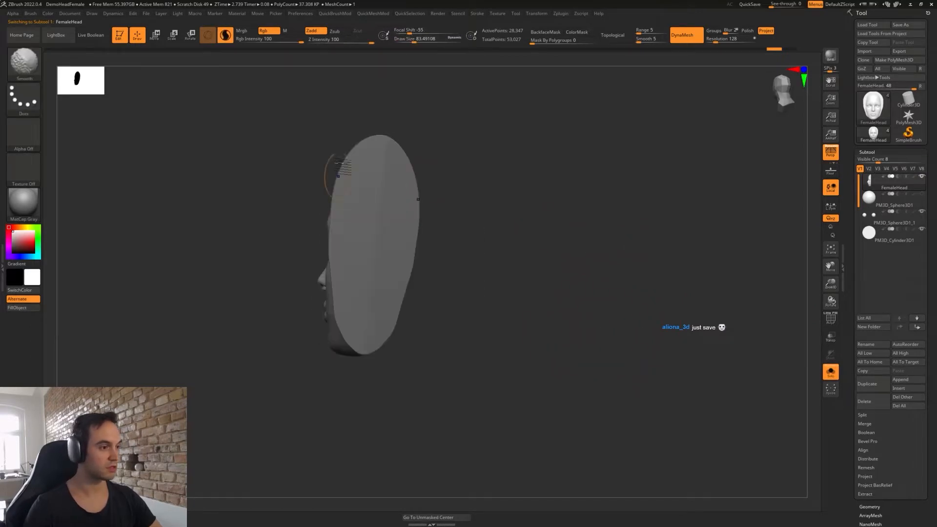
pyautogui.keyDown('shift'); pyautogui.moveTo(344, 173); pyautogui.dragTo(384, 157); pyautogui.keyUp('shift')
# - Smooth the rest of the cut rim down the sides of the face to soften its hard edge
pyautogui.press('w')
pyautogui.moveTo(506, 197); pyautogui.dragTo(634, 203)
pyautogui.press('q')
pyautogui.keyDown('shift'); pyautogui.moveTo(440, 192); pyautogui.dragTo(445, 264); pyautogui.keyUp('shift')
pyautogui.moveTo(516, 280); pyautogui.dragTo(464, 272)
pyautogui.keyDown('shift'); pyautogui.moveTo(438, 313); pyautogui.dragTo(439, 328); pyautogui.keyUp('shift')
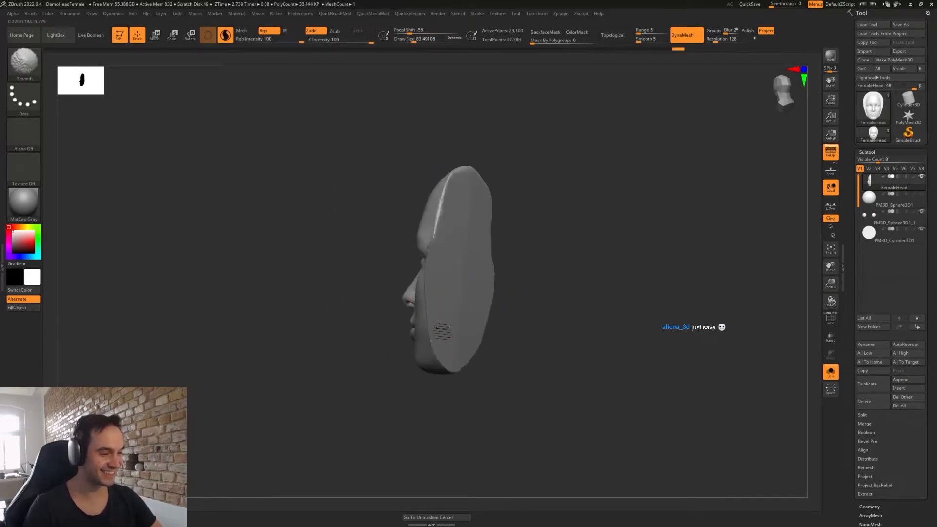
pyautogui.keyDown('shift'); pyautogui.moveTo(436, 274); pyautogui.dragTo(454, 224); pyautogui.keyUp('shift')
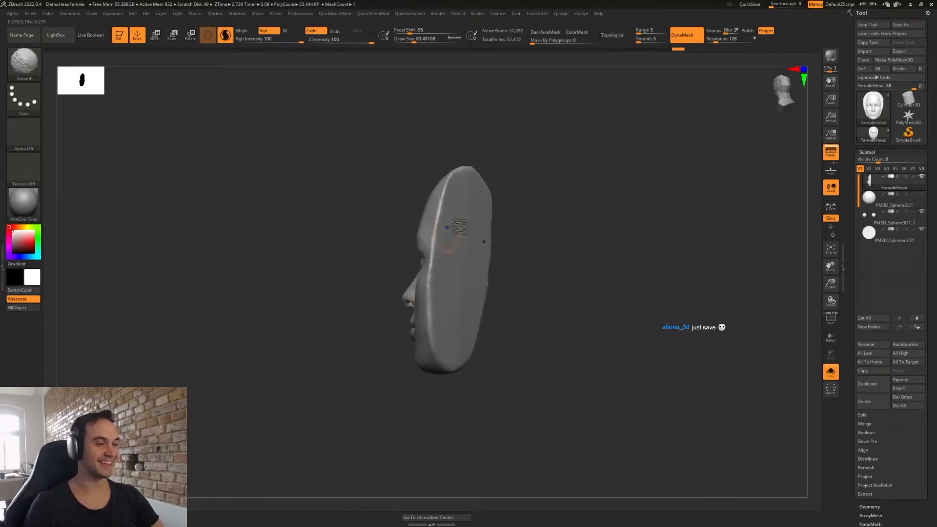
pyautogui.keyDown('shift'); pyautogui.moveTo(517, 244); pyautogui.dragTo(571, 254); pyautogui.keyUp('shift')
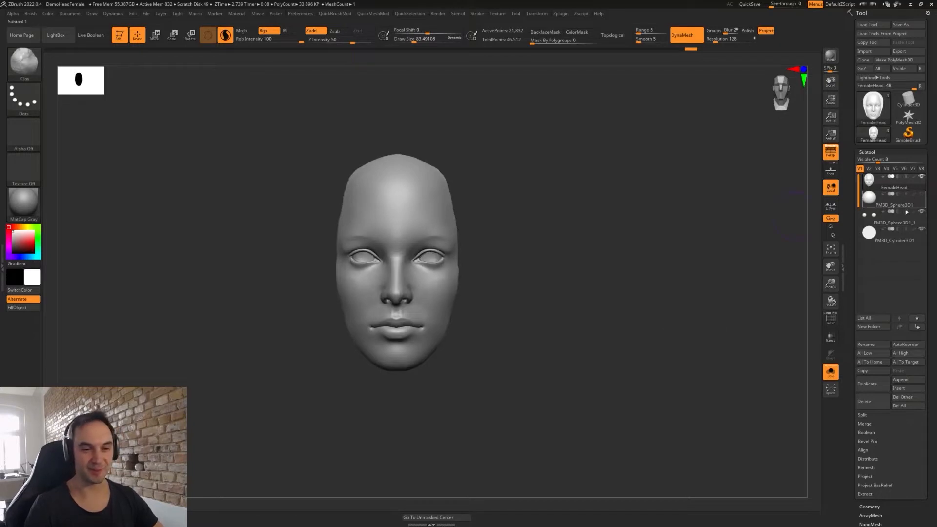
# - Show all subtools again and reshape the lower sides of the face with the Move brush at a draw size of about 207
pyautogui.click(830, 373)
pyautogui.moveTo(559, 314)
pyautogui.keyDown('alt'); pyautogui.mouseDown()
pyautogui.moveTo(591, 323)
pyautogui.moveTo(569, 317)
pyautogui.mouseUp(); pyautogui.keyUp('alt')
pyautogui.press('b')
pyautogui.press('m')
pyautogui.press('v')
pyautogui.press('s')
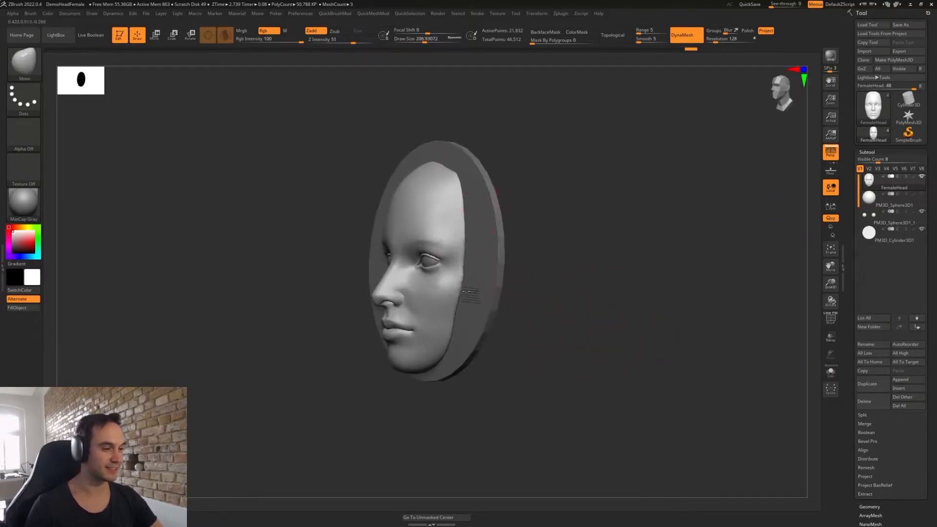
pyautogui.moveTo(463, 291); pyautogui.dragTo(466, 292)
pyautogui.moveTo(509, 355); pyautogui.dragTo(531, 355)
pyautogui.moveTo(455, 318); pyautogui.dragTo(461, 329)
pyautogui.moveTo(541, 358); pyautogui.dragTo(574, 356)
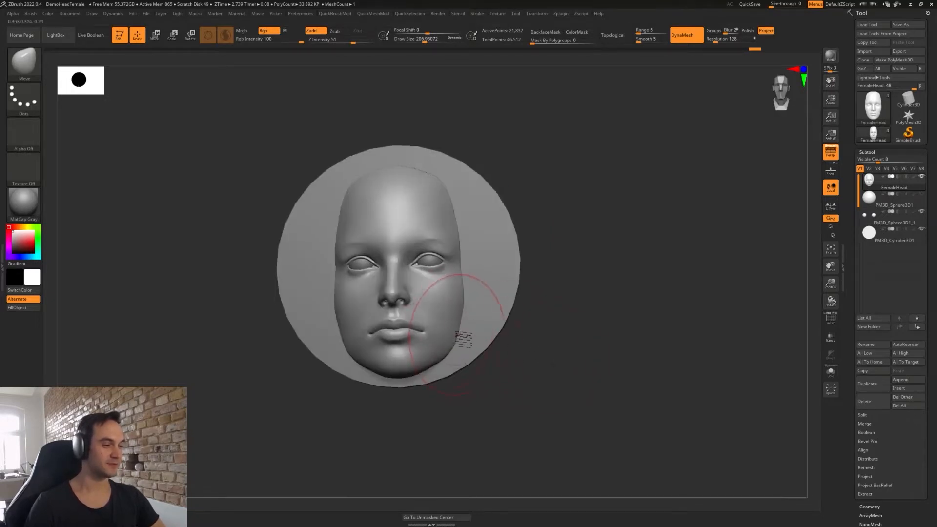
# - Widen the face outline at the cheeks and temples and tuck in the jaw with the Move brush
pyautogui.moveTo(456, 340); pyautogui.dragTo(451, 338)
pyautogui.moveTo(462, 293); pyautogui.dragTo(466, 293)
pyautogui.moveTo(459, 259); pyautogui.dragTo(465, 259)
pyautogui.moveTo(446, 196); pyautogui.dragTo(450, 192)
pyautogui.moveTo(457, 216); pyautogui.dragTo(461, 213)
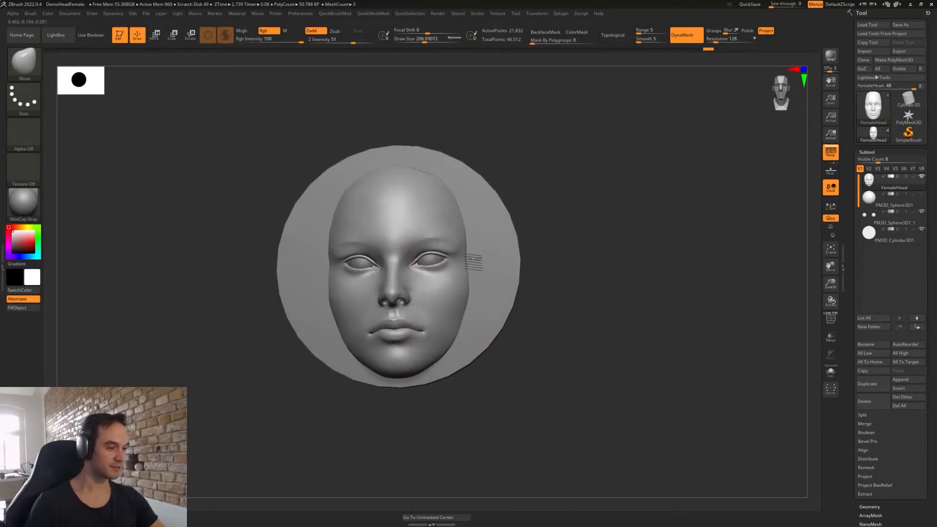
pyautogui.moveTo(467, 259)
pyautogui.mouseDown()
pyautogui.moveTo(443, 261)
pyautogui.moveTo(463, 231)
pyautogui.mouseUp()
# - Round the upper outline of the forehead with the Move brush and smooth its edge
pyautogui.press('s')
pyautogui.moveTo(458, 215); pyautogui.dragTo(435, 173)
pyautogui.moveTo(467, 128); pyautogui.dragTo(482, 137)
pyautogui.keyDown('shift'); pyautogui.moveTo(431, 173); pyautogui.dragTo(426, 166); pyautogui.keyUp('shift')
pyautogui.moveTo(468, 141); pyautogui.dragTo(457, 138)
pyautogui.moveTo(428, 169); pyautogui.dragTo(463, 148)
pyautogui.moveTo(432, 174)
pyautogui.mouseDown()
pyautogui.moveTo(421, 167)
pyautogui.moveTo(434, 179)
pyautogui.mouseUp()
pyautogui.moveTo(515, 170); pyautogui.dragTo(538, 181)
# - Carve creases along the nose bridge and under the brows with the DamStandard brush at a draw size of about 49
pyautogui.keyDown('alt'); pyautogui.moveTo(579, 339); pyautogui.dragTo(536, 345); pyautogui.keyUp('alt')
pyautogui.press('s')
pyautogui.moveTo(519, 266); pyautogui.dragTo(509, 266)
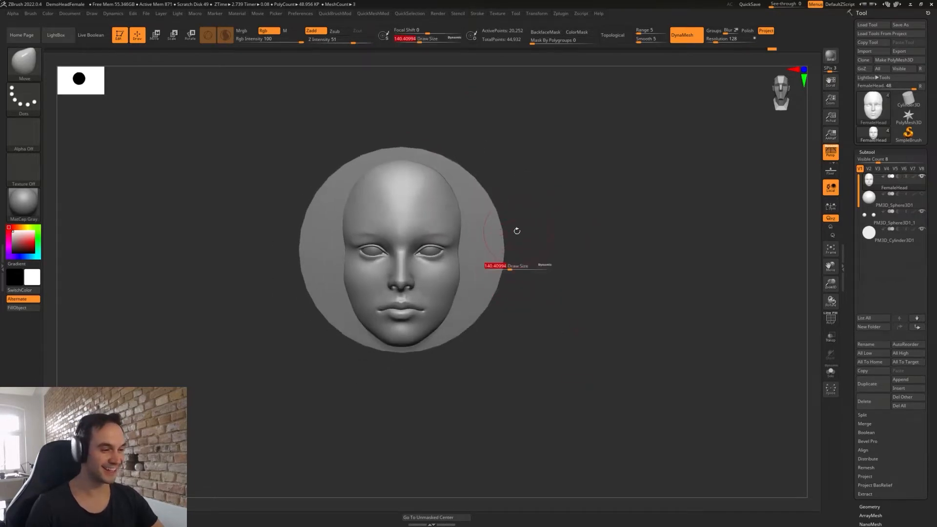
pyautogui.moveTo(584, 344)
pyautogui.keyDown('alt'); pyautogui.mouseDown()
pyautogui.moveTo(604, 355)
pyautogui.moveTo(616, 397)
pyautogui.moveTo(616, 376)
pyautogui.mouseUp(); pyautogui.keyUp('alt')
pyautogui.press('s')
pyautogui.moveTo(539, 314); pyautogui.dragTo(536, 312)
pyautogui.press('b')
pyautogui.press('d')
pyautogui.press('s')
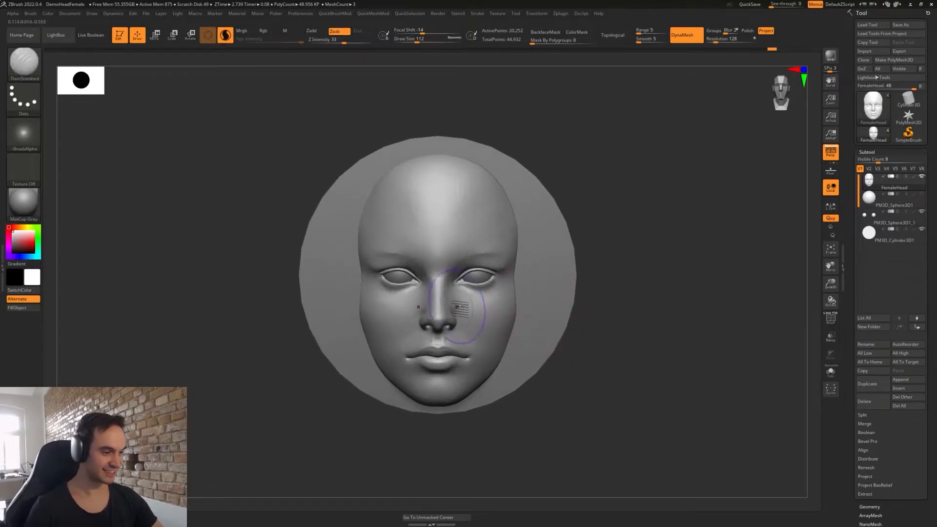
pyautogui.press('s')
pyautogui.moveTo(454, 301); pyautogui.dragTo(432, 315)
pyautogui.press('s')
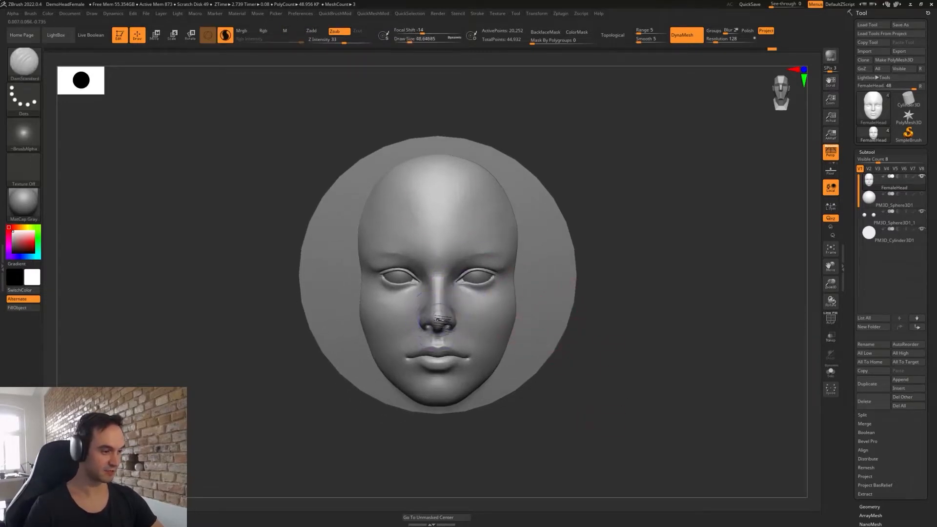
pyautogui.moveTo(448, 277); pyautogui.dragTo(529, 283)
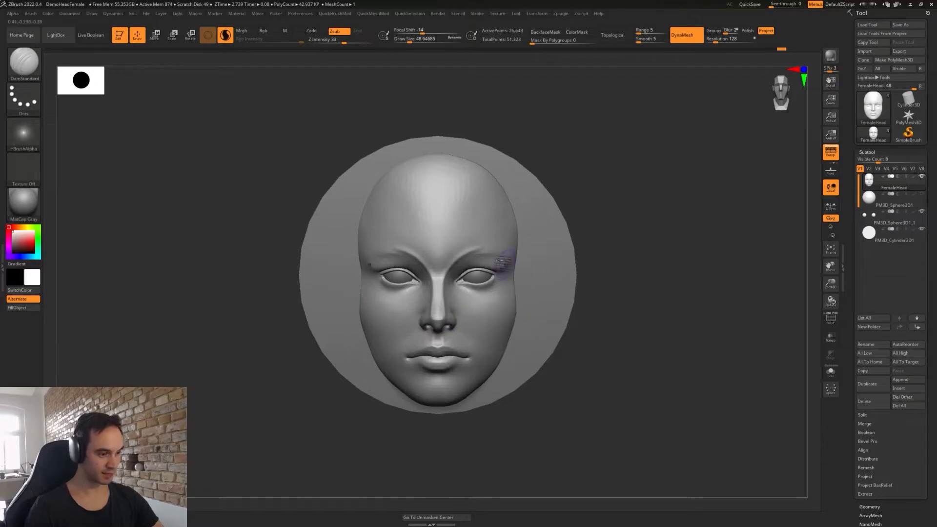
# - Choose the TrimDynamic brush and save the project as Stream_01
pyautogui.press('b')
pyautogui.press('t')
pyautogui.press('d')
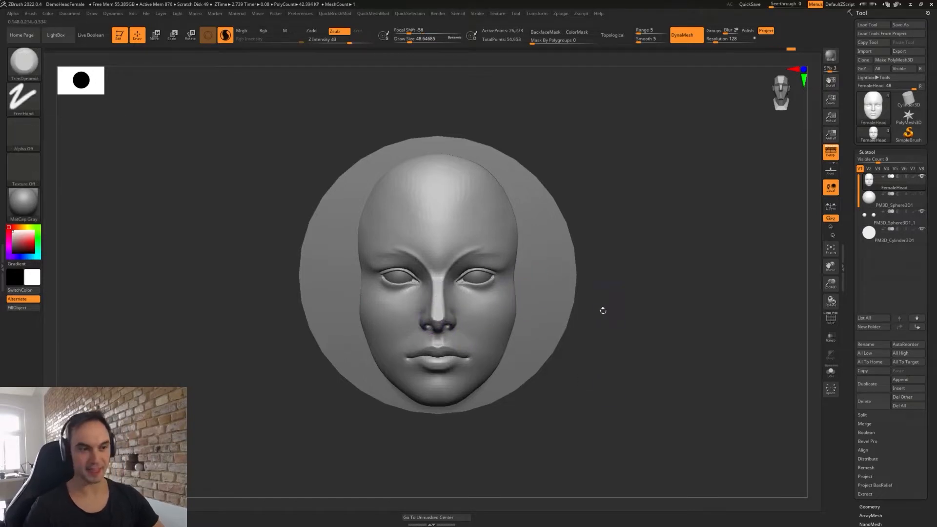
pyautogui.press('ctrl')
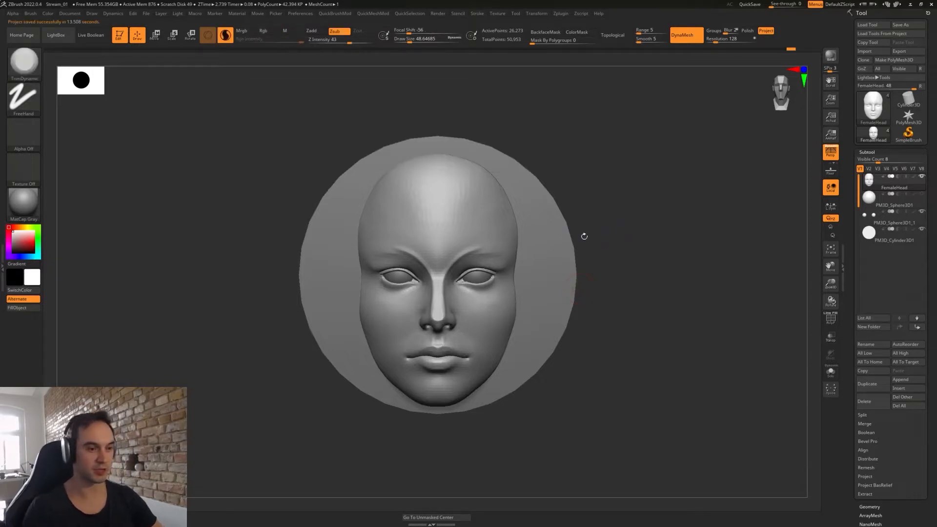
# - Reselect the FemaleHead subtool and pull the forehead's side edge toward the disc with the Move brush at a draw size of about 124
pyautogui.keyDown('alt'); pyautogui.click(583, 273); pyautogui.keyUp('alt')
pyautogui.moveTo(666, 262)
pyautogui.mouseDown()
pyautogui.moveTo(659, 283)
pyautogui.moveTo(684, 286)
pyautogui.moveTo(627, 286)
pyautogui.moveTo(639, 308)
pyautogui.moveTo(619, 327)
pyautogui.moveTo(619, 347)
pyautogui.moveTo(564, 376)
pyautogui.moveTo(555, 362)
pyautogui.mouseUp()
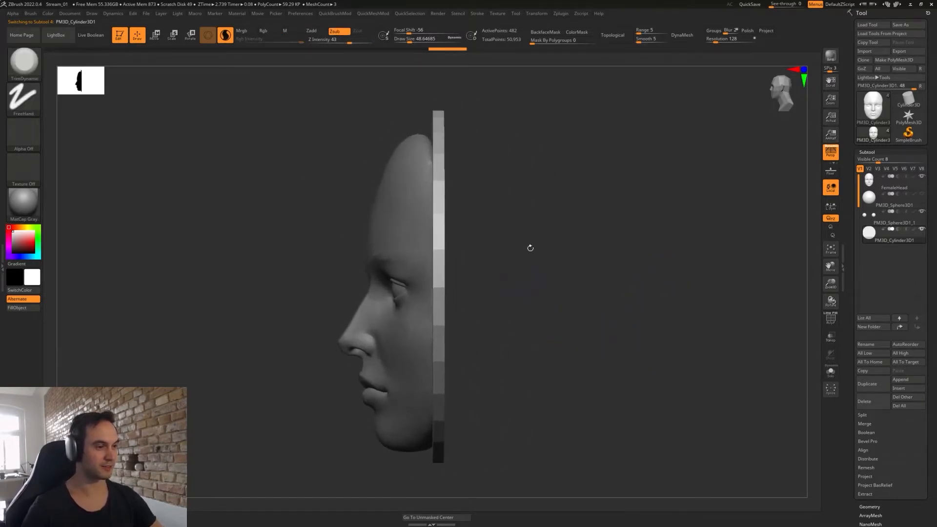
pyautogui.press('s')
pyautogui.keyDown('alt'); pyautogui.click(403, 213); pyautogui.keyUp('alt')
pyautogui.moveTo(508, 198); pyautogui.dragTo(524, 225)
pyautogui.press('b')
pyautogui.press('m')
pyautogui.press('v')
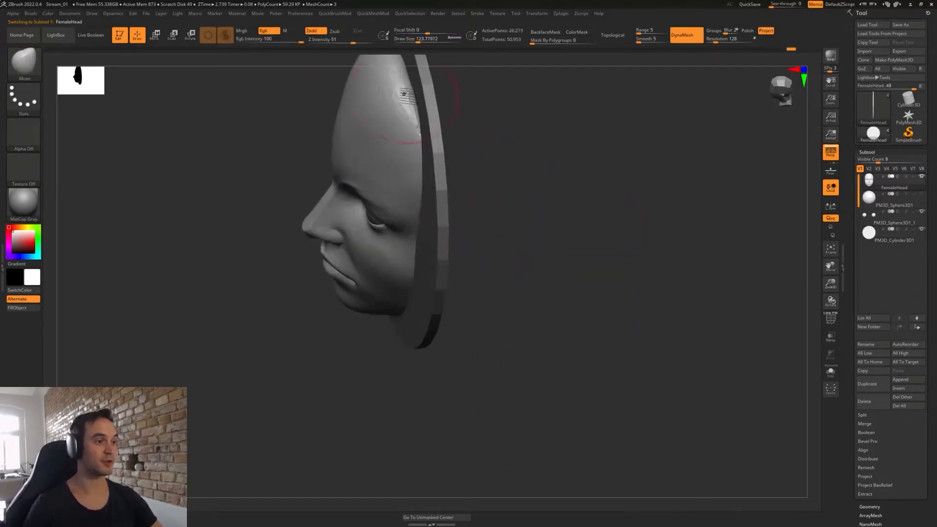
pyautogui.moveTo(462, 126)
pyautogui.mouseDown()
pyautogui.moveTo(467, 140)
pyautogui.moveTo(481, 138)
pyautogui.mouseUp()
pyautogui.moveTo(401, 115); pyautogui.dragTo(411, 117)
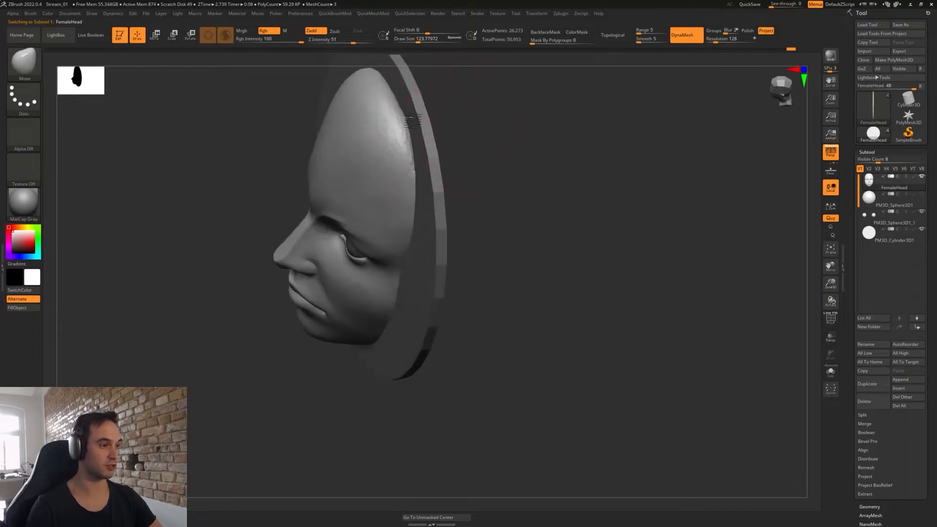
# - Bring the back of the forehead against the disc with the Move brush at a draw size of about 212
pyautogui.press('s')
pyautogui.click(439, 121)
pyautogui.moveTo(465, 131); pyautogui.dragTo(405, 127)
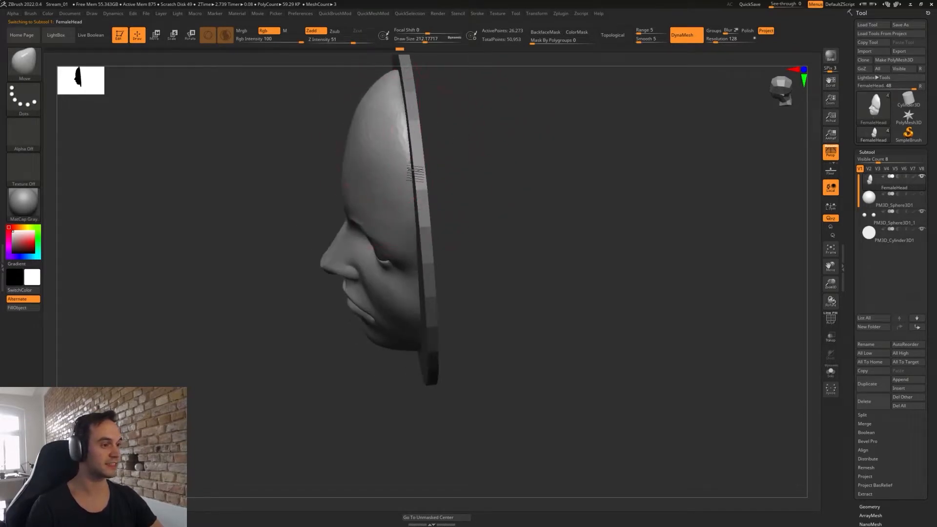
pyautogui.moveTo(454, 180)
pyautogui.mouseDown()
pyautogui.moveTo(502, 192)
pyautogui.moveTo(560, 234)
pyautogui.moveTo(602, 314)
pyautogui.moveTo(596, 287)
pyautogui.moveTo(581, 287)
pyautogui.mouseUp()
# - Refine the shapes around the eyes and face outline with a smaller Move brush, and update the head's DynaMesh
pyautogui.press('s')
pyautogui.keyDown('alt'); pyautogui.moveTo(573, 245); pyautogui.dragTo(615, 241); pyautogui.keyUp('alt')
pyautogui.press('s')
pyautogui.moveTo(468, 238); pyautogui.dragTo(466, 236)
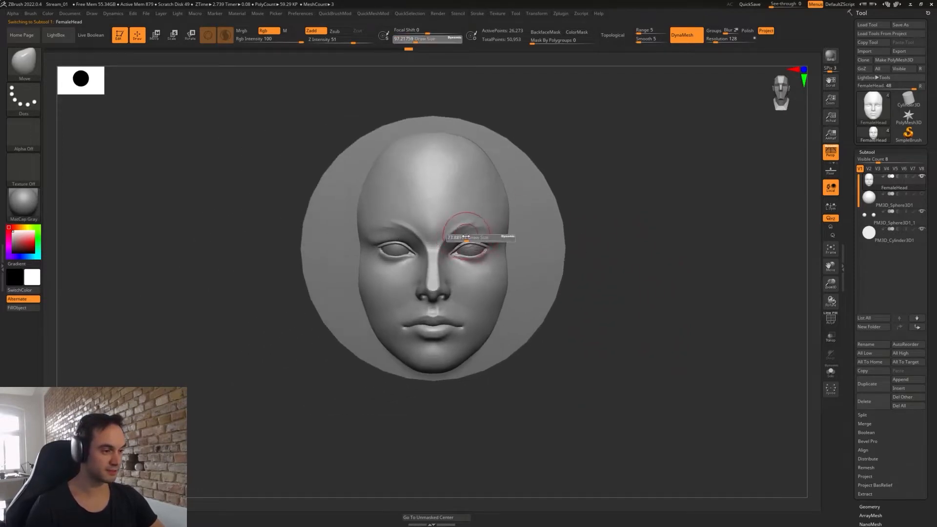
pyautogui.moveTo(601, 276)
pyautogui.keyDown('alt'); pyautogui.mouseDown()
pyautogui.moveTo(608, 287)
pyautogui.moveTo(598, 323)
pyautogui.mouseUp(); pyautogui.keyUp('alt')
pyautogui.press('s')
pyautogui.moveTo(485, 253)
pyautogui.mouseDown()
pyautogui.moveTo(459, 242)
pyautogui.moveTo(492, 260)
pyautogui.moveTo(473, 259)
pyautogui.moveTo(503, 261)
pyautogui.mouseUp()
pyautogui.press('s')
pyautogui.press('s')
pyautogui.keyDown('ctrl'); pyautogui.moveTo(603, 319); pyautogui.dragTo(616, 330); pyautogui.keyUp('ctrl')
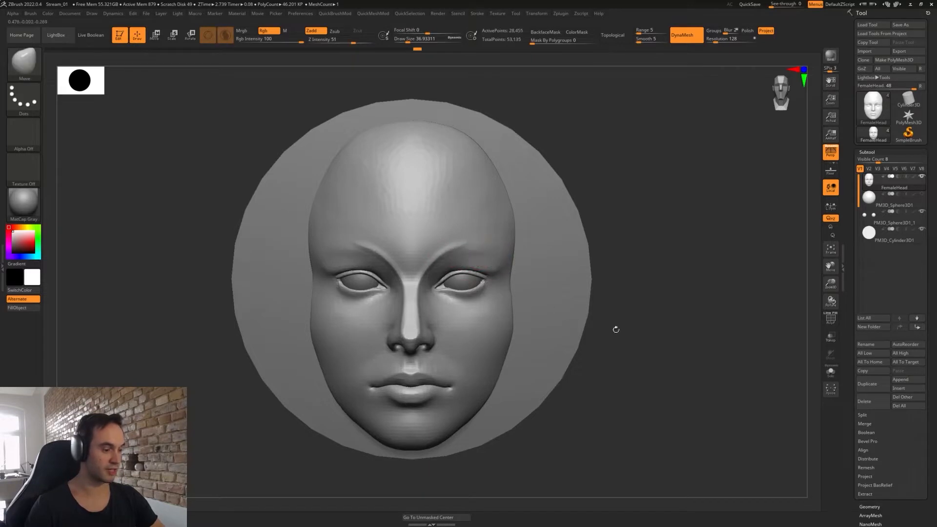
# - Try to carve a line above the brow with the DamStandard brush at a draw size of about 37, undoing the stroke
pyautogui.press('b')
pyautogui.press('d')
pyautogui.press('s')
pyautogui.moveTo(612, 297); pyautogui.dragTo(546, 288)
pyautogui.moveTo(426, 259); pyautogui.dragTo(478, 239)
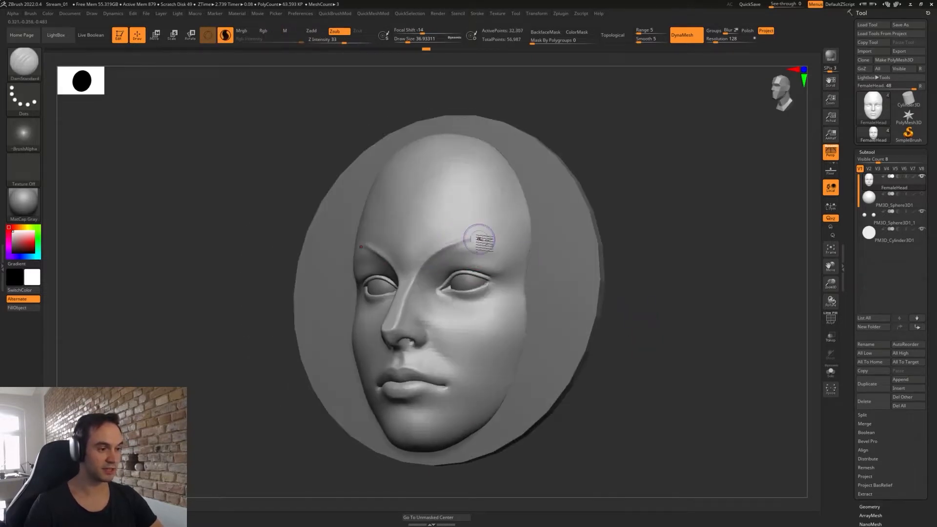
pyautogui.hotkey('ctrl', 'z')
pyautogui.press('1')
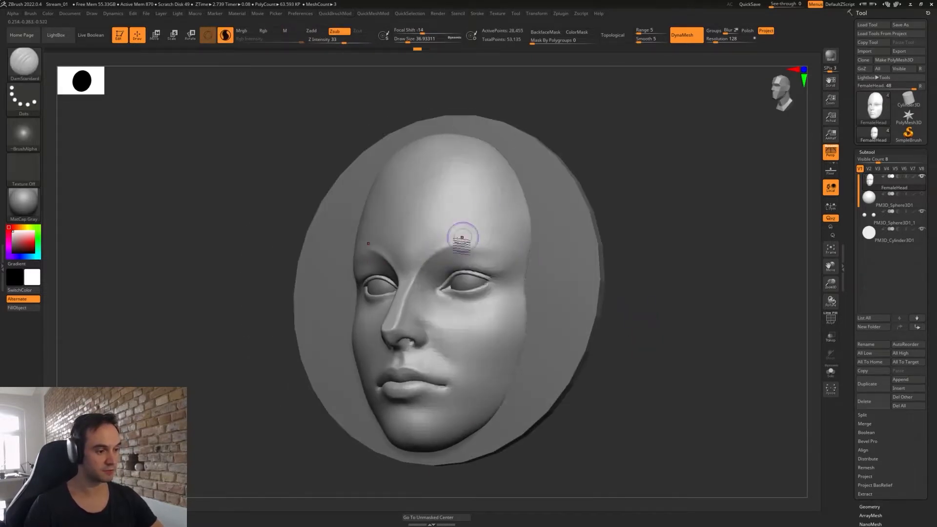
pyautogui.moveTo(428, 266); pyautogui.dragTo(422, 265)
pyautogui.moveTo(463, 241)
pyautogui.mouseDown()
pyautogui.moveTo(476, 240)
pyautogui.moveTo(429, 251)
pyautogui.mouseUp()
pyautogui.press('1')
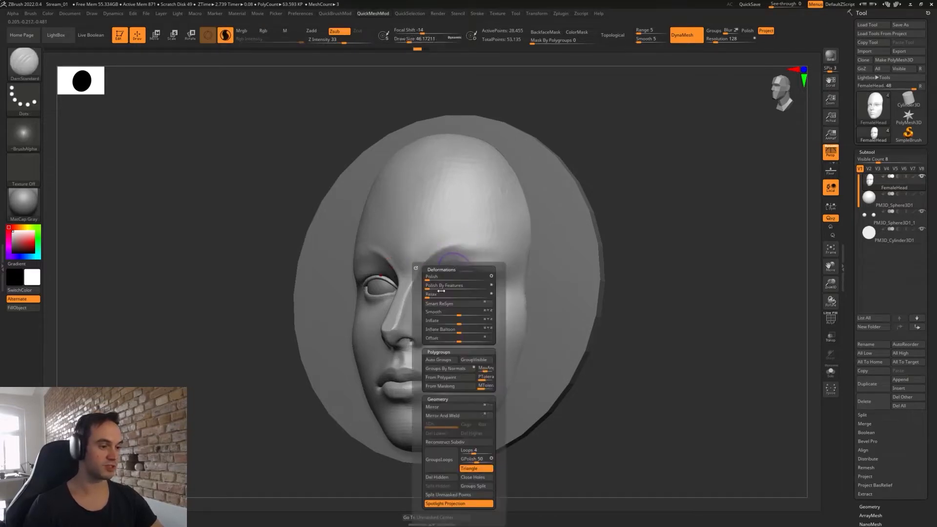
pyautogui.press('2')
pyautogui.press('d')
pyautogui.press('Escape')
pyautogui.press('2')
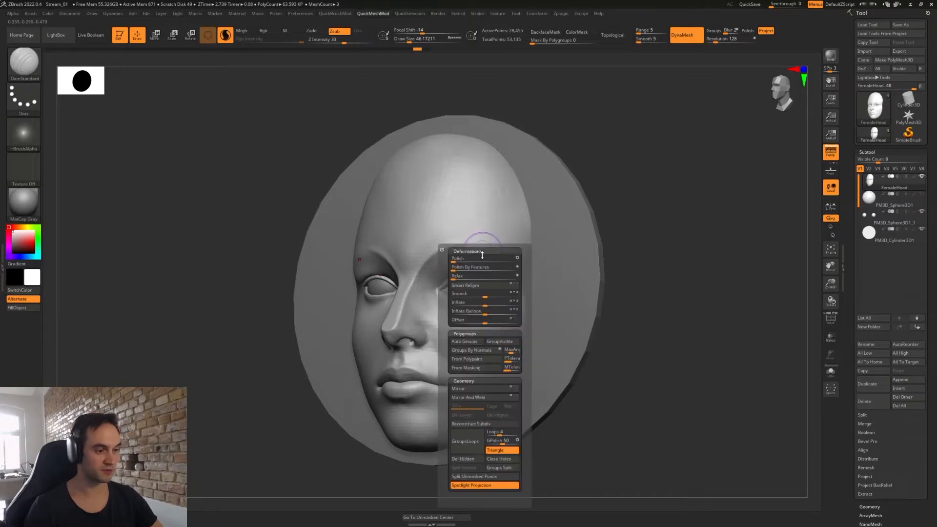
pyautogui.press('3')
pyautogui.moveTo(632, 200); pyautogui.dragTo(688, 205)
pyautogui.press('2')
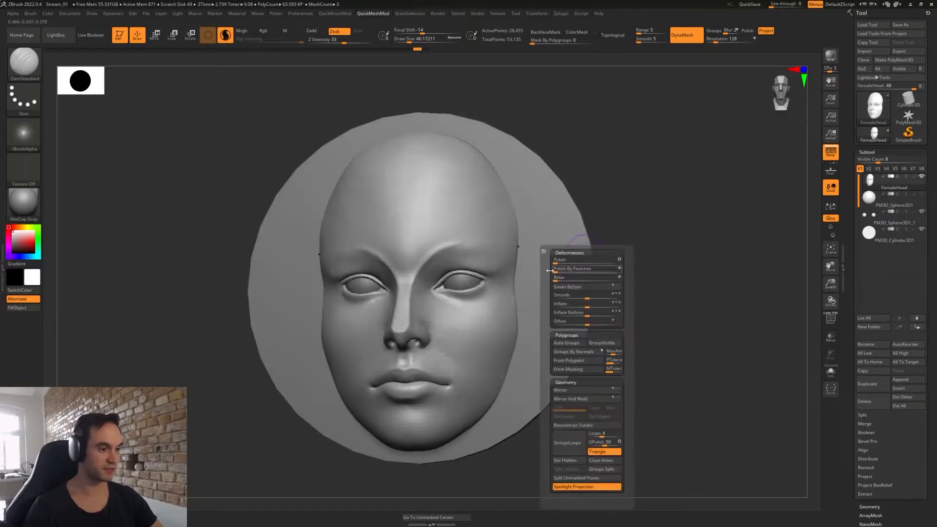
pyautogui.press('1')
pyautogui.press('d')
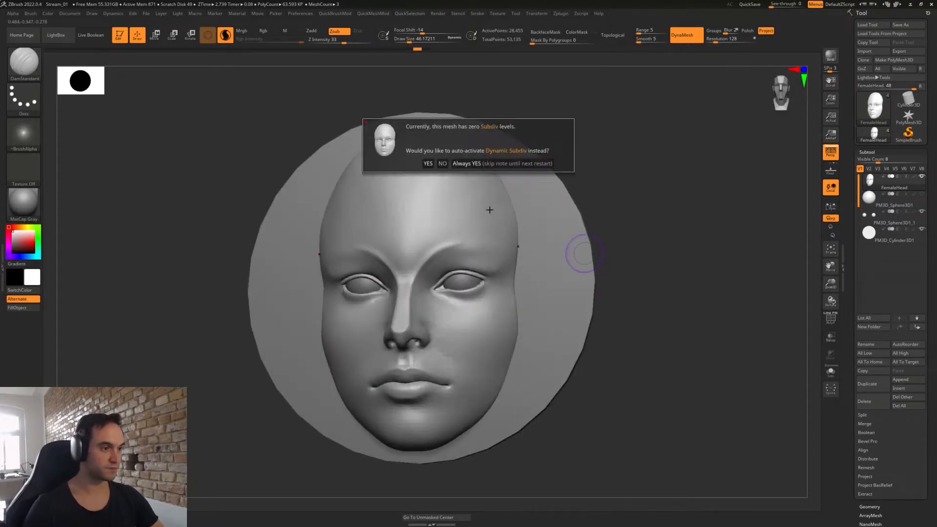
pyautogui.press('Escape')
pyautogui.click(867, 152)
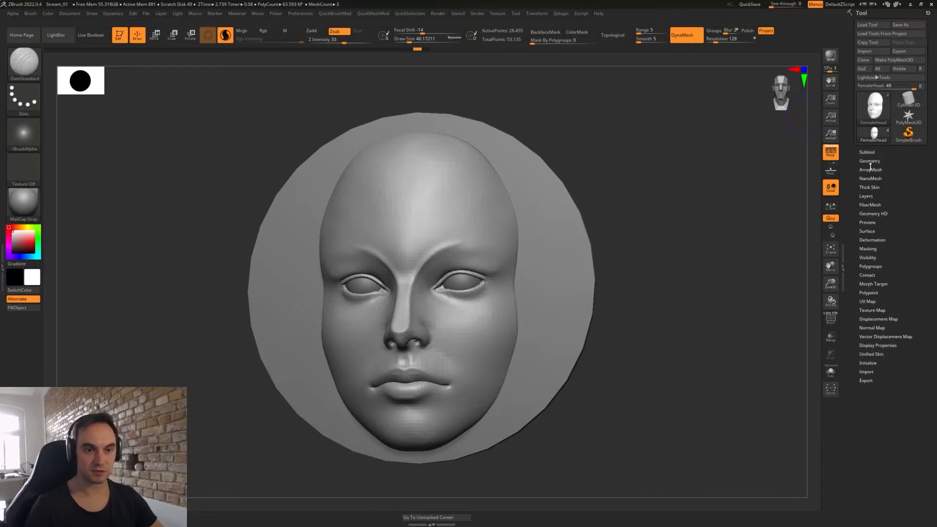
pyautogui.click(869, 161)
# - Lower the LazyMouse radius and carve a line over each brow and around the outer eye corner with DamStandard at a draw size of about 46
pyautogui.press('1')
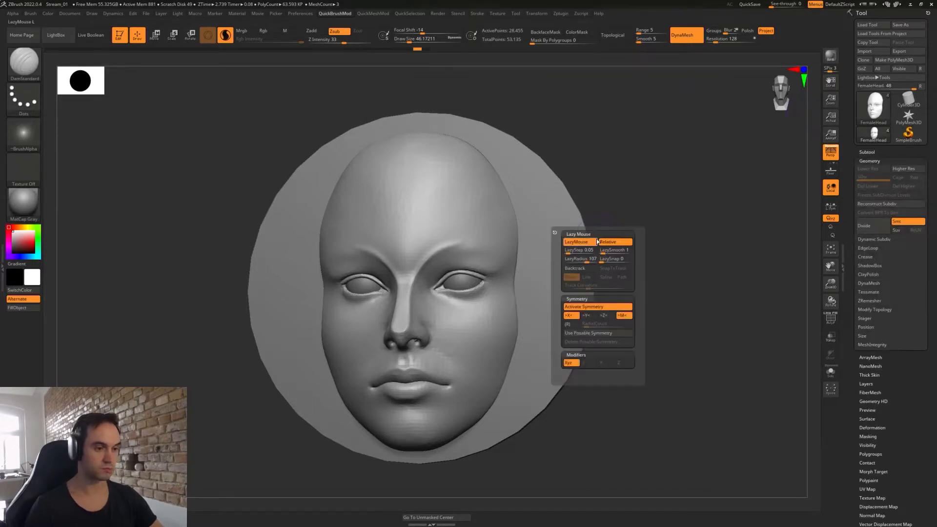
pyautogui.press('1')
pyautogui.press('1')
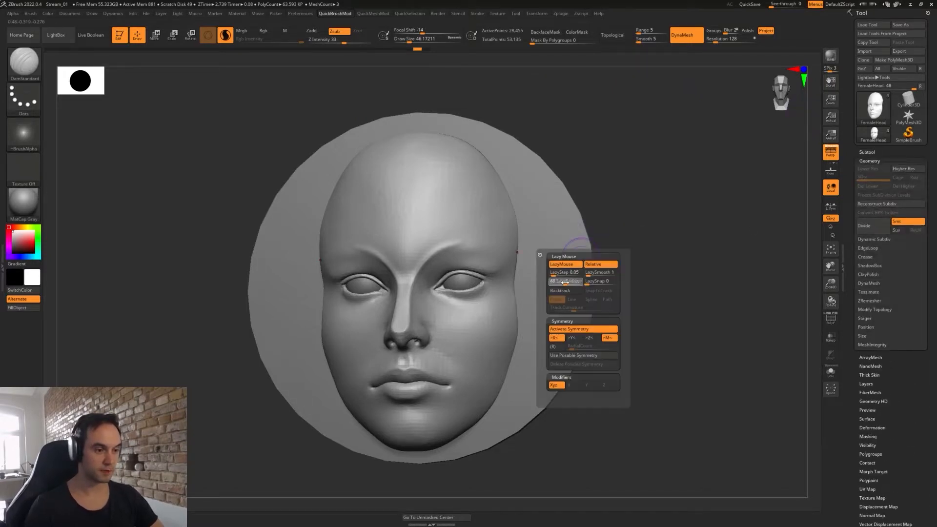
pyautogui.moveTo(702, 219); pyautogui.dragTo(670, 217)
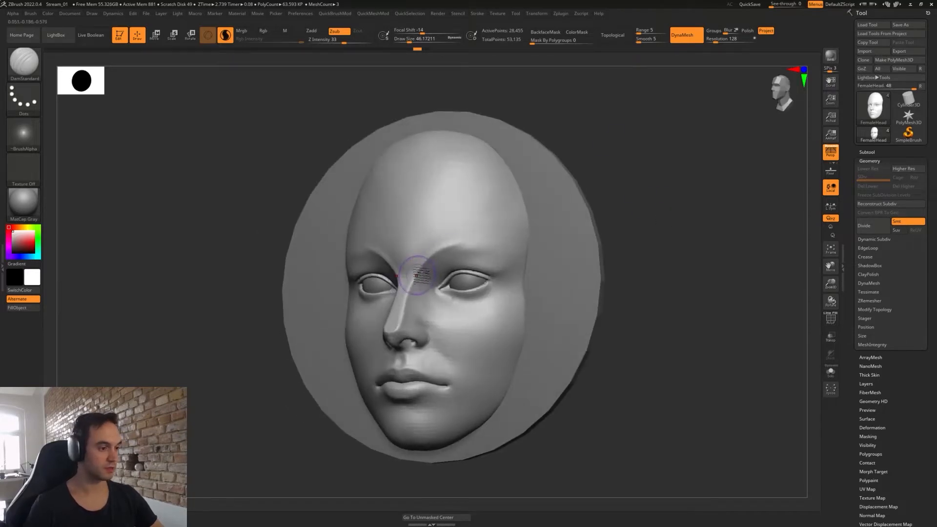
pyautogui.moveTo(416, 275); pyautogui.dragTo(435, 250)
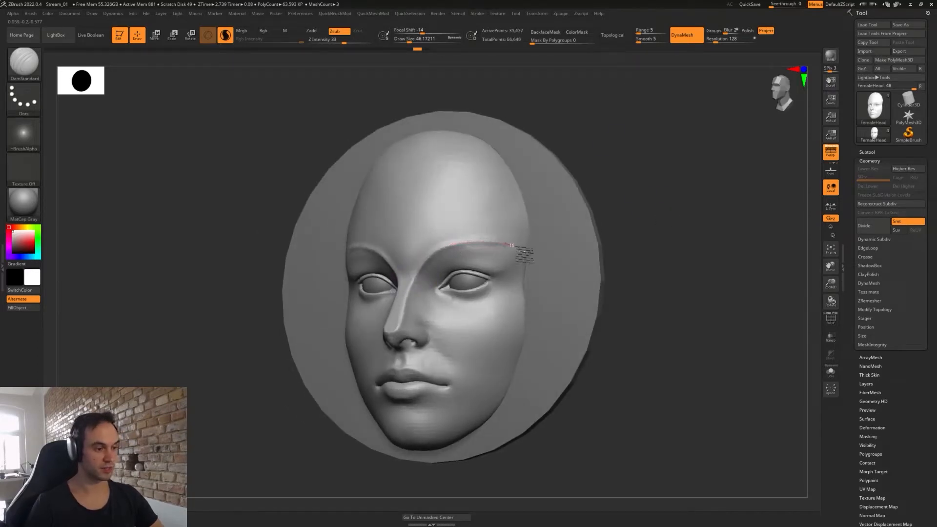
pyautogui.moveTo(655, 261); pyautogui.dragTo(487, 302)
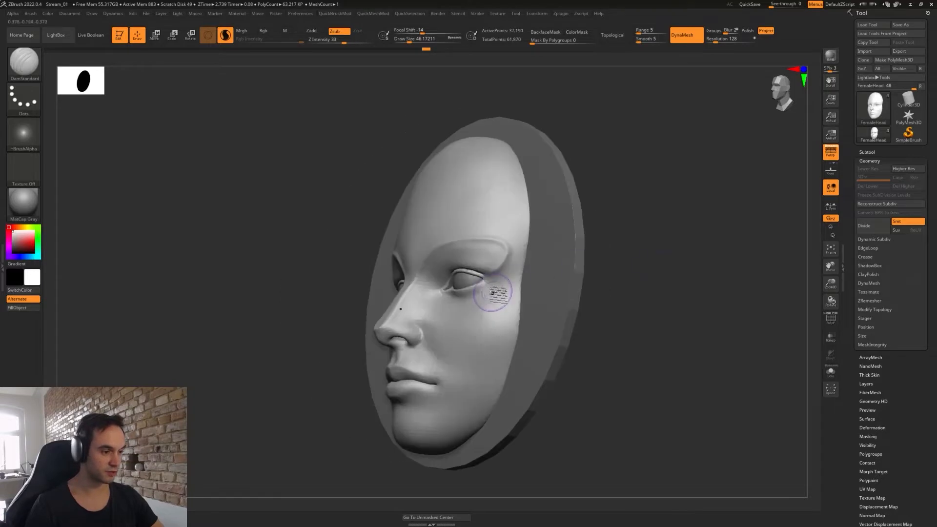
# - Carve a petal-shaped outline from between the brows up the forehead, and pull its top into a peak with the Move brush
pyautogui.moveTo(634, 236); pyautogui.dragTo(688, 234)
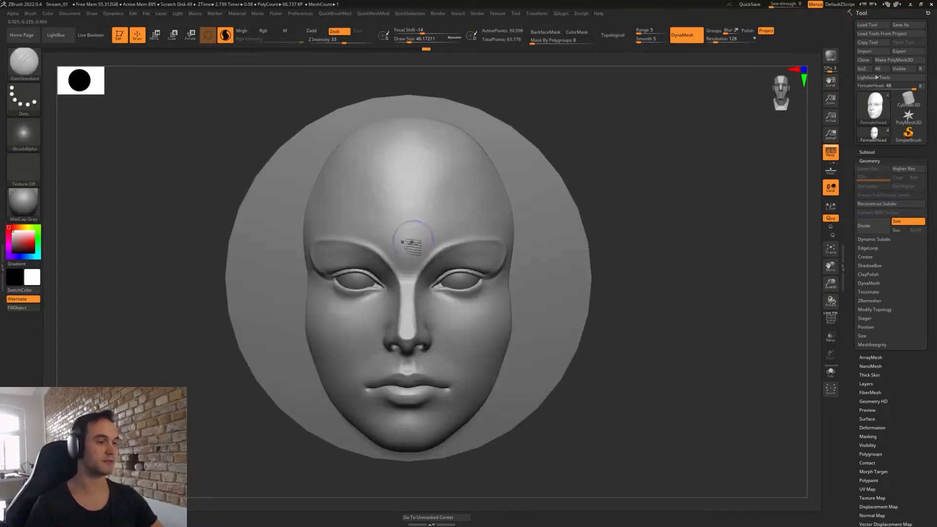
pyautogui.moveTo(411, 254)
pyautogui.mouseDown()
pyautogui.moveTo(458, 217)
pyautogui.moveTo(442, 124)
pyautogui.mouseUp()
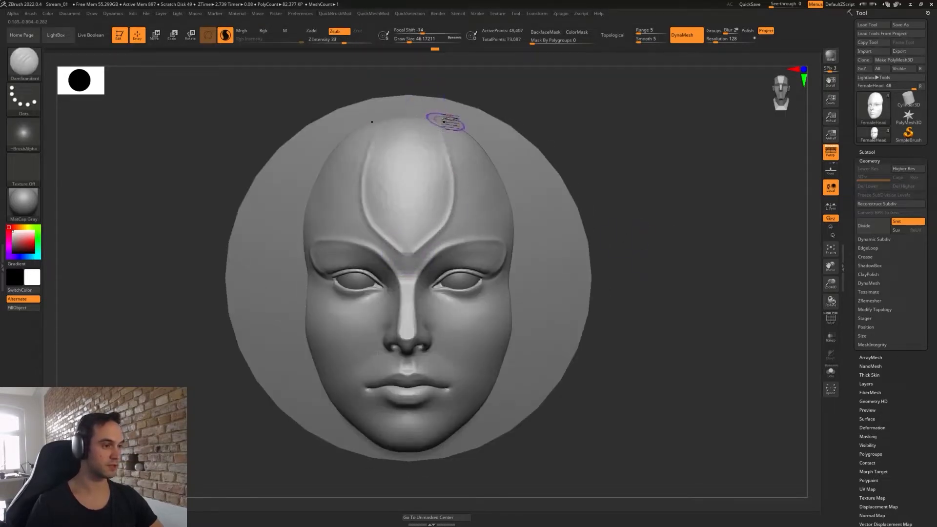
pyautogui.press('b')
pyautogui.press('m')
pyautogui.press('v')
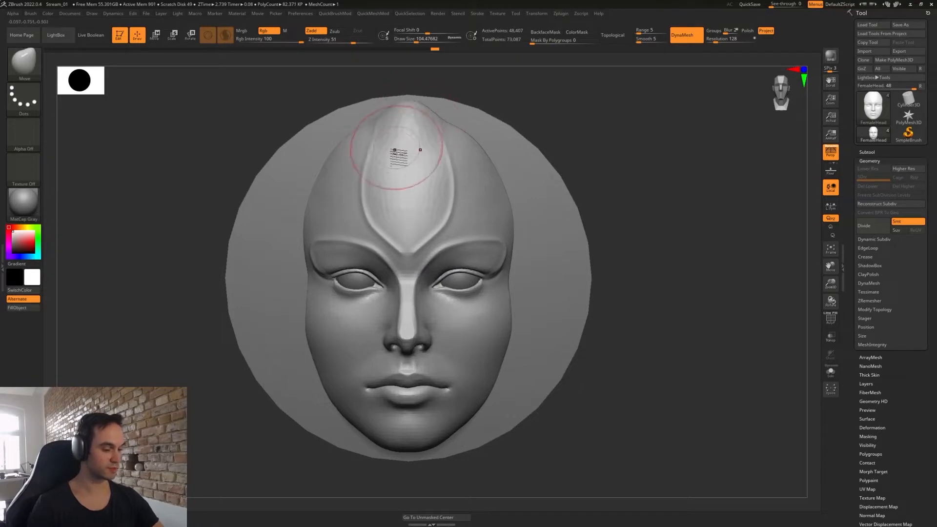
# - Flatten the forehead petal into planes on both sides of a central ridge with the TrimDynamic brush
pyautogui.press('b')
pyautogui.press('t')
pyautogui.press('d')
pyautogui.moveTo(394, 143)
pyautogui.mouseDown()
pyautogui.moveTo(391, 133)
pyautogui.moveTo(385, 209)
pyautogui.mouseUp()
# - Deepen the groove around the forehead petal with the DamStandard brush at a draw size of about 49
pyautogui.press('s')
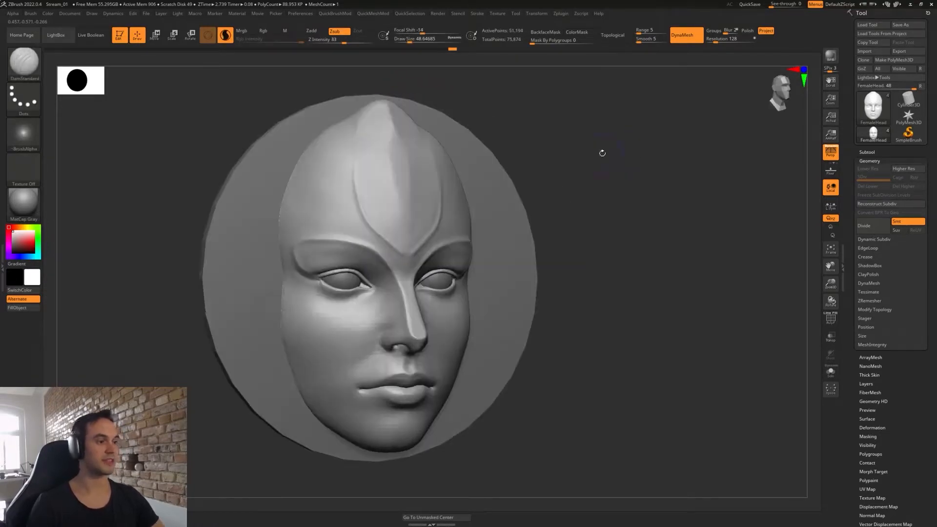
pyautogui.moveTo(353, 149)
pyautogui.mouseDown()
pyautogui.moveTo(358, 196)
pyautogui.moveTo(407, 256)
pyautogui.mouseUp()
pyautogui.moveTo(555, 196)
pyautogui.keyDown('shift'); pyautogui.mouseDown()
pyautogui.moveTo(555, 186)
pyautogui.moveTo(600, 214)
pyautogui.moveTo(606, 232)
pyautogui.mouseUp(); pyautogui.keyUp('shift')
pyautogui.moveTo(626, 218); pyautogui.dragTo(579, 212)
pyautogui.moveTo(400, 183); pyautogui.dragTo(393, 265)
pyautogui.keyDown('shift'); pyautogui.moveTo(596, 170); pyautogui.dragTo(607, 167); pyautogui.keyUp('shift')
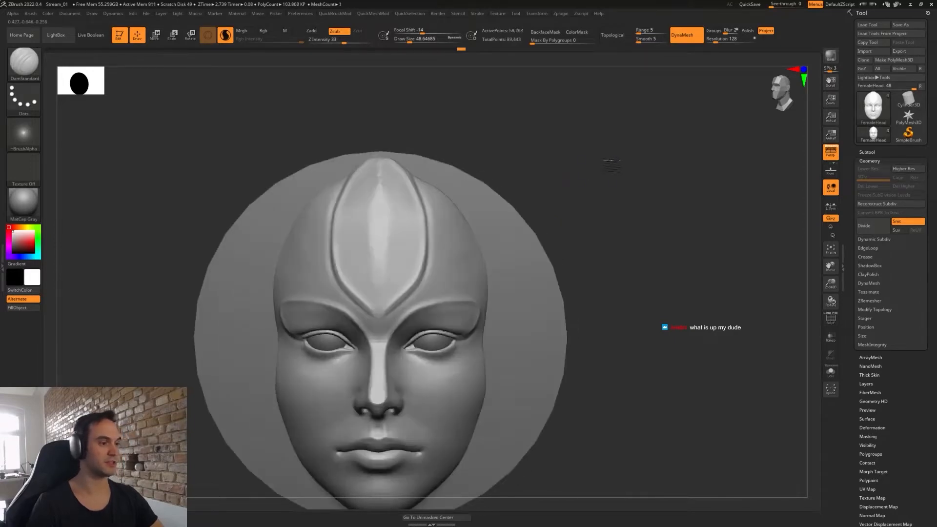
# - Adjust the forehead petal's sides and sharpen its tip with the Move brush, reducing the draw size to about 54
pyautogui.press('b')
pyautogui.press('m')
pyautogui.press('v')
pyautogui.moveTo(423, 224); pyautogui.dragTo(419, 219)
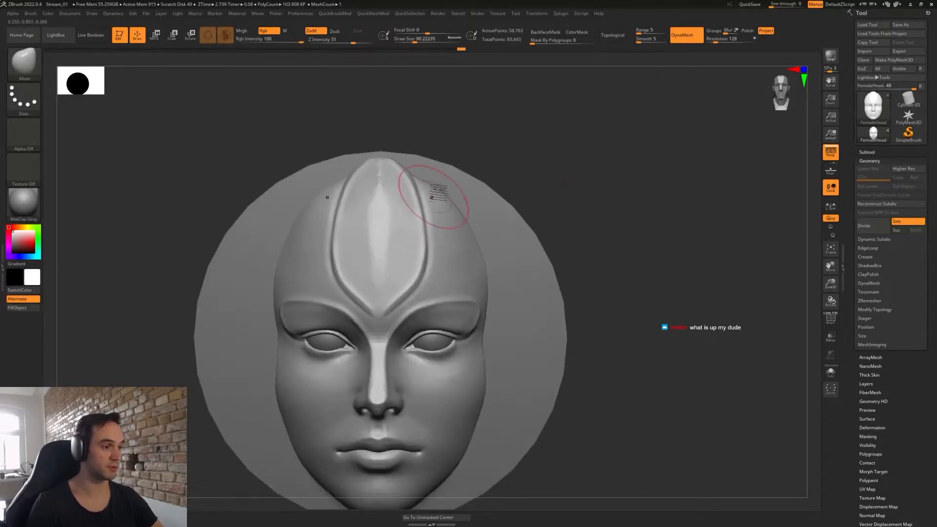
pyautogui.press('[')
pyautogui.press('[')
pyautogui.press('[')
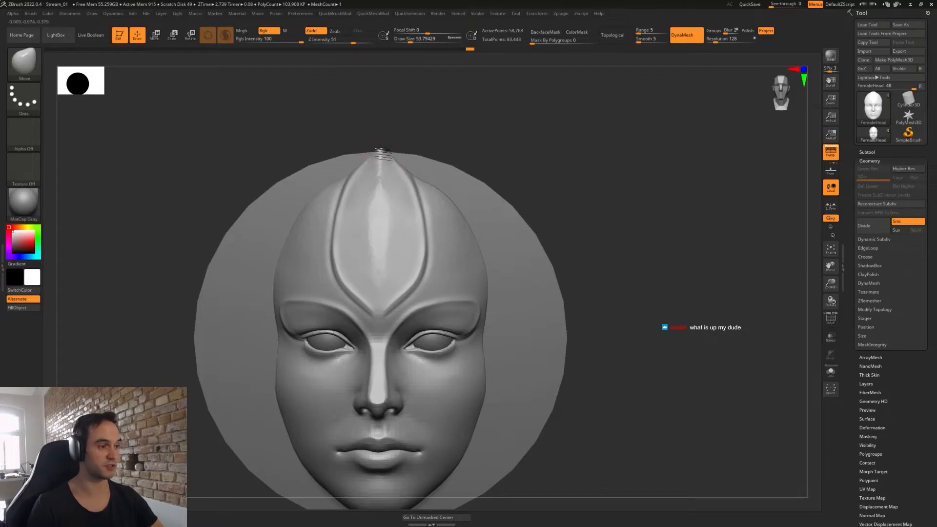
pyautogui.moveTo(434, 132)
pyautogui.mouseDown()
pyautogui.moveTo(398, 140)
pyautogui.moveTo(389, 157)
pyautogui.mouseUp()
# - Reshape the forehead profile from the side with the Move brush at a draw size of about 293
pyautogui.press('s')
pyautogui.moveTo(375, 193)
pyautogui.mouseDown()
pyautogui.moveTo(380, 213)
pyautogui.moveTo(382, 202)
pyautogui.mouseUp()
pyautogui.press('s')
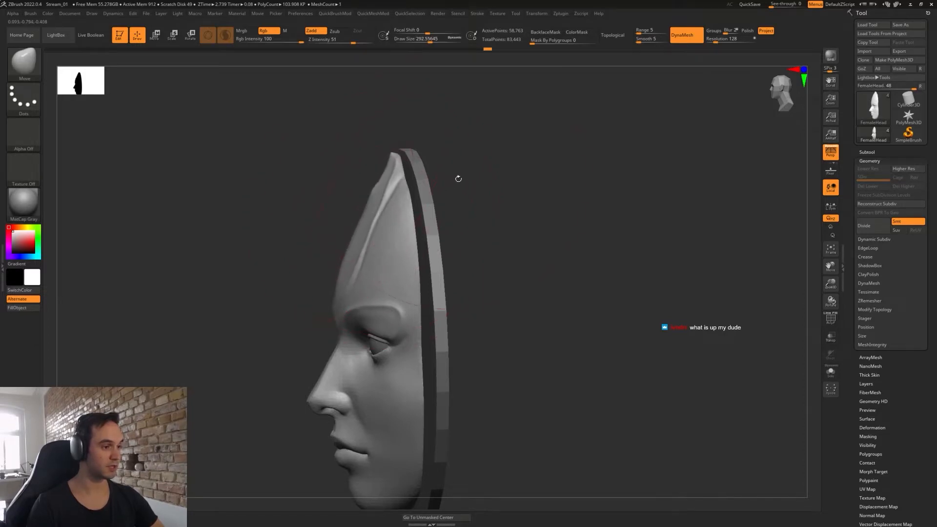
pyautogui.moveTo(458, 177); pyautogui.dragTo(491, 192)
# - Reshape the chin and lower face against the disc with the Move brush at a draw size of about 202
pyautogui.moveTo(576, 264)
pyautogui.mouseDown()
pyautogui.moveTo(638, 222)
pyautogui.moveTo(609, 249)
pyautogui.mouseUp()
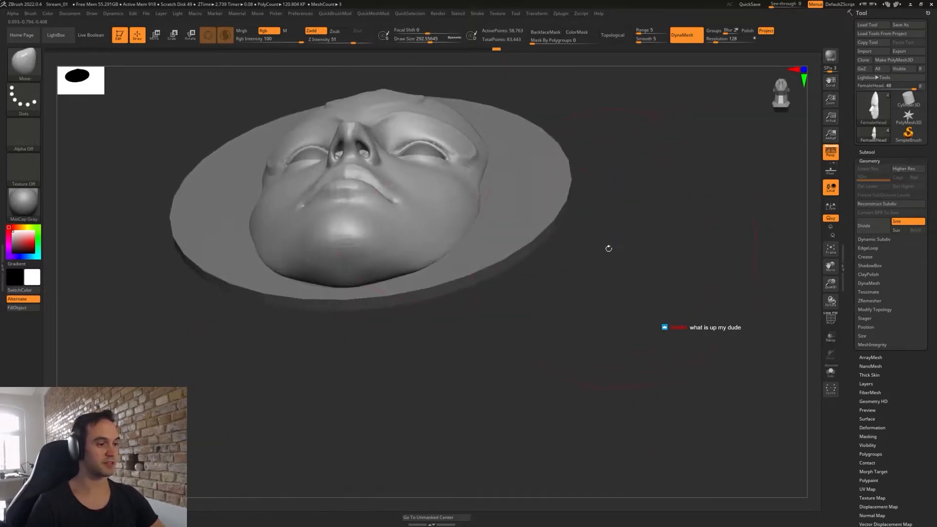
pyautogui.press('s')
pyautogui.moveTo(472, 232); pyautogui.dragTo(467, 231)
pyautogui.moveTo(401, 284); pyautogui.dragTo(391, 289)
pyautogui.moveTo(483, 313); pyautogui.dragTo(394, 313)
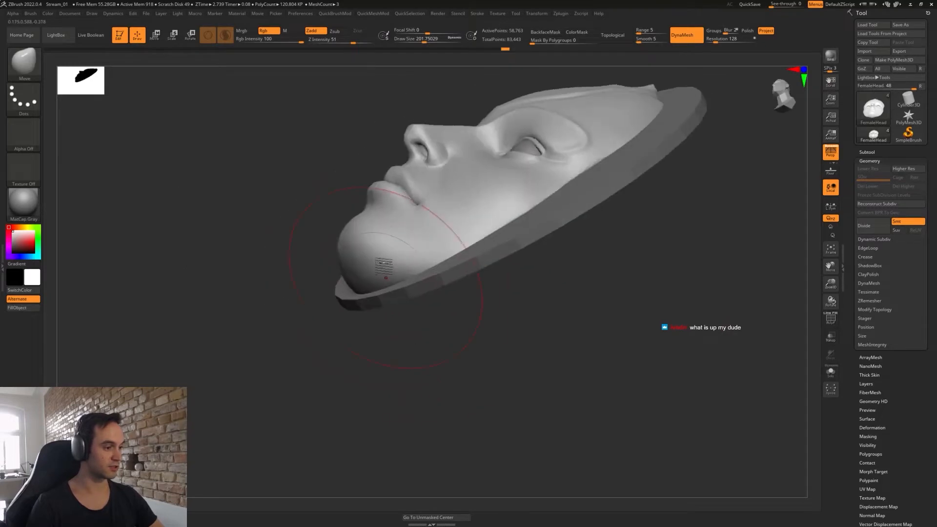
pyautogui.moveTo(352, 267)
pyautogui.mouseDown()
pyautogui.moveTo(363, 260)
pyautogui.moveTo(502, 341)
pyautogui.moveTo(473, 291)
pyautogui.mouseUp()
pyautogui.moveTo(325, 176); pyautogui.dragTo(320, 178)
pyautogui.keyDown('shift'); pyautogui.moveTo(507, 243); pyautogui.dragTo(426, 234); pyautogui.keyUp('shift')
pyautogui.moveTo(571, 341)
pyautogui.keyDown('shift'); pyautogui.mouseDown()
pyautogui.moveTo(579, 265)
pyautogui.moveTo(629, 353)
pyautogui.moveTo(584, 372)
pyautogui.mouseUp(); pyautogui.keyUp('shift')
pyautogui.moveTo(510, 320); pyautogui.dragTo(571, 354)
pyautogui.keyDown('alt'); pyautogui.moveTo(533, 328); pyautogui.dragTo(594, 353); pyautogui.keyUp('alt')
pyautogui.moveTo(608, 306)
pyautogui.keyDown('alt'); pyautogui.mouseDown()
pyautogui.moveTo(636, 349)
pyautogui.moveTo(601, 382)
pyautogui.moveTo(621, 318)
pyautogui.moveTo(603, 320)
pyautogui.mouseUp(); pyautogui.keyUp('alt')
pyautogui.press('s')
pyautogui.press('s')
pyautogui.moveTo(561, 275); pyautogui.dragTo(609, 335)
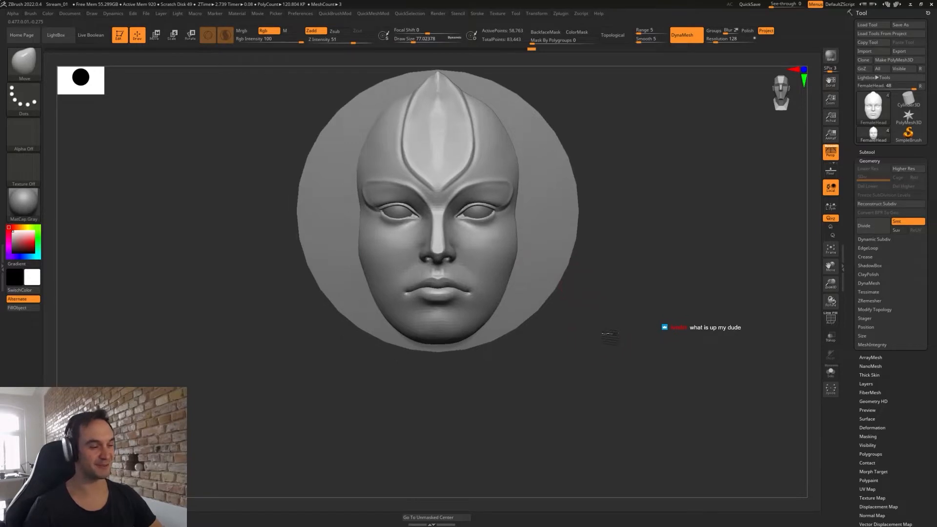
# - Carve a crease from each nostril across the cheek to the face edge with the DamStandard brush at a draw size of about 51
pyautogui.press('b')
pyautogui.press('d')
pyautogui.press('s')
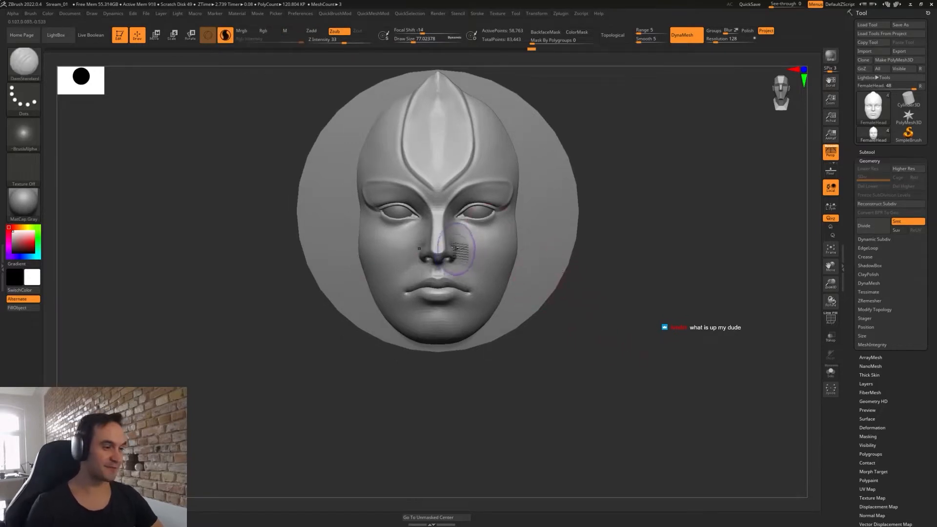
pyautogui.press('s')
pyautogui.moveTo(454, 246); pyautogui.dragTo(446, 246)
pyautogui.moveTo(599, 311); pyautogui.dragTo(550, 305)
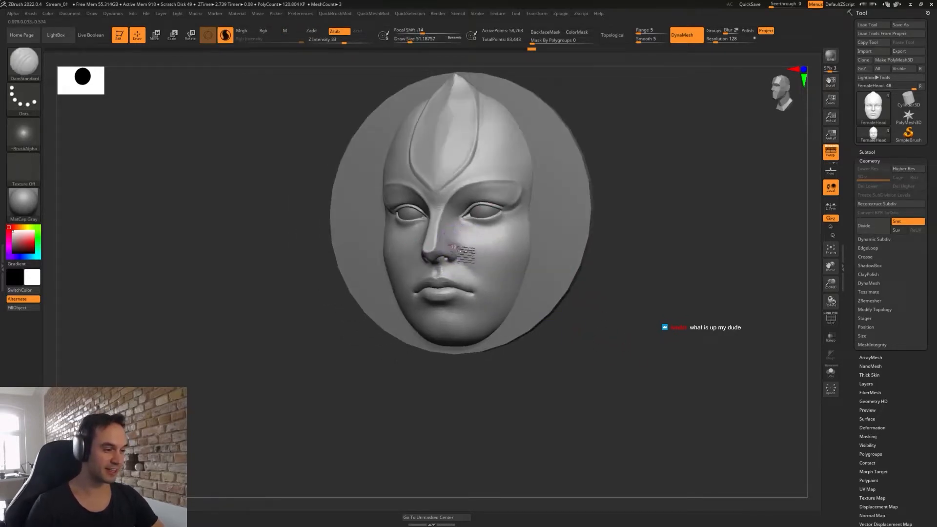
pyautogui.moveTo(521, 282); pyautogui.dragTo(529, 282)
pyautogui.moveTo(605, 293); pyautogui.dragTo(643, 299)
pyautogui.press('s')
pyautogui.moveTo(541, 272); pyautogui.dragTo(552, 272)
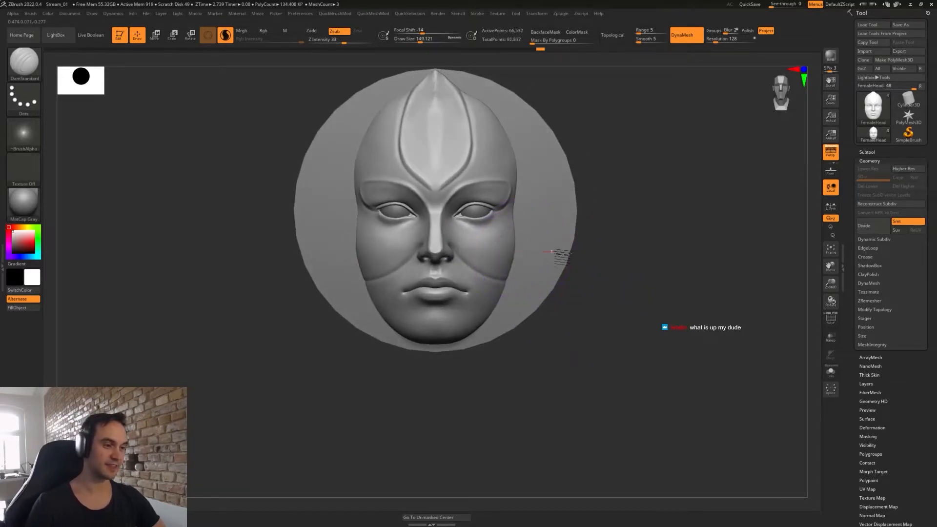
pyautogui.press('s')
pyautogui.moveTo(579, 295); pyautogui.dragTo(582, 295)
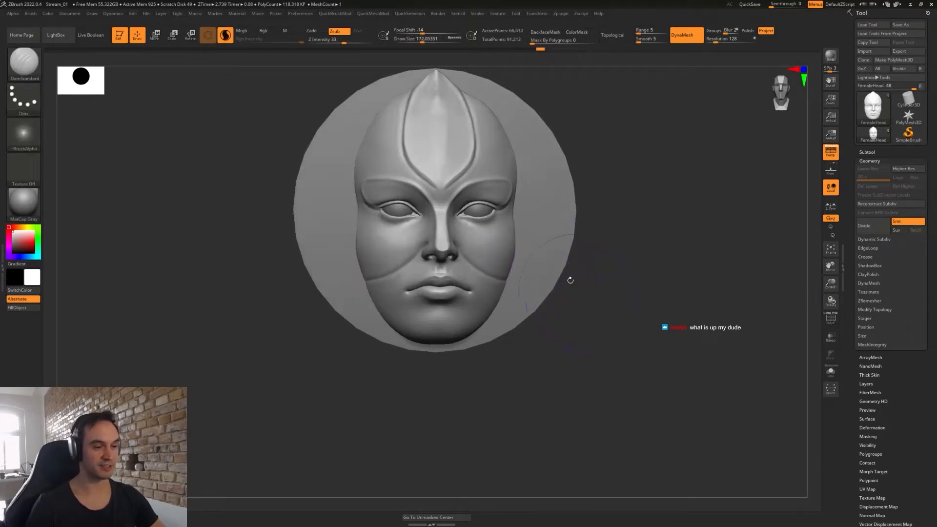
# - Pull the outer cheek edges outward with the Move brush, setting the draw size to about 101
pyautogui.press('b')
pyautogui.press('m')
pyautogui.press('v')
pyautogui.moveTo(514, 245)
pyautogui.mouseDown()
pyautogui.moveTo(549, 248)
pyautogui.moveTo(523, 250)
pyautogui.moveTo(536, 244)
pyautogui.moveTo(526, 271)
pyautogui.moveTo(555, 293)
pyautogui.moveTo(513, 263)
pyautogui.moveTo(520, 250)
pyautogui.mouseUp()
pyautogui.hotkey('ctrl', 'z')
pyautogui.press('s')
pyautogui.moveTo(607, 235); pyautogui.dragTo(554, 239)
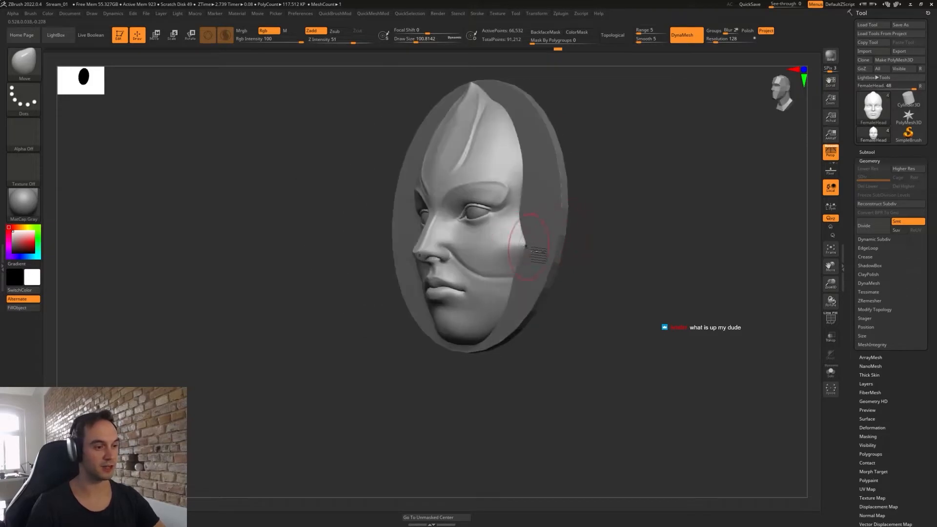
# - Reshape the face profile from the side with the Move brush at draw sizes of about 228 and 74
pyautogui.moveTo(592, 278)
pyautogui.mouseDown()
pyautogui.moveTo(612, 234)
pyautogui.moveTo(612, 195)
pyautogui.mouseUp()
pyautogui.press('s')
pyautogui.moveTo(591, 245)
pyautogui.mouseDown()
pyautogui.moveTo(610, 253)
pyautogui.moveTo(629, 286)
pyautogui.mouseUp()
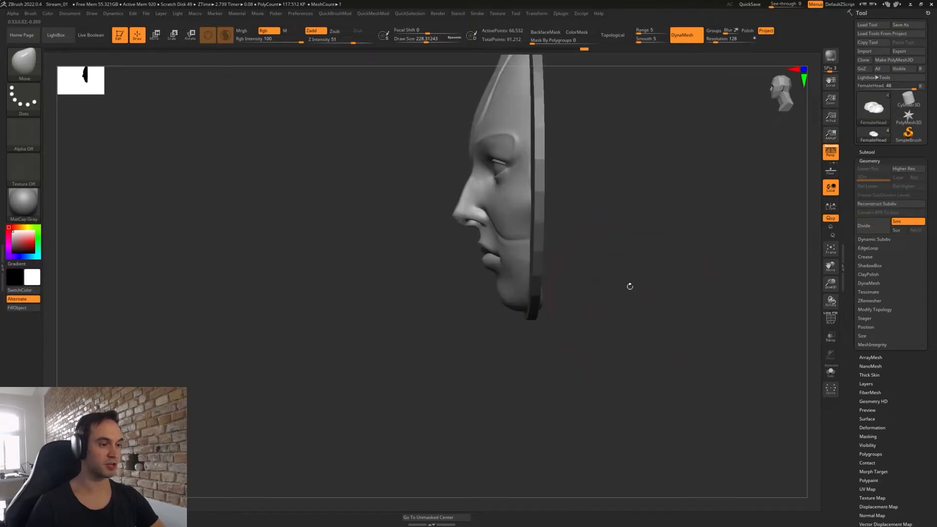
pyautogui.press('s')
pyautogui.moveTo(523, 245); pyautogui.dragTo(510, 244)
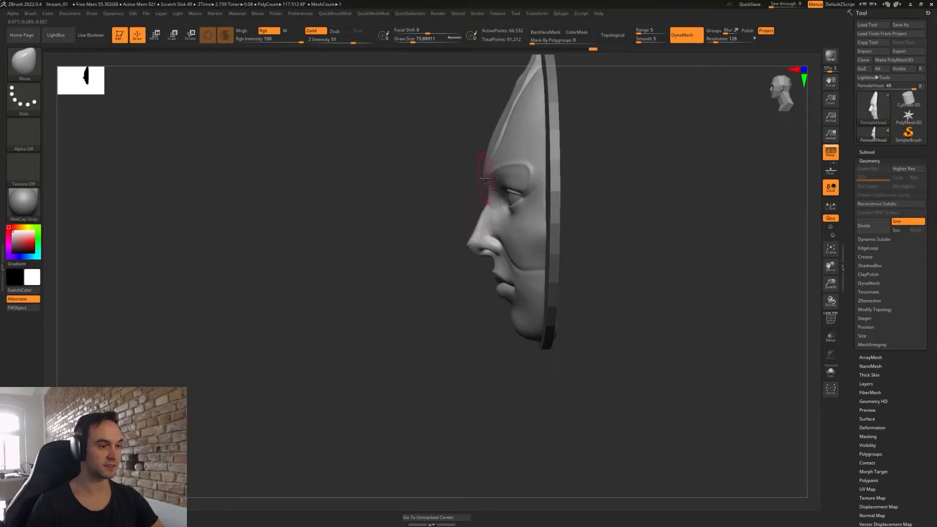
pyautogui.moveTo(457, 189)
pyautogui.mouseDown()
pyautogui.moveTo(656, 195)
pyautogui.moveTo(648, 234)
pyautogui.moveTo(667, 232)
pyautogui.moveTo(670, 269)
pyautogui.mouseUp()
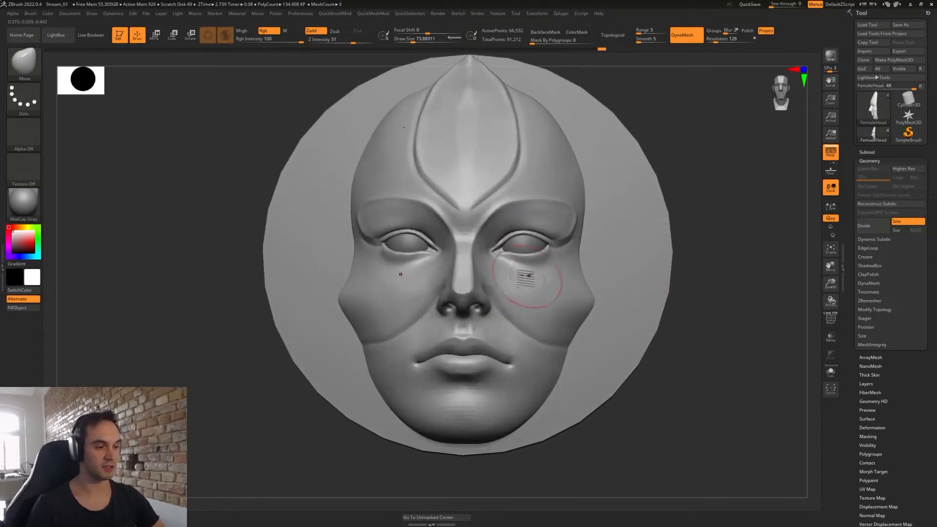
# - Carve a fine line under each eye with the DamStandard brush at a draw size of about 25 and smooth it
pyautogui.press('s')
pyautogui.moveTo(522, 274); pyautogui.dragTo(518, 273)
pyautogui.moveTo(723, 196); pyautogui.dragTo(681, 201)
pyautogui.press('b')
pyautogui.press('d')
pyautogui.press('s')
pyautogui.press('s')
pyautogui.moveTo(506, 271); pyautogui.dragTo(501, 271)
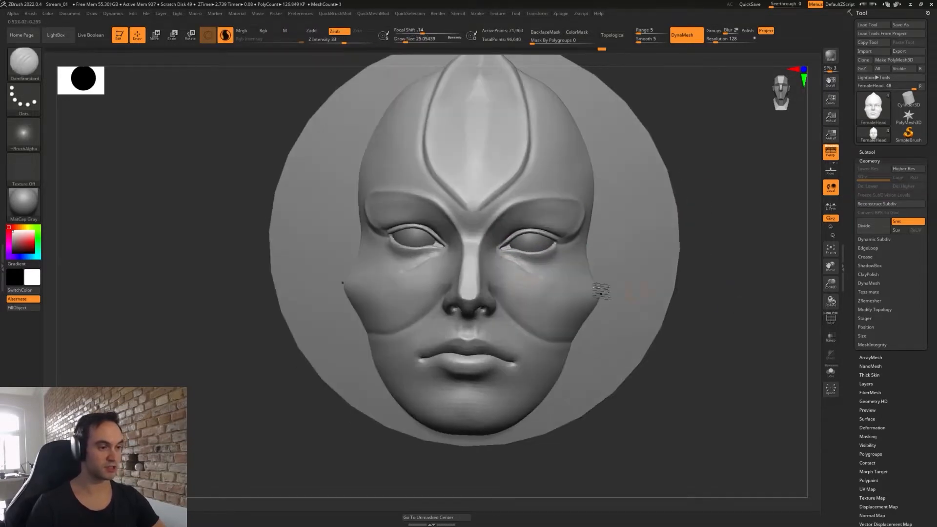
pyautogui.press('shift')
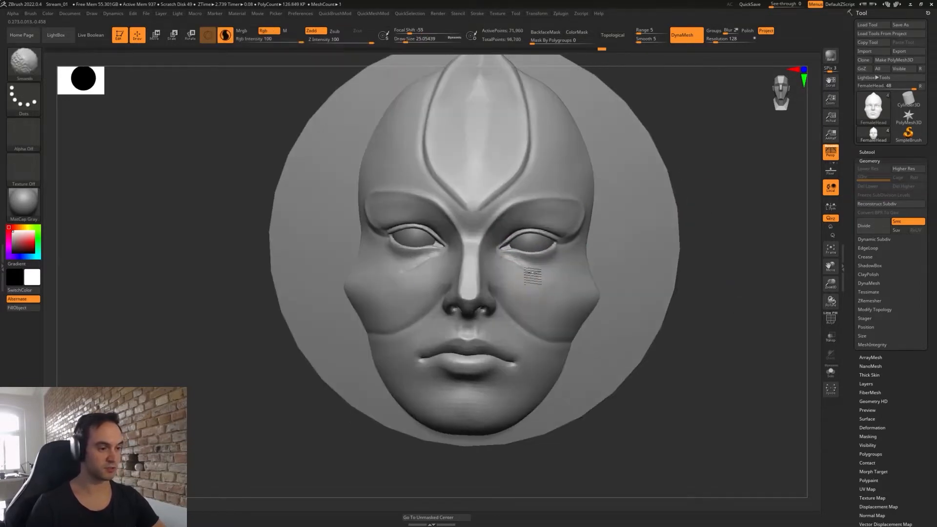
pyautogui.moveTo(543, 270)
pyautogui.keyDown('shift'); pyautogui.mouseDown()
pyautogui.moveTo(557, 254)
pyautogui.moveTo(550, 261)
pyautogui.mouseUp(); pyautogui.keyUp('shift')
pyautogui.moveTo(703, 266)
pyautogui.mouseDown()
pyautogui.moveTo(712, 273)
pyautogui.moveTo(704, 255)
pyautogui.mouseUp()
pyautogui.press('shift')
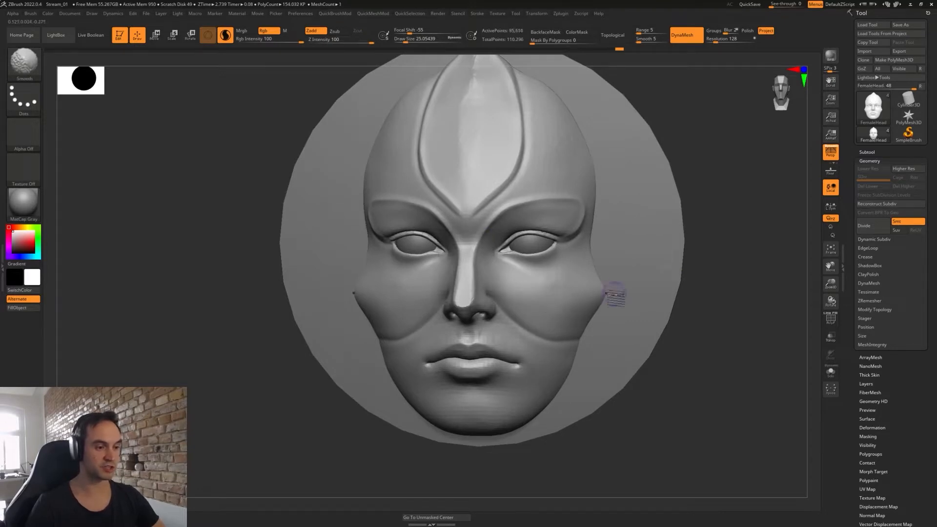
# - Adjust the side contour of the face with the Move brush at a draw size of about 46 and smooth the forehead sides
pyautogui.press('s')
pyautogui.moveTo(709, 320); pyautogui.dragTo(656, 312)
pyautogui.press('b')
pyautogui.press('m')
pyautogui.press('v')
pyautogui.press('s')
pyautogui.moveTo(604, 246); pyautogui.dragTo(591, 246)
pyautogui.press('shift')
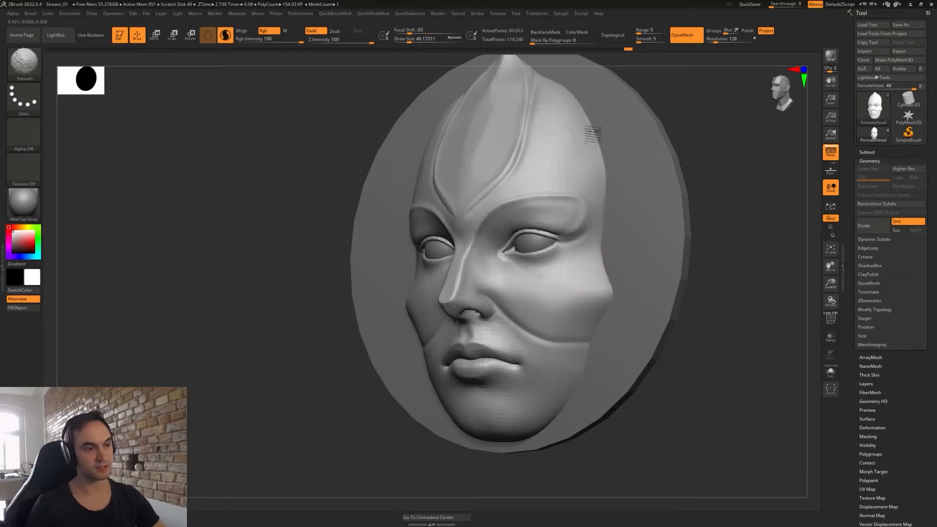
pyautogui.keyDown('shift'); pyautogui.moveTo(593, 134); pyautogui.dragTo(561, 147); pyautogui.keyUp('shift')
pyautogui.moveTo(711, 157); pyautogui.dragTo(754, 163)
# - Smooth the nose bridge and the area above the upper lip at a draw size of about 37
pyautogui.press('s')
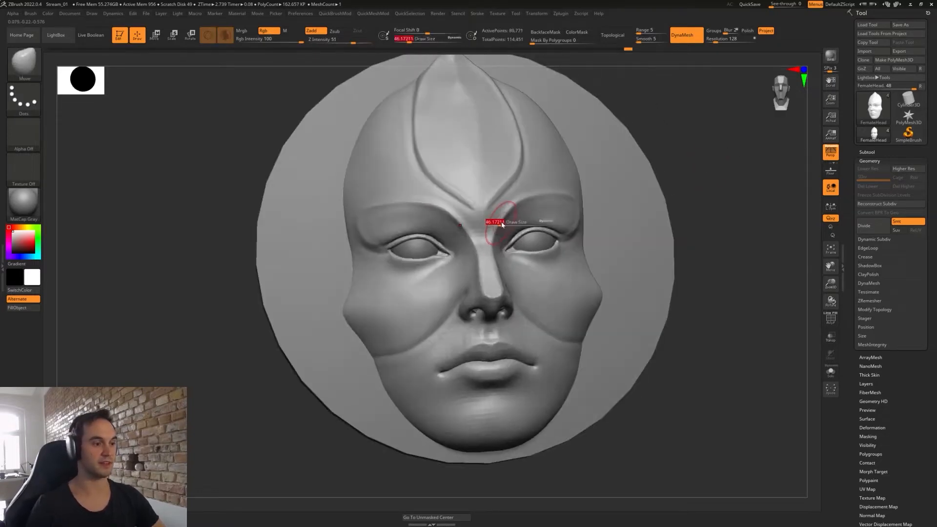
pyautogui.moveTo(502, 222); pyautogui.dragTo(487, 230)
pyautogui.press('s')
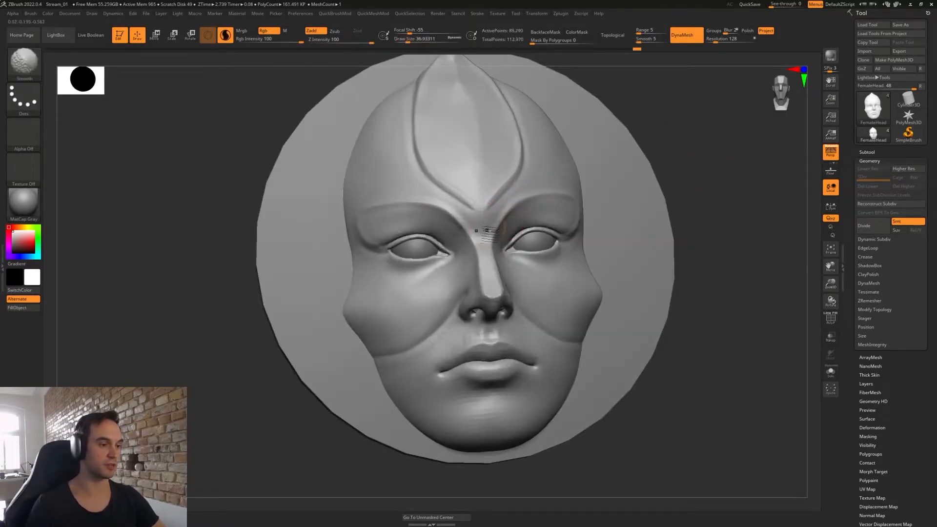
pyautogui.keyDown('shift'); pyautogui.moveTo(501, 341); pyautogui.dragTo(537, 341); pyautogui.keyUp('shift')
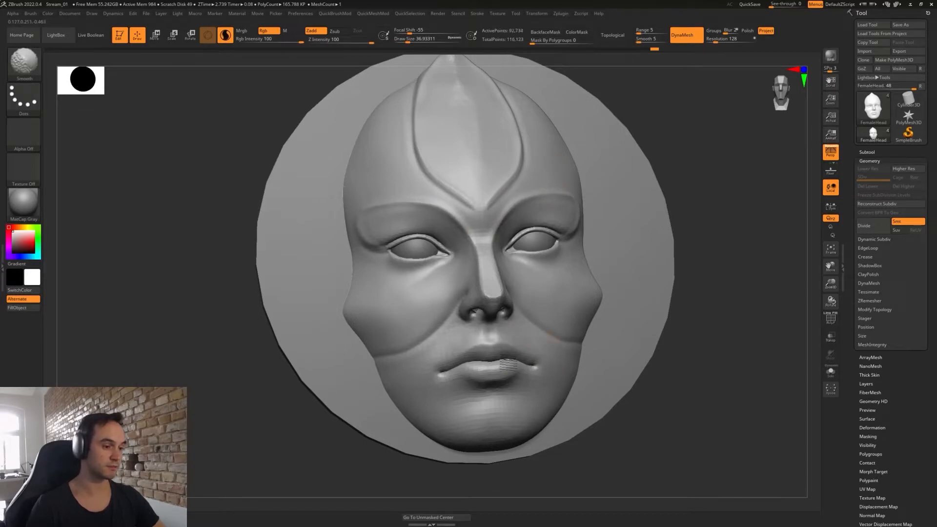
# - Deepen the upper lip line and mouth corners with the DamStandard brush at a draw size of about 37
pyautogui.keyDown('alt'); pyautogui.moveTo(683, 412); pyautogui.dragTo(684, 341); pyautogui.keyUp('alt')
pyautogui.press('b')
pyautogui.press('d')
pyautogui.press('s')
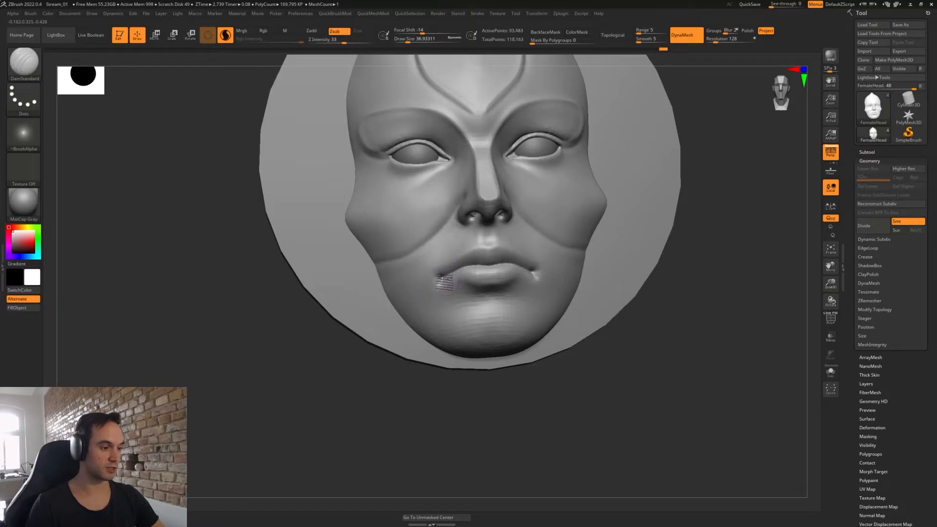
pyautogui.moveTo(437, 277); pyautogui.dragTo(502, 265)
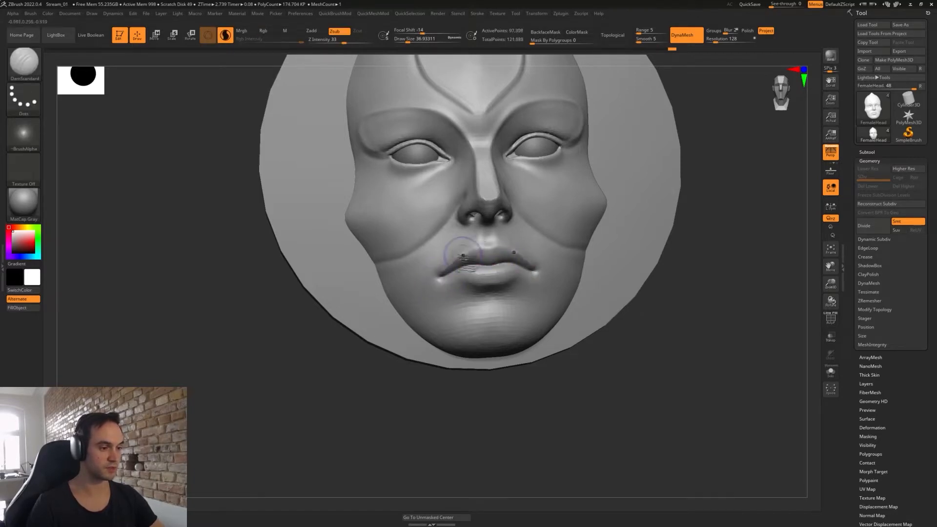
pyautogui.moveTo(445, 271); pyautogui.dragTo(461, 264)
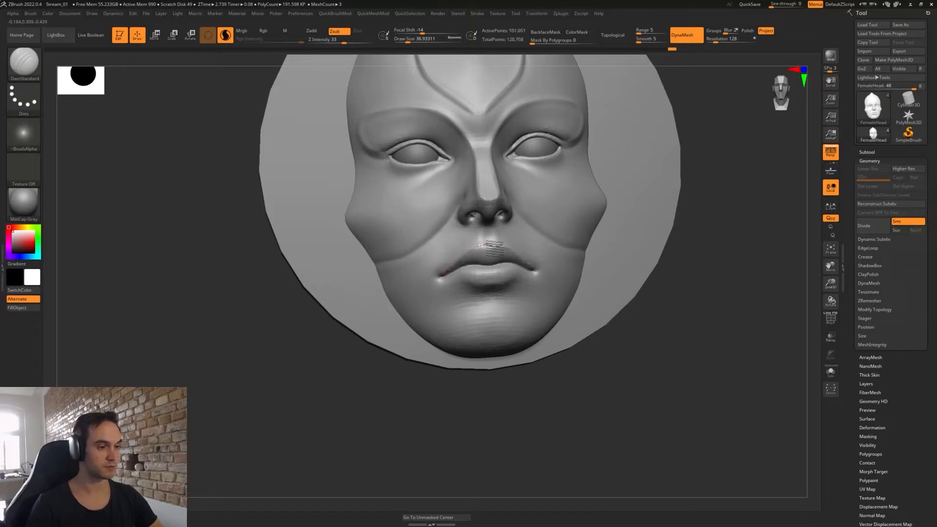
# - Smooth the groove between the nose and upper lip with a reduced draw size
pyautogui.moveTo(652, 341); pyautogui.dragTo(674, 338)
pyautogui.press('[')
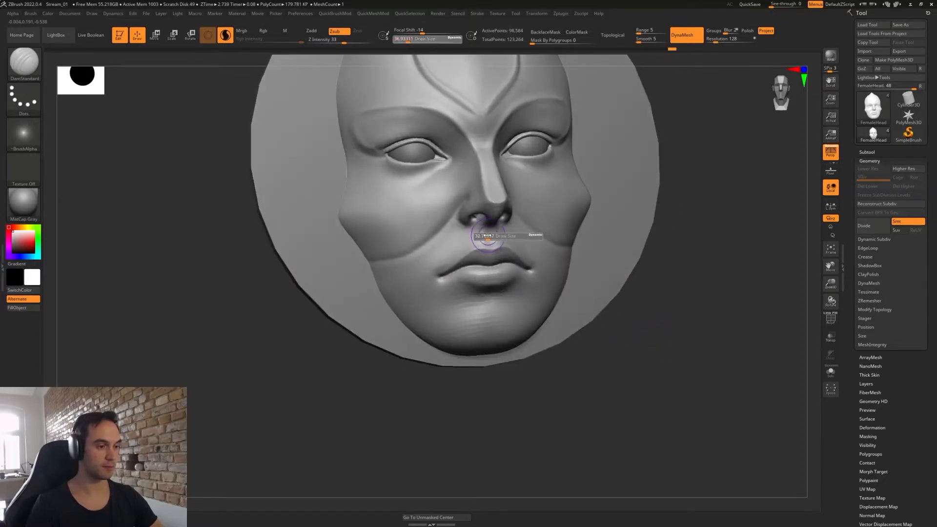
pyautogui.keyDown('shift'); pyautogui.moveTo(497, 234); pyautogui.dragTo(491, 240); pyautogui.keyUp('shift')
pyautogui.moveTo(673, 292); pyautogui.dragTo(647, 293)
# - Adjust the nostrils with the Move brush and build up the area around them with the Clay brush
pyautogui.press('b')
pyautogui.press('m')
pyautogui.press('v')
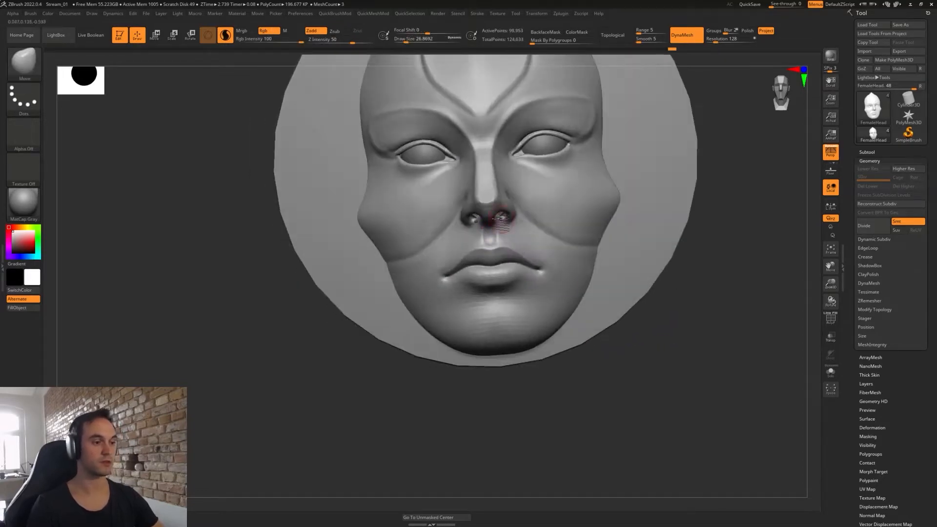
pyautogui.moveTo(589, 342); pyautogui.dragTo(626, 346)
pyautogui.press('b')
pyautogui.press('c')
pyautogui.press('l')
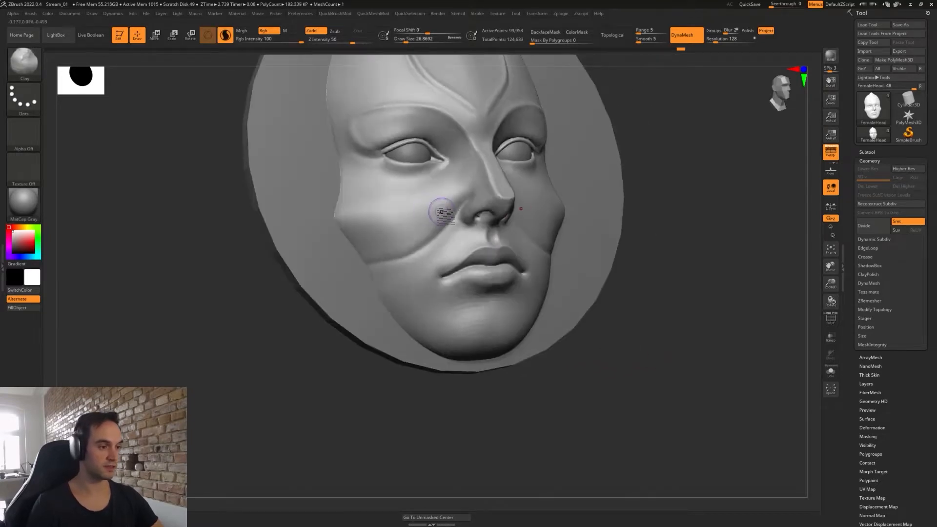
pyautogui.moveTo(471, 217)
pyautogui.mouseDown()
pyautogui.moveTo(463, 209)
pyautogui.moveTo(481, 241)
pyautogui.mouseUp()
pyautogui.moveTo(592, 312); pyautogui.dragTo(608, 291)
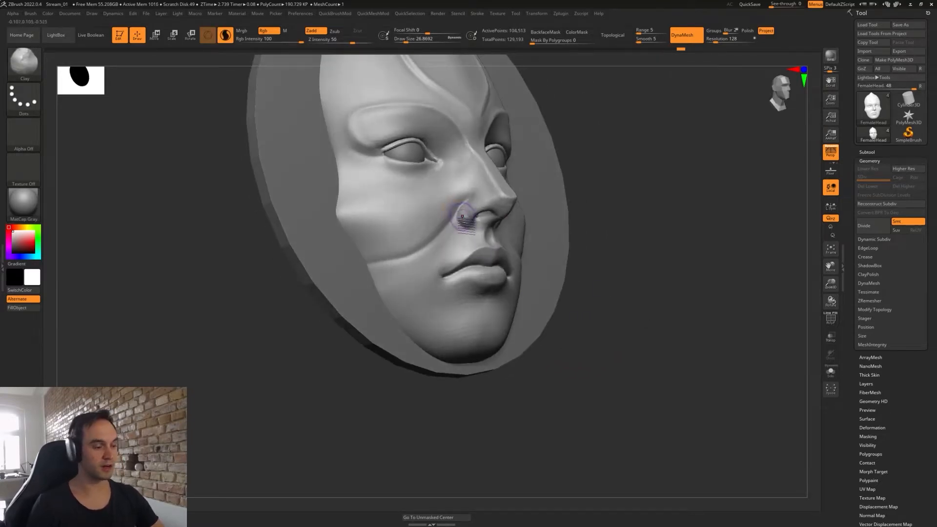
# - Inflate the nostril wings with the Inflat brush and smooth the sides and underside of the nose
pyautogui.press('b')
pyautogui.press('i')
pyautogui.press('n')
pyautogui.moveTo(466, 218); pyautogui.dragTo(502, 205)
pyautogui.moveTo(576, 228); pyautogui.dragTo(549, 227)
pyautogui.keyDown('shift'); pyautogui.moveTo(478, 170); pyautogui.dragTo(502, 202); pyautogui.keyUp('shift')
pyautogui.moveTo(591, 256); pyautogui.dragTo(561, 217)
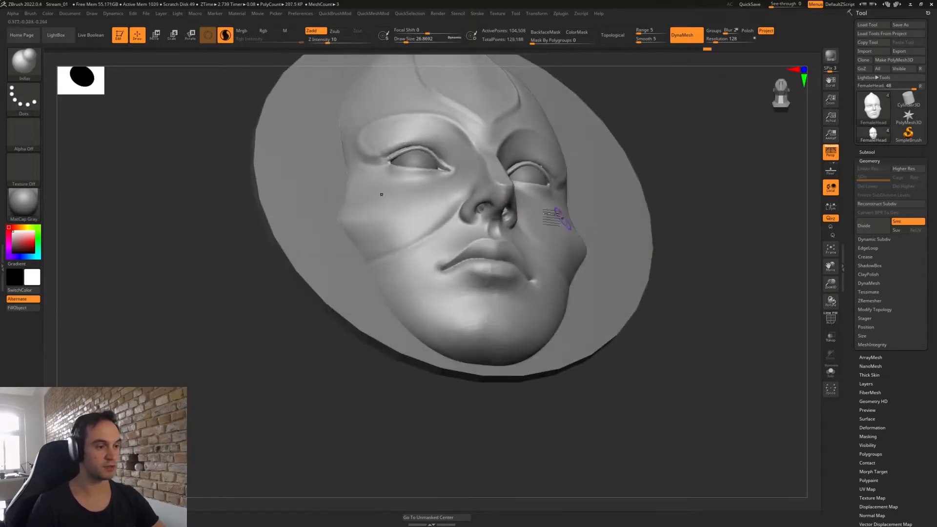
pyautogui.moveTo(502, 201)
pyautogui.keyDown('shift'); pyautogui.mouseDown()
pyautogui.moveTo(504, 215)
pyautogui.moveTo(489, 226)
pyautogui.mouseUp(); pyautogui.keyUp('shift')
pyautogui.moveTo(656, 254); pyautogui.dragTo(592, 249)
# - Flatten the nose tip and bridge into crisper planes with the TrimDynamic brush from several angles
pyautogui.press('b')
pyautogui.press('t')
pyautogui.press('d')
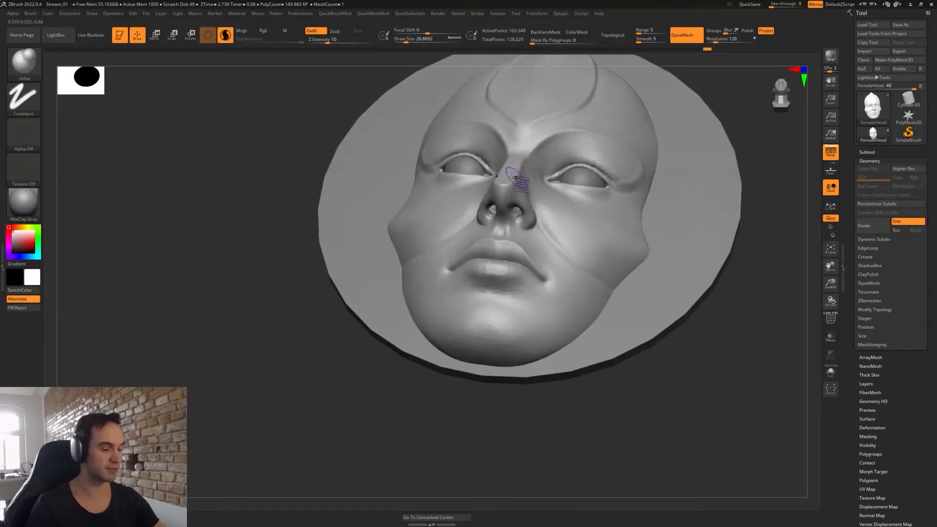
pyautogui.moveTo(516, 183); pyautogui.dragTo(505, 189)
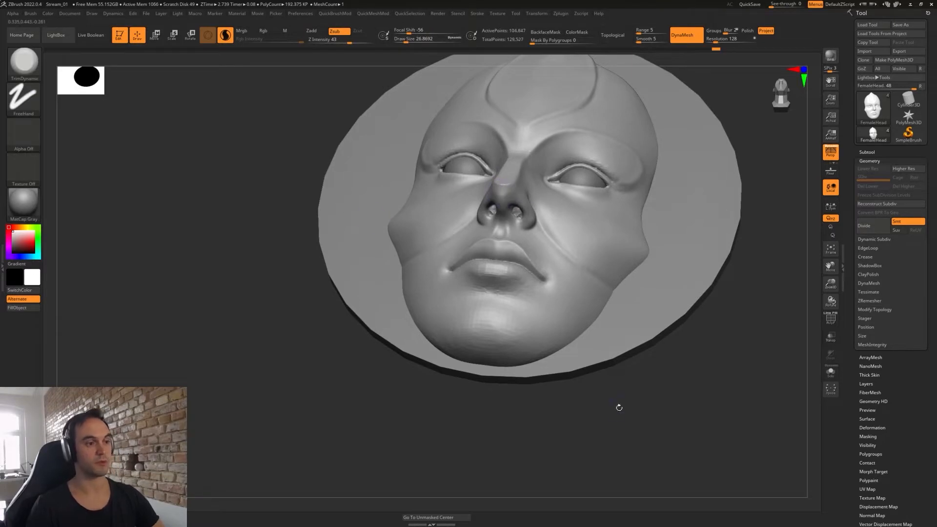
pyautogui.moveTo(617, 408); pyautogui.dragTo(531, 193)
pyautogui.moveTo(727, 185); pyautogui.dragTo(714, 184)
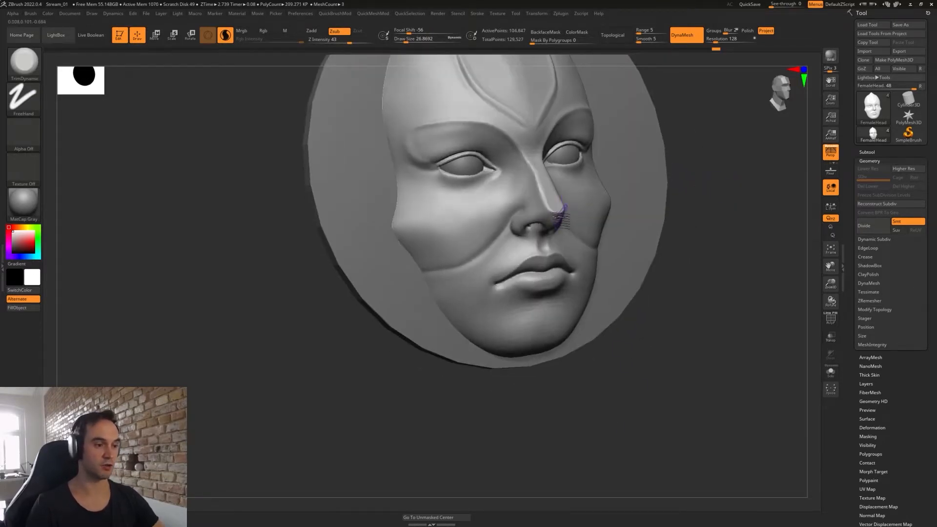
pyautogui.moveTo(538, 192); pyautogui.dragTo(546, 210)
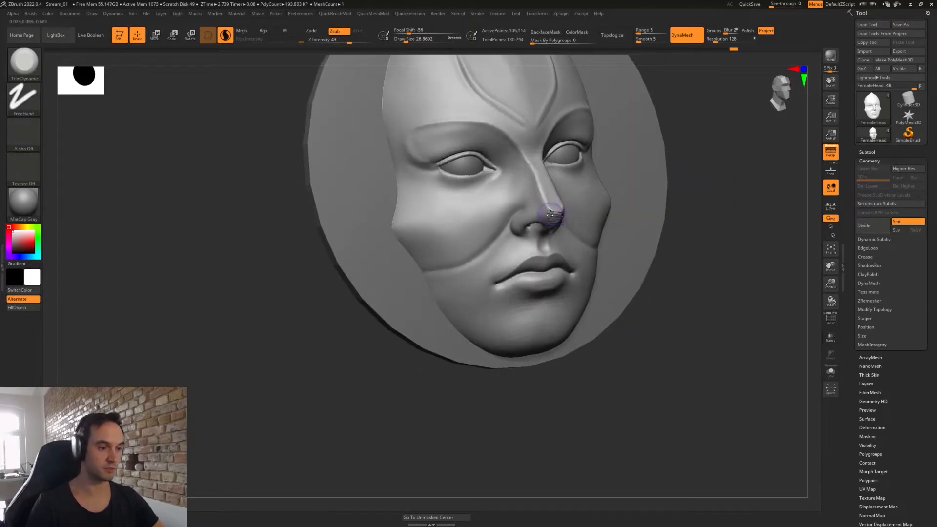
pyautogui.moveTo(737, 266)
pyautogui.mouseDown()
pyautogui.moveTo(703, 277)
pyautogui.moveTo(615, 263)
pyautogui.mouseUp()
pyautogui.moveTo(577, 199); pyautogui.dragTo(571, 219)
pyautogui.moveTo(467, 274)
pyautogui.mouseDown()
pyautogui.moveTo(546, 204)
pyautogui.moveTo(568, 240)
pyautogui.mouseUp()
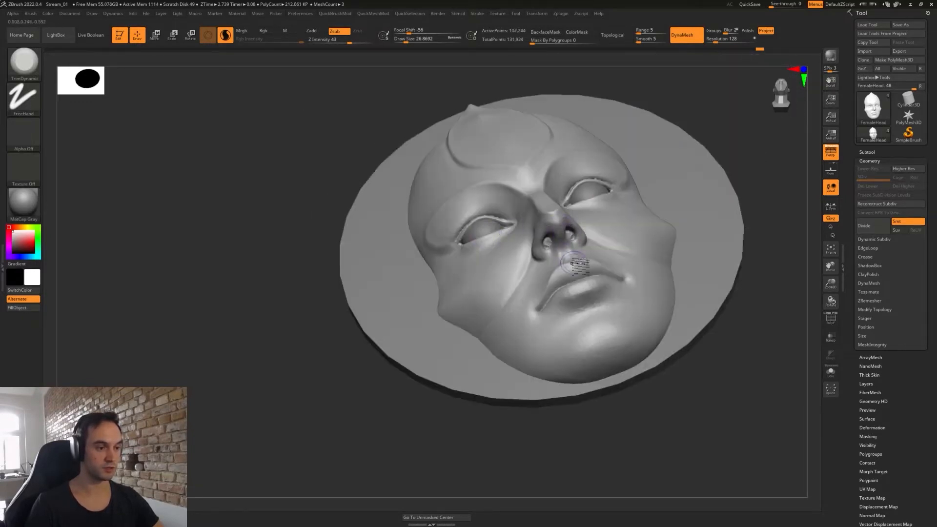
pyautogui.moveTo(754, 129); pyautogui.dragTo(699, 179)
pyautogui.moveTo(422, 271); pyautogui.dragTo(493, 294)
# - Try carving a groove along the jaw from each cheek point to the chin with the DamStandard brush at a draw size of about 65
pyautogui.keyDown('alt'); pyautogui.moveTo(747, 312); pyautogui.dragTo(669, 295); pyautogui.keyUp('alt')
pyautogui.press('b')
pyautogui.press('d')
pyautogui.press('s')
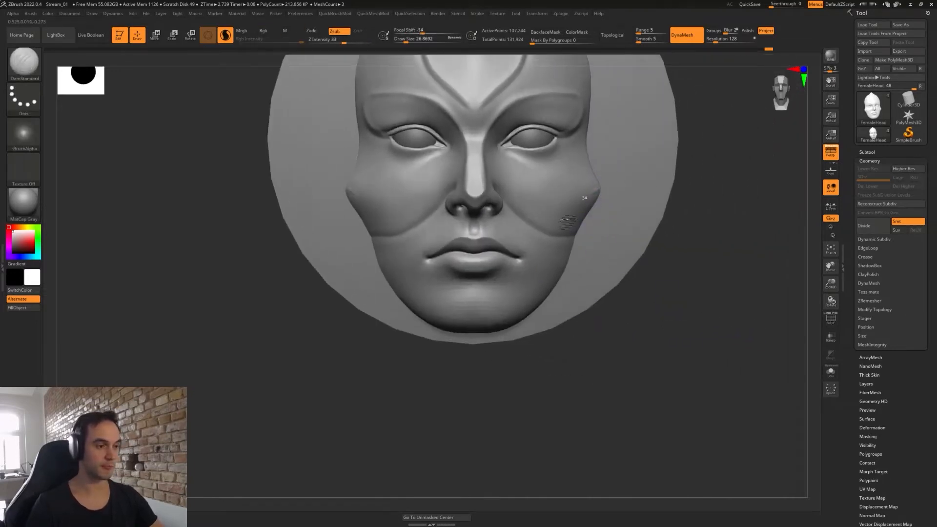
pyautogui.hotkey('ctrl', 'z')
pyautogui.press('s')
pyautogui.moveTo(502, 313); pyautogui.dragTo(509, 313)
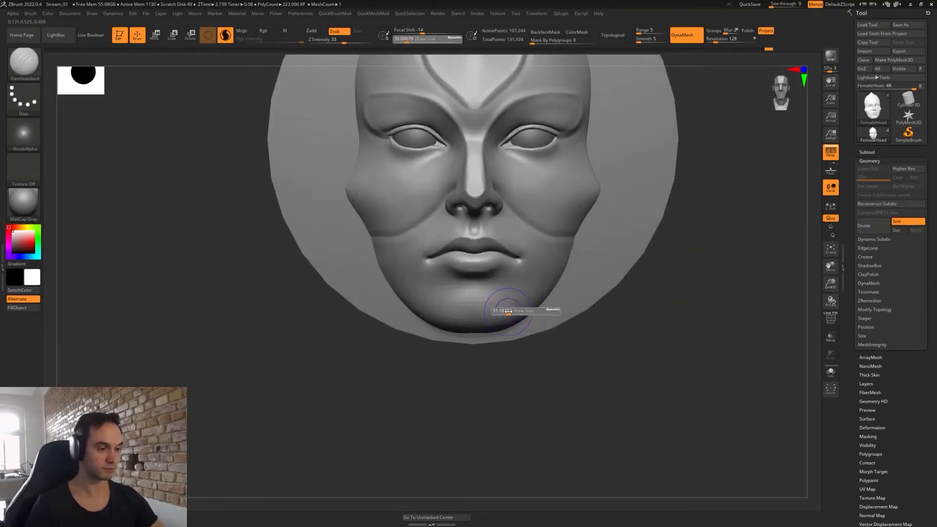
pyautogui.press('s')
pyautogui.moveTo(593, 192)
pyautogui.mouseDown()
pyautogui.moveTo(549, 273)
pyautogui.moveTo(511, 313)
pyautogui.mouseUp()
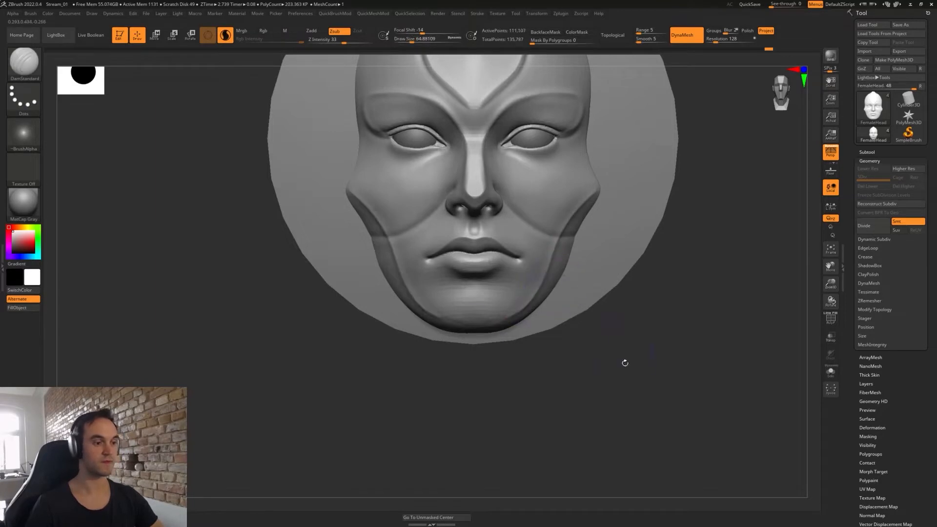
pyautogui.moveTo(623, 362)
pyautogui.keyDown('alt'); pyautogui.mouseDown()
pyautogui.moveTo(596, 368)
pyautogui.moveTo(592, 389)
pyautogui.mouseUp(); pyautogui.keyUp('alt')
pyautogui.hotkey('ctrl', 'z')
# - Try carving the jaw grooves from a three-quarter view with a crease across the chin, and undo the carving
pyautogui.moveTo(605, 311); pyautogui.dragTo(571, 308)
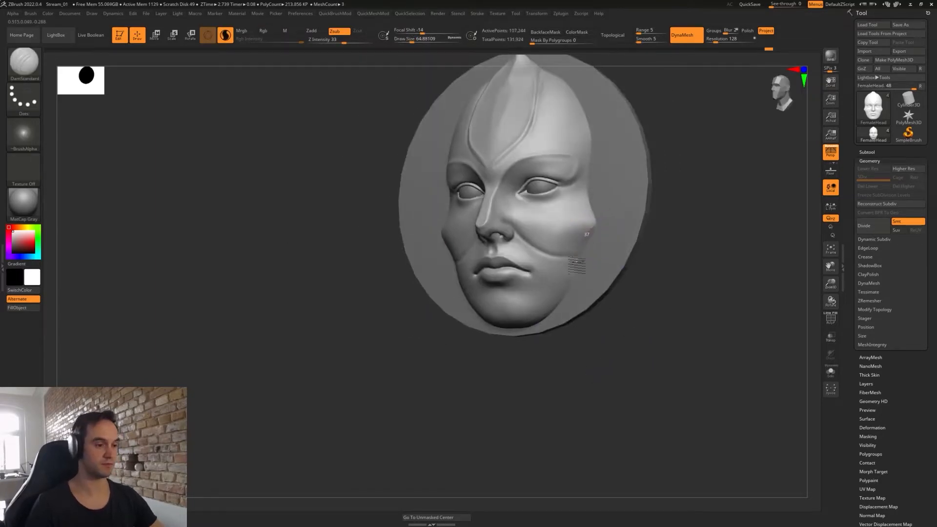
pyautogui.moveTo(577, 266)
pyautogui.mouseDown()
pyautogui.moveTo(529, 317)
pyautogui.moveTo(489, 298)
pyautogui.mouseUp()
pyautogui.moveTo(578, 337)
pyautogui.keyDown('shift'); pyautogui.mouseDown()
pyautogui.moveTo(610, 341)
pyautogui.moveTo(593, 349)
pyautogui.moveTo(605, 311)
pyautogui.mouseUp(); pyautogui.keyUp('shift')
pyautogui.press('b')
pyautogui.press('m')
pyautogui.press('v')
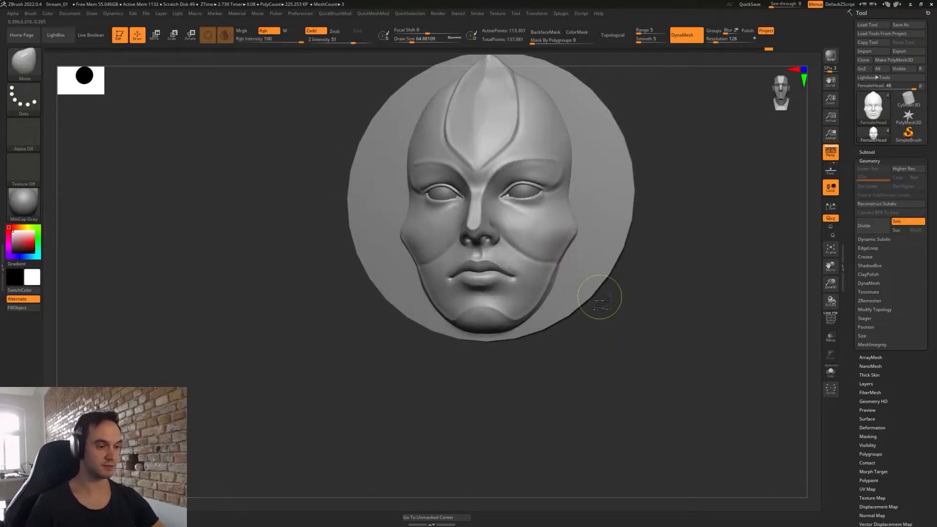
pyautogui.hotkey('ctrl', 'z')
pyautogui.hotkey('ctrl', 'z')
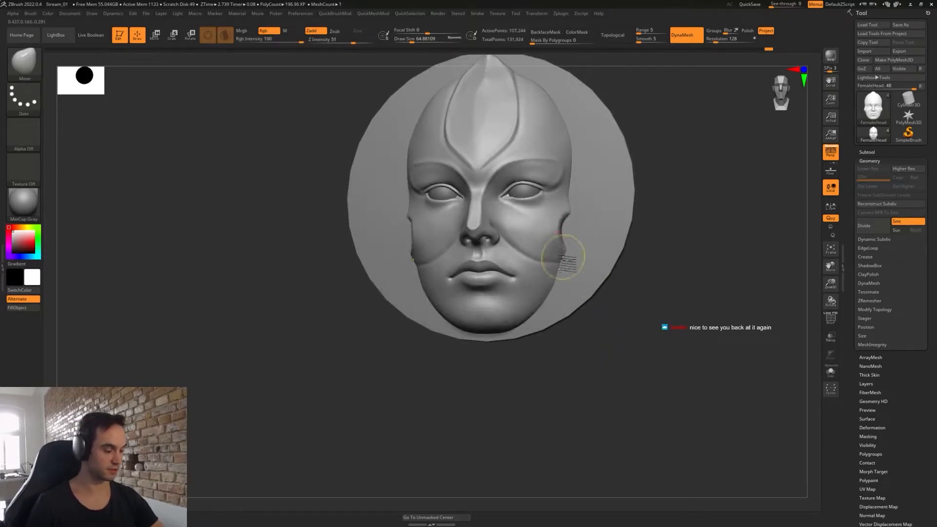
# - Carve the jaw grooves from the cheek points down and across the chin with the DamStandard brush at a draw size of about 65
pyautogui.press('b')
pyautogui.press('d')
pyautogui.press('s')
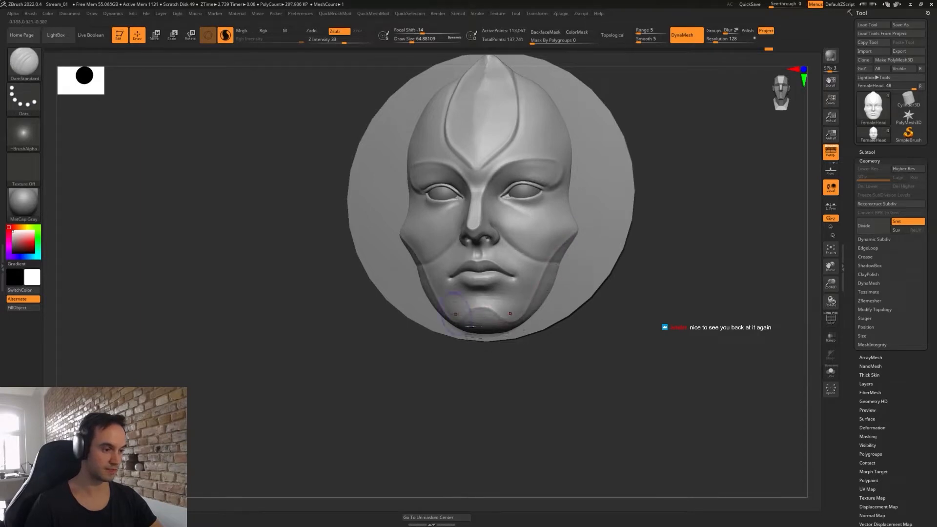
pyautogui.hotkey('ctrl', 'z')
# - Refine the cheek points and jaw contour with the Move brush at draw sizes of about 97 and 71
pyautogui.press('b')
pyautogui.press('m')
pyautogui.press('v')
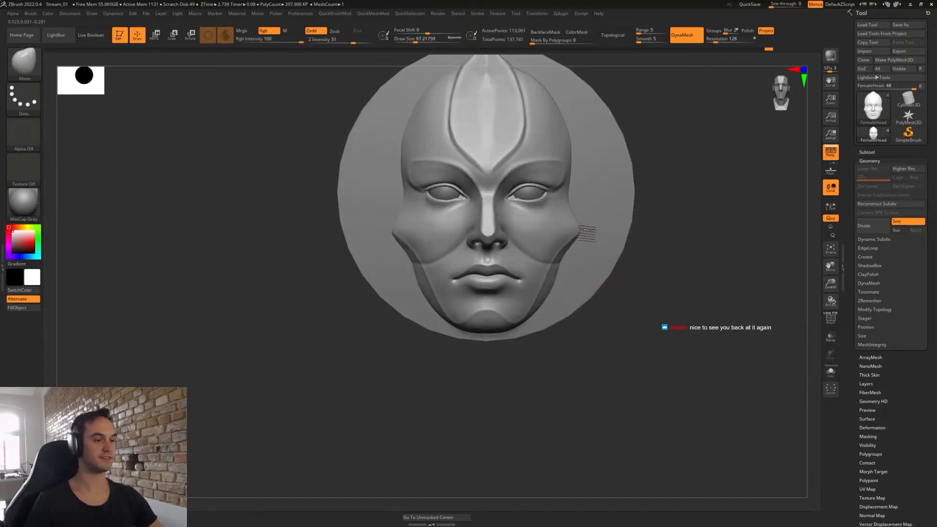
pyautogui.moveTo(580, 239); pyautogui.dragTo(555, 295)
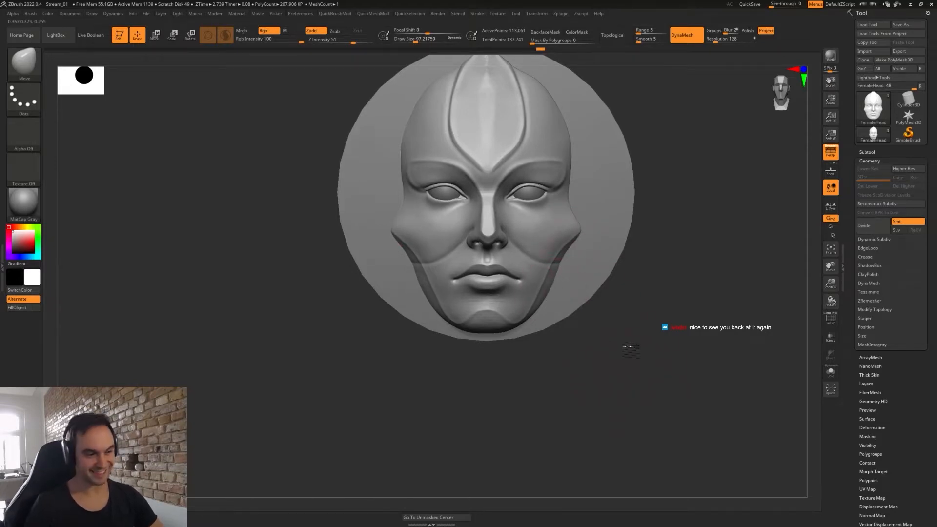
pyautogui.moveTo(645, 330)
pyautogui.keyDown('alt'); pyautogui.mouseDown()
pyautogui.moveTo(601, 371)
pyautogui.moveTo(621, 385)
pyautogui.mouseUp(); pyautogui.keyUp('alt')
pyautogui.press('s')
pyautogui.moveTo(550, 261); pyautogui.dragTo(508, 267)
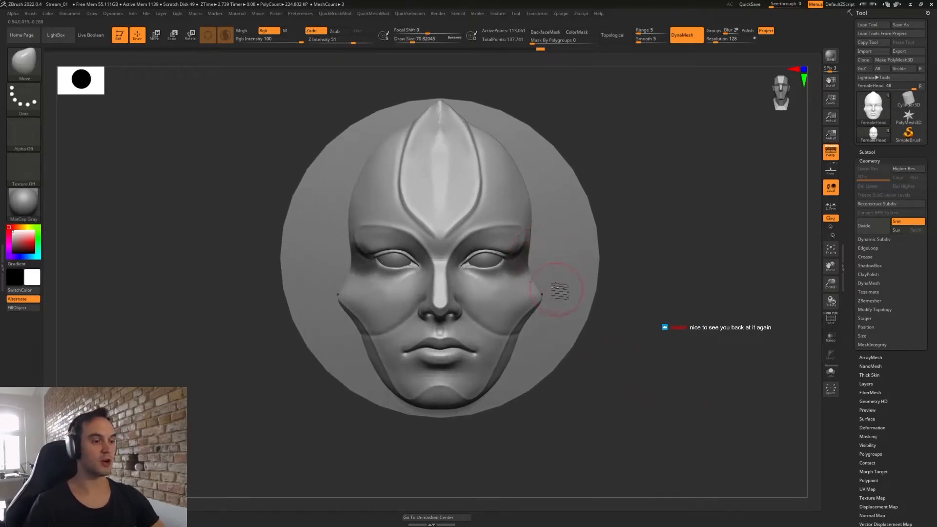
# - Mask both cheeks with the MaskLasso brush and invert the mask to leave only the cheeks editable
pyautogui.keyDown('ctrl'); pyautogui.moveTo(658, 244); pyautogui.dragTo(674, 258); pyautogui.keyUp('ctrl')
pyautogui.press('2')
pyautogui.press('3')
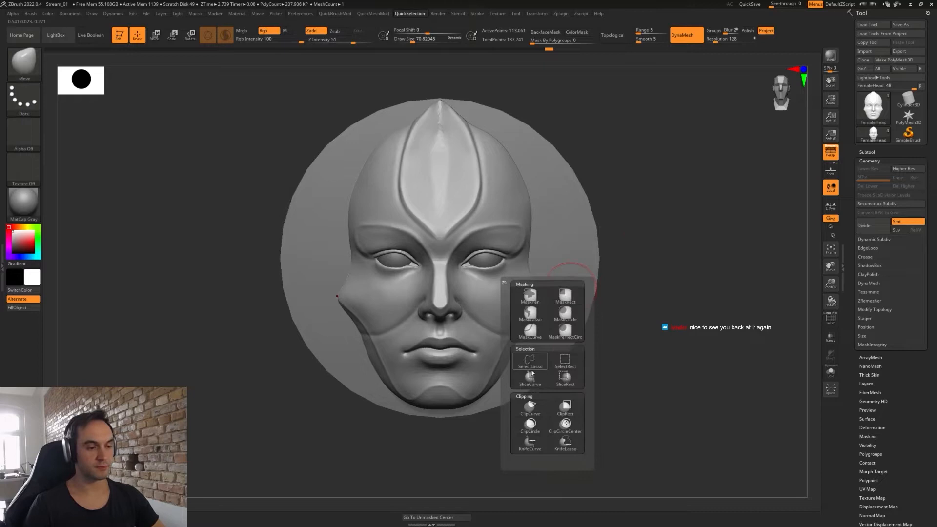
pyautogui.click(530, 316)
pyautogui.click(557, 325)
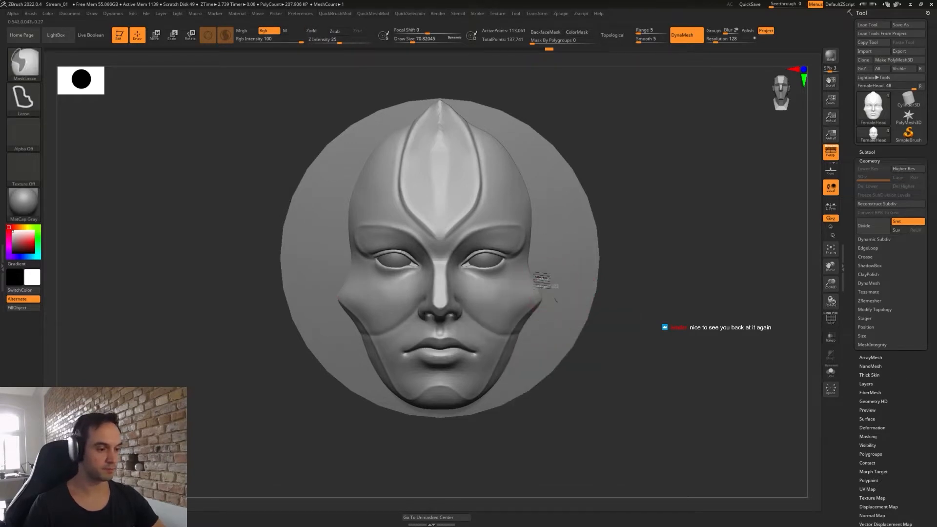
pyautogui.moveTo(508, 263)
pyautogui.keyDown('ctrl'); pyautogui.mouseDown()
pyautogui.moveTo(493, 339)
pyautogui.moveTo(466, 274)
pyautogui.mouseUp(); pyautogui.keyUp('ctrl')
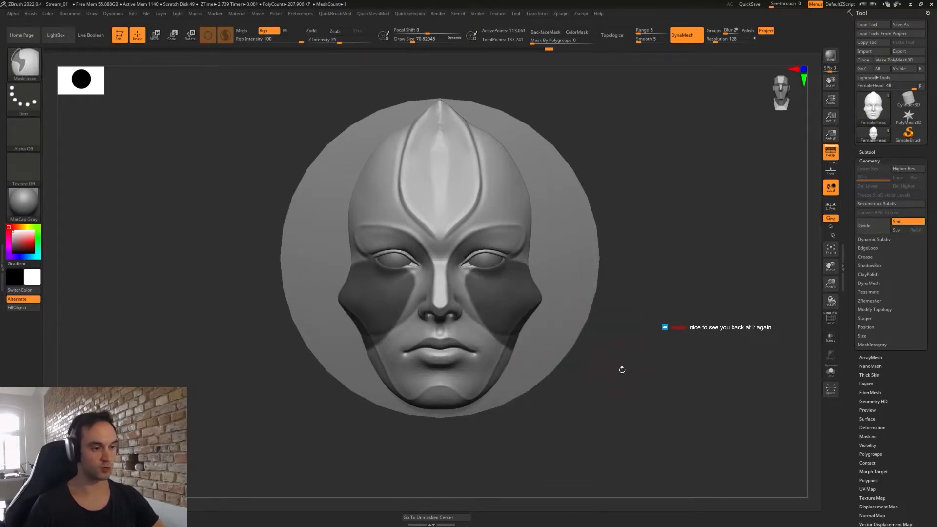
pyautogui.keyDown('ctrl'); pyautogui.click(621, 372); pyautogui.keyUp('ctrl')
# - Reshape the outer cheek contours with the Move brush at draw sizes of about 68 and 112, and clear the mask
pyautogui.press('s')
pyautogui.moveTo(526, 284); pyautogui.dragTo(528, 278)
pyautogui.press('s')
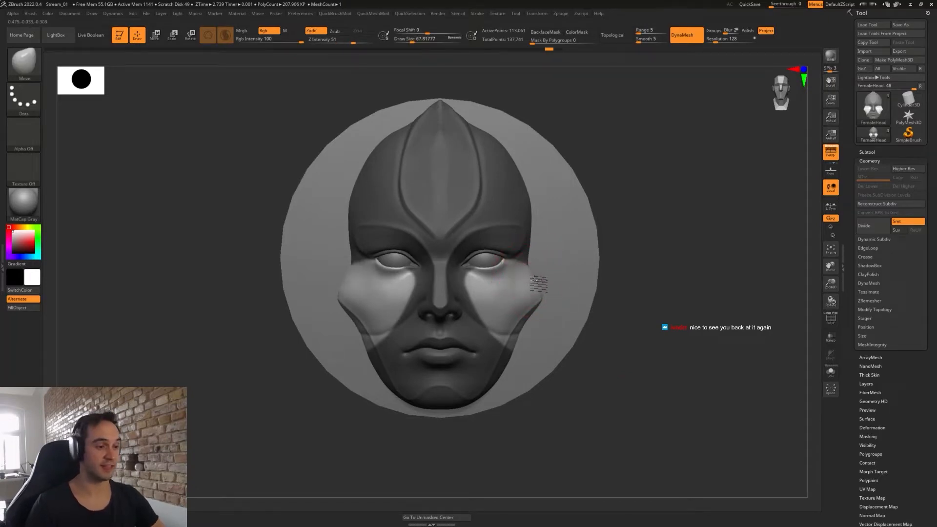
pyautogui.moveTo(646, 326)
pyautogui.mouseDown()
pyautogui.moveTo(612, 302)
pyautogui.moveTo(665, 336)
pyautogui.mouseUp()
pyautogui.press('s')
pyautogui.moveTo(538, 281); pyautogui.dragTo(545, 281)
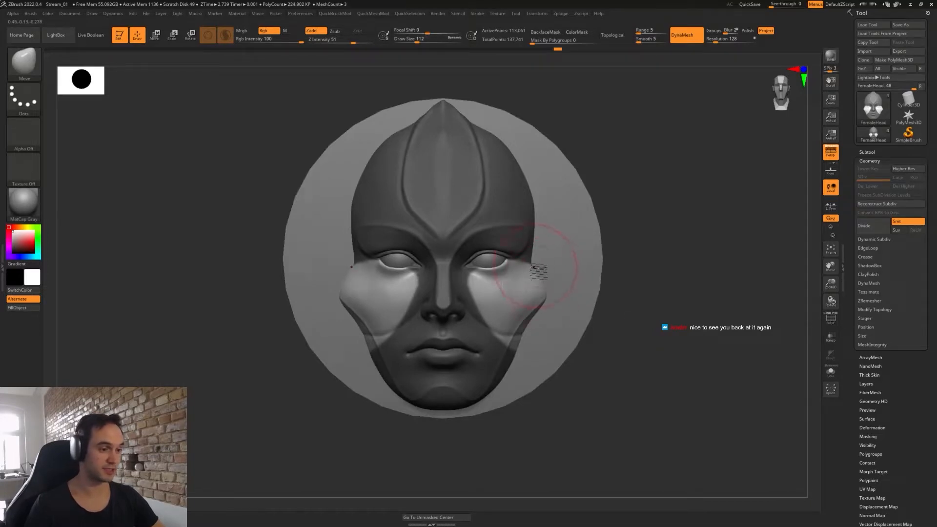
pyautogui.press('s')
pyautogui.moveTo(636, 271)
pyautogui.keyDown('ctrl'); pyautogui.mouseDown()
pyautogui.moveTo(640, 284)
pyautogui.moveTo(628, 289)
pyautogui.mouseUp(); pyautogui.keyUp('ctrl')
# - Touch up the outer cheeks with the Clay brush and smoothing at a draw size of about 39, undoing one stroke
pyautogui.press('s')
pyautogui.moveTo(527, 268); pyautogui.dragTo(533, 284)
pyautogui.press('shift')
pyautogui.hotkey('ctrl', 'z')
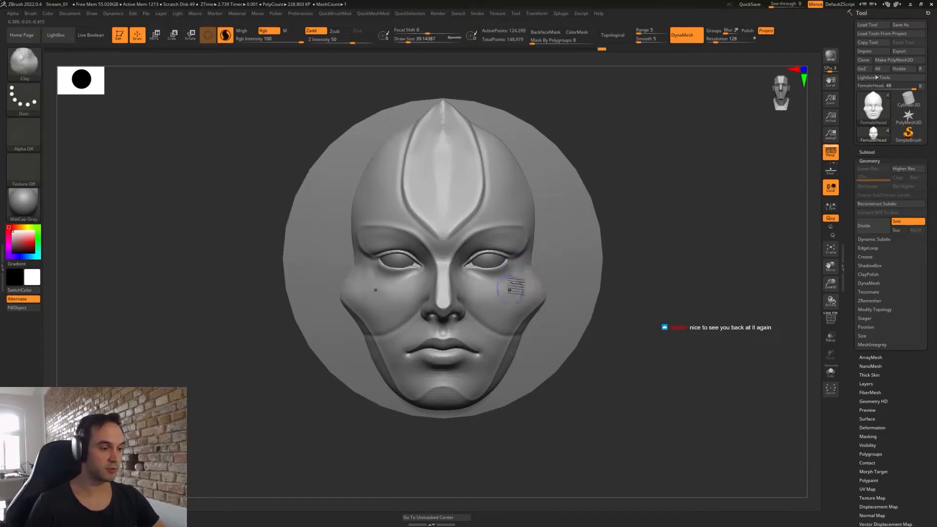
pyautogui.press('shift')
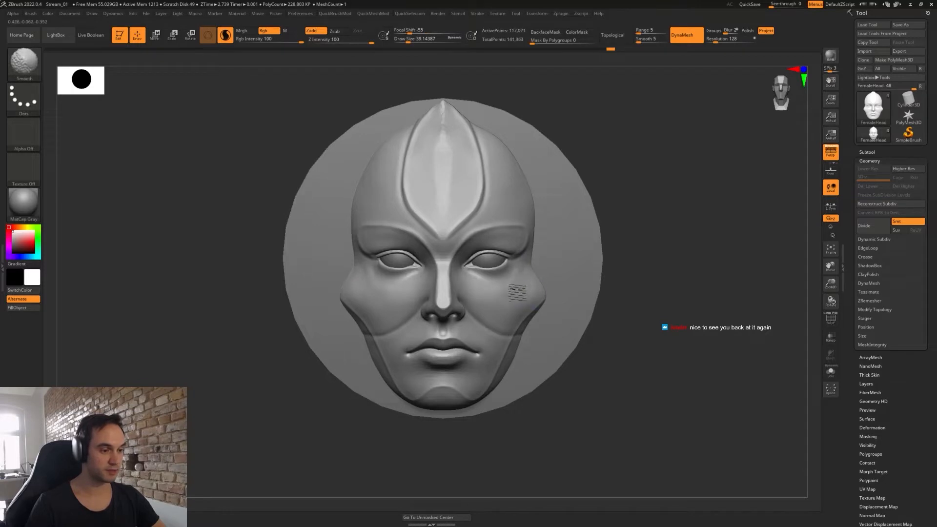
pyautogui.moveTo(518, 290)
pyautogui.keyDown('shift'); pyautogui.mouseDown()
pyautogui.moveTo(530, 296)
pyautogui.moveTo(530, 283)
pyautogui.mouseUp(); pyautogui.keyUp('shift')
# - Flatten and smooth the temples beside the outer eye corners with the TrimDynamic brush at a draw size of about 39
pyautogui.moveTo(642, 327); pyautogui.dragTo(601, 324)
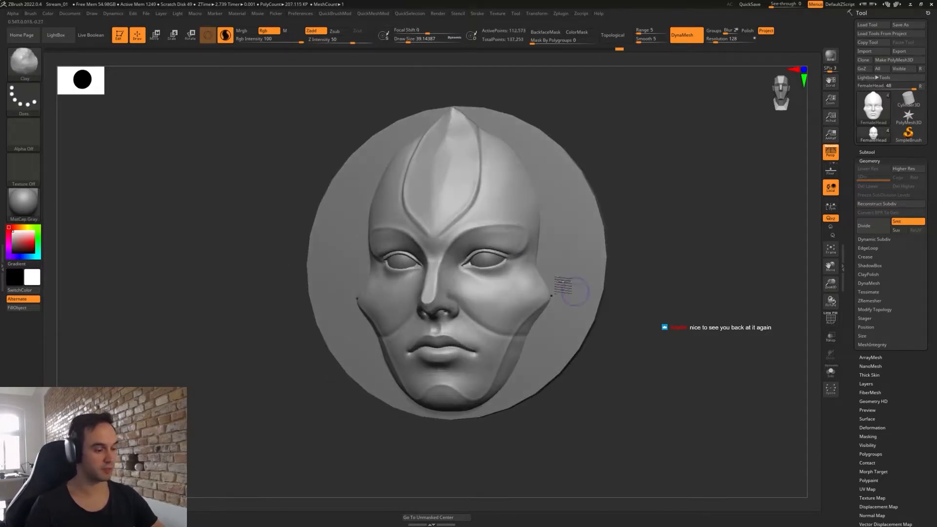
pyautogui.press('b')
pyautogui.press('t')
pyautogui.press('d')
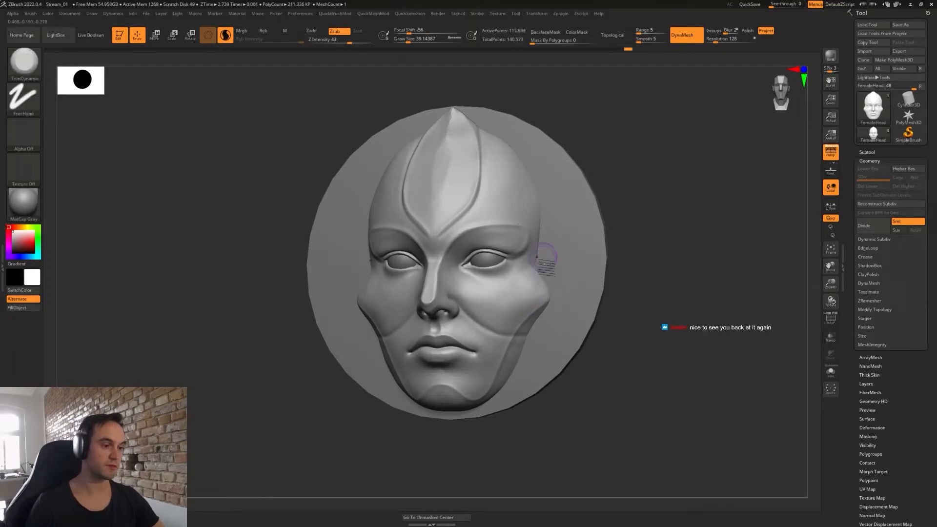
pyautogui.press('shift')
pyautogui.keyDown('shift'); pyautogui.moveTo(532, 266); pyautogui.dragTo(533, 258); pyautogui.keyUp('shift')
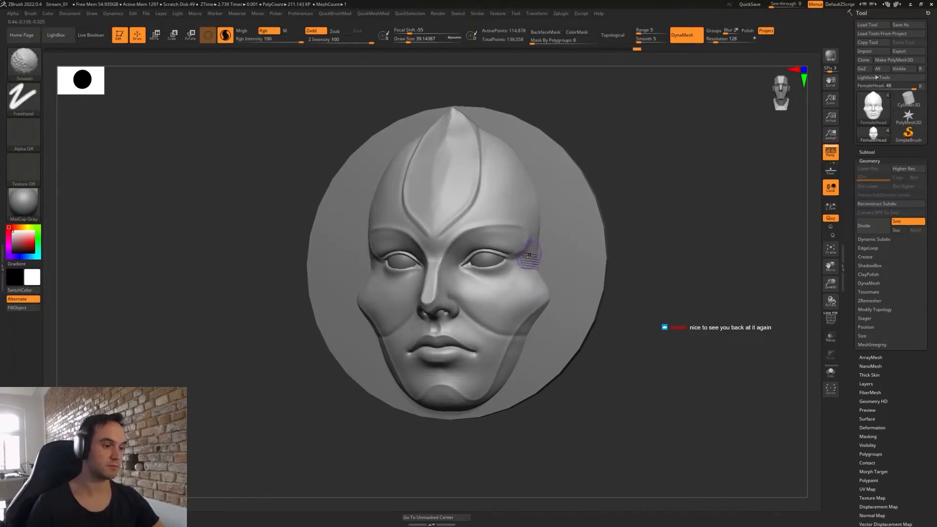
# - Smooth the eye sockets around the upper eyelids at a draw size of about 25
pyautogui.moveTo(670, 288)
pyautogui.mouseDown()
pyautogui.moveTo(669, 257)
pyautogui.moveTo(669, 293)
pyautogui.mouseUp()
pyautogui.press('s')
pyautogui.moveTo(509, 224); pyautogui.dragTo(508, 224)
pyautogui.press('shift')
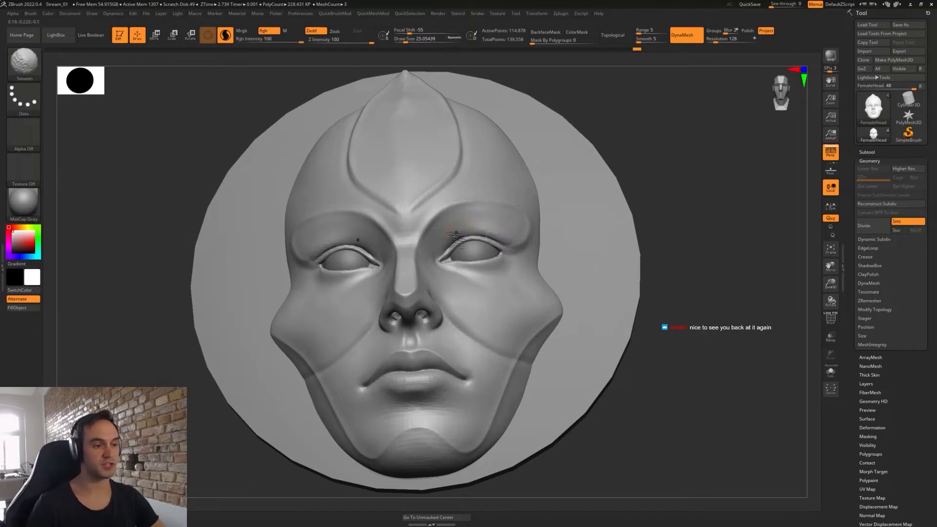
pyautogui.moveTo(675, 287)
pyautogui.keyDown('shift'); pyautogui.mouseDown()
pyautogui.moveTo(683, 286)
pyautogui.moveTo(664, 341)
pyautogui.mouseUp(); pyautogui.keyUp('shift')
# - Adjust the cheek points and pull the outer brow ends outward with the Move brush at a draw size of about 90
pyautogui.press('b')
pyautogui.press('m')
pyautogui.press('v')
pyautogui.press('s')
pyautogui.moveTo(556, 288); pyautogui.dragTo(566, 288)
pyautogui.moveTo(610, 309); pyautogui.dragTo(618, 311)
pyautogui.moveTo(540, 287); pyautogui.dragTo(539, 290)
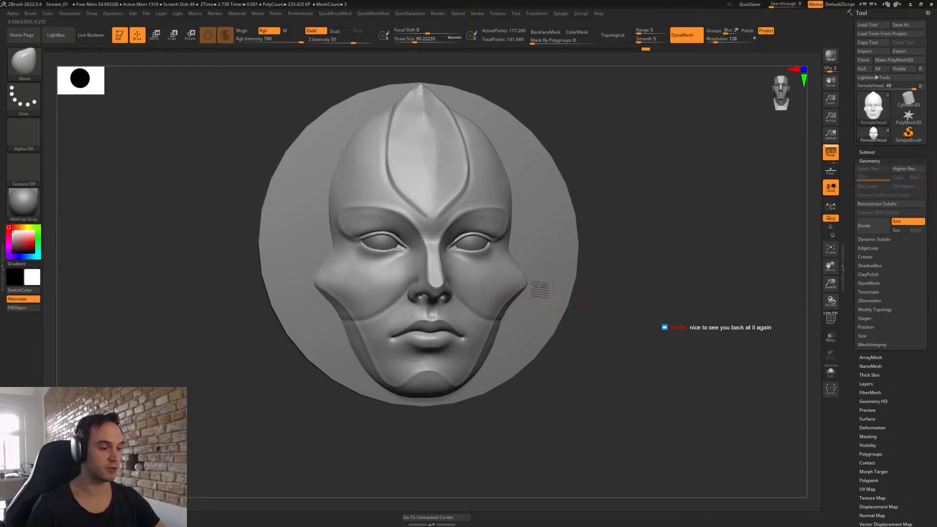
pyautogui.keyDown('shift'); pyautogui.moveTo(619, 193); pyautogui.dragTo(616, 194); pyautogui.keyUp('shift')
pyautogui.moveTo(516, 213); pyautogui.dragTo(535, 204)
# - Flatten the forehead sides above the outer brow ends with the TrimDynamic brush at a draw size of about 44
pyautogui.moveTo(600, 183)
pyautogui.mouseDown()
pyautogui.moveTo(537, 204)
pyautogui.moveTo(502, 234)
pyautogui.mouseUp()
pyautogui.press('s')
pyautogui.press('b')
pyautogui.press('t')
pyautogui.press('d')
pyautogui.press('s')
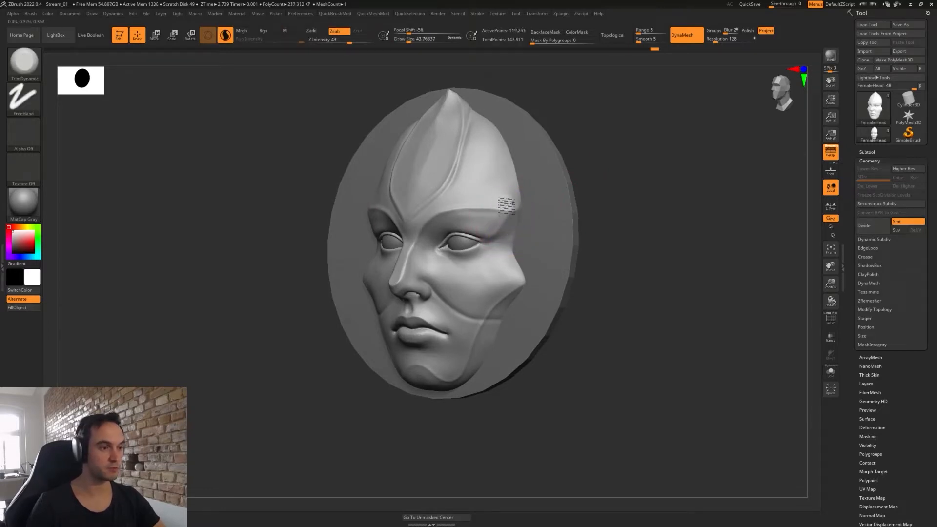
pyautogui.moveTo(498, 198); pyautogui.dragTo(519, 194)
pyautogui.moveTo(602, 187); pyautogui.dragTo(617, 186)
pyautogui.moveTo(510, 195); pyautogui.dragTo(558, 180)
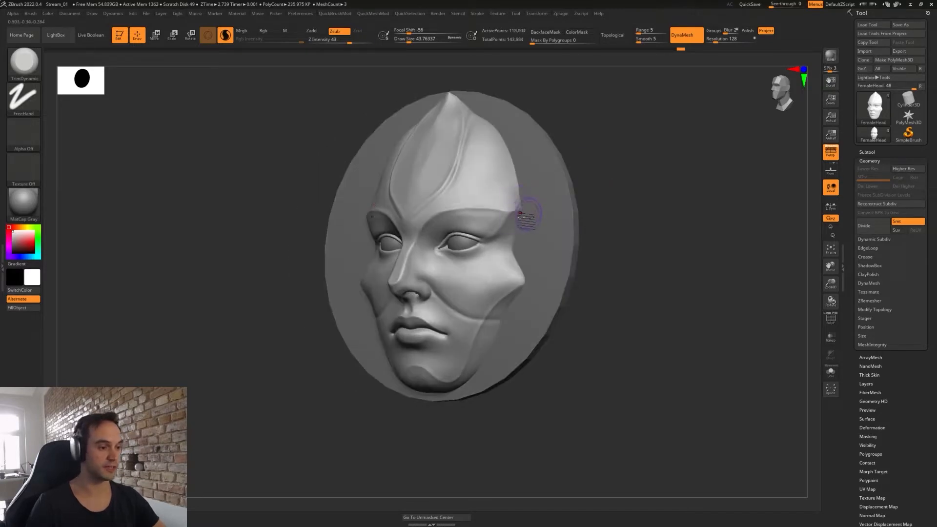
# - Trim and smooth the temple surfaces below the brow ends with the TrimDynamic brush
pyautogui.moveTo(512, 222); pyautogui.dragTo(509, 253)
pyautogui.moveTo(635, 215); pyautogui.dragTo(622, 224)
pyautogui.keyDown('shift'); pyautogui.moveTo(514, 238); pyautogui.dragTo(511, 256); pyautogui.keyUp('shift')
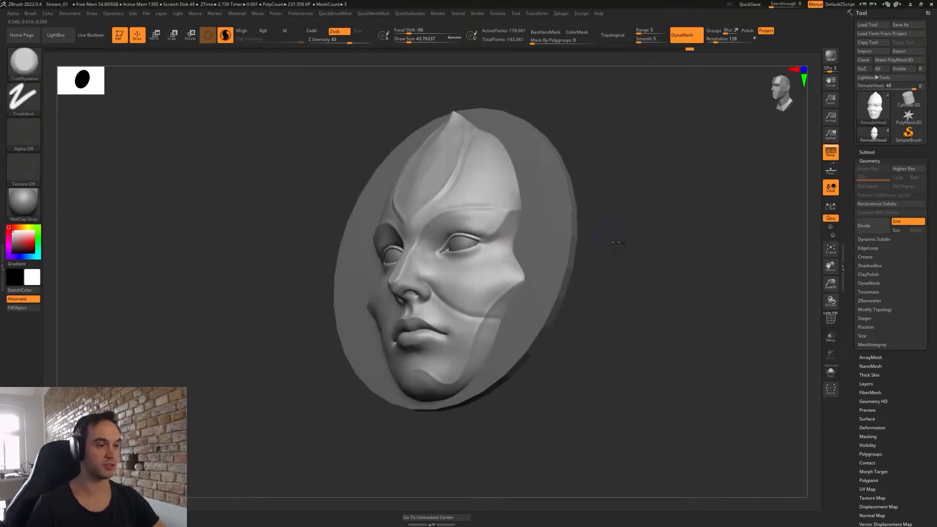
pyautogui.moveTo(615, 240); pyautogui.dragTo(646, 224)
pyautogui.moveTo(565, 192); pyautogui.dragTo(600, 203)
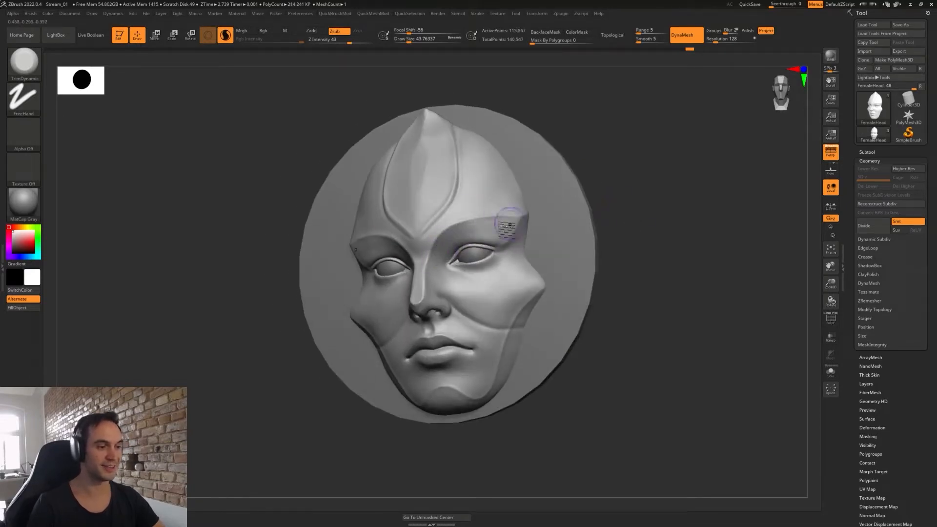
# - Flatten the ridge of the nose with the TrimDynamic brush at a draw size of about 44
pyautogui.moveTo(638, 247)
pyautogui.mouseDown()
pyautogui.moveTo(610, 248)
pyautogui.moveTo(700, 275)
pyautogui.mouseUp()
pyautogui.moveTo(416, 273); pyautogui.dragTo(419, 295)
pyautogui.moveTo(634, 293)
pyautogui.mouseDown()
pyautogui.moveTo(627, 349)
pyautogui.moveTo(549, 292)
pyautogui.mouseUp()
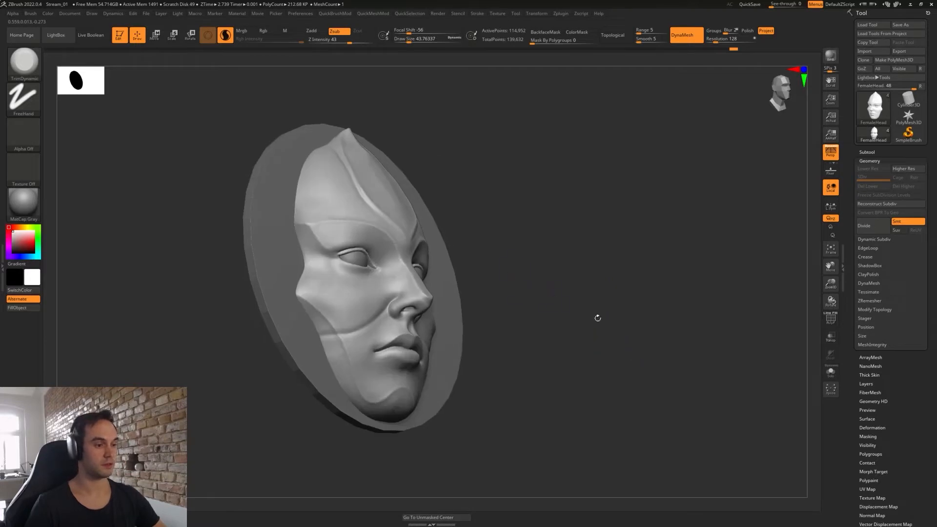
pyautogui.moveTo(596, 318)
pyautogui.keyDown('shift'); pyautogui.mouseDown()
pyautogui.moveTo(615, 365)
pyautogui.moveTo(661, 336)
pyautogui.mouseUp(); pyautogui.keyUp('shift')
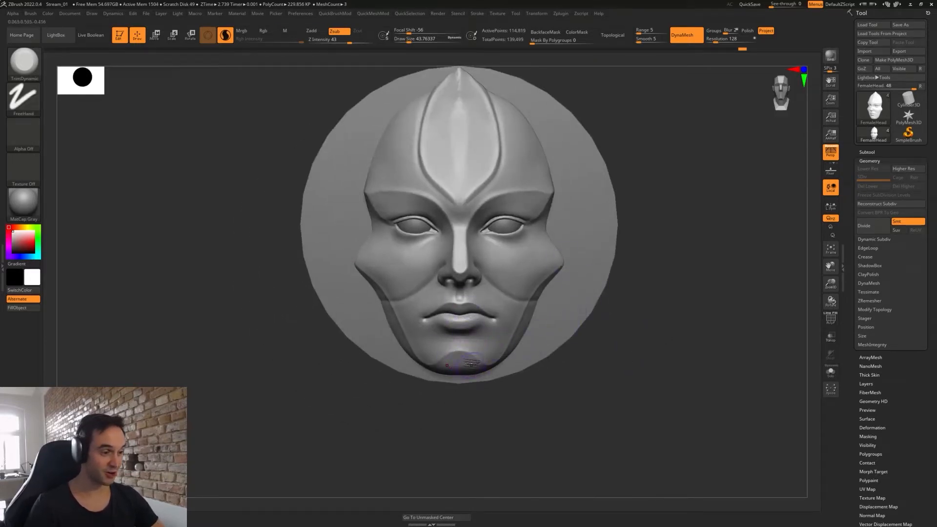
# - Flatten the underside of the chin and the lower jaw surfaces with the TrimDynamic brush at a draw size of about 44
pyautogui.moveTo(501, 429); pyautogui.dragTo(490, 386)
pyautogui.moveTo(475, 384); pyautogui.dragTo(469, 381)
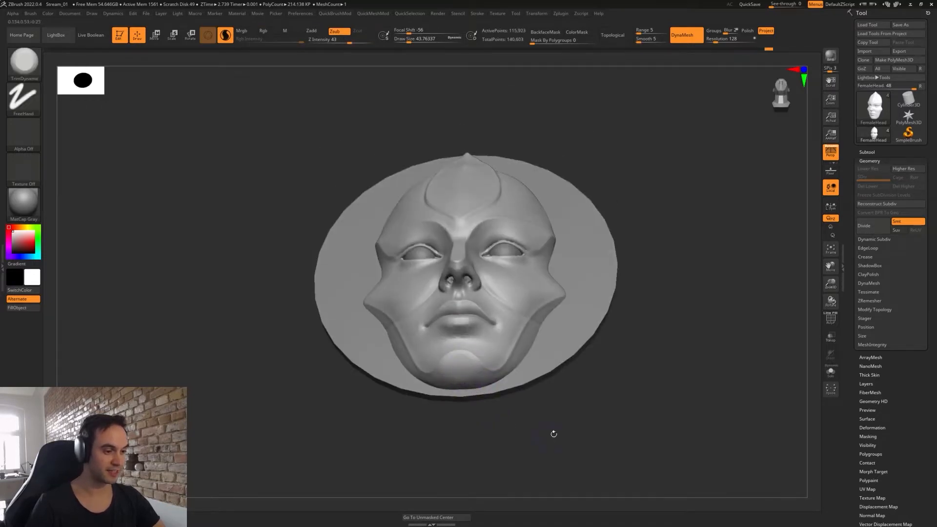
pyautogui.moveTo(552, 433); pyautogui.dragTo(484, 376)
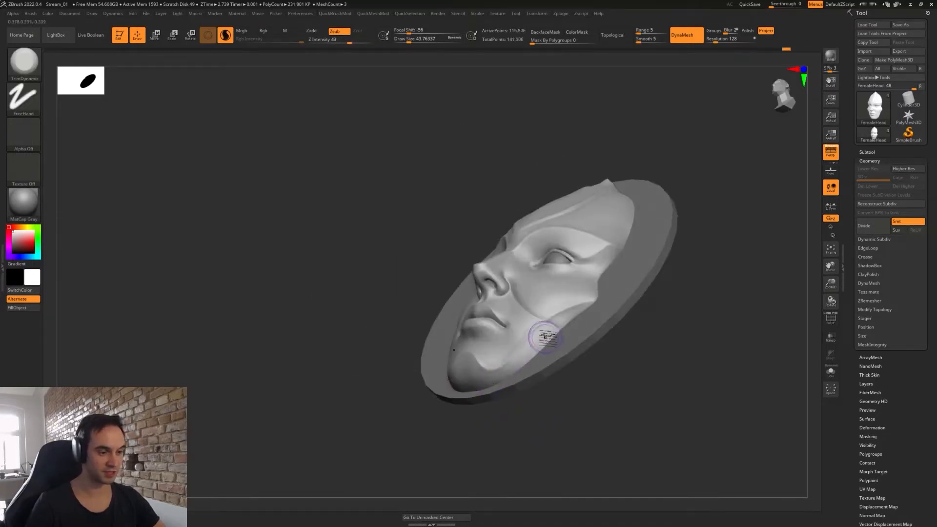
pyautogui.moveTo(545, 335); pyautogui.dragTo(493, 384)
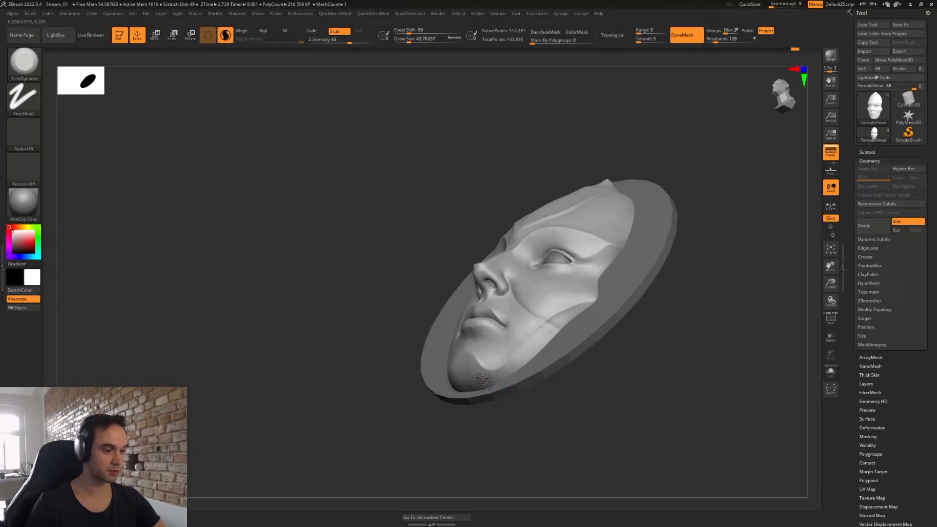
pyautogui.keyDown('shift'); pyautogui.moveTo(556, 430); pyautogui.dragTo(519, 428); pyautogui.keyUp('shift')
pyautogui.keyDown('alt'); pyautogui.moveTo(617, 375); pyautogui.dragTo(598, 287); pyautogui.keyUp('alt')
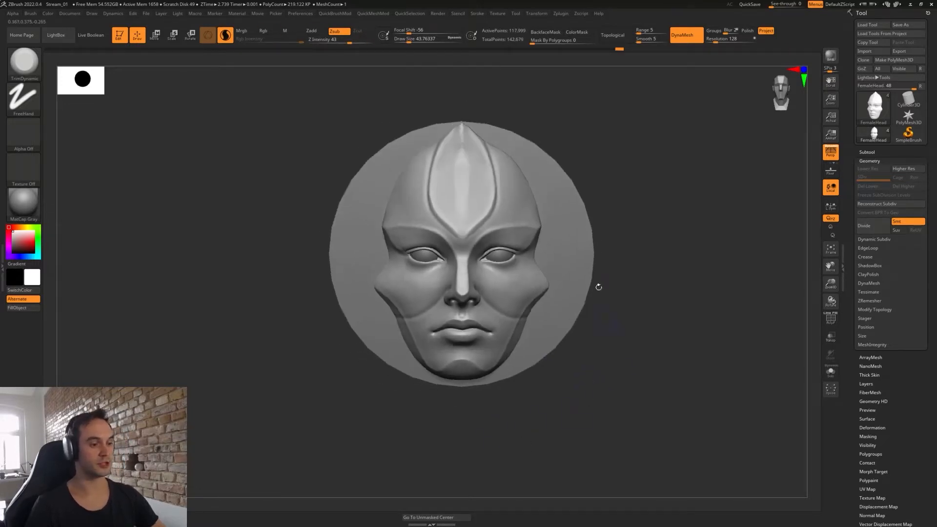
# - Mask the outer brow areas above both eyes with the MaskLasso brush
pyautogui.press('s')
pyautogui.keyDown('alt'); pyautogui.moveTo(648, 307); pyautogui.dragTo(611, 293); pyautogui.keyUp('alt')
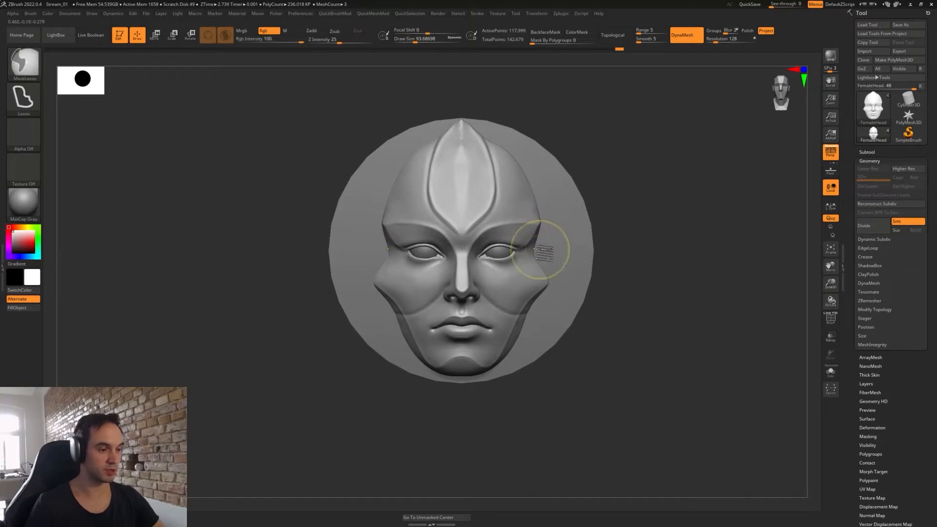
pyautogui.moveTo(539, 250)
pyautogui.keyDown('ctrl'); pyautogui.mouseDown()
pyautogui.moveTo(511, 254)
pyautogui.moveTo(586, 212)
pyautogui.mouseUp(); pyautogui.keyUp('ctrl')
pyautogui.moveTo(537, 252)
pyautogui.keyDown('ctrl'); pyautogui.mouseDown()
pyautogui.moveTo(501, 272)
pyautogui.moveTo(571, 262)
pyautogui.moveTo(593, 249)
pyautogui.mouseUp(); pyautogui.keyUp('ctrl')
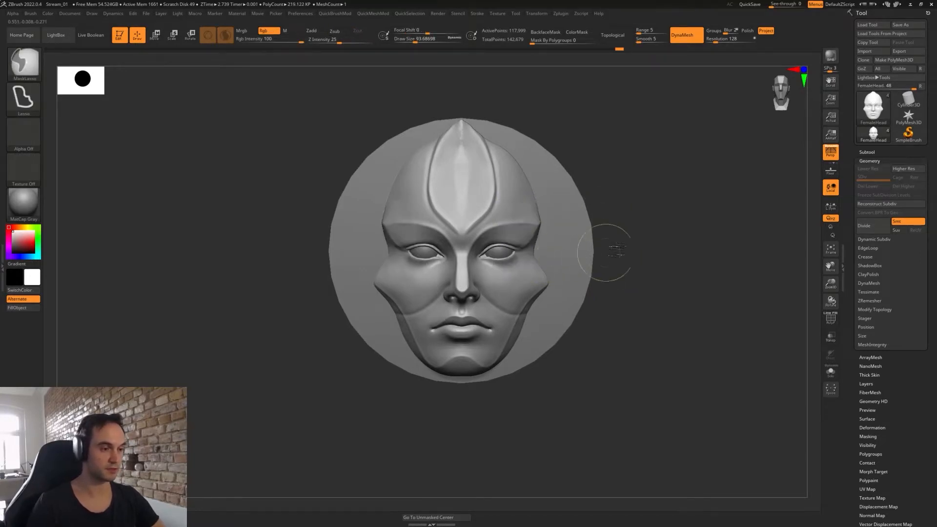
pyautogui.moveTo(539, 198)
pyautogui.keyDown('ctrl'); pyautogui.mouseDown()
pyautogui.moveTo(503, 251)
pyautogui.moveTo(570, 197)
pyautogui.mouseUp(); pyautogui.keyUp('ctrl')
pyautogui.keyDown('ctrl'); pyautogui.click(577, 248); pyautogui.keyUp('ctrl')
pyautogui.keyDown('ctrl'); pyautogui.click(577, 251); pyautogui.keyUp('ctrl')
# - Pull the upper cheek edges out below the masked brows with the Move brush at a draw size of about 65, and clear the mask
pyautogui.press('s')
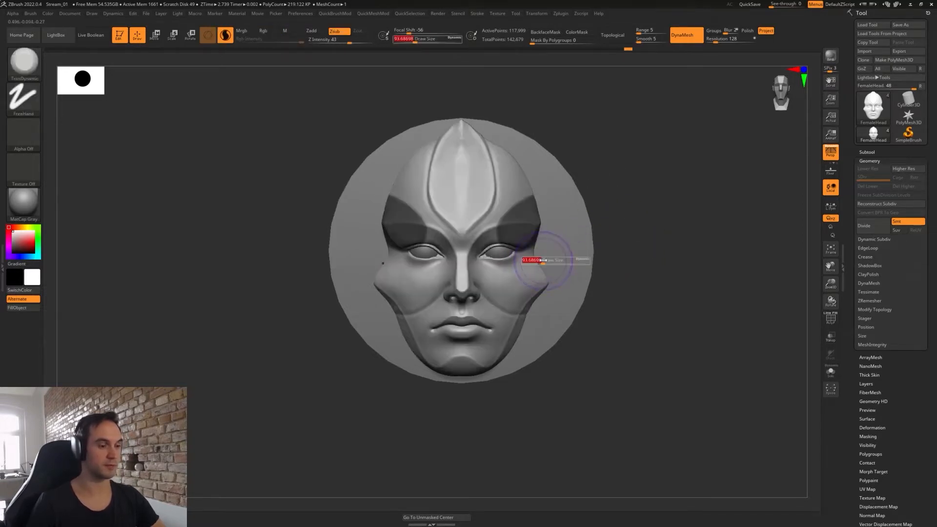
pyautogui.moveTo(543, 259); pyautogui.dragTo(536, 261)
pyautogui.press('b')
pyautogui.press('m')
pyautogui.press('v')
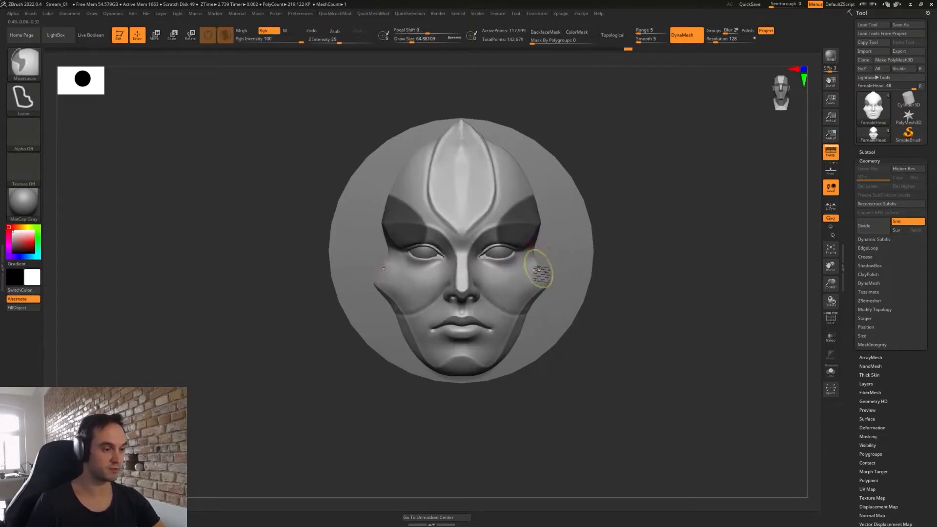
pyautogui.moveTo(538, 261); pyautogui.dragTo(550, 253)
pyautogui.press('s')
pyautogui.press('s')
pyautogui.keyDown('ctrl'); pyautogui.moveTo(630, 332); pyautogui.dragTo(634, 354); pyautogui.keyUp('ctrl')
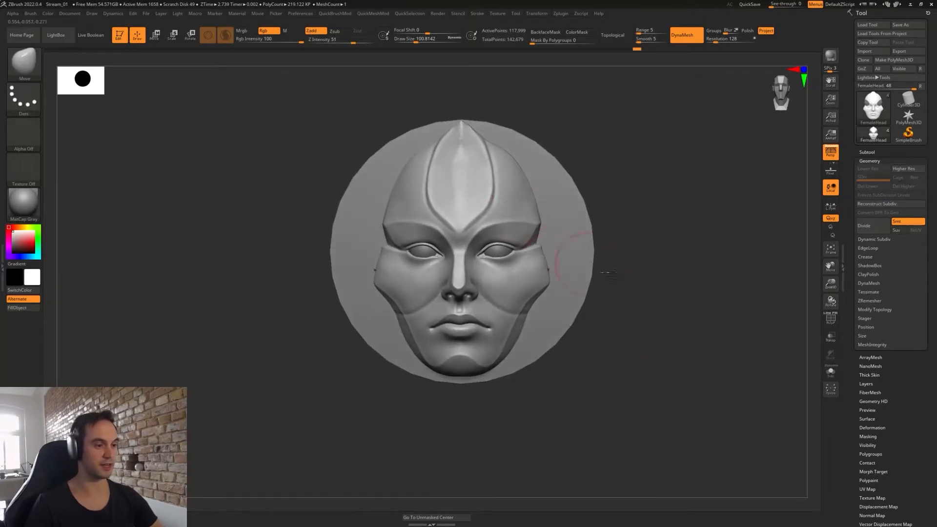
# - Refine the outer cheek contours and brow ends with the Move brush at draw sizes of about 54 and 112
pyautogui.moveTo(630, 298); pyautogui.dragTo(632, 310)
pyautogui.press('s')
pyautogui.moveTo(548, 256); pyautogui.dragTo(544, 256)
pyautogui.press('s')
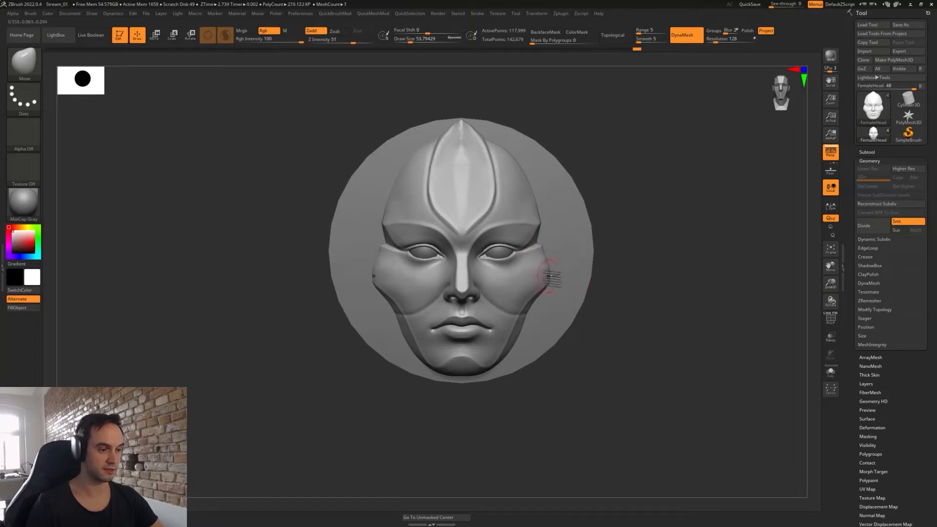
pyautogui.press('s')
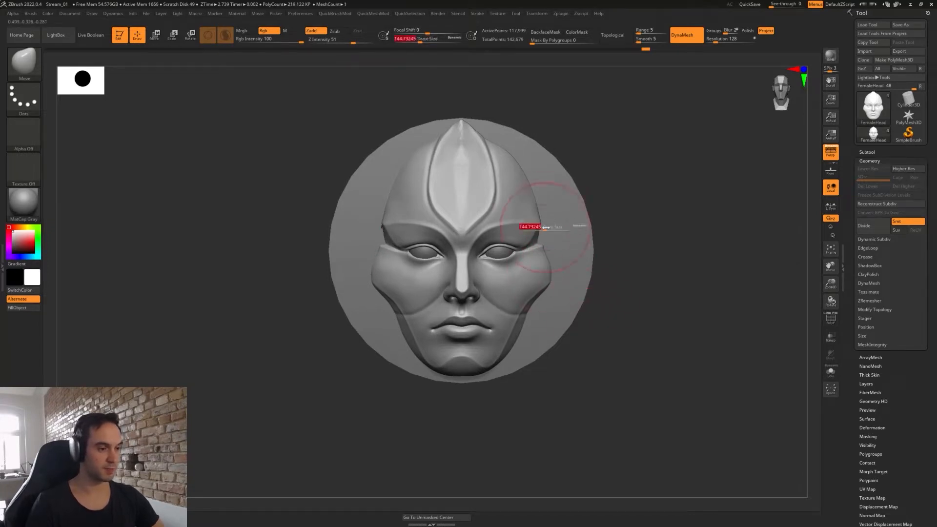
pyautogui.moveTo(542, 228); pyautogui.dragTo(543, 197)
pyautogui.press('s')
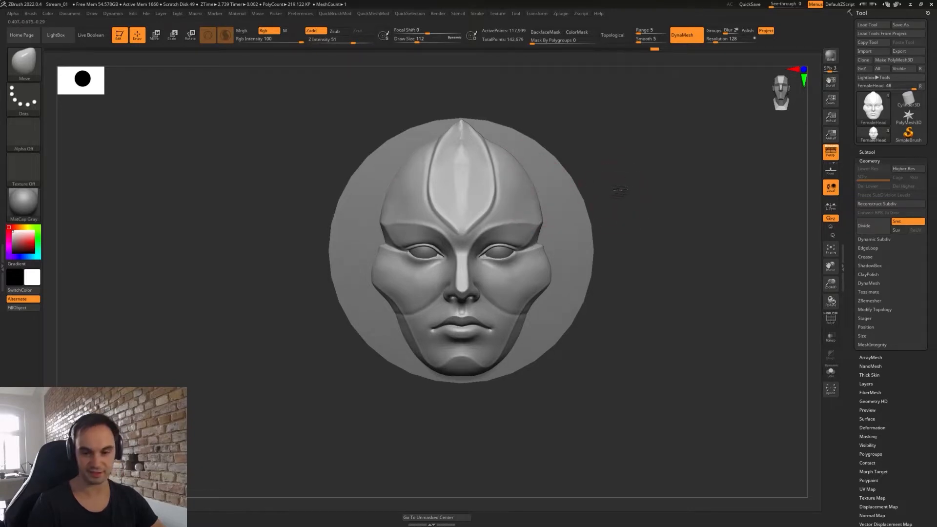
# - Adjust the upper outline of the forehead ornament near its tip with the Move brush at a draw size of about 62
pyautogui.moveTo(613, 193)
pyautogui.keyDown('alt'); pyautogui.mouseDown()
pyautogui.moveTo(598, 206)
pyautogui.moveTo(569, 203)
pyautogui.mouseUp(); pyautogui.keyUp('alt')
pyautogui.press('s')
pyautogui.moveTo(449, 179)
pyautogui.keyDown('shift'); pyautogui.mouseDown()
pyautogui.moveTo(445, 157)
pyautogui.moveTo(432, 177)
pyautogui.mouseUp(); pyautogui.keyUp('shift')
pyautogui.moveTo(478, 119); pyautogui.dragTo(499, 121)
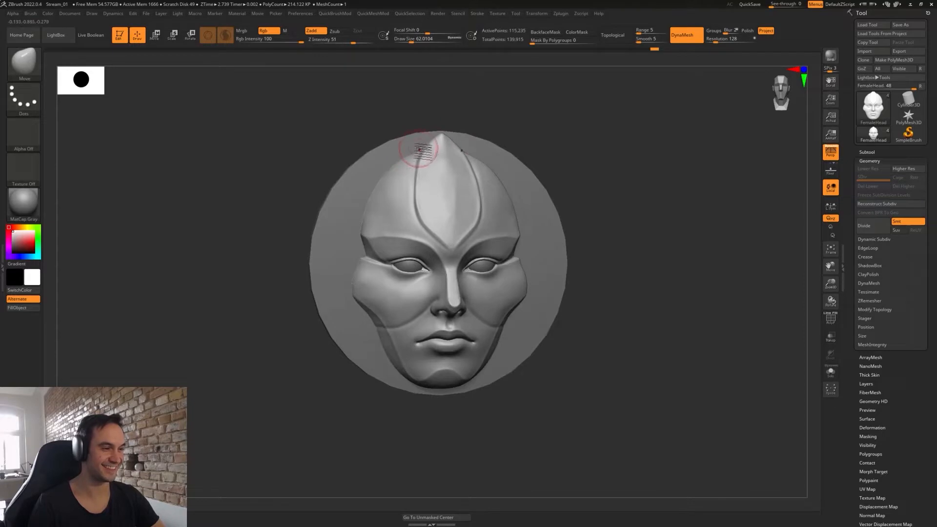
pyautogui.moveTo(417, 158); pyautogui.dragTo(423, 162)
pyautogui.moveTo(522, 124); pyautogui.dragTo(509, 126)
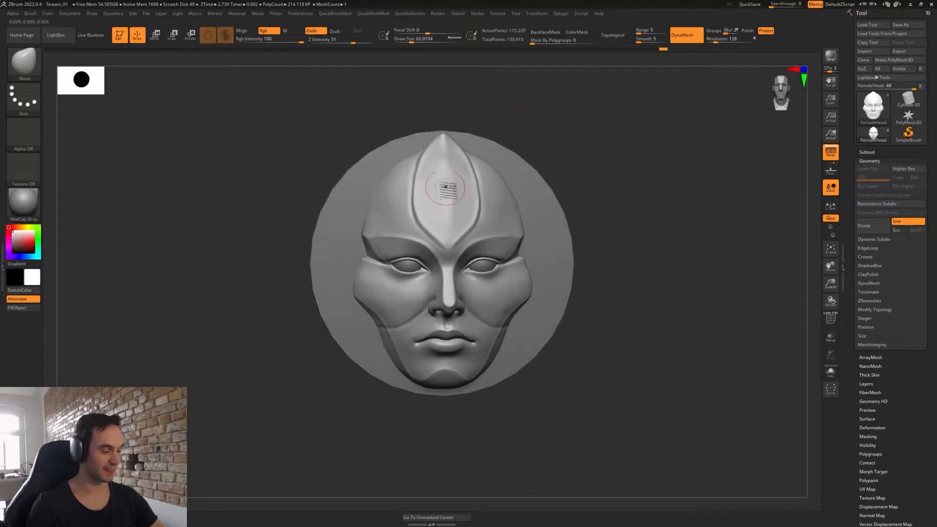
# - Flatten the forehead ornament from its tip to its lower centre with the TrimDynamic brush at draw sizes of about 62 and 31
pyautogui.press('b')
pyautogui.press('t')
pyautogui.press('d')
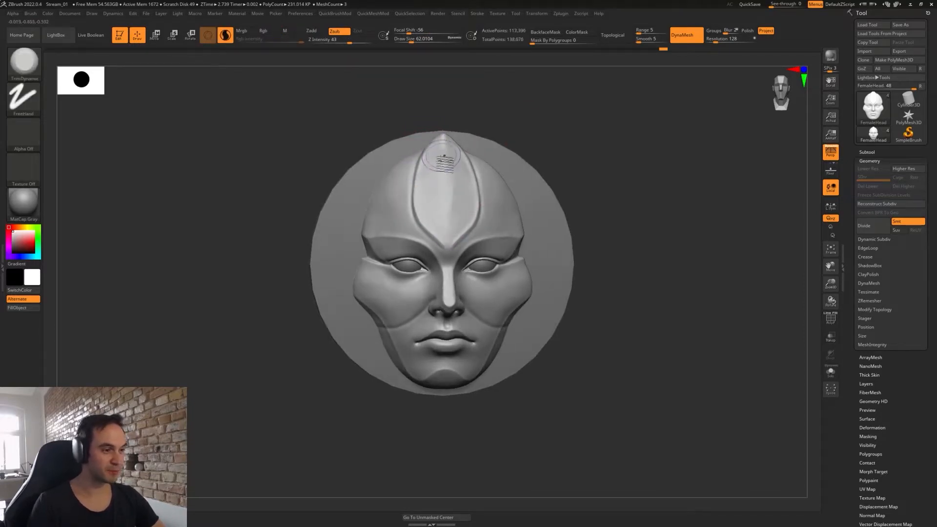
pyautogui.moveTo(441, 156); pyautogui.dragTo(440, 182)
pyautogui.moveTo(444, 139); pyautogui.dragTo(443, 153)
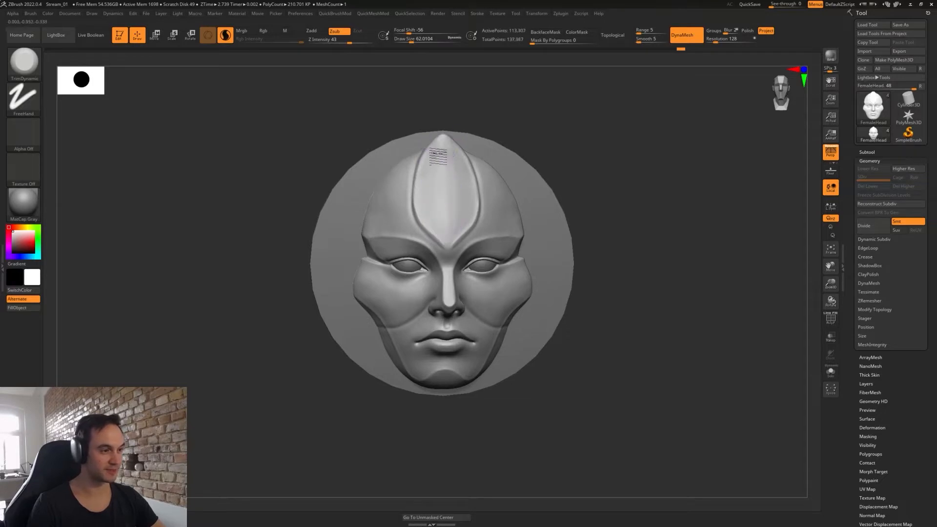
pyautogui.press('[')
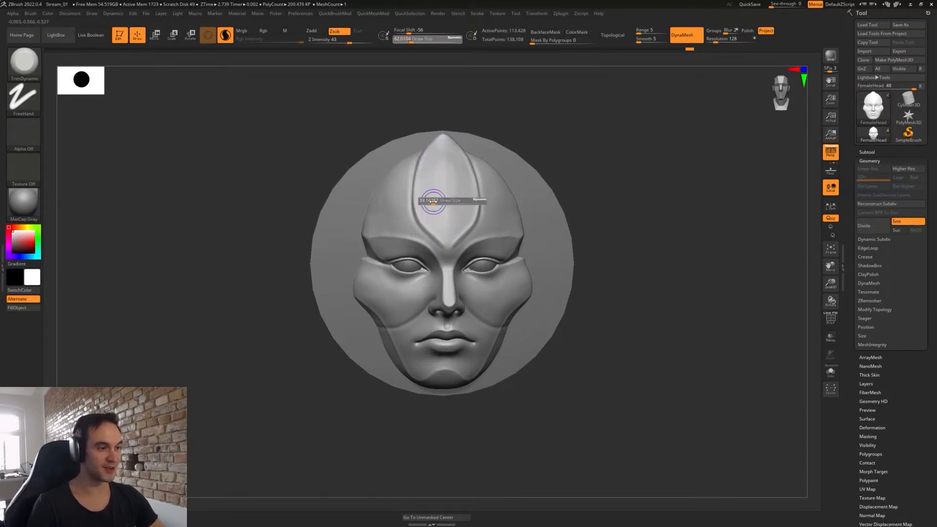
pyautogui.moveTo(433, 163); pyautogui.dragTo(441, 147)
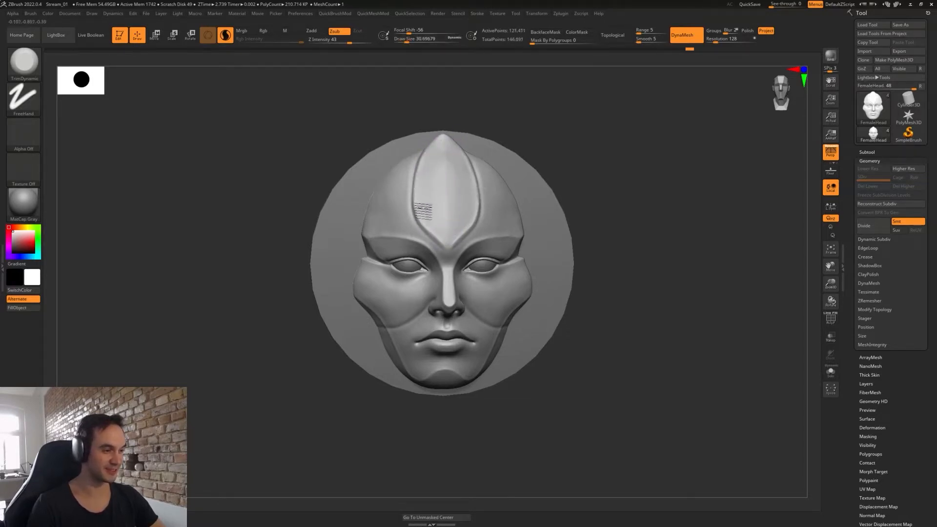
pyautogui.moveTo(439, 227); pyautogui.dragTo(443, 195)
pyautogui.keyDown('shift'); pyautogui.moveTo(538, 145); pyautogui.dragTo(584, 156); pyautogui.keyUp('shift')
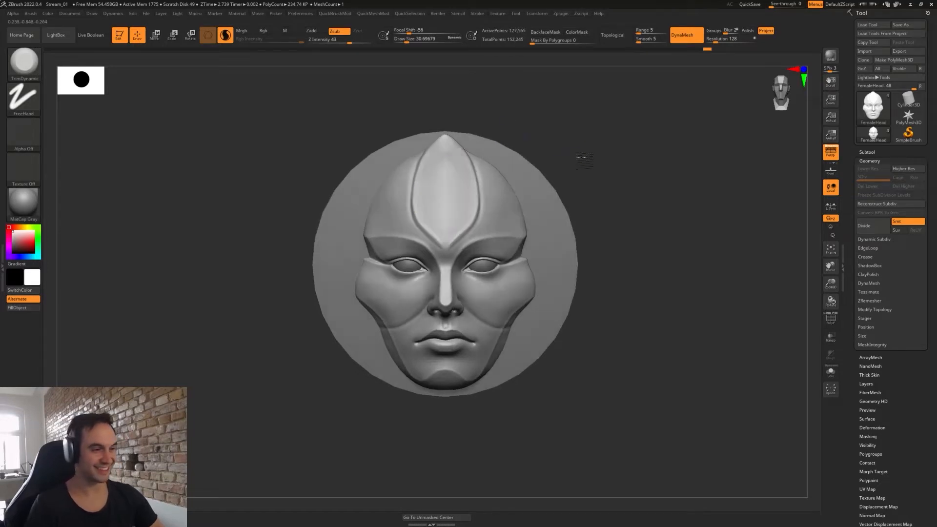
# - Insert an edge loop near the disc's rim with the ZModeler brush and subdivide the disc to level 4
pyautogui.keyDown('alt'); pyautogui.moveTo(642, 286); pyautogui.dragTo(562, 335); pyautogui.keyUp('alt')
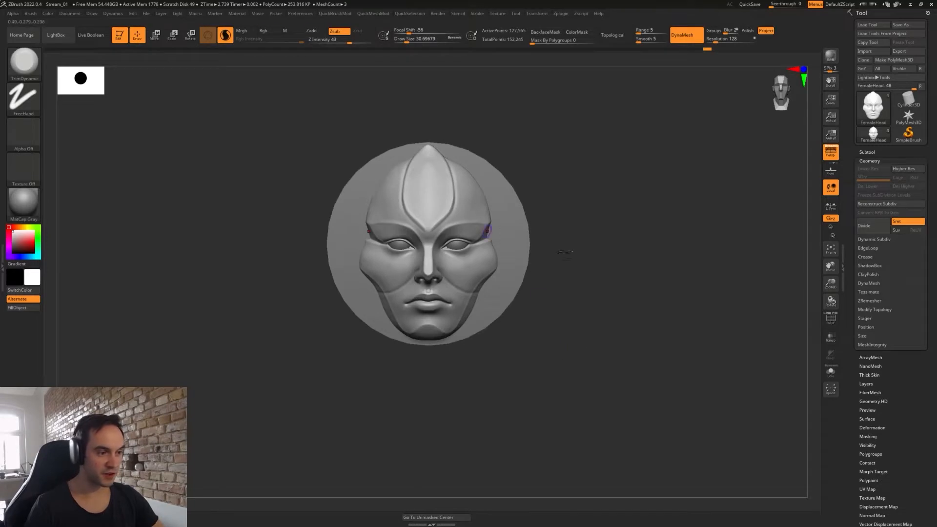
pyautogui.moveTo(595, 288)
pyautogui.mouseDown()
pyautogui.moveTo(541, 251)
pyautogui.moveTo(609, 275)
pyautogui.mouseUp()
pyautogui.keyDown('alt'); pyautogui.click(515, 235); pyautogui.keyUp('alt')
pyautogui.press('s')
pyautogui.hotkey('shift', 'f')
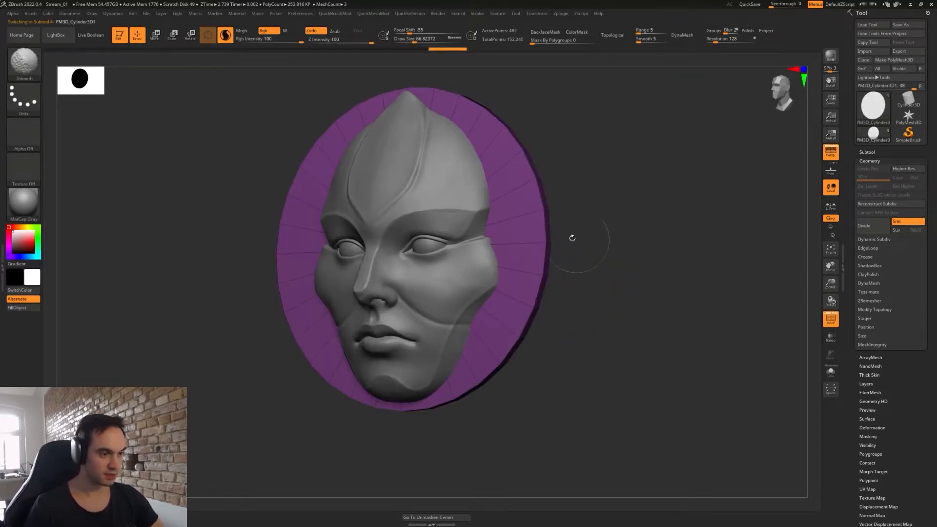
pyautogui.moveTo(571, 236); pyautogui.dragTo(657, 289)
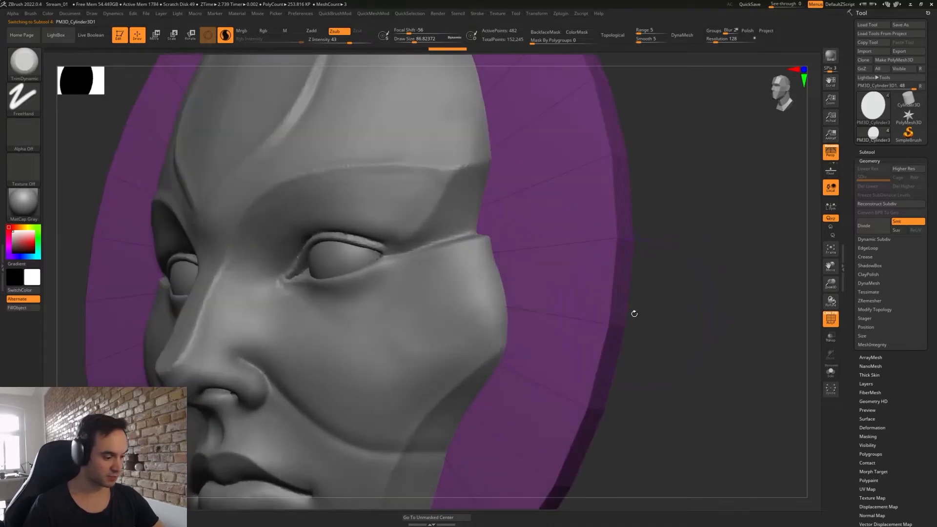
pyautogui.press('b')
pyautogui.press('z')
pyautogui.press('m')
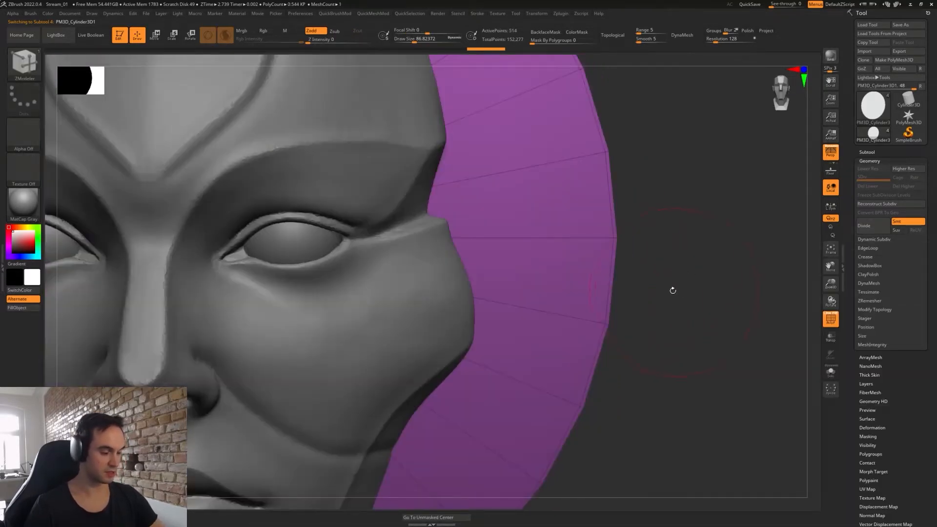
pyautogui.press('ctrl')
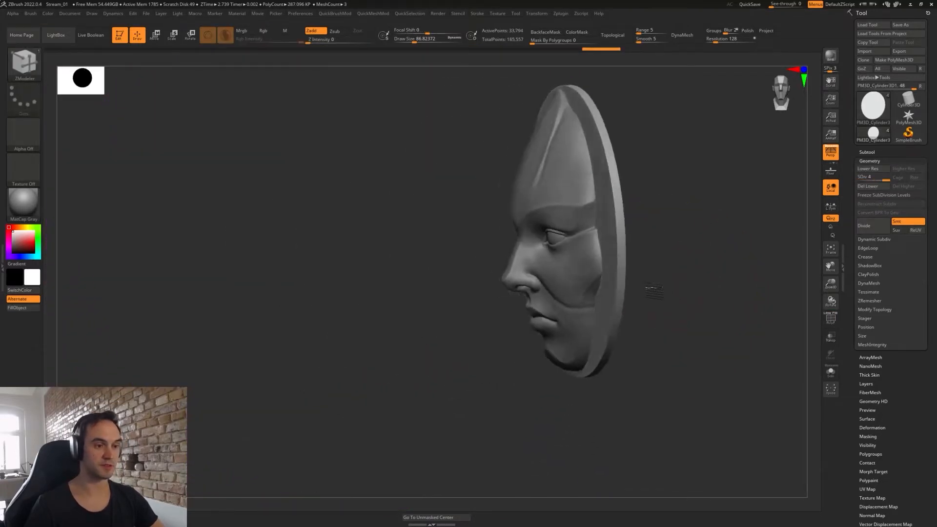
# - Save the project with the smoothed disc behind the face
pyautogui.moveTo(654, 291)
pyautogui.keyDown('shift'); pyautogui.mouseDown()
pyautogui.moveTo(665, 320)
pyautogui.moveTo(633, 295)
pyautogui.moveTo(590, 281)
pyautogui.moveTo(613, 357)
pyautogui.moveTo(625, 361)
pyautogui.moveTo(604, 362)
pyautogui.moveTo(610, 344)
pyautogui.mouseUp(); pyautogui.keyUp('shift')
pyautogui.press('s')
pyautogui.keyDown('alt'); pyautogui.moveTo(610, 344); pyautogui.dragTo(628, 374); pyautogui.keyUp('alt')
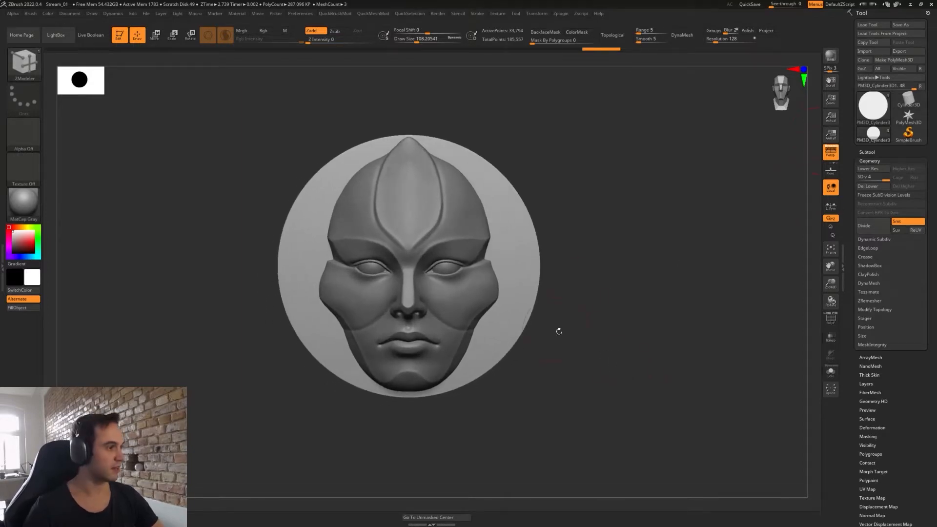
pyautogui.press('ctrl')
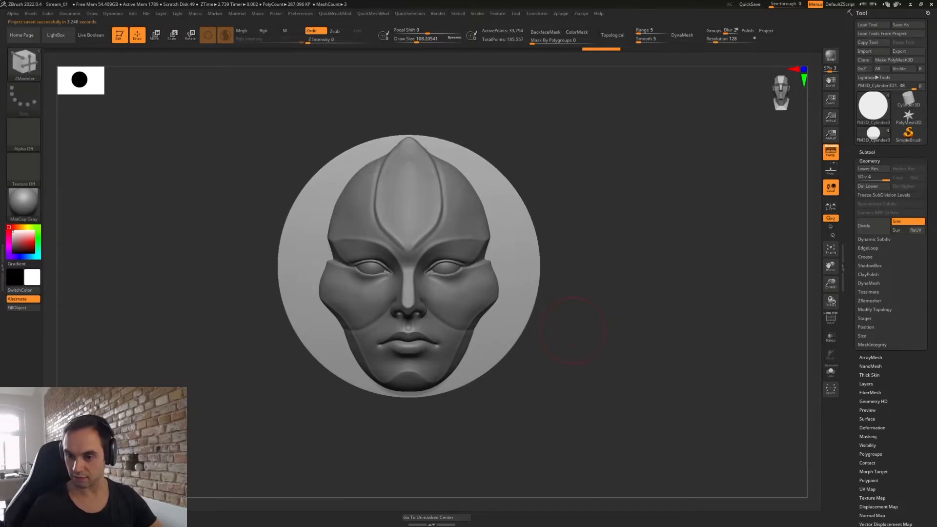
# - Merge all visible subtools of the face and disc into one new tool with MergeVisible
pyautogui.moveTo(654, 275); pyautogui.dragTo(665, 283)
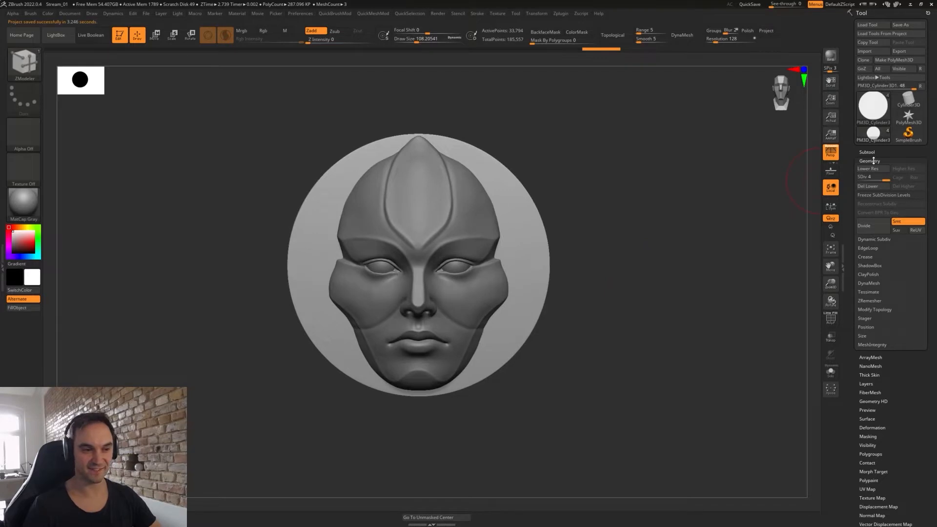
pyautogui.click(870, 161)
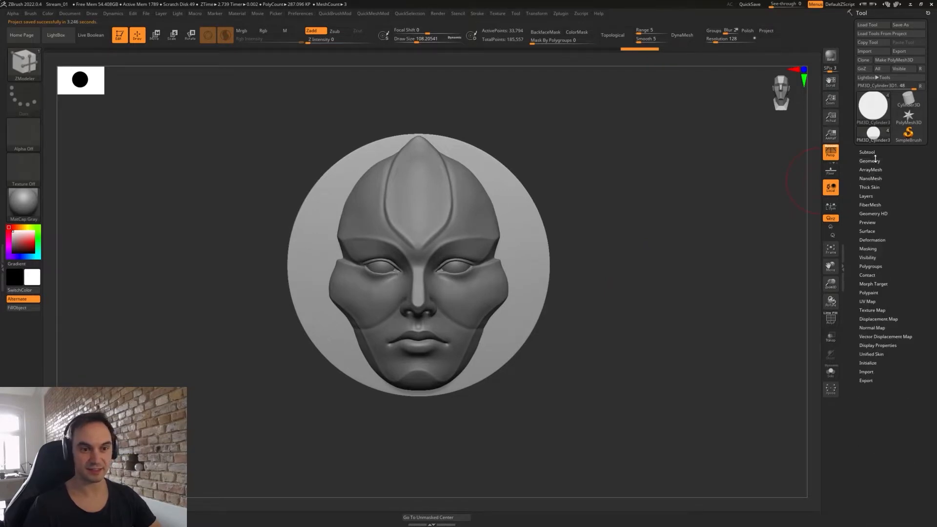
pyautogui.click(866, 152)
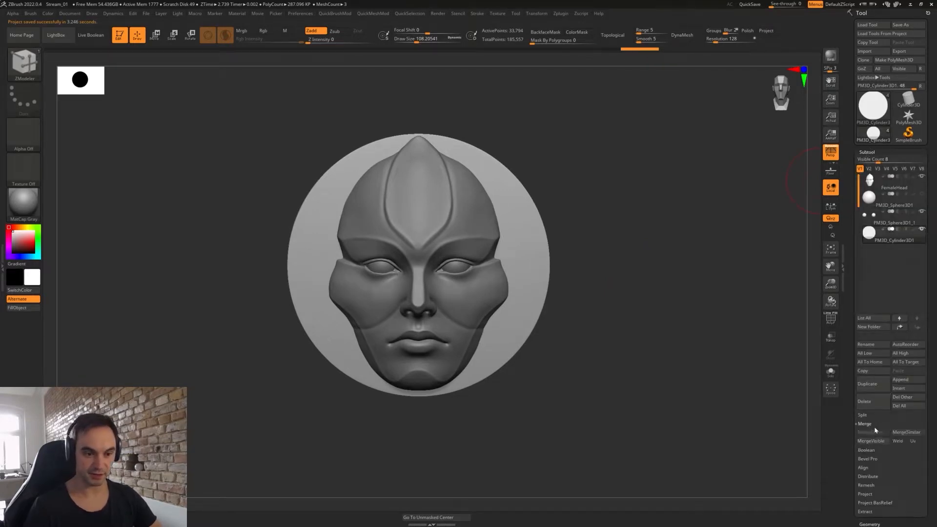
pyautogui.click(861, 441)
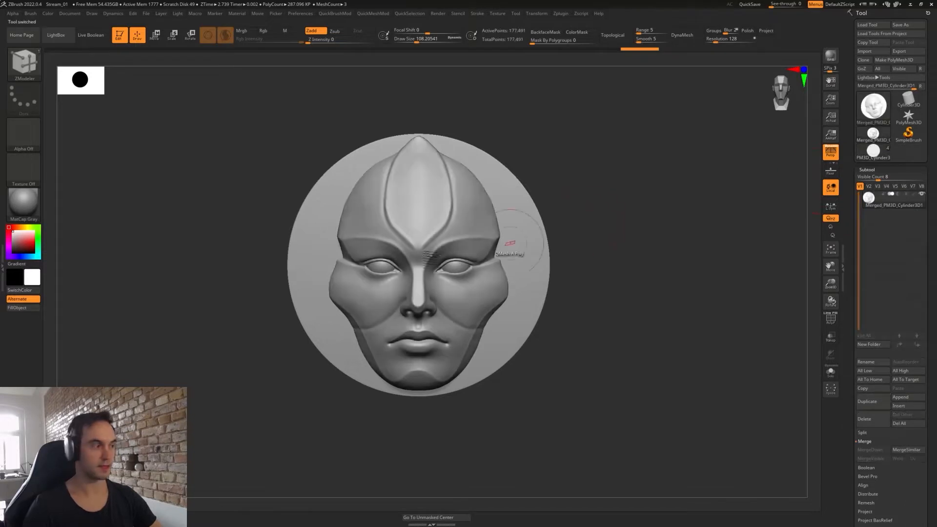
# - Pre-process the merged mesh with Decimation Master, decimate it to 20%, and display its wireframe
pyautogui.click(4, 268)
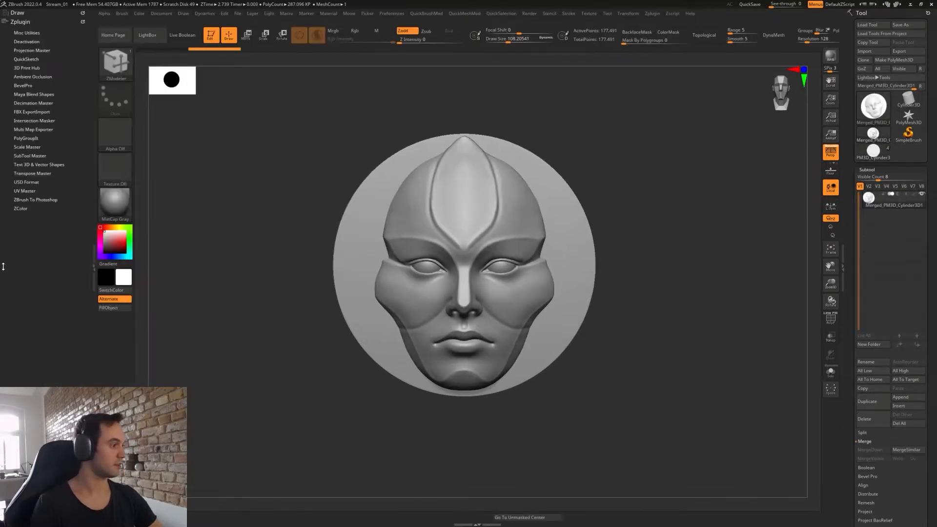
pyautogui.click(43, 103)
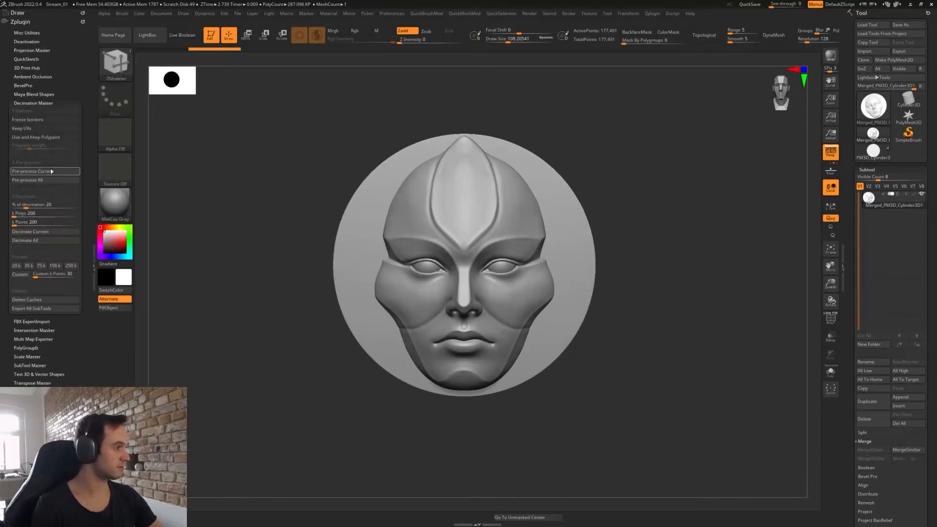
pyautogui.click(54, 171)
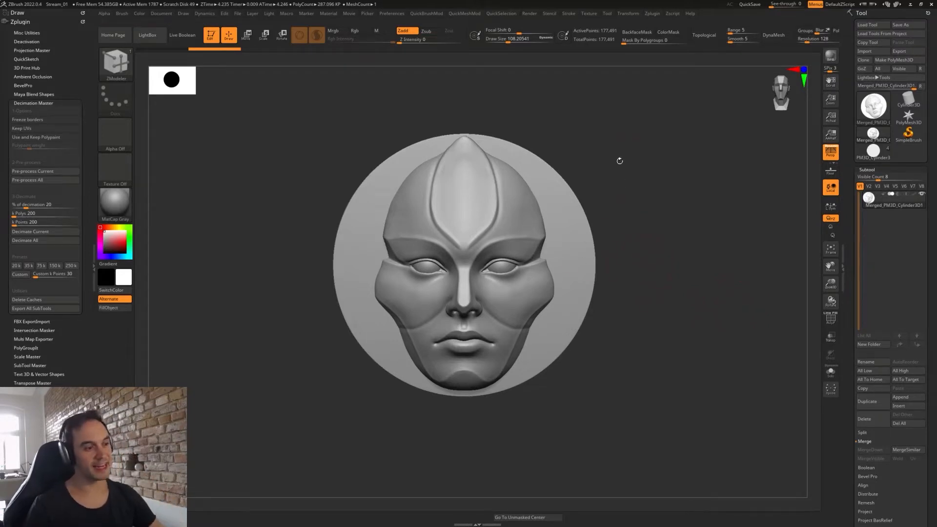
pyautogui.press('s')
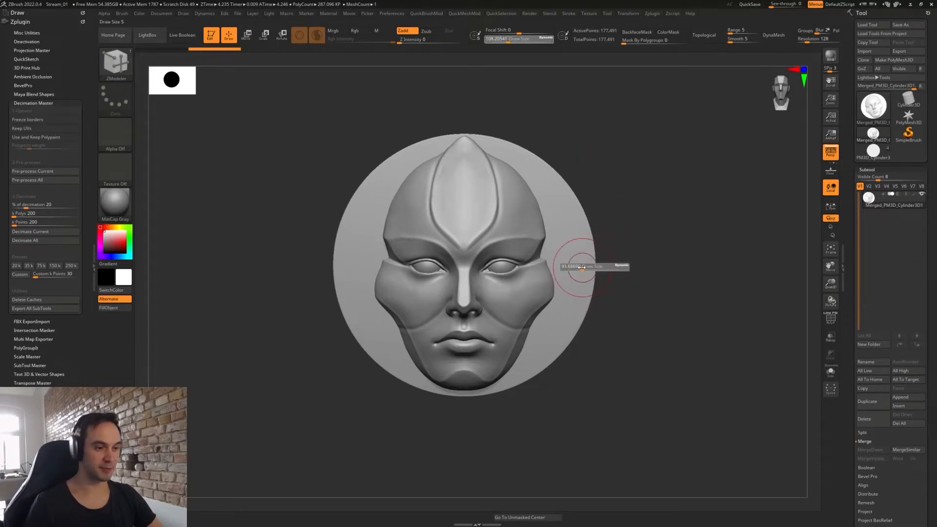
pyautogui.moveTo(582, 267); pyautogui.dragTo(577, 268)
pyautogui.moveTo(642, 282); pyautogui.dragTo(629, 277)
pyautogui.keyDown('alt'); pyautogui.moveTo(633, 310); pyautogui.dragTo(631, 302); pyautogui.keyUp('alt')
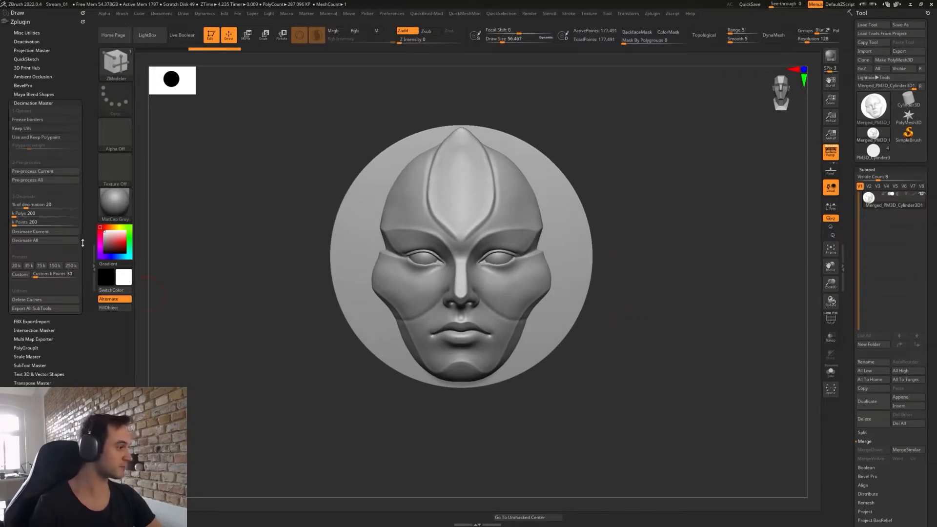
pyautogui.click(72, 233)
pyautogui.hotkey('shift', 'f')
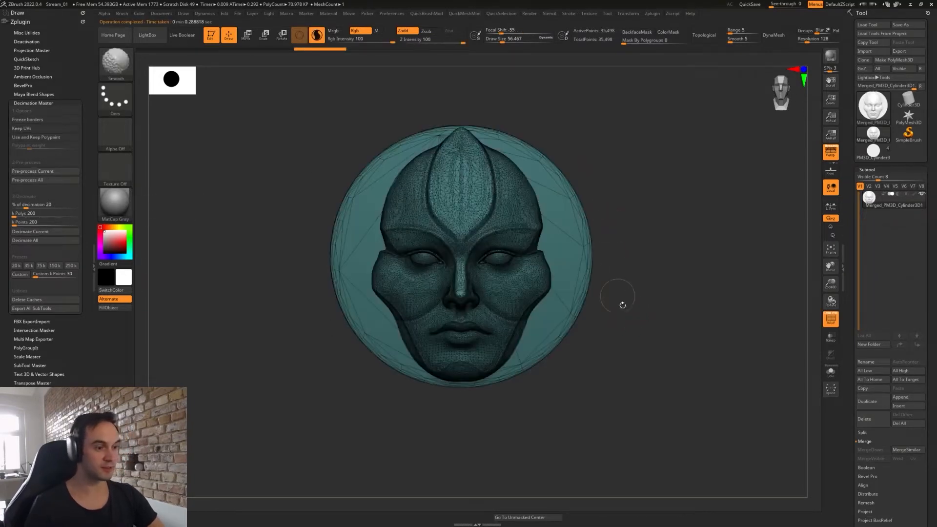
pyautogui.hotkey('shift', 'f')
pyautogui.hotkey('shift', 'f')
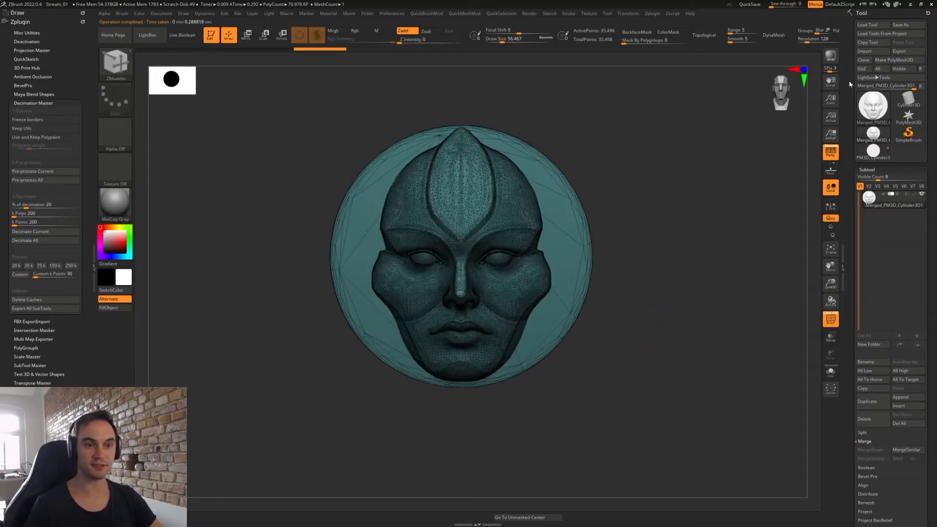
# - Send the decimated mask to Cinema 4D through GoZ, close the Quick Start dialog and activate the 2022_02_SingleScreen layout
pyautogui.hotkey('ctrl', 's')
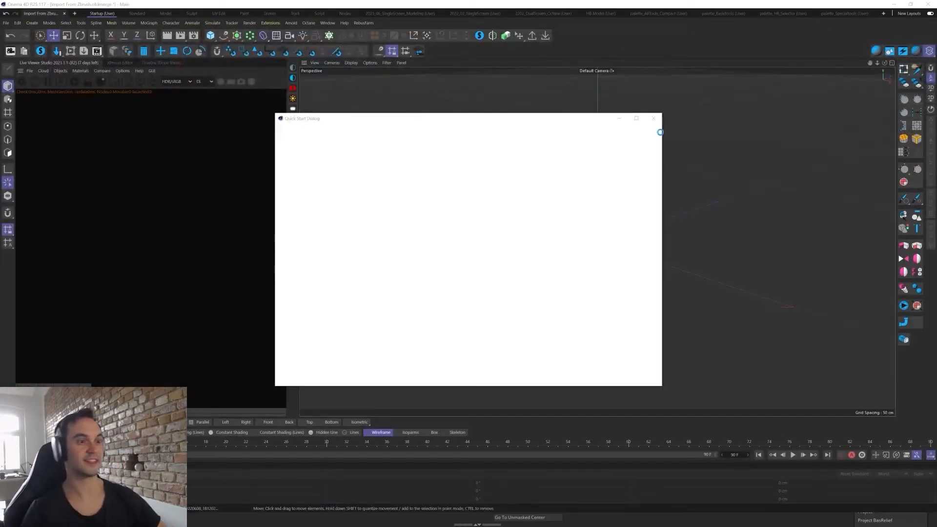
pyautogui.click(654, 119)
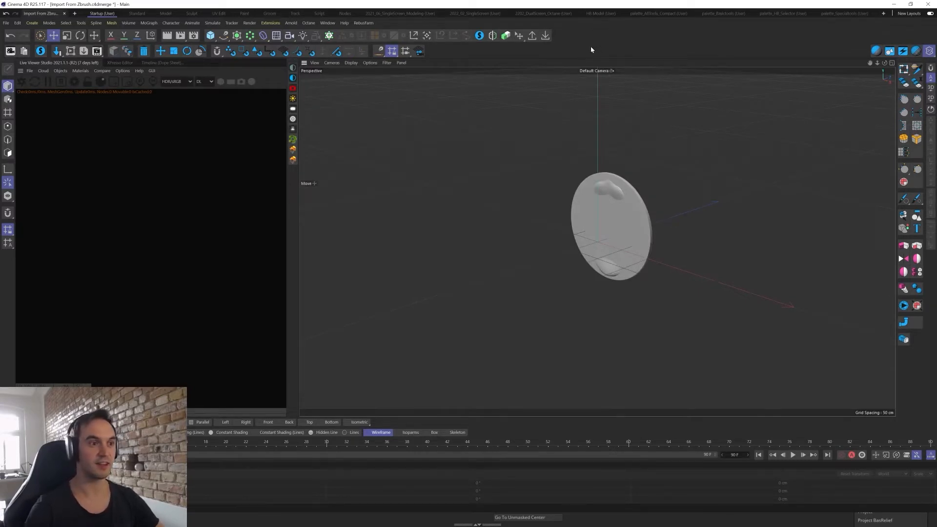
pyautogui.click(475, 14)
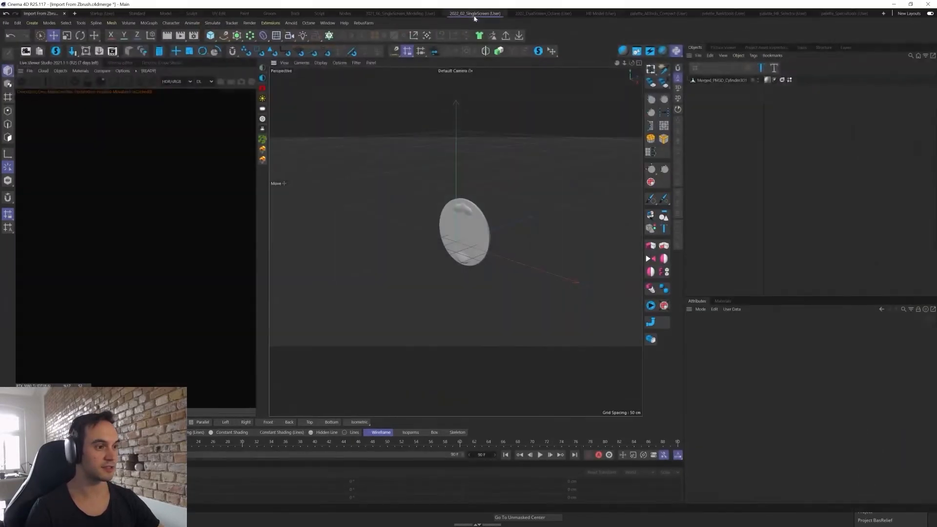
# - Set the imported mask object's heading rotation to 180°
pyautogui.click(722, 80)
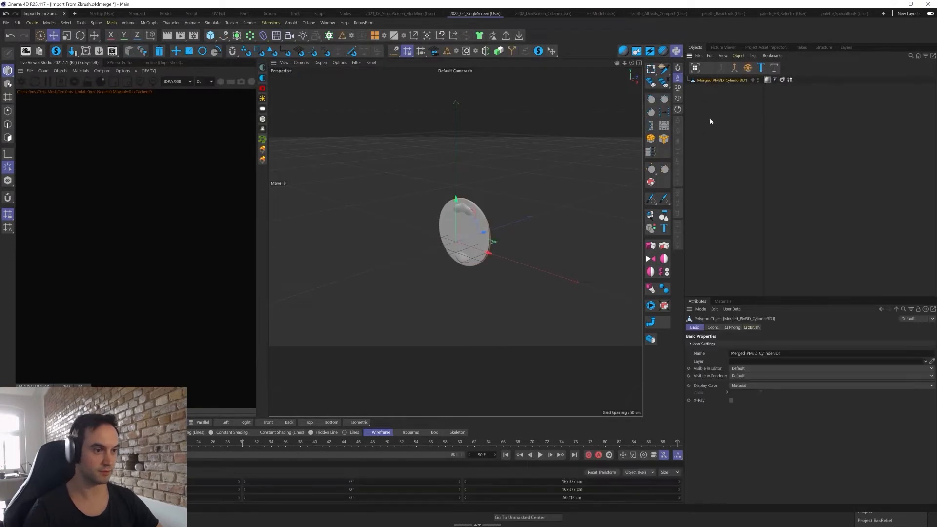
pyautogui.click(370, 481)
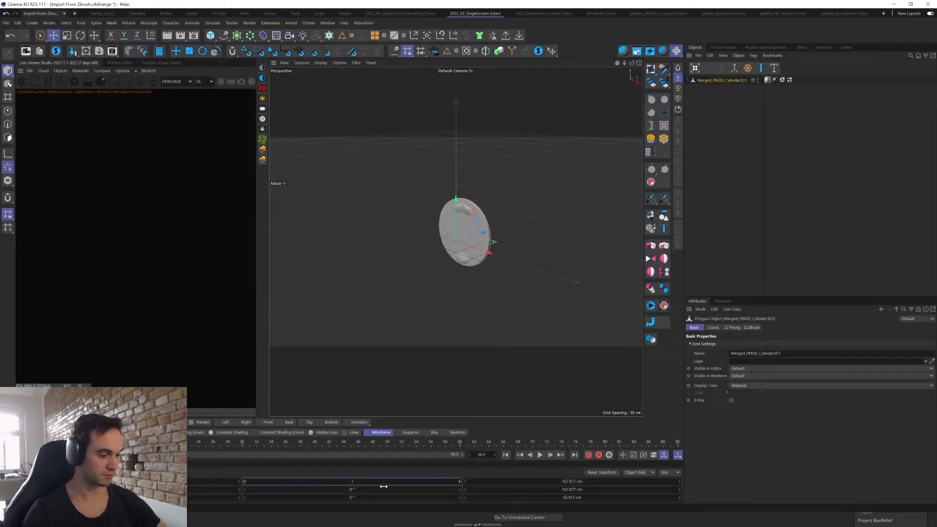
pyautogui.press('Return')
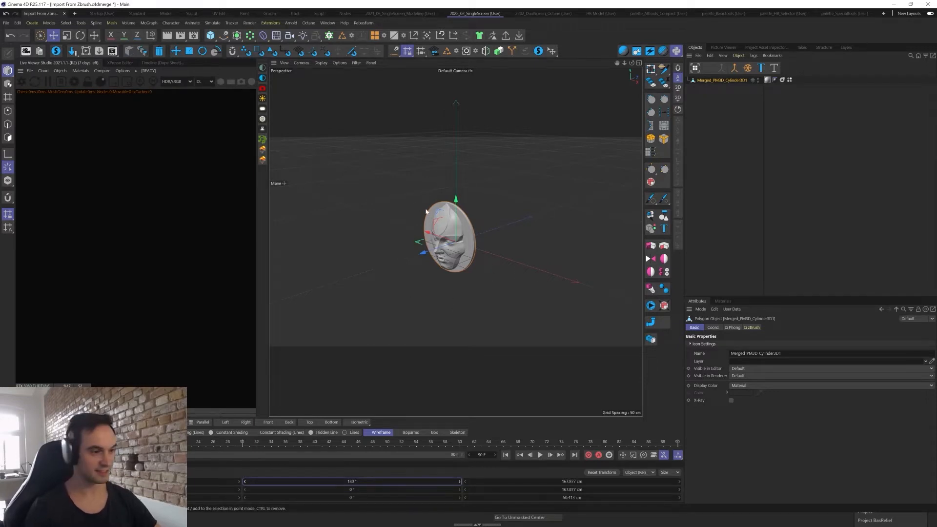
# - Start an Octane live render of the mask seen from the front
pyautogui.keyDown('alt'); pyautogui.moveTo(425, 212); pyautogui.dragTo(523, 230); pyautogui.keyUp('alt')
pyautogui.scroll(4, 446, 250)
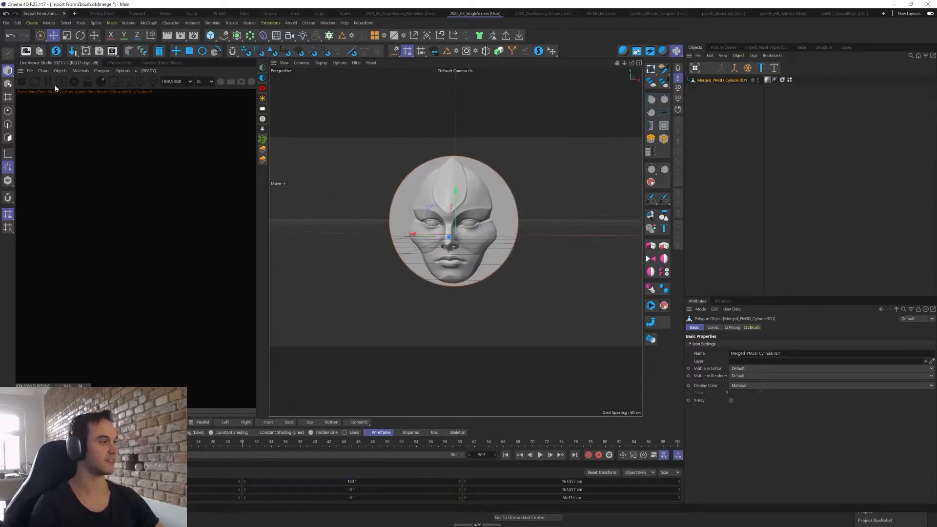
pyautogui.click(22, 82)
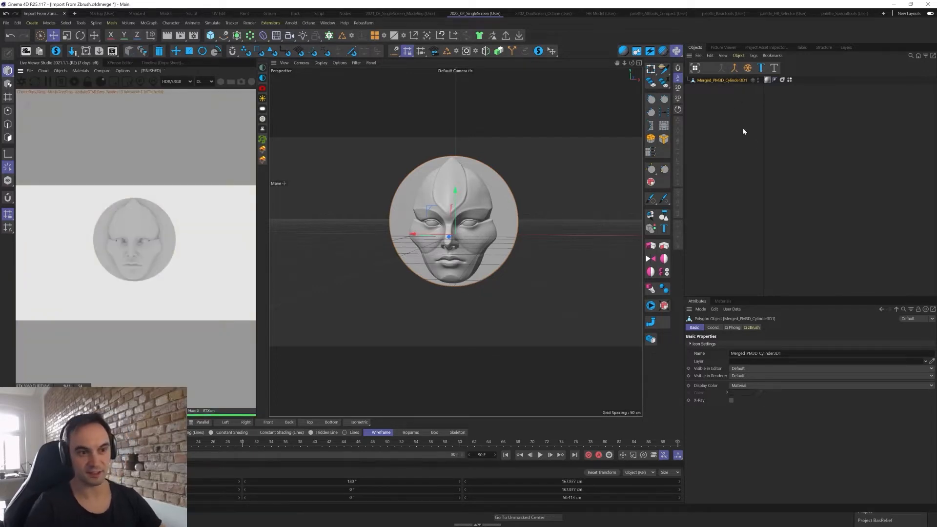
# - Add an Octane HDRI environment and load skylit_garage_4k.hdr as its texture, without copying the image to the project location
pyautogui.click(263, 78)
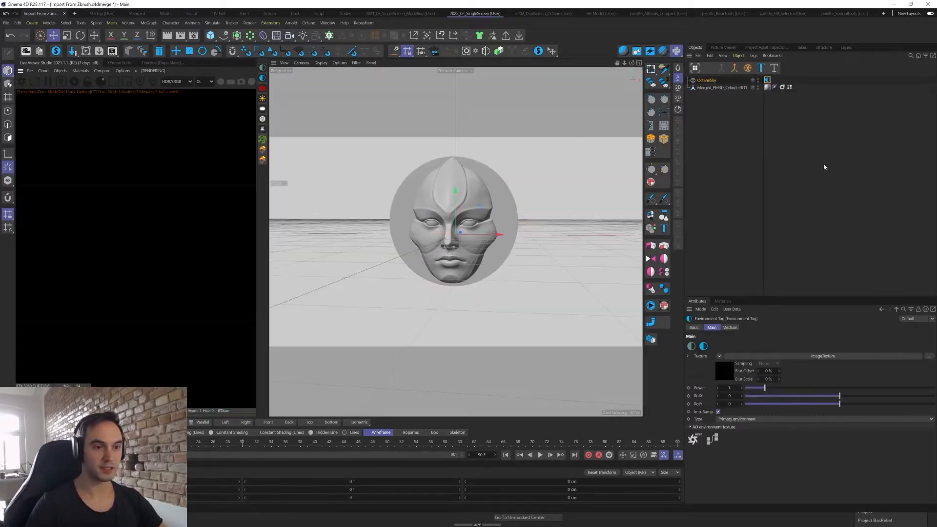
pyautogui.click(833, 357)
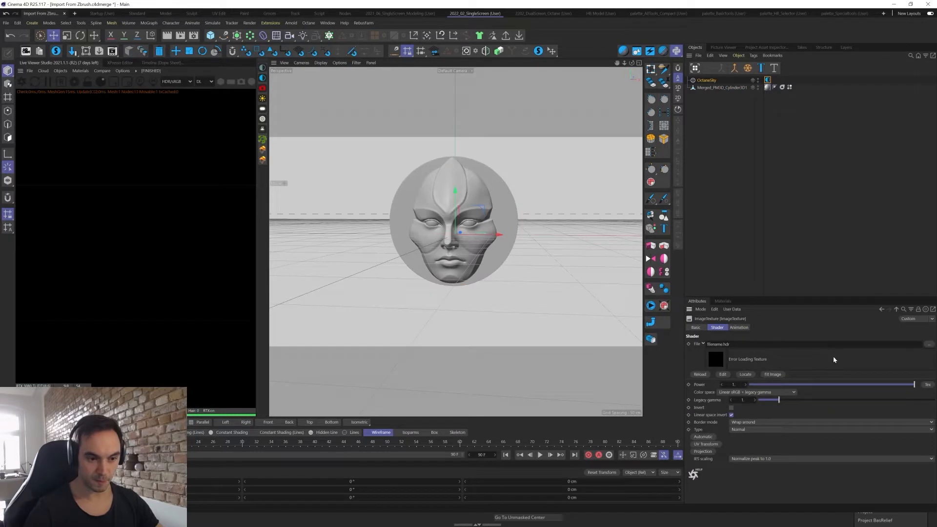
pyautogui.click(929, 344)
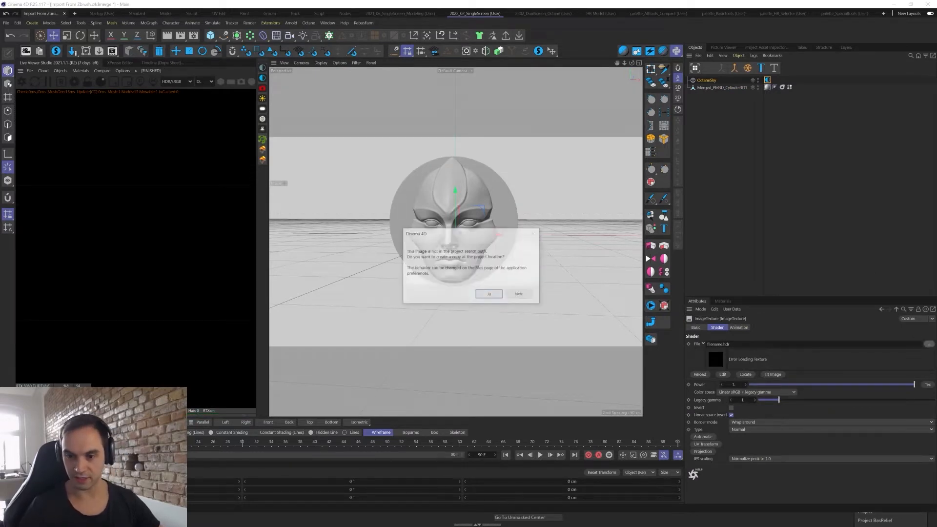
pyautogui.click(520, 295)
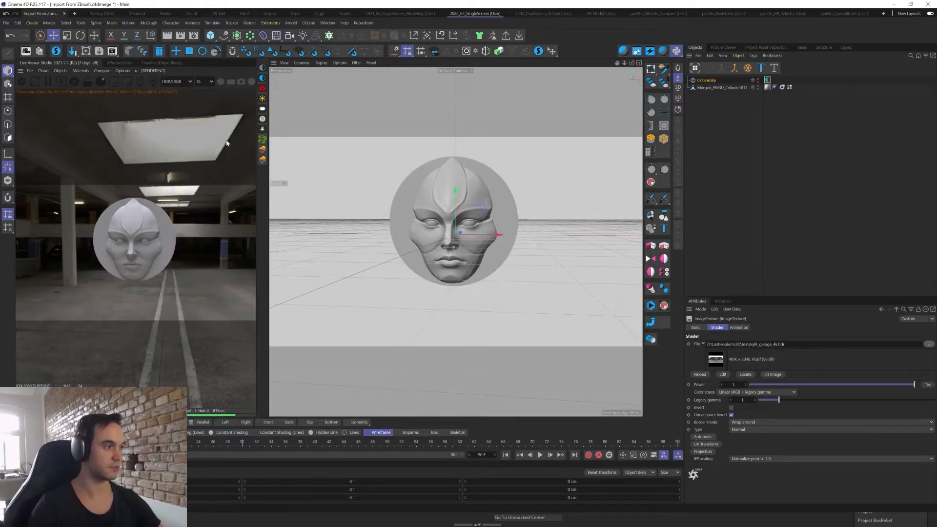
# - Add a second Octane environment, set its type to visible environment and make its RGB color dark grey, about 0.09
pyautogui.click(264, 69)
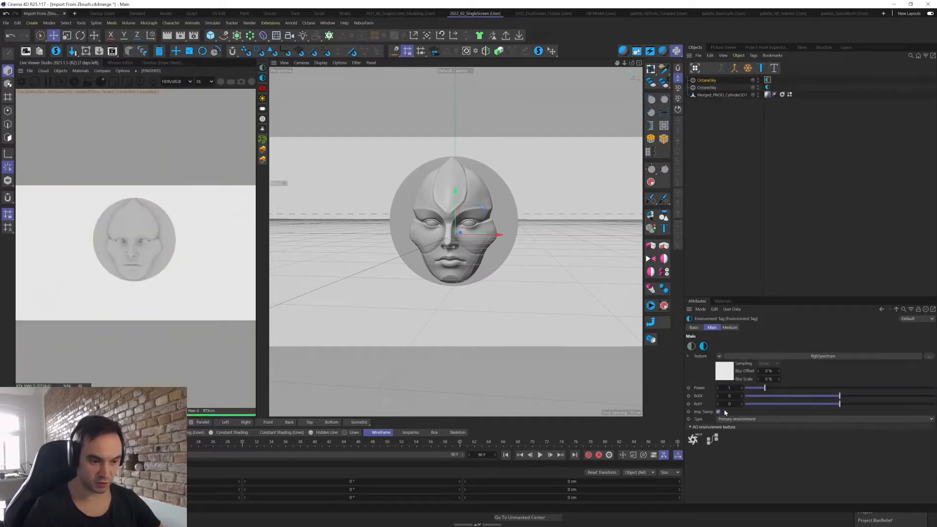
pyautogui.click(725, 419)
pyautogui.click(731, 434)
pyautogui.click(717, 365)
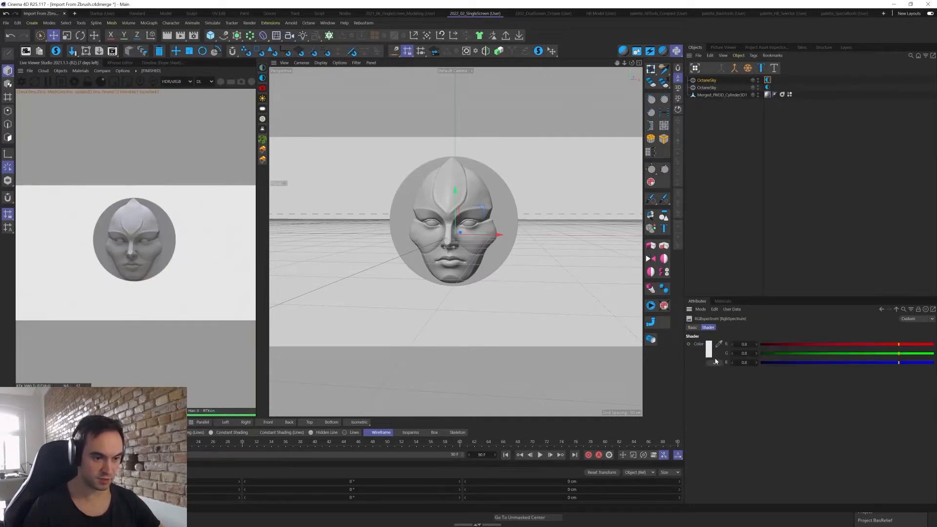
pyautogui.click(775, 345)
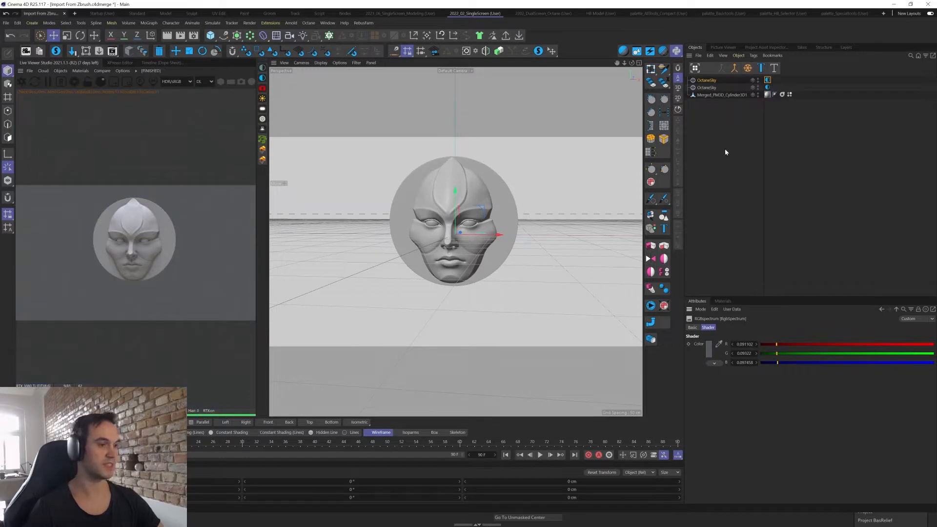
# - Set the render output size to 1080 by 1080 pixels
pyautogui.click(193, 35)
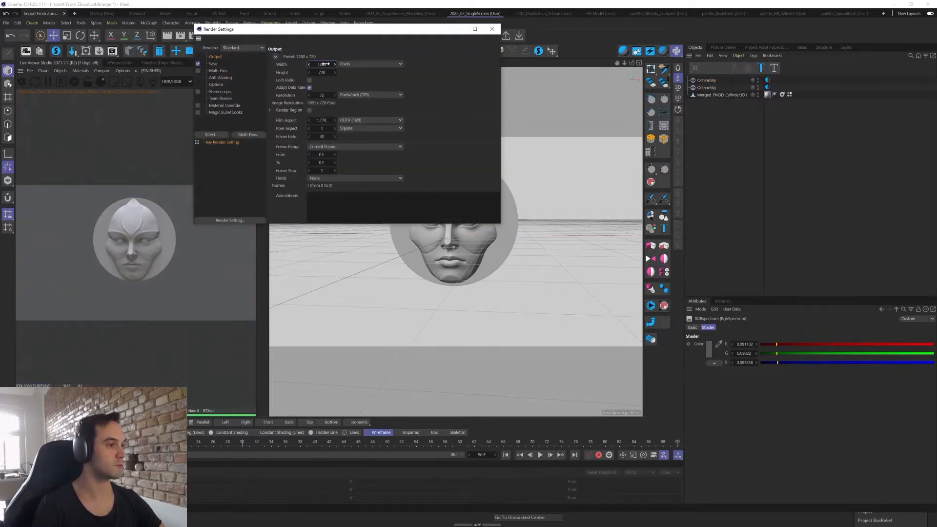
pyautogui.write('1080')
pyautogui.press('Tab')
pyautogui.write('1080')
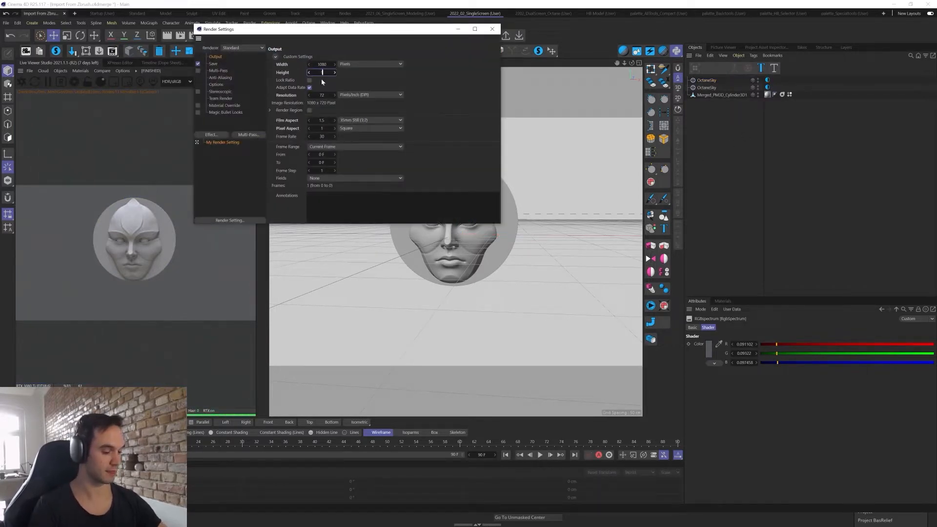
pyautogui.press('Return')
pyautogui.click(492, 30)
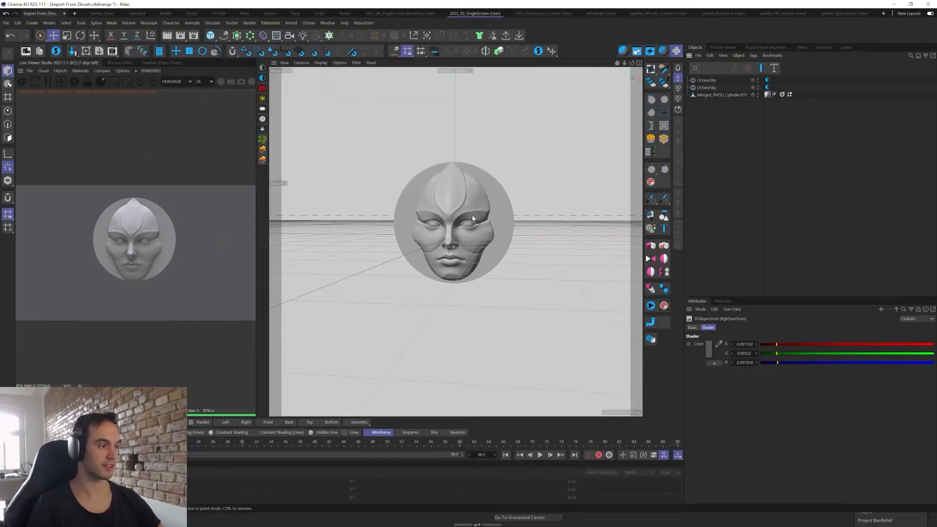
# - Examine the mask in the square frame, close up and from a slightly turned angle
pyautogui.keyDown('alt'); pyautogui.moveTo(476, 217); pyautogui.dragTo(529, 205, button='right'); pyautogui.keyUp('alt')
pyautogui.keyDown('alt'); pyautogui.moveTo(492, 269); pyautogui.dragTo(499, 264); pyautogui.keyUp('alt')
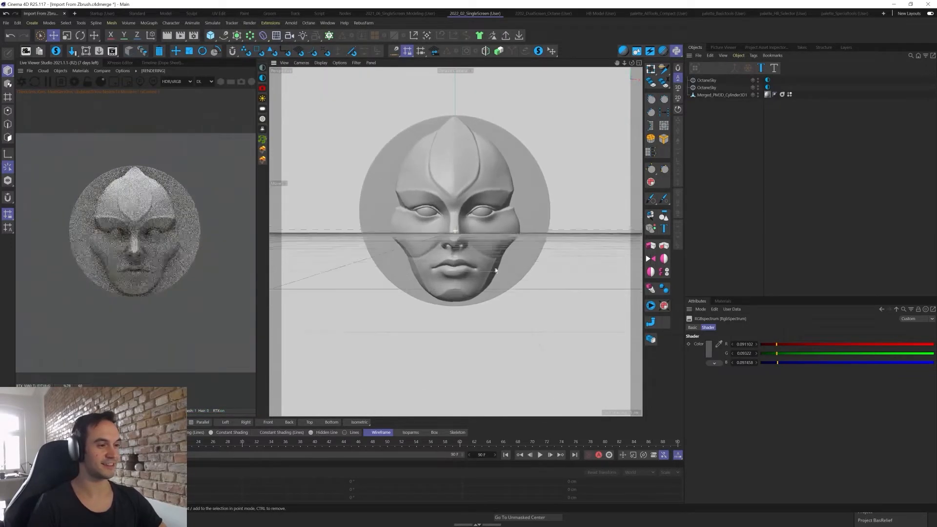
pyautogui.keyDown('alt'); pyautogui.moveTo(459, 250); pyautogui.dragTo(476, 243, button='right'); pyautogui.keyUp('alt')
pyautogui.keyDown('alt'); pyautogui.moveTo(476, 243); pyautogui.dragTo(483, 272, button='middle'); pyautogui.keyUp('alt')
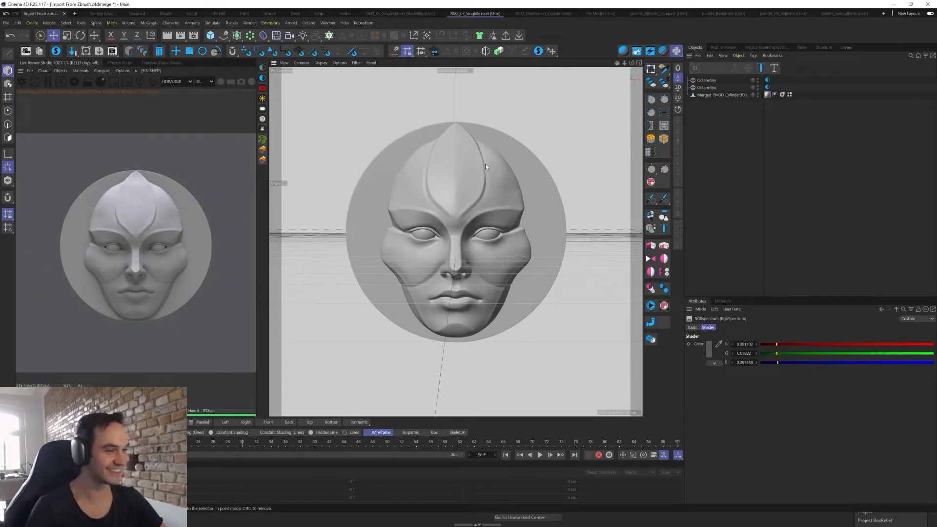
pyautogui.scroll(-5, 515, 237)
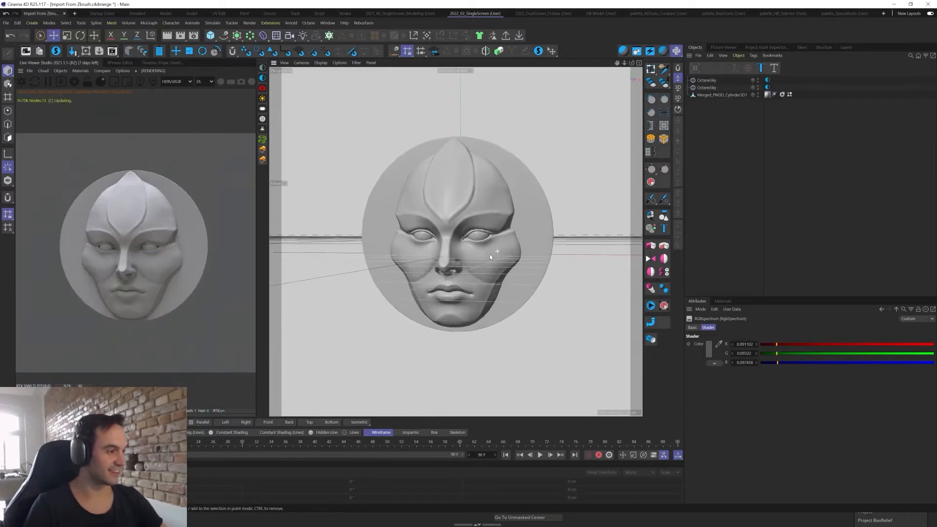
pyautogui.keyDown('alt'); pyautogui.moveTo(503, 269); pyautogui.dragTo(489, 269, button='middle'); pyautogui.keyUp('alt')
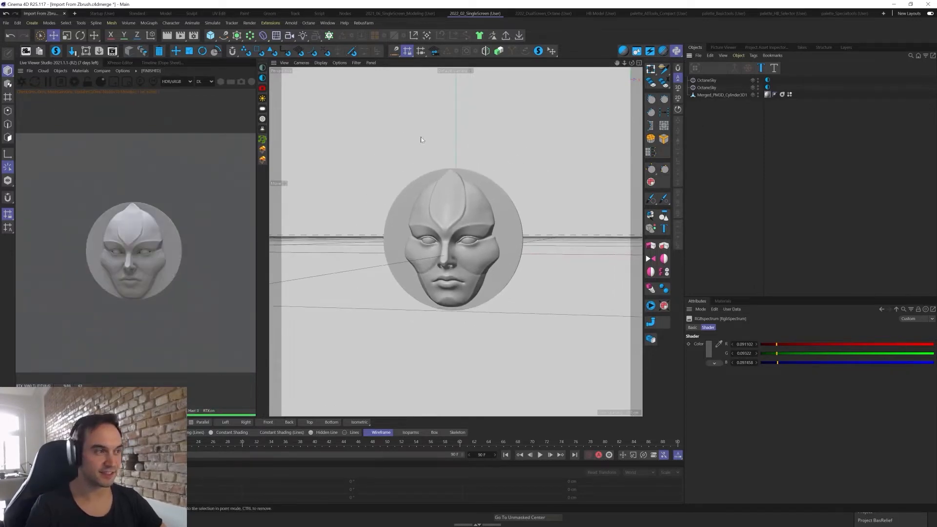
# - Group both OctaneSky objects under a new null named comp
pyautogui.click(32, 22)
pyautogui.click(38, 33)
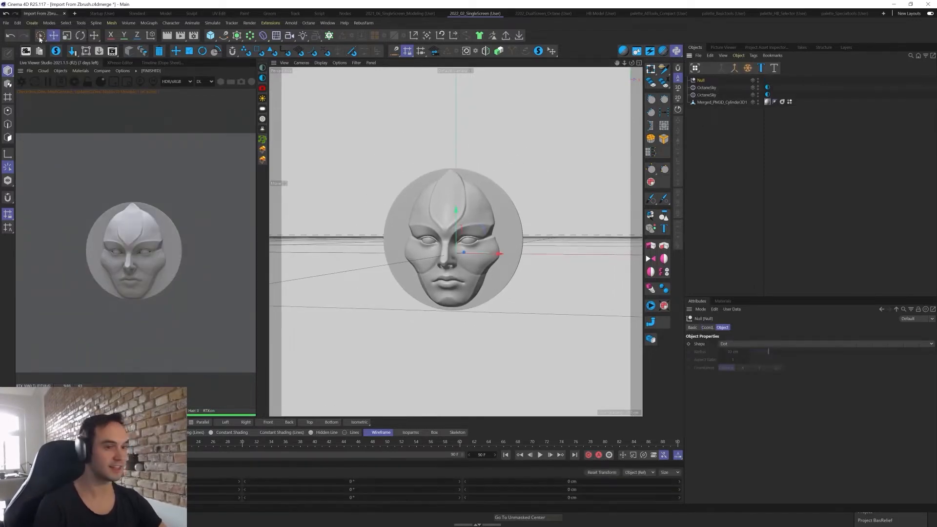
pyautogui.doubleClick(706, 87)
pyautogui.press('Return')
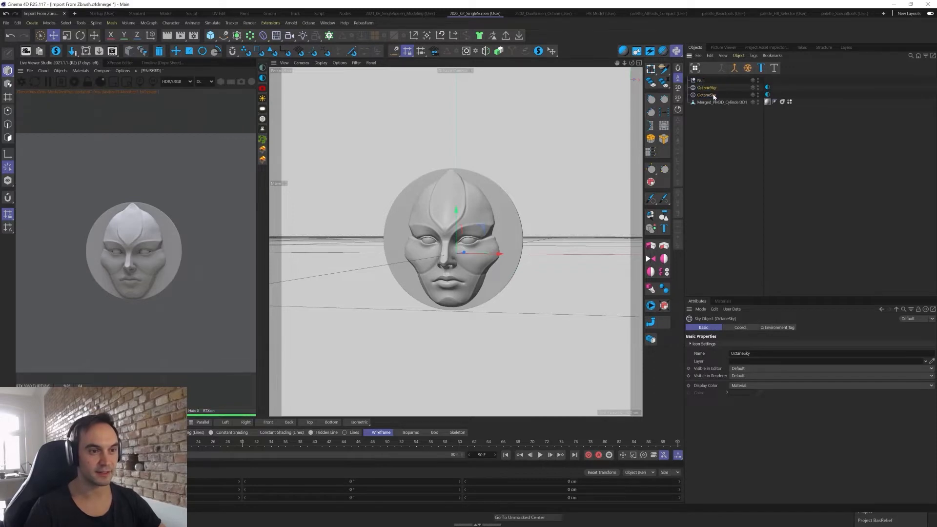
pyautogui.moveTo(707, 91); pyautogui.dragTo(700, 80)
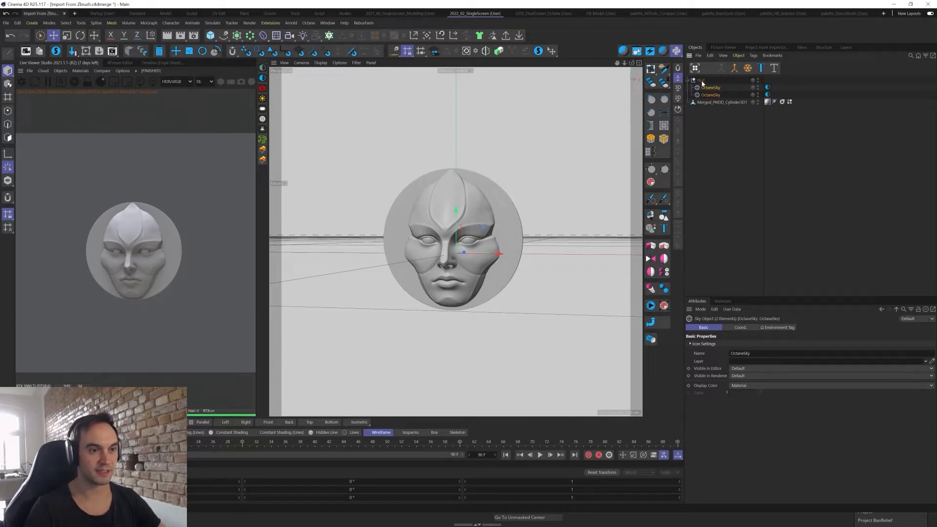
pyautogui.click(686, 81)
pyautogui.click(687, 81)
pyautogui.doubleClick(701, 79)
pyautogui.write('comp')
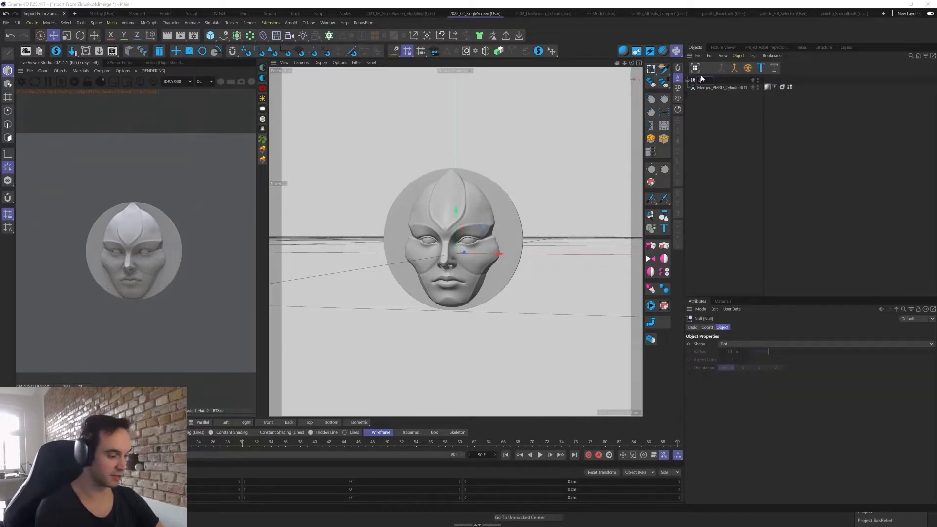
pyautogui.press('Return')
# - Hide the comp null and order it below the mask object, and save the scene as Stream_01.c4d
pyautogui.click(745, 113)
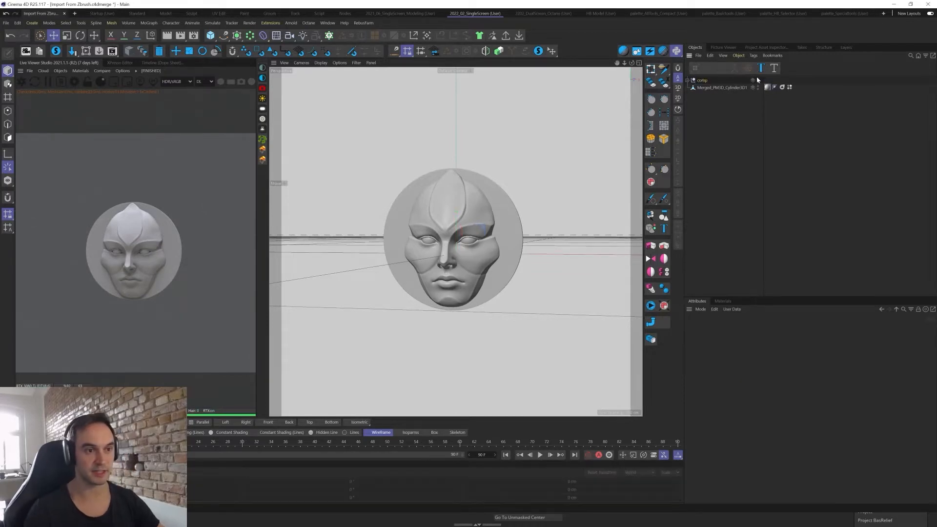
pyautogui.keyDown('alt'); pyautogui.doubleClick(758, 80); pyautogui.keyUp('alt')
pyautogui.moveTo(701, 80); pyautogui.dragTo(705, 93)
pyautogui.click(729, 135)
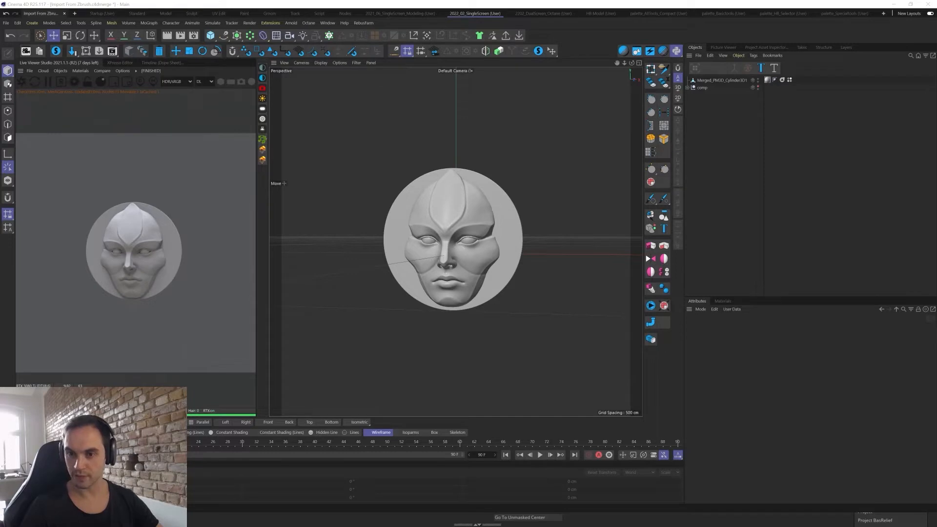
pyautogui.press('Return')
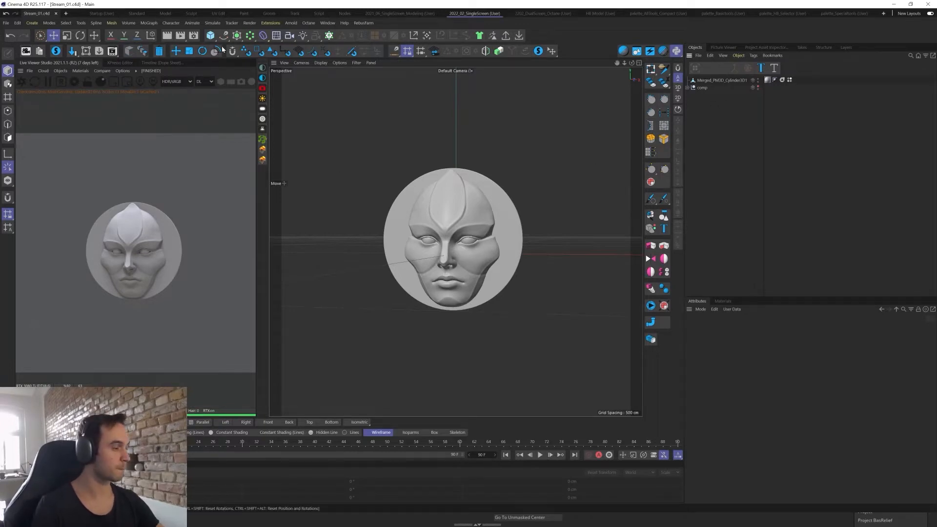
# - Add a plane with one width segment and one height segment, oriented to +Z
pyautogui.click(210, 35)
pyautogui.click(288, 62)
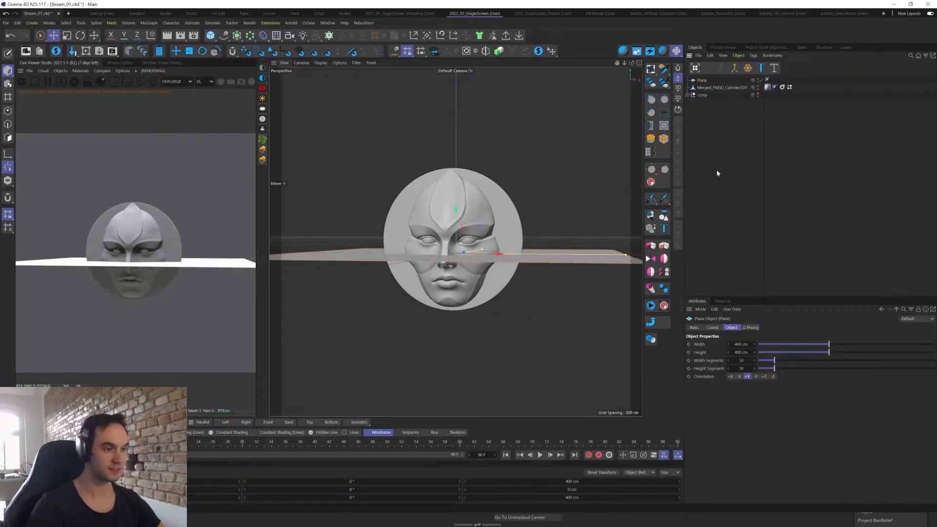
pyautogui.doubleClick(742, 360)
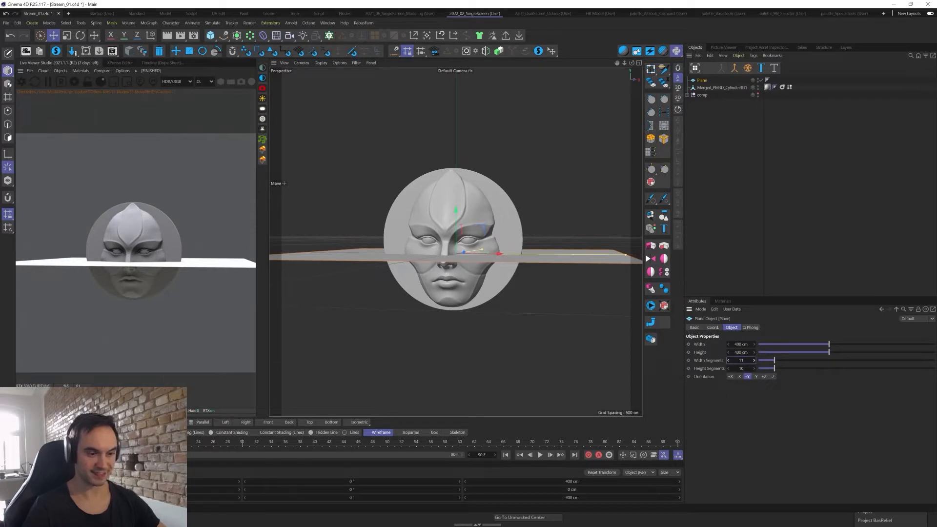
pyautogui.click(738, 368)
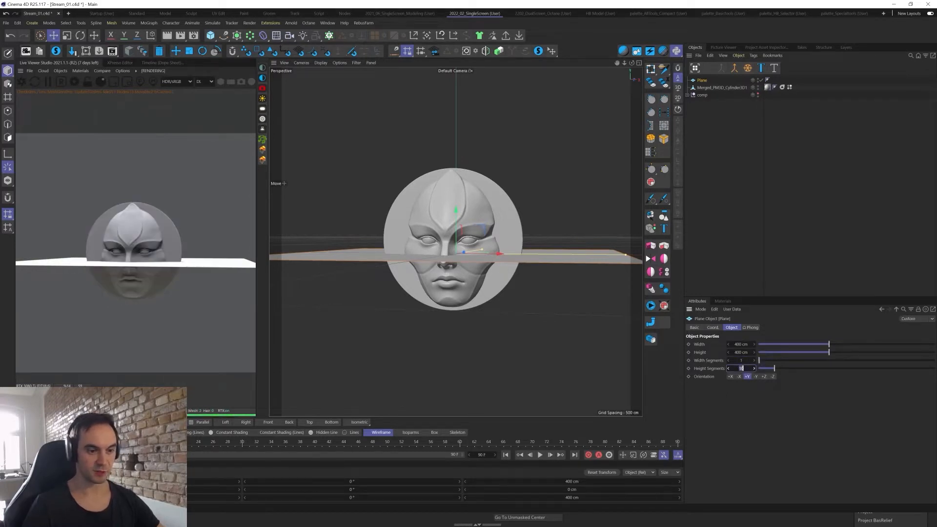
pyautogui.write('1')
pyautogui.press('Return')
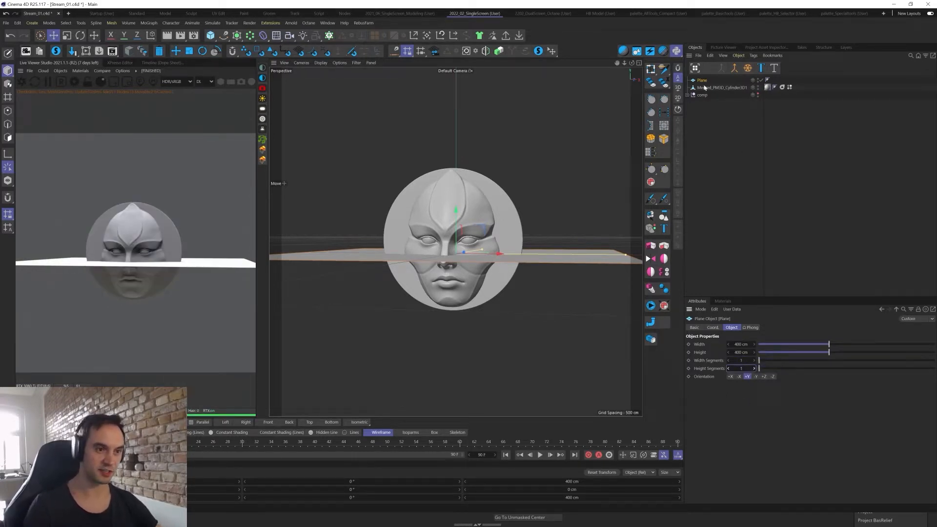
pyautogui.click(764, 376)
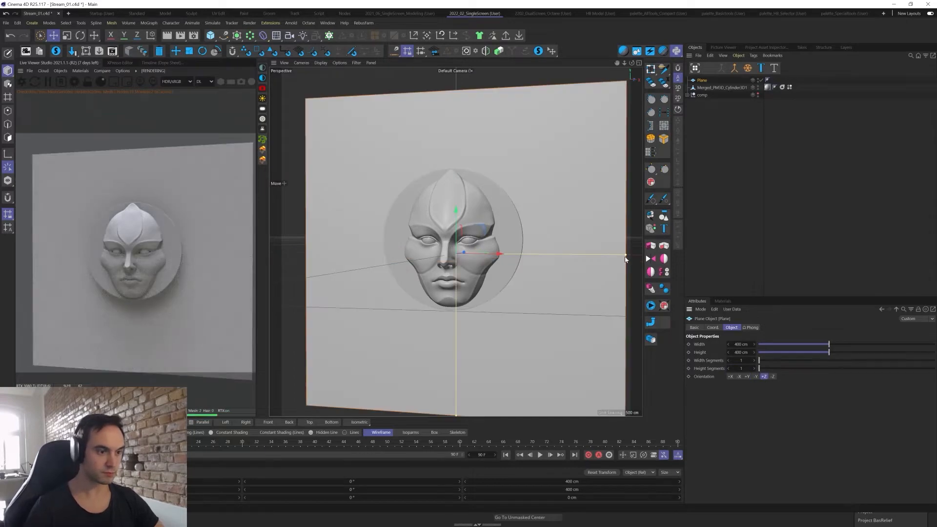
# - Shape the plane into an upright strip of about 67 by 139 cm and place it directly above the mask disc
pyautogui.moveTo(625, 258); pyautogui.dragTo(498, 256)
pyautogui.moveTo(455, 418); pyautogui.dragTo(455, 345)
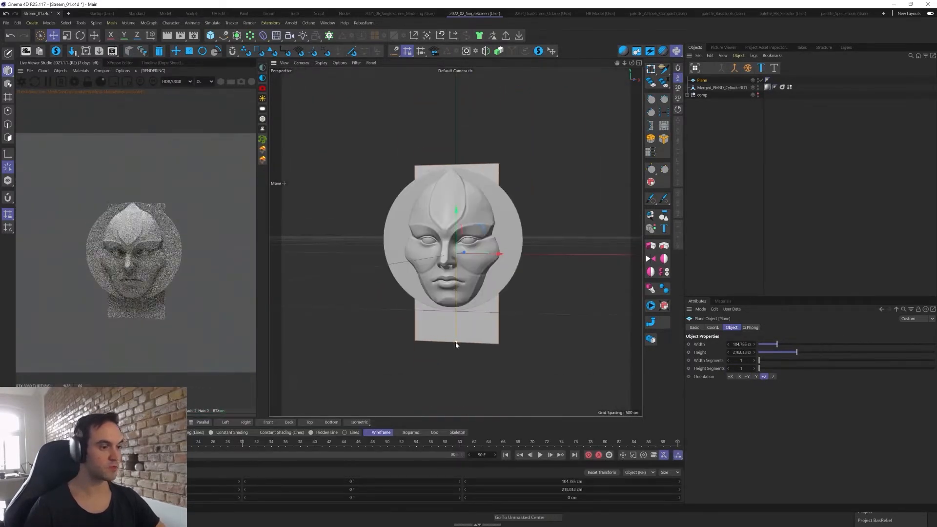
pyautogui.moveTo(456, 211); pyautogui.dragTo(455, 73)
pyautogui.scroll(-2, 455, 73)
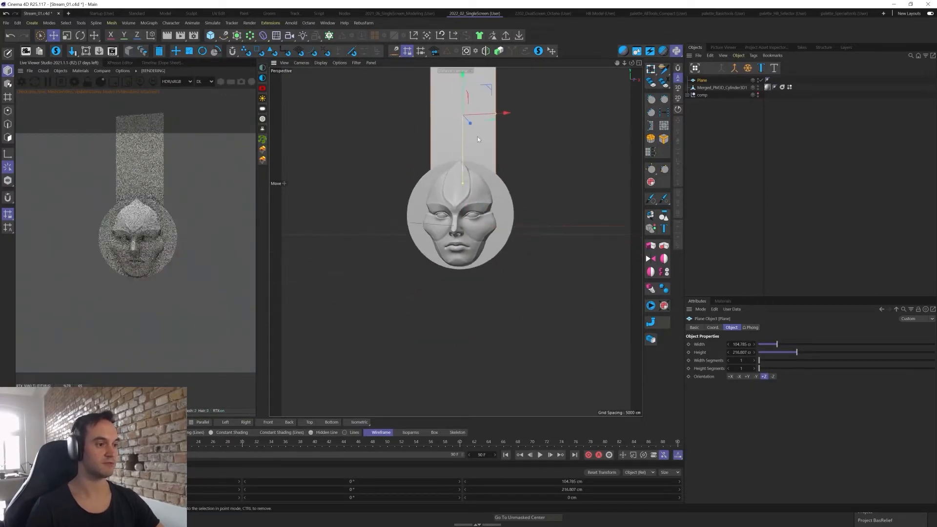
pyautogui.keyDown('alt'); pyautogui.moveTo(477, 136); pyautogui.dragTo(483, 193, button='middle'); pyautogui.keyUp('alt')
pyautogui.press('t')
pyautogui.moveTo(515, 221); pyautogui.dragTo(473, 240)
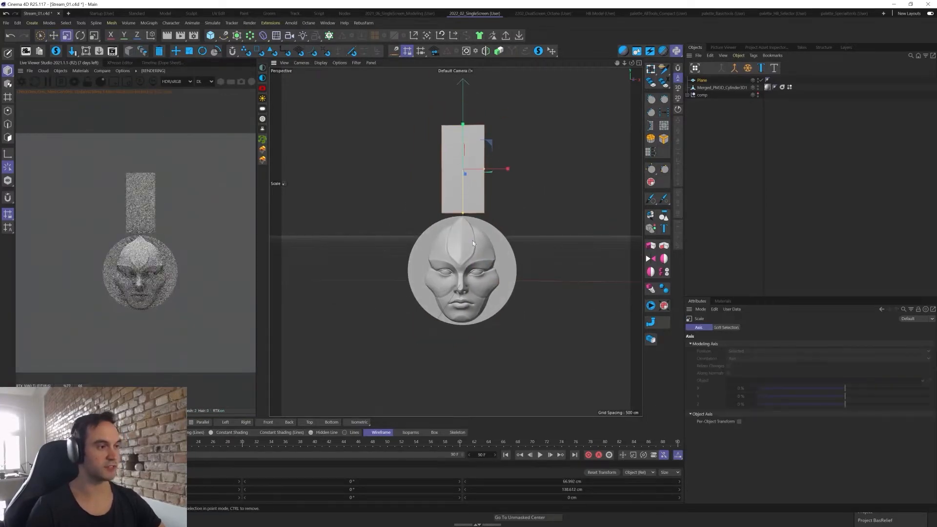
# - Add a Cloner in Radial mode and nest the plane inside it
pyautogui.click(650, 228)
pyautogui.click(743, 344)
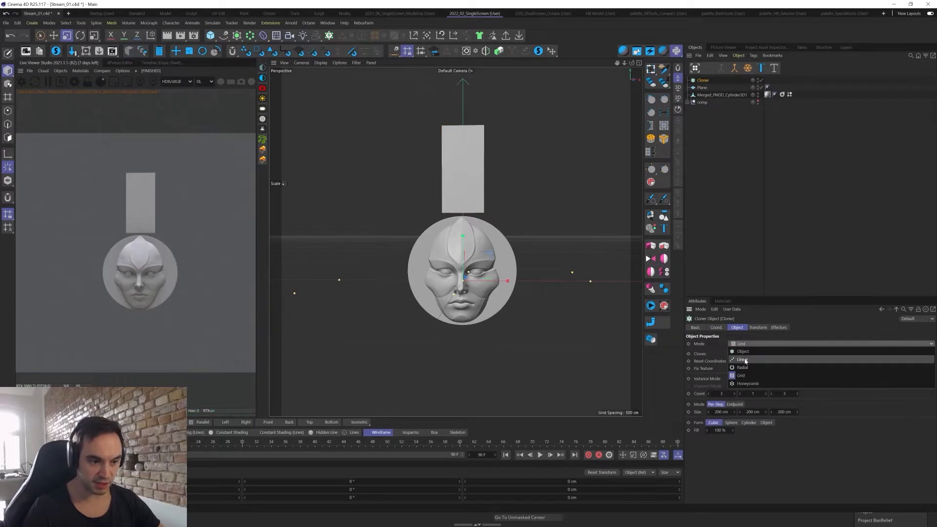
pyautogui.click(742, 367)
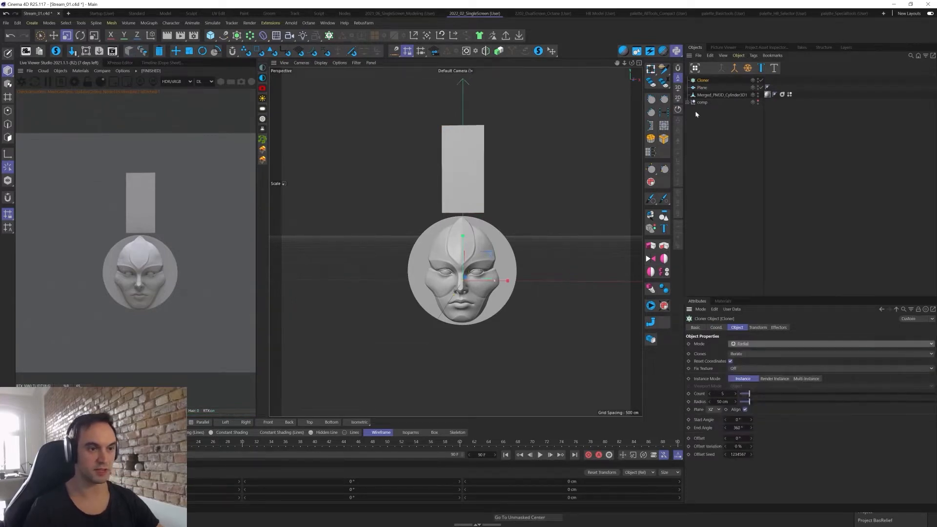
pyautogui.moveTo(701, 88); pyautogui.dragTo(703, 81)
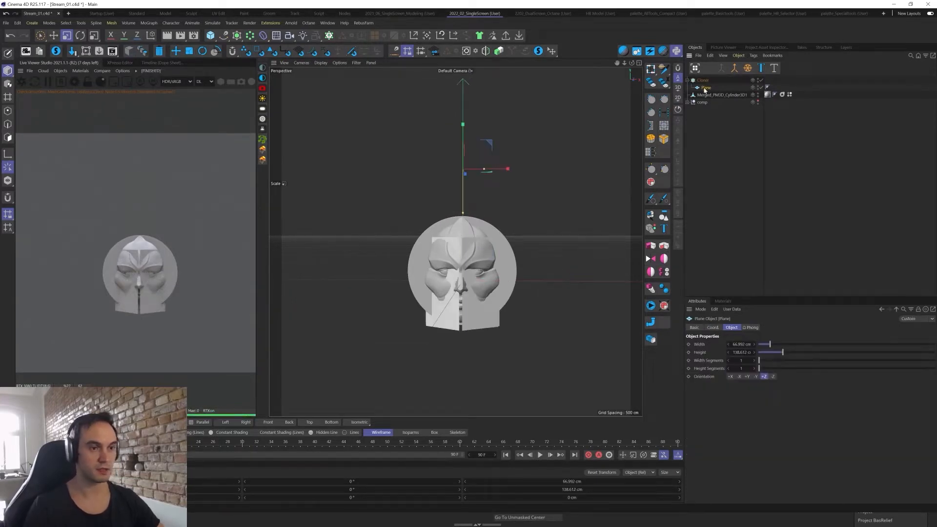
# - Set the Cloner's radius to 140 cm and its plane to XY so the strips radiate around the mask
pyautogui.click(705, 81)
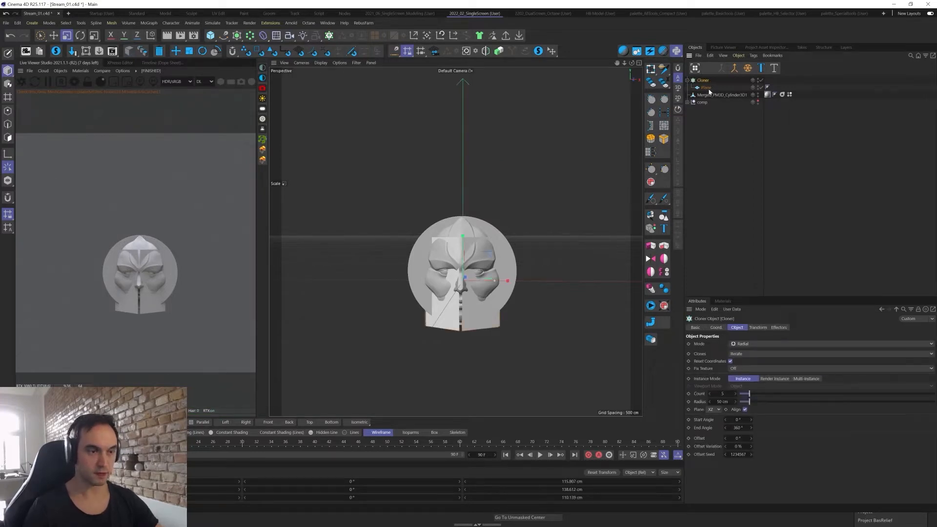
pyautogui.click(705, 87)
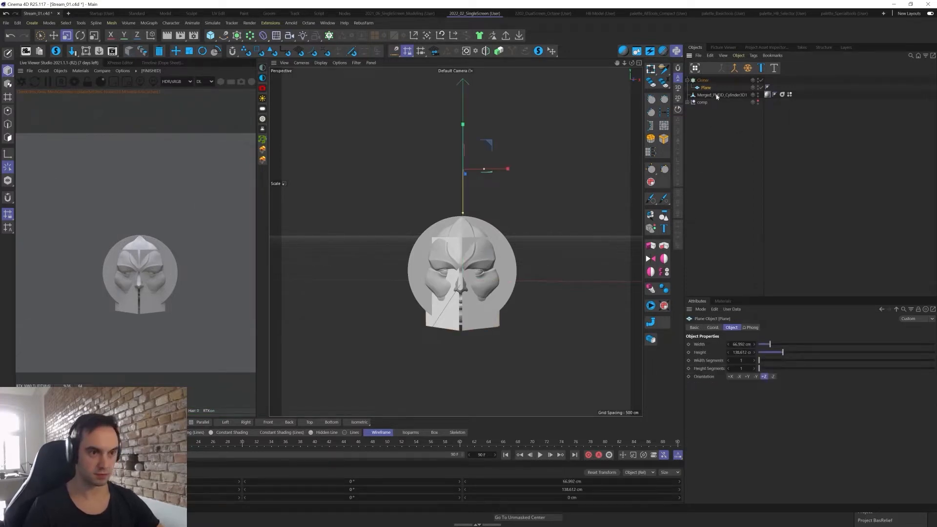
pyautogui.click(702, 81)
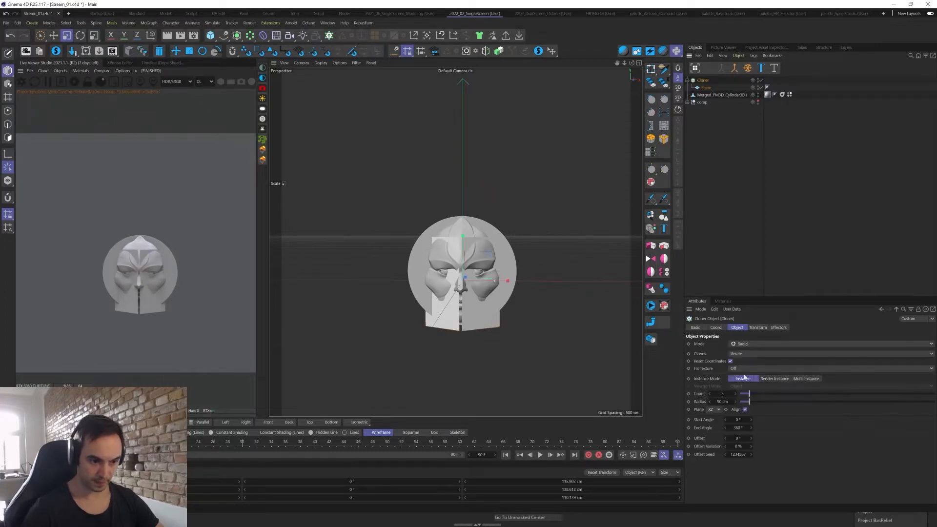
pyautogui.moveTo(743, 407); pyautogui.dragTo(766, 403)
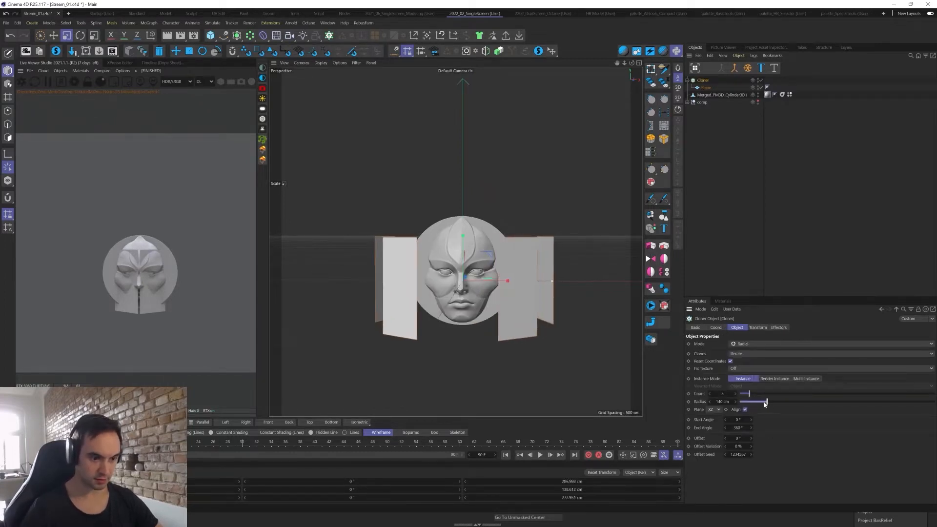
pyautogui.click(713, 409)
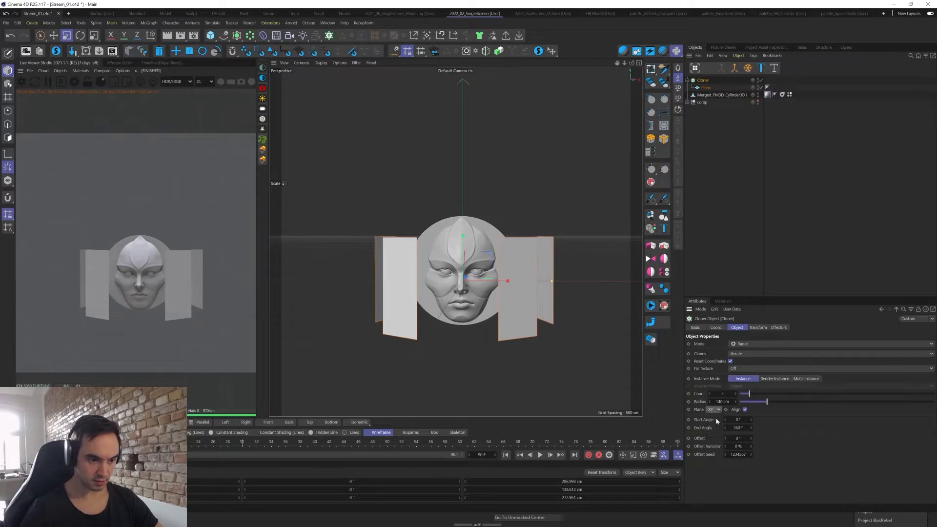
# - Try to shift the plane inside the Cloner along its vertical axis, and reselect the Cloner
pyautogui.click(705, 88)
pyautogui.press('e')
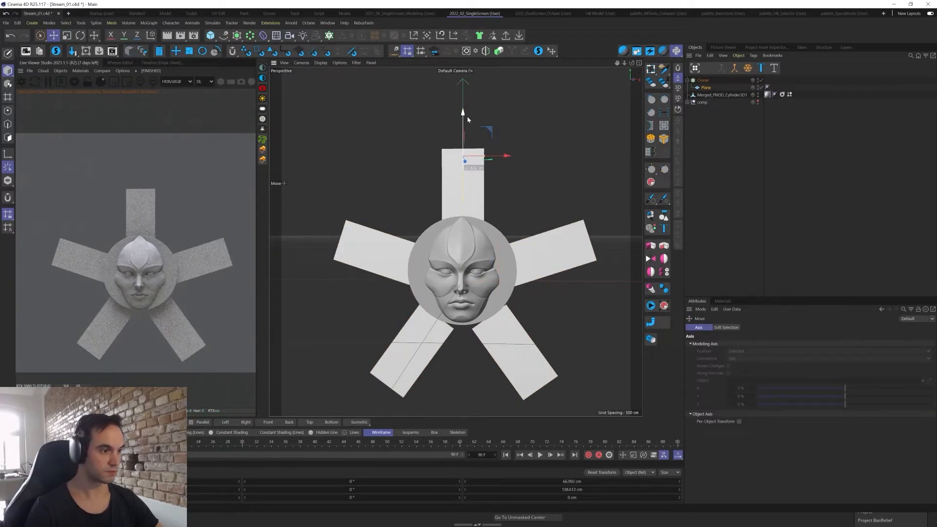
pyautogui.click(702, 80)
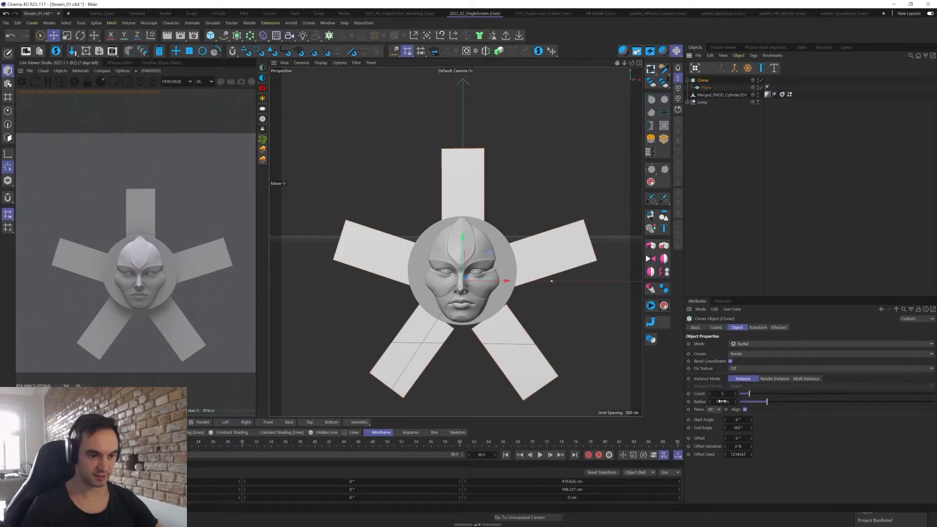
# - Set the Cloner's radius to 136 cm so the inner ends of the strips tuck behind the mask disc
pyautogui.moveTo(721, 401); pyautogui.dragTo(731, 401)
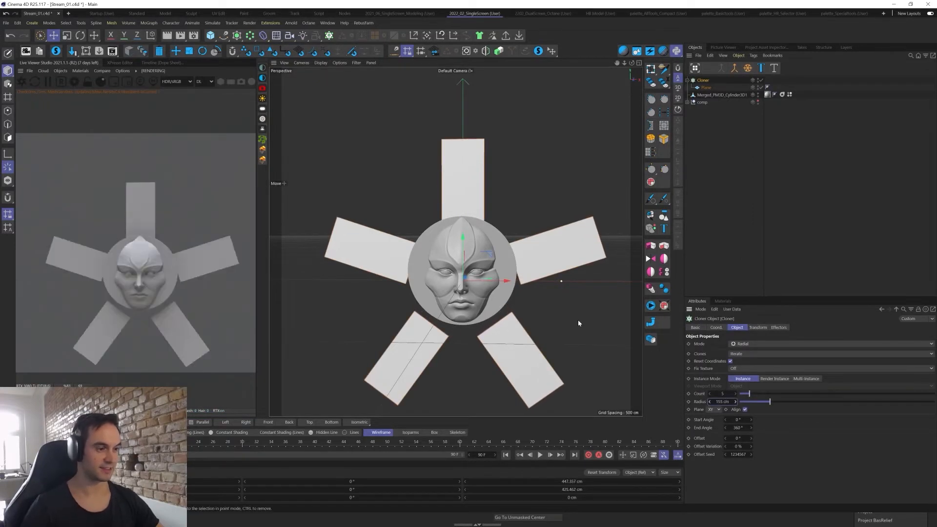
pyautogui.write('1')
pyautogui.moveTo(575, 321); pyautogui.dragTo(591, 292)
pyautogui.press('3')
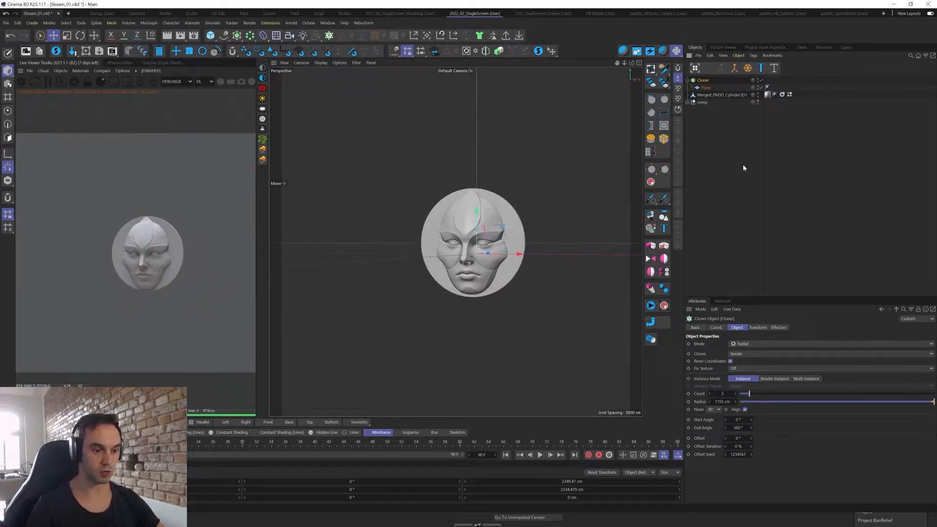
pyautogui.moveTo(748, 403); pyautogui.dragTo(762, 402)
pyautogui.keyDown('alt'); pyautogui.moveTo(493, 230); pyautogui.dragTo(491, 198); pyautogui.keyUp('alt')
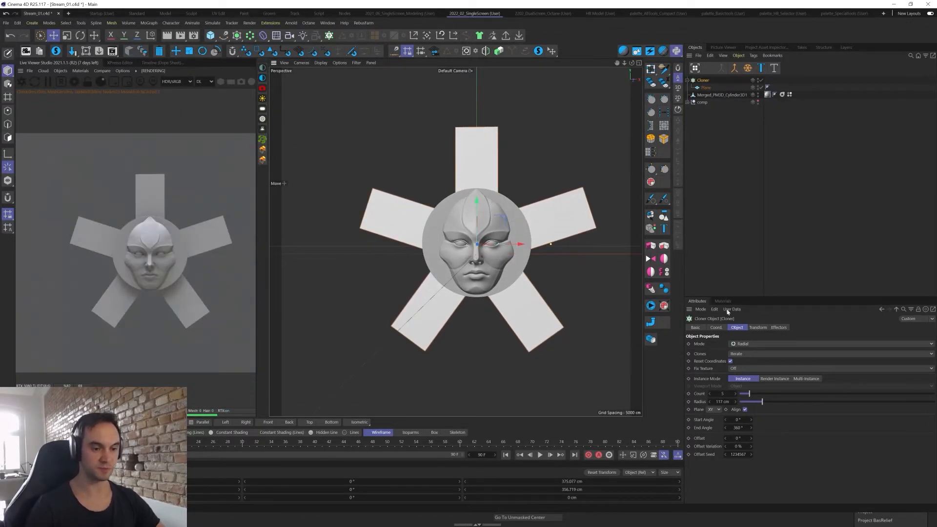
pyautogui.moveTo(766, 405); pyautogui.dragTo(775, 405)
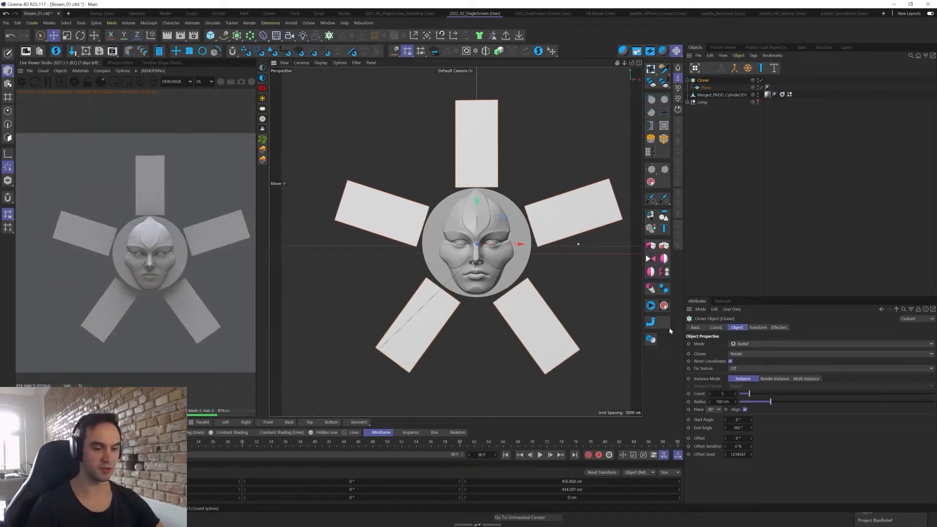
pyautogui.moveTo(764, 405); pyautogui.dragTo(766, 406)
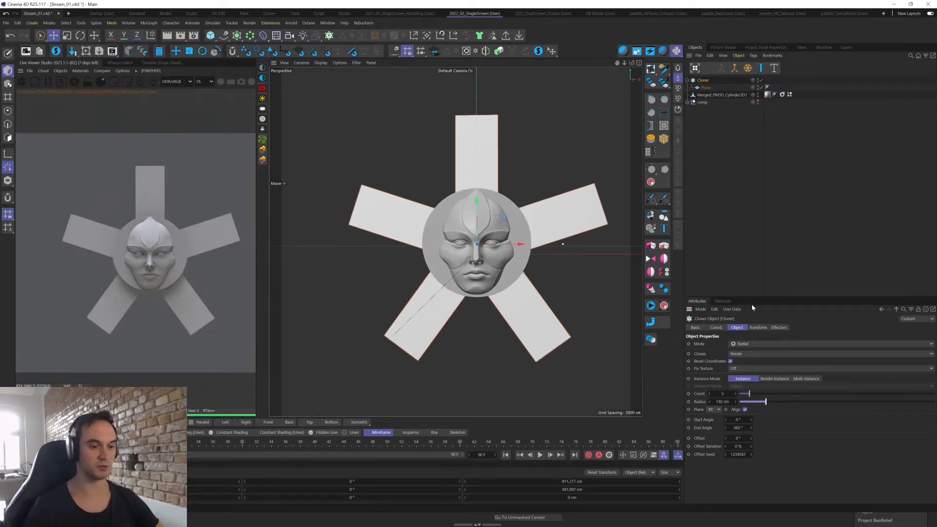
# - Make the plane inside the Cloner editable and cut it lengthwise down the middle with Edge Cut
pyautogui.click(706, 87)
pyautogui.press('c')
pyautogui.press('Return')
pyautogui.keyDown('alt'); pyautogui.moveTo(519, 119); pyautogui.dragTo(521, 134, button='middle'); pyautogui.keyUp('alt')
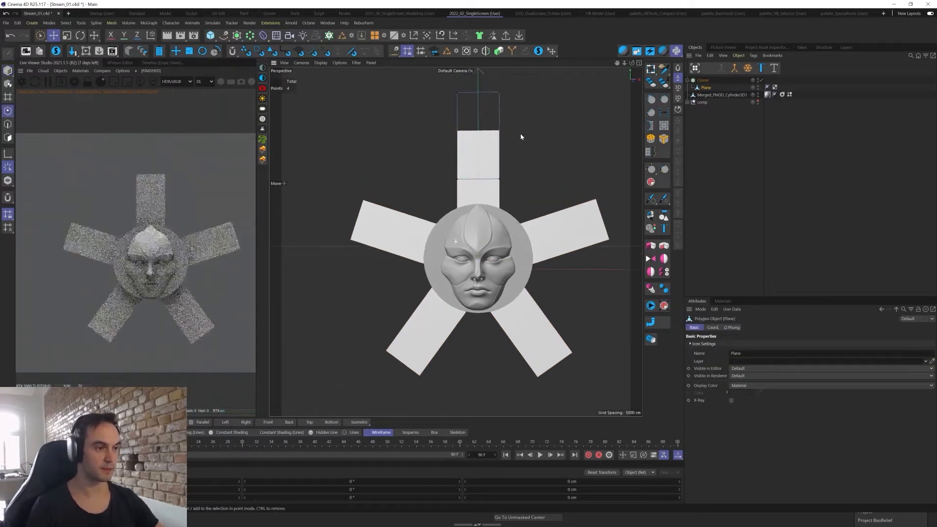
pyautogui.press('u')
pyautogui.press('b')
pyautogui.click(483, 112)
pyautogui.press('m')
pyautogui.press('f')
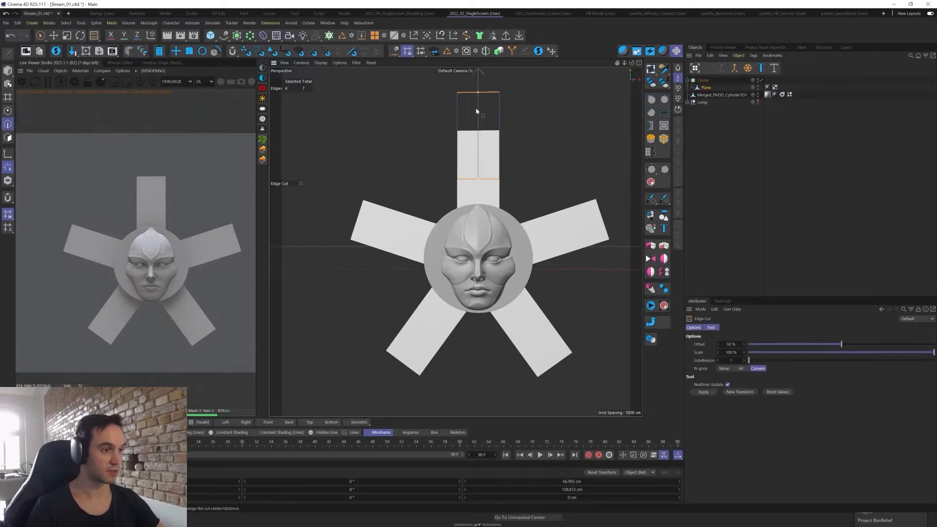
# - Ring-select the plane's three long edges and cut them crosswise with Edge Cut at subdivision 2
pyautogui.press('u')
pyautogui.press('b')
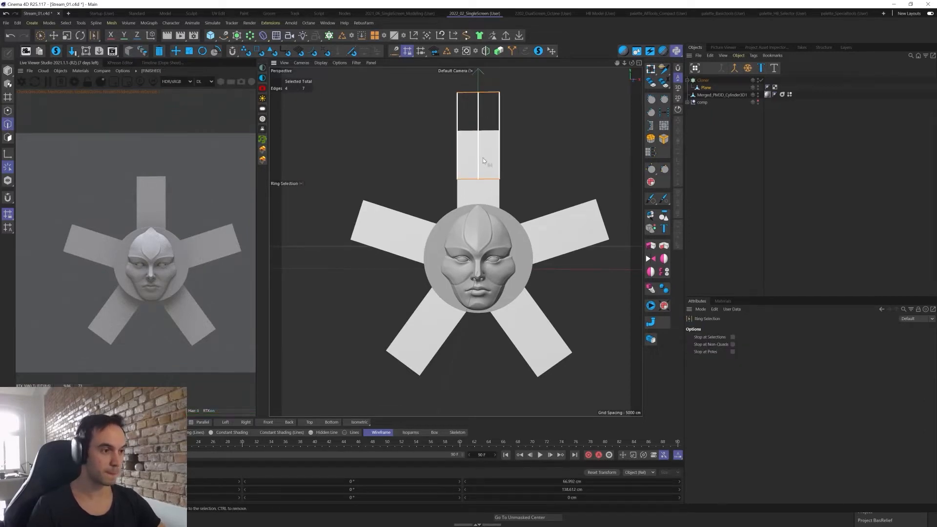
pyautogui.click(498, 148)
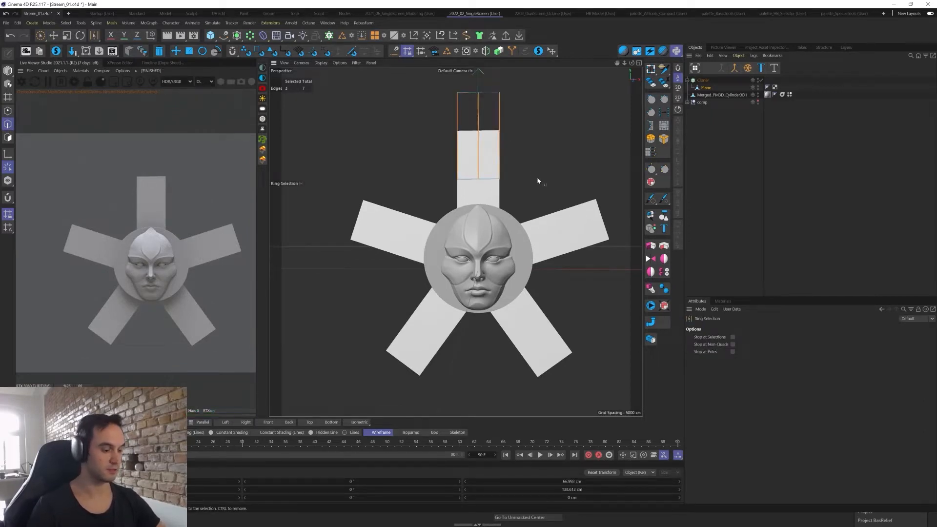
pyautogui.press('m')
pyautogui.press('g')
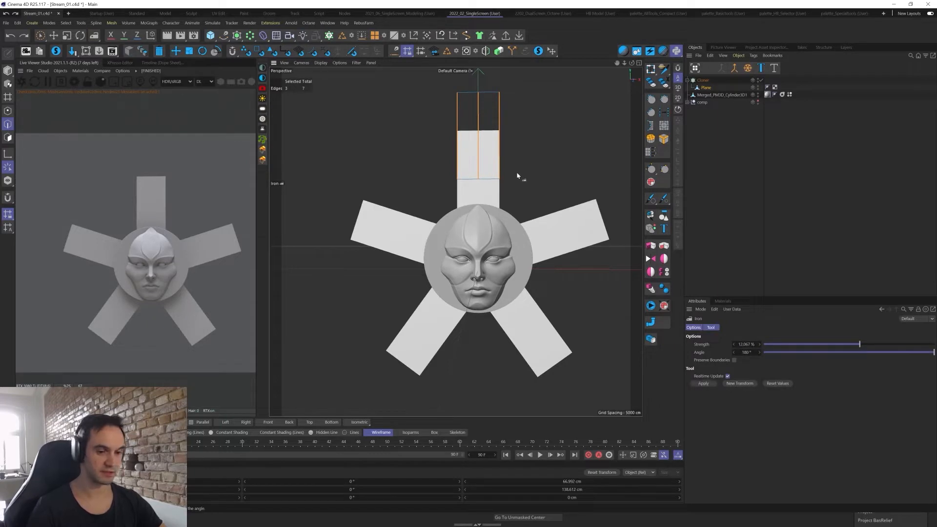
pyautogui.press('m')
pyautogui.press('f')
pyautogui.moveTo(514, 155); pyautogui.dragTo(540, 142)
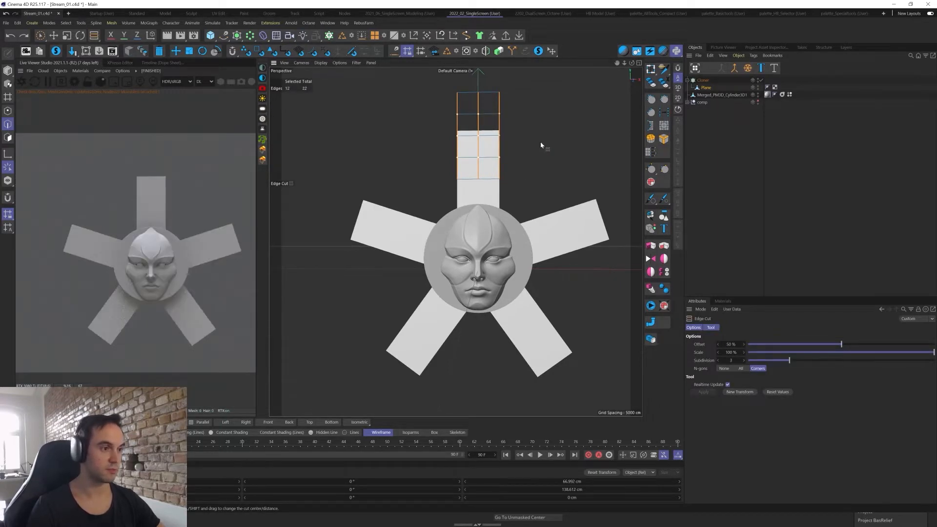
# - Bring the plane's two top corner points to about 43 cm apart and lower them to form a pointed tip
pyautogui.press('Return')
pyautogui.press('0')
pyautogui.click(455, 91)
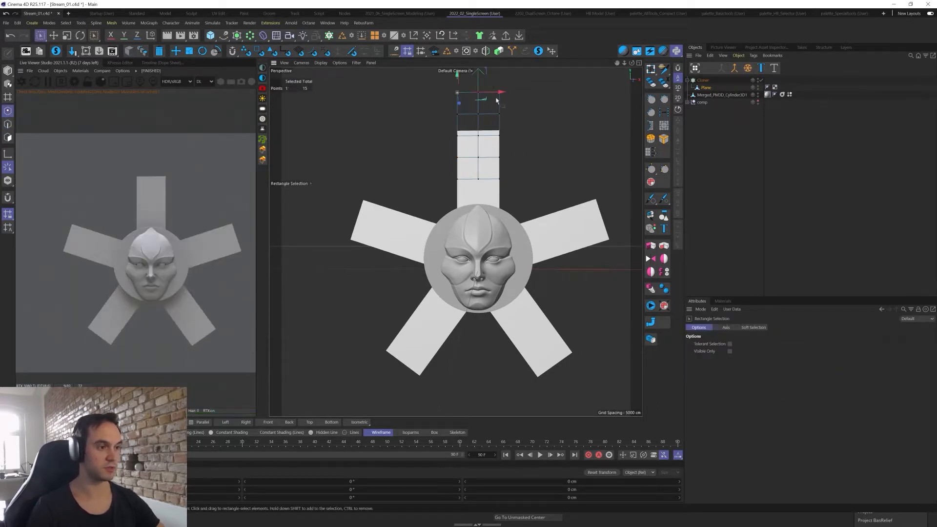
pyautogui.moveTo(478, 77); pyautogui.dragTo(507, 110)
pyautogui.press('t')
pyautogui.press('e')
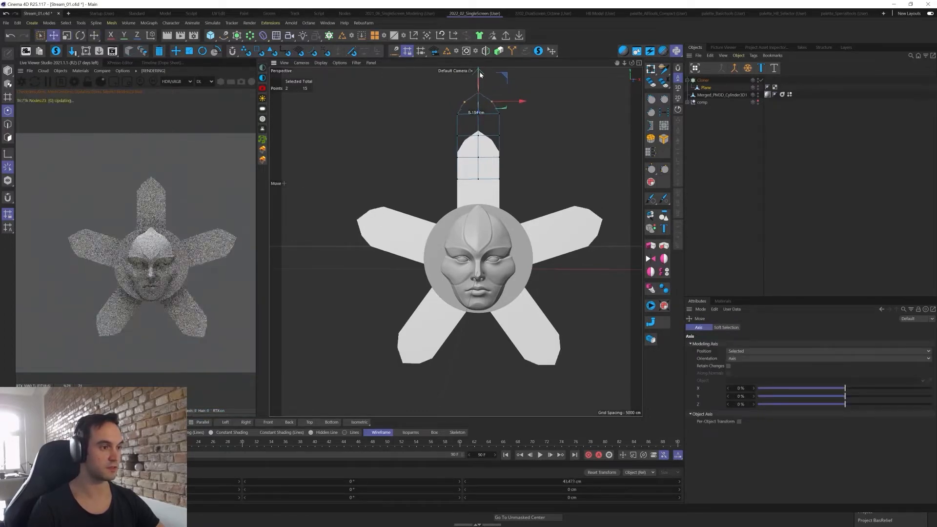
# - Taper the plane's lower end by narrowing the bottom point row to about 21 cm and pulling in the outer points just above it
pyautogui.press('0')
pyautogui.moveTo(512, 189); pyautogui.dragTo(492, 196)
pyautogui.press('t')
pyautogui.press('0')
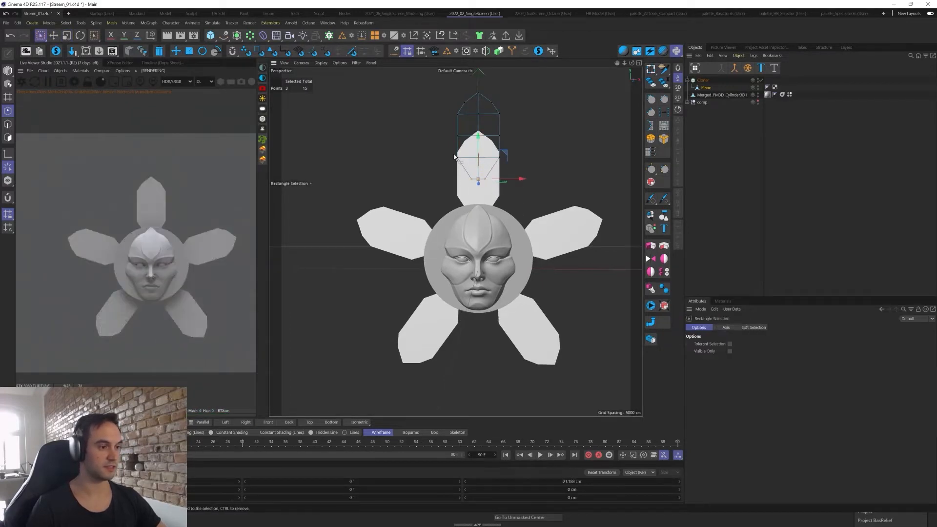
pyautogui.click(457, 156)
pyautogui.keyDown('shift'); pyautogui.click(499, 158); pyautogui.keyUp('shift')
pyautogui.press('t')
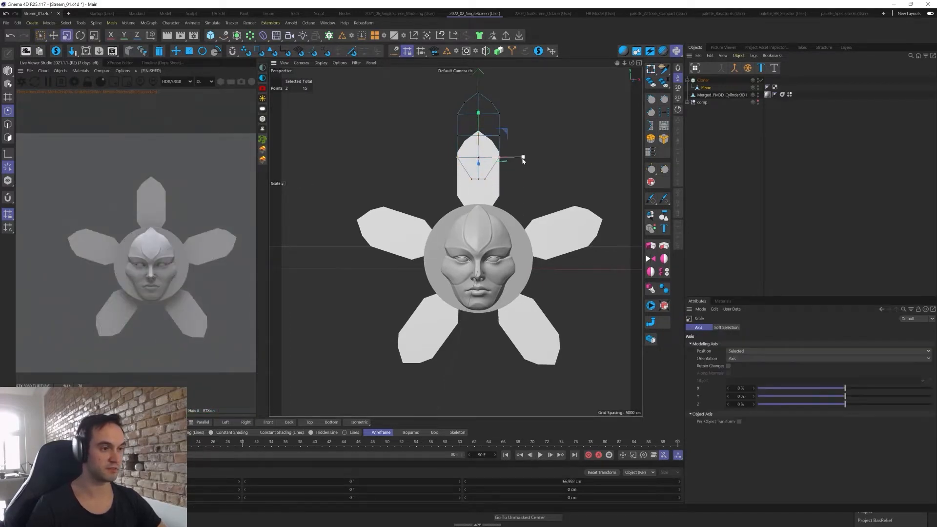
pyautogui.moveTo(520, 154); pyautogui.dragTo(511, 155)
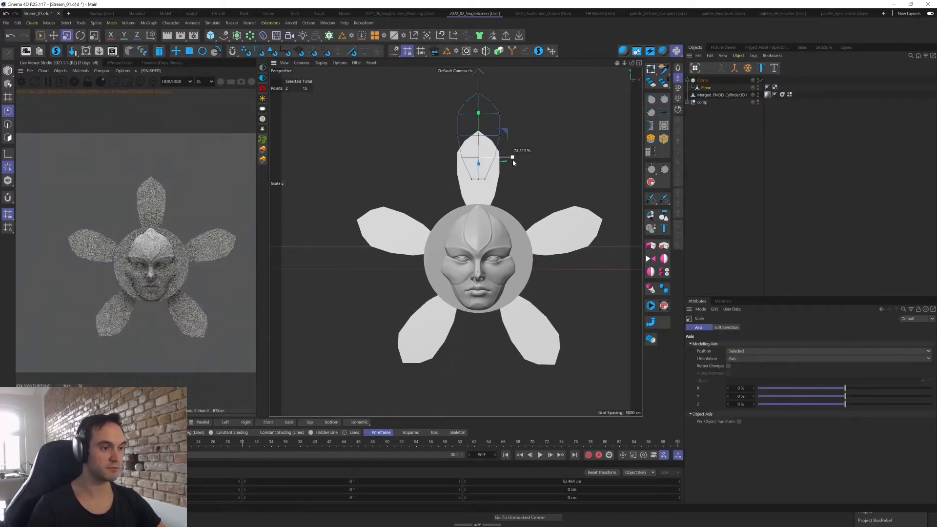
# - Set the Cloner's count to 7 petals around the mask
pyautogui.click(703, 81)
pyautogui.moveTo(754, 393); pyautogui.dragTo(761, 394)
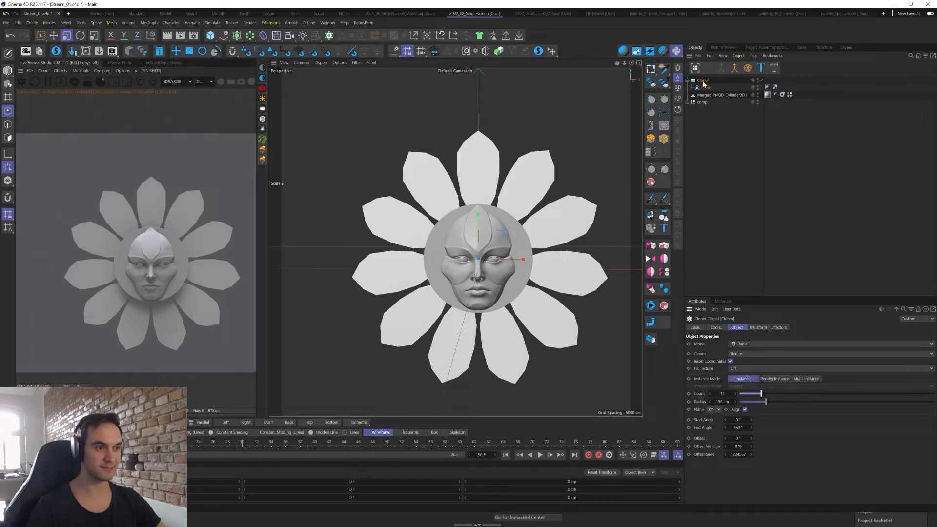
pyautogui.moveTo(763, 398); pyautogui.dragTo(753, 393)
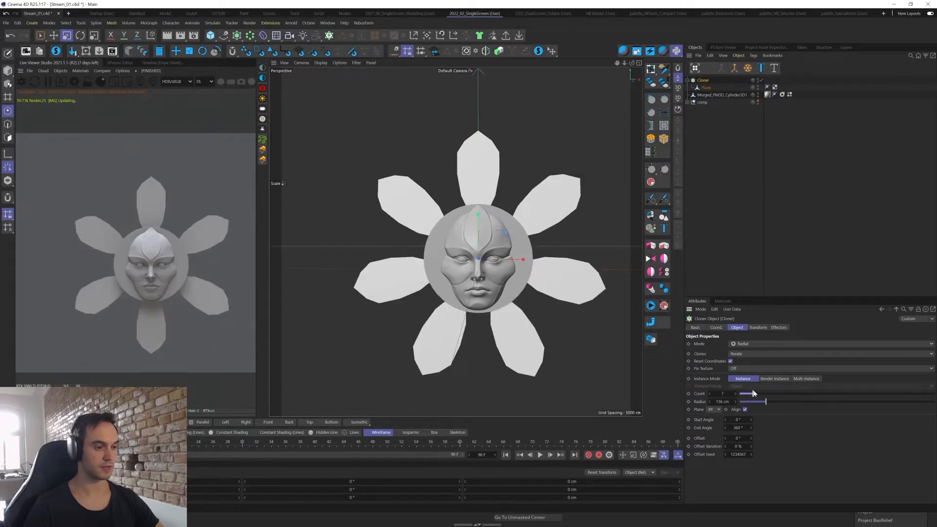
pyautogui.keyDown('alt'); pyautogui.moveTo(556, 320); pyautogui.dragTo(537, 314); pyautogui.keyUp('alt')
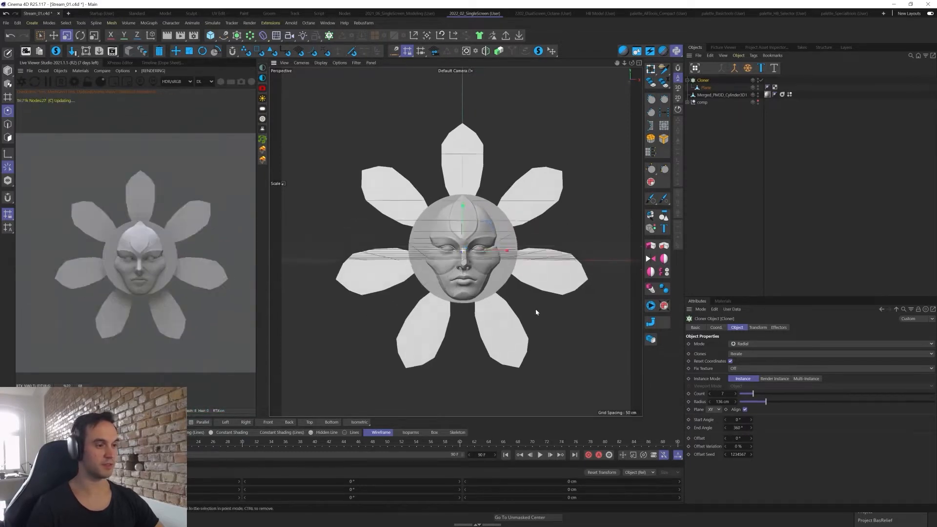
# - Widen the whole petal plane to about 69 cm
pyautogui.click(706, 88)
pyautogui.press('Return')
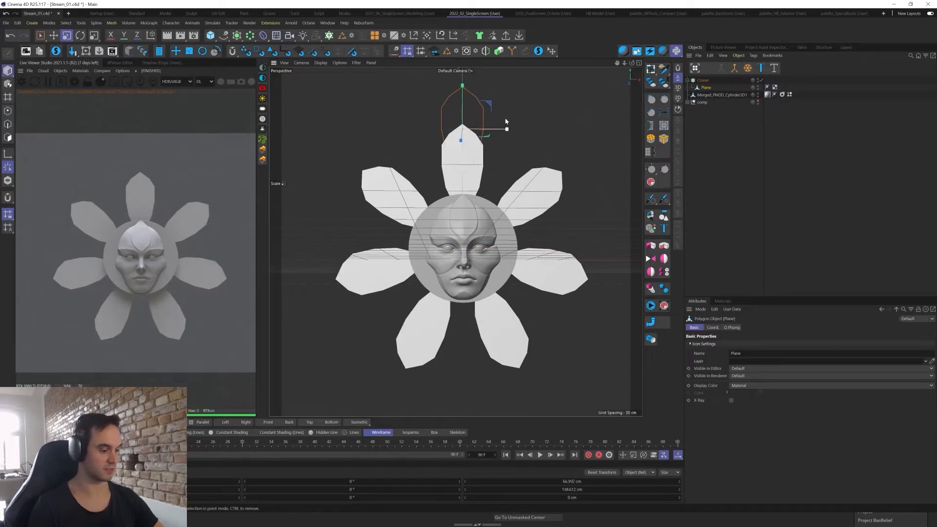
pyautogui.moveTo(507, 130); pyautogui.dragTo(530, 132)
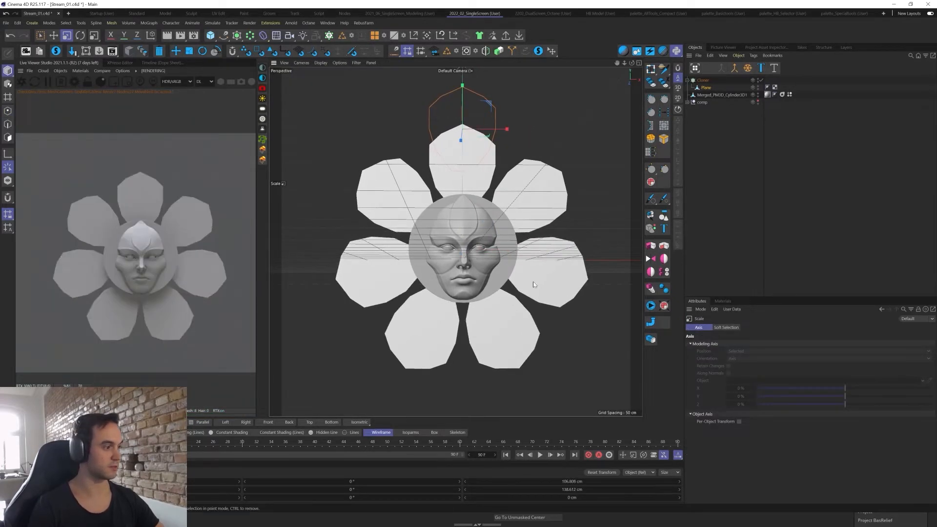
pyautogui.keyDown('alt'); pyautogui.moveTo(532, 284); pyautogui.dragTo(527, 293); pyautogui.keyUp('alt')
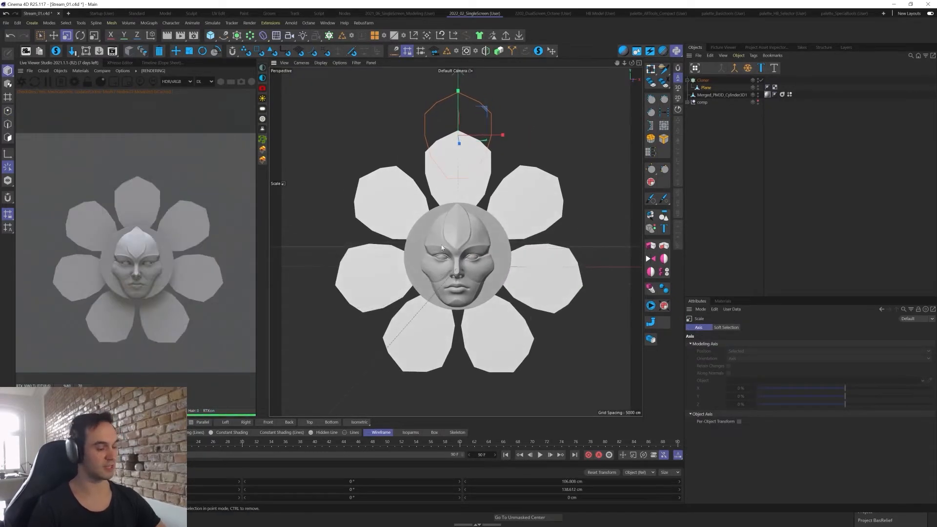
pyautogui.moveTo(441, 247); pyautogui.dragTo(462, 200)
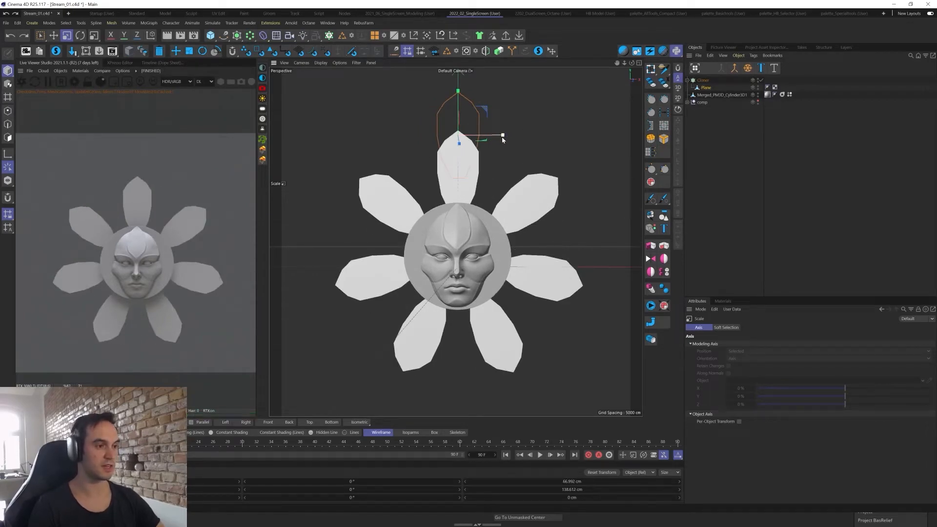
pyautogui.moveTo(505, 136); pyautogui.dragTo(503, 143)
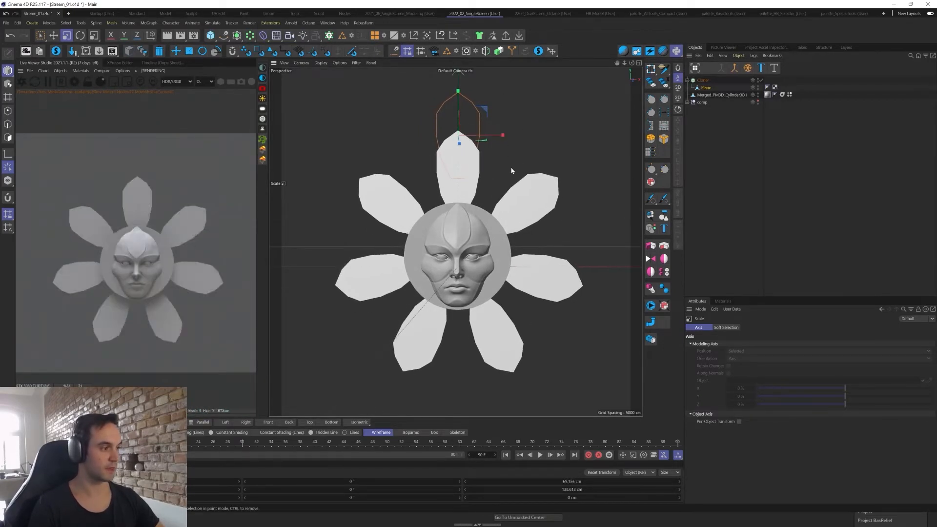
# - Round out the petal by widening its second-lowest point row to about 82 cm and its middle row to about 93 cm
pyautogui.press('Return')
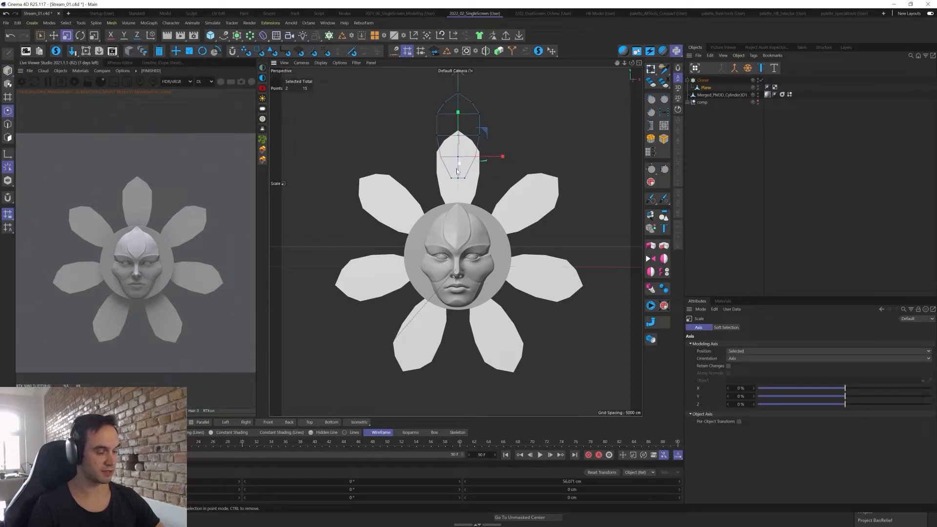
pyautogui.moveTo(504, 157); pyautogui.dragTo(519, 157)
pyautogui.press('space')
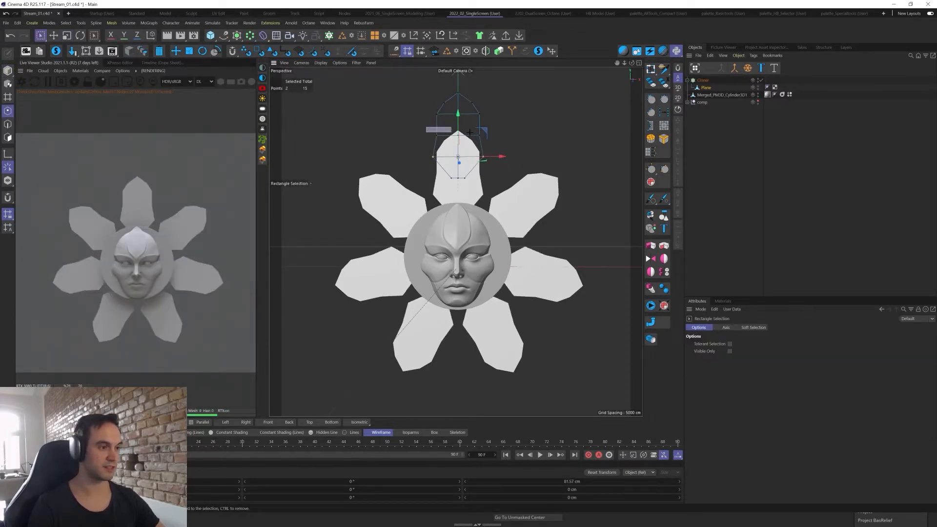
pyautogui.moveTo(425, 126); pyautogui.dragTo(523, 136)
pyautogui.press('space')
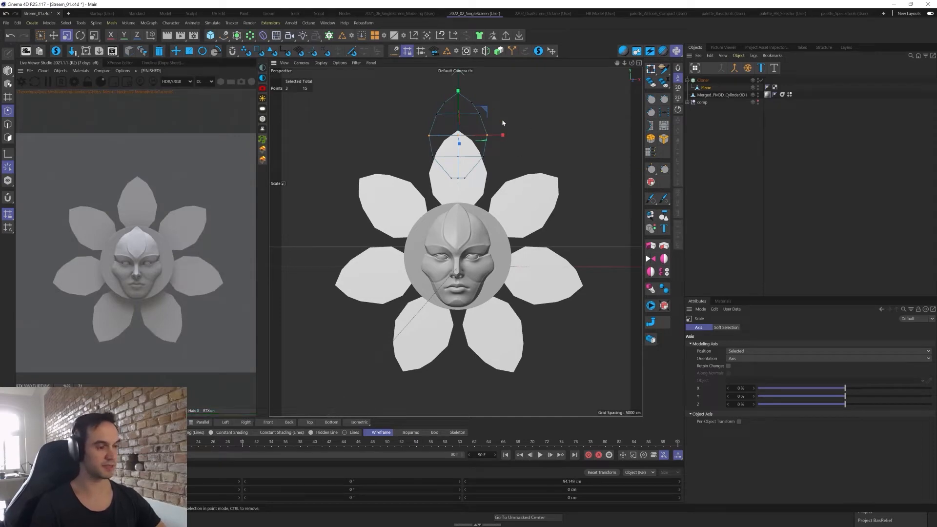
pyautogui.moveTo(503, 136); pyautogui.dragTo(502, 137)
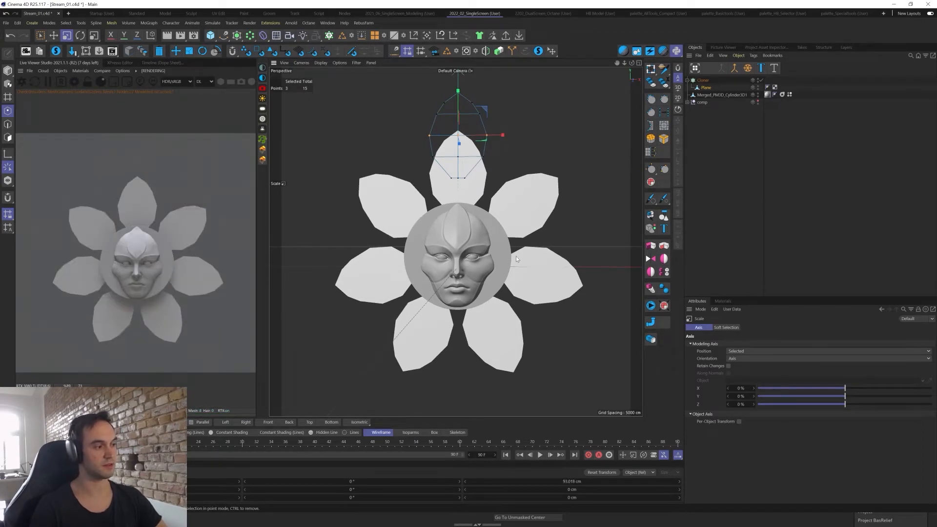
pyautogui.press('Return')
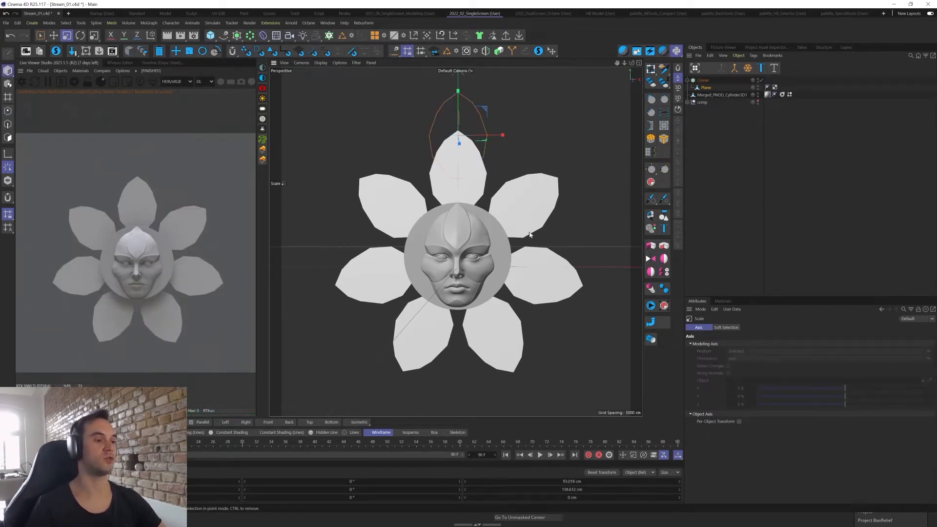
# - Duplicate the Cloner together with its petal plane
pyautogui.keyDown('alt'); pyautogui.moveTo(530, 234); pyautogui.dragTo(414, 242); pyautogui.keyUp('alt')
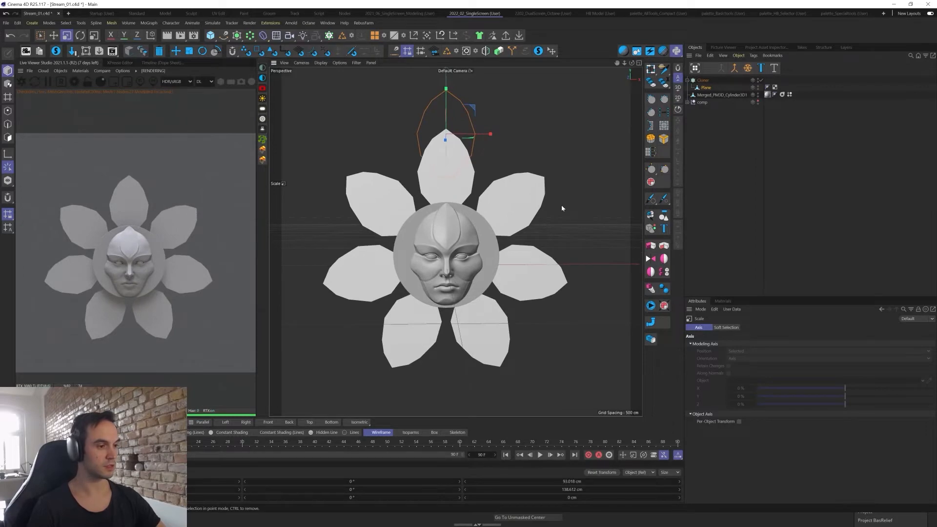
pyautogui.keyDown('alt'); pyautogui.moveTo(562, 208); pyautogui.dragTo(562, 206); pyautogui.keyUp('alt')
pyautogui.click(705, 81)
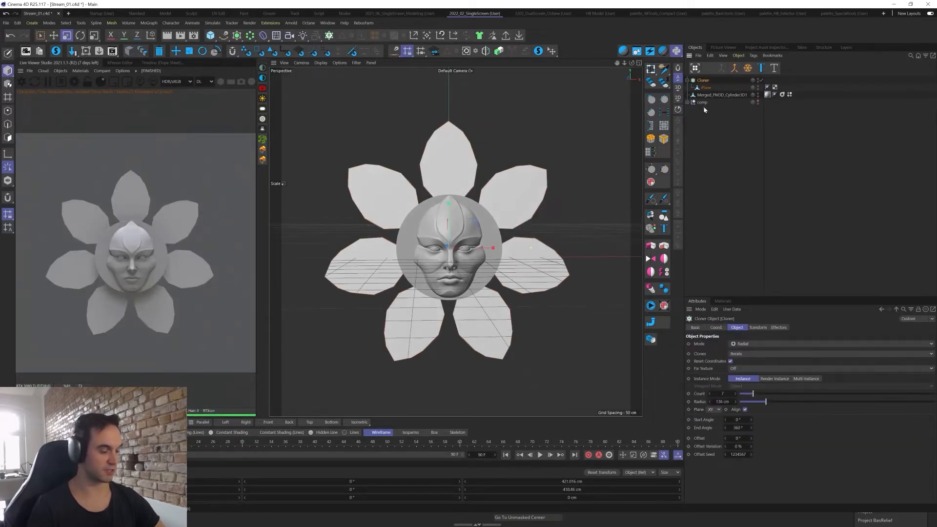
pyautogui.hotkey('ctrl', 'c')
pyautogui.hotkey('ctrl', 'v')
# - Try to rotate the duplicated Cloner around its depth axis so its petals fall between the original ones, and undo the rotation
pyautogui.keyDown('alt'); pyautogui.moveTo(615, 238); pyautogui.dragTo(560, 236); pyautogui.keyUp('alt')
pyautogui.press('e')
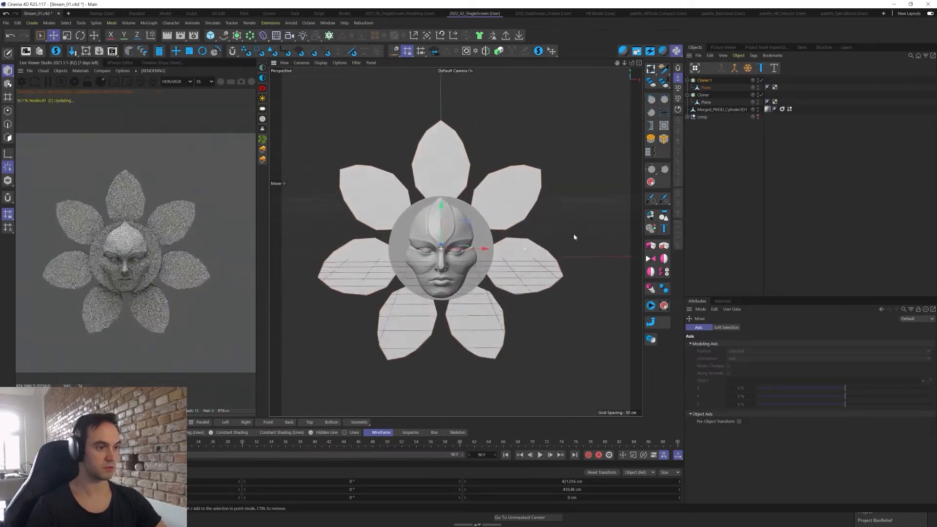
pyautogui.press('r')
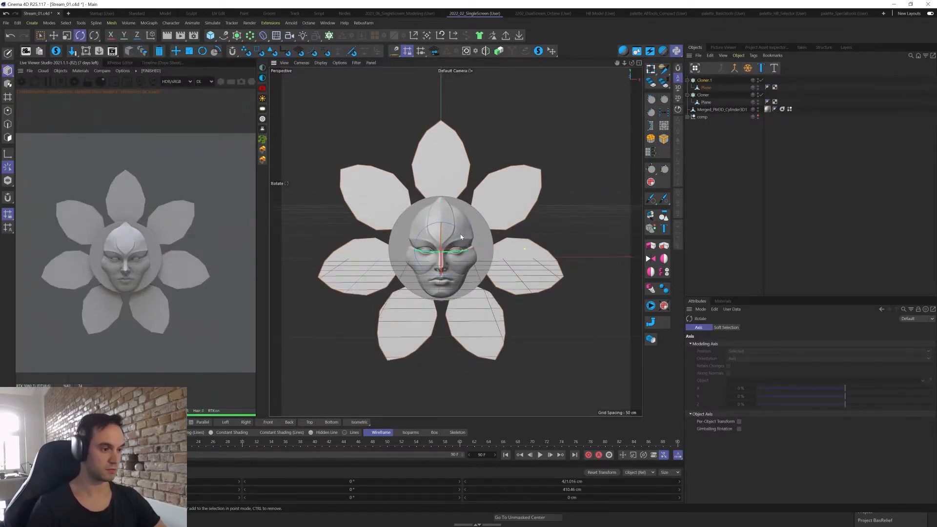
pyautogui.moveTo(461, 237); pyautogui.dragTo(446, 252)
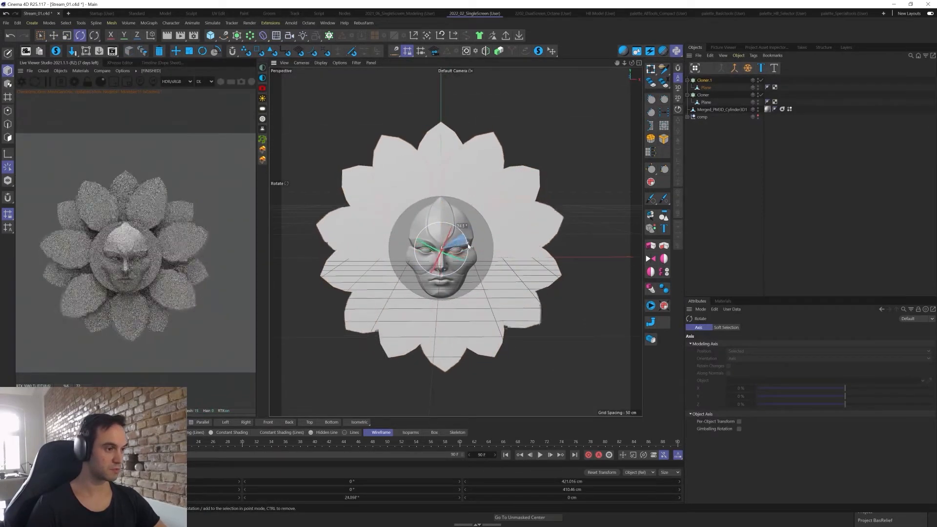
pyautogui.click(706, 88)
pyautogui.hotkey('ctrl', 'z')
pyautogui.hotkey('ctrl', 'z')
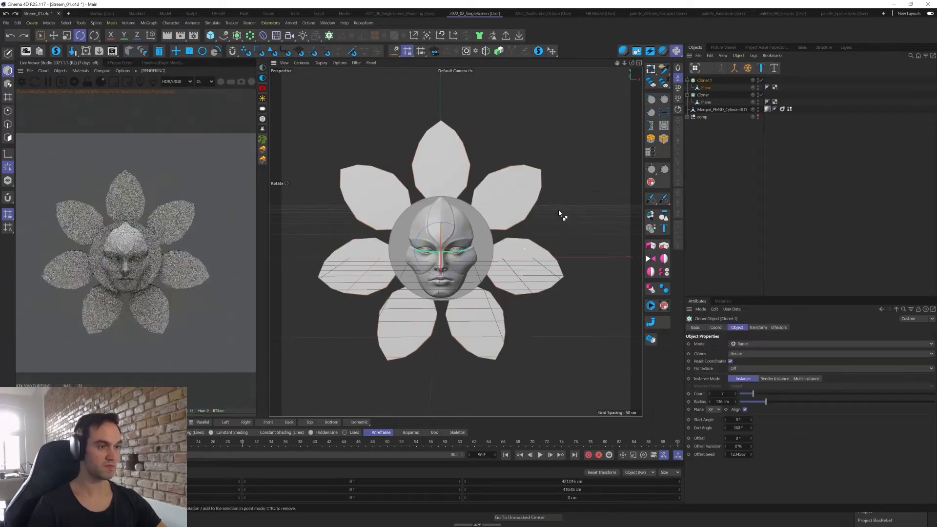
# - Undo the last changes, place the duplicated Cloner in a Null, and rotate the Null around its depth axis so its petals fall between the others
pyautogui.hotkey('ctrl', 'z')
pyautogui.hotkey('ctrl', 'z')
pyautogui.hotkey('ctrl', 'z')
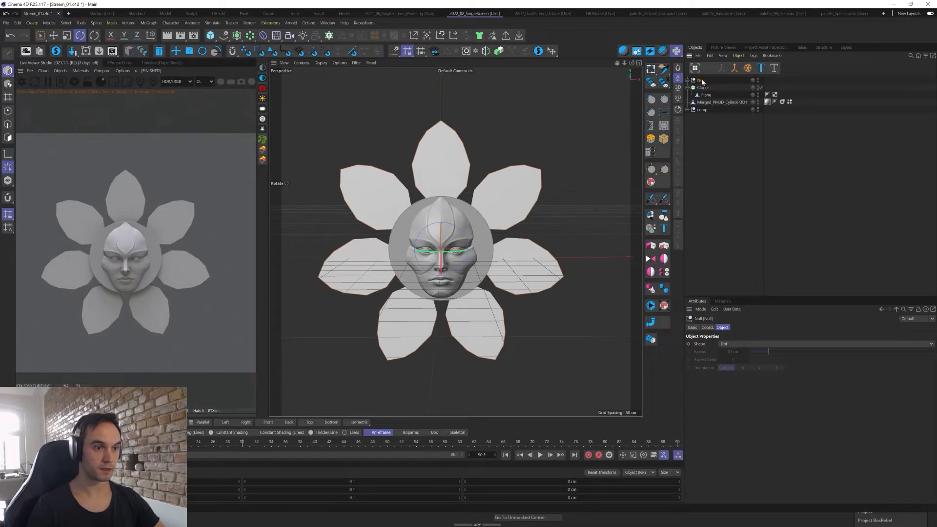
pyautogui.moveTo(464, 236); pyautogui.dragTo(466, 249)
# - Scale the ungrouped Cloner's petal plane down to about 49 by 74 cm and reduce that Cloner's radius to 100 cm
pyautogui.click(702, 87)
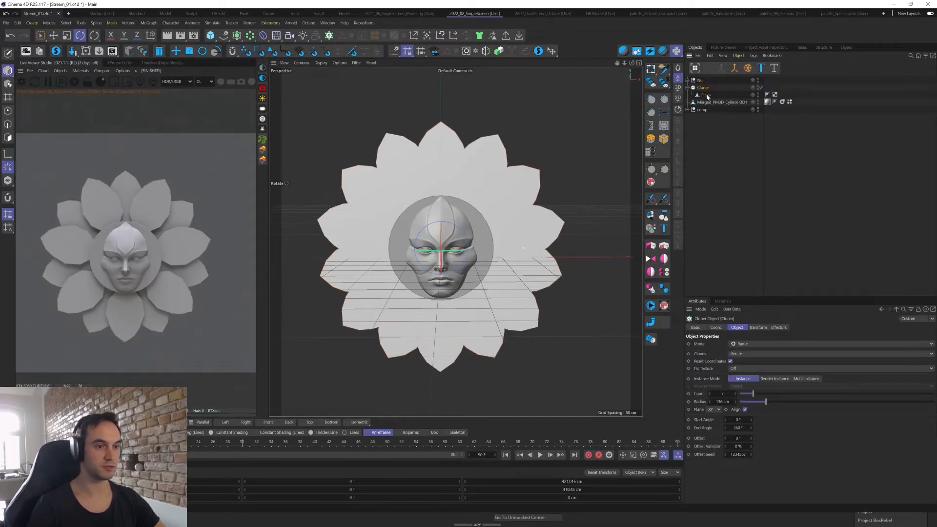
pyautogui.click(705, 95)
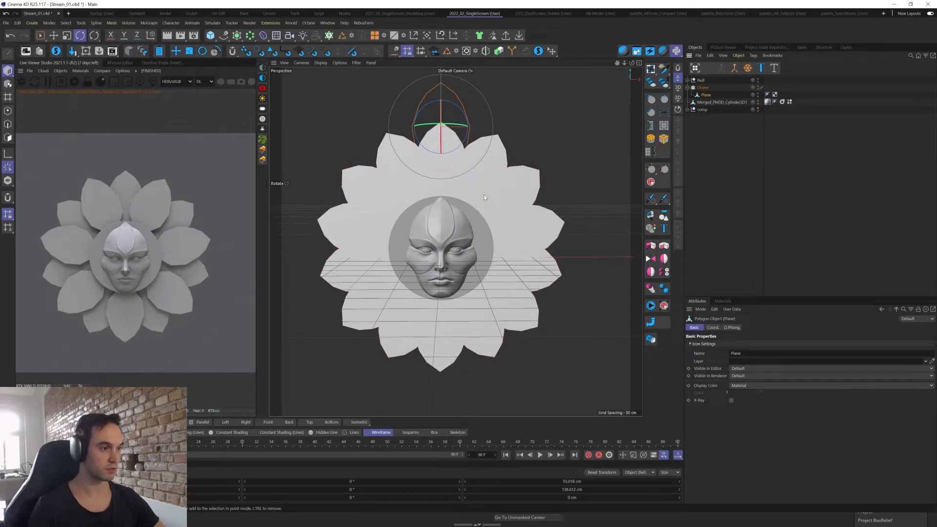
pyautogui.press('t')
pyautogui.moveTo(521, 165); pyautogui.dragTo(507, 188)
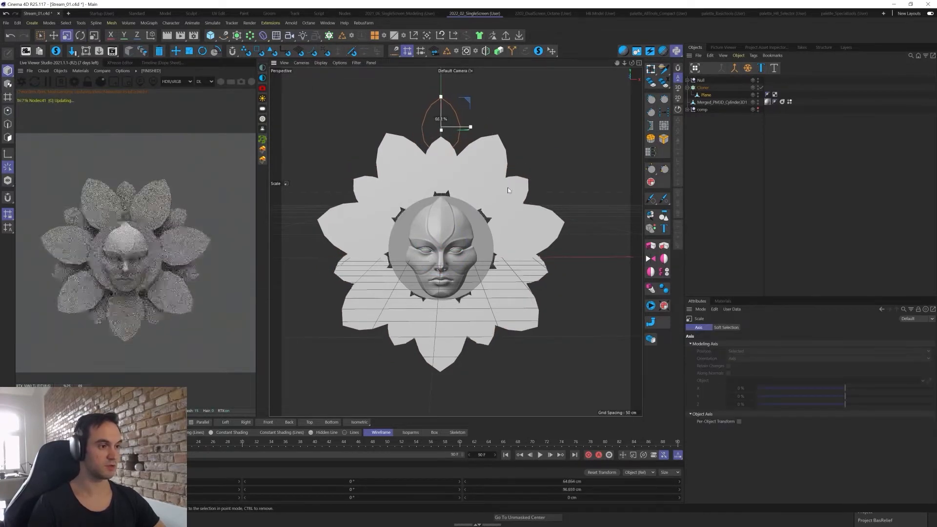
pyautogui.click(693, 88)
pyautogui.moveTo(766, 401); pyautogui.dragTo(759, 401)
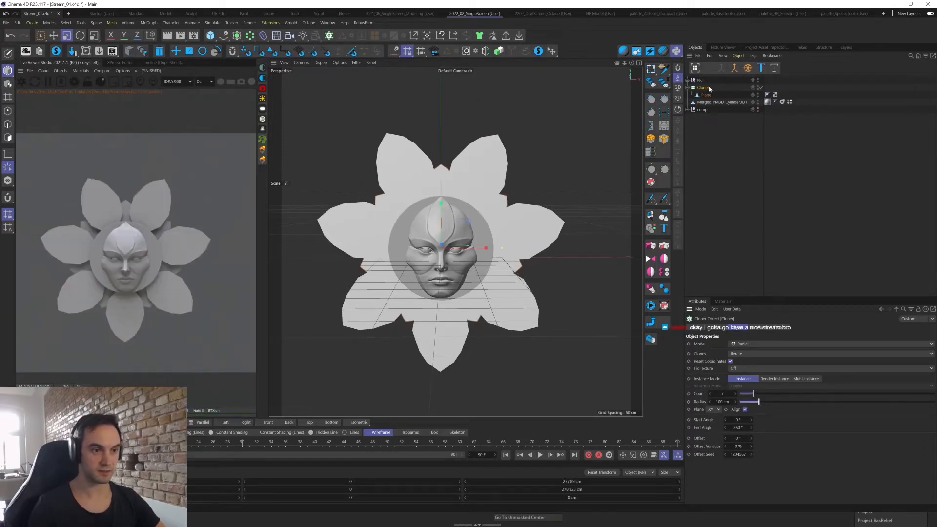
# - Move the small-petal Cloner forward in depth so it sits in front of the large petals, behind the mask
pyautogui.keyDown('alt'); pyautogui.moveTo(586, 223); pyautogui.dragTo(522, 224); pyautogui.keyUp('alt')
pyautogui.press('e')
pyautogui.moveTo(486, 251); pyautogui.dragTo(546, 288)
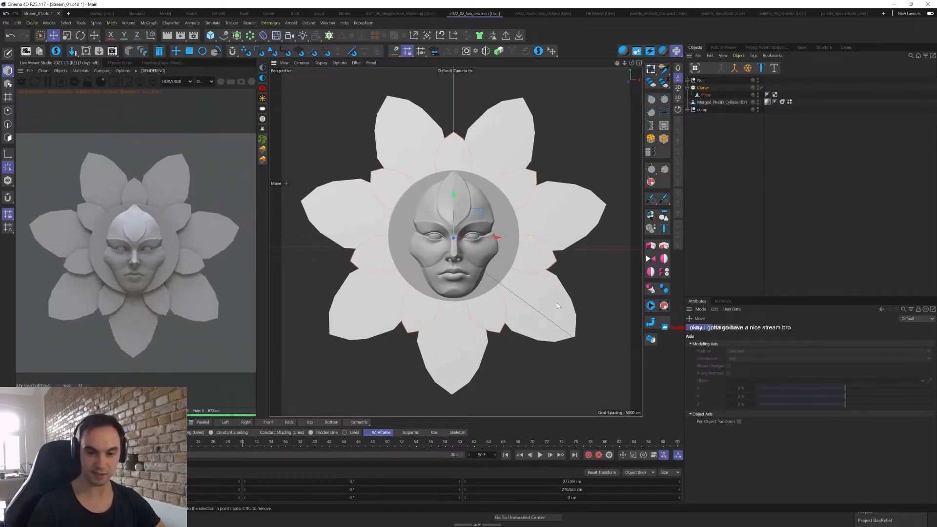
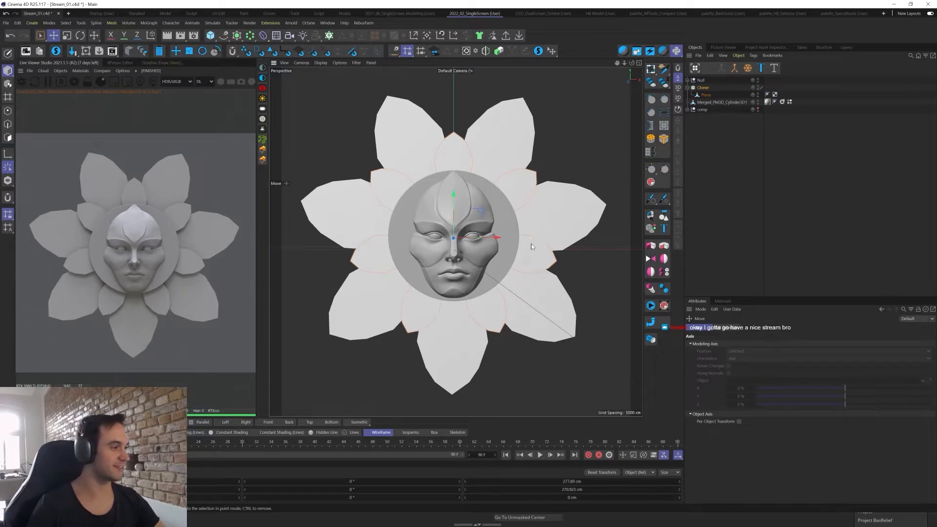
# - Examine how the two petal layers sit behind the mask from several angles and expand the Null's hierarchy
pyautogui.click(707, 95)
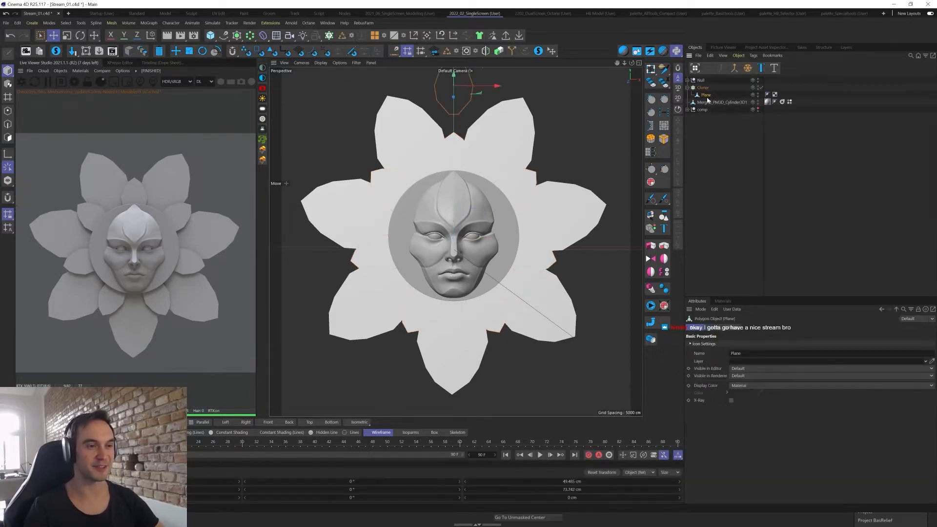
pyautogui.moveTo(470, 208)
pyautogui.keyDown('alt'); pyautogui.mouseDown()
pyautogui.moveTo(474, 221)
pyautogui.moveTo(416, 222)
pyautogui.moveTo(484, 220)
pyautogui.mouseUp(); pyautogui.keyUp('alt')
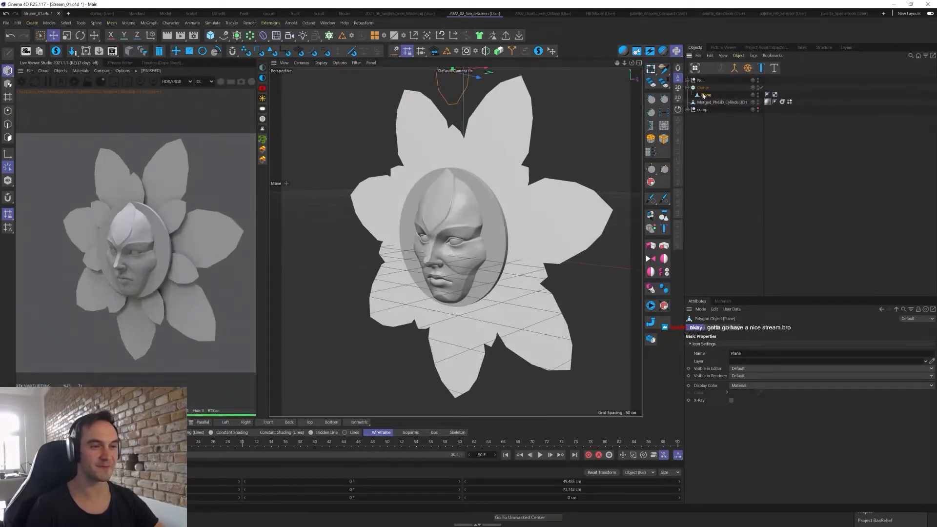
pyautogui.keyDown('ctrl'); pyautogui.moveTo(703, 88); pyautogui.dragTo(687, 83); pyautogui.keyUp('ctrl')
pyautogui.keyDown('alt'); pyautogui.moveTo(577, 176); pyautogui.dragTo(515, 321); pyautogui.keyUp('alt')
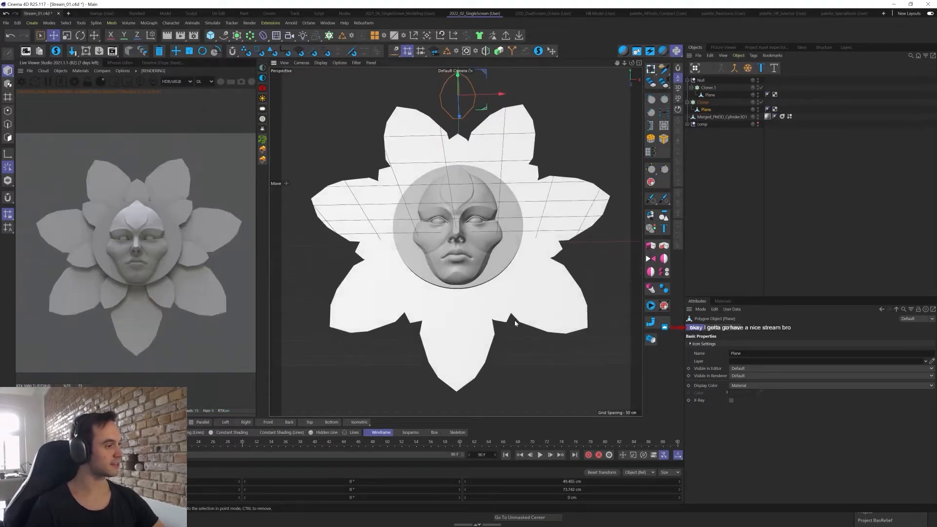
pyautogui.scroll(-5, 503, 312)
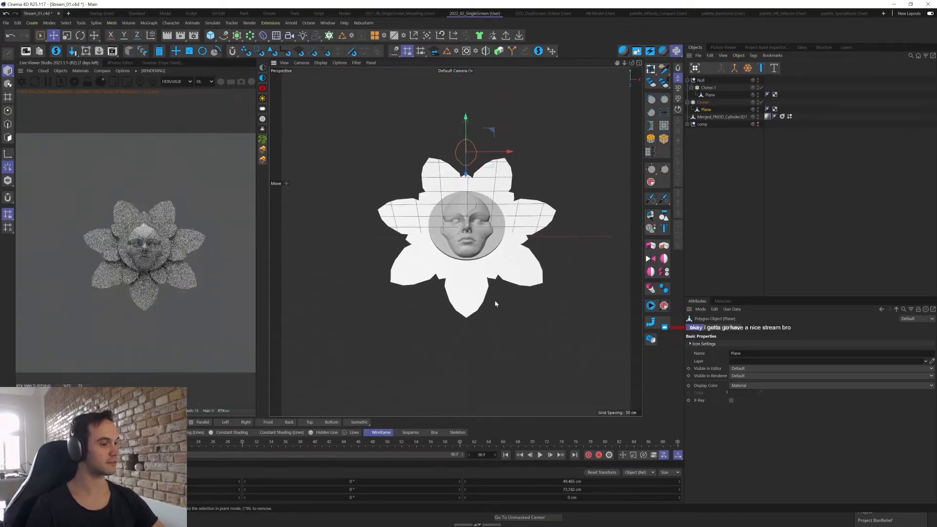
pyautogui.keyDown('alt'); pyautogui.moveTo(487, 362); pyautogui.dragTo(508, 311); pyautogui.keyUp('alt')
pyautogui.scroll(5, 532, 250)
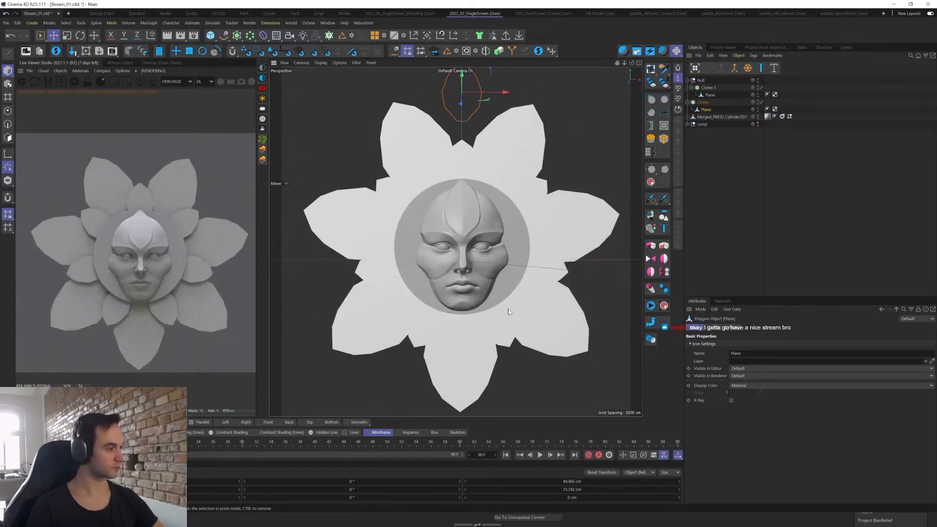
# - Try to rotate the mask, undo the rotation, and shift only the mask's axis back toward its flat rear side
pyautogui.click(710, 117)
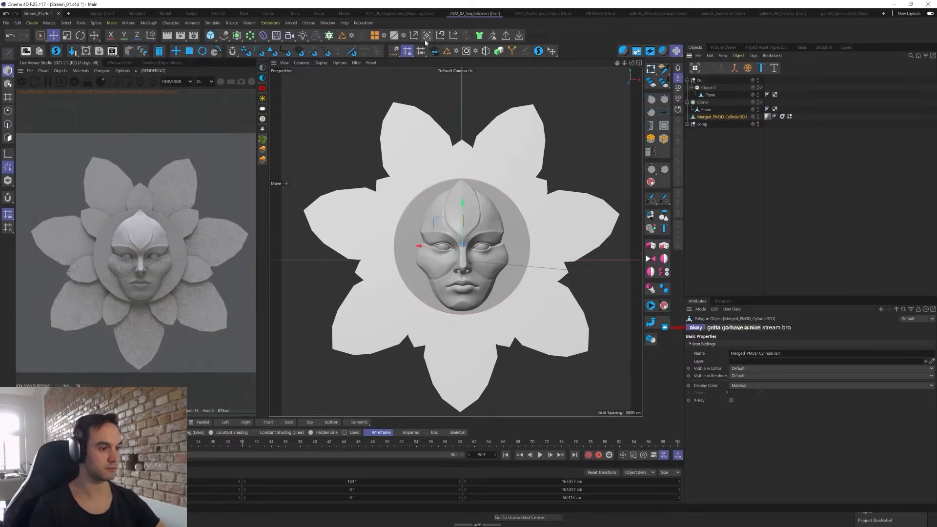
pyautogui.press('r')
pyautogui.moveTo(458, 244); pyautogui.dragTo(517, 251)
pyautogui.hotkey('ctrl', 'z')
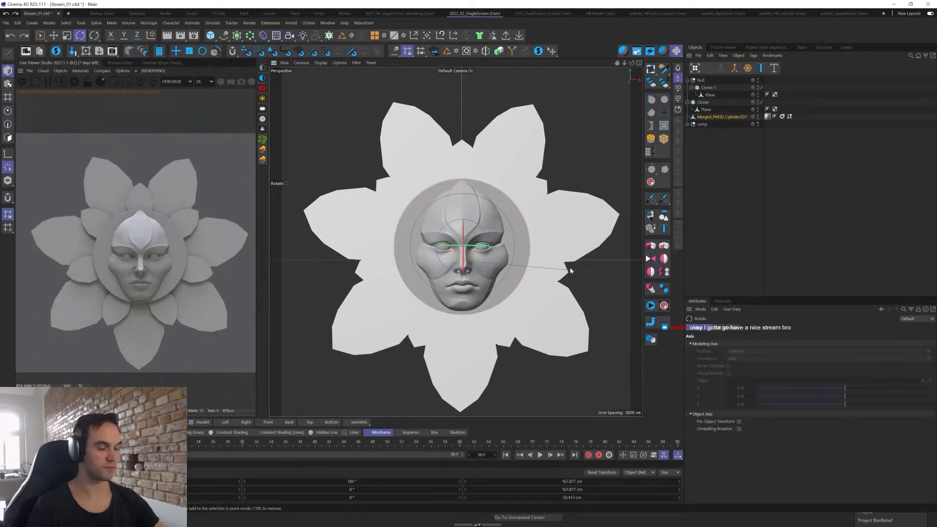
pyautogui.keyDown('alt'); pyautogui.moveTo(570, 271); pyautogui.dragTo(468, 278); pyautogui.keyUp('alt')
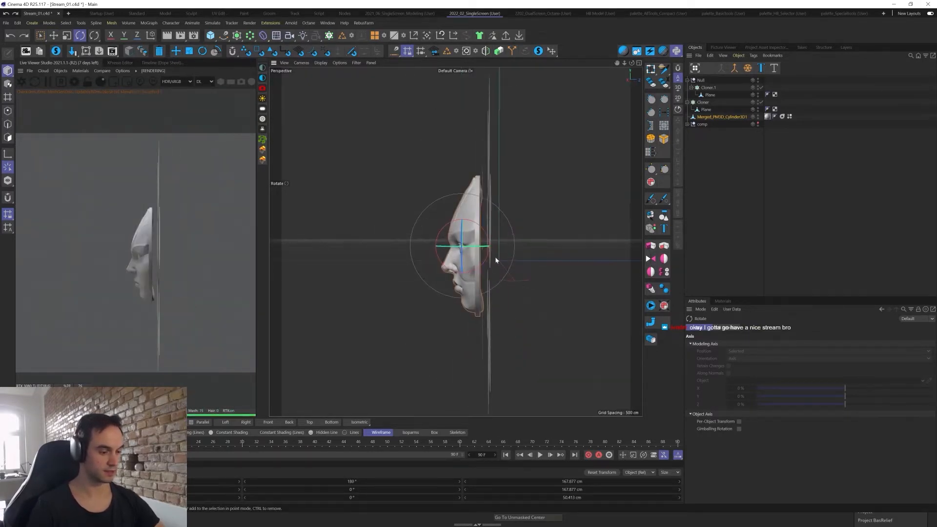
pyautogui.press('e')
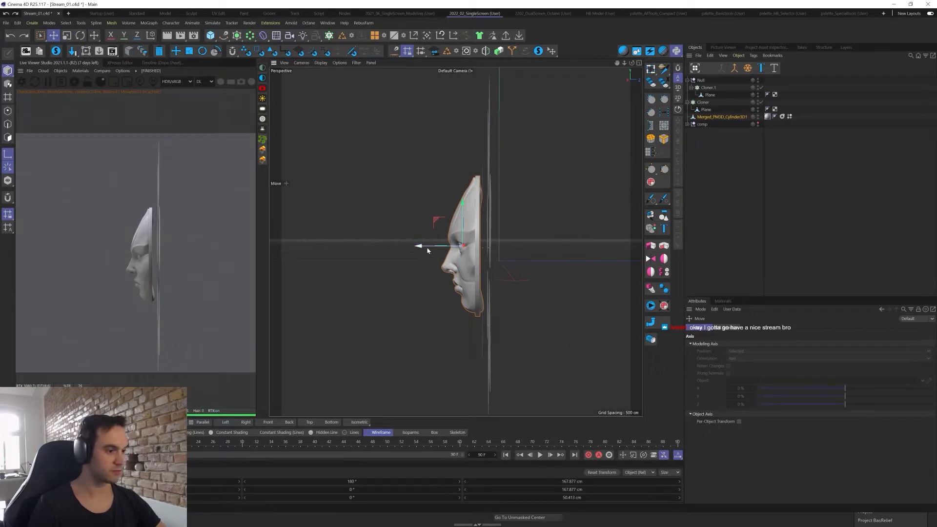
pyautogui.moveTo(427, 250); pyautogui.dragTo(433, 247)
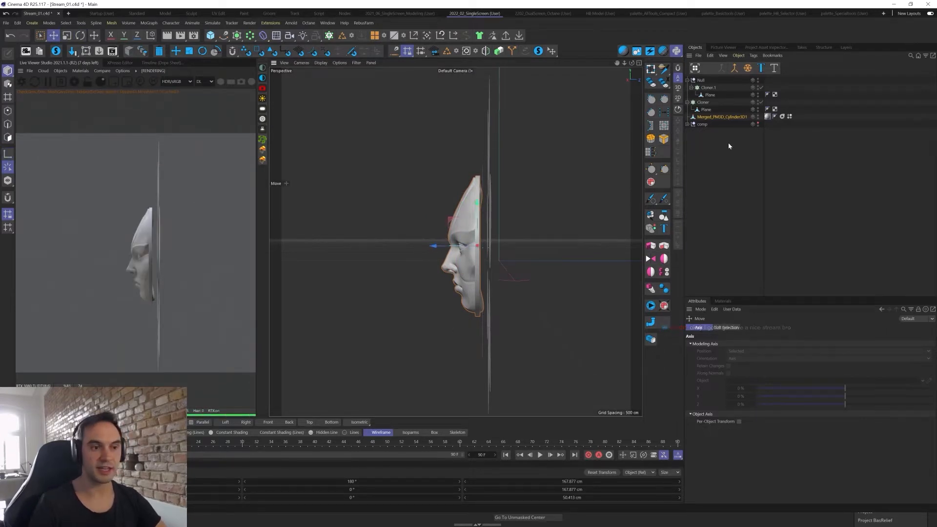
# - Duplicate the mask, turn the copy around its vertical axis to face backwards, and nest it under the original mask
pyautogui.click(728, 146)
pyautogui.keyDown('ctrl'); pyautogui.moveTo(715, 117); pyautogui.dragTo(716, 121); pyautogui.keyUp('ctrl')
pyautogui.click(721, 142)
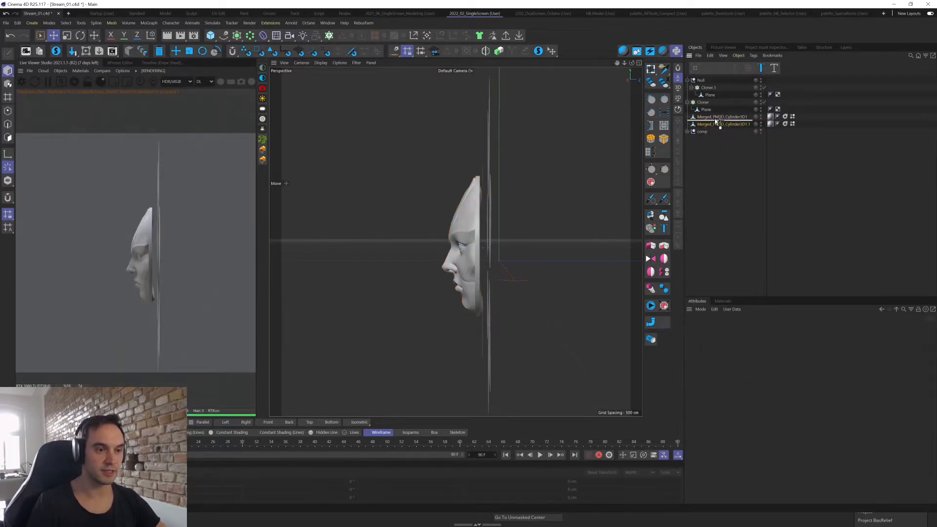
pyautogui.click(720, 124)
pyautogui.press('r')
pyautogui.moveTo(489, 229); pyautogui.dragTo(635, 235)
pyautogui.click(719, 132)
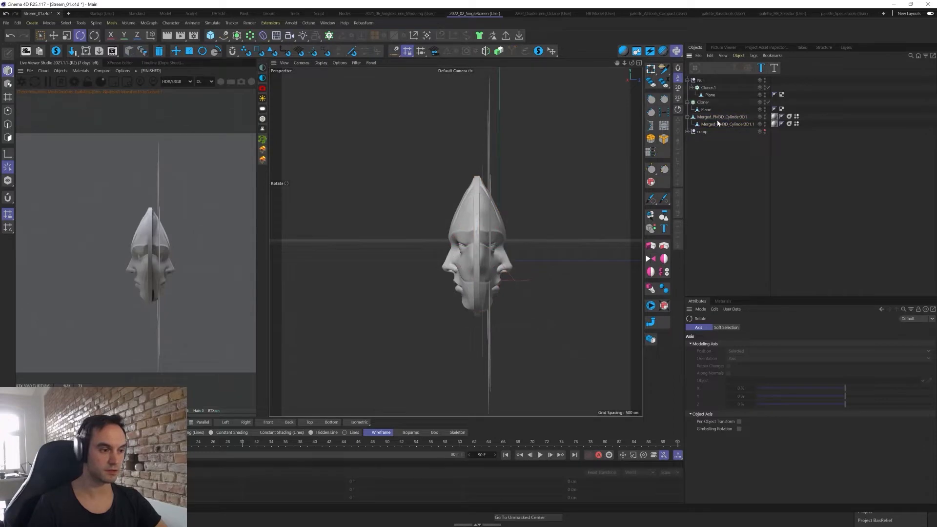
# - Try to spin the double-sided mask around its vertical axis in front of the petals, and undo the rotation
pyautogui.click(721, 117)
pyautogui.keyDown('alt'); pyautogui.moveTo(480, 226); pyautogui.dragTo(543, 228); pyautogui.keyUp('alt')
pyautogui.moveTo(490, 246); pyautogui.dragTo(650, 241)
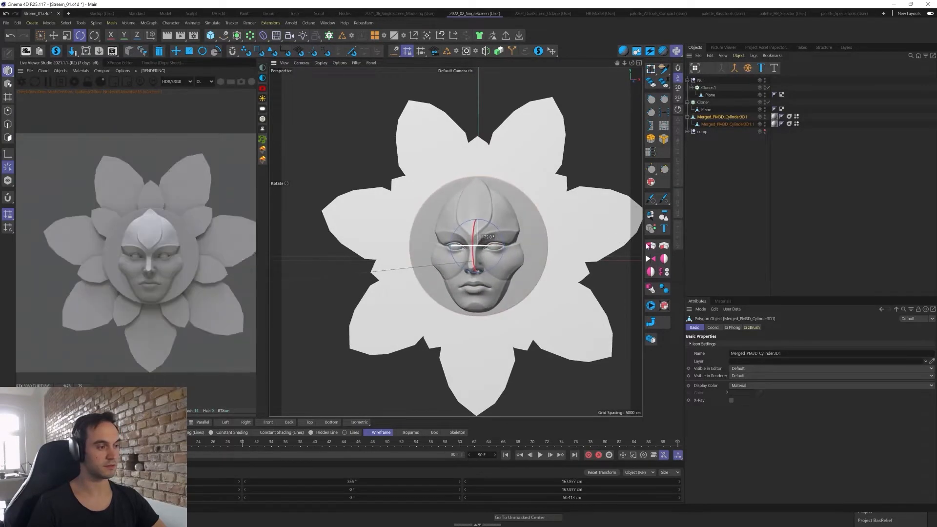
pyautogui.scroll(-3, 523, 270)
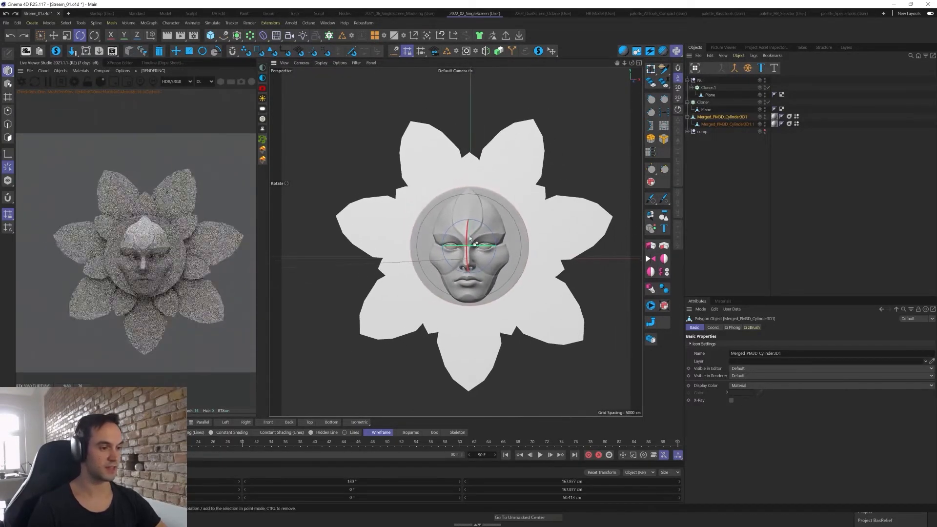
pyautogui.moveTo(494, 249); pyautogui.dragTo(649, 237)
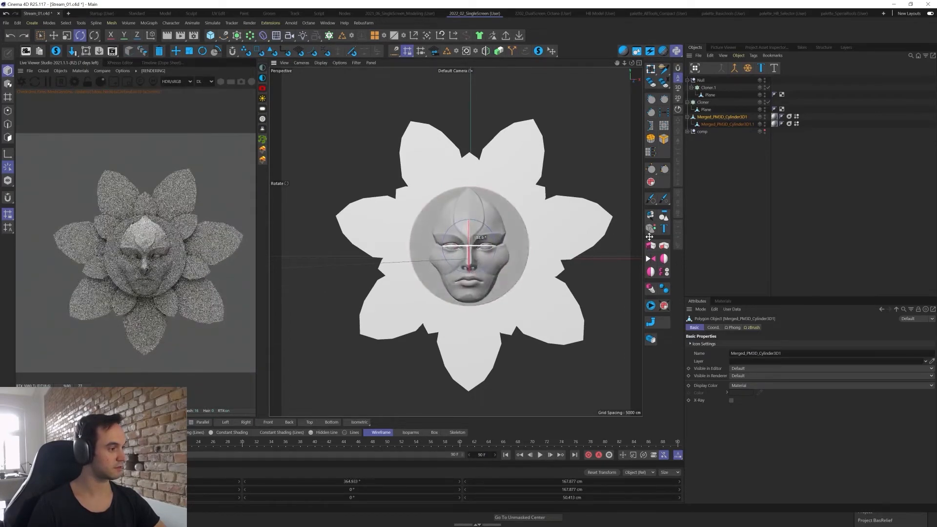
pyautogui.hotkey('ctrl', 'z')
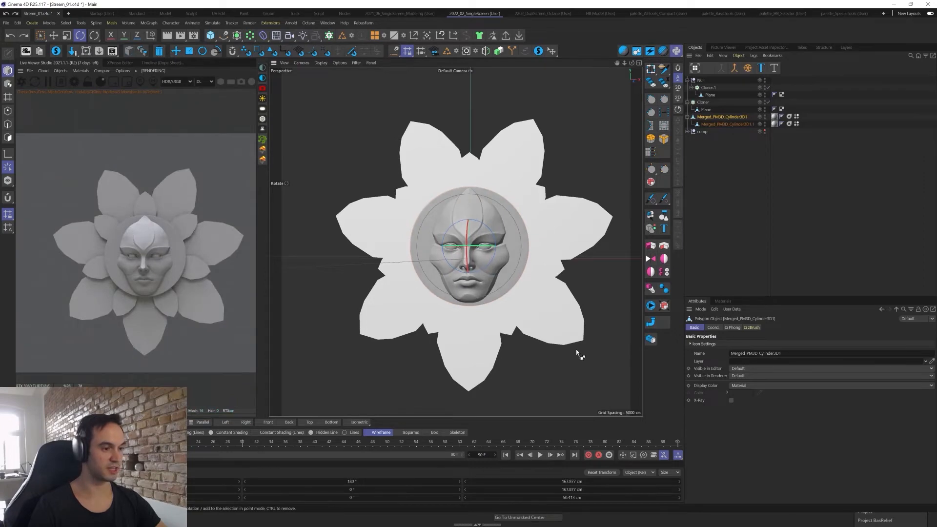
# - Delete the backward-facing mask copy nested under the original mask
pyautogui.keyDown('alt'); pyautogui.moveTo(522, 278); pyautogui.dragTo(347, 295); pyautogui.keyUp('alt')
pyautogui.keyDown('alt'); pyautogui.moveTo(517, 338); pyautogui.dragTo(485, 370); pyautogui.keyUp('alt')
pyautogui.keyDown('alt'); pyautogui.moveTo(491, 364); pyautogui.dragTo(465, 343, button='right'); pyautogui.keyUp('alt')
pyautogui.keyDown('alt'); pyautogui.moveTo(464, 343); pyautogui.dragTo(472, 322, button='middle'); pyautogui.keyUp('alt')
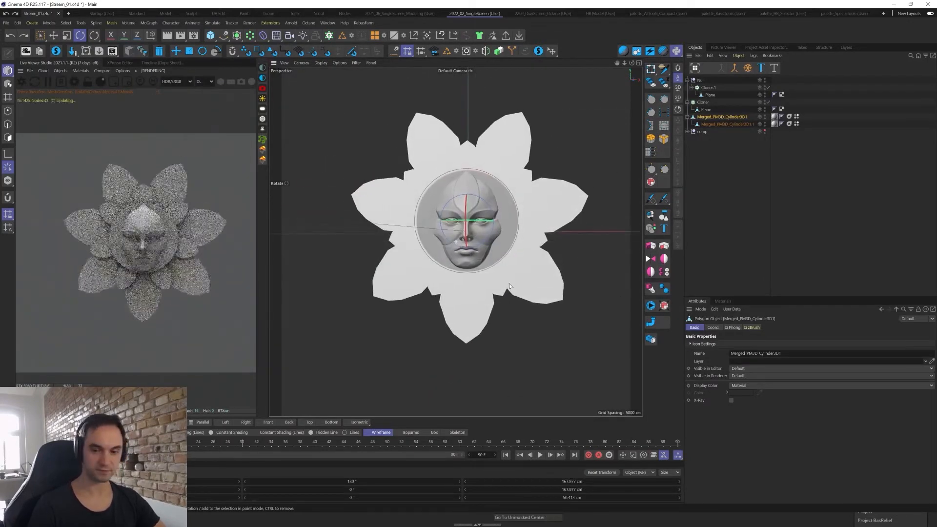
pyautogui.keyDown('alt'); pyautogui.moveTo(619, 297); pyautogui.dragTo(514, 227); pyautogui.keyUp('alt')
pyautogui.scroll(3, 492, 273)
pyautogui.click(719, 125)
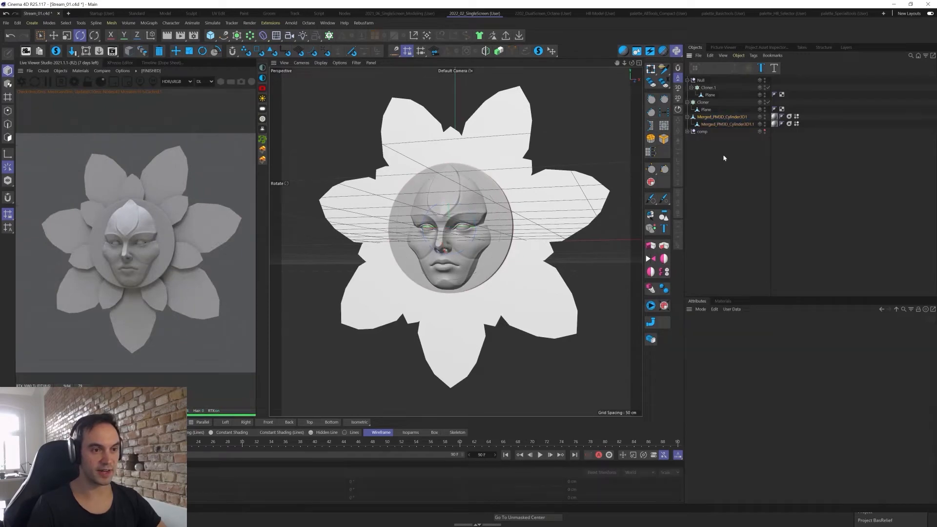
pyautogui.press('Delete')
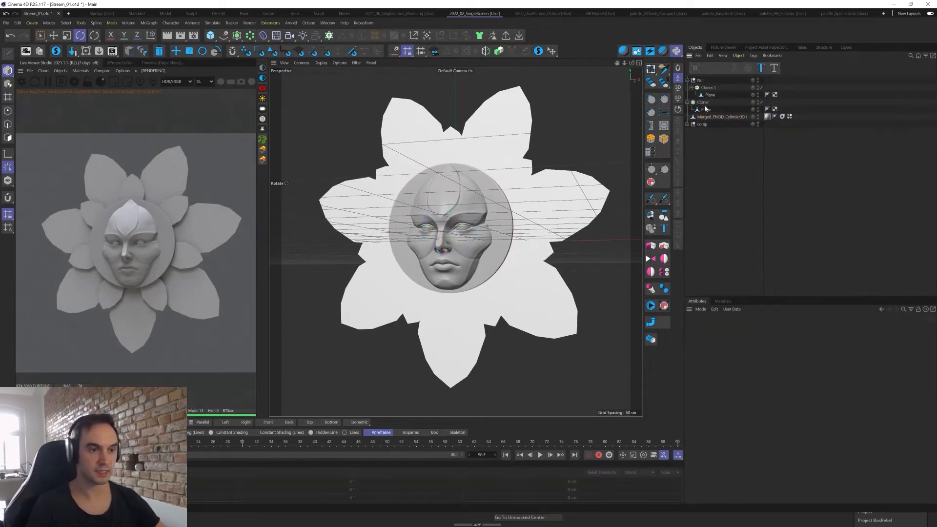
# - Extrude all polygons of the small petal plane by about 7 cm with caps created
pyautogui.click(704, 103)
pyautogui.keyDown('alt'); pyautogui.moveTo(566, 208); pyautogui.dragTo(445, 271); pyautogui.keyUp('alt')
pyautogui.click(705, 110)
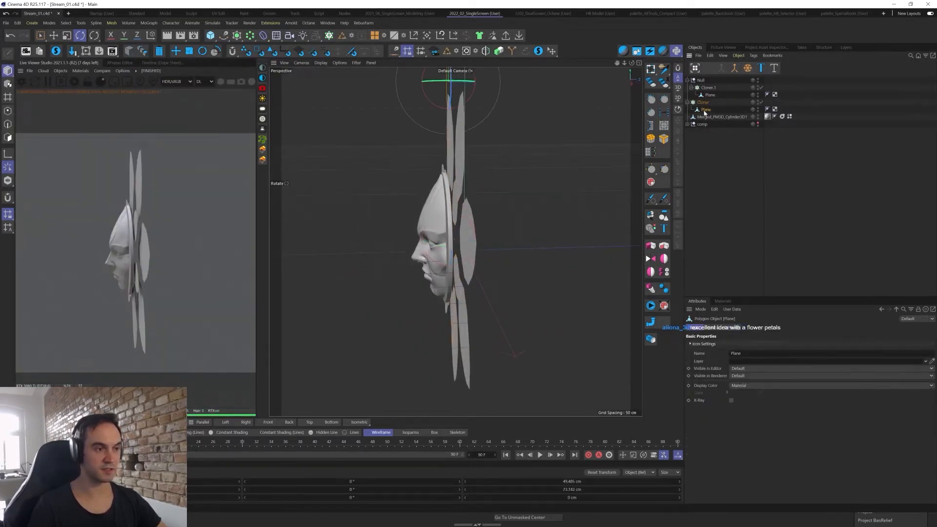
pyautogui.press('Return')
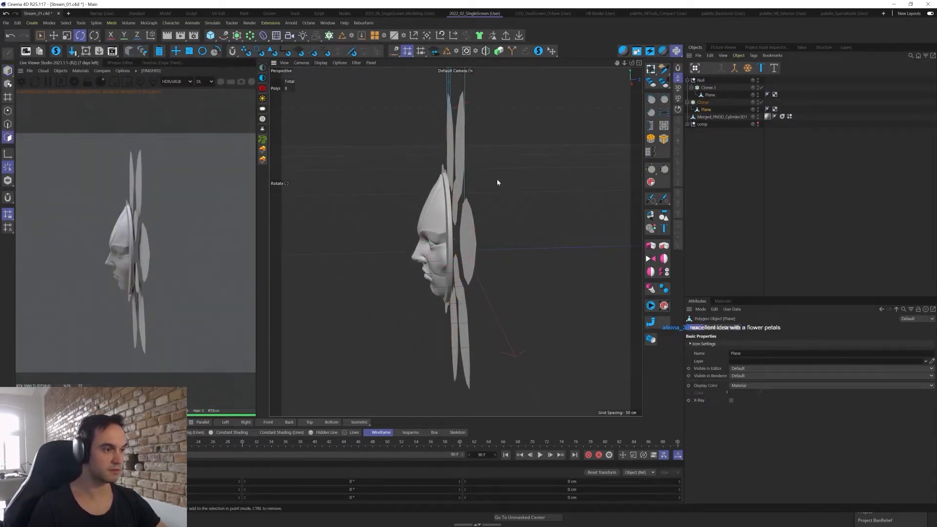
pyautogui.keyDown('alt'); pyautogui.moveTo(505, 163); pyautogui.dragTo(551, 204); pyautogui.keyUp('alt')
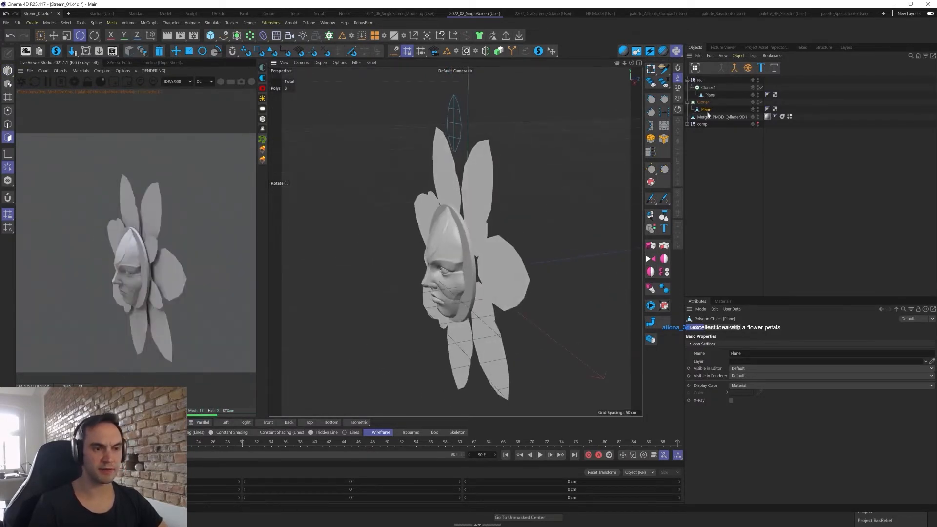
pyautogui.press('Return')
pyautogui.press('Return')
pyautogui.press('d')
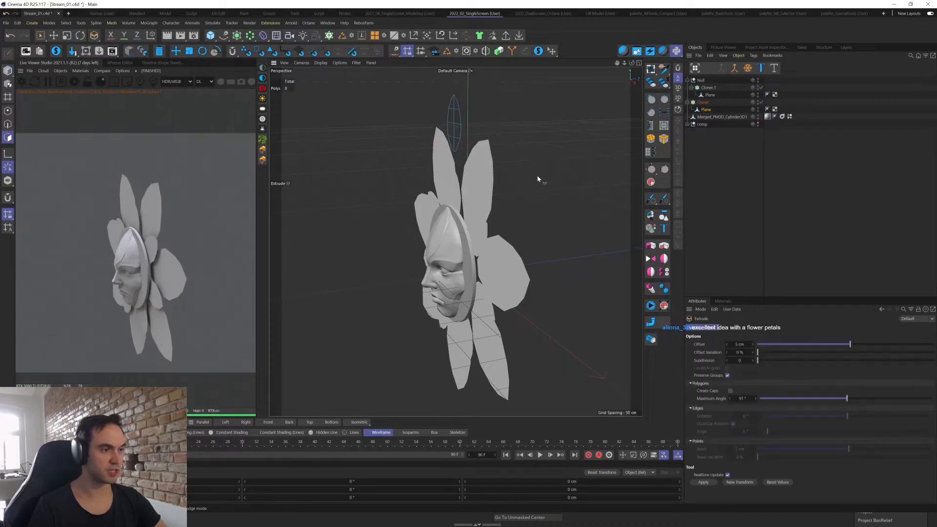
pyautogui.moveTo(540, 178); pyautogui.dragTo(574, 214)
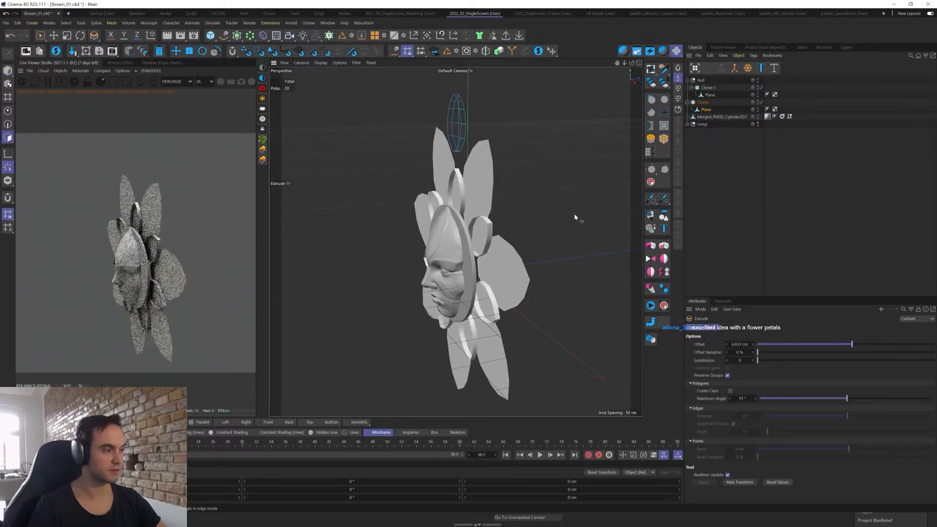
pyautogui.click(730, 391)
# - Extrude the large petal plane in the Null's Cloner with caps to give it thickness, and clear the selection
pyautogui.keyDown('alt'); pyautogui.moveTo(606, 315); pyautogui.dragTo(507, 200); pyautogui.keyUp('alt')
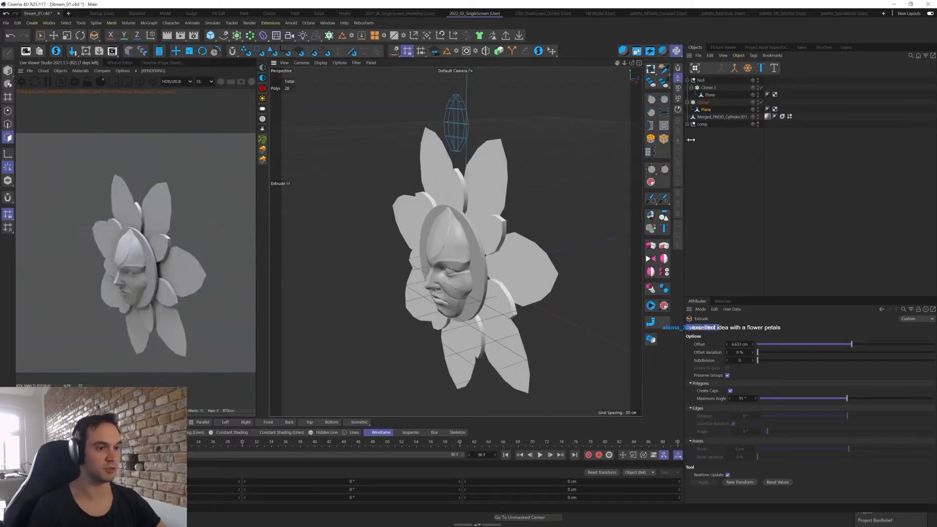
pyautogui.click(710, 95)
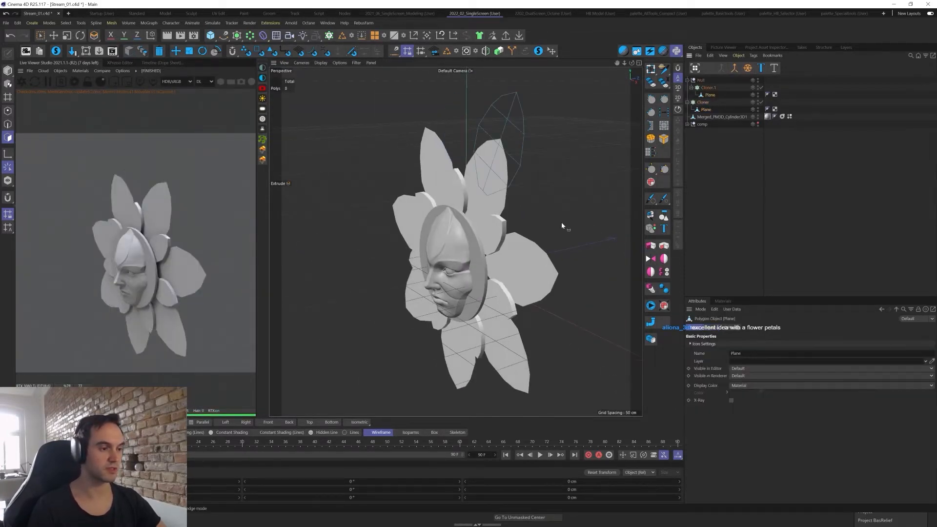
pyautogui.moveTo(561, 224)
pyautogui.keyDown('alt'); pyautogui.mouseDown()
pyautogui.moveTo(540, 217)
pyautogui.moveTo(560, 221)
pyautogui.mouseUp(); pyautogui.keyUp('alt')
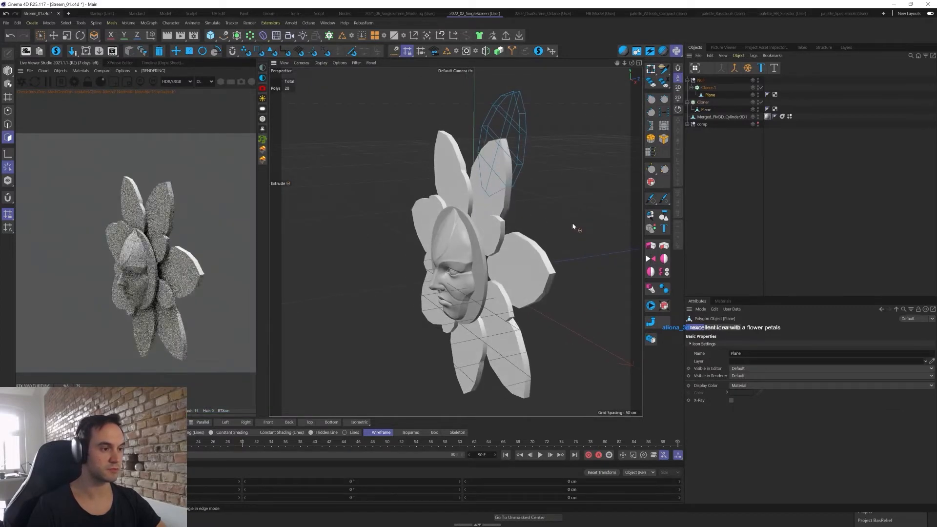
pyautogui.keyDown('alt'); pyautogui.moveTo(576, 230); pyautogui.dragTo(646, 188); pyautogui.keyUp('alt')
pyautogui.press('e')
pyautogui.keyDown('alt'); pyautogui.moveTo(562, 208); pyautogui.dragTo(587, 246); pyautogui.keyUp('alt')
pyautogui.click(534, 188)
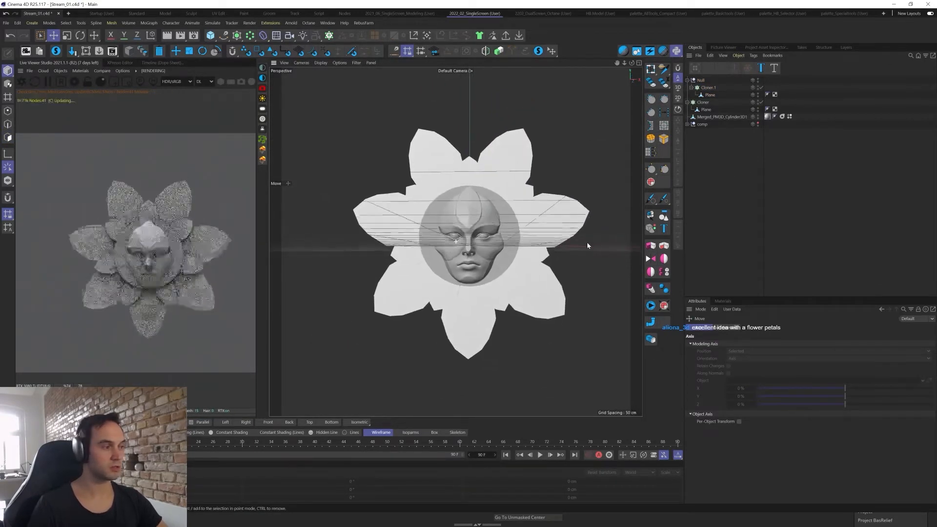
pyautogui.click(704, 110)
pyautogui.click(706, 111)
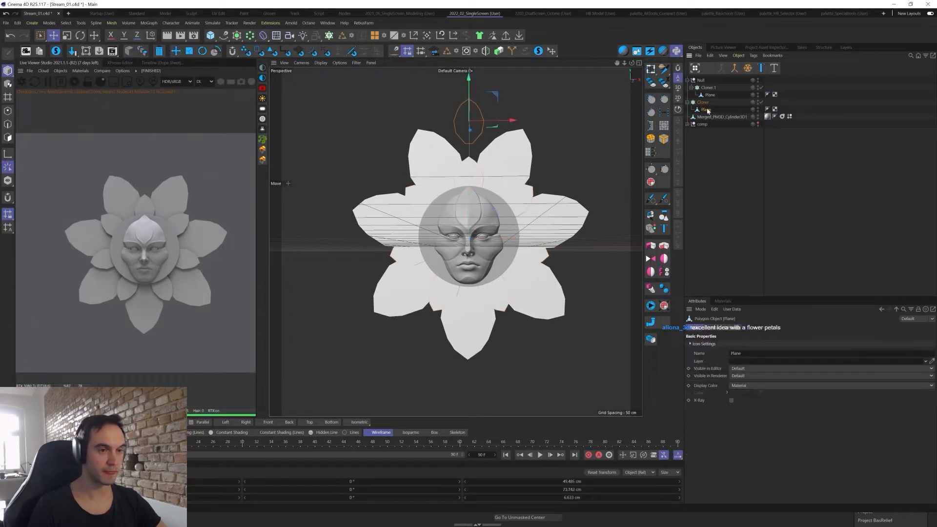
pyautogui.keyDown('ctrl'); pyautogui.moveTo(705, 110); pyautogui.dragTo(683, 83); pyautogui.keyUp('ctrl')
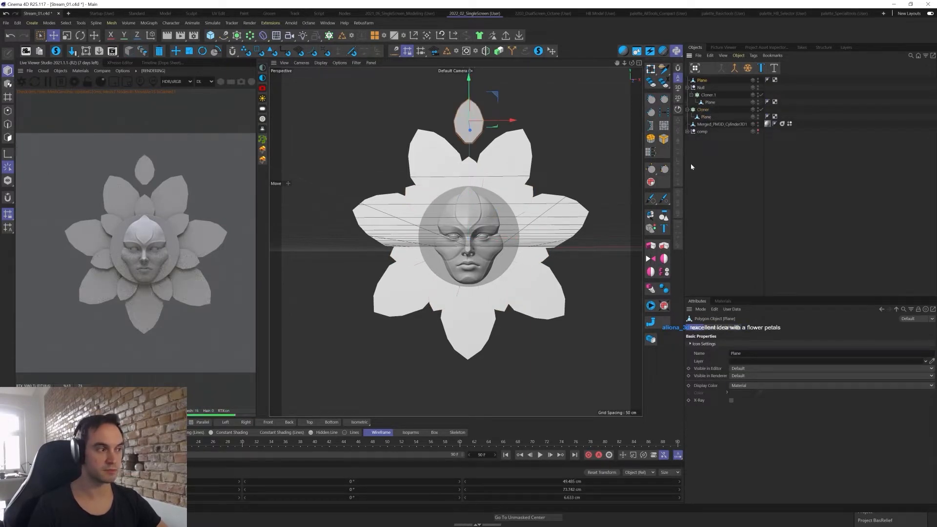
pyautogui.hotkey('ctrl', 'z')
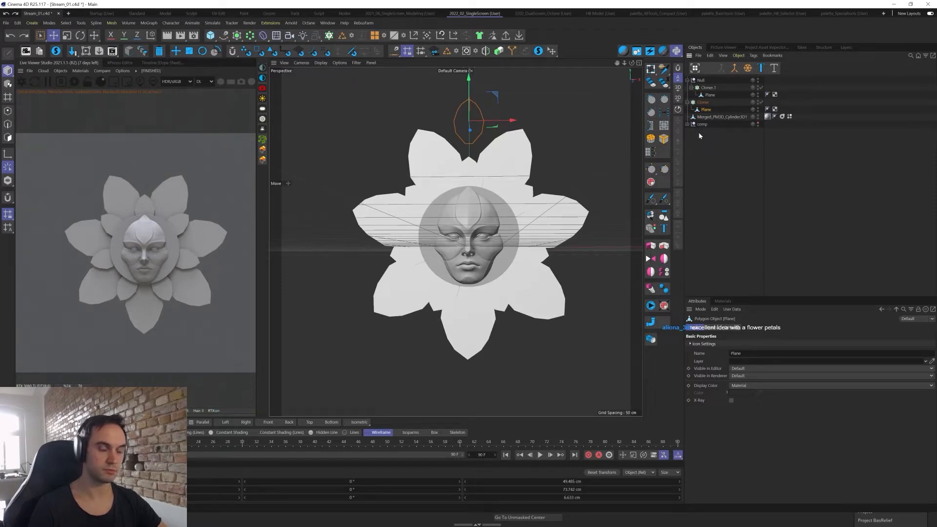
# - Collapse a copy of the small-petal Cloner into one mesh and create a connected mesh from the Null's large-petal hierarchy, keeping the originals
pyautogui.keyDown('ctrl'); pyautogui.moveTo(702, 104); pyautogui.dragTo(719, 89); pyautogui.keyUp('ctrl')
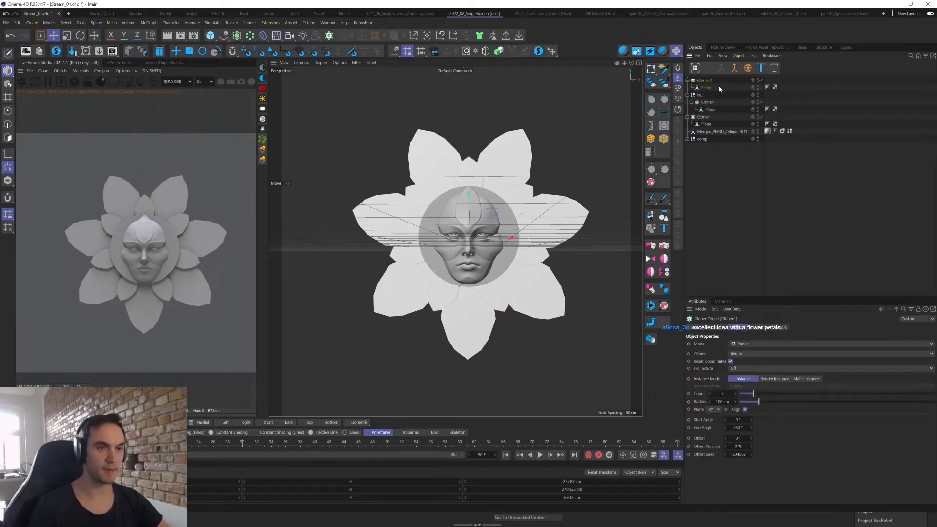
pyautogui.click(710, 70)
pyautogui.click(703, 88)
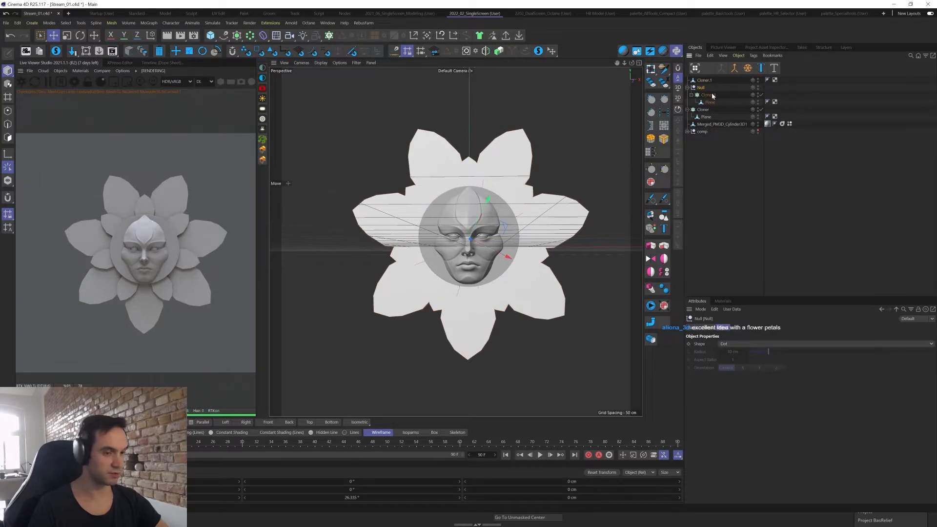
pyautogui.click(720, 68)
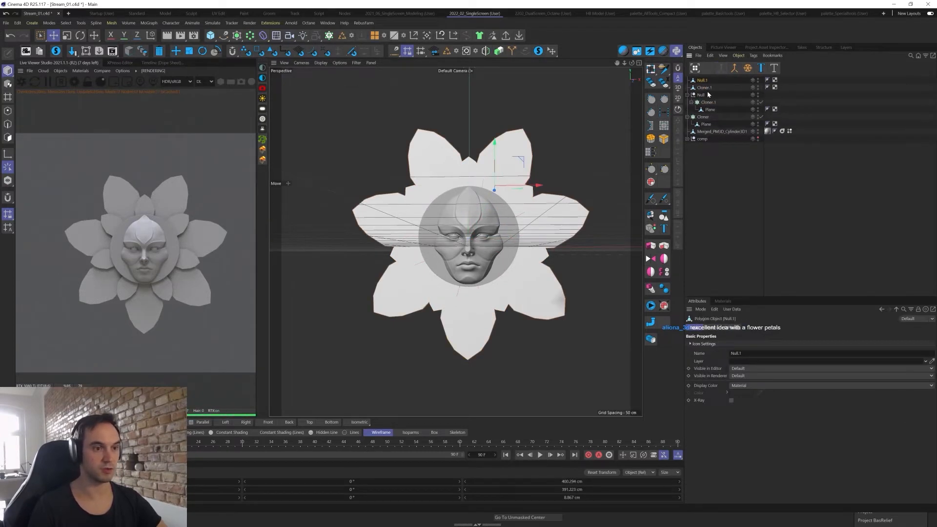
# - Send the large-petal mesh Null.1 to ZBrush with GoZ and append it to the multi-part mask tool PM3D_Cylinder3D1
pyautogui.click(505, 37)
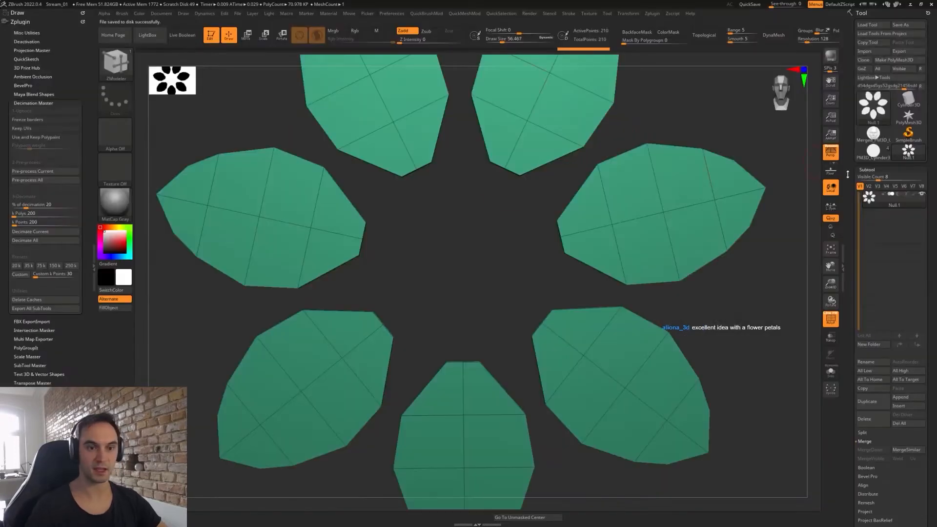
pyautogui.click(867, 141)
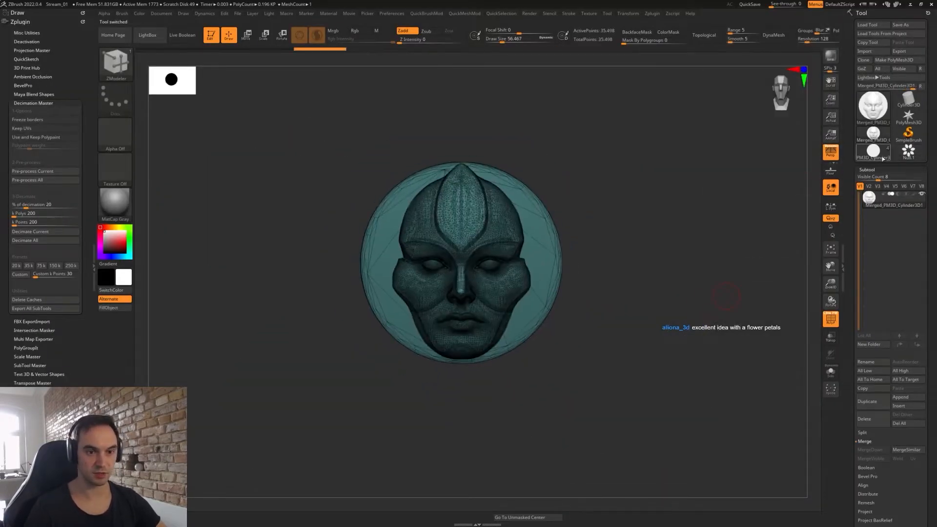
pyautogui.click(881, 156)
pyautogui.click(898, 398)
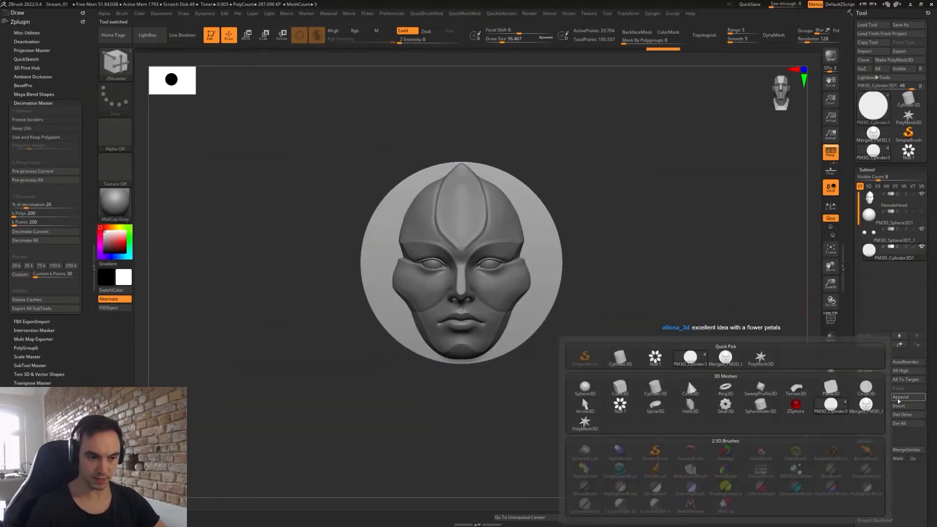
pyautogui.click(655, 360)
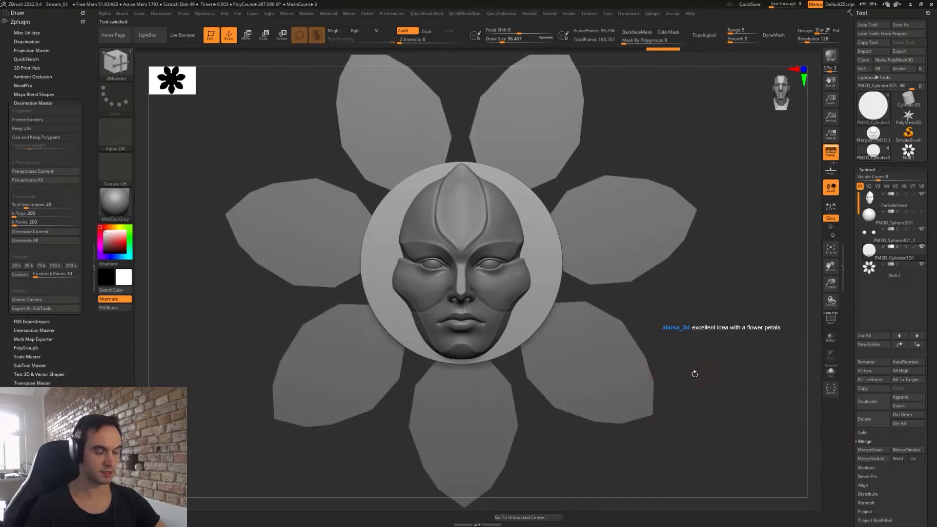
# - Return to Cinema 4D, send the small-petal mesh Cloner.1 to ZBrush with GoZ, and append it to the mask tool
pyautogui.hotkey('alt', 'Tab')
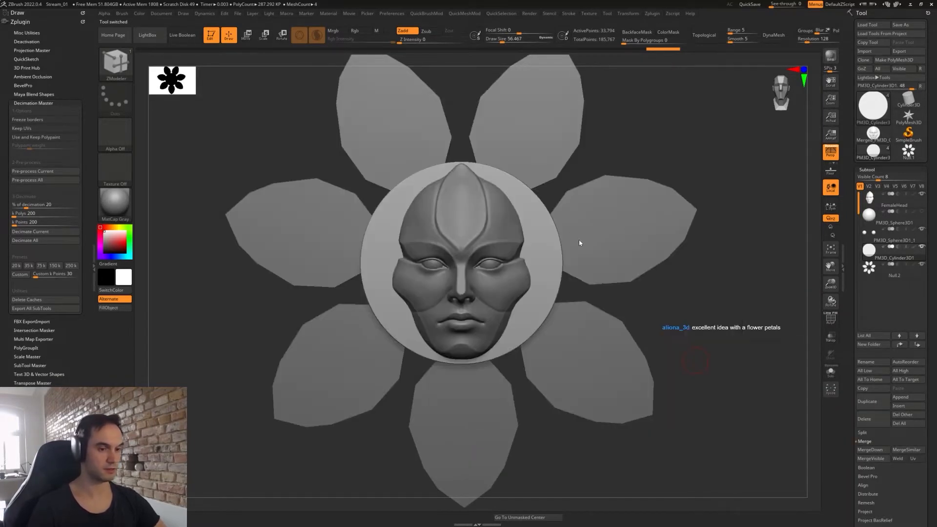
pyautogui.hotkey('alt', 'Tab')
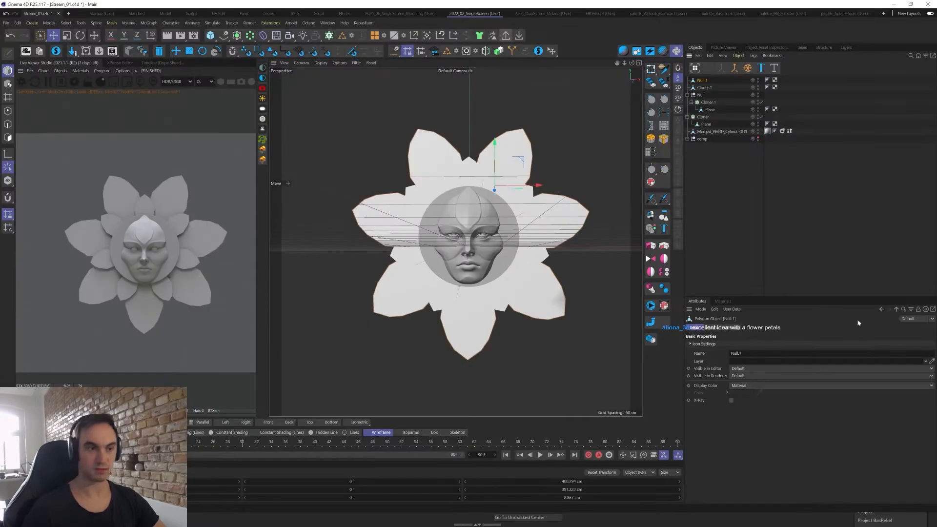
pyautogui.click(506, 36)
pyautogui.click(873, 151)
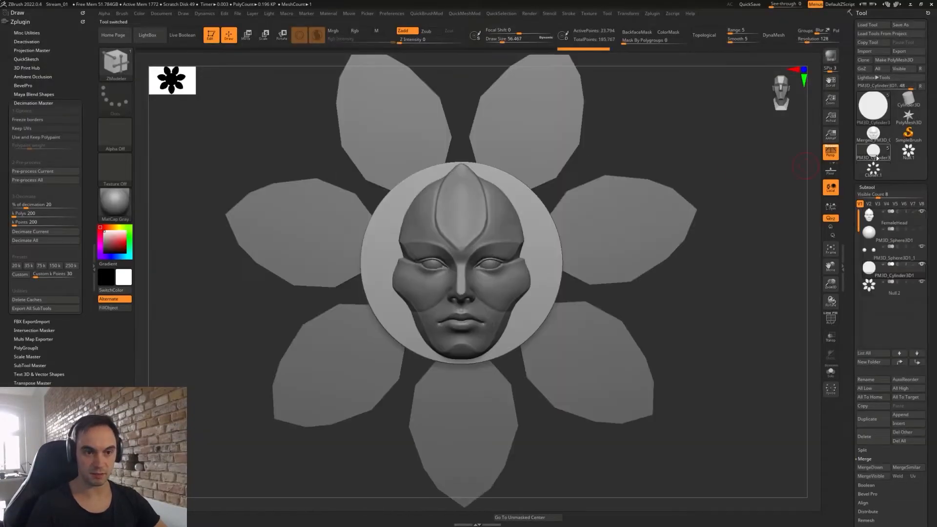
pyautogui.click(906, 415)
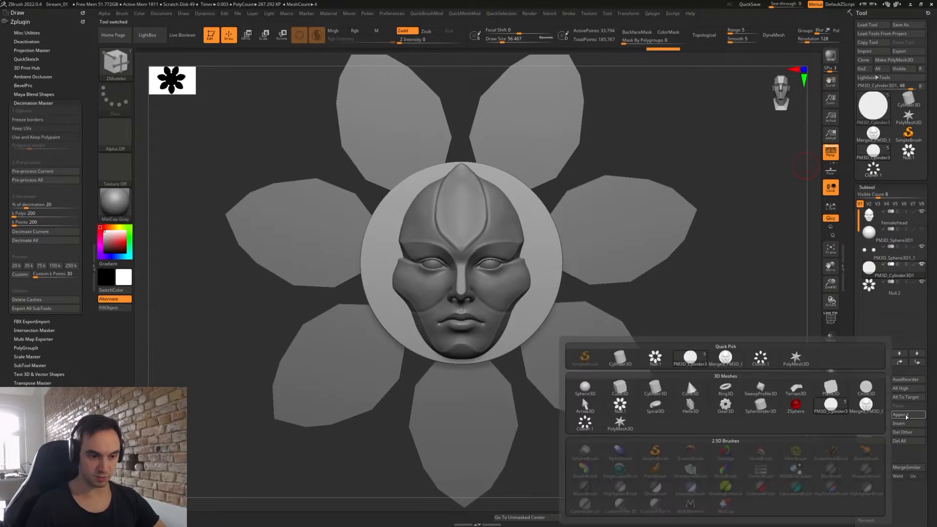
pyautogui.click(760, 358)
# - Move the small-petal subtool forward in side view until it sits directly behind the mask's disc
pyautogui.moveTo(663, 314); pyautogui.dragTo(680, 324)
pyautogui.press('w')
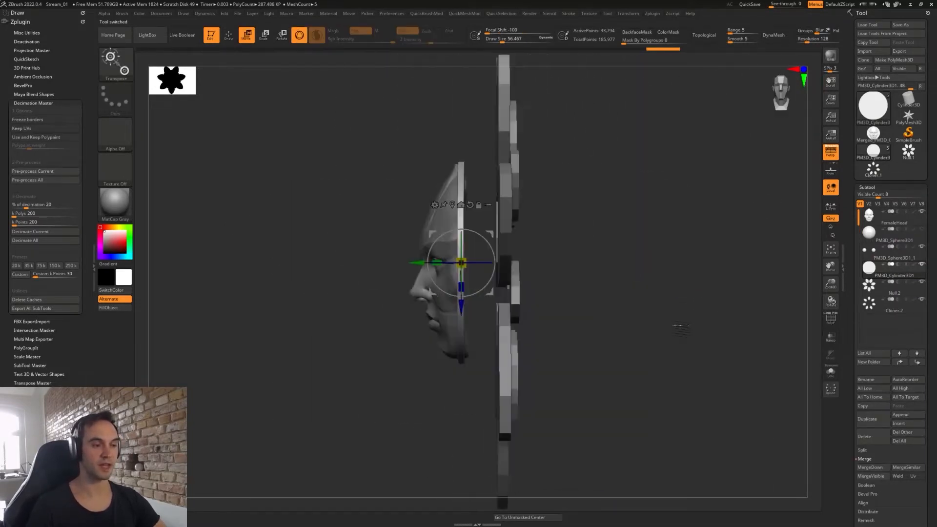
pyautogui.click(873, 298)
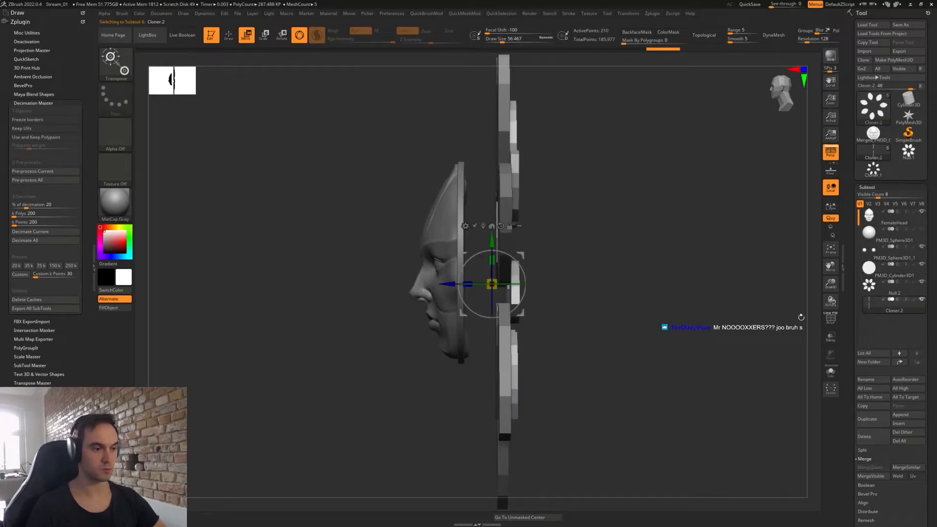
pyautogui.moveTo(446, 284); pyautogui.dragTo(402, 285)
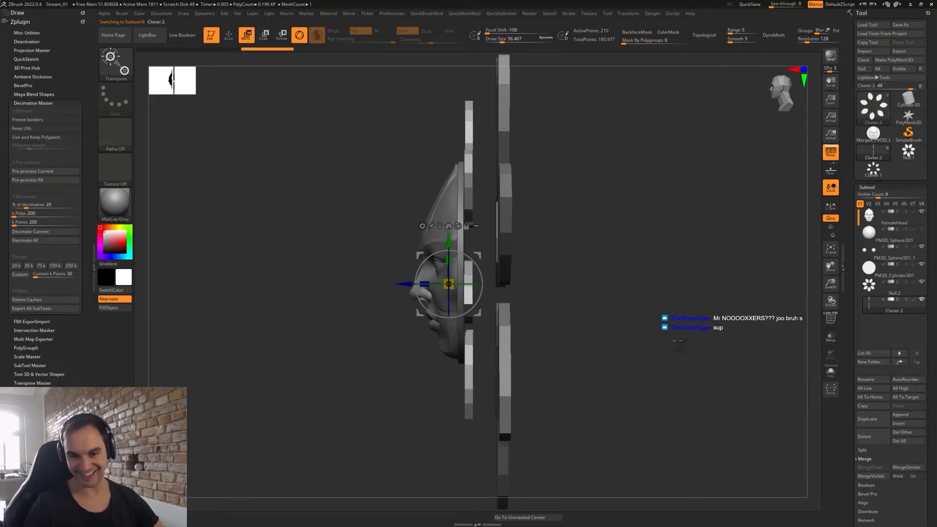
# - Move the large-petal subtool forward until it sits directly behind the small petals, and return to drawing in front view
pyautogui.moveTo(571, 279); pyautogui.dragTo(629, 308)
pyautogui.click(869, 287)
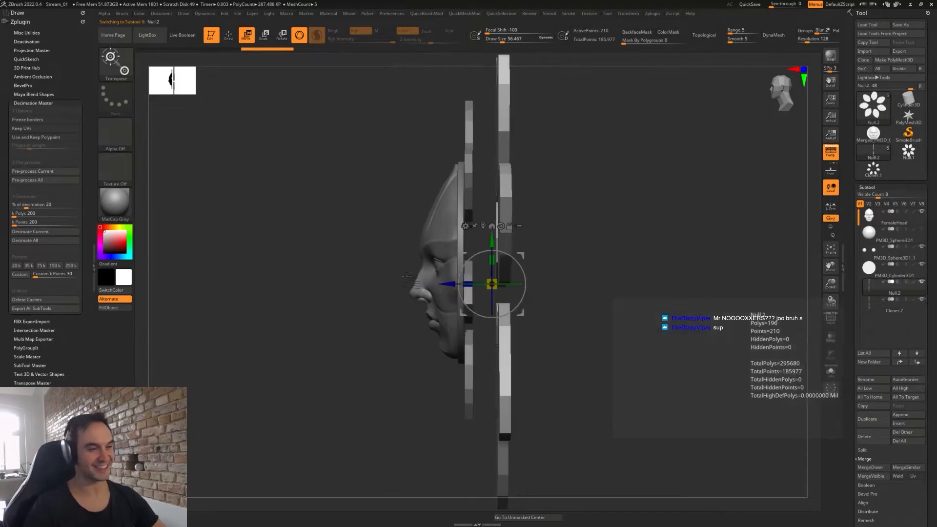
pyautogui.moveTo(453, 284); pyautogui.dragTo(429, 285)
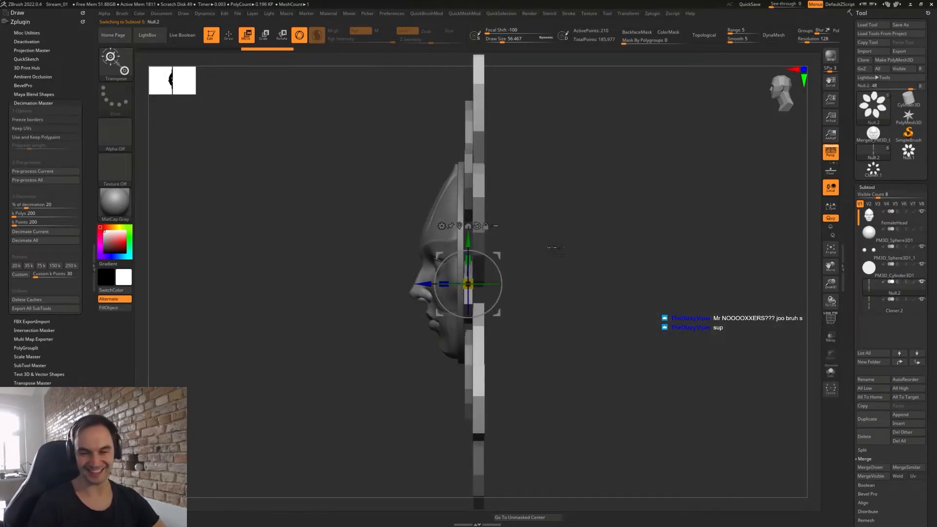
pyautogui.keyDown('shift'); pyautogui.moveTo(557, 250); pyautogui.dragTo(621, 260); pyautogui.keyUp('shift')
pyautogui.press('q')
pyautogui.rightClick(692, 381)
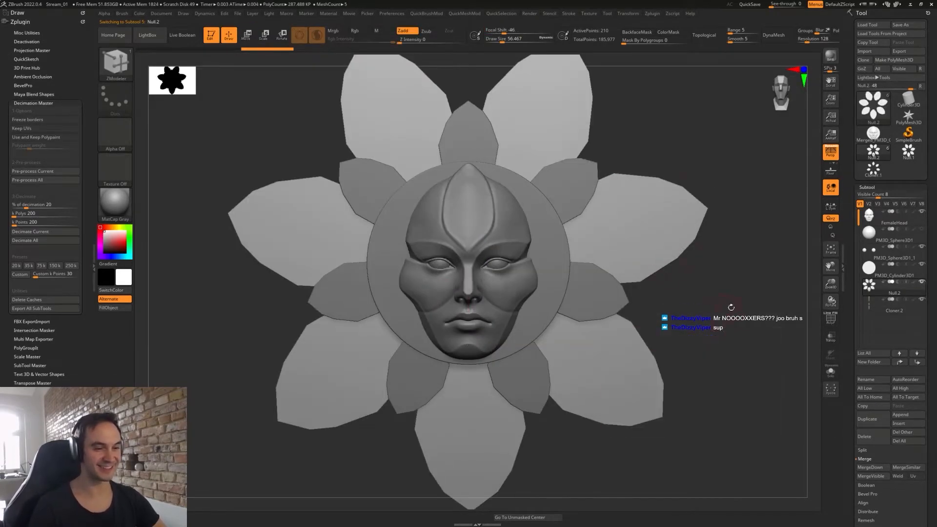
# - Subdivide the large-petal and small-petal subtools two levels each to smooth their outlines
pyautogui.keyDown('ctrl'); pyautogui.moveTo(729, 307); pyautogui.dragTo(668, 199, button='right'); pyautogui.keyUp('ctrl')
pyautogui.hotkey('ctrl', 'd')
pyautogui.hotkey('ctrl', 'd')
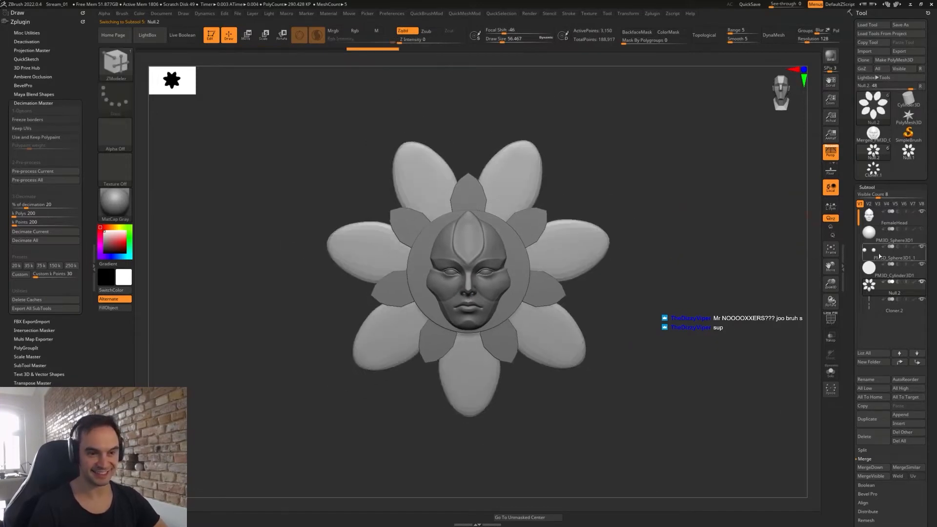
pyautogui.click(873, 304)
pyautogui.hotkey('ctrl', 'd')
pyautogui.hotkey('ctrl', 'd')
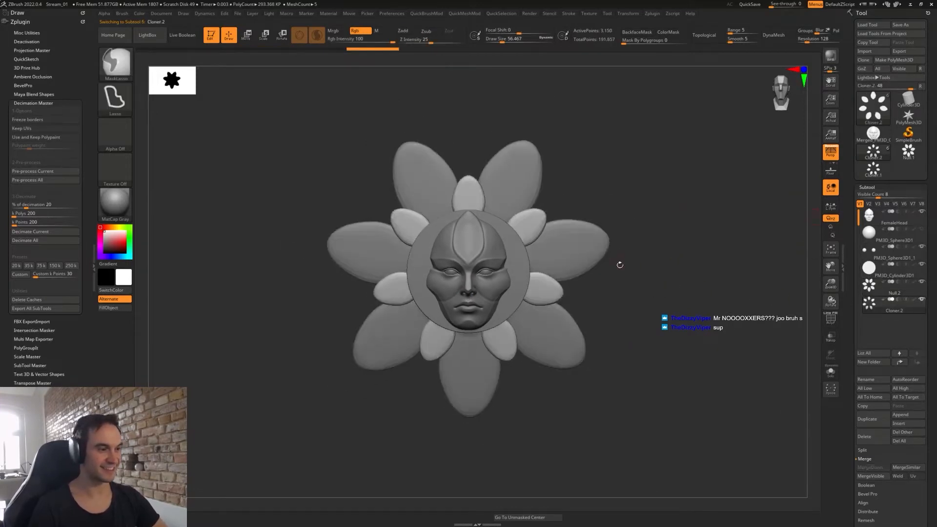
# - Choose the Move brush for the small petals and set its draw size to about 116
pyautogui.keyDown('ctrl'); pyautogui.moveTo(619, 263); pyautogui.dragTo(656, 359, button='right'); pyautogui.keyUp('ctrl')
pyautogui.press('b')
pyautogui.press('m')
pyautogui.press('v')
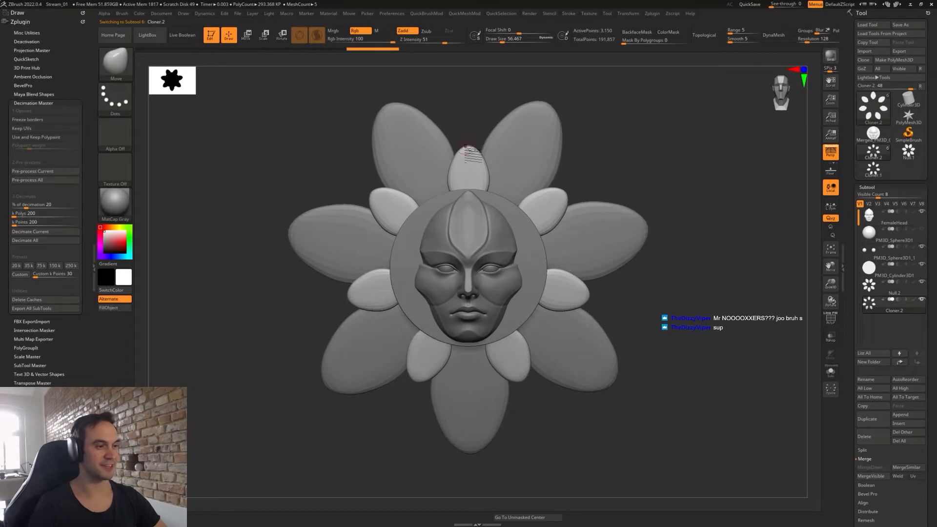
pyautogui.press('s')
pyautogui.moveTo(495, 151); pyautogui.dragTo(464, 150)
pyautogui.press('s')
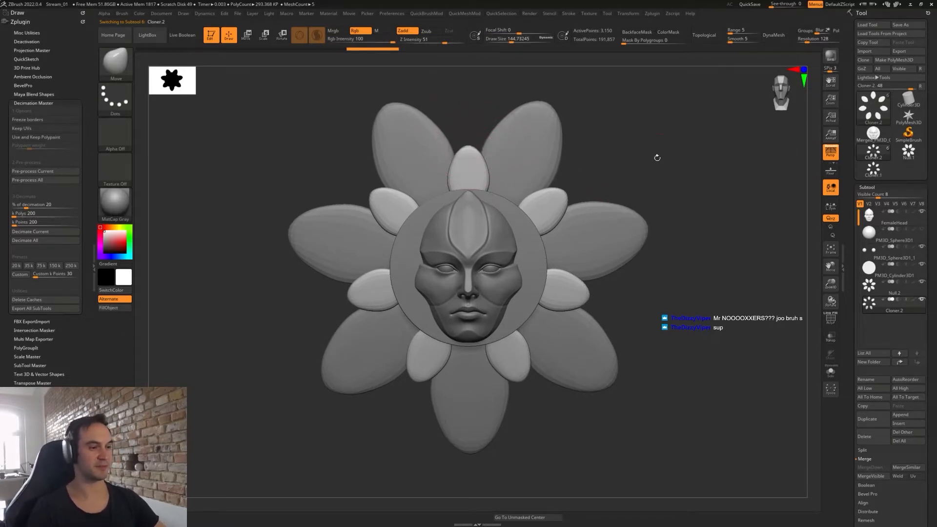
pyautogui.moveTo(657, 157)
pyautogui.mouseDown()
pyautogui.moveTo(634, 168)
pyautogui.moveTo(674, 163)
pyautogui.mouseUp()
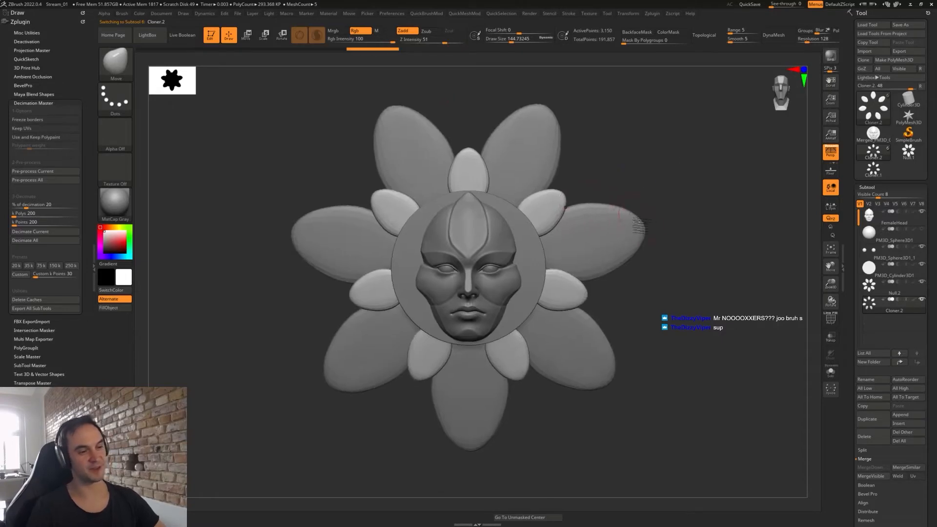
pyautogui.moveTo(639, 226); pyautogui.dragTo(606, 171)
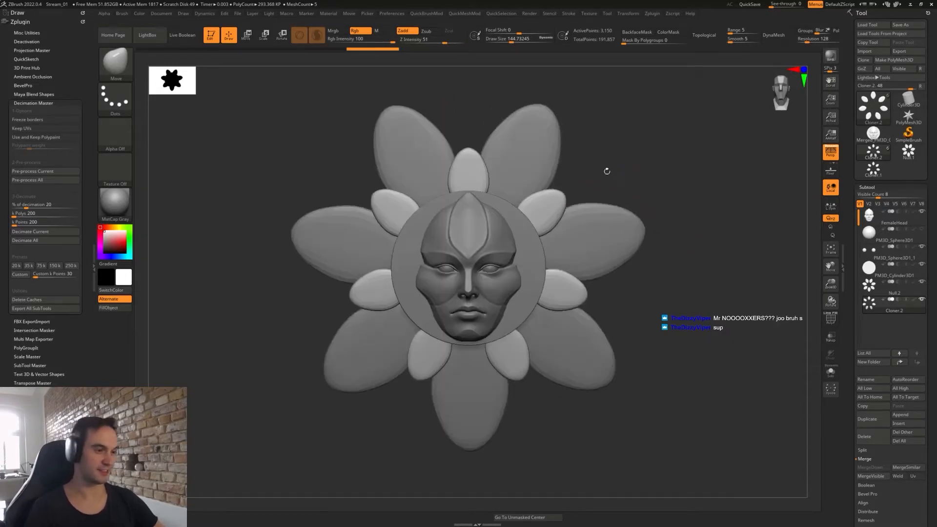
pyautogui.press('s')
pyautogui.moveTo(469, 151); pyautogui.dragTo(467, 150)
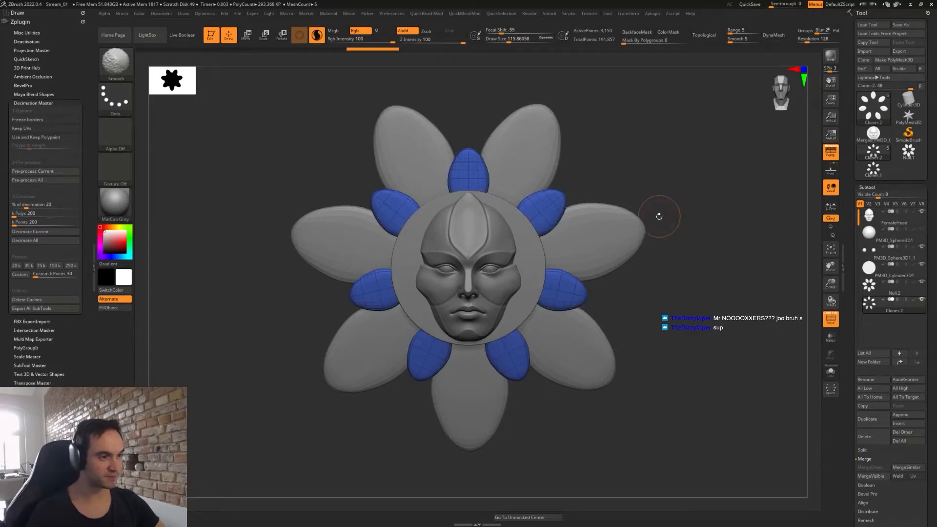
pyautogui.moveTo(665, 193); pyautogui.dragTo(704, 230)
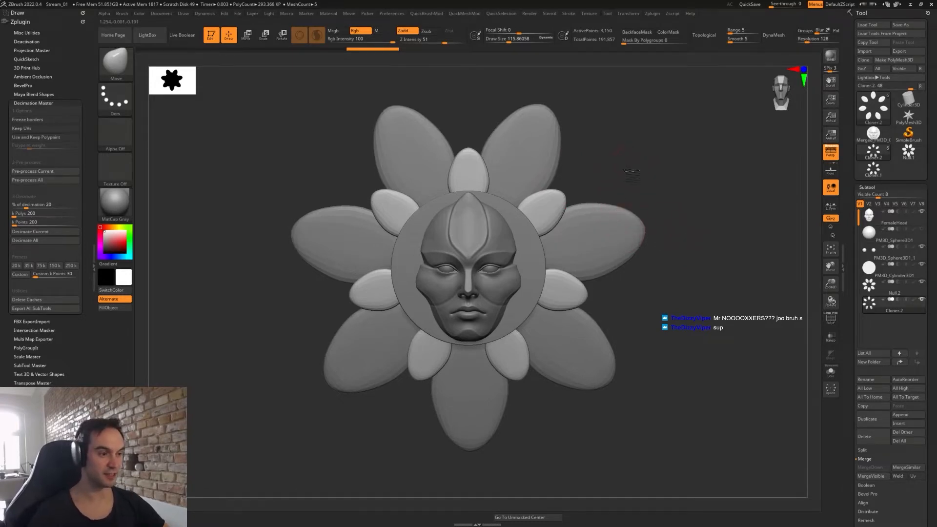
pyautogui.moveTo(628, 182); pyautogui.dragTo(609, 174)
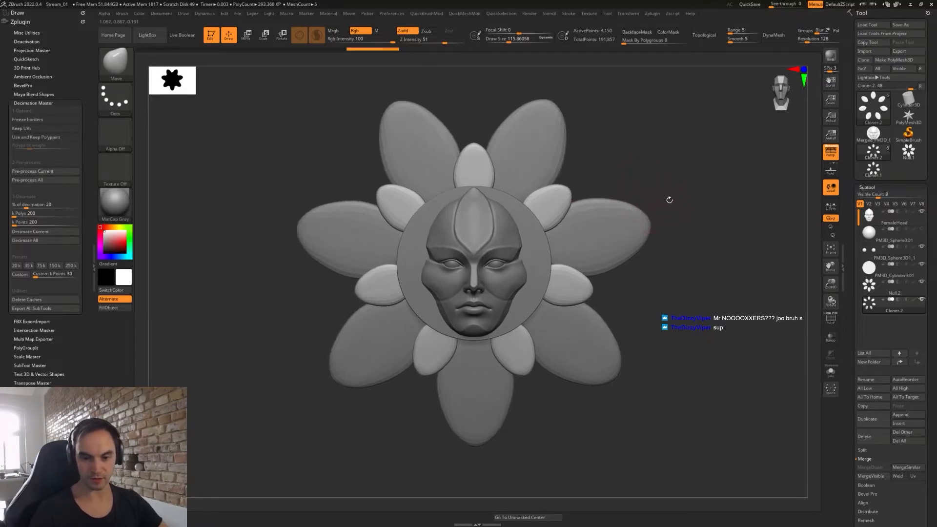
pyautogui.moveTo(669, 200); pyautogui.dragTo(596, 240)
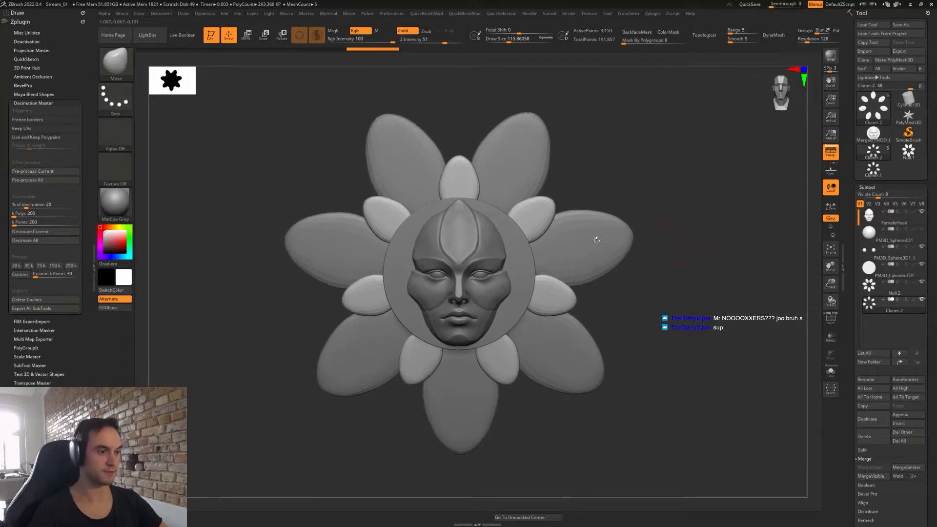
pyautogui.click(869, 302)
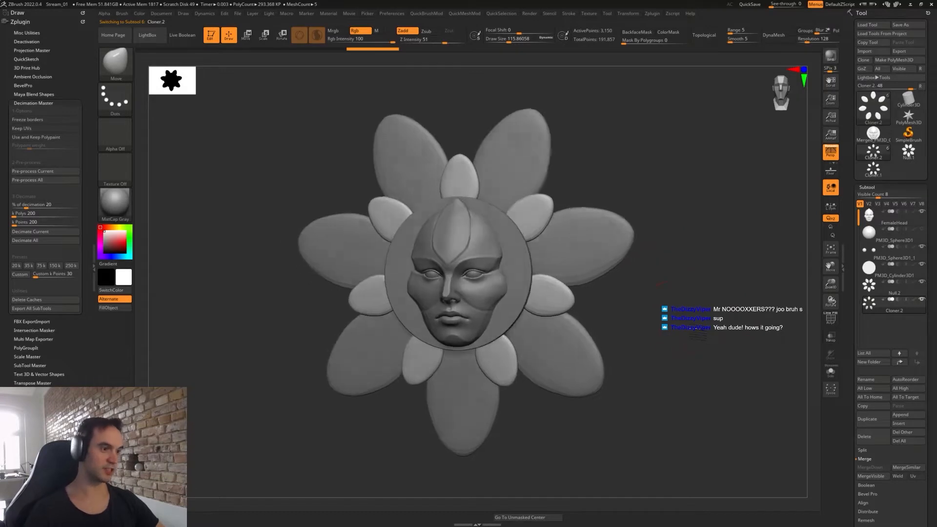
pyautogui.moveTo(653, 264); pyautogui.dragTo(665, 330)
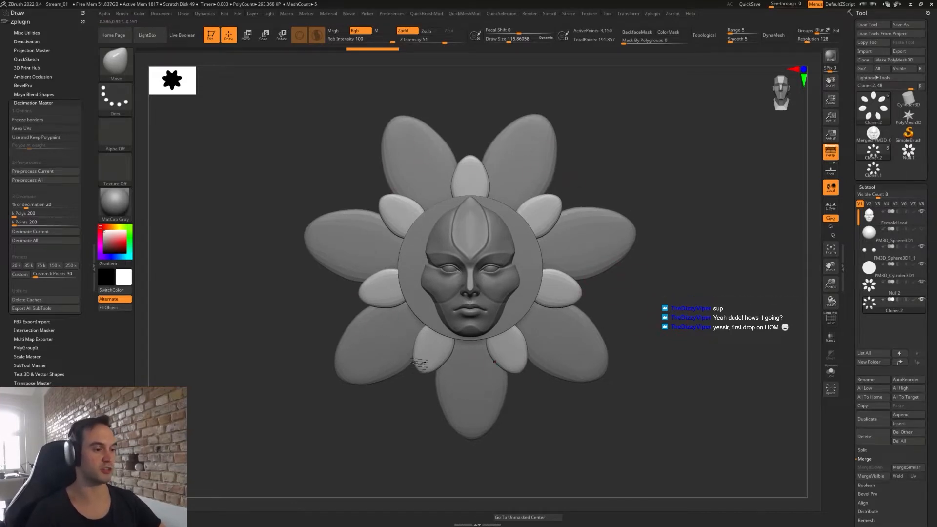
pyautogui.moveTo(681, 306); pyautogui.dragTo(675, 305)
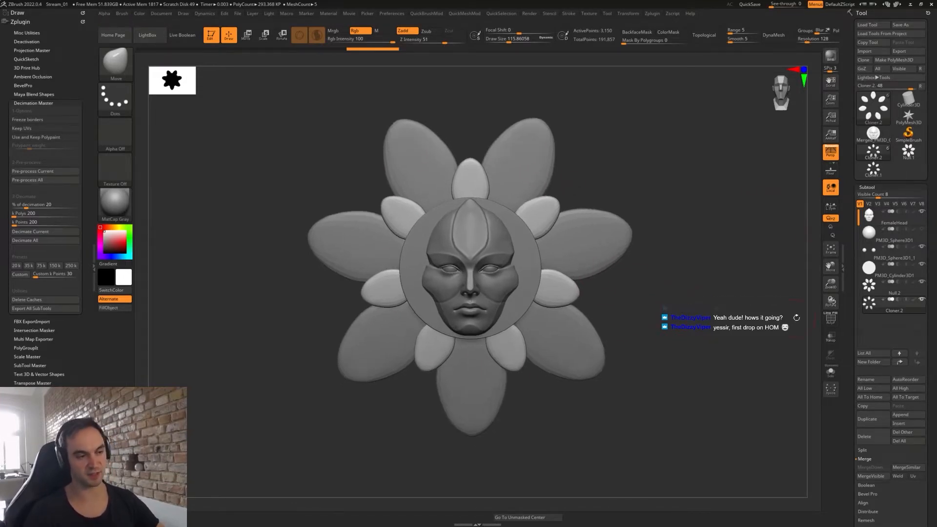
# - Reduce the Move brush's draw size to about 97 and make the large petals the active subtool
pyautogui.moveTo(475, 187); pyautogui.dragTo(482, 185)
pyautogui.press('s')
pyautogui.moveTo(477, 187); pyautogui.dragTo(474, 187)
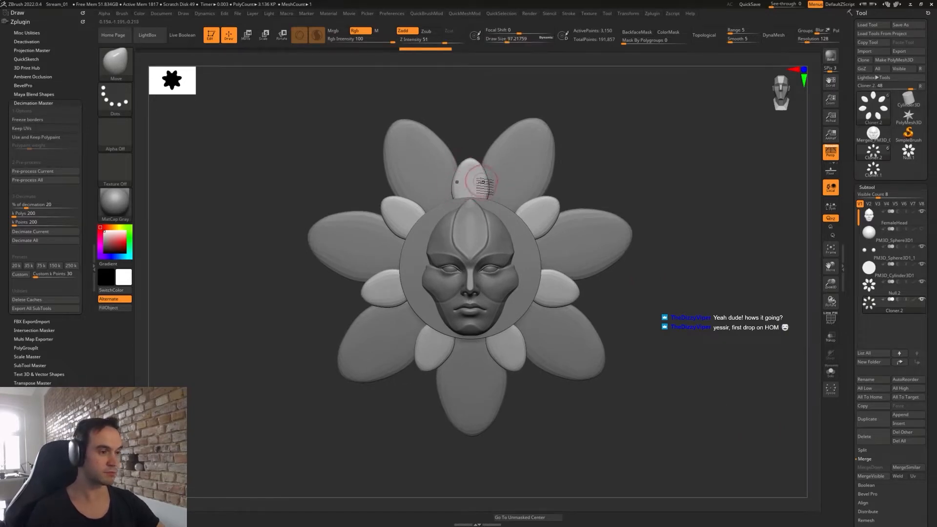
pyautogui.keyDown('alt'); pyautogui.click(502, 427); pyautogui.keyUp('alt')
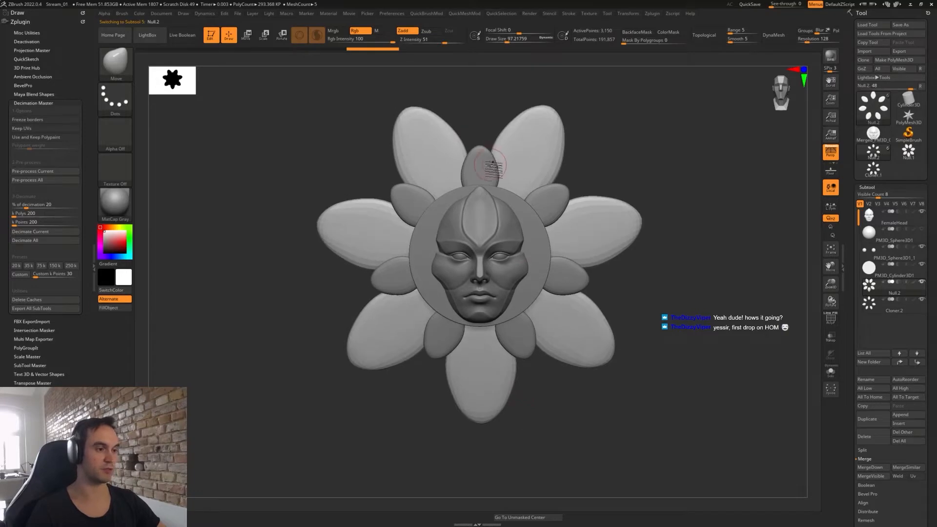
# - Make the small petals the active subtool, reduce the Move brush's draw size to about 71, and isolate them in Solo view
pyautogui.keyDown('alt'); pyautogui.click(460, 185); pyautogui.keyUp('alt')
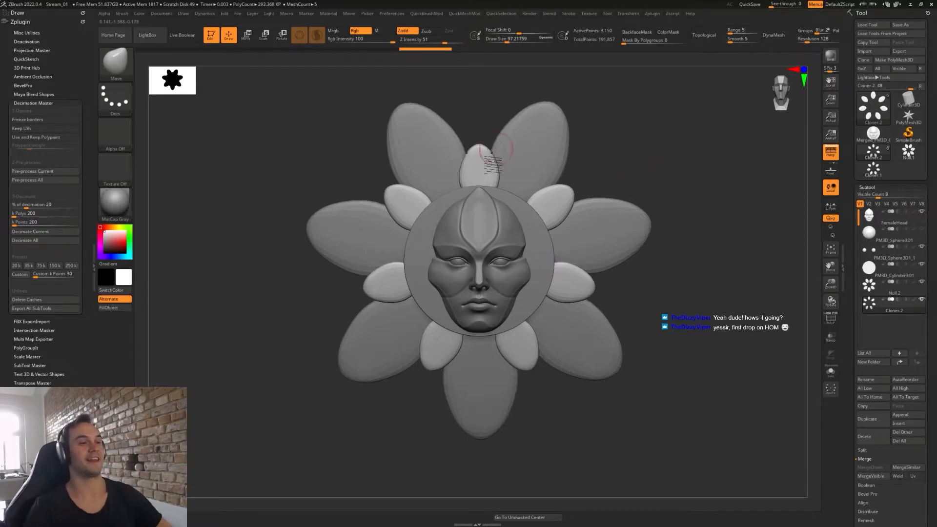
pyautogui.keyDown('alt'); pyautogui.moveTo(636, 129); pyautogui.dragTo(633, 167); pyautogui.keyUp('alt')
pyautogui.press('s')
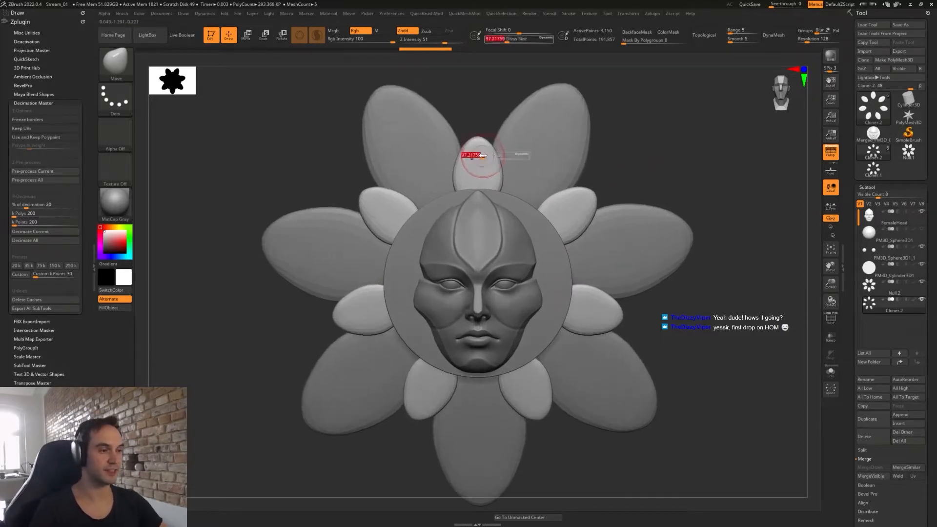
pyautogui.moveTo(483, 155); pyautogui.dragTo(493, 181)
pyautogui.click(829, 369)
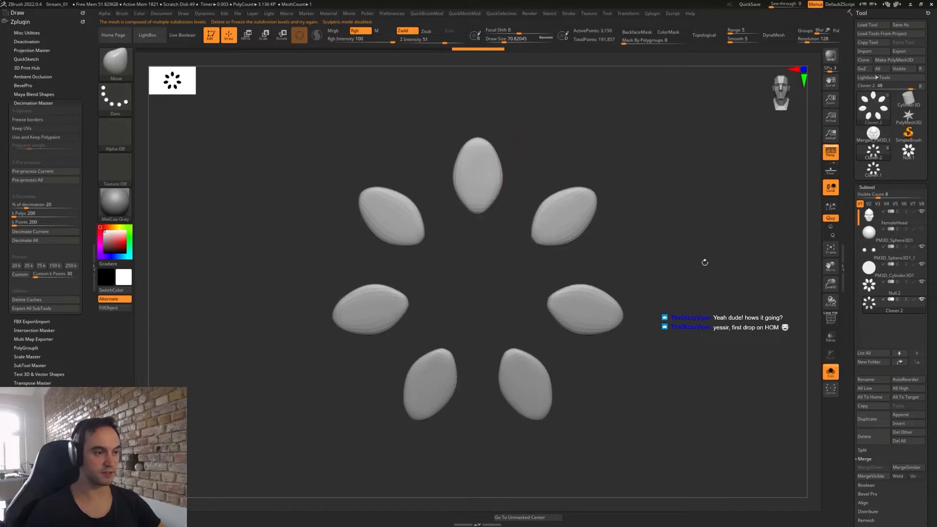
# - Delete the small petals' lower subdivision levels and enable Sculptris Pro for sculpting them
pyautogui.hotkey('ctrl', 'z')
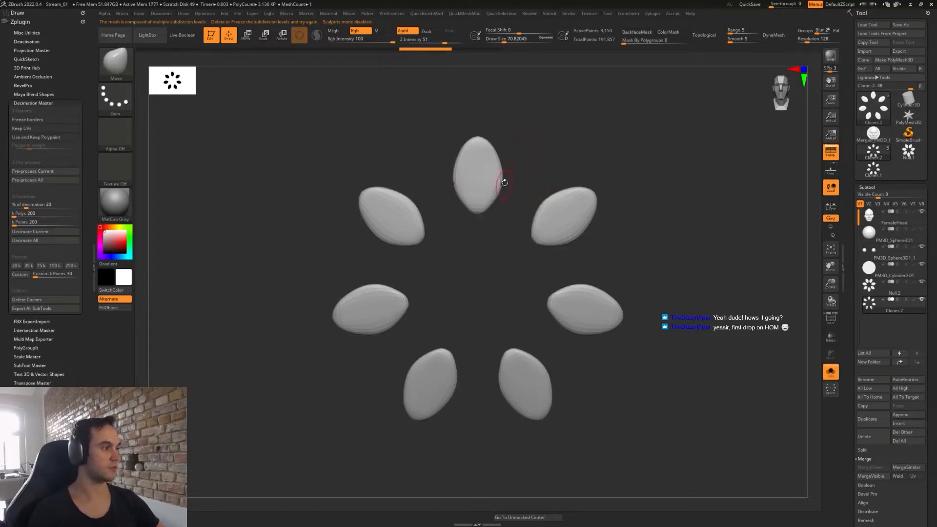
pyautogui.press('2')
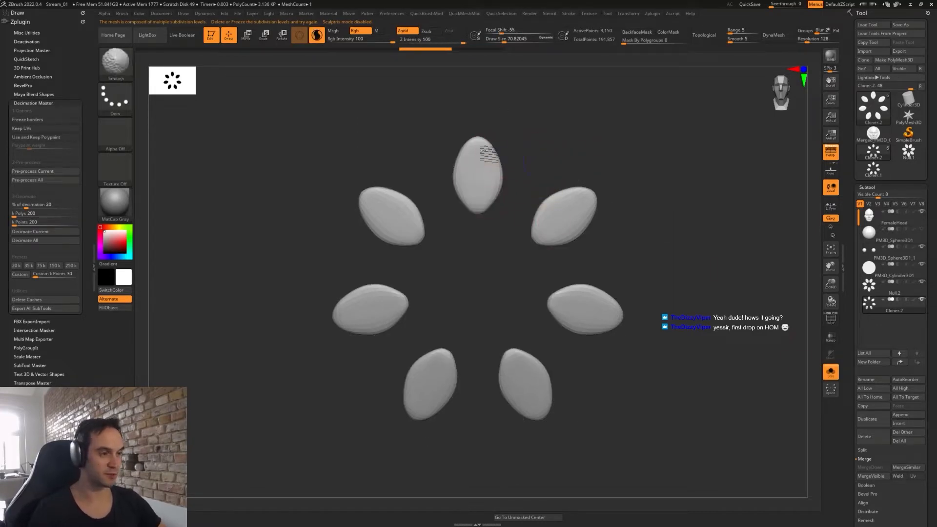
pyautogui.hotkey('shift', 'f')
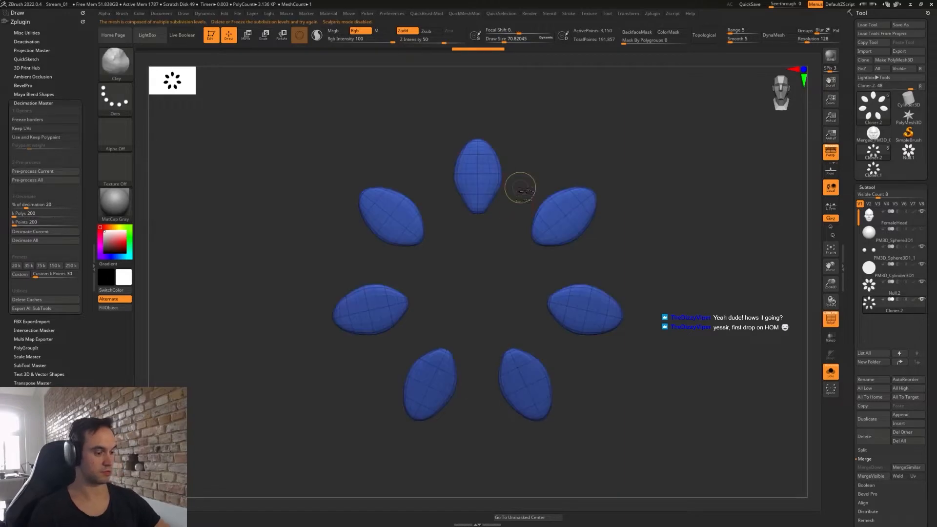
pyautogui.hotkey('ctrl', 'z')
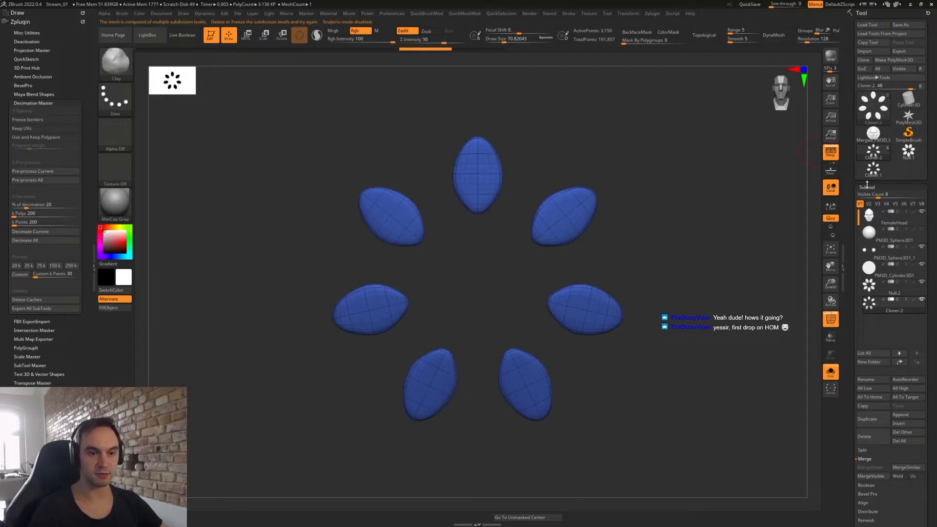
pyautogui.click(866, 186)
pyautogui.click(869, 195)
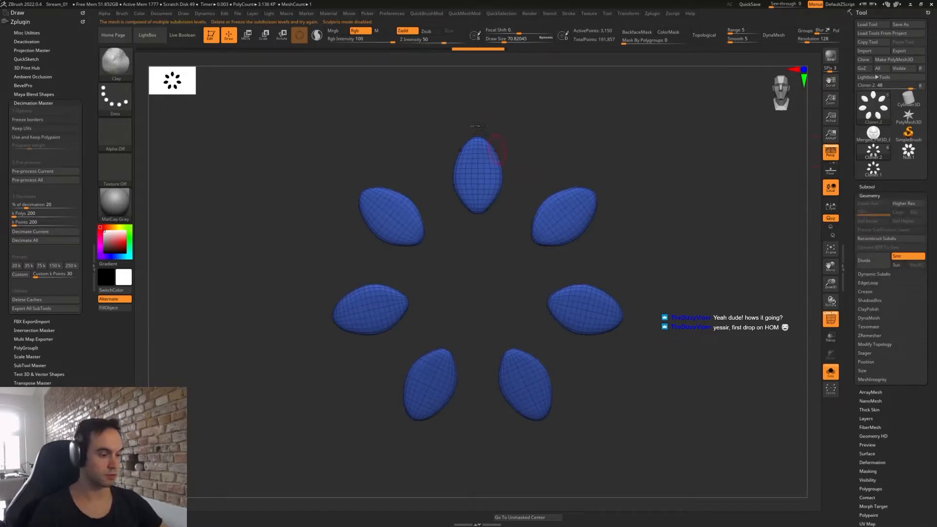
pyautogui.moveTo(495, 178); pyautogui.dragTo(483, 190)
pyautogui.hotkey('ctrl', 'z')
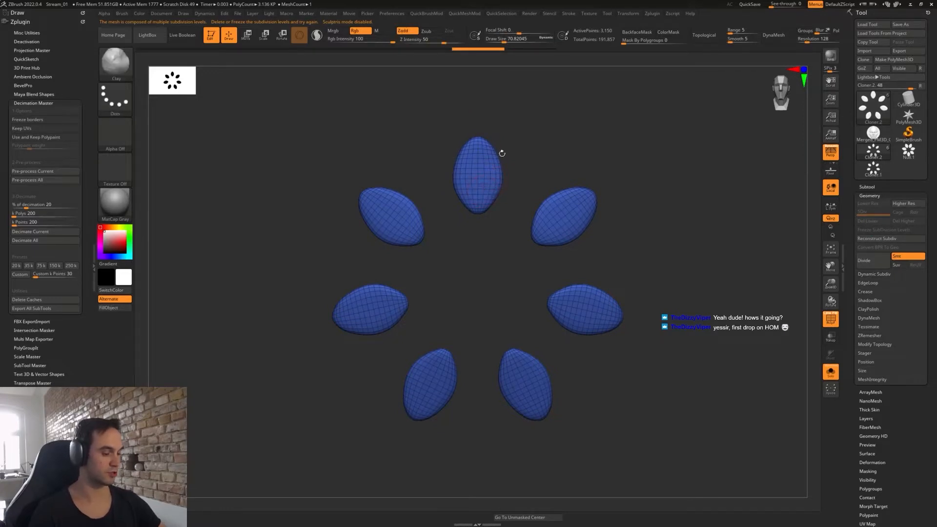
pyautogui.press('\\')
# - Carve a vertical centre groove along the upper small petal with DamStandard and refine its outer edge, with the wireframe hidden
pyautogui.moveTo(498, 147)
pyautogui.keyDown('shift'); pyautogui.mouseDown()
pyautogui.moveTo(480, 201)
pyautogui.moveTo(478, 135)
pyautogui.moveTo(478, 166)
pyautogui.mouseUp(); pyautogui.keyUp('shift')
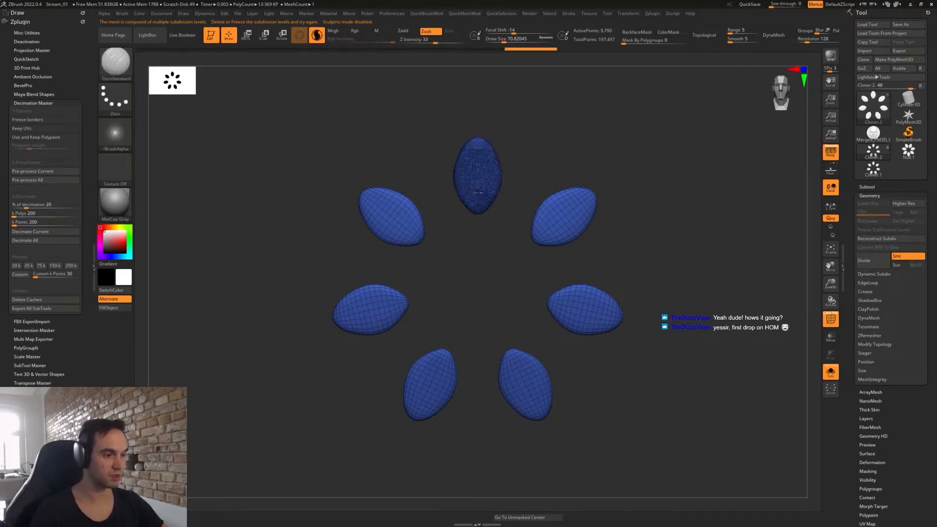
pyautogui.moveTo(478, 208); pyautogui.dragTo(478, 140)
pyautogui.hotkey('shift', 'f')
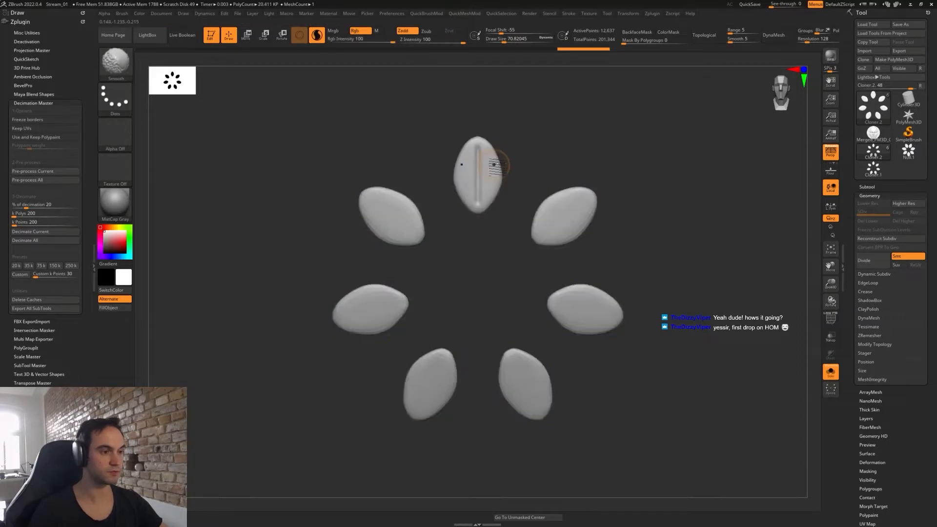
pyautogui.keyDown('alt'); pyautogui.moveTo(530, 159); pyautogui.dragTo(532, 188); pyautogui.keyUp('alt')
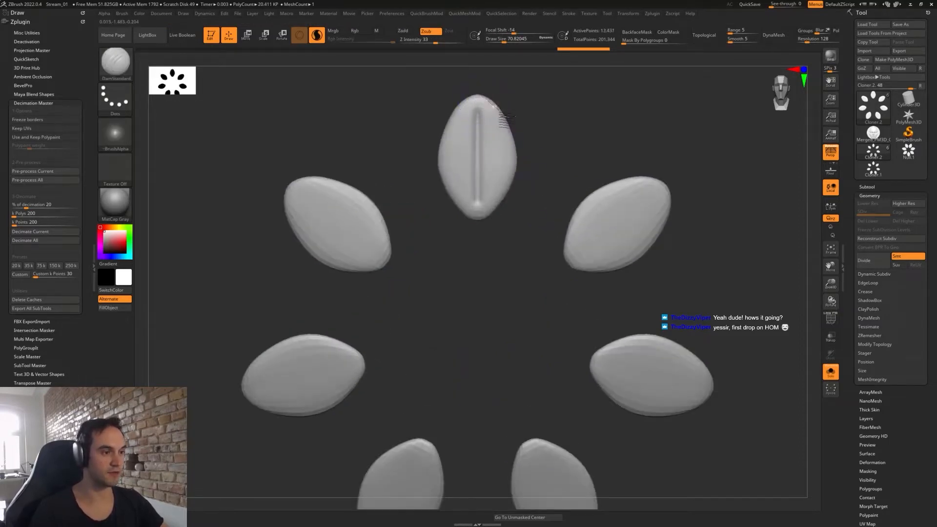
pyautogui.moveTo(496, 205); pyautogui.dragTo(502, 192)
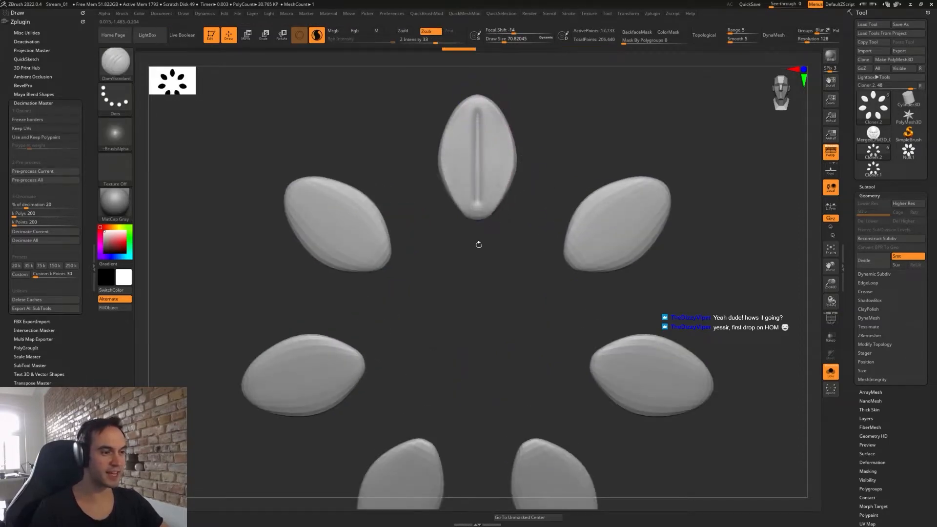
# - Flatten the side edge of the upper small petal with the TrimDynamic brush from an angled view
pyautogui.moveTo(509, 232)
pyautogui.mouseDown()
pyautogui.moveTo(485, 223)
pyautogui.moveTo(500, 171)
pyautogui.mouseUp()
pyautogui.press('b')
pyautogui.press('t')
pyautogui.press('d')
pyautogui.moveTo(520, 136)
pyautogui.mouseDown()
pyautogui.moveTo(510, 112)
pyautogui.moveTo(486, 95)
pyautogui.mouseUp()
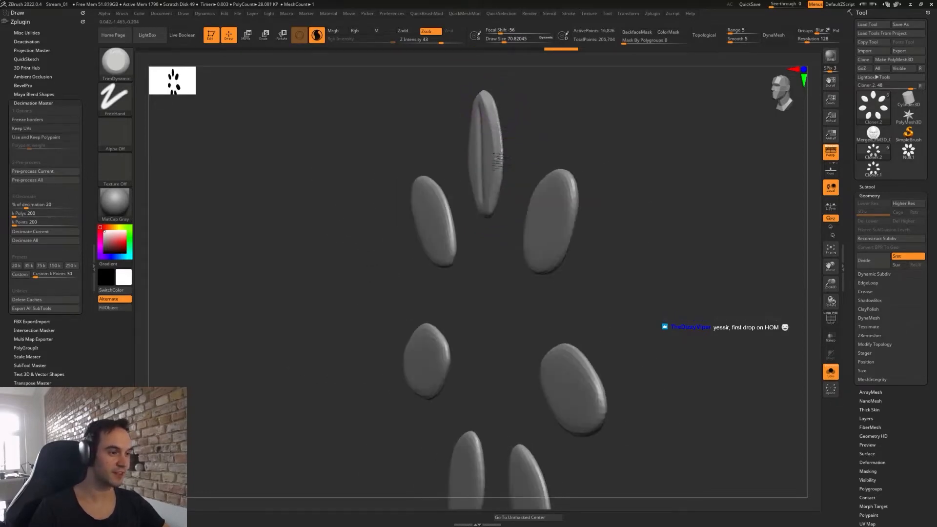
pyautogui.moveTo(503, 158); pyautogui.dragTo(502, 171)
pyautogui.moveTo(512, 173); pyautogui.dragTo(542, 171)
# - Pull the upper small petal's tip into a longer point with the Move brush and widen its sides
pyautogui.press('b')
pyautogui.press('m')
pyautogui.press('v')
pyautogui.moveTo(490, 96); pyautogui.dragTo(501, 108)
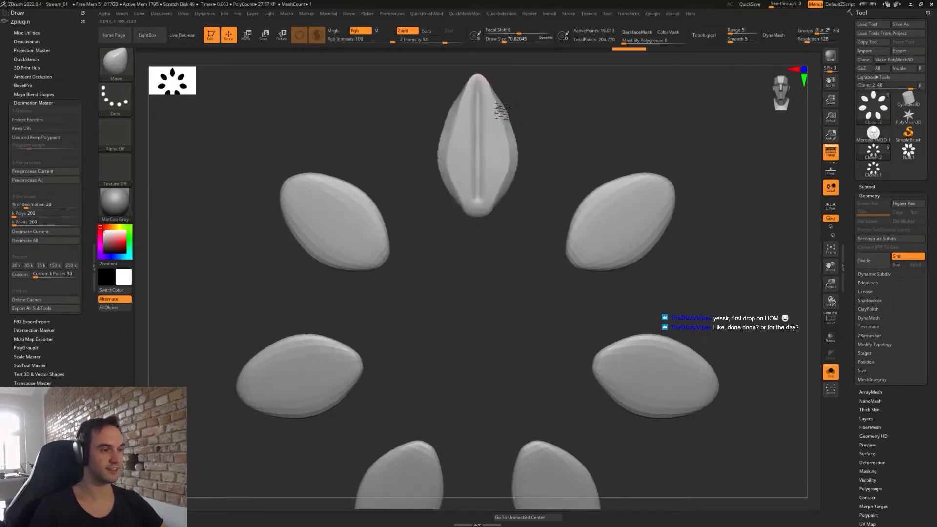
pyautogui.press('s')
pyautogui.moveTo(507, 140); pyautogui.dragTo(500, 118)
pyautogui.press('[')
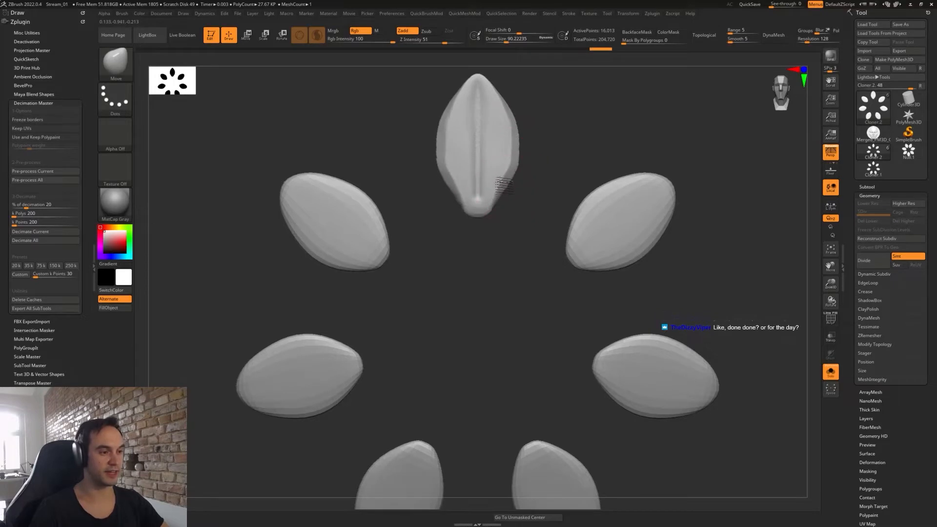
pyautogui.moveTo(519, 172); pyautogui.dragTo(523, 170)
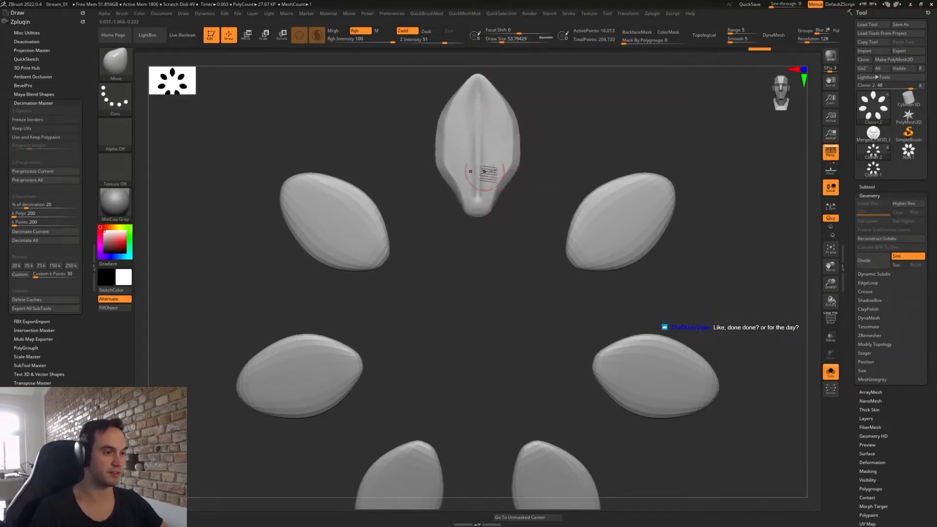
# - Deepen the upper small petal's centre groove with DamStandard, reduce the draw size to about 35, and undo the last stroke
pyautogui.press('b')
pyautogui.press('d')
pyautogui.press('s')
pyautogui.moveTo(486, 100); pyautogui.dragTo(488, 119)
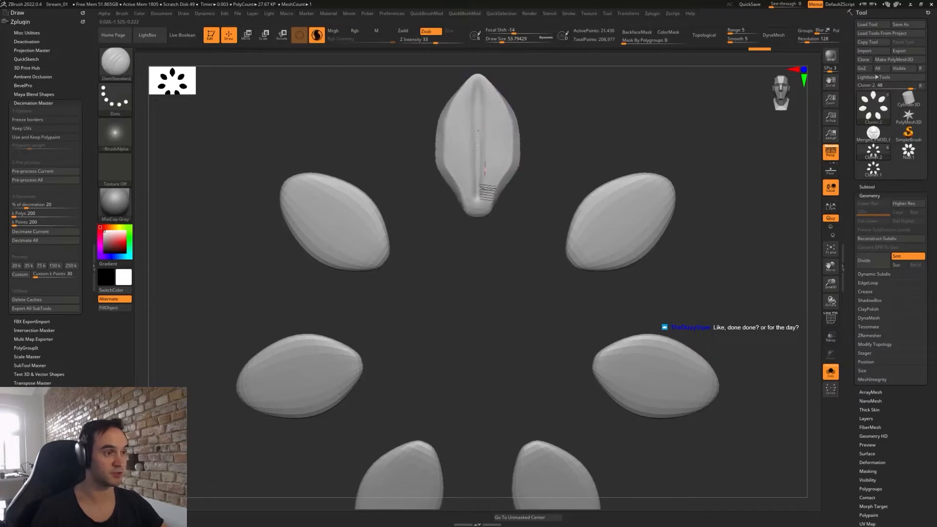
pyautogui.moveTo(483, 188); pyautogui.dragTo(482, 200)
pyautogui.press('s')
pyautogui.moveTo(492, 131); pyautogui.dragTo(489, 130)
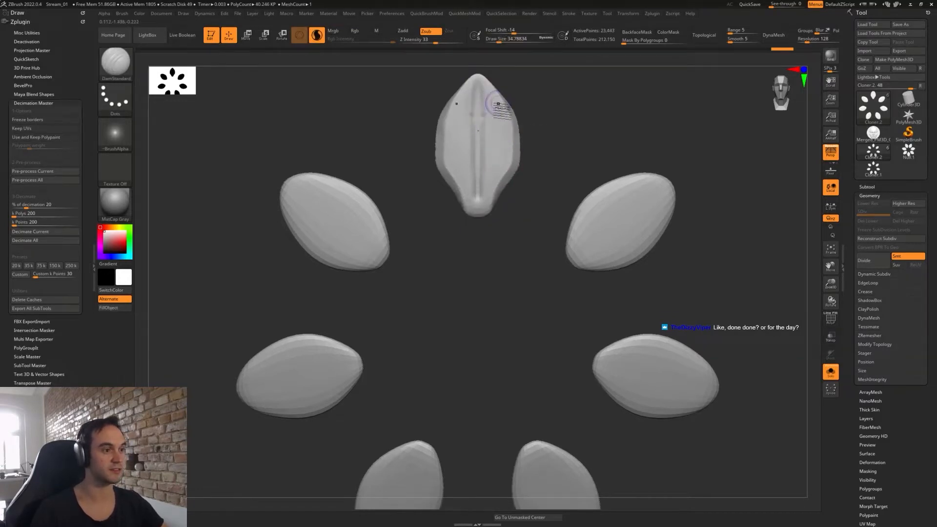
pyautogui.hotkey('ctrl', 'z')
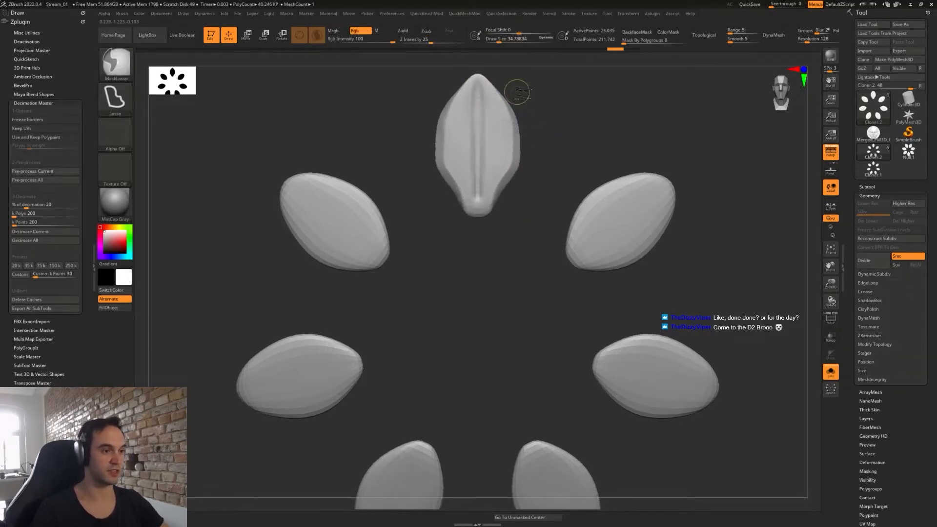
# - Isolate the upper small petal's tip with an inverted lasso mask, narrow it with the Move brush, and clear the mask
pyautogui.moveTo(512, 89)
pyautogui.mouseDown()
pyautogui.moveTo(533, 125)
pyautogui.moveTo(533, 97)
pyautogui.mouseUp()
pyautogui.hotkey('ctrl', 'z')
pyautogui.hotkey('ctrl', 'z')
pyautogui.keyDown('ctrl'); pyautogui.click(537, 122); pyautogui.keyUp('ctrl')
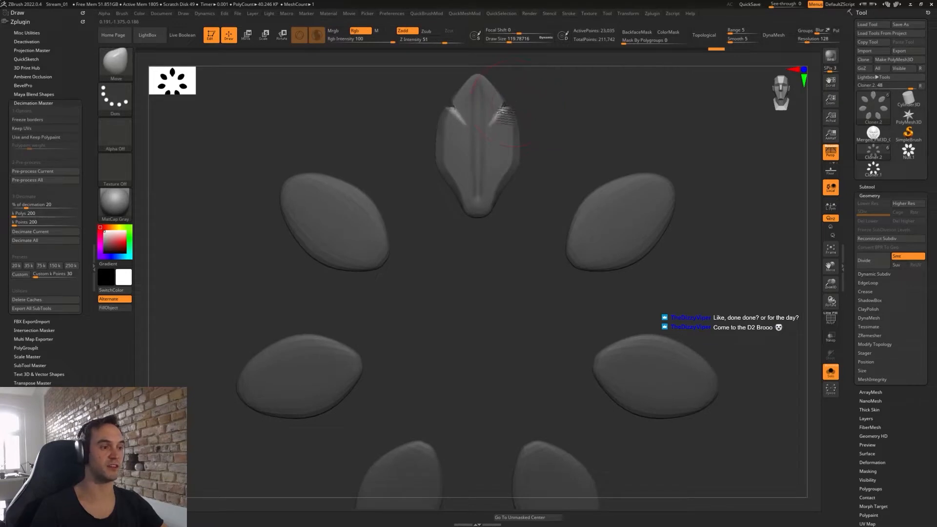
pyautogui.keyDown('ctrl'); pyautogui.moveTo(542, 159); pyautogui.dragTo(535, 289); pyautogui.keyUp('ctrl')
# - Turn off Solo to show the whole flower around the mask and make the large petals the active subtool
pyautogui.click(828, 373)
pyautogui.keyDown('alt'); pyautogui.moveTo(670, 313); pyautogui.dragTo(670, 291); pyautogui.keyUp('alt')
pyautogui.keyDown('alt'); pyautogui.click(505, 316); pyautogui.keyUp('alt')
pyautogui.keyDown('alt'); pyautogui.moveTo(525, 375); pyautogui.dragTo(526, 352); pyautogui.keyUp('alt')
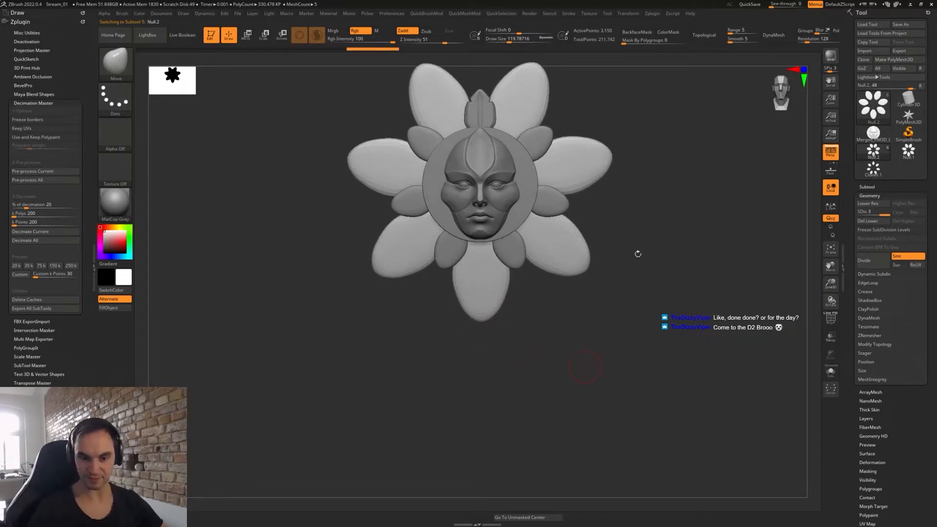
pyautogui.keyDown('alt'); pyautogui.click(483, 104); pyautogui.keyUp('alt')
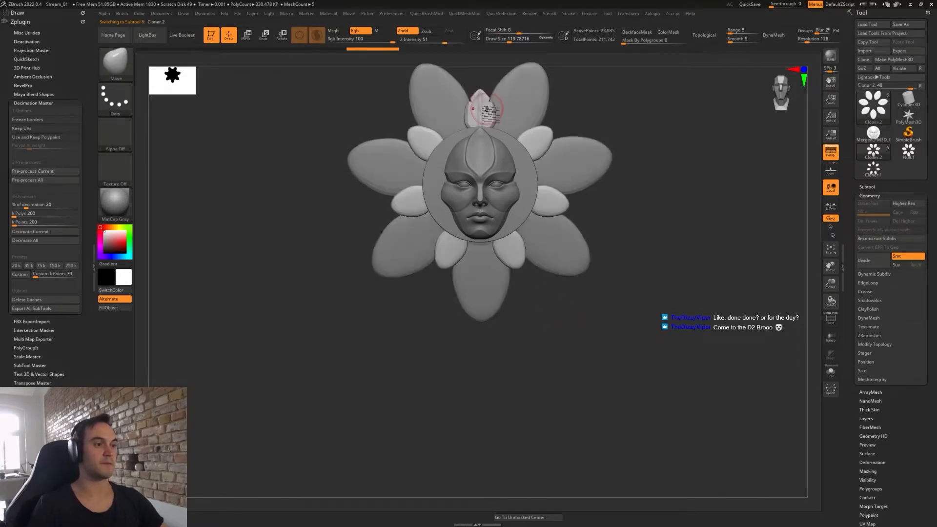
pyautogui.moveTo(535, 353)
pyautogui.keyDown('alt'); pyautogui.mouseDown()
pyautogui.moveTo(540, 339)
pyautogui.moveTo(536, 348)
pyautogui.moveTo(522, 341)
pyautogui.moveTo(554, 315)
pyautogui.moveTo(546, 320)
pyautogui.mouseUp(); pyautogui.keyUp('alt')
pyautogui.keyDown('alt'); pyautogui.click(502, 317); pyautogui.keyUp('alt')
# - Choose DamStandard for the large petals with a draw size of about 145 and isolate them in Solo view
pyautogui.press('s')
pyautogui.press('s')
pyautogui.press('b')
pyautogui.press('d')
pyautogui.press('s')
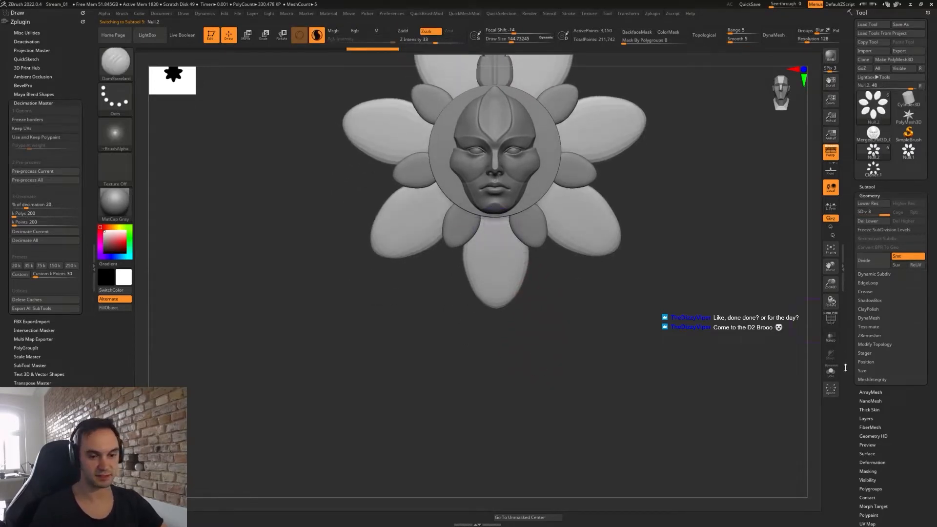
pyautogui.click(831, 371)
# - Delete the large petals' lower subdivision levels and undo the trial groove on the lowest petal
pyautogui.moveTo(495, 222); pyautogui.dragTo(496, 275)
pyautogui.hotkey('ctrl', 'z')
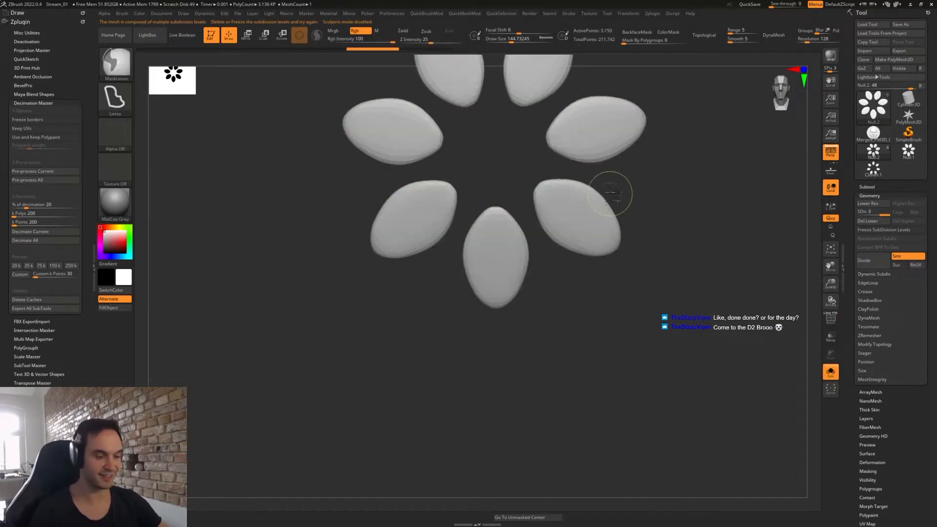
pyautogui.click(868, 221)
pyautogui.moveTo(487, 232)
pyautogui.mouseDown()
pyautogui.moveTo(507, 233)
pyautogui.moveTo(508, 253)
pyautogui.moveTo(516, 243)
pyautogui.moveTo(506, 302)
pyautogui.moveTo(521, 288)
pyautogui.mouseUp()
pyautogui.hotkey('ctrl', 'z')
# - Increase the draw size to about 358 and enable BackfaceMask for the large petals in a side view
pyautogui.press('s')
pyautogui.moveTo(588, 312); pyautogui.dragTo(542, 305)
pyautogui.press('s')
pyautogui.moveTo(541, 304); pyautogui.dragTo(560, 304)
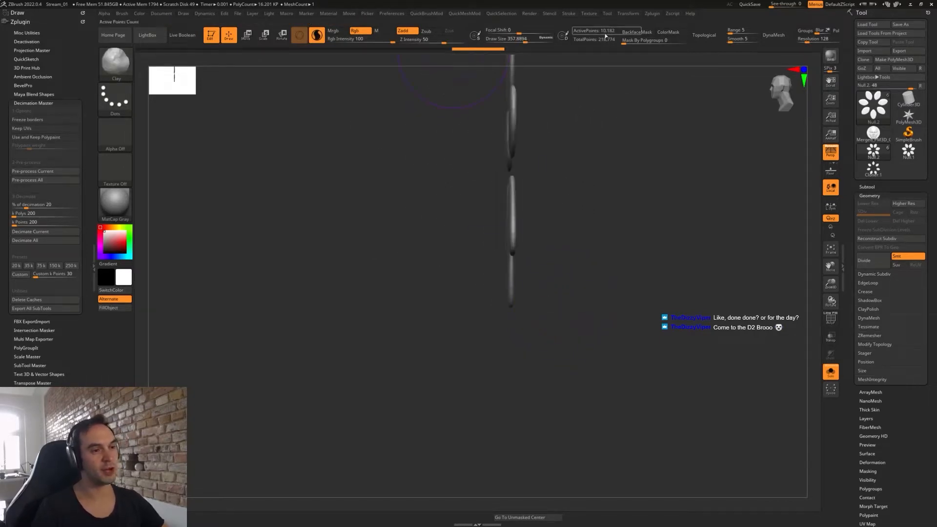
pyautogui.click(637, 33)
pyautogui.moveTo(543, 265); pyautogui.dragTo(518, 293)
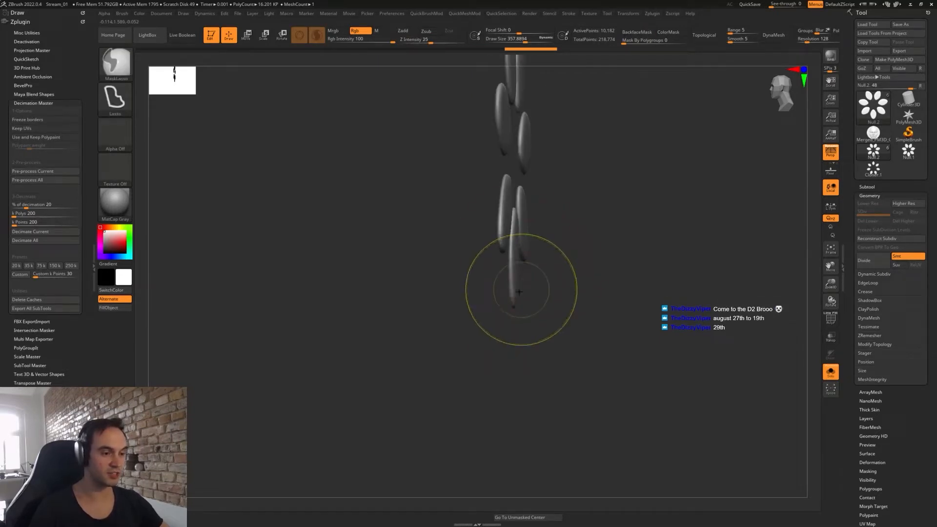
pyautogui.press('\\')
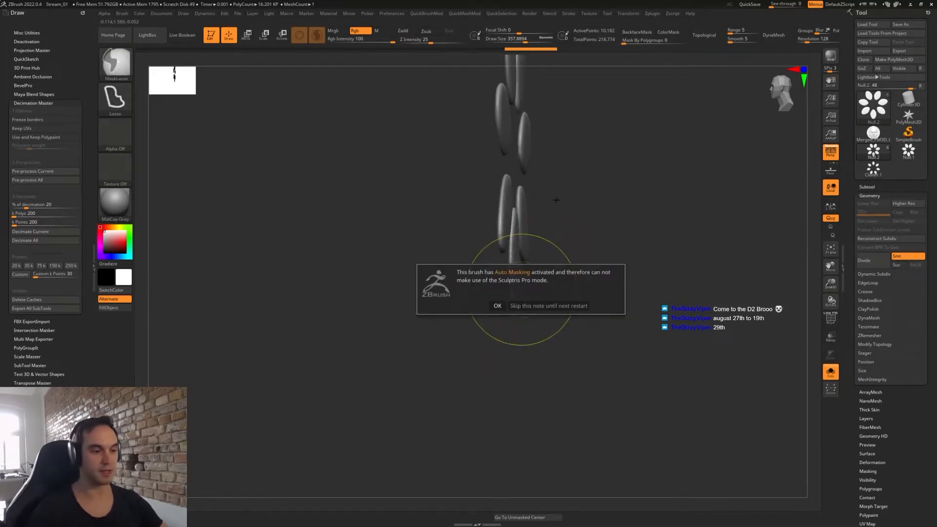
pyautogui.click(497, 305)
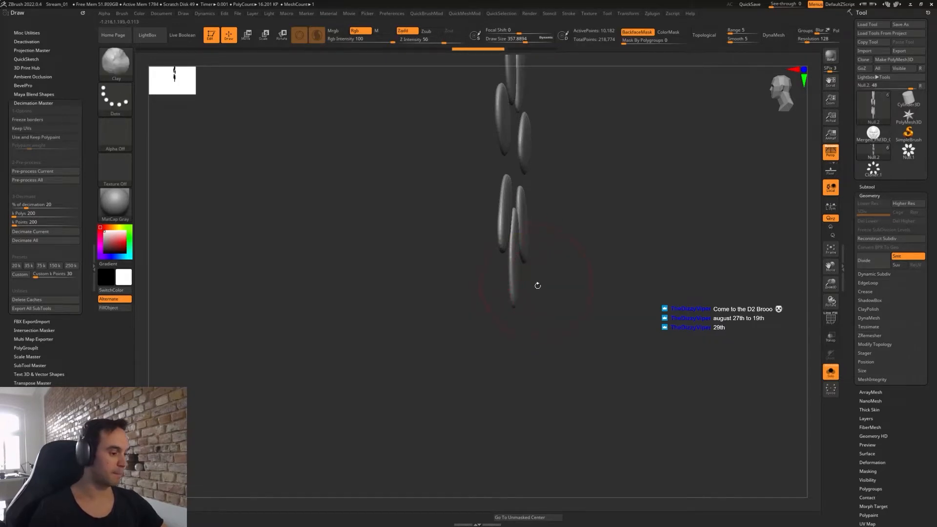
# - Bulge the lowest large petal's front surface outward using the Move brush at a draw size of about 445
pyautogui.press('b')
pyautogui.press('m')
pyautogui.press('v')
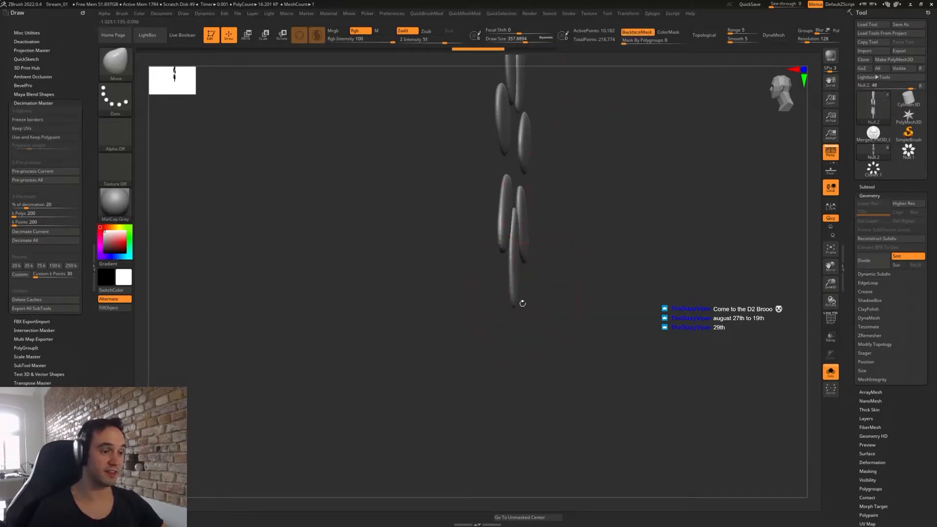
pyautogui.press('s')
pyautogui.moveTo(523, 303); pyautogui.dragTo(528, 303)
pyautogui.moveTo(515, 271); pyautogui.dragTo(521, 256)
pyautogui.moveTo(515, 237); pyautogui.dragTo(522, 232)
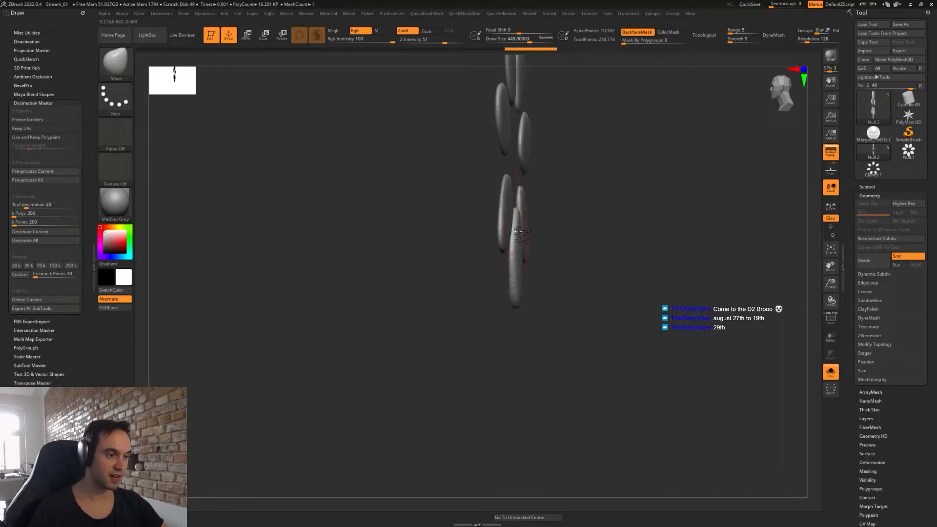
pyautogui.moveTo(551, 269)
pyautogui.keyDown('shift'); pyautogui.mouseDown()
pyautogui.moveTo(570, 267)
pyautogui.moveTo(547, 279)
pyautogui.moveTo(537, 235)
pyautogui.mouseUp(); pyautogui.keyUp('shift')
# - Carve a centre groove down the lowest large petal from the front with DamStandard at a draw size of about 120
pyautogui.moveTo(619, 315)
pyautogui.mouseDown()
pyautogui.moveTo(569, 303)
pyautogui.moveTo(552, 281)
pyautogui.mouseUp()
pyautogui.press('s')
pyautogui.press('s')
pyautogui.press('b')
pyautogui.press('d')
pyautogui.press('s')
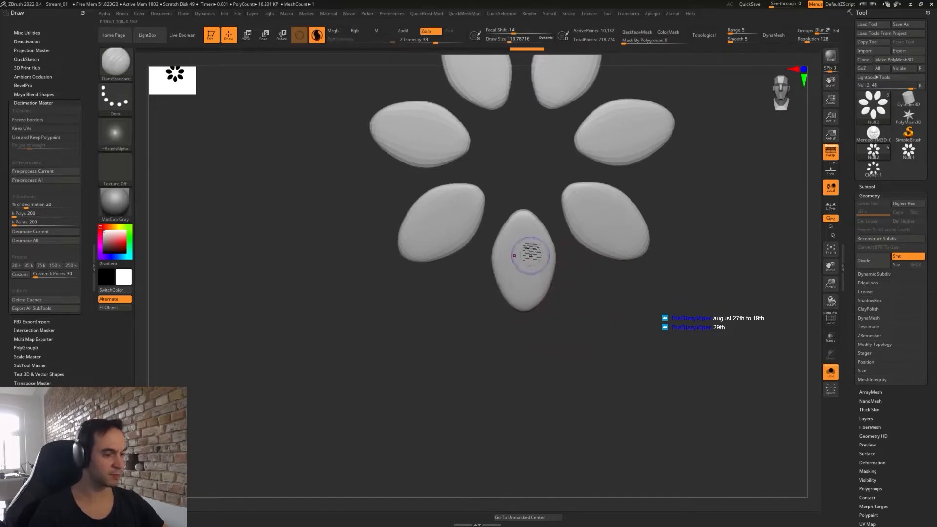
pyautogui.moveTo(523, 244); pyautogui.dragTo(523, 296)
pyautogui.hotkey('ctrl', 'z')
pyautogui.moveTo(525, 225); pyautogui.dragTo(526, 294)
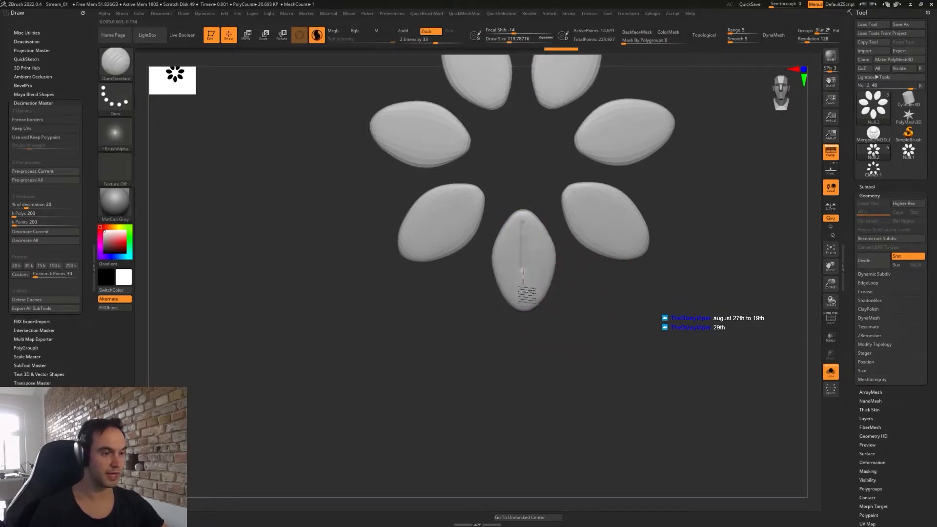
# - Pull the lowest large petal's tip downward into a point with the Move brush
pyautogui.press('b')
pyautogui.press('m')
pyautogui.press('v')
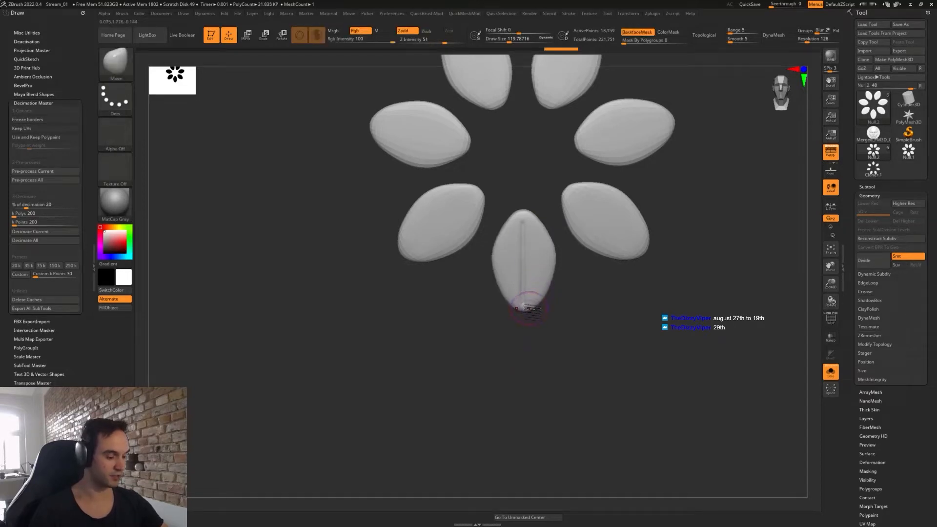
pyautogui.moveTo(524, 311); pyautogui.dragTo(526, 333)
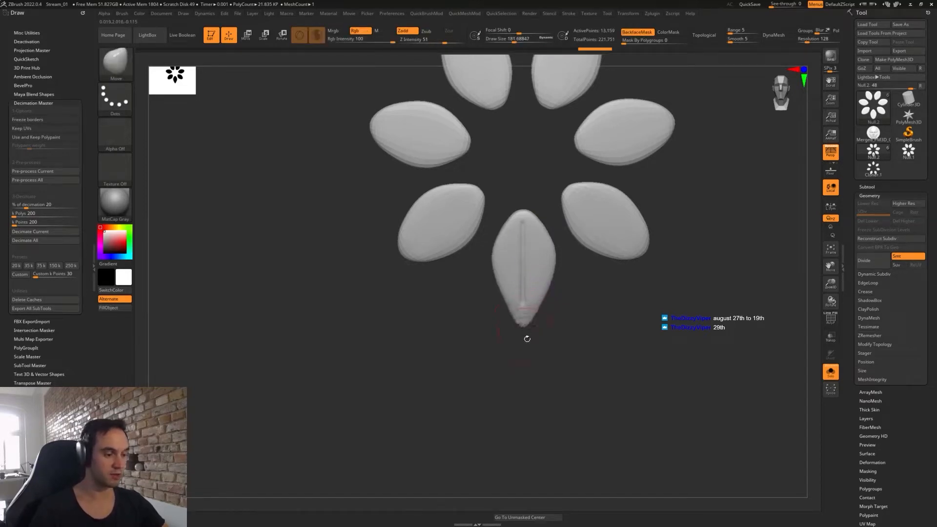
# - Undo the last tip pull and, with BackfaceMask turned off, pull the lowest large petal's tip down into a point again
pyautogui.hotkey('ctrl', 'z')
pyautogui.click(637, 33)
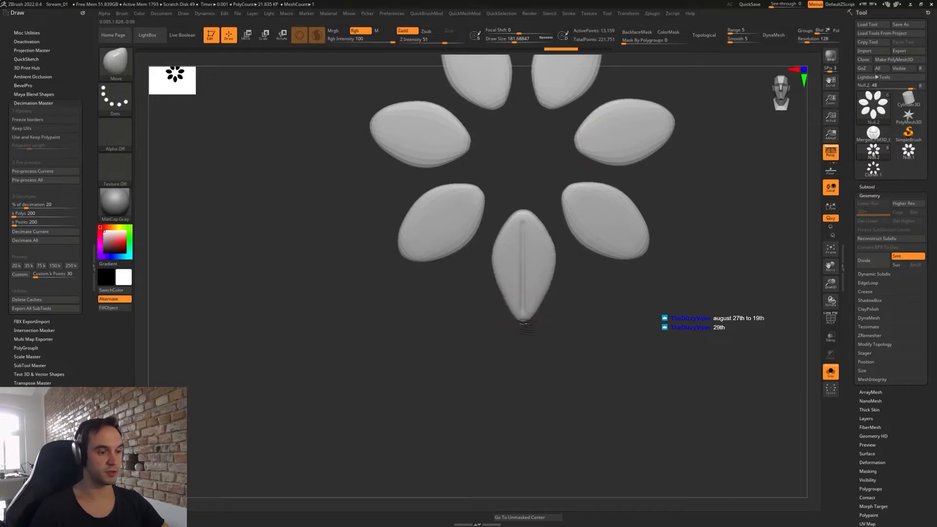
pyautogui.press('ctrl')
pyautogui.moveTo(523, 310)
pyautogui.mouseDown()
pyautogui.moveTo(526, 331)
pyautogui.moveTo(542, 332)
pyautogui.moveTo(525, 332)
pyautogui.mouseUp()
pyautogui.press('s')
pyautogui.press('shift')
pyautogui.press('s')
# - Carve mirrored curved grooves along both sides of the lowest large petal with DamStandard at a draw size of about 97
pyautogui.keyDown('ctrl'); pyautogui.moveTo(563, 322); pyautogui.dragTo(566, 341, button='right'); pyautogui.keyUp('ctrl')
pyautogui.press('s')
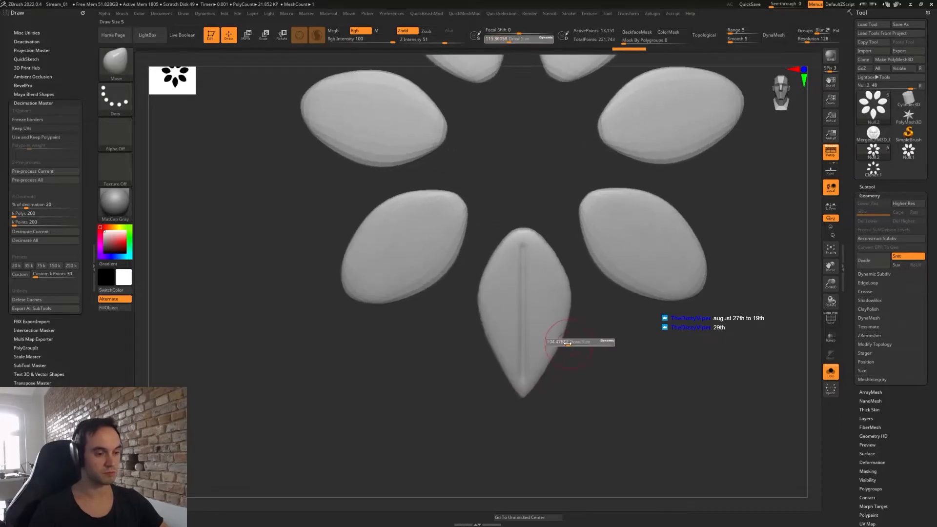
pyautogui.moveTo(567, 342); pyautogui.dragTo(566, 343)
pyautogui.press('b')
pyautogui.press('d')
pyautogui.press('s')
pyautogui.moveTo(519, 236)
pyautogui.mouseDown()
pyautogui.moveTo(542, 256)
pyautogui.moveTo(564, 306)
pyautogui.mouseUp()
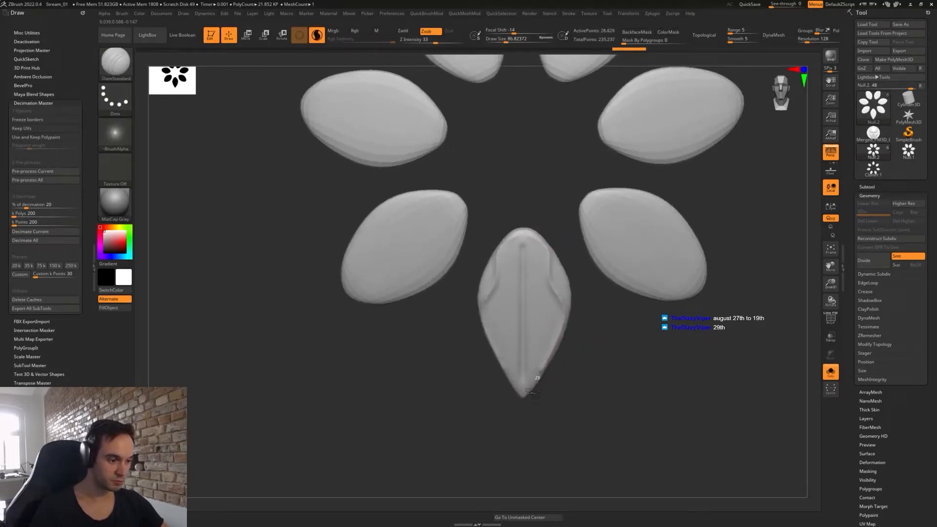
pyautogui.moveTo(532, 391); pyautogui.dragTo(528, 402)
# - Refine the lowest large petal's curved side grooves with DamStandard at a draw size of about 62
pyautogui.press('s')
pyautogui.moveTo(561, 288); pyautogui.dragTo(559, 288)
pyautogui.moveTo(549, 249); pyautogui.dragTo(566, 313)
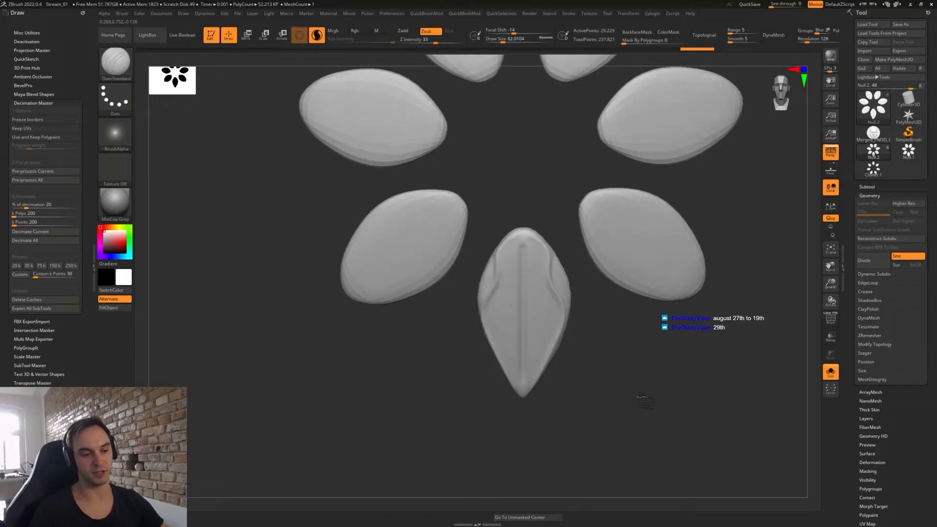
# - Flatten the lowest large petal's outer rim beside the curved groove using the TrimDynamic brush at a draw size of about 62
pyautogui.moveTo(633, 334)
pyautogui.keyDown('alt'); pyautogui.mouseDown()
pyautogui.moveTo(633, 349)
pyautogui.moveTo(602, 332)
pyautogui.mouseUp(); pyautogui.keyUp('alt')
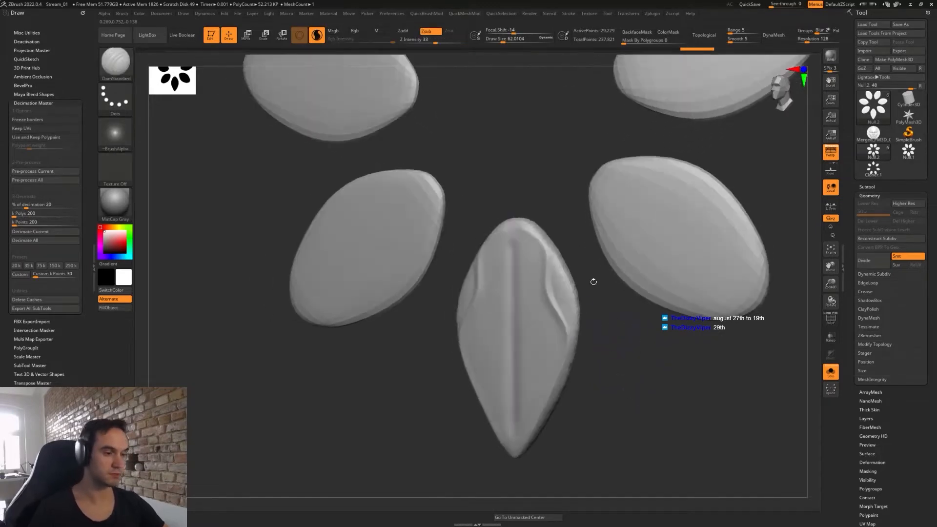
pyautogui.press('b')
pyautogui.press('t')
pyautogui.press('d')
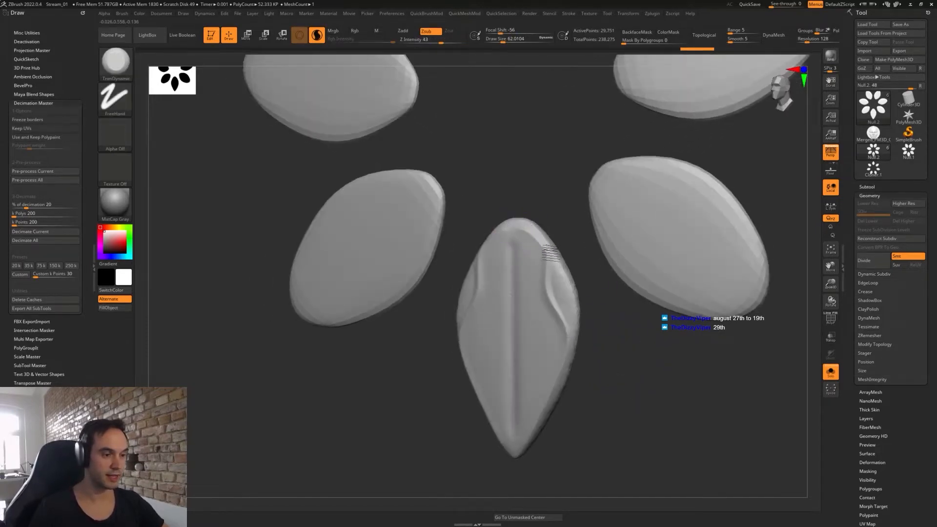
pyautogui.moveTo(609, 327)
pyautogui.mouseDown()
pyautogui.moveTo(550, 389)
pyautogui.moveTo(522, 400)
pyautogui.moveTo(560, 301)
pyautogui.mouseUp()
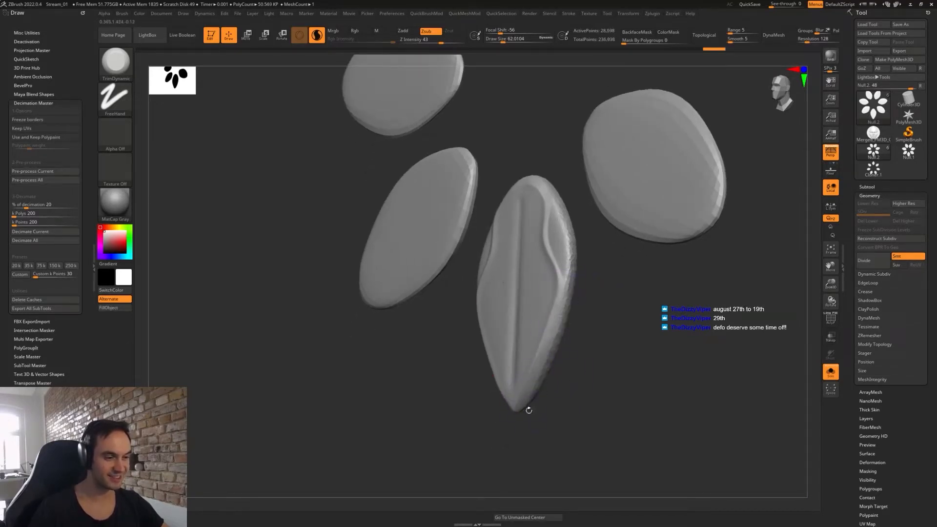
# - Smooth the trimmed outer rim of the lowest large petal from its upper end down to the tip
pyautogui.keyDown('shift'); pyautogui.moveTo(534, 398); pyautogui.dragTo(590, 269); pyautogui.keyUp('shift')
pyautogui.keyDown('shift'); pyautogui.moveTo(570, 225); pyautogui.dragTo(577, 311); pyautogui.keyUp('shift')
pyautogui.moveTo(590, 247); pyautogui.dragTo(601, 243)
pyautogui.moveTo(548, 177)
pyautogui.keyDown('shift'); pyautogui.mouseDown()
pyautogui.moveTo(561, 195)
pyautogui.moveTo(570, 290)
pyautogui.mouseUp(); pyautogui.keyUp('shift')
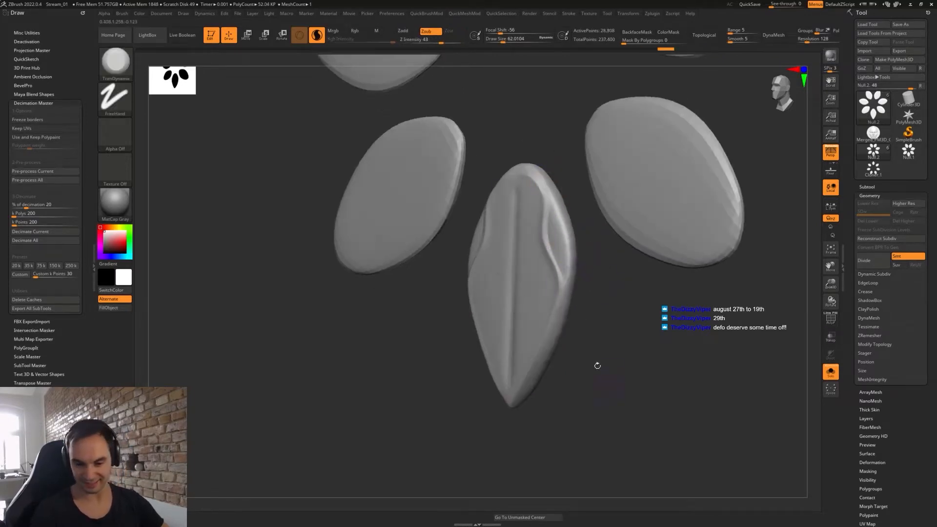
# - Deepen the curved groove on the side of the bottom petal with the DamStandard brush
pyautogui.moveTo(617, 400)
pyautogui.keyDown('shift'); pyautogui.mouseDown()
pyautogui.moveTo(638, 393)
pyautogui.moveTo(639, 364)
pyautogui.moveTo(610, 280)
pyautogui.mouseUp(); pyautogui.keyUp('shift')
pyautogui.press('b')
pyautogui.press('d')
pyautogui.press('s')
pyautogui.moveTo(573, 175); pyautogui.dragTo(539, 176)
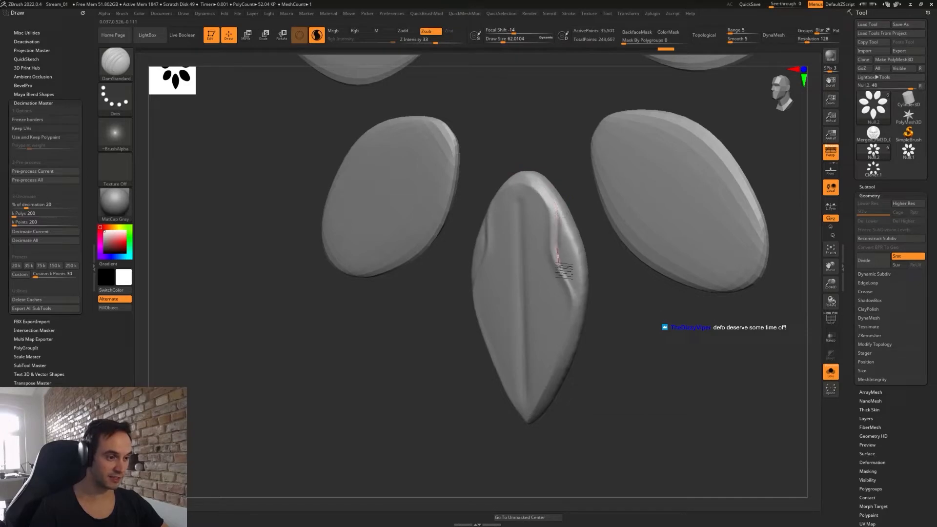
pyautogui.keyDown('shift'); pyautogui.moveTo(607, 372); pyautogui.dragTo(628, 363); pyautogui.keyUp('shift')
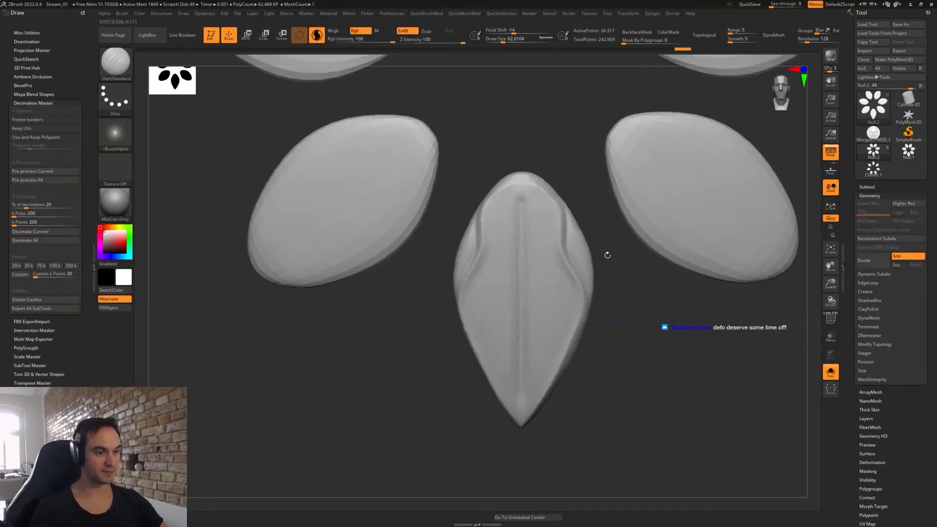
# - Mask the bottom petal so that only a band along its lower side edges stays unmasked
pyautogui.moveTo(565, 208)
pyautogui.keyDown('ctrl'); pyautogui.mouseDown()
pyautogui.moveTo(604, 337)
pyautogui.moveTo(623, 316)
pyautogui.moveTo(697, 341)
pyautogui.moveTo(666, 320)
pyautogui.moveTo(671, 341)
pyautogui.mouseUp(); pyautogui.keyUp('ctrl')
pyautogui.moveTo(676, 359)
pyautogui.keyDown('shift'); pyautogui.mouseDown()
pyautogui.moveTo(675, 379)
pyautogui.moveTo(637, 355)
pyautogui.mouseUp(); pyautogui.keyUp('shift')
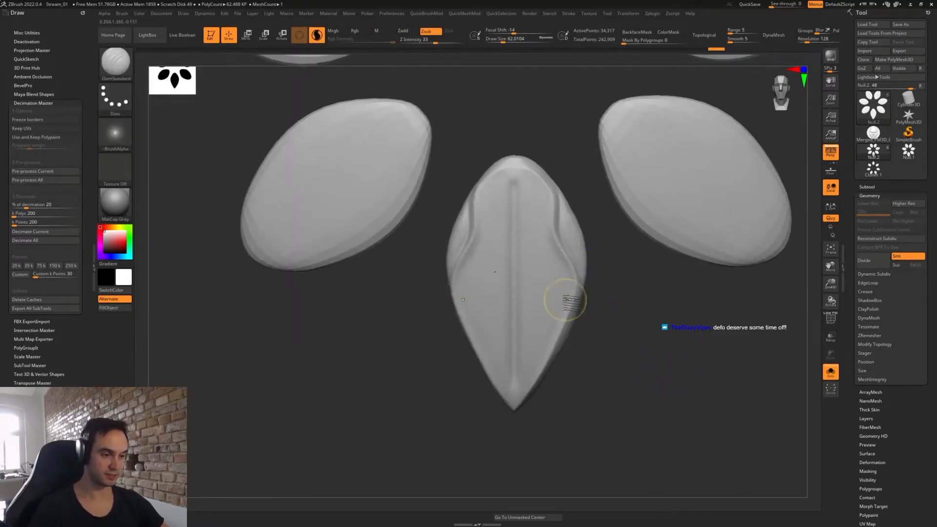
pyautogui.moveTo(580, 298)
pyautogui.keyDown('ctrl'); pyautogui.mouseDown()
pyautogui.moveTo(553, 350)
pyautogui.moveTo(601, 371)
pyautogui.moveTo(586, 331)
pyautogui.moveTo(566, 319)
pyautogui.moveTo(608, 308)
pyautogui.mouseUp(); pyautogui.keyUp('ctrl')
pyautogui.keyDown('ctrl'); pyautogui.click(605, 371); pyautogui.keyUp('ctrl')
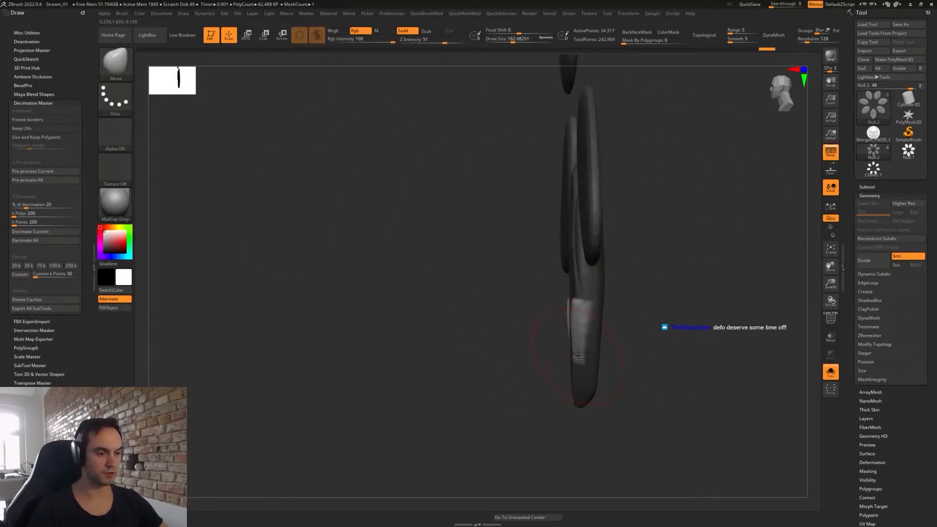
# - Pull the unmasked lower side edges of the bottom petal outward with the Move brush, then clear the mask
pyautogui.moveTo(581, 356)
pyautogui.mouseDown()
pyautogui.moveTo(681, 355)
pyautogui.moveTo(582, 353)
pyautogui.mouseUp()
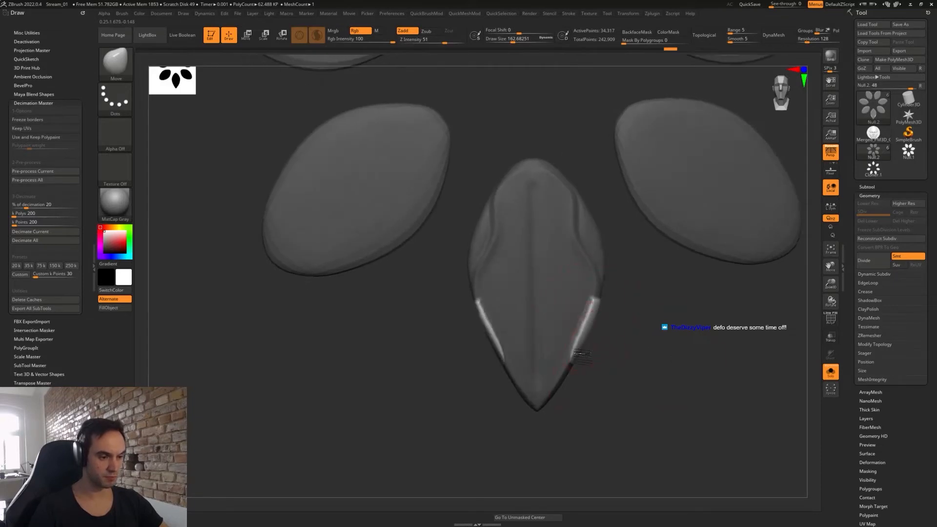
pyautogui.moveTo(592, 303); pyautogui.dragTo(604, 295)
pyautogui.moveTo(636, 323)
pyautogui.mouseDown()
pyautogui.moveTo(588, 320)
pyautogui.moveTo(593, 296)
pyautogui.mouseUp()
pyautogui.moveTo(651, 317)
pyautogui.mouseDown()
pyautogui.moveTo(600, 313)
pyautogui.moveTo(619, 363)
pyautogui.mouseUp()
# - Trim and smooth the stepped side edges of the bottom petal at a draw size of about 80
pyautogui.press('s')
pyautogui.press('f')
pyautogui.press('s')
pyautogui.press('shift')
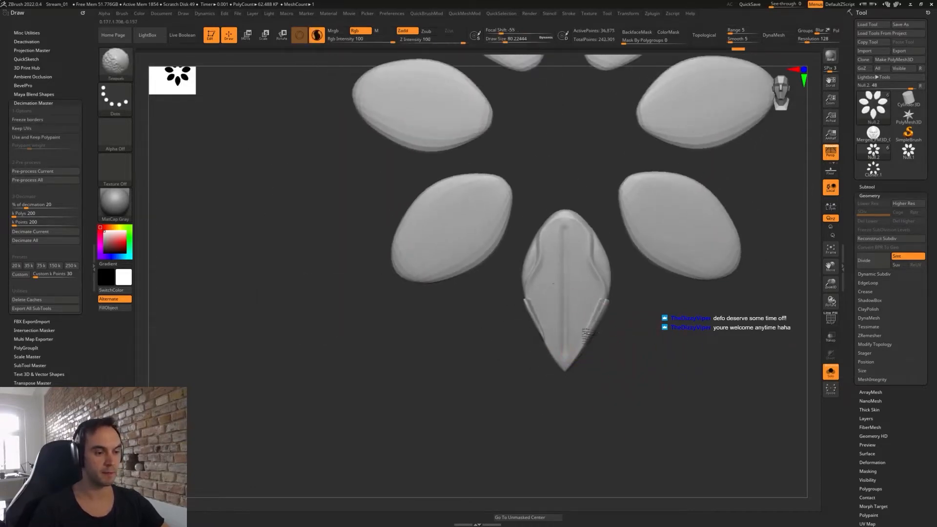
pyautogui.keyDown('shift'); pyautogui.moveTo(596, 317); pyautogui.dragTo(588, 331); pyautogui.keyUp('shift')
# - Turn off Solo to show the whole flower and set the Move brush's draw size to about 202
pyautogui.moveTo(611, 326)
pyautogui.keyDown('alt'); pyautogui.mouseDown()
pyautogui.moveTo(613, 348)
pyautogui.moveTo(602, 368)
pyautogui.moveTo(623, 405)
pyautogui.mouseUp(); pyautogui.keyUp('alt')
pyautogui.click(830, 371)
pyautogui.press('s')
pyautogui.click(599, 362)
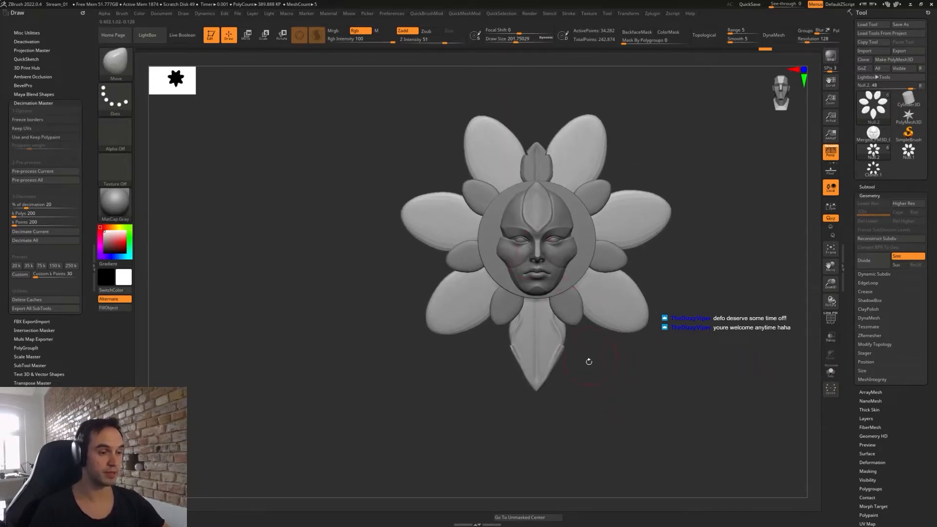
pyautogui.moveTo(589, 361)
pyautogui.mouseDown()
pyautogui.moveTo(592, 379)
pyautogui.moveTo(621, 376)
pyautogui.moveTo(505, 269)
pyautogui.mouseUp()
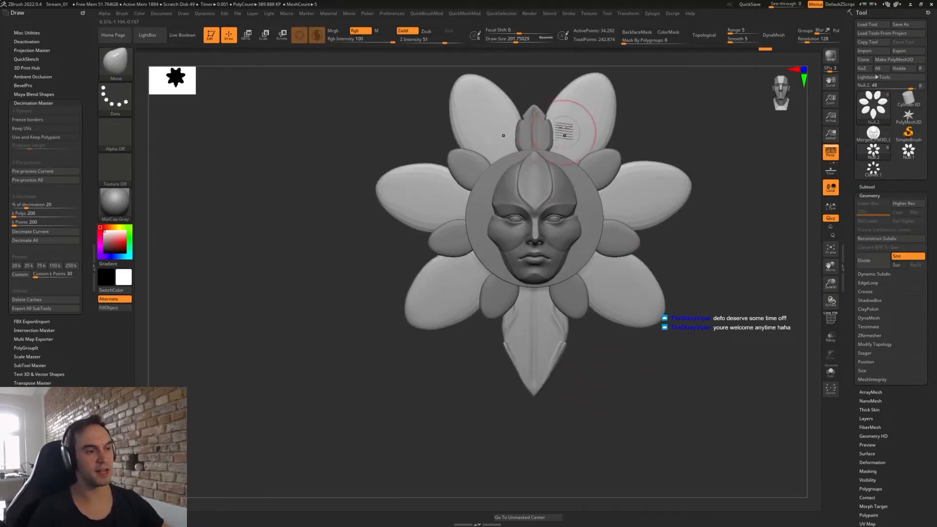
# - Select the small petal subtool Cloner.2 and reshape the top petal's outline with the Move brush at draw size 112
pyautogui.keyDown('alt'); pyautogui.click(546, 130); pyautogui.keyUp('alt')
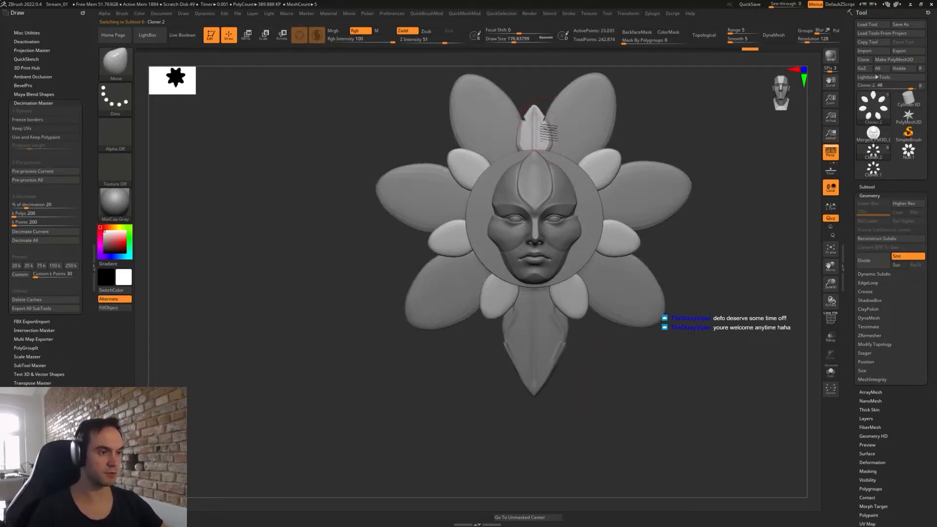
pyautogui.press('[')
pyautogui.press('[')
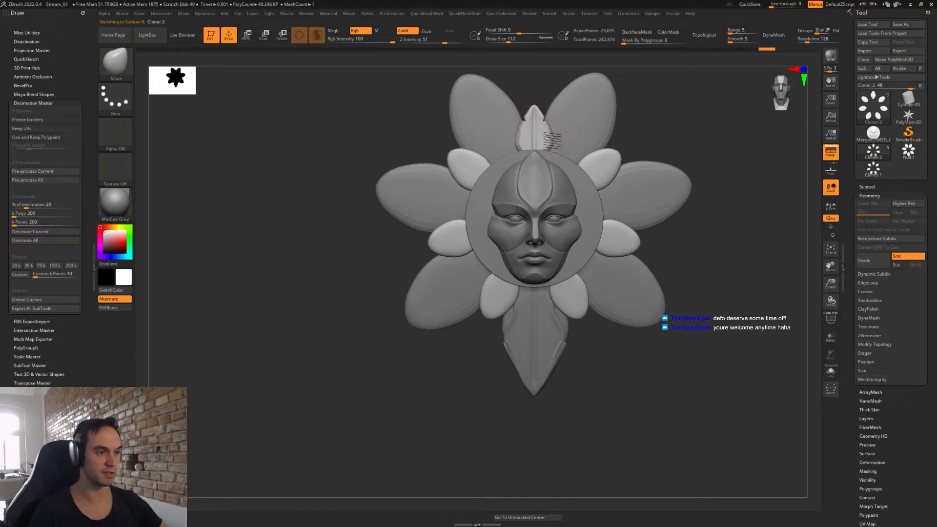
pyautogui.keyDown('alt'); pyautogui.moveTo(722, 293); pyautogui.dragTo(735, 324); pyautogui.keyUp('alt')
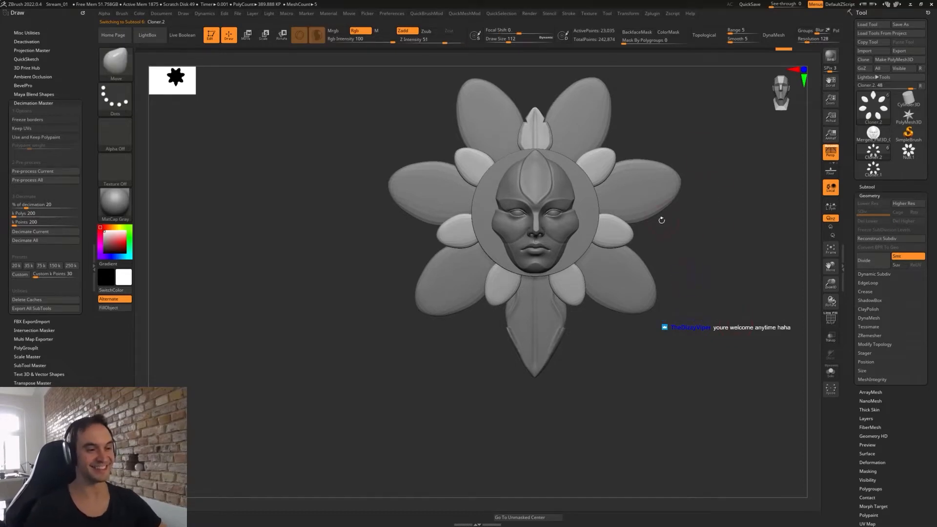
pyautogui.keyDown('alt'); pyautogui.moveTo(705, 260); pyautogui.dragTo(679, 274); pyautogui.keyUp('alt')
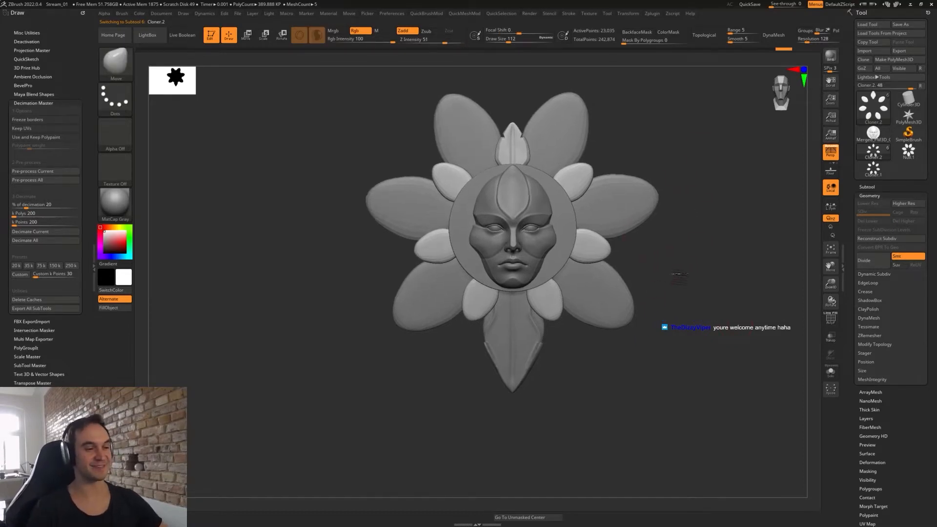
# - Select the large petal subtool Null.2 and adjust the bottom petal's silhouette with the Move brush at draw size about 305
pyautogui.keyDown('alt'); pyautogui.click(533, 365); pyautogui.keyUp('alt')
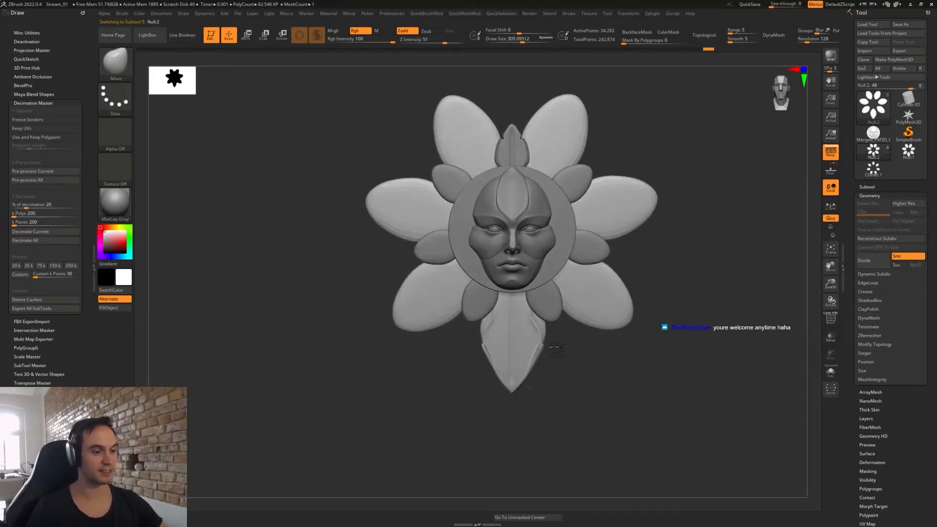
pyautogui.press('shift')
pyautogui.keyDown('alt'); pyautogui.moveTo(565, 363); pyautogui.dragTo(544, 387); pyautogui.keyUp('alt')
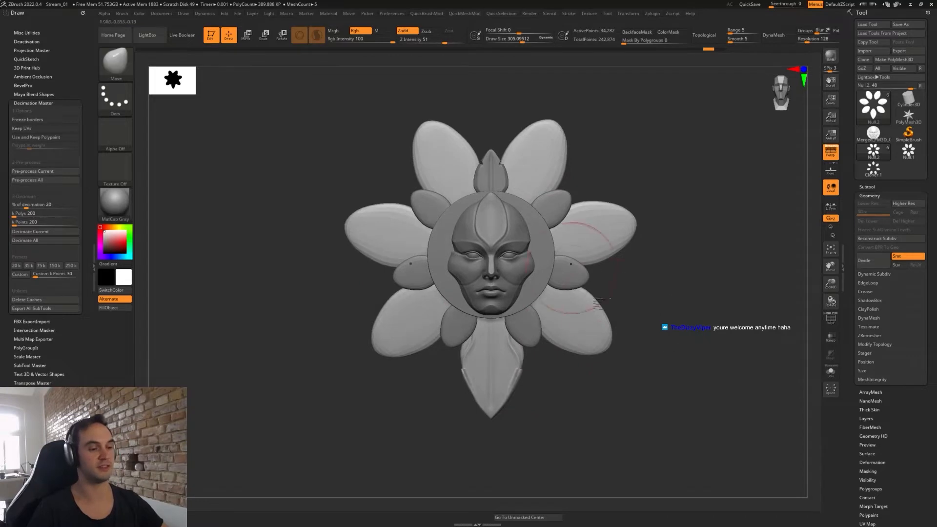
pyautogui.keyDown('shift'); pyautogui.moveTo(652, 298); pyautogui.dragTo(618, 318); pyautogui.keyUp('shift')
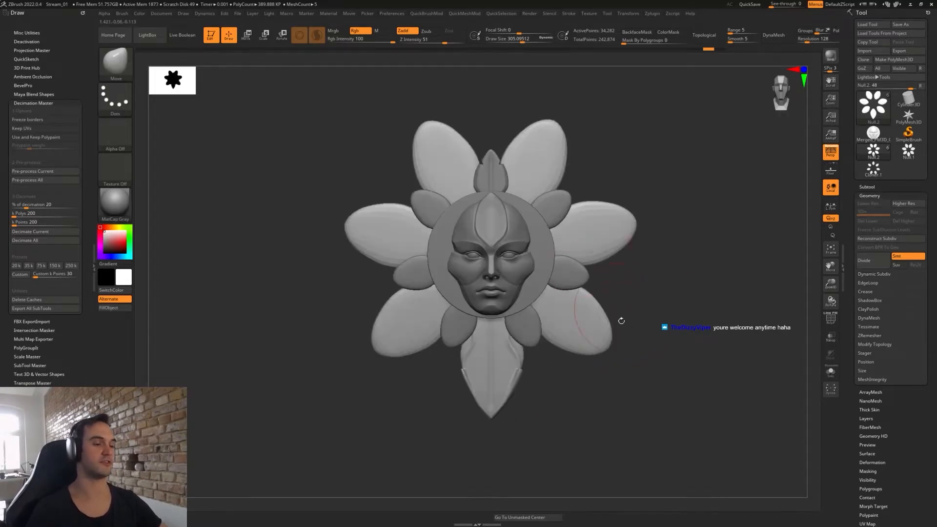
pyautogui.click(866, 196)
pyautogui.click(868, 195)
pyautogui.click(871, 185)
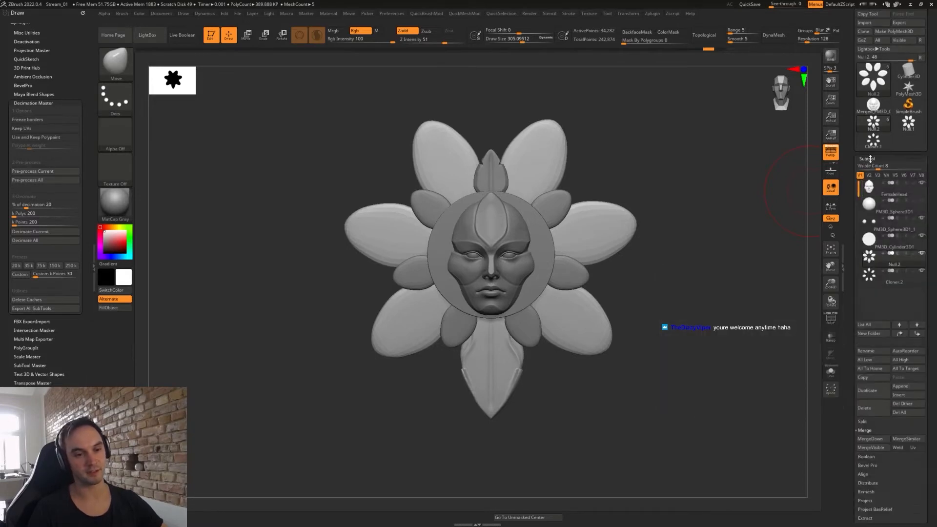
pyautogui.click(870, 158)
pyautogui.click(870, 166)
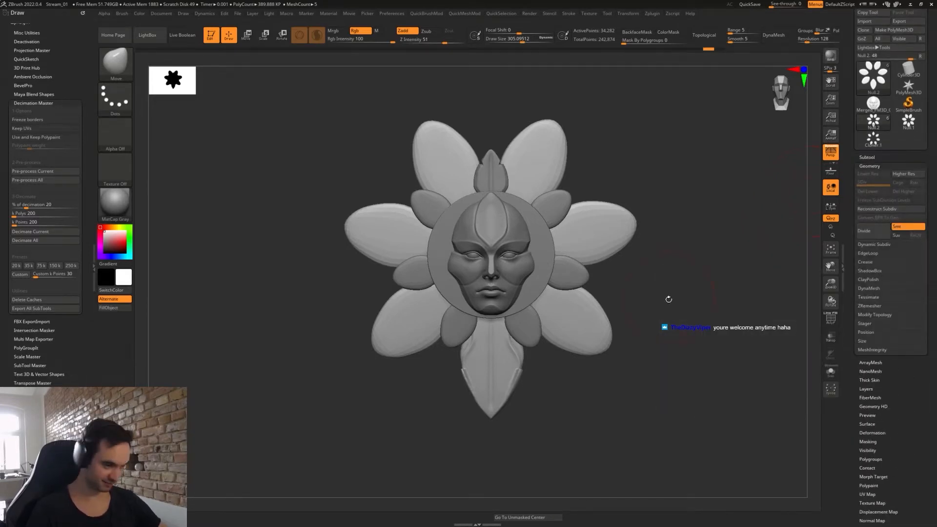
pyautogui.keyDown('shift'); pyautogui.moveTo(621, 345); pyautogui.dragTo(623, 320); pyautogui.keyUp('shift')
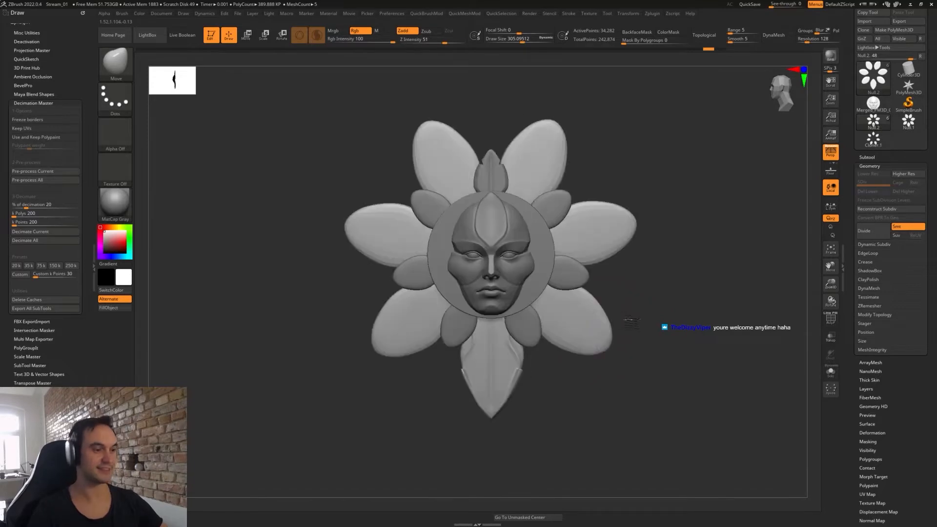
pyautogui.click(877, 167)
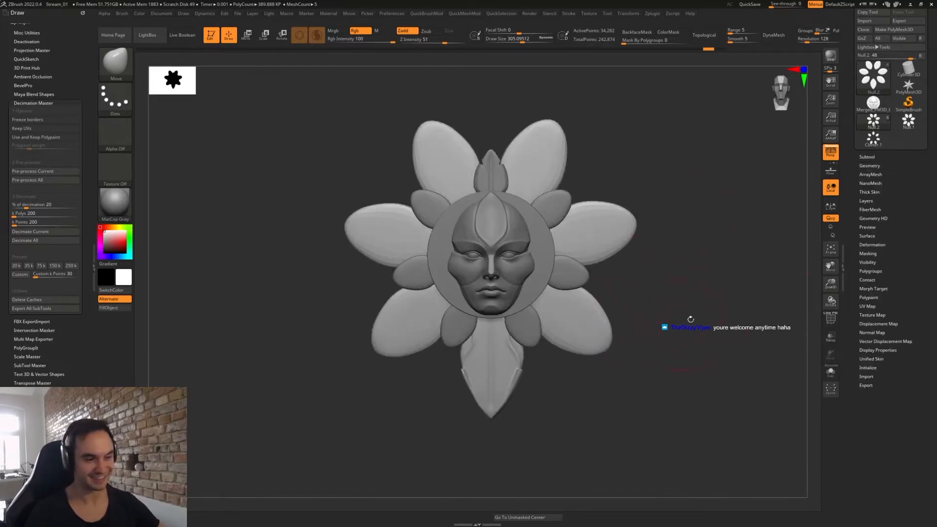
# - Duplicate the large petal subtool and give each petal of the copy its own polygroup with Auto Groups
pyautogui.click(869, 157)
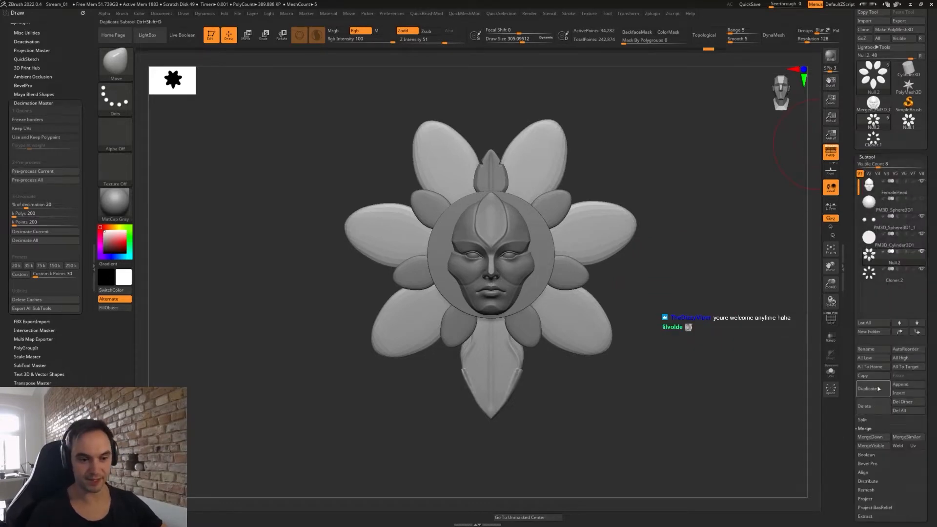
pyautogui.click(862, 390)
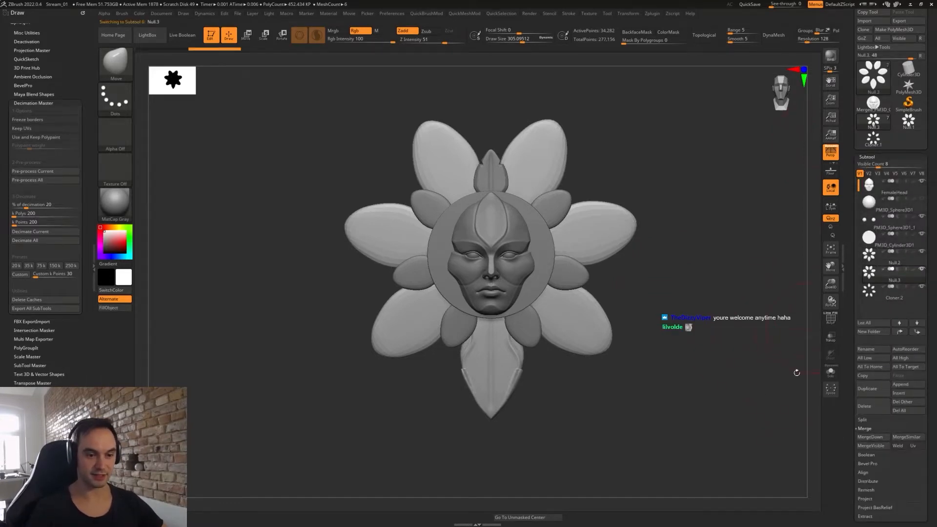
pyautogui.hotkey('shift', 'f')
pyautogui.press('2')
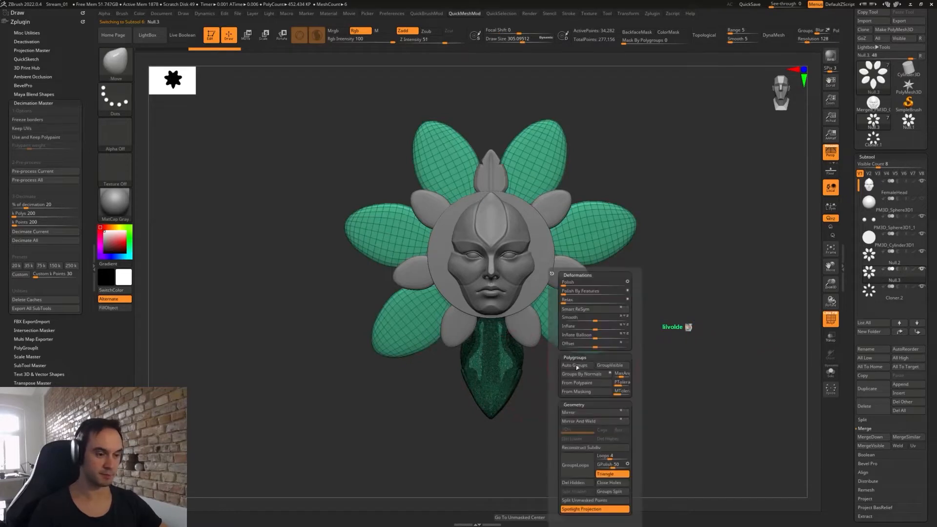
pyautogui.click(577, 365)
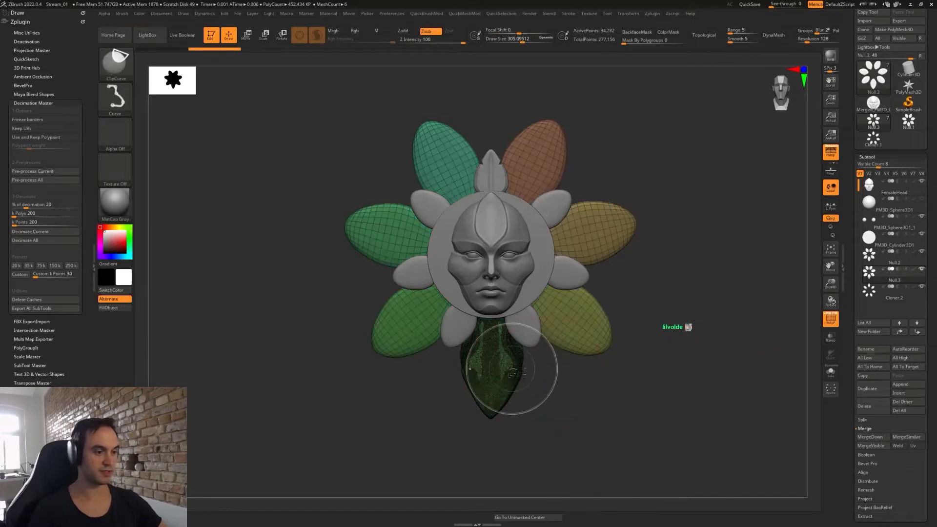
# - Isolate the bottom petal of the duplicated subtool and delete its hidden geometry
pyautogui.hotkey('shift', 'f')
pyautogui.press('2')
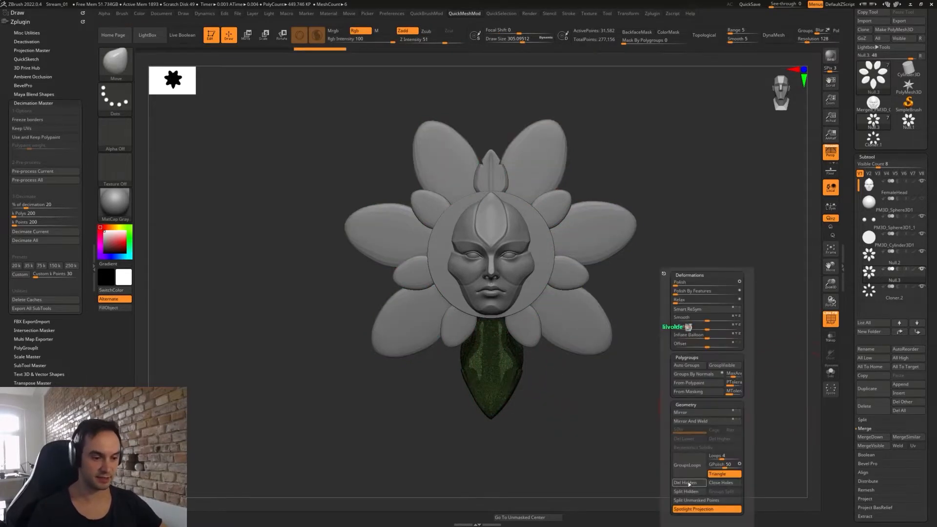
pyautogui.click(688, 484)
# - Pre-process the isolated bottom petal and decimate it to 20%
pyautogui.click(40, 172)
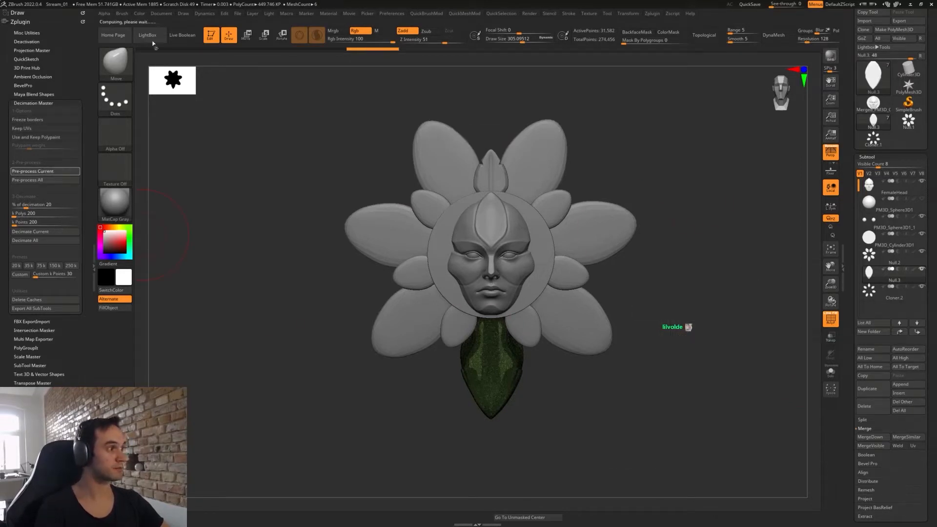
pyautogui.click(48, 232)
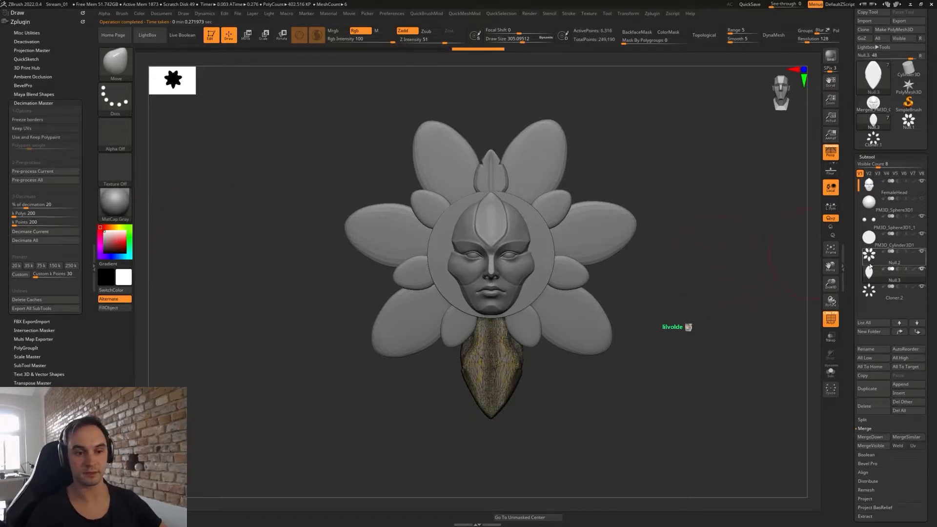
# - In the small petal subtool Cloner.2, split the petals with Auto Groups, isolate the top petal and delete the hidden ones
pyautogui.click(870, 265)
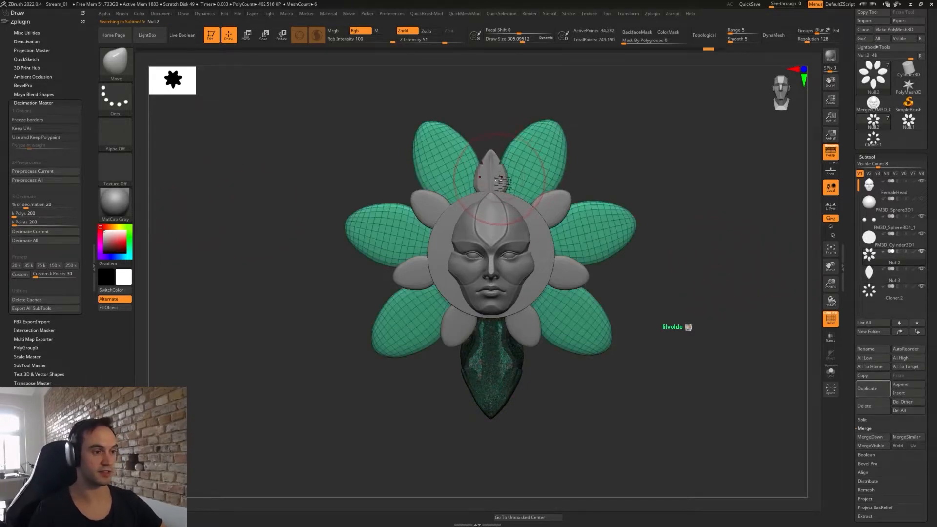
pyautogui.keyDown('alt'); pyautogui.click(498, 180); pyautogui.keyUp('alt')
pyautogui.press('2')
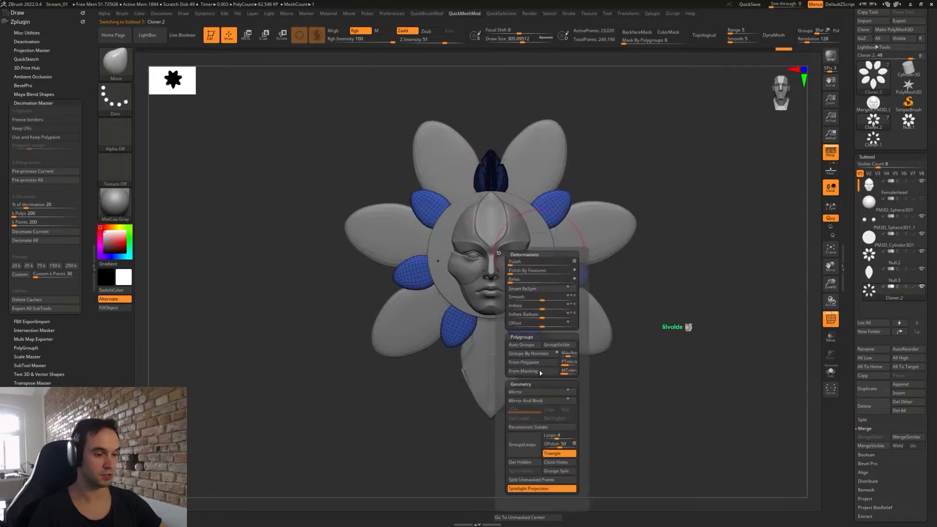
pyautogui.click(528, 345)
pyautogui.keyDown('ctrl'); pyautogui.keyDown('shift'); pyautogui.click(493, 173); pyautogui.keyUp('shift'); pyautogui.keyUp('ctrl')
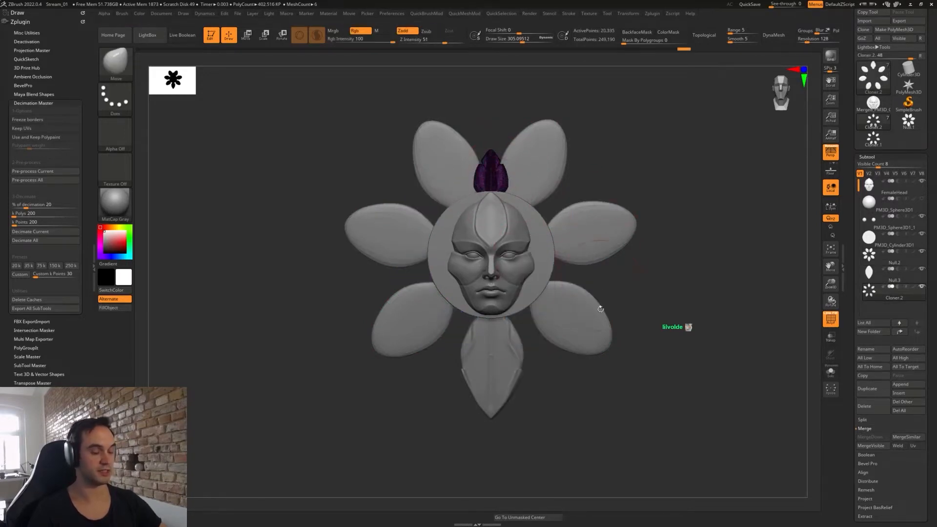
pyautogui.press('2')
pyautogui.click(582, 483)
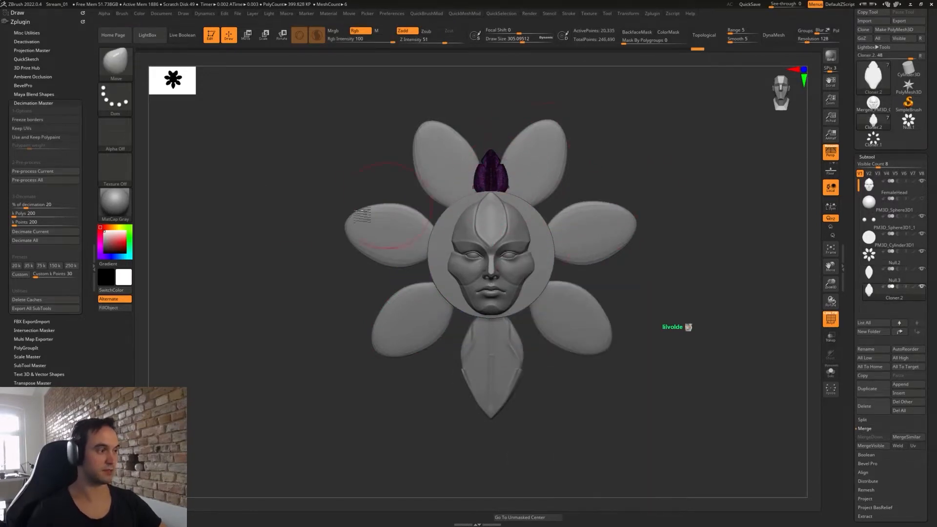
# - Pre-process the isolated small top petal and decimate it to 20%
pyautogui.click(70, 180)
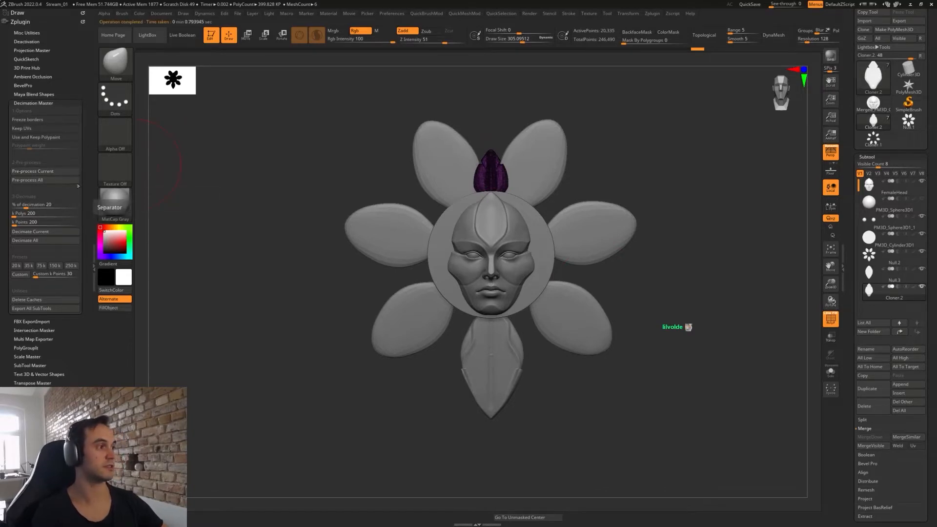
pyautogui.click(58, 234)
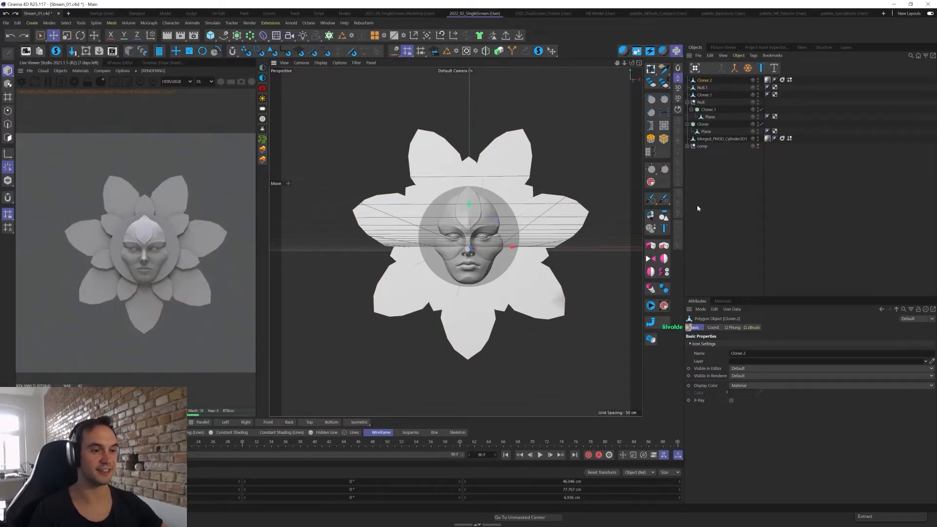
# - Switch to Cinema 4D and hide the Null.1 and Cloner.1 objects
pyautogui.keyDown('alt'); pyautogui.click(758, 88); pyautogui.keyUp('alt')
pyautogui.keyDown('alt'); pyautogui.click(758, 87); pyautogui.keyUp('alt')
pyautogui.keyDown('alt'); pyautogui.click(758, 95); pyautogui.keyUp('alt')
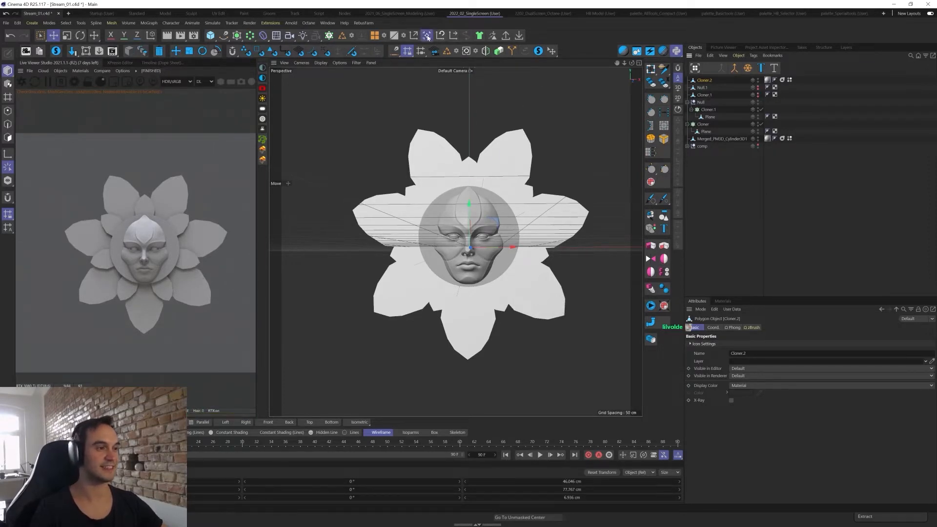
# - Center the axis of the imported Cloner.2 petal on its geometry and turn the view to its side
pyautogui.click(426, 36)
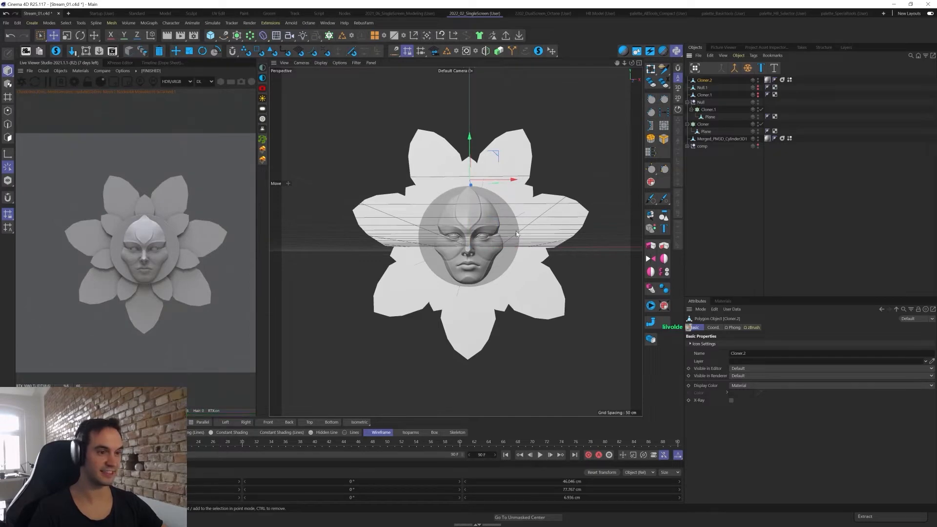
pyautogui.keyDown('alt'); pyautogui.moveTo(516, 233); pyautogui.dragTo(535, 192); pyautogui.keyUp('alt')
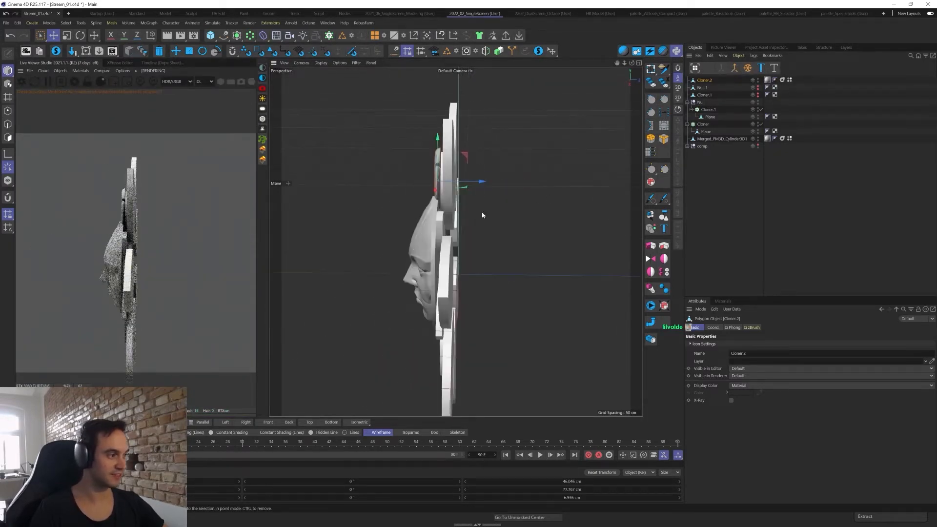
# - Rotate the axis of the small Cloner.2 petal 180° in heading and view the medallion from the front
pyautogui.keyDown('alt'); pyautogui.moveTo(483, 216); pyautogui.dragTo(585, 210); pyautogui.keyUp('alt')
pyautogui.press('r')
pyautogui.moveTo(452, 183); pyautogui.dragTo(286, 177)
pyautogui.press('e')
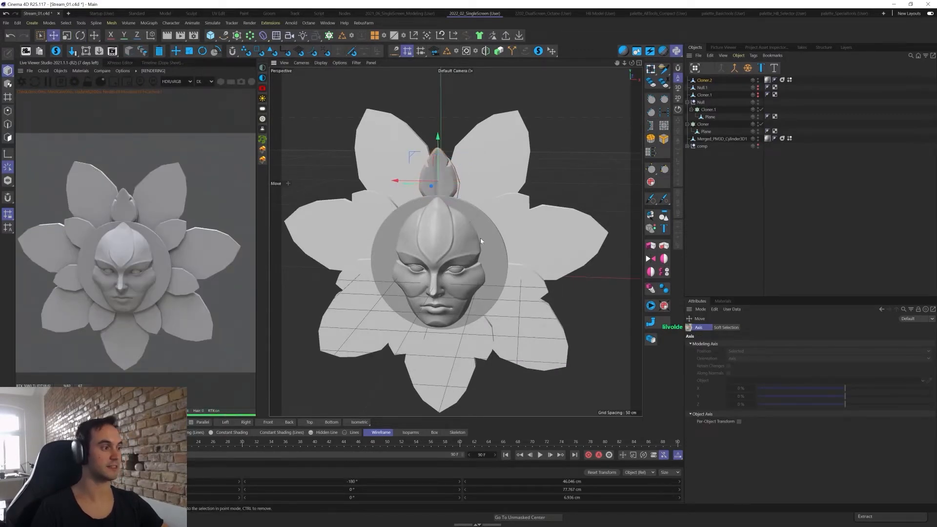
pyautogui.keyDown('alt'); pyautogui.moveTo(480, 239); pyautogui.dragTo(503, 207); pyautogui.keyUp('alt')
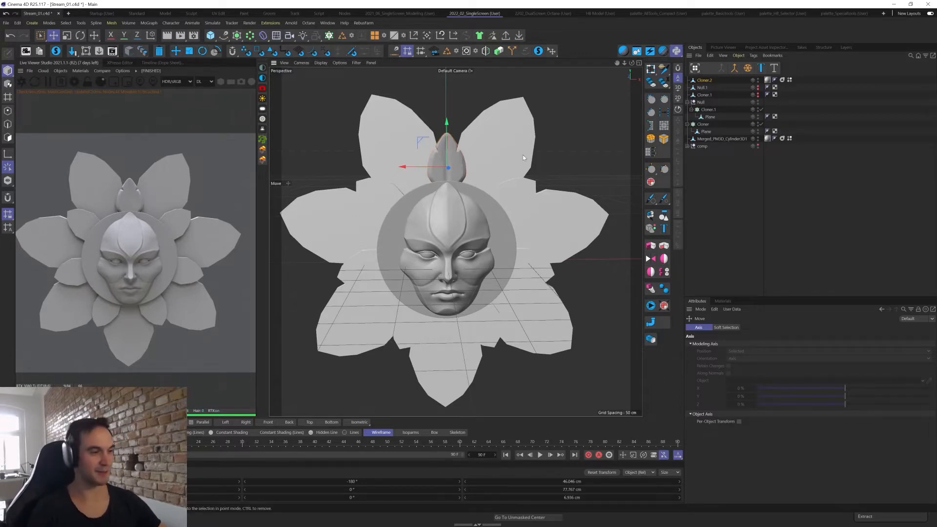
pyautogui.keyDown('alt'); pyautogui.moveTo(555, 172); pyautogui.dragTo(635, 220); pyautogui.keyUp('alt')
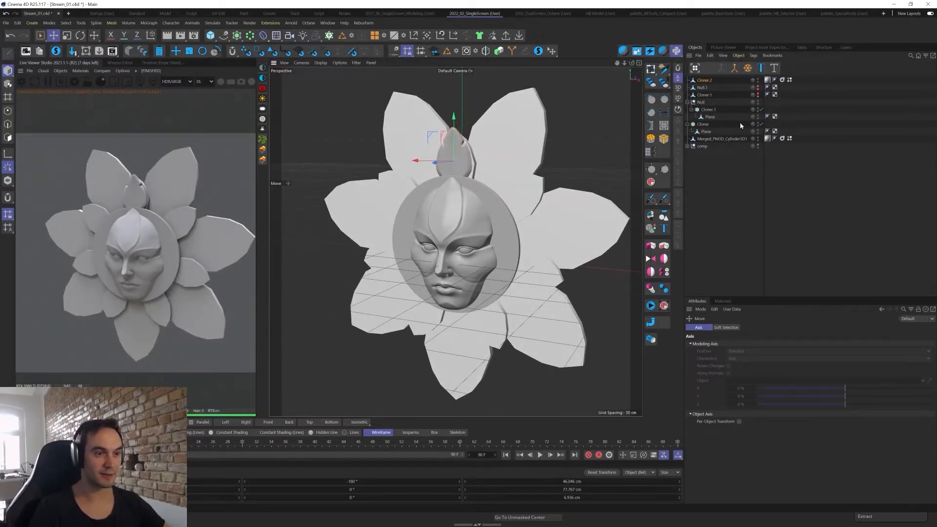
# - Make the Cloner.2 petal the cloned object of the Cloner and take its original Plane out of the hierarchy
pyautogui.click(701, 124)
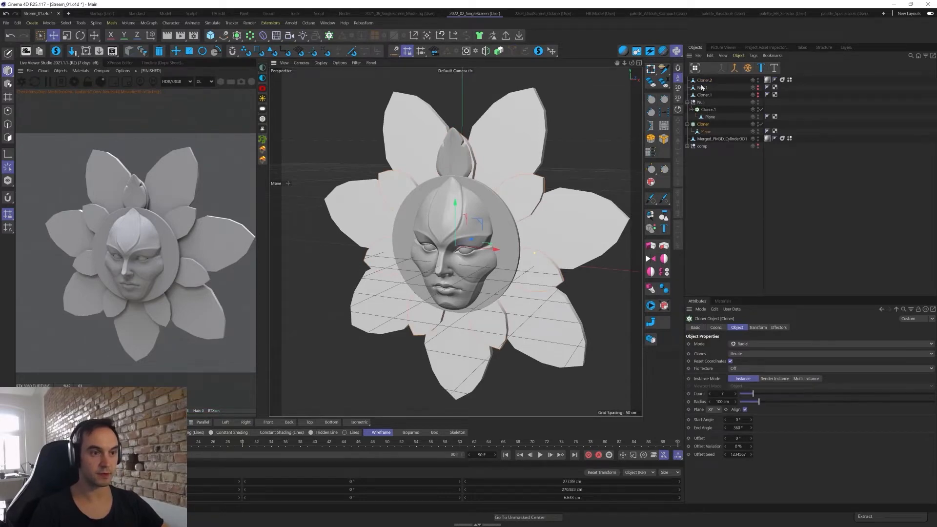
pyautogui.moveTo(701, 87); pyautogui.dragTo(710, 126)
pyautogui.click(710, 125)
pyautogui.moveTo(711, 171); pyautogui.dragTo(732, 169)
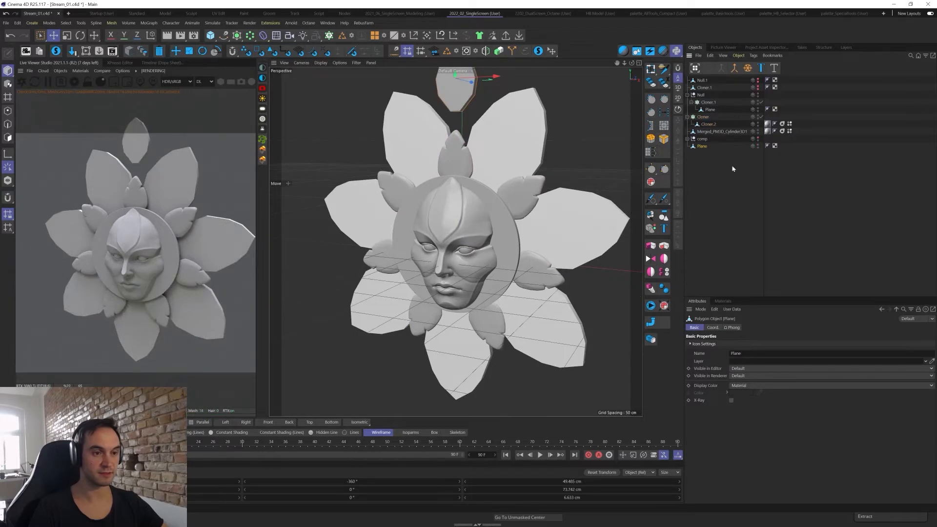
pyautogui.click(715, 174)
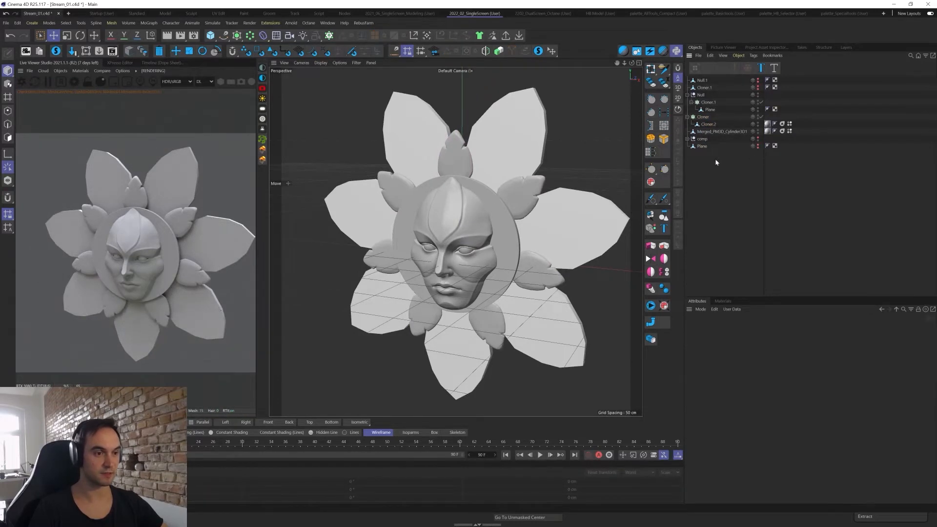
# - Group the removed Plane in a null named backup and delete the hidden Cloner.1 polygon object
pyautogui.hotkey('alt', 'g')
pyautogui.doubleClick(703, 145)
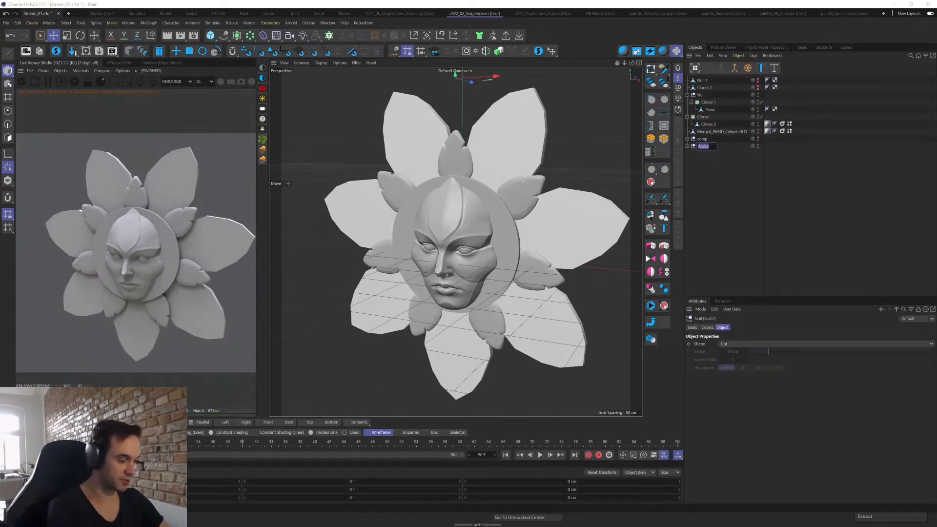
pyautogui.write('backup')
pyautogui.press('Return')
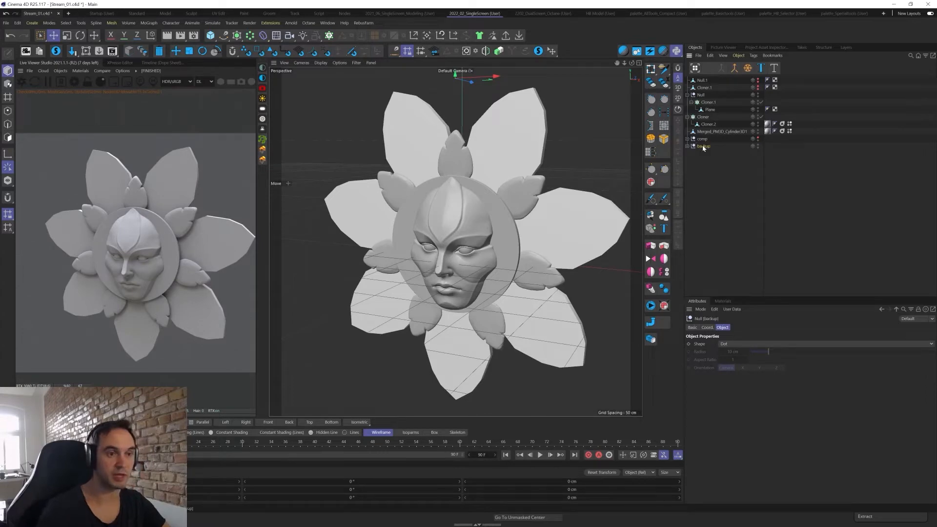
pyautogui.click(706, 88)
pyautogui.press('Delete')
pyautogui.click(701, 79)
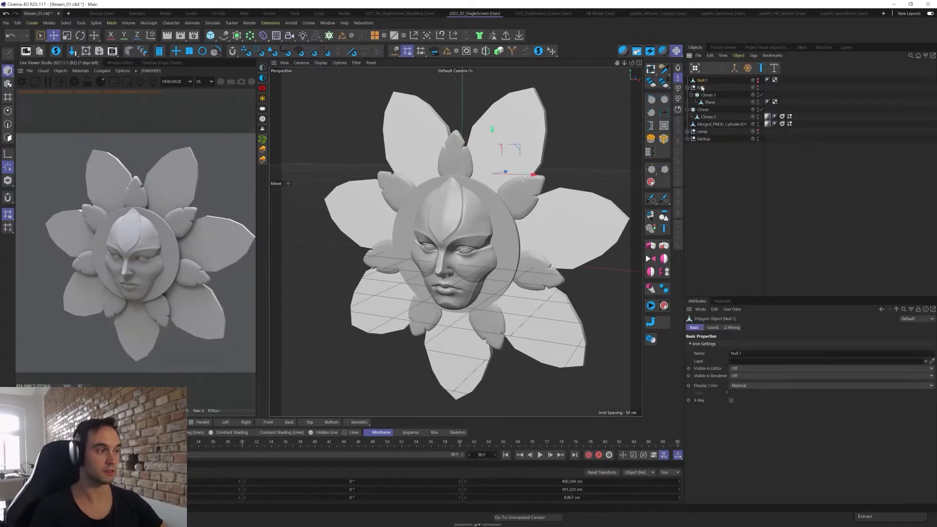
# - Switch to ZBrush, send the large bottom petal Null.3 over with GoZ and return to Cinema 4D
pyautogui.hotkey('alt', 'Tab')
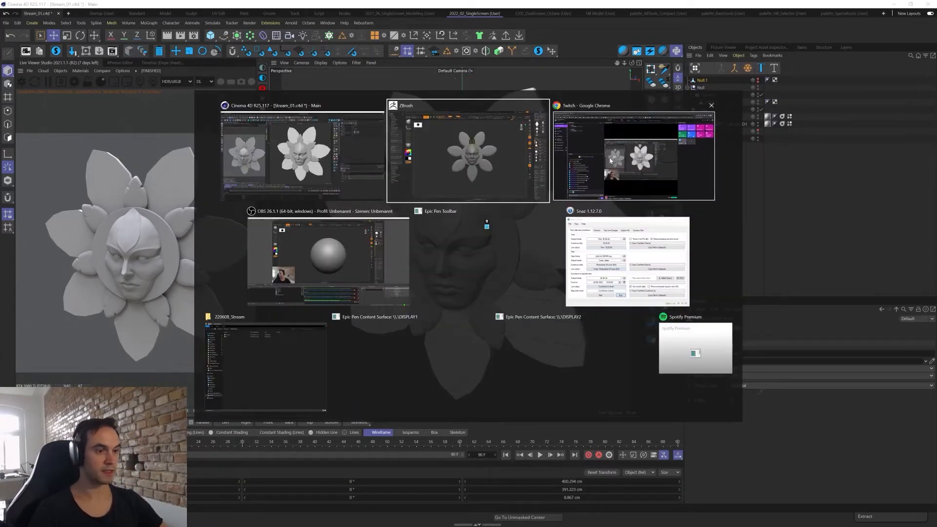
pyautogui.press('Escape')
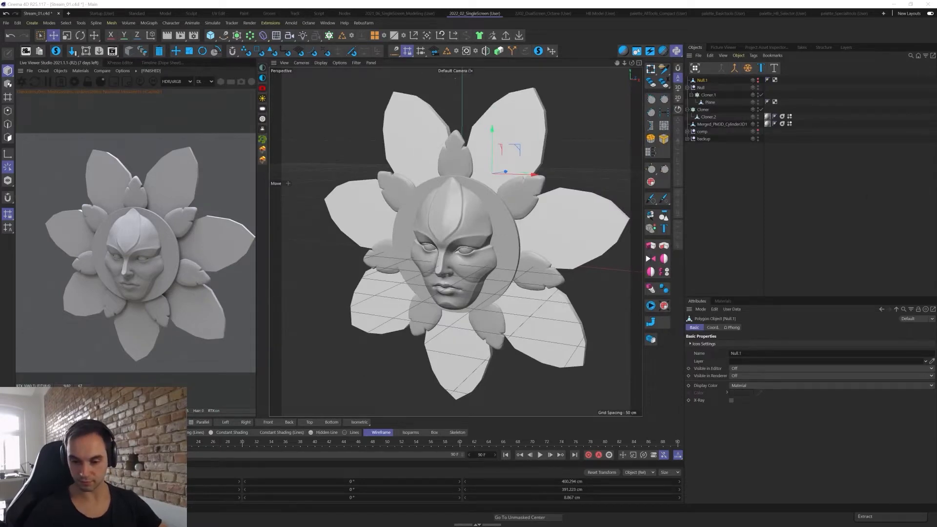
pyautogui.hotkey('alt', 'Tab')
pyautogui.keyDown('alt'); pyautogui.click(508, 378); pyautogui.keyUp('alt')
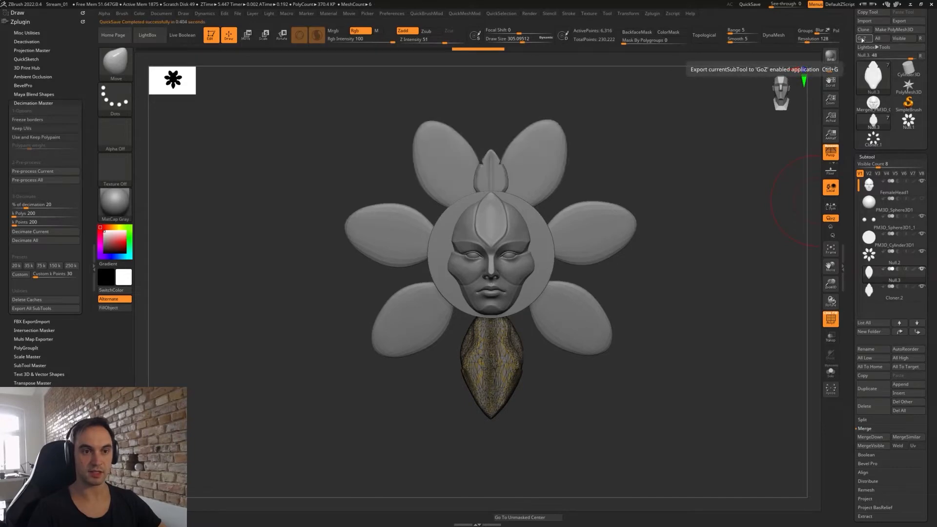
pyautogui.moveTo(908, 121)
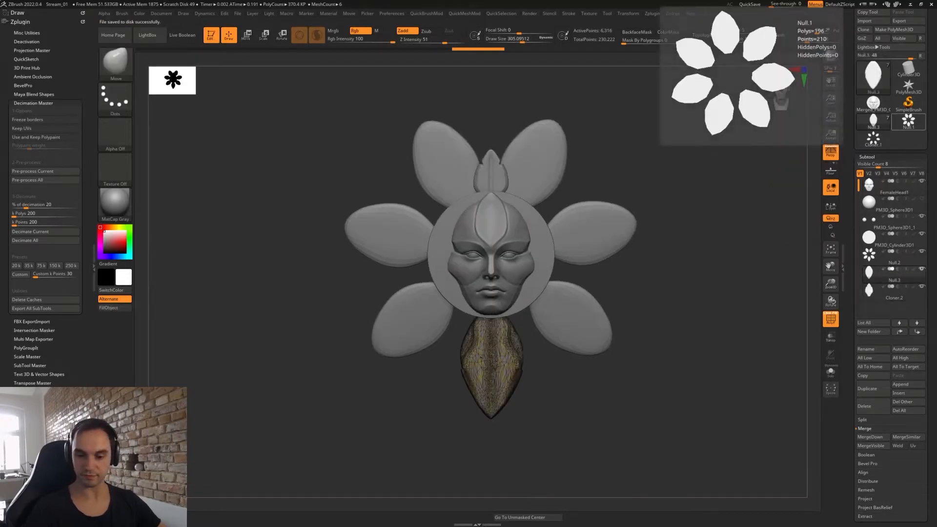
pyautogui.hotkey('alt', 'Tab')
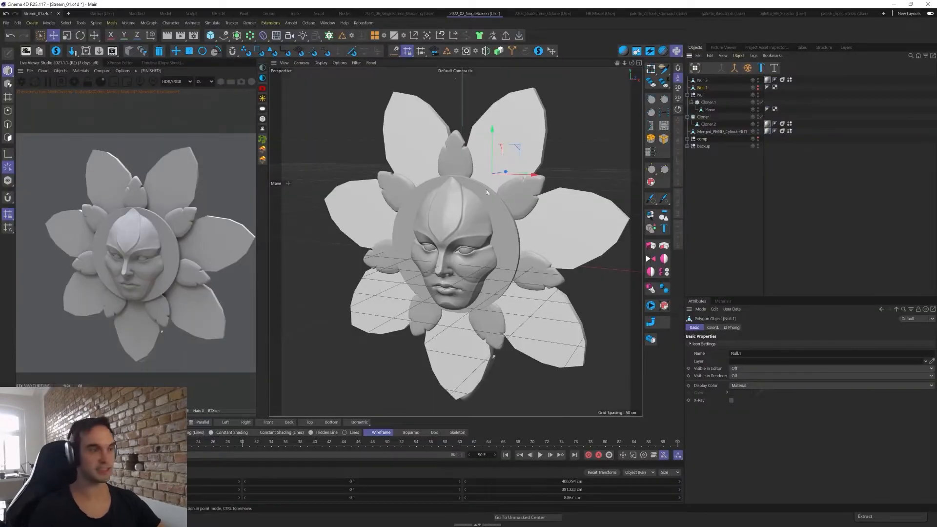
# - Center the axis of the imported Null.3 petal on its geometry and rotate it 180° in heading
pyautogui.click(702, 80)
pyautogui.keyDown('alt'); pyautogui.moveTo(560, 151); pyautogui.dragTo(509, 370); pyautogui.keyUp('alt')
pyautogui.press('r')
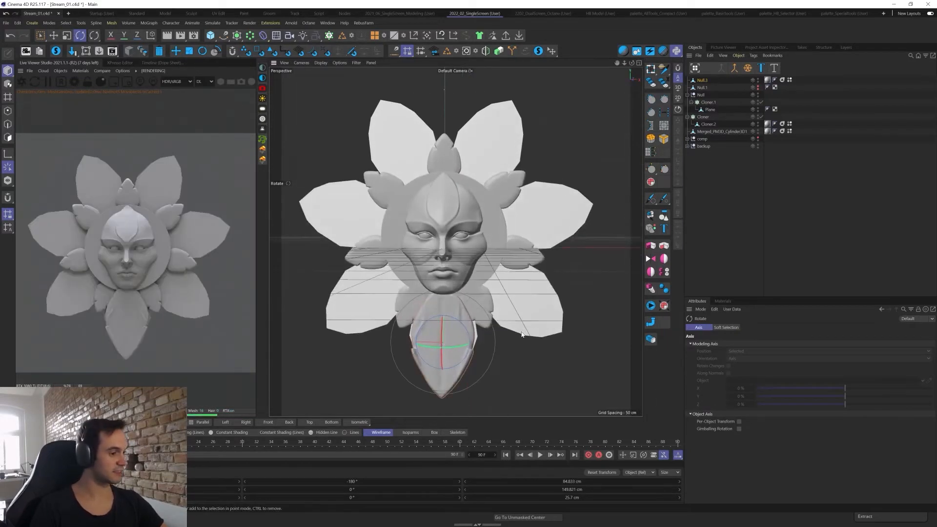
pyautogui.press('e')
pyautogui.keyDown('alt'); pyautogui.moveTo(522, 334); pyautogui.dragTo(471, 323); pyautogui.keyUp('alt')
pyautogui.moveTo(408, 335); pyautogui.dragTo(495, 332)
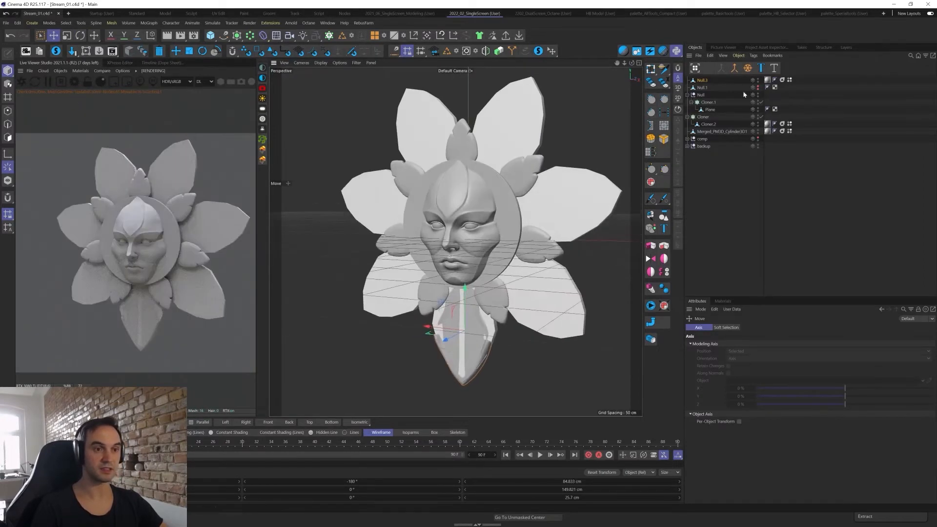
# - Copy the Cloner.1 cloner with its Plane into the backup null and collapse that null
pyautogui.click(708, 102)
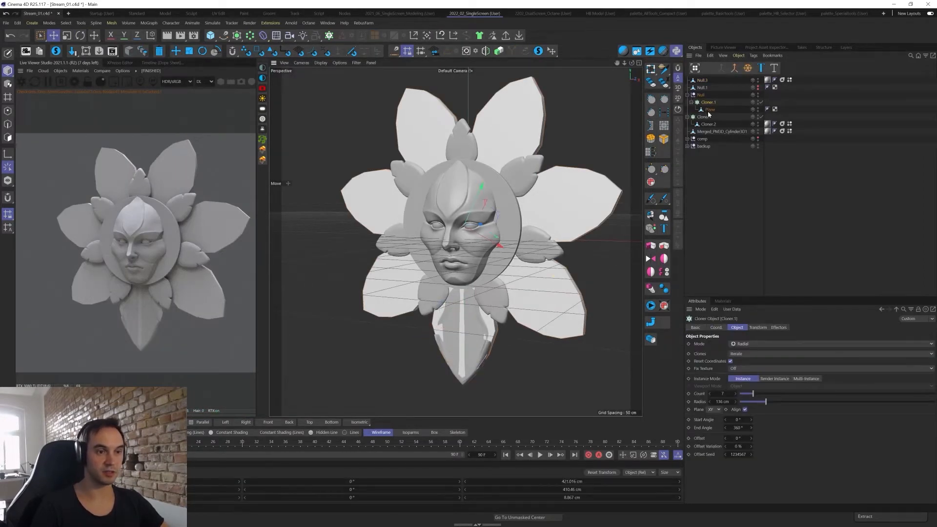
pyautogui.keyDown('ctrl'); pyautogui.moveTo(708, 146); pyautogui.dragTo(707, 147); pyautogui.keyUp('ctrl')
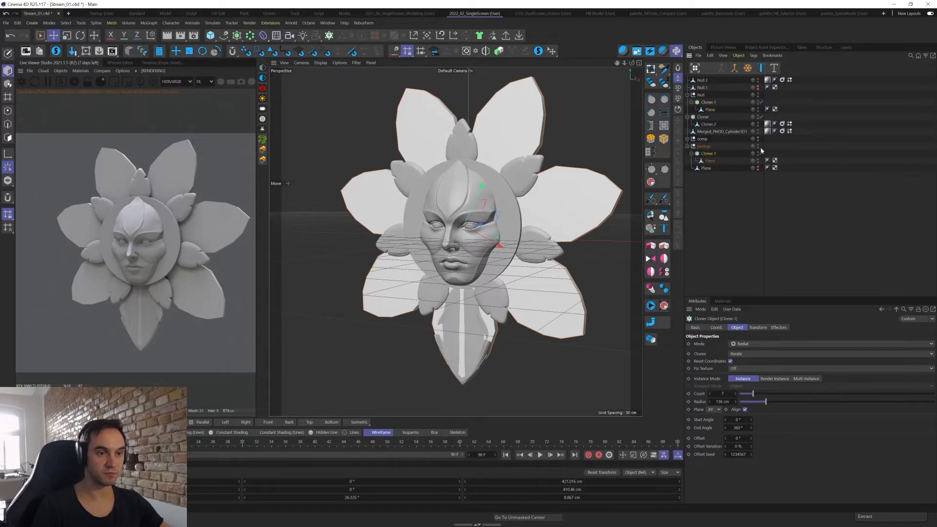
pyautogui.click(687, 146)
# - Delete the Plane from the active Cloner.1 and put the Null.3 petal in its place as the cloned object
pyautogui.click(710, 110)
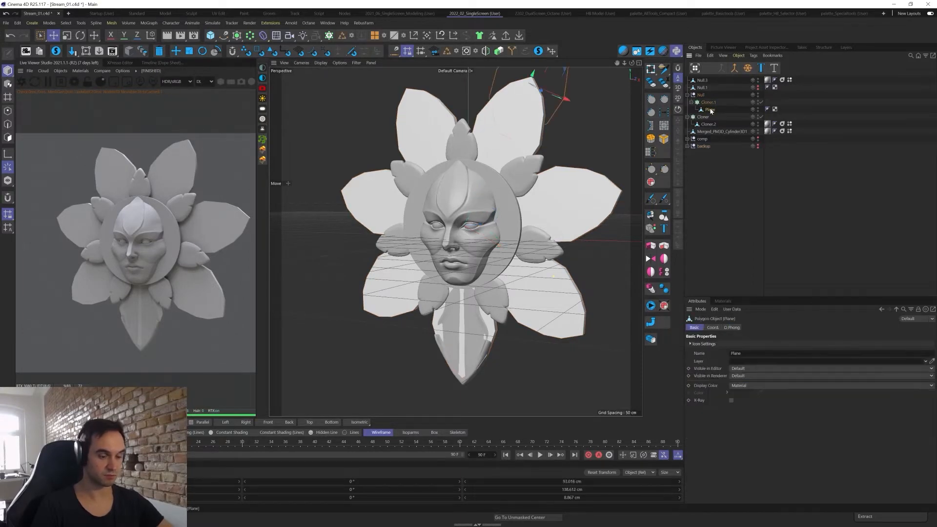
pyautogui.press('Delete')
pyautogui.moveTo(706, 96); pyautogui.dragTo(708, 102)
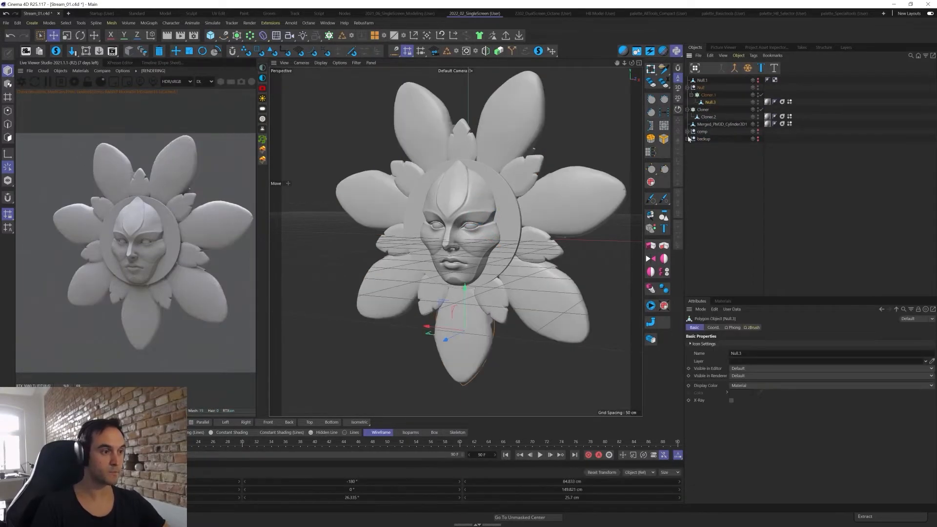
pyautogui.click(729, 181)
# - Turn the axis of the Null.3 petal 180° in heading so the sculpted side of the large petals faces forward
pyautogui.click(707, 95)
pyautogui.press('r')
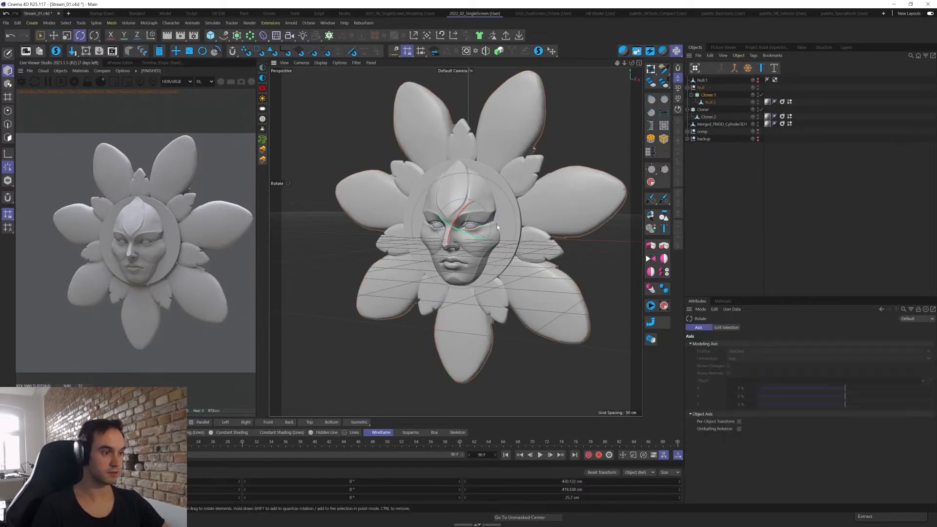
pyautogui.click(700, 88)
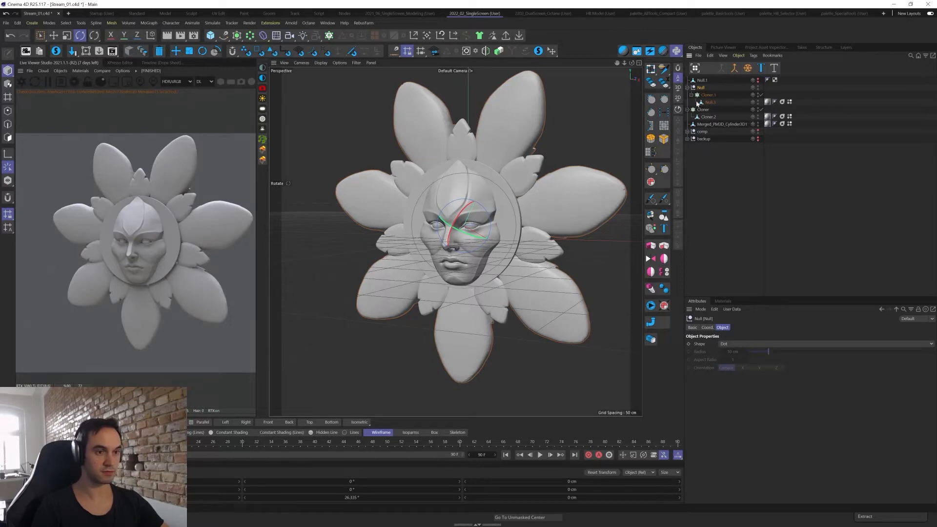
pyautogui.click(708, 102)
pyautogui.moveTo(481, 336)
pyautogui.mouseDown()
pyautogui.moveTo(429, 335)
pyautogui.moveTo(394, 307)
pyautogui.mouseUp()
pyautogui.hotkey('ctrl', 'z')
pyautogui.press('l')
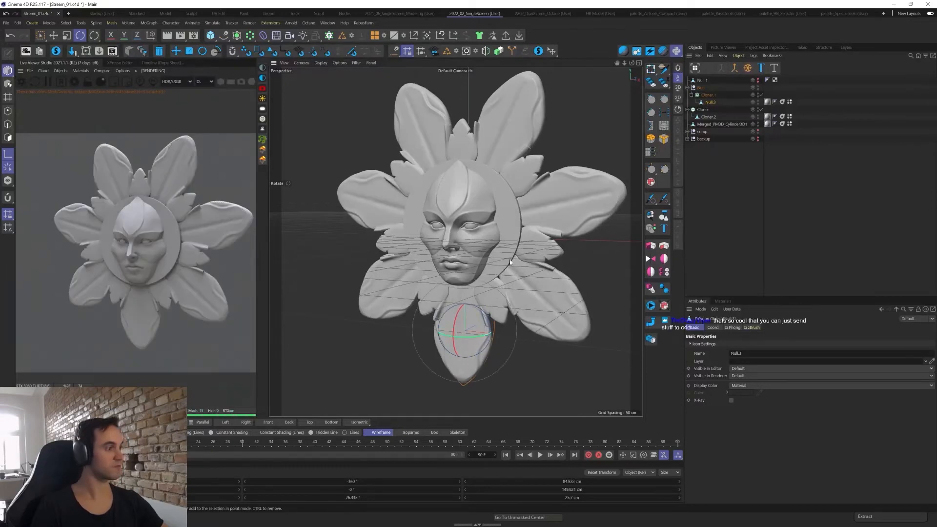
# - Rotate the axis of the Null.3 petal 180° in bank so the pointed tips of the large petals face outward
pyautogui.keyDown('alt'); pyautogui.moveTo(493, 304); pyautogui.dragTo(527, 290); pyautogui.keyUp('alt')
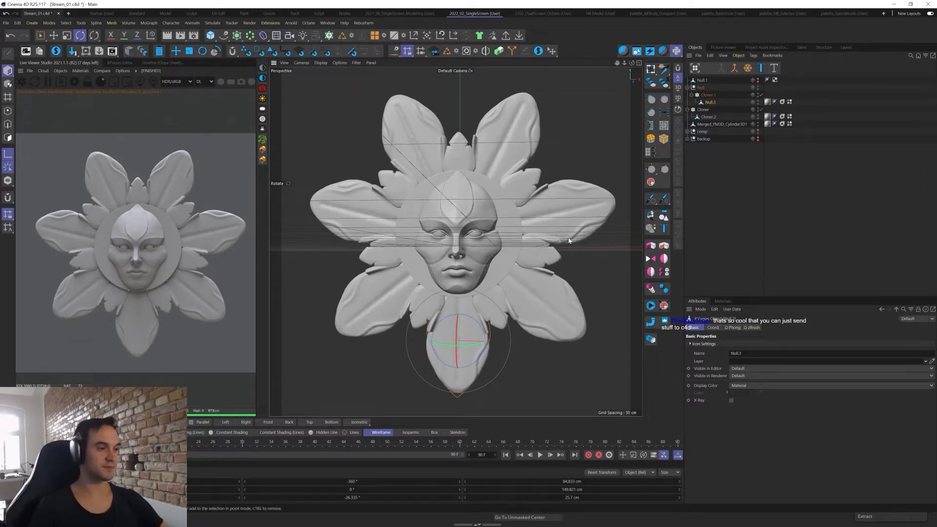
pyautogui.keyDown('alt'); pyautogui.moveTo(525, 255); pyautogui.dragTo(668, 281); pyautogui.keyUp('alt')
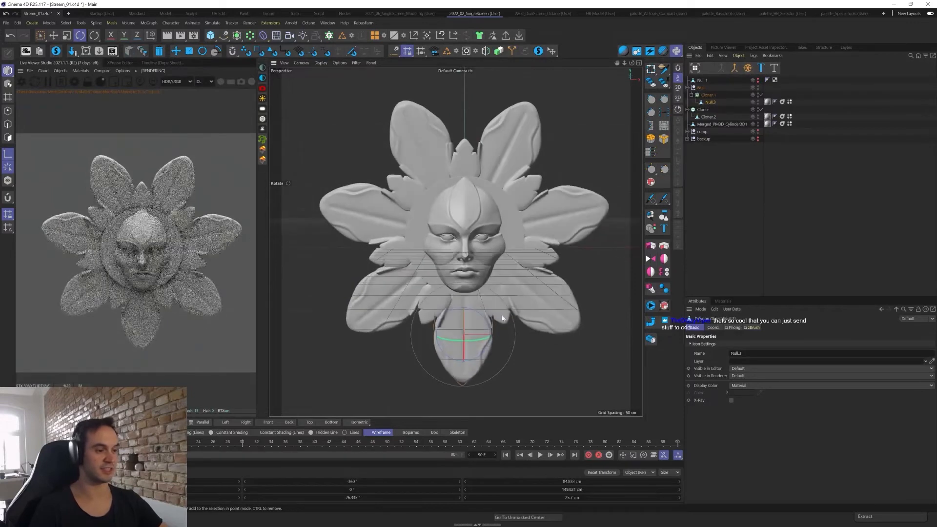
pyautogui.moveTo(481, 317); pyautogui.dragTo(435, 374)
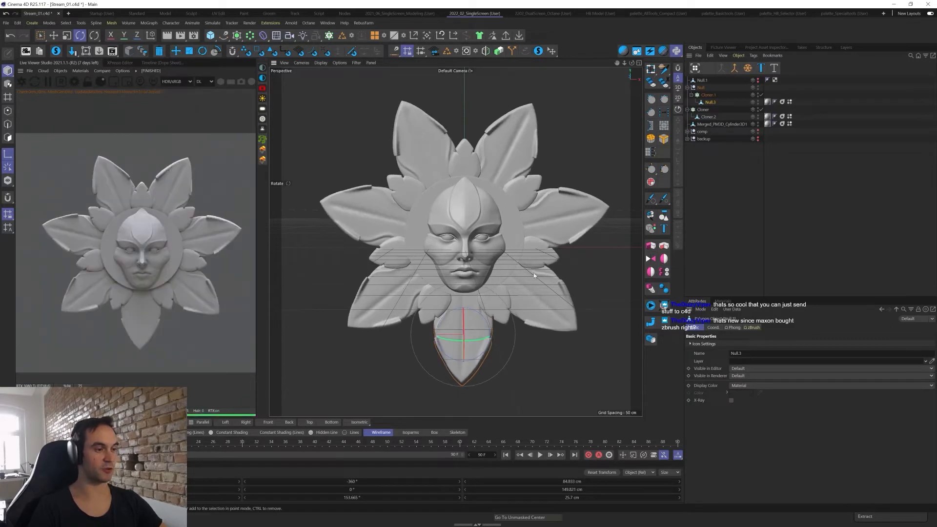
pyautogui.press('e')
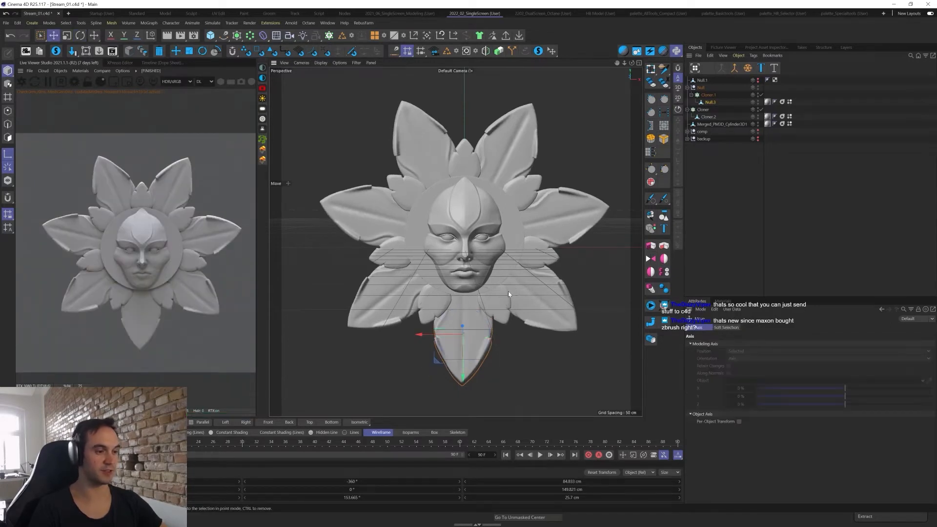
# - Turn the axis of the small Cloner.2 petal to a heading of 0° to flip the small petal ring
pyautogui.click(708, 118)
pyautogui.press('r')
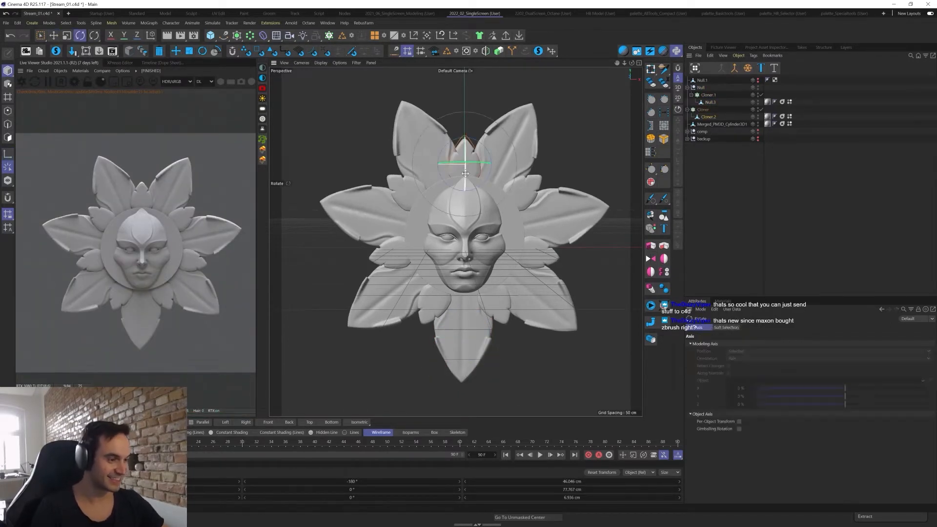
pyautogui.moveTo(458, 159); pyautogui.dragTo(599, 170)
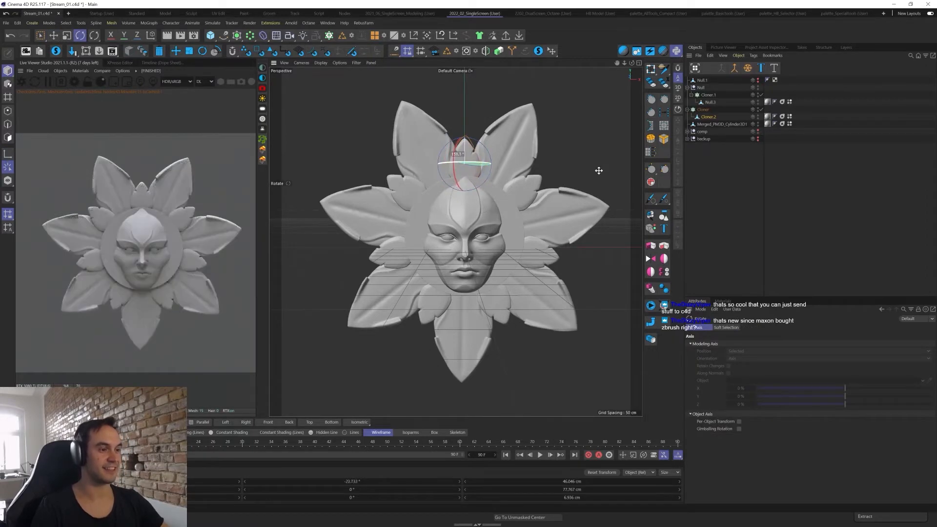
pyautogui.hotkey('ctrl', 'z')
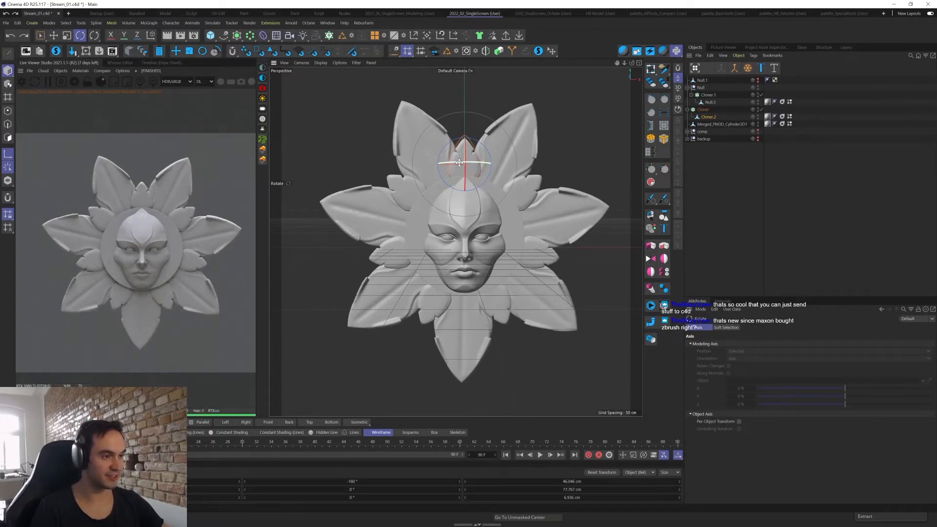
pyautogui.moveTo(461, 158); pyautogui.dragTo(623, 193)
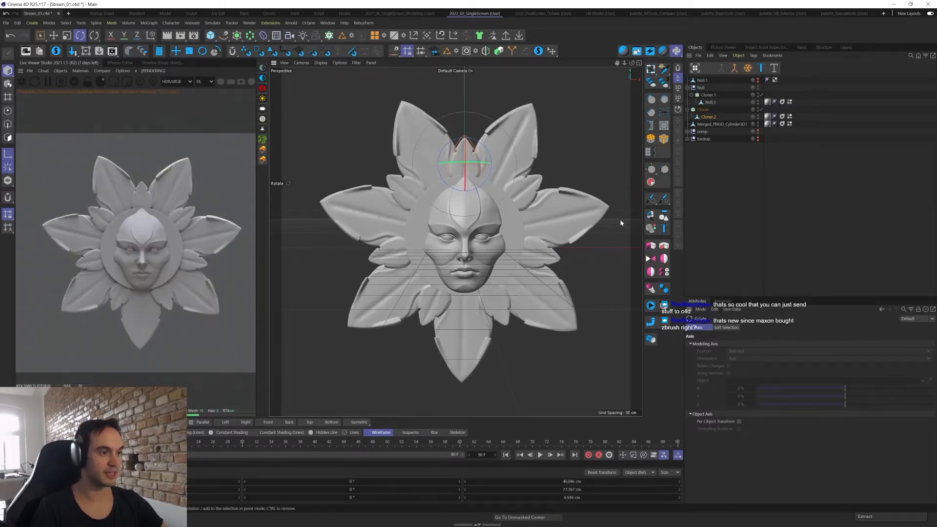
pyautogui.press('e')
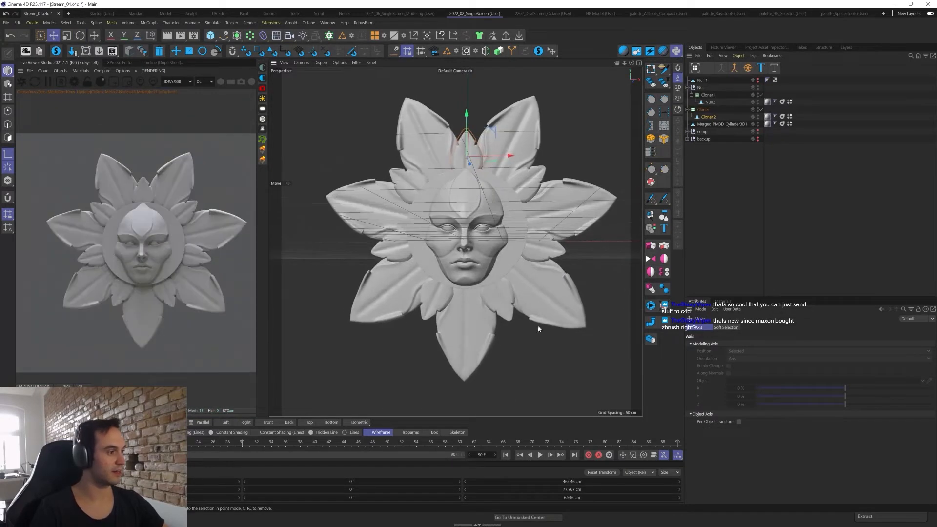
pyautogui.moveTo(541, 302)
pyautogui.keyDown('alt'); pyautogui.mouseDown()
pyautogui.moveTo(540, 316)
pyautogui.moveTo(530, 317)
pyautogui.mouseUp(); pyautogui.keyUp('alt')
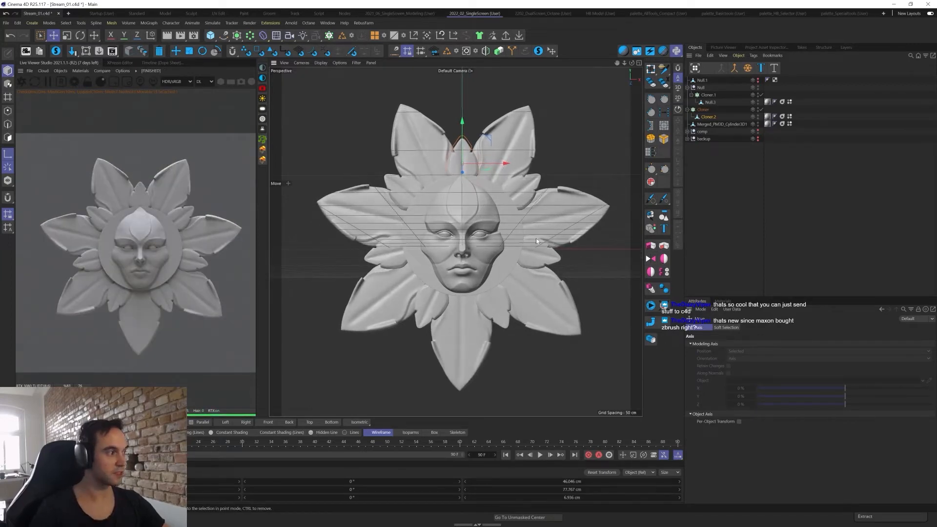
pyautogui.keyDown('alt'); pyautogui.moveTo(536, 241); pyautogui.dragTo(486, 136); pyautogui.keyUp('alt')
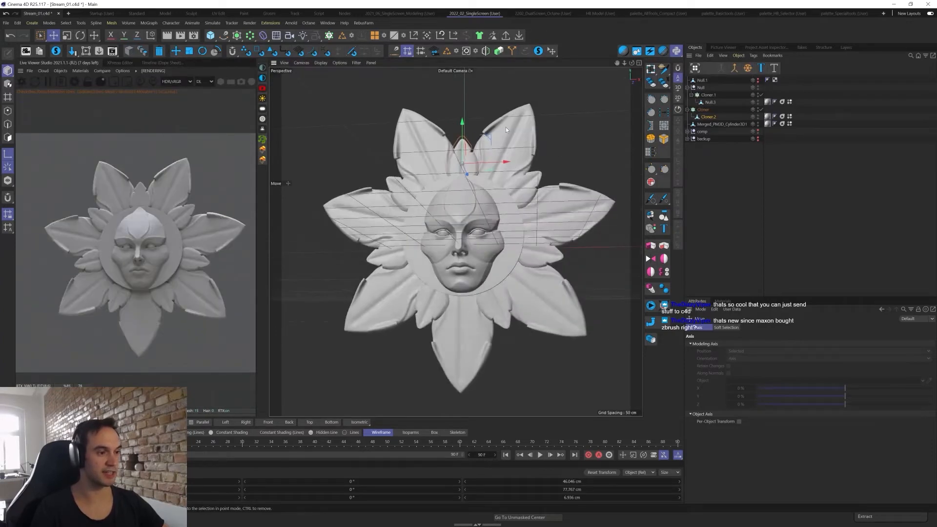
pyautogui.keyDown('alt'); pyautogui.moveTo(541, 148); pyautogui.dragTo(517, 153); pyautogui.keyUp('alt')
pyautogui.keyDown('alt'); pyautogui.moveTo(517, 211); pyautogui.dragTo(355, 163); pyautogui.keyUp('alt')
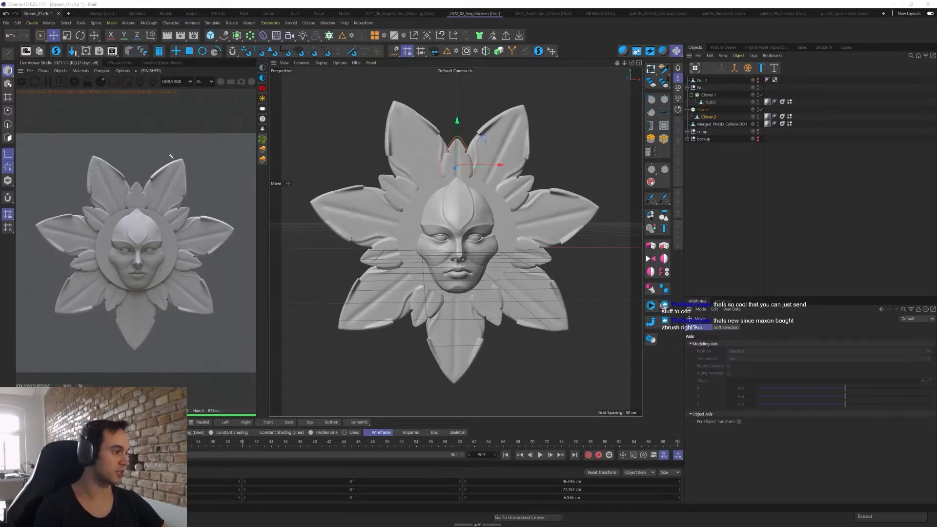
pyautogui.moveTo(171, 156)
pyautogui.mouseDown()
pyautogui.moveTo(148, 172)
pyautogui.moveTo(177, 154)
pyautogui.mouseUp()
pyautogui.moveTo(111, 166); pyautogui.dragTo(123, 181)
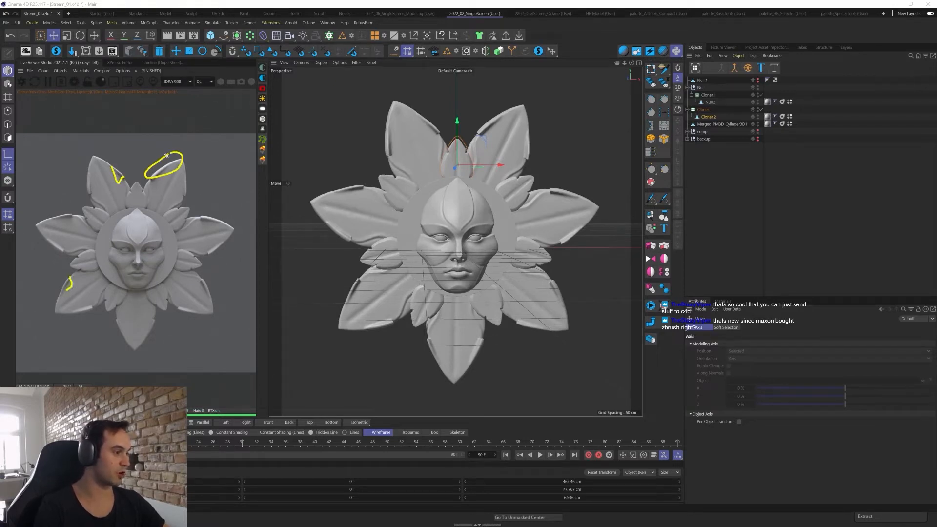
pyautogui.moveTo(192, 218)
pyautogui.mouseDown()
pyautogui.moveTo(223, 222)
pyautogui.moveTo(207, 253)
pyautogui.moveTo(221, 244)
pyautogui.mouseUp()
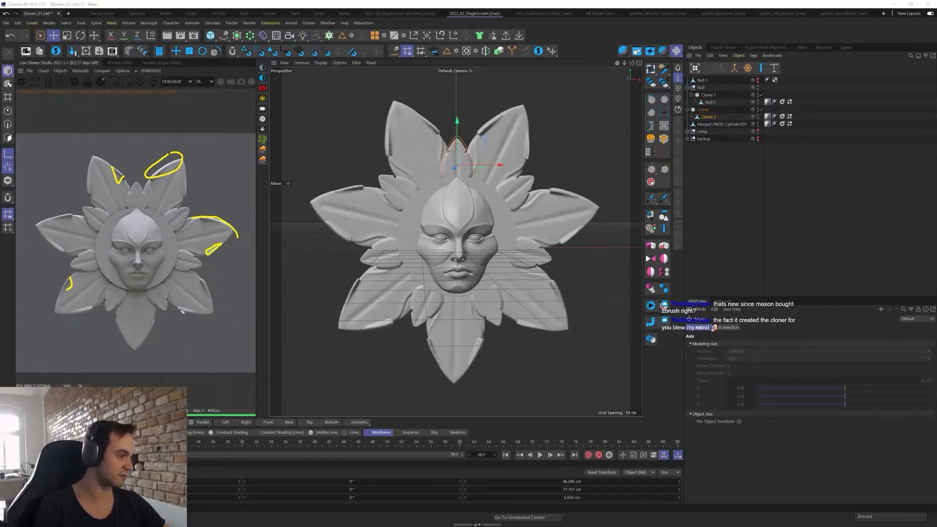
pyautogui.moveTo(179, 307); pyautogui.dragTo(195, 313)
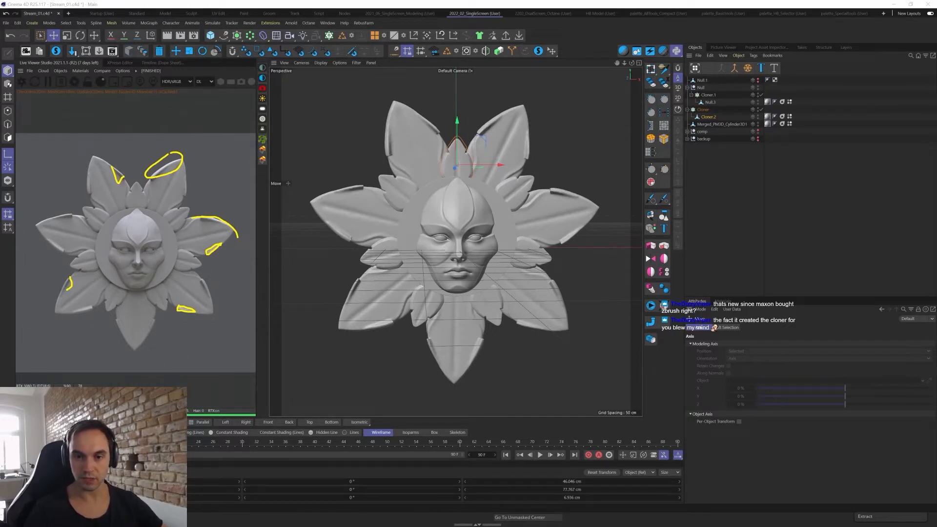
pyautogui.press('Escape')
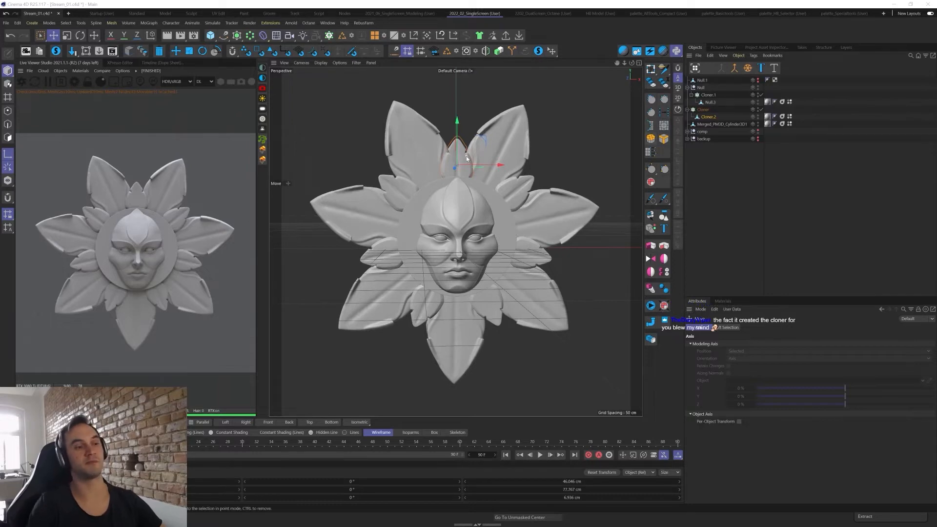
# - Inspect the assembled petal medallion from several slightly turned angles and bring up the scene's materials
pyautogui.moveTo(492, 185); pyautogui.dragTo(479, 187)
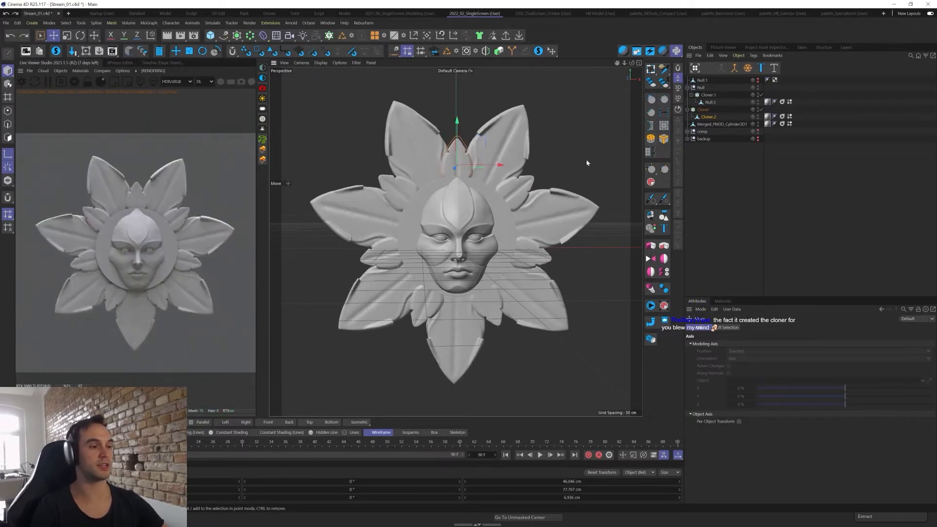
pyautogui.click(735, 169)
pyautogui.scroll(-3, 515, 236)
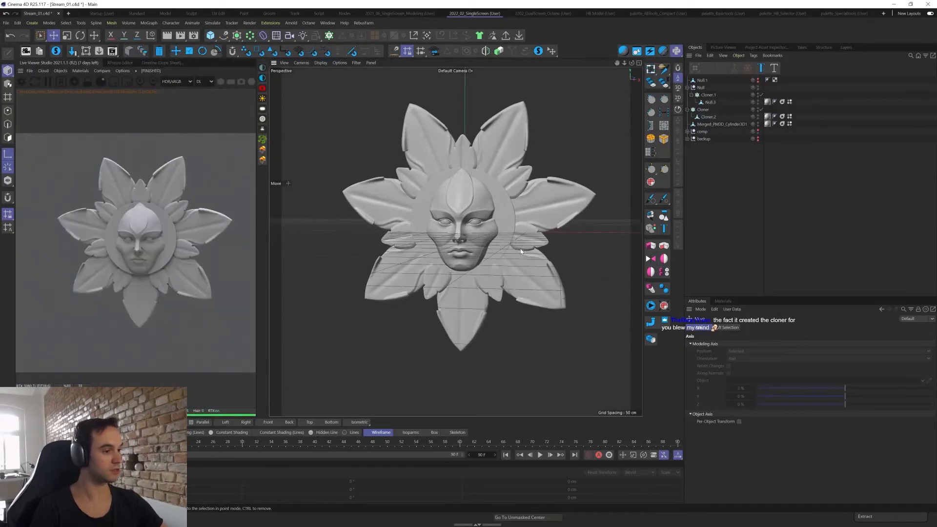
pyautogui.keyDown('alt'); pyautogui.moveTo(523, 253); pyautogui.dragTo(476, 262); pyautogui.keyUp('alt')
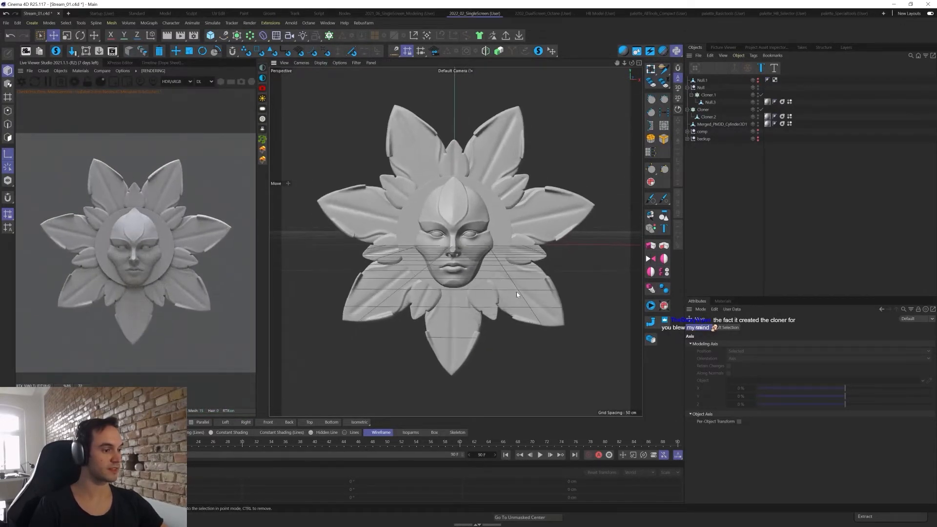
pyautogui.scroll(1, 521, 290)
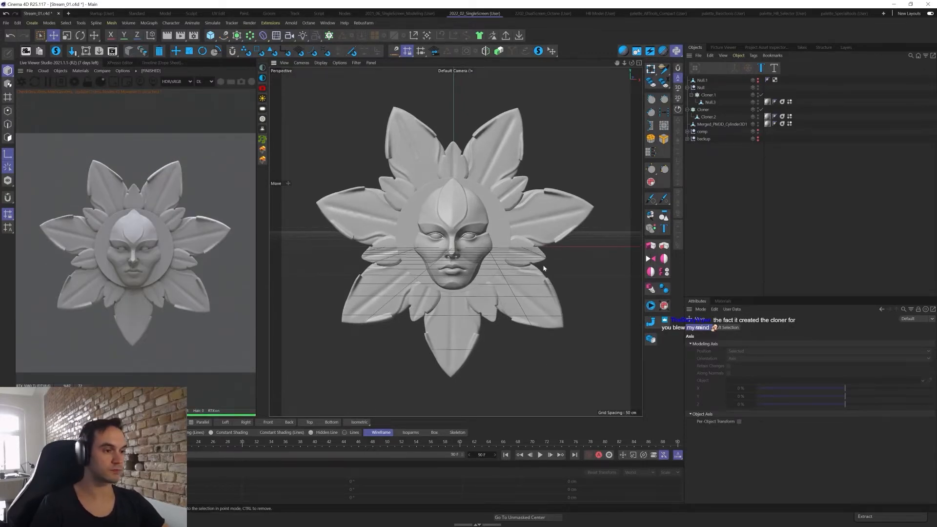
pyautogui.keyDown('alt'); pyautogui.moveTo(544, 268); pyautogui.dragTo(541, 227); pyautogui.keyUp('alt')
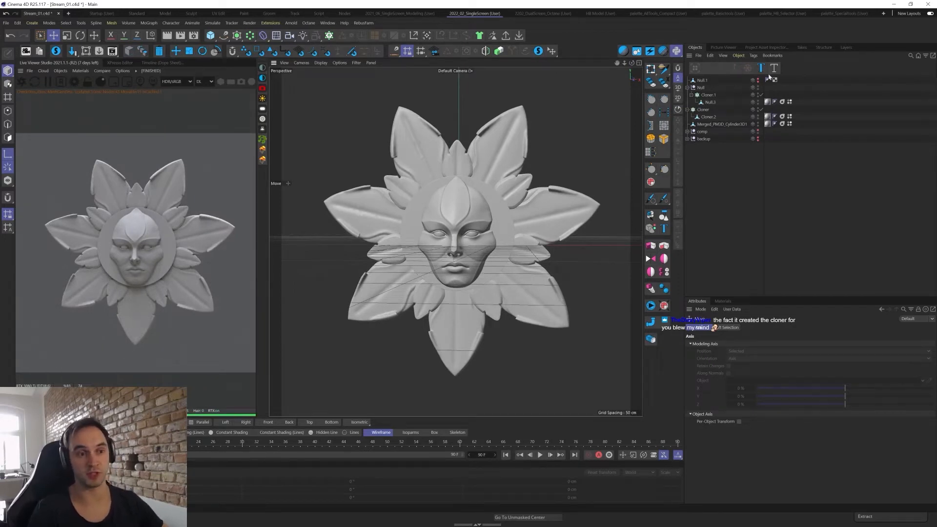
pyautogui.click(722, 301)
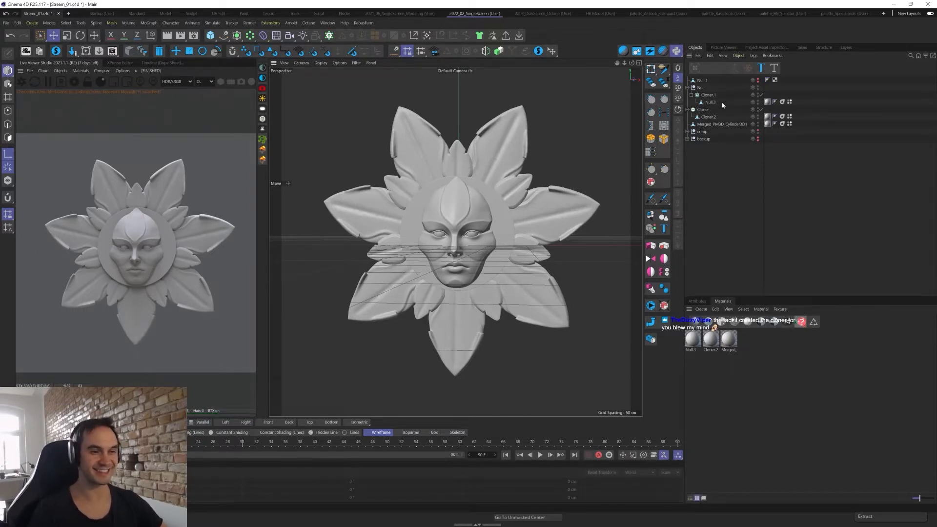
# - Convert copies of both petal cloners into single meshes and rename the large-petal mesh leafes
pyautogui.click(704, 116)
pyautogui.hotkey('ctrl', 'v')
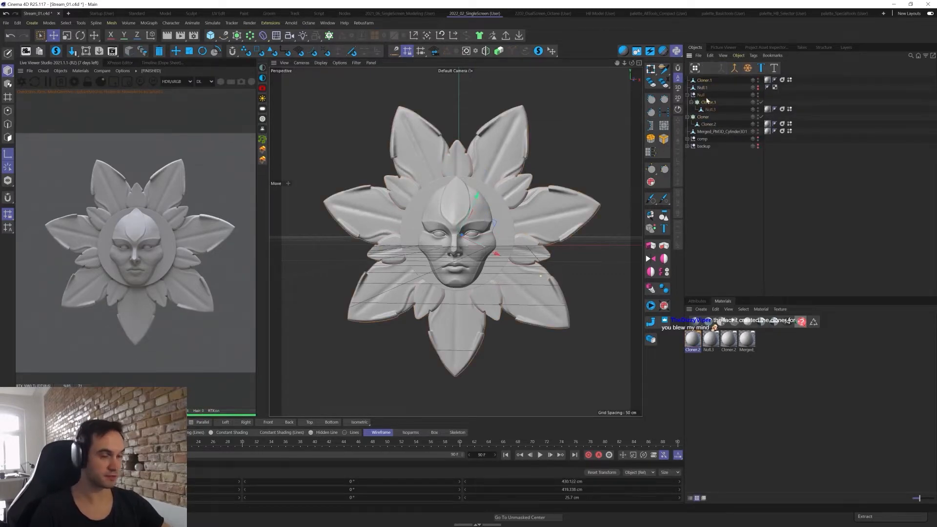
pyautogui.hotkey('ctrl', 'v')
pyautogui.press('c')
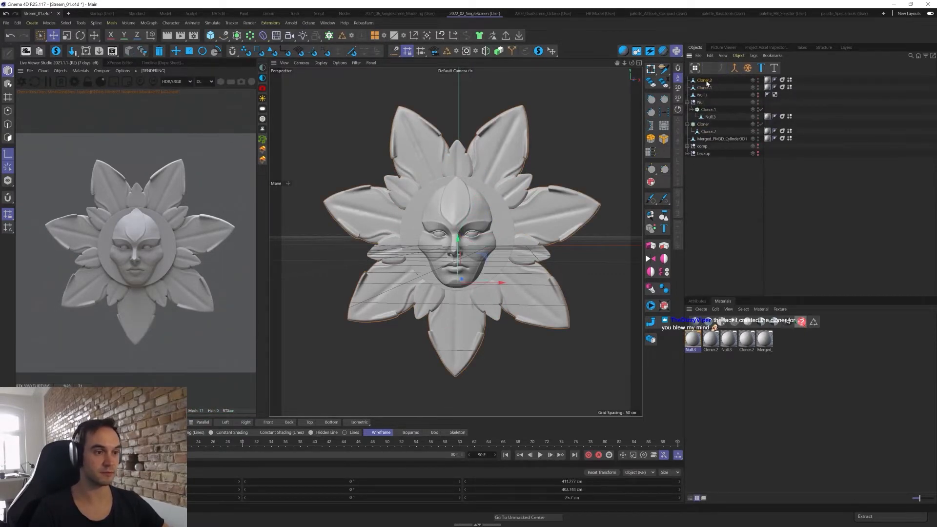
pyautogui.doubleClick(706, 80)
pyautogui.write('leafes')
pyautogui.press('Return')
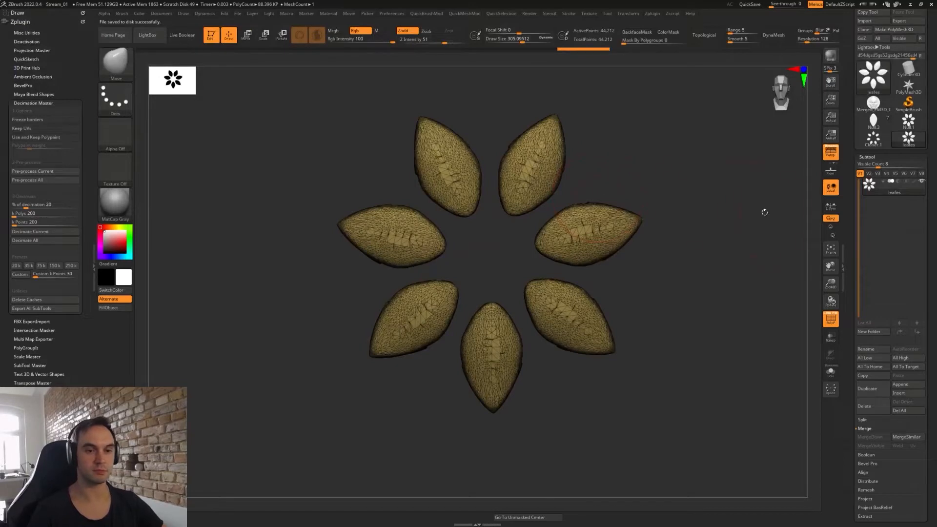
# - In ZBrush, append the leafes mesh as a subtool to the tool holding the face and petals
pyautogui.click(862, 111)
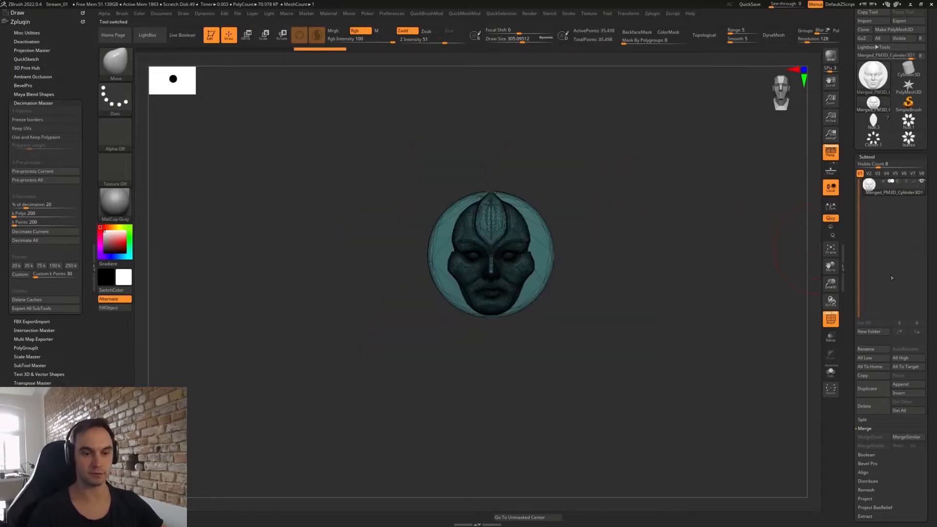
pyautogui.click(866, 128)
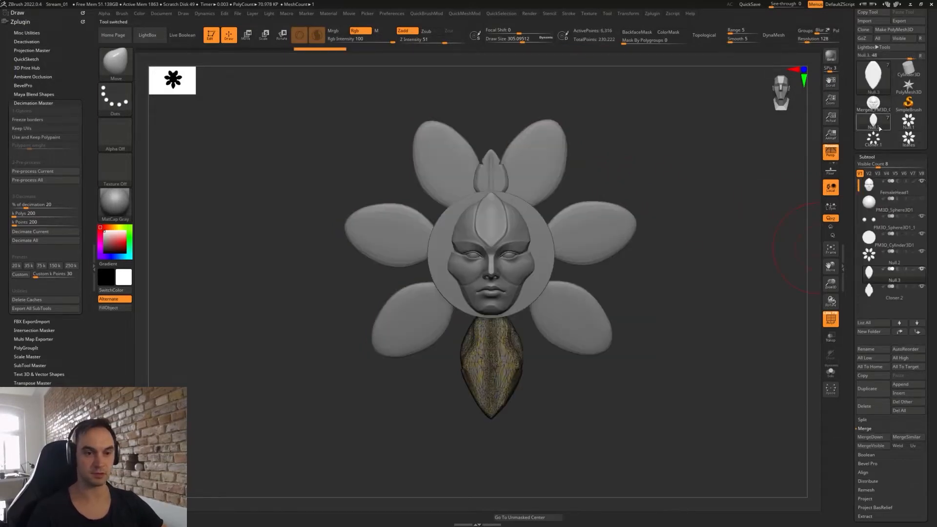
pyautogui.click(905, 384)
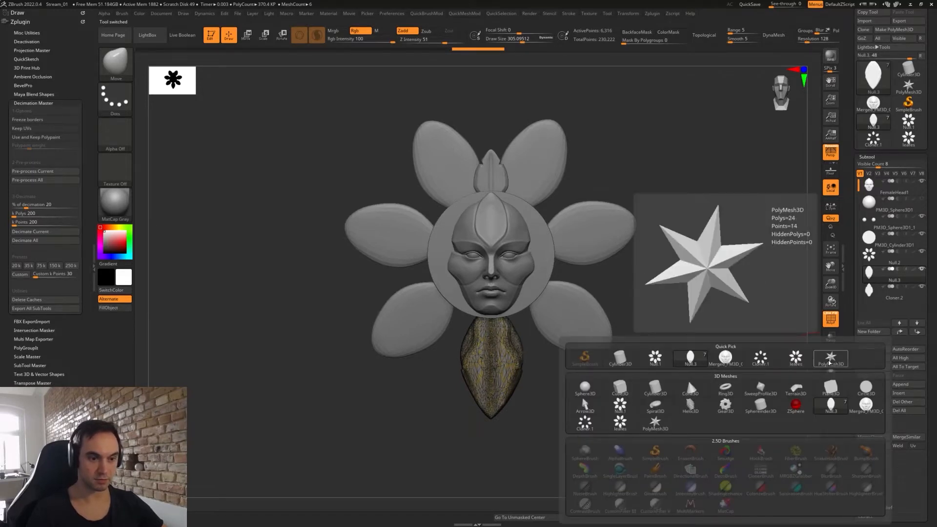
pyautogui.click(800, 357)
# - Rotate the appended leafes1 subtool half a turn about its vertical axis so the sculpted petal sides face forward
pyautogui.keyDown('alt'); pyautogui.click(637, 221); pyautogui.keyUp('alt')
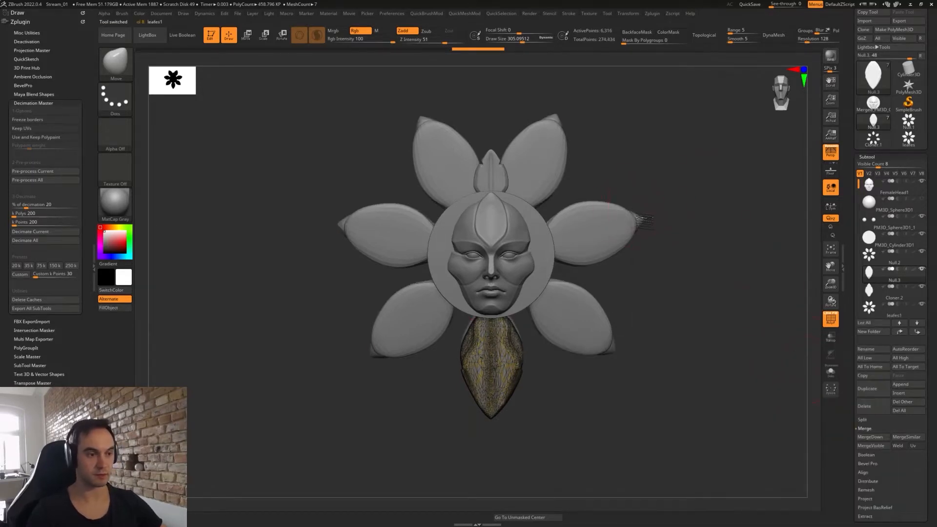
pyautogui.press('r')
pyautogui.keyDown('shift'); pyautogui.moveTo(511, 267); pyautogui.dragTo(406, 267); pyautogui.keyUp('shift')
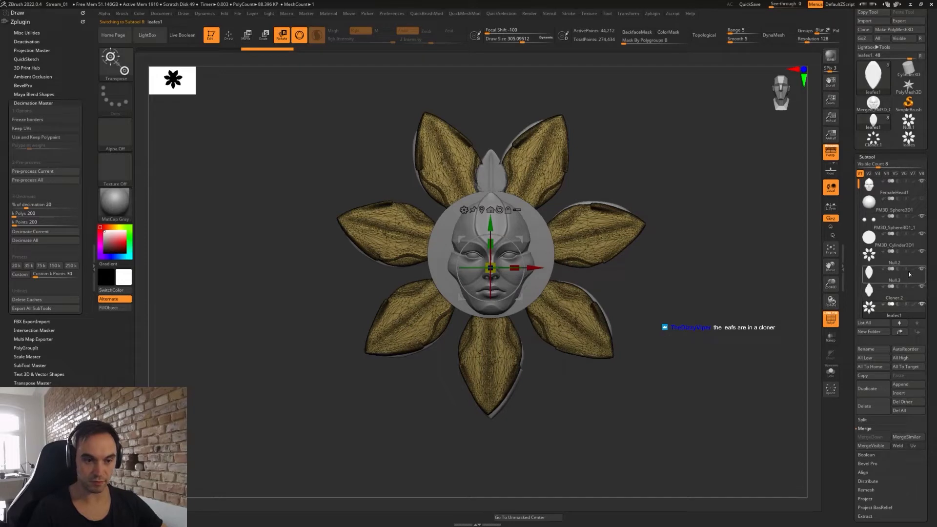
# - Delete the old Null.2 petal subtool and make the disc behind the face the active subtool
pyautogui.scroll(-2, 922, 273)
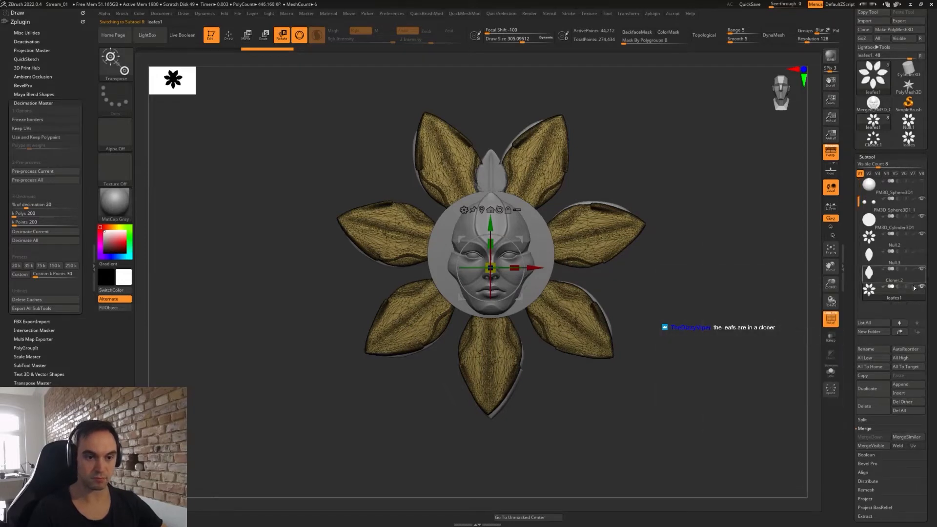
pyautogui.keyDown('shift'); pyautogui.moveTo(683, 192); pyautogui.dragTo(617, 190); pyautogui.keyUp('shift')
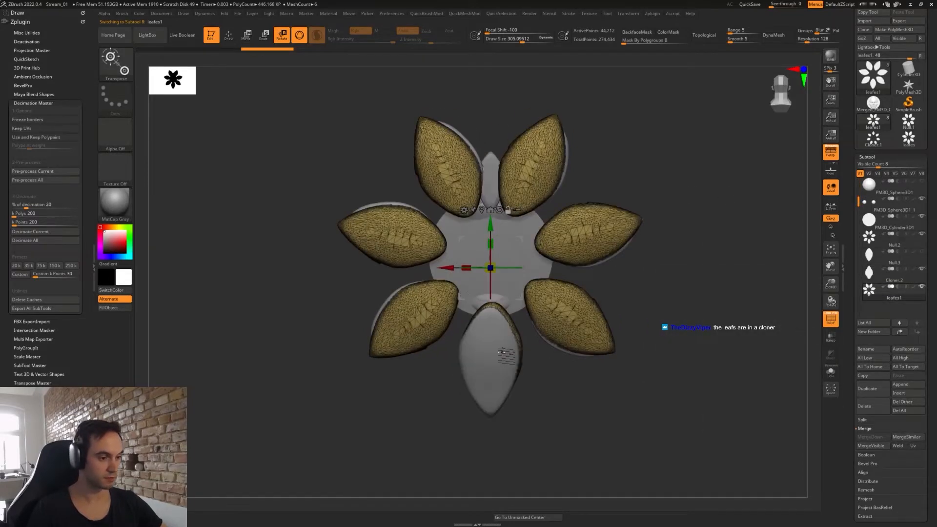
pyautogui.keyDown('alt'); pyautogui.click(506, 356); pyautogui.keyUp('alt')
pyautogui.click(864, 406)
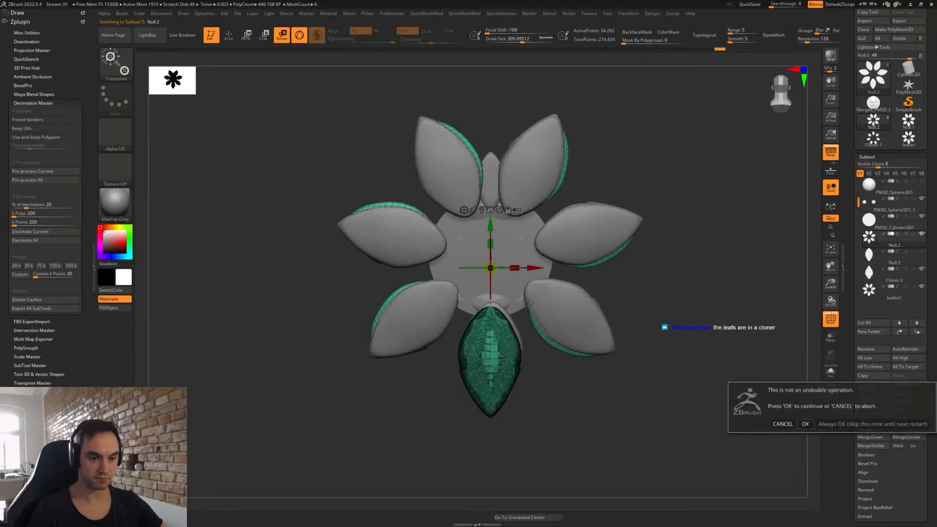
pyautogui.click(805, 424)
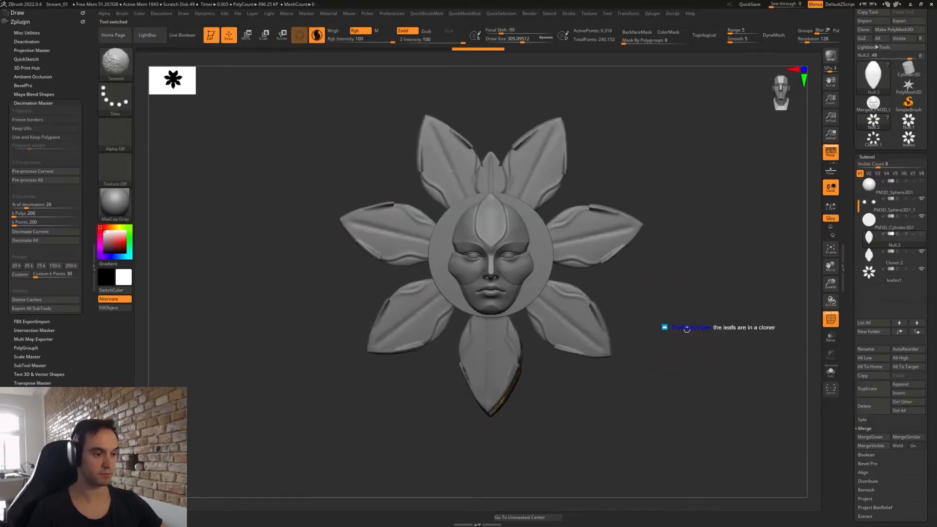
pyautogui.keyDown('alt'); pyautogui.click(534, 259); pyautogui.keyUp('alt')
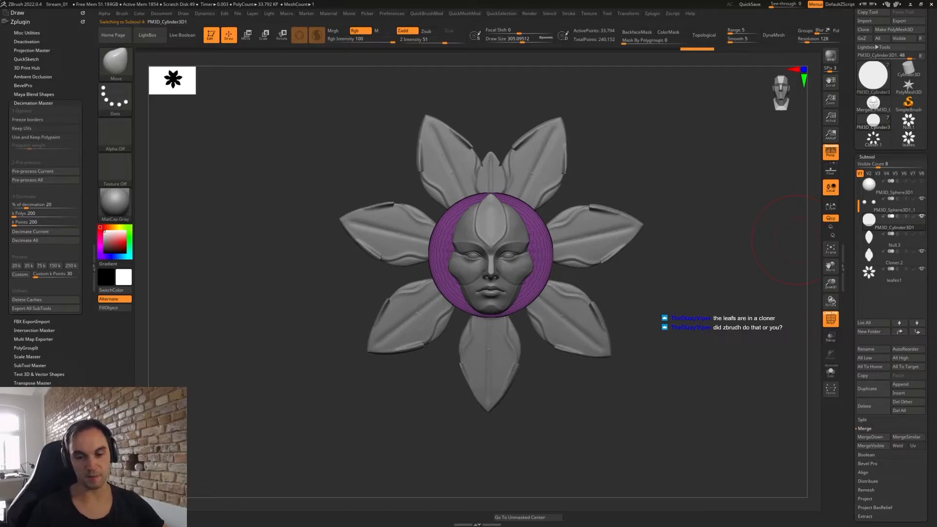
# - Switch to Cinema 4D and rename the Null.3 petal under Cloner.1 as leafes_small
pyautogui.hotkey('alt', 'Tab')
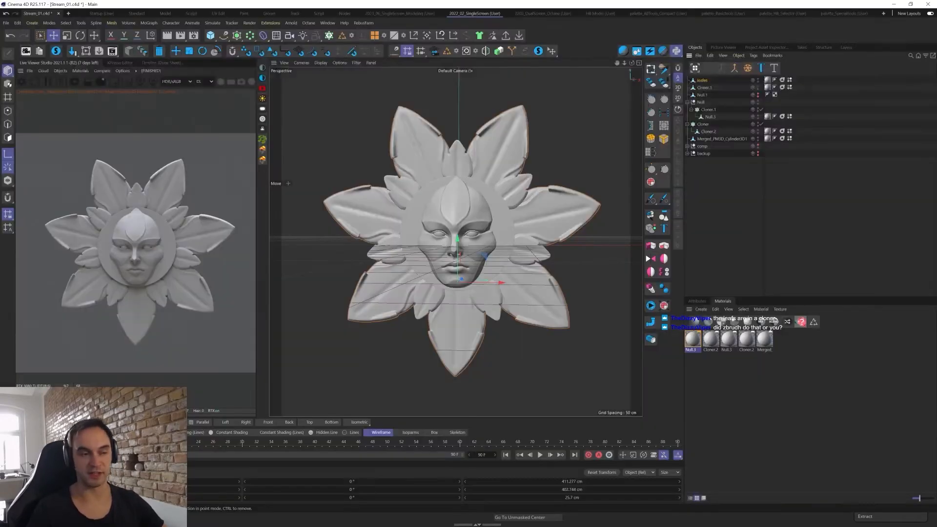
pyautogui.click(710, 117)
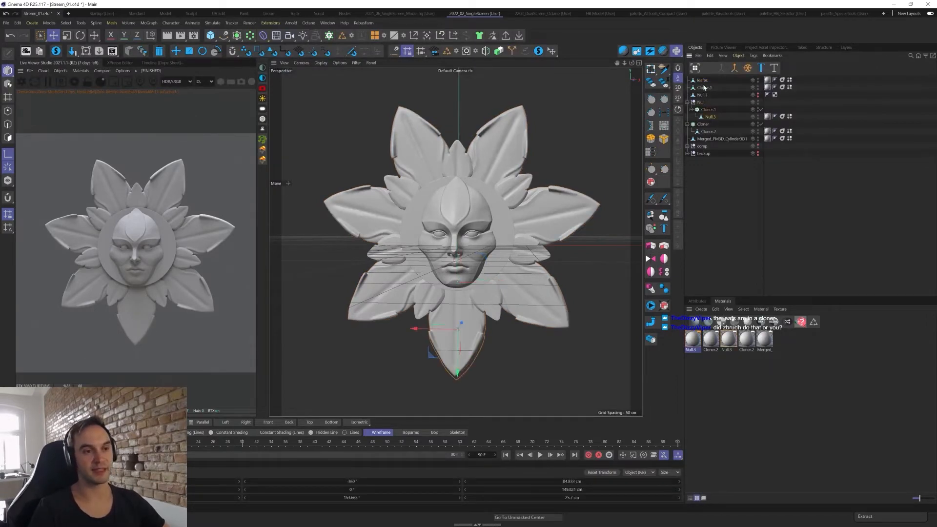
pyautogui.doubleClick(710, 117)
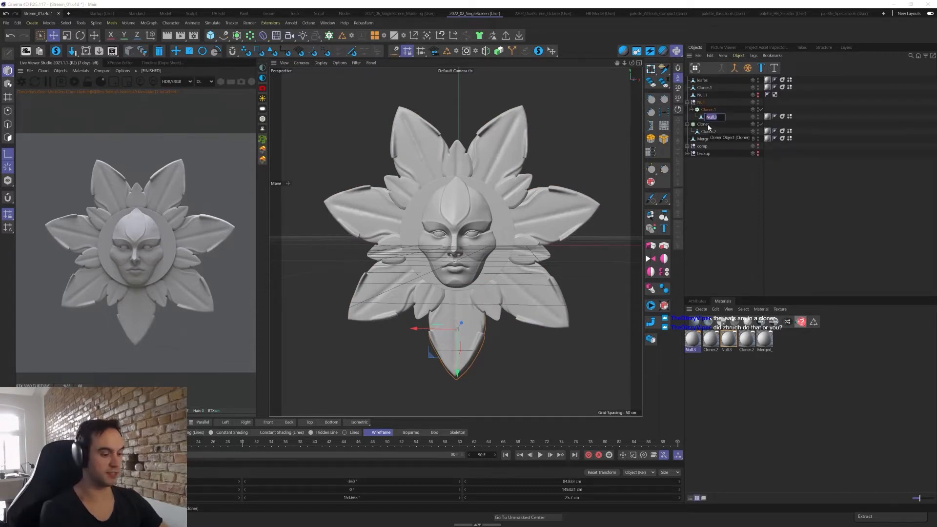
pyautogui.write('leafe')
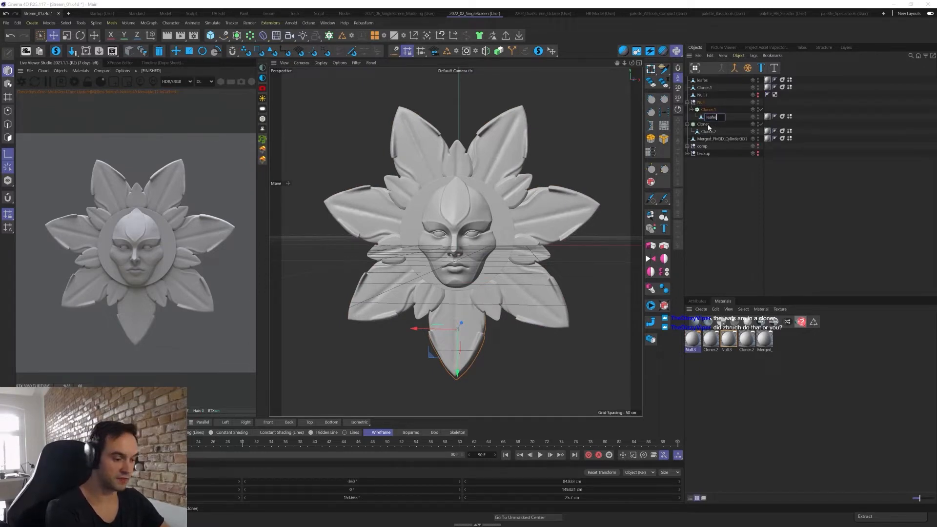
pyautogui.write('s_small')
pyautogui.press('Return')
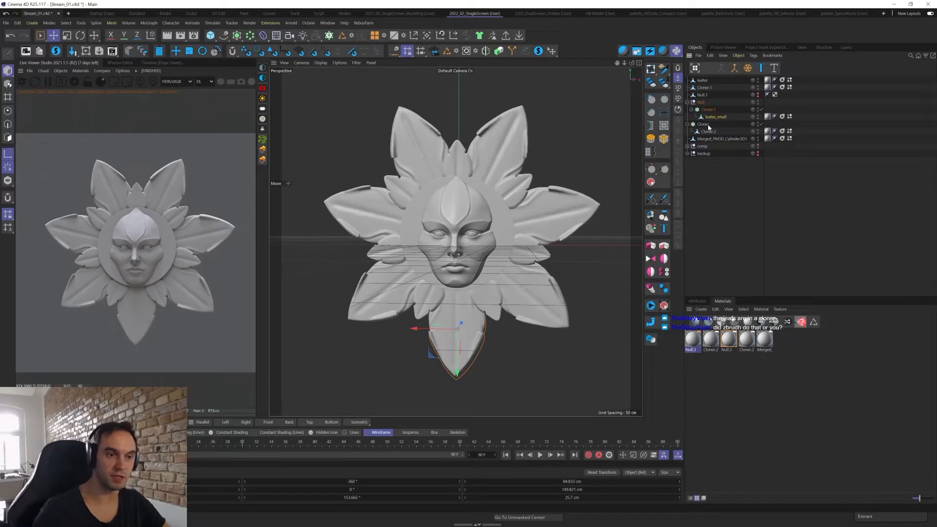
# - Correct the name of the large petal under Cloner.1 to leafes_big
pyautogui.doubleClick(720, 117)
pyautogui.moveTo(718, 117); pyautogui.dragTo(763, 99)
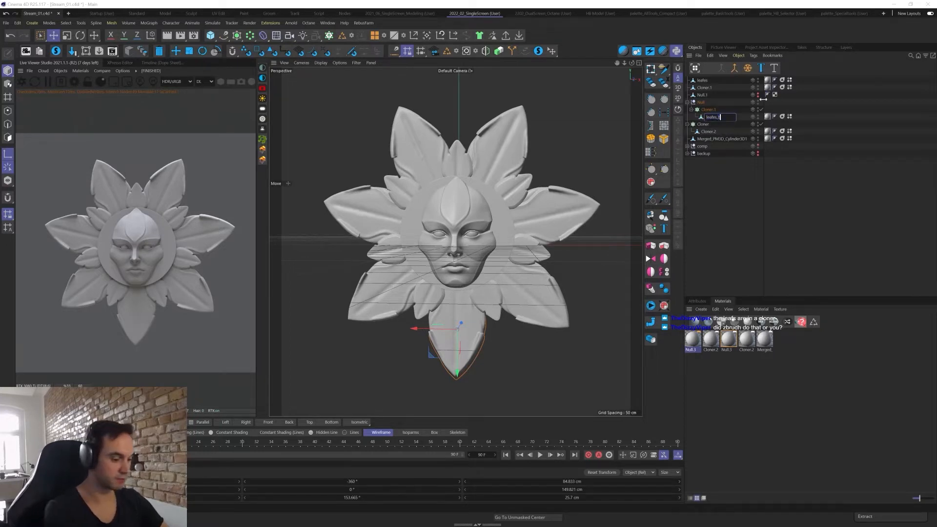
pyautogui.write('big')
pyautogui.press('Return')
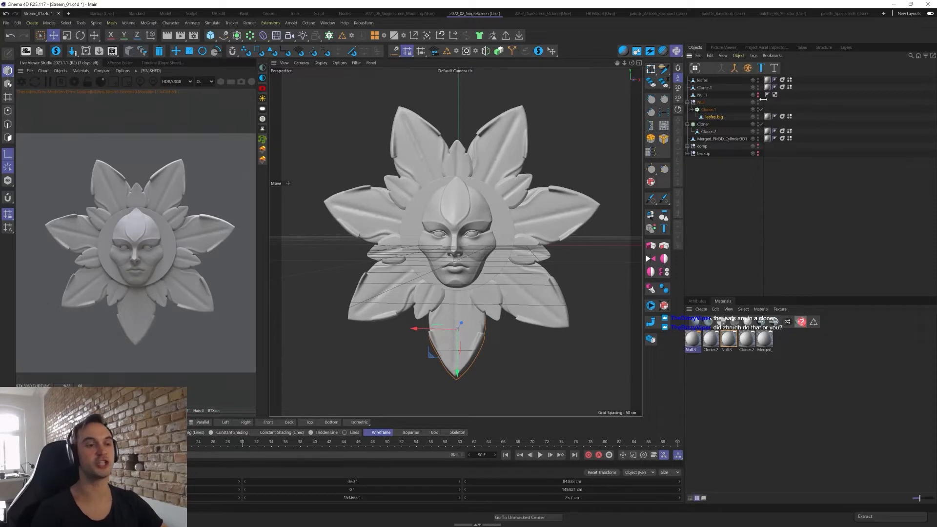
# - Rename the small Cloner.2 petal as leafes_small and select the merged leafes mesh
pyautogui.doubleClick(708, 131)
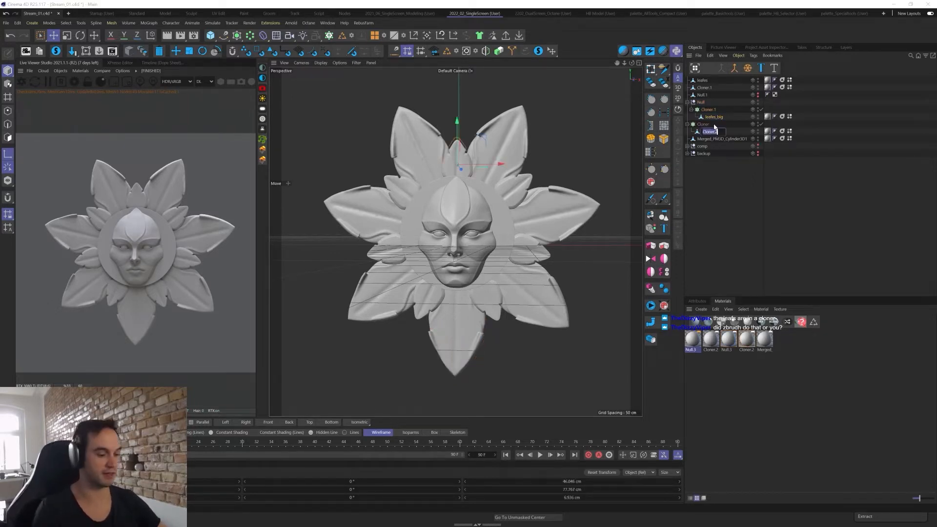
pyautogui.write('leag')
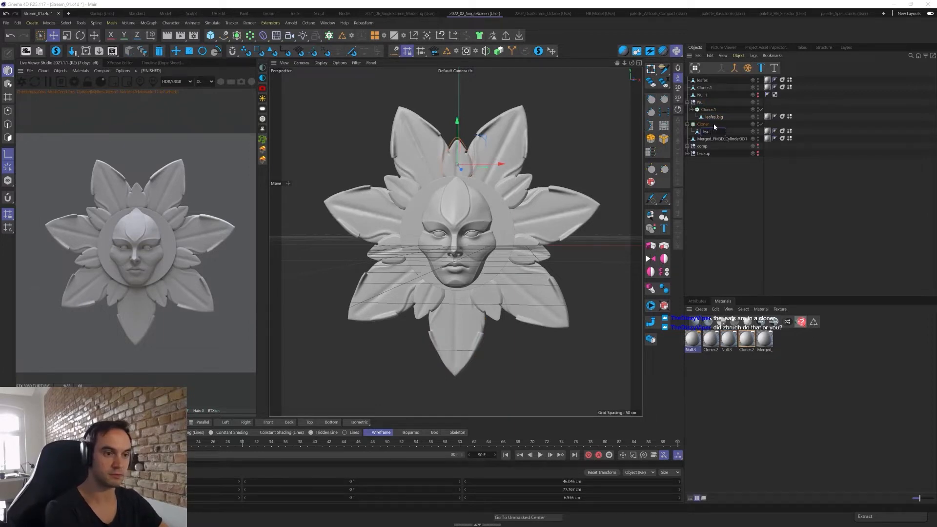
pyautogui.press('BackSpace')
pyautogui.write('fes_small')
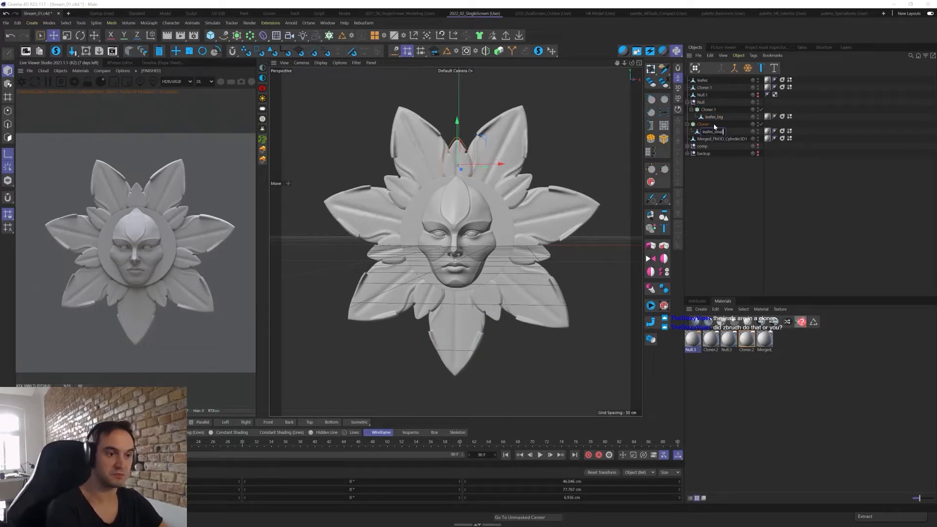
pyautogui.press('Return')
pyautogui.click(581, 243)
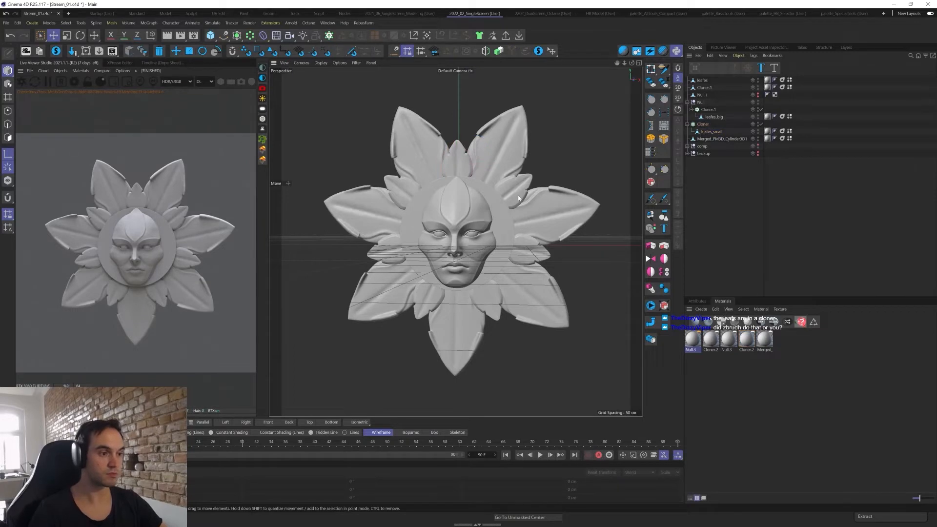
pyautogui.click(705, 88)
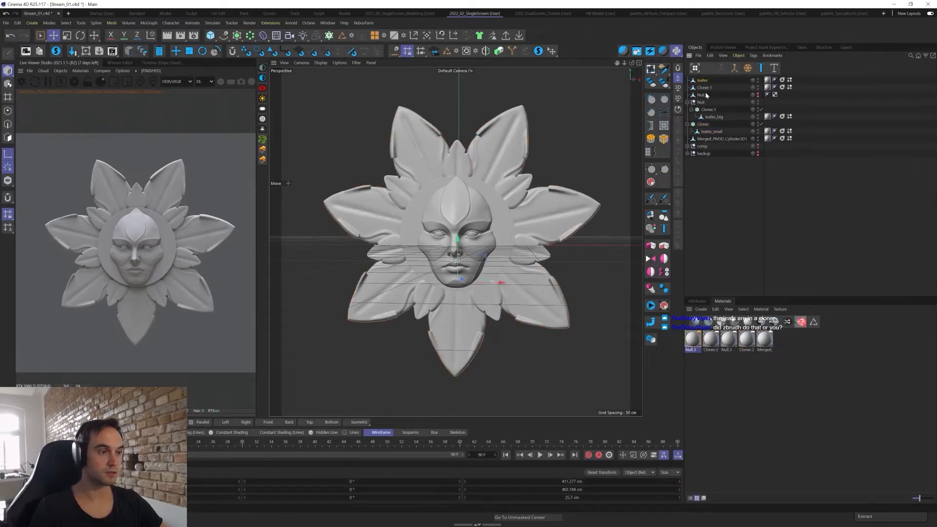
# - Rename the merged small-petal mesh Cloner.1 as leafes_small and send it to ZBrush with GoZ
pyautogui.click(706, 94)
pyautogui.doubleClick(705, 87)
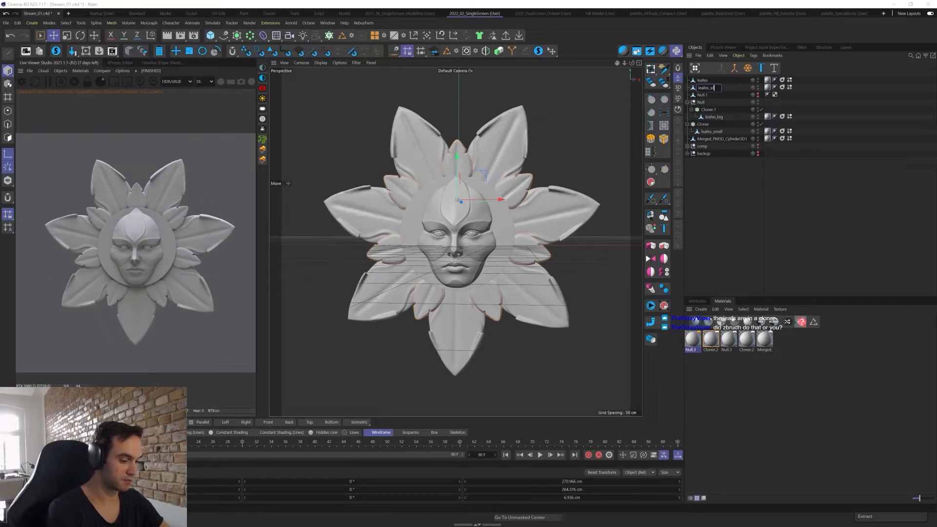
pyautogui.write('leafes_small')
pyautogui.press('Return')
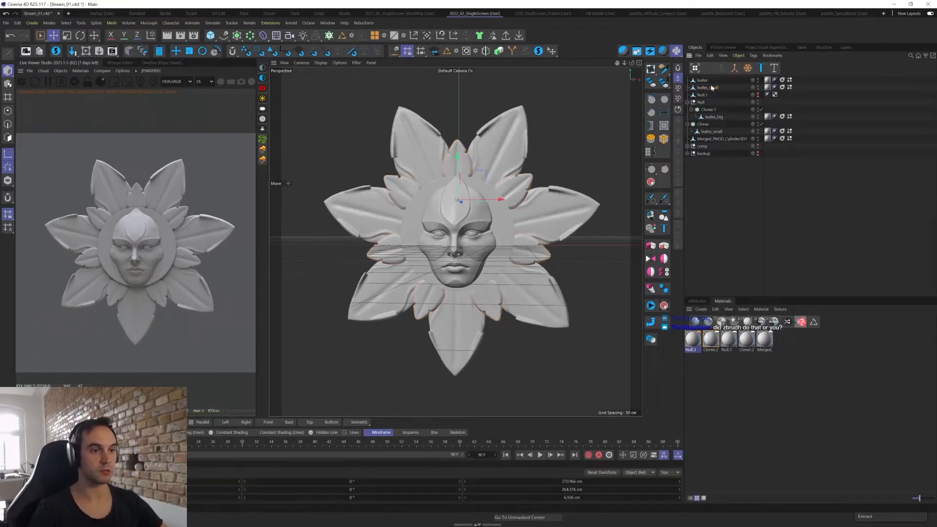
pyautogui.click(506, 36)
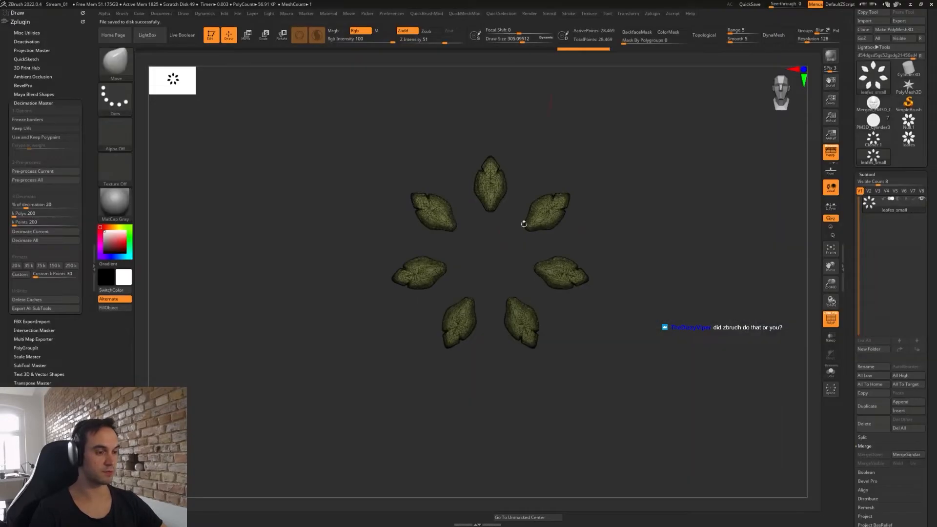
# - Return to the face medallion tool in ZBrush and append leafes_small to it as a subtool
pyautogui.click(874, 123)
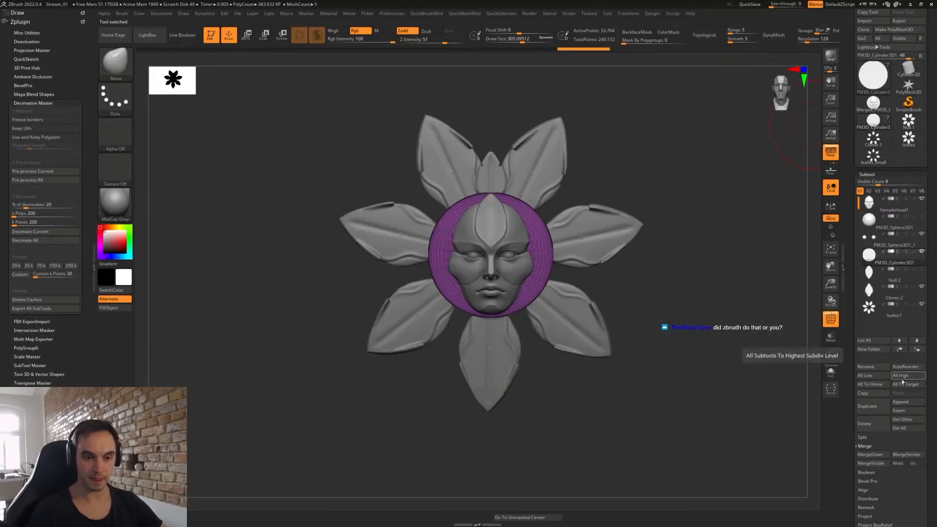
pyautogui.click(900, 402)
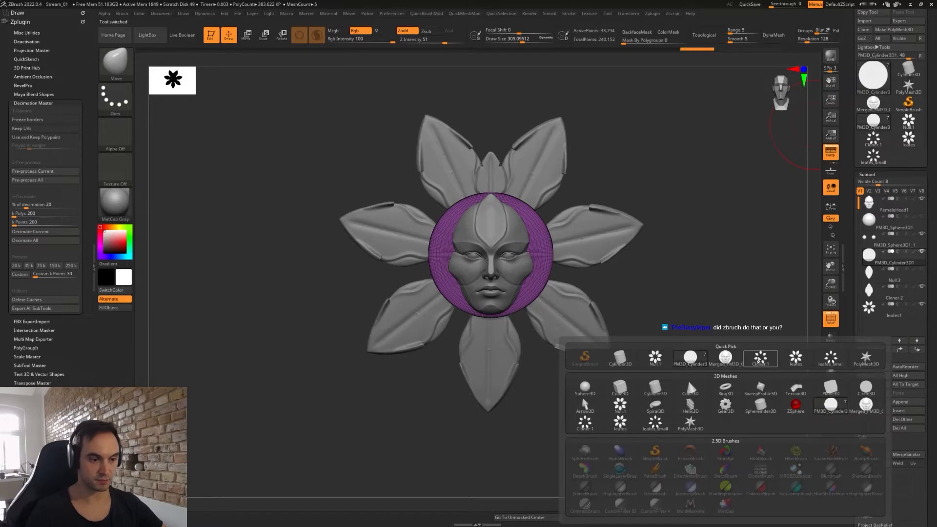
pyautogui.moveTo(794, 360)
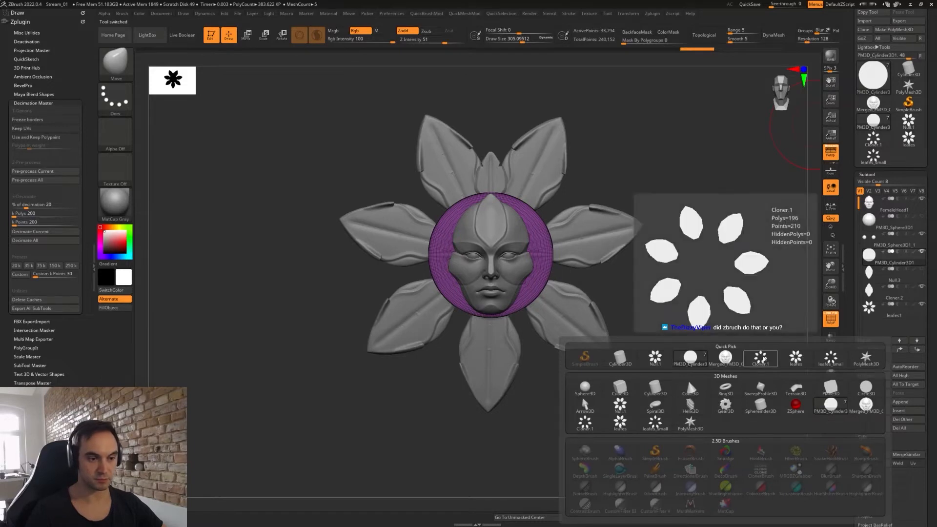
pyautogui.click(830, 359)
# - Make the appended small petals active and move them forward in side view to sit level with the large petals
pyautogui.keyDown('alt'); pyautogui.click(561, 198); pyautogui.keyUp('alt')
pyautogui.keyDown('shift'); pyautogui.moveTo(639, 197); pyautogui.dragTo(615, 198); pyautogui.keyUp('shift')
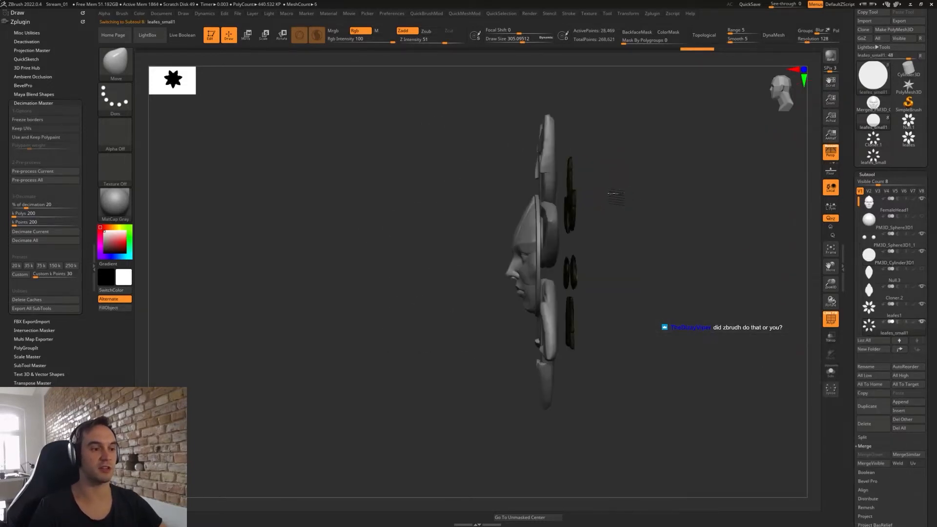
pyautogui.press('w')
pyautogui.moveTo(582, 268); pyautogui.dragTo(477, 269)
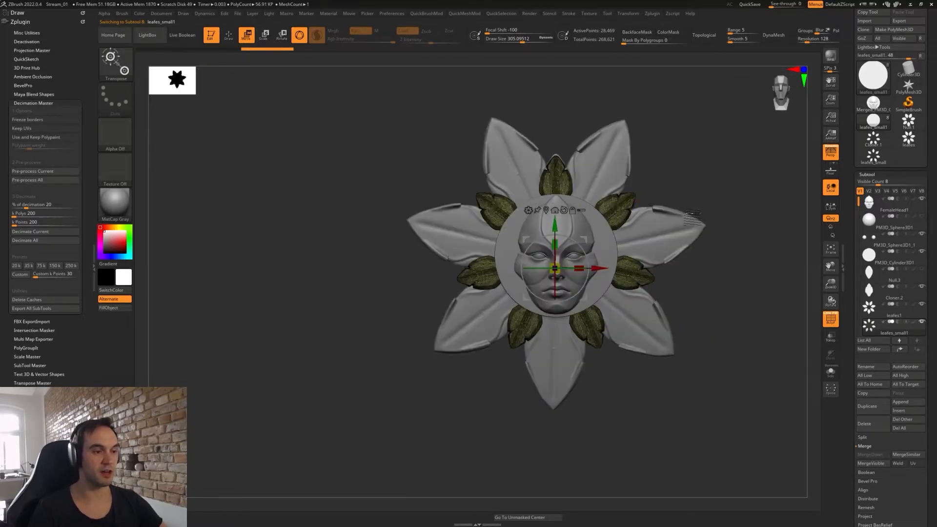
# - Return to draw mode, turn off the polyframe display, and make the disc behind the face active with a draw size of about 234
pyautogui.press('q')
pyautogui.moveTo(749, 310); pyautogui.dragTo(743, 317)
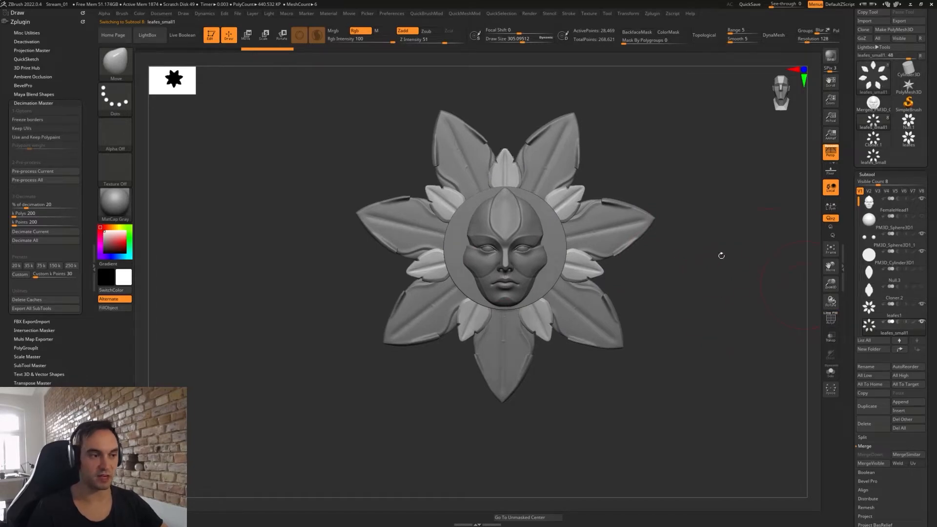
pyautogui.keyDown('alt'); pyautogui.click(556, 229); pyautogui.keyUp('alt')
pyautogui.press('s')
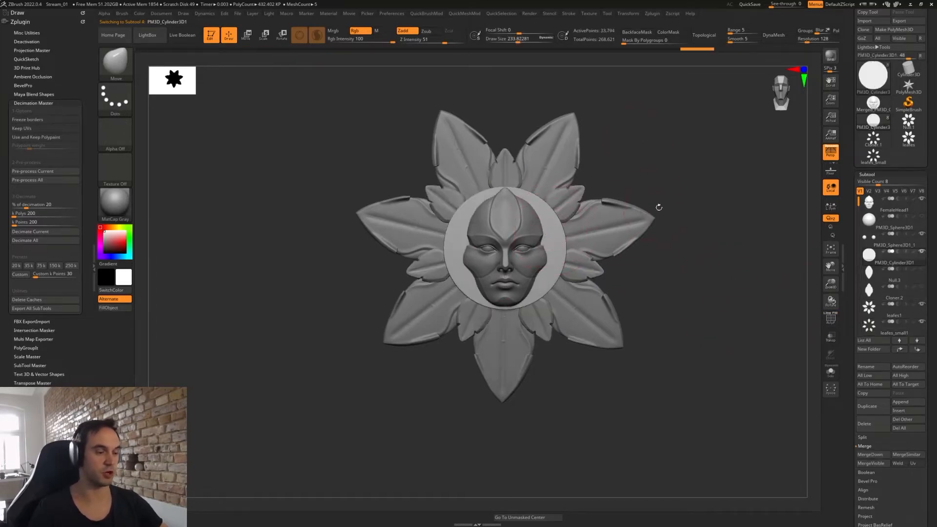
pyautogui.moveTo(658, 207)
pyautogui.keyDown('alt'); pyautogui.mouseDown()
pyautogui.moveTo(648, 213)
pyautogui.moveTo(642, 297)
pyautogui.moveTo(630, 310)
pyautogui.moveTo(657, 324)
pyautogui.moveTo(621, 328)
pyautogui.moveTo(673, 318)
pyautogui.mouseUp(); pyautogui.keyUp('alt')
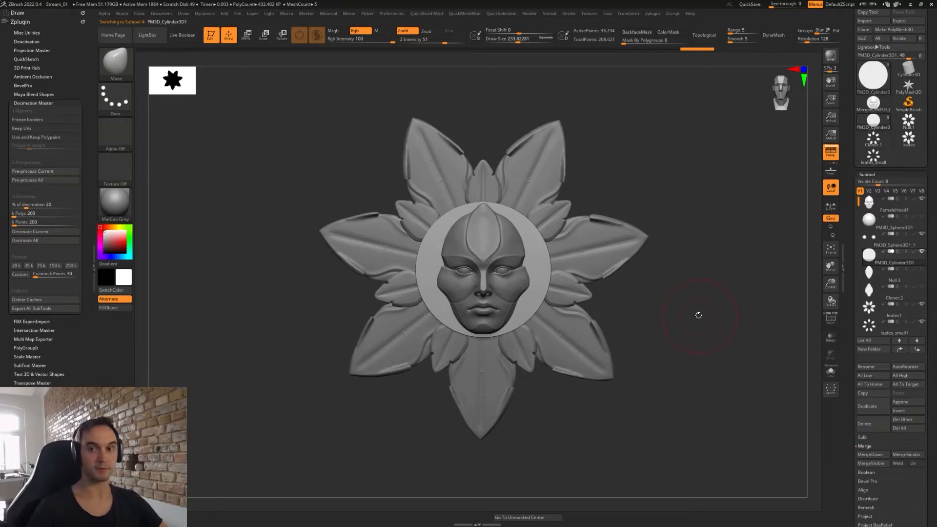
# - Make the female head the active subtool with a draw size of about 120 and inspect the back of the medallion
pyautogui.keyDown('alt'); pyautogui.moveTo(658, 290); pyautogui.dragTo(670, 298); pyautogui.keyUp('alt')
pyautogui.moveTo(527, 254); pyautogui.dragTo(510, 228)
pyautogui.keyDown('alt'); pyautogui.click(512, 224); pyautogui.keyUp('alt')
pyautogui.press('s')
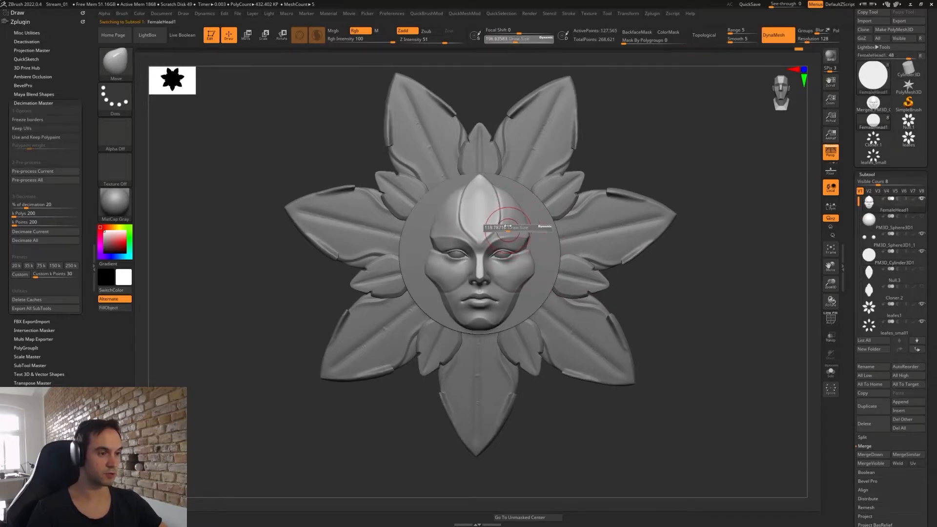
pyautogui.keyDown('alt'); pyautogui.moveTo(644, 283); pyautogui.dragTo(656, 297); pyautogui.keyUp('alt')
pyautogui.moveTo(705, 322); pyautogui.dragTo(590, 289)
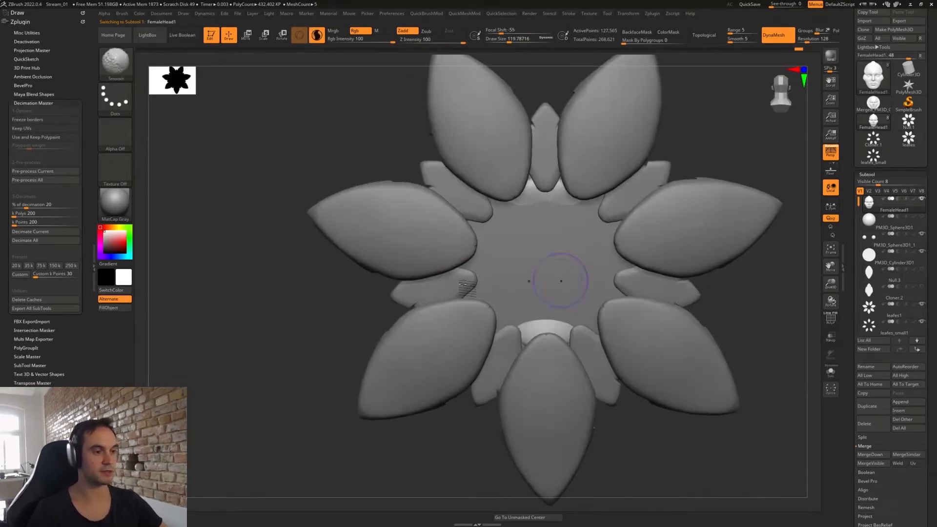
pyautogui.moveTo(296, 350); pyautogui.dragTo(413, 352)
# - Make the disc behind the face the active subtool and reduce the draw size to about 68
pyautogui.moveTo(701, 324)
pyautogui.keyDown('alt'); pyautogui.mouseDown()
pyautogui.moveTo(706, 336)
pyautogui.moveTo(697, 316)
pyautogui.moveTo(713, 317)
pyautogui.mouseUp(); pyautogui.keyUp('alt')
pyautogui.press('s')
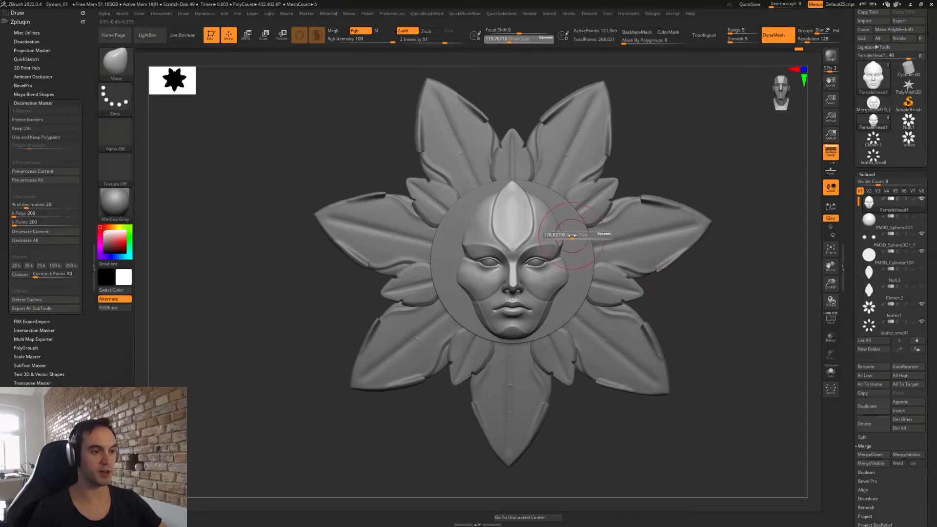
pyautogui.moveTo(572, 235); pyautogui.dragTo(703, 310)
pyautogui.moveTo(544, 250); pyautogui.dragTo(542, 253)
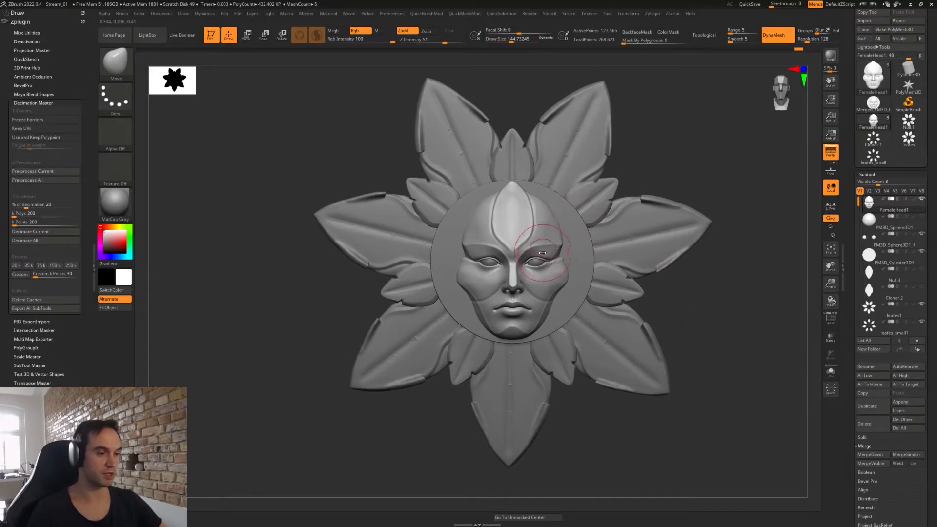
pyautogui.keyDown('alt'); pyautogui.click(580, 281); pyautogui.keyUp('alt')
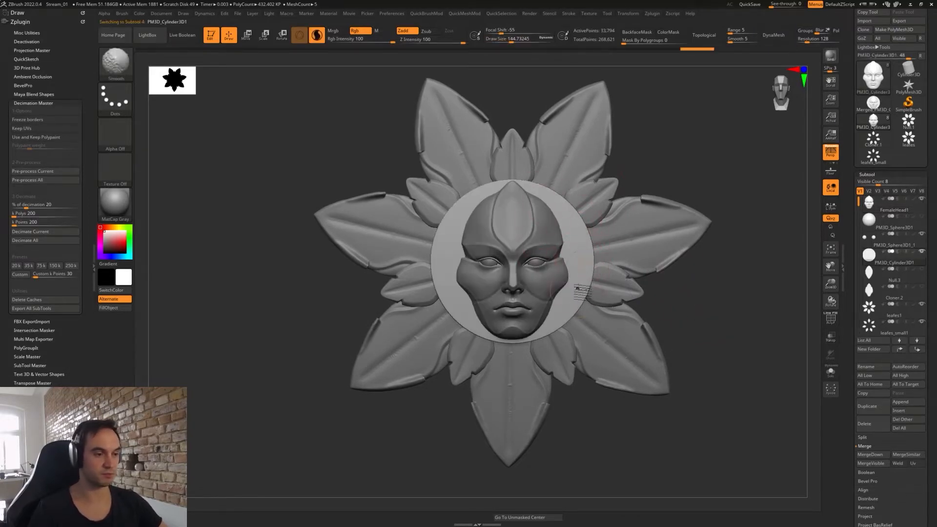
pyautogui.hotkey('shift', 'f')
pyautogui.moveTo(729, 331); pyautogui.dragTo(701, 292)
pyautogui.hotkey('shift', 'f')
pyautogui.moveTo(545, 267); pyautogui.dragTo(537, 267)
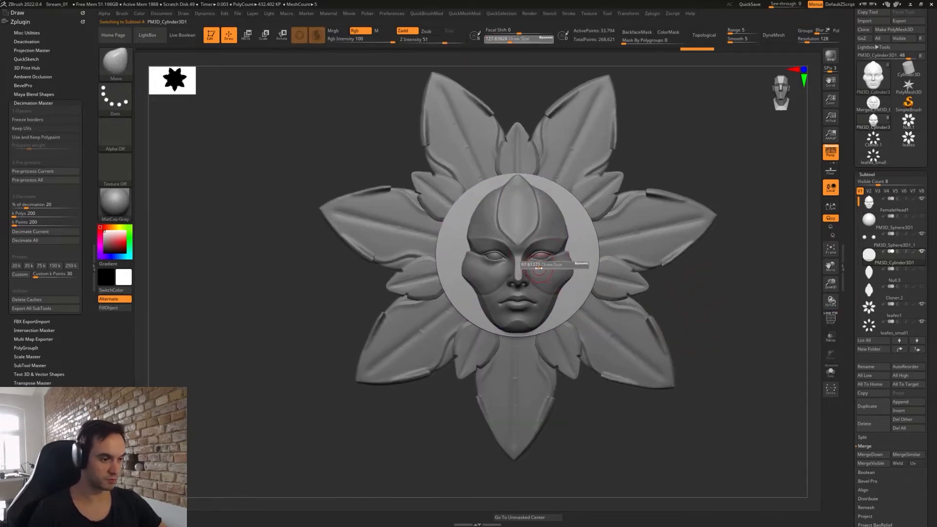
pyautogui.keyDown('ctrl'); pyautogui.moveTo(541, 265); pyautogui.dragTo(555, 299, button='right'); pyautogui.keyUp('ctrl')
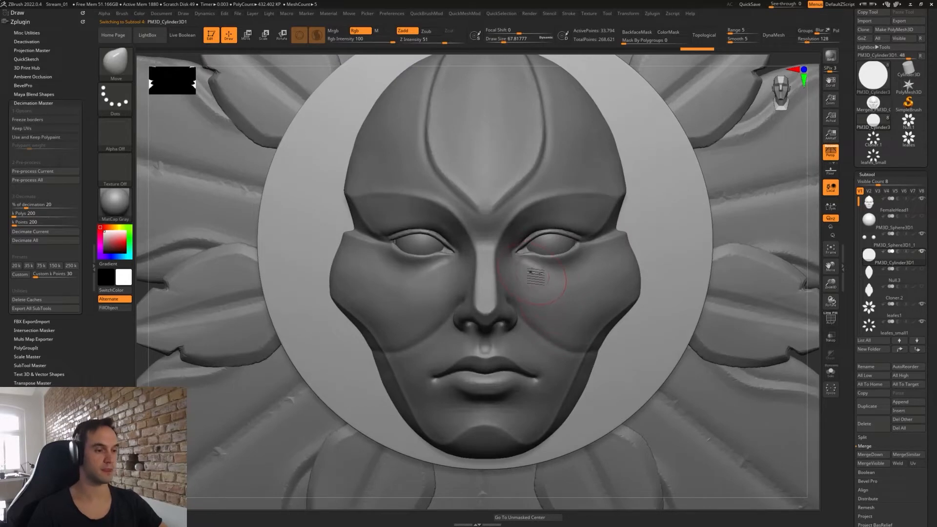
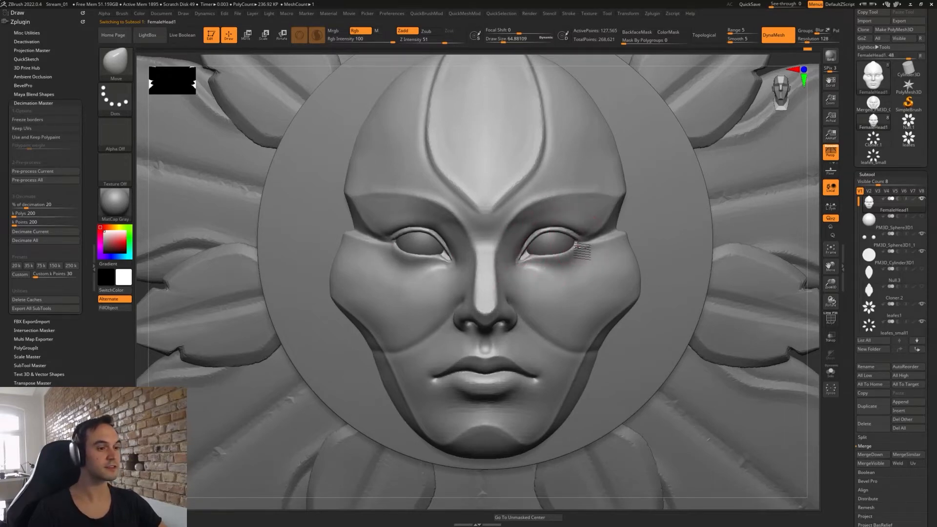
# - Set the draw size to about 29 for detailing the female head's eyelids
pyautogui.moveTo(568, 261); pyautogui.dragTo(573, 252, button='right')
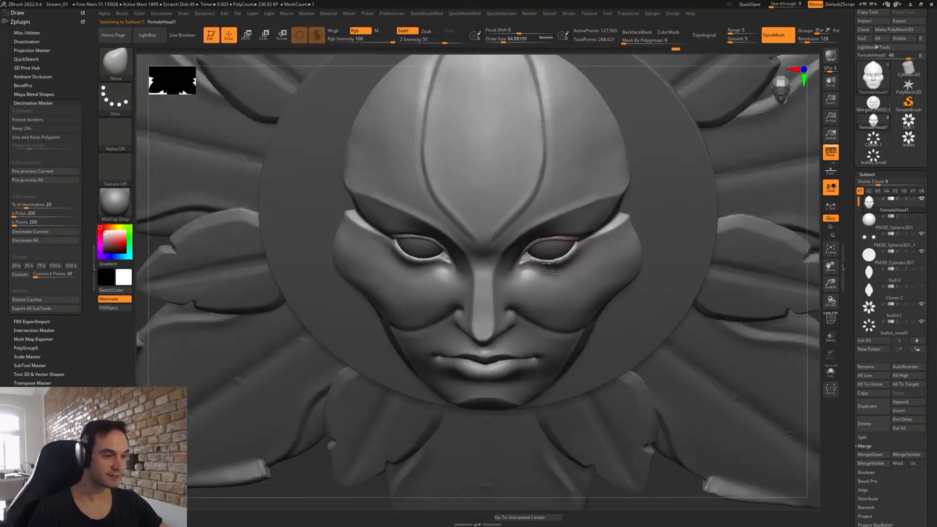
pyautogui.moveTo(561, 263)
pyautogui.mouseDown(button='right')
pyautogui.moveTo(580, 249)
pyautogui.moveTo(590, 266)
pyautogui.moveTo(587, 246)
pyautogui.mouseUp(button='right')
pyautogui.press('s')
pyautogui.moveTo(588, 247); pyautogui.dragTo(580, 235)
# - Turn off backface masking for the Clay brush and enable Sculptris Pro on the female head
pyautogui.press('w')
pyautogui.press('s')
pyautogui.press('q')
pyautogui.press('\\')
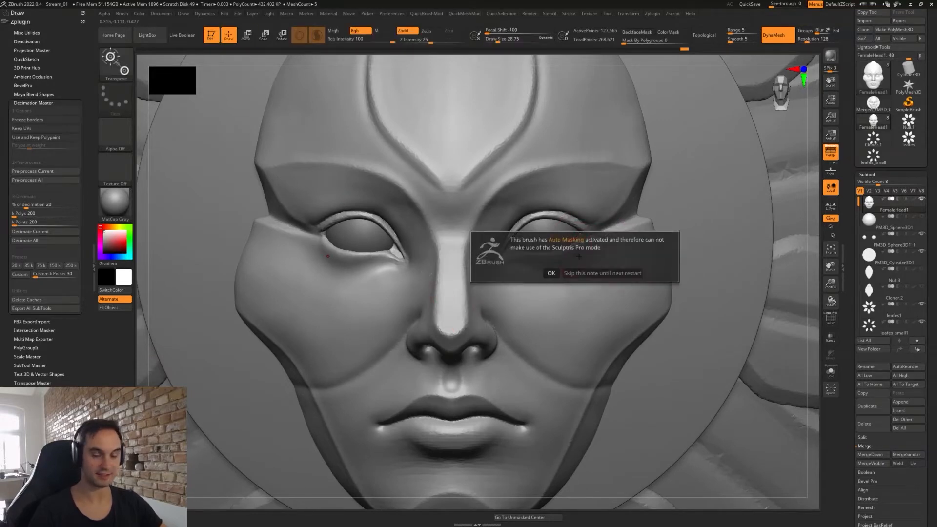
pyautogui.click(571, 275)
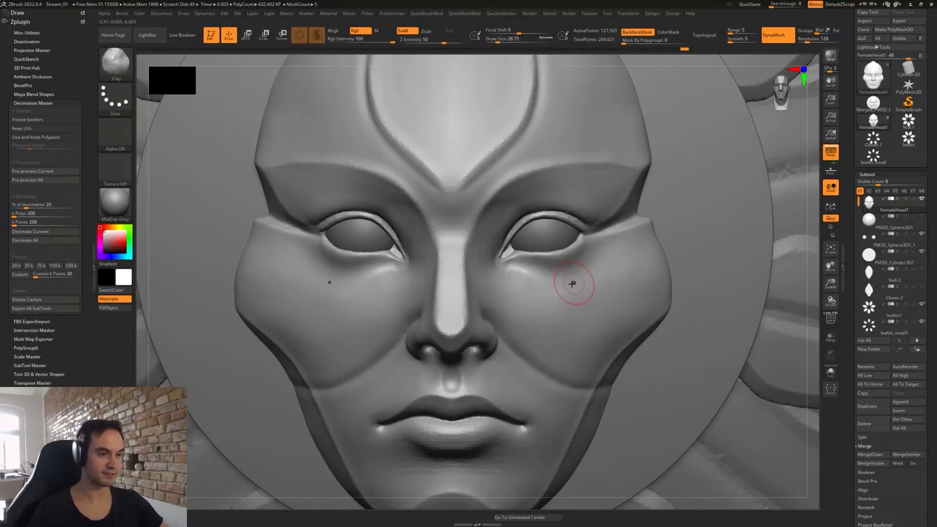
pyautogui.click(644, 32)
pyautogui.press('\\')
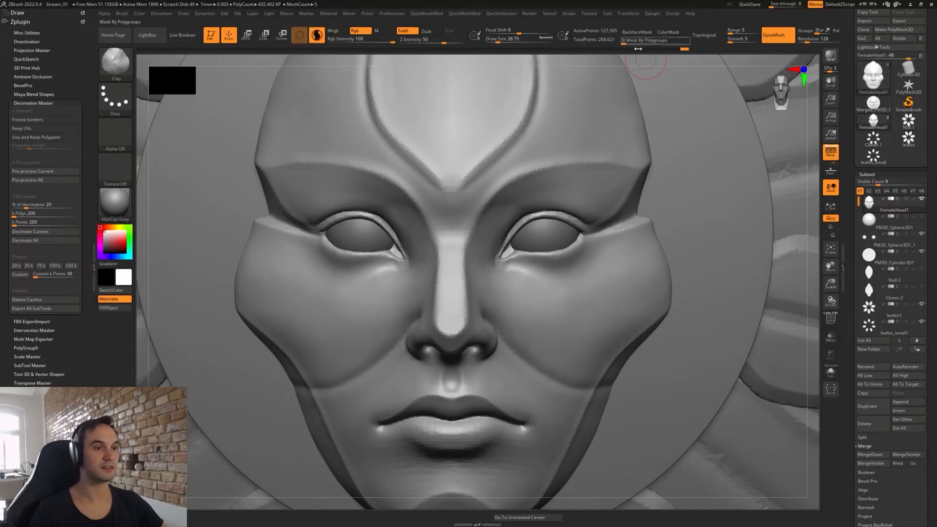
# - Carve the crease along the upper eyelids with the DamStandard brush
pyautogui.moveTo(578, 229); pyautogui.dragTo(573, 209, button='right')
pyautogui.press('b')
pyautogui.press('d')
pyautogui.press('s')
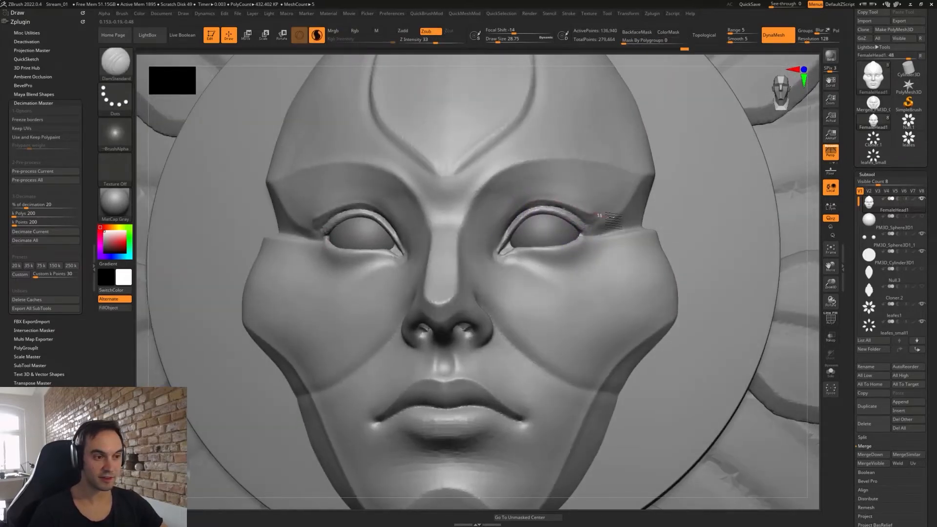
# - Flatten the outer eye corners with the TrimDynamic brush and reduce the draw size to about 22
pyautogui.moveTo(648, 157); pyautogui.dragTo(592, 244, button='right')
pyautogui.press('b')
pyautogui.press('t')
pyautogui.press('d')
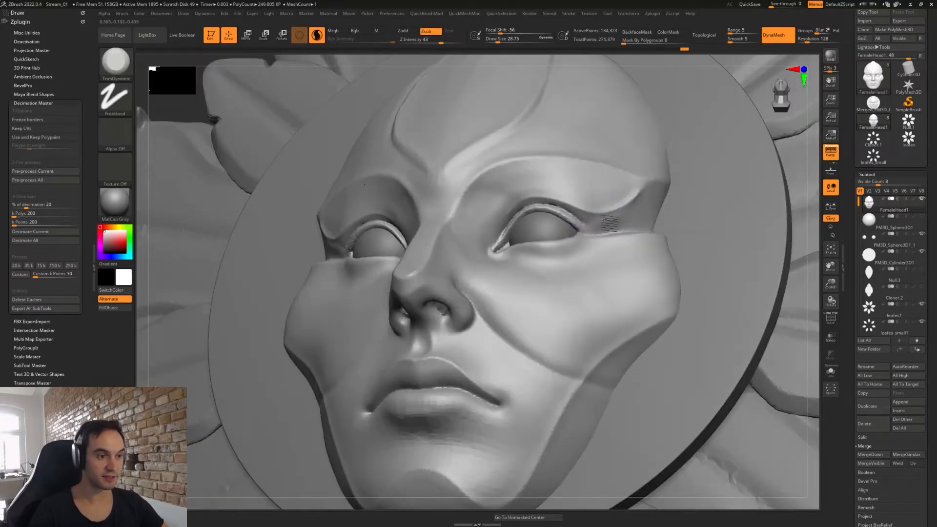
pyautogui.moveTo(578, 227); pyautogui.dragTo(649, 211)
pyautogui.press('s')
pyautogui.moveTo(579, 205); pyautogui.dragTo(575, 205)
# - Smooth the upper eyelids and refine the lower lids near the inner eye corners
pyautogui.moveTo(575, 206); pyautogui.dragTo(683, 215, button='right')
pyautogui.moveTo(560, 224); pyautogui.dragTo(522, 210, button='right')
pyautogui.moveTo(541, 210)
pyautogui.keyDown('shift'); pyautogui.mouseDown()
pyautogui.moveTo(510, 207)
pyautogui.moveTo(481, 234)
pyautogui.mouseUp(); pyautogui.keyUp('shift')
pyautogui.moveTo(481, 237); pyautogui.dragTo(493, 258, button='right')
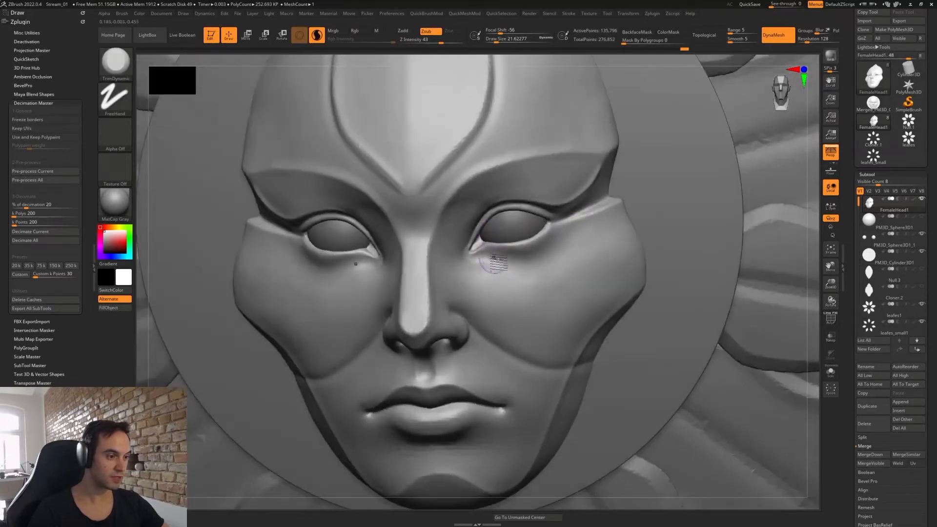
pyautogui.moveTo(494, 258); pyautogui.dragTo(478, 258)
pyautogui.keyDown('shift'); pyautogui.moveTo(508, 284); pyautogui.dragTo(454, 307, button='right'); pyautogui.keyUp('shift')
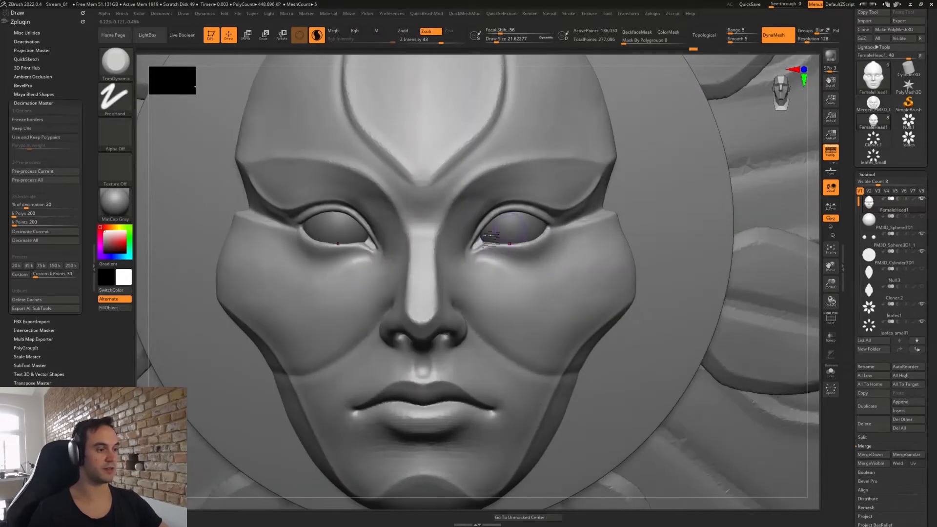
pyautogui.keyDown('ctrl'); pyautogui.moveTo(507, 257); pyautogui.dragTo(530, 272, button='right'); pyautogui.keyUp('ctrl')
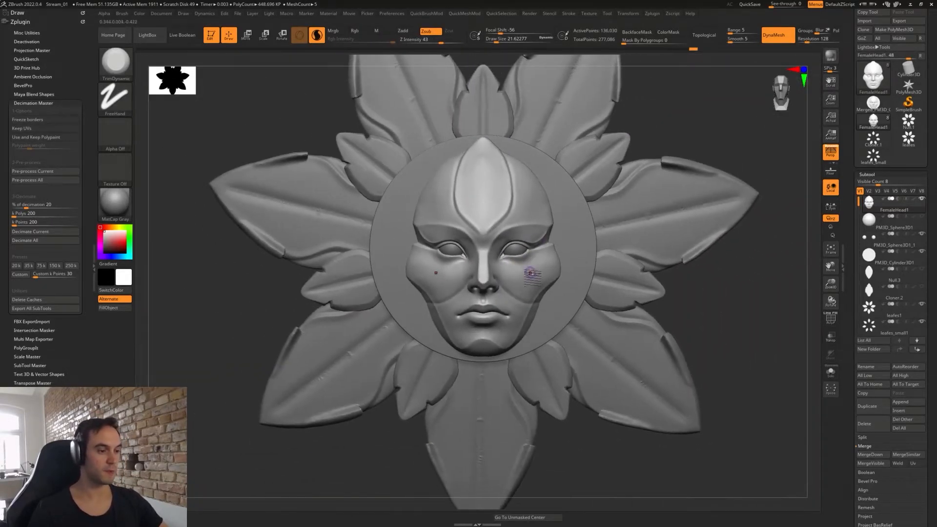
# - Adjust the lower face beside the mouth with the Move brush and set the draw size to about 120
pyautogui.press('b')
pyautogui.press('m')
pyautogui.press('v')
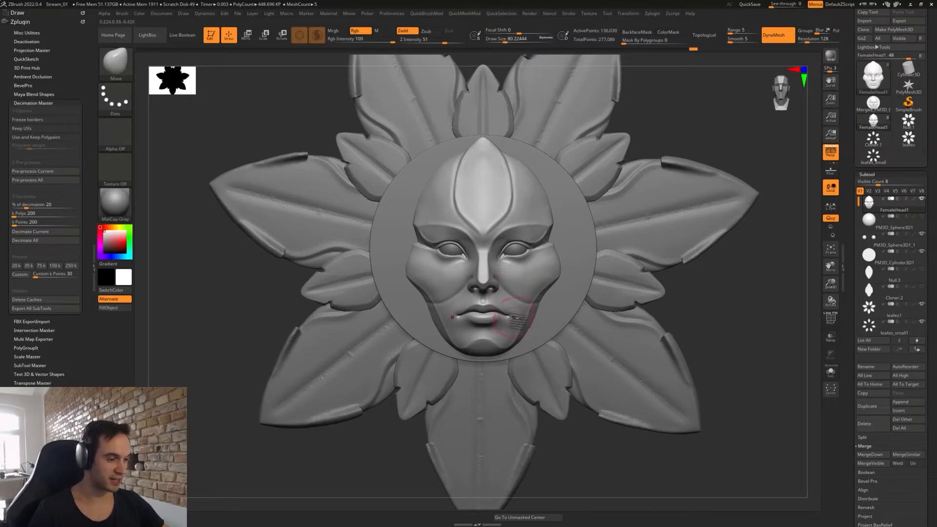
pyautogui.press('s')
pyautogui.moveTo(514, 318); pyautogui.dragTo(512, 318)
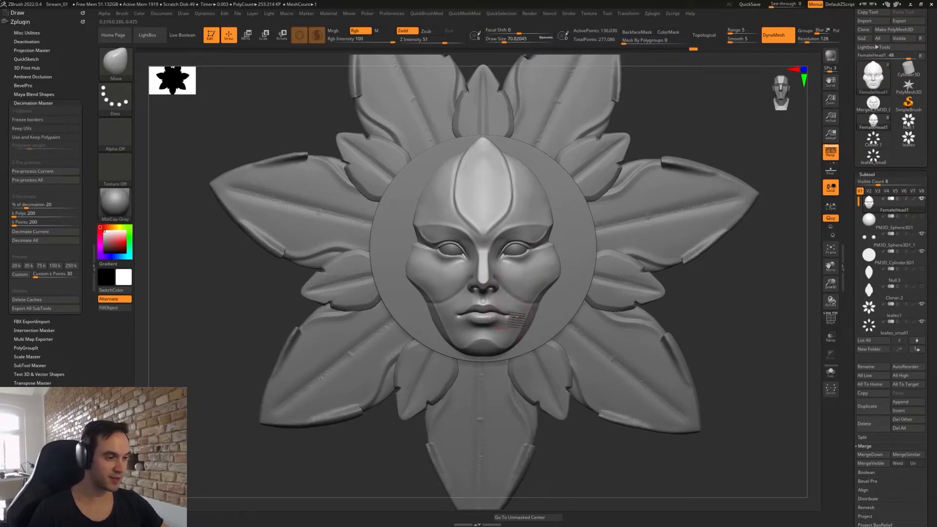
pyautogui.press('s')
pyautogui.moveTo(518, 318)
pyautogui.mouseDown()
pyautogui.moveTo(526, 329)
pyautogui.moveTo(530, 301)
pyautogui.mouseUp()
# - Nudge the eye and brow area with the Move brush and reduce the draw size to about 74
pyautogui.press('s')
pyautogui.press('s')
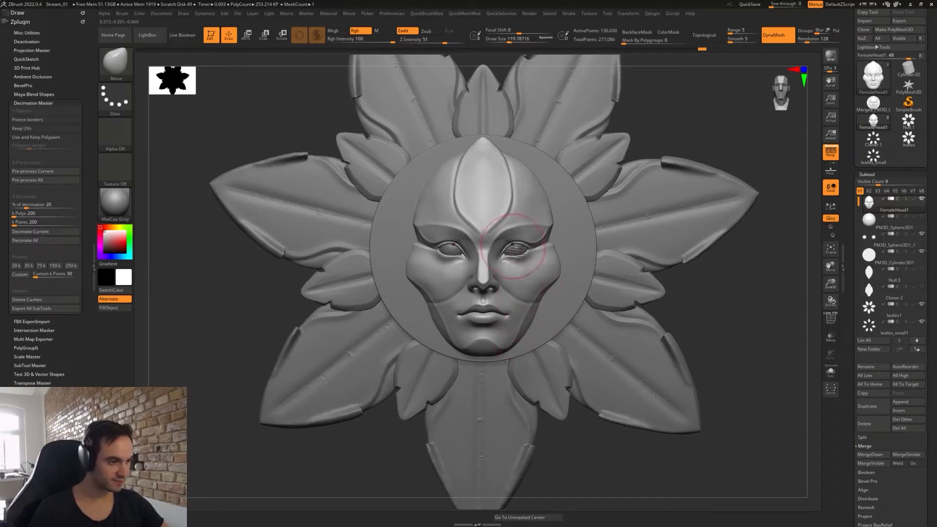
pyautogui.press('s')
pyautogui.moveTo(517, 249)
pyautogui.mouseDown()
pyautogui.moveTo(509, 257)
pyautogui.moveTo(509, 238)
pyautogui.mouseUp()
pyautogui.press('s')
pyautogui.press('s')
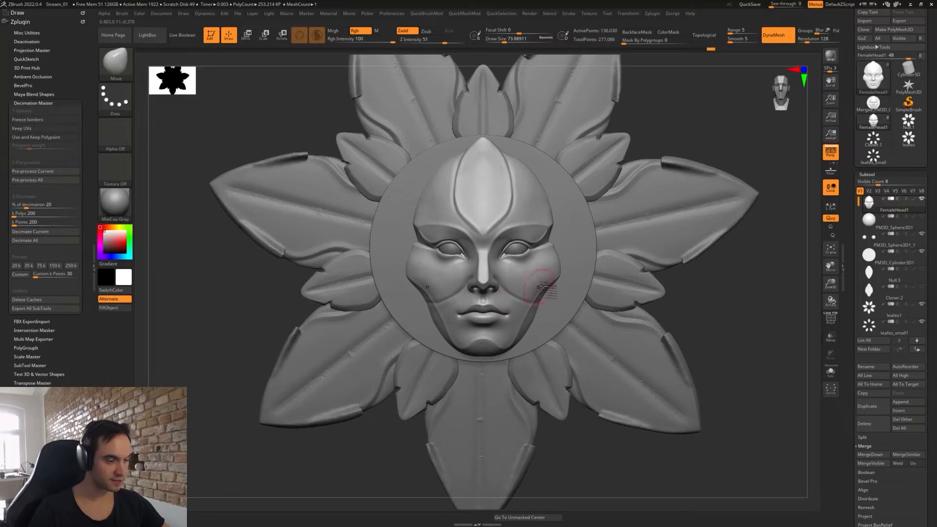
# - Reshape the cheek and jaw contour with the Move brush and undo the last jaw change
pyautogui.moveTo(555, 285); pyautogui.dragTo(544, 316)
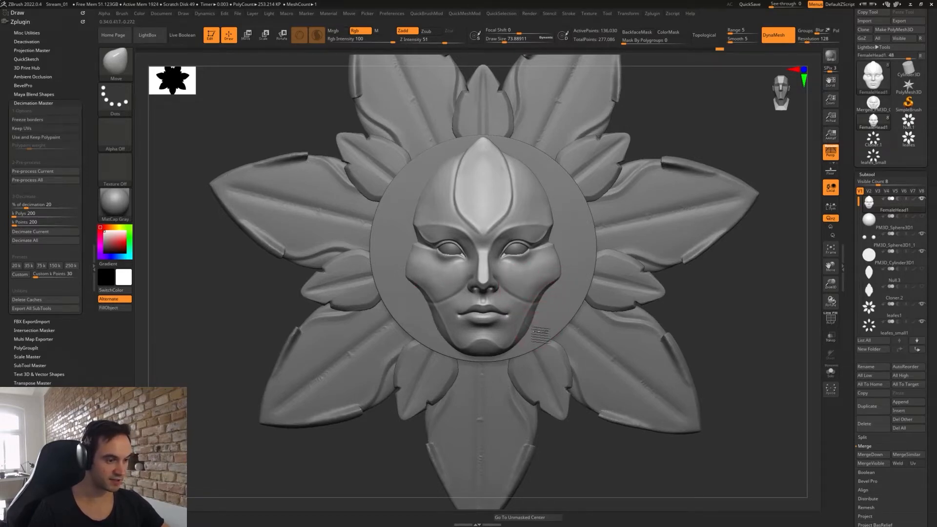
pyautogui.moveTo(539, 336); pyautogui.dragTo(536, 333)
pyautogui.moveTo(545, 344)
pyautogui.mouseDown(button='right')
pyautogui.moveTo(529, 340)
pyautogui.moveTo(538, 332)
pyautogui.mouseUp(button='right')
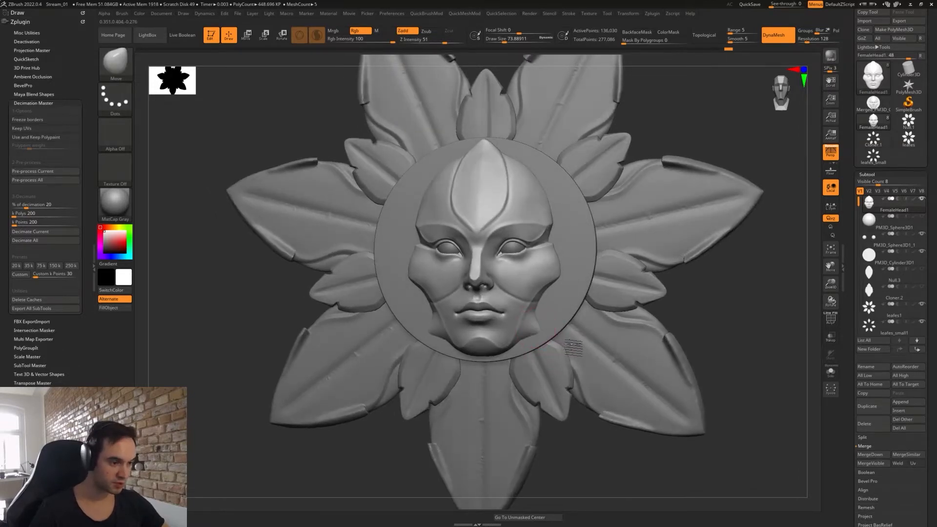
pyautogui.press('ctrl')
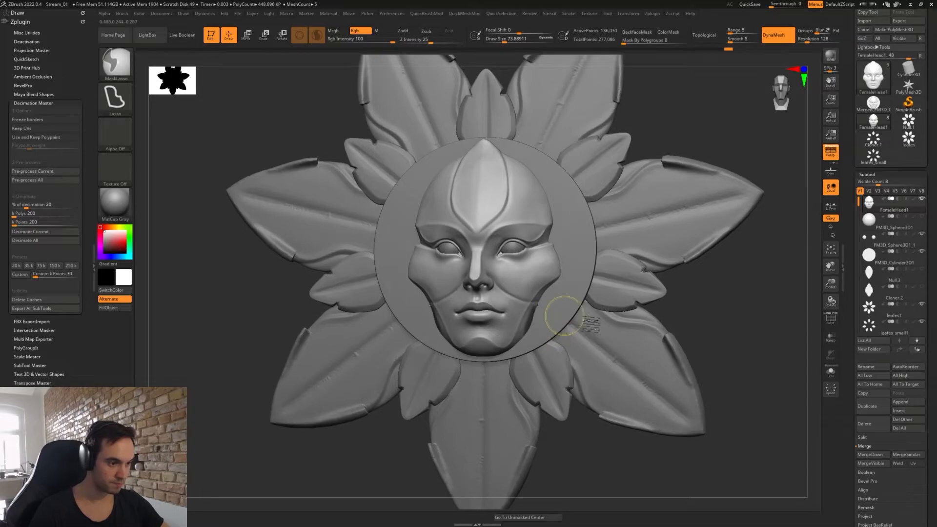
# - Lasso-mask a leaf-shaped area beside the jaw and invert the mask to protect the face
pyautogui.moveTo(564, 316); pyautogui.dragTo(690, 324, button='right')
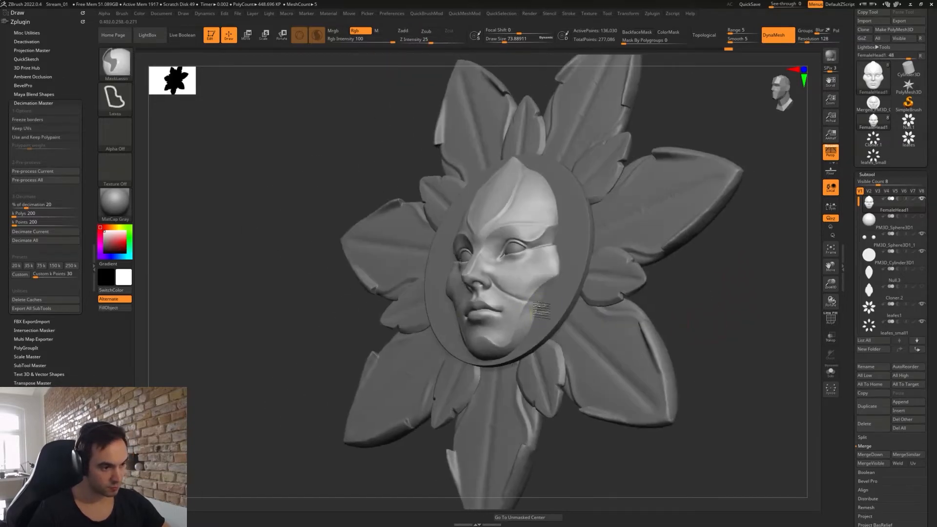
pyautogui.keyDown('ctrl'); pyautogui.moveTo(524, 318); pyautogui.dragTo(568, 354); pyautogui.keyUp('ctrl')
pyautogui.keyDown('shift'); pyautogui.moveTo(698, 309); pyautogui.dragTo(715, 317); pyautogui.keyUp('shift')
pyautogui.keyDown('ctrl'); pyautogui.click(715, 318); pyautogui.keyUp('ctrl')
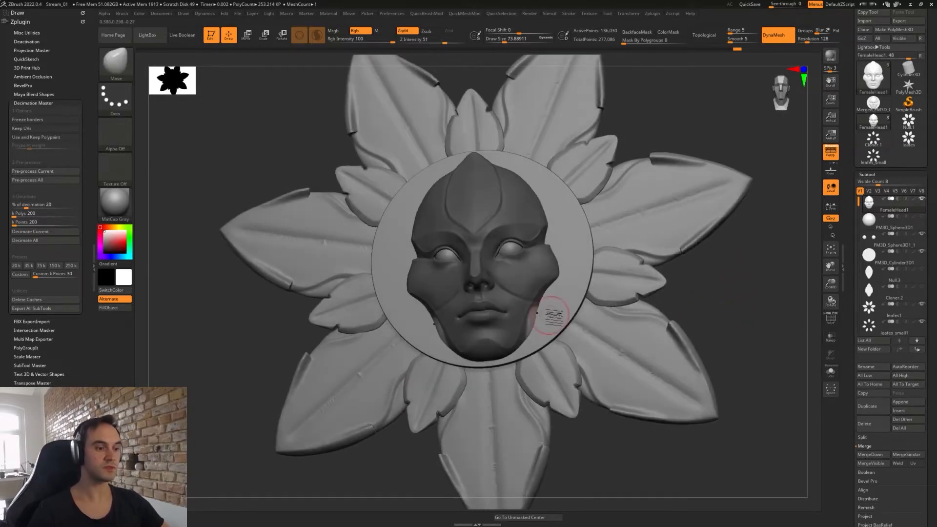
# - Pull pointed leaf-like flaps outward from both sides of the jaw with the Move brush and clear the mask
pyautogui.moveTo(539, 320); pyautogui.dragTo(572, 332)
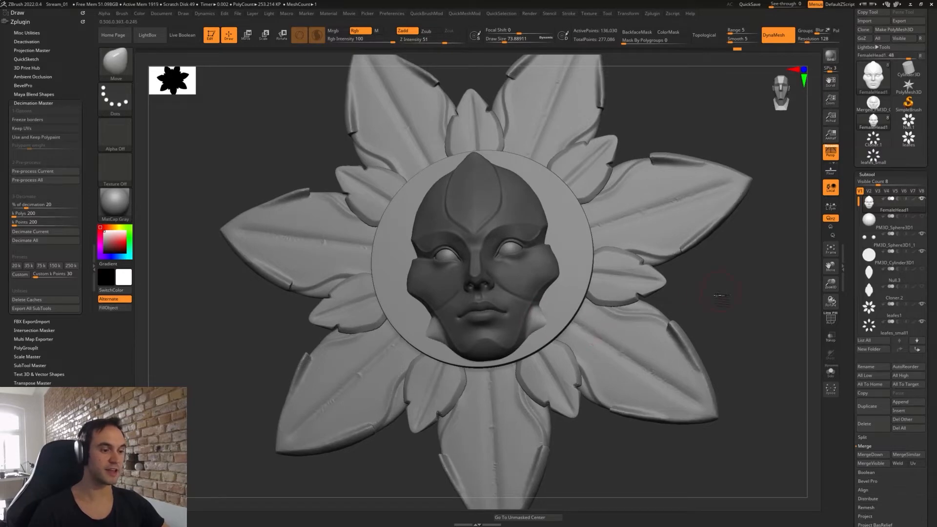
pyautogui.hotkey('ctrl', 'z')
pyautogui.moveTo(721, 294); pyautogui.dragTo(692, 320)
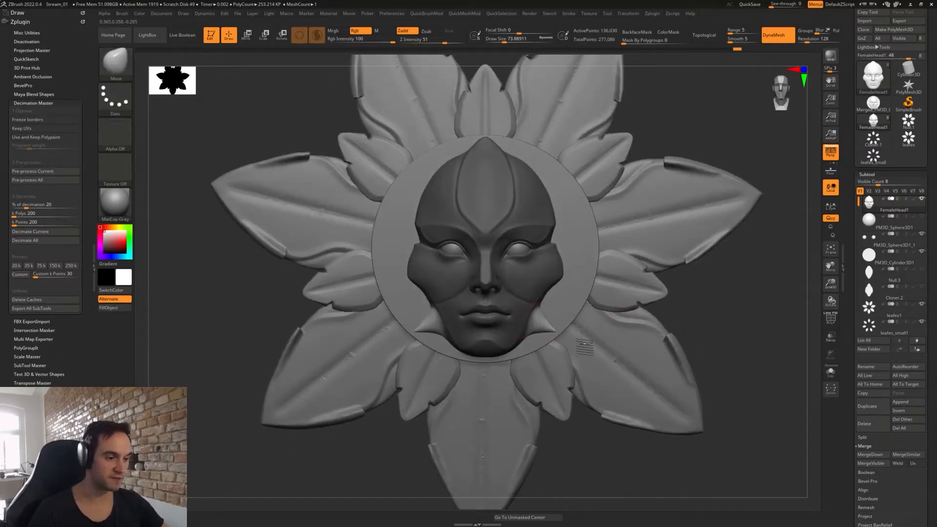
pyautogui.moveTo(728, 288); pyautogui.dragTo(688, 311)
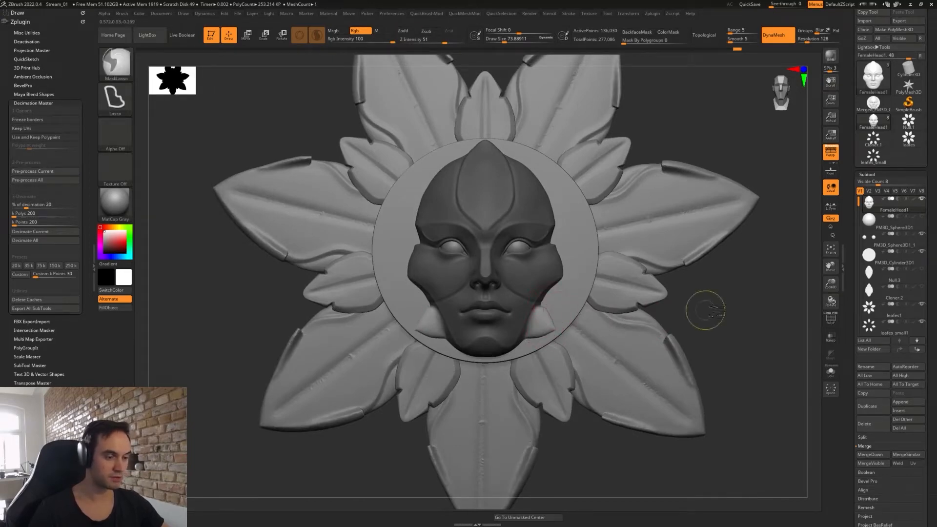
pyautogui.keyDown('ctrl'); pyautogui.moveTo(707, 309); pyautogui.dragTo(716, 320); pyautogui.keyUp('ctrl')
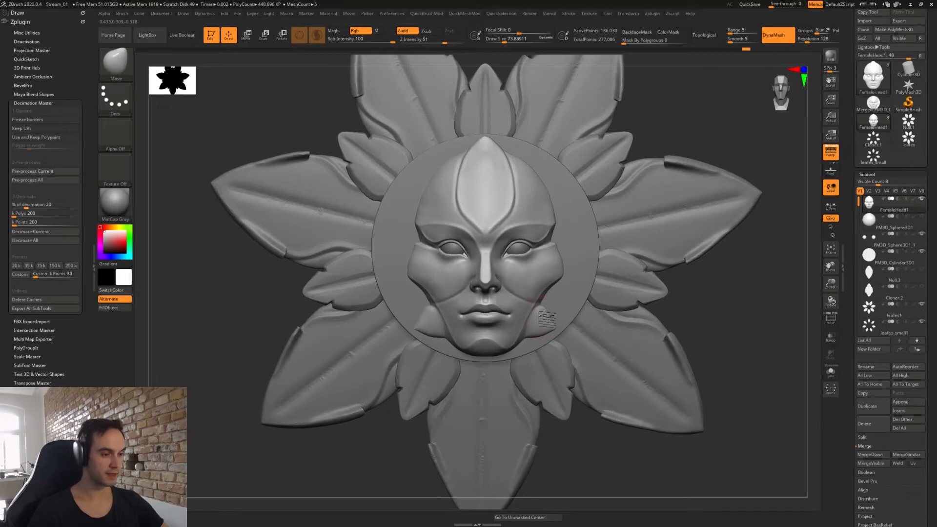
# - Reshape the jaw flaps with the Move brush at a draw size of about 31
pyautogui.keyDown('ctrl'); pyautogui.moveTo(539, 312); pyautogui.dragTo(540, 327, button='right'); pyautogui.keyUp('ctrl')
pyautogui.press('s')
pyautogui.moveTo(540, 328); pyautogui.dragTo(534, 328)
pyautogui.moveTo(533, 326); pyautogui.dragTo(532, 312, button='right')
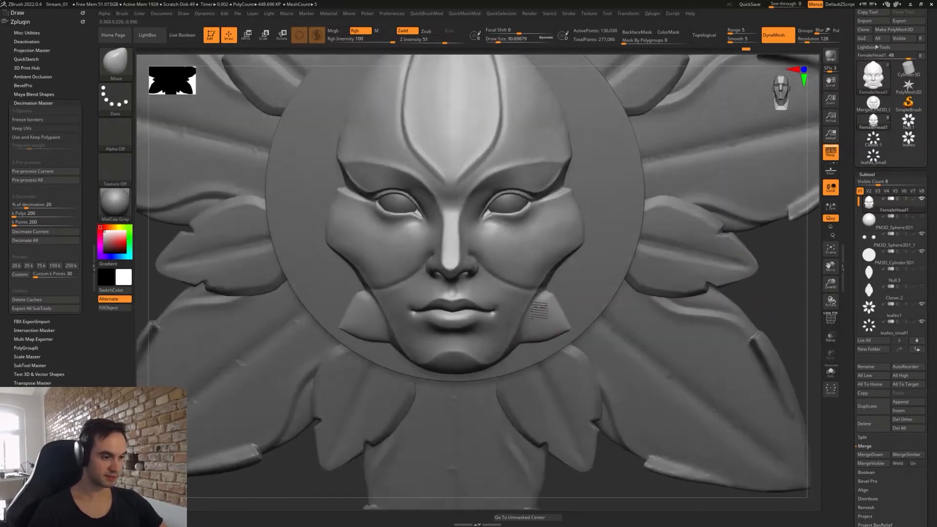
pyautogui.press('space')
pyautogui.click(533, 308)
pyautogui.moveTo(540, 279); pyautogui.dragTo(532, 266, button='right')
# - Carve a central groove into the jaw flaps with DamStandard at draw size about 20 and smooth the nearby surface
pyautogui.keyDown('ctrl'); pyautogui.moveTo(532, 293); pyautogui.dragTo(542, 324, button='right'); pyautogui.keyUp('ctrl')
pyautogui.press('b')
pyautogui.press('d')
pyautogui.press('s')
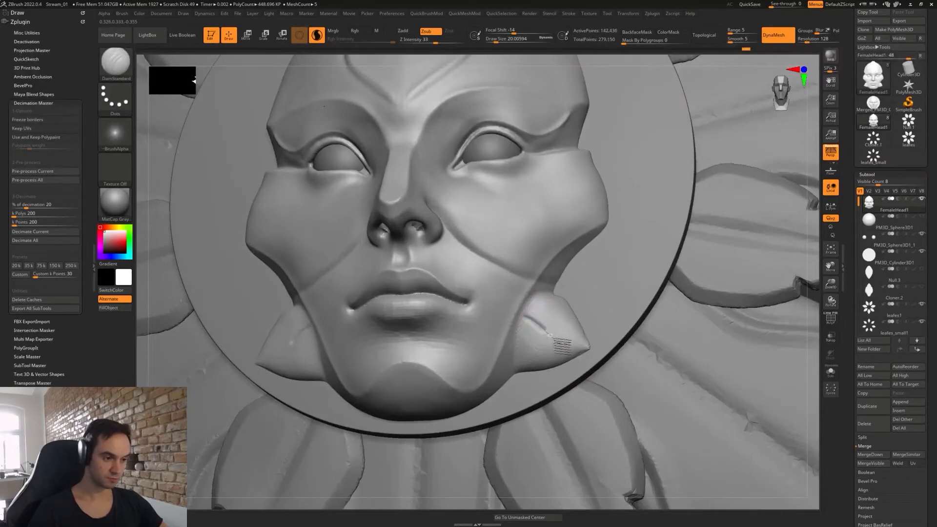
pyautogui.moveTo(562, 346)
pyautogui.mouseDown()
pyautogui.moveTo(582, 330)
pyautogui.moveTo(605, 355)
pyautogui.mouseUp()
pyautogui.moveTo(585, 347); pyautogui.dragTo(569, 363, button='right')
pyautogui.moveTo(538, 320)
pyautogui.keyDown('shift'); pyautogui.mouseDown()
pyautogui.moveTo(522, 339)
pyautogui.moveTo(540, 281)
pyautogui.moveTo(525, 277)
pyautogui.mouseUp(); pyautogui.keyUp('shift')
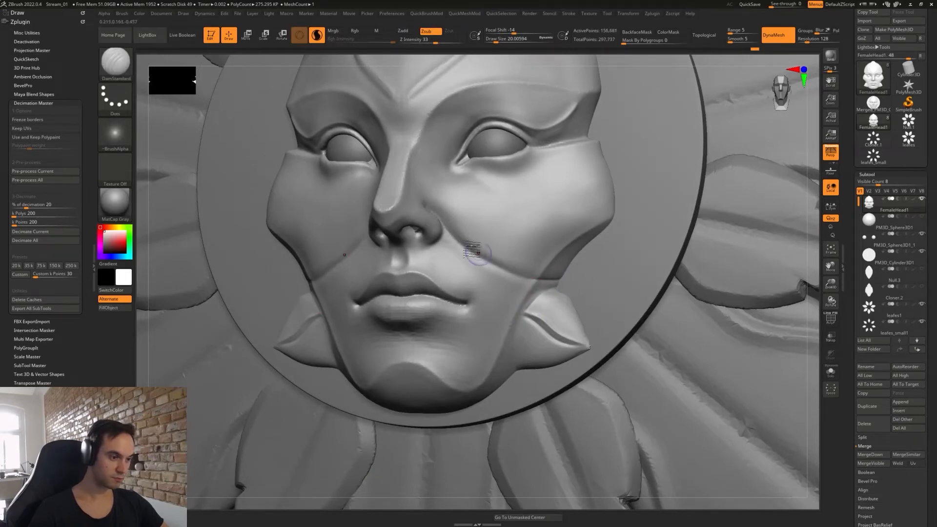
# - Deepen the crease running from the nostril across the cheek to the jaw with the DamStandard brush
pyautogui.moveTo(426, 201)
pyautogui.mouseDown()
pyautogui.moveTo(489, 253)
pyautogui.moveTo(555, 281)
pyautogui.mouseUp()
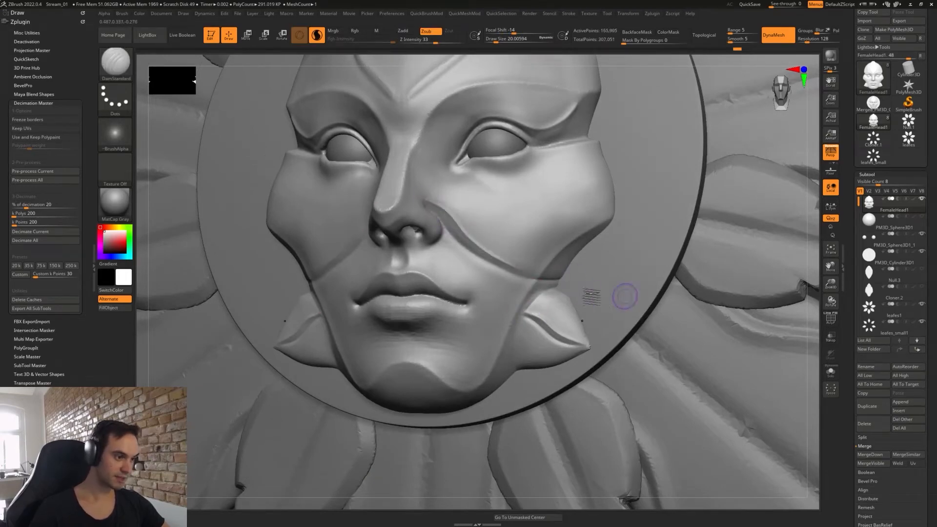
pyautogui.moveTo(583, 289)
pyautogui.mouseDown(button='right')
pyautogui.moveTo(570, 291)
pyautogui.moveTo(521, 241)
pyautogui.moveTo(450, 196)
pyautogui.mouseUp(button='right')
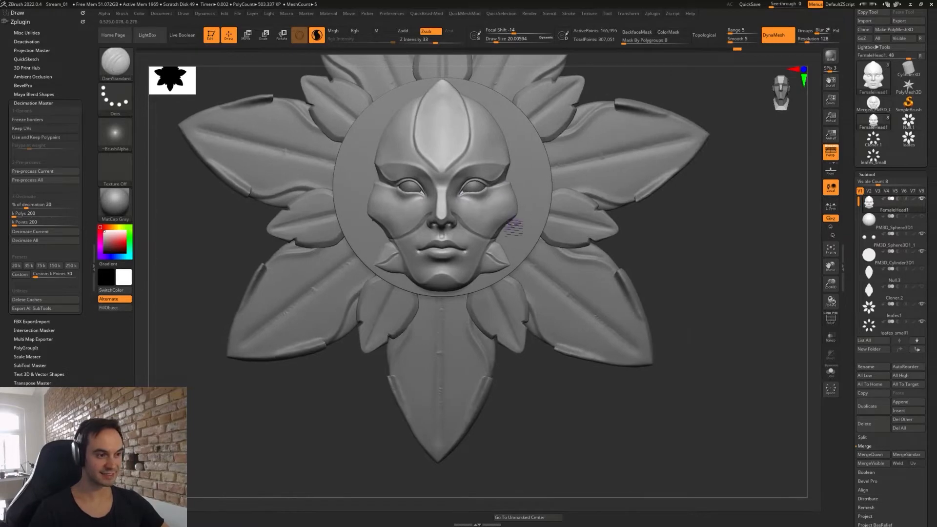
pyautogui.moveTo(498, 218)
pyautogui.keyDown('ctrl'); pyautogui.mouseDown(button='right')
pyautogui.moveTo(518, 268)
pyautogui.moveTo(493, 281)
pyautogui.mouseUp(button='right'); pyautogui.keyUp('ctrl')
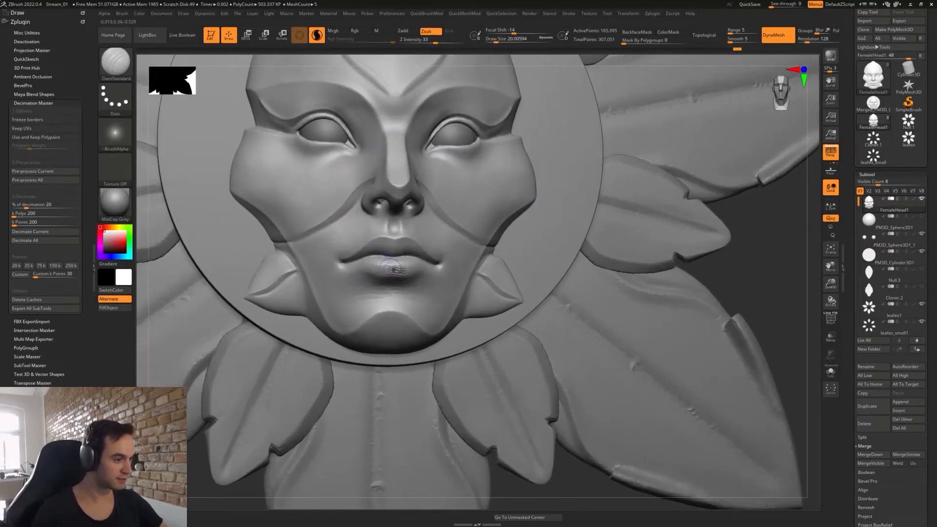
# - Smooth the area below the lower lip and define the fold between lip and chin
pyautogui.moveTo(409, 269); pyautogui.dragTo(367, 274, button='right')
pyautogui.keyDown('shift'); pyautogui.moveTo(401, 270); pyautogui.dragTo(408, 287); pyautogui.keyUp('shift')
pyautogui.moveTo(376, 286); pyautogui.dragTo(403, 270, button='right')
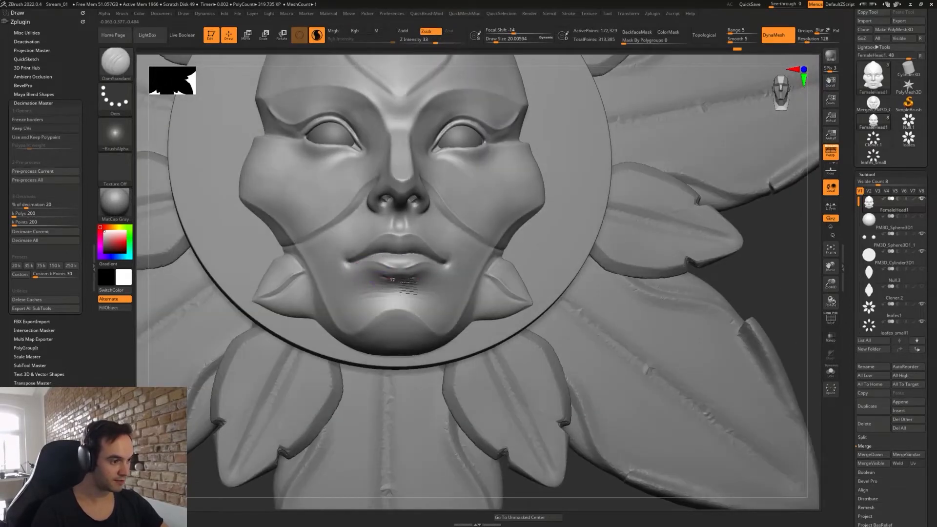
pyautogui.moveTo(433, 278)
pyautogui.mouseDown()
pyautogui.moveTo(444, 317)
pyautogui.moveTo(401, 297)
pyautogui.mouseUp()
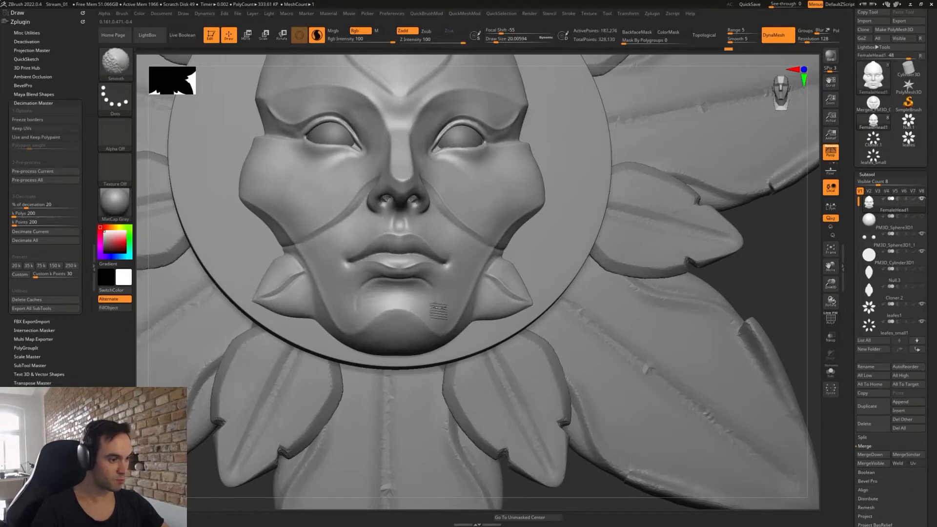
# - Flatten the planes of the lower lip with the TrimDynamic brush
pyautogui.moveTo(418, 276); pyautogui.dragTo(414, 279, button='right')
pyautogui.press('b')
pyautogui.press('t')
pyautogui.press('d')
pyautogui.moveTo(392, 262); pyautogui.dragTo(390, 266)
pyautogui.moveTo(447, 254); pyautogui.dragTo(390, 267)
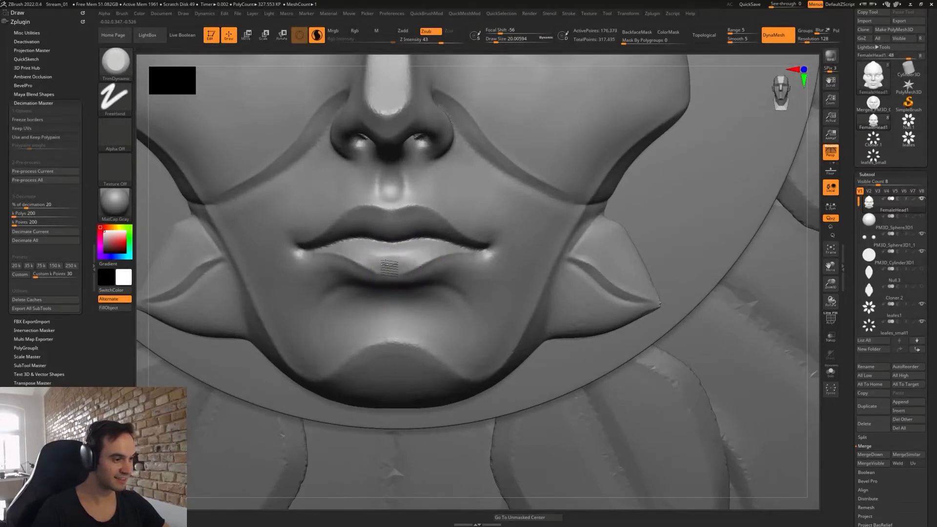
# - Append a Sphere3D as a new subtool, scale it down and bring it forward to the face
pyautogui.keyDown('ctrl'); pyautogui.moveTo(439, 253); pyautogui.dragTo(472, 229, button='right'); pyautogui.keyUp('ctrl')
pyautogui.keyDown('alt'); pyautogui.moveTo(473, 228); pyautogui.dragTo(539, 210, button='right'); pyautogui.keyUp('alt')
pyautogui.keyDown('alt'); pyautogui.moveTo(700, 253); pyautogui.dragTo(638, 255, button='right'); pyautogui.keyUp('alt')
pyautogui.keyDown('ctrl'); pyautogui.moveTo(638, 255); pyautogui.dragTo(648, 267, button='right'); pyautogui.keyUp('ctrl')
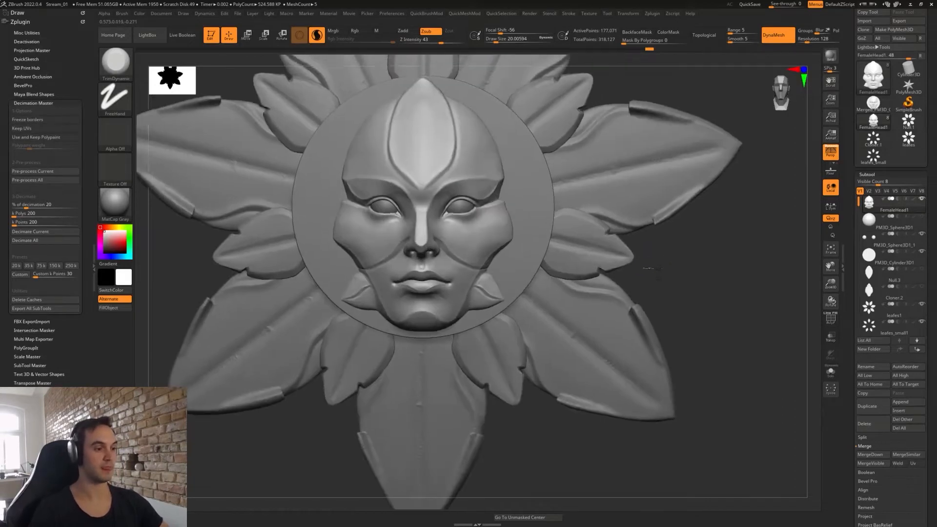
pyautogui.keyDown('ctrl'); pyautogui.moveTo(696, 306); pyautogui.dragTo(697, 297, button='right'); pyautogui.keyUp('ctrl')
pyautogui.click(891, 403)
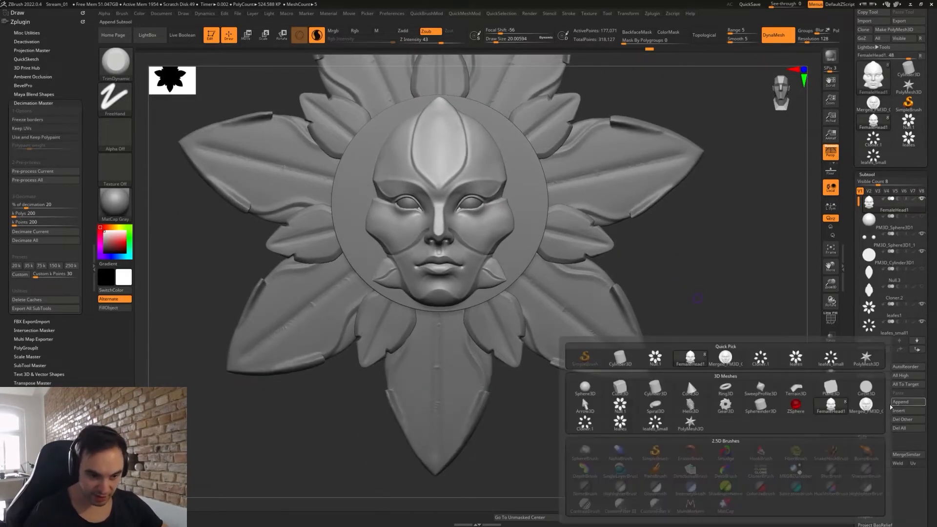
pyautogui.click(584, 388)
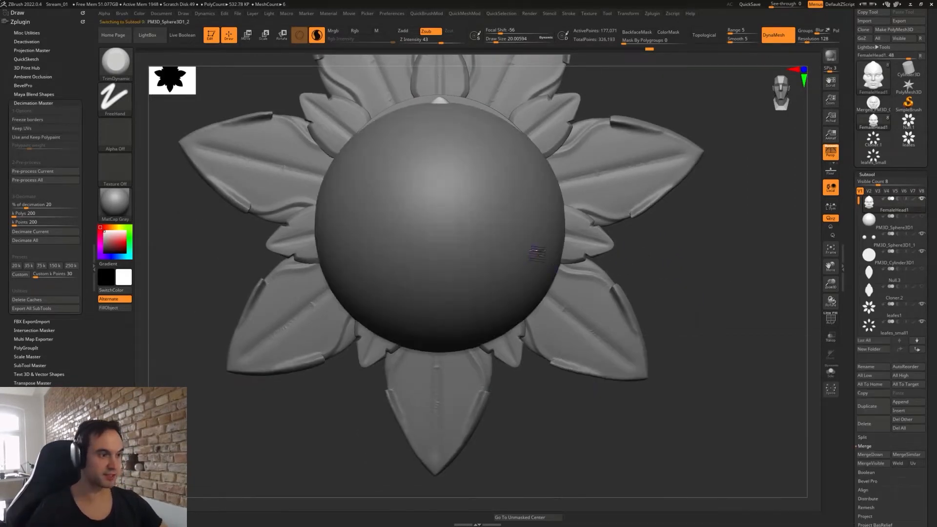
pyautogui.press('w')
pyautogui.keyDown('shift'); pyautogui.moveTo(638, 253); pyautogui.dragTo(582, 241, button='right'); pyautogui.keyUp('shift')
pyautogui.moveTo(440, 227); pyautogui.dragTo(392, 312)
pyautogui.moveTo(412, 255); pyautogui.dragTo(359, 231)
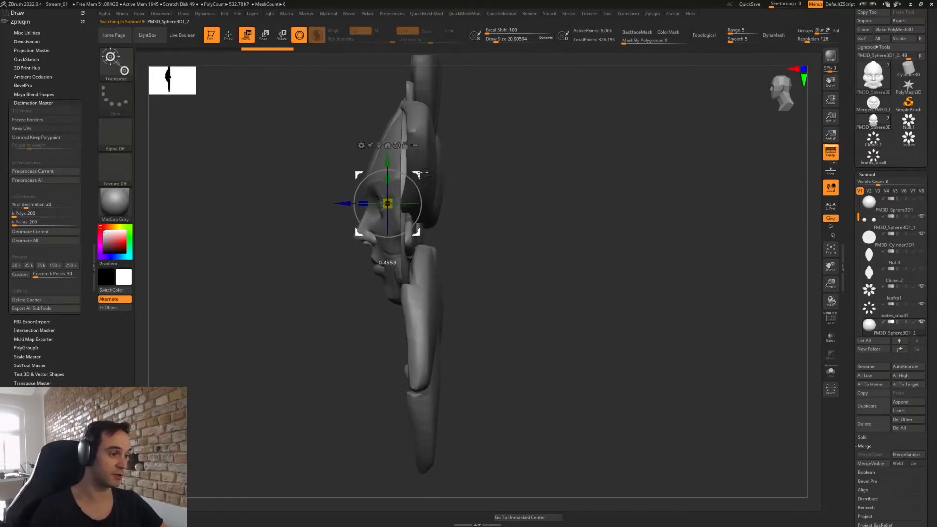
# - Place the small sphere beside the temple and pull its top into a teardrop with the Move brush
pyautogui.keyDown('shift'); pyautogui.moveTo(468, 205); pyautogui.dragTo(529, 198, button='right'); pyautogui.keyUp('shift')
pyautogui.moveTo(390, 200); pyautogui.dragTo(467, 191)
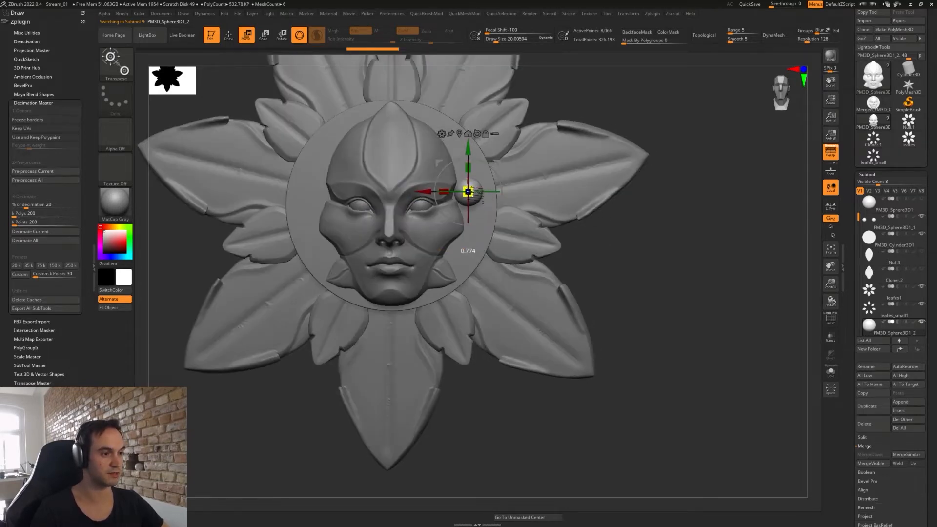
pyautogui.moveTo(467, 191)
pyautogui.keyDown('shift'); pyautogui.mouseDown(button='right')
pyautogui.moveTo(459, 187)
pyautogui.moveTo(468, 188)
pyautogui.mouseUp(button='right'); pyautogui.keyUp('shift')
pyautogui.press('q')
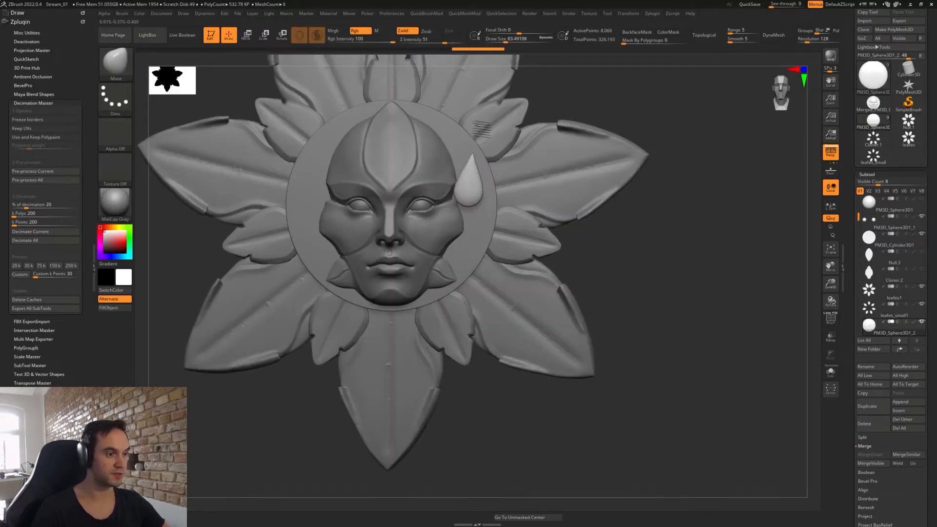
pyautogui.moveTo(478, 126); pyautogui.dragTo(479, 129)
# - Carve a groove along the length of the teardrop with DamStandard at a draw size of about 6
pyautogui.press('b')
pyautogui.press('d')
pyautogui.press('s')
pyautogui.press('s')
pyautogui.moveTo(471, 185); pyautogui.dragTo(468, 186)
pyautogui.keyDown('alt'); pyautogui.moveTo(473, 177); pyautogui.dragTo(477, 212, button='right'); pyautogui.keyUp('alt')
pyautogui.moveTo(464, 258); pyautogui.dragTo(474, 133)
pyautogui.moveTo(474, 139)
pyautogui.mouseDown()
pyautogui.moveTo(463, 273)
pyautogui.moveTo(460, 257)
pyautogui.moveTo(447, 256)
pyautogui.mouseUp()
pyautogui.press('s')
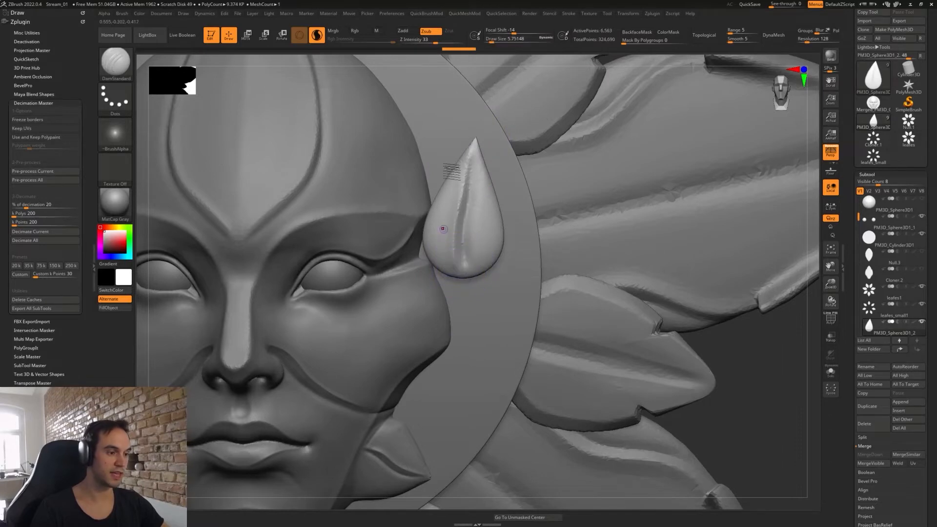
# - Lengthen the teardrop's tip and adjust its sides with the Move brush at draw size 112
pyautogui.press('b')
pyautogui.press('m')
pyautogui.press('v')
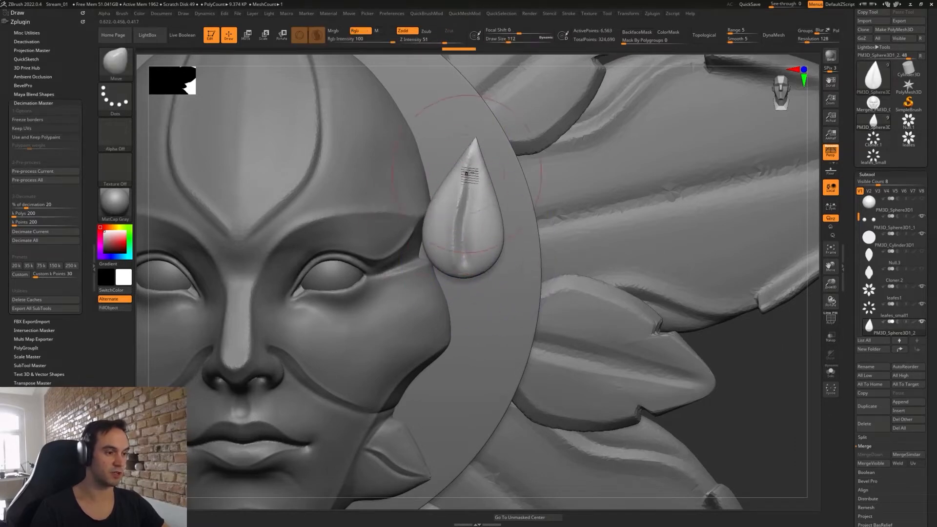
pyautogui.moveTo(476, 150); pyautogui.dragTo(478, 95)
pyautogui.moveTo(462, 196)
pyautogui.mouseDown(button='right')
pyautogui.moveTo(430, 180)
pyautogui.moveTo(400, 180)
pyautogui.mouseUp(button='right')
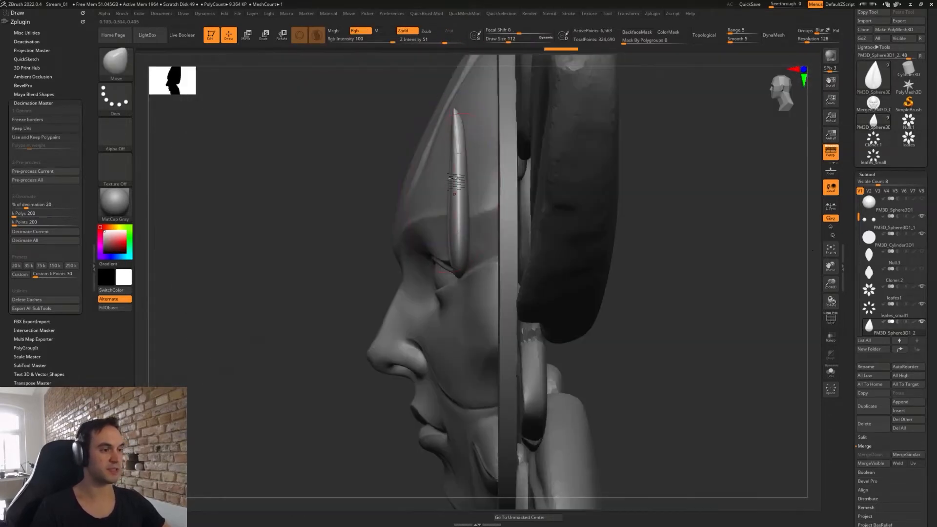
pyautogui.moveTo(458, 274); pyautogui.dragTo(518, 261, button='right')
pyautogui.moveTo(475, 210); pyautogui.dragTo(469, 208)
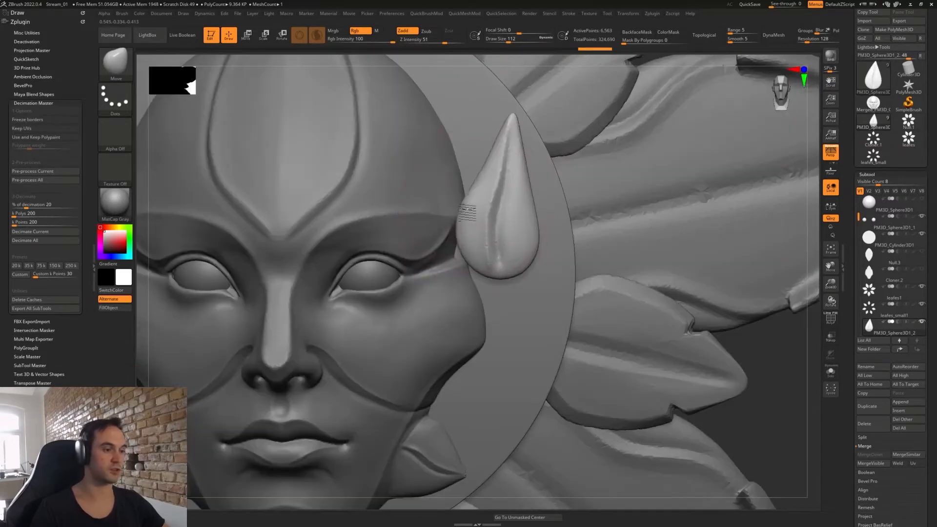
pyautogui.moveTo(532, 226); pyautogui.dragTo(540, 228)
pyautogui.moveTo(521, 262)
pyautogui.mouseDown()
pyautogui.moveTo(498, 204)
pyautogui.moveTo(491, 291)
pyautogui.mouseUp()
# - Soften and invert the mask on one half of the teardrop and shape the other half with the Move brush
pyautogui.press('ctrl')
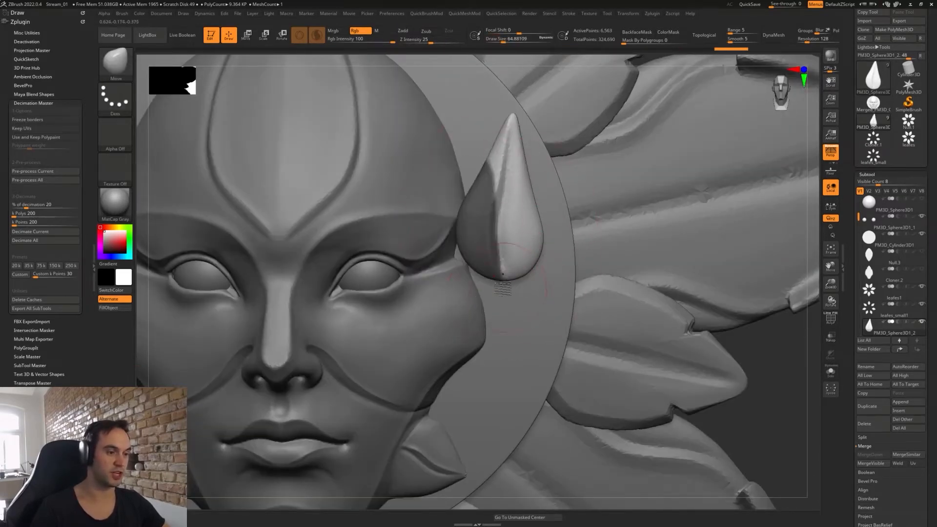
pyautogui.keyDown('ctrl'); pyautogui.click(490, 272); pyautogui.keyUp('ctrl')
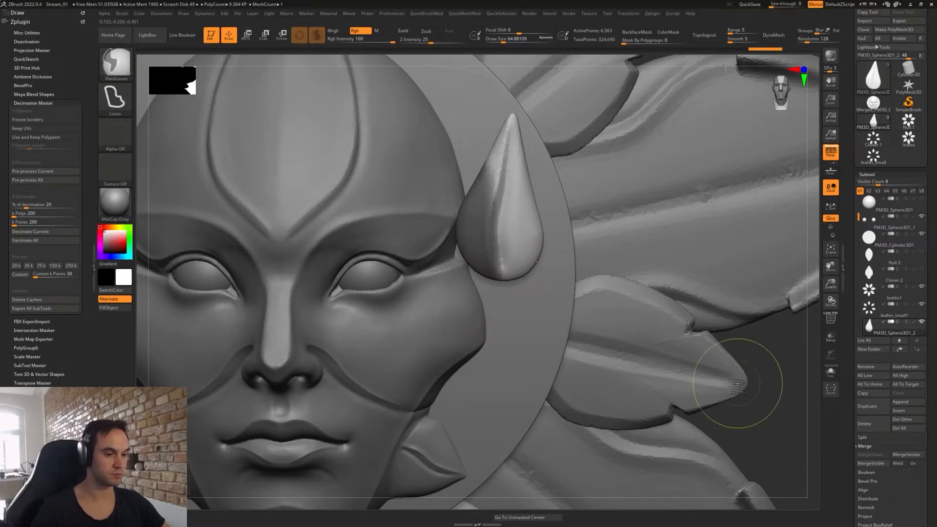
pyautogui.keyDown('ctrl'); pyautogui.click(761, 341); pyautogui.keyUp('ctrl')
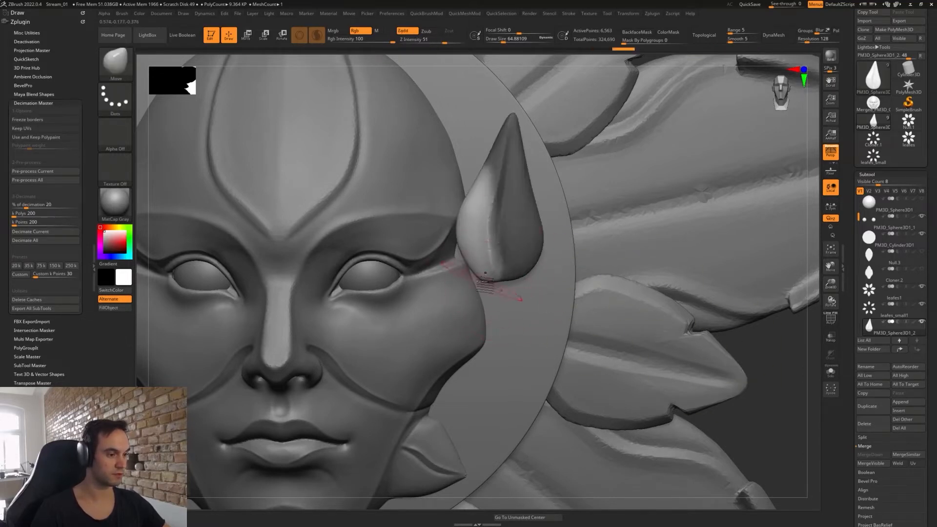
pyautogui.press('ctrl')
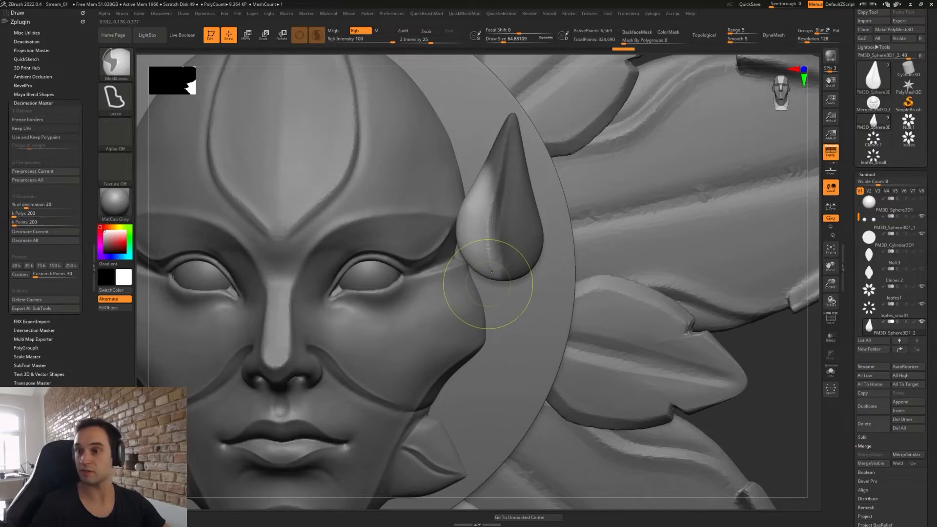
pyautogui.press('ctrl')
pyautogui.moveTo(514, 267); pyautogui.dragTo(488, 281)
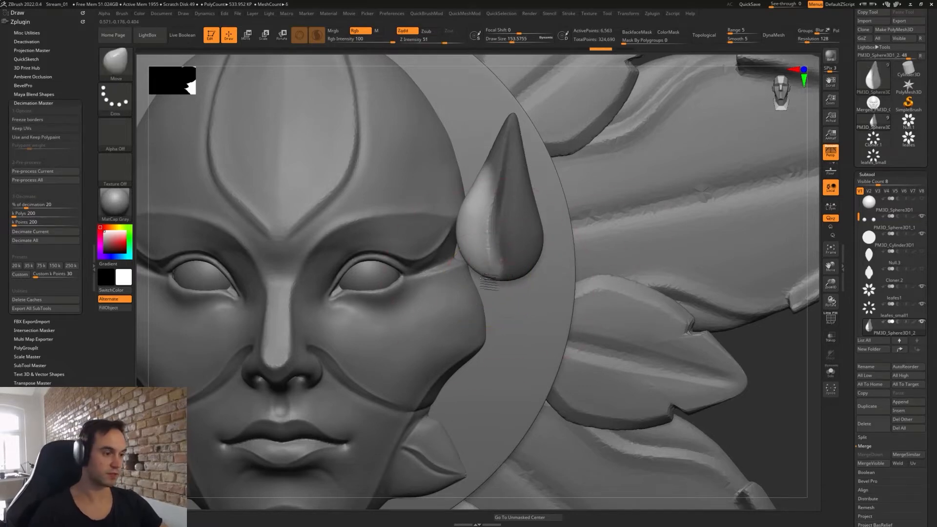
# - Rotate the teardrop so its tip points away from the head and mirror it to the opposite temple
pyautogui.press('f')
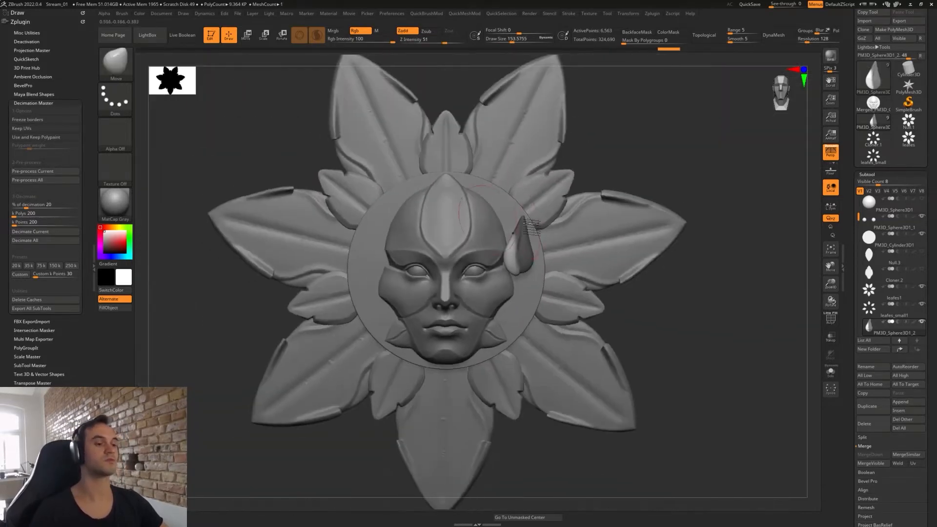
pyautogui.press('r')
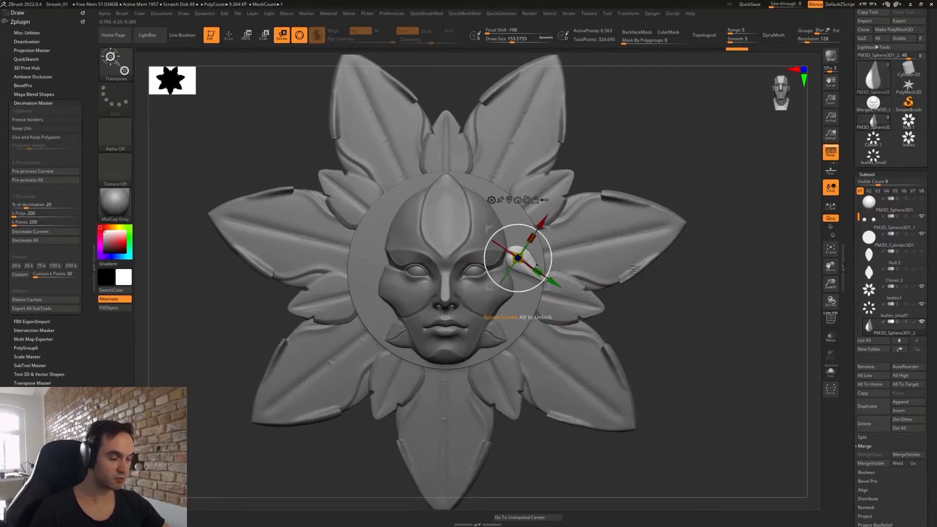
pyautogui.moveTo(634, 269); pyautogui.dragTo(556, 244)
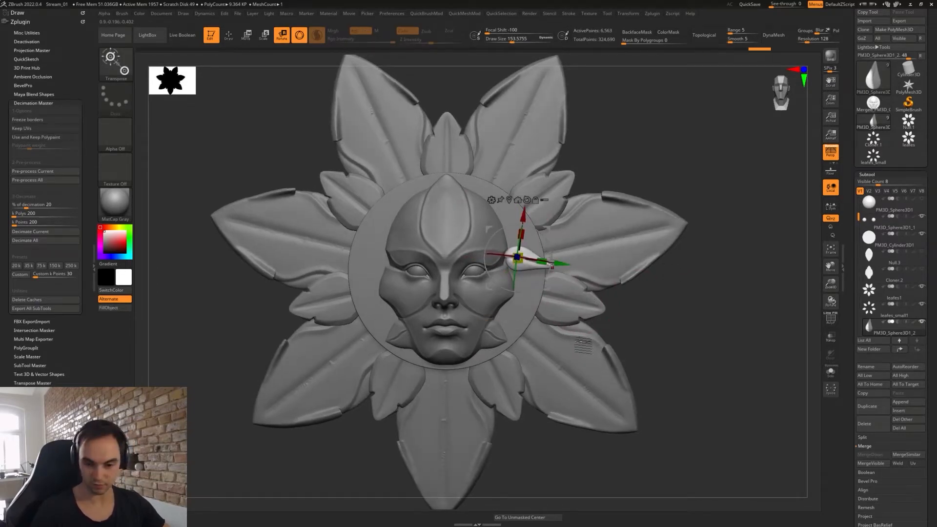
pyautogui.press('q')
pyautogui.press('2')
pyautogui.click(560, 415)
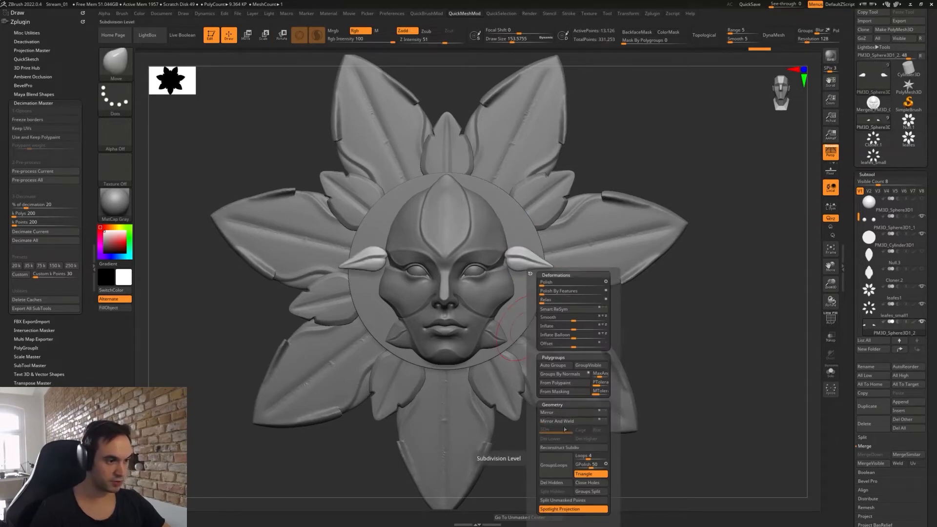
# - Tilt the mirrored teardrops upward at the temples and undo the last adjustment
pyautogui.press('w')
pyautogui.moveTo(547, 228)
pyautogui.mouseDown()
pyautogui.moveTo(542, 242)
pyautogui.moveTo(540, 222)
pyautogui.mouseUp()
pyautogui.hotkey('ctrl', 'z')
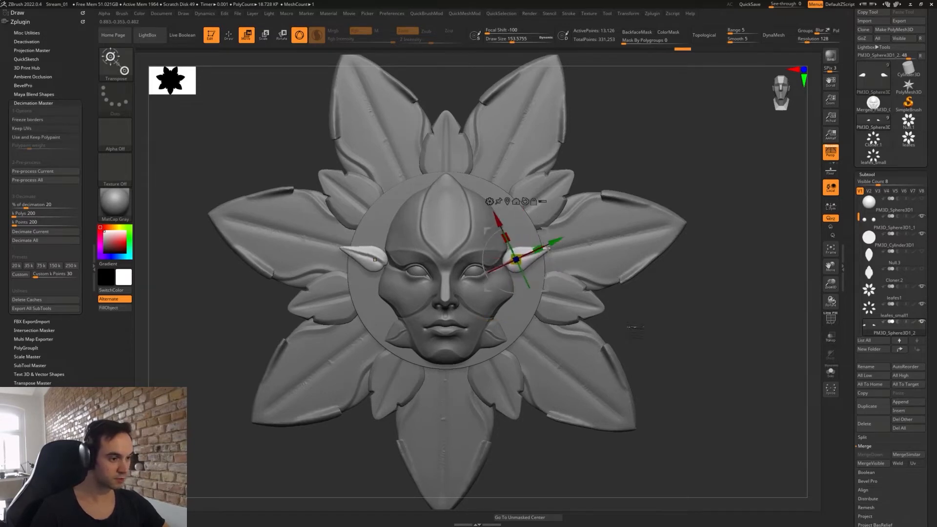
# - Reposition the mirrored temple leaves in depth against the backing disc
pyautogui.moveTo(634, 324); pyautogui.dragTo(622, 240)
pyautogui.moveTo(545, 229); pyautogui.dragTo(548, 240)
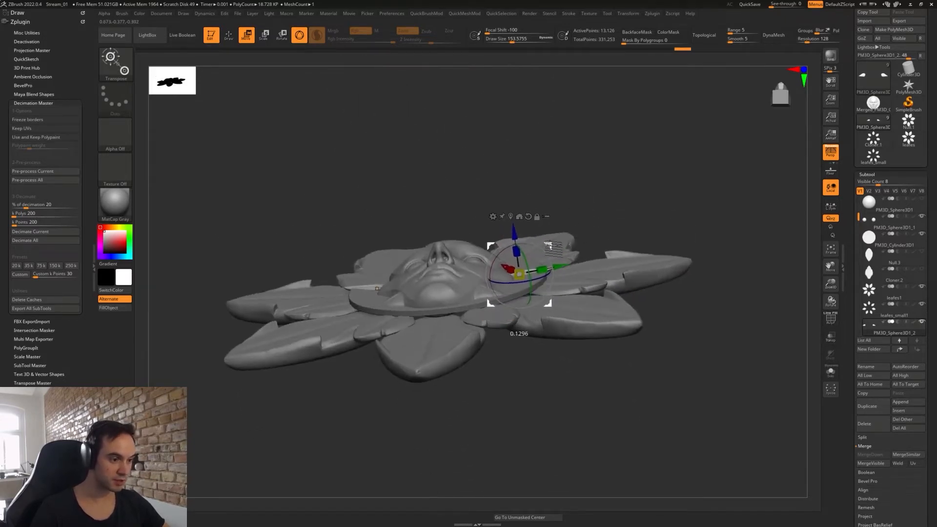
pyautogui.moveTo(604, 215); pyautogui.dragTo(591, 281)
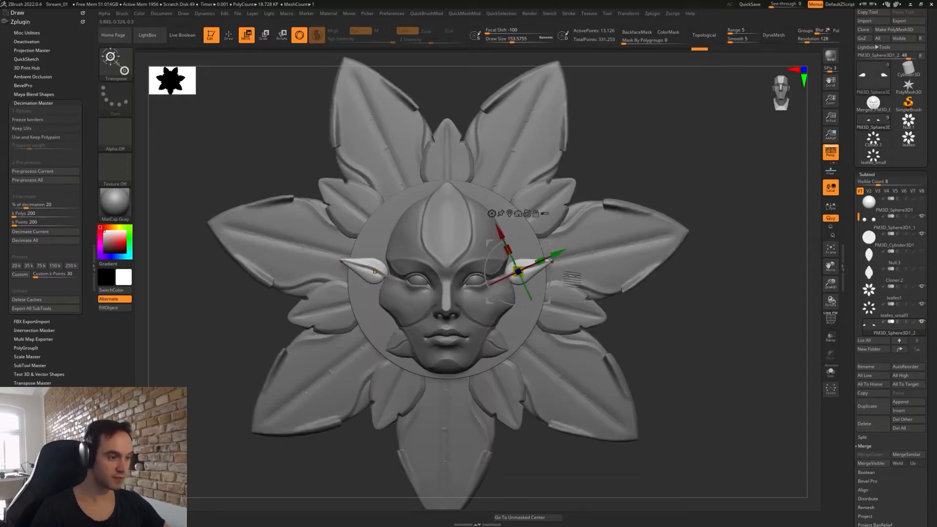
# - Pull the temple leaves' tips and inner ends into shape with the Move brush at draw sizes of about 172 and 101
pyautogui.press('q')
pyautogui.press('s')
pyautogui.moveTo(532, 270)
pyautogui.mouseDown()
pyautogui.moveTo(540, 269)
pyautogui.moveTo(507, 273)
pyautogui.mouseUp()
pyautogui.press('s')
pyautogui.press('s')
pyautogui.moveTo(564, 268); pyautogui.dragTo(543, 265)
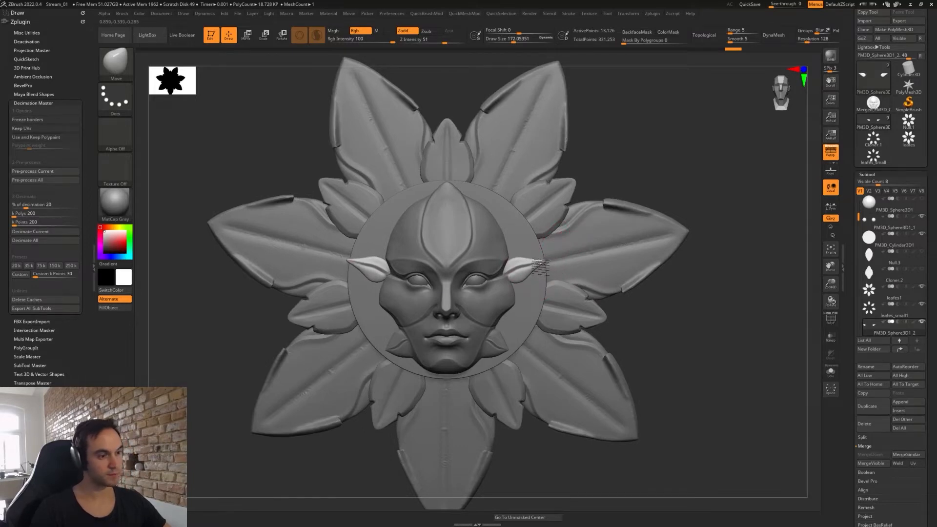
pyautogui.moveTo(651, 326)
pyautogui.mouseDown()
pyautogui.moveTo(677, 330)
pyautogui.moveTo(666, 318)
pyautogui.moveTo(655, 331)
pyautogui.moveTo(677, 327)
pyautogui.mouseUp()
pyautogui.press('s')
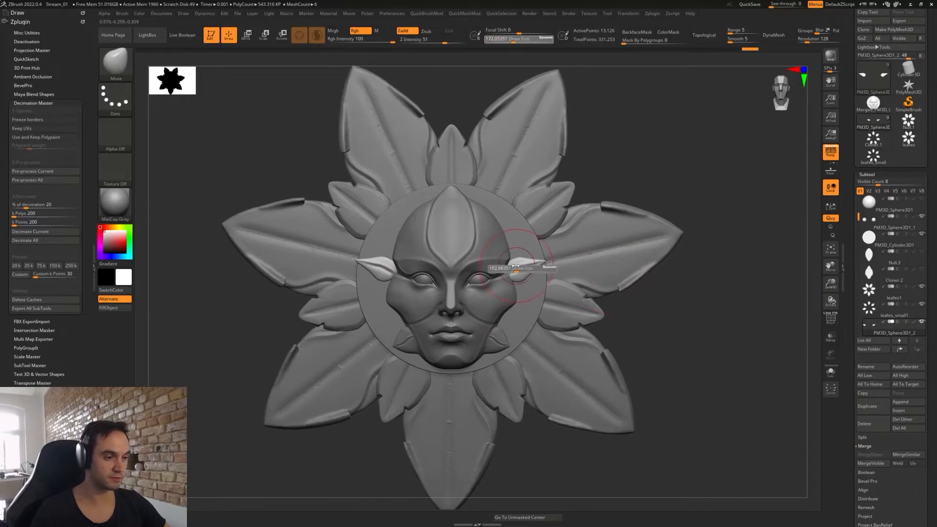
pyautogui.moveTo(525, 266); pyautogui.dragTo(516, 266)
# - Tilt the temple leaves so their outer tips slope down toward the backing disc
pyautogui.moveTo(688, 313); pyautogui.dragTo(624, 295)
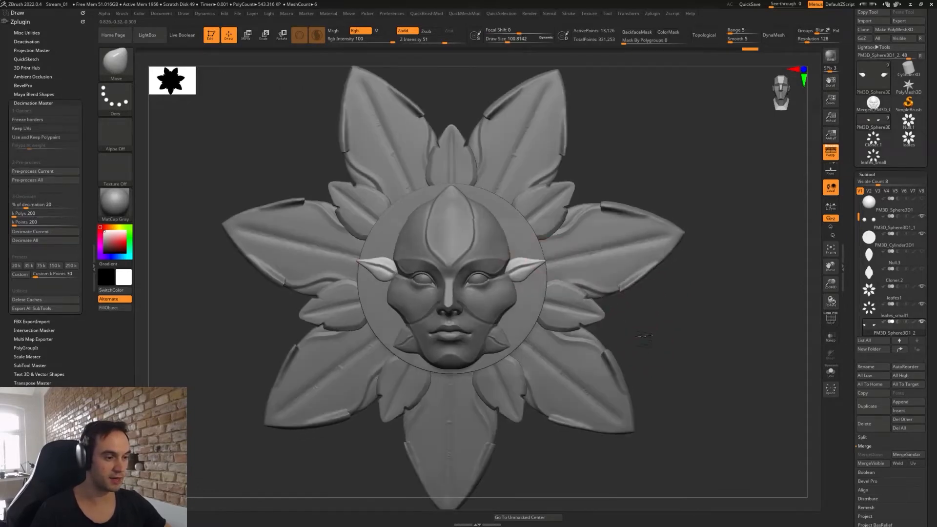
pyautogui.moveTo(642, 336); pyautogui.dragTo(643, 272)
pyautogui.keyDown('alt'); pyautogui.moveTo(602, 183); pyautogui.dragTo(551, 226); pyautogui.keyUp('alt')
pyautogui.press('w')
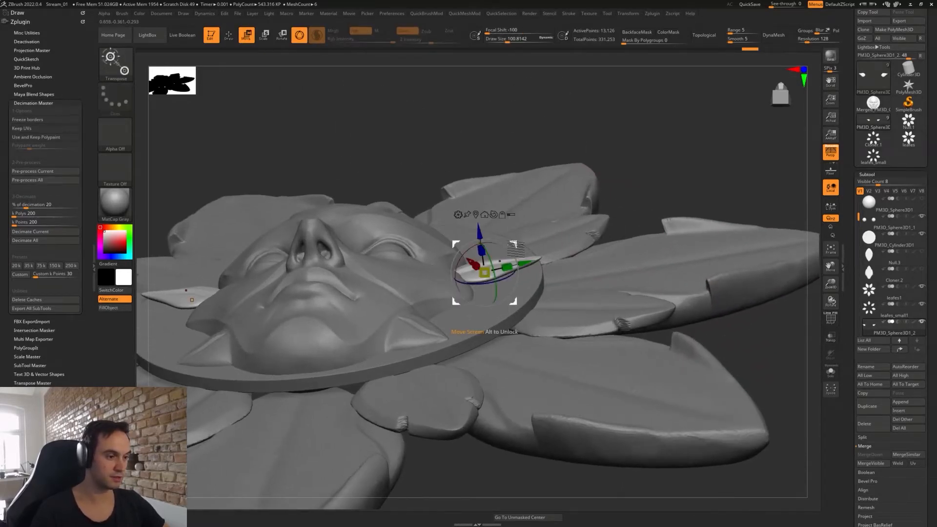
pyautogui.moveTo(510, 252); pyautogui.dragTo(507, 219)
pyautogui.moveTo(511, 233); pyautogui.dragTo(506, 225)
pyautogui.press('q')
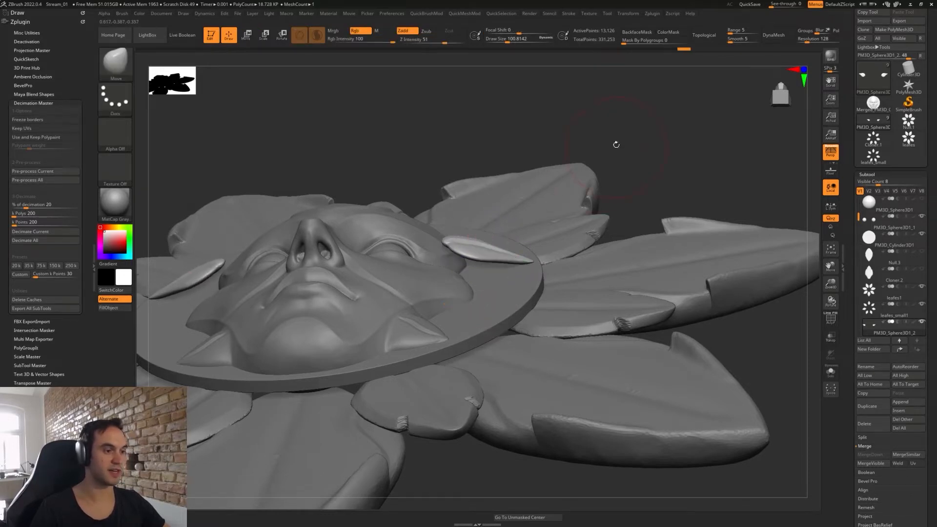
# - Lower the inner ends of the temple leaves toward the disc with the Move brush at draw size 217
pyautogui.moveTo(616, 144); pyautogui.dragTo(616, 137)
pyautogui.press('s')
pyautogui.moveTo(477, 220); pyautogui.dragTo(487, 219)
pyautogui.moveTo(449, 252); pyautogui.dragTo(449, 268)
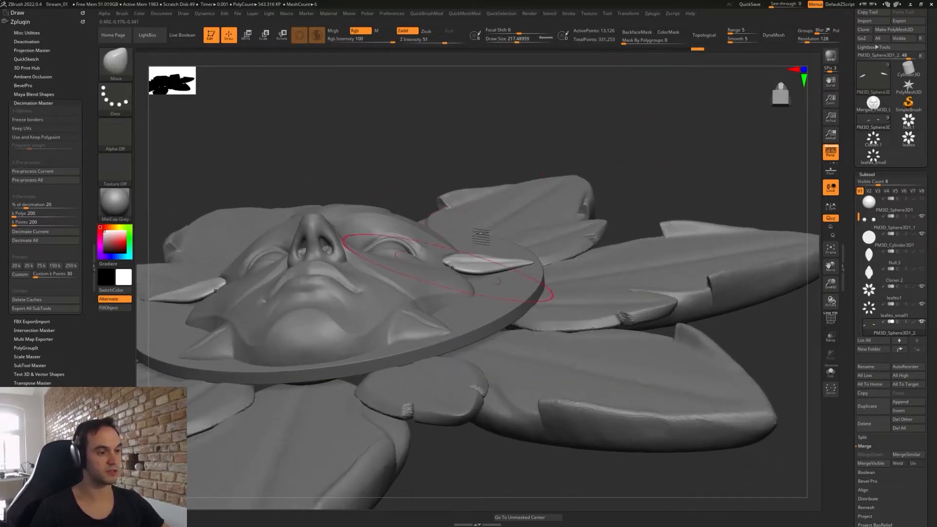
pyautogui.moveTo(524, 161)
pyautogui.mouseDown()
pyautogui.moveTo(507, 244)
pyautogui.moveTo(482, 267)
pyautogui.moveTo(463, 267)
pyautogui.moveTo(526, 265)
pyautogui.mouseUp()
pyautogui.press('s')
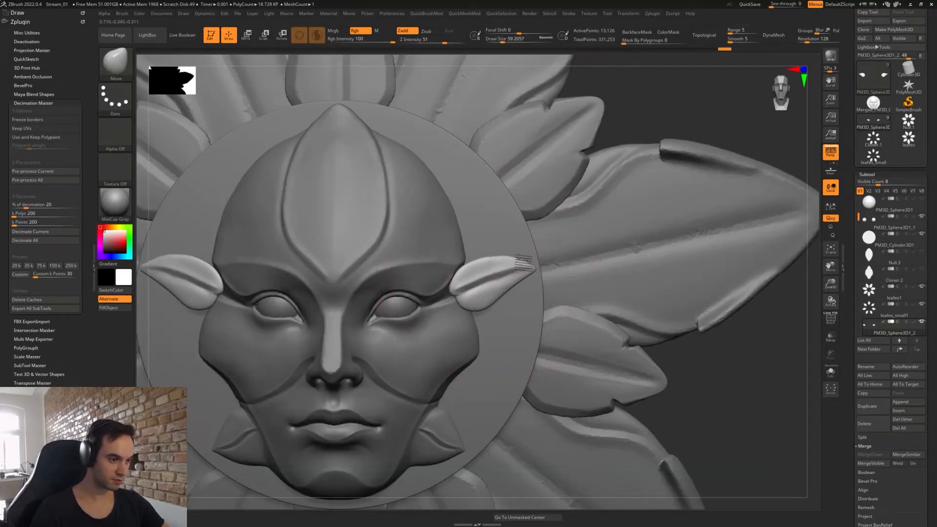
pyautogui.keyDown('ctrl'); pyautogui.moveTo(492, 259); pyautogui.dragTo(496, 219, button='right'); pyautogui.keyUp('ctrl')
# - Duplicate the temple leaves just below the originals and rotate the copies so their tips point slightly downward
pyautogui.press('w')
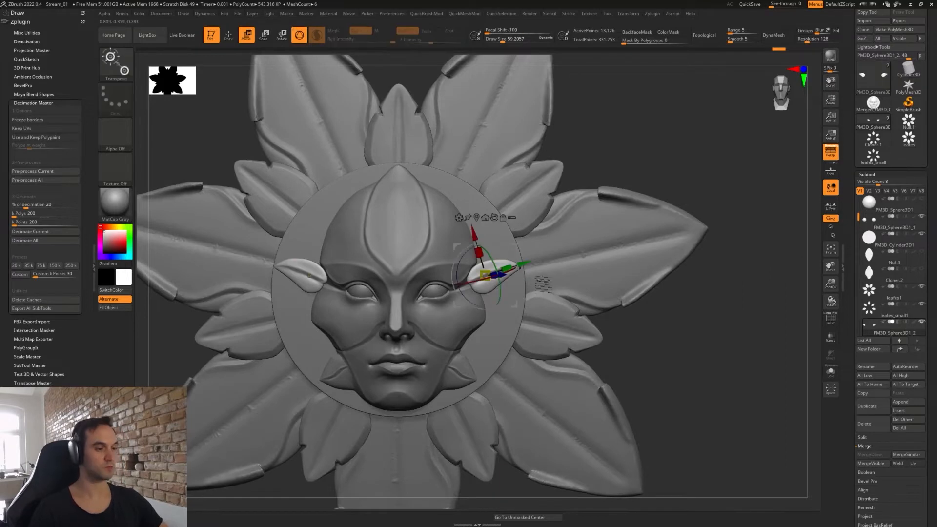
pyautogui.keyDown('ctrl'); pyautogui.moveTo(511, 247); pyautogui.dragTo(492, 302); pyautogui.keyUp('ctrl')
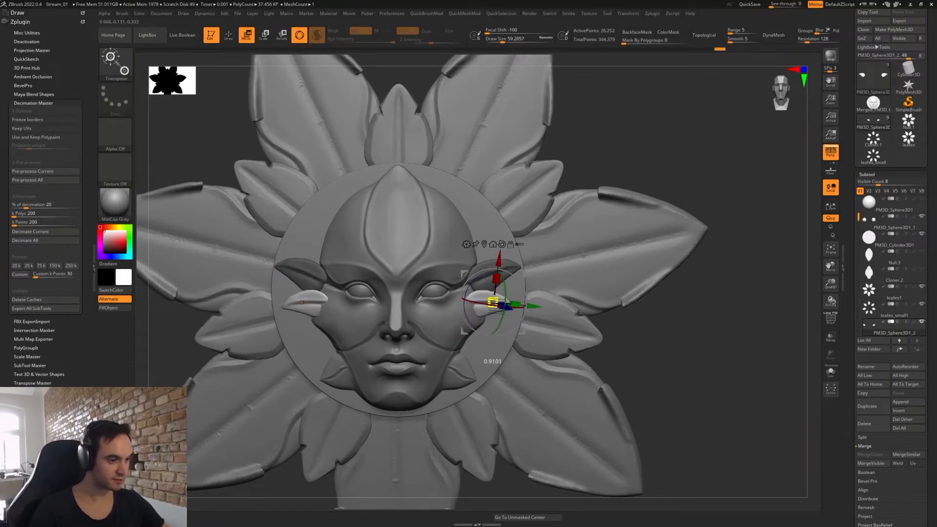
pyautogui.moveTo(493, 302); pyautogui.dragTo(490, 296, button='right')
pyautogui.press('q')
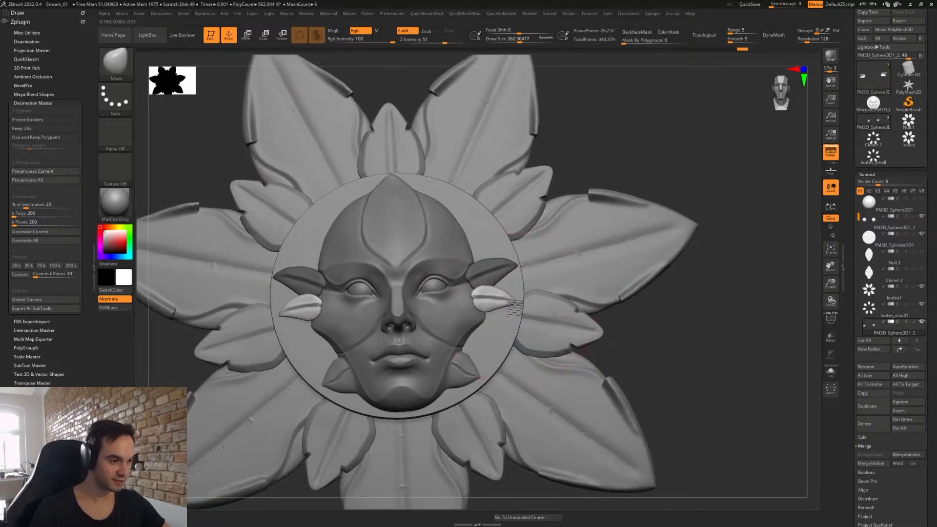
pyautogui.press('r')
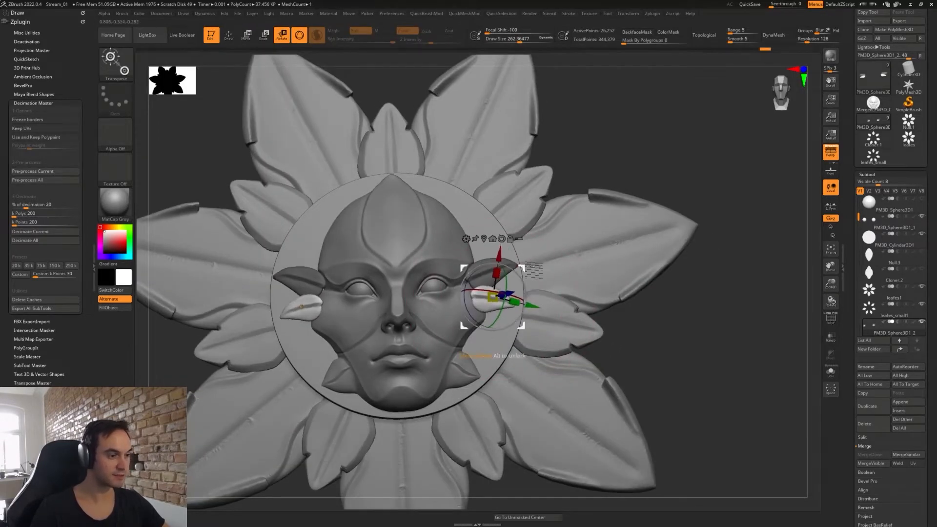
pyautogui.moveTo(301, 306)
pyautogui.mouseDown(button='right')
pyautogui.moveTo(524, 289)
pyautogui.moveTo(415, 303)
pyautogui.mouseUp(button='right')
# - Fit the lower temple leaves to the cheek and backing disc with the Move brush at draw size 153
pyautogui.press('q')
pyautogui.moveTo(415, 302)
pyautogui.keyDown('ctrl'); pyautogui.mouseDown(button='right')
pyautogui.moveTo(415, 332)
pyautogui.moveTo(342, 234)
pyautogui.moveTo(380, 195)
pyautogui.mouseUp(button='right'); pyautogui.keyUp('ctrl')
pyautogui.press('s')
pyautogui.moveTo(505, 299); pyautogui.dragTo(496, 298)
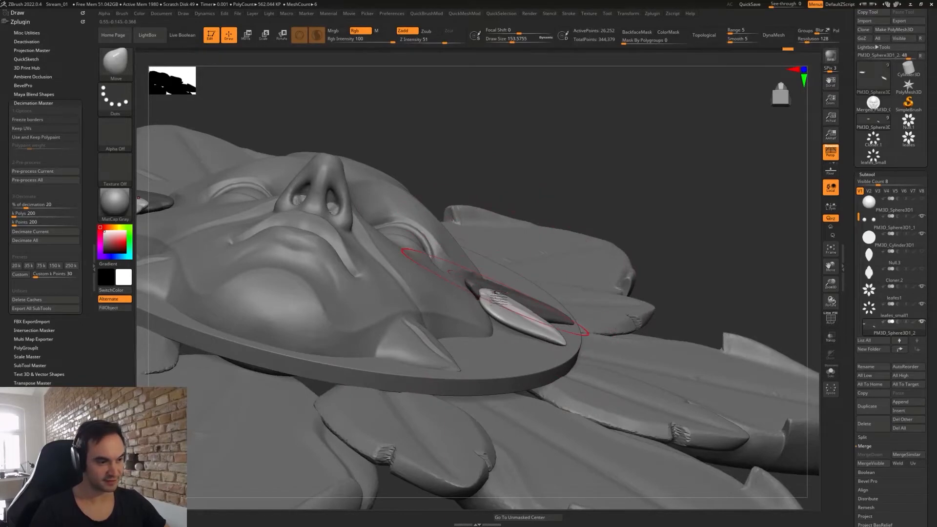
pyautogui.moveTo(493, 289); pyautogui.dragTo(489, 328, button='right')
pyautogui.moveTo(489, 329); pyautogui.dragTo(484, 349)
pyautogui.moveTo(484, 350)
pyautogui.keyDown('shift'); pyautogui.mouseDown(button='right')
pyautogui.moveTo(496, 373)
pyautogui.moveTo(498, 312)
pyautogui.mouseUp(button='right'); pyautogui.keyUp('shift')
pyautogui.keyDown('alt'); pyautogui.moveTo(498, 312); pyautogui.dragTo(536, 265, button='right'); pyautogui.keyUp('alt')
# - Refine the outline of the lower temple leaves and draw their inner ends into points with smaller Move brush sizes
pyautogui.press('s')
pyautogui.moveTo(533, 276); pyautogui.dragTo(527, 278)
pyautogui.press('s')
pyautogui.moveTo(536, 279); pyautogui.dragTo(518, 280, button='right')
pyautogui.press('s')
pyautogui.moveTo(524, 279); pyautogui.dragTo(526, 279)
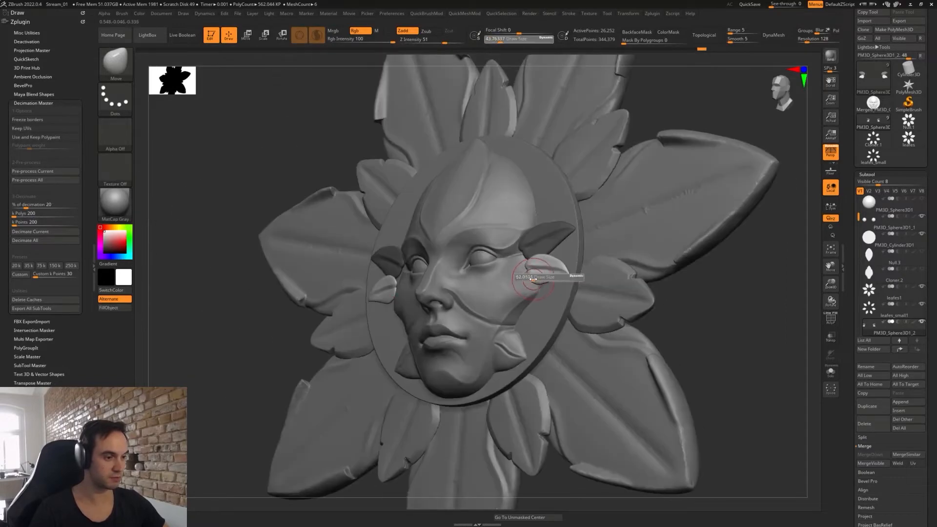
pyautogui.moveTo(527, 278); pyautogui.dragTo(540, 277, button='right')
pyautogui.keyDown('ctrl'); pyautogui.moveTo(540, 276); pyautogui.dragTo(546, 310, button='right'); pyautogui.keyUp('ctrl')
pyautogui.press('s')
pyautogui.moveTo(541, 293); pyautogui.dragTo(533, 292)
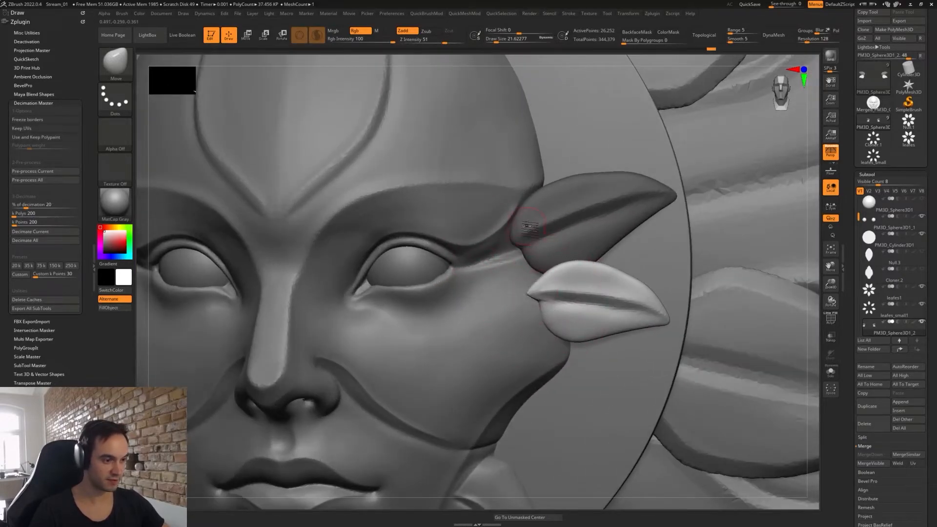
# - Clear the mask and extend the pointed inner ends of both temple leaf pairs onto the face with the Move brush
pyautogui.keyDown('alt'); pyautogui.click(521, 241); pyautogui.keyUp('alt')
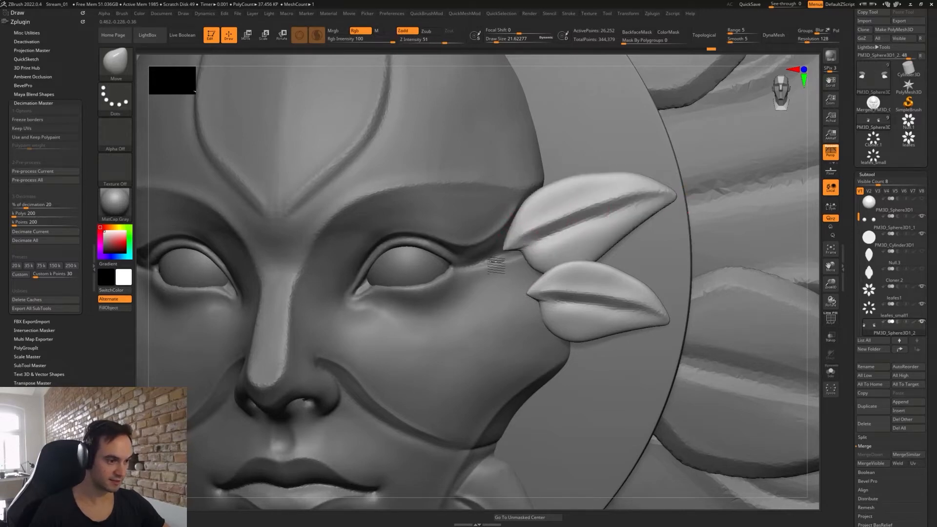
pyautogui.moveTo(495, 262); pyautogui.dragTo(511, 252, button='right')
pyautogui.press('s')
pyautogui.moveTo(508, 246); pyautogui.dragTo(511, 245)
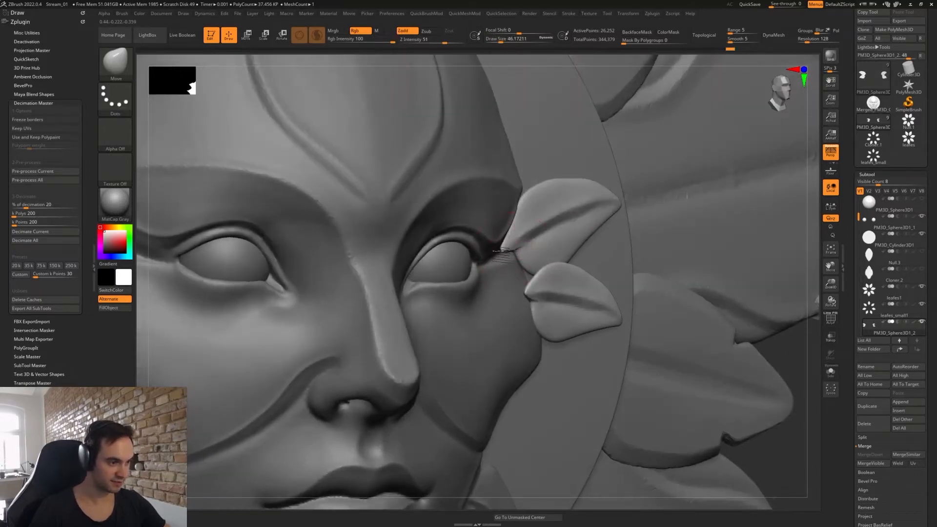
pyautogui.moveTo(519, 300); pyautogui.dragTo(506, 292, button='right')
pyautogui.press('s')
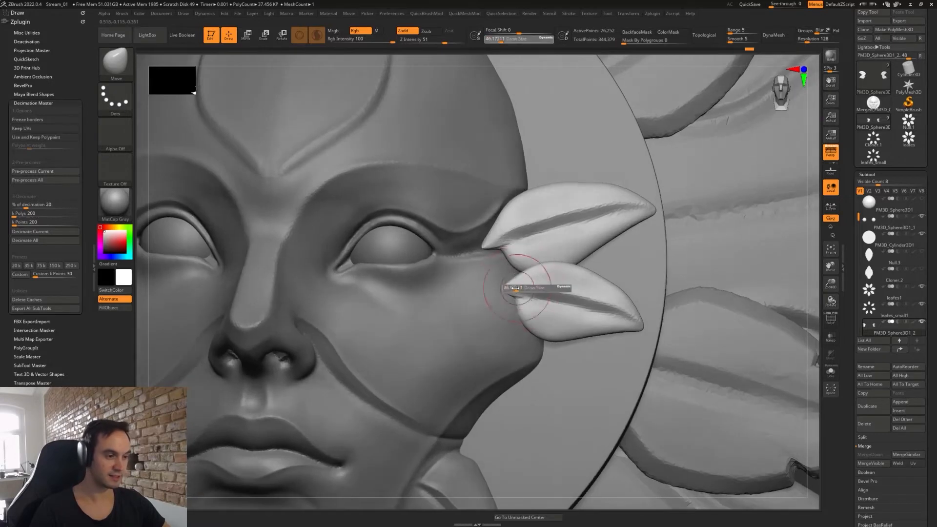
pyautogui.moveTo(519, 291); pyautogui.dragTo(514, 292)
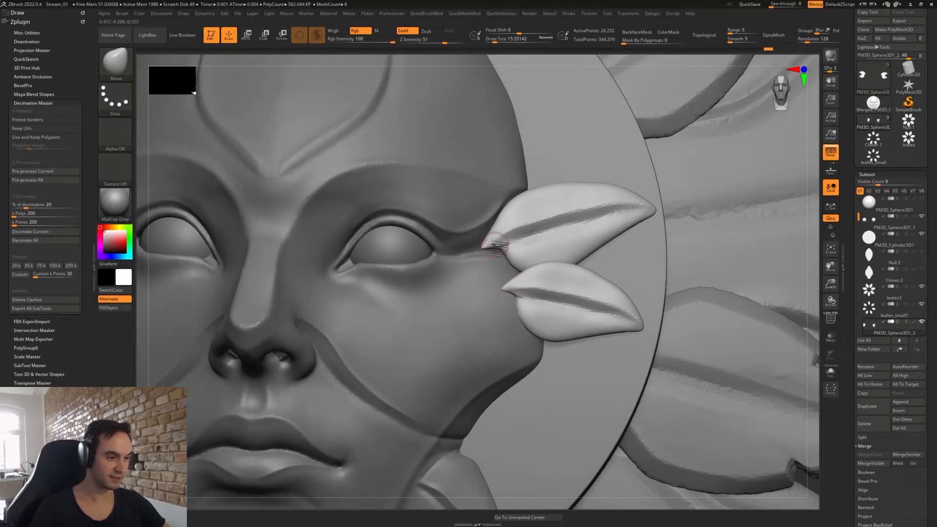
pyautogui.press('f')
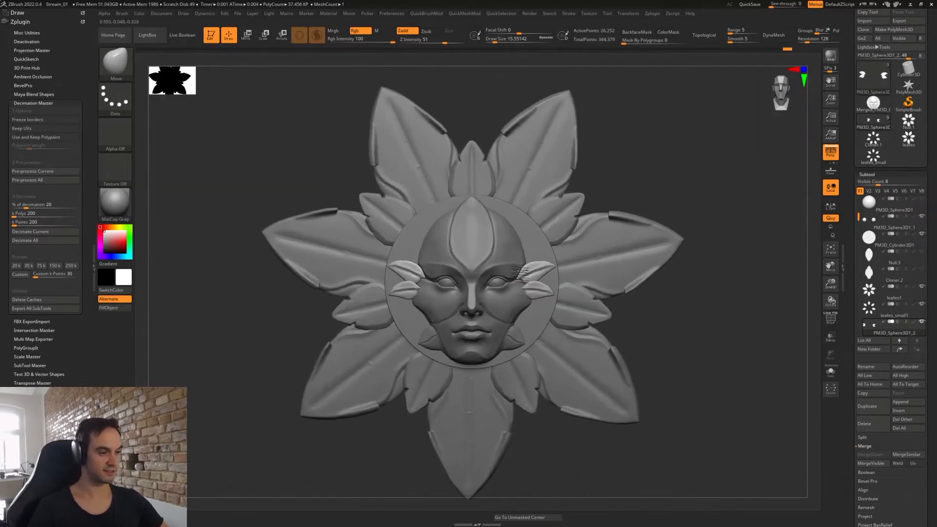
pyautogui.keyDown('alt'); pyautogui.moveTo(668, 312); pyautogui.dragTo(693, 299, button='right'); pyautogui.keyUp('alt')
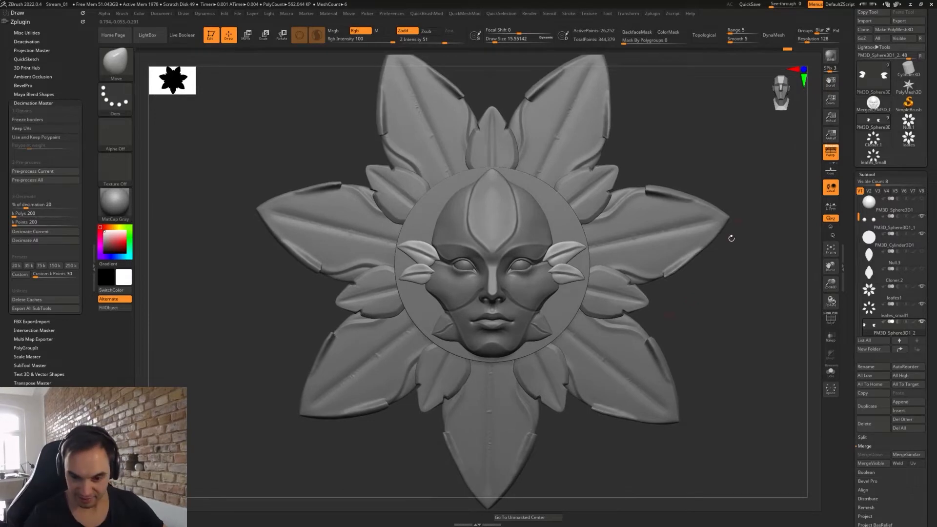
pyautogui.keyDown('ctrl'); pyautogui.moveTo(675, 259); pyautogui.dragTo(703, 324, button='right'); pyautogui.keyUp('ctrl')
pyautogui.press('w')
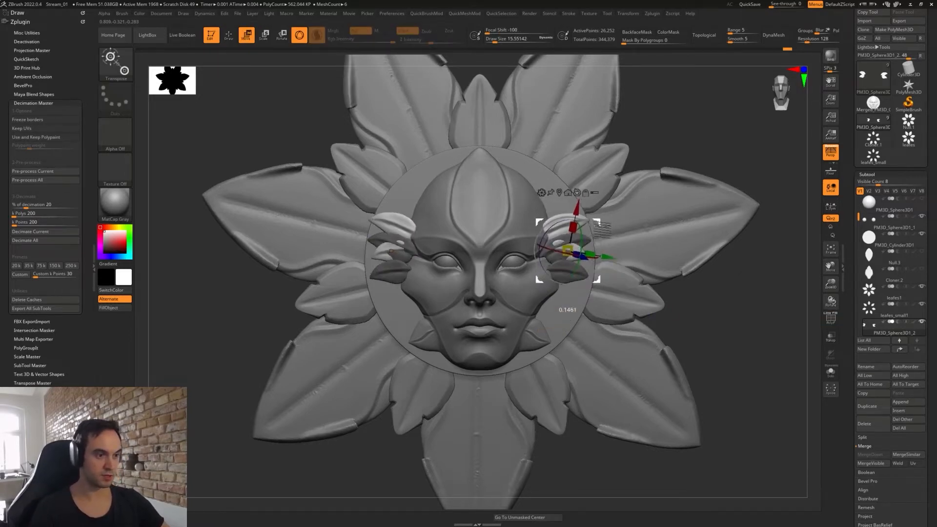
pyautogui.press('q')
# - Assign Auto Groups to the temple leaves and mask all of them except one upper leaf
pyautogui.press('2')
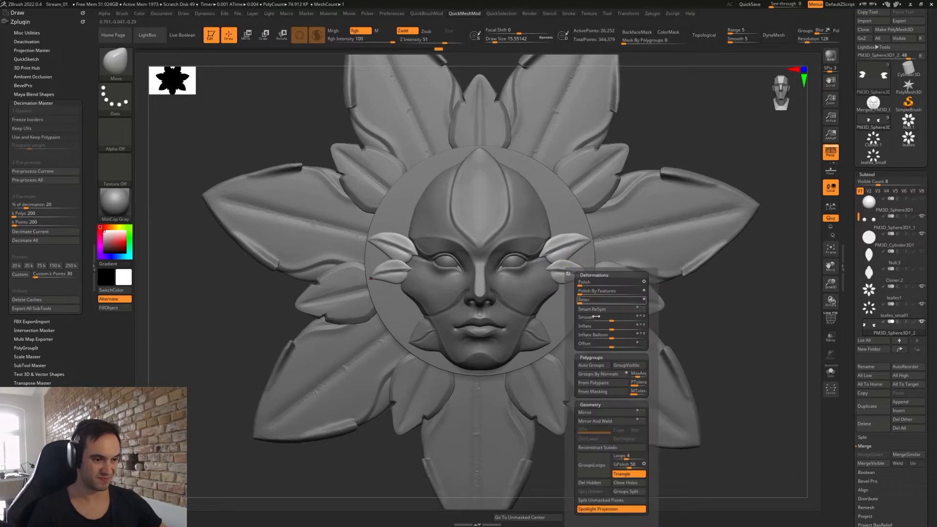
pyautogui.click(591, 365)
pyautogui.hotkey('shift', 'f')
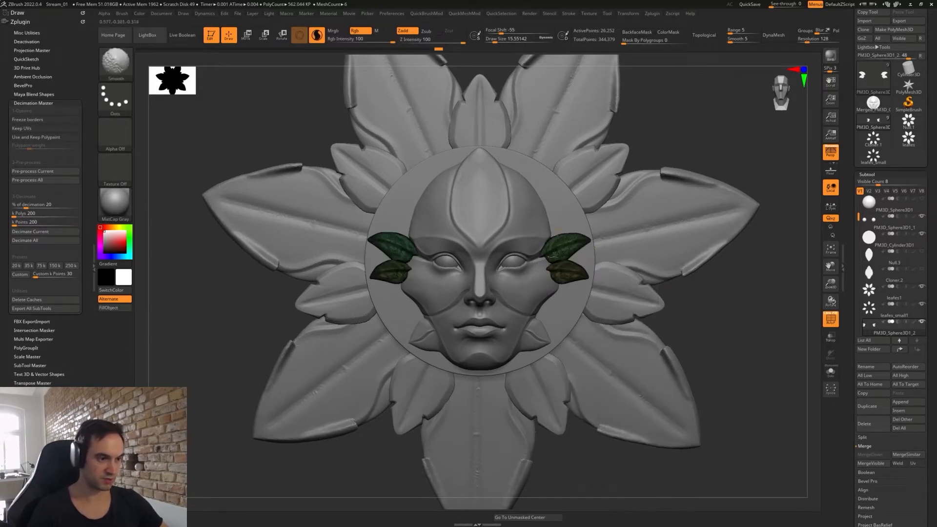
pyautogui.keyDown('ctrl'); pyautogui.keyDown('shift'); pyautogui.click(567, 249); pyautogui.keyUp('shift'); pyautogui.keyUp('ctrl')
pyautogui.keyDown('ctrl'); pyautogui.keyDown('shift'); pyautogui.click(634, 278); pyautogui.keyUp('shift'); pyautogui.keyUp('ctrl')
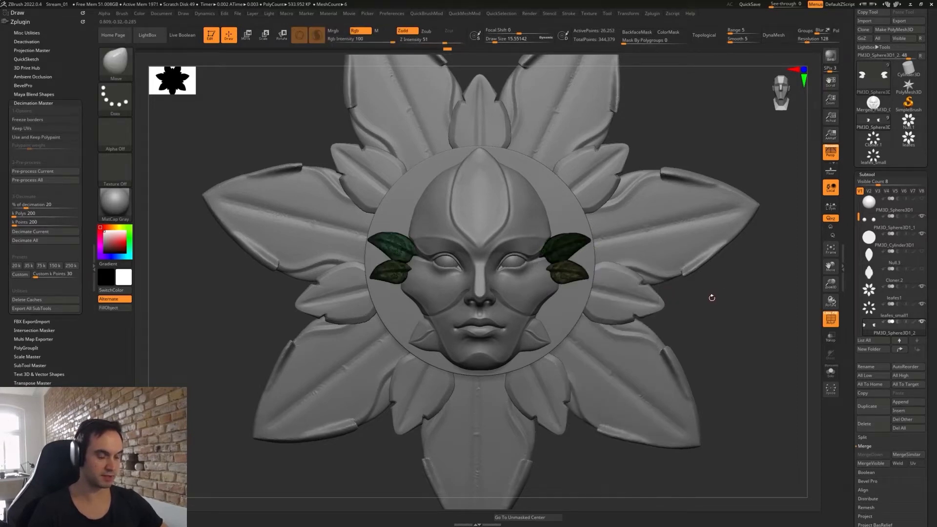
pyautogui.hotkey('shift', 'f')
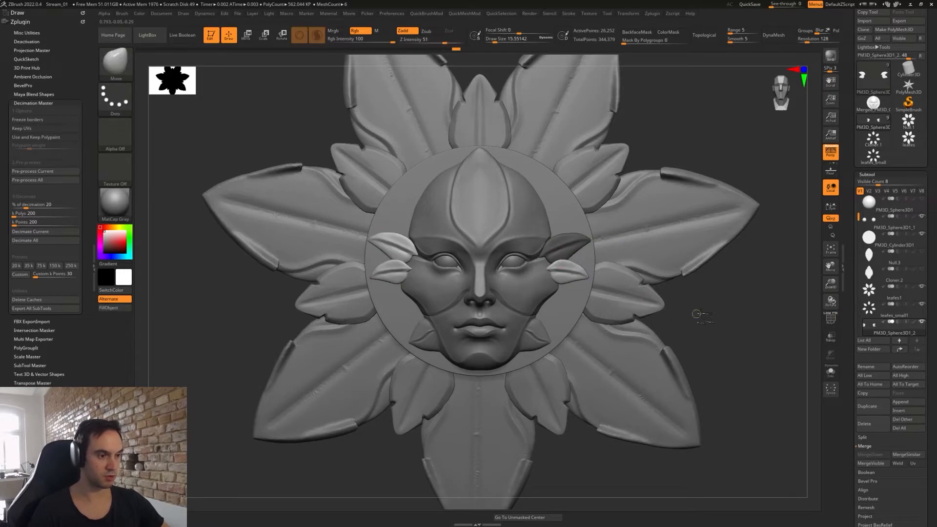
pyautogui.keyDown('ctrl'); pyautogui.click(697, 314); pyautogui.keyUp('ctrl')
# - Duplicate the unmasked upper temple leaf above the original and place the copy beside the forehead
pyautogui.press('w')
pyautogui.keyDown('ctrl'); pyautogui.moveTo(599, 242); pyautogui.dragTo(597, 205); pyautogui.keyUp('ctrl')
pyautogui.moveTo(605, 210); pyautogui.dragTo(498, 217, button='right')
pyautogui.moveTo(601, 217)
pyautogui.mouseDown()
pyautogui.moveTo(584, 207)
pyautogui.moveTo(593, 210)
pyautogui.moveTo(570, 218)
pyautogui.moveTo(568, 199)
pyautogui.mouseUp()
pyautogui.moveTo(533, 224); pyautogui.dragTo(504, 216)
pyautogui.keyDown('shift'); pyautogui.moveTo(507, 214); pyautogui.dragTo(561, 213, button='right'); pyautogui.keyUp('shift')
# - Split the unmasked leaf copy into its own subtool and select it
pyautogui.press('q')
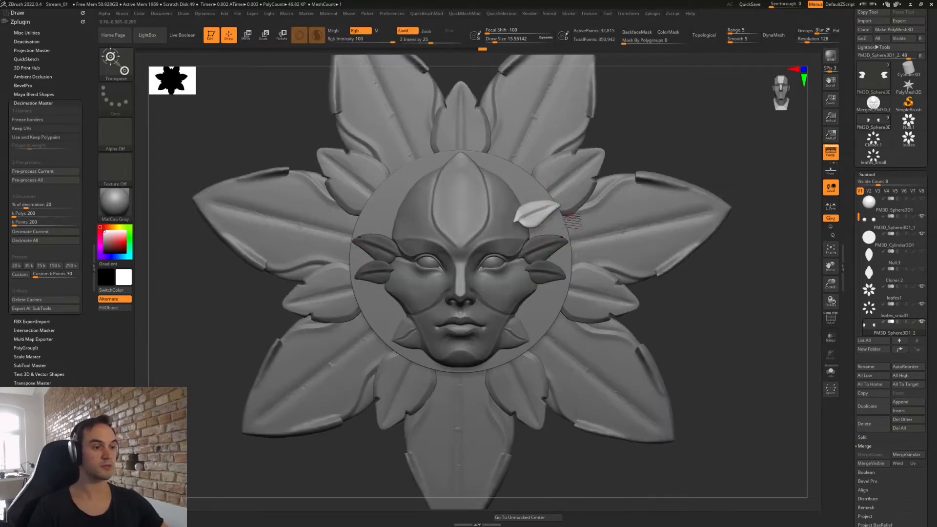
pyautogui.press('w')
pyautogui.press('s')
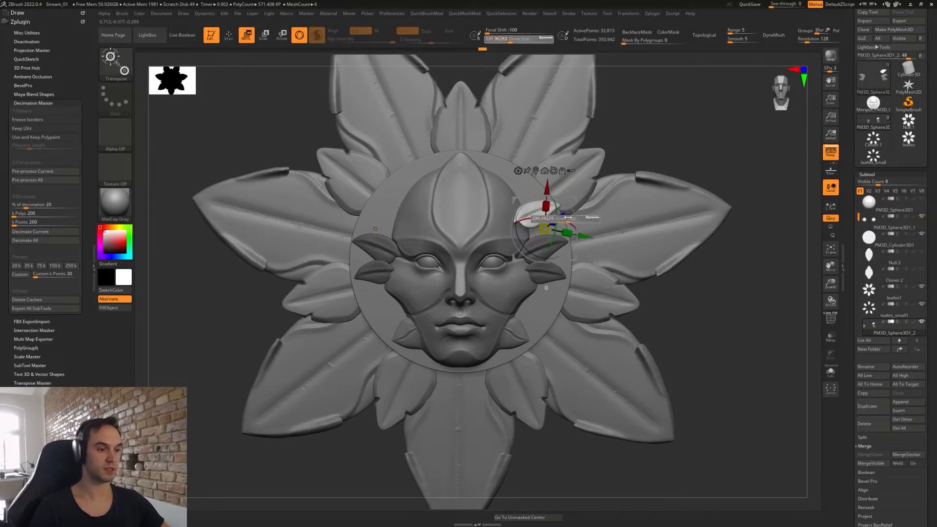
pyautogui.press('q')
pyautogui.press('2')
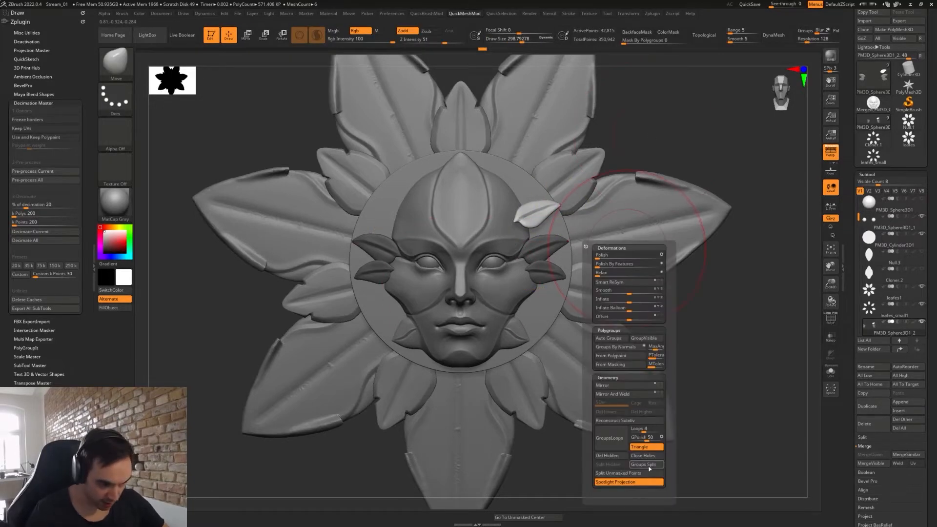
pyautogui.click(613, 473)
pyautogui.keyDown('alt'); pyautogui.click(535, 214); pyautogui.keyUp('alt')
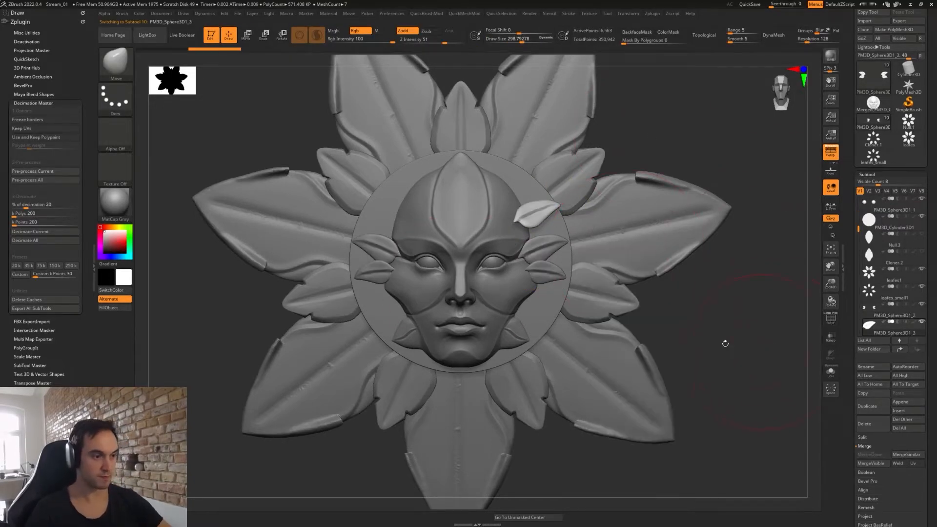
# - Pull the separated leaf onto the forehead above the eyebrow and curve it along the head with a large Move brush
pyautogui.moveTo(537, 193)
pyautogui.mouseDown(button='right')
pyautogui.moveTo(528, 220)
pyautogui.moveTo(536, 213)
pyautogui.mouseUp(button='right')
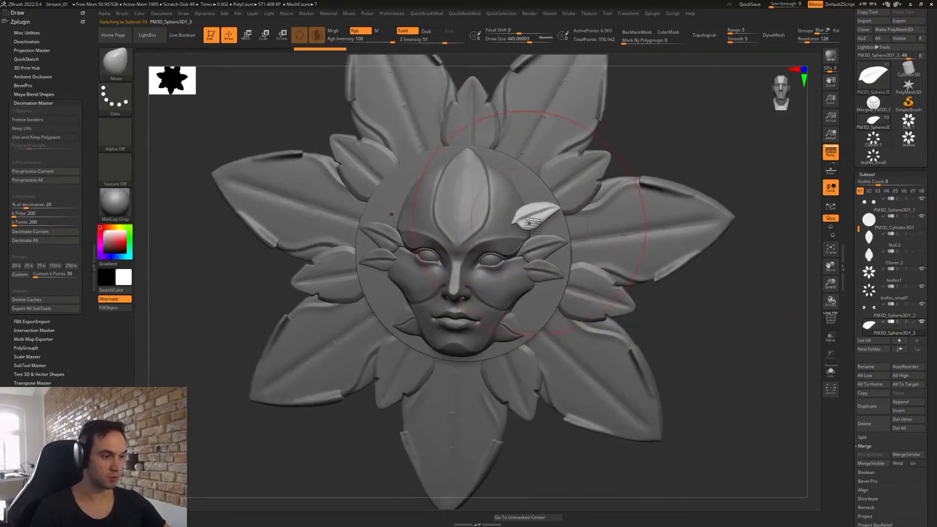
pyautogui.moveTo(527, 211); pyautogui.dragTo(488, 209)
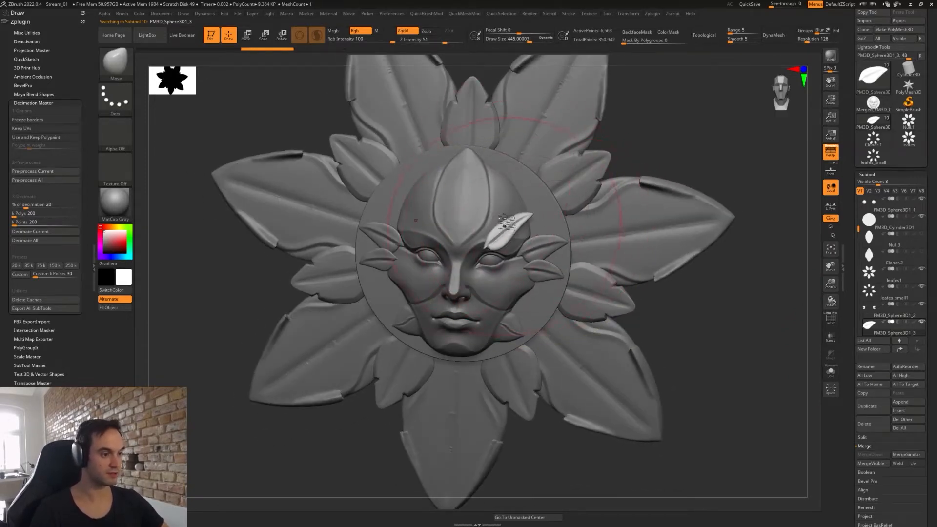
pyautogui.moveTo(526, 200); pyautogui.dragTo(514, 178, button='right')
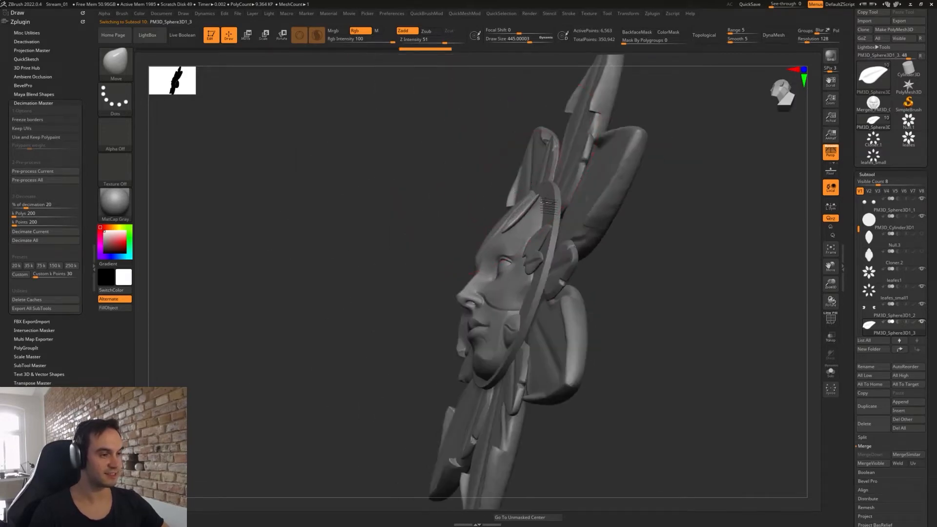
pyautogui.moveTo(544, 202); pyautogui.dragTo(530, 206)
pyautogui.press('s')
pyautogui.moveTo(529, 206)
pyautogui.mouseDown()
pyautogui.moveTo(503, 209)
pyautogui.moveTo(493, 194)
pyautogui.mouseUp()
pyautogui.press('s')
pyautogui.moveTo(488, 196); pyautogui.dragTo(547, 210, button='right')
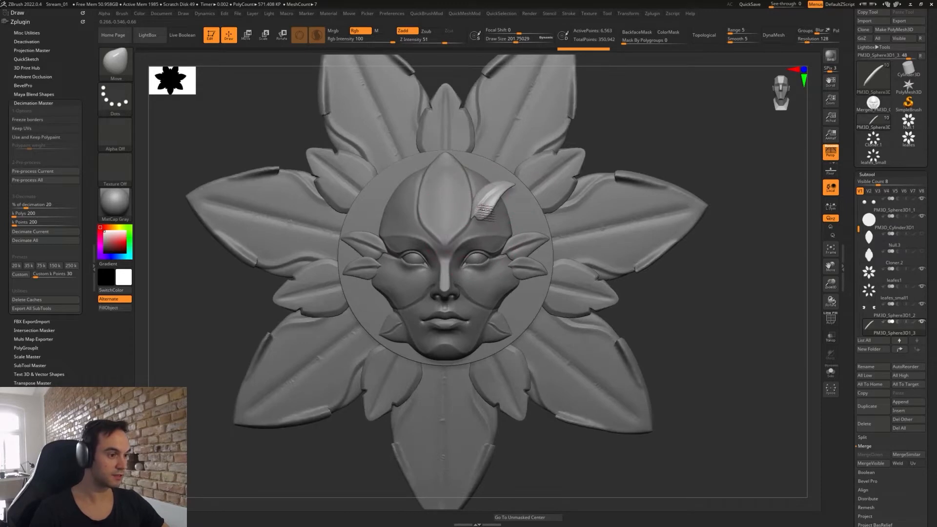
# - Rotate the forehead leaf with the transform gizmo and push it closer to the curve of the head above the eyebrow
pyautogui.moveTo(485, 211); pyautogui.dragTo(529, 185, button='right')
pyautogui.press('w')
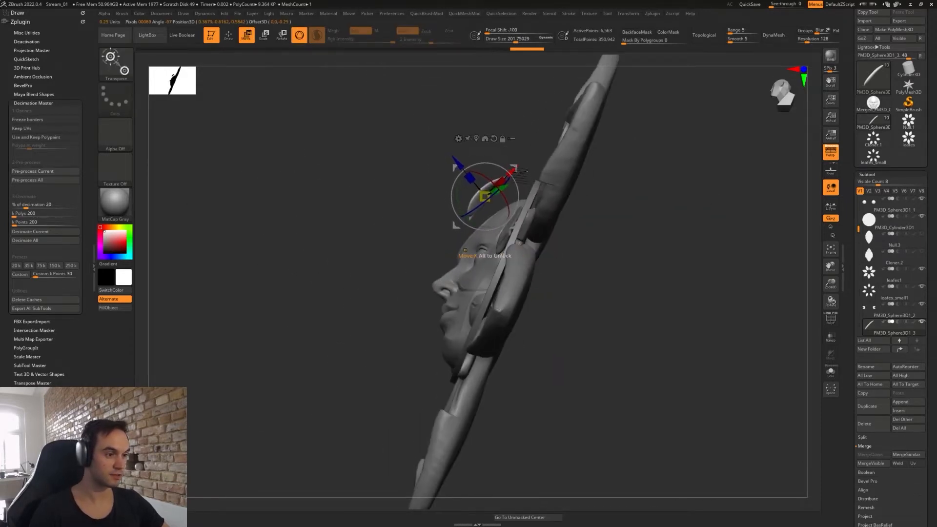
pyautogui.keyDown('shift'); pyautogui.moveTo(526, 181); pyautogui.dragTo(504, 198, button='right'); pyautogui.keyUp('shift')
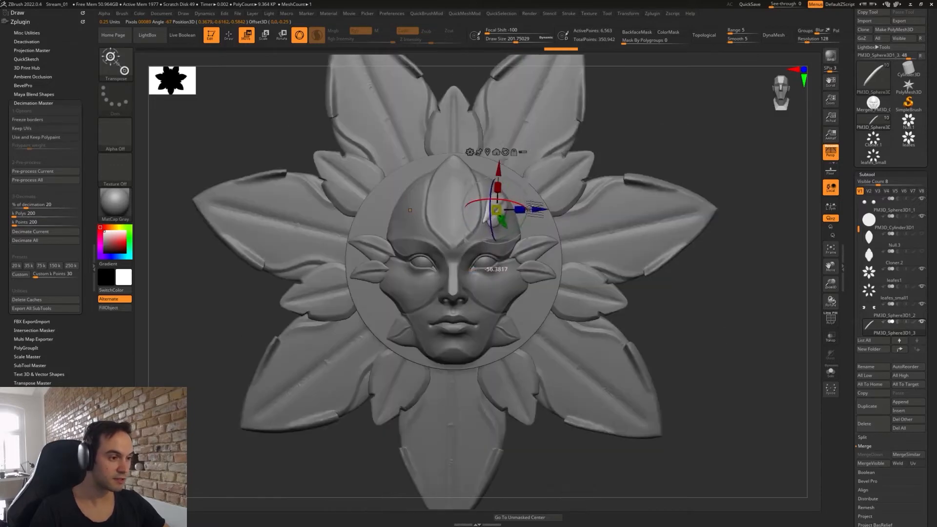
pyautogui.moveTo(529, 185); pyautogui.dragTo(530, 186)
pyautogui.press('q')
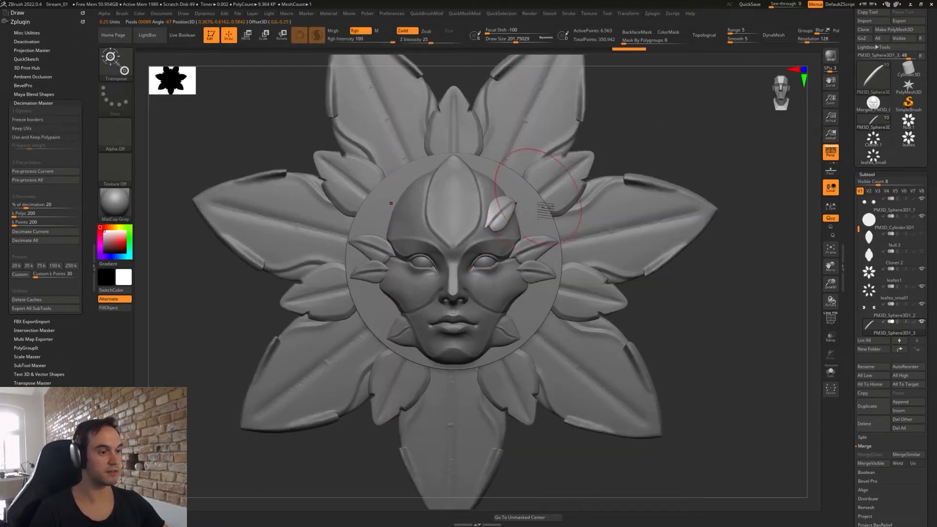
pyautogui.moveTo(551, 211)
pyautogui.mouseDown(button='right')
pyautogui.moveTo(511, 208)
pyautogui.moveTo(527, 217)
pyautogui.moveTo(526, 209)
pyautogui.mouseUp(button='right')
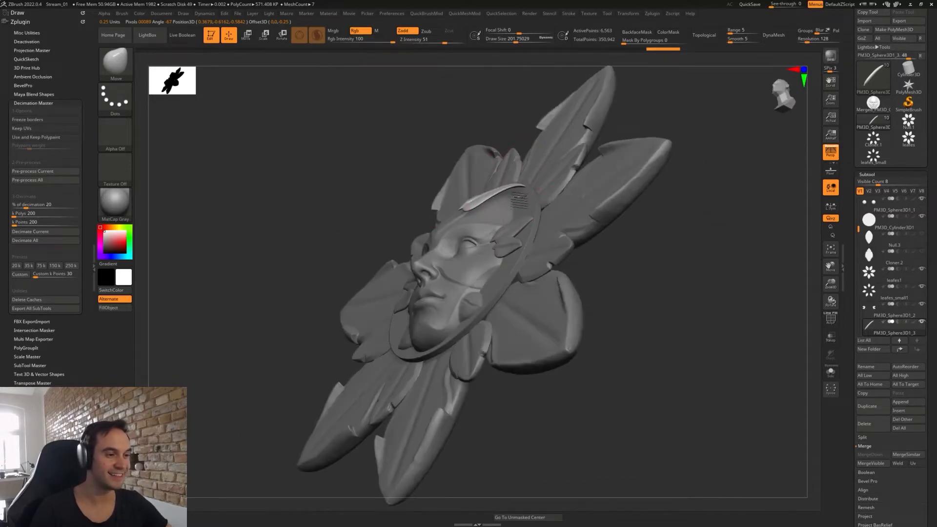
pyautogui.keyDown('shift'); pyautogui.moveTo(523, 215); pyautogui.dragTo(527, 190, button='right'); pyautogui.keyUp('shift')
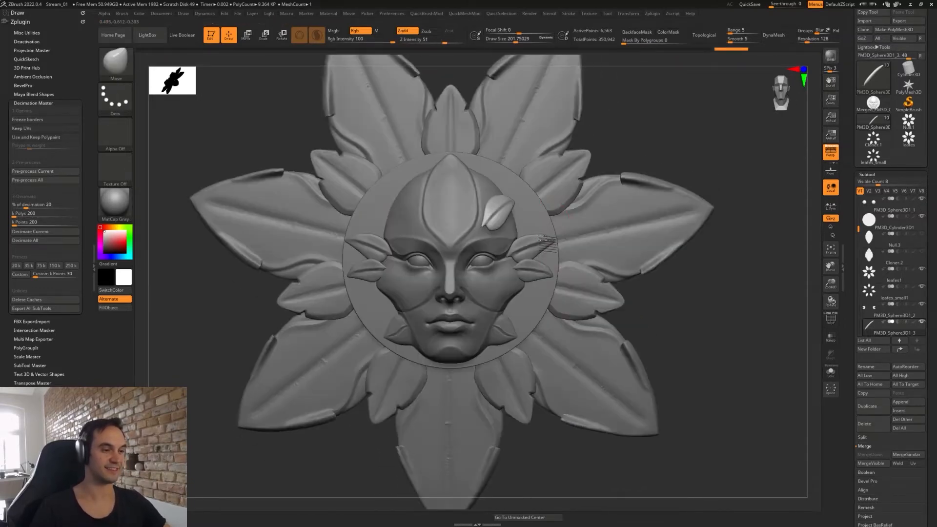
# - Tilt the forehead leaf outward above the eyebrow and mirror it to the other side of the face
pyautogui.press('w')
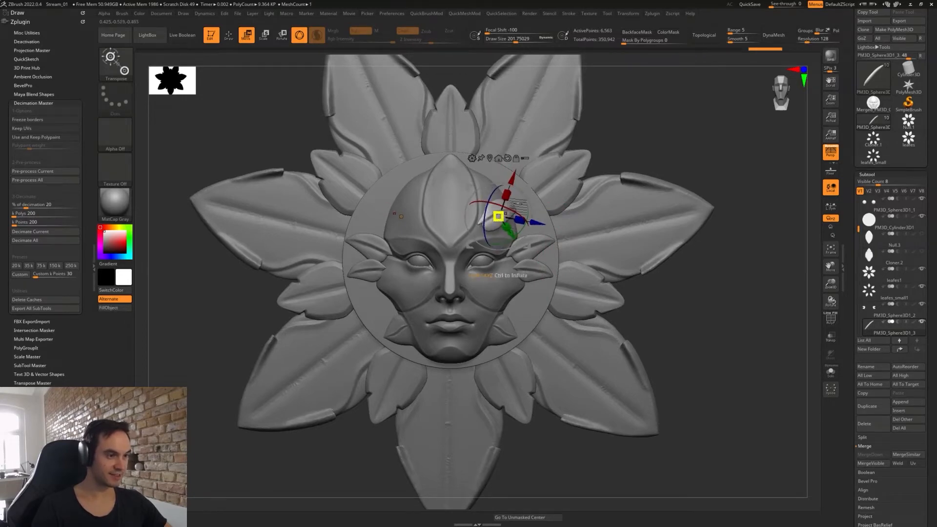
pyautogui.moveTo(527, 191); pyautogui.dragTo(505, 117, button='right')
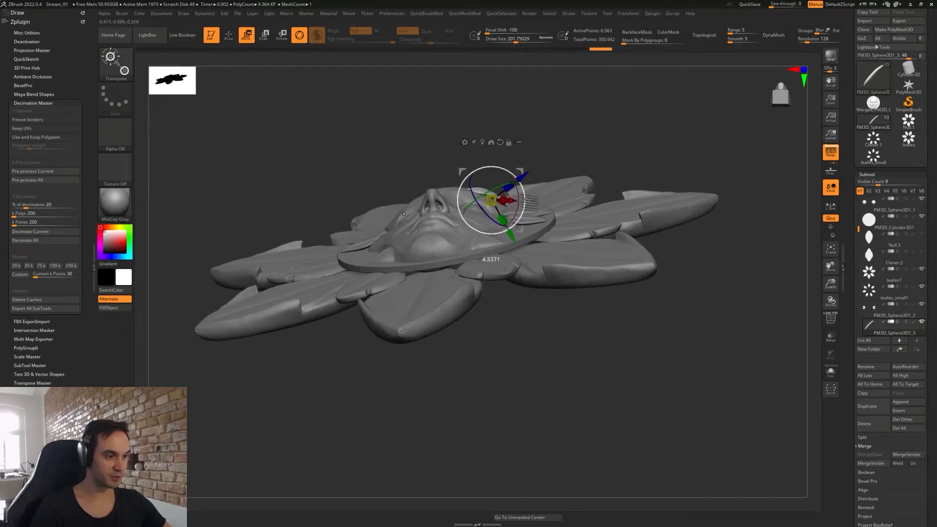
pyautogui.moveTo(404, 213); pyautogui.dragTo(401, 200, button='right')
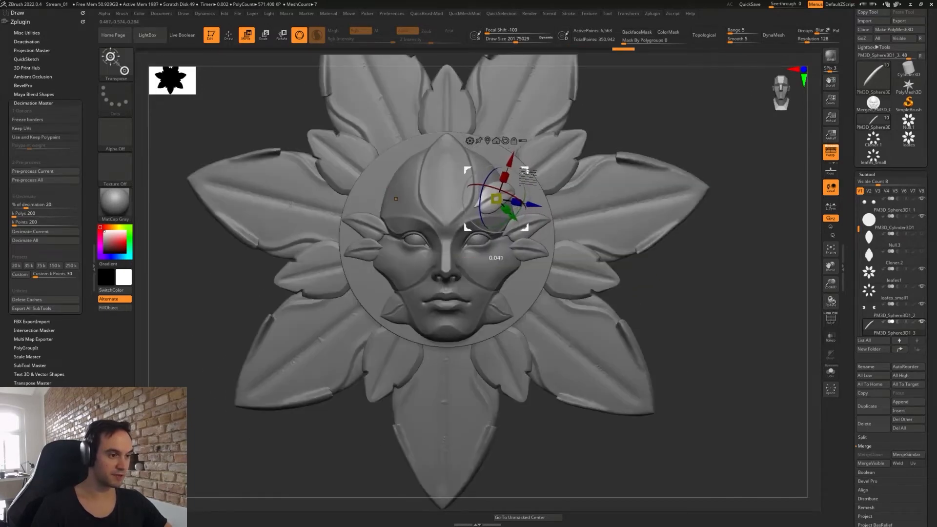
pyautogui.moveTo(523, 170)
pyautogui.mouseDown(button='right')
pyautogui.moveTo(483, 173)
pyautogui.moveTo(523, 181)
pyautogui.mouseUp(button='right')
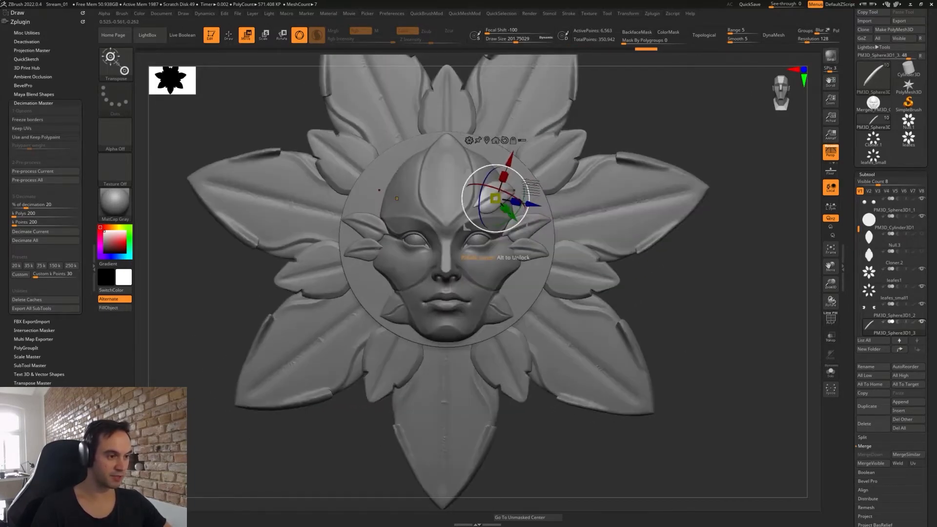
pyautogui.press('q')
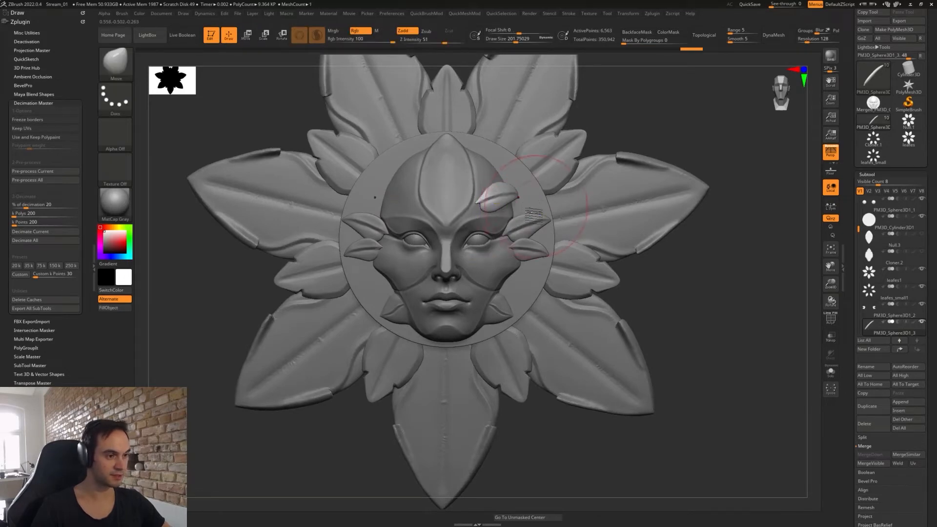
pyautogui.press('2')
pyautogui.click(512, 362)
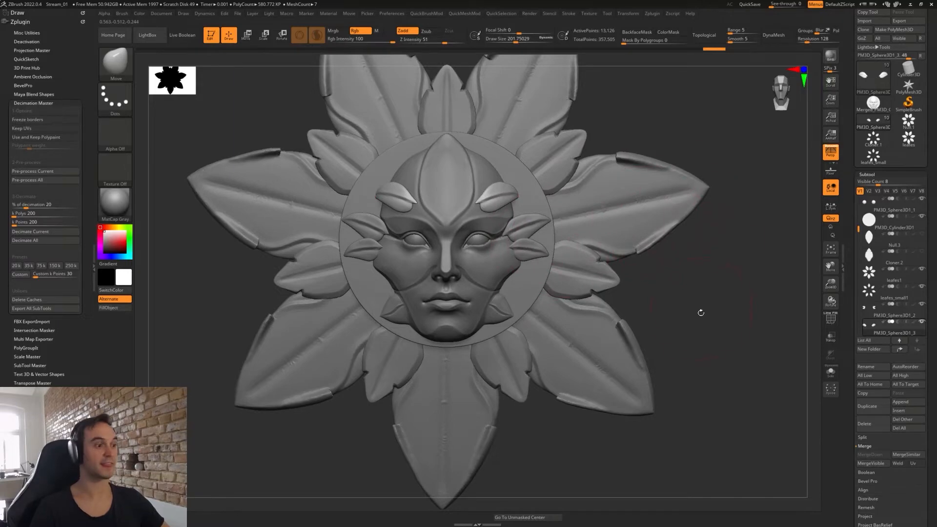
# - Duplicate the mirrored forehead leaves, raise the copies above the originals and angle them against the head
pyautogui.moveTo(700, 313); pyautogui.dragTo(698, 336, button='right')
pyautogui.press('w')
pyautogui.keyDown('ctrl'); pyautogui.moveTo(527, 171); pyautogui.dragTo(532, 158); pyautogui.keyUp('ctrl')
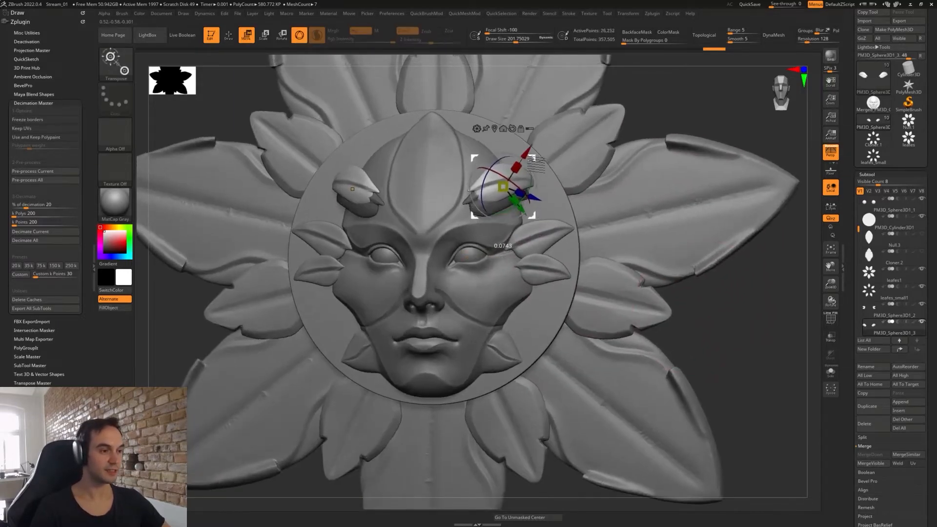
pyautogui.moveTo(532, 158); pyautogui.dragTo(405, 162, button='right')
pyautogui.moveTo(537, 158); pyautogui.dragTo(535, 158)
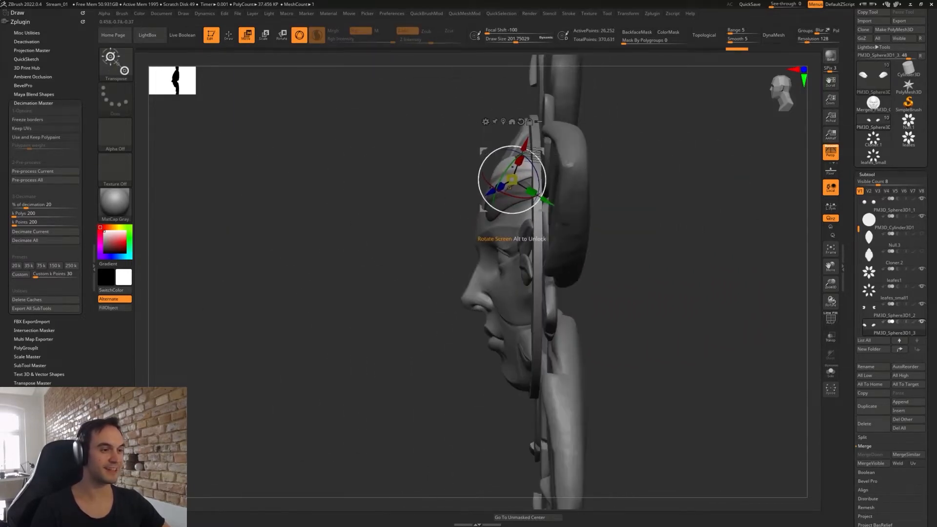
pyautogui.moveTo(536, 158)
pyautogui.mouseDown(button='right')
pyautogui.moveTo(612, 171)
pyautogui.moveTo(546, 174)
pyautogui.mouseUp(button='right')
# - Reshape the unmasked upper leaf pair with a smaller Move brush, adjusting the tips beside the central forehead crest
pyautogui.press('q')
pyautogui.press('s')
pyautogui.moveTo(534, 176); pyautogui.dragTo(530, 174)
pyautogui.press('shift')
pyautogui.moveTo(533, 181)
pyautogui.mouseDown(button='right')
pyautogui.moveTo(552, 165)
pyautogui.moveTo(506, 195)
pyautogui.mouseUp(button='right')
pyautogui.hotkey('ctrl', 'z')
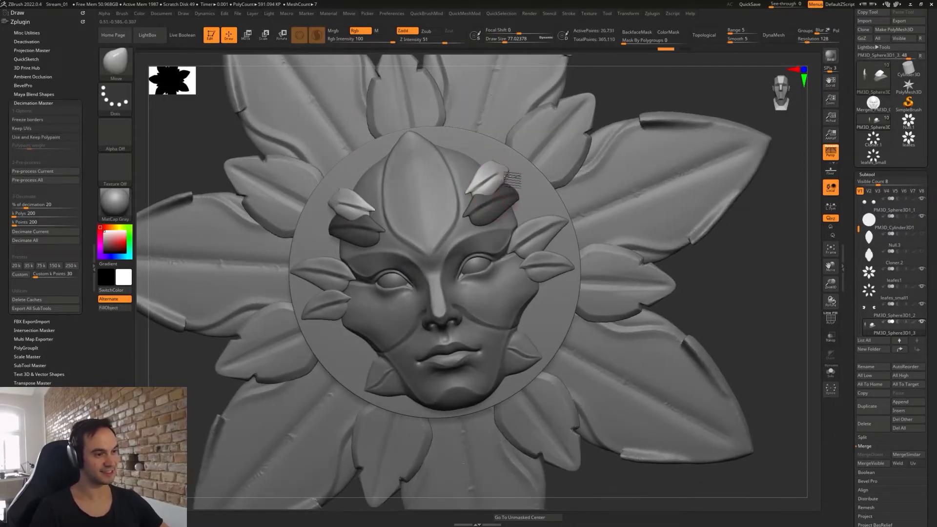
pyautogui.moveTo(512, 179)
pyautogui.mouseDown(button='right')
pyautogui.moveTo(499, 171)
pyautogui.moveTo(510, 169)
pyautogui.mouseUp(button='right')
pyautogui.press('space')
pyautogui.moveTo(510, 170); pyautogui.dragTo(506, 170)
pyautogui.moveTo(506, 167)
pyautogui.mouseDown(button='right')
pyautogui.moveTo(506, 155)
pyautogui.moveTo(488, 163)
pyautogui.mouseUp(button='right')
pyautogui.moveTo(503, 171); pyautogui.dragTo(505, 163)
pyautogui.moveTo(509, 163); pyautogui.dragTo(529, 194, button='right')
# - Bend the upper leaf pair around the forehead with a large Move brush, and refine its outline with a smaller one
pyautogui.press('space')
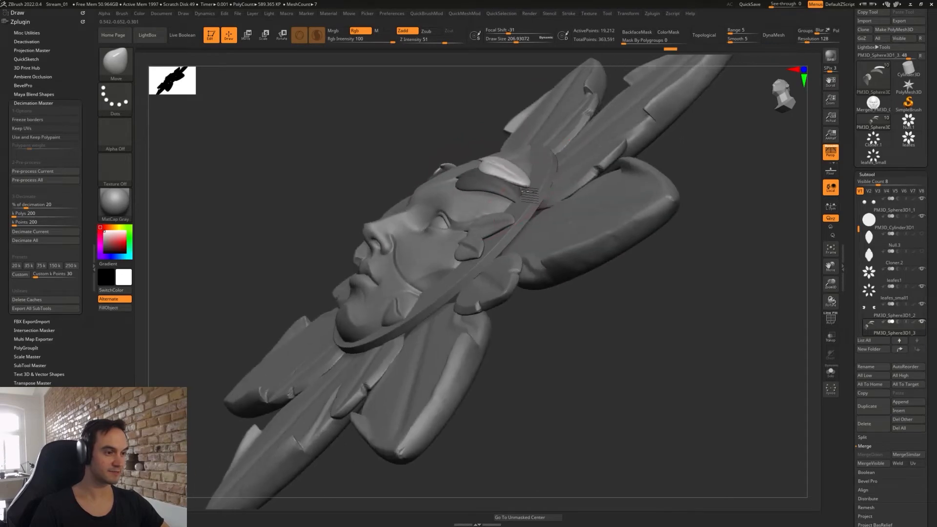
pyautogui.moveTo(518, 178); pyautogui.dragTo(513, 172)
pyautogui.moveTo(510, 171); pyautogui.dragTo(528, 164, button='right')
pyautogui.moveTo(519, 162); pyautogui.dragTo(517, 156)
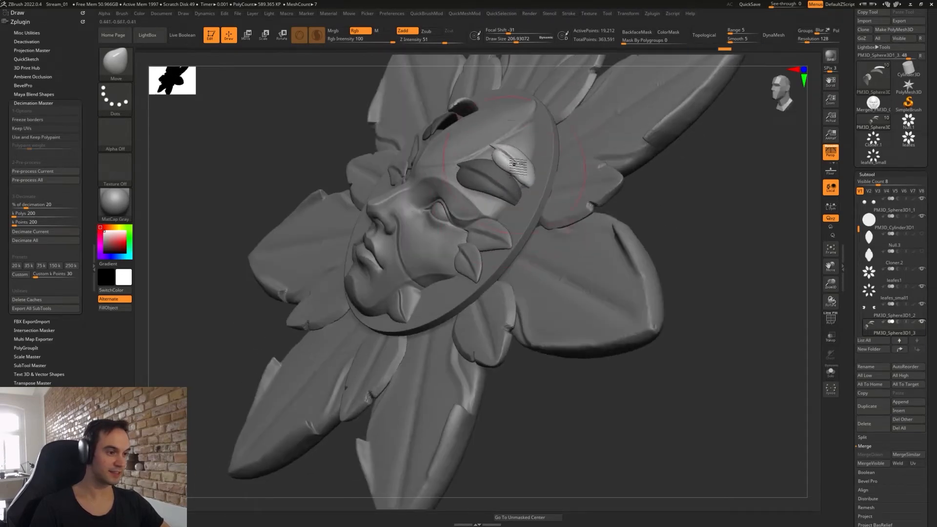
pyautogui.moveTo(480, 158); pyautogui.dragTo(497, 152, button='right')
pyautogui.moveTo(474, 165)
pyautogui.mouseDown()
pyautogui.moveTo(459, 170)
pyautogui.moveTo(474, 157)
pyautogui.moveTo(513, 162)
pyautogui.moveTo(481, 153)
pyautogui.moveTo(508, 175)
pyautogui.moveTo(527, 171)
pyautogui.mouseUp()
pyautogui.press('s')
pyautogui.moveTo(510, 168); pyautogui.dragTo(539, 239, button='right')
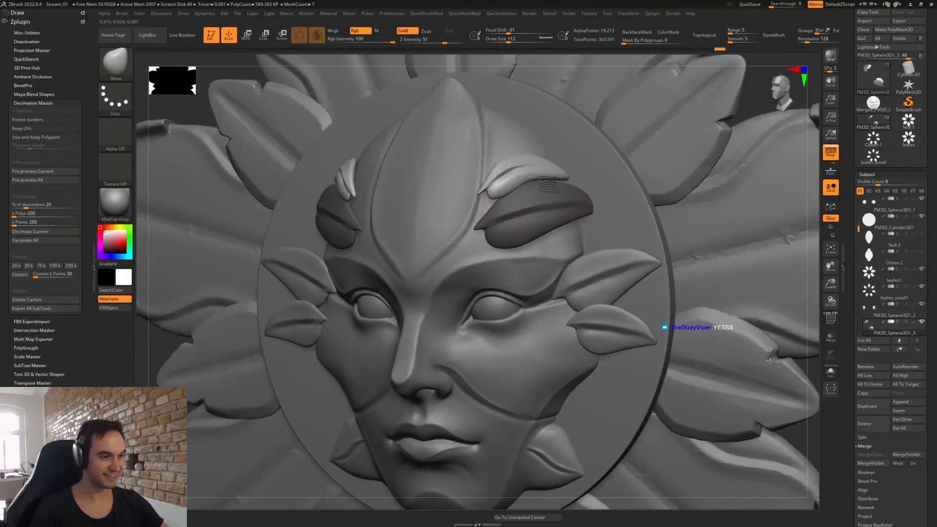
pyautogui.press('s')
pyautogui.moveTo(548, 182); pyautogui.dragTo(509, 172)
# - Flatten the upper forehead leaves with the TrimDynamic brush and smooth their surface and inner tips
pyautogui.press('b')
pyautogui.press('t')
pyautogui.press('d')
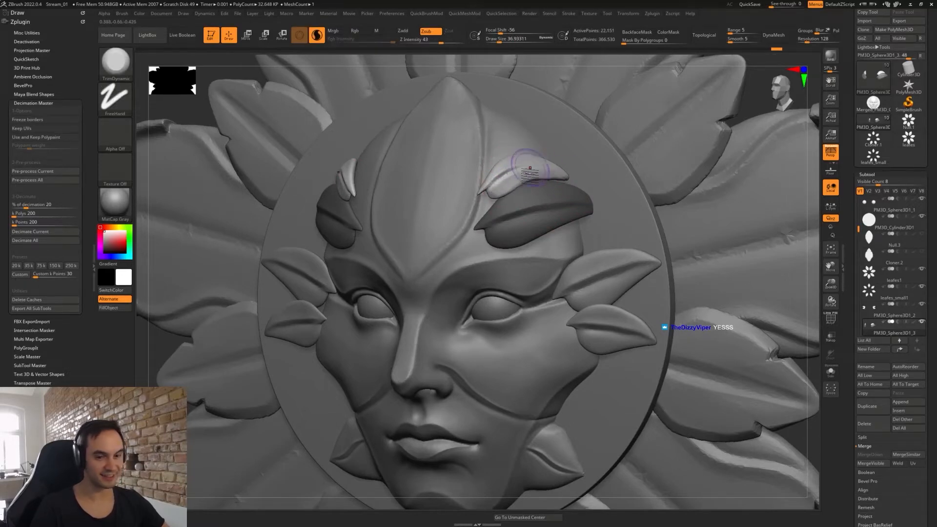
pyautogui.moveTo(530, 168); pyautogui.dragTo(568, 173, button='right')
pyautogui.keyDown('shift'); pyautogui.moveTo(512, 171); pyautogui.dragTo(500, 187); pyautogui.keyUp('shift')
pyautogui.moveTo(503, 183); pyautogui.dragTo(561, 182, button='right')
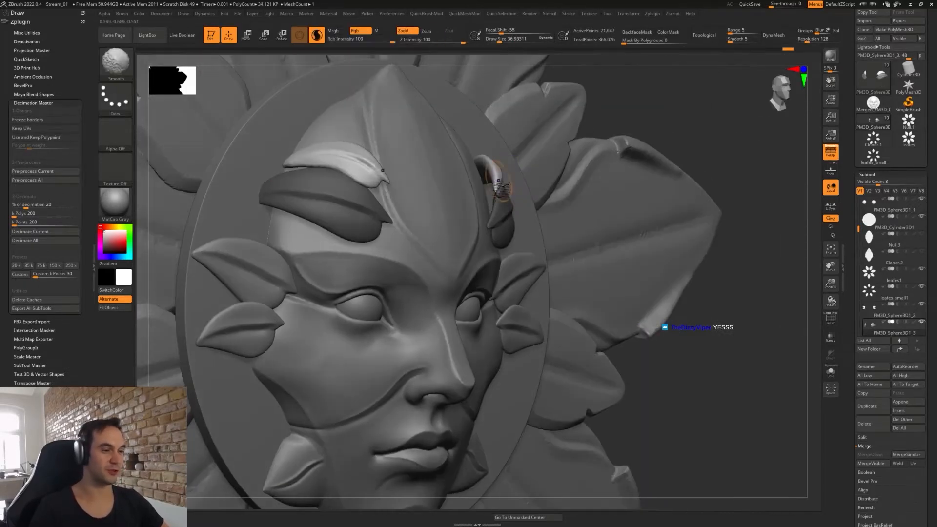
pyautogui.moveTo(498, 181)
pyautogui.keyDown('shift'); pyautogui.mouseDown()
pyautogui.moveTo(501, 190)
pyautogui.moveTo(476, 194)
pyautogui.mouseUp(); pyautogui.keyUp('shift')
# - Push the upper forehead leaves onto the skull with the Move brush, working from a view above the head
pyautogui.press('b')
pyautogui.press('m')
pyautogui.press('v')
pyautogui.press('s')
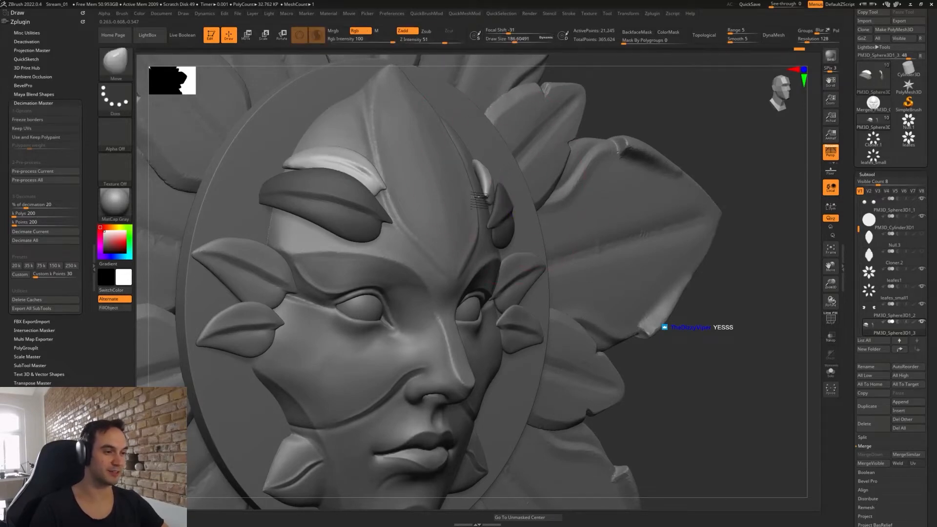
pyautogui.moveTo(479, 198); pyautogui.dragTo(517, 230, button='right')
pyautogui.press('s')
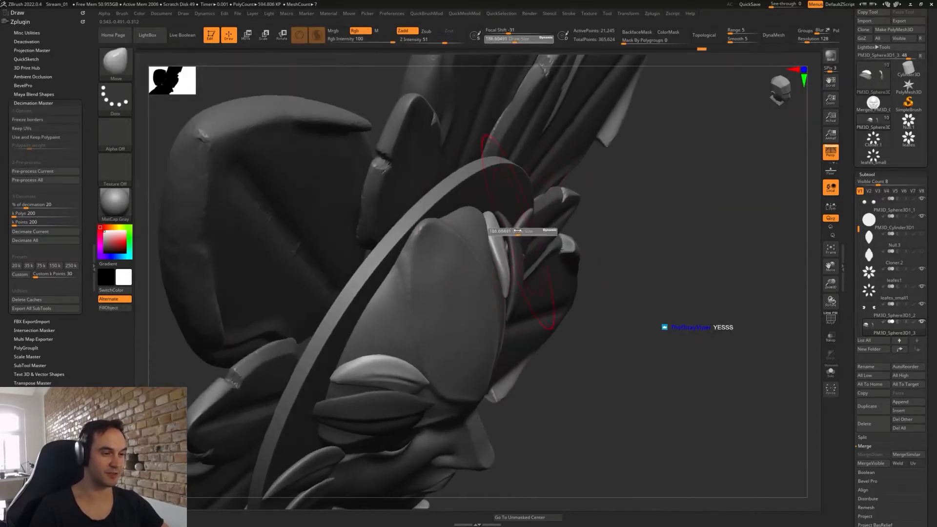
pyautogui.moveTo(510, 235); pyautogui.dragTo(509, 235)
pyautogui.moveTo(509, 235); pyautogui.dragTo(493, 235, button='right')
pyautogui.moveTo(497, 230)
pyautogui.mouseDown()
pyautogui.moveTo(494, 221)
pyautogui.moveTo(501, 256)
pyautogui.mouseUp()
pyautogui.moveTo(503, 261)
pyautogui.keyDown('shift'); pyautogui.mouseDown(button='right')
pyautogui.moveTo(521, 269)
pyautogui.moveTo(515, 295)
pyautogui.mouseUp(button='right'); pyautogui.keyUp('shift')
# - Arch the upper forehead leaves upward and tuck their inner edges alongside the central crest with the Move brush
pyautogui.press('space')
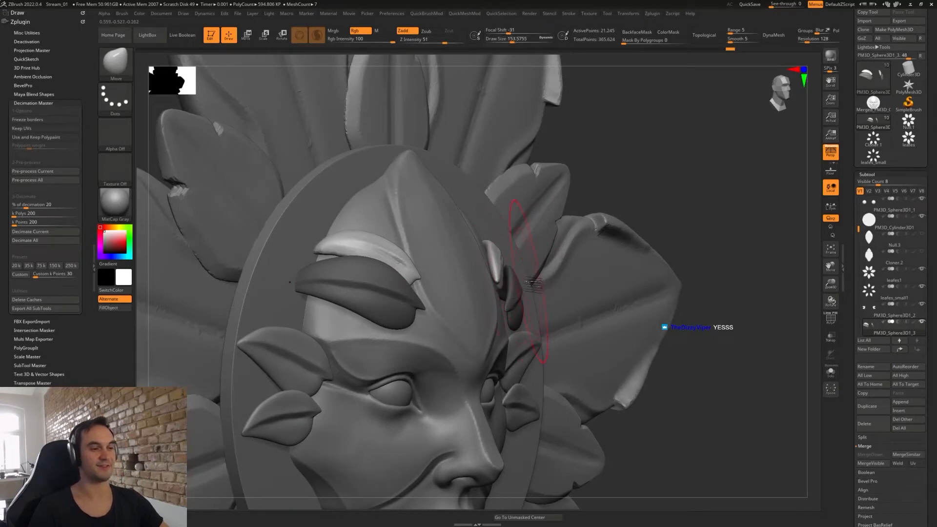
pyautogui.moveTo(637, 174); pyautogui.dragTo(533, 303, button='right')
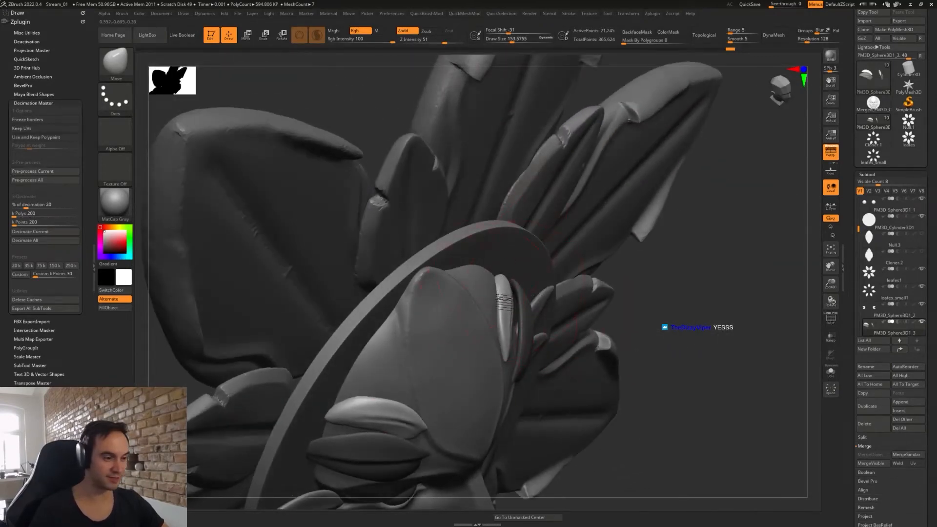
pyautogui.moveTo(496, 276); pyautogui.dragTo(483, 311, button='right')
pyautogui.press('s')
pyautogui.moveTo(483, 311); pyautogui.dragTo(470, 312)
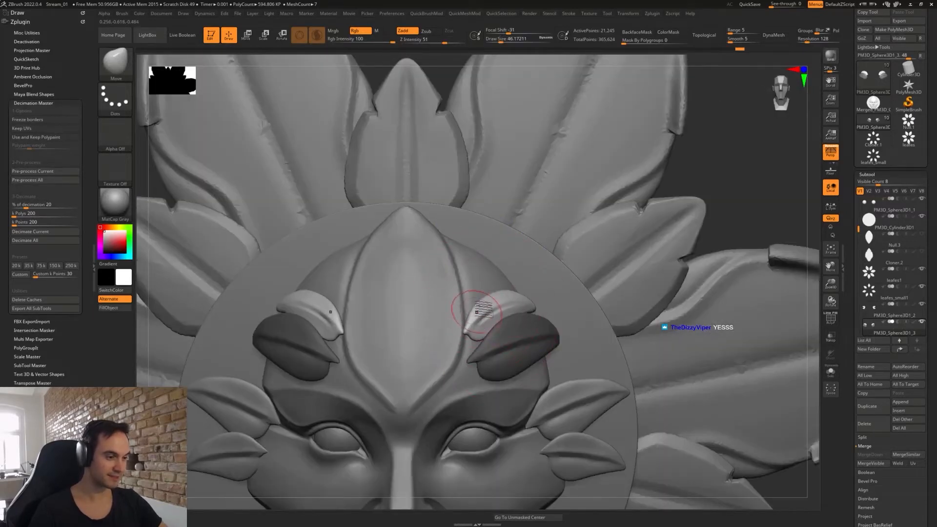
pyautogui.moveTo(469, 312); pyautogui.dragTo(464, 283, button='right')
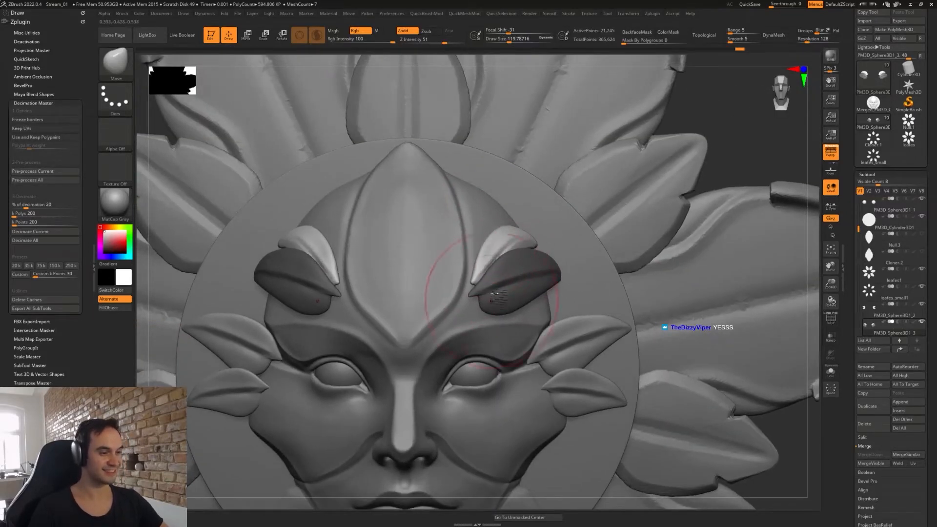
pyautogui.moveTo(490, 295)
pyautogui.mouseDown(button='right')
pyautogui.moveTo(495, 239)
pyautogui.moveTo(522, 250)
pyautogui.moveTo(517, 259)
pyautogui.moveTo(551, 240)
pyautogui.moveTo(530, 254)
pyautogui.moveTo(503, 234)
pyautogui.moveTo(494, 291)
pyautogui.moveTo(535, 234)
pyautogui.moveTo(549, 231)
pyautogui.mouseUp(button='right')
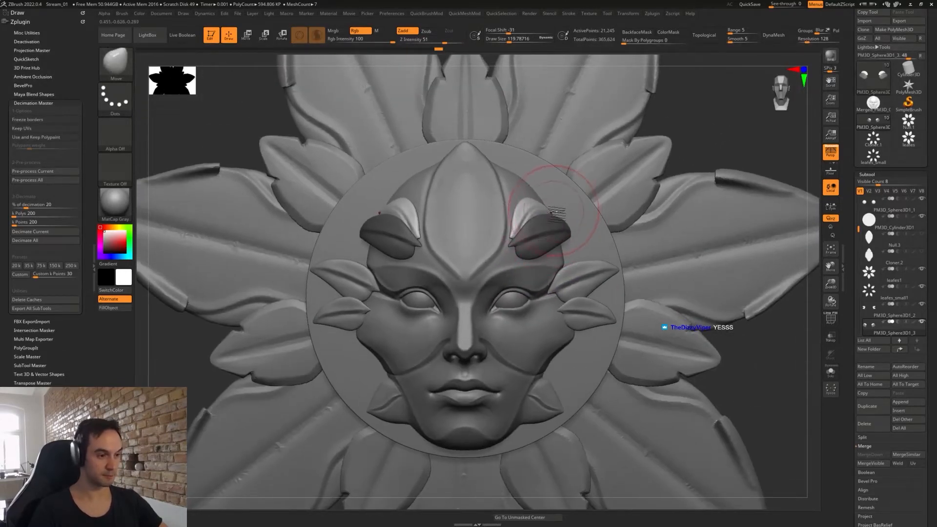
# - Duplicate the upper forehead leaves and place the copies beside the outer corners of the eyes
pyautogui.press('w')
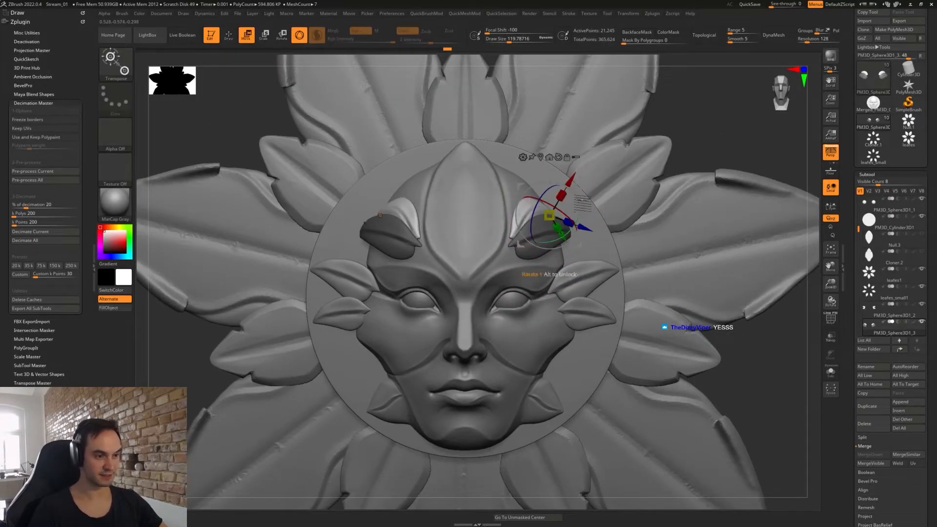
pyautogui.moveTo(580, 202)
pyautogui.mouseDown()
pyautogui.moveTo(591, 210)
pyautogui.moveTo(594, 200)
pyautogui.mouseUp()
pyautogui.moveTo(594, 200)
pyautogui.mouseDown(button='right')
pyautogui.moveTo(566, 220)
pyautogui.moveTo(562, 260)
pyautogui.mouseUp(button='right')
pyautogui.press('q')
pyautogui.press('s')
pyautogui.moveTo(501, 295); pyautogui.dragTo(511, 296)
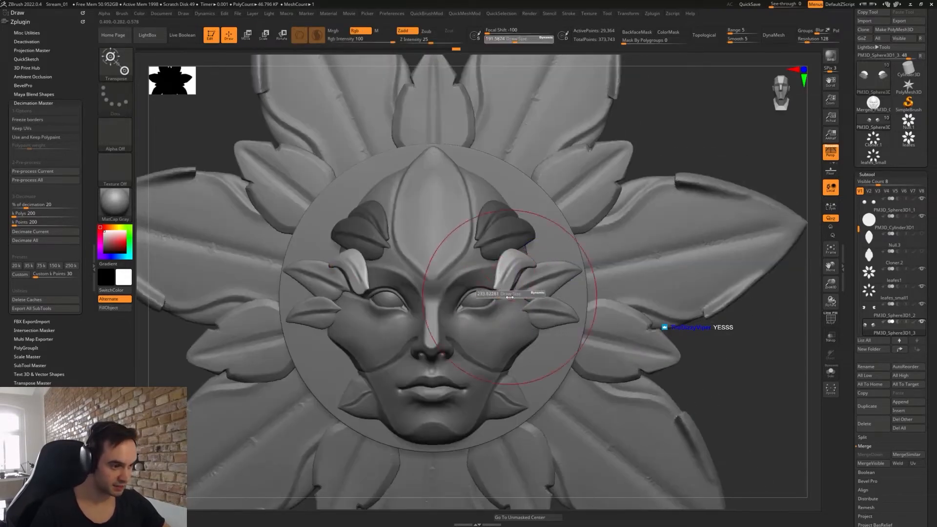
# - Pull the new leaf copies onto the inner eyebrows with the Move brush at a draw size of about 245
pyautogui.moveTo(478, 264); pyautogui.dragTo(464, 257)
pyautogui.press('w')
pyautogui.press('q')
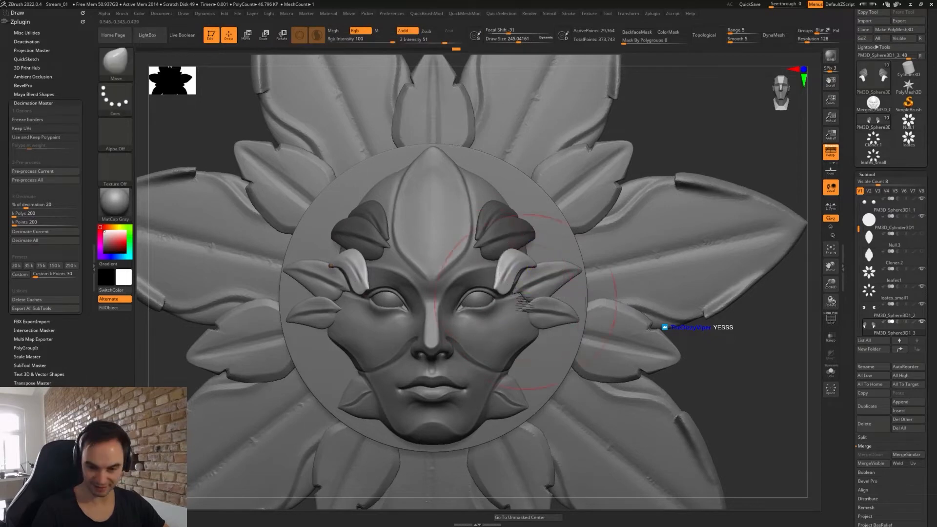
pyautogui.moveTo(502, 287); pyautogui.dragTo(394, 276)
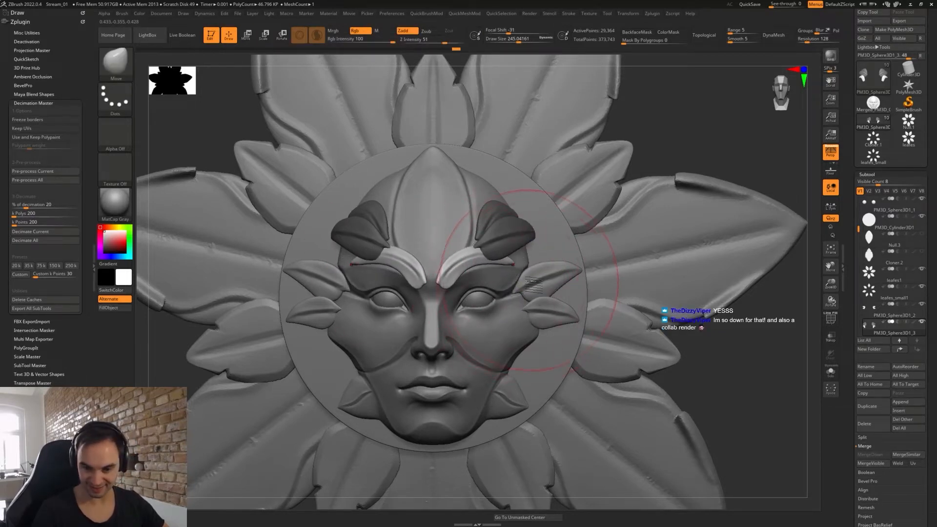
pyautogui.moveTo(534, 264)
pyautogui.mouseDown(button='right')
pyautogui.moveTo(525, 265)
pyautogui.moveTo(539, 266)
pyautogui.mouseUp(button='right')
# - Stretch the new leaves outward along the brow ridge with a smaller Move brush to form eyebrows
pyautogui.press('s')
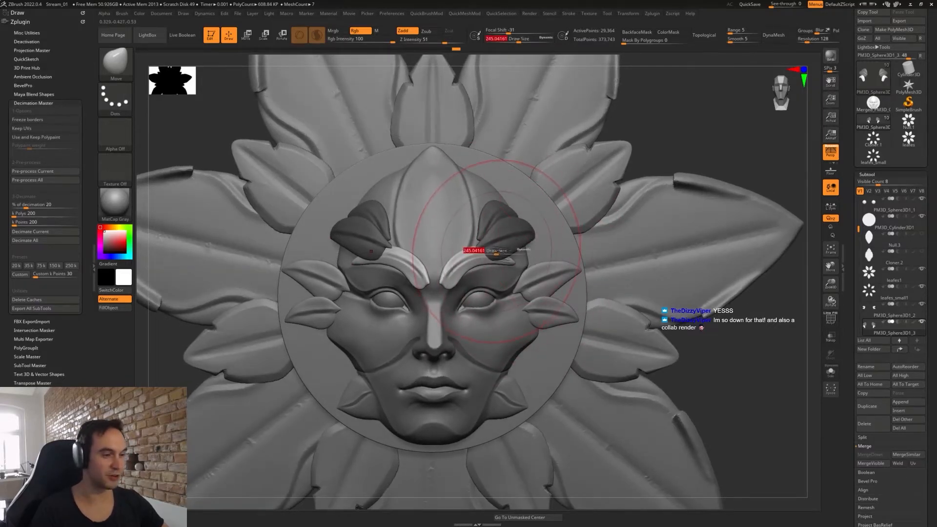
pyautogui.moveTo(501, 250)
pyautogui.mouseDown()
pyautogui.moveTo(489, 239)
pyautogui.moveTo(512, 249)
pyautogui.mouseUp()
pyautogui.moveTo(512, 253); pyautogui.dragTo(491, 255, button='right')
pyautogui.moveTo(488, 255); pyautogui.dragTo(487, 252)
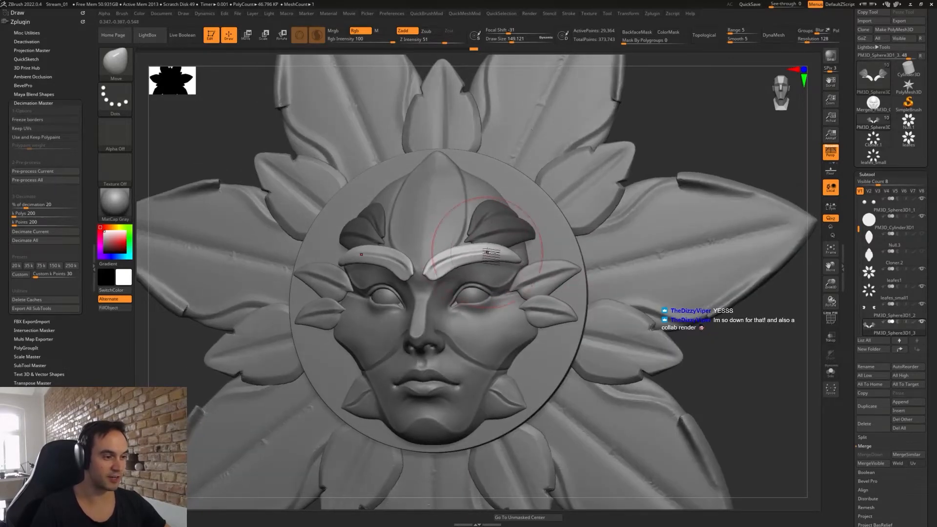
# - Settle the eyebrow leaves closer against the brow ridge with the Move brush while viewing the face from below
pyautogui.moveTo(488, 252); pyautogui.dragTo(496, 233, button='right')
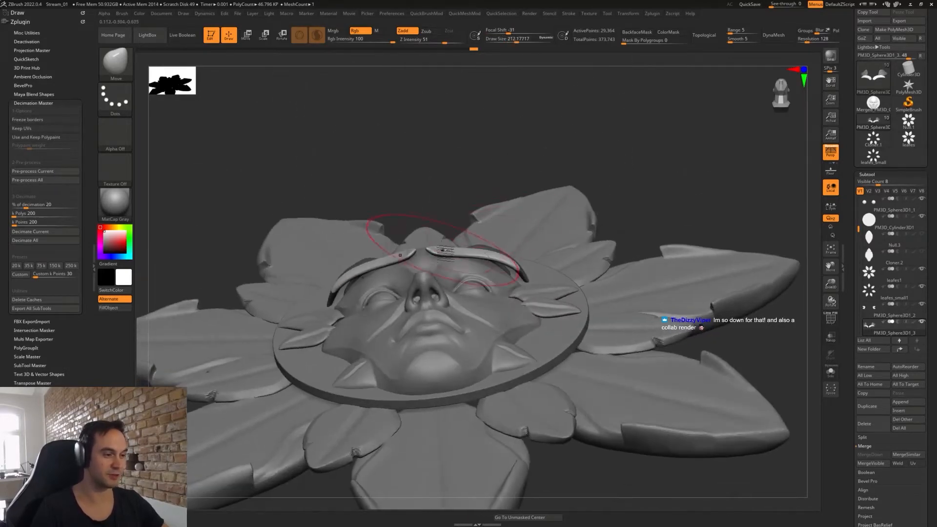
pyautogui.moveTo(444, 250); pyautogui.dragTo(470, 264)
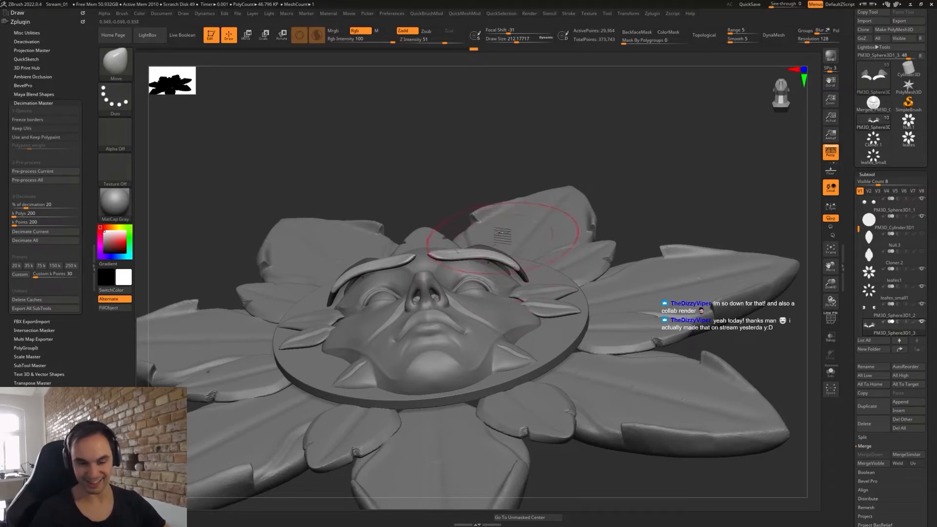
pyautogui.moveTo(491, 221); pyautogui.dragTo(484, 201, button='right')
pyautogui.moveTo(510, 257)
pyautogui.mouseDown()
pyautogui.moveTo(511, 279)
pyautogui.moveTo(482, 251)
pyautogui.mouseUp()
pyautogui.press('s')
pyautogui.click(510, 258)
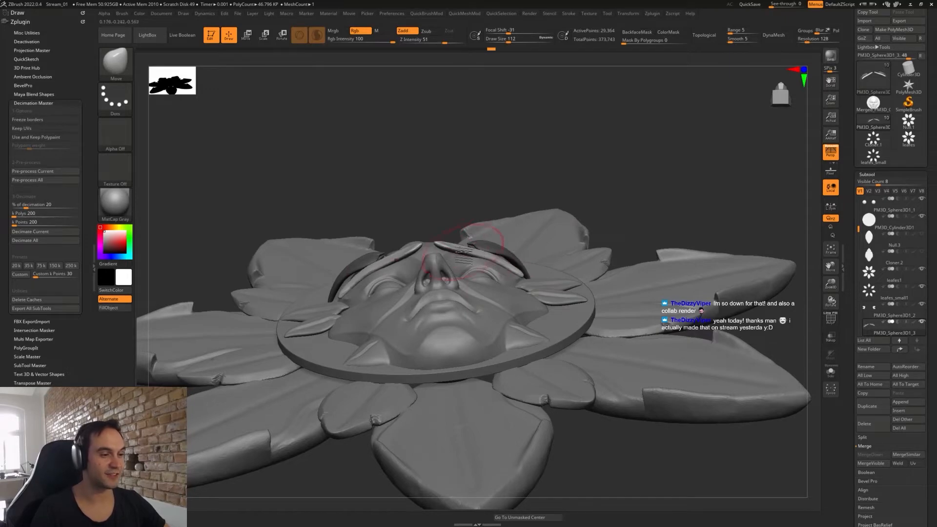
# - Bend the outer half of the eyebrow leaves into a dip that sweeps up at the tips, using a larger Move brush
pyautogui.moveTo(490, 257)
pyautogui.mouseDown(button='right')
pyautogui.moveTo(477, 260)
pyautogui.moveTo(494, 267)
pyautogui.moveTo(506, 254)
pyautogui.mouseUp(button='right')
pyautogui.press('s')
pyautogui.click(489, 263)
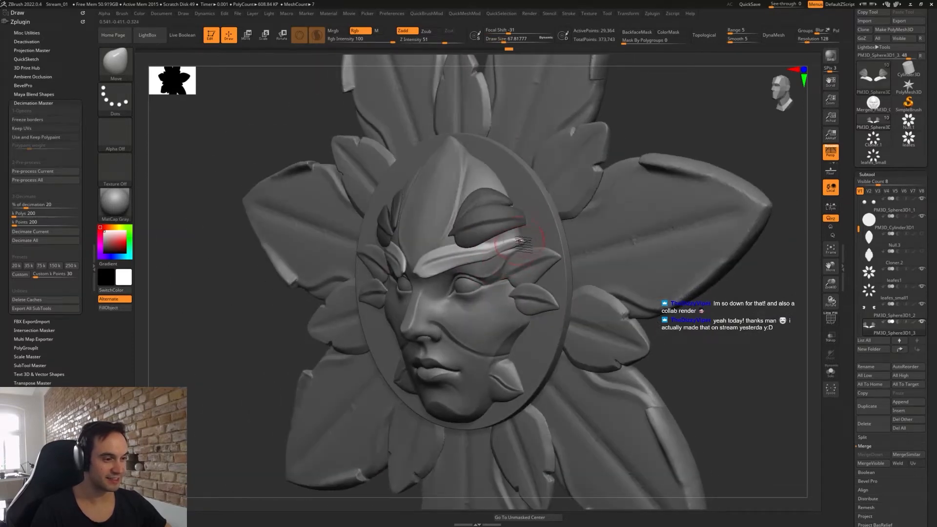
pyautogui.hotkey('ctrl', 'z')
pyautogui.press('s')
pyautogui.click(504, 252)
pyautogui.moveTo(512, 249); pyautogui.dragTo(507, 257)
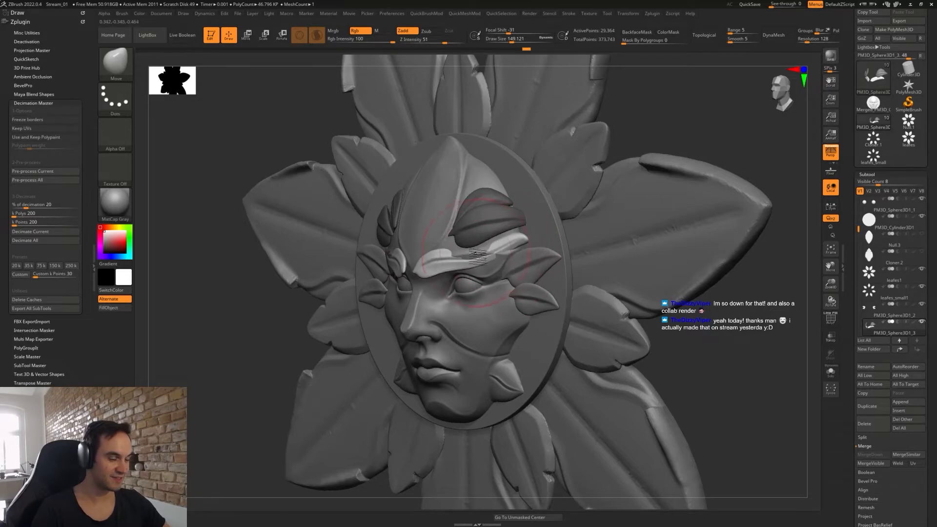
# - Pull the eyebrow tips slightly inward, raise the arch of the inner eyebrows and smooth it
pyautogui.moveTo(490, 254); pyautogui.dragTo(511, 239, button='right')
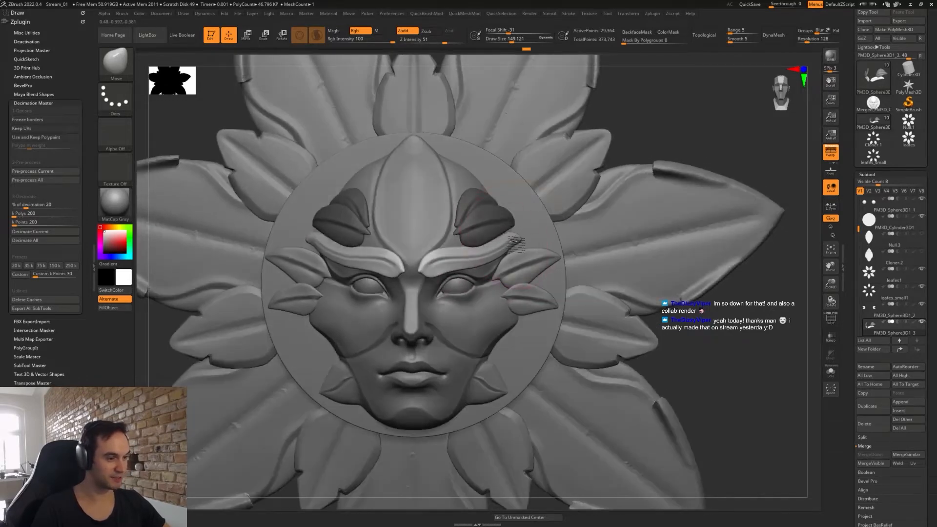
pyautogui.moveTo(514, 243); pyautogui.dragTo(506, 243)
pyautogui.press('s')
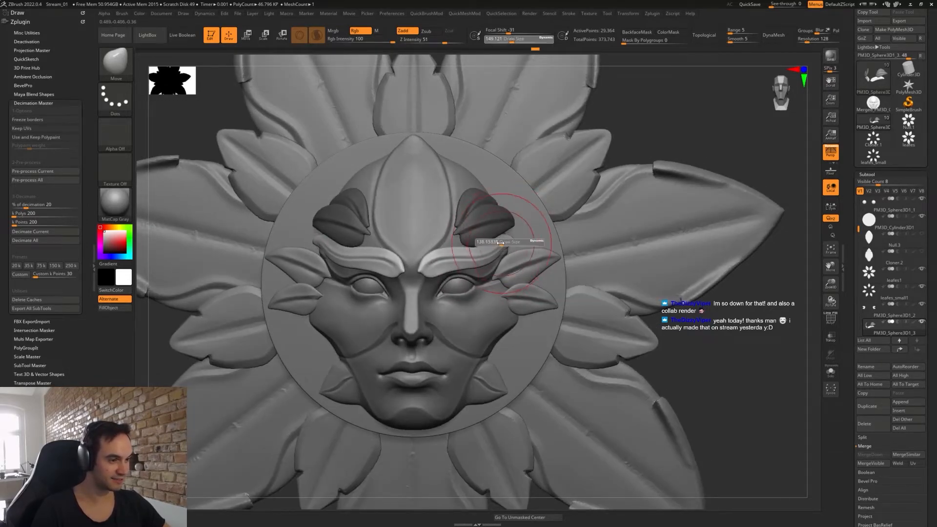
pyautogui.click(507, 244)
pyautogui.moveTo(445, 248); pyautogui.dragTo(444, 239)
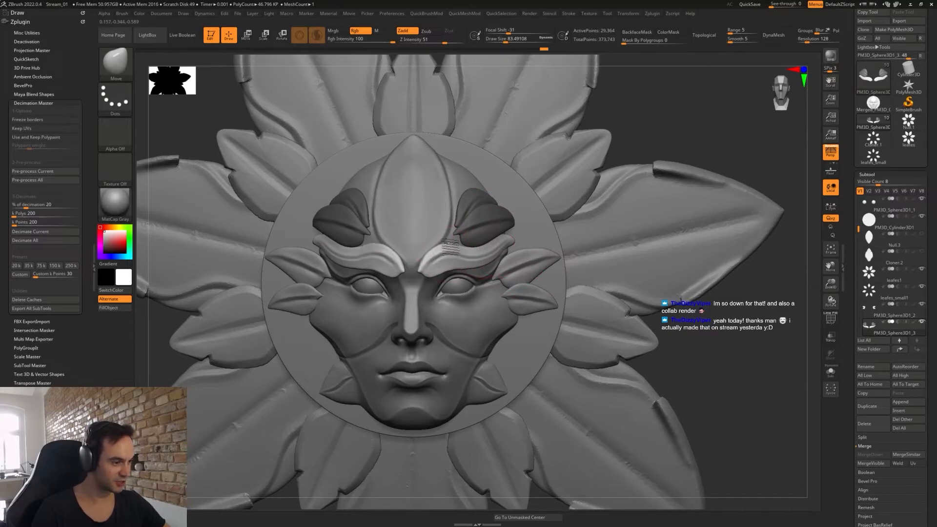
pyautogui.moveTo(450, 243); pyautogui.dragTo(457, 225, button='right')
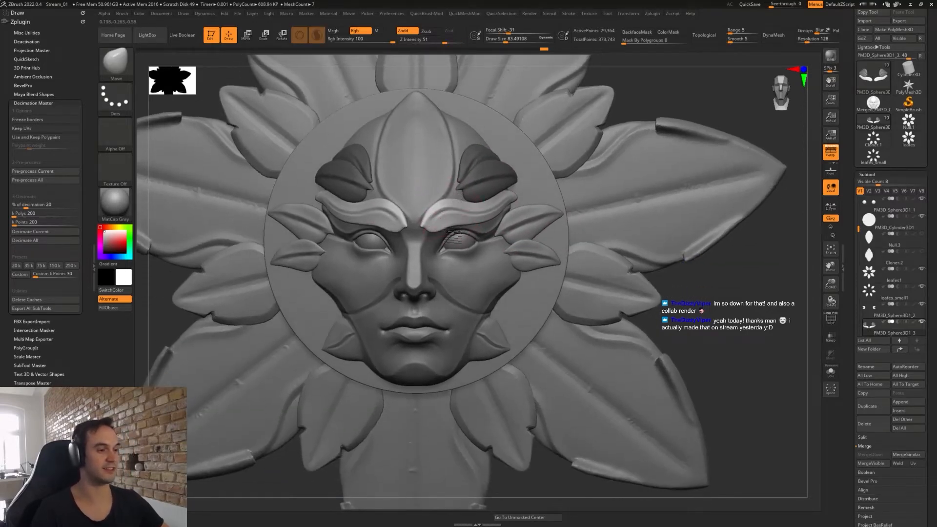
pyautogui.keyDown('shift'); pyautogui.moveTo(456, 226); pyautogui.dragTo(443, 212); pyautogui.keyUp('shift')
# - Refine the pointed outer tips of the eyebrow leaves with short Move brush strokes, undoing the first attempt
pyautogui.moveTo(453, 224)
pyautogui.mouseDown(button='right')
pyautogui.moveTo(438, 200)
pyautogui.moveTo(460, 240)
pyautogui.moveTo(515, 217)
pyautogui.moveTo(525, 201)
pyautogui.mouseUp(button='right')
pyautogui.press('s')
pyautogui.moveTo(519, 196)
pyautogui.mouseDown()
pyautogui.moveTo(533, 194)
pyautogui.moveTo(519, 200)
pyautogui.mouseUp()
pyautogui.hotkey('ctrl', 'z')
pyautogui.press('s')
pyautogui.moveTo(520, 195); pyautogui.dragTo(534, 184, button='right')
pyautogui.moveTo(540, 190); pyautogui.dragTo(539, 191)
pyautogui.moveTo(539, 191); pyautogui.dragTo(542, 201, button='right')
# - Sweep the outer ends of the eyebrow leaves upward below the forehead leaves with a Move brush at about 154
pyautogui.press('s')
pyautogui.moveTo(529, 208)
pyautogui.mouseDown()
pyautogui.moveTo(539, 206)
pyautogui.moveTo(520, 205)
pyautogui.moveTo(520, 183)
pyautogui.mouseUp()
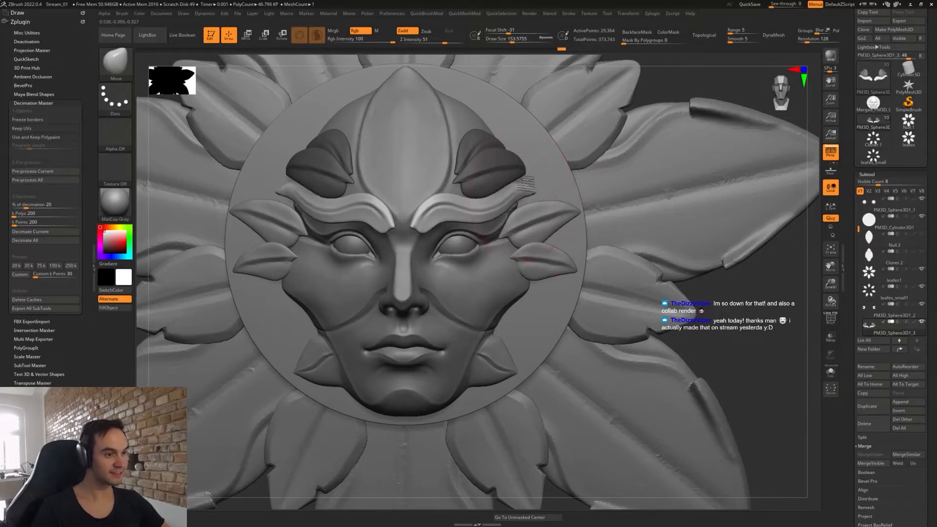
pyautogui.moveTo(531, 207); pyautogui.dragTo(520, 206, button='right')
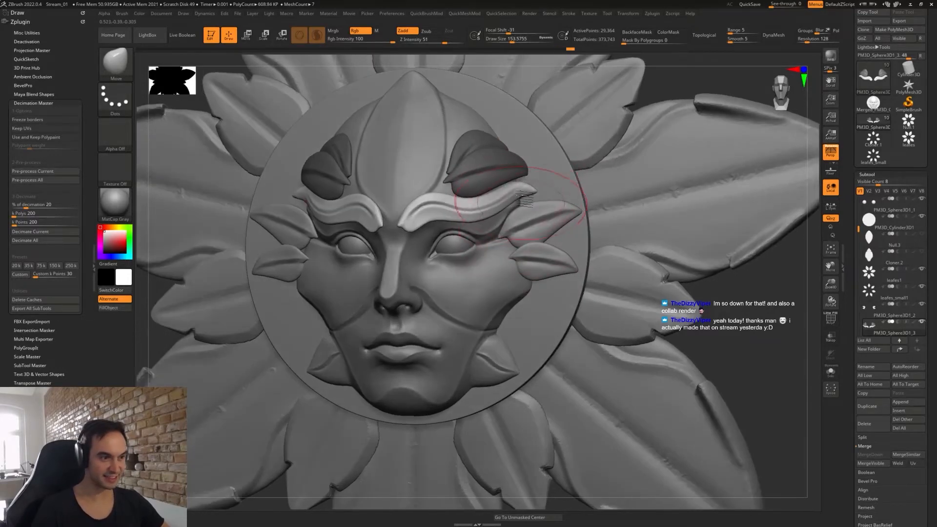
pyautogui.press('s')
pyautogui.moveTo(516, 184)
pyautogui.mouseDown()
pyautogui.moveTo(527, 183)
pyautogui.moveTo(495, 213)
pyautogui.mouseUp()
# - Select the head and adjust its temple edge beneath the eyebrow tips with the Move brush, using backface masking temporarily
pyautogui.press('s')
pyautogui.keyDown('alt'); pyautogui.click(505, 215); pyautogui.keyUp('alt')
pyautogui.press('s')
pyautogui.moveTo(505, 205)
pyautogui.keyDown('ctrl'); pyautogui.mouseDown(button='right')
pyautogui.moveTo(520, 192)
pyautogui.moveTo(520, 207)
pyautogui.mouseUp(button='right'); pyautogui.keyUp('ctrl')
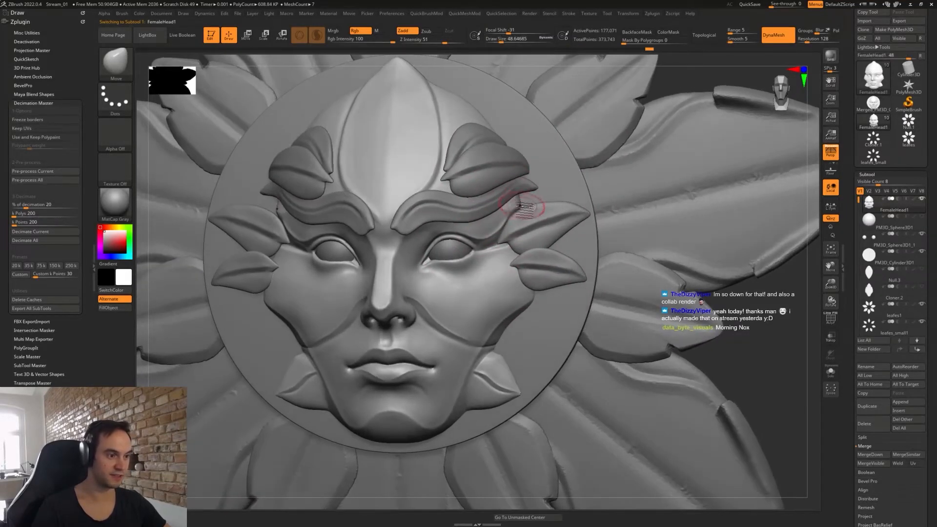
pyautogui.hotkey('ctrl', 'z')
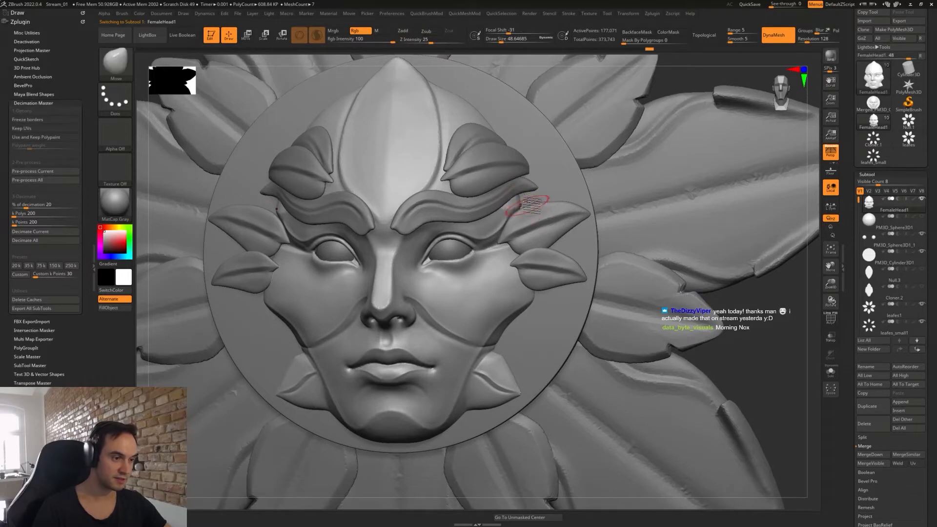
pyautogui.moveTo(520, 202); pyautogui.dragTo(520, 199, button='right')
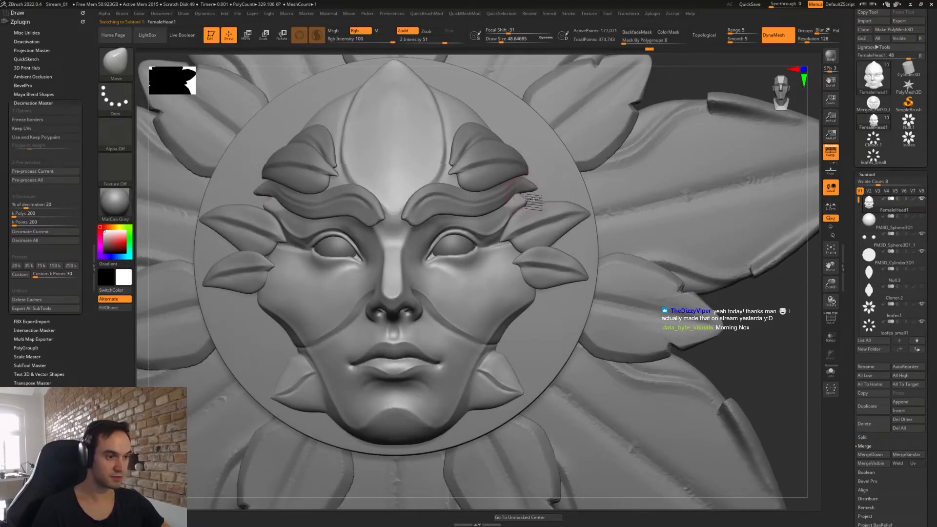
pyautogui.press(']')
pyautogui.moveTo(522, 198)
pyautogui.mouseDown(button='right')
pyautogui.moveTo(531, 193)
pyautogui.moveTo(526, 207)
pyautogui.moveTo(521, 199)
pyautogui.mouseUp(button='right')
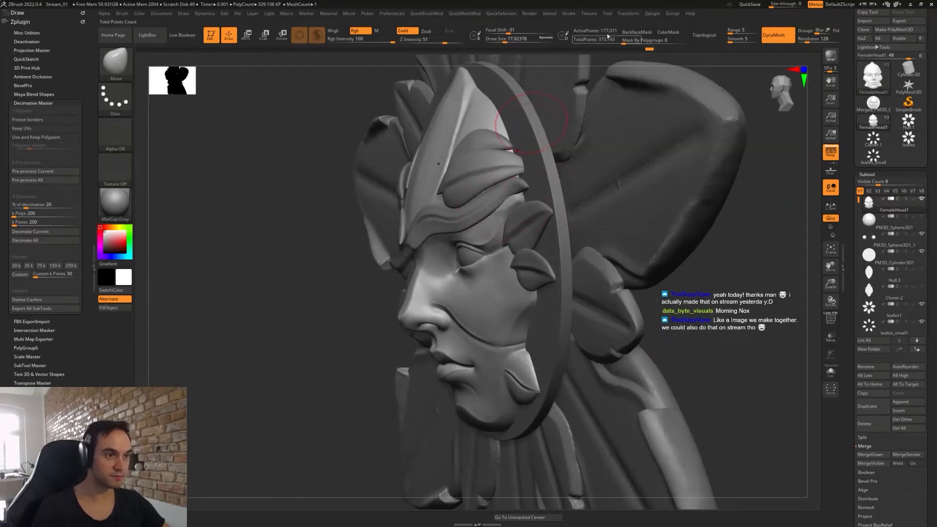
pyautogui.click(637, 31)
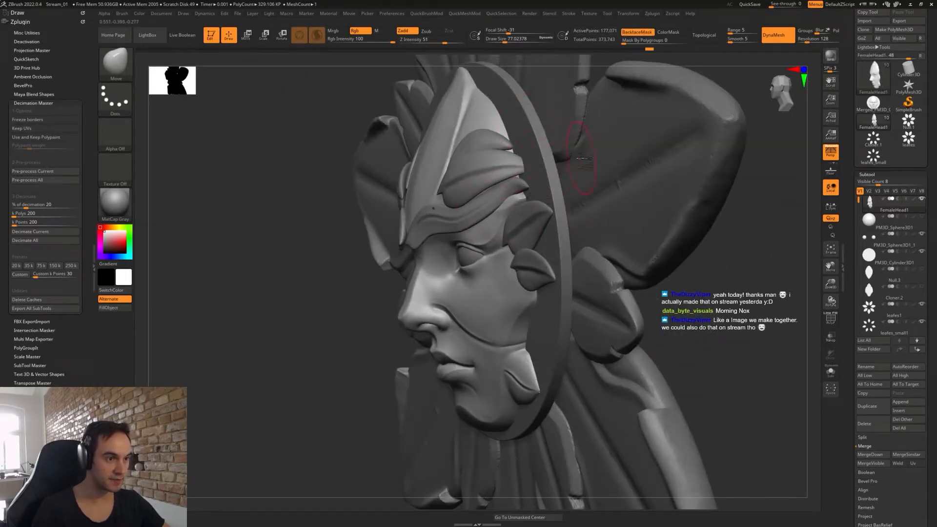
pyautogui.click(636, 32)
pyautogui.moveTo(512, 189)
pyautogui.mouseDown(button='right')
pyautogui.moveTo(536, 190)
pyautogui.moveTo(544, 206)
pyautogui.mouseUp(button='right')
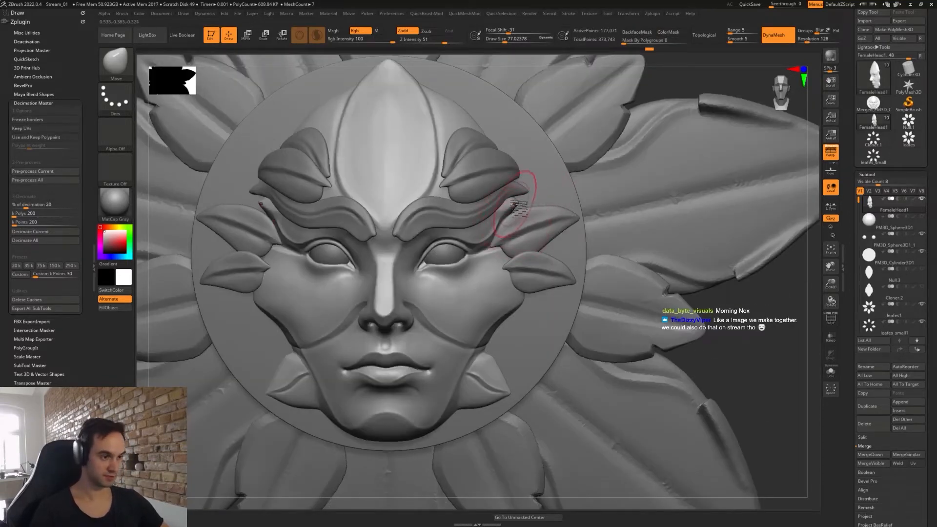
# - Examine the whole medallion from the front and the brow and nose bridge from below
pyautogui.press('f')
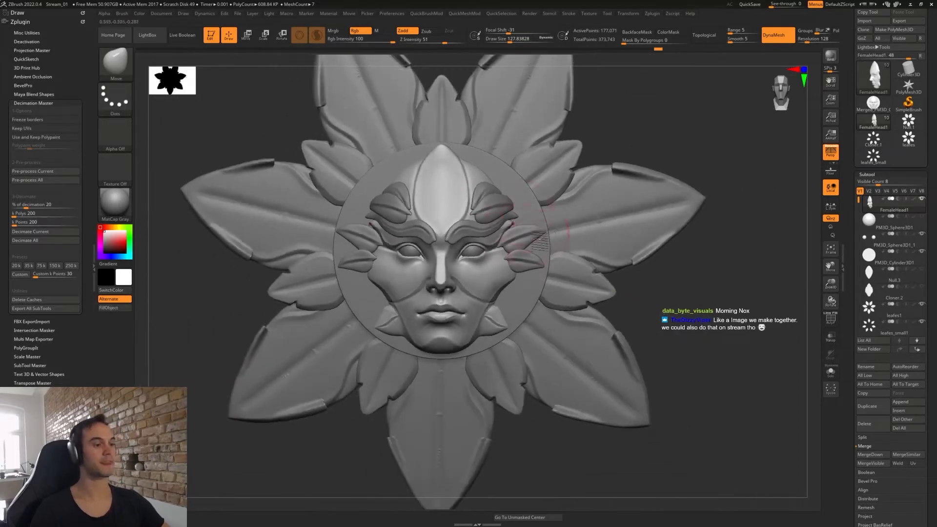
pyautogui.keyDown('alt'); pyautogui.moveTo(621, 255); pyautogui.dragTo(612, 274); pyautogui.keyUp('alt')
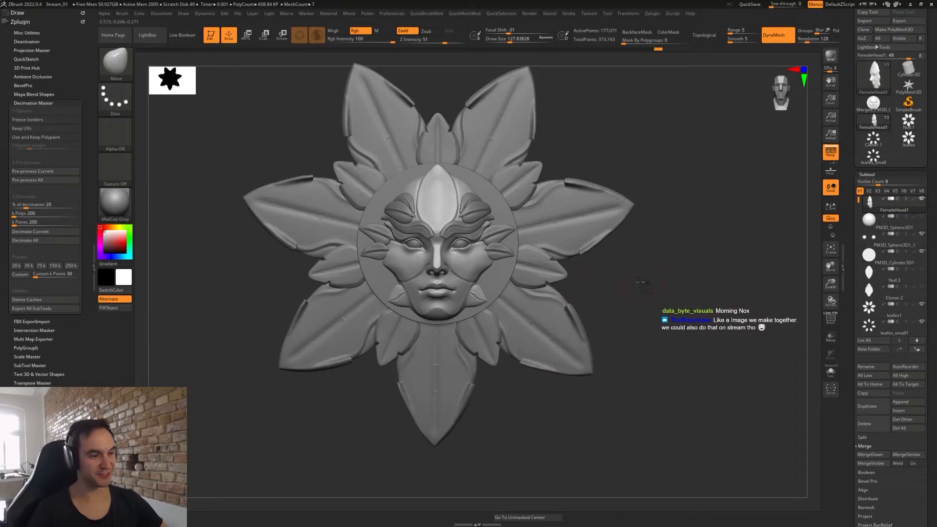
pyautogui.keyDown('alt'); pyautogui.moveTo(643, 283); pyautogui.dragTo(663, 336); pyautogui.keyUp('alt')
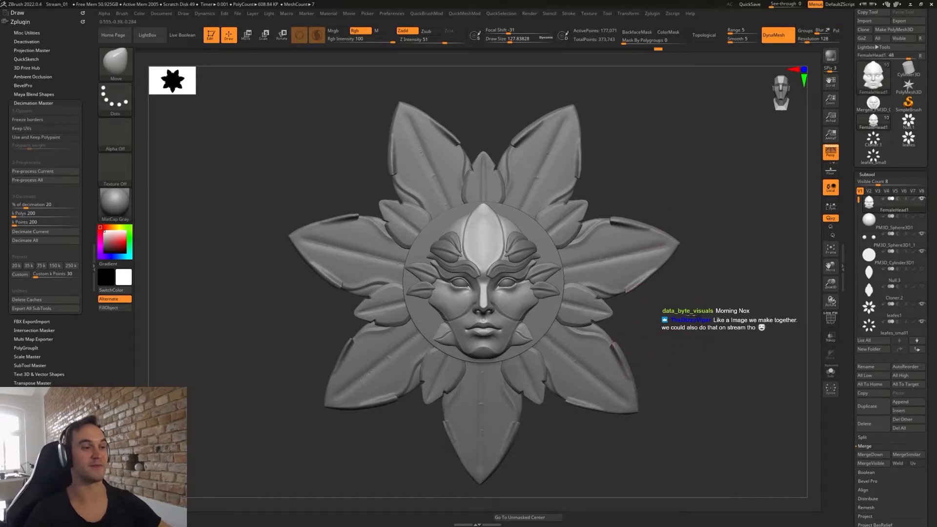
pyautogui.keyDown('alt'); pyautogui.moveTo(656, 288); pyautogui.dragTo(684, 326); pyautogui.keyUp('alt')
pyautogui.press('s')
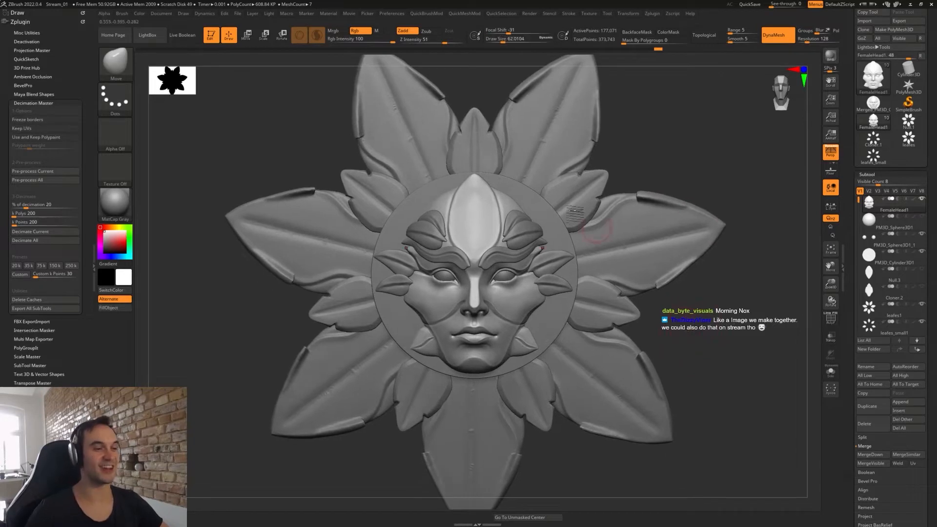
pyautogui.press('s')
pyautogui.moveTo(503, 280); pyautogui.dragTo(489, 280)
pyautogui.moveTo(580, 254)
pyautogui.keyDown('alt'); pyautogui.mouseDown()
pyautogui.moveTo(548, 294)
pyautogui.moveTo(569, 285)
pyautogui.mouseUp(); pyautogui.keyUp('alt')
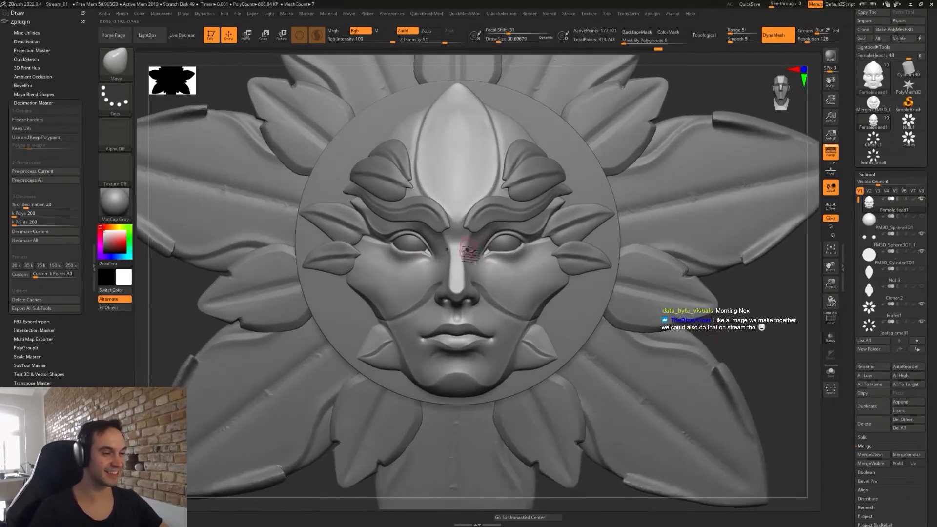
pyautogui.moveTo(466, 250); pyautogui.dragTo(485, 216, button='right')
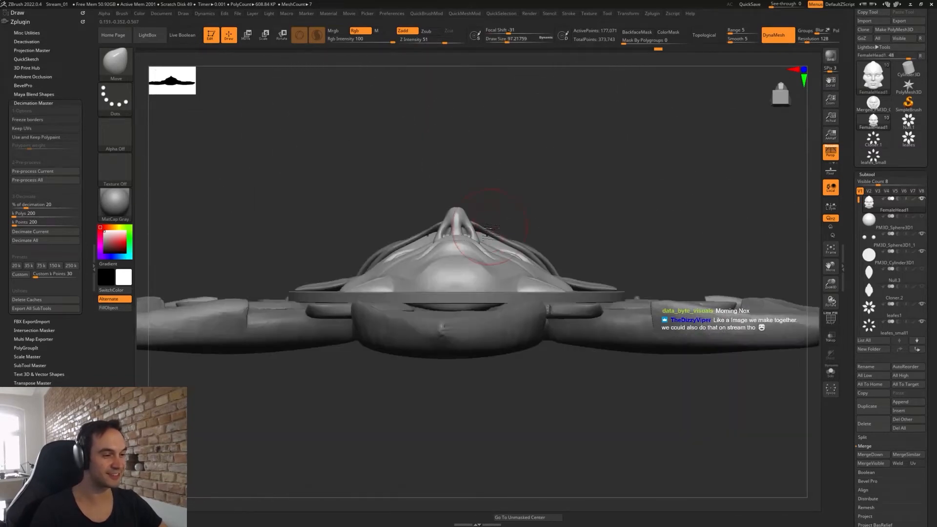
pyautogui.moveTo(504, 192); pyautogui.dragTo(500, 209, button='right')
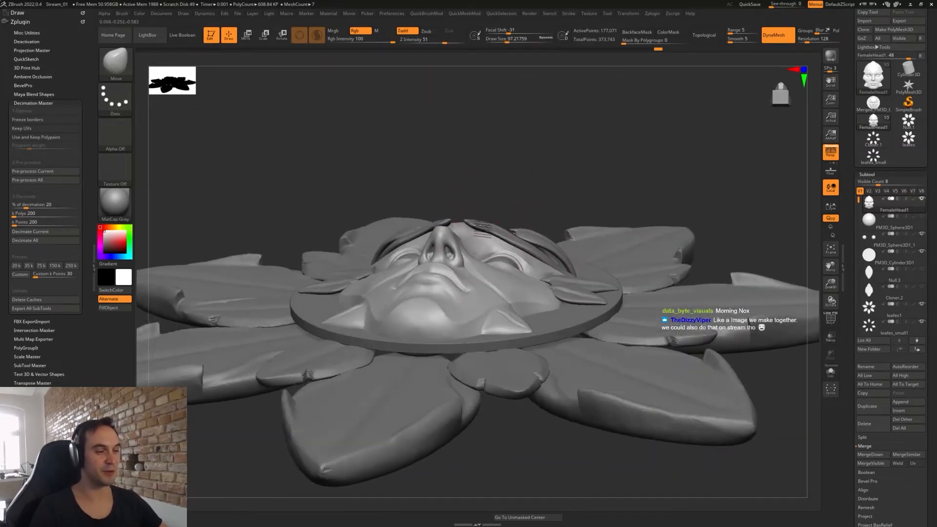
# - Select the eyebrow leaves, turn backface masking on and off again, and refine and smooth their inner ends with a small brush
pyautogui.keyDown('alt'); pyautogui.click(499, 232); pyautogui.keyUp('alt')
pyautogui.click(630, 32)
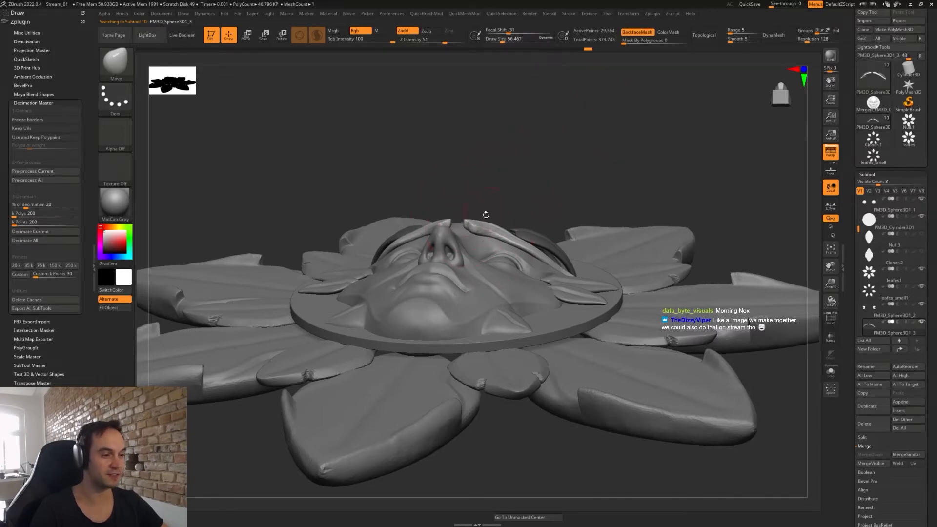
pyautogui.keyDown('shift'); pyautogui.moveTo(485, 211); pyautogui.dragTo(495, 222, button='right'); pyautogui.keyUp('shift')
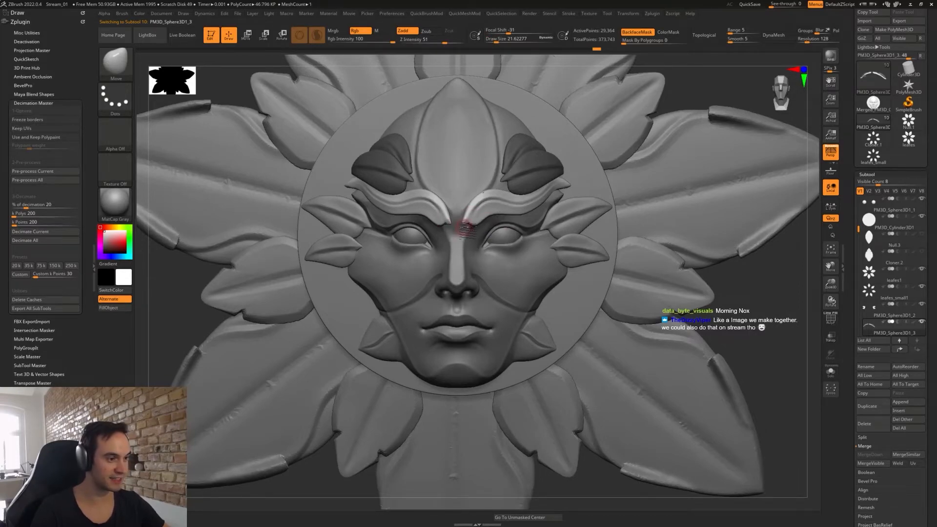
pyautogui.click(636, 32)
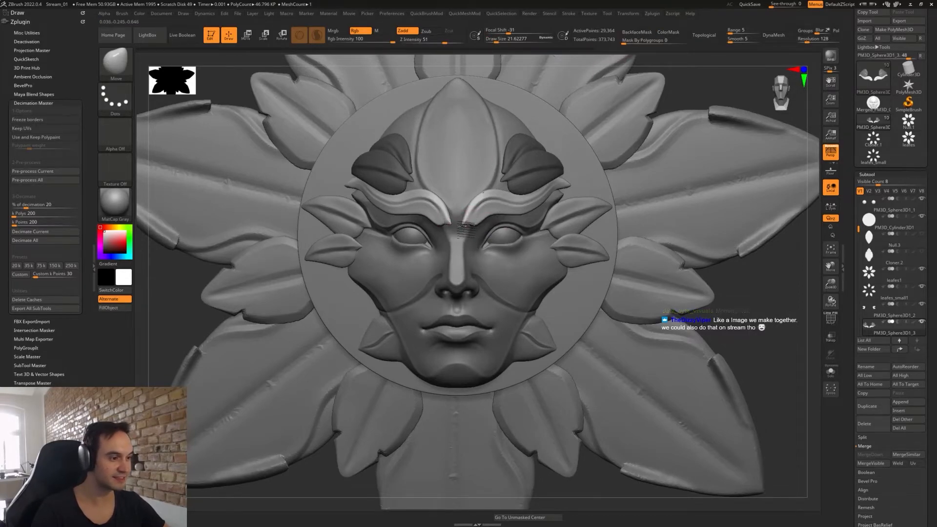
pyautogui.keyDown('shift'); pyautogui.moveTo(465, 222); pyautogui.dragTo(474, 220); pyautogui.keyUp('shift')
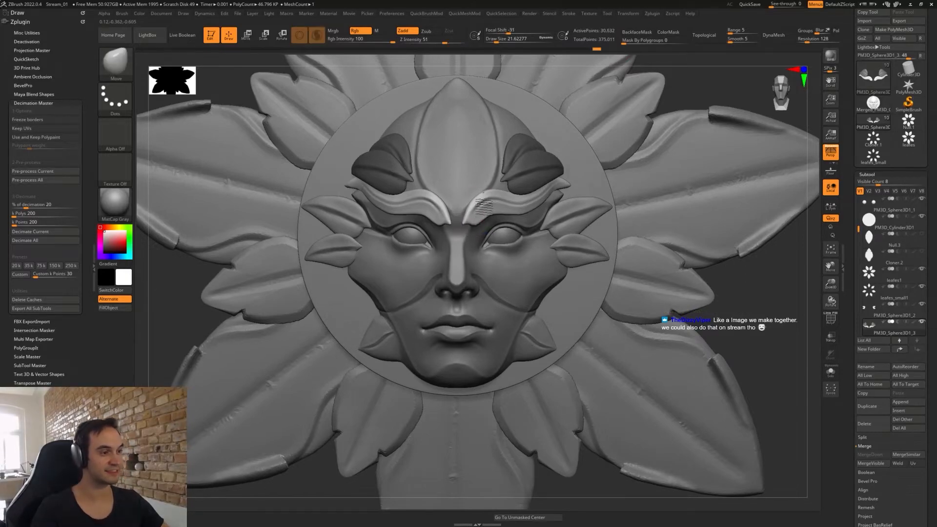
# - Duplicate the eyebrow leaves with the gizmo and place the copies upright along the forehead
pyautogui.moveTo(486, 204)
pyautogui.keyDown('ctrl'); pyautogui.mouseDown(button='right')
pyautogui.moveTo(489, 226)
pyautogui.moveTo(517, 235)
pyautogui.moveTo(564, 227)
pyautogui.moveTo(584, 199)
pyautogui.moveTo(564, 206)
pyautogui.moveTo(562, 184)
pyautogui.mouseUp(button='right'); pyautogui.keyUp('ctrl')
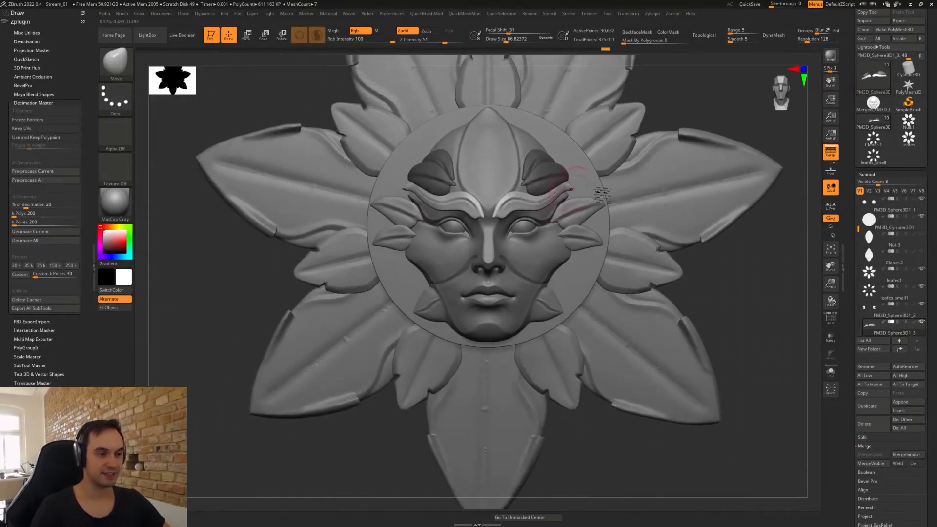
pyautogui.press('w')
pyautogui.keyDown('ctrl'); pyautogui.moveTo(596, 170); pyautogui.dragTo(535, 146); pyautogui.keyUp('ctrl')
pyautogui.moveTo(566, 118); pyautogui.dragTo(545, 120, button='right')
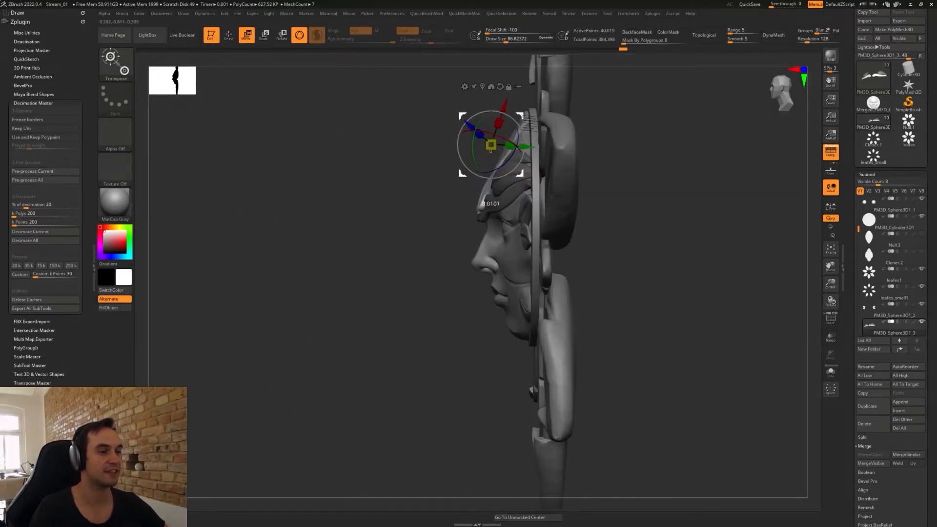
pyautogui.moveTo(491, 145)
pyautogui.mouseDown()
pyautogui.moveTo(487, 132)
pyautogui.moveTo(530, 141)
pyautogui.mouseUp()
pyautogui.press('q')
pyautogui.press('s')
pyautogui.moveTo(481, 197); pyautogui.dragTo(451, 196)
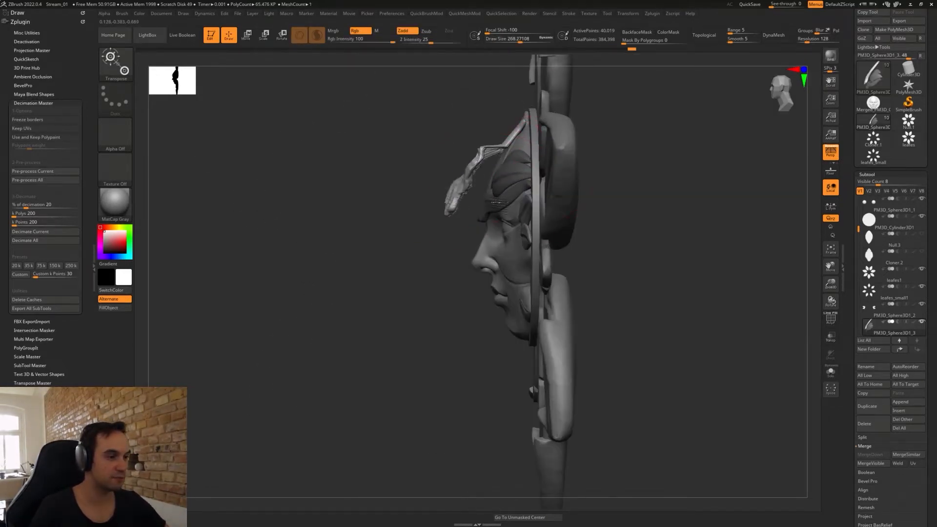
pyautogui.hotkey('ctrl', 'z')
pyautogui.press('w')
pyautogui.press('q')
# - Reorient the copied leaves with the gizmo so they stand upright like horns on both sides of the central crest
pyautogui.press('b')
pyautogui.press('m')
pyautogui.press('v')
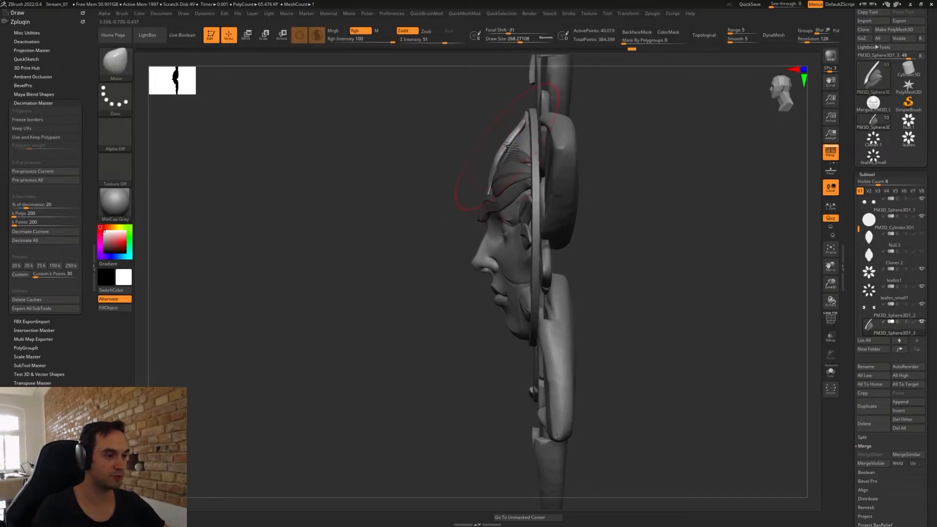
pyautogui.moveTo(512, 146); pyautogui.dragTo(480, 200, button='right')
pyautogui.press('w')
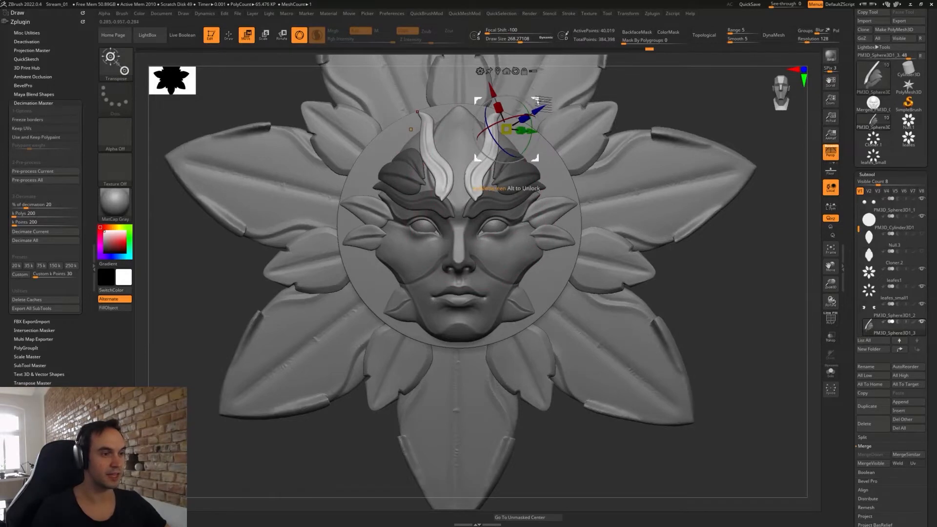
pyautogui.moveTo(539, 114)
pyautogui.mouseDown()
pyautogui.moveTo(483, 127)
pyautogui.moveTo(463, 98)
pyautogui.mouseUp()
pyautogui.press('q')
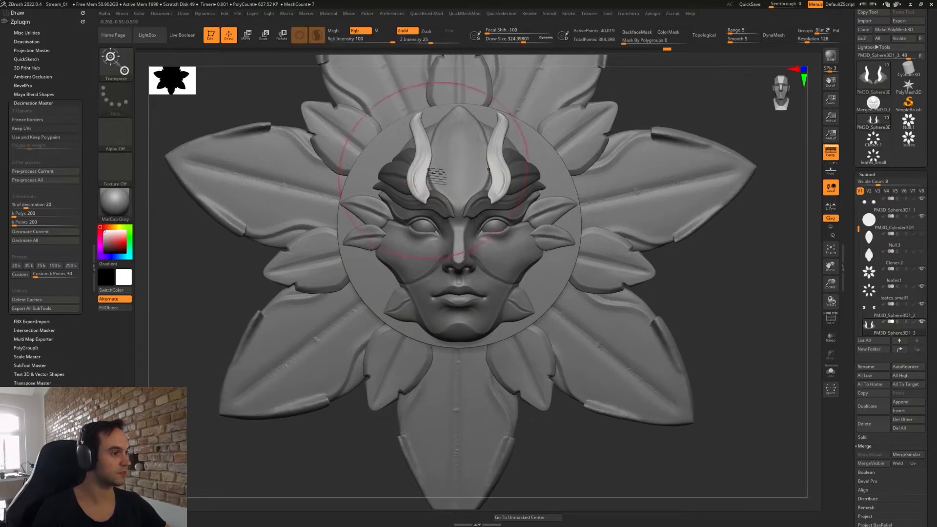
# - Reshape the upright copied leaves with the Move brush into smaller, slimmer forms beside the central forehead crest
pyautogui.moveTo(424, 190); pyautogui.dragTo(457, 199)
pyautogui.moveTo(432, 167); pyautogui.dragTo(429, 163)
pyautogui.press('s')
pyautogui.moveTo(436, 157)
pyautogui.mouseDown()
pyautogui.moveTo(417, 127)
pyautogui.moveTo(429, 155)
pyautogui.mouseUp()
pyautogui.press('s')
pyautogui.press('s')
pyautogui.press('shift')
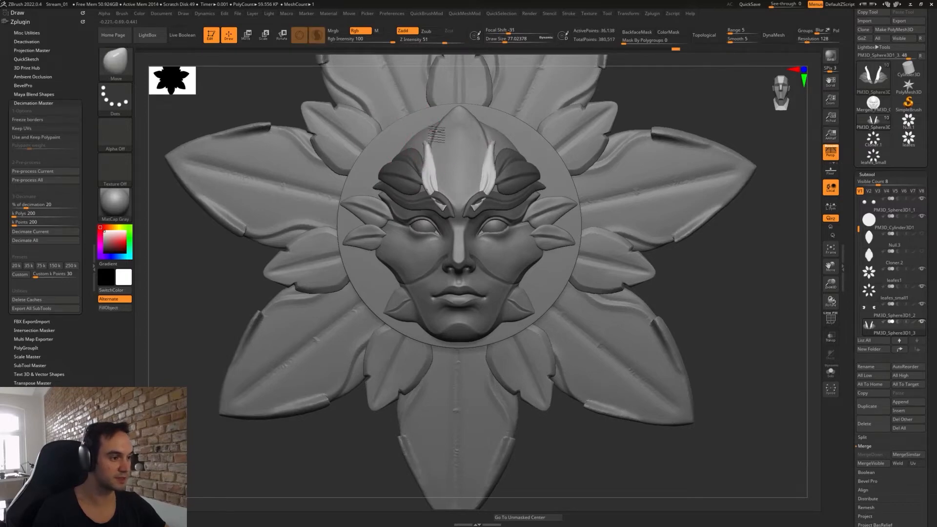
# - Pull the forehead leaves' tips upward and fit them against the forehead from the side
pyautogui.moveTo(442, 112); pyautogui.dragTo(441, 116)
pyautogui.moveTo(441, 122); pyautogui.dragTo(541, 137, button='right')
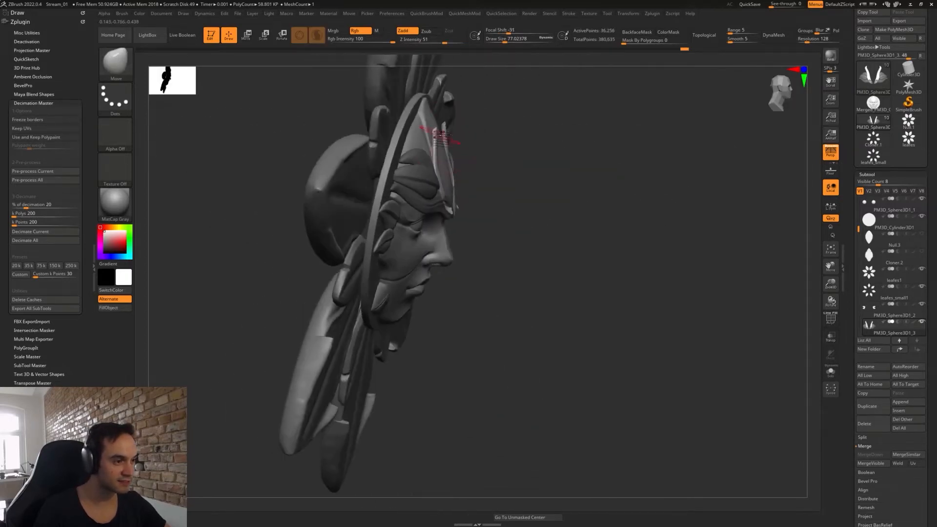
pyautogui.press('s')
pyautogui.moveTo(436, 133); pyautogui.dragTo(439, 132)
pyautogui.moveTo(452, 134); pyautogui.dragTo(493, 244, button='right')
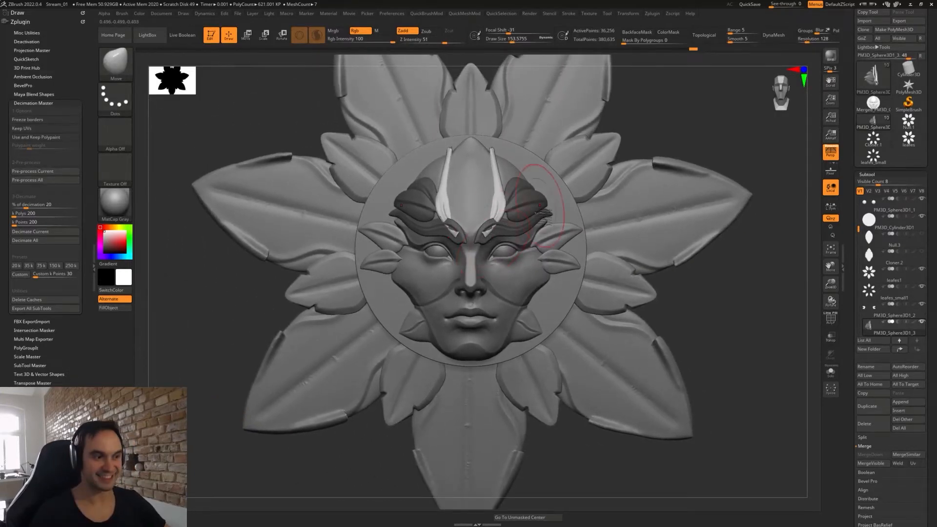
# - Reshape the forehead leaves' lower ends over the inner eyebrows and smooth them into clean points
pyautogui.keyDown('alt'); pyautogui.moveTo(539, 207); pyautogui.dragTo(471, 236, button='right'); pyautogui.keyUp('alt')
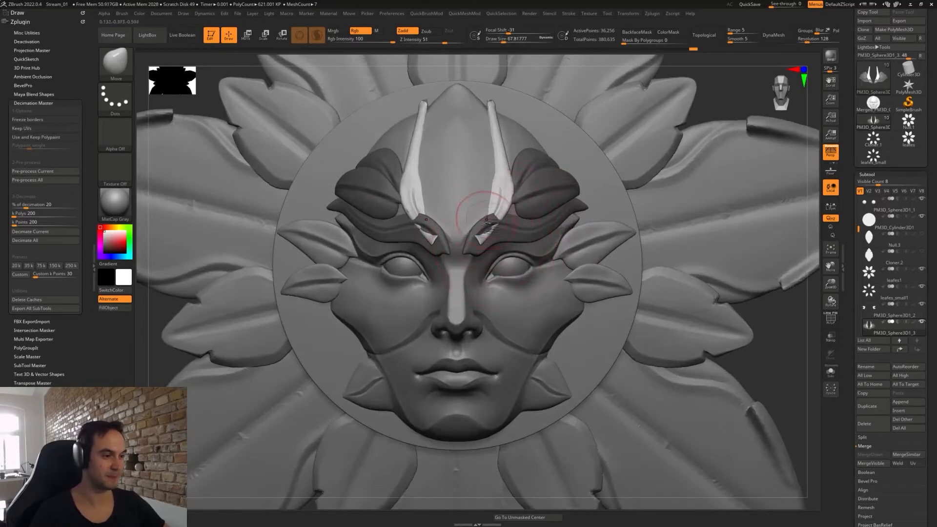
pyautogui.press('s')
pyautogui.moveTo(490, 223)
pyautogui.mouseDown()
pyautogui.moveTo(479, 214)
pyautogui.moveTo(489, 210)
pyautogui.mouseUp()
pyautogui.press('s')
pyautogui.moveTo(490, 211)
pyautogui.mouseDown()
pyautogui.moveTo(489, 198)
pyautogui.moveTo(480, 220)
pyautogui.mouseUp()
pyautogui.press('s')
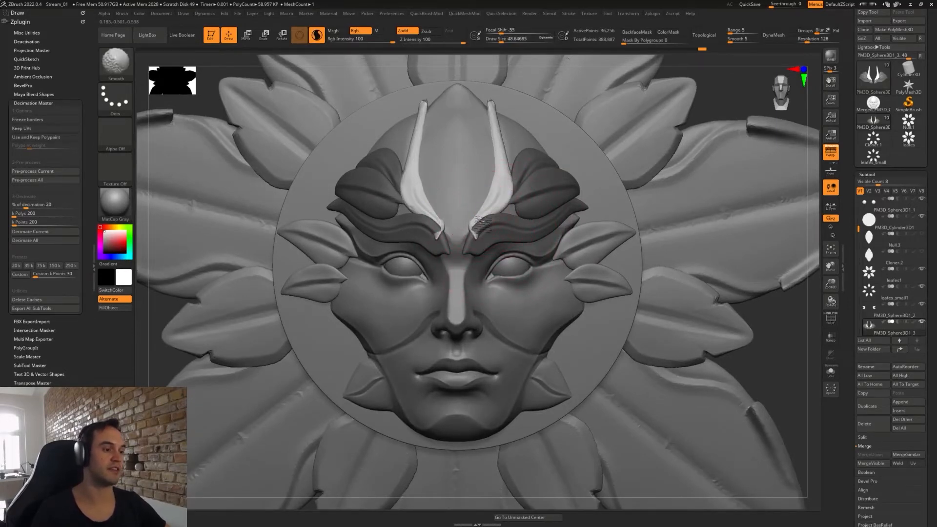
# - Curve the forehead leaves' lower ends down toward the nose bridge along the inner eyebrows with the Move brush
pyautogui.press('s')
pyautogui.moveTo(517, 228); pyautogui.dragTo(489, 230, button='right')
pyautogui.press('s')
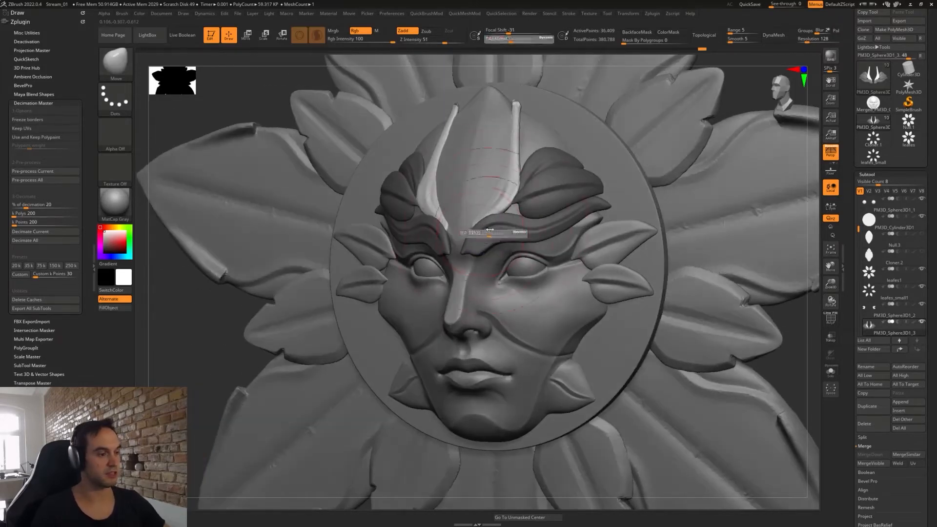
pyautogui.moveTo(490, 229); pyautogui.dragTo(480, 218)
pyautogui.press('s')
pyautogui.moveTo(468, 220); pyautogui.dragTo(483, 221, button='right')
pyautogui.press('s')
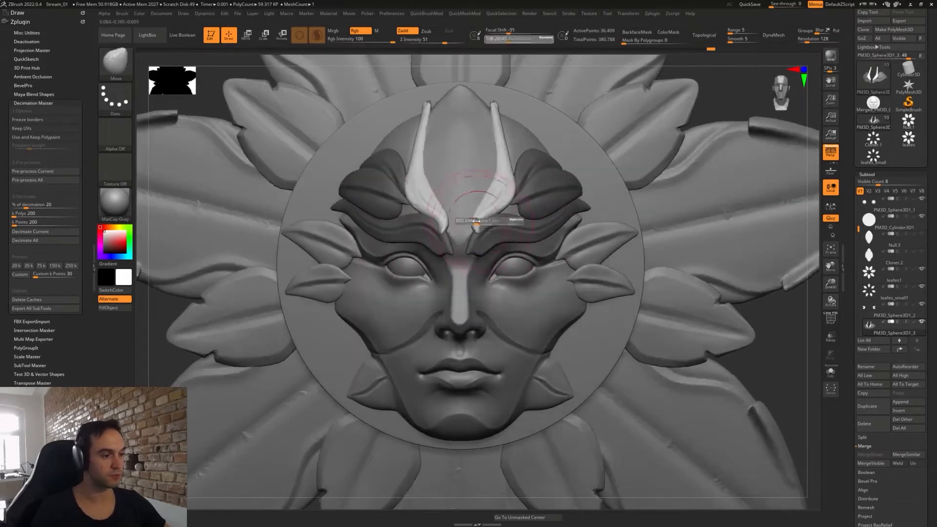
pyautogui.moveTo(475, 221)
pyautogui.mouseDown()
pyautogui.moveTo(480, 229)
pyautogui.moveTo(480, 205)
pyautogui.mouseUp()
pyautogui.press('s')
pyautogui.press('s')
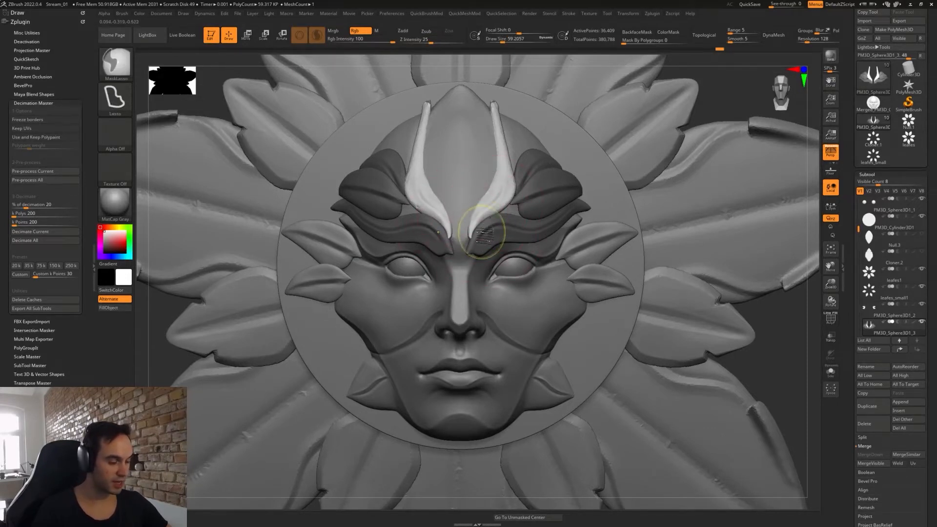
# - Refine the surface of the forehead leaves with a small Standard brush and smooth it
pyautogui.moveTo(484, 199); pyautogui.dragTo(535, 202, button='right')
pyautogui.press('s')
pyautogui.moveTo(485, 196); pyautogui.dragTo(475, 191)
pyautogui.press('s')
pyautogui.press('shift')
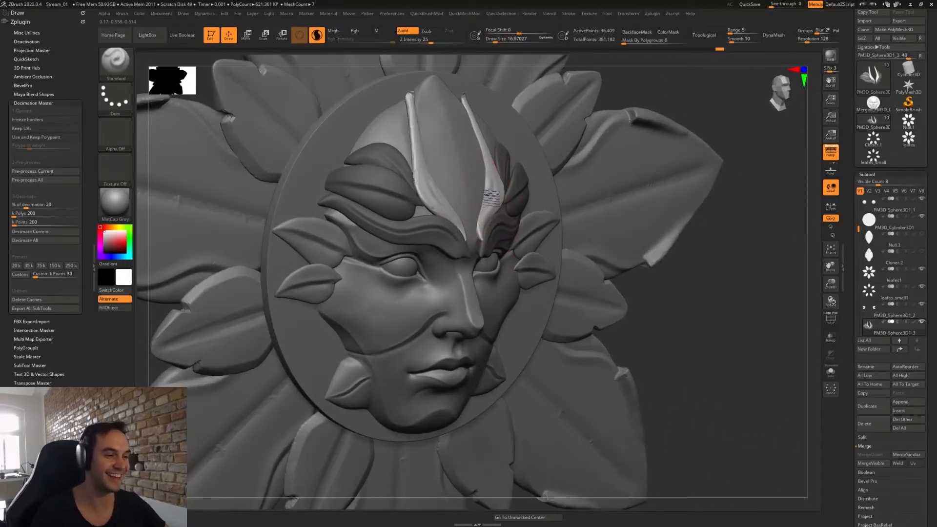
pyautogui.keyDown('shift'); pyautogui.moveTo(485, 233); pyautogui.dragTo(474, 228, button='right'); pyautogui.keyUp('shift')
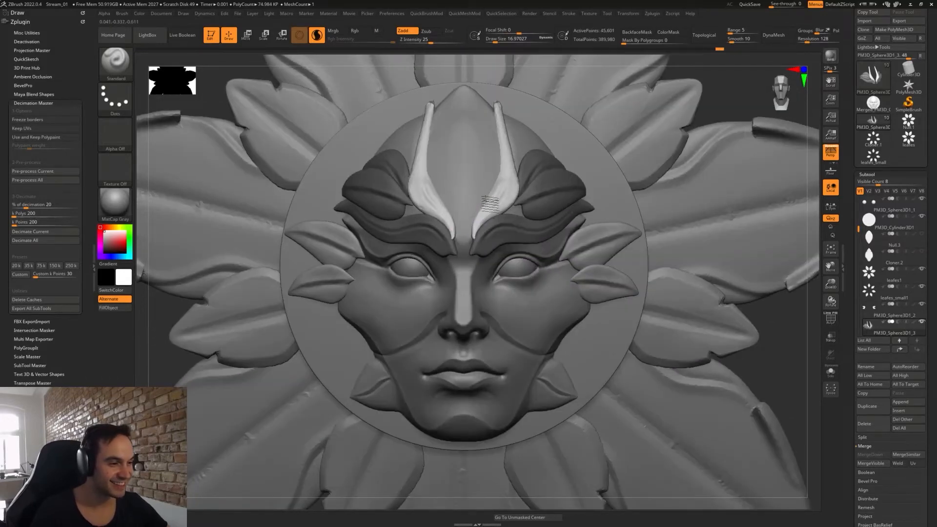
pyautogui.press('shift')
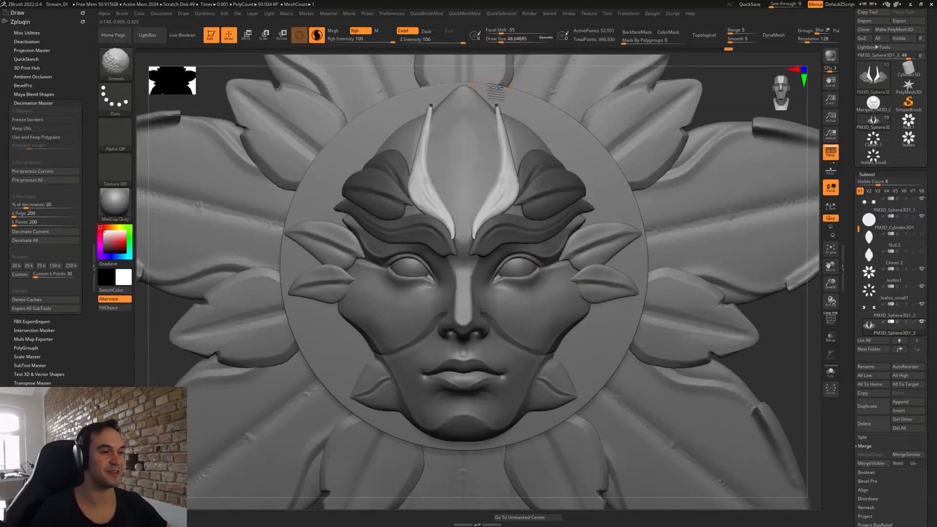
# - Bend the forehead leaves' upper tips inward toward the top of the crest with the Move brush
pyautogui.press('s')
pyautogui.moveTo(518, 107)
pyautogui.mouseDown()
pyautogui.moveTo(533, 107)
pyautogui.moveTo(462, 74)
pyautogui.moveTo(494, 116)
pyautogui.mouseUp()
pyautogui.press('b')
pyautogui.press('m')
pyautogui.press('v')
pyautogui.press('ctrl')
pyautogui.hotkey('ctrl', 'z')
pyautogui.moveTo(537, 119)
pyautogui.mouseDown(button='right')
pyautogui.moveTo(491, 121)
pyautogui.moveTo(493, 97)
pyautogui.mouseUp(button='right')
pyautogui.press('[')
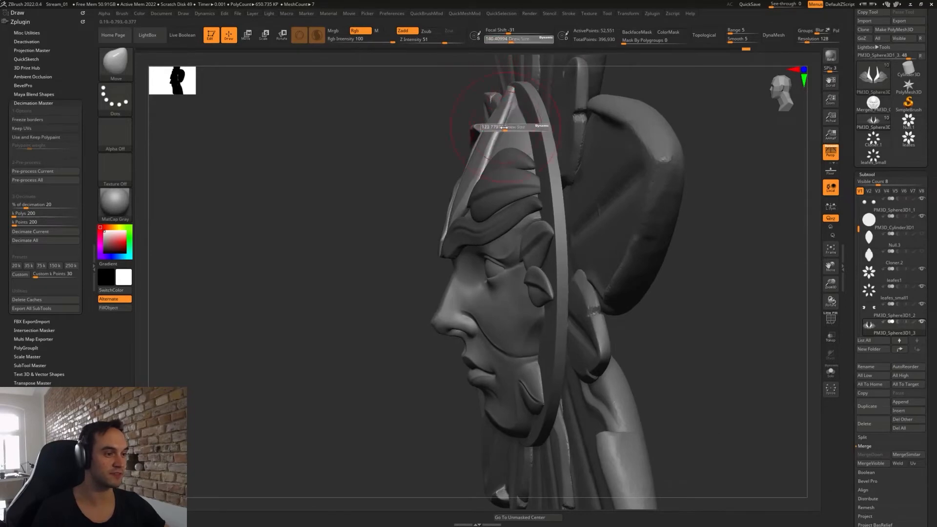
pyautogui.press('[')
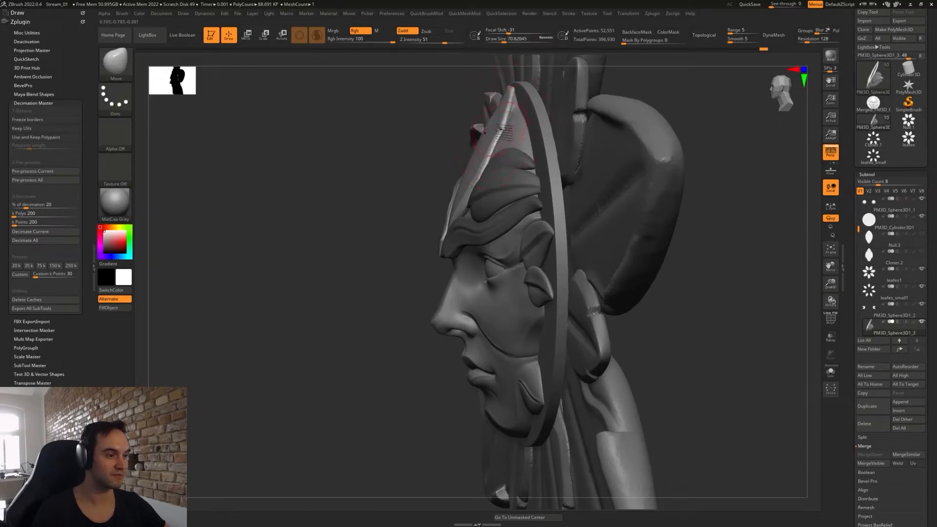
pyautogui.keyDown('shift'); pyautogui.moveTo(500, 128); pyautogui.dragTo(489, 115, button='right'); pyautogui.keyUp('shift')
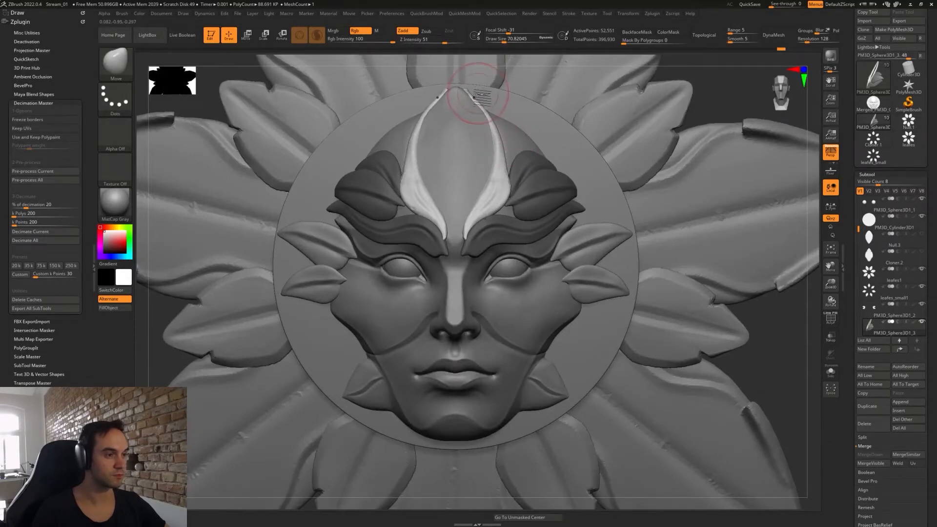
# - Fine-tune the forehead leaves' tips at the crest's peak using smaller Move brush sizes
pyautogui.press('[')
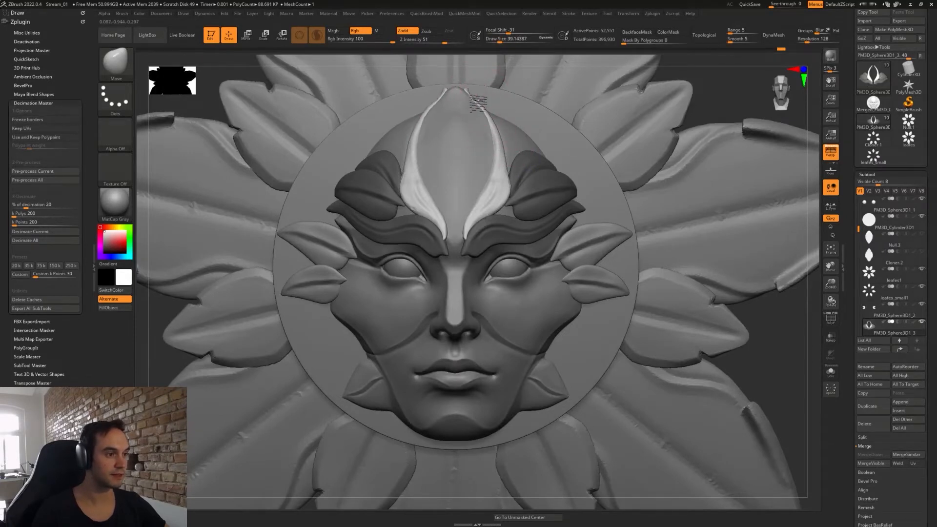
pyautogui.press(']')
pyautogui.press(']')
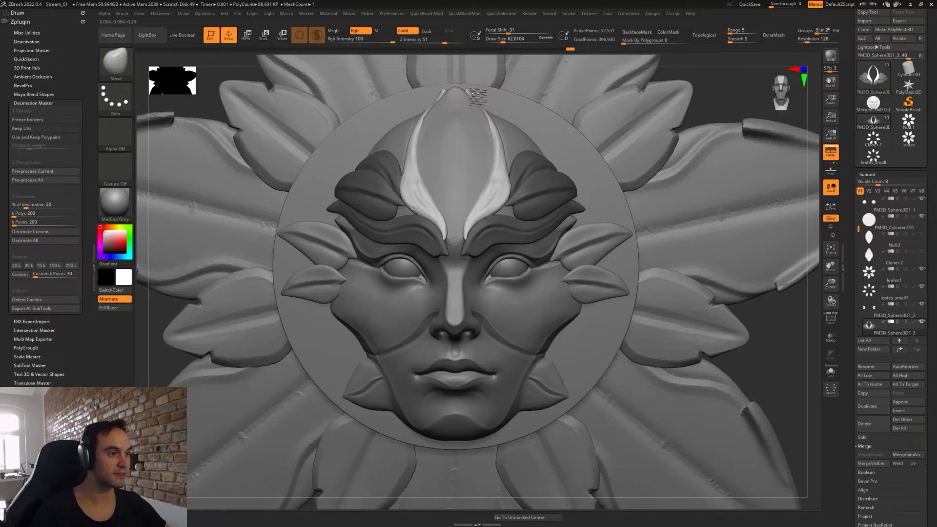
pyautogui.moveTo(482, 96); pyautogui.dragTo(481, 101)
# - Adjust the middle of the forehead leaves from an angled view so they follow the forehead's curvature
pyautogui.keyDown('alt'); pyautogui.moveTo(482, 115); pyautogui.dragTo(497, 142, button='right'); pyautogui.keyUp('alt')
pyautogui.press('s')
pyautogui.moveTo(497, 142); pyautogui.dragTo(494, 141)
pyautogui.moveTo(503, 143); pyautogui.dragTo(492, 148, button='right')
pyautogui.press('s')
pyautogui.moveTo(492, 149)
pyautogui.mouseDown()
pyautogui.moveTo(491, 140)
pyautogui.moveTo(494, 151)
pyautogui.mouseUp()
pyautogui.press('s')
# - Thicken the forehead leaves with the Inflat brush, then apply Mirror And Weld to them
pyautogui.press('shift')
pyautogui.press('b')
pyautogui.press('i')
pyautogui.press('n')
pyautogui.press('s')
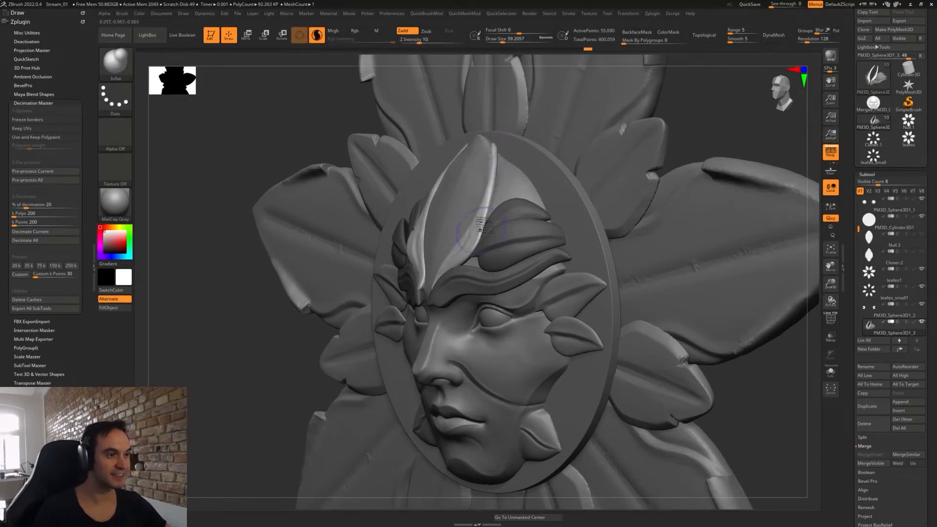
pyautogui.keyDown('shift'); pyautogui.moveTo(481, 229); pyautogui.dragTo(526, 230, button='right'); pyautogui.keyUp('shift')
pyautogui.press('2')
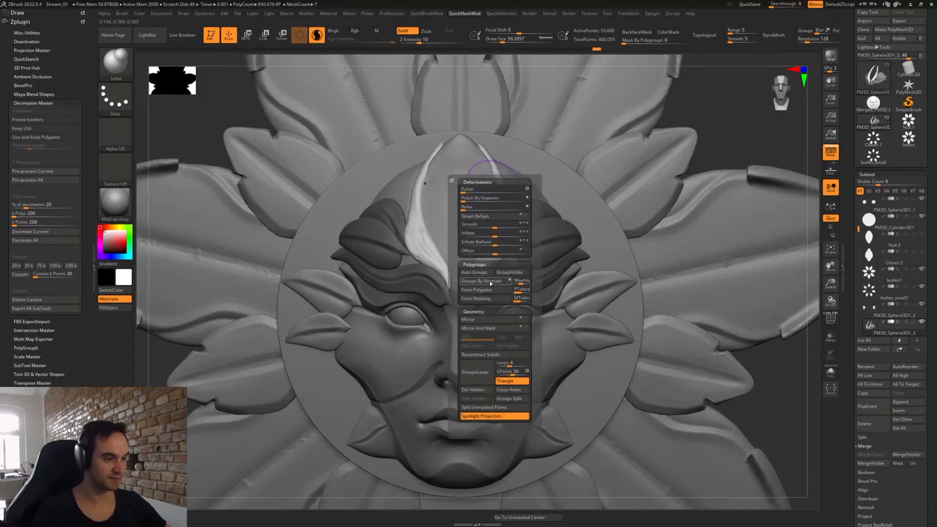
pyautogui.click(488, 329)
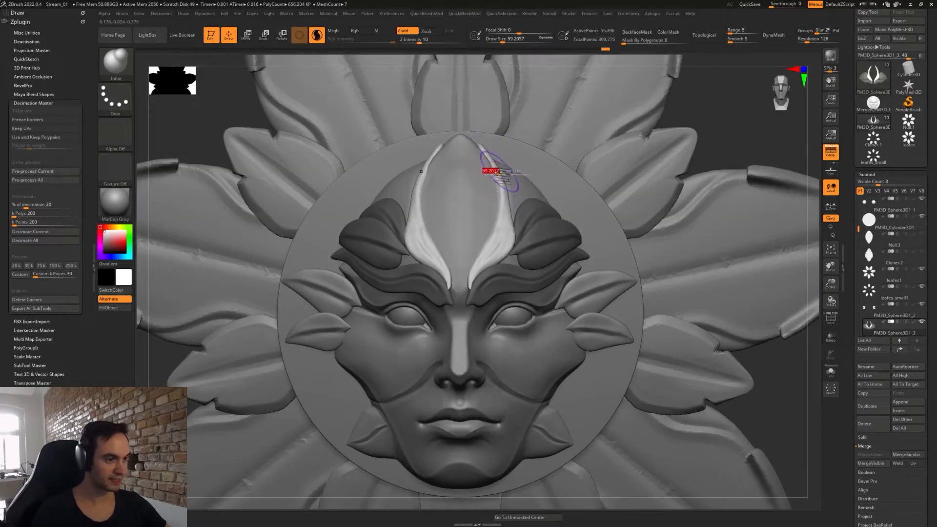
# - Flatten the outer side of the forehead leaves with the TrimDynamic brush
pyautogui.press('b')
pyautogui.press('t')
pyautogui.press('d')
pyautogui.moveTo(488, 171); pyautogui.dragTo(505, 183, button='right')
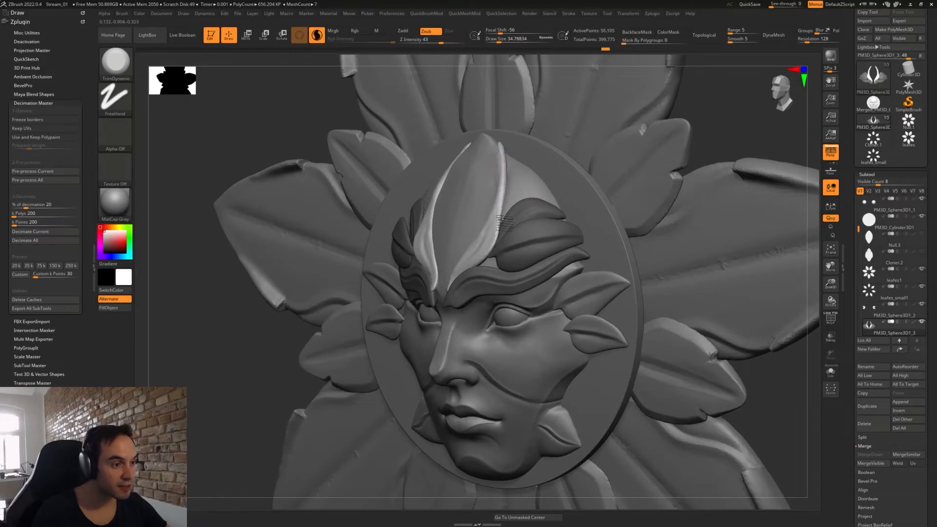
pyautogui.moveTo(500, 191); pyautogui.dragTo(503, 215)
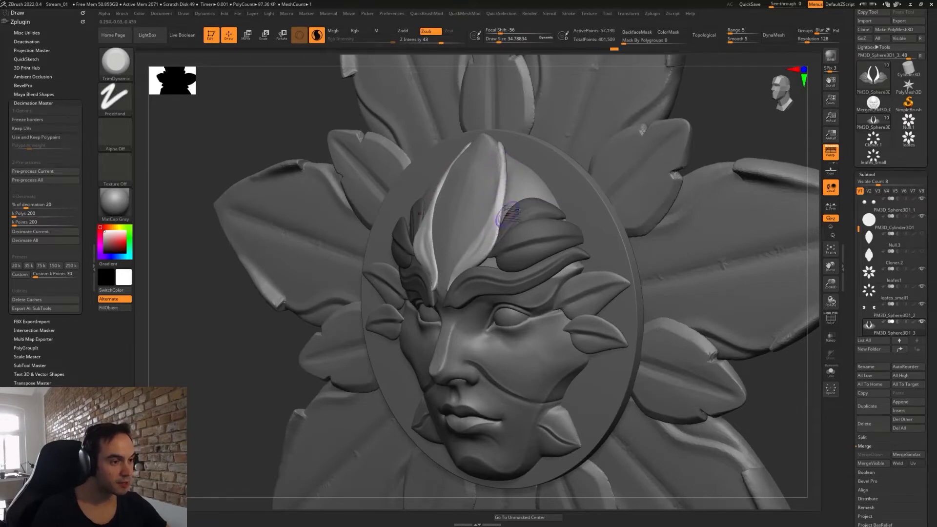
pyautogui.keyDown('shift'); pyautogui.moveTo(503, 215); pyautogui.dragTo(512, 216, button='right'); pyautogui.keyUp('shift')
# - Switch to the Move brush with backface masking enabled and adjust its size for the forehead leaves
pyautogui.press('b')
pyautogui.press('m')
pyautogui.press('v')
pyautogui.press('s')
pyautogui.moveTo(512, 214); pyautogui.dragTo(517, 213)
pyautogui.click(639, 32)
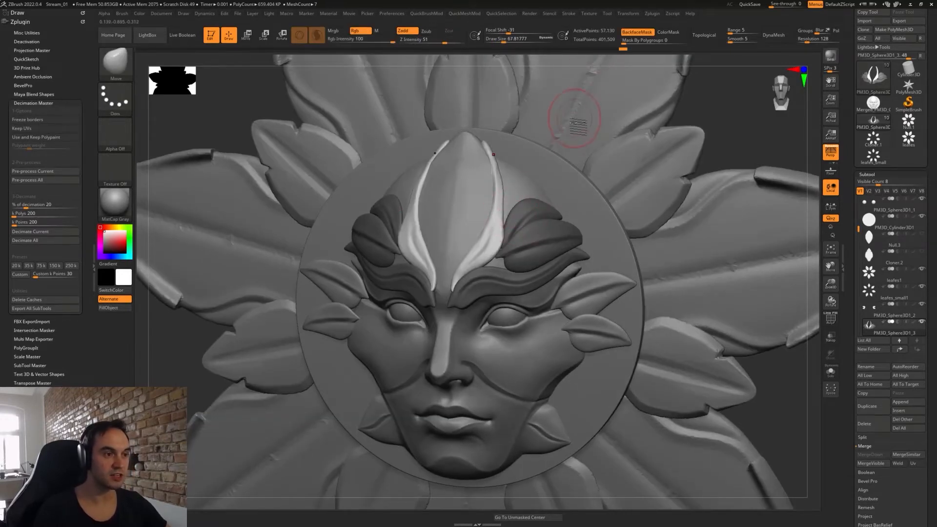
pyautogui.press('s')
pyautogui.moveTo(571, 128); pyautogui.dragTo(576, 128)
pyautogui.press('s')
# - Reshape the forehead leaves' outer contour beside the temple leaves and smooth their edges
pyautogui.moveTo(511, 213); pyautogui.dragTo(508, 214)
pyautogui.moveTo(508, 215); pyautogui.dragTo(496, 217, button='right')
pyautogui.moveTo(497, 217); pyautogui.dragTo(505, 213)
pyautogui.press('s')
pyautogui.keyDown('shift'); pyautogui.moveTo(504, 213); pyautogui.dragTo(518, 218, button='right'); pyautogui.keyUp('shift')
pyautogui.press('s')
pyautogui.moveTo(509, 223)
pyautogui.mouseDown()
pyautogui.moveTo(503, 229)
pyautogui.moveTo(504, 188)
pyautogui.mouseUp()
pyautogui.press('s')
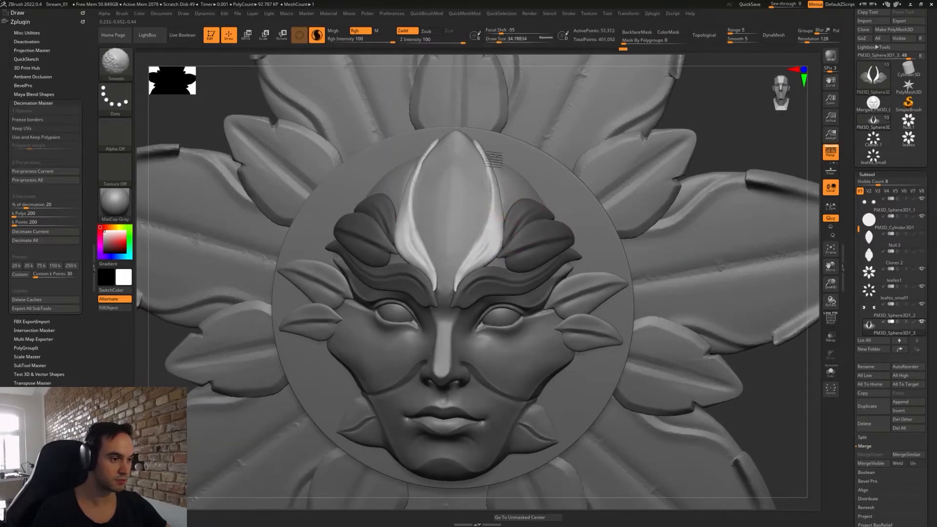
# - Adjust the forehead leaves' upper edges against the crest with the Move brush
pyautogui.press('b')
pyautogui.press('m')
pyautogui.press('v')
pyautogui.moveTo(485, 154); pyautogui.dragTo(502, 157, button='right')
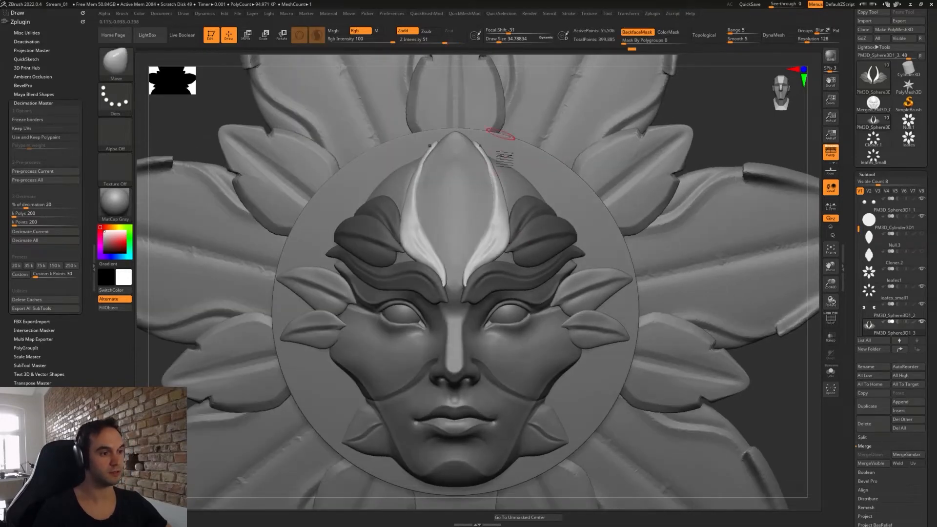
# - Select the female head, smooth the forehead beside the crest's tip and undo the last stroke
pyautogui.keyDown('alt'); pyautogui.click(464, 195); pyautogui.keyUp('alt')
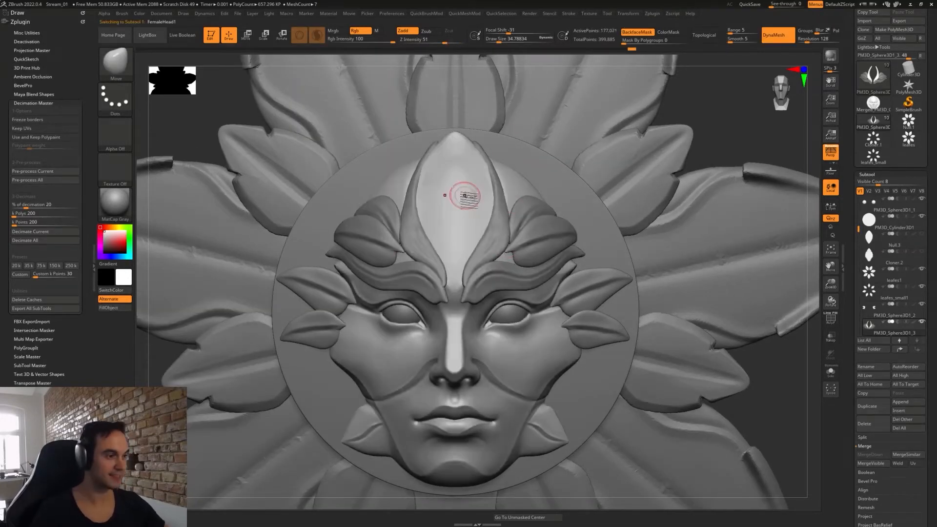
pyautogui.press('s')
pyautogui.moveTo(462, 195); pyautogui.dragTo(465, 196)
pyautogui.moveTo(449, 195); pyautogui.dragTo(461, 200, button='right')
pyautogui.keyDown('shift'); pyautogui.moveTo(426, 149); pyautogui.dragTo(426, 161); pyautogui.keyUp('shift')
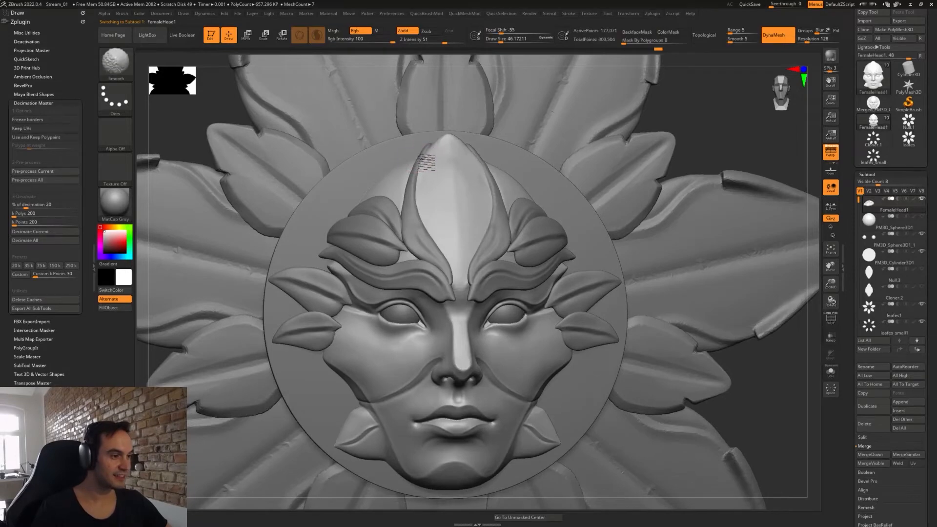
pyautogui.hotkey('ctrl', 'z')
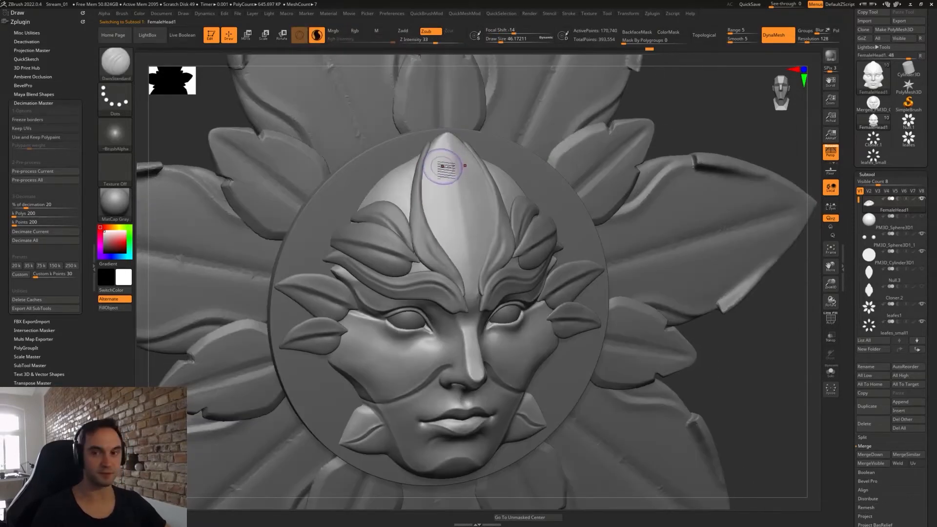
# - Examine the forehead crest up close and the whole medallion with its petals from the front and slight angles
pyautogui.moveTo(446, 163)
pyautogui.mouseDown(button='right')
pyautogui.moveTo(472, 193)
pyautogui.moveTo(445, 163)
pyautogui.moveTo(454, 156)
pyautogui.moveTo(480, 178)
pyautogui.moveTo(462, 120)
pyautogui.moveTo(478, 122)
pyautogui.moveTo(449, 161)
pyautogui.moveTo(463, 174)
pyautogui.mouseUp(button='right')
pyautogui.rightClick(461, 196)
pyautogui.press('s')
pyautogui.moveTo(463, 175); pyautogui.dragTo(455, 170, button='right')
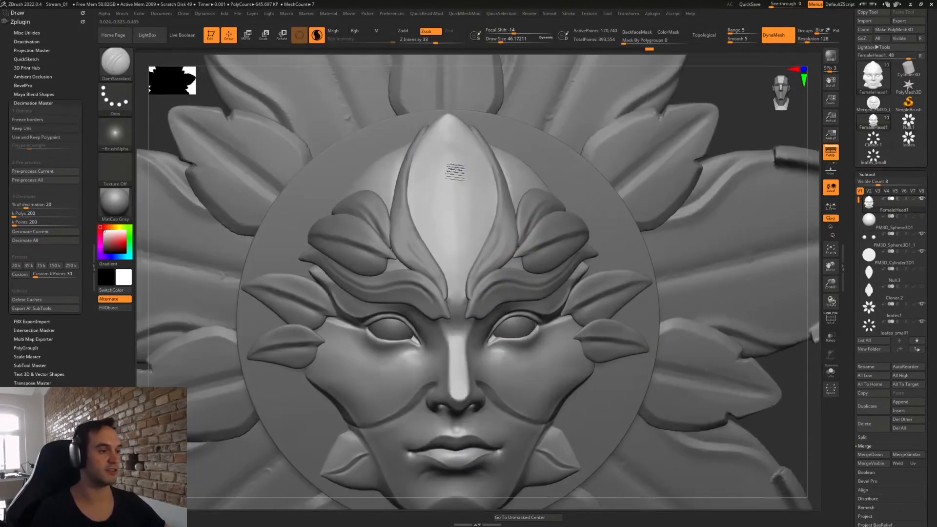
pyautogui.moveTo(439, 119)
pyautogui.mouseDown(button='right')
pyautogui.moveTo(464, 163)
pyautogui.moveTo(451, 193)
pyautogui.mouseUp(button='right')
pyautogui.rightClick(452, 205)
pyautogui.press('w')
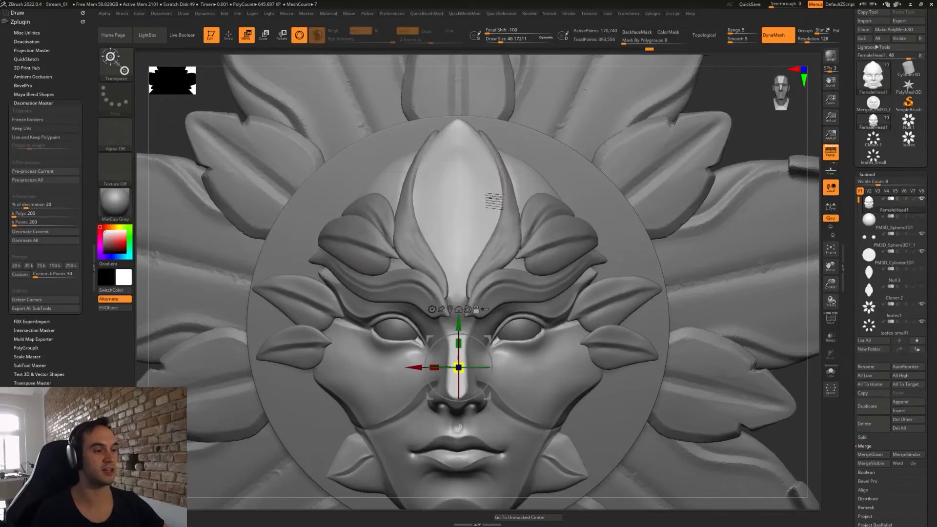
pyautogui.press('q')
pyautogui.moveTo(557, 288)
pyautogui.mouseDown(button='right')
pyautogui.moveTo(554, 251)
pyautogui.moveTo(517, 233)
pyautogui.mouseUp(button='right')
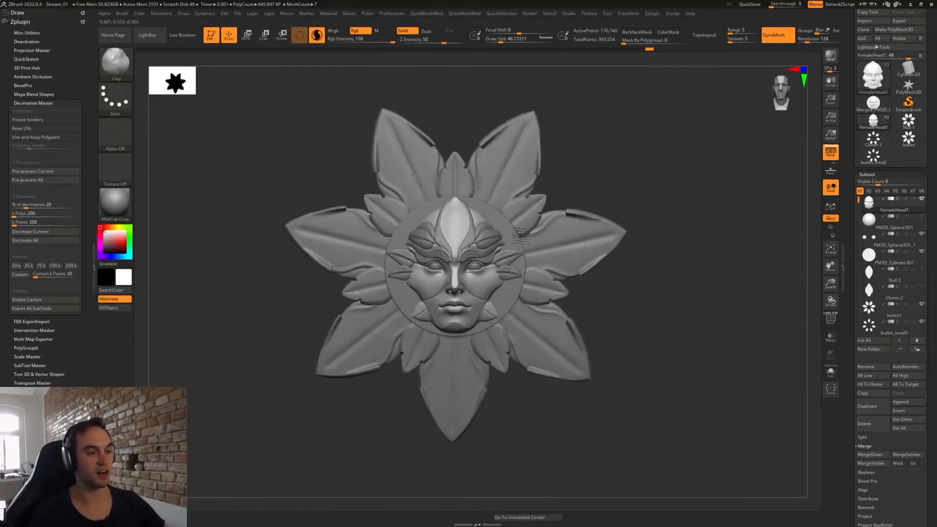
pyautogui.moveTo(438, 237)
pyautogui.mouseDown(button='right')
pyautogui.moveTo(405, 222)
pyautogui.moveTo(378, 243)
pyautogui.moveTo(501, 249)
pyautogui.moveTo(435, 250)
pyautogui.mouseUp(button='right')
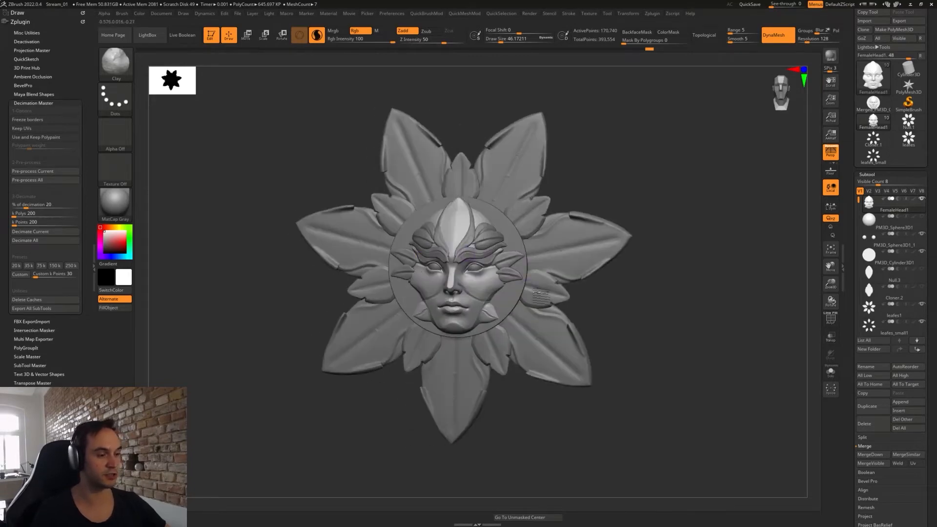
pyautogui.moveTo(542, 295)
pyautogui.mouseDown(button='right')
pyautogui.moveTo(617, 293)
pyautogui.moveTo(467, 245)
pyautogui.moveTo(478, 261)
pyautogui.moveTo(455, 219)
pyautogui.moveTo(456, 251)
pyautogui.moveTo(440, 224)
pyautogui.mouseUp(button='right')
# - Select the forehead leaves, carve long flowing creases along them with the DamStandard brush and soften the creases
pyautogui.keyDown('alt'); pyautogui.click(412, 296); pyautogui.keyUp('alt')
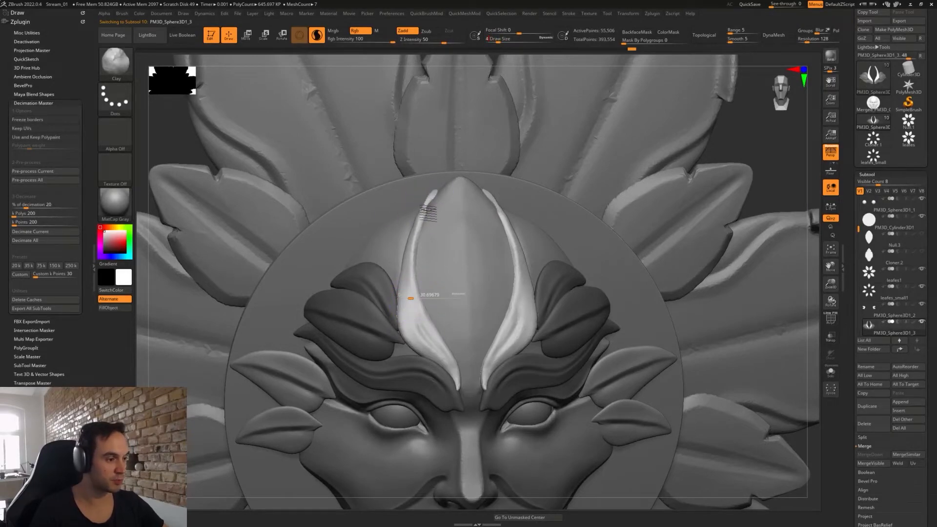
pyautogui.press('4')
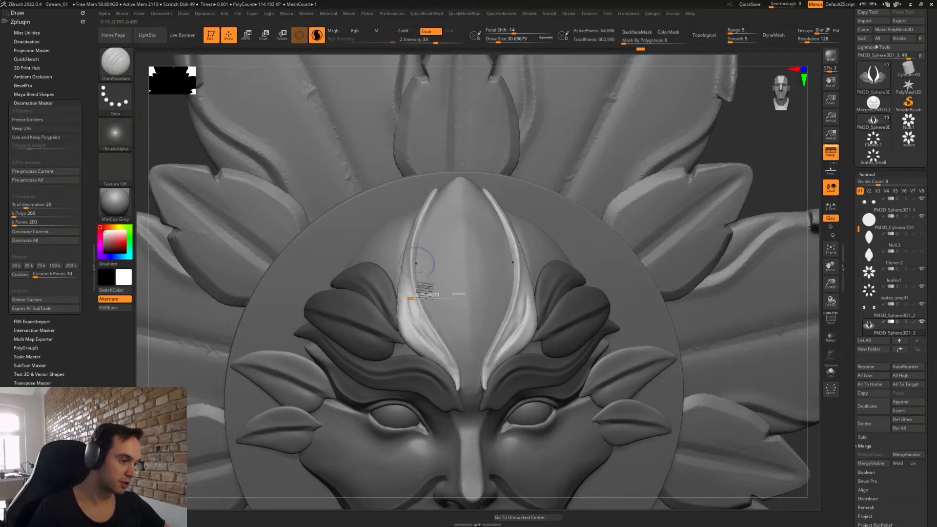
pyautogui.moveTo(417, 300)
pyautogui.keyDown('shift'); pyautogui.mouseDown()
pyautogui.moveTo(448, 358)
pyautogui.moveTo(413, 307)
pyautogui.mouseUp(); pyautogui.keyUp('shift')
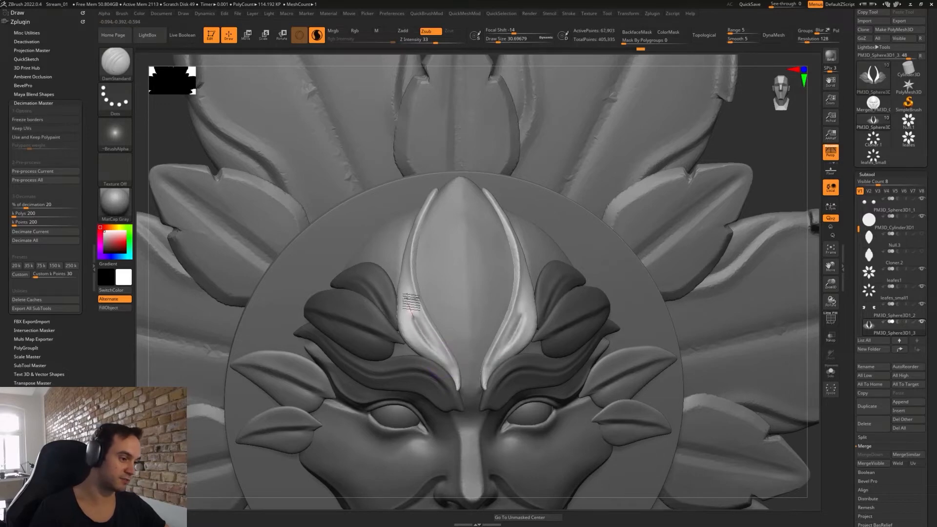
pyautogui.moveTo(408, 250); pyautogui.dragTo(422, 326)
pyautogui.moveTo(406, 276)
pyautogui.mouseDown()
pyautogui.moveTo(427, 345)
pyautogui.moveTo(455, 387)
pyautogui.mouseUp()
pyautogui.keyDown('shift'); pyautogui.moveTo(411, 298); pyautogui.dragTo(408, 341); pyautogui.keyUp('shift')
# - Flatten the ridges along the lower half of the forehead leaves with the TrimDynamic brush
pyautogui.press('b')
pyautogui.press('t')
pyautogui.press('d')
pyautogui.moveTo(405, 298); pyautogui.dragTo(421, 347)
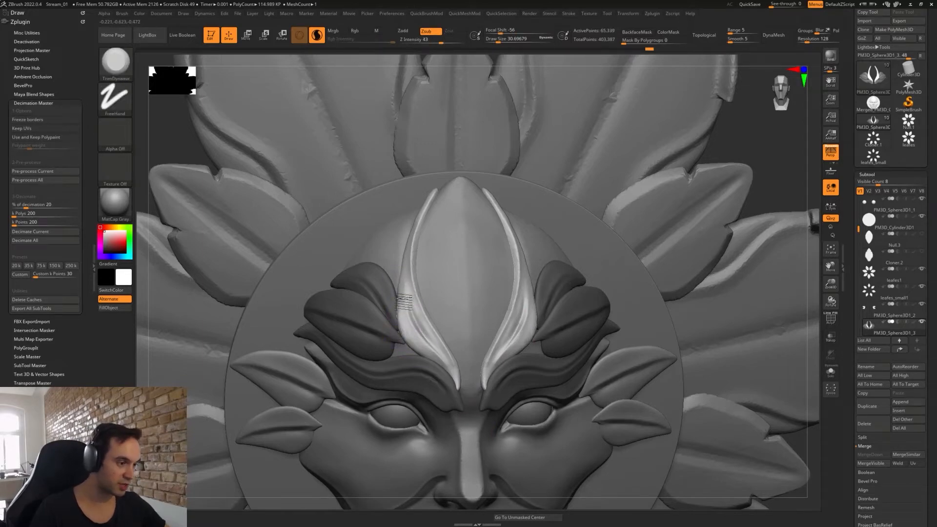
# - Select the female head and carve an inset border with a teardrop at its base into the forehead panel using the DamStandard brush
pyautogui.keyDown('alt'); pyautogui.moveTo(558, 333); pyautogui.dragTo(523, 279, button='right'); pyautogui.keyUp('alt')
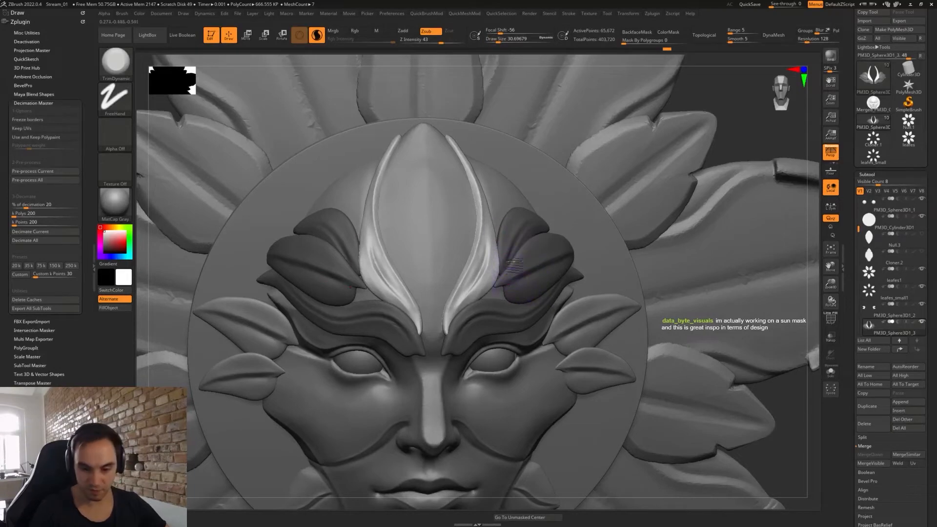
pyautogui.keyDown('alt'); pyautogui.click(437, 206); pyautogui.keyUp('alt')
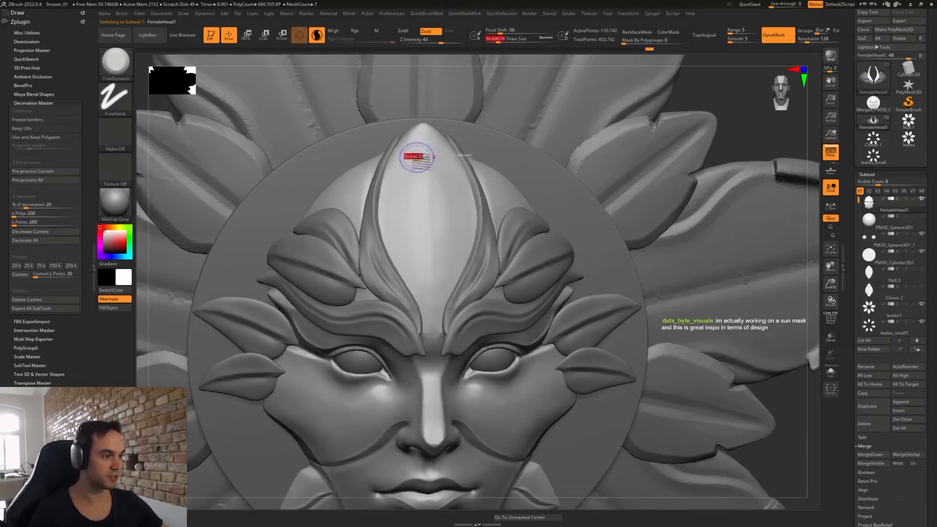
pyautogui.press('b')
pyautogui.press('d')
pyautogui.press('s')
pyautogui.moveTo(413, 132)
pyautogui.mouseDown()
pyautogui.moveTo(388, 183)
pyautogui.moveTo(385, 217)
pyautogui.moveTo(391, 243)
pyautogui.moveTo(435, 241)
pyautogui.moveTo(414, 275)
pyautogui.moveTo(435, 312)
pyautogui.mouseUp()
# - Flatten the forehead panel's carved border up to its pointed tip with the TrimDynamic brush at a draw size of about 23
pyautogui.moveTo(428, 210); pyautogui.dragTo(425, 215, button='right')
pyautogui.press('3')
pyautogui.press('s')
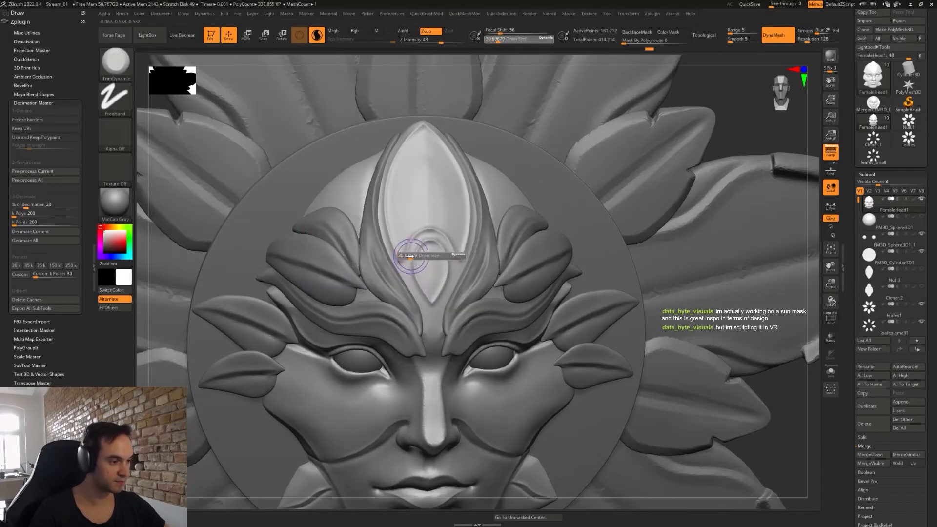
pyautogui.moveTo(410, 256)
pyautogui.mouseDown()
pyautogui.moveTo(423, 234)
pyautogui.moveTo(408, 256)
pyautogui.mouseUp()
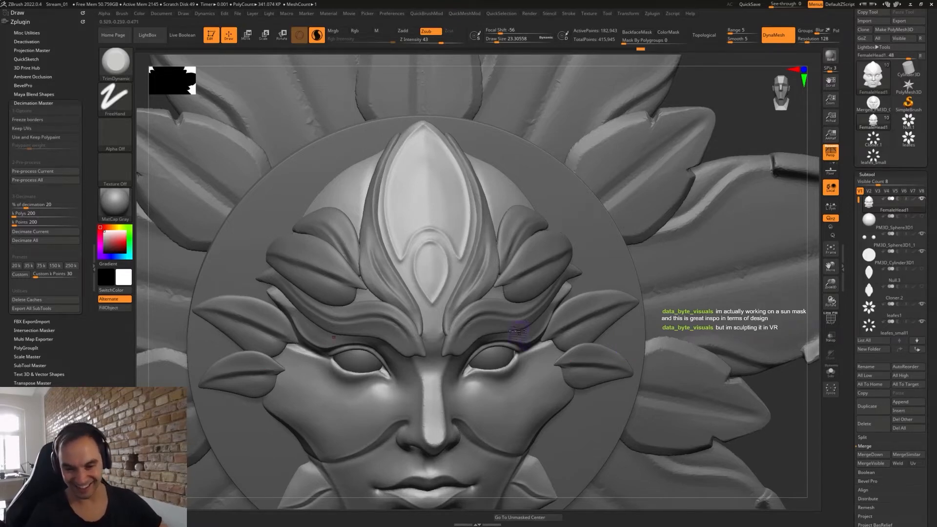
pyautogui.moveTo(471, 187)
pyautogui.mouseDown(button='right')
pyautogui.moveTo(480, 191)
pyautogui.moveTo(464, 161)
pyautogui.moveTo(456, 173)
pyautogui.moveTo(432, 175)
pyautogui.moveTo(405, 162)
pyautogui.mouseUp(button='right')
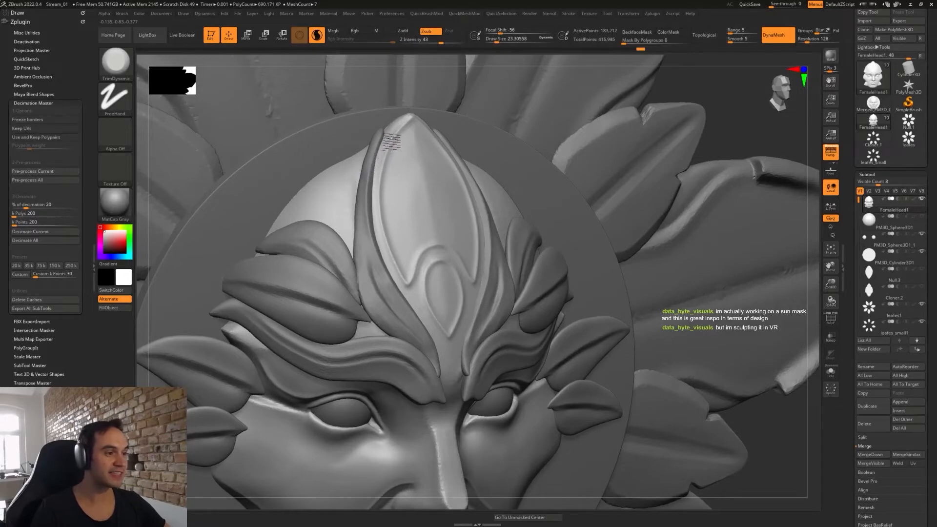
pyautogui.moveTo(387, 139); pyautogui.dragTo(412, 125)
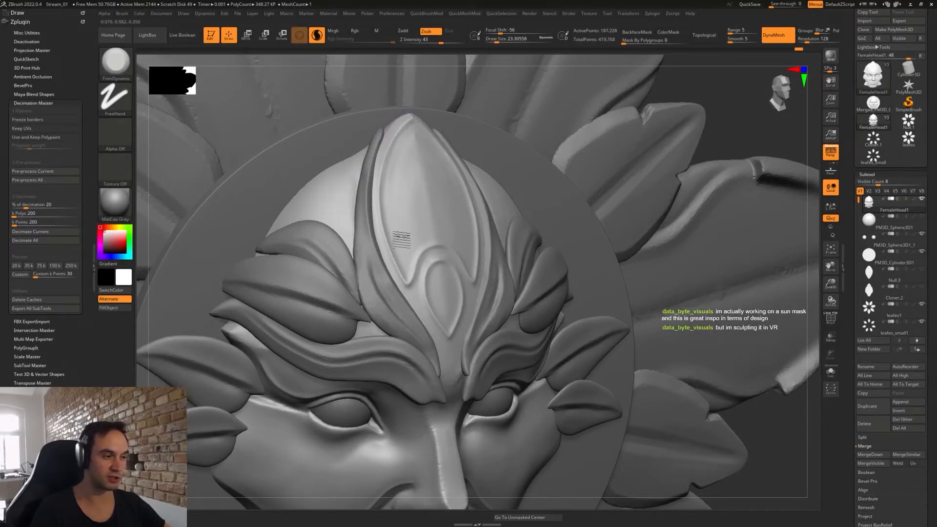
# - Flatten and clean up the curved band around the teardrop at the base of the forehead panel
pyautogui.press('shift')
pyautogui.moveTo(429, 234)
pyautogui.mouseDown(button='right')
pyautogui.moveTo(412, 217)
pyautogui.moveTo(414, 225)
pyautogui.mouseUp(button='right')
pyautogui.moveTo(438, 267); pyautogui.dragTo(417, 275)
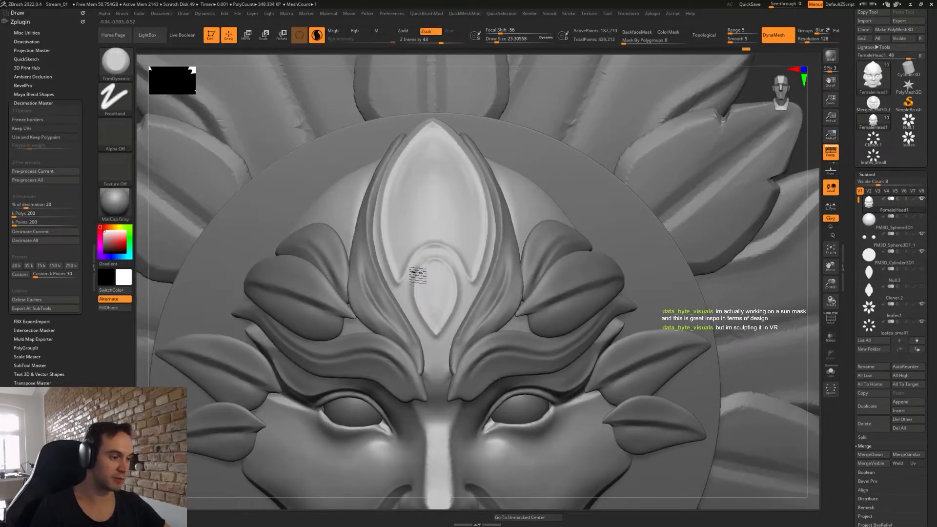
pyautogui.moveTo(418, 320)
pyautogui.mouseDown()
pyautogui.moveTo(415, 300)
pyautogui.moveTo(449, 254)
pyautogui.mouseUp()
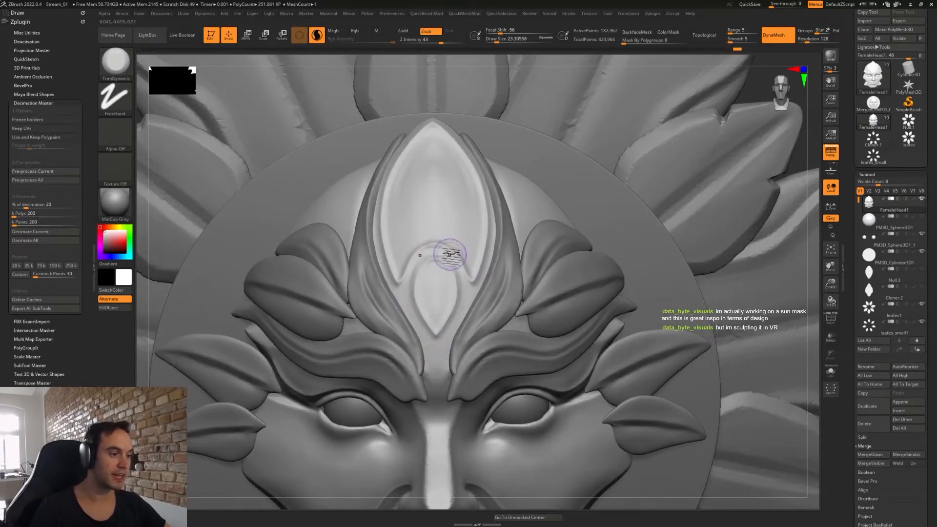
pyautogui.moveTo(472, 301); pyautogui.dragTo(464, 275)
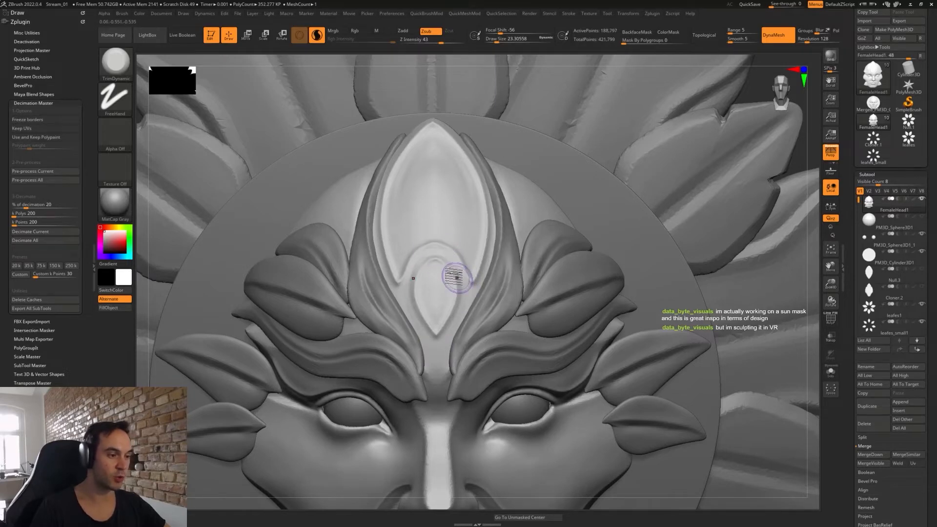
# - Select the forehead leaves and eyebrows, reduce the draw size to about 17, and flatten and smooth the eyebrows' undersides
pyautogui.press('b')
pyautogui.press('m')
pyautogui.press('v')
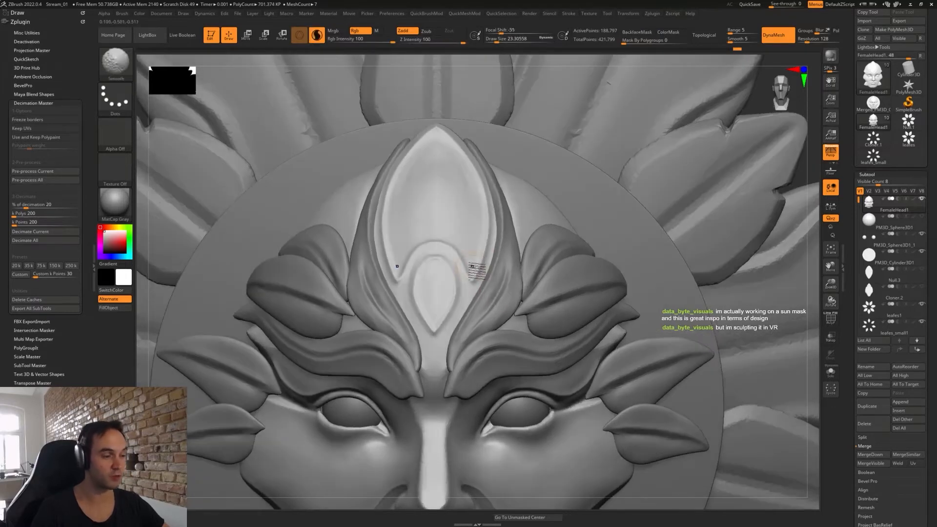
pyautogui.press('f')
pyautogui.keyDown('ctrl'); pyautogui.moveTo(476, 217); pyautogui.dragTo(468, 214, button='right'); pyautogui.keyUp('ctrl')
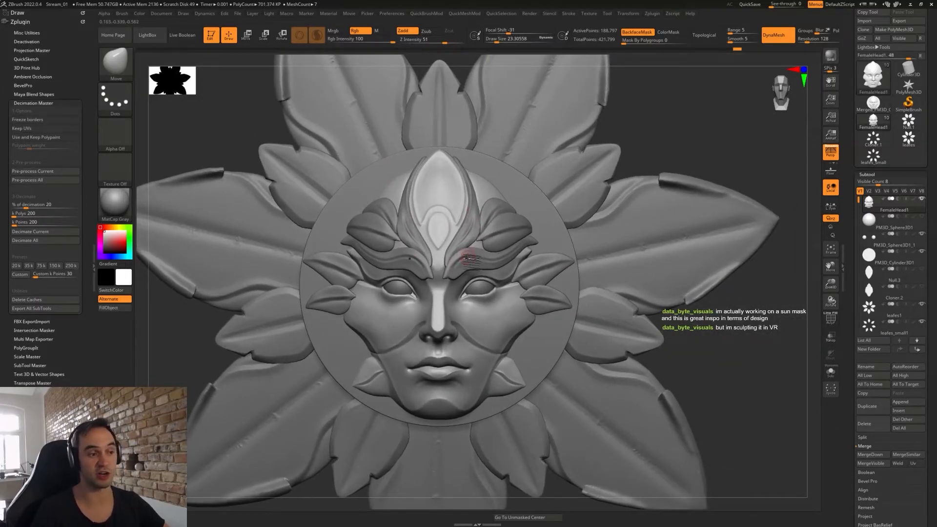
pyautogui.moveTo(467, 259); pyautogui.dragTo(461, 253, button='right')
pyautogui.keyDown('alt'); pyautogui.click(463, 263); pyautogui.keyUp('alt')
pyautogui.keyDown('ctrl'); pyautogui.moveTo(649, 176); pyautogui.dragTo(679, 161); pyautogui.keyUp('ctrl')
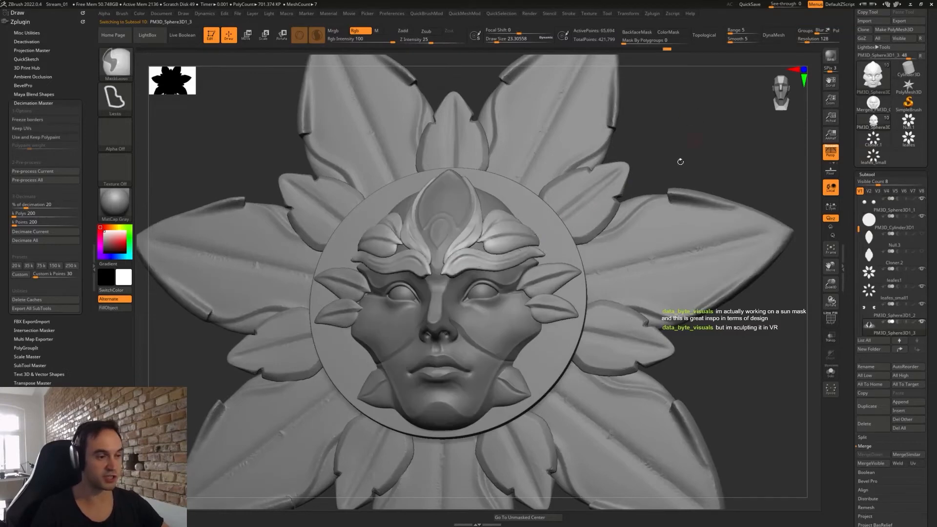
pyautogui.moveTo(445, 295)
pyautogui.mouseDown(button='right')
pyautogui.moveTo(463, 248)
pyautogui.moveTo(458, 286)
pyautogui.moveTo(457, 273)
pyautogui.mouseUp(button='right')
pyautogui.press(']')
pyautogui.press('s')
pyautogui.moveTo(459, 278); pyautogui.dragTo(452, 289)
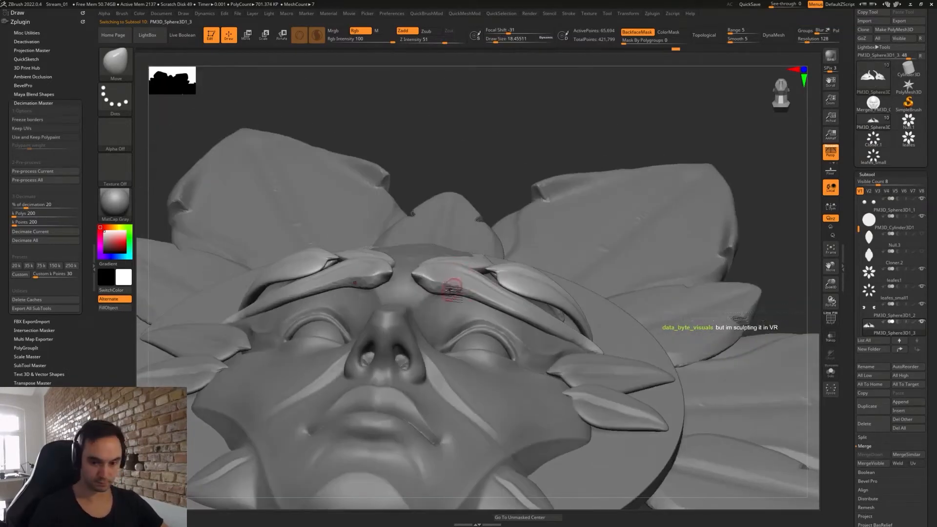
pyautogui.moveTo(449, 281)
pyautogui.mouseDown(button='right')
pyautogui.moveTo(454, 293)
pyautogui.moveTo(418, 293)
pyautogui.mouseUp(button='right')
pyautogui.press('shift')
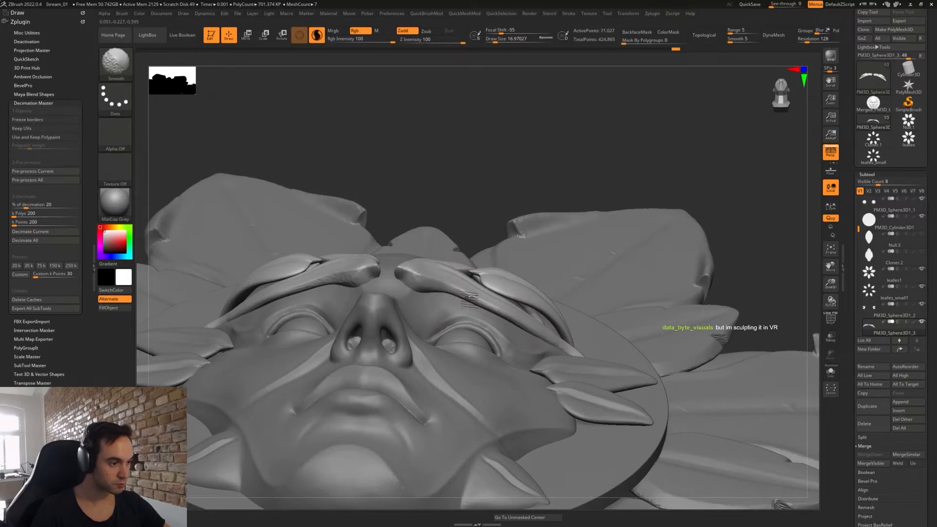
pyautogui.keyDown('shift'); pyautogui.moveTo(469, 296); pyautogui.dragTo(419, 283); pyautogui.keyUp('shift')
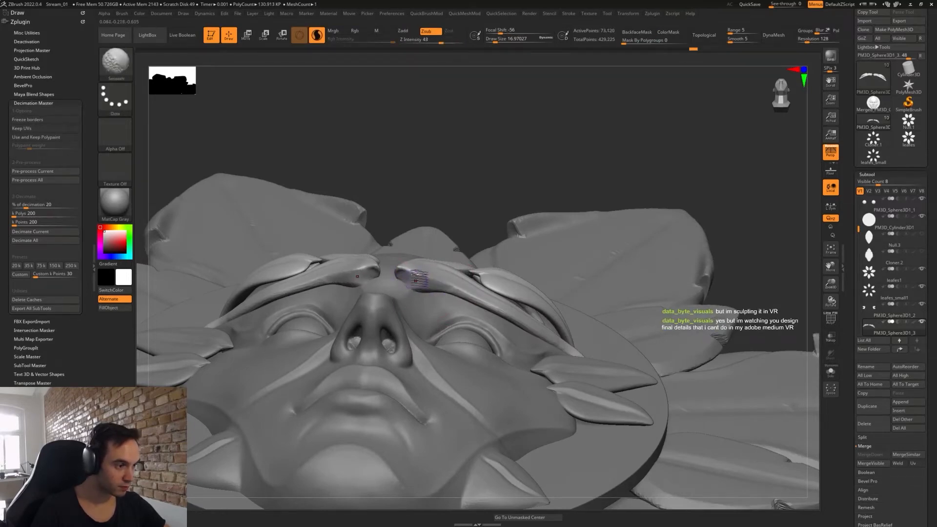
# - Adjust the shape of the leaf eyebrows with the Move brush, reducing its draw size to about 46
pyautogui.moveTo(411, 271); pyautogui.dragTo(405, 301, button='right')
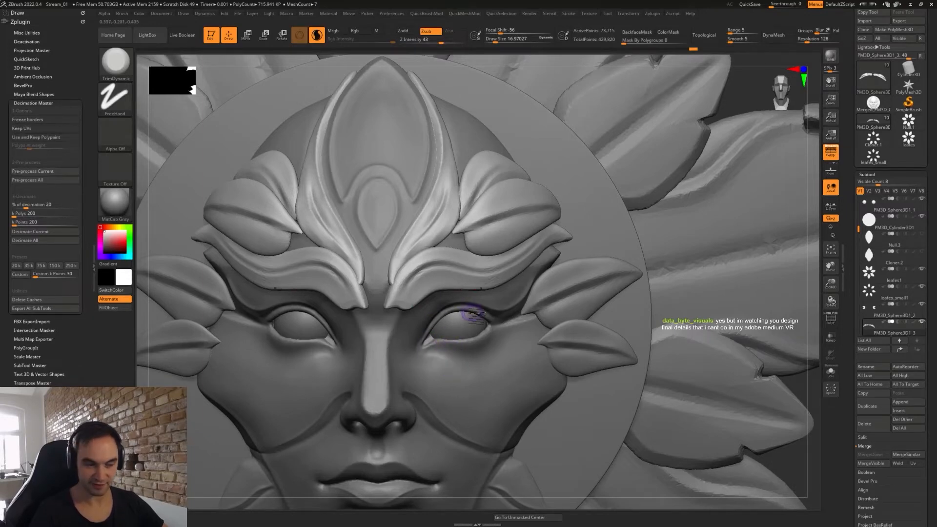
pyautogui.moveTo(473, 315)
pyautogui.keyDown('ctrl'); pyautogui.mouseDown(button='right')
pyautogui.moveTo(467, 282)
pyautogui.moveTo(509, 288)
pyautogui.moveTo(515, 271)
pyautogui.moveTo(501, 244)
pyautogui.mouseUp(button='right'); pyautogui.keyUp('ctrl')
pyautogui.press('b')
pyautogui.press('m')
pyautogui.press('v')
pyautogui.moveTo(499, 246); pyautogui.dragTo(507, 246)
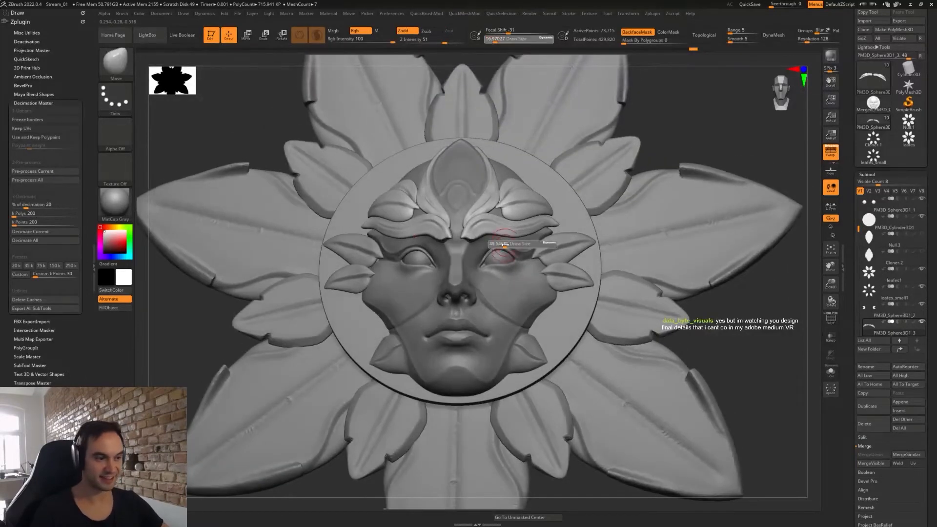
pyautogui.moveTo(469, 199)
pyautogui.mouseDown(button='right')
pyautogui.moveTo(500, 253)
pyautogui.moveTo(502, 242)
pyautogui.mouseUp(button='right')
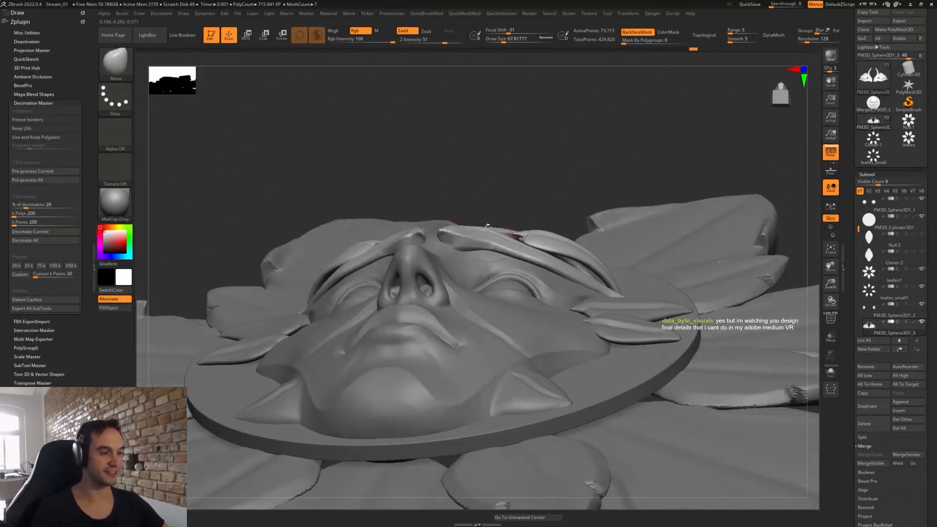
pyautogui.press(']')
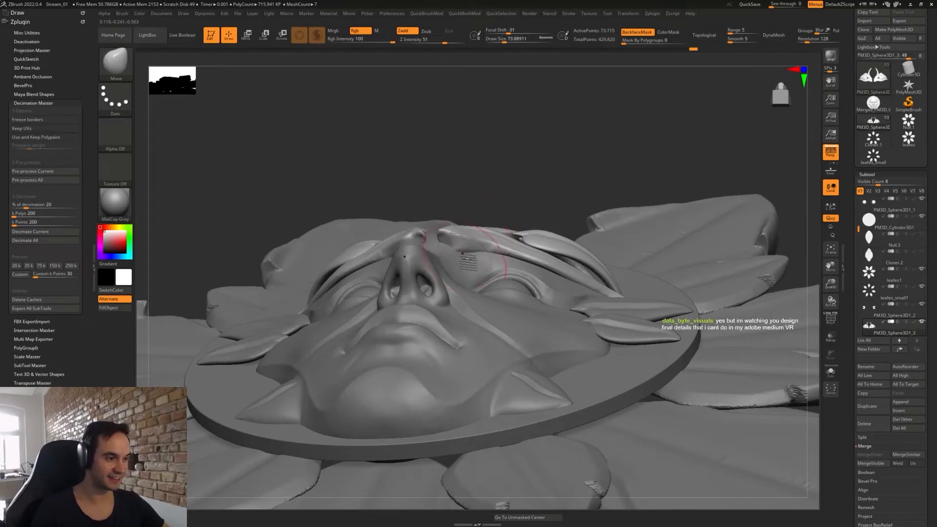
pyautogui.moveTo(466, 257)
pyautogui.mouseDown(button='right')
pyautogui.moveTo(478, 249)
pyautogui.moveTo(468, 247)
pyautogui.moveTo(475, 259)
pyautogui.moveTo(471, 237)
pyautogui.moveTo(443, 225)
pyautogui.mouseUp(button='right')
pyautogui.press('s')
pyautogui.click(470, 246)
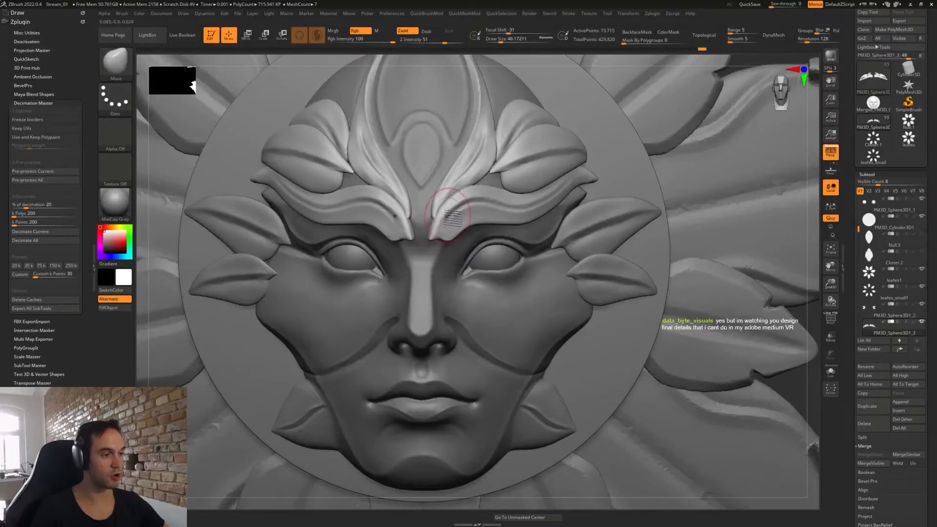
# - Carve flowing creases along the leaf eyebrows out to their outer tips with the DamStandard brush
pyautogui.press('shift')
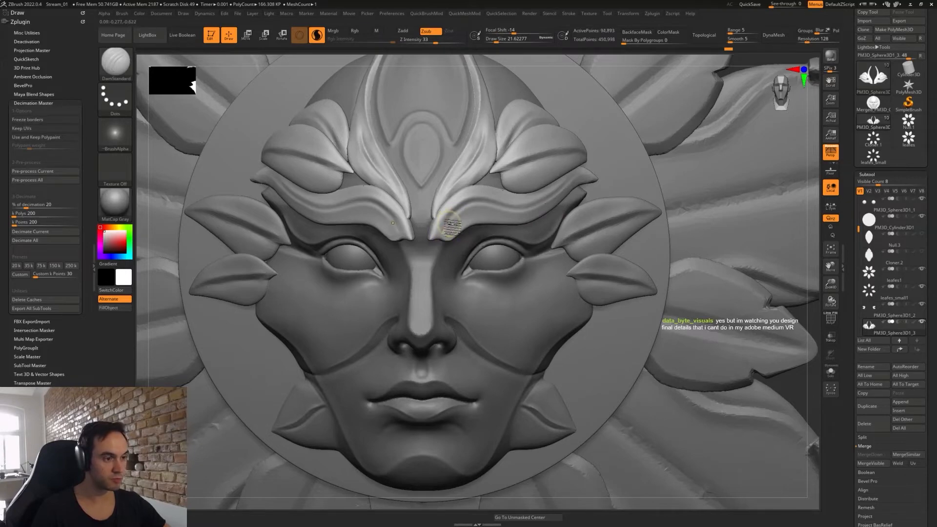
pyautogui.hotkey('ctrl', 'z')
pyautogui.moveTo(463, 201); pyautogui.dragTo(498, 203)
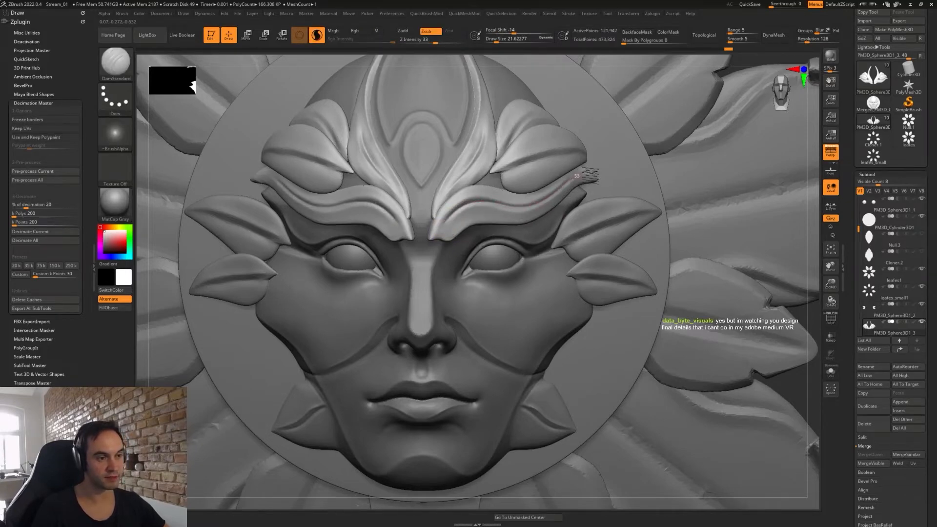
pyautogui.moveTo(551, 154); pyautogui.dragTo(505, 176, button='right')
pyautogui.moveTo(535, 158); pyautogui.dragTo(616, 146)
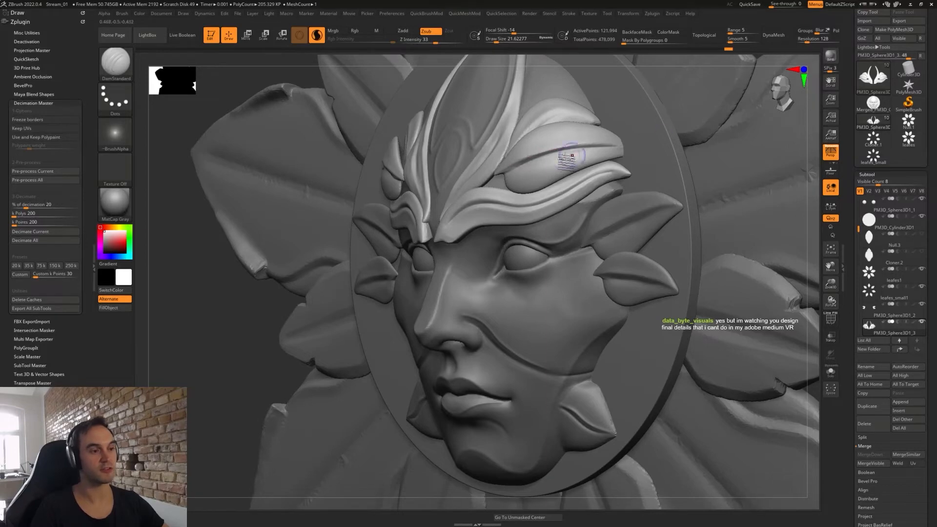
pyautogui.moveTo(565, 156); pyautogui.dragTo(500, 195, button='right')
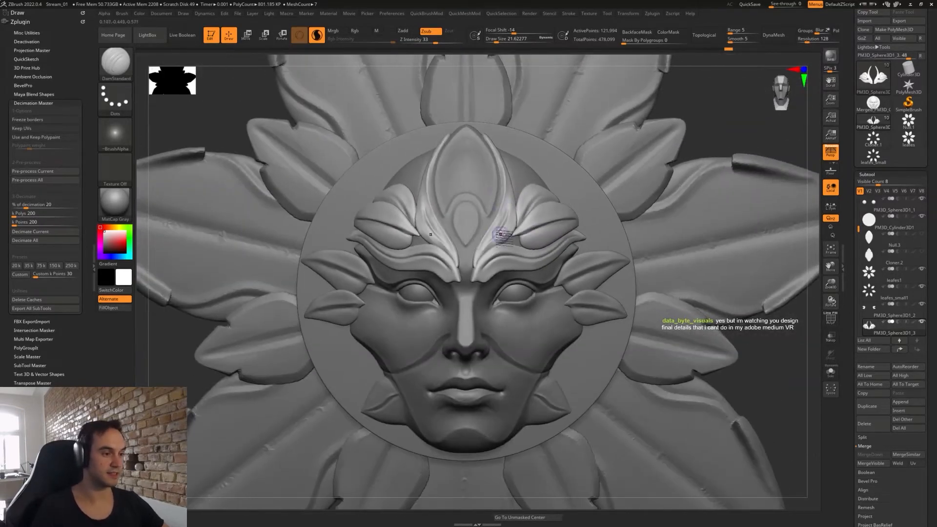
# - Frame the whole medallion and select the female head
pyautogui.press('f')
pyautogui.keyDown('ctrl'); pyautogui.moveTo(513, 226); pyautogui.dragTo(512, 303, button='right'); pyautogui.keyUp('ctrl')
pyautogui.keyDown('alt'); pyautogui.click(513, 304); pyautogui.keyUp('alt')
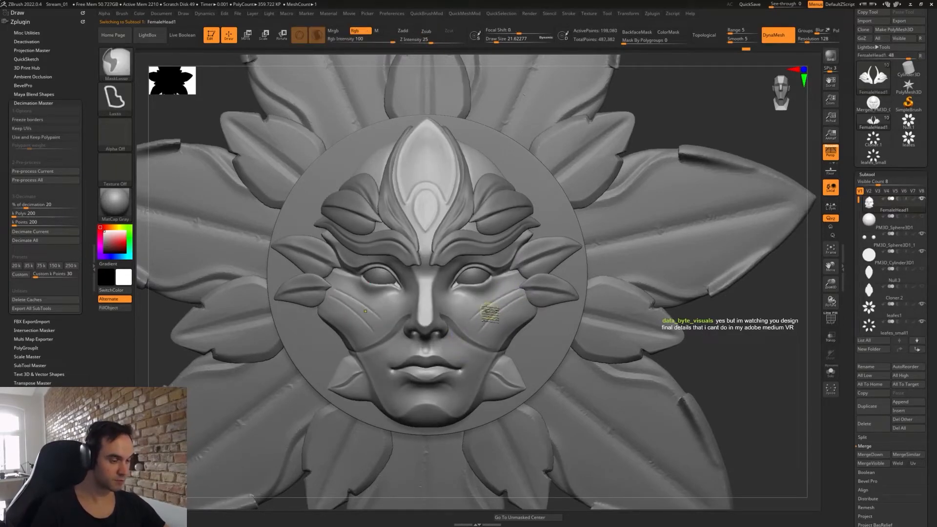
# - Try carving parallel curved grooves across both cheeks with the DamStandard brush, redoing the first strokes
pyautogui.hotkey('ctrl', 'z')
pyautogui.hotkey('ctrl', 'z')
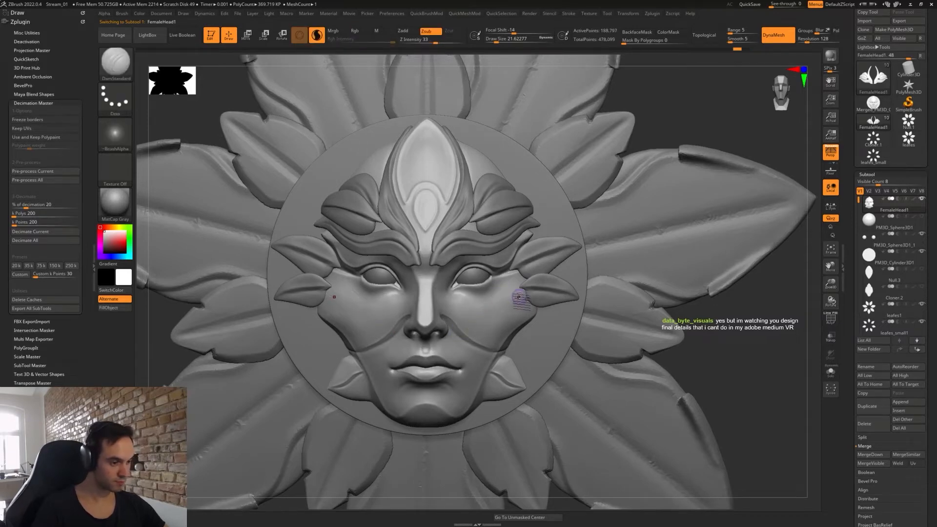
pyautogui.moveTo(518, 299); pyautogui.dragTo(486, 325)
pyautogui.hotkey('ctrl', 'z')
pyautogui.hotkey('ctrl', 'z')
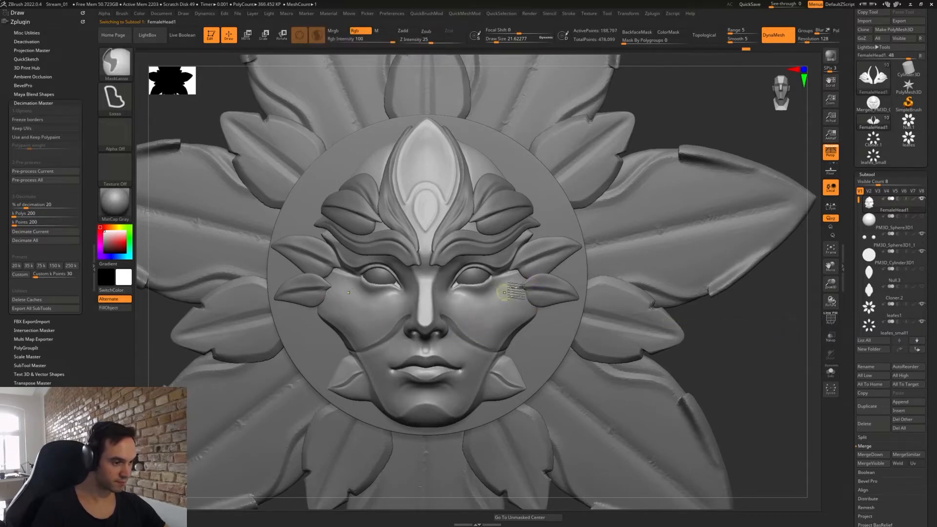
pyautogui.moveTo(520, 287)
pyautogui.mouseDown()
pyautogui.moveTo(461, 333)
pyautogui.moveTo(518, 293)
pyautogui.moveTo(539, 299)
pyautogui.mouseUp()
pyautogui.moveTo(456, 325)
pyautogui.mouseDown()
pyautogui.moveTo(492, 288)
pyautogui.moveTo(530, 275)
pyautogui.mouseUp()
pyautogui.moveTo(445, 312); pyautogui.dragTo(482, 272)
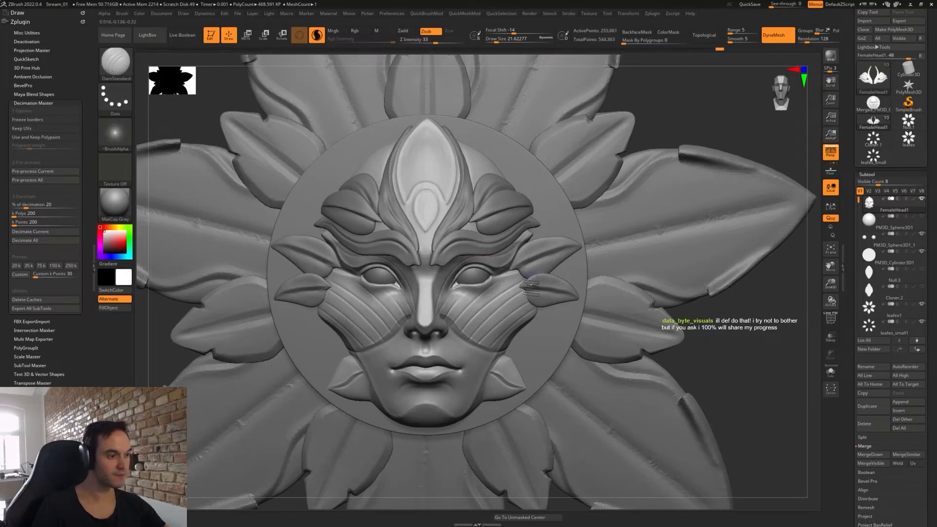
pyautogui.hotkey('ctrl', 'z')
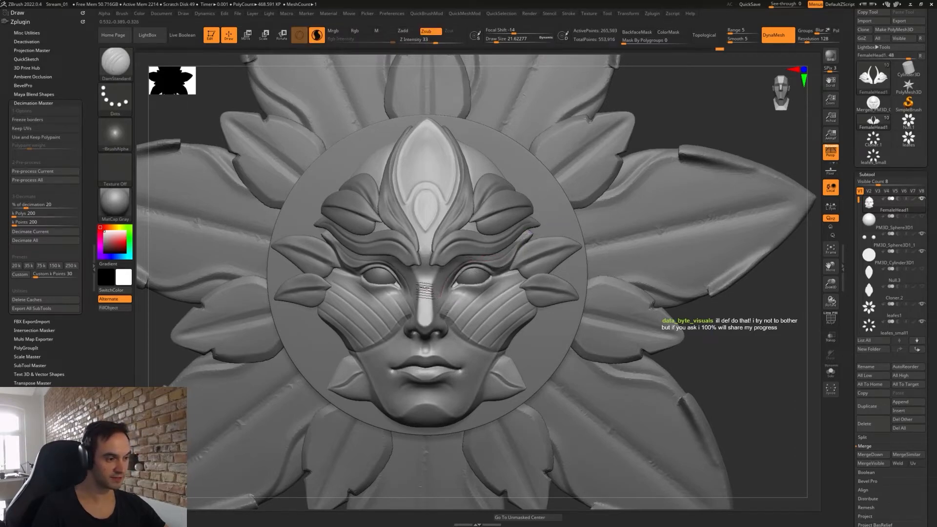
# - Check the grooved cheeks against the whole medallion and undo all the cheek grooves
pyautogui.keyDown('ctrl'); pyautogui.moveTo(473, 329); pyautogui.dragTo(449, 363, button='right'); pyautogui.keyUp('ctrl')
pyautogui.hotkey('ctrl', 'z')
pyautogui.rightClick(450, 364)
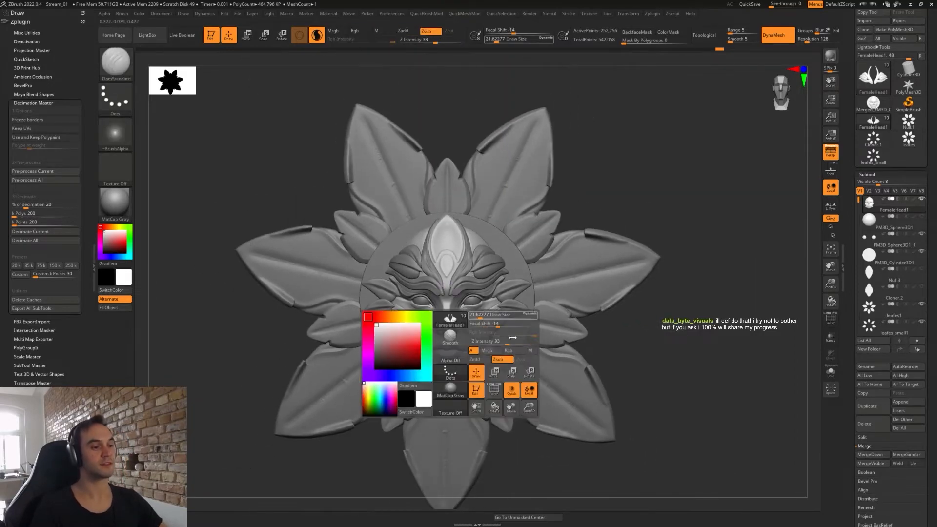
pyautogui.moveTo(618, 339)
pyautogui.keyDown('alt'); pyautogui.mouseDown(button='right')
pyautogui.moveTo(642, 305)
pyautogui.moveTo(592, 305)
pyautogui.moveTo(490, 262)
pyautogui.moveTo(548, 259)
pyautogui.moveTo(498, 278)
pyautogui.moveTo(471, 267)
pyautogui.mouseUp(button='right'); pyautogui.keyUp('alt')
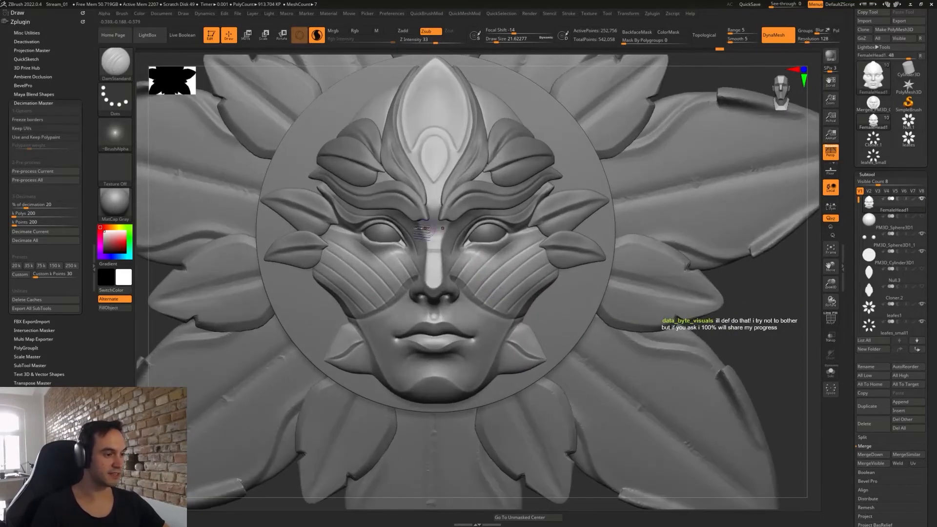
pyautogui.hotkey('ctrl', 'z')
pyautogui.hotkey('ctrl', 'z')
pyautogui.hotkey('ctrl', 'z')
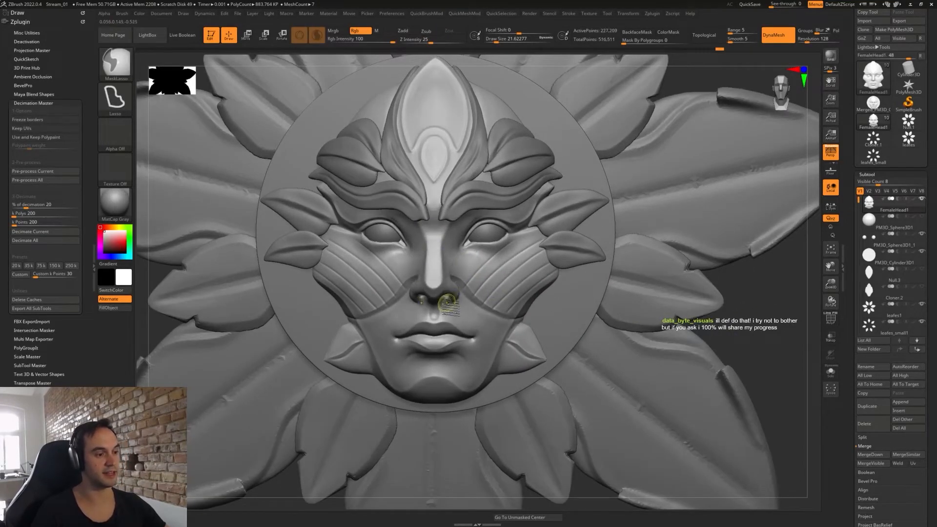
pyautogui.hotkey('ctrl', 'z')
pyautogui.hotkey('ctrl', 'z')
pyautogui.hotkey('ctrl', 'z')
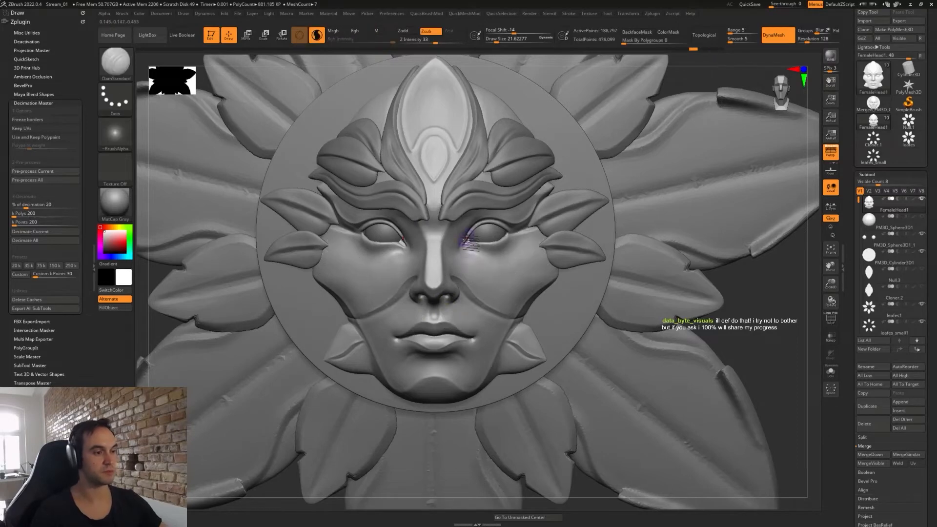
# - Isolate the female head from the other subtools and turn it to a front view
pyautogui.moveTo(470, 243)
pyautogui.keyDown('ctrl'); pyautogui.mouseDown(button='right')
pyautogui.moveTo(489, 263)
pyautogui.moveTo(531, 215)
pyautogui.mouseUp(button='right'); pyautogui.keyUp('ctrl')
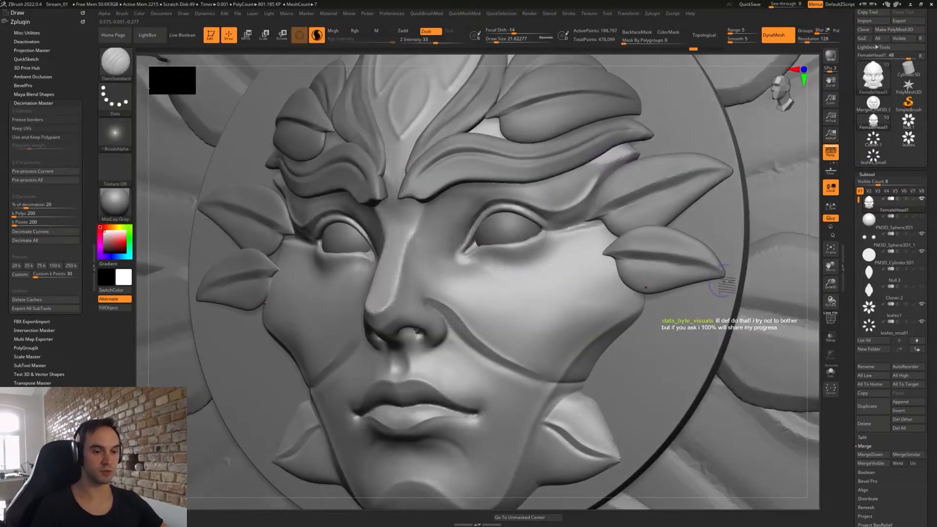
pyautogui.click(832, 372)
pyautogui.keyDown('shift'); pyautogui.moveTo(637, 205); pyautogui.dragTo(605, 151, button='right'); pyautogui.keyUp('shift')
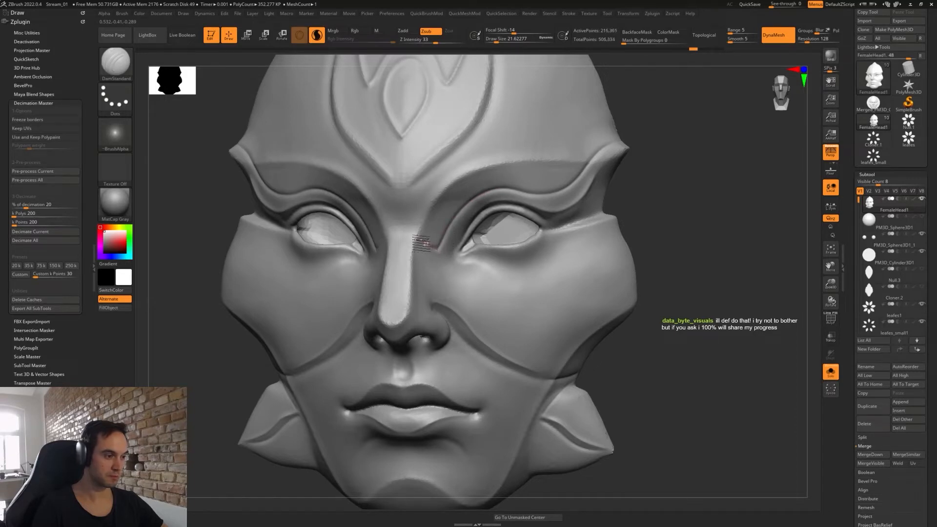
# - Carve a groove across the nose bridge and along the upper edge of the eye socket to the temple, redoing the first brow stroke
pyautogui.moveTo(392, 240)
pyautogui.mouseDown()
pyautogui.moveTo(385, 243)
pyautogui.moveTo(415, 237)
pyautogui.moveTo(455, 252)
pyautogui.mouseUp()
pyautogui.moveTo(463, 228); pyautogui.dragTo(452, 222, button='right')
pyautogui.moveTo(431, 244); pyautogui.dragTo(445, 209)
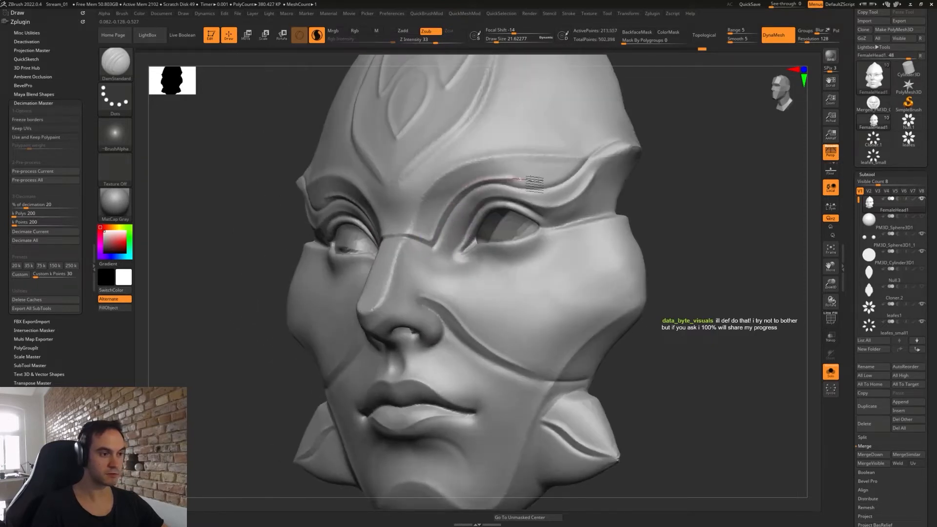
pyautogui.press('ctrl')
pyautogui.hotkey('ctrl', 'z')
pyautogui.moveTo(433, 244); pyautogui.dragTo(446, 212)
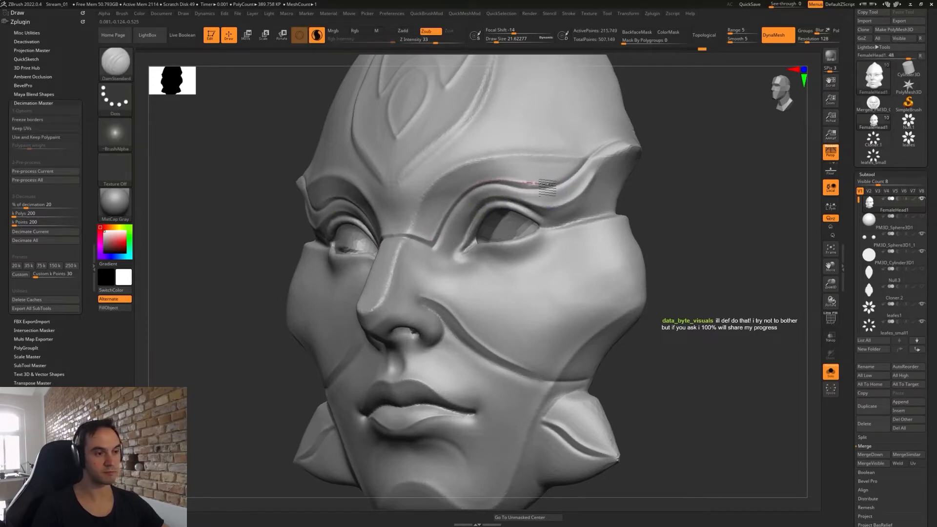
pyautogui.moveTo(571, 169); pyautogui.dragTo(587, 152)
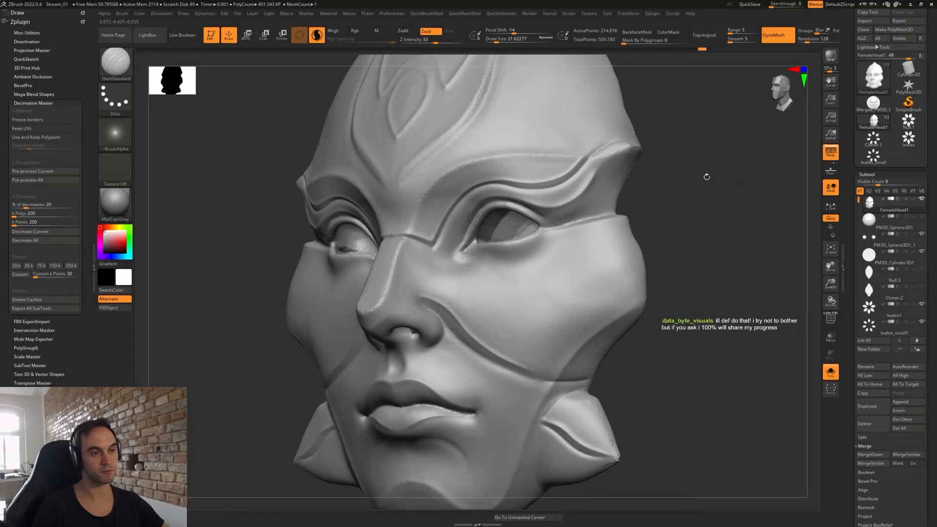
# - Show the other subtools again, select the leaf eyebrow ornament and prepare the Move brush at a draw size of about 51
pyautogui.keyDown('shift'); pyautogui.moveTo(706, 177); pyautogui.dragTo(673, 237); pyautogui.keyUp('shift')
pyautogui.click(828, 376)
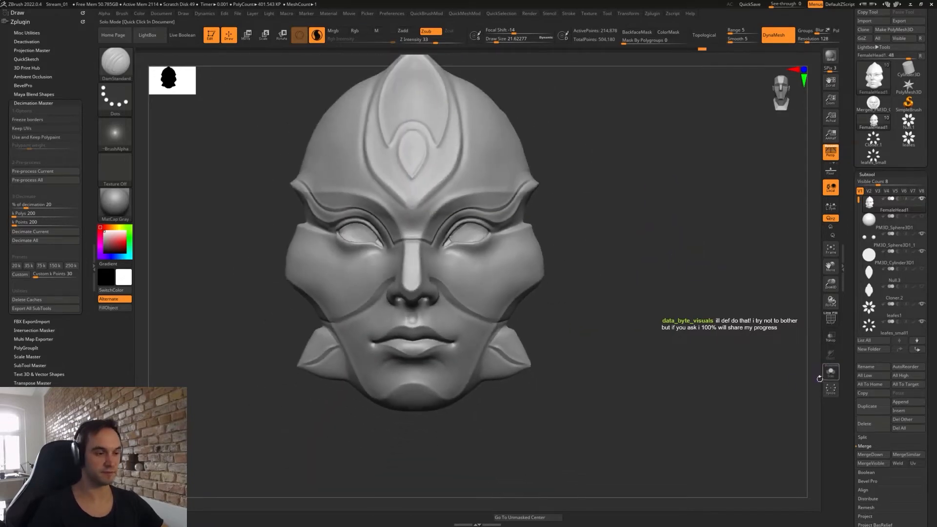
pyautogui.moveTo(619, 312)
pyautogui.keyDown('alt'); pyautogui.mouseDown(button='right')
pyautogui.moveTo(575, 273)
pyautogui.moveTo(561, 276)
pyautogui.moveTo(575, 301)
pyautogui.moveTo(536, 272)
pyautogui.mouseUp(button='right'); pyautogui.keyUp('alt')
pyautogui.keyDown('alt'); pyautogui.click(500, 207); pyautogui.keyUp('alt')
pyautogui.press('s')
pyautogui.moveTo(503, 209)
pyautogui.mouseDown()
pyautogui.moveTo(510, 209)
pyautogui.moveTo(473, 208)
pyautogui.mouseUp()
pyautogui.press('b')
pyautogui.press('m')
pyautogui.press('v')
pyautogui.press('s')
pyautogui.press('s')
pyautogui.press('s')
pyautogui.hotkey('ctrl', 'z')
pyautogui.press('s')
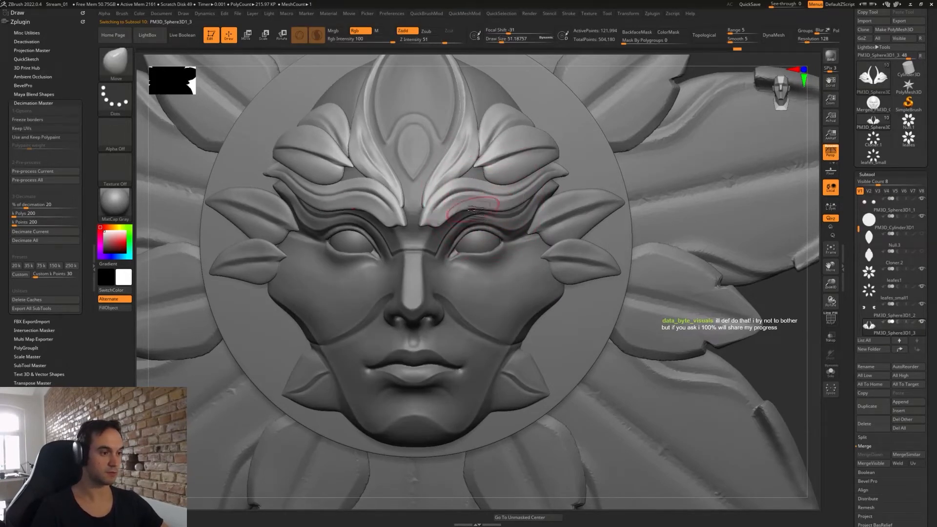
# - Adjust how the leaf eyebrows sit over the forehead from a low angle, using the Move brush at about size 74
pyautogui.moveTo(461, 212); pyautogui.dragTo(459, 120, button='right')
pyautogui.press('s')
pyautogui.moveTo(476, 209); pyautogui.dragTo(462, 205)
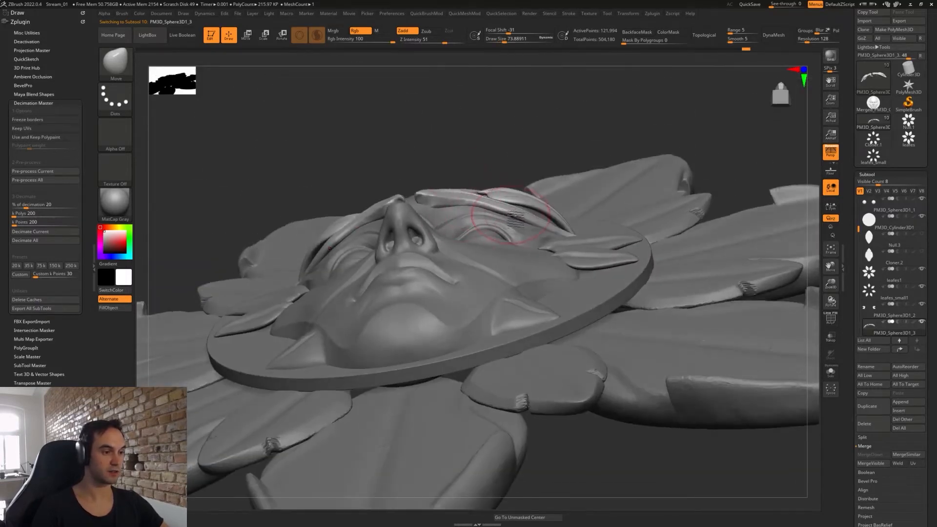
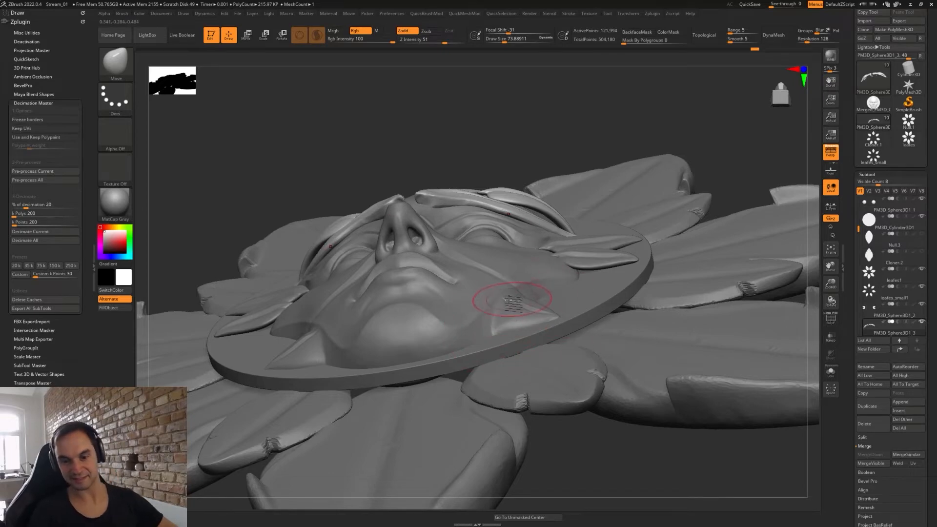
pyautogui.moveTo(526, 248)
pyautogui.mouseDown(button='right')
pyautogui.moveTo(532, 274)
pyautogui.moveTo(520, 216)
pyautogui.mouseUp(button='right')
pyautogui.press('s')
pyautogui.moveTo(519, 213)
pyautogui.mouseDown()
pyautogui.moveTo(510, 214)
pyautogui.moveTo(520, 215)
pyautogui.moveTo(513, 222)
pyautogui.mouseUp()
pyautogui.press('s')
pyautogui.moveTo(521, 206); pyautogui.dragTo(528, 193, button='right')
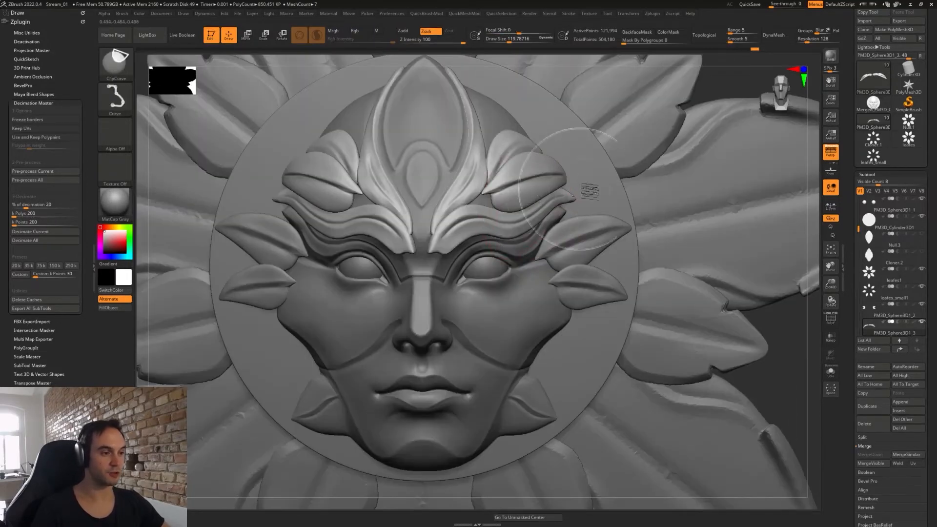
# - Auto-group the leaf eyebrows into separate polygroups and mask everything except the large outer brow leaf
pyautogui.hotkey('shift', 'f')
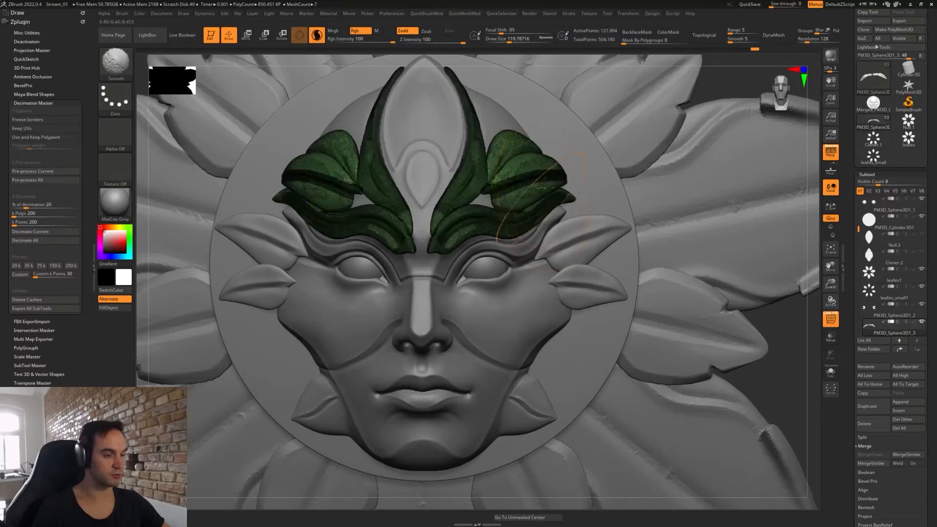
pyautogui.press('2')
pyautogui.click(528, 322)
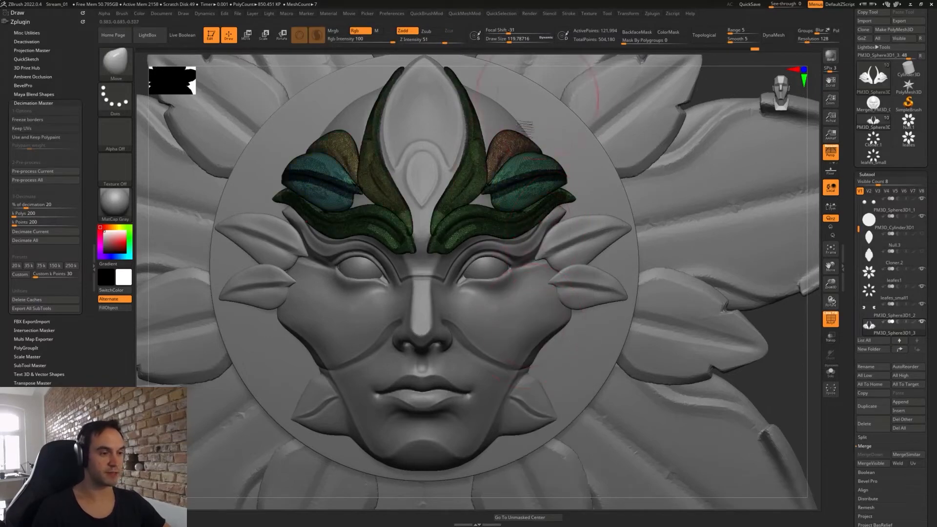
pyautogui.keyDown('ctrl'); pyautogui.keyDown('shift'); pyautogui.click(530, 171); pyautogui.keyUp('shift'); pyautogui.keyUp('ctrl')
pyautogui.keyDown('ctrl'); pyautogui.keyDown('shift'); pyautogui.click(717, 98); pyautogui.keyUp('shift'); pyautogui.keyUp('ctrl')
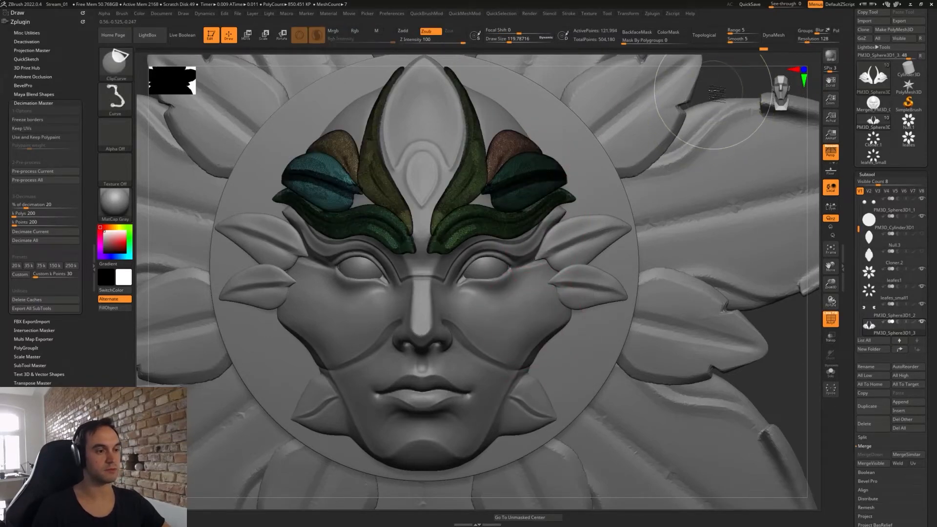
# - Reshape the unmasked large brow leaf from a low angle with the Move brush at about size 108
pyautogui.hotkey('shift', 'f')
pyautogui.press('b')
pyautogui.press('m')
pyautogui.press('v')
pyautogui.moveTo(532, 224)
pyautogui.mouseDown(button='right')
pyautogui.moveTo(535, 180)
pyautogui.moveTo(541, 185)
pyautogui.mouseUp(button='right')
pyautogui.press('s')
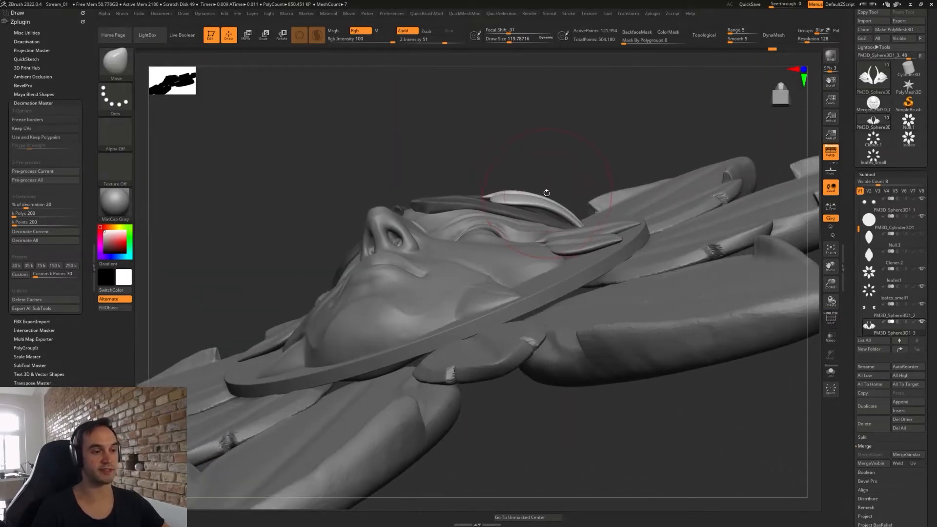
pyautogui.press('s')
pyautogui.moveTo(546, 192); pyautogui.dragTo(541, 193)
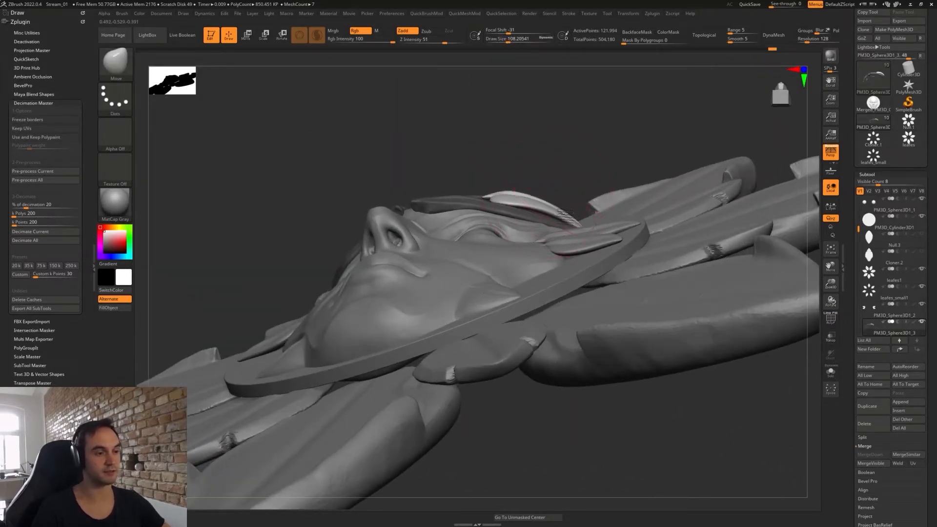
# - Clear the mask and apply Mirror And Weld to the leaf eyebrow ornament
pyautogui.moveTo(550, 209); pyautogui.dragTo(557, 233, button='right')
pyautogui.keyDown('ctrl'); pyautogui.moveTo(730, 117); pyautogui.dragTo(716, 134); pyautogui.keyUp('ctrl')
pyautogui.press('2')
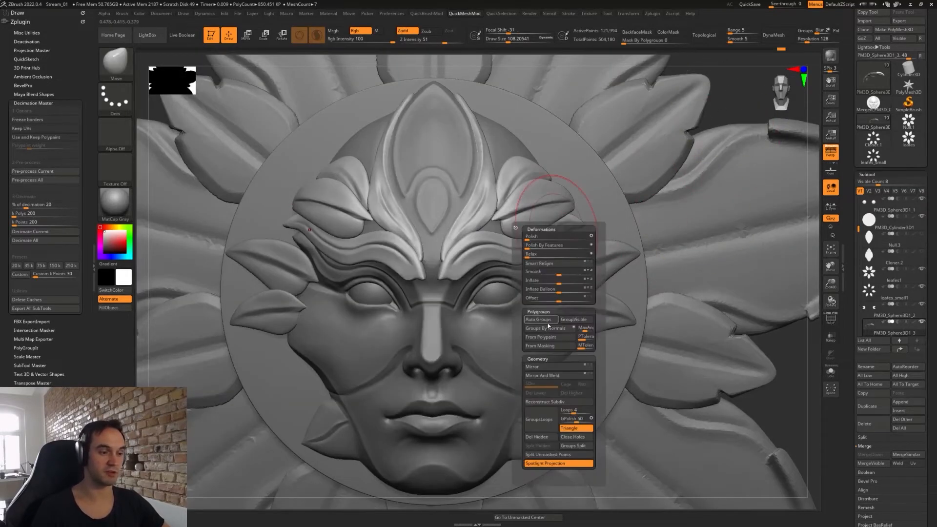
pyautogui.click(550, 376)
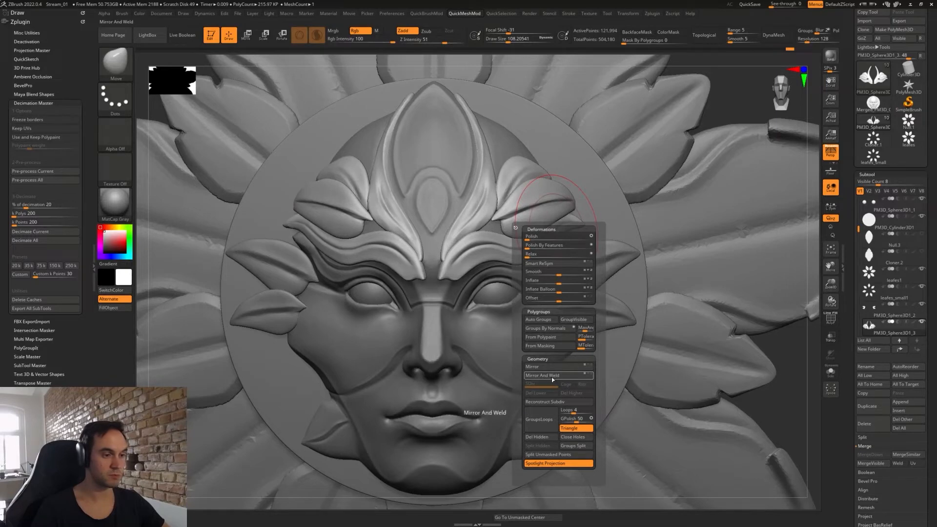
# - Reduce the brush to about size 51 and mask the eyebrow ornament except for the large outer leaves
pyautogui.moveTo(548, 249)
pyautogui.mouseDown(button='right')
pyautogui.moveTo(542, 214)
pyautogui.moveTo(538, 237)
pyautogui.moveTo(523, 243)
pyautogui.mouseUp(button='right')
pyautogui.press('s')
pyautogui.moveTo(509, 238); pyautogui.dragTo(500, 238)
pyautogui.keyDown('ctrl'); pyautogui.keyDown('shift'); pyautogui.click(535, 196); pyautogui.keyUp('shift'); pyautogui.keyUp('ctrl')
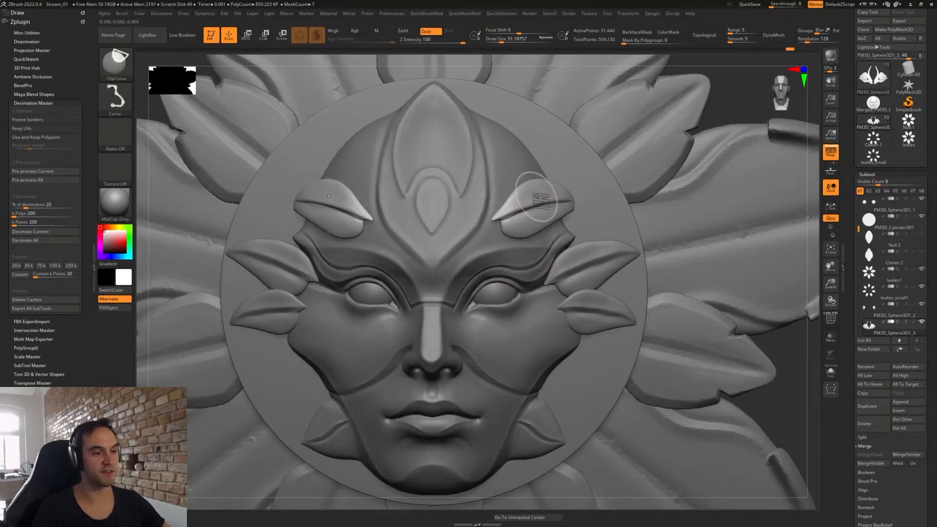
pyautogui.keyDown('ctrl'); pyautogui.click(724, 103); pyautogui.keyUp('ctrl')
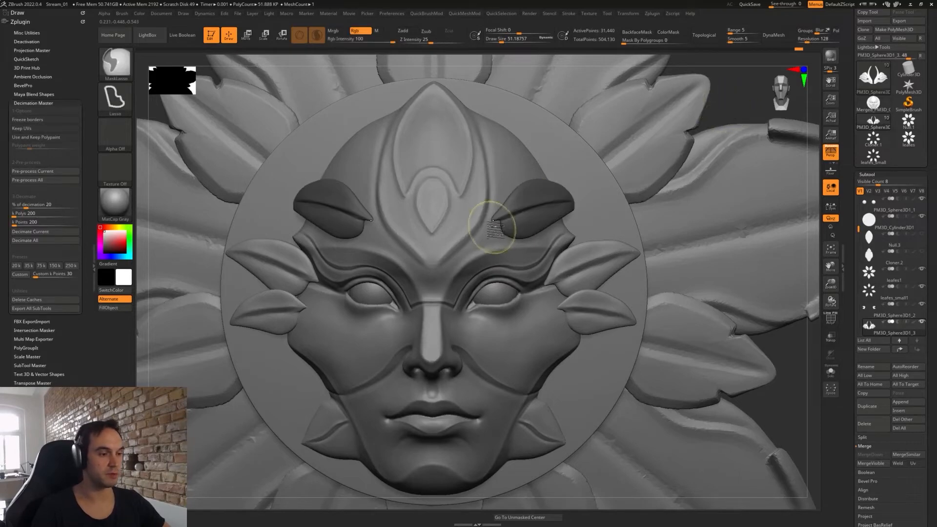
pyautogui.keyDown('ctrl'); pyautogui.keyDown('shift'); pyautogui.click(722, 120); pyautogui.keyUp('shift'); pyautogui.keyUp('ctrl')
pyautogui.keyDown('ctrl'); pyautogui.click(724, 105); pyautogui.keyUp('ctrl')
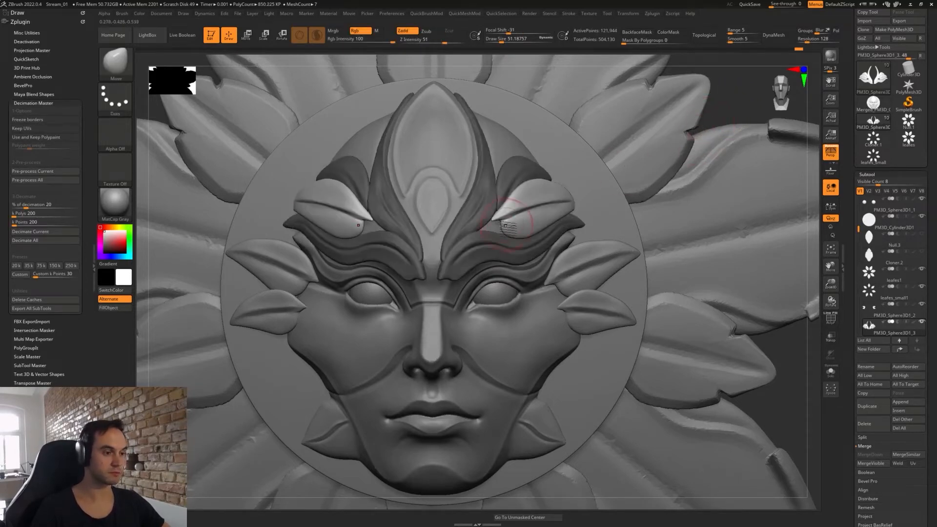
pyautogui.press('ctrl')
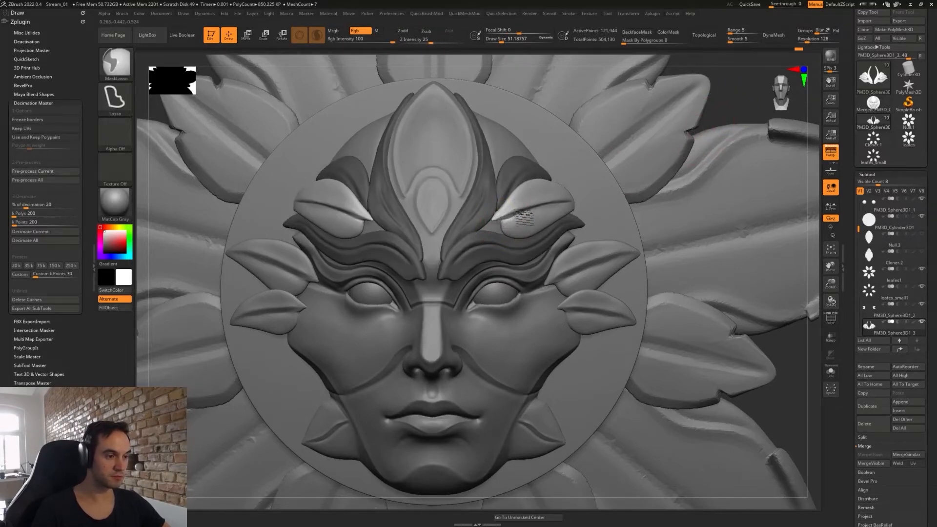
# - Mask the lower lobes of the large brow leaves, pull their inner tips toward the nose bridge and clear the mask
pyautogui.moveTo(524, 216)
pyautogui.keyDown('ctrl'); pyautogui.mouseDown()
pyautogui.moveTo(517, 251)
pyautogui.moveTo(498, 231)
pyautogui.moveTo(499, 202)
pyautogui.moveTo(493, 225)
pyautogui.mouseUp(); pyautogui.keyUp('ctrl')
pyautogui.moveTo(508, 222)
pyautogui.mouseDown(button='right')
pyautogui.moveTo(435, 217)
pyautogui.moveTo(509, 205)
pyautogui.moveTo(510, 261)
pyautogui.mouseUp(button='right')
pyautogui.press('space')
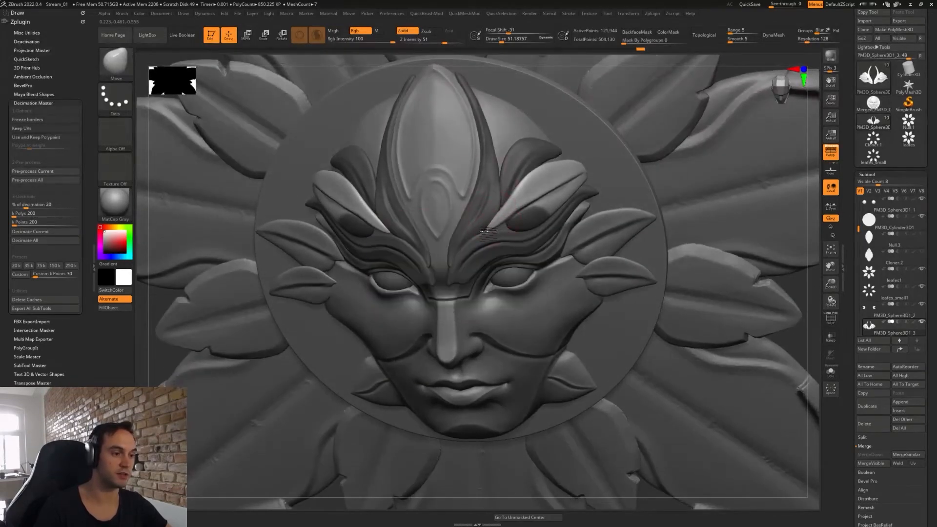
pyautogui.moveTo(486, 232); pyautogui.dragTo(488, 206, button='right')
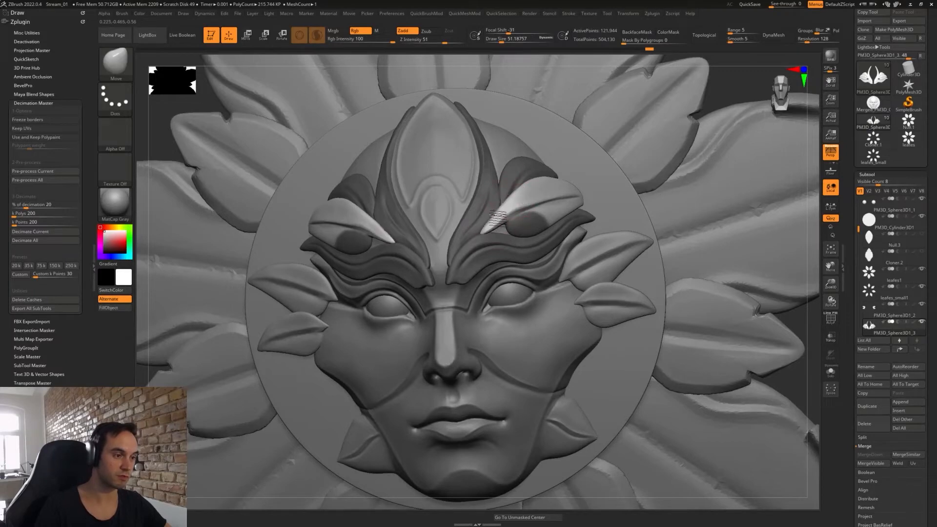
pyautogui.moveTo(489, 231); pyautogui.dragTo(485, 232)
pyautogui.moveTo(490, 224); pyautogui.dragTo(490, 221)
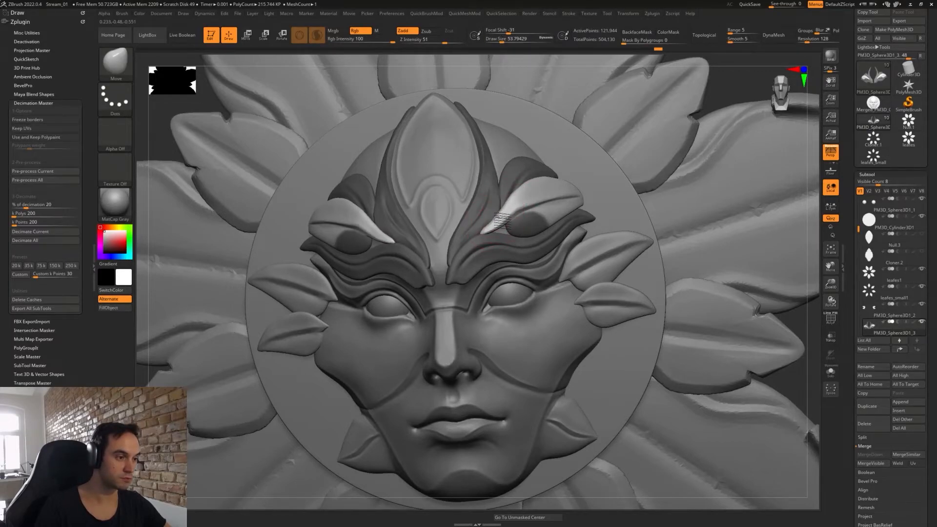
pyautogui.moveTo(499, 218); pyautogui.dragTo(483, 225, button='right')
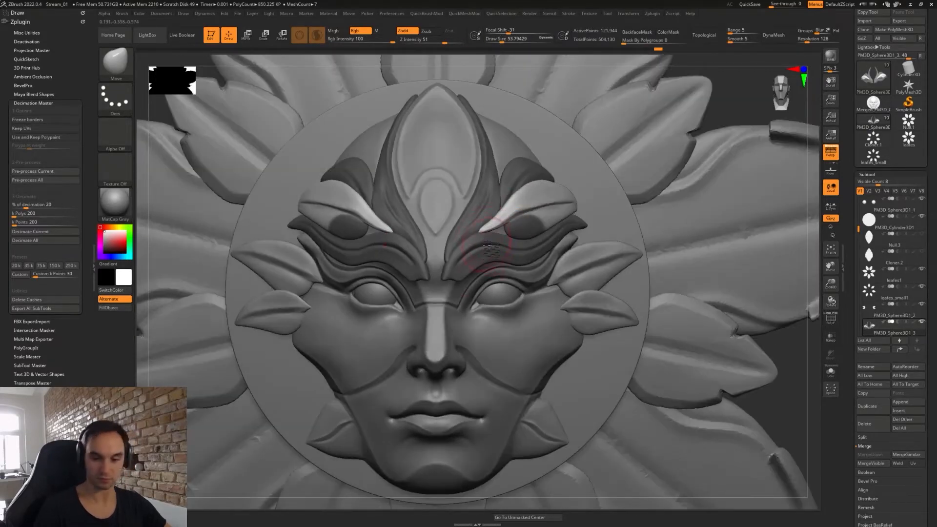
pyautogui.keyDown('ctrl'); pyautogui.moveTo(721, 101); pyautogui.dragTo(733, 114); pyautogui.keyUp('ctrl')
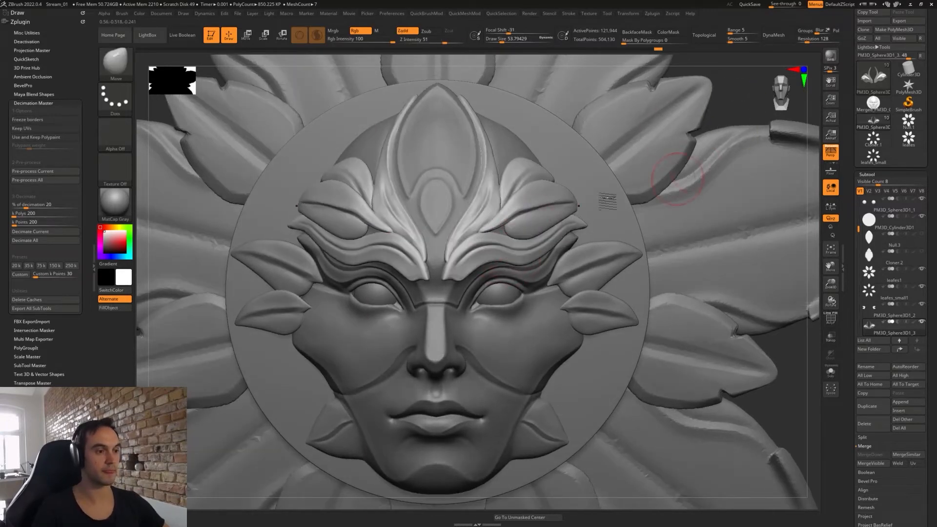
# - Isolate the large brow leaves again and mask the rest of the eyebrow ornament around them
pyautogui.press('[')
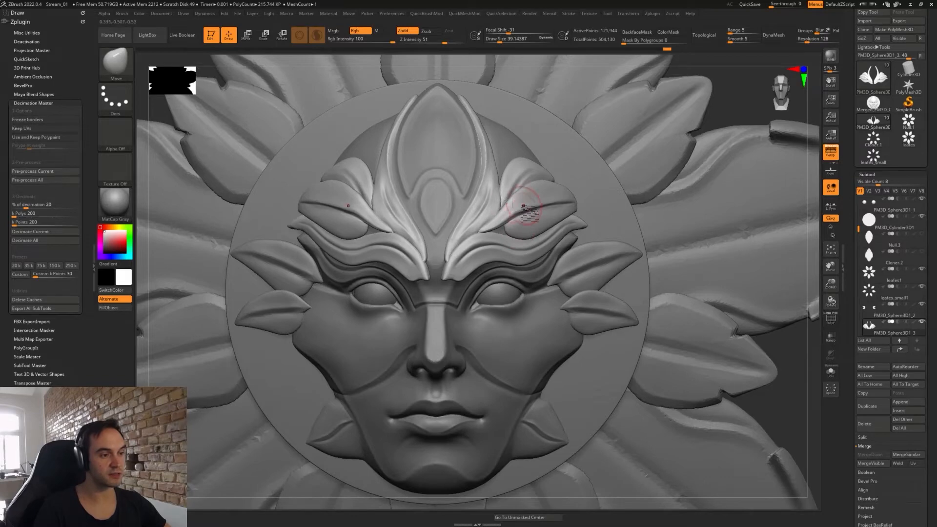
pyautogui.keyDown('ctrl'); pyautogui.keyDown('shift'); pyautogui.click(536, 197); pyautogui.keyUp('shift'); pyautogui.keyUp('ctrl')
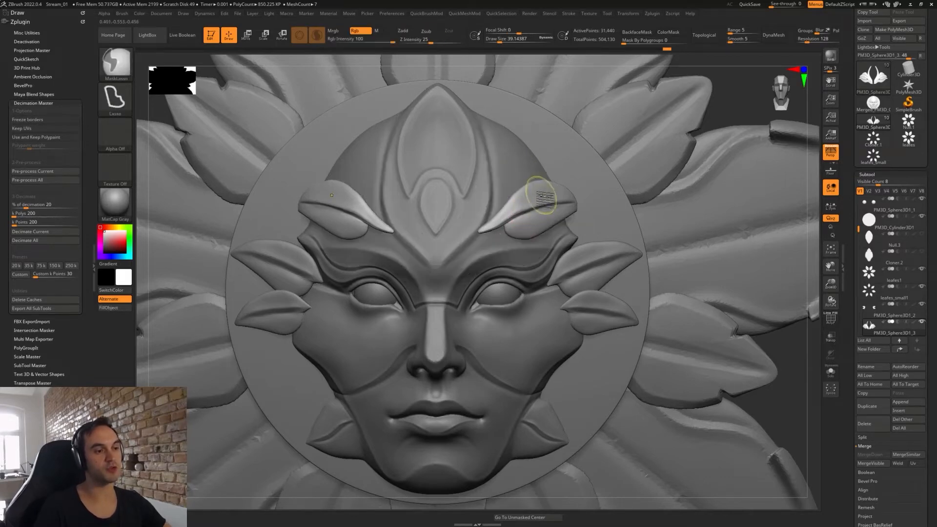
pyautogui.keyDown('ctrl'); pyautogui.click(712, 104); pyautogui.keyUp('ctrl')
pyautogui.keyDown('ctrl'); pyautogui.keyDown('shift'); pyautogui.click(724, 100); pyautogui.keyUp('shift'); pyautogui.keyUp('ctrl')
pyautogui.keyDown('ctrl'); pyautogui.click(727, 106); pyautogui.keyUp('ctrl')
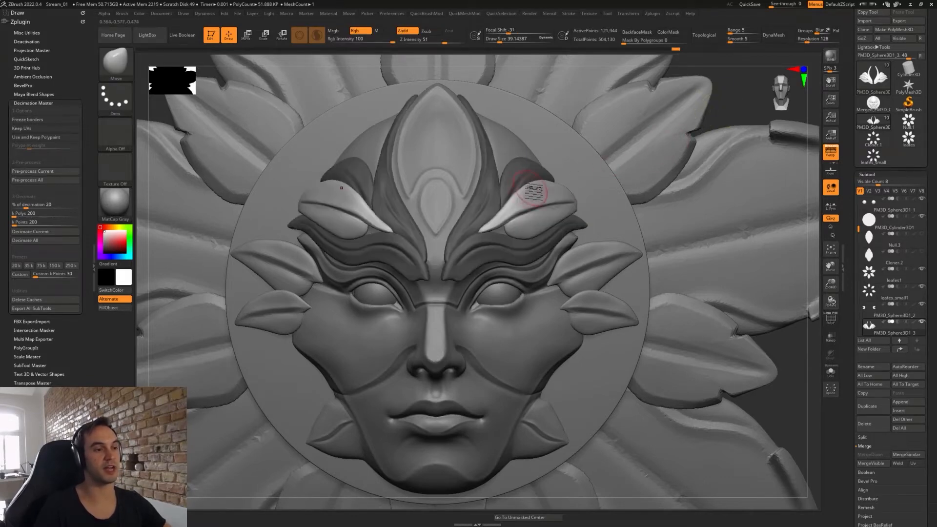
# - Refine the inner tips and upper edges of the large brow leaves with a Move brush of about size 31 to 39
pyautogui.press('[')
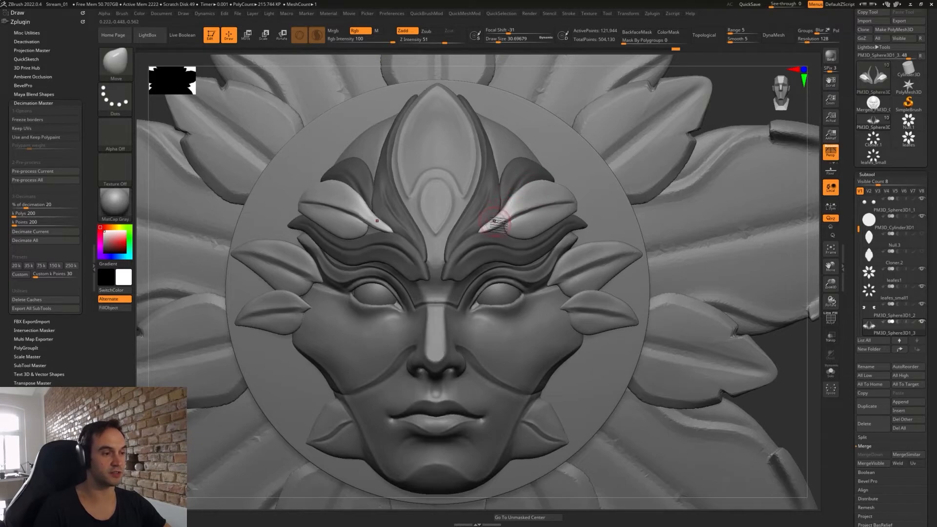
pyautogui.press('s')
pyautogui.moveTo(503, 220); pyautogui.dragTo(517, 189)
pyautogui.press('s')
pyautogui.moveTo(540, 181); pyautogui.dragTo(526, 186, button='right')
pyautogui.press('s')
pyautogui.moveTo(530, 189); pyautogui.dragTo(527, 189)
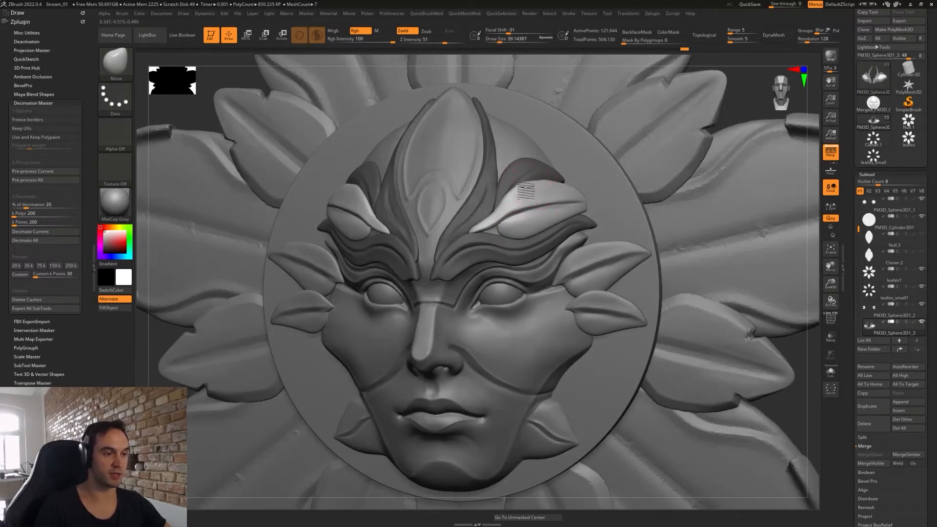
# - Adjust the depth of the large brow leaves from the side with a Move brush of about size 101, returning to size 51
pyautogui.moveTo(527, 188)
pyautogui.mouseDown(button='right')
pyautogui.moveTo(541, 187)
pyautogui.moveTo(536, 169)
pyautogui.moveTo(561, 183)
pyautogui.moveTo(526, 189)
pyautogui.mouseUp(button='right')
pyautogui.press('s')
pyautogui.moveTo(526, 189); pyautogui.dragTo(533, 189)
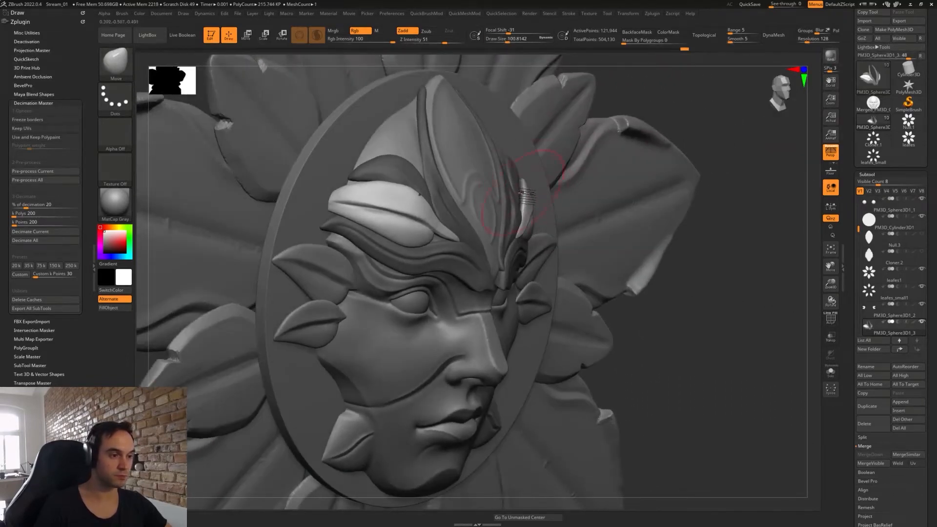
pyautogui.keyDown('shift'); pyautogui.moveTo(526, 193); pyautogui.dragTo(507, 195, button='right'); pyautogui.keyUp('shift')
pyautogui.press('s')
pyautogui.moveTo(507, 195); pyautogui.dragTo(502, 195)
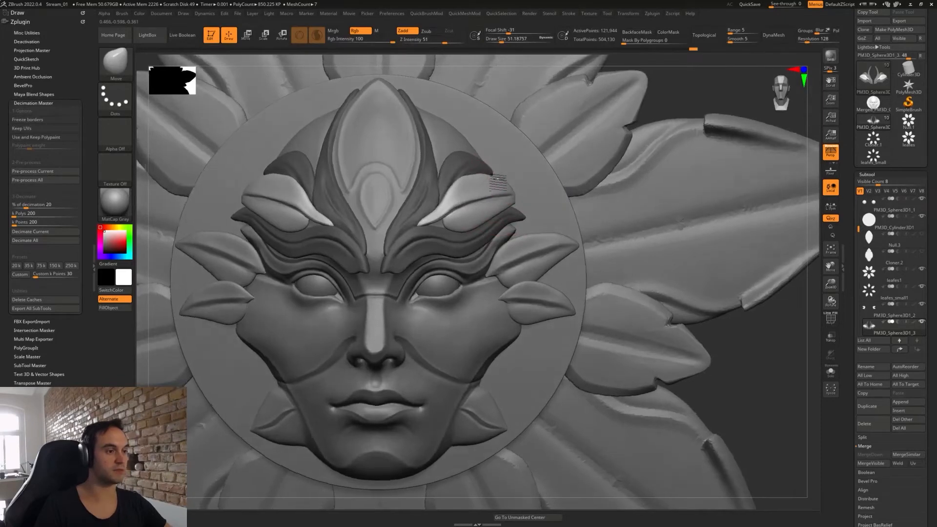
# - Invert the mask, pull the leaflets above the large brow leaves into pointed peaks with a Move brush of about size 27 to 41, and clear the mask
pyautogui.moveTo(484, 165)
pyautogui.mouseDown(button='right')
pyautogui.moveTo(472, 182)
pyautogui.moveTo(491, 171)
pyautogui.mouseUp(button='right')
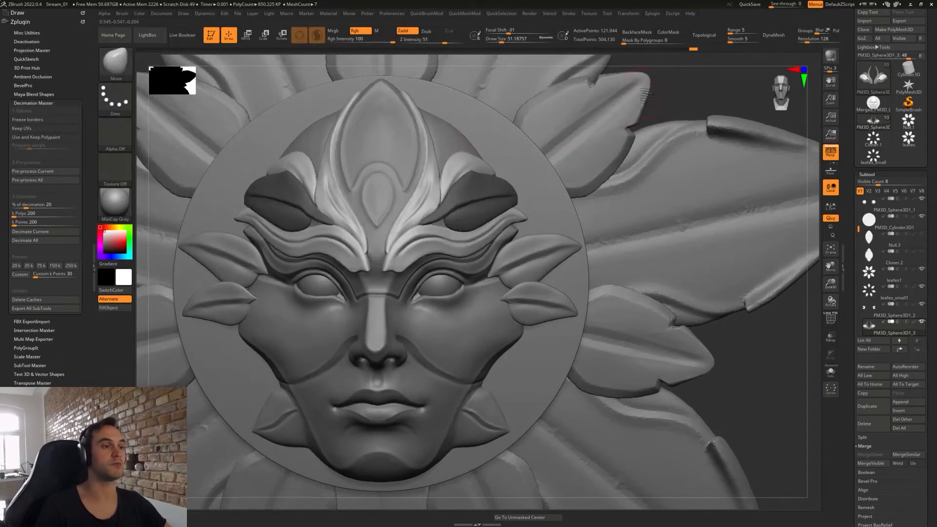
pyautogui.moveTo(537, 151); pyautogui.dragTo(487, 165, button='right')
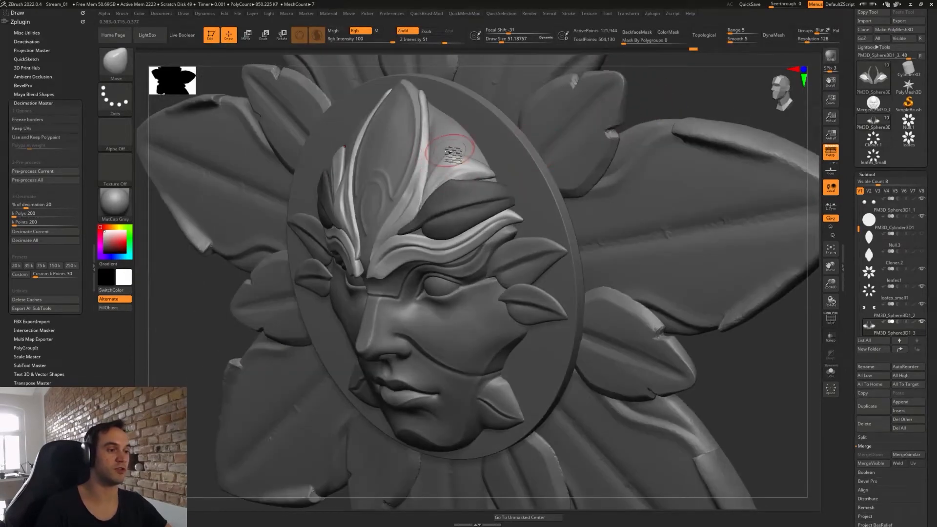
pyautogui.press('[')
pyautogui.press('[')
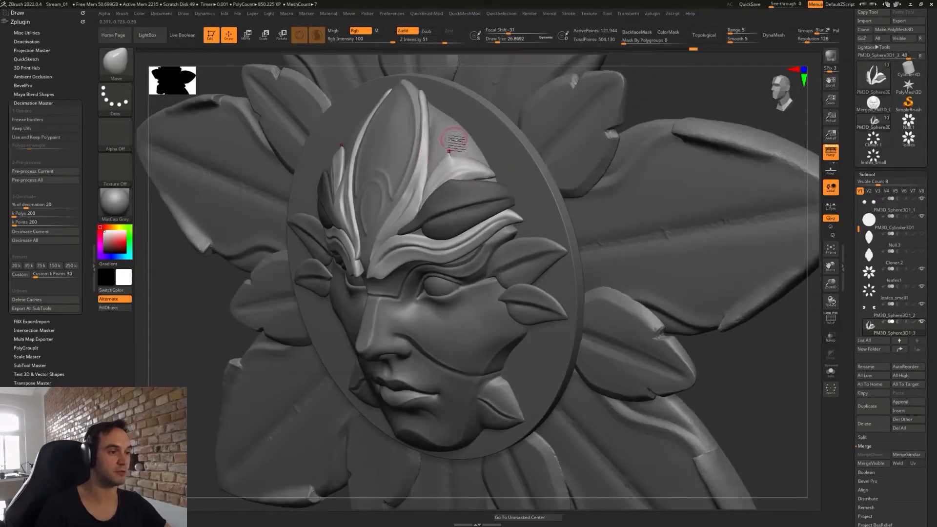
pyautogui.press(']')
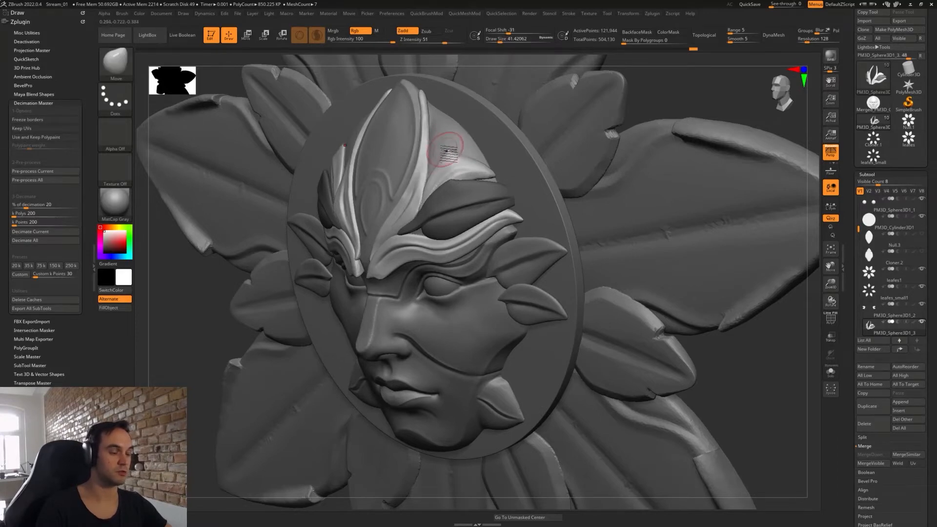
pyautogui.moveTo(445, 149)
pyautogui.mouseDown(button='right')
pyautogui.moveTo(469, 153)
pyautogui.moveTo(498, 180)
pyautogui.mouseUp(button='right')
pyautogui.press('[')
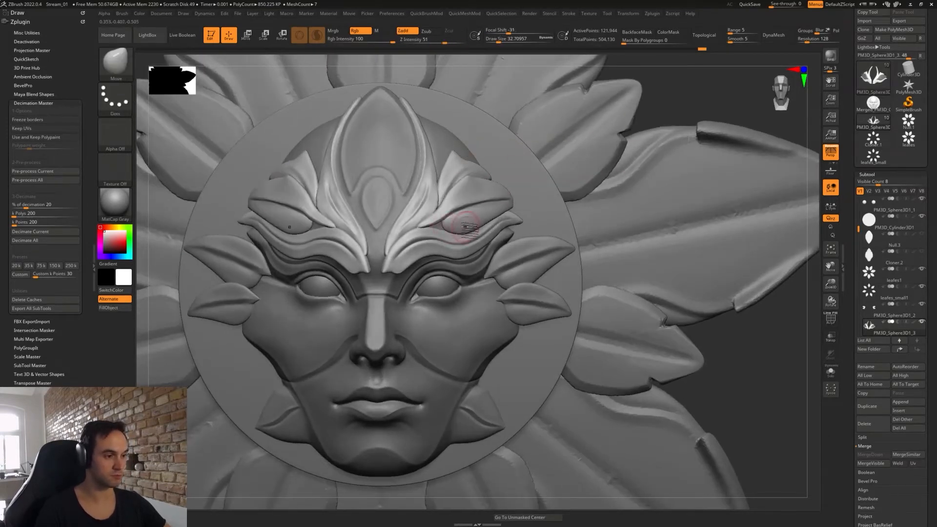
# - Carve creases along the lower lobes of the large brow leaves with the DamStandard brush at about size 33 and intensity 33
pyautogui.moveTo(471, 230)
pyautogui.mouseDown(button='right')
pyautogui.moveTo(455, 225)
pyautogui.moveTo(485, 228)
pyautogui.moveTo(481, 221)
pyautogui.moveTo(454, 239)
pyautogui.mouseUp(button='right')
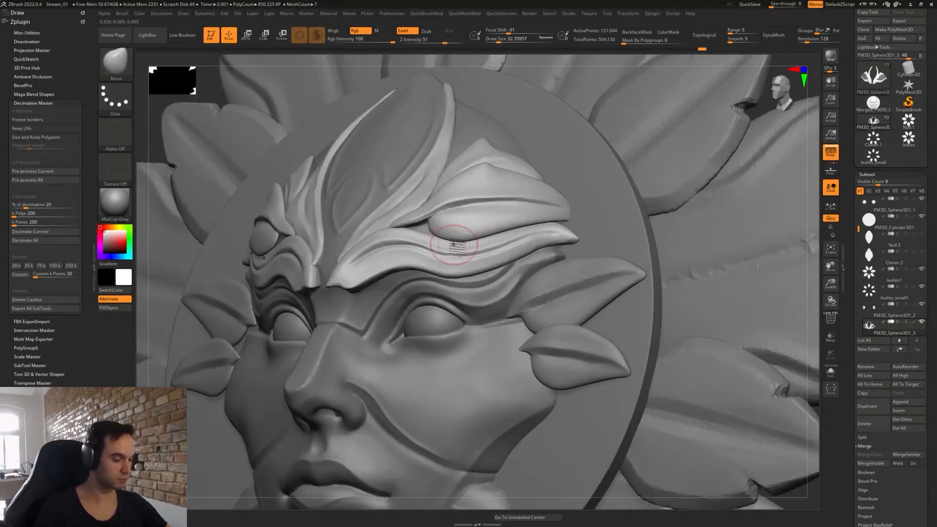
pyautogui.press('b')
pyautogui.press('d')
pyautogui.press('s')
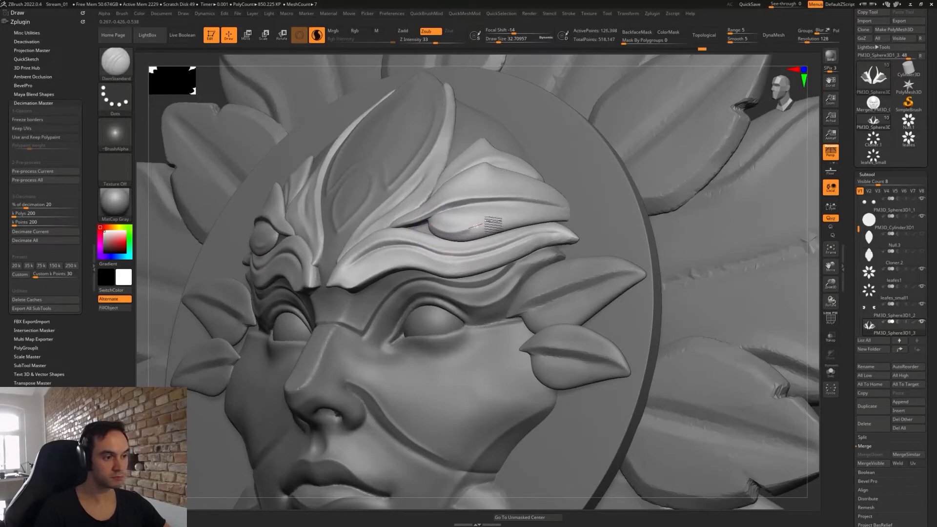
pyautogui.moveTo(581, 229); pyautogui.dragTo(491, 193, button='right')
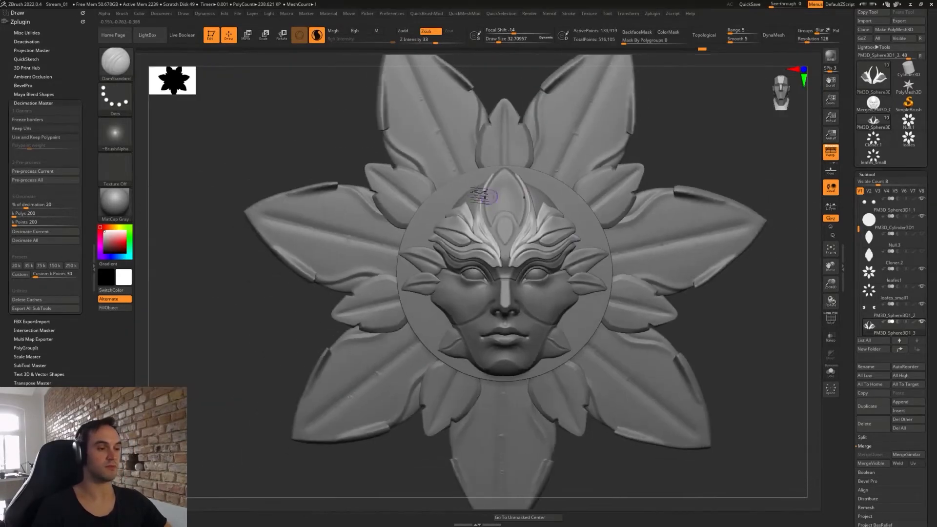
# - Review the whole medallion from the front and activate the Move gizmo on the eyebrow ornament
pyautogui.moveTo(650, 144); pyautogui.dragTo(598, 286, button='right')
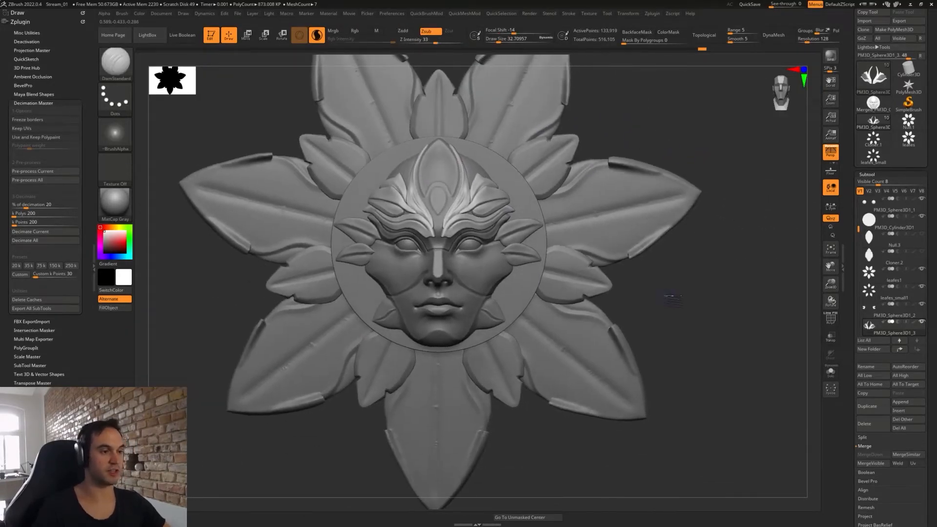
pyautogui.moveTo(673, 297); pyautogui.dragTo(695, 275, button='right')
pyautogui.press('w')
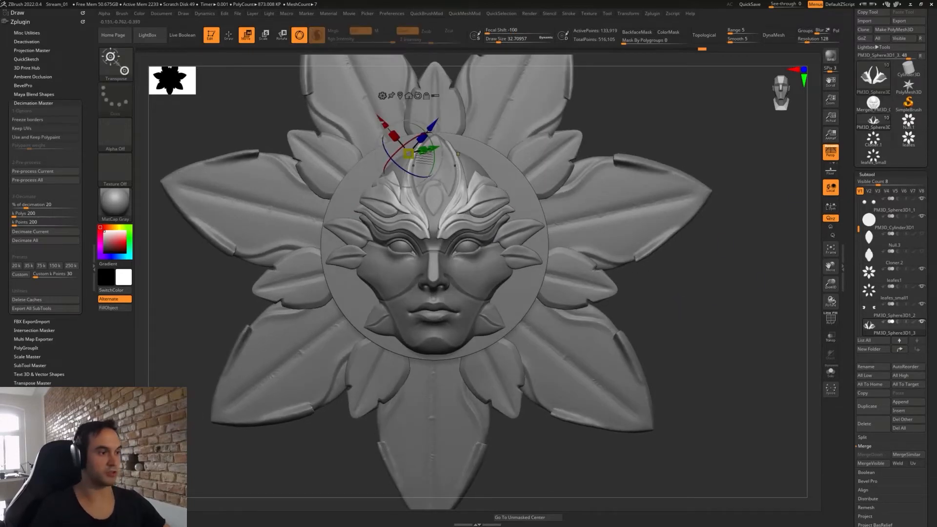
# - Reset the gizmo on the forehead ornament, duplicate the ornament down over the lower face and rotate the copy 180 degrees
pyautogui.click(401, 97)
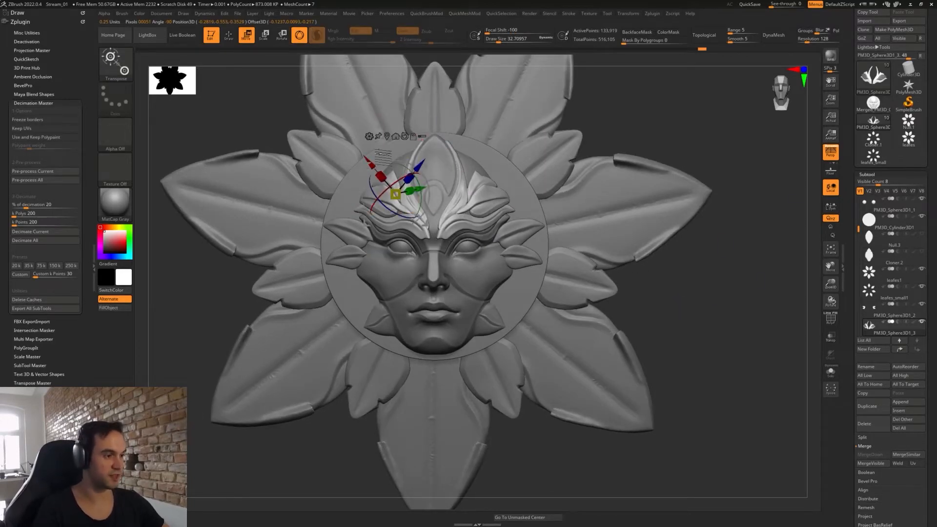
pyautogui.click(385, 136)
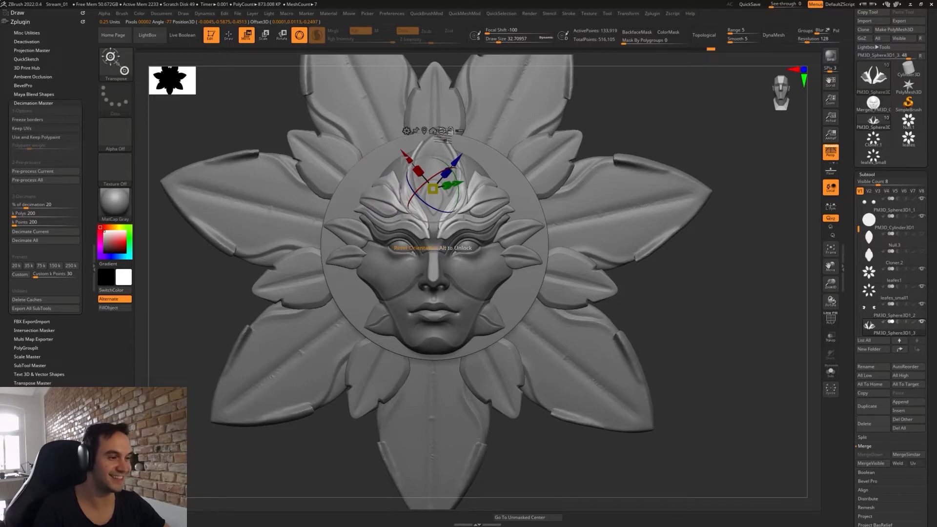
pyautogui.click(442, 131)
pyautogui.keyDown('ctrl'); pyautogui.moveTo(432, 146); pyautogui.dragTo(432, 246); pyautogui.keyUp('ctrl')
pyautogui.moveTo(465, 280); pyautogui.dragTo(394, 318)
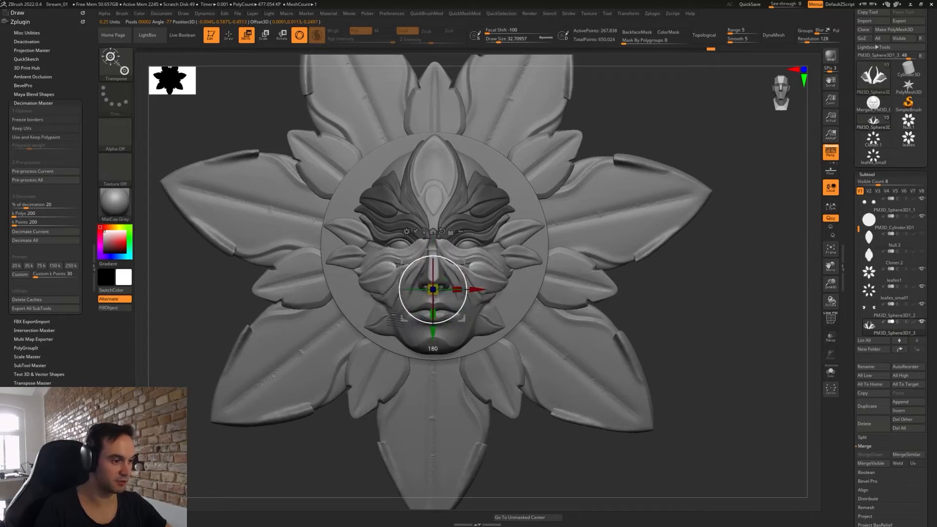
# - Lower the copied ornament slightly and shift its halves outward onto the sides of the cheeks
pyautogui.moveTo(432, 356)
pyautogui.mouseDown()
pyautogui.moveTo(432, 365)
pyautogui.moveTo(433, 344)
pyautogui.mouseUp()
pyautogui.press('q')
pyautogui.press('w')
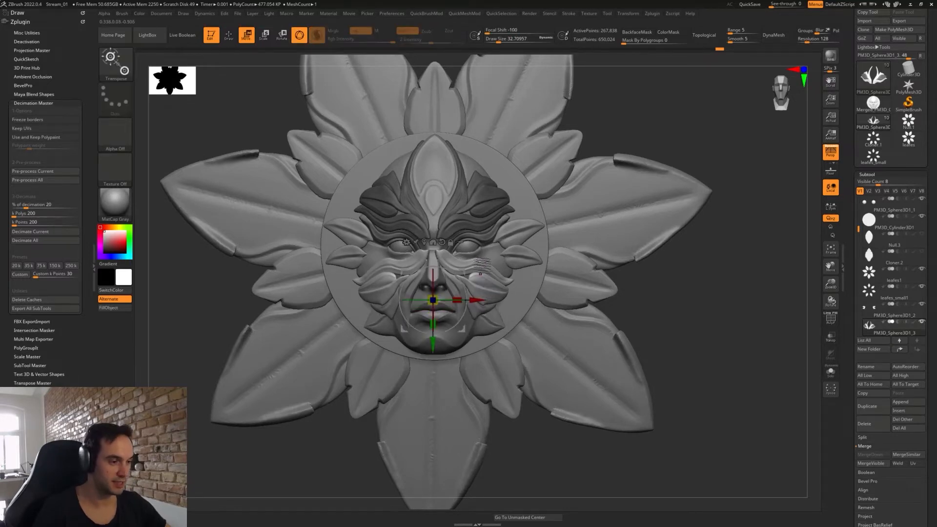
pyautogui.moveTo(467, 274)
pyautogui.mouseDown()
pyautogui.moveTo(517, 279)
pyautogui.moveTo(475, 302)
pyautogui.moveTo(498, 303)
pyautogui.moveTo(491, 311)
pyautogui.moveTo(496, 303)
pyautogui.moveTo(537, 313)
pyautogui.moveTo(511, 288)
pyautogui.mouseUp()
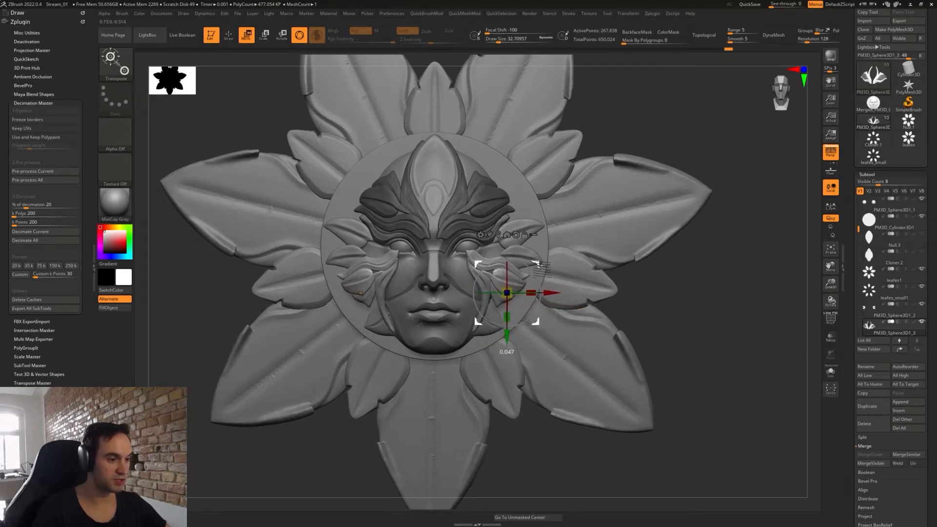
# - Split the unmasked ornament copy into its own subtool and isolate it in the view
pyautogui.press('q')
pyautogui.press('2')
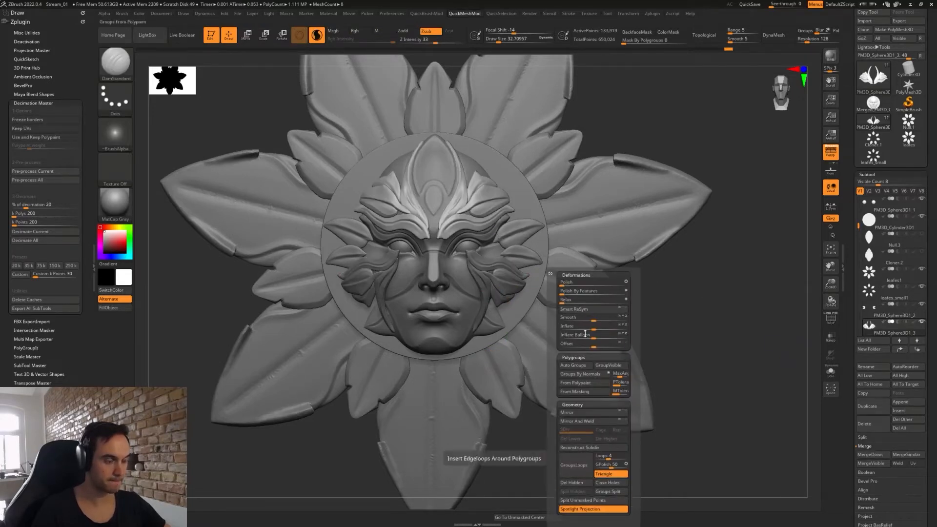
pyautogui.click(580, 501)
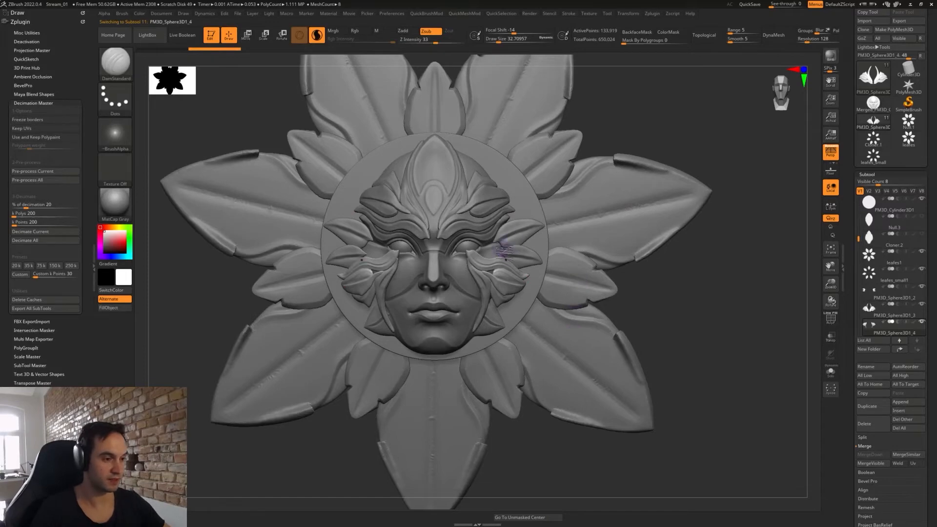
pyautogui.click(830, 373)
pyautogui.hotkey('ctrl', 'shift')
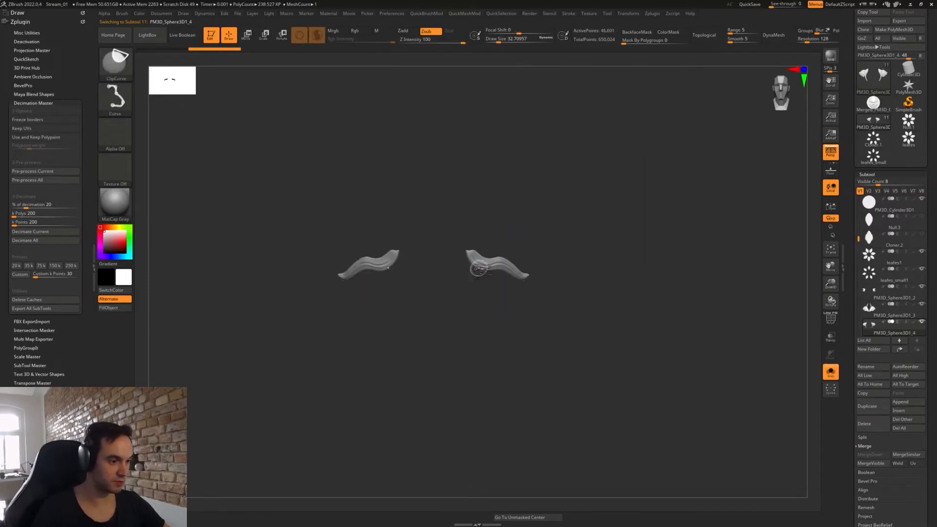
pyautogui.keyDown('ctrl'); pyautogui.keyDown('shift'); pyautogui.click(505, 228); pyautogui.keyUp('shift'); pyautogui.keyUp('ctrl')
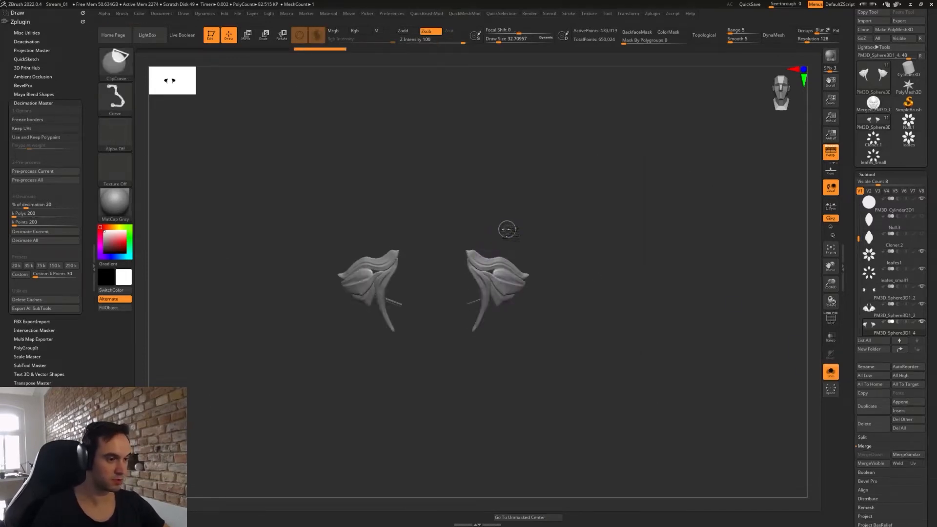
pyautogui.hotkey('ctrl', 'z')
pyautogui.hotkey('ctrl', 'z')
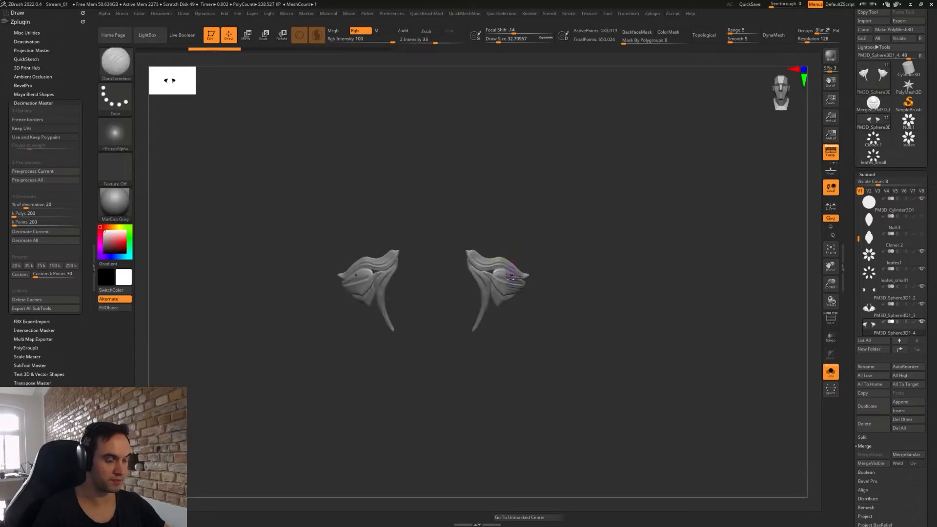
# - Make SelectLasso the active selection brush
pyautogui.press('2')
pyautogui.press('3')
pyautogui.click(507, 371)
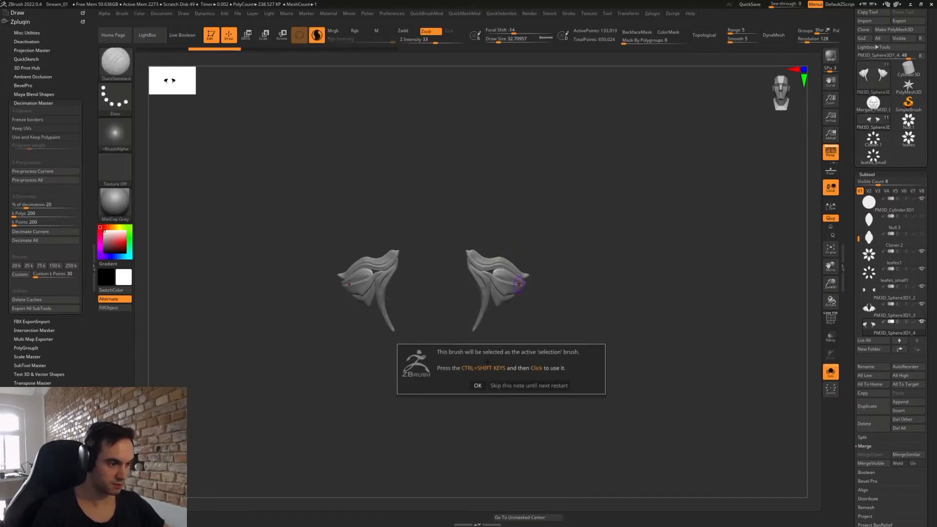
pyautogui.click(478, 386)
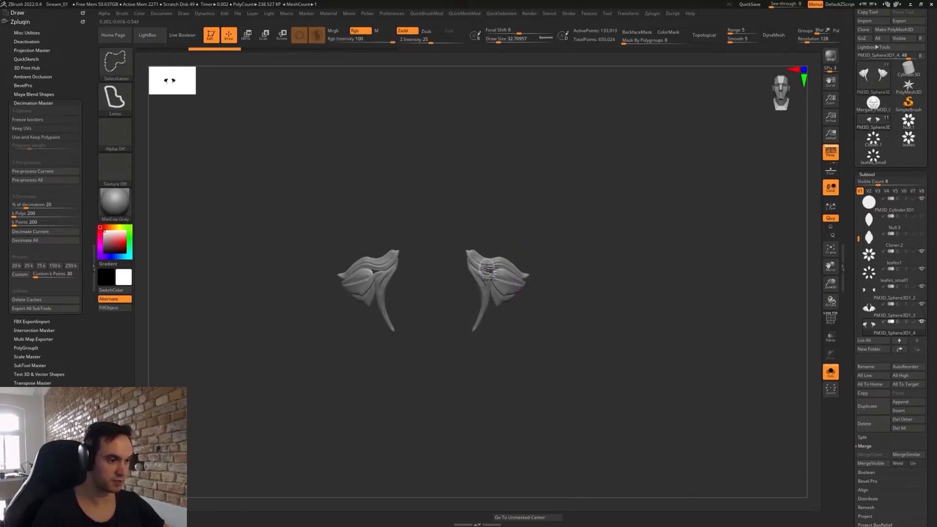
# - Hide the upper wavy strips and long curved strands of the cheek ornament, delete the hidden parts and show all subtools again
pyautogui.keyDown('ctrl'); pyautogui.keyDown('shift'); pyautogui.click(487, 264); pyautogui.keyUp('shift'); pyautogui.keyUp('ctrl')
pyautogui.keyDown('ctrl'); pyautogui.keyDown('shift'); pyautogui.click(489, 260); pyautogui.keyUp('shift'); pyautogui.keyUp('ctrl')
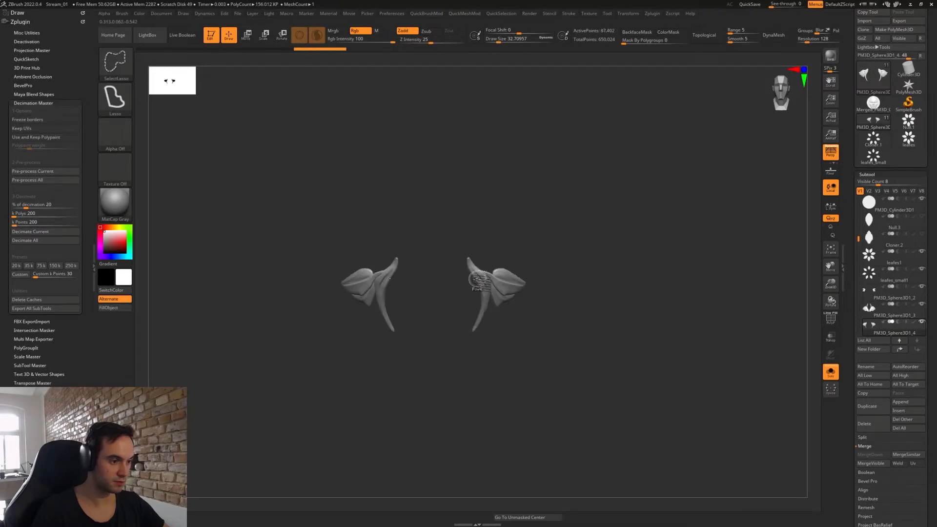
pyautogui.keyDown('ctrl'); pyautogui.keyDown('shift'); pyautogui.click(482, 286); pyautogui.keyUp('shift'); pyautogui.keyUp('ctrl')
pyautogui.rightClick(542, 380)
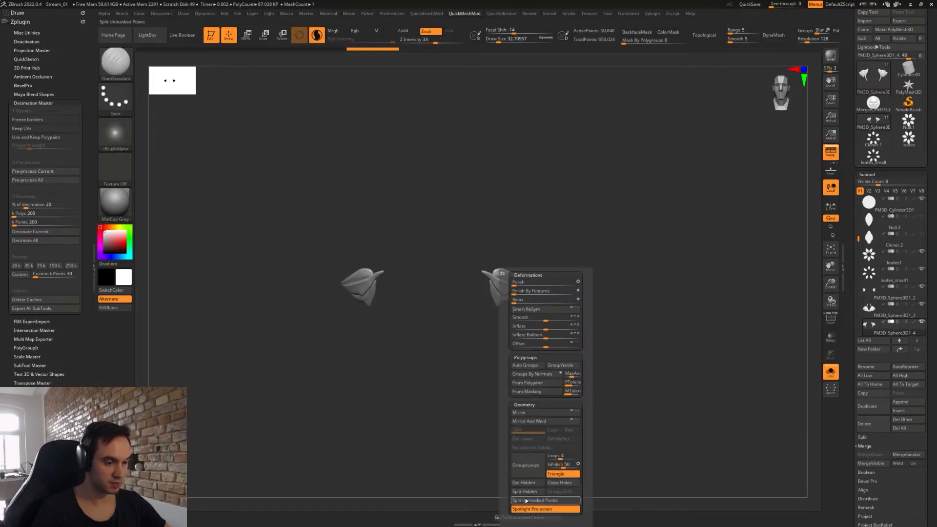
pyautogui.click(831, 373)
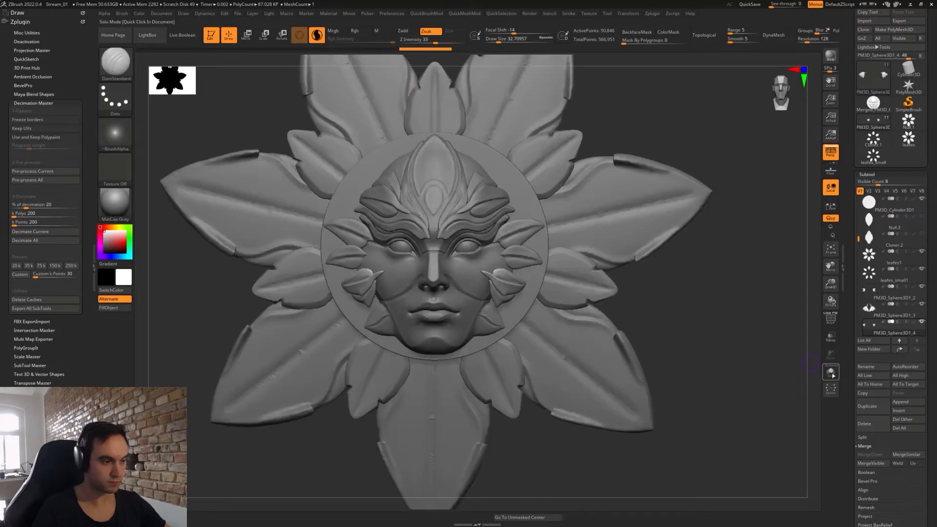
# - Reposition the remaining cheek leaves in height and depth so they sit against the sides of the face
pyautogui.press('w')
pyautogui.moveTo(544, 239)
pyautogui.mouseDown(button='right')
pyautogui.moveTo(600, 244)
pyautogui.moveTo(541, 235)
pyautogui.moveTo(554, 328)
pyautogui.moveTo(526, 325)
pyautogui.mouseUp(button='right')
pyautogui.moveTo(538, 337); pyautogui.dragTo(525, 331)
pyautogui.moveTo(521, 329); pyautogui.dragTo(526, 198, button='right')
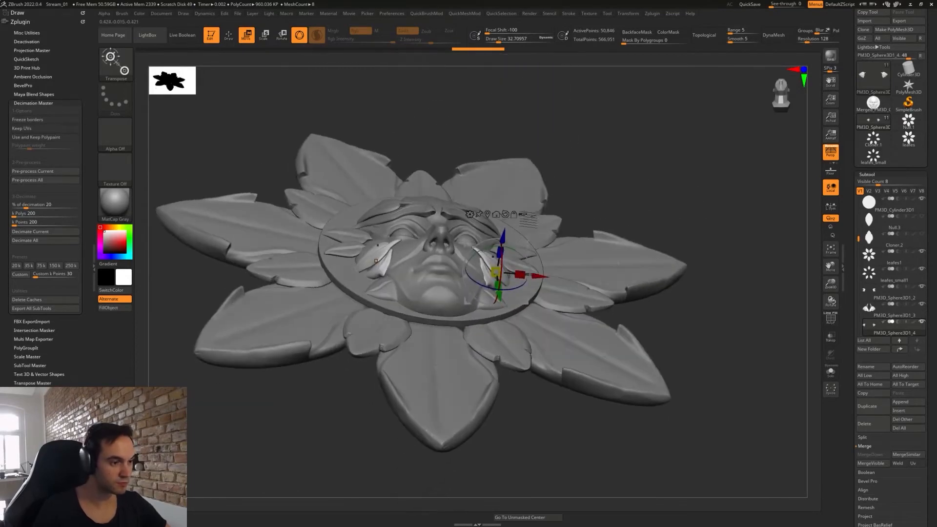
pyautogui.moveTo(510, 245); pyautogui.dragTo(514, 266)
pyautogui.moveTo(512, 241); pyautogui.dragTo(524, 327, button='right')
pyautogui.moveTo(498, 287); pyautogui.dragTo(520, 268, button='right')
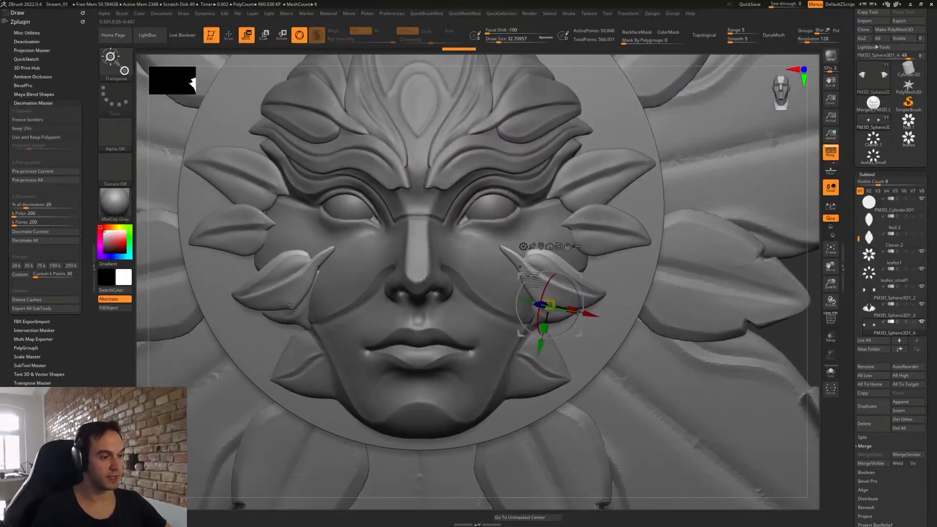
pyautogui.press('q')
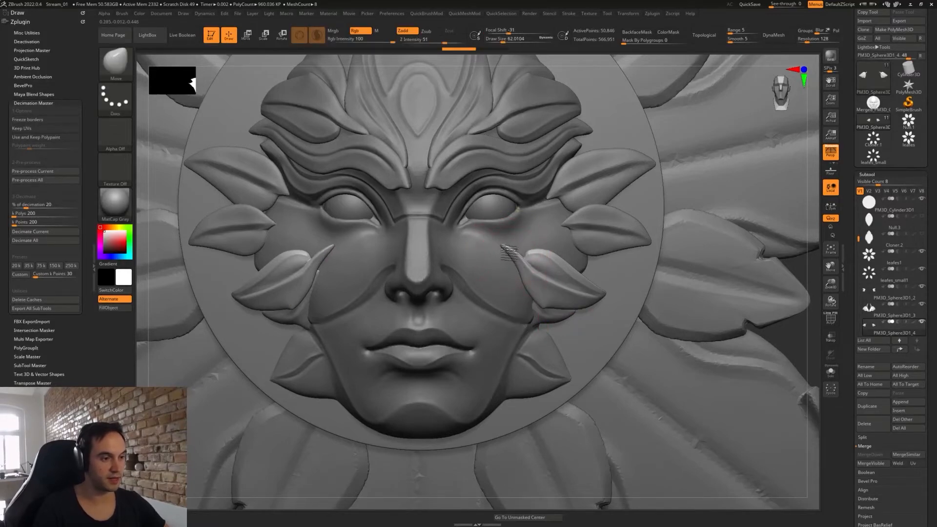
pyautogui.moveTo(508, 260); pyautogui.dragTo(456, 233, button='right')
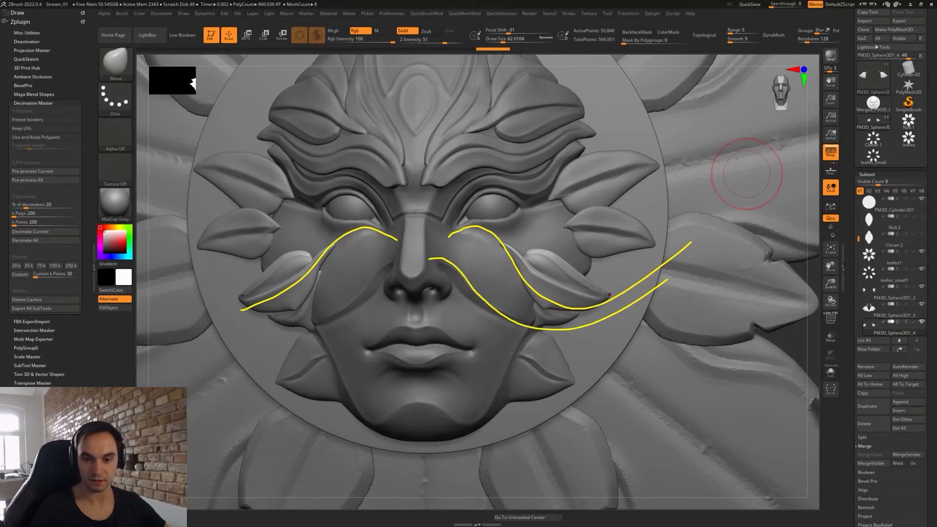
pyautogui.press('Escape')
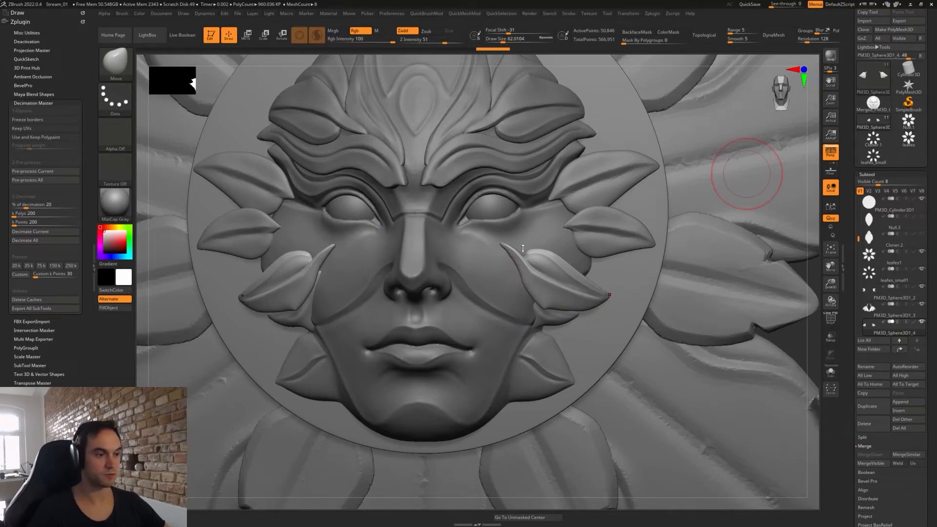
pyautogui.moveTo(523, 248)
pyautogui.mouseDown(button='right')
pyautogui.moveTo(554, 220)
pyautogui.moveTo(561, 167)
pyautogui.mouseUp(button='right')
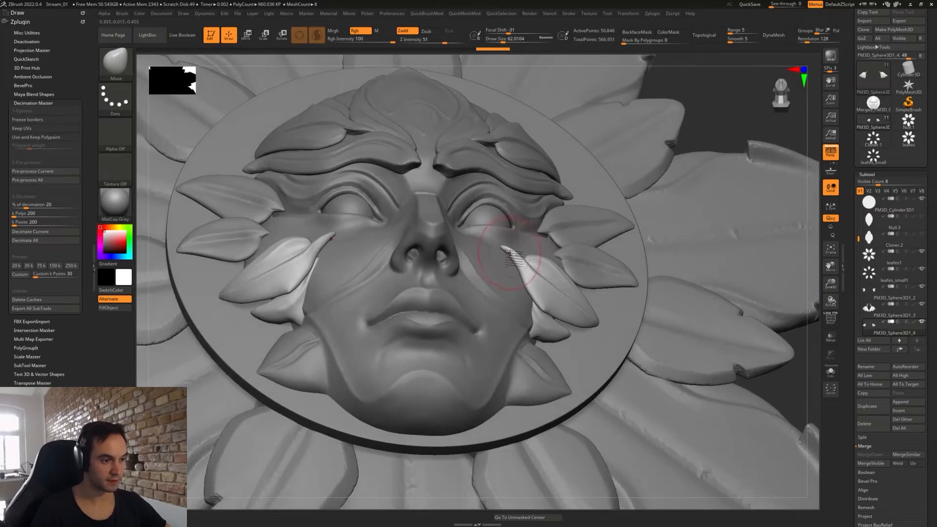
pyautogui.moveTo(908, 68)
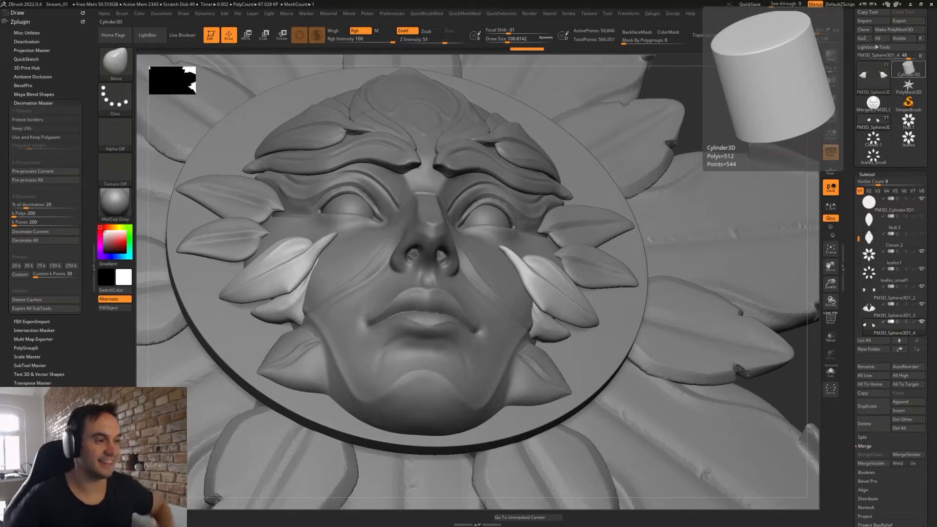
pyautogui.keyDown('shift'); pyautogui.moveTo(530, 240); pyautogui.dragTo(542, 264, button='right'); pyautogui.keyUp('shift')
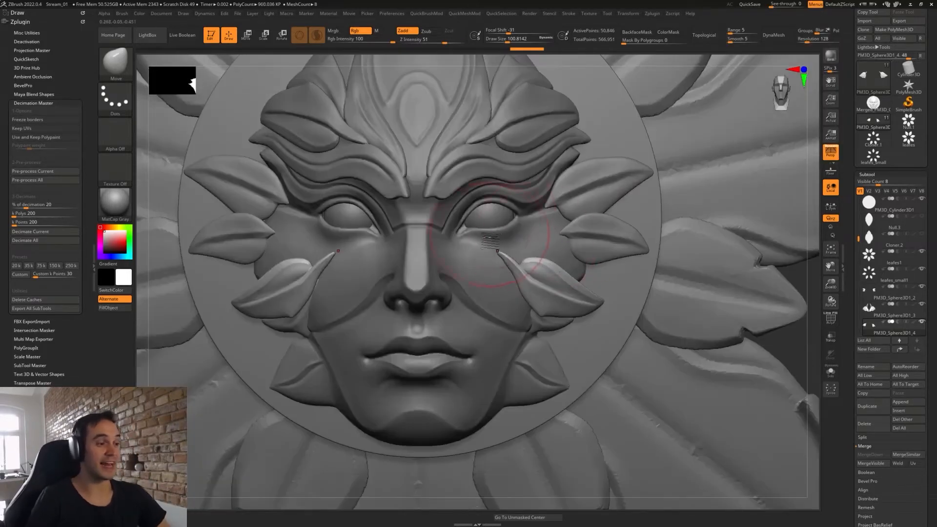
# - Reshape the inner tip of the cheek leaf with the Move brush at varying sizes and mirror the result to the other side
pyautogui.press('s')
pyautogui.moveTo(500, 243); pyautogui.dragTo(500, 242)
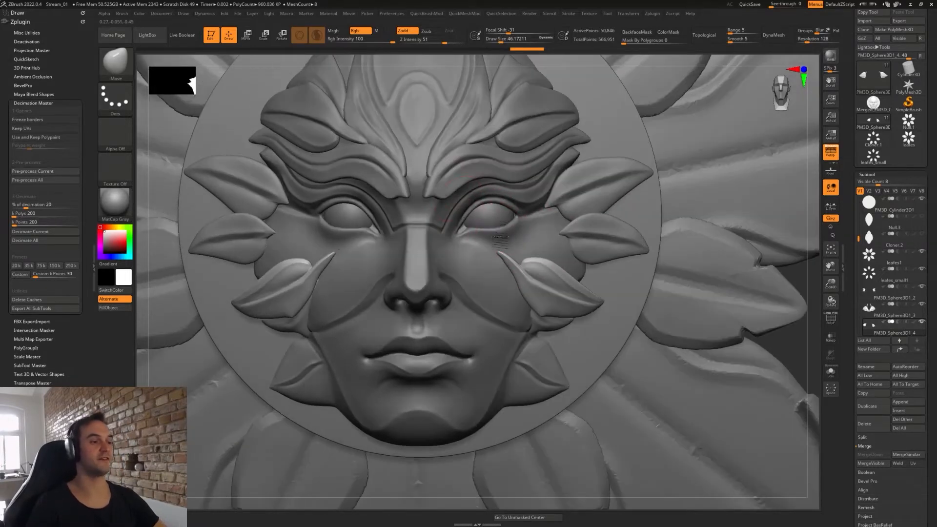
pyautogui.moveTo(512, 257); pyautogui.dragTo(511, 249, button='right')
pyautogui.press('s')
pyautogui.moveTo(508, 250); pyautogui.dragTo(505, 263)
pyautogui.moveTo(505, 263); pyautogui.dragTo(512, 249, button='right')
pyautogui.press('s')
pyautogui.moveTo(511, 249)
pyautogui.mouseDown()
pyautogui.moveTo(521, 249)
pyautogui.moveTo(503, 263)
pyautogui.mouseUp()
pyautogui.moveTo(505, 258)
pyautogui.mouseDown(button='right')
pyautogui.moveTo(510, 234)
pyautogui.moveTo(512, 265)
pyautogui.mouseUp(button='right')
pyautogui.press('2')
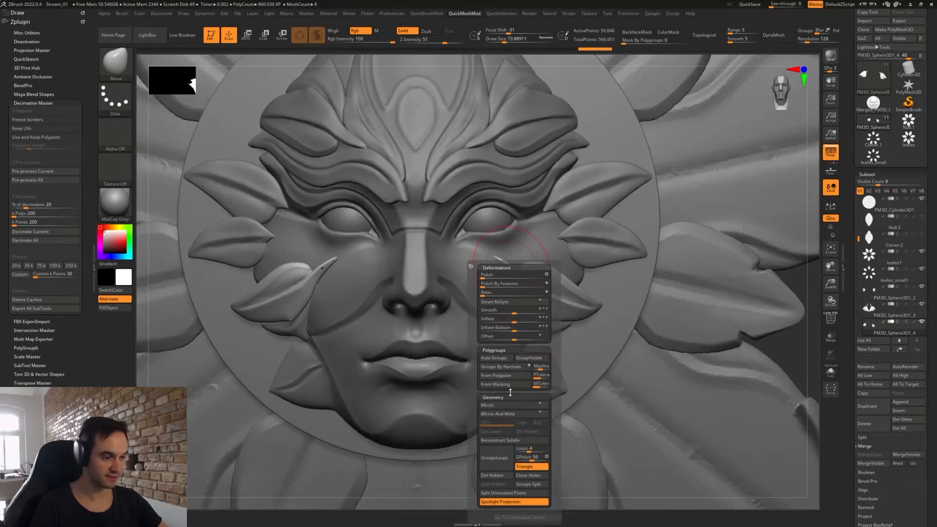
pyautogui.click(509, 406)
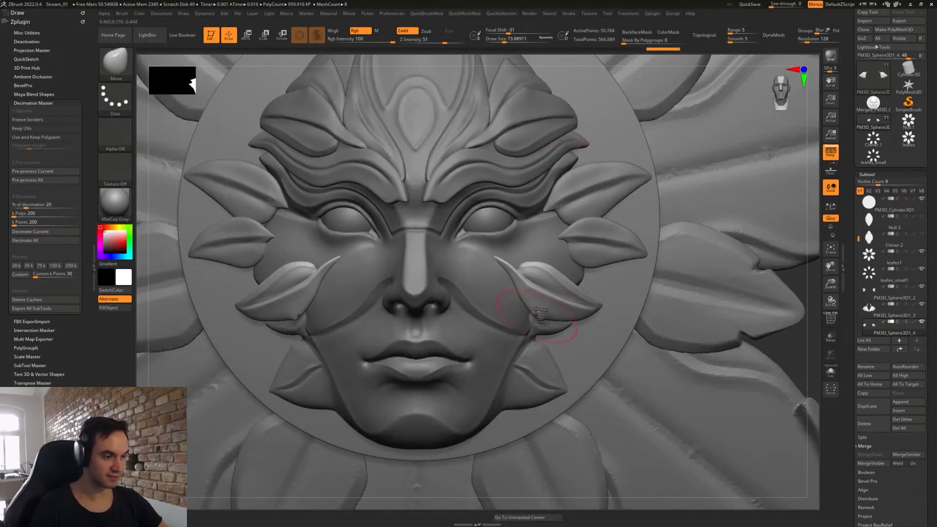
# - Reduce the Move brush size to about 35 and adjust the lower edge of the cheek leaf
pyautogui.press('s')
pyautogui.moveTo(538, 317); pyautogui.dragTo(532, 317)
pyautogui.moveTo(546, 324)
pyautogui.mouseDown(button='right')
pyautogui.moveTo(526, 308)
pyautogui.moveTo(545, 327)
pyautogui.mouseUp(button='right')
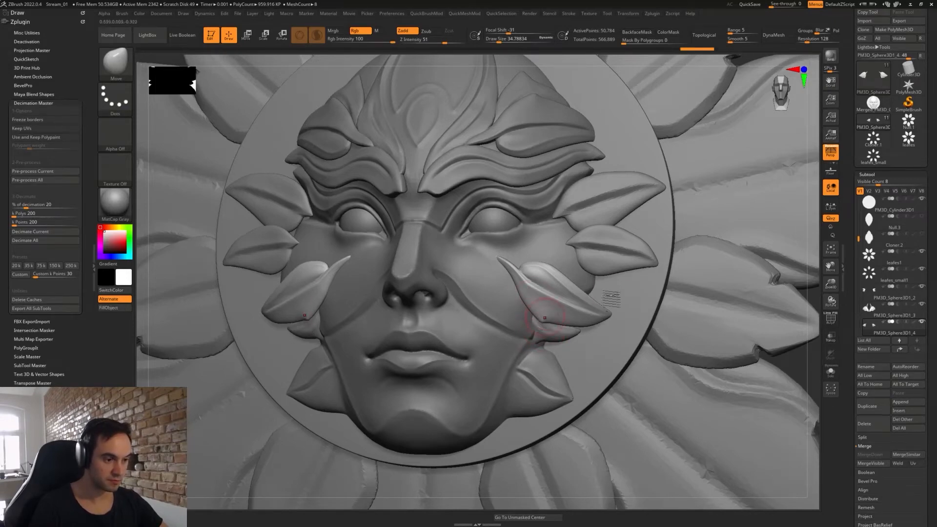
# - Isolate the cheek leaves, mask the large upper leaves so only the small lower pieces stay unmasked, and show all subtools again
pyautogui.click(831, 373)
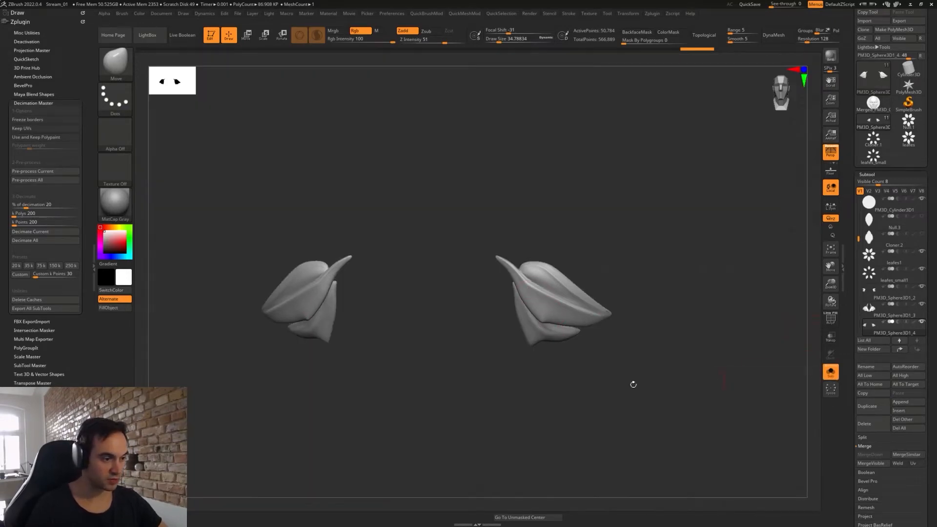
pyautogui.moveTo(546, 391)
pyautogui.mouseDown()
pyautogui.moveTo(571, 376)
pyautogui.moveTo(542, 356)
pyautogui.mouseUp()
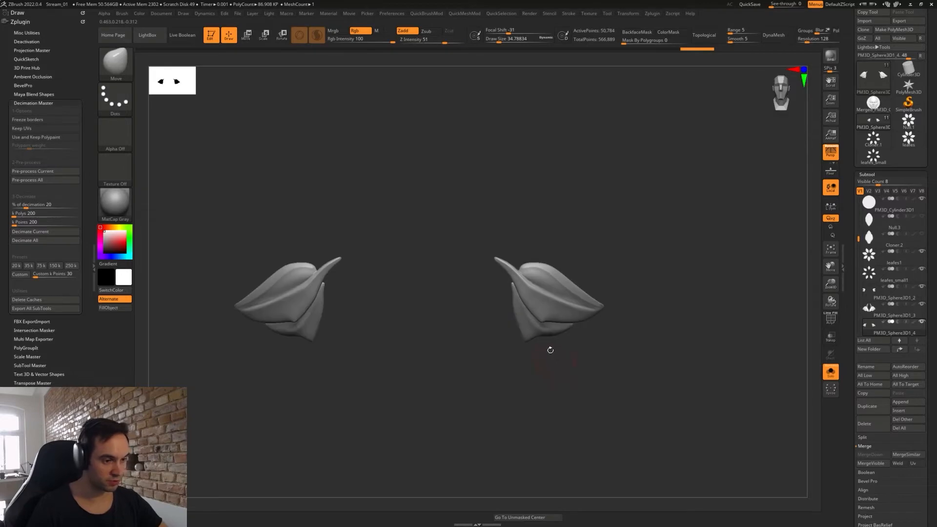
pyautogui.keyDown('ctrl'); pyautogui.keyDown('shift'); pyautogui.click(548, 336); pyautogui.keyUp('shift'); pyautogui.keyUp('ctrl')
pyautogui.keyDown('ctrl'); pyautogui.click(558, 376); pyautogui.keyUp('ctrl')
pyautogui.keyDown('ctrl'); pyautogui.keyDown('shift'); pyautogui.click(564, 383); pyautogui.keyUp('shift'); pyautogui.keyUp('ctrl')
pyautogui.keyDown('ctrl'); pyautogui.click(569, 385); pyautogui.keyUp('ctrl')
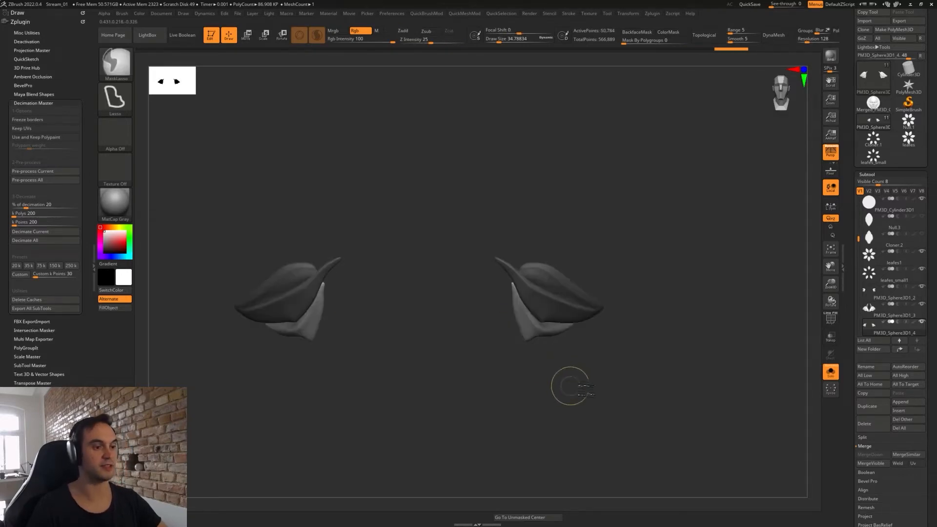
pyautogui.click(831, 372)
# - Move the unmasked small leaf pieces outward, away from the sides of the face
pyautogui.moveTo(625, 345); pyautogui.dragTo(483, 339)
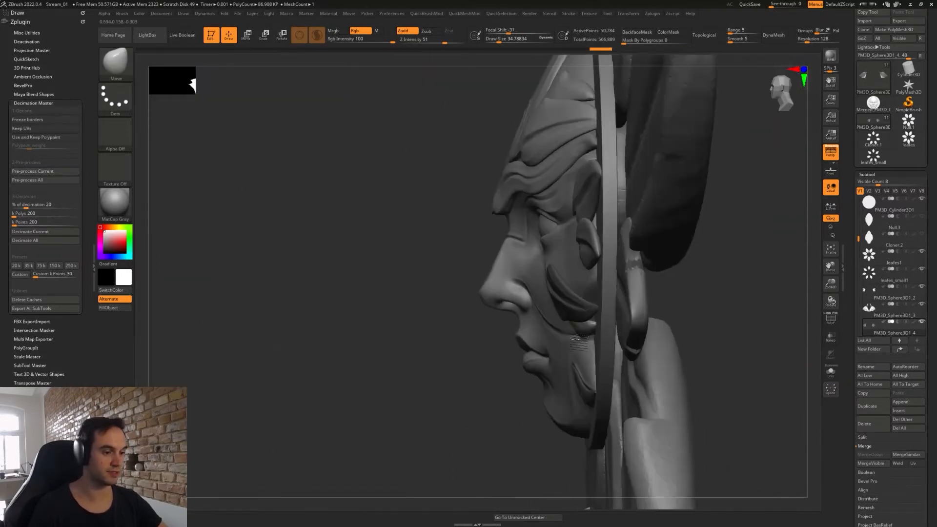
pyautogui.press('w')
pyautogui.moveTo(576, 296); pyautogui.dragTo(579, 297)
pyautogui.moveTo(481, 337); pyautogui.dragTo(733, 272)
pyautogui.keyDown('ctrl'); pyautogui.moveTo(730, 274); pyautogui.dragTo(675, 266, button='right'); pyautogui.keyUp('ctrl')
pyautogui.keyDown('ctrl'); pyautogui.moveTo(468, 299); pyautogui.dragTo(530, 311, button='right'); pyautogui.keyUp('ctrl')
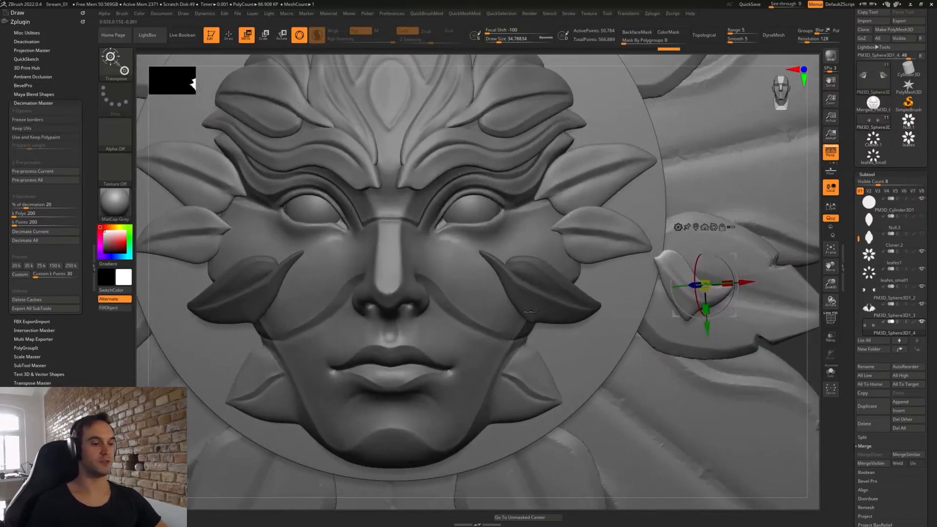
# - Bring the small leaf pieces back to the cheeks and rotate them to tuck in above the large cheek leaves
pyautogui.moveTo(738, 251); pyautogui.dragTo(614, 239)
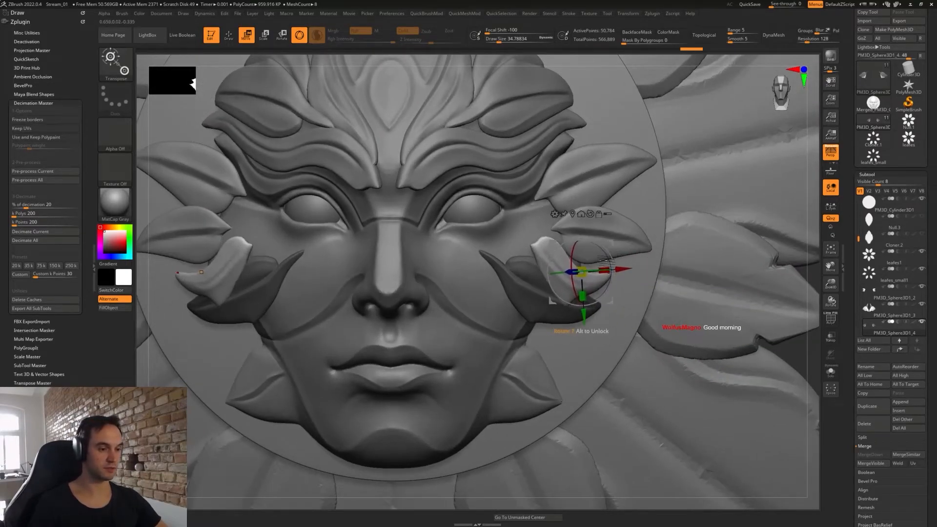
pyautogui.moveTo(615, 248); pyautogui.dragTo(294, 352, button='right')
pyautogui.moveTo(649, 271); pyautogui.dragTo(645, 273, button='right')
pyautogui.moveTo(644, 275); pyautogui.dragTo(626, 254)
pyautogui.moveTo(298, 336); pyautogui.dragTo(201, 261, button='right')
pyautogui.moveTo(579, 240); pyautogui.dragTo(599, 236)
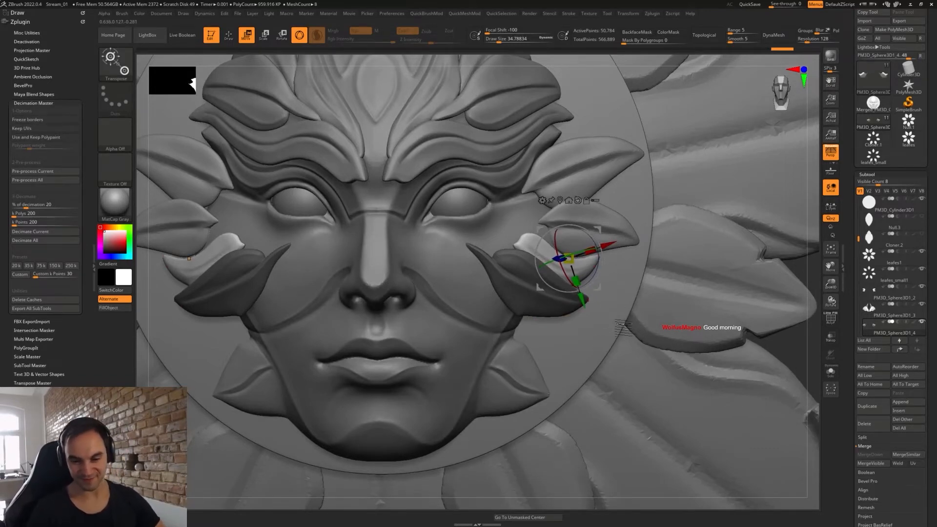
pyautogui.moveTo(563, 280)
pyautogui.mouseDown(button='right')
pyautogui.moveTo(623, 308)
pyautogui.moveTo(598, 267)
pyautogui.moveTo(618, 279)
pyautogui.moveTo(610, 249)
pyautogui.moveTo(592, 288)
pyautogui.mouseUp(button='right')
pyautogui.press('q')
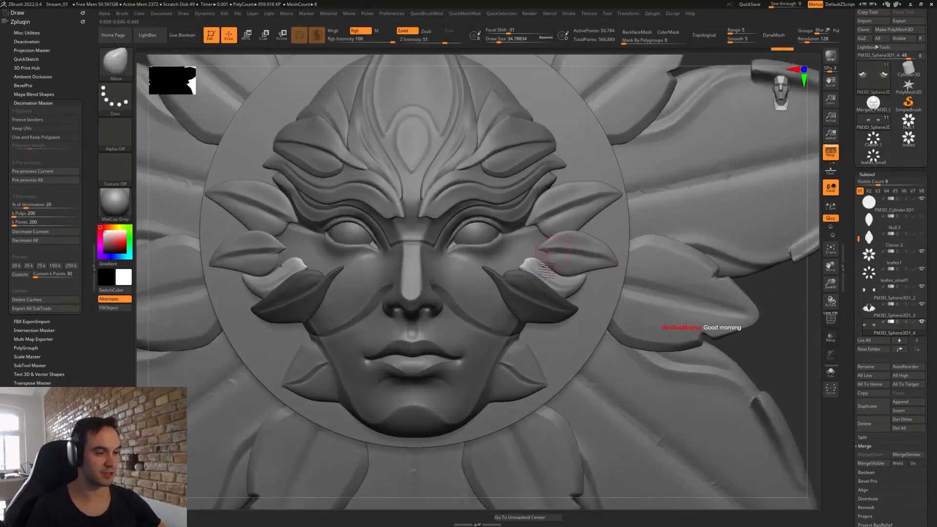
# - Enlarge the Move brush to about 54 and reshape the small leaf pieces above the large cheek leaves
pyautogui.press('s')
pyautogui.moveTo(550, 265)
pyautogui.mouseDown()
pyautogui.moveTo(527, 267)
pyautogui.moveTo(547, 264)
pyautogui.moveTo(528, 262)
pyautogui.moveTo(539, 264)
pyautogui.mouseUp()
pyautogui.press('s')
pyautogui.press('s')
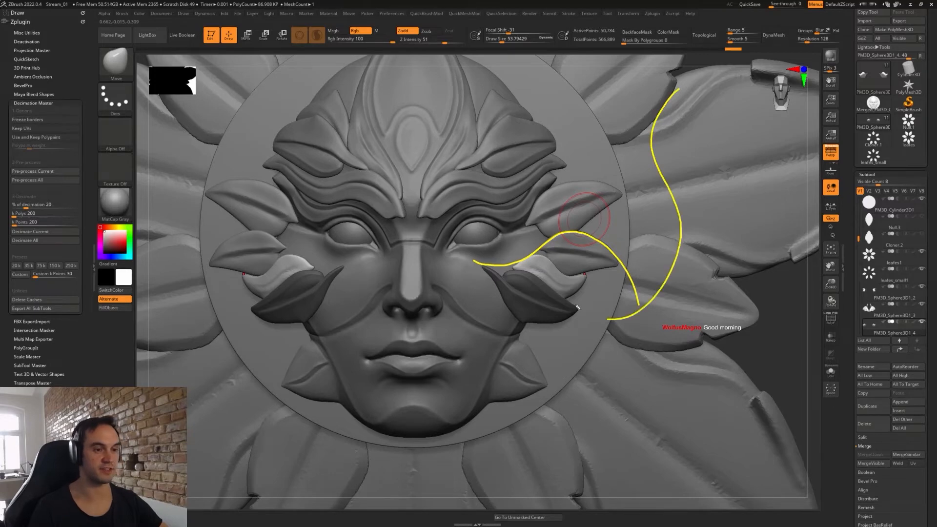
# - Sketch yellow flow lines over the brows, forehead and cheek as an on-screen annotation, and clear them
pyautogui.moveTo(508, 107); pyautogui.dragTo(335, 311)
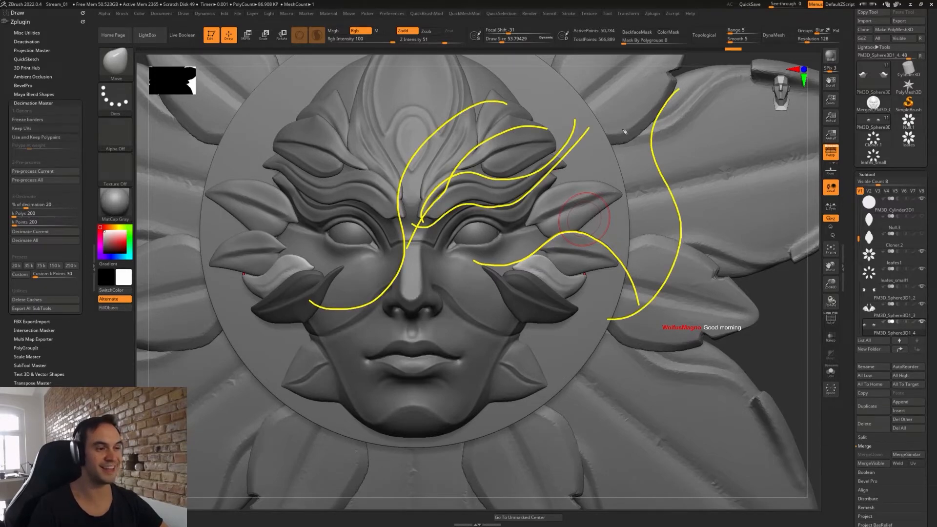
pyautogui.hotkey('ctrl', 'shift', '7')
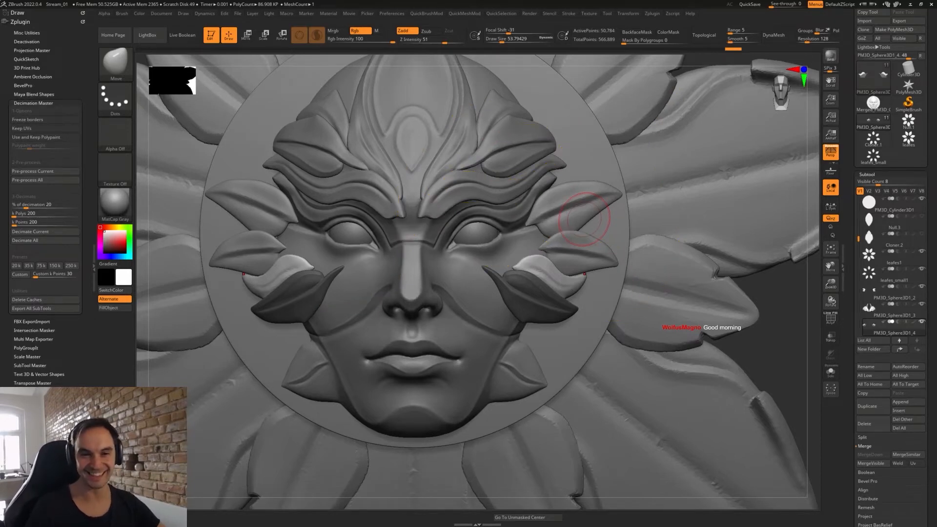
# - Invert the mask to free the large cheek leaves and shape them with the Move brush at about size 56
pyautogui.moveTo(564, 274)
pyautogui.mouseDown(button='right')
pyautogui.moveTo(571, 295)
pyautogui.moveTo(575, 289)
pyautogui.mouseUp(button='right')
pyautogui.press('s')
pyautogui.moveTo(574, 291); pyautogui.dragTo(551, 273)
pyautogui.moveTo(544, 276); pyautogui.dragTo(683, 249, button='right')
pyautogui.keyDown('ctrl'); pyautogui.click(772, 280); pyautogui.keyUp('ctrl')
pyautogui.press('s')
pyautogui.moveTo(559, 285); pyautogui.dragTo(549, 284)
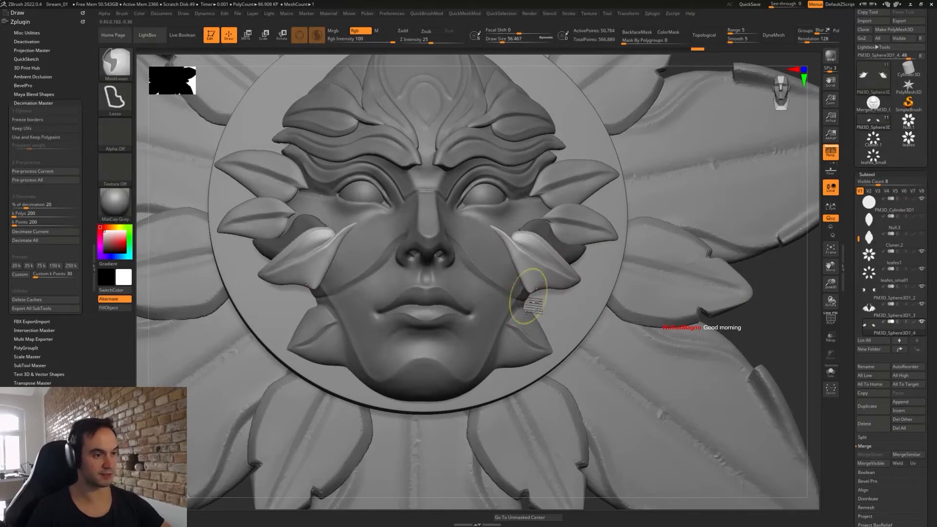
# - Undo the last change, reduce the Move brush to about 39 and refine the lower edge of the large cheek leaves
pyautogui.moveTo(534, 306); pyautogui.dragTo(532, 292, button='right')
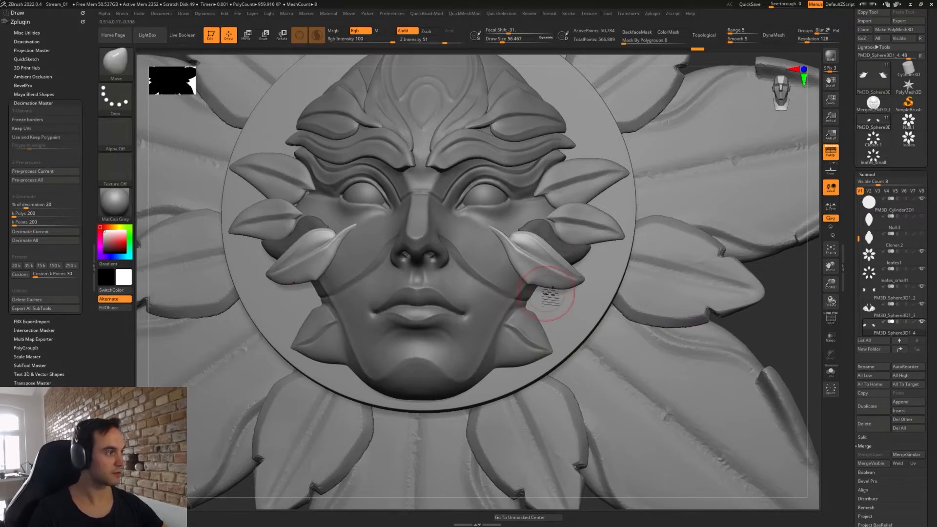
pyautogui.moveTo(549, 292)
pyautogui.mouseDown(button='right')
pyautogui.moveTo(539, 337)
pyautogui.moveTo(529, 283)
pyautogui.mouseUp(button='right')
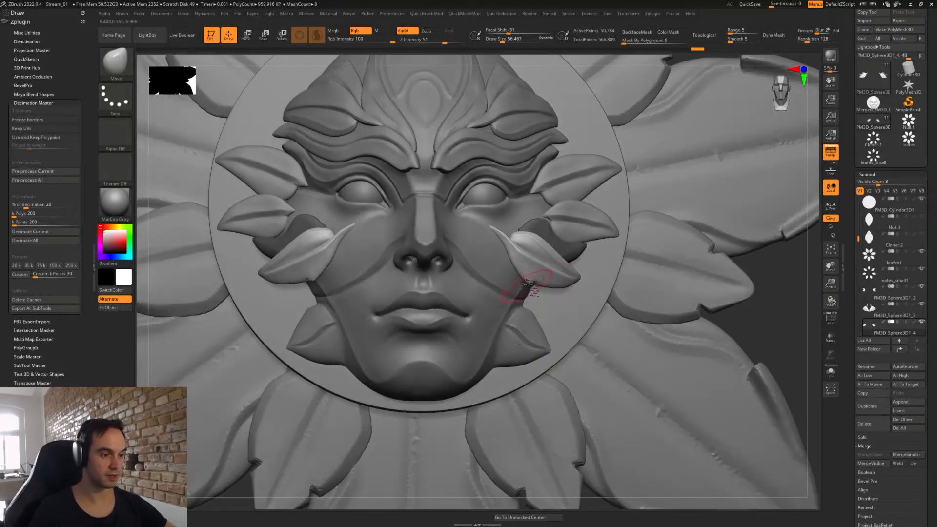
pyautogui.hotkey('ctrl', 'z')
pyautogui.press('s')
pyautogui.moveTo(531, 286); pyautogui.dragTo(528, 286)
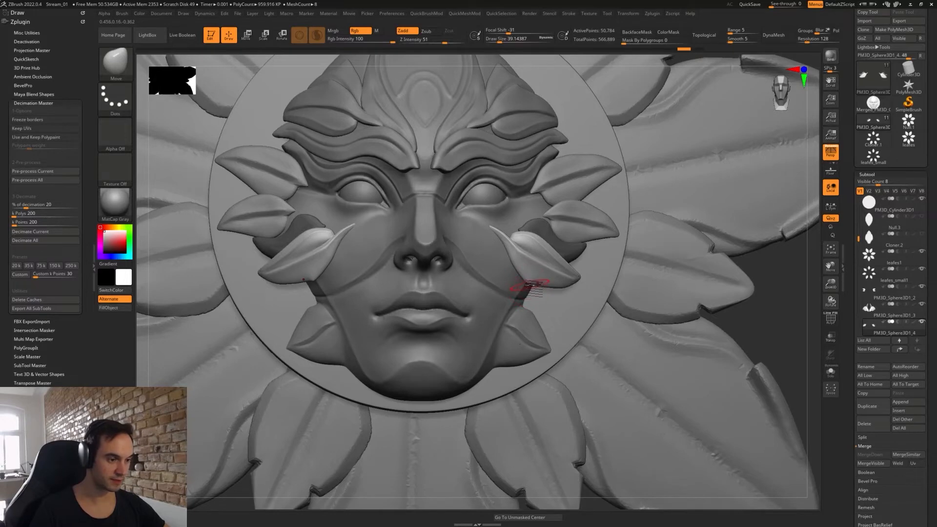
pyautogui.moveTo(534, 303); pyautogui.dragTo(530, 282, button='right')
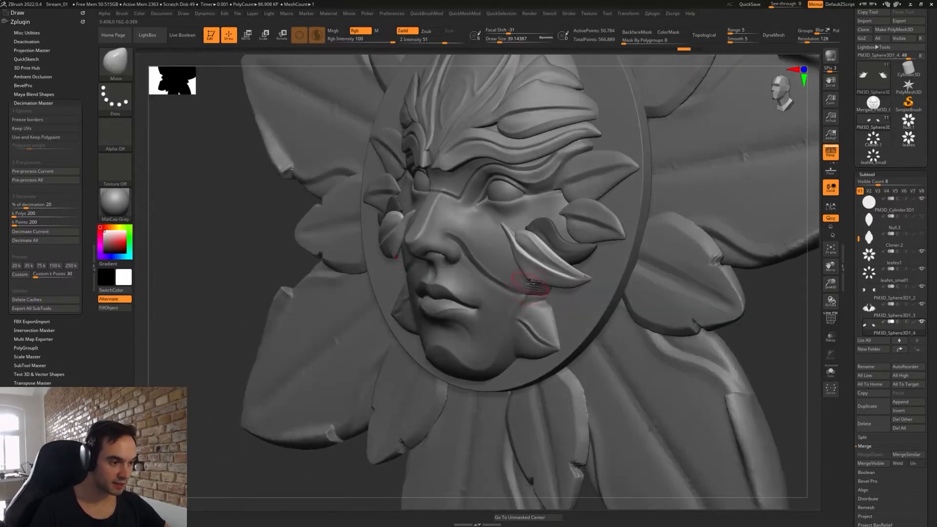
pyautogui.moveTo(532, 341); pyautogui.dragTo(550, 275, button='right')
pyautogui.keyDown('shift'); pyautogui.moveTo(519, 305); pyautogui.dragTo(521, 304, button='right'); pyautogui.keyUp('shift')
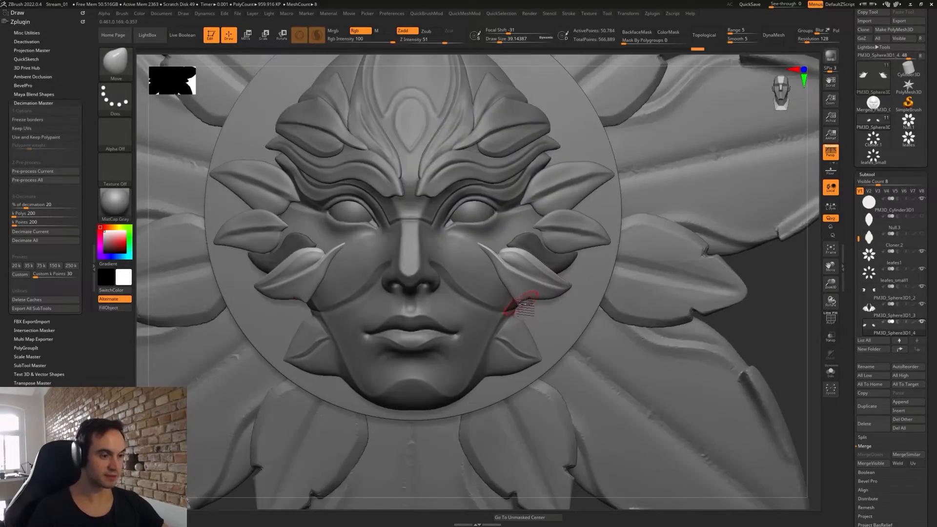
pyautogui.press('[')
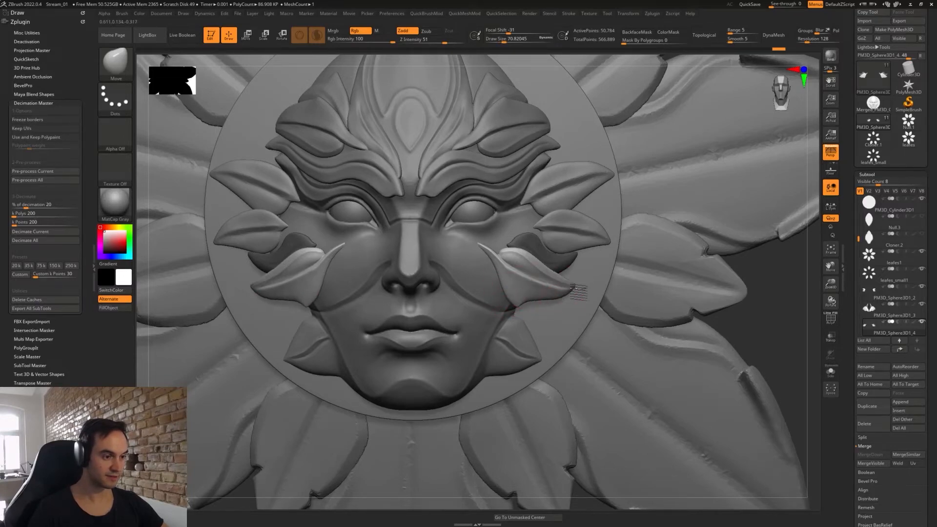
# - Frame the whole ornament from the front and render a BPR preview
pyautogui.moveTo(554, 281)
pyautogui.mouseDown(button='right')
pyautogui.moveTo(556, 230)
pyautogui.moveTo(570, 264)
pyautogui.moveTo(568, 244)
pyautogui.moveTo(564, 275)
pyautogui.mouseUp(button='right')
pyautogui.press('f')
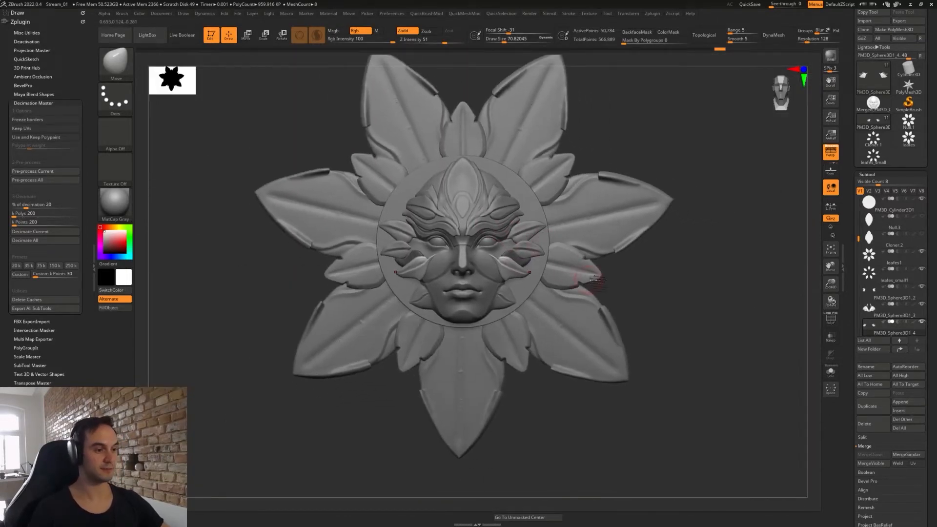
pyautogui.moveTo(669, 299); pyautogui.dragTo(700, 339, button='right')
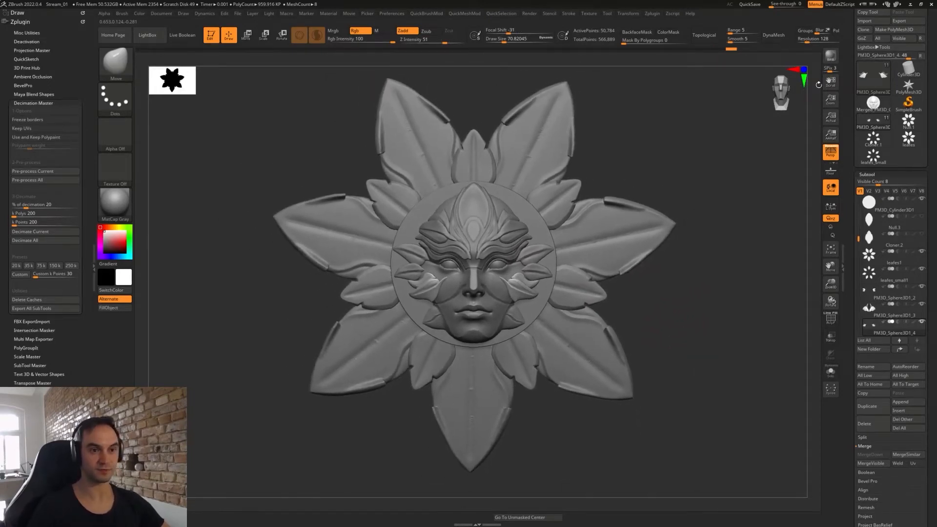
pyautogui.click(834, 58)
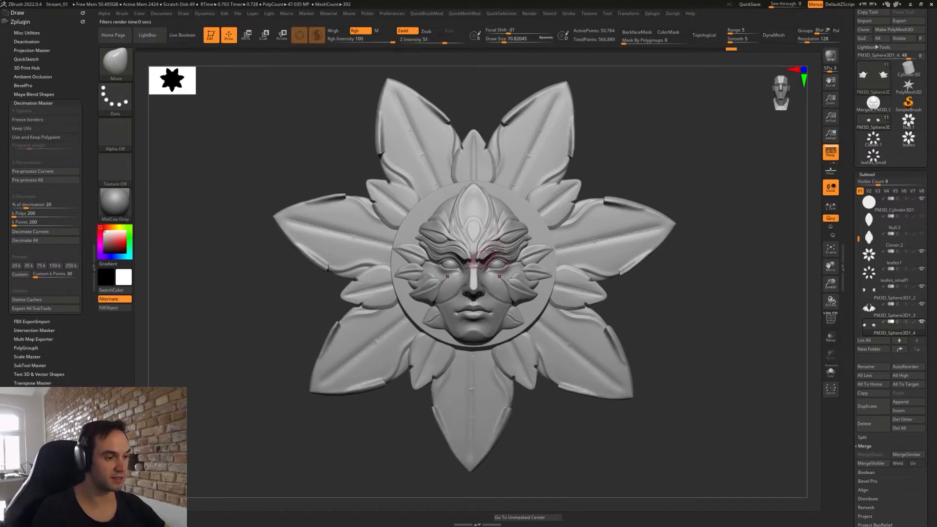
# - Select the forehead ornament and adjust the brow strands with the Move brush, raising its size to about 54
pyautogui.keyDown('ctrl'); pyautogui.moveTo(495, 251); pyautogui.dragTo(457, 194, button='right'); pyautogui.keyUp('ctrl')
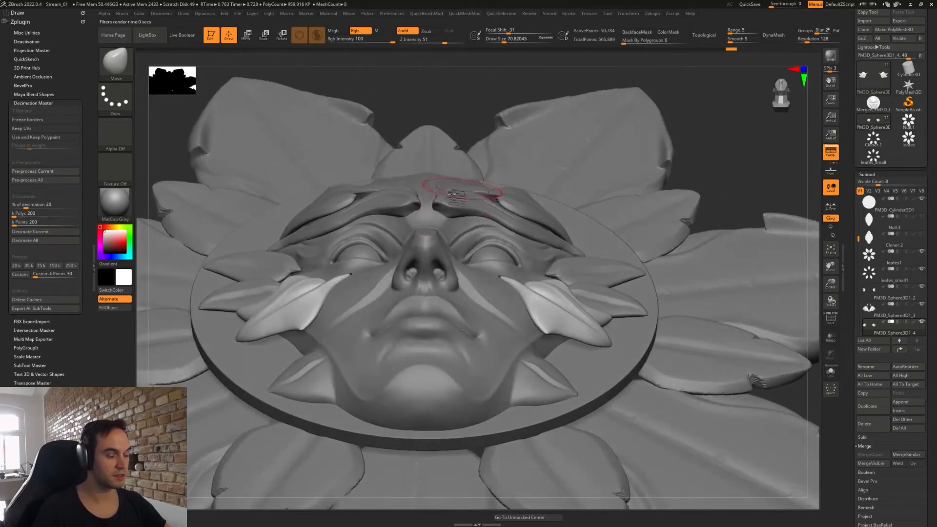
pyautogui.press('s')
pyautogui.moveTo(458, 207)
pyautogui.mouseDown()
pyautogui.moveTo(450, 206)
pyautogui.moveTo(460, 204)
pyautogui.moveTo(453, 216)
pyautogui.mouseUp()
pyautogui.keyDown('alt'); pyautogui.click(458, 206); pyautogui.keyUp('alt')
pyautogui.press('s')
pyautogui.click(456, 206)
pyautogui.press('s')
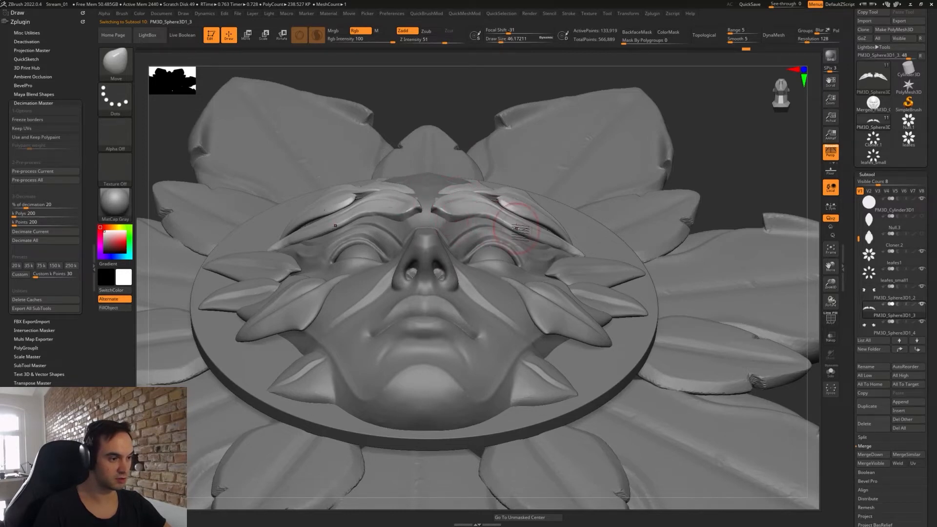
pyautogui.press('s')
pyautogui.moveTo(517, 228); pyautogui.dragTo(518, 227)
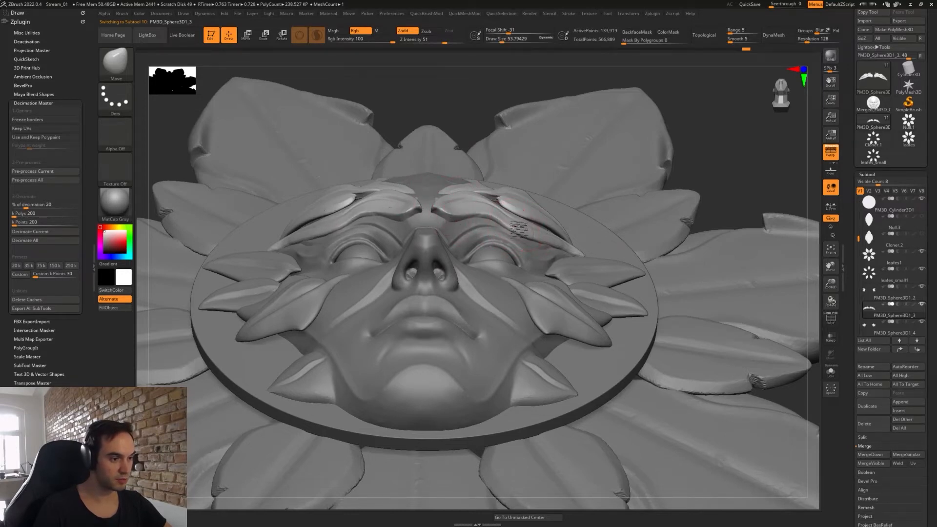
# - Render another BPR preview and examine the face ornament against the background disc and surrounding petals
pyautogui.keyDown('shift'); pyautogui.moveTo(535, 224); pyautogui.dragTo(558, 175, button='right'); pyautogui.keyUp('shift')
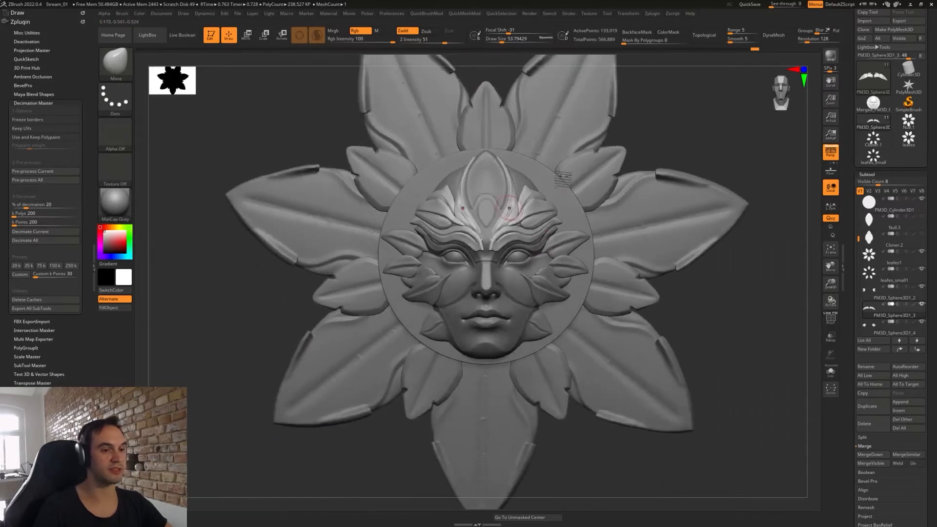
pyautogui.click(780, 89)
pyautogui.click(829, 55)
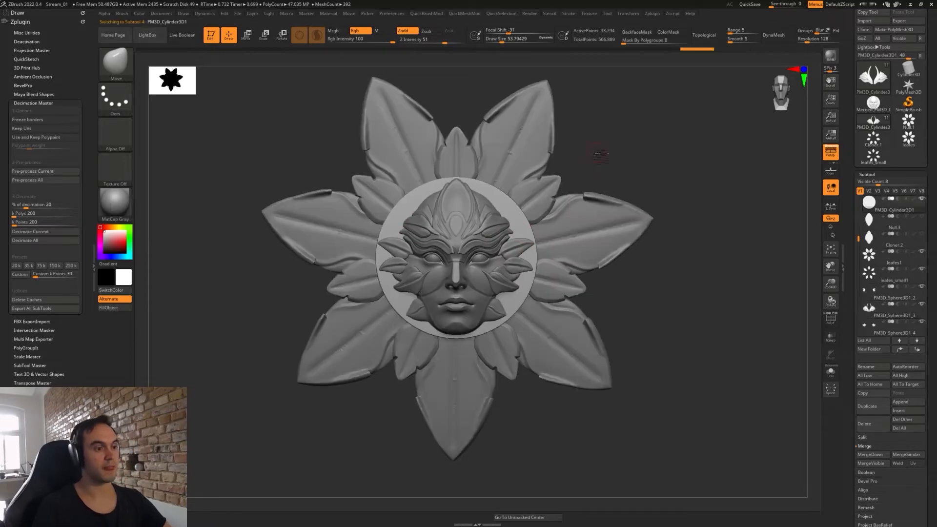
pyautogui.moveTo(518, 221)
pyautogui.mouseDown(button='right')
pyautogui.moveTo(501, 208)
pyautogui.moveTo(508, 203)
pyautogui.mouseUp(button='right')
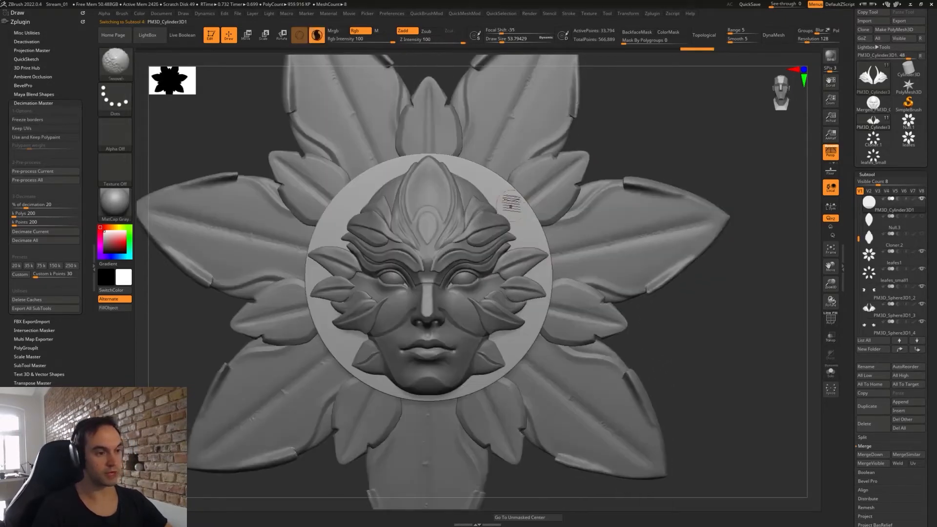
pyautogui.moveTo(514, 252); pyautogui.dragTo(517, 208, button='right')
pyautogui.moveTo(631, 140); pyautogui.dragTo(488, 210, button='right')
pyautogui.moveTo(639, 149)
pyautogui.keyDown('shift'); pyautogui.mouseDown(button='right')
pyautogui.moveTo(665, 152)
pyautogui.moveTo(640, 159)
pyautogui.moveTo(646, 228)
pyautogui.moveTo(679, 225)
pyautogui.mouseUp(button='right'); pyautogui.keyUp('shift')
pyautogui.keyDown('alt'); pyautogui.moveTo(410, 180); pyautogui.dragTo(431, 195, button='right'); pyautogui.keyUp('alt')
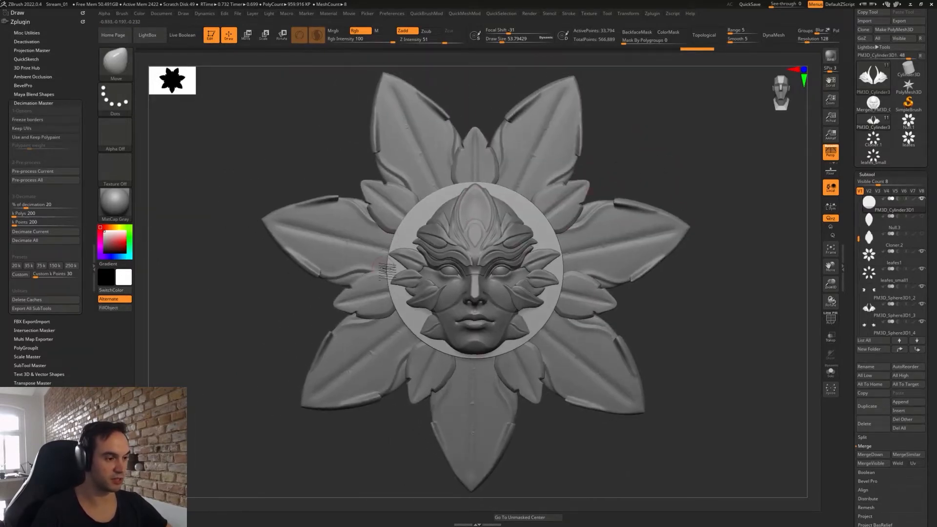
pyautogui.keyDown('alt'); pyautogui.moveTo(686, 314); pyautogui.dragTo(684, 297, button='right'); pyautogui.keyUp('alt')
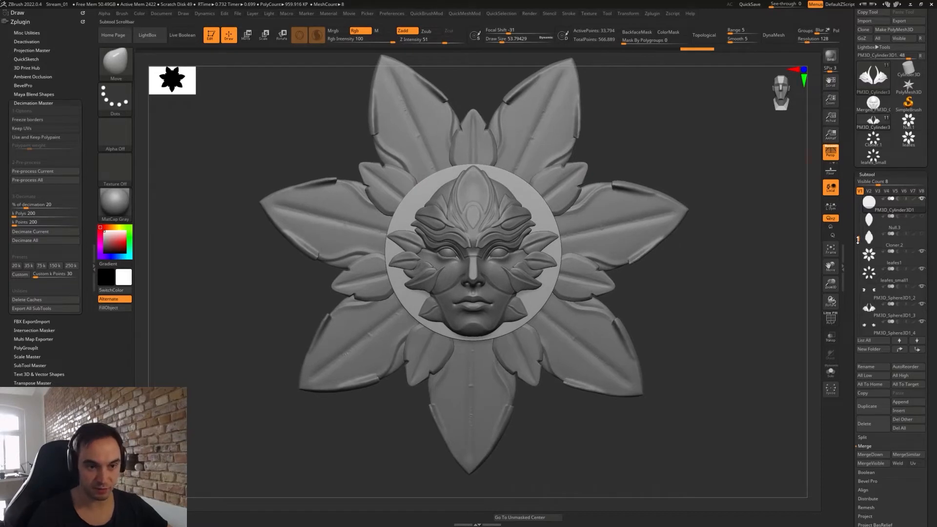
# - Select the Null.3 subtool and create a subtool folder named Flower for it
pyautogui.moveTo(858, 238); pyautogui.dragTo(858, 196)
pyautogui.click(878, 256)
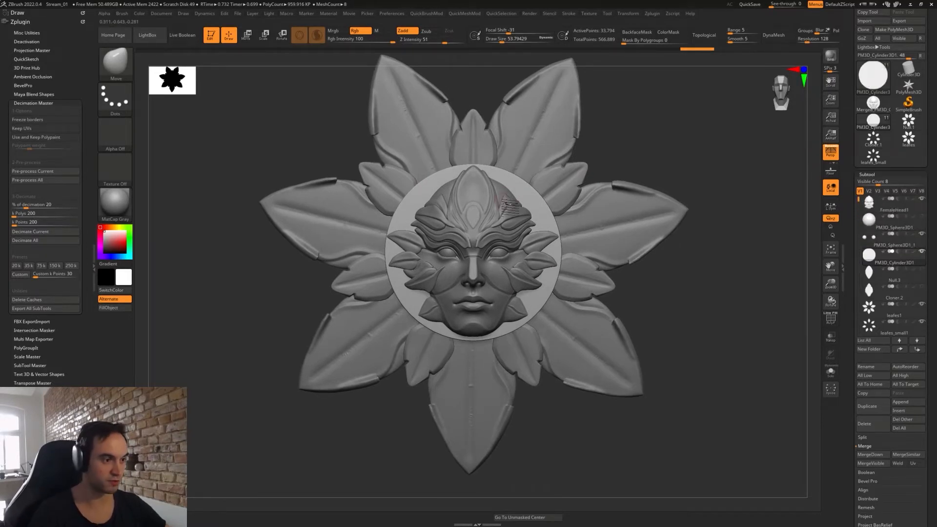
pyautogui.keyDown('alt'); pyautogui.click(507, 210); pyautogui.keyUp('alt')
pyautogui.click(876, 258)
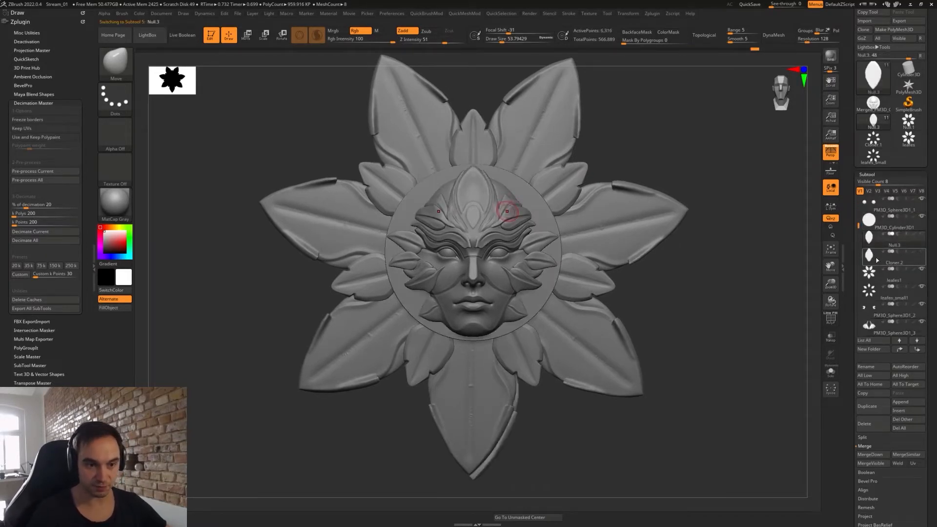
pyautogui.click(865, 393)
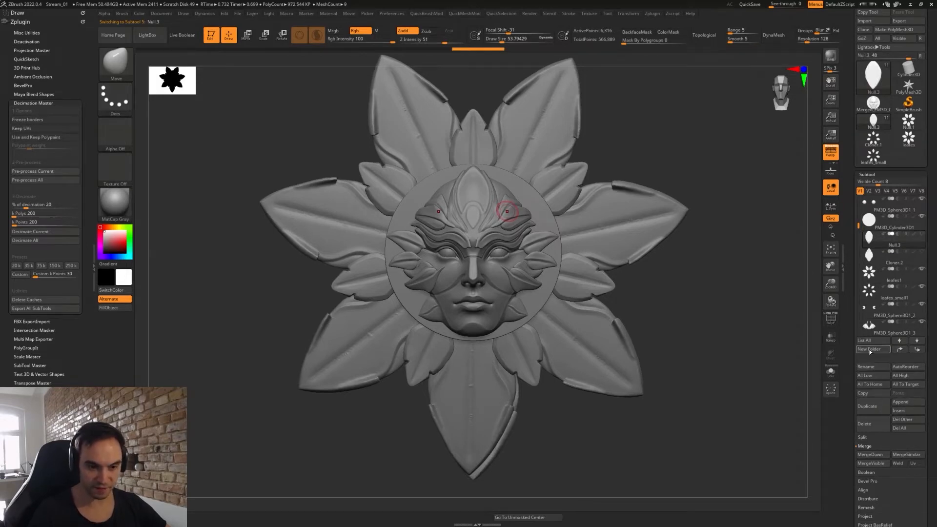
pyautogui.click(868, 349)
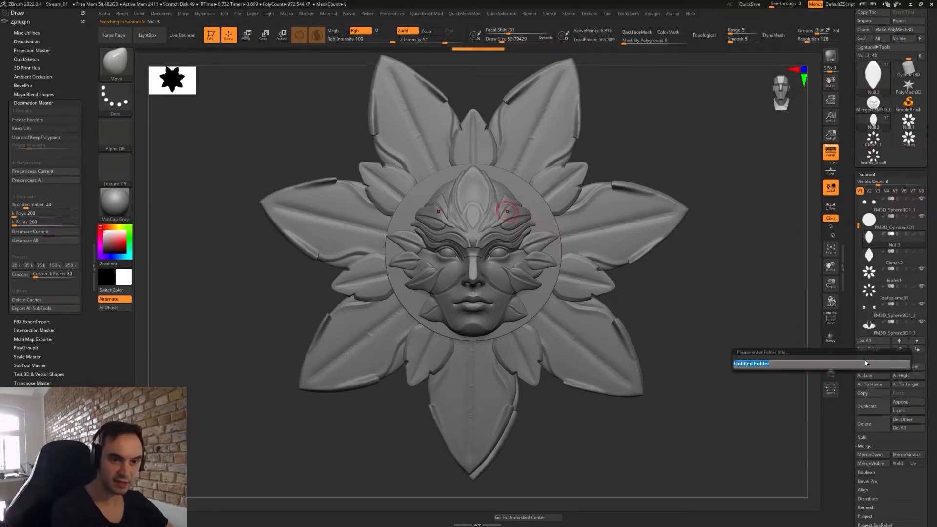
pyautogui.press('shift')
pyautogui.write('Flower')
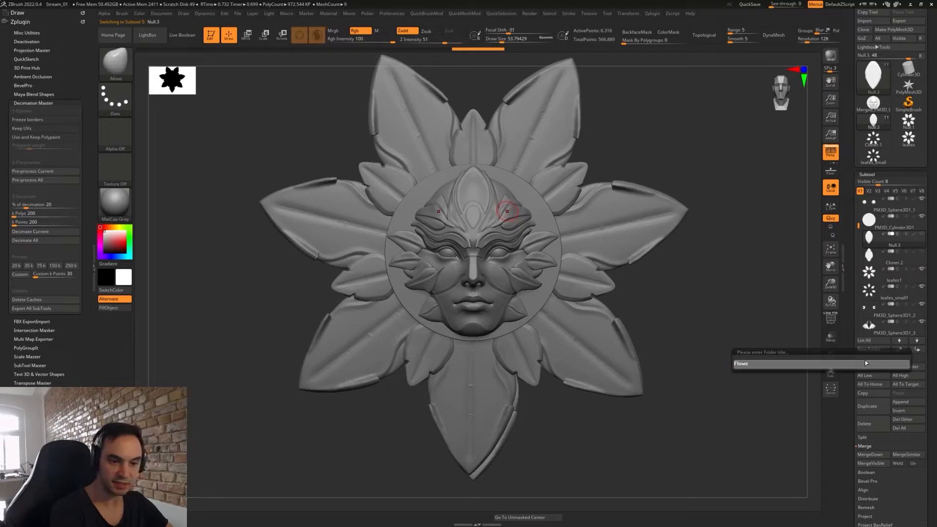
pyautogui.press('Return')
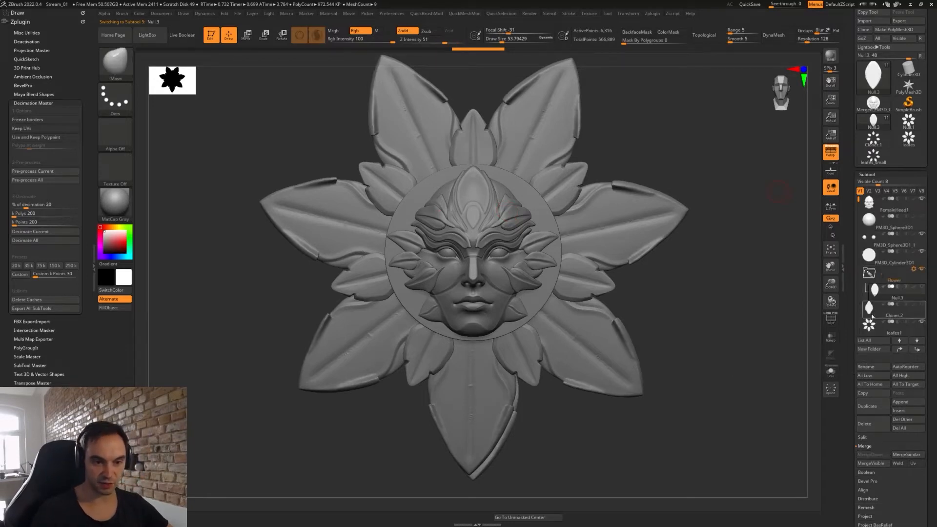
# - Put Cloner.2, leafes1 and leafes_small1 into the Flower folder, set the subtool list's visible count to 17 and collapse the folder
pyautogui.moveTo(878, 313)
pyautogui.mouseDown()
pyautogui.moveTo(877, 329)
pyautogui.moveTo(884, 299)
pyautogui.mouseUp()
pyautogui.moveTo(858, 200); pyautogui.dragTo(858, 215)
pyautogui.moveTo(878, 184); pyautogui.dragTo(902, 186)
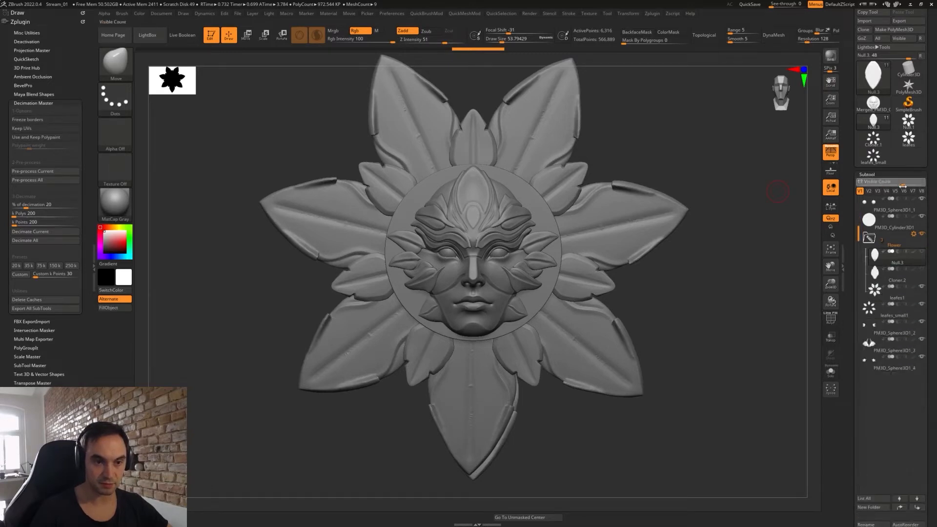
pyautogui.click(874, 243)
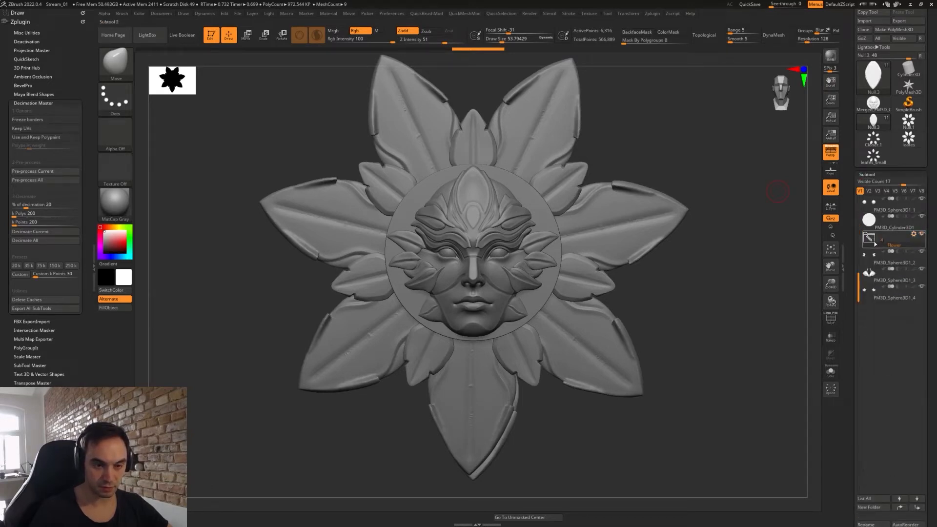
# - Select the forehead ornament and mask its upper leaves, leaving only the brow strands unmasked with all parts shown
pyautogui.click(870, 278)
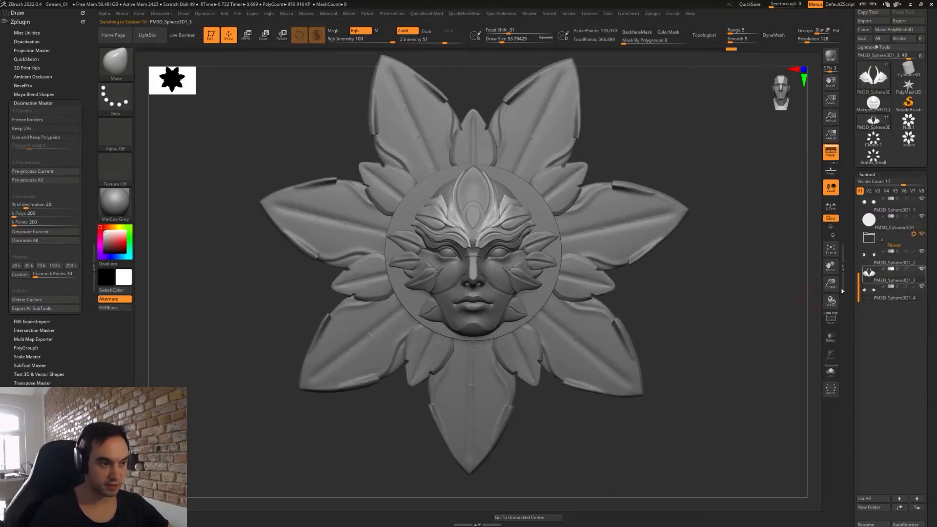
pyautogui.keyDown('alt'); pyautogui.moveTo(505, 216); pyautogui.dragTo(494, 252, button='right'); pyautogui.keyUp('alt')
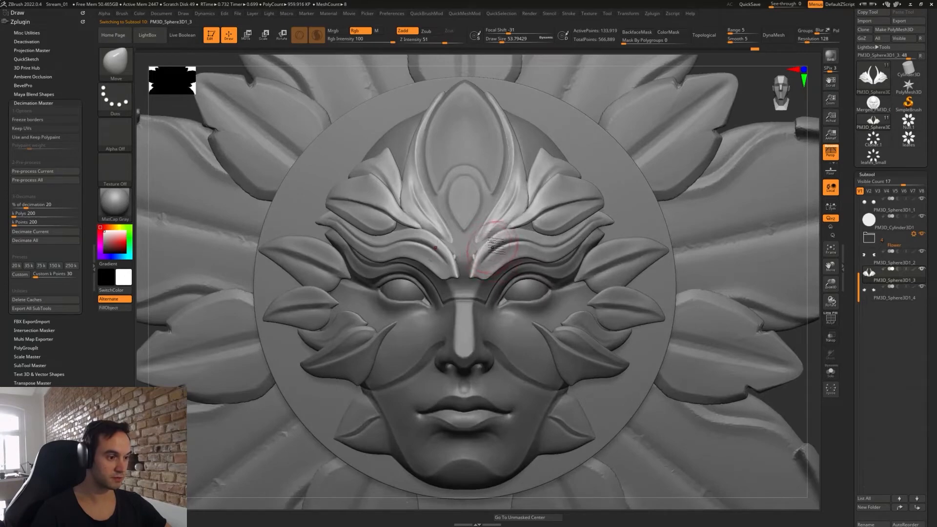
pyautogui.keyDown('ctrl'); pyautogui.keyDown('shift'); pyautogui.click(501, 252); pyautogui.keyUp('shift'); pyautogui.keyUp('ctrl')
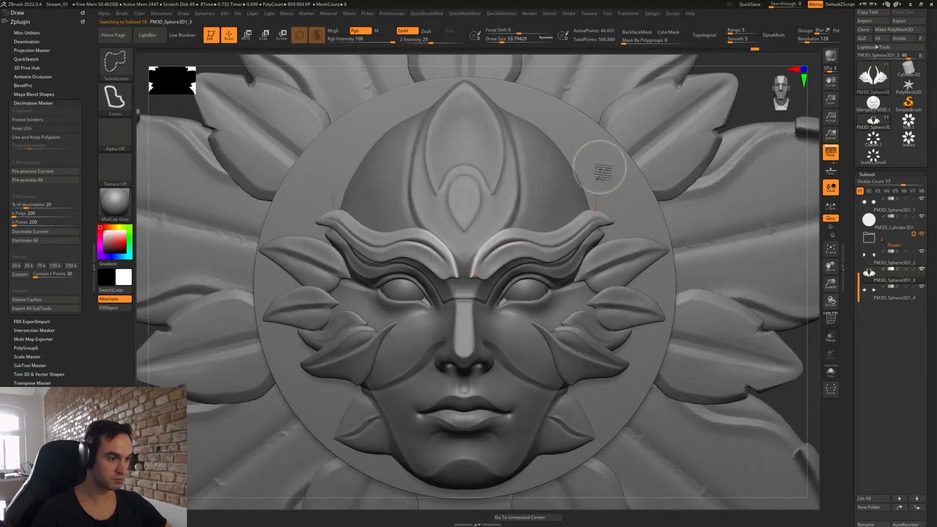
pyautogui.keyDown('ctrl'); pyautogui.keyDown('shift'); pyautogui.click(472, 242); pyautogui.keyUp('shift'); pyautogui.keyUp('ctrl')
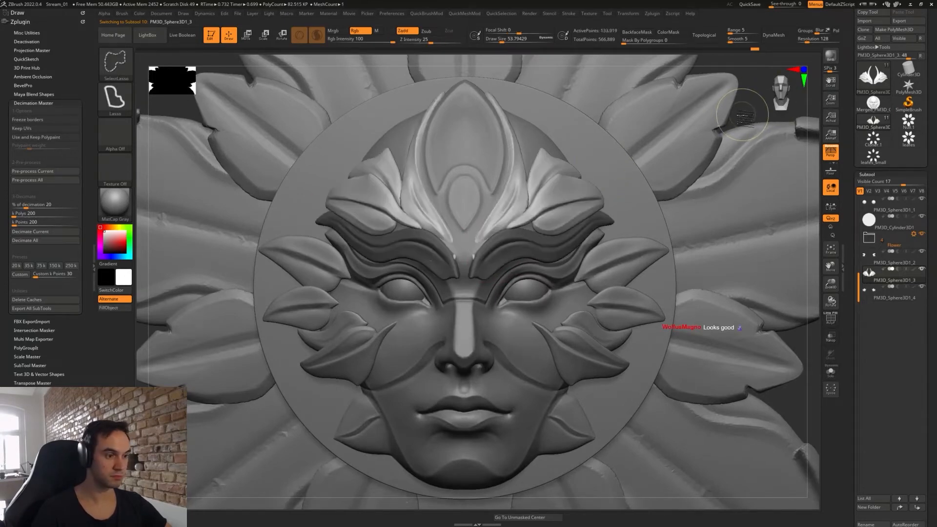
pyautogui.moveTo(484, 243); pyautogui.dragTo(489, 238)
pyautogui.press('s')
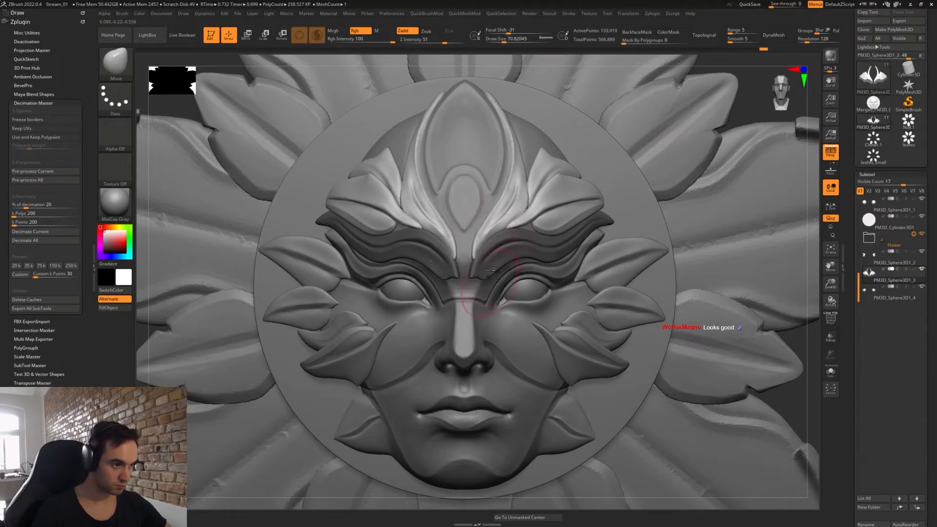
pyautogui.keyDown('ctrl'); pyautogui.click(754, 131); pyautogui.keyUp('ctrl')
# - Nudge the inner ends of the brow strands with the Move brush at draw size about 35 and clear the mask
pyautogui.press('s')
pyautogui.moveTo(482, 263); pyautogui.dragTo(476, 264)
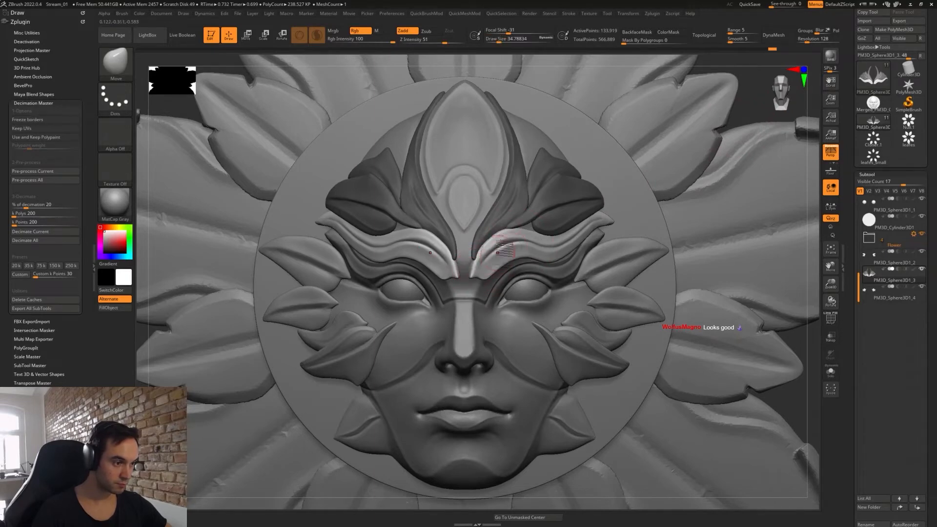
pyautogui.keyDown('ctrl'); pyautogui.moveTo(511, 251); pyautogui.dragTo(498, 230, button='right'); pyautogui.keyUp('ctrl')
pyautogui.keyDown('ctrl'); pyautogui.moveTo(702, 150); pyautogui.dragTo(717, 141); pyautogui.keyUp('ctrl')
pyautogui.moveTo(676, 207)
pyautogui.keyDown('ctrl'); pyautogui.mouseDown(button='right')
pyautogui.moveTo(650, 192)
pyautogui.moveTo(606, 211)
pyautogui.mouseUp(button='right'); pyautogui.keyUp('ctrl')
# - Select the FemaleHead1 subtool, set the subtool list's visible count to 9 and create a subtool folder named Face 1
pyautogui.keyDown('alt'); pyautogui.click(466, 298); pyautogui.keyUp('alt')
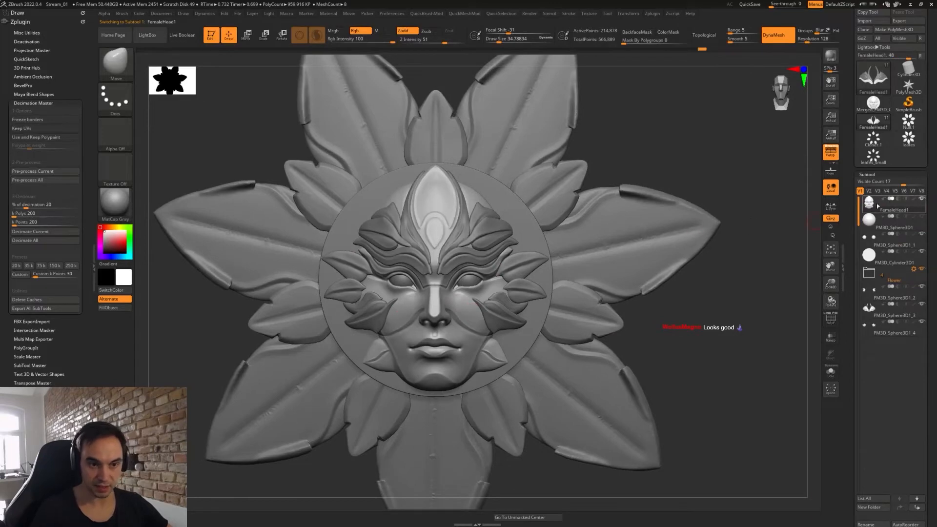
pyautogui.moveTo(854, 210); pyautogui.dragTo(853, 214)
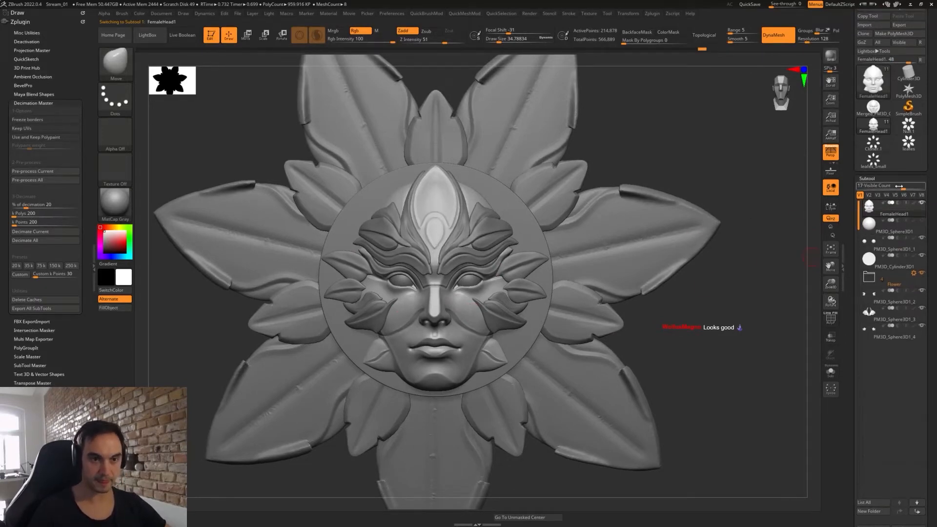
pyautogui.moveTo(898, 186); pyautogui.dragTo(891, 187)
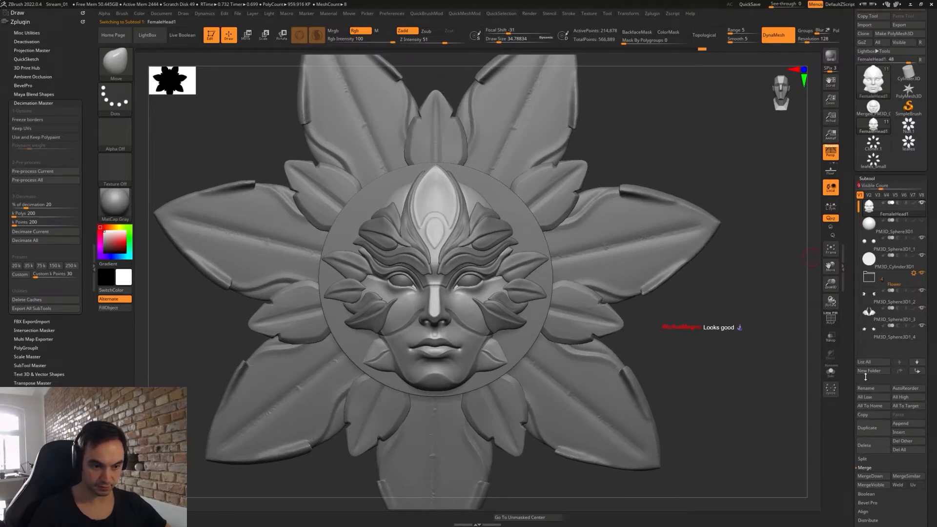
pyautogui.click(872, 371)
pyautogui.write('Fac')
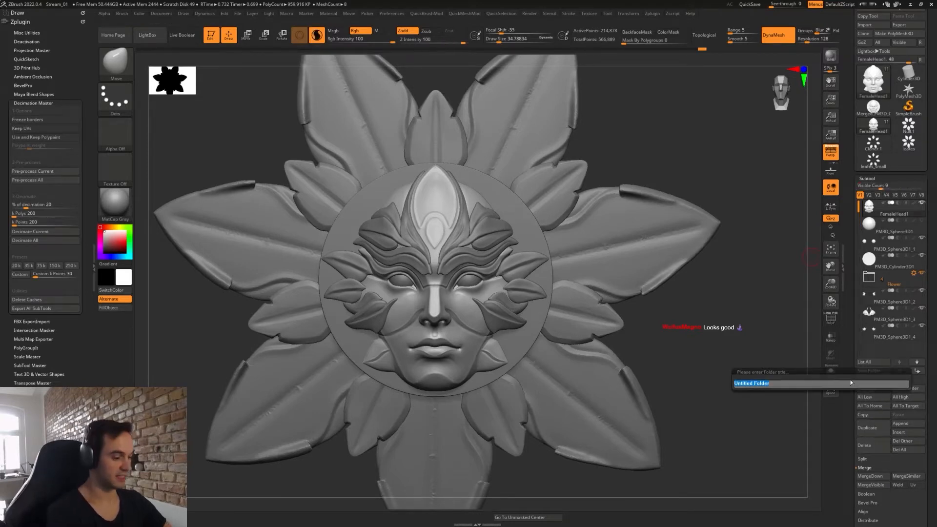
pyautogui.write('e')
pyautogui.press('Return')
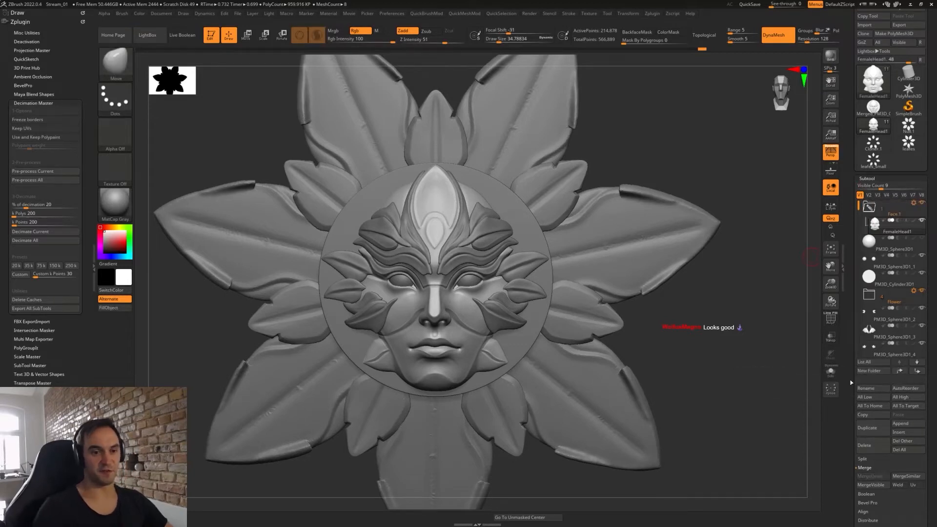
# - Delete the PM3D_Sphere3D1 subtool
pyautogui.click(869, 242)
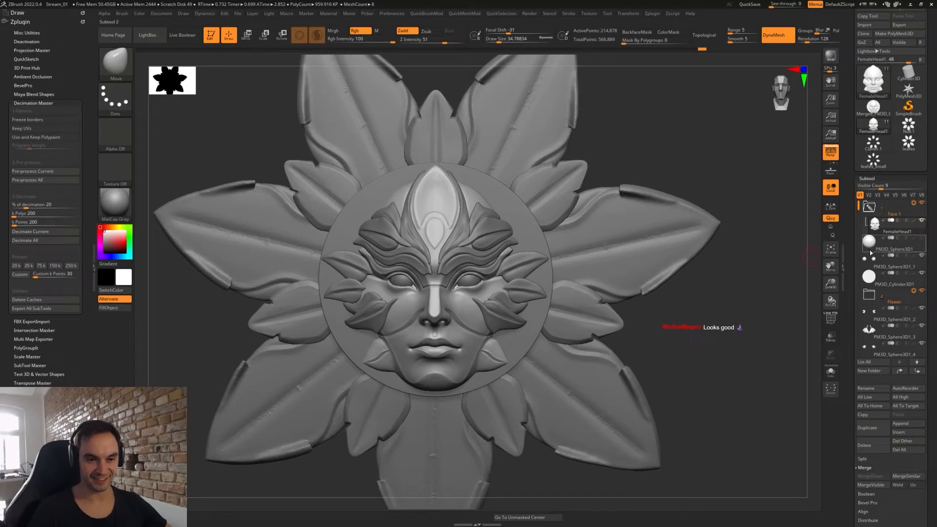
pyautogui.click(869, 446)
pyautogui.click(805, 465)
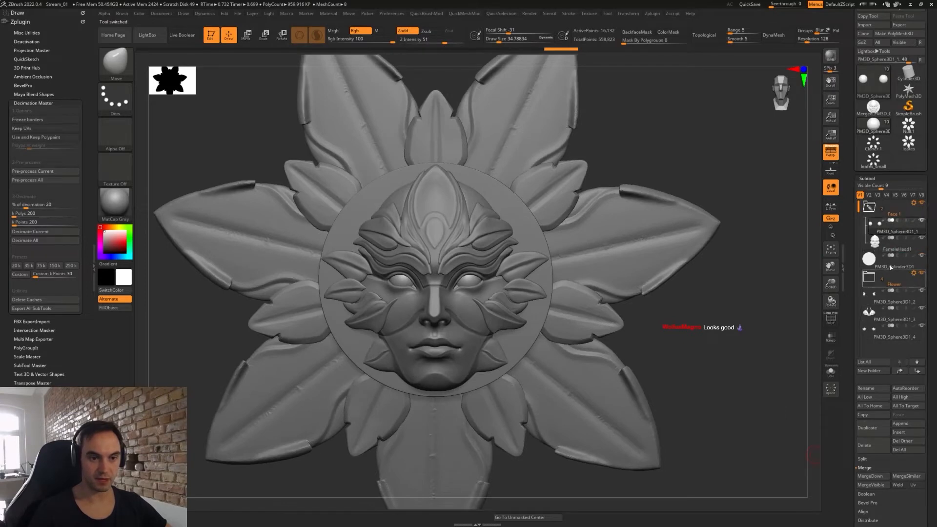
# - Rename the eyeballs subtool PM3D_Sphere3D1_1 as eyes
pyautogui.click(873, 387)
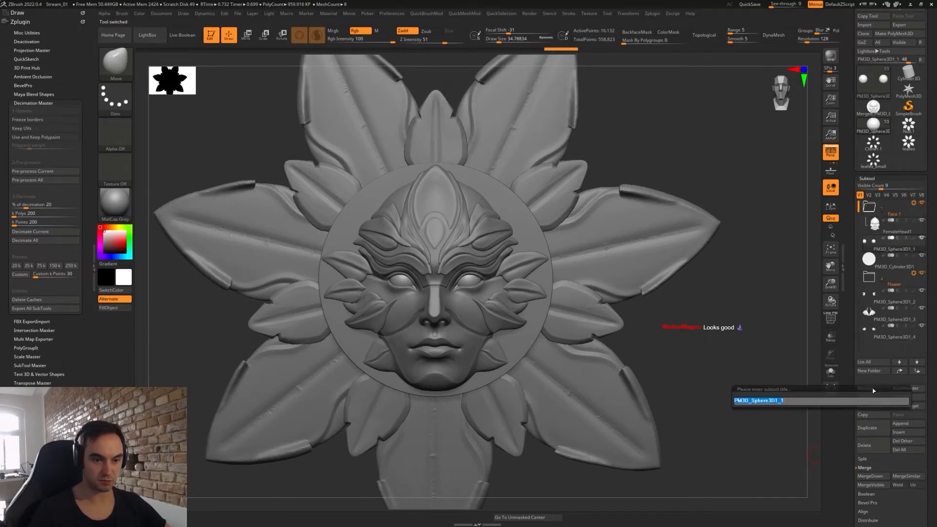
pyautogui.write('eyes')
pyautogui.press('Return')
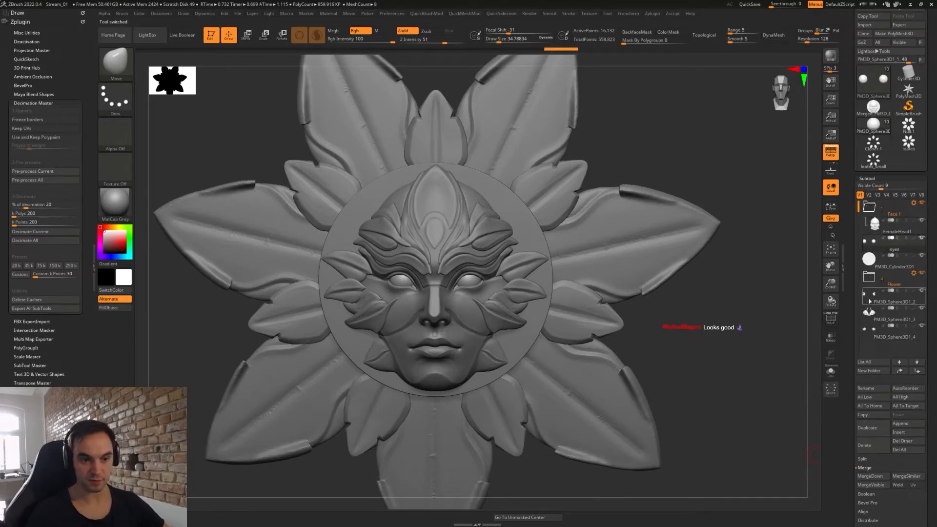
# - Put eyes, PM3D_Sphere3D1_2, PM3D_Sphere3D1_3 and PM3D_Sphere3D1_4 into the Face 1 folder, hide the folder and make the large petals active
pyautogui.moveTo(879, 268)
pyautogui.mouseDown()
pyautogui.moveTo(884, 235)
pyautogui.moveTo(882, 249)
pyautogui.mouseUp()
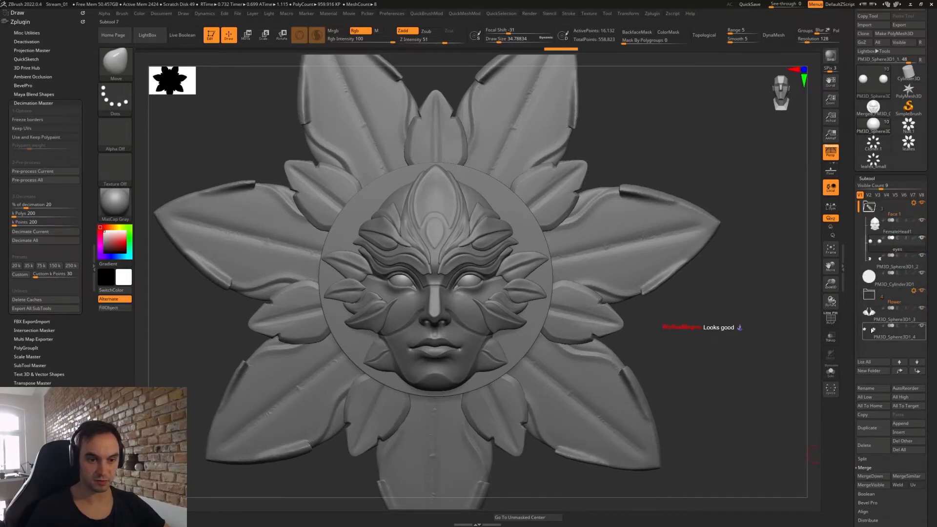
pyautogui.moveTo(879, 316); pyautogui.dragTo(879, 265)
pyautogui.moveTo(869, 336); pyautogui.dragTo(890, 288)
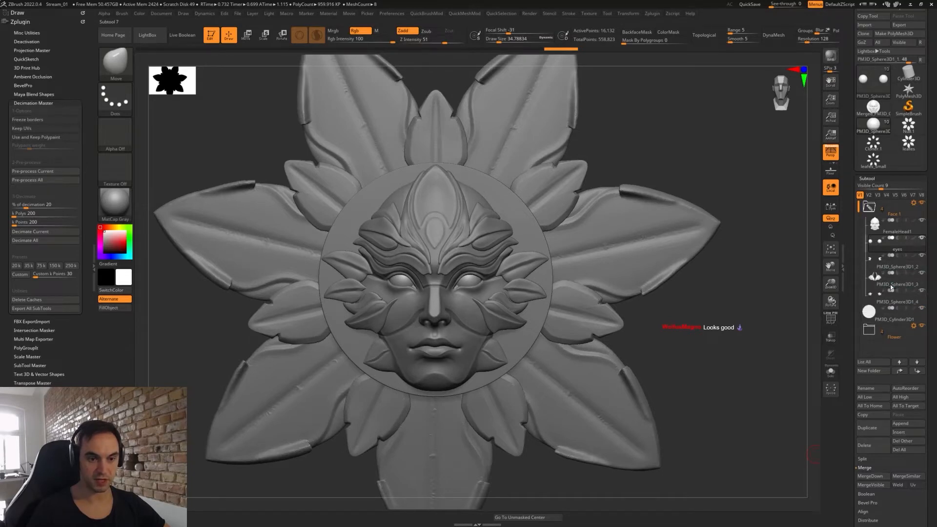
pyautogui.click(886, 210)
pyautogui.click(921, 204)
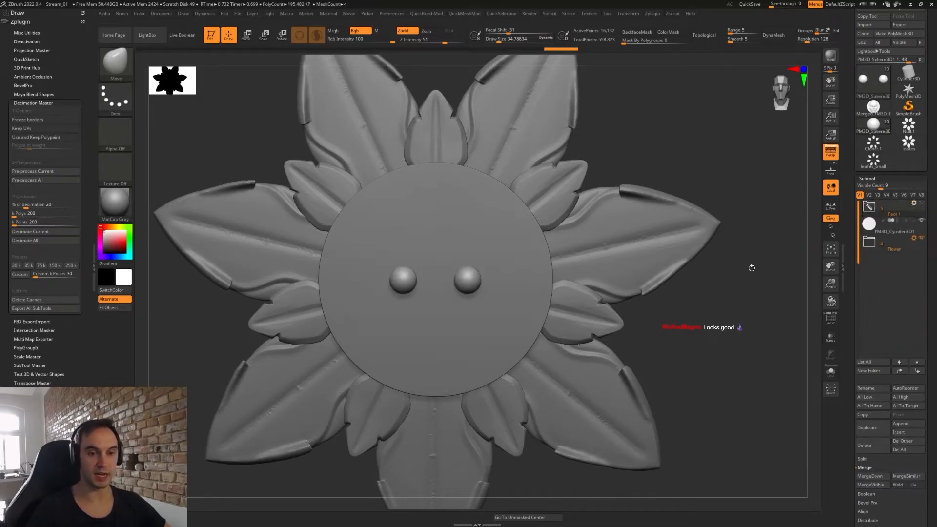
pyautogui.keyDown('alt'); pyautogui.click(607, 283); pyautogui.keyUp('alt')
# - Duplicate the FemaleHead1 subtool, move the copy out above the Face 1 folder and collapse the folder
pyautogui.click(889, 210)
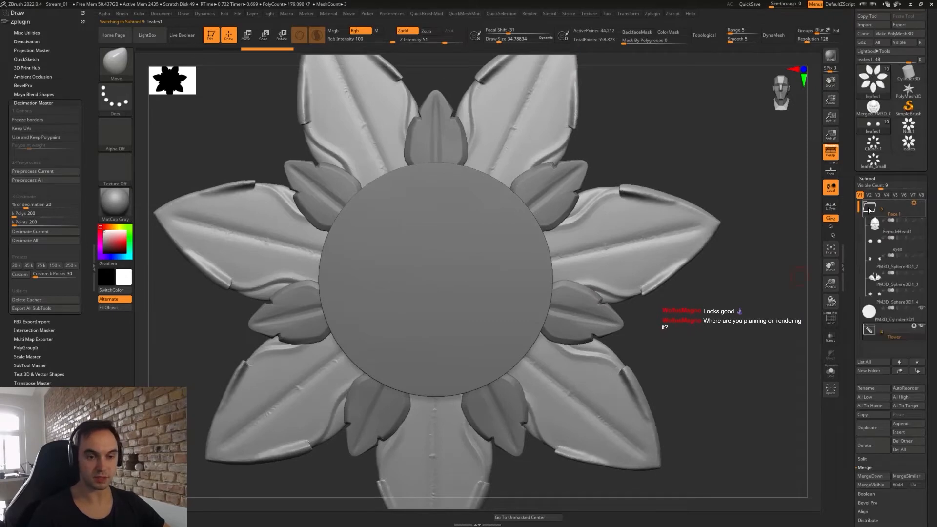
pyautogui.click(892, 226)
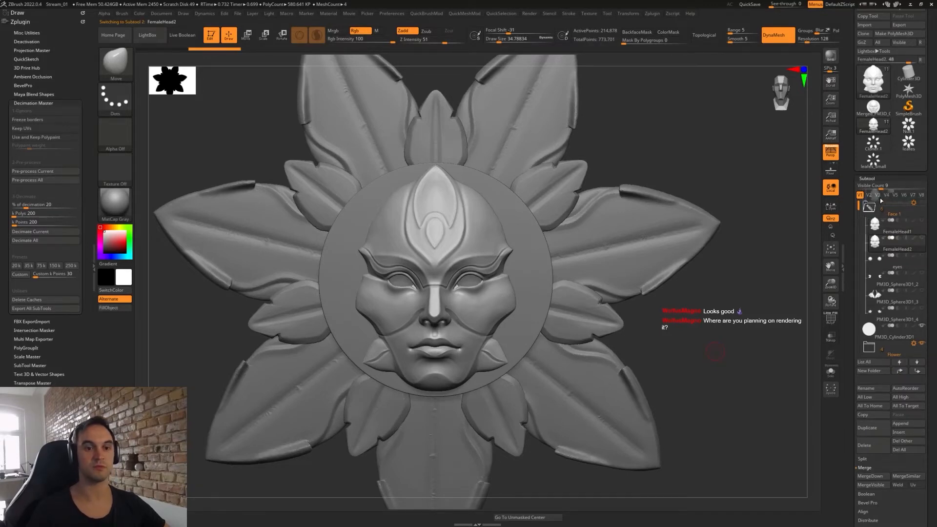
pyautogui.moveTo(881, 205); pyautogui.dragTo(881, 206)
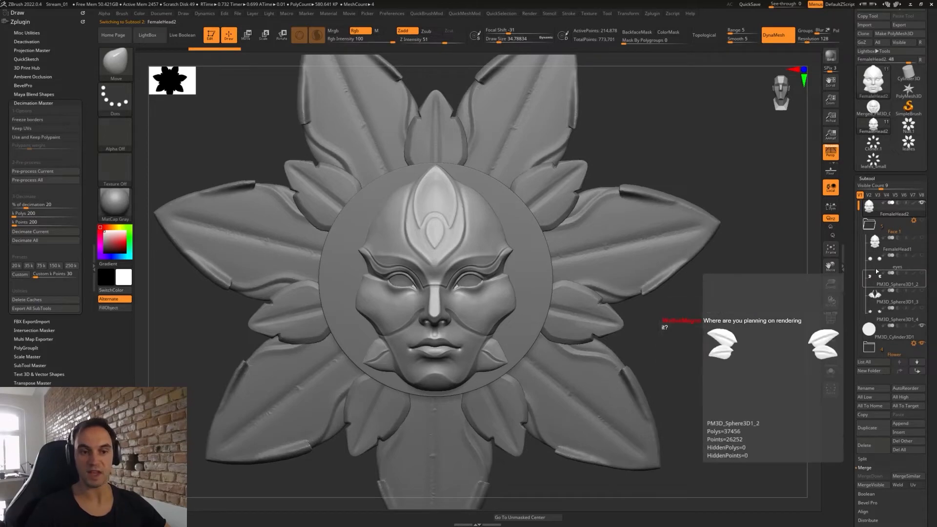
pyautogui.click(867, 227)
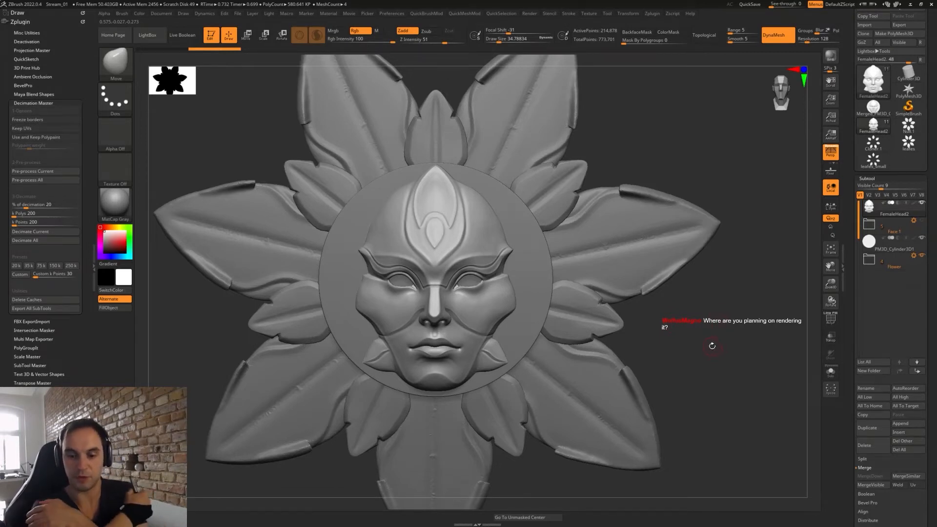
# - Switch to Cinema 4D, examine the flower model and its live render from several angles, and return to ZBrush
pyautogui.moveTo(708, 370)
pyautogui.keyDown('alt'); pyautogui.mouseDown()
pyautogui.moveTo(688, 351)
pyautogui.moveTo(710, 355)
pyautogui.mouseUp(); pyautogui.keyUp('alt')
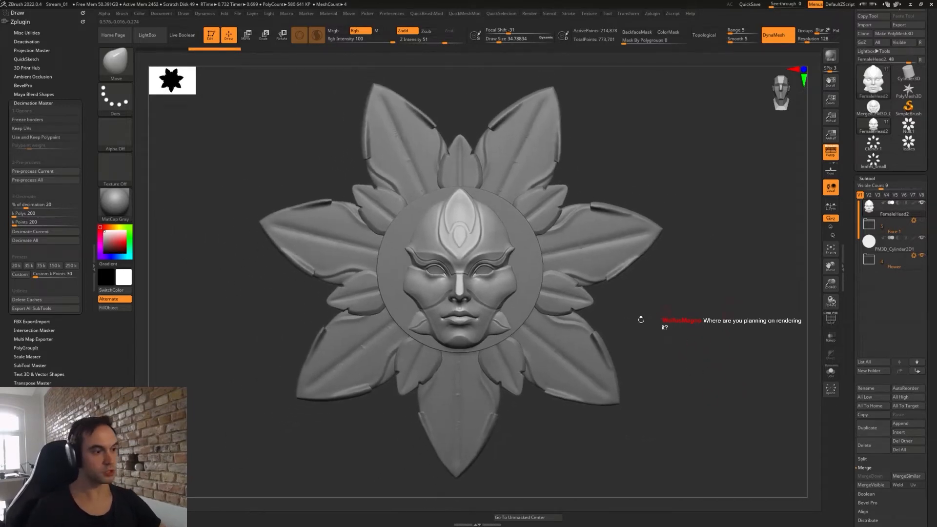
pyautogui.moveTo(665, 169); pyautogui.dragTo(519, 167)
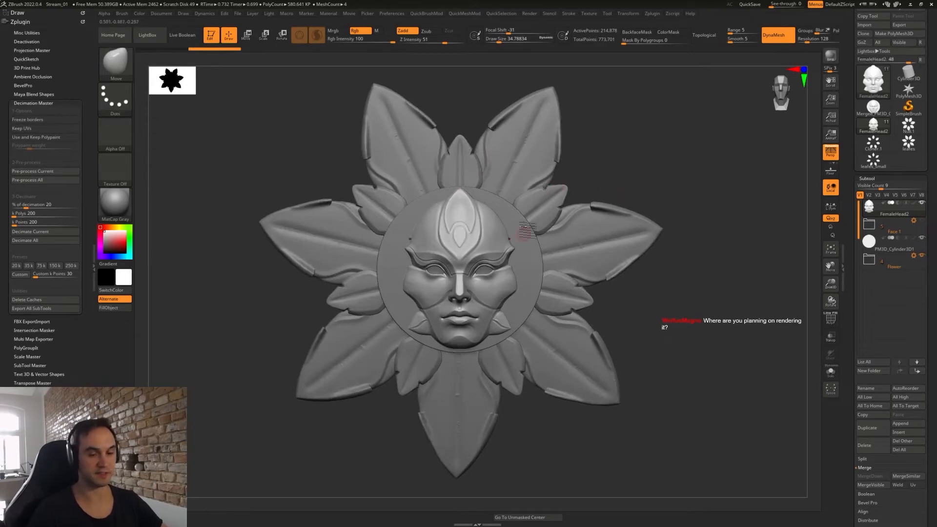
pyautogui.hotkey('alt', 'Tab')
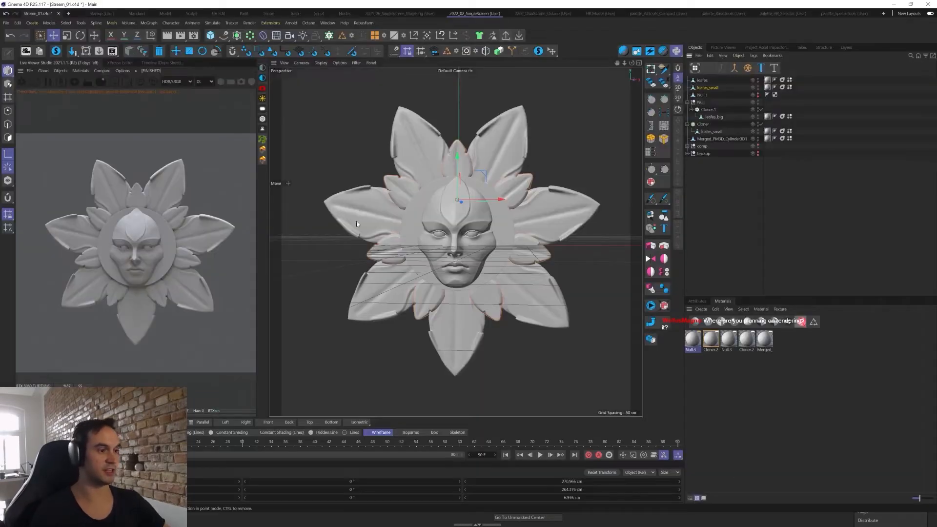
pyautogui.keyDown('alt'); pyautogui.moveTo(571, 185); pyautogui.dragTo(552, 177); pyautogui.keyUp('alt')
pyautogui.keyDown('alt'); pyautogui.moveTo(604, 239); pyautogui.dragTo(603, 228); pyautogui.keyUp('alt')
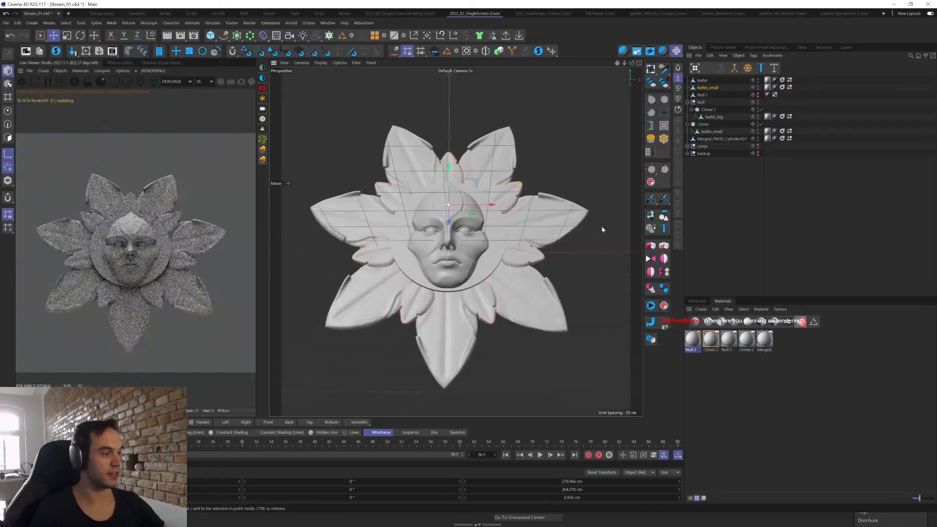
pyautogui.keyDown('alt'); pyautogui.moveTo(622, 277); pyautogui.dragTo(559, 249); pyautogui.keyUp('alt')
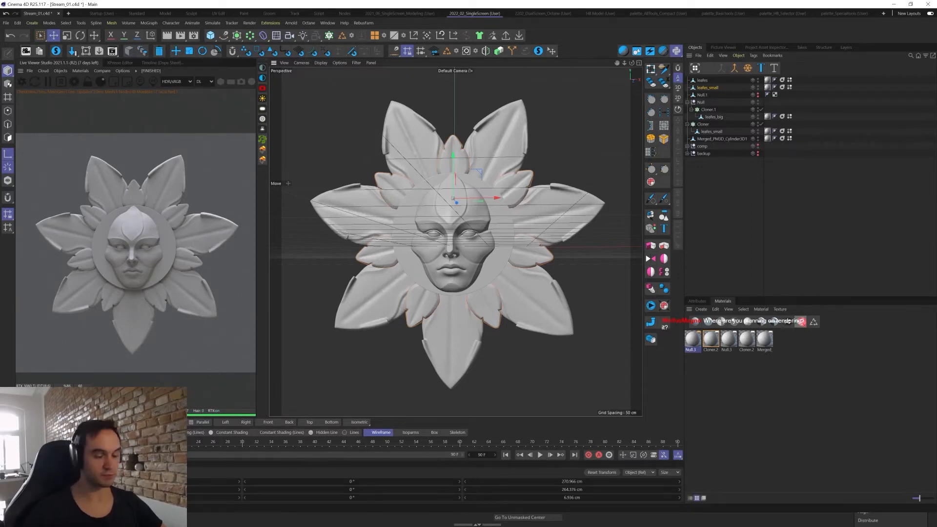
pyautogui.hotkey('alt', 'Tab')
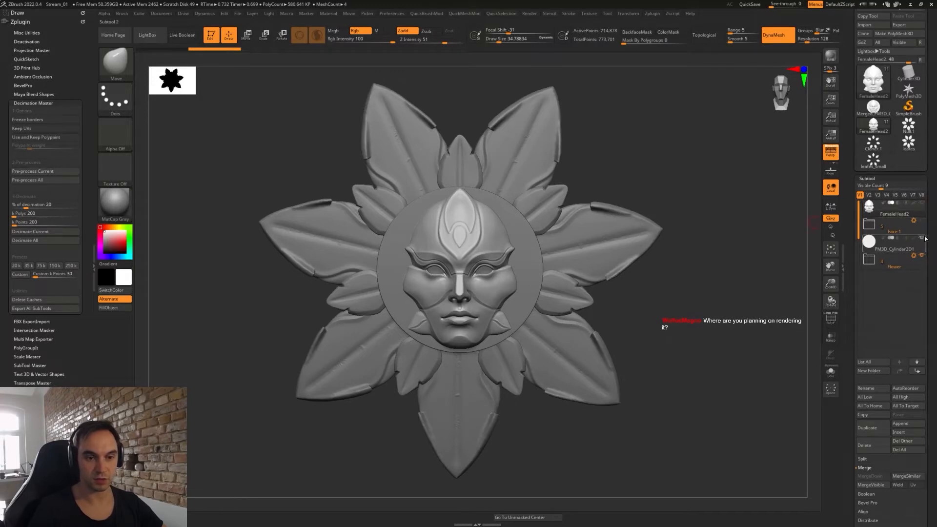
# - Make FemaleHead1 active and show only the subtools of the Face 1 folder
pyautogui.keyDown('ctrl'); pyautogui.keyDown('shift'); pyautogui.click(869, 226); pyautogui.keyUp('shift'); pyautogui.keyUp('ctrl')
pyautogui.click(870, 227)
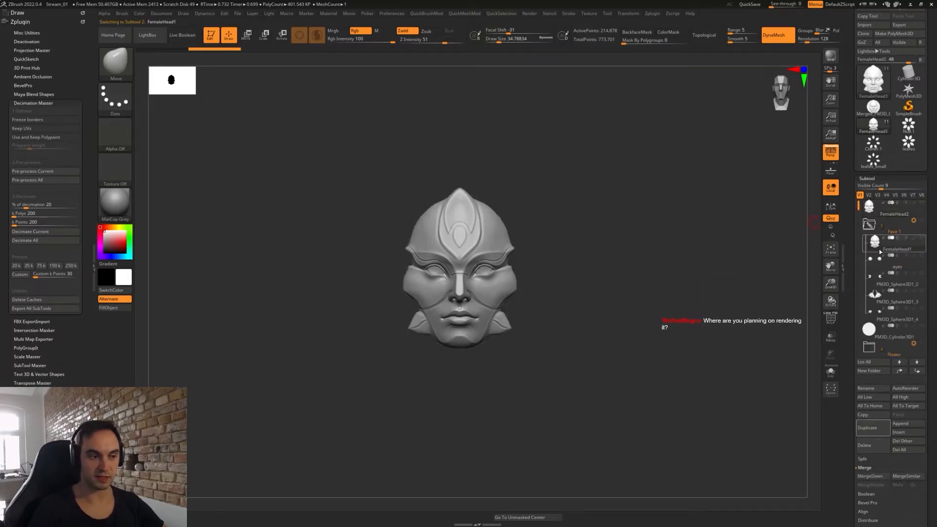
pyautogui.click(922, 222)
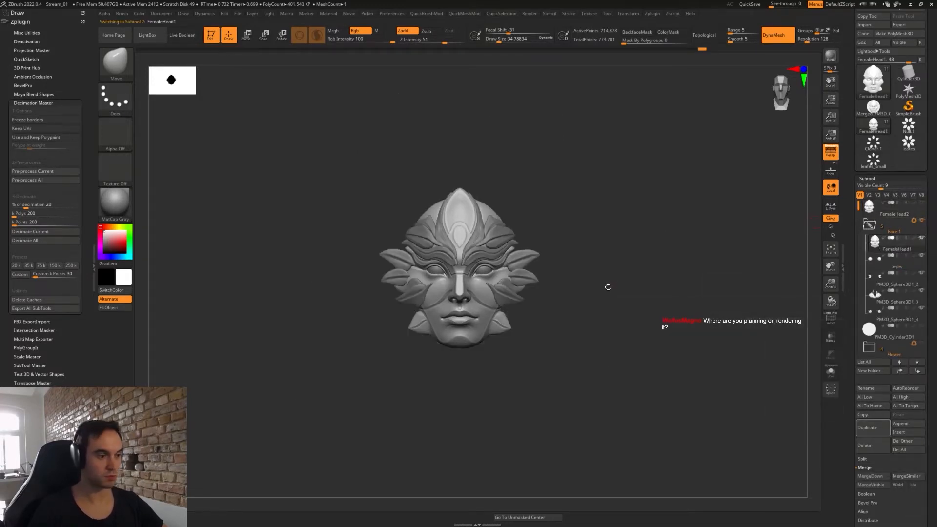
pyautogui.press('f')
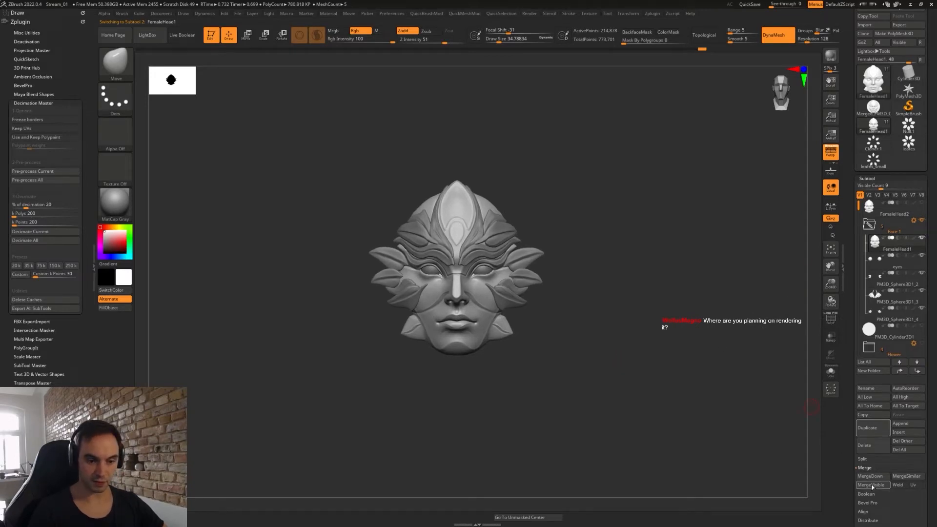
# - Merge the visible face parts into one new tool, then pre-process and decimate it to 20 percent
pyautogui.click(871, 485)
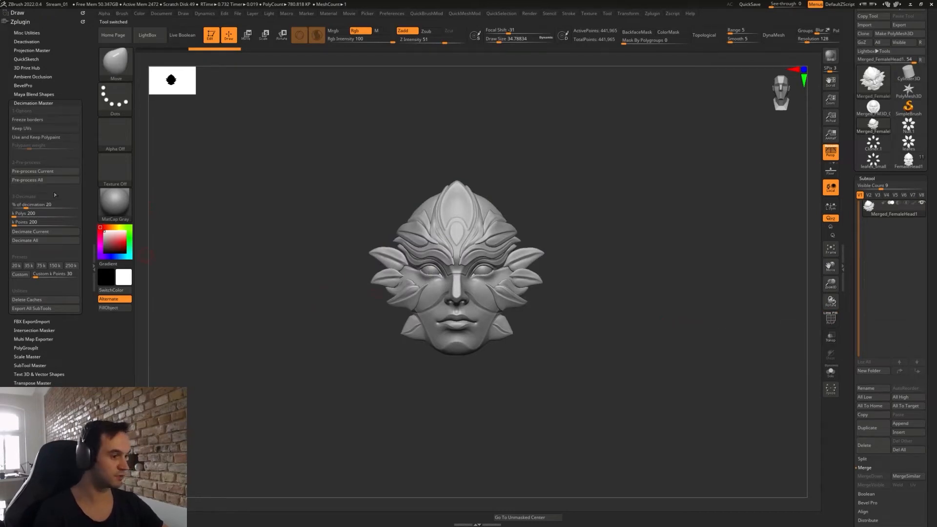
pyautogui.click(44, 172)
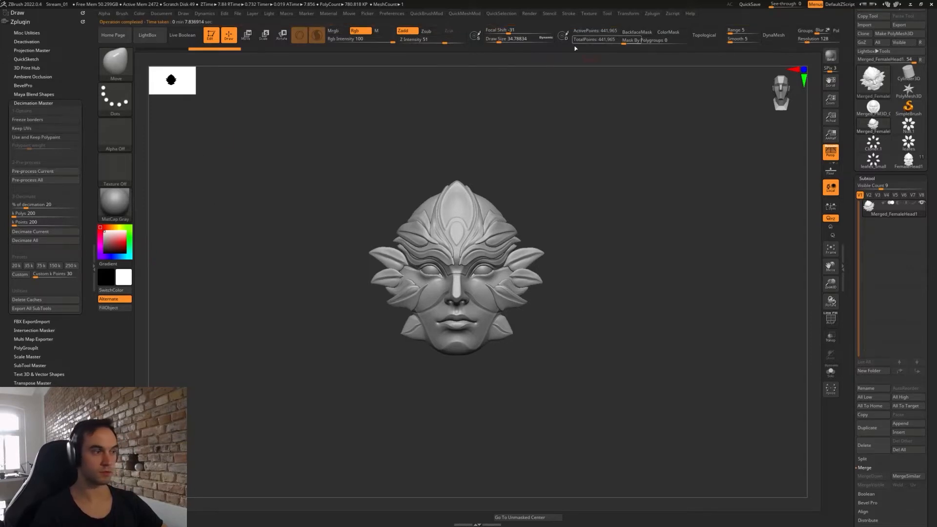
pyautogui.click(63, 232)
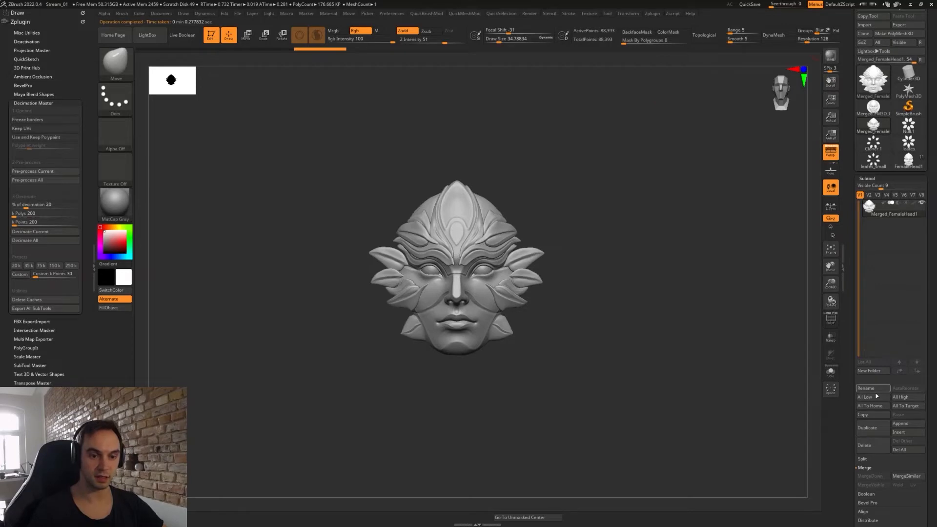
# - Rename the merged subtool as face and send it to Cinema 4D
pyautogui.click(876, 391)
pyautogui.write('face')
pyautogui.press('Return')
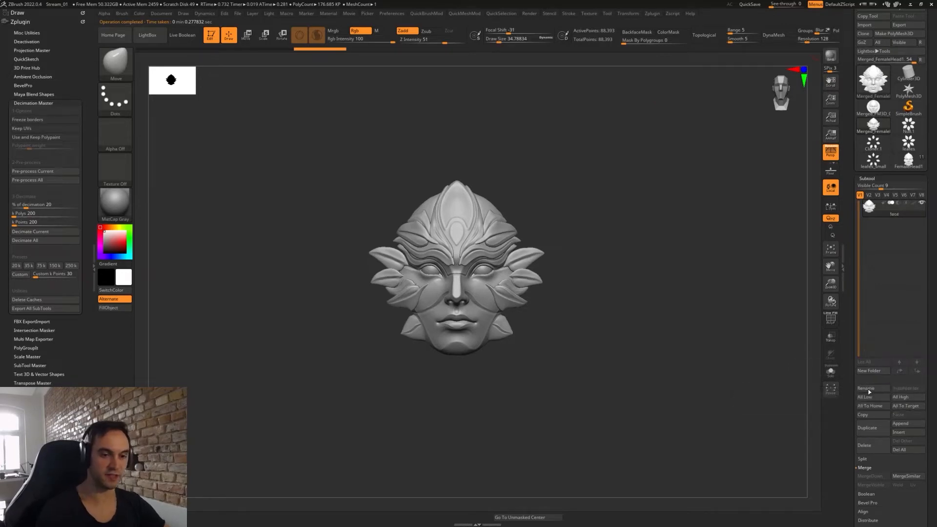
pyautogui.hotkey('ctrl', 's')
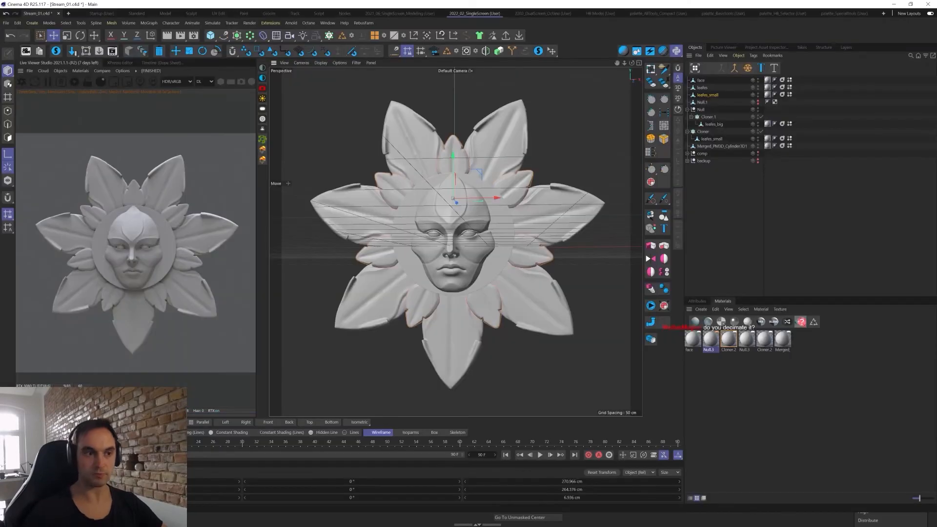
# - Turn the imported face object to match the flower by setting its heading rotation to 180°
pyautogui.click(699, 80)
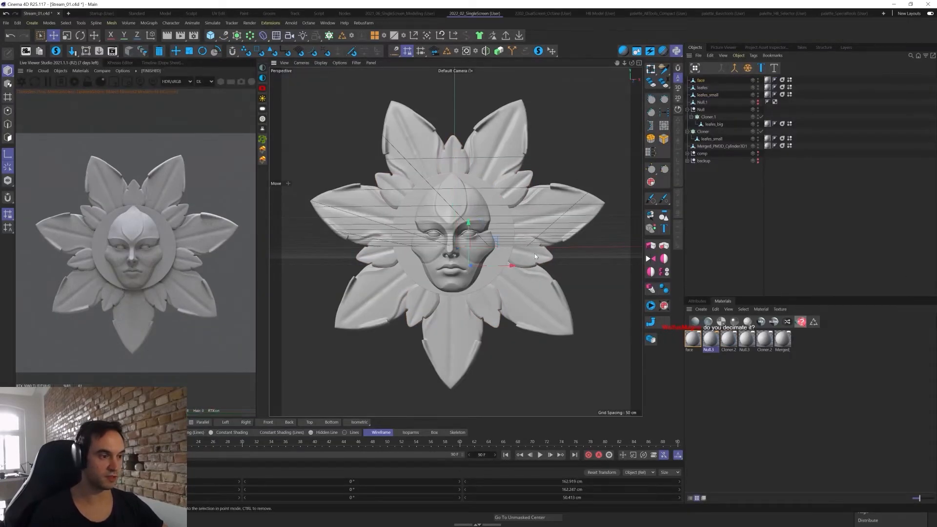
pyautogui.click(456, 204)
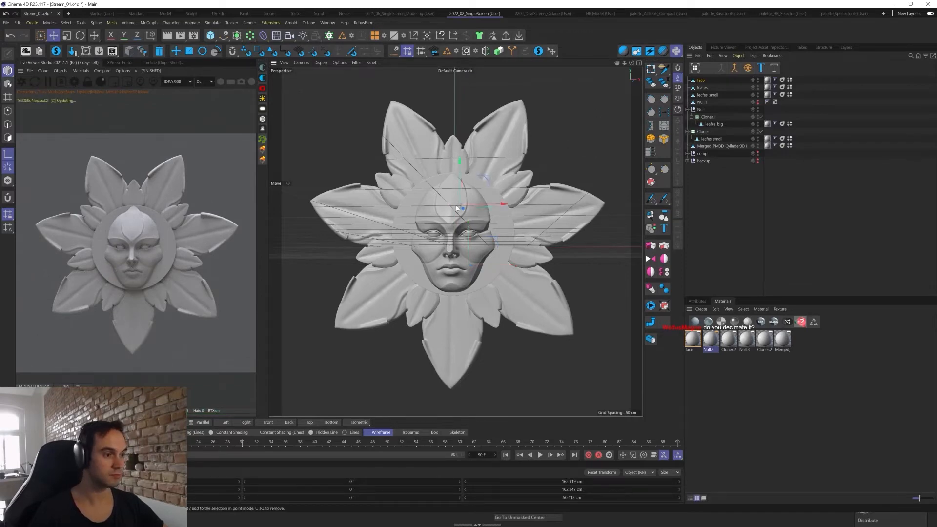
pyautogui.moveTo(550, 204); pyautogui.dragTo(587, 228)
pyautogui.hotkey('ctrl', 'z')
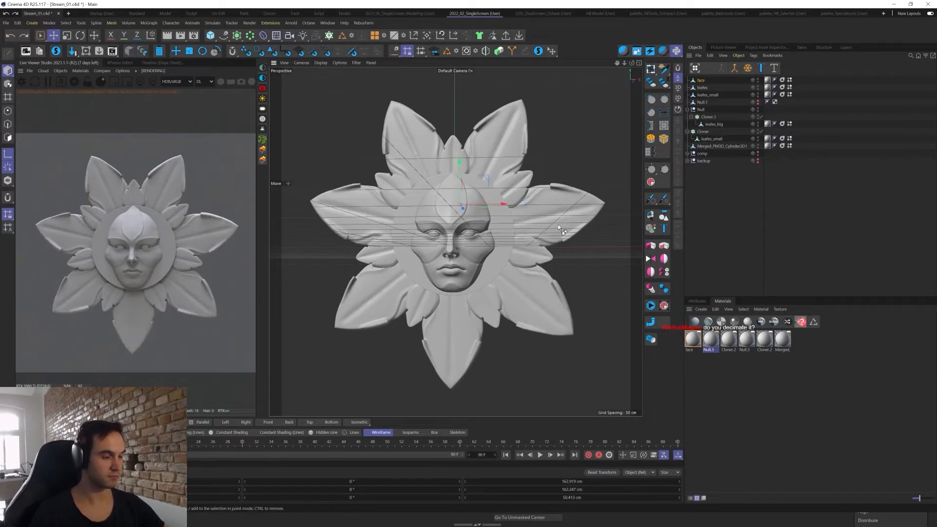
pyautogui.keyDown('alt'); pyautogui.moveTo(582, 163); pyautogui.dragTo(410, 184); pyautogui.keyUp('alt')
pyautogui.press('r')
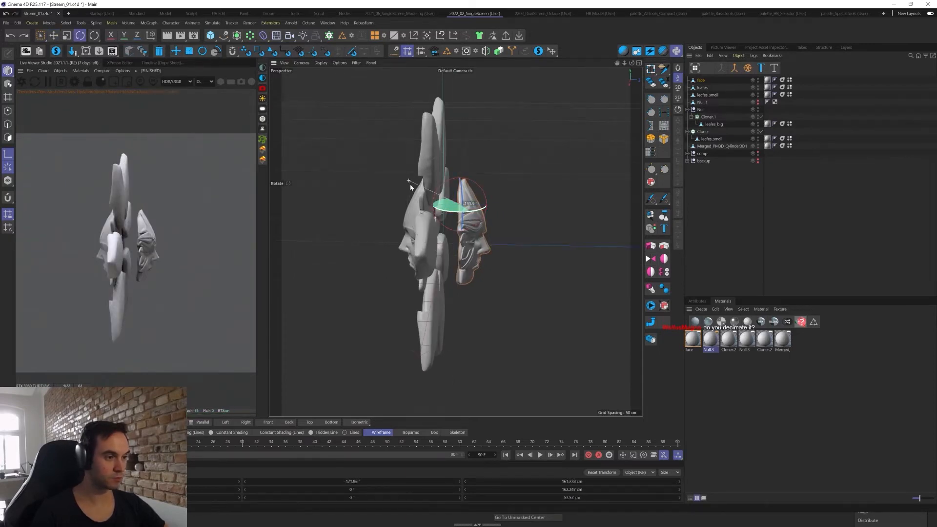
pyautogui.hotkey('ctrl', 'z')
pyautogui.click(352, 481)
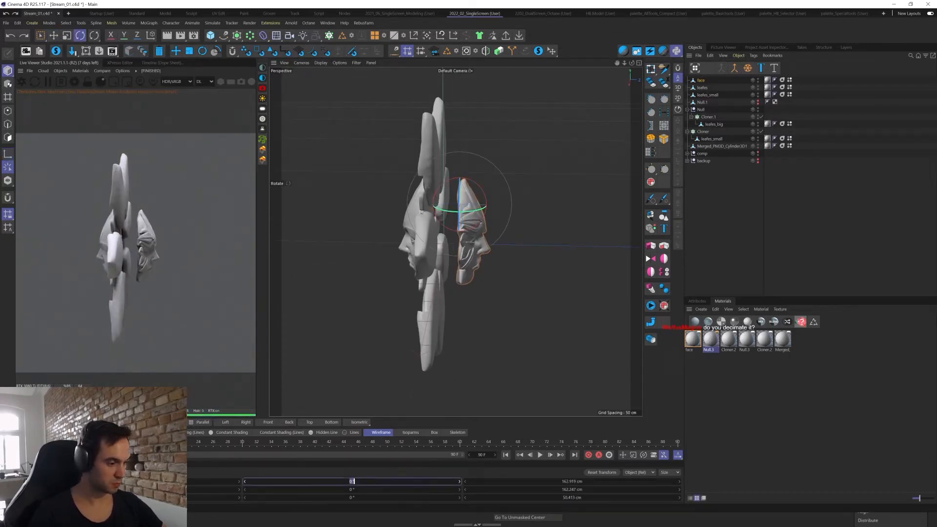
pyautogui.write('180')
pyautogui.press('Return')
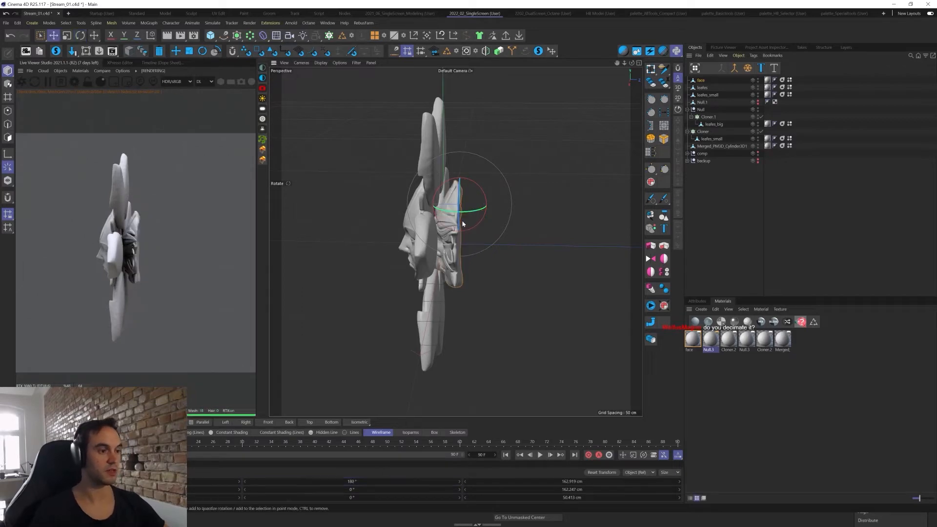
# - Move the face object to the front of the flower's disc and set its X position to 0
pyautogui.press('e')
pyautogui.moveTo(410, 205); pyautogui.dragTo(495, 217)
pyautogui.keyDown('alt'); pyautogui.moveTo(608, 183); pyautogui.dragTo(624, 192); pyautogui.keyUp('alt')
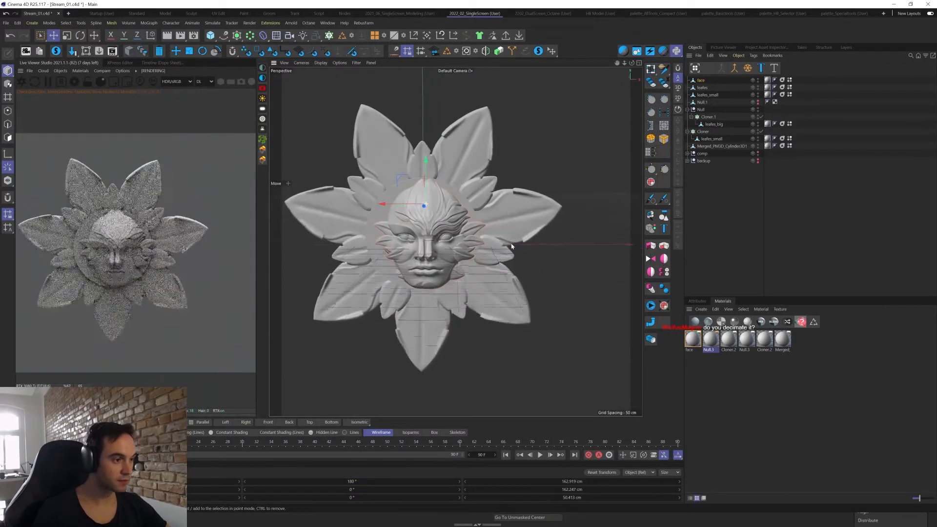
pyautogui.click(147, 481)
pyautogui.write('0')
pyautogui.press('Return')
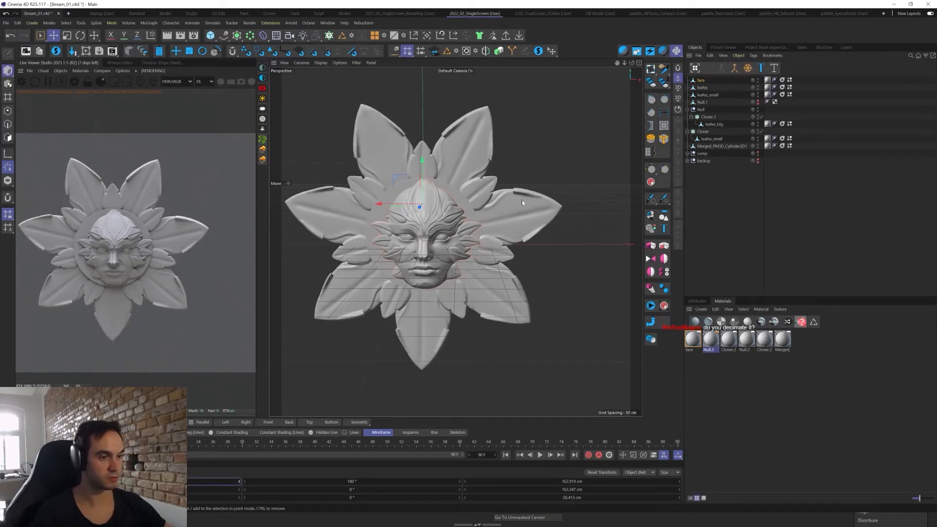
# - Compare the old and new faces within the flower by toggling the visibility of face and Merged_PM3D_Cylinder3D1
pyautogui.click(754, 81)
pyautogui.click(745, 82)
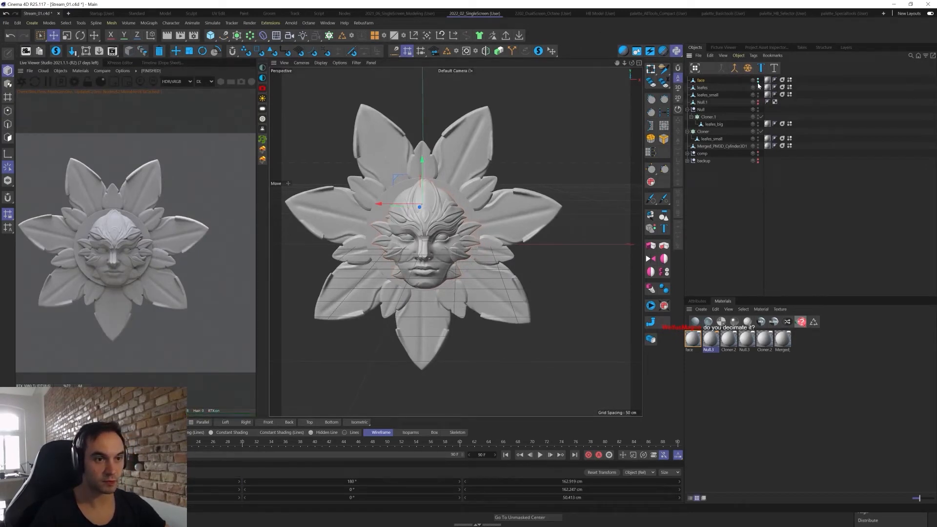
pyautogui.keyDown('alt'); pyautogui.click(758, 82); pyautogui.keyUp('alt')
pyautogui.click(727, 146)
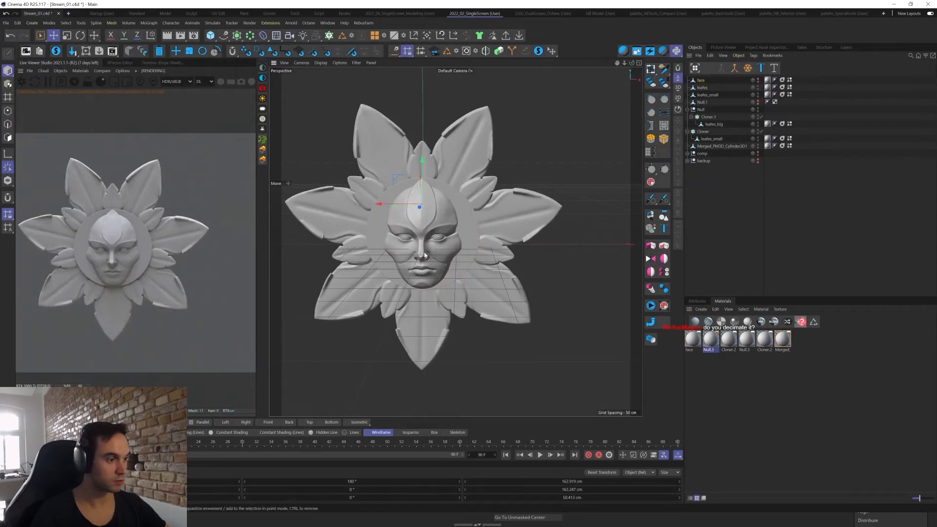
pyautogui.keyDown('alt'); pyautogui.click(757, 147); pyautogui.keyUp('alt')
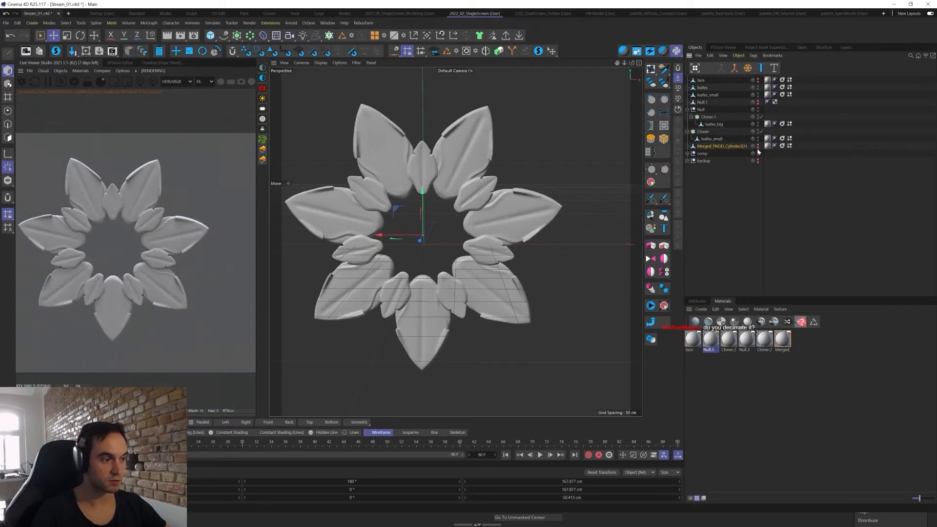
pyautogui.keyDown('alt'); pyautogui.click(758, 81); pyautogui.keyUp('alt')
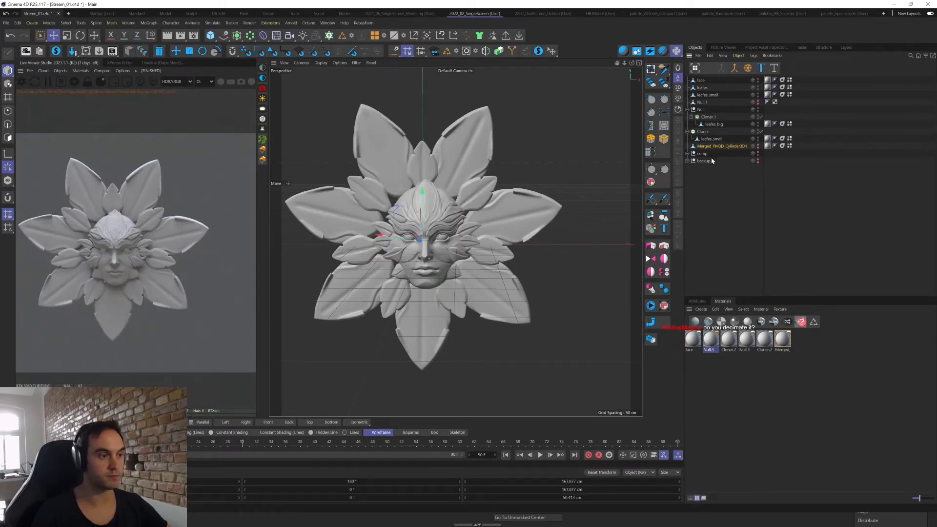
pyautogui.keyDown('alt'); pyautogui.moveTo(553, 262); pyautogui.dragTo(502, 267); pyautogui.keyUp('alt')
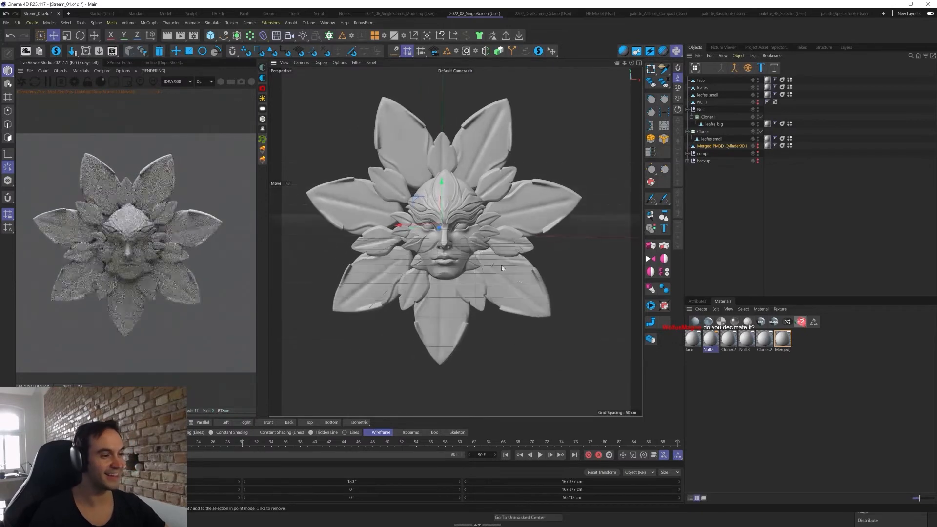
pyautogui.keyDown('alt'); pyautogui.moveTo(502, 268); pyautogui.dragTo(522, 285, button='right'); pyautogui.keyUp('alt')
pyautogui.keyDown('alt'); pyautogui.moveTo(522, 285); pyautogui.dragTo(518, 286); pyautogui.keyUp('alt')
pyautogui.keyDown('alt'); pyautogui.click(757, 145); pyautogui.keyUp('alt')
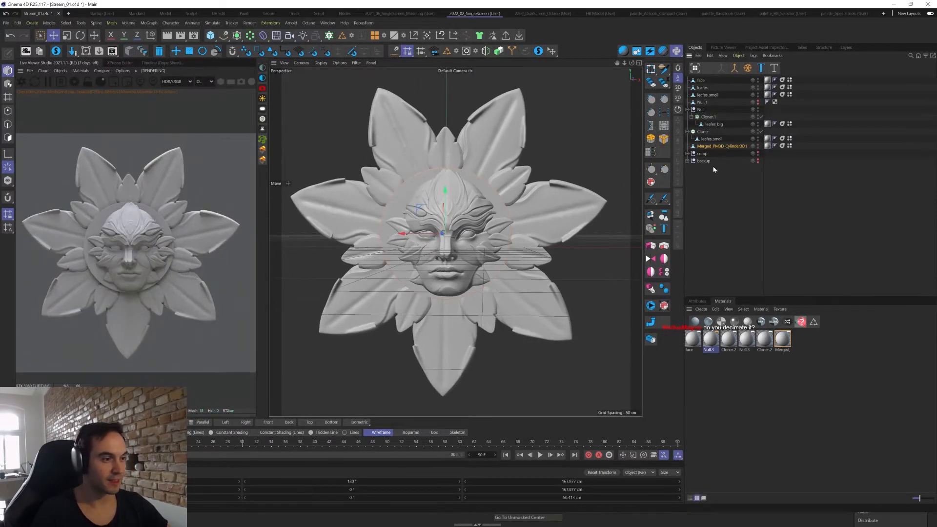
# - Fill-select the round disc's polygons on Merged_PM3D_Cylinder3D1, split them into a separate object and nest it under face
pyautogui.press('Return')
pyautogui.press('u')
pyautogui.press('f')
pyautogui.click(491, 200)
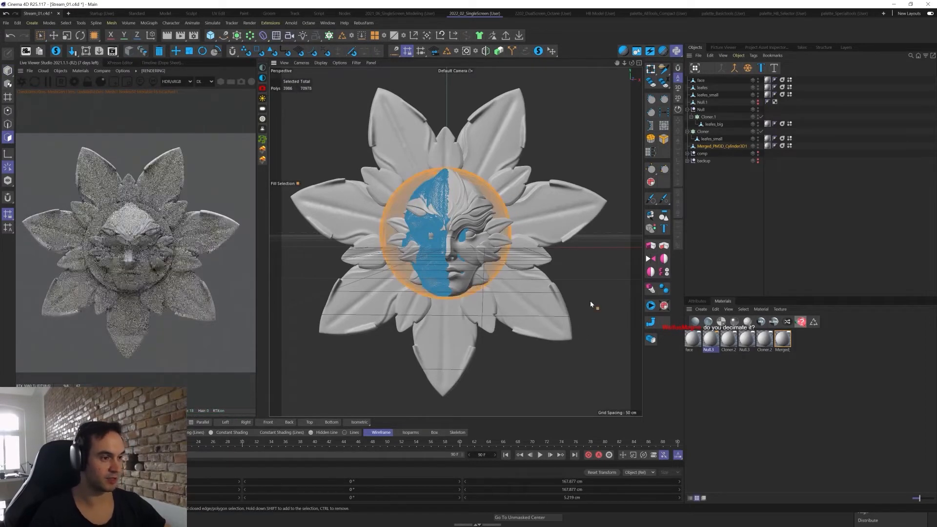
pyautogui.press('u')
pyautogui.press('p')
pyautogui.moveTo(712, 153); pyautogui.dragTo(702, 80)
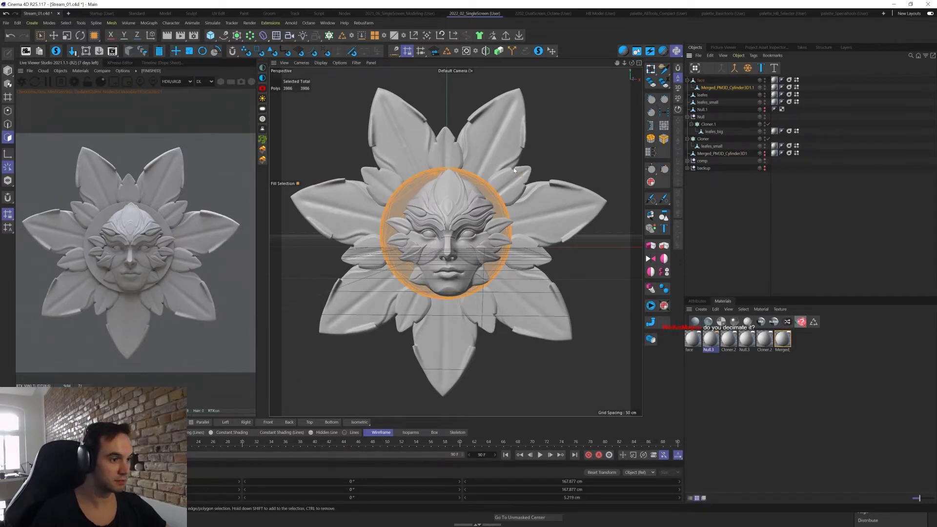
# - Take the split disc object out of the face hierarchy and place it directly below face in the object list
pyautogui.press('e')
pyautogui.click(460, 209)
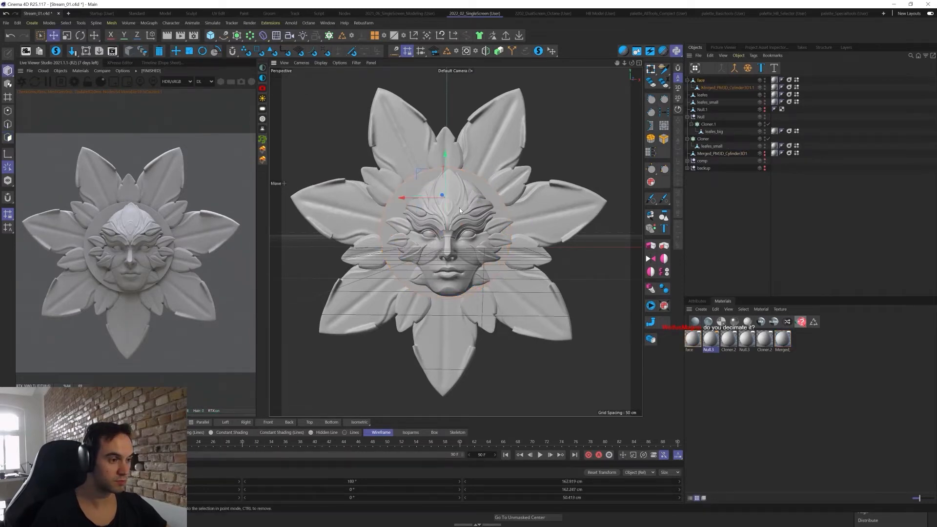
pyautogui.moveTo(710, 95); pyautogui.dragTo(711, 93)
# - Centre the face object's axis on its geometry and realign the face horizontally with the middle of the flower
pyautogui.keyDown('ctrl'); pyautogui.click(700, 81); pyautogui.keyUp('ctrl')
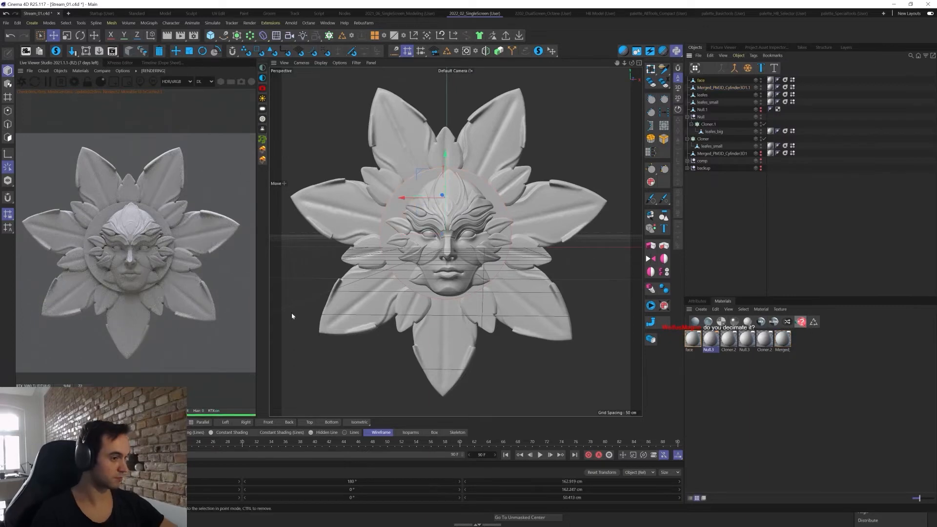
pyautogui.click(426, 35)
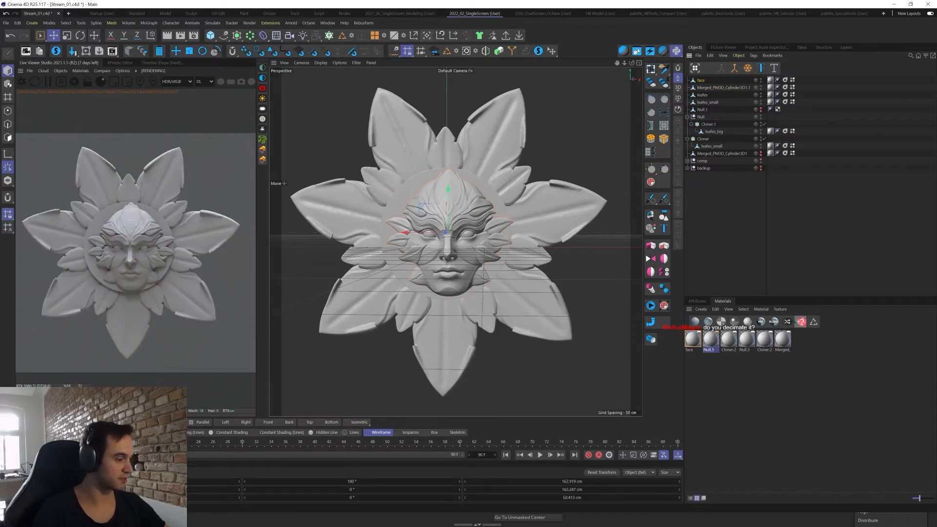
pyautogui.press('Return')
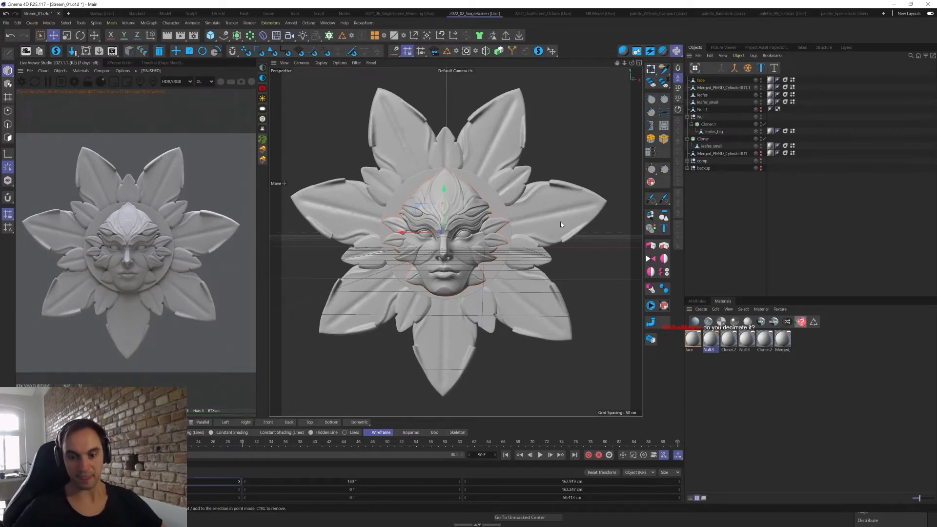
# - Examine the face's decimated polygon mesh up close and from several angles, then the whole ornament in object mode
pyautogui.keyDown('alt'); pyautogui.moveTo(487, 227); pyautogui.dragTo(510, 224); pyautogui.keyUp('alt')
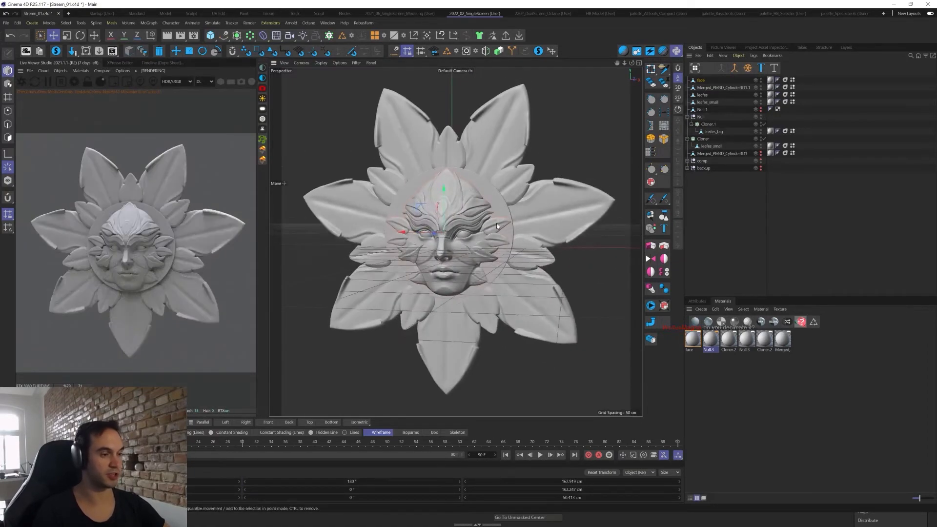
pyautogui.press('Return')
pyautogui.keyDown('alt'); pyautogui.moveTo(473, 240); pyautogui.dragTo(493, 227, button='right'); pyautogui.keyUp('alt')
pyautogui.keyDown('alt'); pyautogui.moveTo(493, 226); pyautogui.dragTo(464, 229); pyautogui.keyUp('alt')
pyautogui.keyDown('alt'); pyautogui.moveTo(397, 204); pyautogui.dragTo(410, 221, button='right'); pyautogui.keyUp('alt')
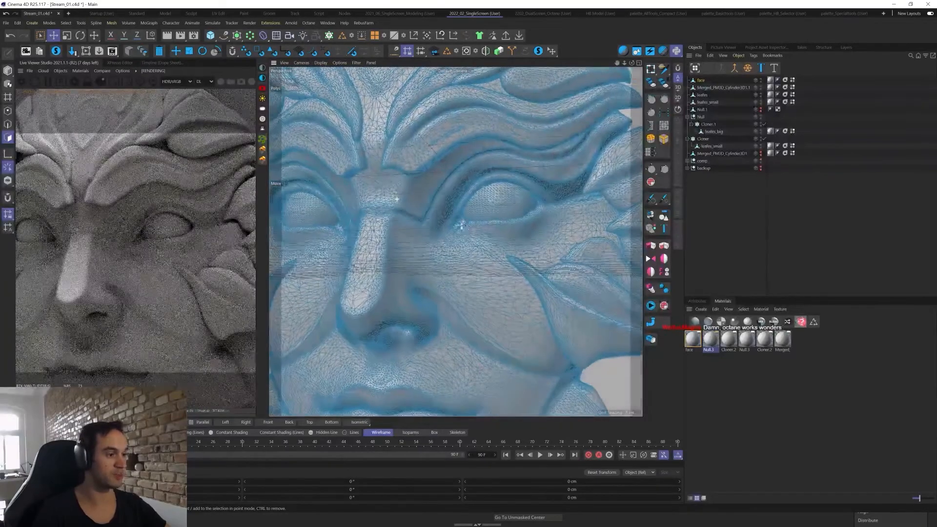
pyautogui.scroll(-5, 478, 225)
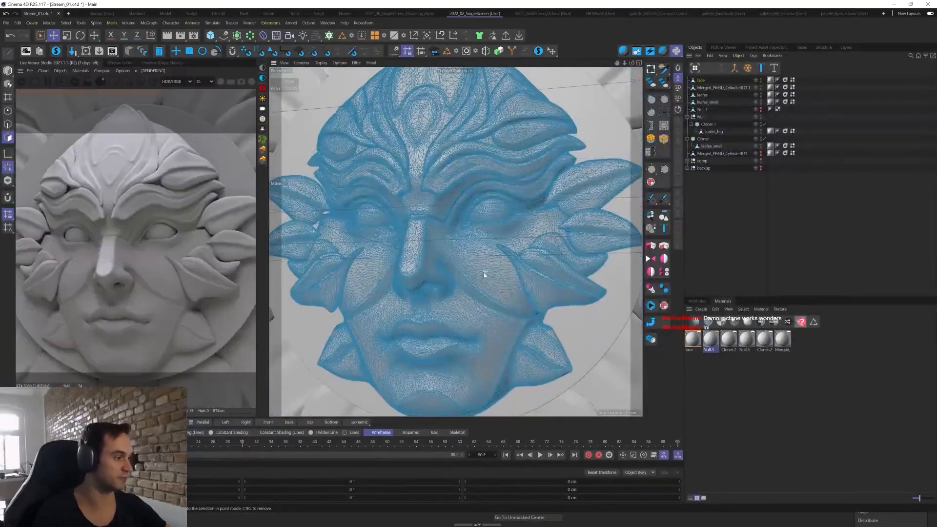
pyautogui.keyDown('alt'); pyautogui.moveTo(484, 273); pyautogui.dragTo(488, 297); pyautogui.keyUp('alt')
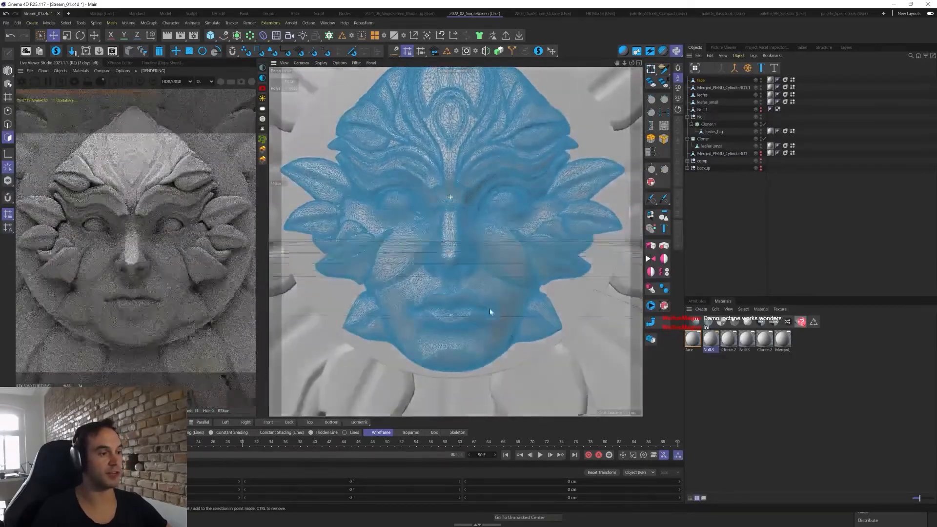
pyautogui.scroll(-6, 492, 255)
pyautogui.keyDown('alt'); pyautogui.moveTo(481, 255); pyautogui.dragTo(510, 253); pyautogui.keyUp('alt')
pyautogui.scroll(2, 482, 249)
pyautogui.scroll(-5, 482, 248)
pyautogui.scroll(2, 515, 280)
pyautogui.press('Return')
pyautogui.keyDown('alt'); pyautogui.moveTo(507, 291); pyautogui.dragTo(427, 214); pyautogui.keyUp('alt')
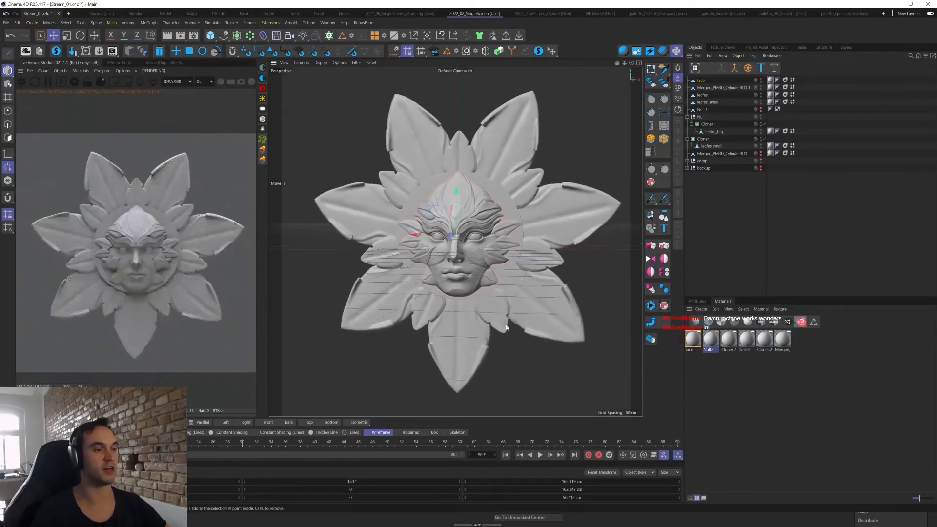
pyautogui.keyDown('alt'); pyautogui.moveTo(524, 317); pyautogui.dragTo(527, 273); pyautogui.keyUp('alt')
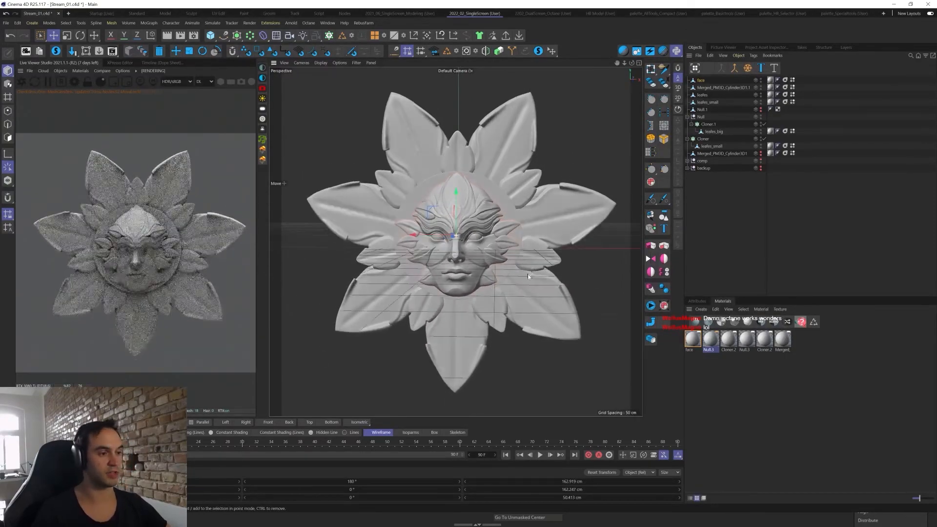
# - Turn off the world grid display in the perspective view
pyautogui.click(357, 63)
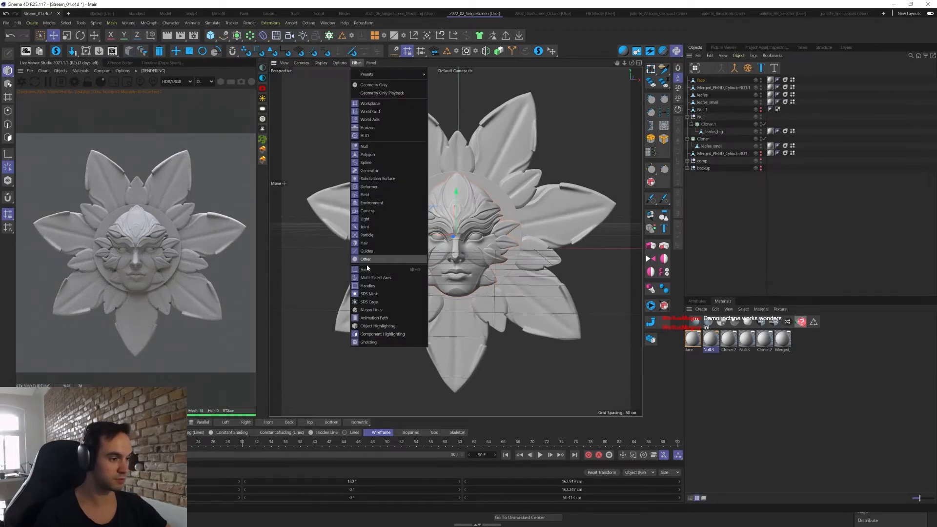
pyautogui.click(379, 112)
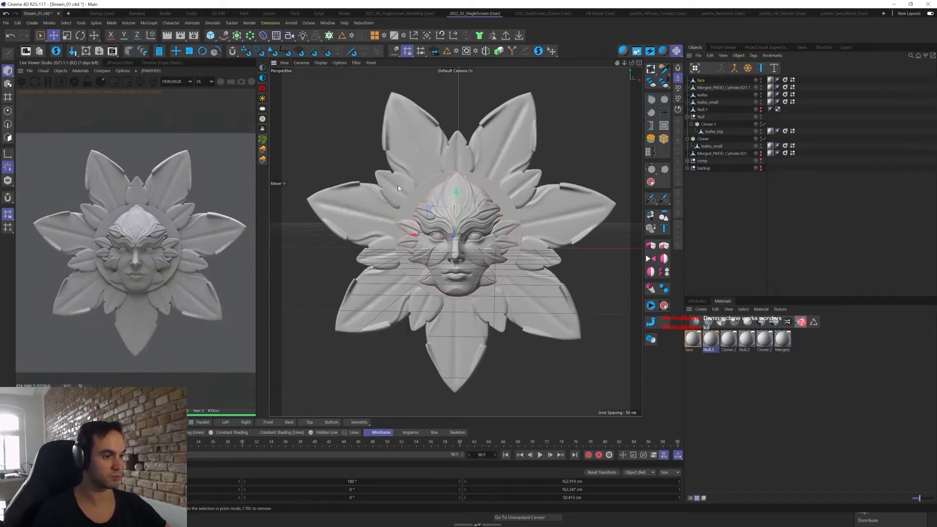
pyautogui.click(356, 63)
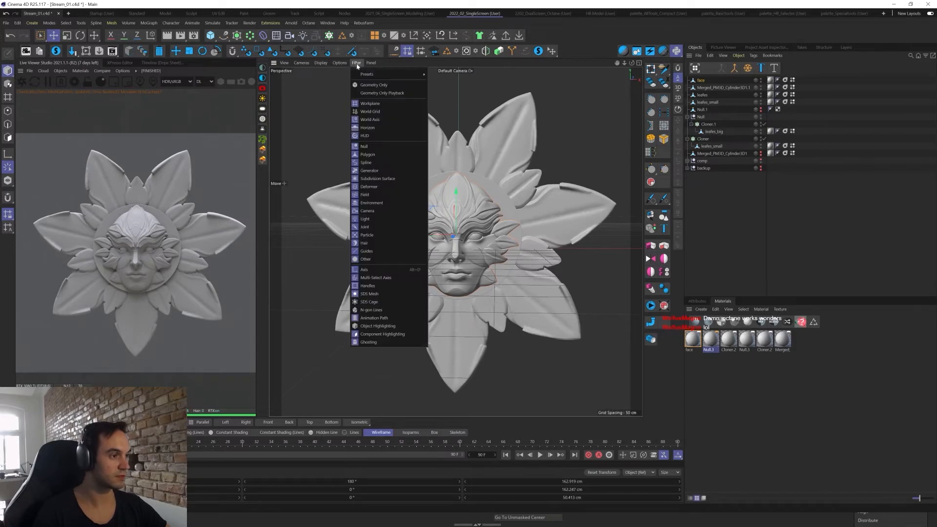
pyautogui.click(376, 109)
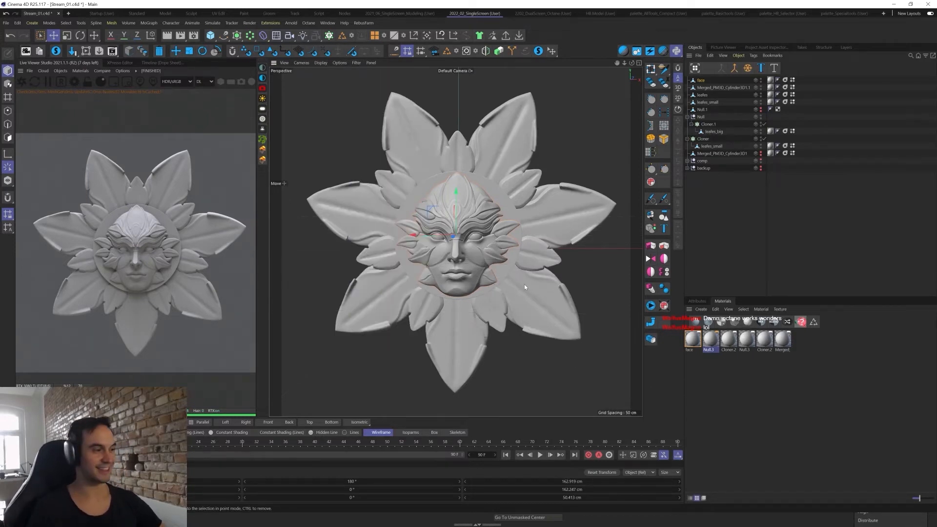
pyautogui.keyDown('alt'); pyautogui.moveTo(523, 287); pyautogui.dragTo(561, 282); pyautogui.keyUp('alt')
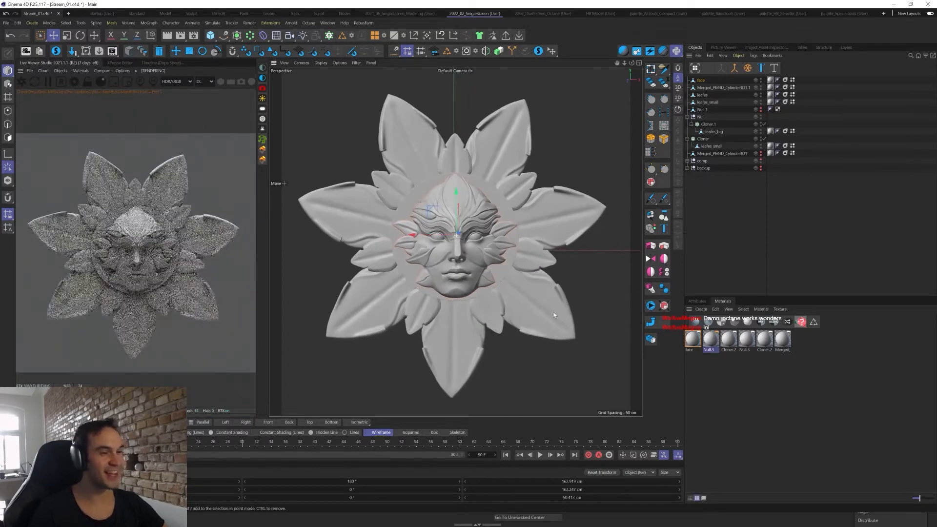
# - Place the comp group below backup and expand it to select its first OctaneSky
pyautogui.click(691, 174)
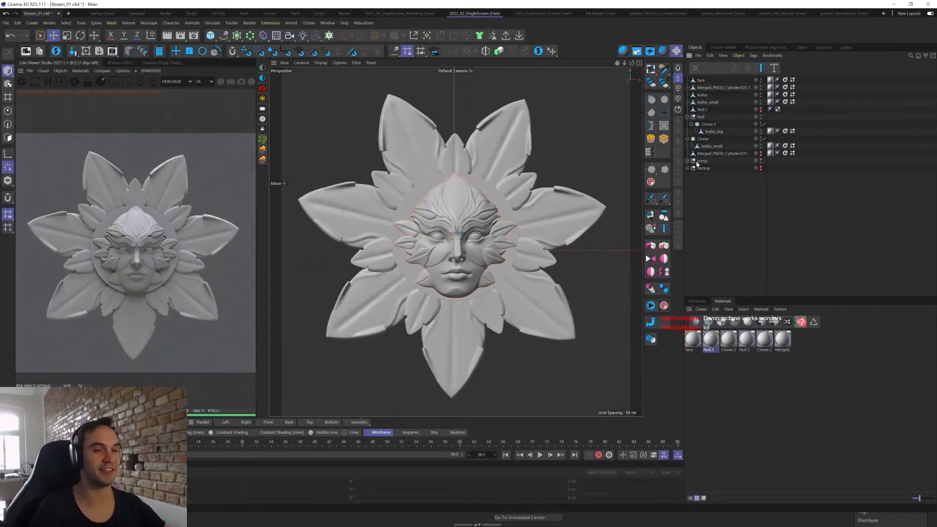
pyautogui.click(687, 169)
pyautogui.click(687, 168)
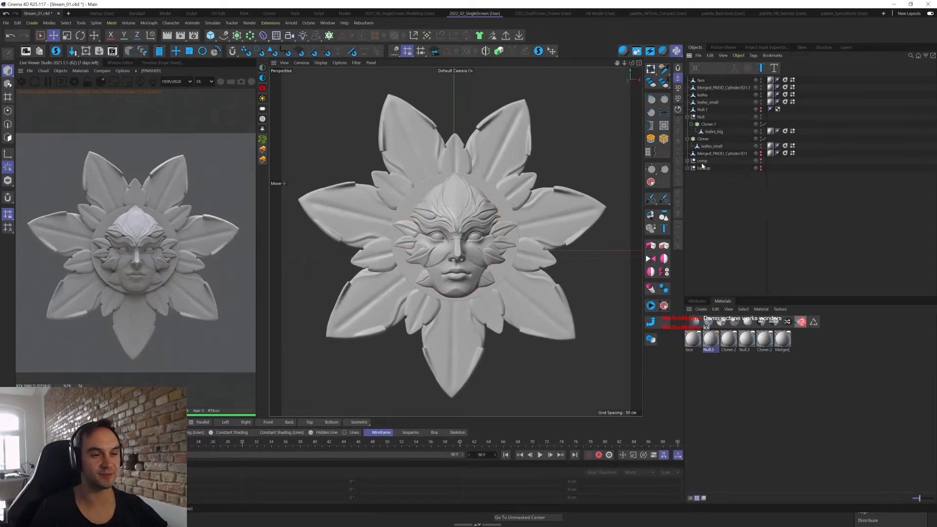
pyautogui.click(688, 169)
pyautogui.click(710, 176)
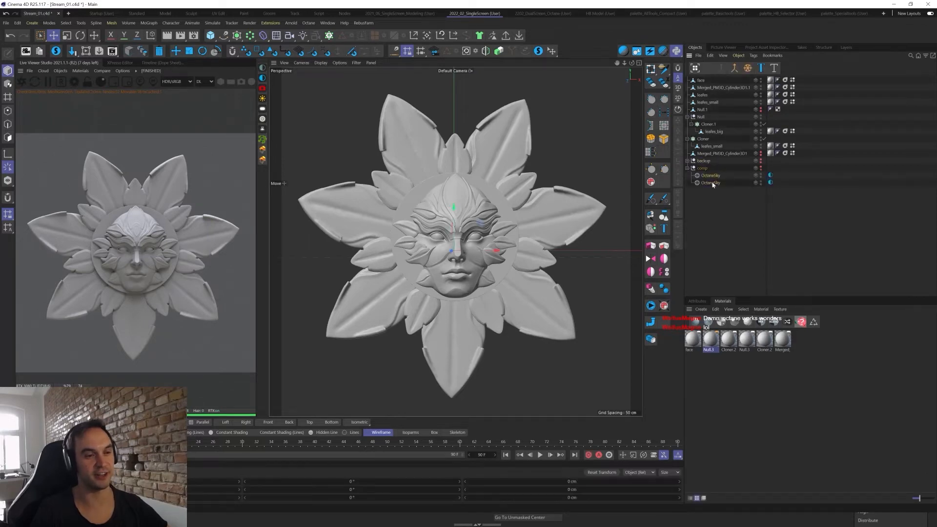
pyautogui.keyDown('alt'); pyautogui.moveTo(481, 173); pyautogui.dragTo(547, 374); pyautogui.keyUp('alt')
pyautogui.keyDown('alt'); pyautogui.moveTo(513, 307); pyautogui.dragTo(564, 308); pyautogui.keyUp('alt')
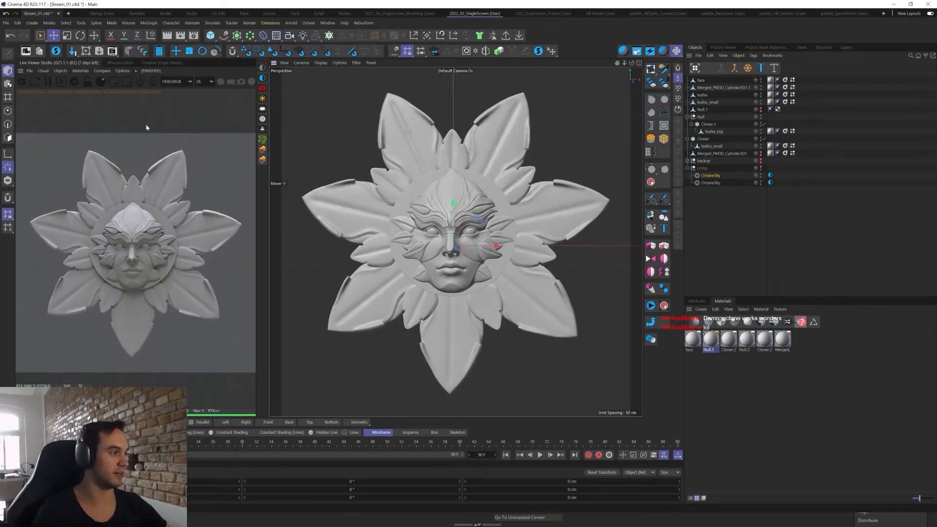
# - Switch to ZBrush, load the full head tool, hide the Face 1 folder and show the Flower folder
pyautogui.click(48, 82)
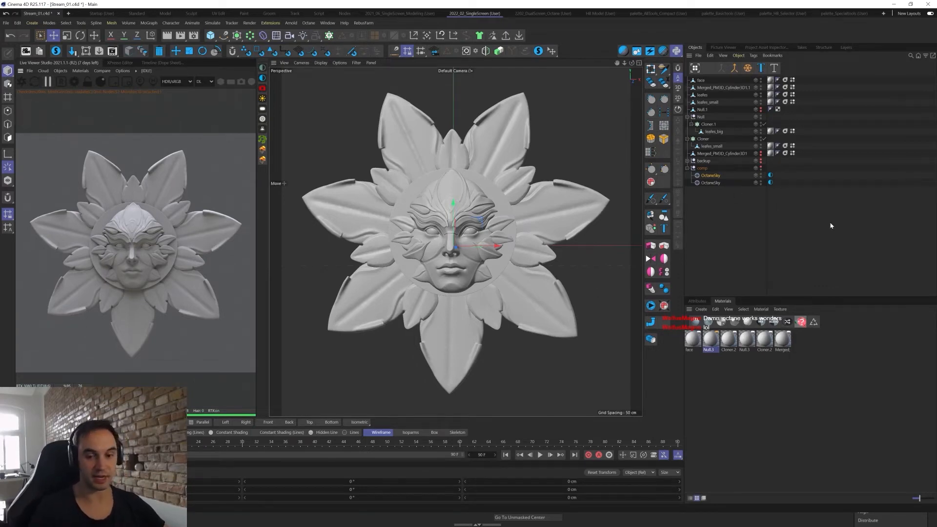
pyautogui.hotkey('alt', 'Tab')
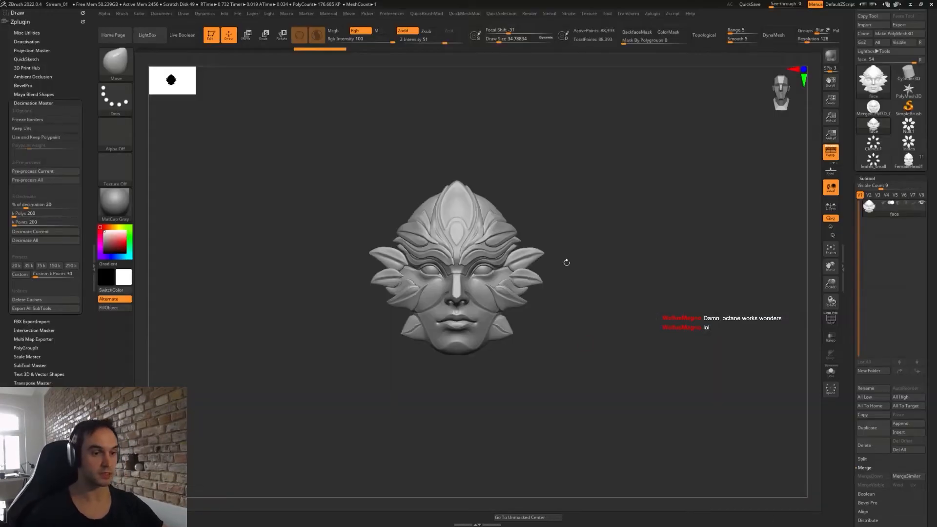
pyautogui.click(908, 162)
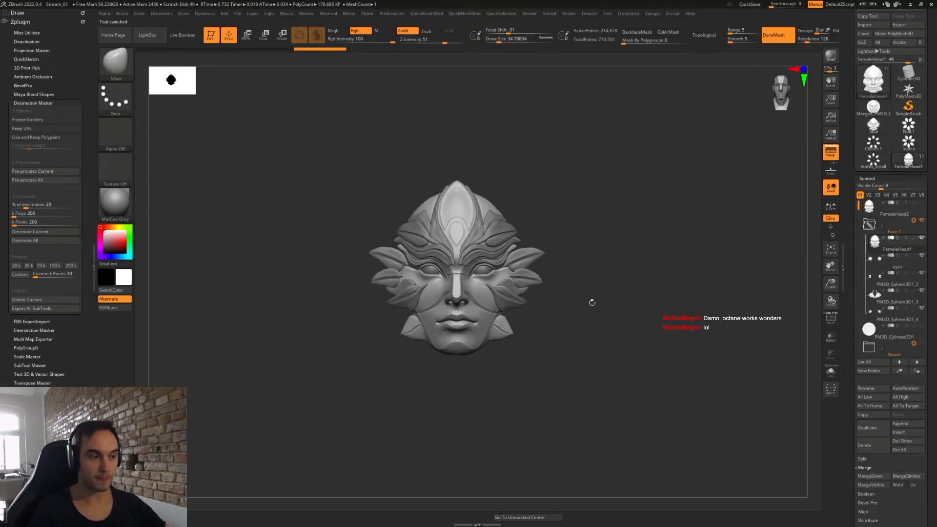
pyautogui.click(896, 225)
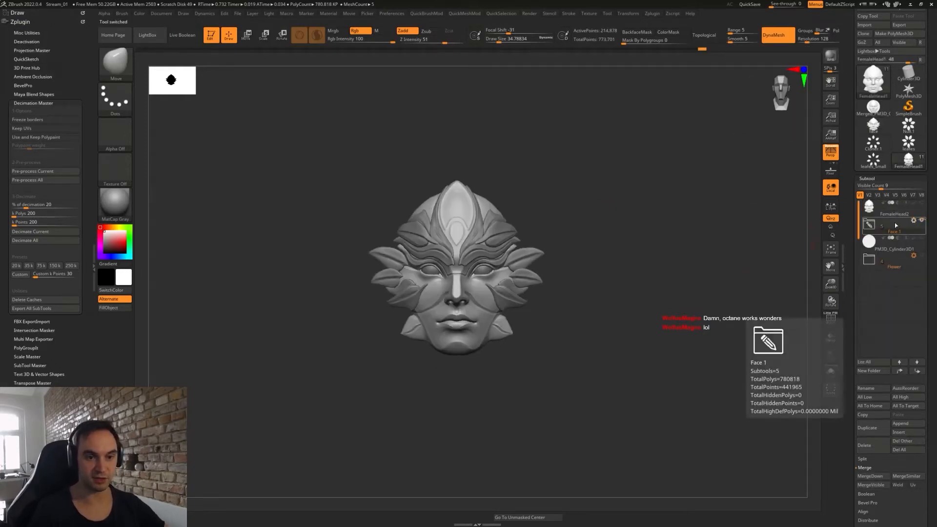
pyautogui.click(922, 222)
pyautogui.click(922, 238)
pyautogui.click(921, 256)
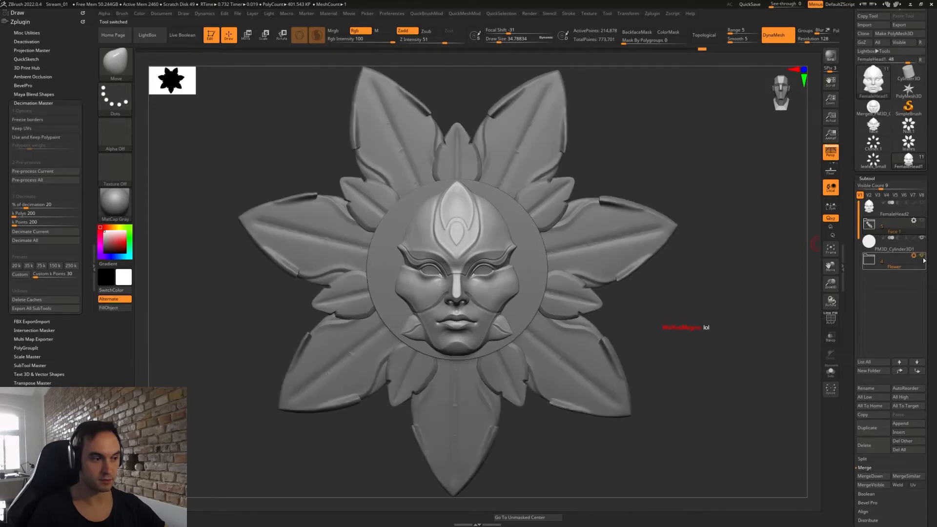
# - Make FemaleHead2 the active subtool, reset the loaded tools list, and save the project as Stream_02
pyautogui.click(871, 208)
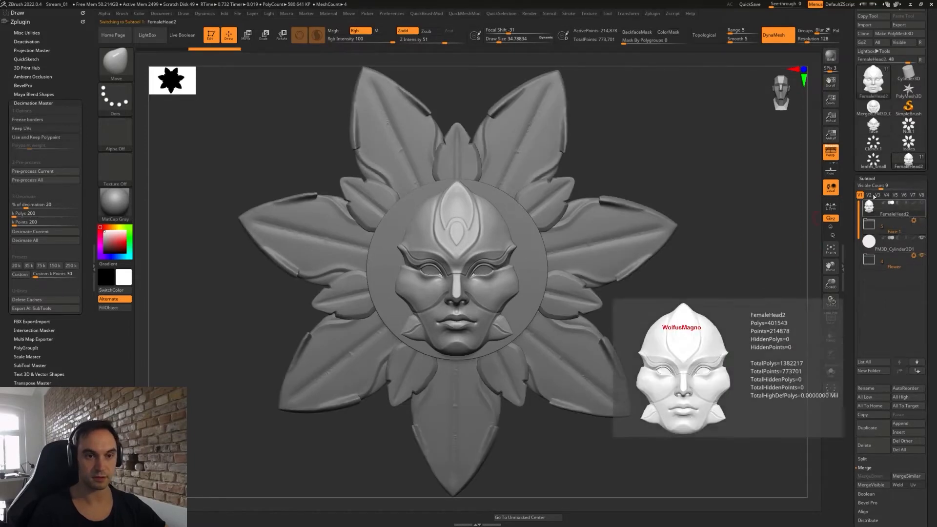
pyautogui.click(921, 60)
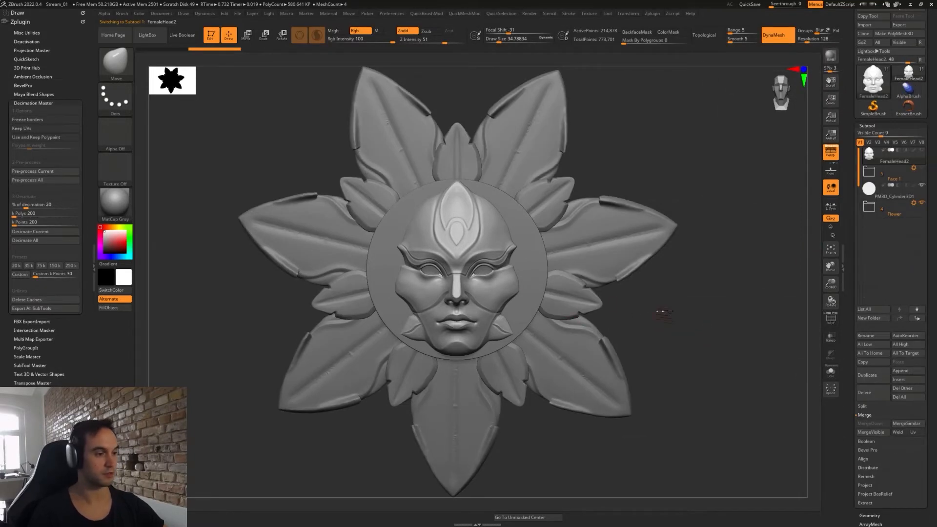
pyautogui.moveTo(661, 312)
pyautogui.keyDown('alt'); pyautogui.mouseDown()
pyautogui.moveTo(636, 311)
pyautogui.moveTo(647, 307)
pyautogui.mouseUp(); pyautogui.keyUp('alt')
pyautogui.press('s')
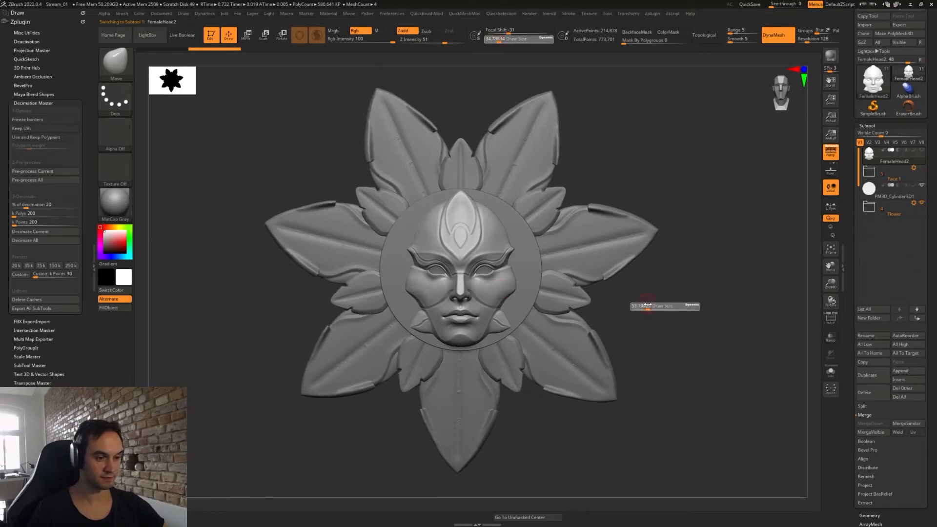
pyautogui.press('ctrl')
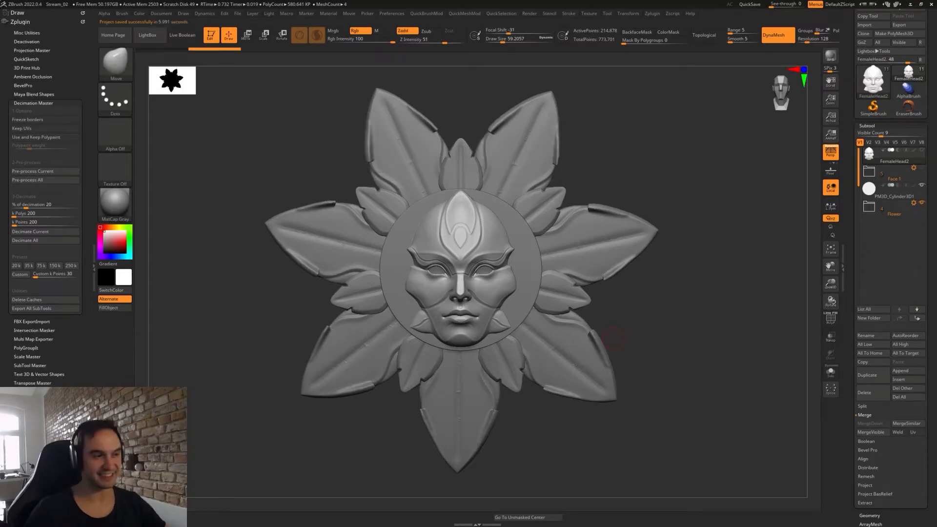
# - Save the Stream_01.c4d scene in Cinema 4D, then return to the FemaleHead2 subtool in ZBrush
pyautogui.hotkey('alt', 'Tab')
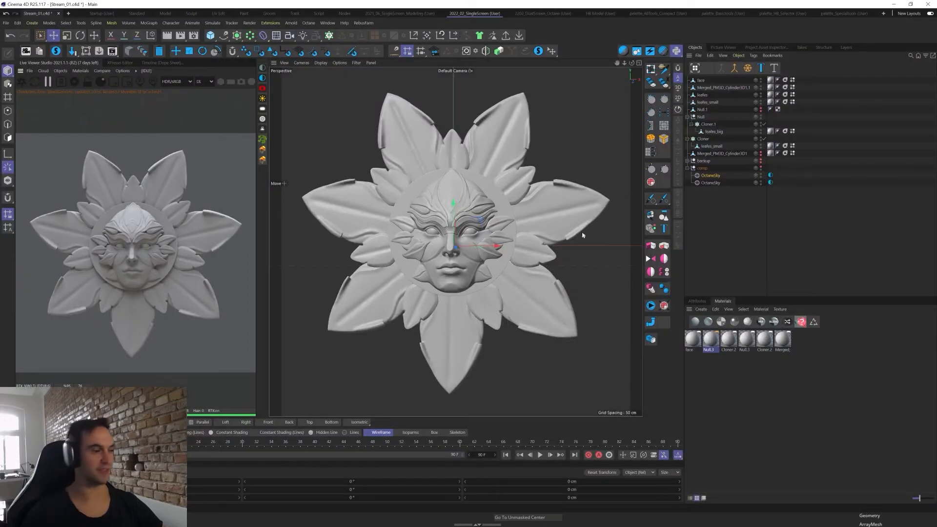
pyautogui.hotkey('ctrl', 's')
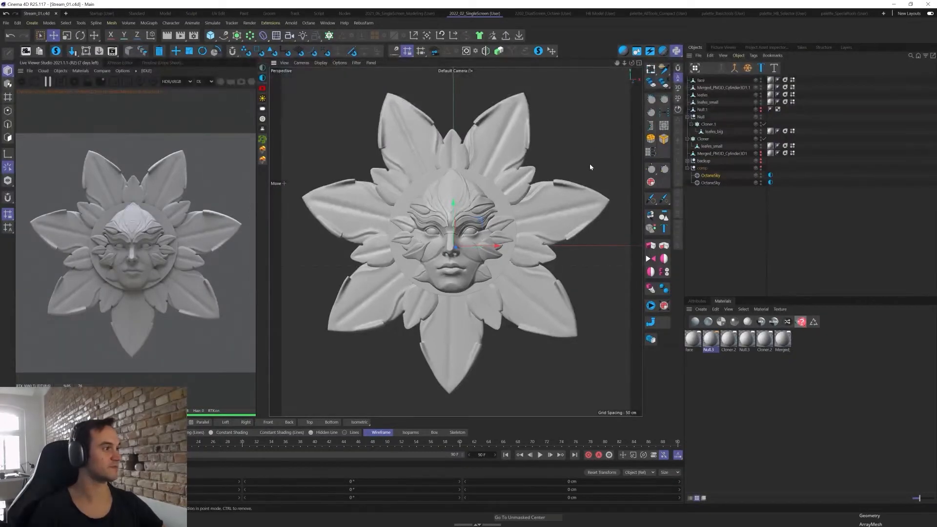
pyautogui.hotkey('alt', 'Tab')
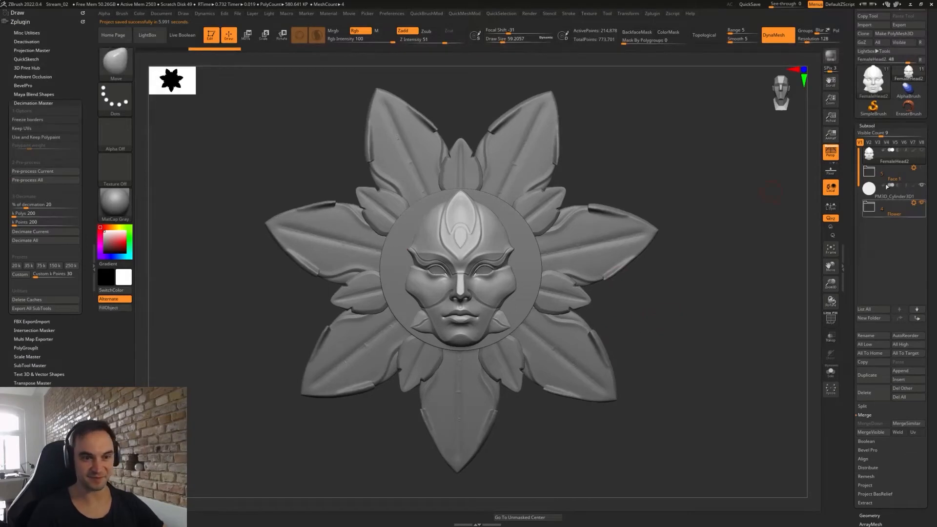
pyautogui.click(867, 154)
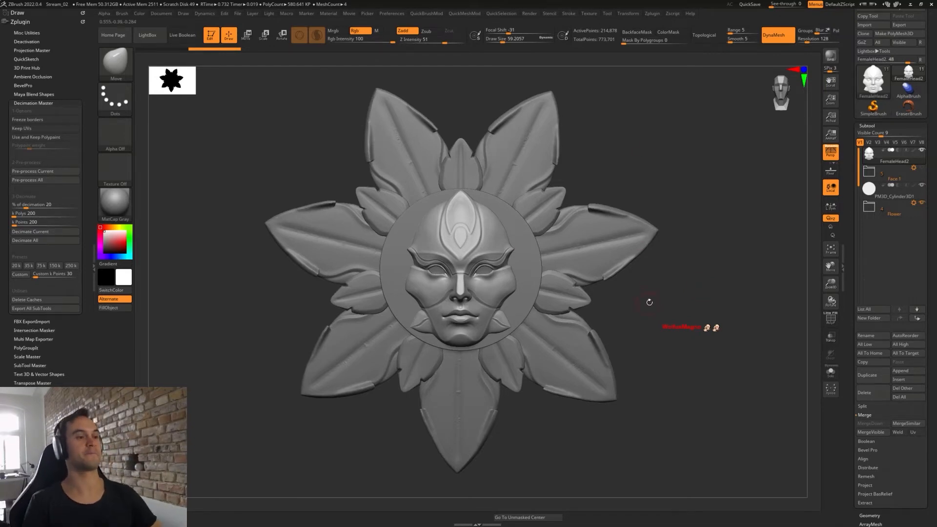
# - Smooth away the facial details of FemaleHead2 and remesh it with DynaMesh into a soft base form
pyautogui.moveTo(649, 302); pyautogui.dragTo(579, 222, button='right')
pyautogui.keyDown('shift'); pyautogui.moveTo(507, 295); pyautogui.dragTo(493, 292, button='right'); pyautogui.keyUp('shift')
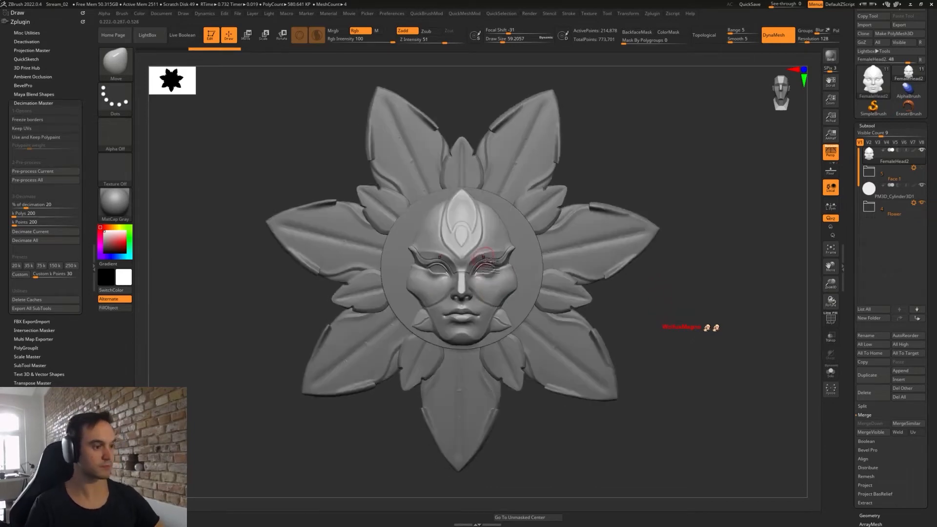
pyautogui.keyDown('ctrl'); pyautogui.moveTo(483, 257); pyautogui.dragTo(527, 279, button='right'); pyautogui.keyUp('ctrl')
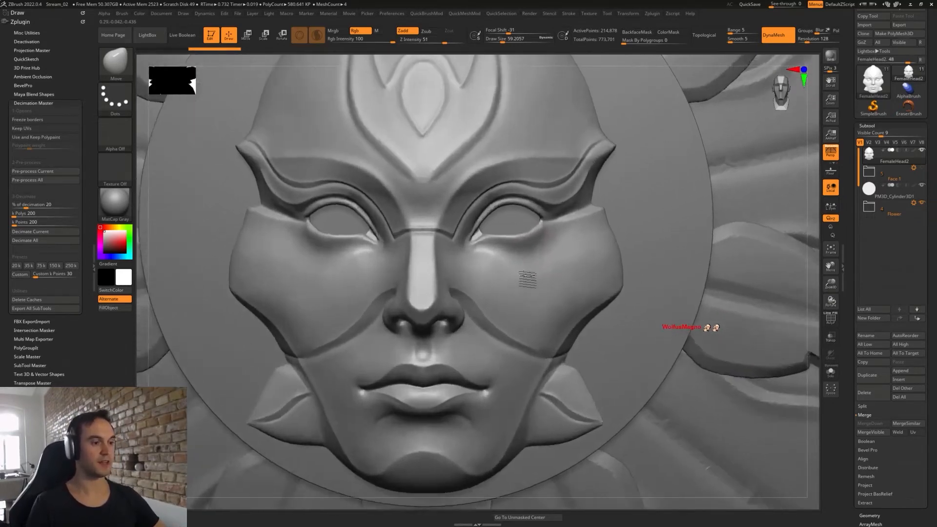
pyautogui.press('f')
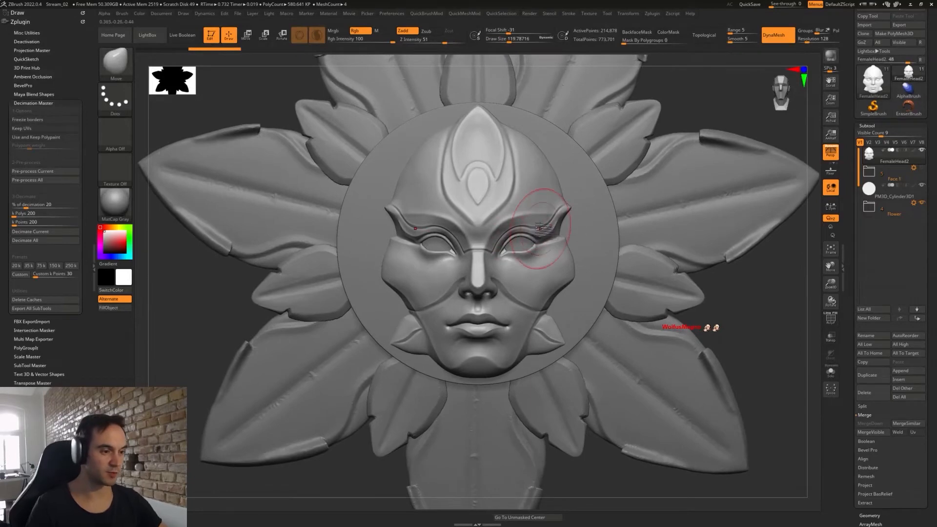
pyautogui.press('2')
pyautogui.press('s')
pyautogui.moveTo(524, 250); pyautogui.dragTo(520, 249)
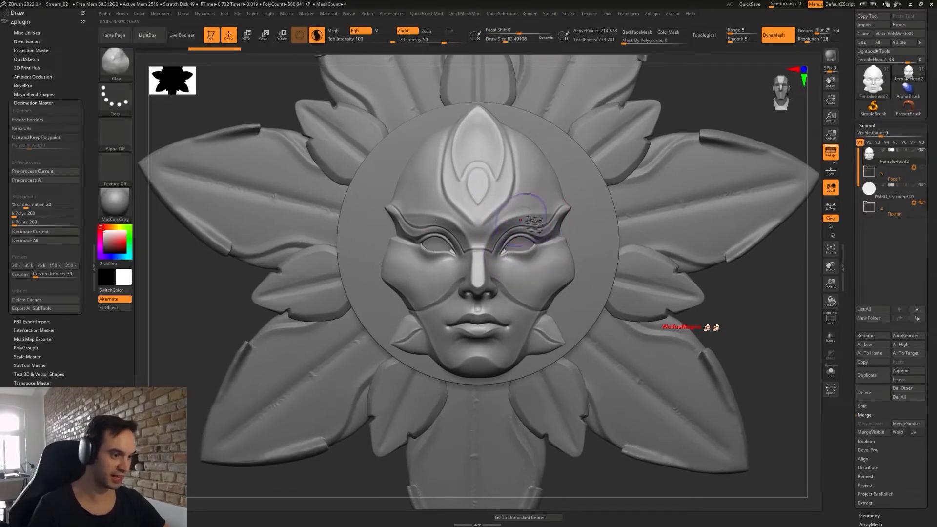
pyautogui.press('ctrl')
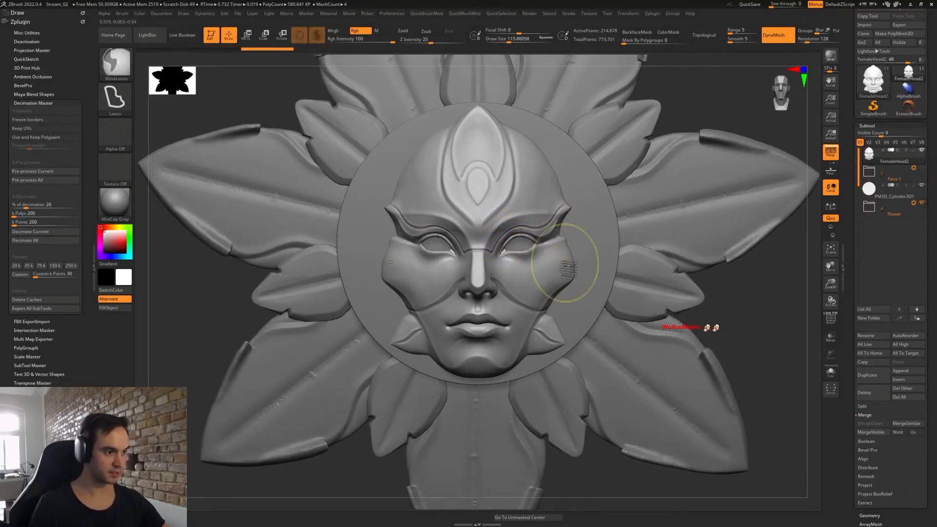
pyautogui.hotkey('ctrl', 'z')
pyautogui.moveTo(541, 254)
pyautogui.keyDown('shift'); pyautogui.mouseDown()
pyautogui.moveTo(528, 261)
pyautogui.moveTo(535, 230)
pyautogui.moveTo(511, 156)
pyautogui.moveTo(566, 218)
pyautogui.mouseUp(); pyautogui.keyUp('shift')
pyautogui.keyDown('ctrl'); pyautogui.moveTo(553, 314); pyautogui.dragTo(573, 332); pyautogui.keyUp('ctrl')
pyautogui.moveTo(522, 246)
pyautogui.keyDown('shift'); pyautogui.mouseDown()
pyautogui.moveTo(527, 283)
pyautogui.moveTo(522, 247)
pyautogui.moveTo(481, 325)
pyautogui.moveTo(547, 342)
pyautogui.moveTo(547, 332)
pyautogui.moveTo(537, 341)
pyautogui.mouseUp(); pyautogui.keyUp('shift')
pyautogui.moveTo(556, 331)
pyautogui.keyDown('ctrl'); pyautogui.mouseDown()
pyautogui.moveTo(566, 349)
pyautogui.moveTo(559, 341)
pyautogui.mouseUp(); pyautogui.keyUp('ctrl')
# - Pull the cheeks, jaw, brow ends and upper forehead outward into symmetric leaf-like lobes with the Move brush
pyautogui.moveTo(566, 272); pyautogui.dragTo(598, 280)
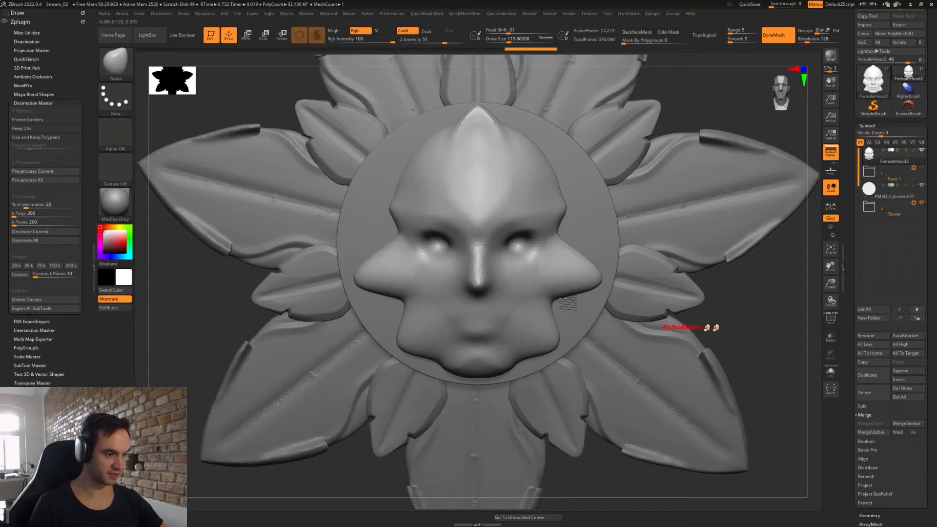
pyautogui.moveTo(556, 304); pyautogui.dragTo(578, 314)
pyautogui.moveTo(557, 230); pyautogui.dragTo(606, 205)
pyautogui.moveTo(597, 243); pyautogui.dragTo(589, 226)
pyautogui.moveTo(547, 169); pyautogui.dragTo(583, 140)
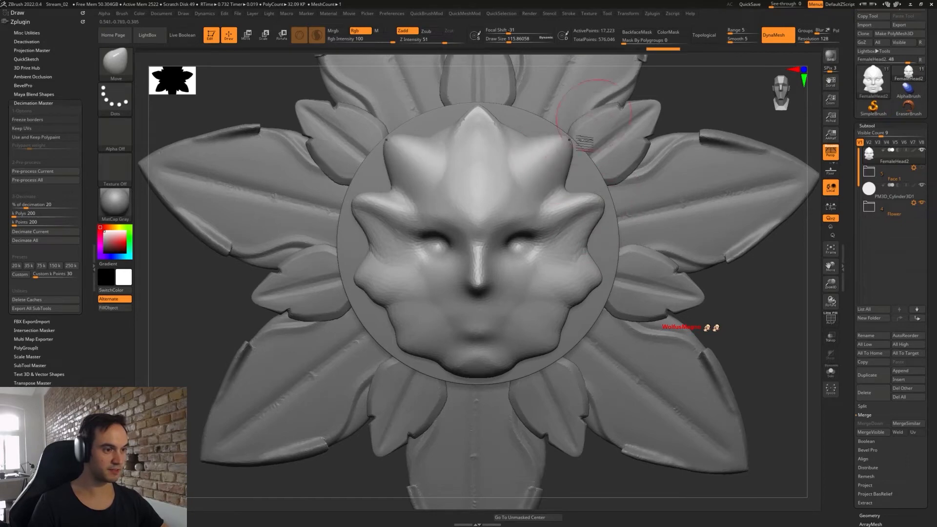
# - Adjust the depth and shape of the upper forehead lobes from side and front views with the Move brush
pyautogui.moveTo(584, 120); pyautogui.dragTo(530, 133, button='right')
pyautogui.moveTo(548, 152); pyautogui.dragTo(561, 147)
pyautogui.moveTo(559, 148); pyautogui.dragTo(612, 150, button='right')
pyautogui.moveTo(562, 154); pyautogui.dragTo(567, 149)
pyautogui.moveTo(561, 150); pyautogui.dragTo(572, 155, button='right')
pyautogui.moveTo(568, 162); pyautogui.dragTo(569, 150)
pyautogui.press('s')
pyautogui.moveTo(592, 152); pyautogui.dragTo(560, 158, button='right')
pyautogui.press(']')
pyautogui.moveTo(560, 161); pyautogui.dragTo(564, 166)
pyautogui.moveTo(592, 151); pyautogui.dragTo(562, 147, button='right')
pyautogui.press(']')
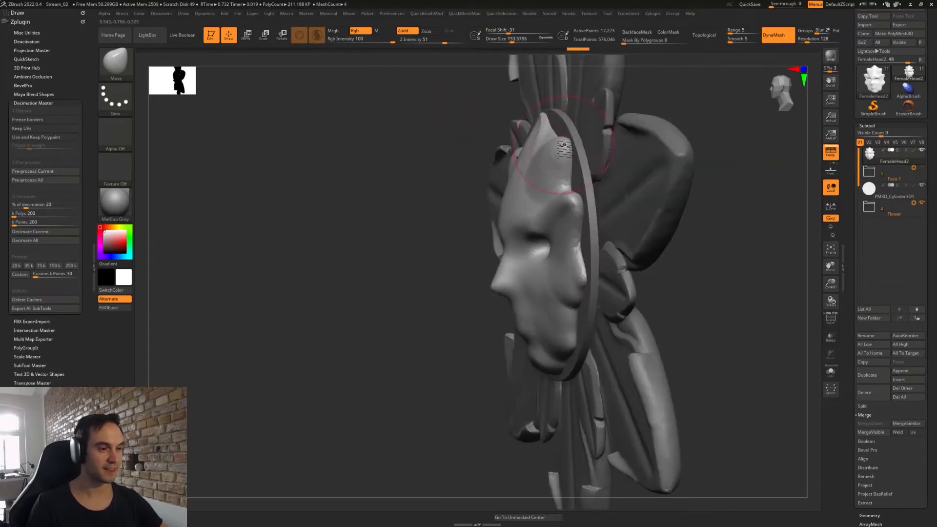
pyautogui.moveTo(564, 145); pyautogui.dragTo(567, 149)
pyautogui.moveTo(561, 148); pyautogui.dragTo(593, 148, button='right')
pyautogui.moveTo(494, 129); pyautogui.dragTo(500, 124)
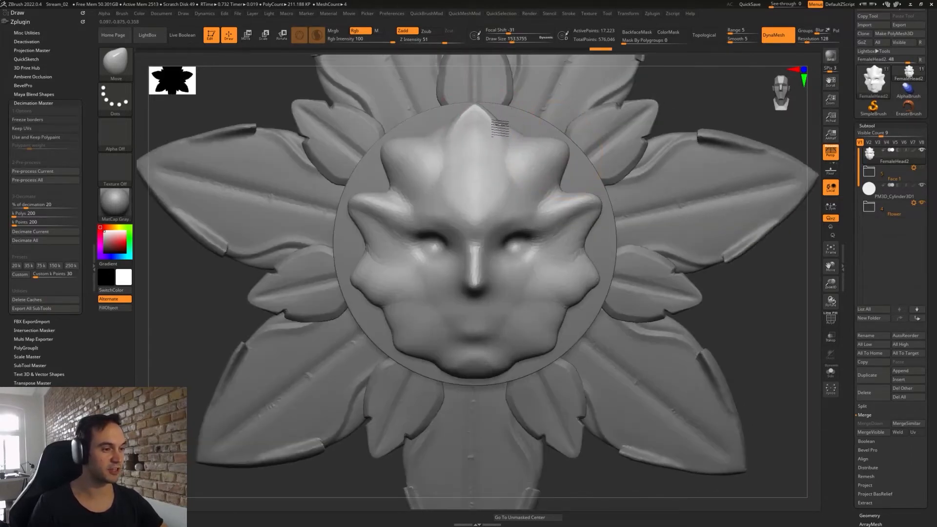
# - Reshape the pointed lobes at the brow ends relative to the disc with the Move brush
pyautogui.press('[')
pyautogui.press('[')
pyautogui.moveTo(606, 202); pyautogui.dragTo(575, 204, button='right')
pyautogui.moveTo(591, 205); pyautogui.dragTo(598, 204)
pyautogui.press(']')
pyautogui.press(']')
pyautogui.moveTo(609, 201); pyautogui.dragTo(590, 198, button='right')
pyautogui.moveTo(592, 198); pyautogui.dragTo(604, 210)
# - Reposition the cheek lobes and shape the jaw lobes with the Move brush
pyautogui.moveTo(593, 233)
pyautogui.mouseDown(button='right')
pyautogui.moveTo(617, 238)
pyautogui.moveTo(616, 287)
pyautogui.mouseUp(button='right')
pyautogui.press('s')
pyautogui.moveTo(621, 288); pyautogui.dragTo(617, 288)
pyautogui.moveTo(618, 288); pyautogui.dragTo(599, 279, button='right')
pyautogui.moveTo(604, 280); pyautogui.dragTo(603, 292)
pyautogui.moveTo(602, 294); pyautogui.dragTo(616, 298, button='right')
pyautogui.moveTo(584, 323)
pyautogui.mouseDown()
pyautogui.moveTo(568, 322)
pyautogui.moveTo(577, 320)
pyautogui.moveTo(576, 356)
pyautogui.moveTo(528, 359)
pyautogui.mouseUp()
# - Refine the chin and the transitions to the lower jaw lobes with the Move brush
pyautogui.press('s')
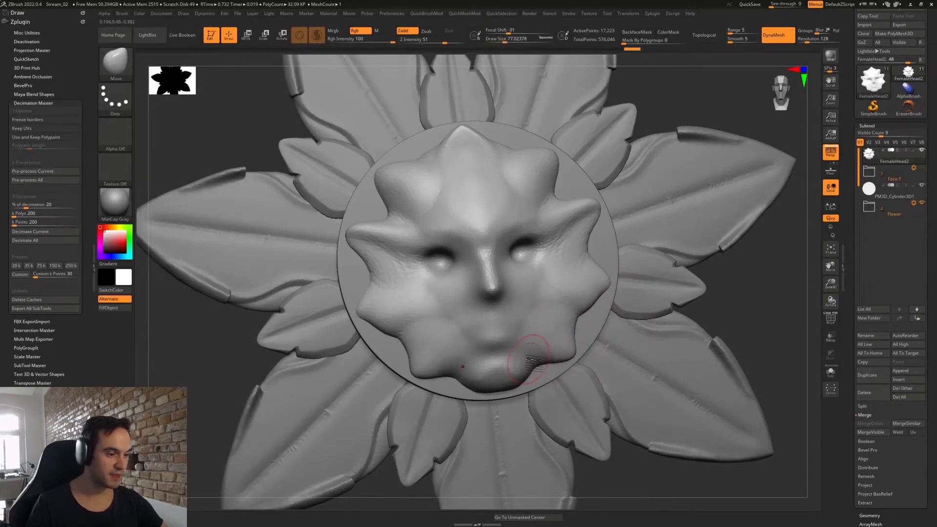
pyautogui.moveTo(528, 359); pyautogui.dragTo(531, 341, button='right')
pyautogui.press('s')
pyautogui.moveTo(530, 342); pyautogui.dragTo(537, 342)
pyautogui.moveTo(532, 376); pyautogui.dragTo(505, 381)
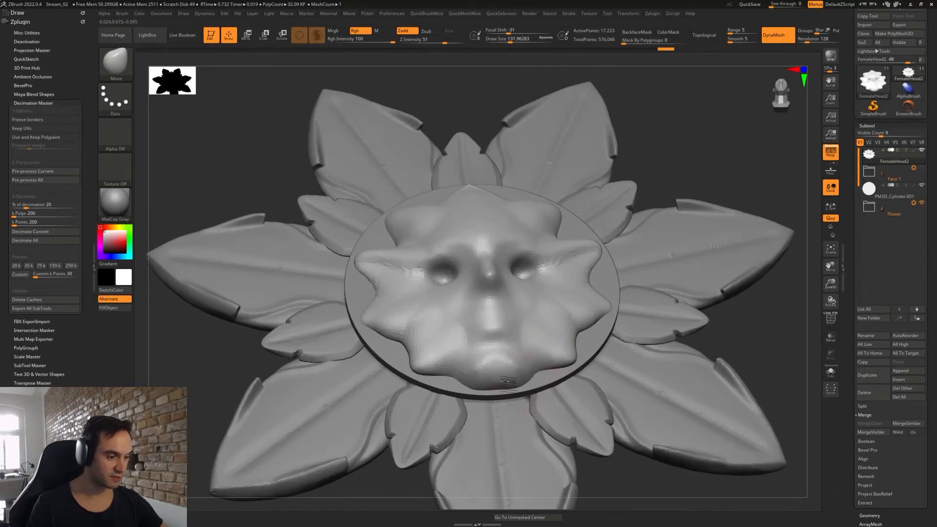
pyautogui.moveTo(506, 380)
pyautogui.mouseDown(button='right')
pyautogui.moveTo(518, 395)
pyautogui.moveTo(509, 396)
pyautogui.mouseUp(button='right')
pyautogui.press('s')
pyautogui.moveTo(516, 365); pyautogui.dragTo(524, 367)
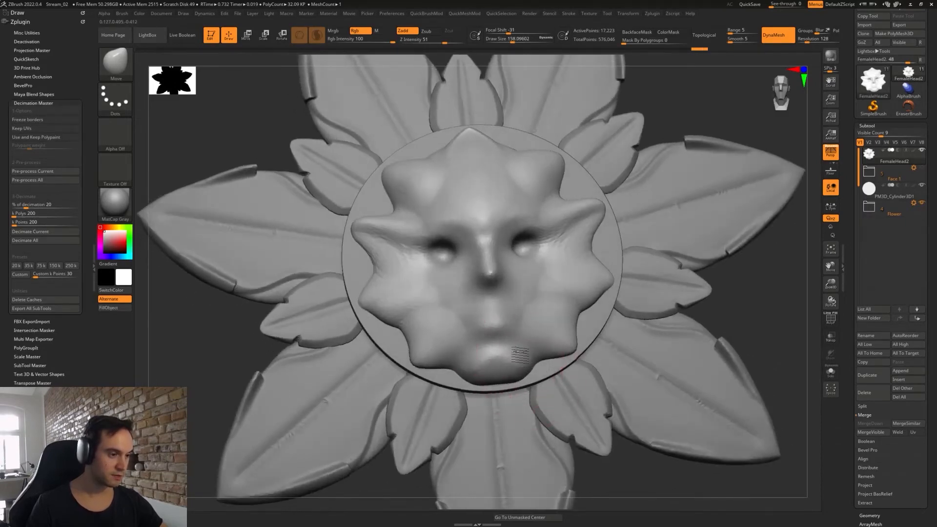
# - Rework the forehead lobes above the brows and the eye area with the Move brush
pyautogui.keyDown('shift'); pyautogui.moveTo(517, 352); pyautogui.dragTo(515, 362, button='right'); pyautogui.keyUp('shift')
pyautogui.press('s')
pyautogui.moveTo(570, 210)
pyautogui.mouseDown()
pyautogui.moveTo(580, 183)
pyautogui.moveTo(605, 174)
pyautogui.moveTo(547, 184)
pyautogui.mouseUp()
pyautogui.press('s')
pyautogui.press('s')
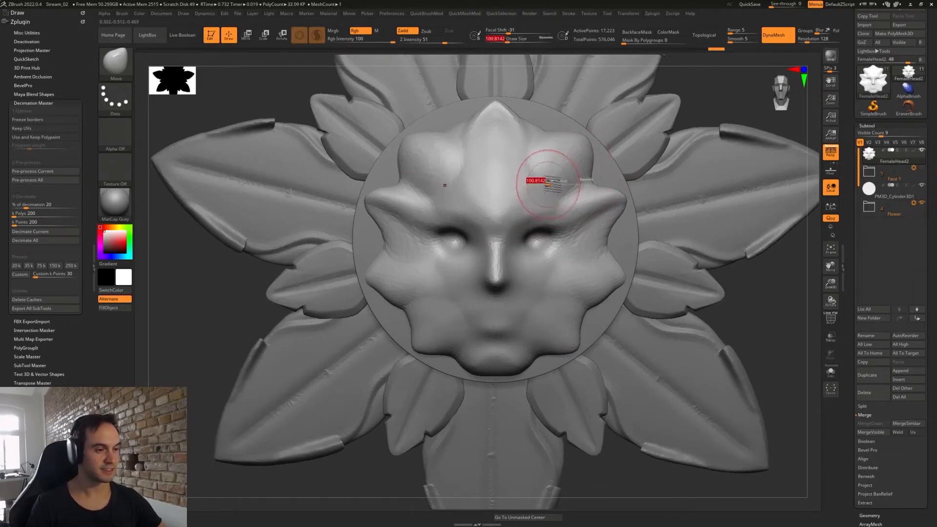
pyautogui.keyDown('alt'); pyautogui.moveTo(542, 254); pyautogui.dragTo(525, 234, button='right'); pyautogui.keyUp('alt')
pyautogui.press('s')
pyautogui.moveTo(527, 234)
pyautogui.mouseDown()
pyautogui.moveTo(517, 221)
pyautogui.moveTo(547, 229)
pyautogui.moveTo(517, 214)
pyautogui.moveTo(530, 251)
pyautogui.mouseUp()
# - Switch to the Clay brush and fill and smooth the eye sockets and nose into softer forms
pyautogui.press('b')
pyautogui.press('c')
pyautogui.press('l')
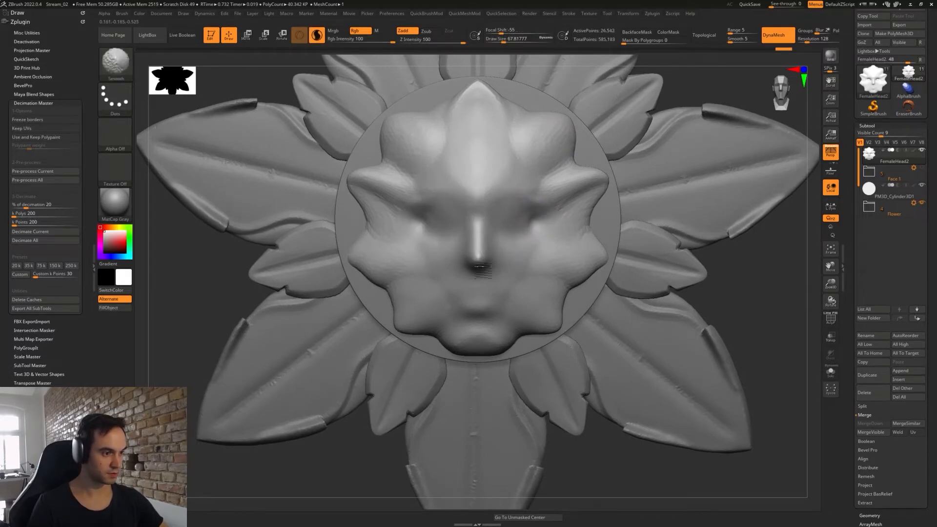
pyautogui.moveTo(518, 219)
pyautogui.keyDown('shift'); pyautogui.mouseDown()
pyautogui.moveTo(540, 224)
pyautogui.moveTo(524, 241)
pyautogui.mouseUp(); pyautogui.keyUp('shift')
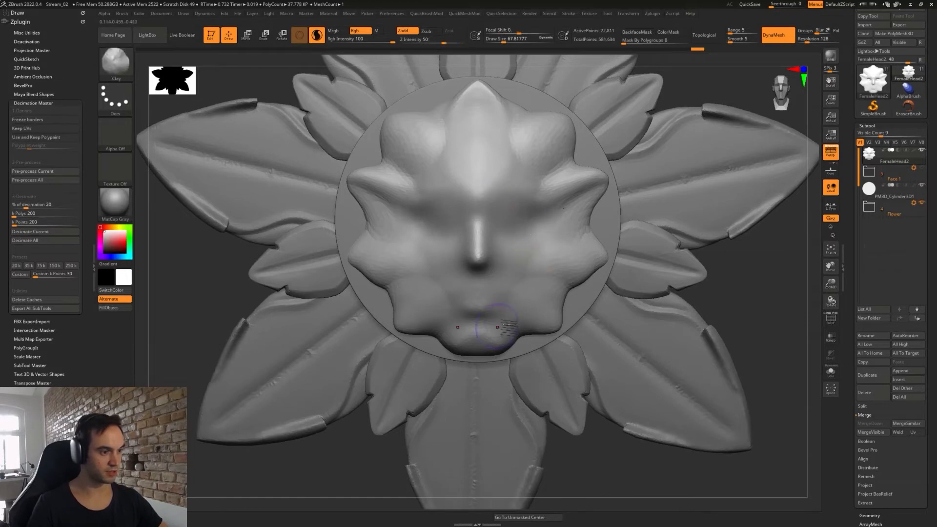
pyautogui.keyDown('shift'); pyautogui.moveTo(480, 263); pyautogui.dragTo(484, 210); pyautogui.keyUp('shift')
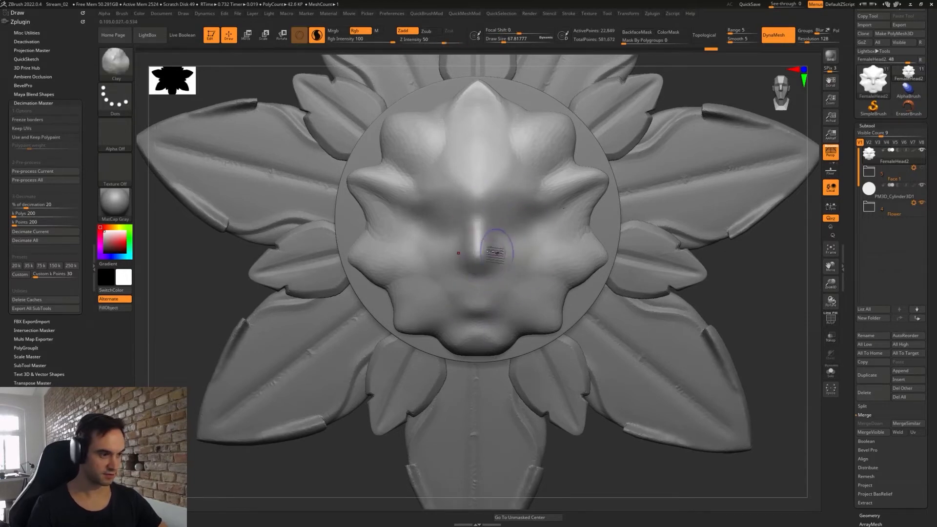
# - Flatten planes from the nose out to the brows and cheeks with the TrimDynamic brush
pyautogui.press('s')
pyautogui.press('b')
pyautogui.press('t')
pyautogui.press('d')
pyautogui.moveTo(482, 244)
pyautogui.mouseDown()
pyautogui.moveTo(480, 266)
pyautogui.moveTo(498, 238)
pyautogui.moveTo(562, 208)
pyautogui.mouseUp()
pyautogui.moveTo(498, 261); pyautogui.dragTo(559, 223)
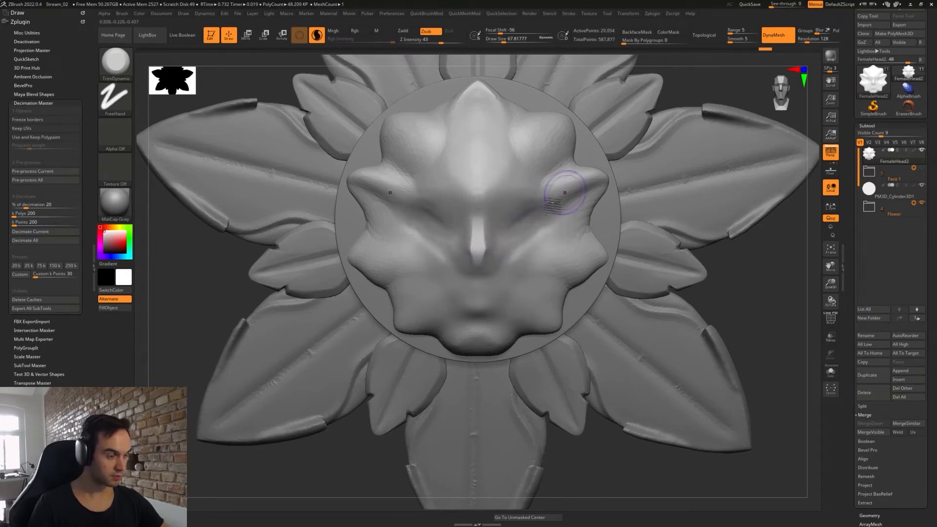
# - Switch to the DamStandard brush with a draw size of about 37
pyautogui.press('b')
pyautogui.press('d')
pyautogui.press('s')
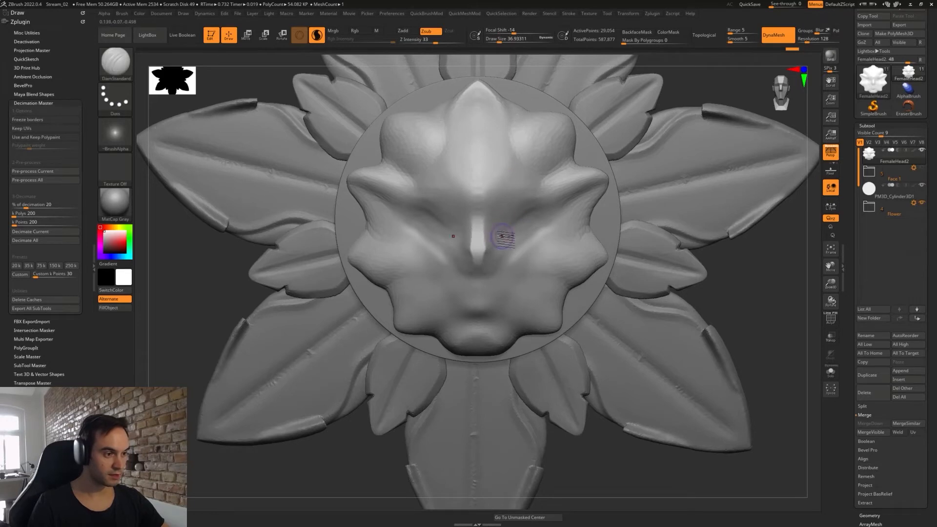
pyautogui.moveTo(520, 224); pyautogui.dragTo(532, 232)
pyautogui.hotkey('ctrl', 'z')
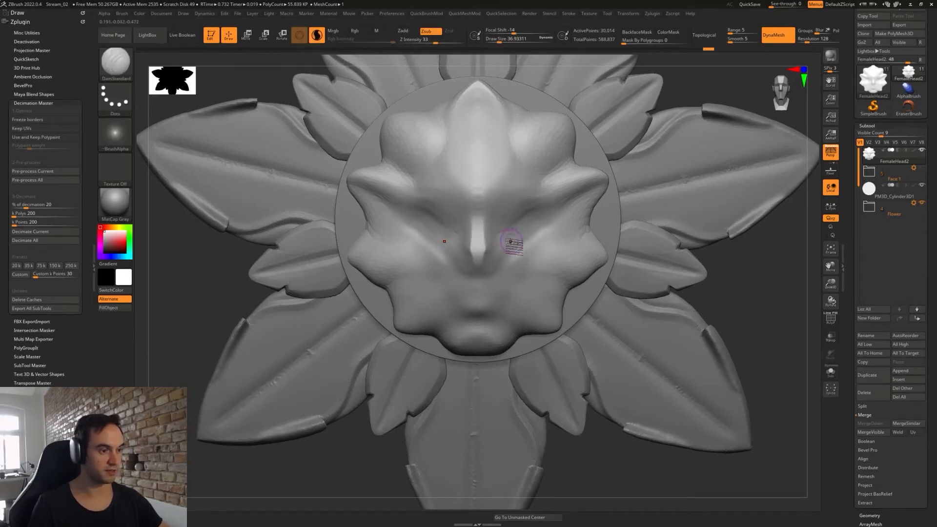
pyautogui.press('3')
pyautogui.press('1')
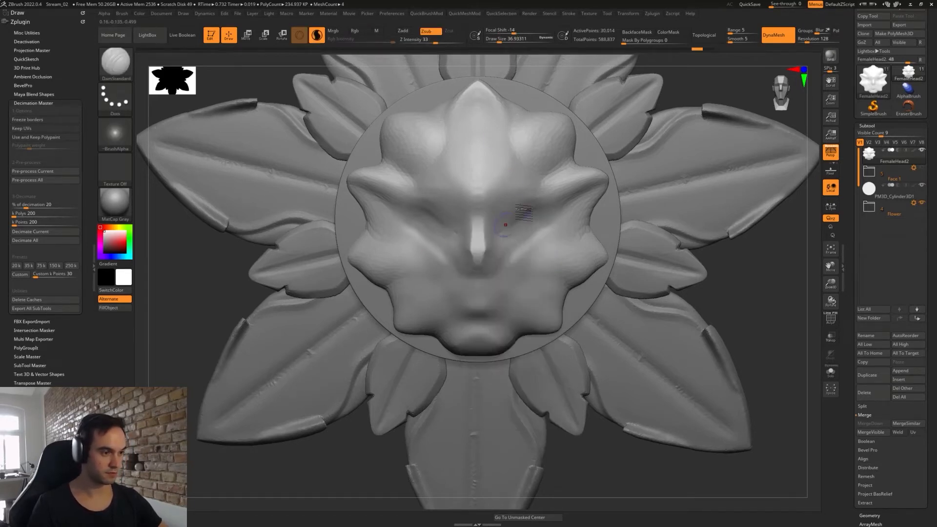
pyautogui.moveTo(501, 231)
pyautogui.mouseDown()
pyautogui.moveTo(541, 224)
pyautogui.moveTo(543, 194)
pyautogui.moveTo(506, 195)
pyautogui.moveTo(479, 282)
pyautogui.mouseUp()
pyautogui.hotkey('ctrl', 'z')
# - Carve the brow lines from the nose to the temples, the central forehead leaf and the eye slits with DamStandard
pyautogui.moveTo(487, 243); pyautogui.dragTo(591, 178)
pyautogui.moveTo(561, 118)
pyautogui.mouseDown()
pyautogui.moveTo(555, 148)
pyautogui.moveTo(519, 167)
pyautogui.mouseUp()
pyautogui.moveTo(491, 91)
pyautogui.mouseDown()
pyautogui.moveTo(506, 142)
pyautogui.moveTo(486, 217)
pyautogui.moveTo(490, 280)
pyautogui.mouseUp()
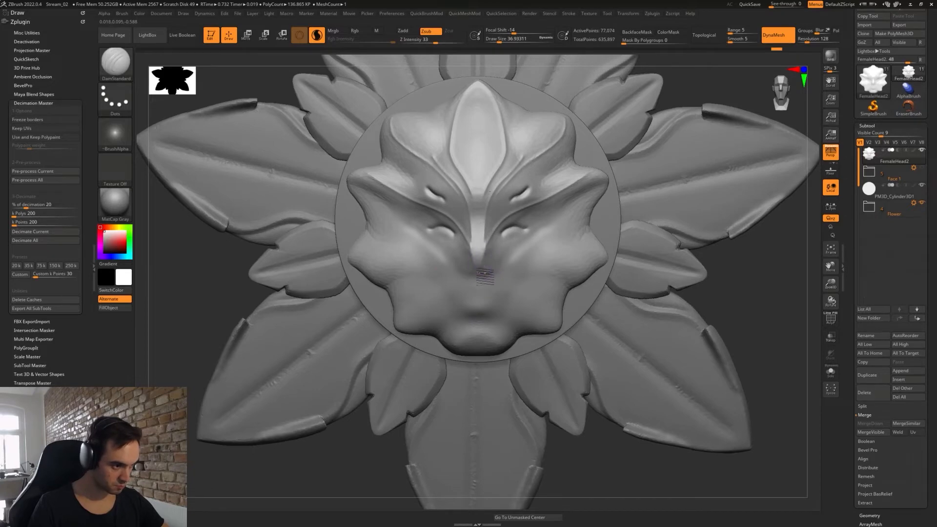
# - Carve the outlines around the lower eyes and the nostrils beside the nose with an adjusted DamStandard brush
pyautogui.moveTo(520, 247)
pyautogui.mouseDown()
pyautogui.moveTo(504, 224)
pyautogui.moveTo(526, 236)
pyautogui.moveTo(527, 185)
pyautogui.mouseUp()
pyautogui.moveTo(527, 188); pyautogui.dragTo(488, 239, button='right')
pyautogui.press('space')
pyautogui.moveTo(530, 202); pyautogui.dragTo(514, 202)
pyautogui.keyDown('ctrl'); pyautogui.moveTo(514, 231); pyautogui.dragTo(484, 242, button='right'); pyautogui.keyUp('ctrl')
pyautogui.moveTo(473, 264)
pyautogui.mouseDown()
pyautogui.moveTo(470, 296)
pyautogui.moveTo(483, 269)
pyautogui.mouseUp()
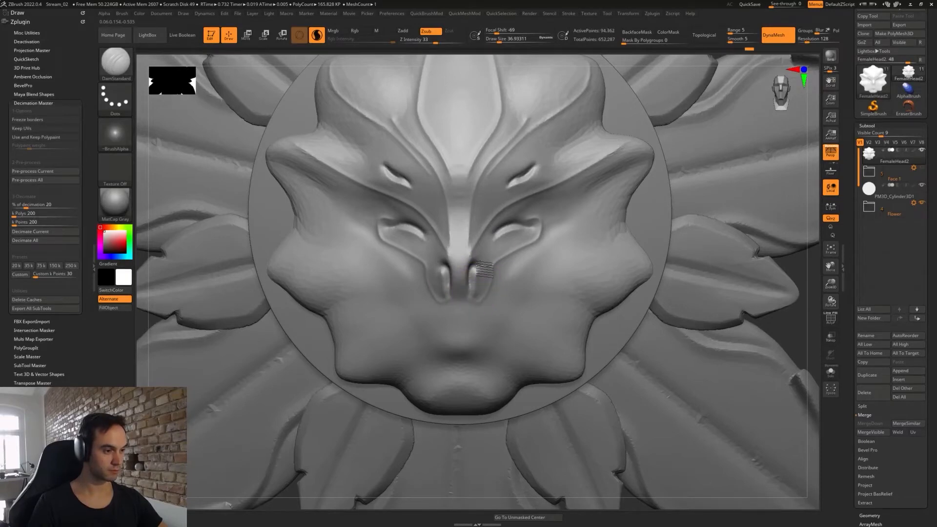
# - Sculpt small lips beneath the nose with the Clay brush and carve the mouth corners with DamStandard
pyautogui.keyDown('ctrl'); pyautogui.moveTo(488, 260); pyautogui.dragTo(455, 310, button='right'); pyautogui.keyUp('ctrl')
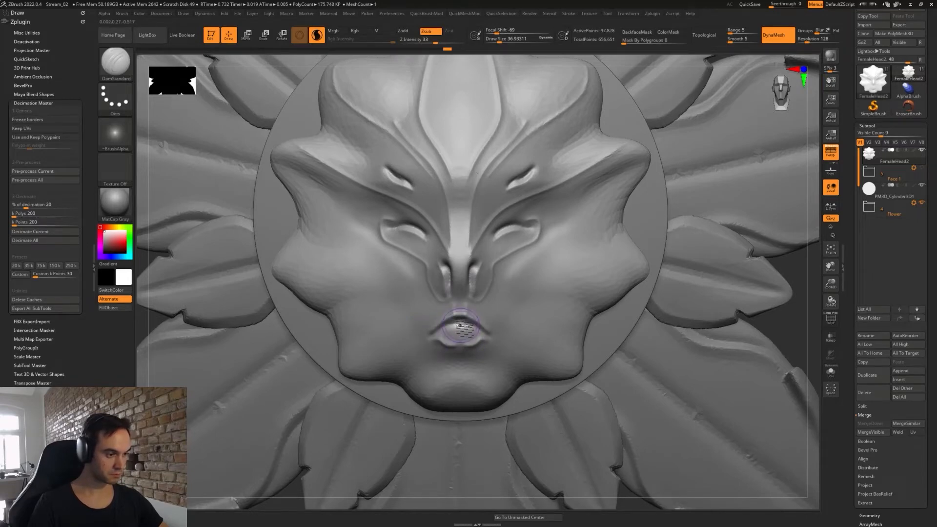
pyautogui.press('b')
pyautogui.press('c')
pyautogui.press('l')
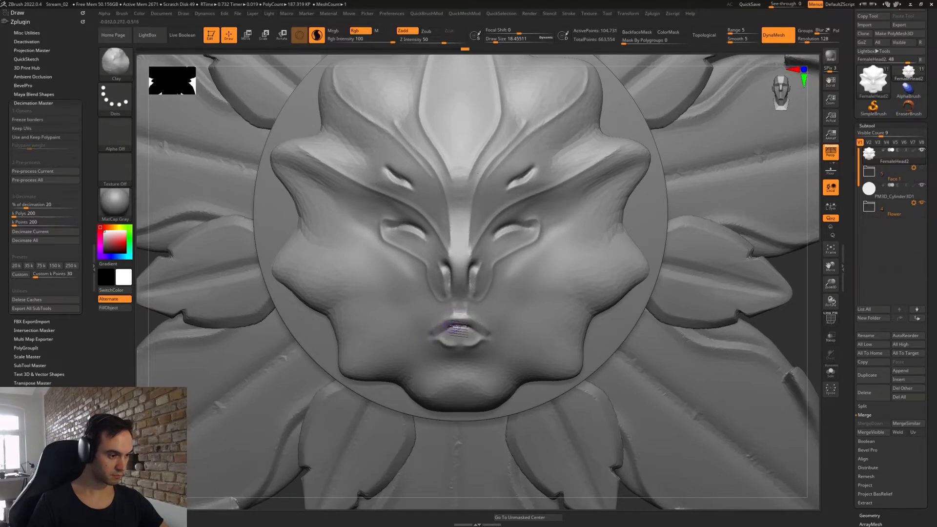
pyautogui.moveTo(423, 331); pyautogui.dragTo(436, 340, button='right')
pyautogui.press('b')
pyautogui.press('d')
pyautogui.press('s')
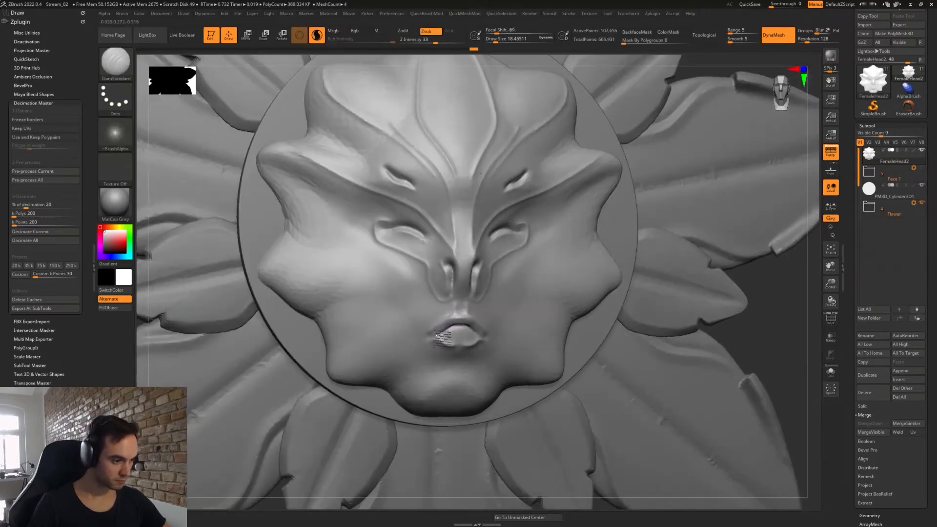
pyautogui.keyDown('shift'); pyautogui.moveTo(459, 329); pyautogui.dragTo(433, 341); pyautogui.keyUp('shift')
# - Refine the face around the eyes and mouth with the Move brush at a draw size of about 56
pyautogui.moveTo(432, 340)
pyautogui.mouseDown(button='right')
pyautogui.moveTo(513, 309)
pyautogui.moveTo(503, 288)
pyautogui.moveTo(510, 303)
pyautogui.mouseUp(button='right')
pyautogui.press('b')
pyautogui.press('m')
pyautogui.press('v')
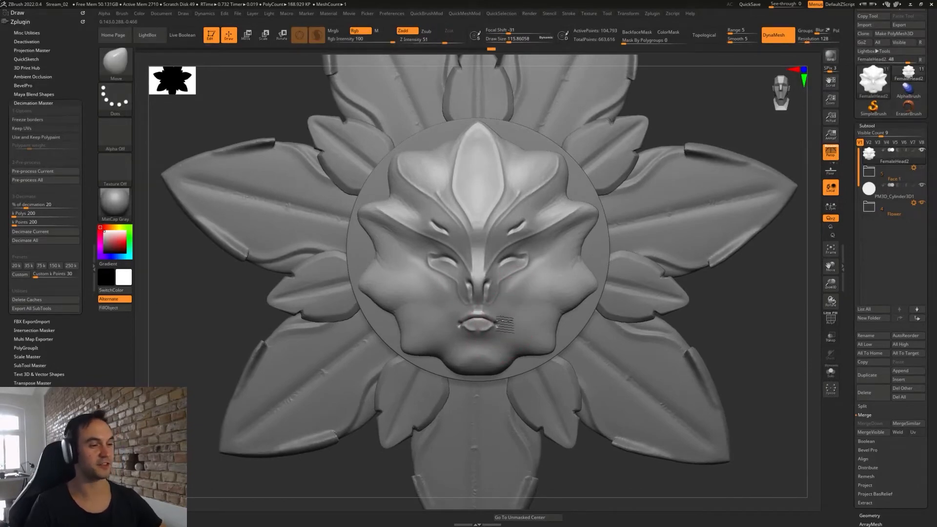
pyautogui.moveTo(537, 292); pyautogui.dragTo(578, 251, button='right')
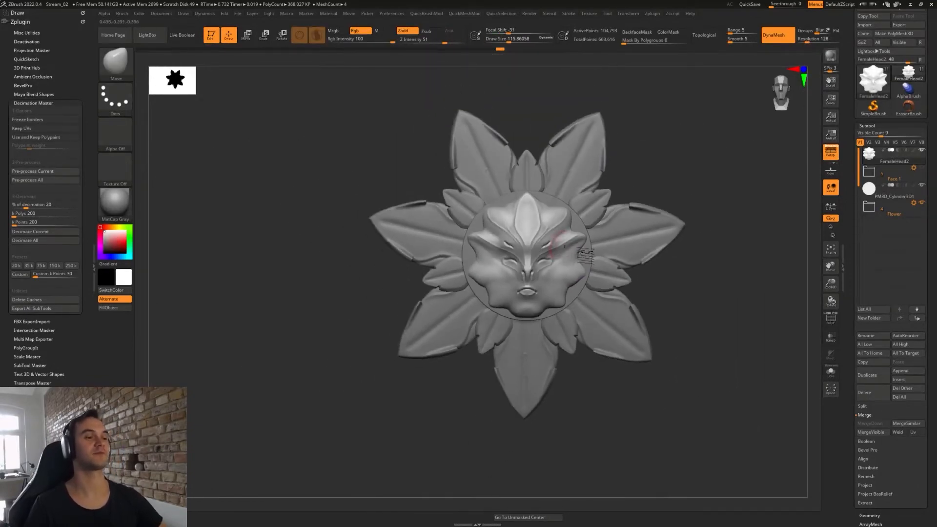
pyautogui.keyDown('alt'); pyautogui.moveTo(701, 281); pyautogui.dragTo(658, 319, button='right'); pyautogui.keyUp('alt')
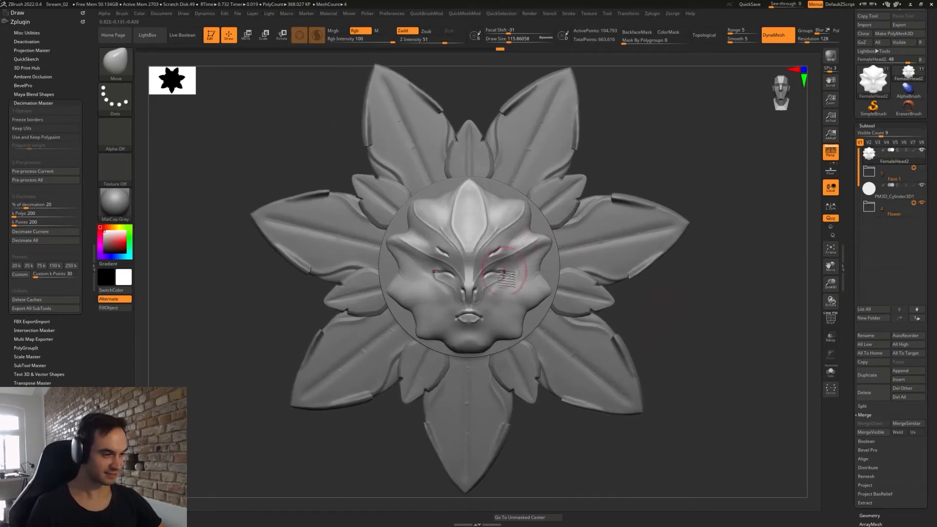
pyautogui.press('[')
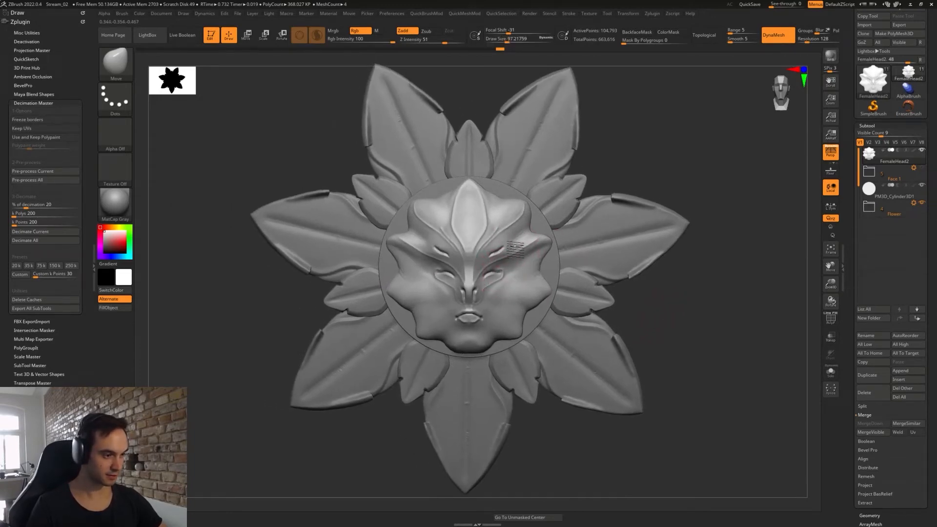
pyautogui.moveTo(514, 247)
pyautogui.mouseDown(button='right')
pyautogui.moveTo(491, 332)
pyautogui.moveTo(464, 324)
pyautogui.moveTo(485, 319)
pyautogui.mouseUp(button='right')
pyautogui.press('s')
pyautogui.moveTo(485, 319); pyautogui.dragTo(481, 318)
pyautogui.moveTo(481, 318)
pyautogui.mouseDown(button='right')
pyautogui.moveTo(492, 313)
pyautogui.moveTo(483, 306)
pyautogui.moveTo(484, 342)
pyautogui.moveTo(499, 291)
pyautogui.mouseUp(button='right')
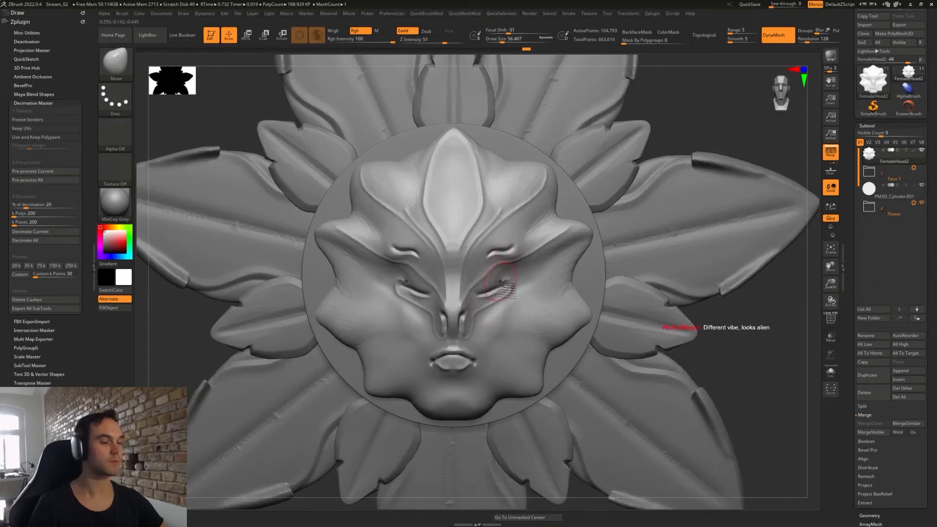
pyautogui.moveTo(499, 281)
pyautogui.keyDown('ctrl'); pyautogui.mouseDown(button='right')
pyautogui.moveTo(477, 241)
pyautogui.moveTo(506, 286)
pyautogui.mouseUp(button='right'); pyautogui.keyUp('ctrl')
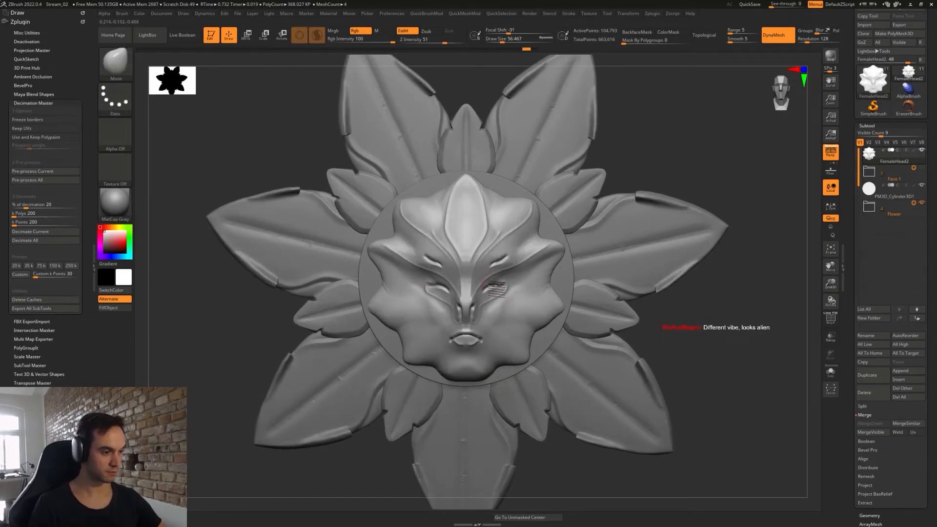
pyautogui.keyDown('alt'); pyautogui.moveTo(496, 287); pyautogui.dragTo(486, 251, button='right'); pyautogui.keyUp('alt')
# - Append a Sphere3D subtool, shrink it to eyeball size and move it onto the face beside the nose
pyautogui.click(907, 371)
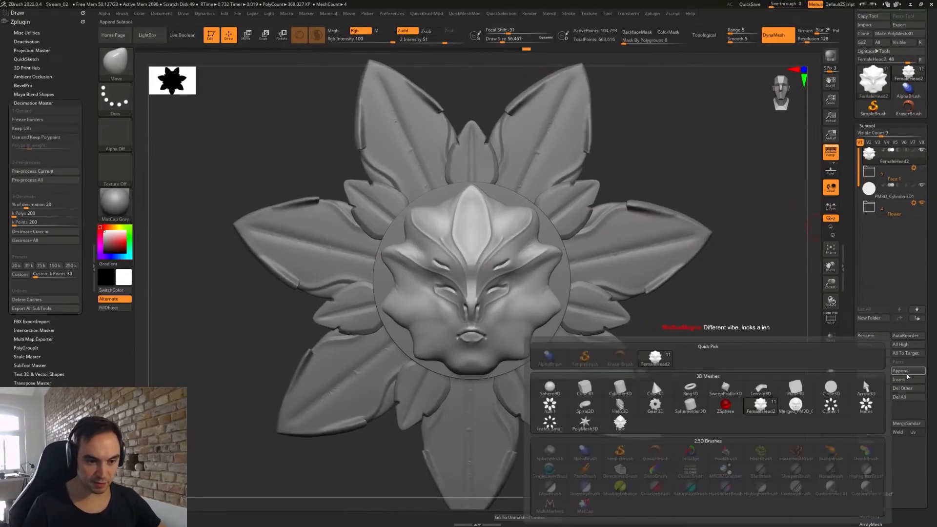
pyautogui.click(550, 388)
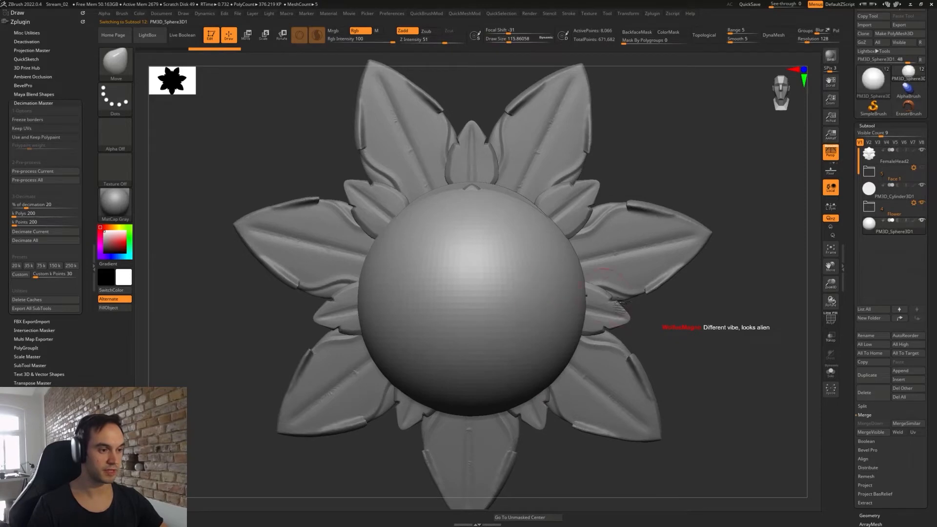
pyautogui.press('w')
pyautogui.moveTo(473, 300); pyautogui.dragTo(446, 358)
pyautogui.keyDown('shift'); pyautogui.moveTo(736, 308); pyautogui.dragTo(676, 312); pyautogui.keyUp('shift')
pyautogui.moveTo(502, 271); pyautogui.dragTo(447, 258)
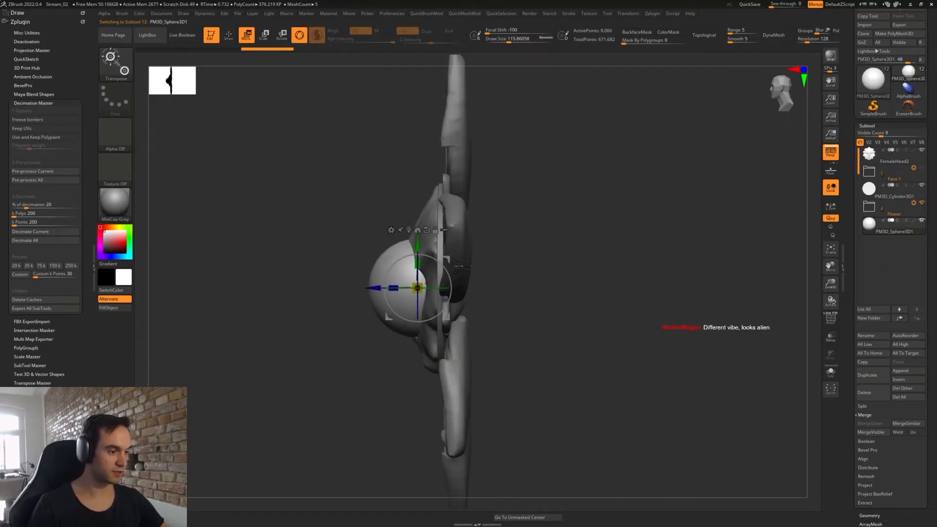
pyautogui.keyDown('shift'); pyautogui.moveTo(364, 266); pyautogui.dragTo(475, 261); pyautogui.keyUp('shift')
pyautogui.moveTo(419, 289); pyautogui.dragTo(409, 315)
pyautogui.moveTo(451, 263); pyautogui.dragTo(475, 267)
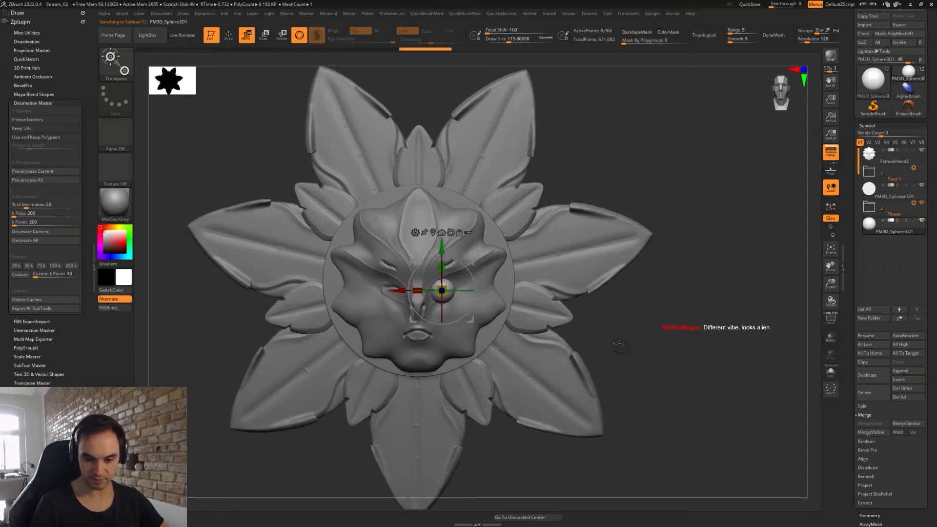
# - Fit the sphere into the lower eye slit as an eyeball by moving and scaling it
pyautogui.keyDown('alt'); pyautogui.moveTo(604, 340); pyautogui.dragTo(634, 342); pyautogui.keyUp('alt')
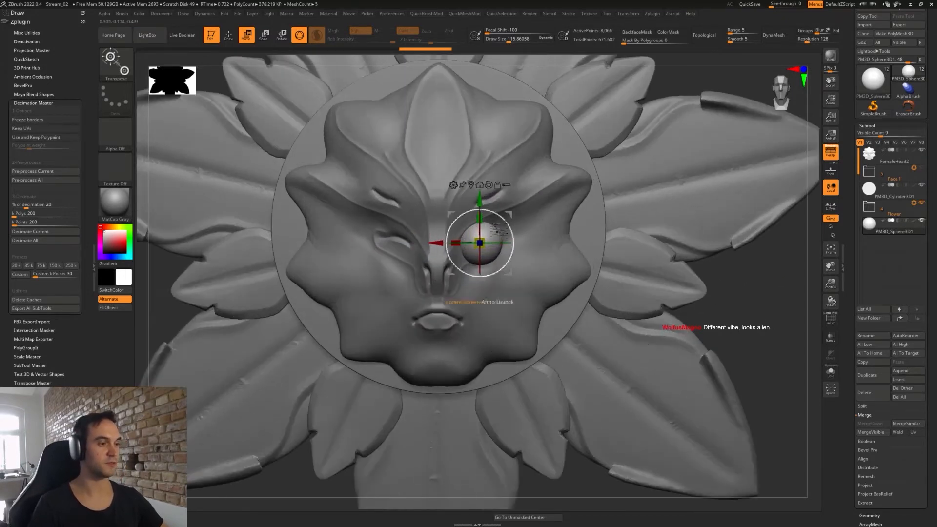
pyautogui.moveTo(481, 240); pyautogui.dragTo(478, 244)
pyautogui.moveTo(510, 213); pyautogui.dragTo(514, 212)
pyautogui.moveTo(722, 292); pyautogui.dragTo(732, 229)
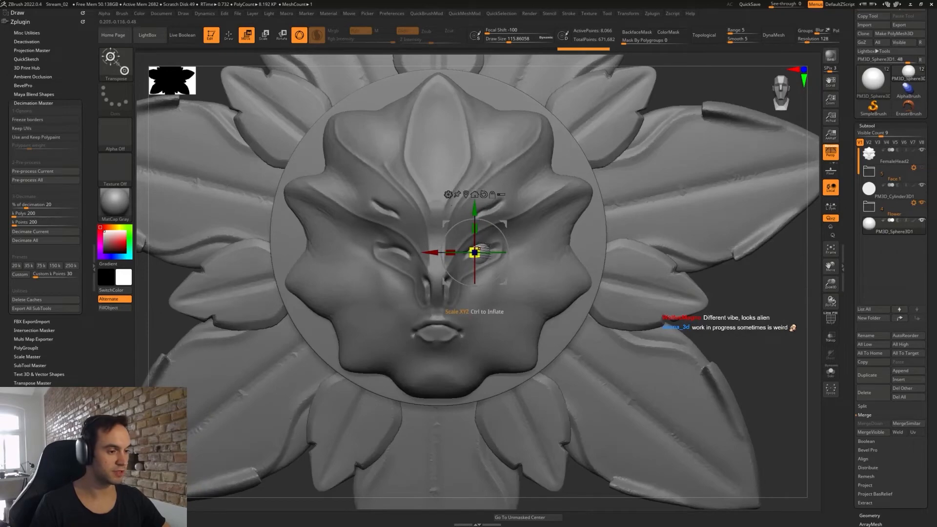
pyautogui.press('q')
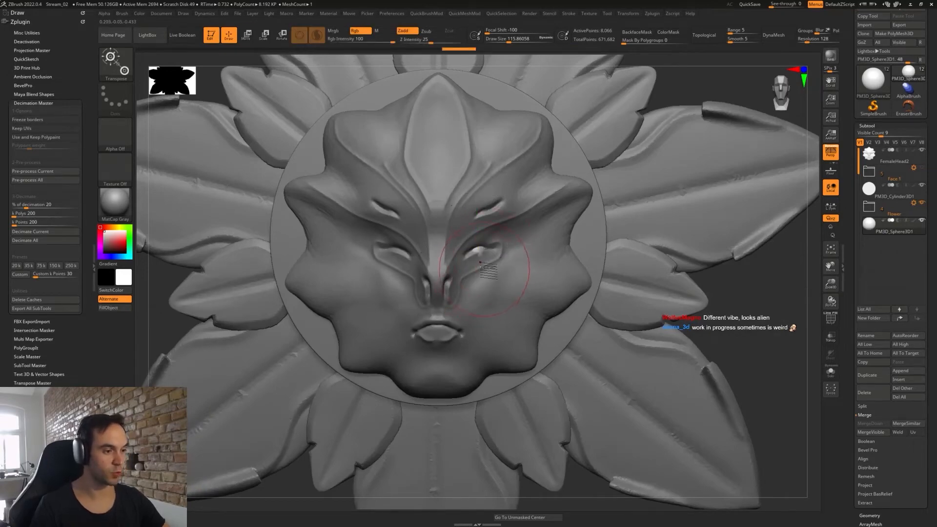
pyautogui.press('s')
pyautogui.click(466, 244)
# - Duplicate the eyeball within its subtool and place the scaled copy in the upper eye slit on the same side
pyautogui.press('w')
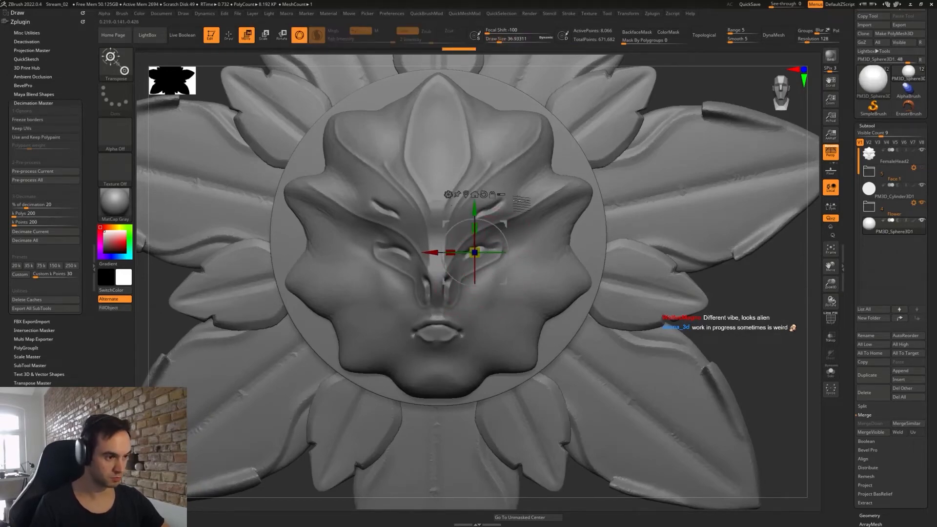
pyautogui.keyDown('ctrl'); pyautogui.moveTo(511, 214); pyautogui.dragTo(521, 178); pyautogui.keyUp('ctrl')
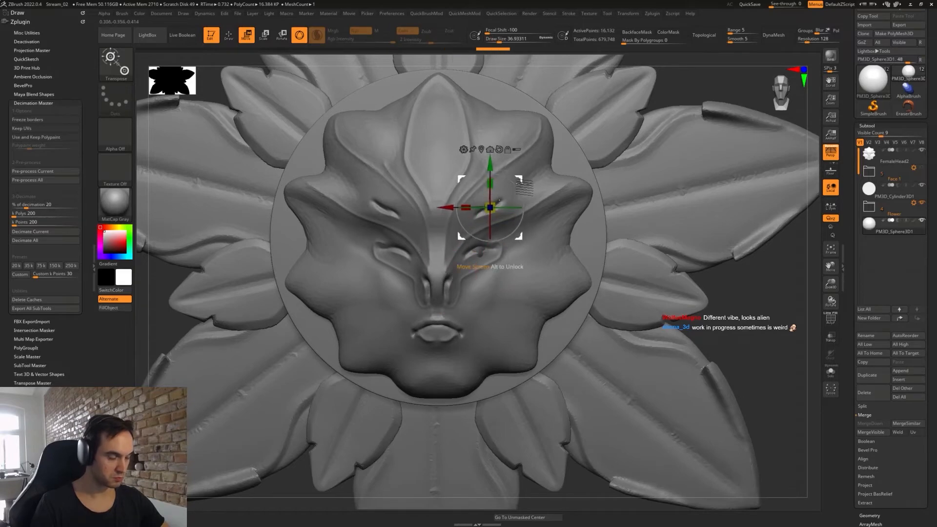
pyautogui.moveTo(521, 178); pyautogui.dragTo(535, 198, button='right')
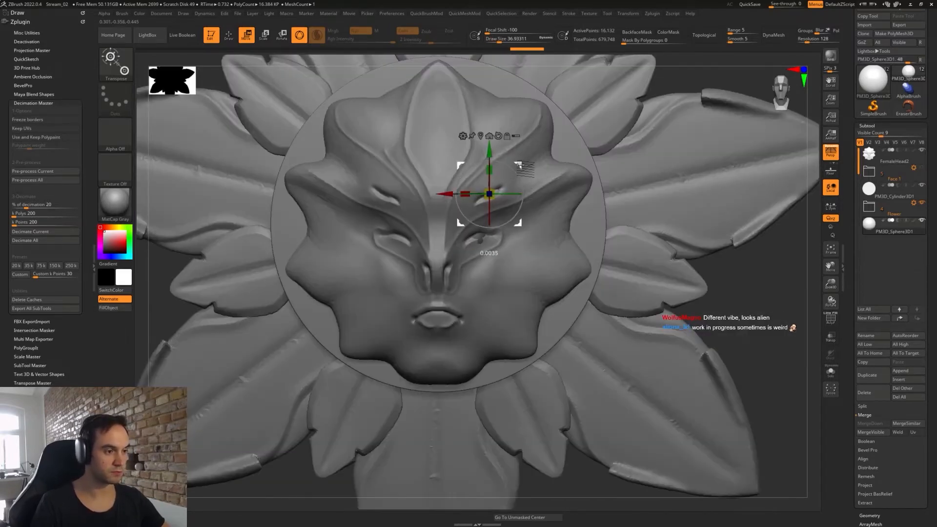
pyautogui.press('q')
pyautogui.keyDown('ctrl'); pyautogui.moveTo(522, 241); pyautogui.dragTo(534, 248, button='right'); pyautogui.keyUp('ctrl')
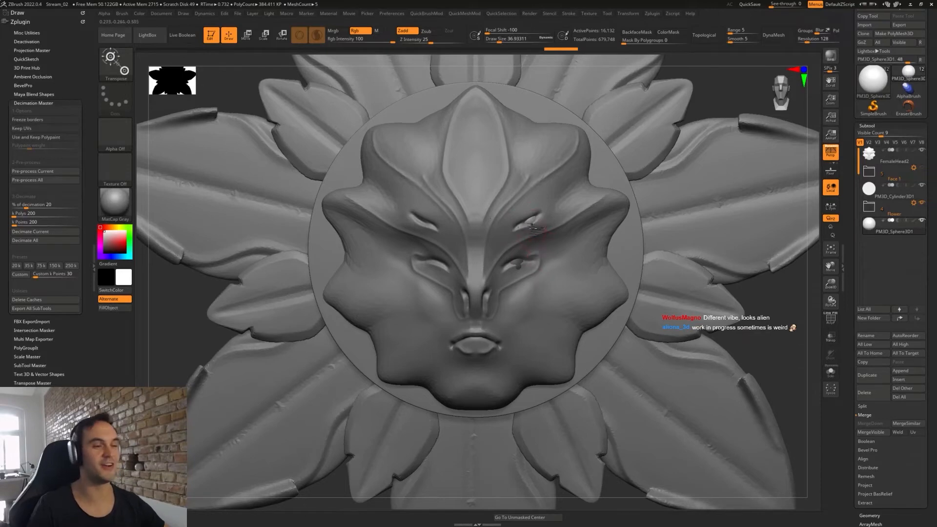
# - Apply Mirror And Weld to the eyeball subtool to put both eyeballs on the opposite side of the face
pyautogui.press('2')
pyautogui.press('w')
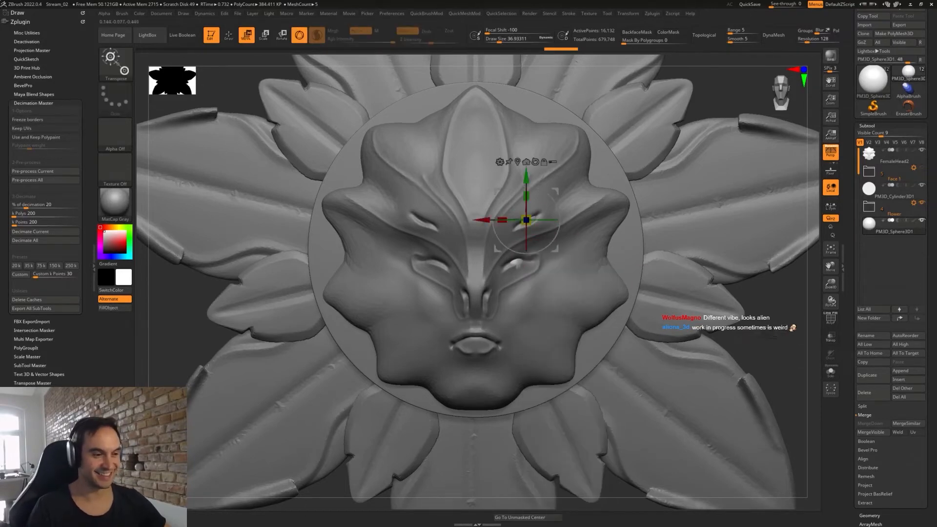
pyautogui.press('2')
pyautogui.click(520, 408)
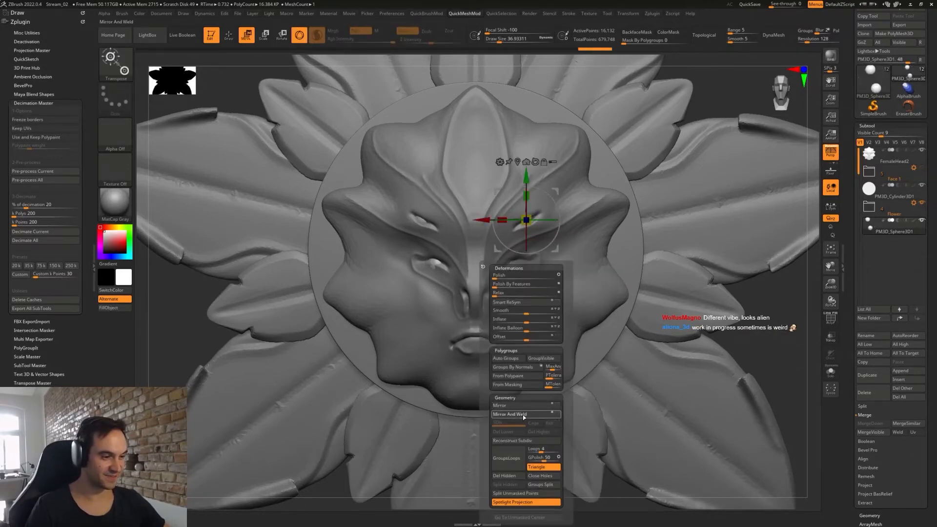
# - Hollow out round sockets around the lower and upper eyeballs on FemaleHead2 with the Clay brush
pyautogui.press('q')
pyautogui.press('s')
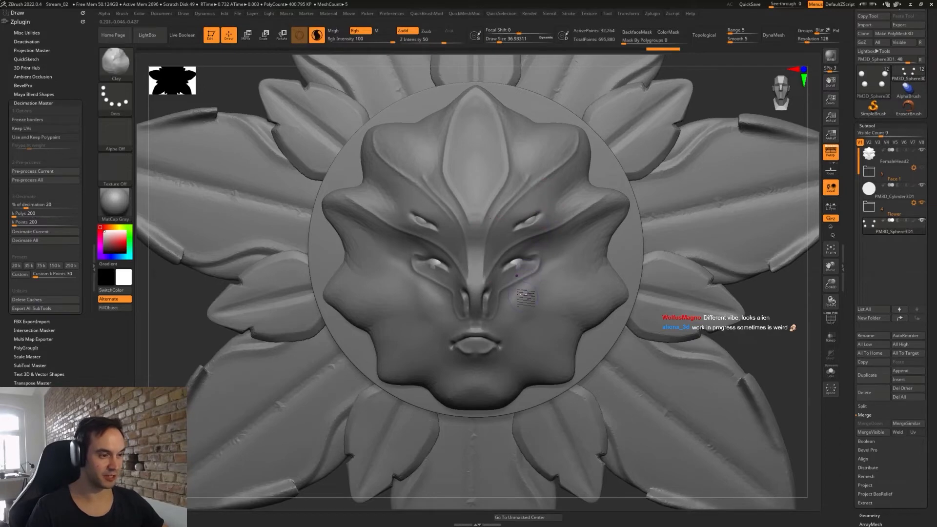
pyautogui.keyDown('alt'); pyautogui.click(522, 288); pyautogui.keyUp('alt')
pyautogui.press('f')
pyautogui.moveTo(521, 288); pyautogui.dragTo(504, 269)
pyautogui.press('d')
pyautogui.press('s')
pyautogui.moveTo(515, 263); pyautogui.dragTo(521, 264)
pyautogui.moveTo(511, 256)
pyautogui.keyDown('shift'); pyautogui.mouseDown()
pyautogui.moveTo(507, 280)
pyautogui.moveTo(497, 252)
pyautogui.moveTo(512, 251)
pyautogui.moveTo(477, 272)
pyautogui.moveTo(521, 271)
pyautogui.moveTo(486, 278)
pyautogui.moveTo(502, 279)
pyautogui.moveTo(502, 240)
pyautogui.moveTo(520, 282)
pyautogui.mouseUp(); pyautogui.keyUp('shift')
pyautogui.moveTo(540, 157)
pyautogui.keyDown('alt'); pyautogui.mouseDown()
pyautogui.moveTo(526, 166)
pyautogui.moveTo(539, 171)
pyautogui.moveTo(517, 180)
pyautogui.moveTo(515, 172)
pyautogui.moveTo(561, 157)
pyautogui.moveTo(505, 197)
pyautogui.mouseUp(); pyautogui.keyUp('alt')
# - Define the socket edges around the upper eyeballs with DamStandard and smooth the surrounding surface
pyautogui.press('b')
pyautogui.press('d')
pyautogui.press('s')
pyautogui.press('shift')
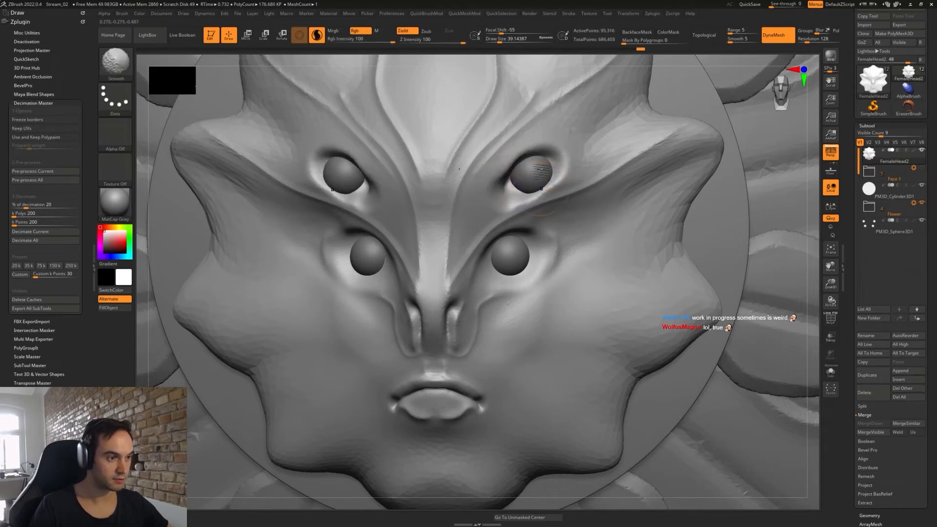
pyautogui.keyDown('shift'); pyautogui.moveTo(556, 167); pyautogui.dragTo(506, 198); pyautogui.keyUp('shift')
# - Adjust the socket rims around the upper and lower eyeballs with the Move brush
pyautogui.press('b')
pyautogui.press('m')
pyautogui.press('v')
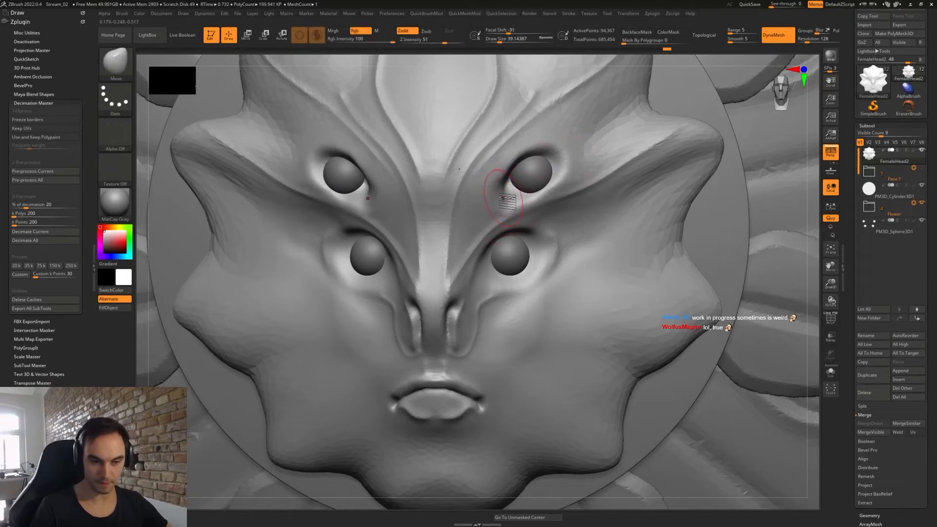
pyautogui.moveTo(507, 222); pyautogui.dragTo(521, 233, button='right')
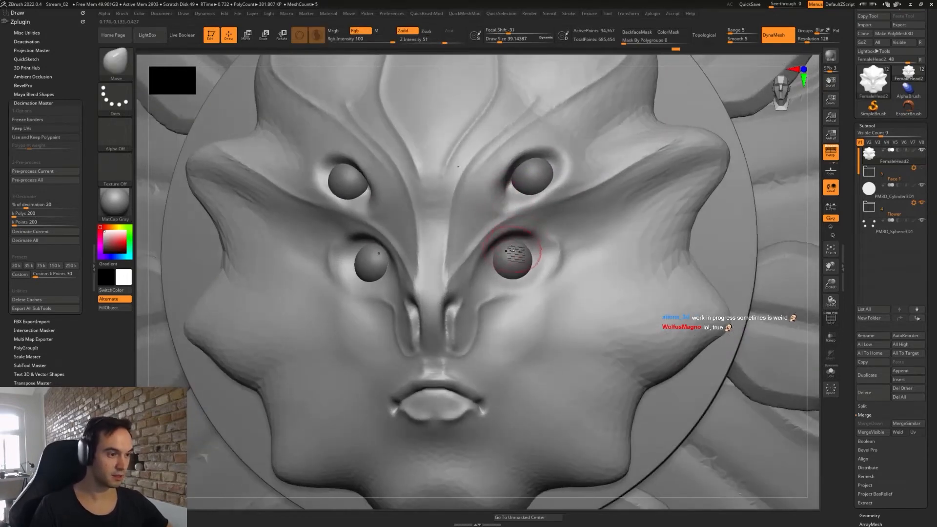
pyautogui.moveTo(531, 277)
pyautogui.keyDown('shift'); pyautogui.mouseDown(button='right')
pyautogui.moveTo(547, 247)
pyautogui.moveTo(540, 254)
pyautogui.mouseUp(button='right'); pyautogui.keyUp('shift')
# - Mask the upper eyeballs in the sphere subtool, shift the lower pair down by about 0.026 and clear the mask
pyautogui.press('w')
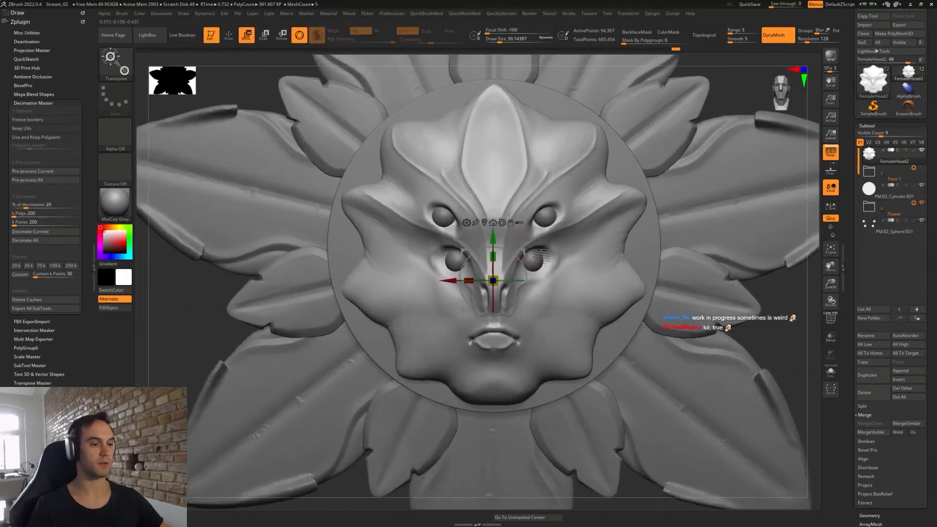
pyautogui.press('q')
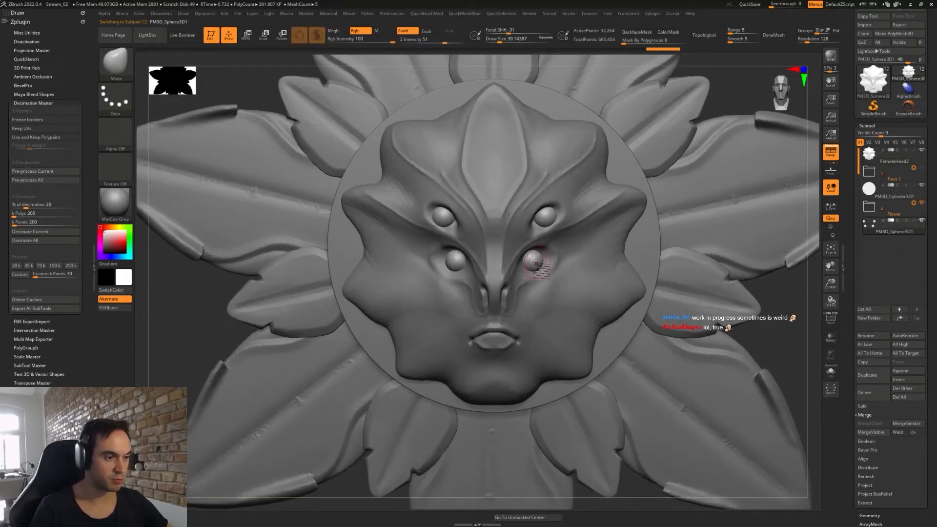
pyautogui.keyDown('ctrl'); pyautogui.moveTo(561, 222); pyautogui.dragTo(510, 223); pyautogui.keyUp('ctrl')
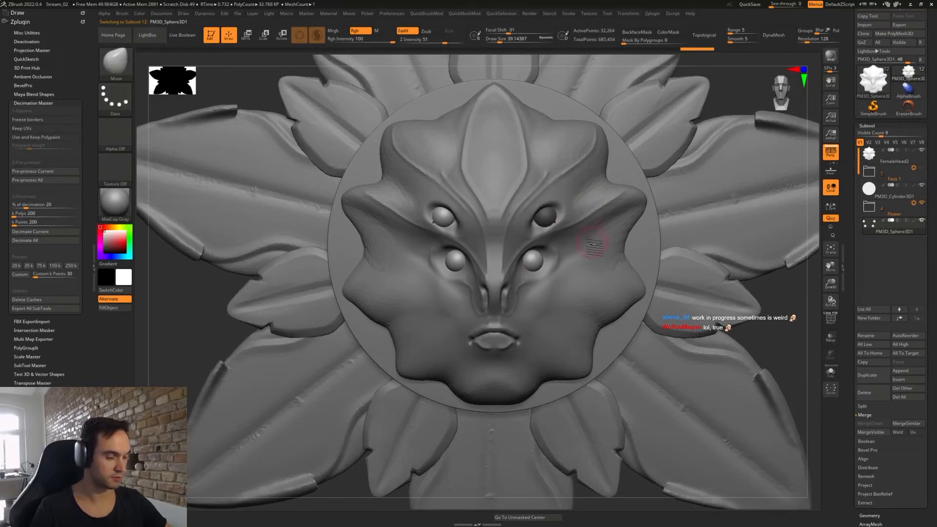
pyautogui.press('w')
pyautogui.moveTo(547, 173); pyautogui.dragTo(546, 180)
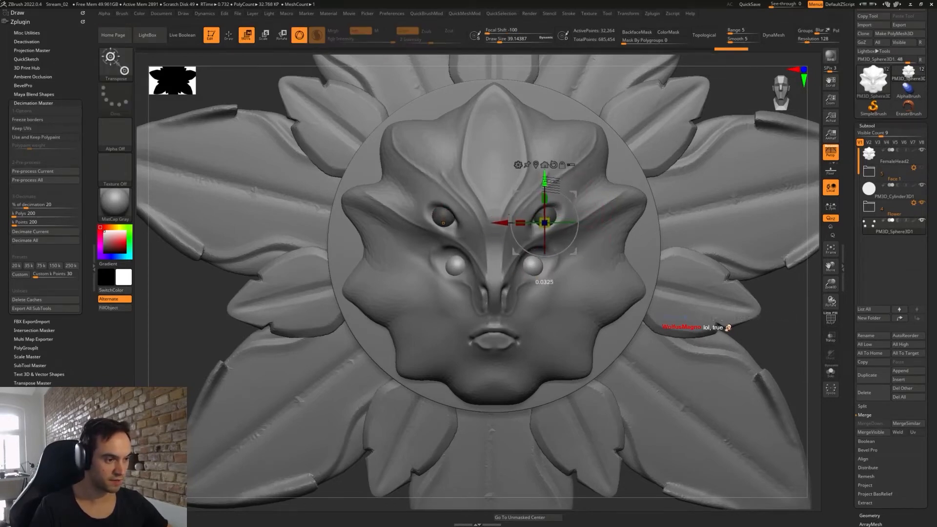
pyautogui.moveTo(546, 179); pyautogui.dragTo(546, 178)
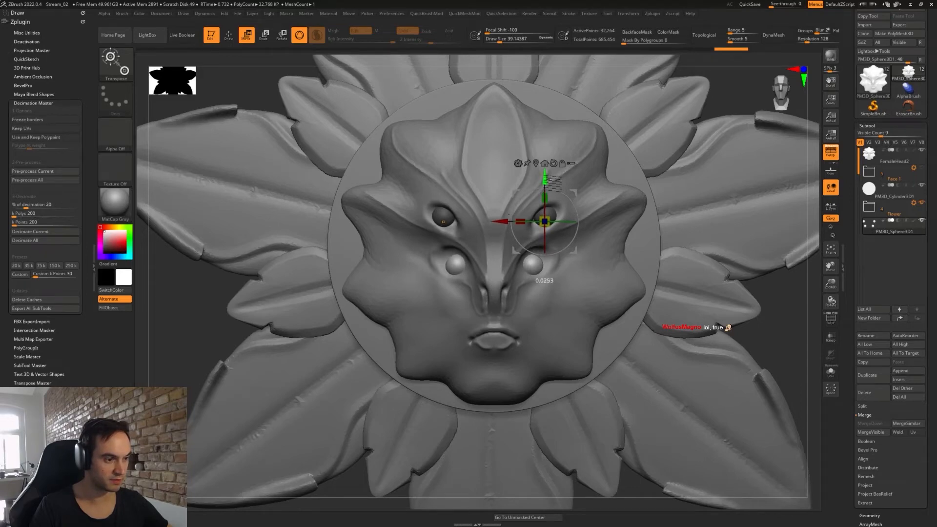
pyautogui.press('q')
pyautogui.keyDown('ctrl'); pyautogui.moveTo(773, 319); pyautogui.dragTo(789, 309); pyautogui.keyUp('ctrl')
# - Select FemaleHead2, undo its last change and turn off DynaMesh
pyautogui.keyDown('alt'); pyautogui.click(604, 268); pyautogui.keyUp('alt')
pyautogui.keyDown('alt'); pyautogui.moveTo(544, 273); pyautogui.dragTo(561, 283, button='right'); pyautogui.keyUp('alt')
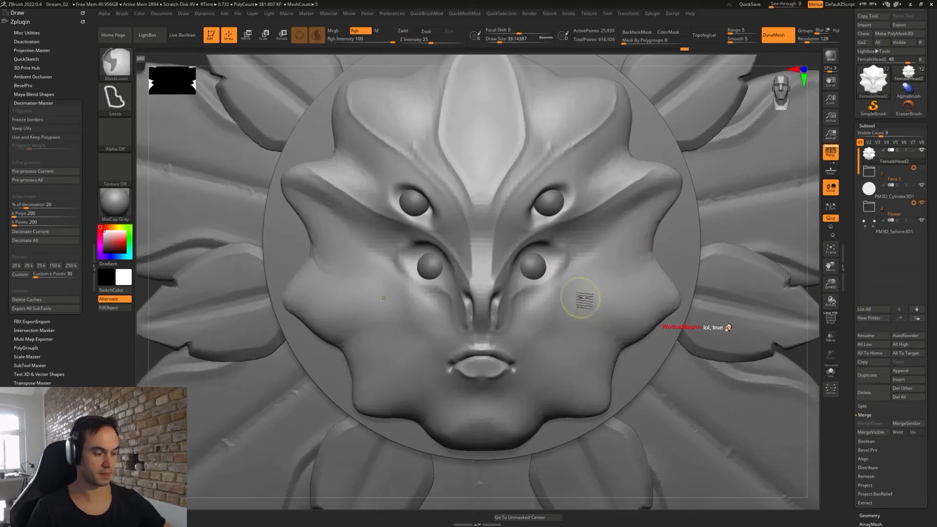
pyautogui.hotkey('ctrl', 'z')
pyautogui.click(775, 37)
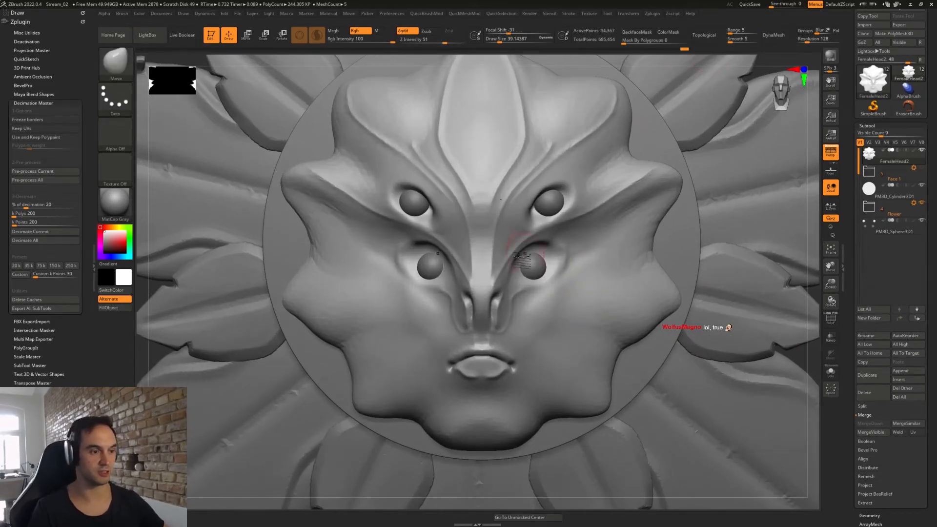
# - Enlarge the Move brush to a draw size of about 68 and collapse the tray holding the Zplugin palette
pyautogui.press(']')
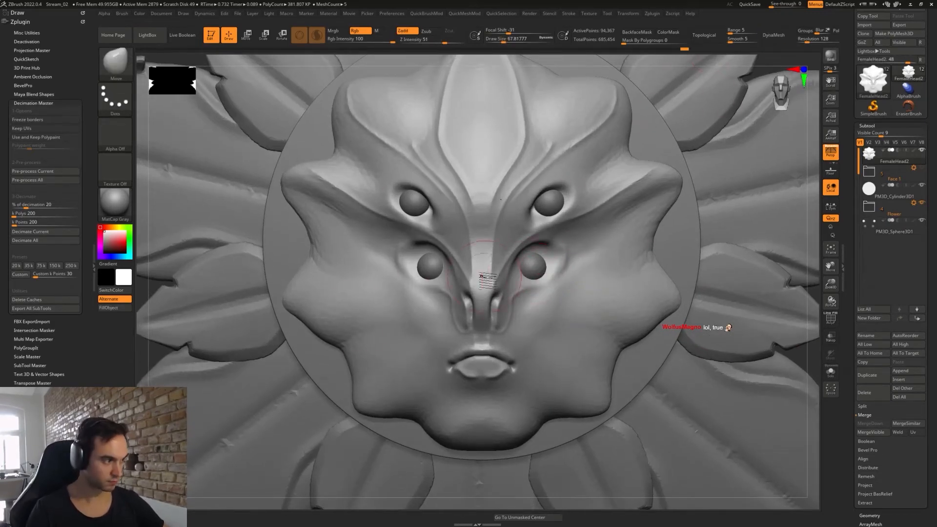
pyautogui.click(92, 264)
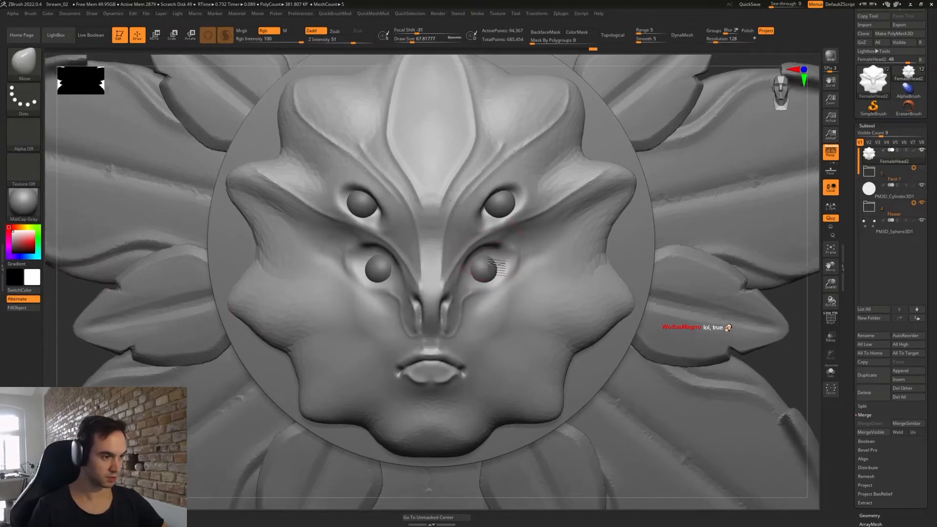
# - Build up the rims around the lower eyeballs with the Clay brush at a draw size of about 31
pyautogui.keyDown('ctrl'); pyautogui.moveTo(495, 264); pyautogui.dragTo(488, 278, button='right'); pyautogui.keyUp('ctrl')
pyautogui.press('s')
pyautogui.moveTo(487, 275)
pyautogui.mouseDown()
pyautogui.moveTo(477, 274)
pyautogui.moveTo(510, 249)
pyautogui.mouseUp()
pyautogui.press('b')
pyautogui.press('c')
pyautogui.press('l')
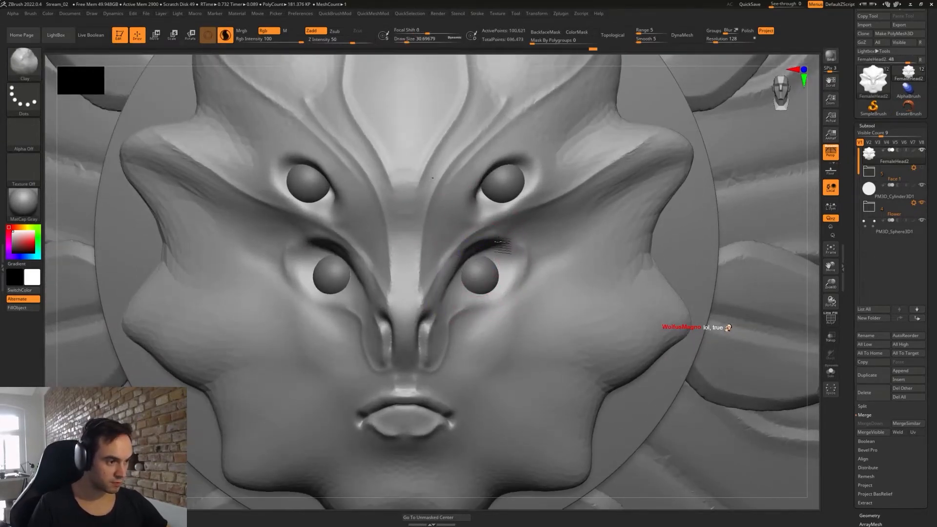
pyautogui.moveTo(460, 270)
pyautogui.mouseDown()
pyautogui.moveTo(512, 243)
pyautogui.moveTo(516, 251)
pyautogui.moveTo(506, 248)
pyautogui.mouseUp()
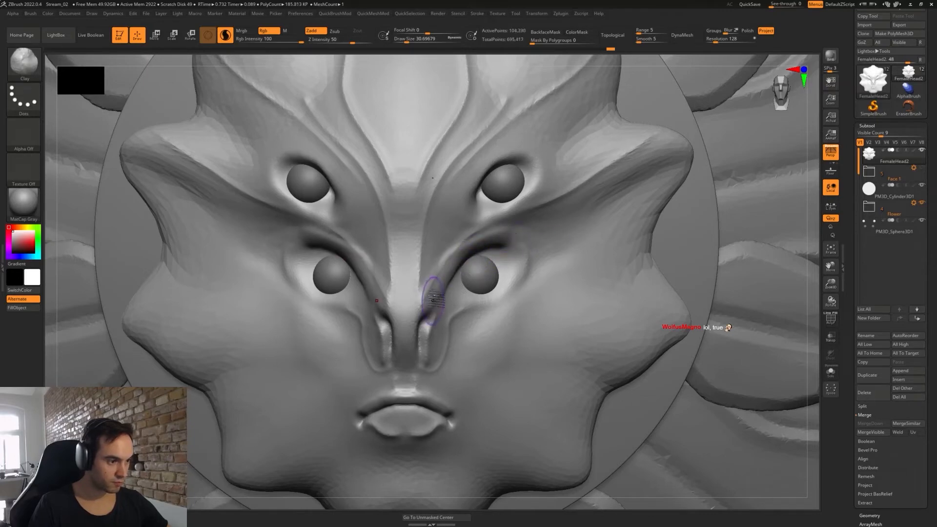
pyautogui.moveTo(433, 301)
pyautogui.mouseDown()
pyautogui.moveTo(539, 225)
pyautogui.moveTo(457, 289)
pyautogui.moveTo(496, 275)
pyautogui.mouseUp()
# - Define the lower eye sockets with the DamStandard and Move brushes, and smooth the rims around the lower and upper eyes
pyautogui.press('b')
pyautogui.press('d')
pyautogui.press('s')
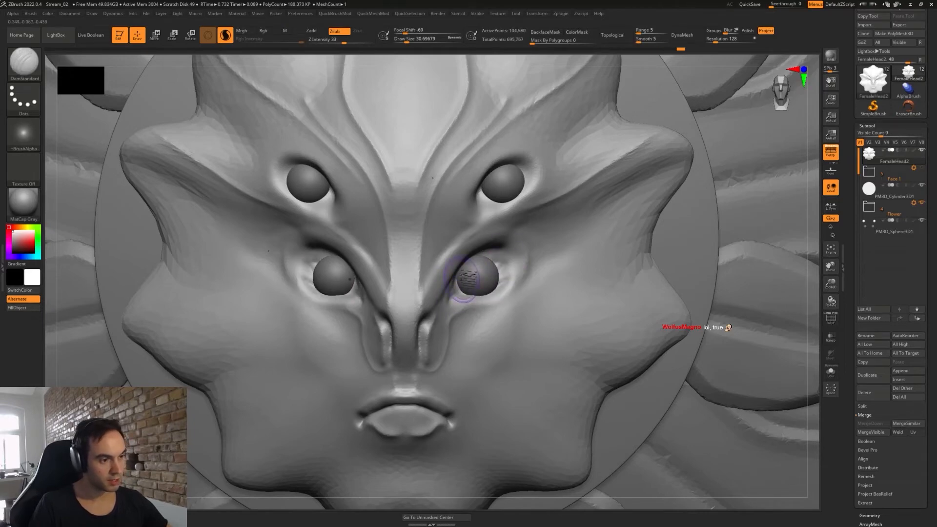
pyautogui.press('b')
pyautogui.press('m')
pyautogui.press('v')
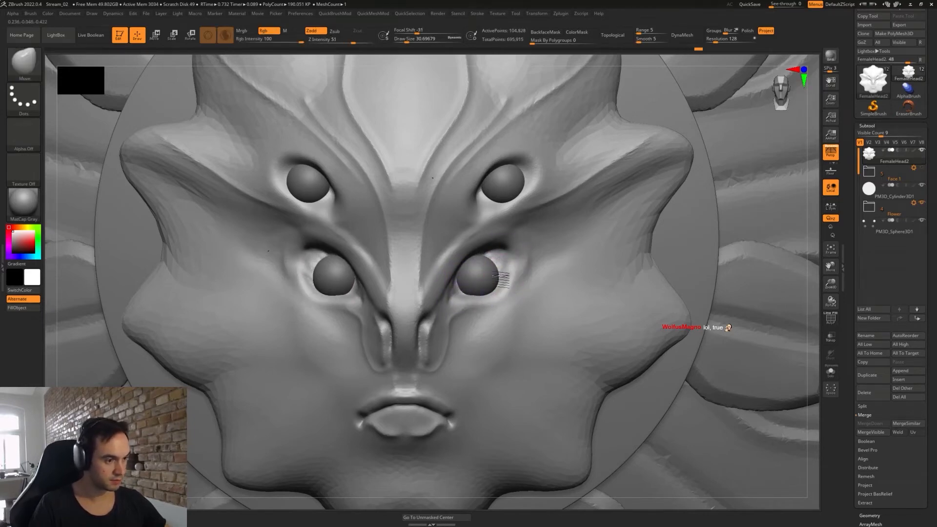
pyautogui.keyDown('shift'); pyautogui.moveTo(505, 282); pyautogui.dragTo(493, 253); pyautogui.keyUp('shift')
pyautogui.keyDown('shift'); pyautogui.moveTo(482, 195); pyautogui.dragTo(509, 176); pyautogui.keyUp('shift')
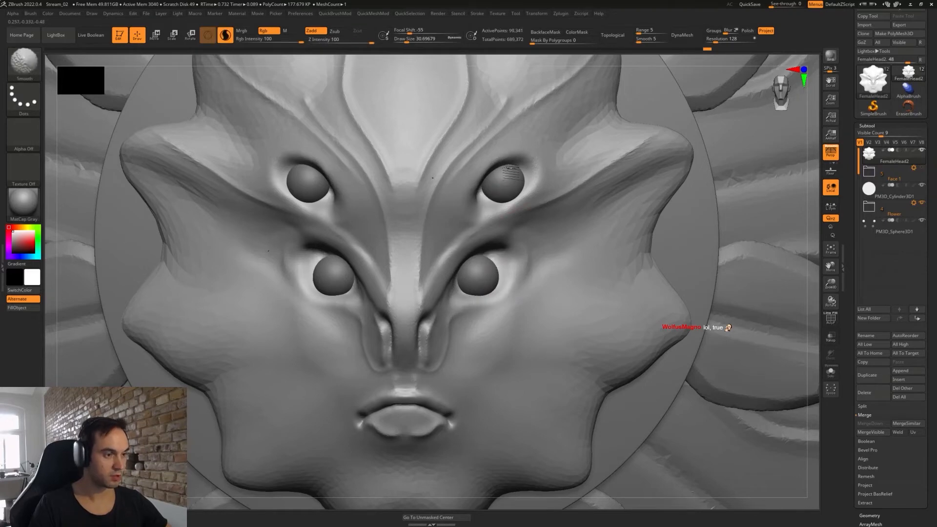
# - Turn on transparency and build Clay over all four eyeballs at a draw size of about 33 to form lid volumes
pyautogui.moveTo(518, 220); pyautogui.dragTo(500, 215, button='right')
pyautogui.press('s')
pyautogui.moveTo(500, 215); pyautogui.dragTo(504, 215)
pyautogui.press('s')
pyautogui.moveTo(481, 274); pyautogui.dragTo(479, 275)
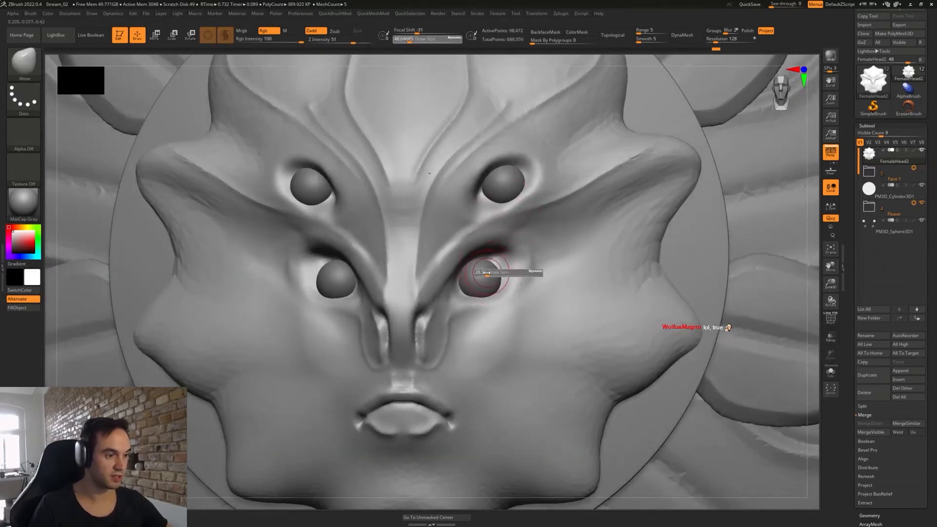
pyautogui.click(834, 340)
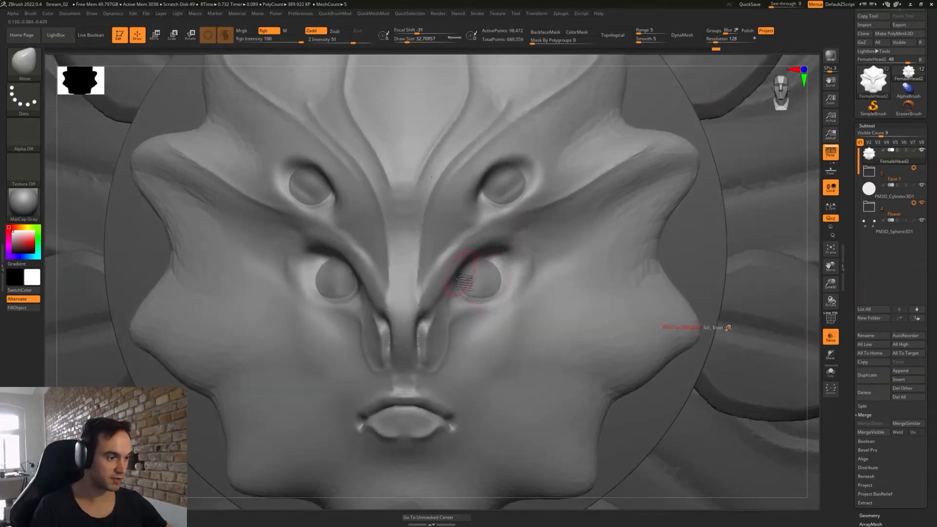
pyautogui.press('b')
pyautogui.press('c')
pyautogui.press('l')
pyautogui.moveTo(458, 283)
pyautogui.mouseDown()
pyautogui.moveTo(492, 294)
pyautogui.moveTo(479, 291)
pyautogui.moveTo(492, 291)
pyautogui.moveTo(487, 278)
pyautogui.moveTo(494, 292)
pyautogui.moveTo(489, 276)
pyautogui.moveTo(486, 285)
pyautogui.mouseUp()
pyautogui.moveTo(509, 178)
pyautogui.mouseDown()
pyautogui.moveTo(498, 185)
pyautogui.moveTo(509, 174)
pyautogui.moveTo(503, 190)
pyautogui.moveTo(499, 183)
pyautogui.moveTo(510, 195)
pyautogui.moveTo(505, 187)
pyautogui.mouseUp()
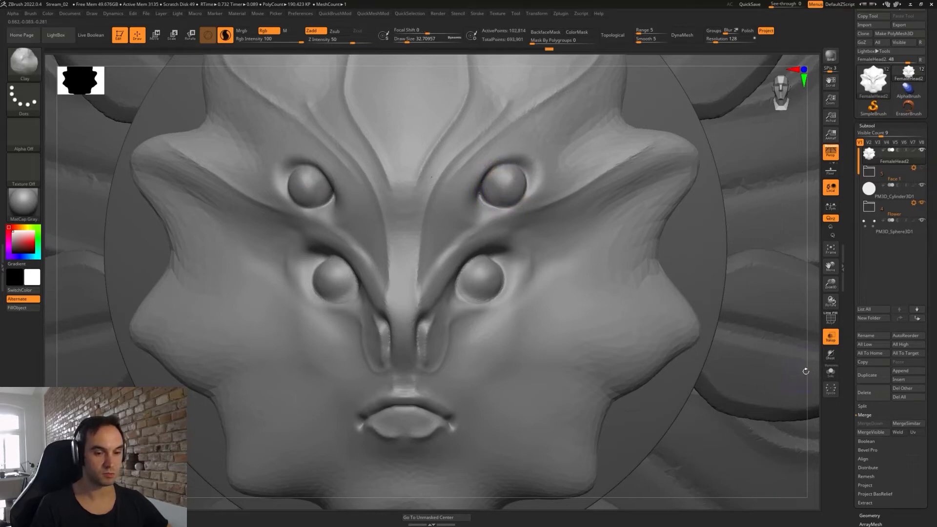
# - Check the face in Solo mode, turn transparency off, and shape the lower lid volumes at a draw size of about 23
pyautogui.click(831, 372)
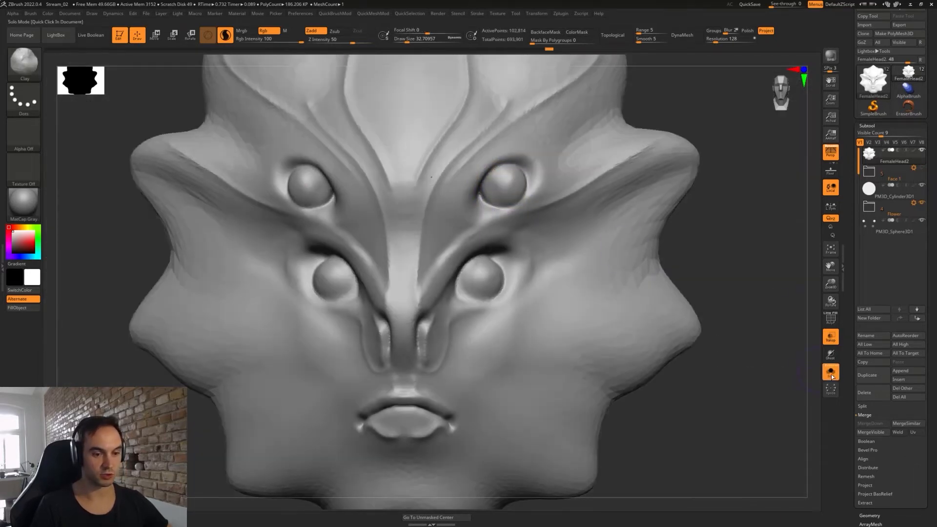
pyautogui.click(831, 374)
pyautogui.press('s')
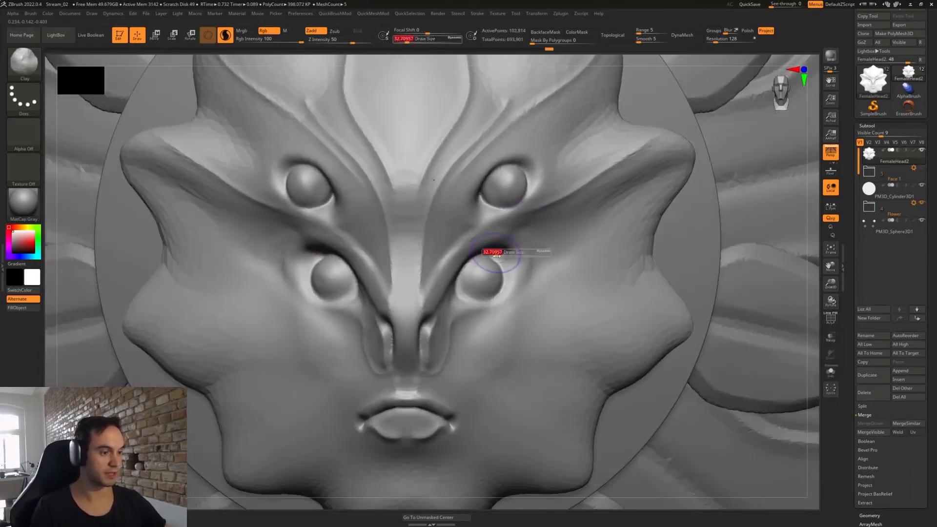
pyautogui.moveTo(496, 255)
pyautogui.mouseDown()
pyautogui.moveTo(489, 265)
pyautogui.moveTo(493, 246)
pyautogui.moveTo(486, 274)
pyautogui.moveTo(502, 282)
pyautogui.mouseUp()
pyautogui.press('s')
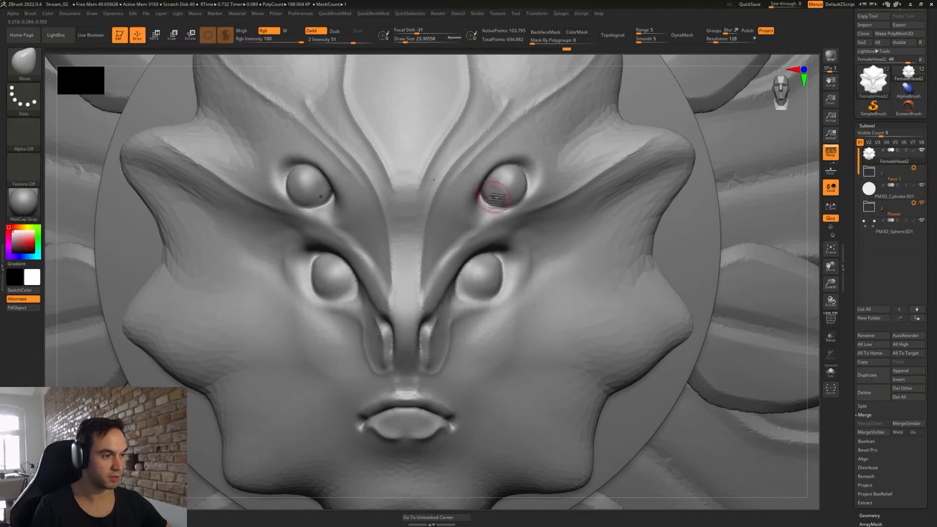
# - Lasso-mask almond-shaped openings on the upper and lower eyes, and invert the mask
pyautogui.press('ctrl')
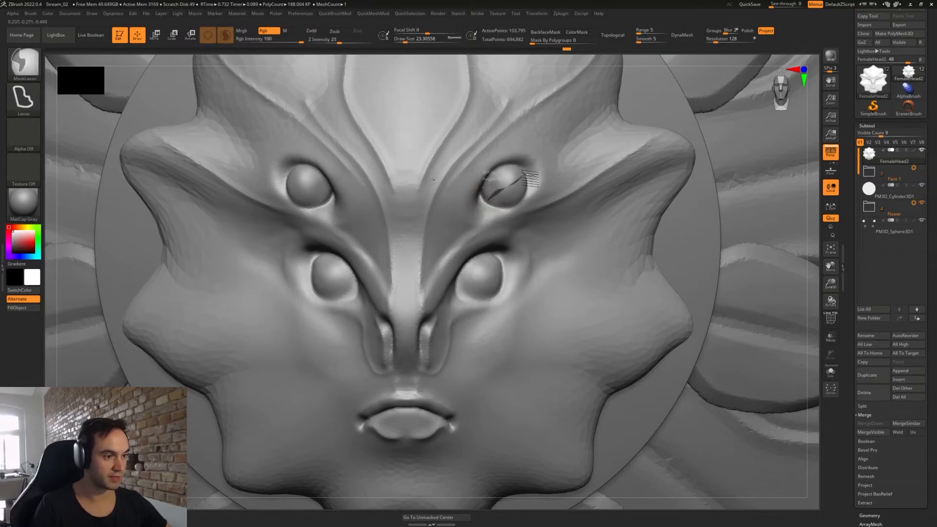
pyautogui.keyDown('ctrl'); pyautogui.moveTo(495, 209); pyautogui.dragTo(491, 201); pyautogui.keyUp('ctrl')
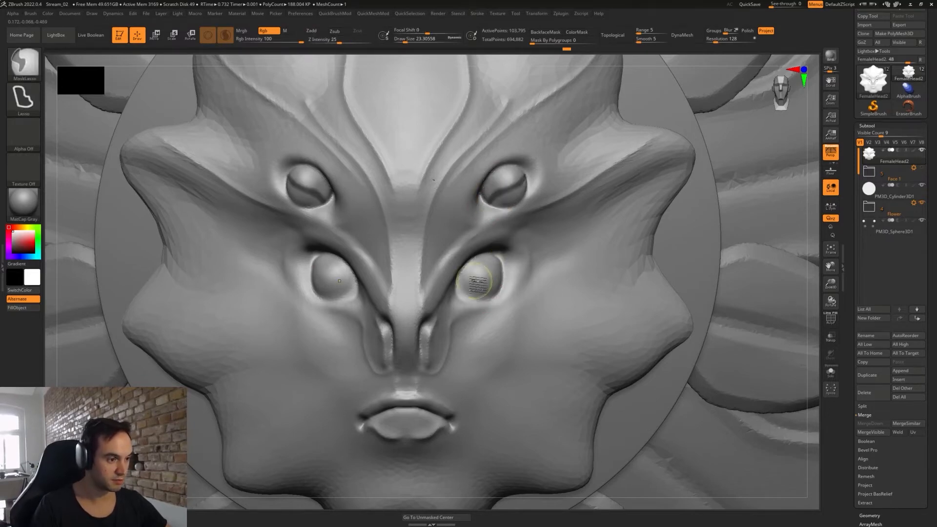
pyautogui.keyDown('ctrl'); pyautogui.moveTo(462, 292); pyautogui.dragTo(484, 276); pyautogui.keyUp('ctrl')
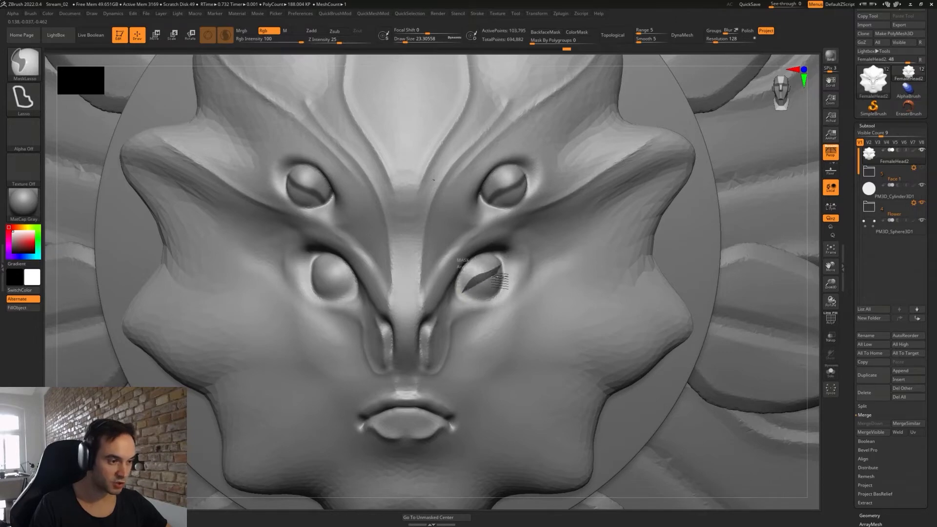
pyautogui.keyDown('ctrl'); pyautogui.moveTo(462, 297); pyautogui.dragTo(464, 295); pyautogui.keyUp('ctrl')
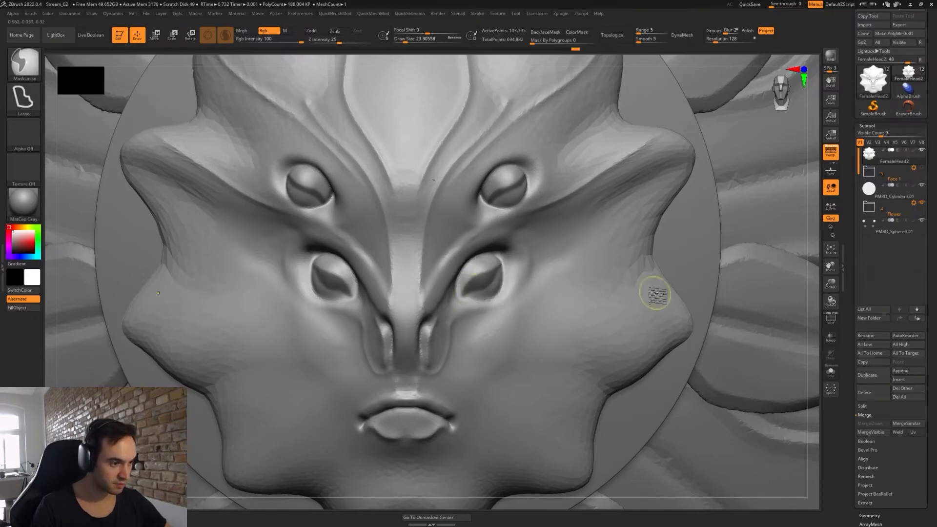
pyautogui.keyDown('alt'); pyautogui.moveTo(575, 215); pyautogui.dragTo(618, 249, button='right'); pyautogui.keyUp('alt')
pyautogui.keyDown('ctrl'); pyautogui.click(762, 301); pyautogui.keyUp('ctrl')
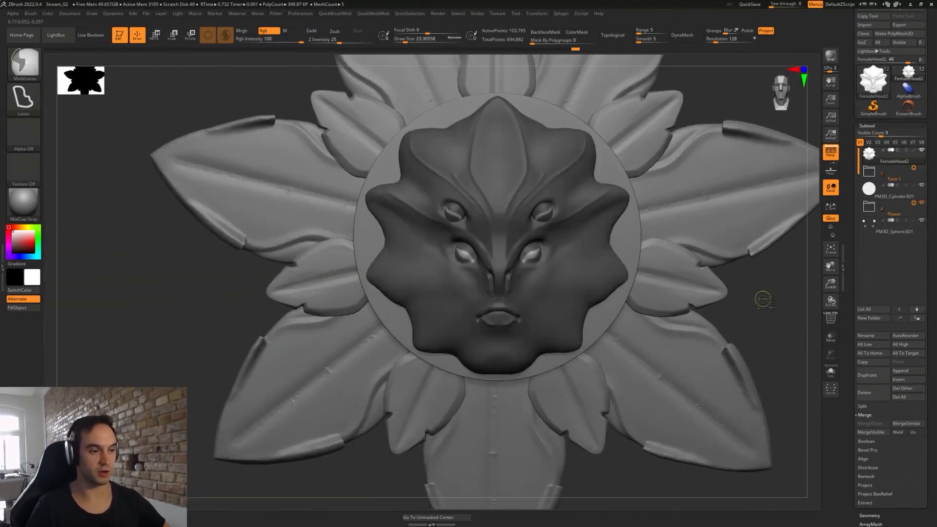
# - Push the unmasked eye openings inward with the Move brush at a draw size of about 83, and free the face from the mask
pyautogui.keyDown('alt'); pyautogui.moveTo(549, 207); pyautogui.dragTo(530, 146, button='right'); pyautogui.keyUp('alt')
pyautogui.press('s')
pyautogui.moveTo(531, 147); pyautogui.dragTo(536, 149)
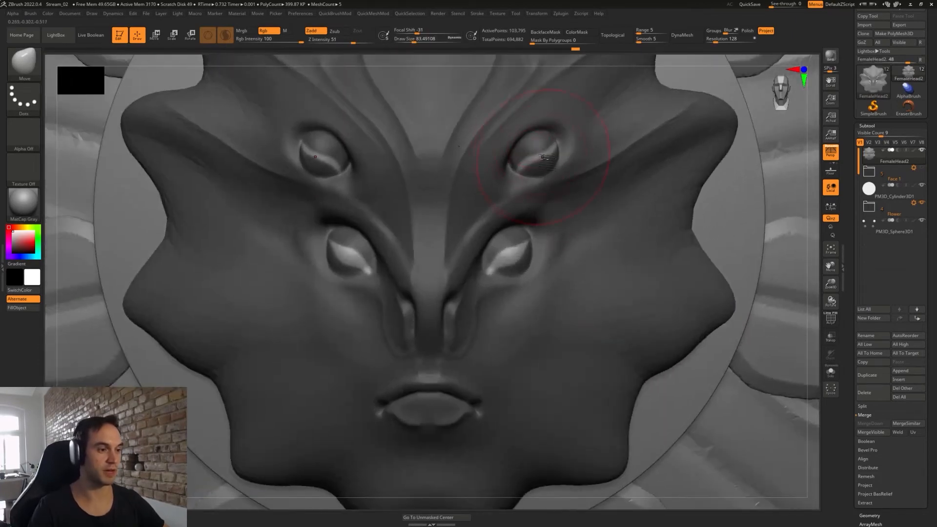
pyautogui.moveTo(510, 263); pyautogui.dragTo(502, 260)
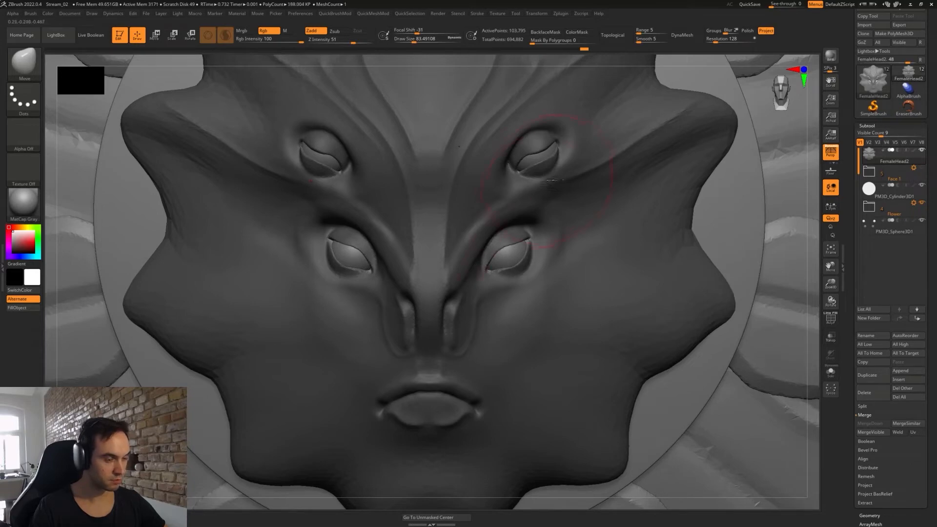
pyautogui.keyDown('ctrl'); pyautogui.moveTo(539, 236); pyautogui.dragTo(549, 151, button='right'); pyautogui.keyUp('ctrl')
pyautogui.keyDown('ctrl'); pyautogui.click(760, 281); pyautogui.keyUp('ctrl')
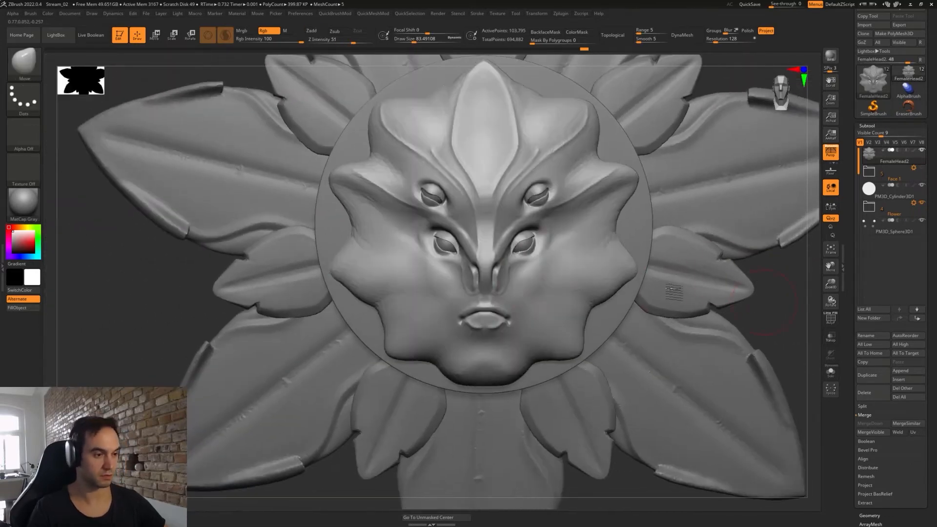
# - Refine the eyelid edges with the Move brush at a draw size of about 22, and smooth the lids around the eyes
pyautogui.press('s')
pyautogui.moveTo(522, 251); pyautogui.dragTo(521, 248)
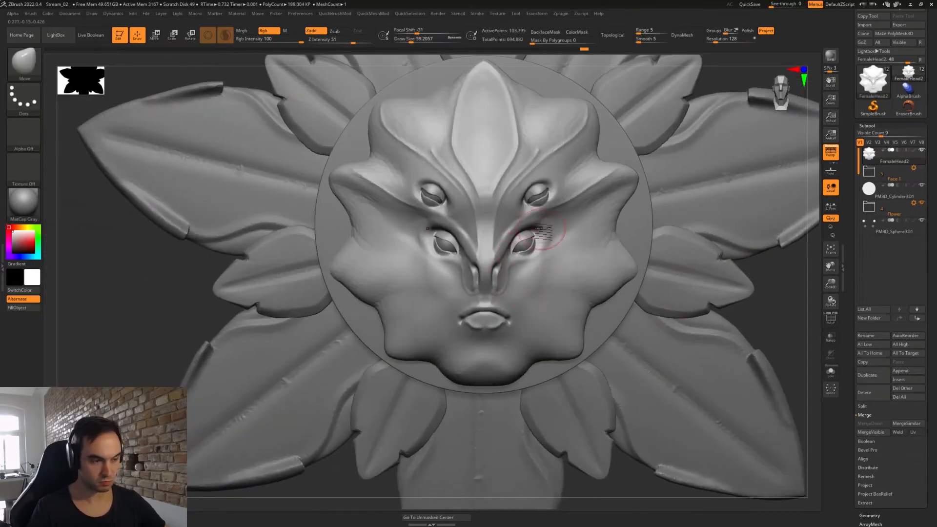
pyautogui.moveTo(542, 248)
pyautogui.mouseDown(button='right')
pyautogui.moveTo(524, 244)
pyautogui.moveTo(573, 293)
pyautogui.moveTo(533, 279)
pyautogui.mouseUp(button='right')
pyautogui.press('s')
pyautogui.moveTo(529, 275); pyautogui.dragTo(523, 274)
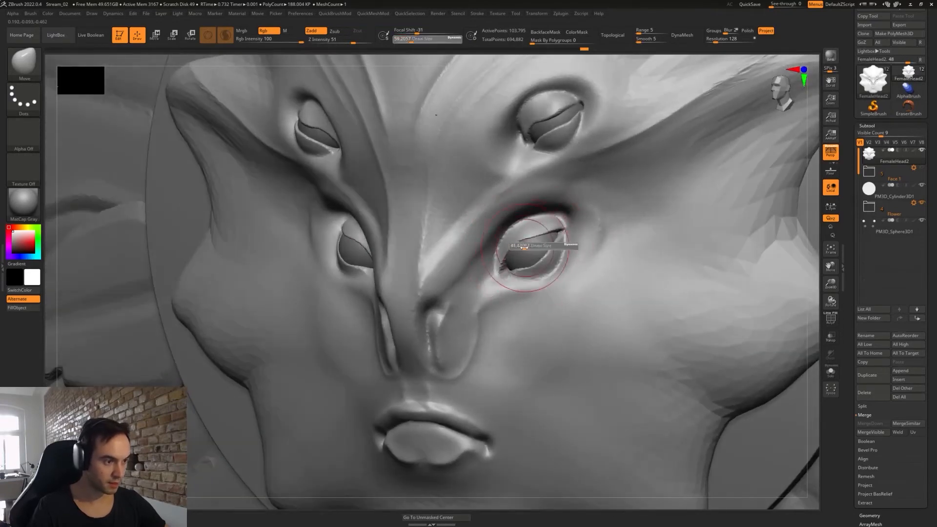
pyautogui.moveTo(524, 222); pyautogui.dragTo(534, 219, button='right')
pyautogui.press('s')
pyautogui.moveTo(532, 244)
pyautogui.mouseDown()
pyautogui.moveTo(504, 249)
pyautogui.moveTo(561, 254)
pyautogui.moveTo(563, 239)
pyautogui.mouseUp()
pyautogui.moveTo(533, 146)
pyautogui.keyDown('shift'); pyautogui.mouseDown()
pyautogui.moveTo(556, 111)
pyautogui.moveTo(587, 106)
pyautogui.mouseUp(); pyautogui.keyUp('shift')
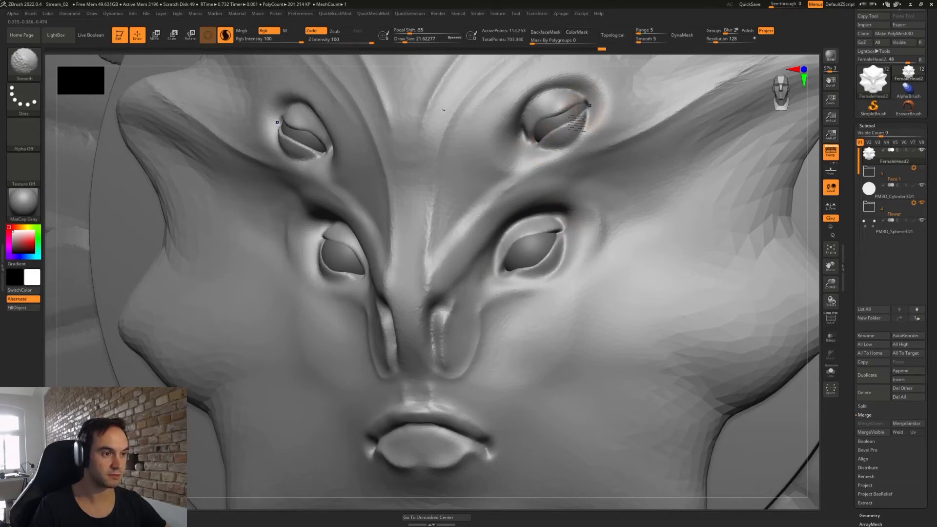
pyautogui.moveTo(550, 116); pyautogui.dragTo(566, 121, button='right')
pyautogui.moveTo(554, 115); pyautogui.dragTo(557, 118)
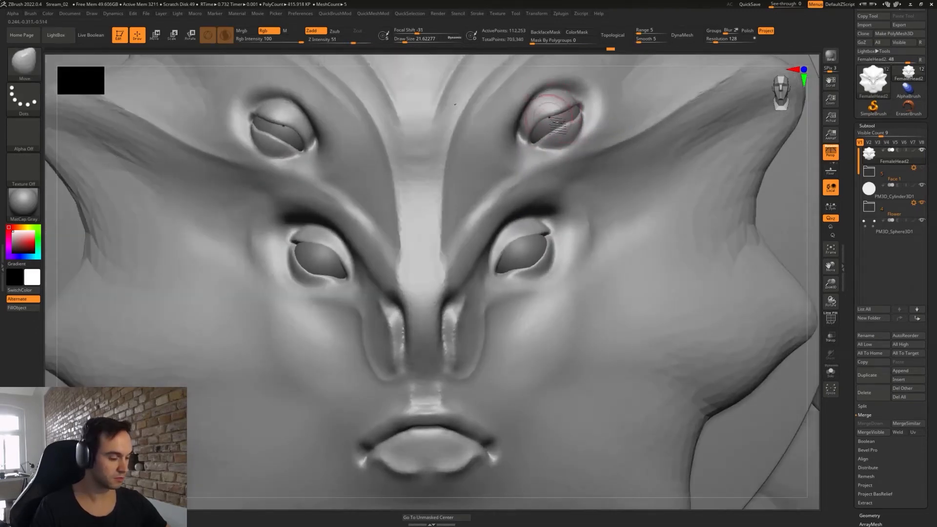
# - Flatten the lower lid rims of the upper eyes with the TrimDynamic brush
pyautogui.press('b')
pyautogui.press('t')
pyautogui.press('d')
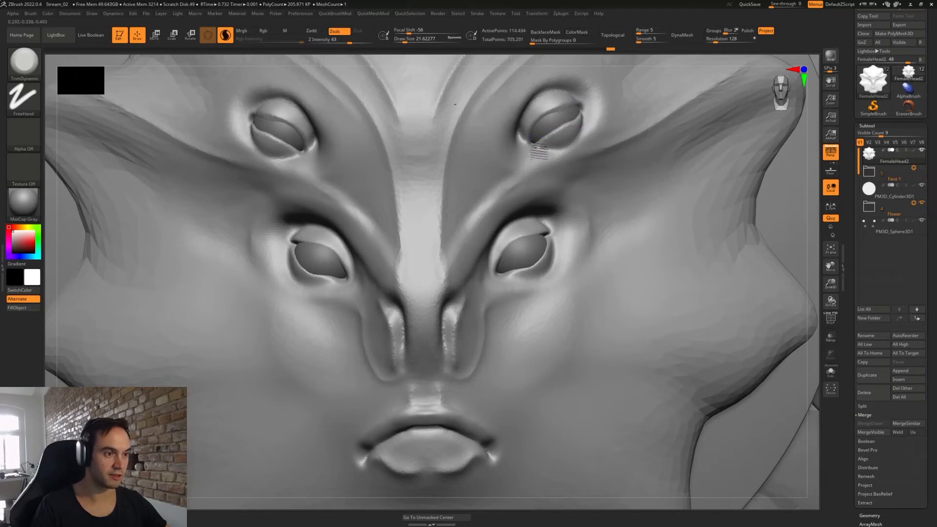
pyautogui.moveTo(539, 151); pyautogui.dragTo(593, 119)
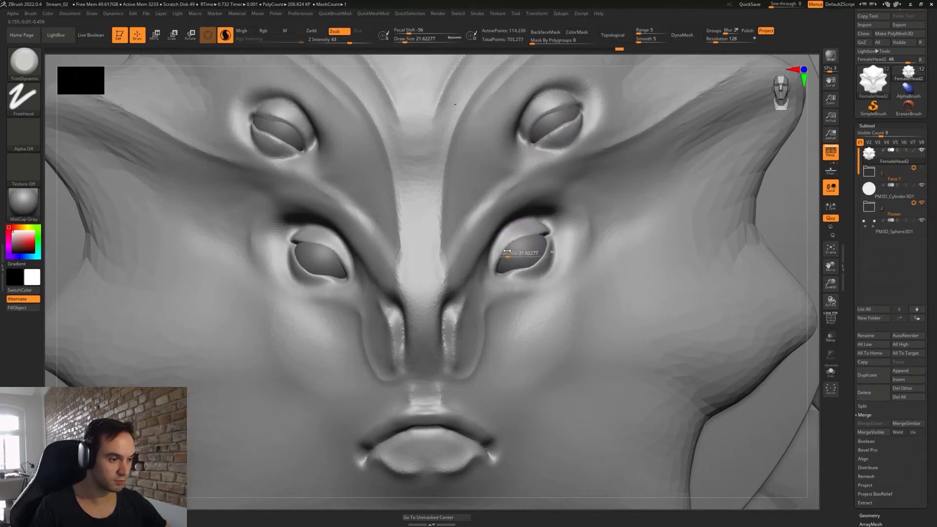
# - Adjust the lids of the lower and upper eyes with the Move brush, reducing its draw size to about 18
pyautogui.press('b')
pyautogui.press('m')
pyautogui.press('v')
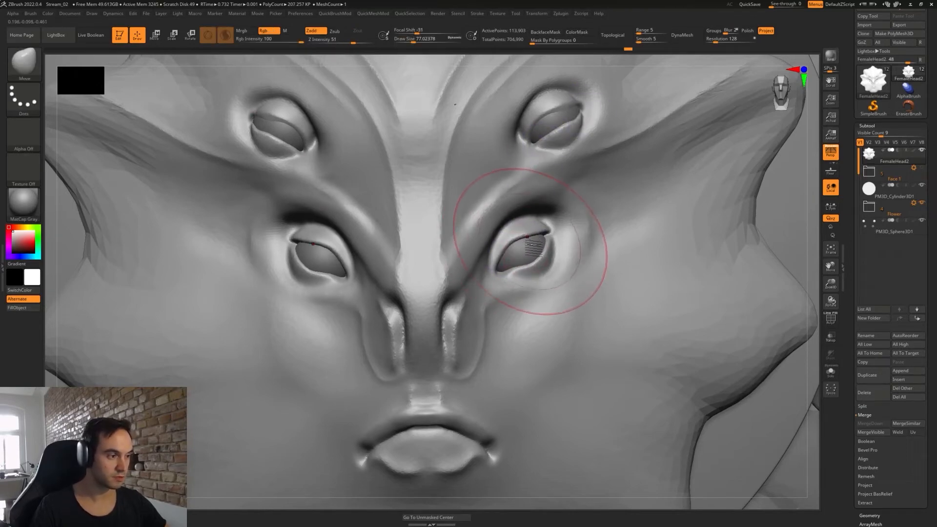
pyautogui.moveTo(527, 237); pyautogui.dragTo(414, 239, button='right')
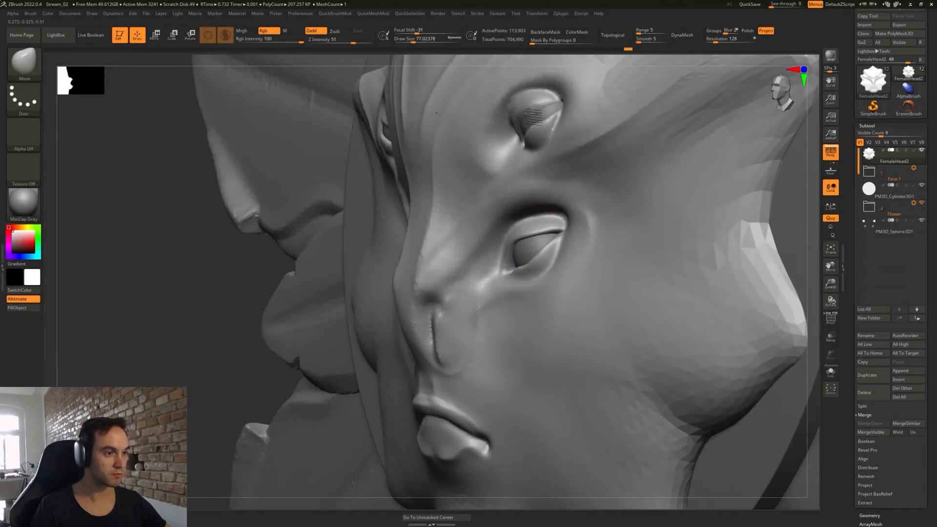
pyautogui.moveTo(533, 117); pyautogui.dragTo(604, 125, button='right')
pyautogui.press('s')
pyautogui.moveTo(542, 125); pyautogui.dragTo(532, 125)
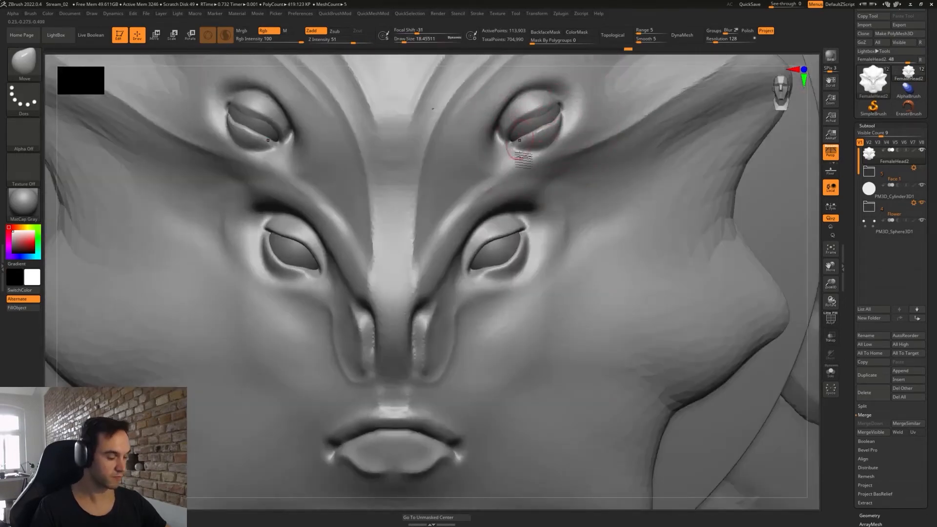
# - Carve the inner corners of the upper eyes with the DamStandard brush
pyautogui.press('b')
pyautogui.press('d')
pyautogui.press('s')
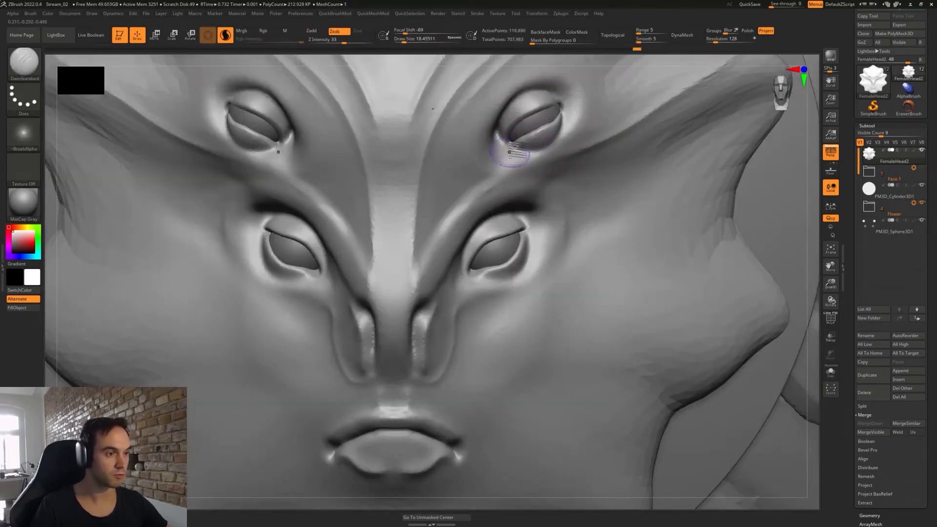
# - Mask the lower lids of the upper eyes, reshape their upper lids with the Move brush at a draw size of about 25, and clear the mask
pyautogui.press('b')
pyautogui.press('m')
pyautogui.press('v')
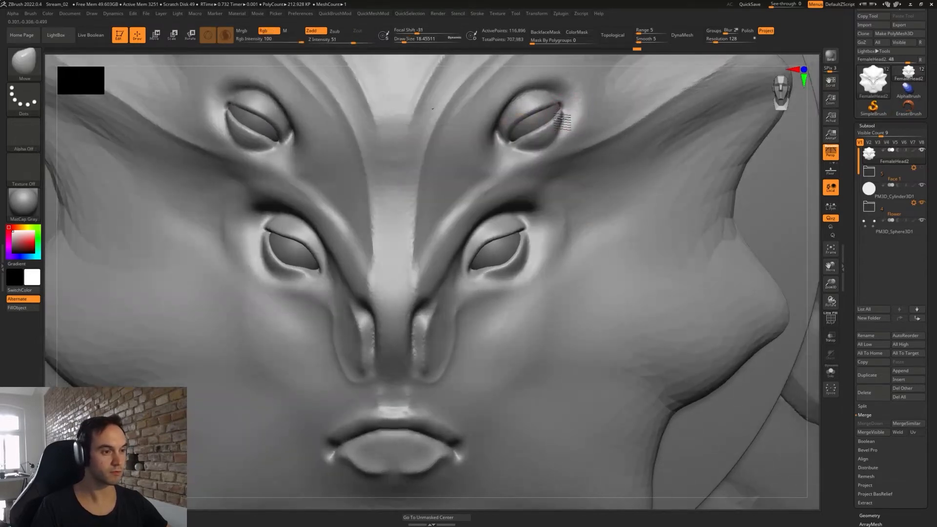
pyautogui.moveTo(511, 141)
pyautogui.keyDown('ctrl'); pyautogui.mouseDown()
pyautogui.moveTo(616, 126)
pyautogui.moveTo(562, 102)
pyautogui.moveTo(551, 112)
pyautogui.mouseUp(); pyautogui.keyUp('ctrl')
pyautogui.press('[')
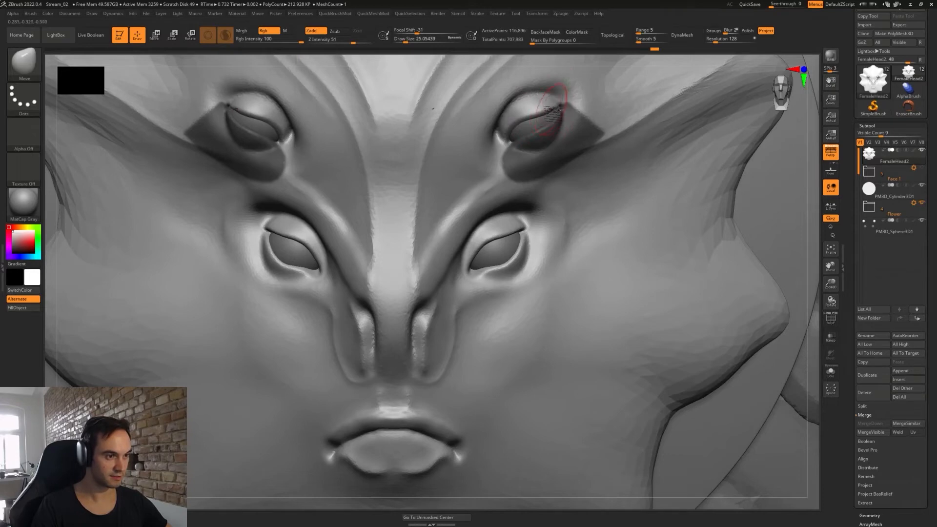
pyautogui.moveTo(574, 109); pyautogui.dragTo(489, 145, button='right')
pyautogui.keyDown('ctrl'); pyautogui.moveTo(561, 191); pyautogui.dragTo(560, 161, button='right'); pyautogui.keyUp('ctrl')
pyautogui.keyDown('ctrl'); pyautogui.moveTo(713, 261); pyautogui.dragTo(724, 273); pyautogui.keyUp('ctrl')
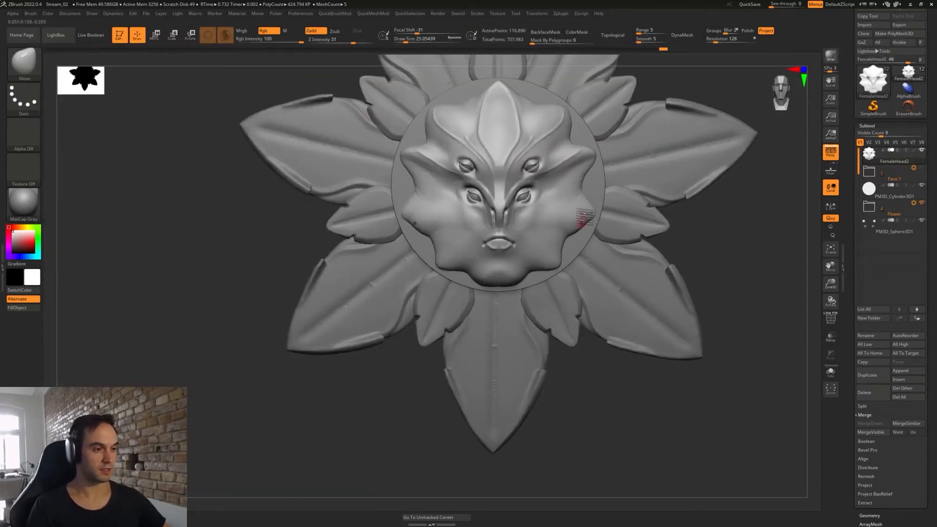
# - Examine the four eyes up close and from a distance, and set the Move brush's draw size to 28.75
pyautogui.keyDown('ctrl'); pyautogui.moveTo(538, 168); pyautogui.dragTo(550, 229, button='right'); pyautogui.keyUp('ctrl')
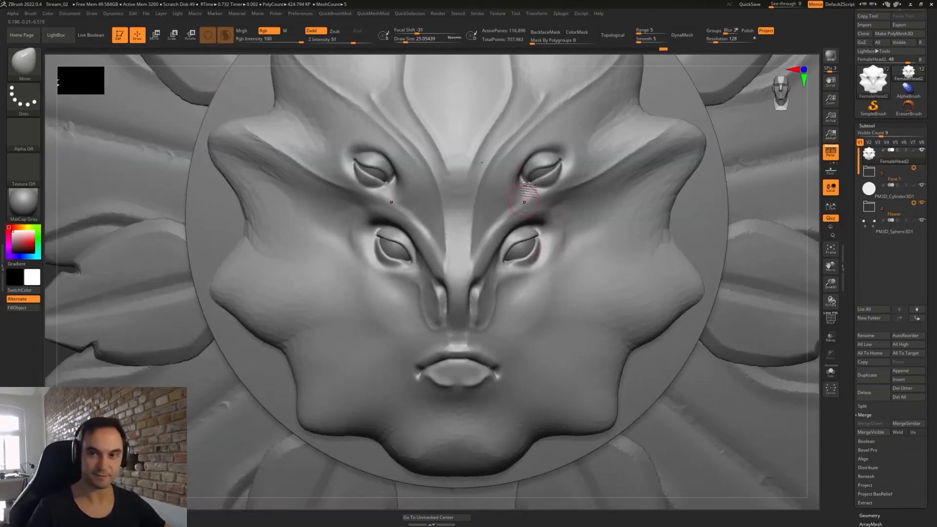
pyautogui.keyDown('ctrl'); pyautogui.moveTo(526, 221); pyautogui.dragTo(532, 191, button='right'); pyautogui.keyUp('ctrl')
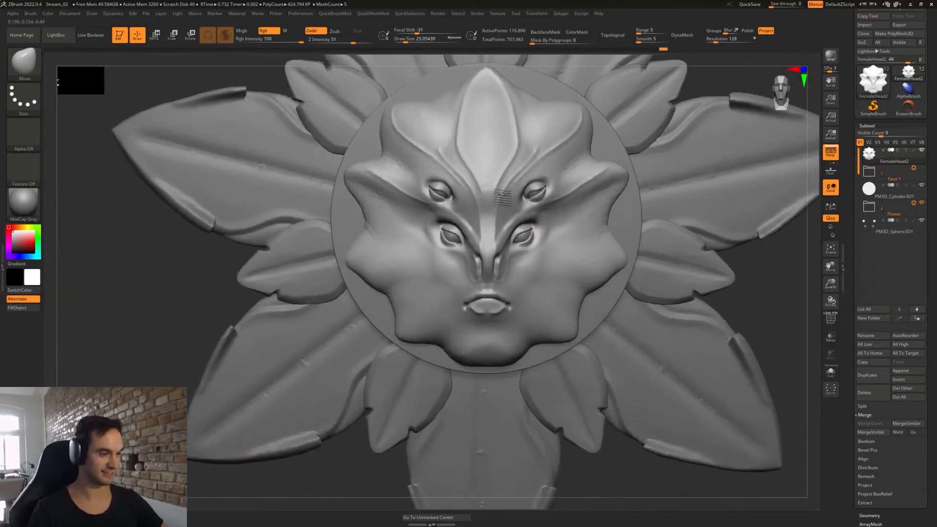
pyautogui.keyDown('alt'); pyautogui.moveTo(584, 231); pyautogui.dragTo(553, 225, button='right'); pyautogui.keyUp('alt')
pyautogui.press('s')
pyautogui.moveTo(539, 213); pyautogui.dragTo(543, 214)
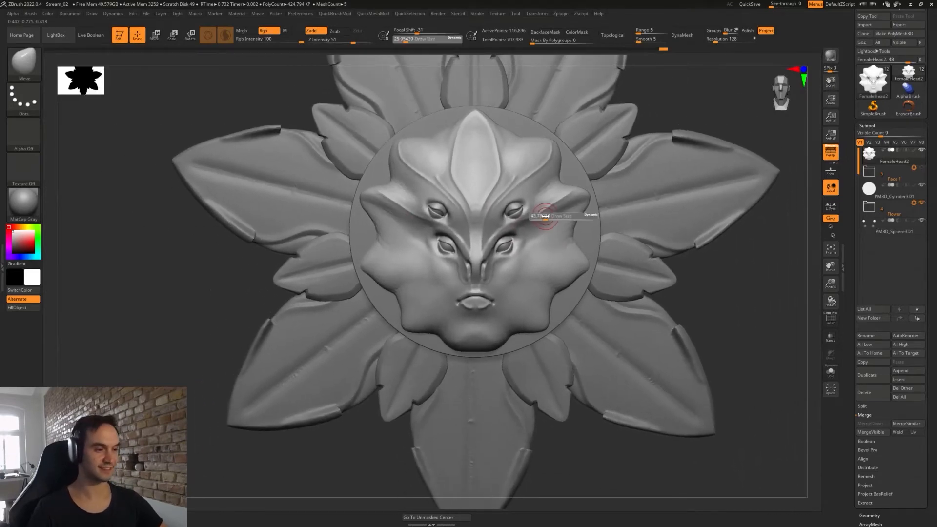
pyautogui.keyDown('ctrl'); pyautogui.moveTo(515, 205); pyautogui.dragTo(525, 224, button='right'); pyautogui.keyUp('ctrl')
pyautogui.press('s')
pyautogui.moveTo(533, 205); pyautogui.dragTo(527, 206)
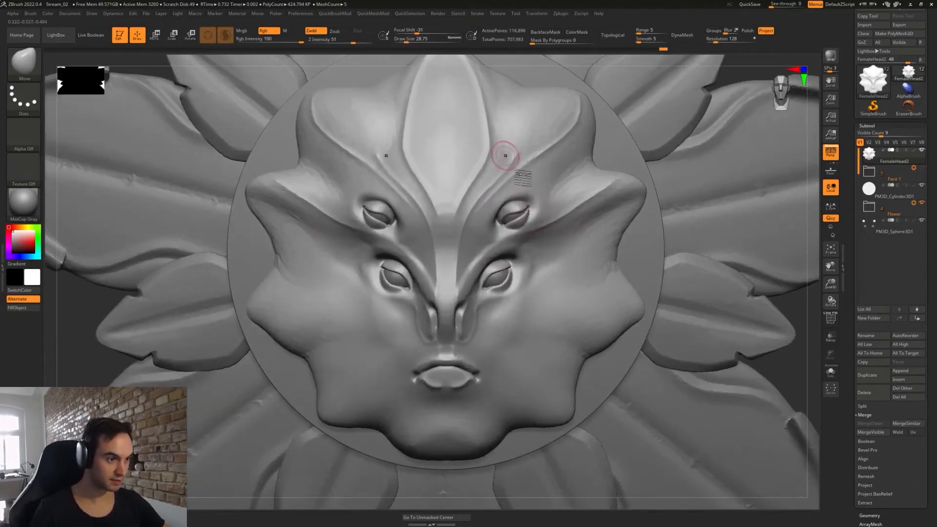
# - Carve a crease along the brow leaves above the upper eyes with the DamStandard brush
pyautogui.press('b')
pyautogui.press('d')
pyautogui.press('s')
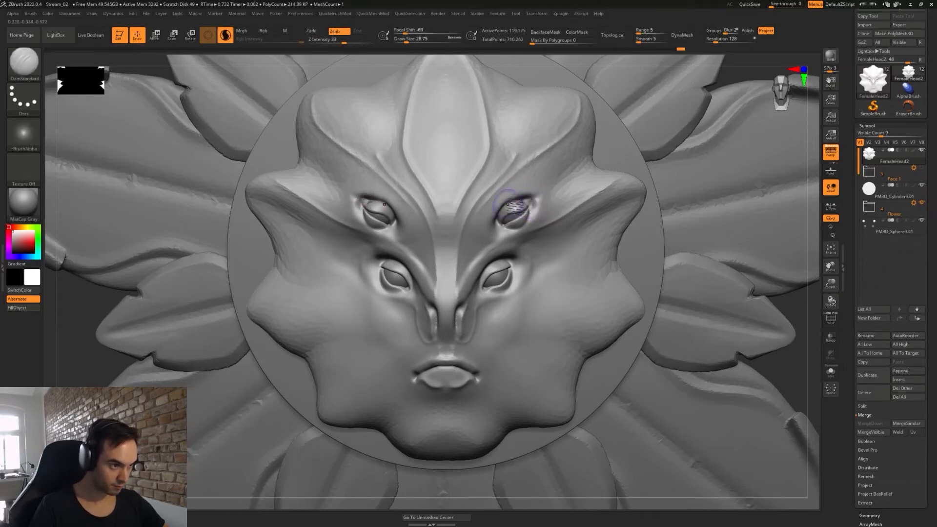
pyautogui.press('b')
pyautogui.press('c')
pyautogui.press('l')
pyautogui.press('b')
pyautogui.press('d')
pyautogui.press('s')
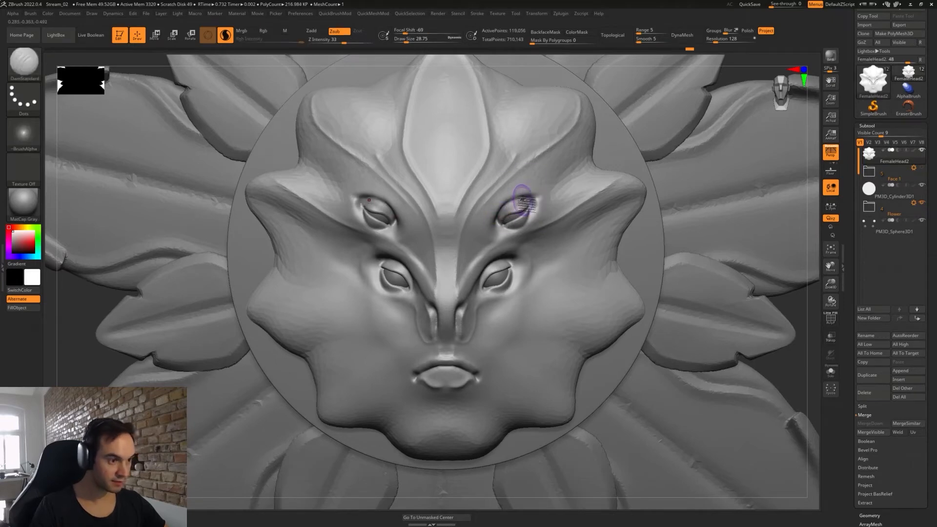
pyautogui.moveTo(523, 192)
pyautogui.mouseDown()
pyautogui.moveTo(578, 156)
pyautogui.moveTo(583, 111)
pyautogui.mouseUp()
pyautogui.hotkey('ctrl', 'z')
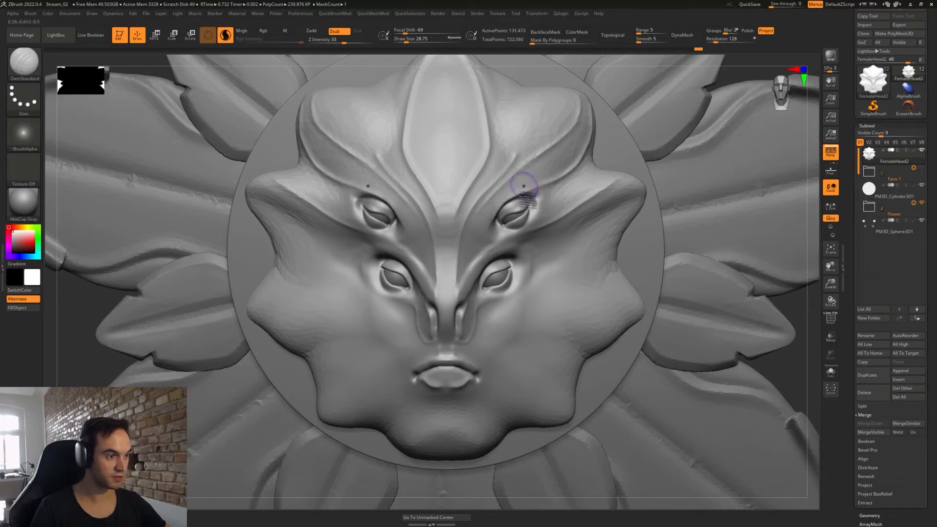
# - Carve rounded inner ends on the brow leaves beside the nose bridge with the DamStandard brush, and smooth them
pyautogui.moveTo(523, 186); pyautogui.dragTo(510, 180, button='right')
pyautogui.moveTo(491, 232); pyautogui.dragTo(492, 227, button='right')
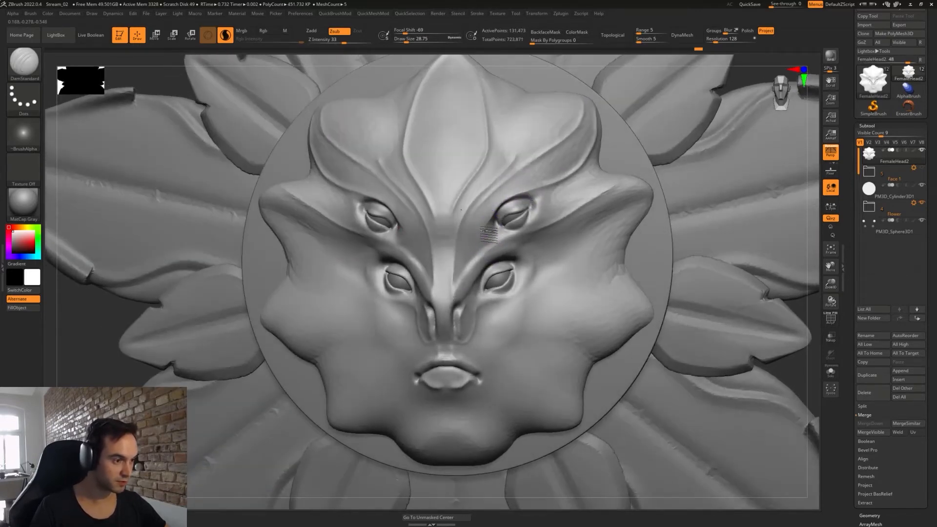
pyautogui.moveTo(472, 213); pyautogui.dragTo(474, 235)
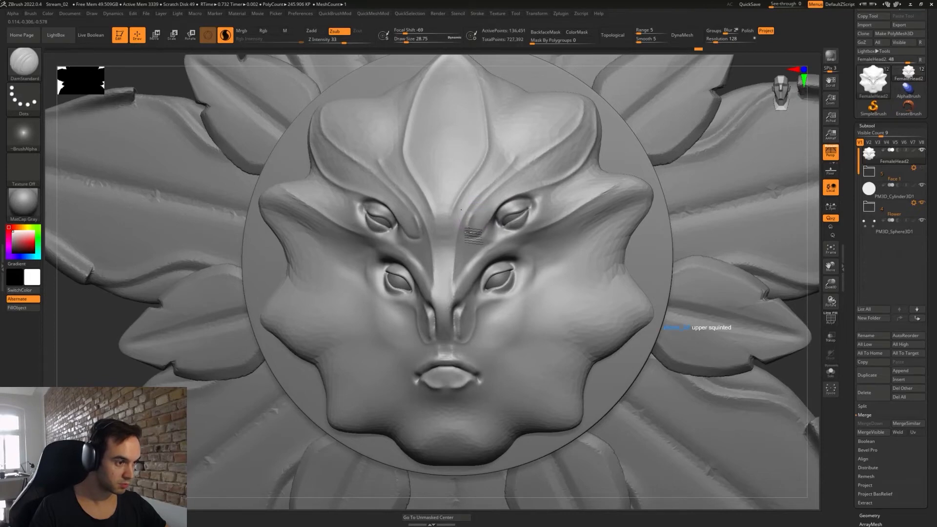
pyautogui.moveTo(478, 253); pyautogui.dragTo(480, 256, button='right')
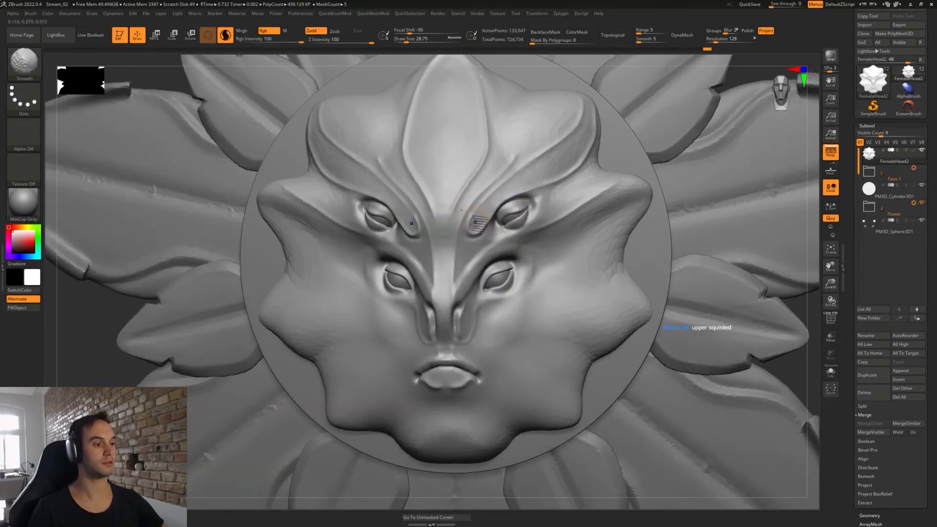
pyautogui.keyDown('shift'); pyautogui.moveTo(479, 213); pyautogui.dragTo(510, 168); pyautogui.keyUp('shift')
pyautogui.moveTo(521, 140); pyautogui.dragTo(513, 176, button='right')
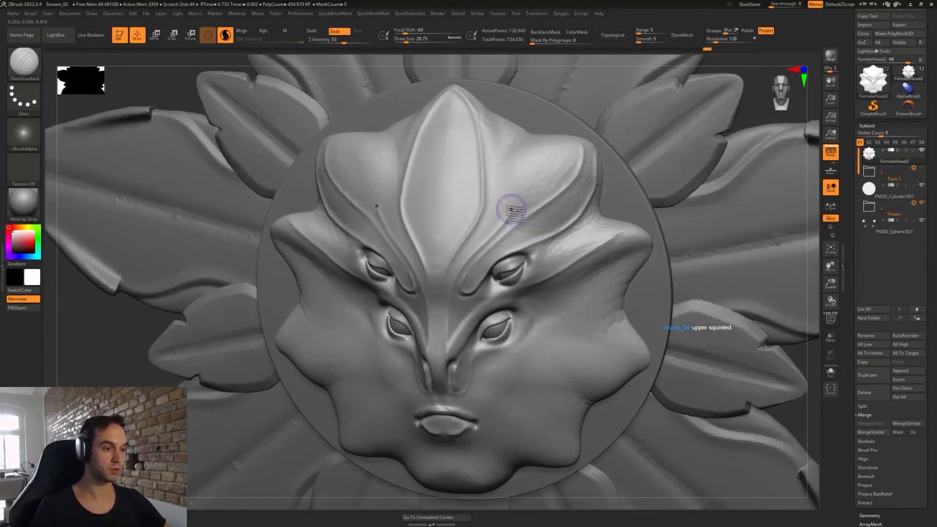
# - Carve the leaf outlines on the two forehead lobes with the DamStandard brush and smooth the carved area
pyautogui.moveTo(511, 210)
pyautogui.mouseDown()
pyautogui.moveTo(523, 175)
pyautogui.moveTo(561, 150)
pyautogui.moveTo(583, 171)
pyautogui.mouseUp()
pyautogui.moveTo(573, 160); pyautogui.dragTo(558, 164, button='right')
pyautogui.keyDown('shift'); pyautogui.moveTo(558, 165); pyautogui.dragTo(535, 192); pyautogui.keyUp('shift')
pyautogui.moveTo(531, 213); pyautogui.dragTo(542, 215, button='right')
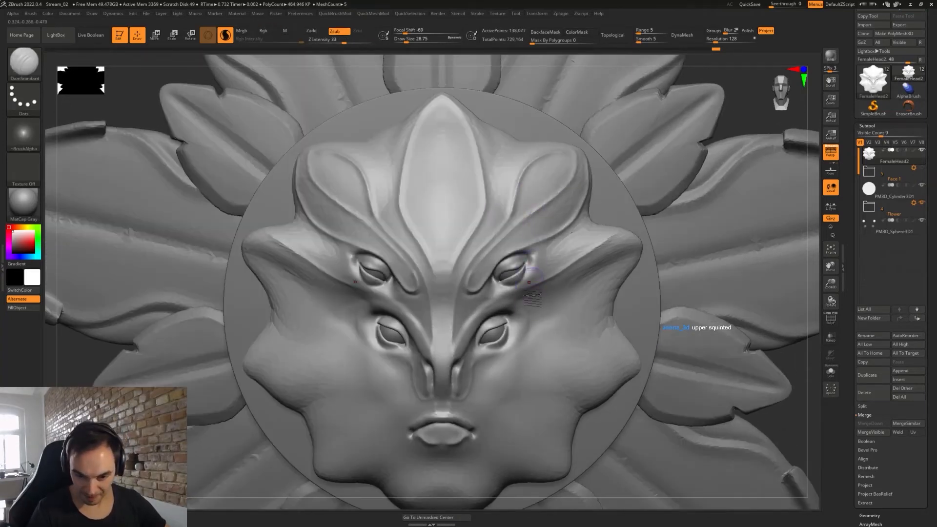
# - Adjust the lids of the upper eyes with the Move brush at draw sizes of about 22 and 29
pyautogui.keyDown('ctrl'); pyautogui.moveTo(542, 271); pyautogui.dragTo(531, 244, button='right'); pyautogui.keyUp('ctrl')
pyautogui.moveTo(556, 286)
pyautogui.keyDown('alt'); pyautogui.mouseDown(button='right')
pyautogui.moveTo(527, 245)
pyautogui.moveTo(540, 293)
pyautogui.moveTo(546, 278)
pyautogui.mouseUp(button='right'); pyautogui.keyUp('alt')
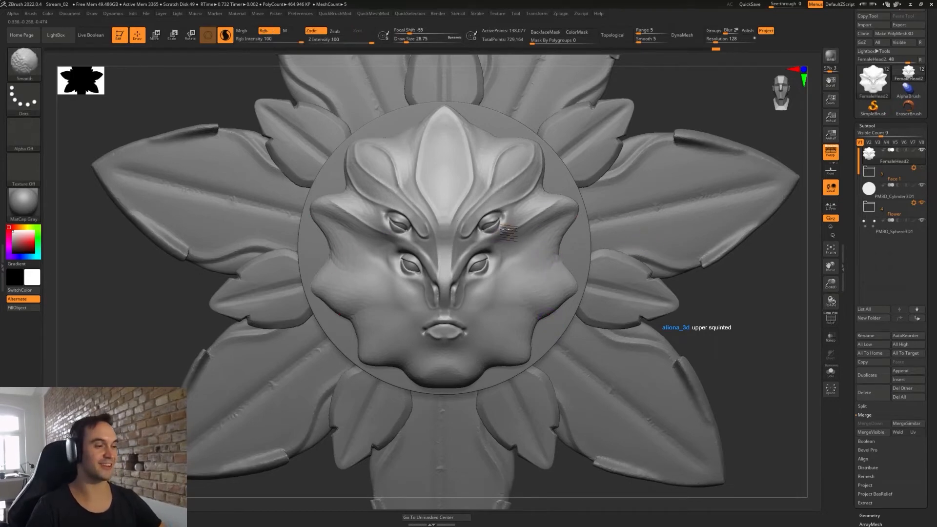
pyautogui.moveTo(479, 205)
pyautogui.keyDown('ctrl'); pyautogui.mouseDown(button='right')
pyautogui.moveTo(476, 292)
pyautogui.moveTo(527, 194)
pyautogui.moveTo(512, 225)
pyautogui.mouseUp(button='right'); pyautogui.keyUp('ctrl')
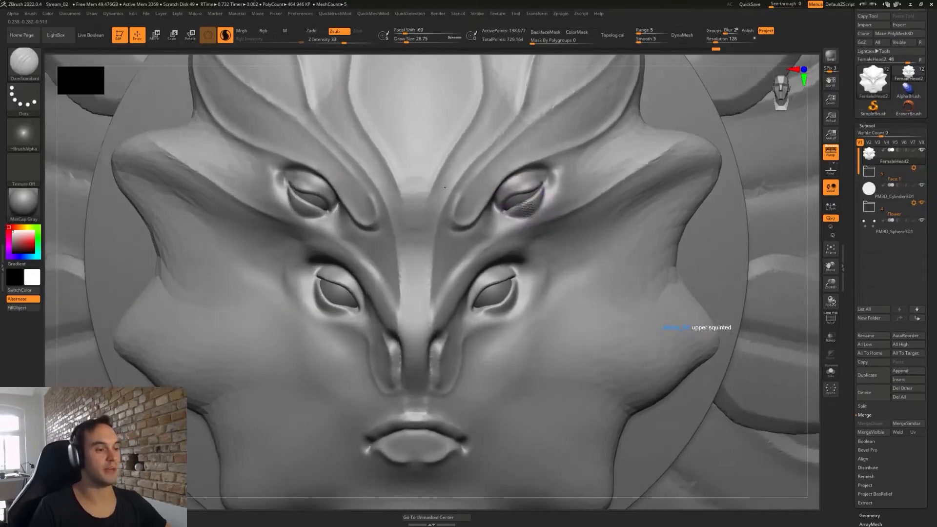
pyautogui.press('s')
pyautogui.press('b')
pyautogui.press('m')
pyautogui.press('v')
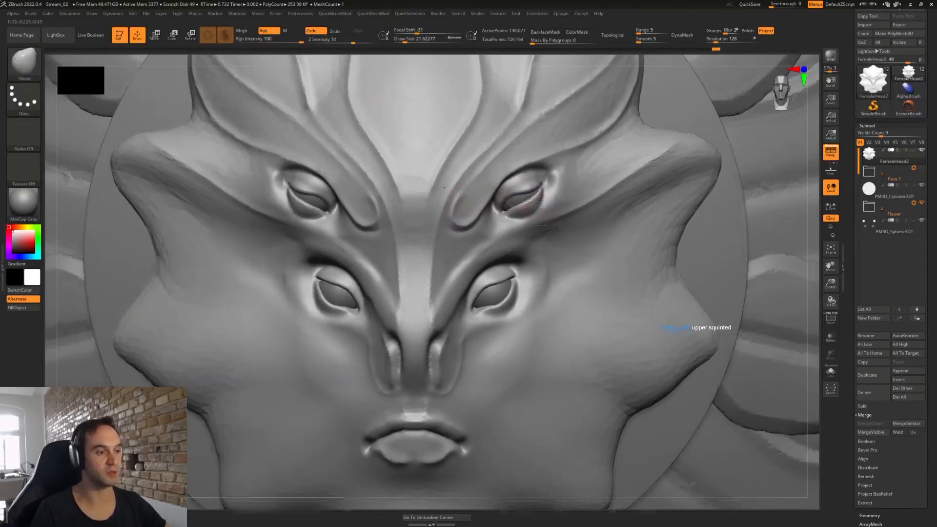
pyautogui.keyDown('ctrl'); pyautogui.moveTo(517, 239); pyautogui.dragTo(538, 217, button='right'); pyautogui.keyUp('ctrl')
pyautogui.press(']')
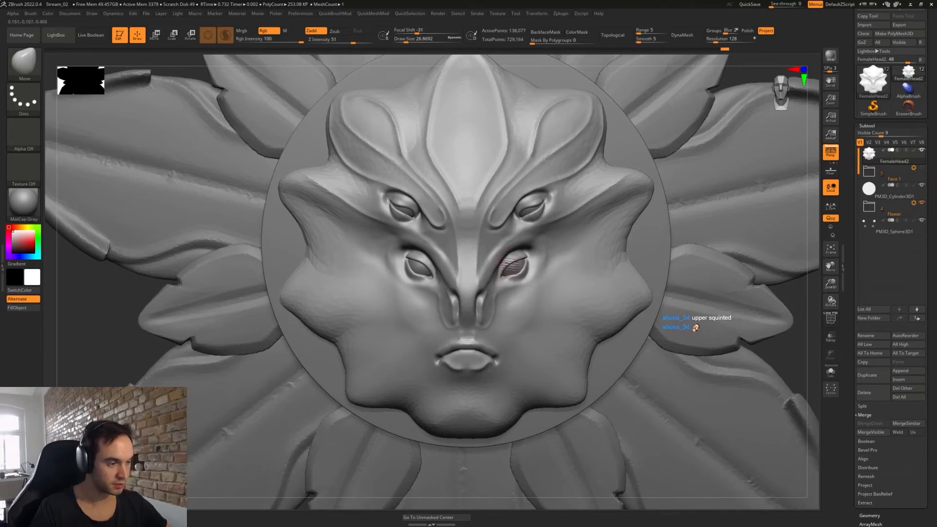
# - Mask the lower part of the upper eyes, refine and smooth their upper lids at a draw size of about 17, and clear the mask
pyautogui.keyDown('ctrl'); pyautogui.moveTo(524, 210); pyautogui.dragTo(539, 226, button='right'); pyautogui.keyUp('ctrl')
pyautogui.keyDown('ctrl'); pyautogui.moveTo(538, 180); pyautogui.dragTo(561, 189, button='right'); pyautogui.keyUp('ctrl')
pyautogui.moveTo(536, 205)
pyautogui.keyDown('ctrl'); pyautogui.mouseDown()
pyautogui.moveTo(526, 233)
pyautogui.moveTo(600, 183)
pyautogui.moveTo(556, 183)
pyautogui.mouseUp(); pyautogui.keyUp('ctrl')
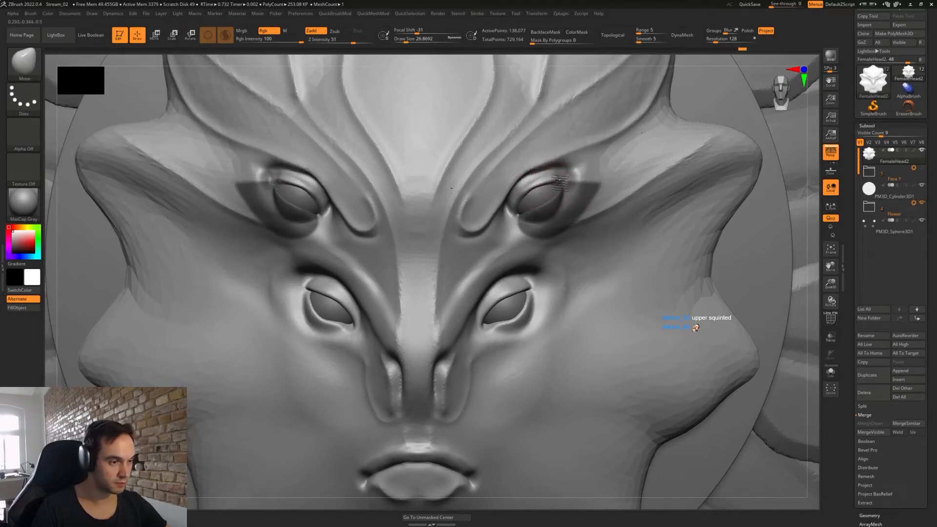
pyautogui.press('[')
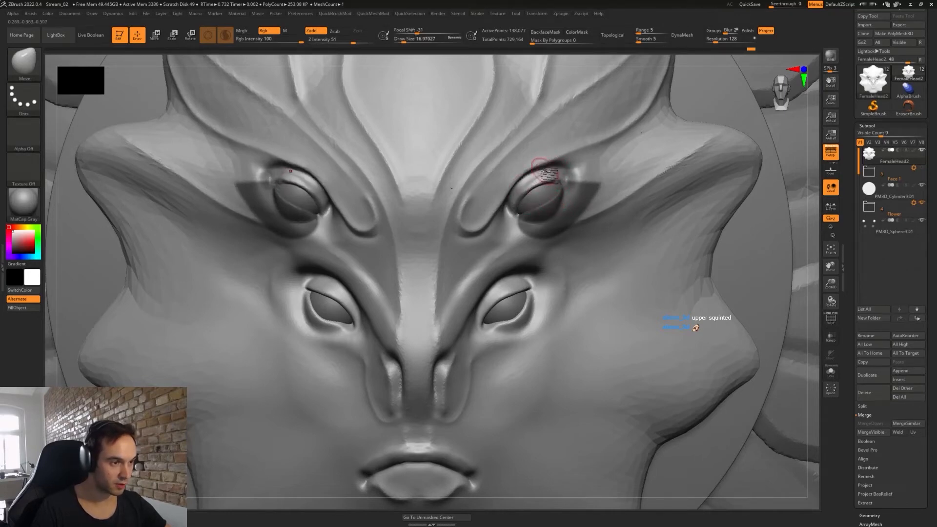
pyautogui.keyDown('shift'); pyautogui.moveTo(546, 188); pyautogui.dragTo(545, 184); pyautogui.keyUp('shift')
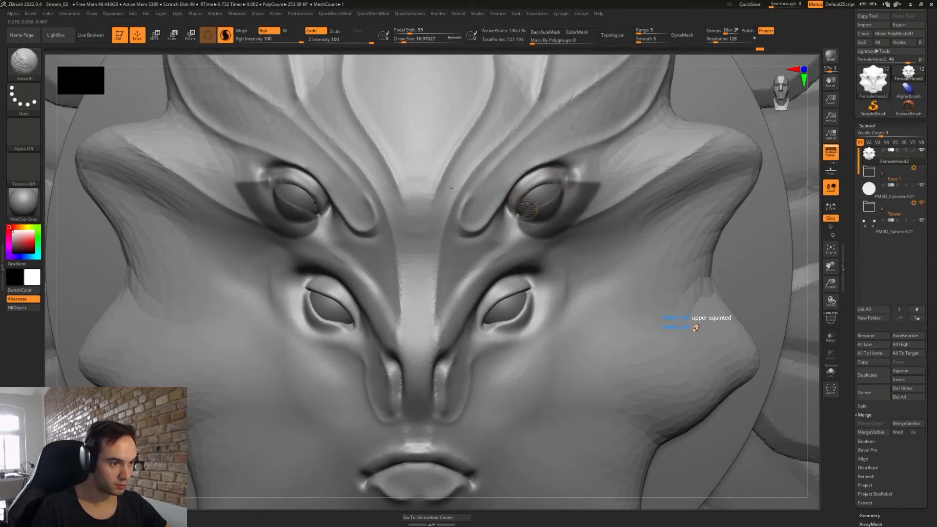
pyautogui.hotkey('ctrl', 'z')
pyautogui.hotkey('ctrl', 'shift', 'z')
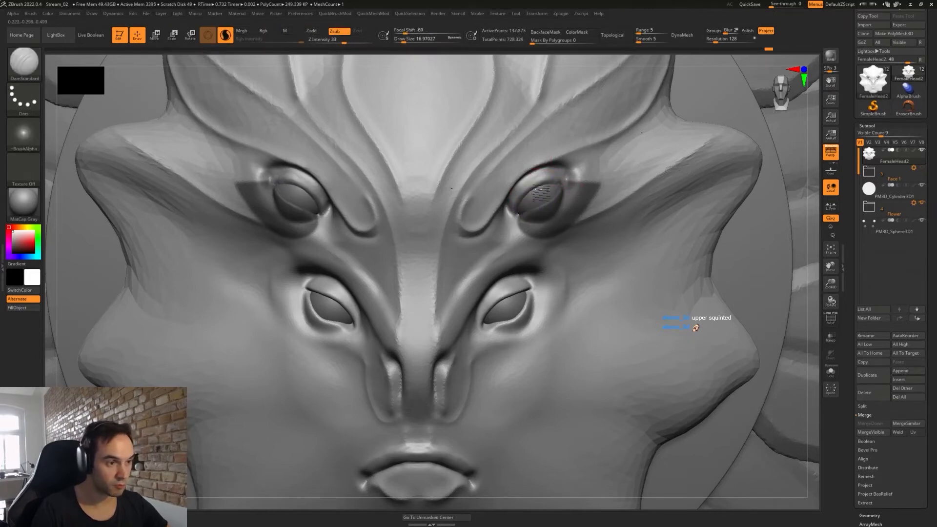
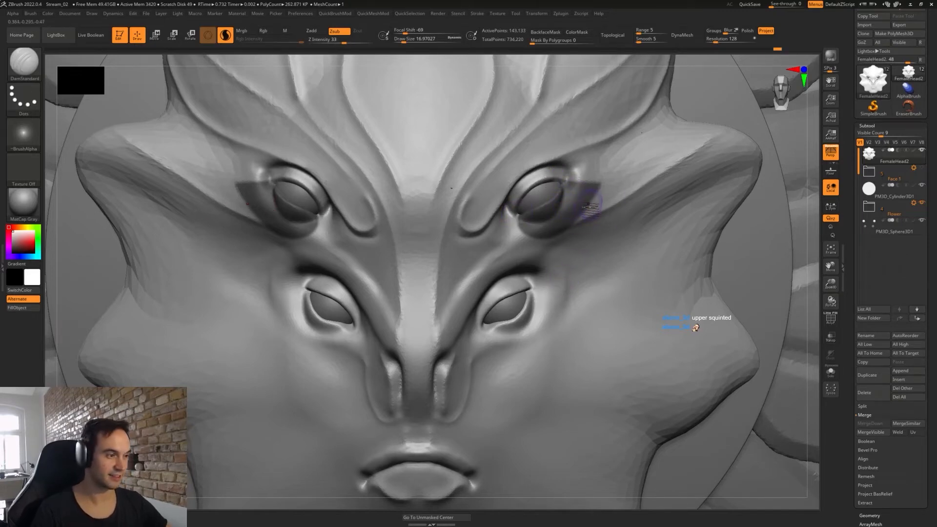
pyautogui.hotkey('ctrl', 'z')
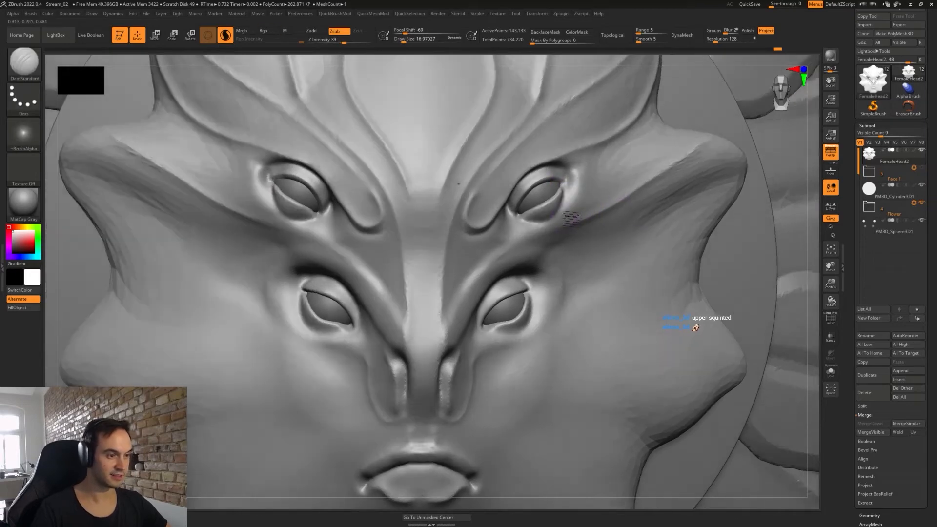
# - Mask along the lids of the upper eyes and reshape their outer lower lids with the Move brush at a draw size of about 35
pyautogui.press('ctrl')
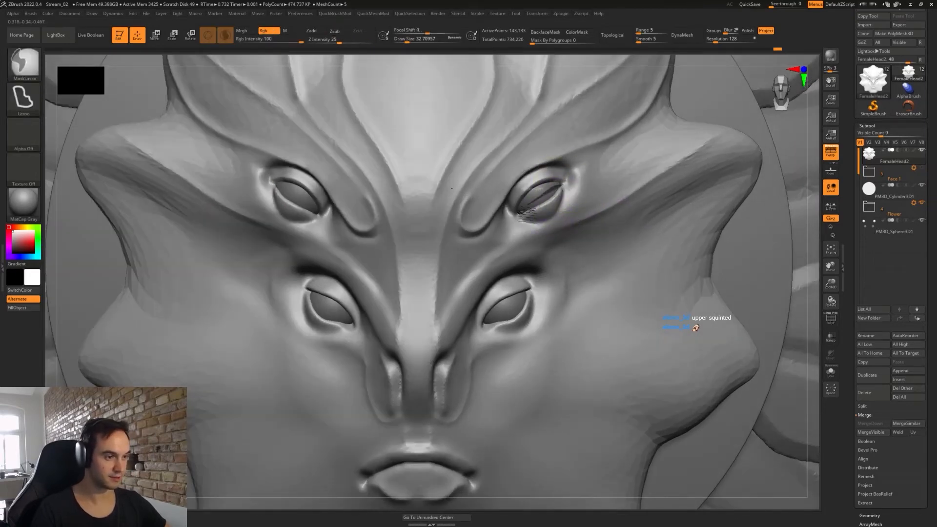
pyautogui.moveTo(519, 212)
pyautogui.keyDown('ctrl'); pyautogui.mouseDown()
pyautogui.moveTo(602, 171)
pyautogui.moveTo(574, 185)
pyautogui.mouseUp(); pyautogui.keyUp('ctrl')
pyautogui.press('b')
pyautogui.press('m')
pyautogui.press('v')
pyautogui.moveTo(575, 198)
pyautogui.mouseDown(button='right')
pyautogui.moveTo(541, 203)
pyautogui.moveTo(560, 198)
pyautogui.mouseUp(button='right')
pyautogui.press('[')
pyautogui.press(']')
pyautogui.moveTo(554, 205); pyautogui.dragTo(557, 210)
pyautogui.moveTo(664, 261)
pyautogui.mouseDown(button='right')
pyautogui.moveTo(563, 201)
pyautogui.moveTo(561, 215)
pyautogui.moveTo(546, 204)
pyautogui.moveTo(521, 226)
pyautogui.moveTo(537, 211)
pyautogui.mouseUp(button='right')
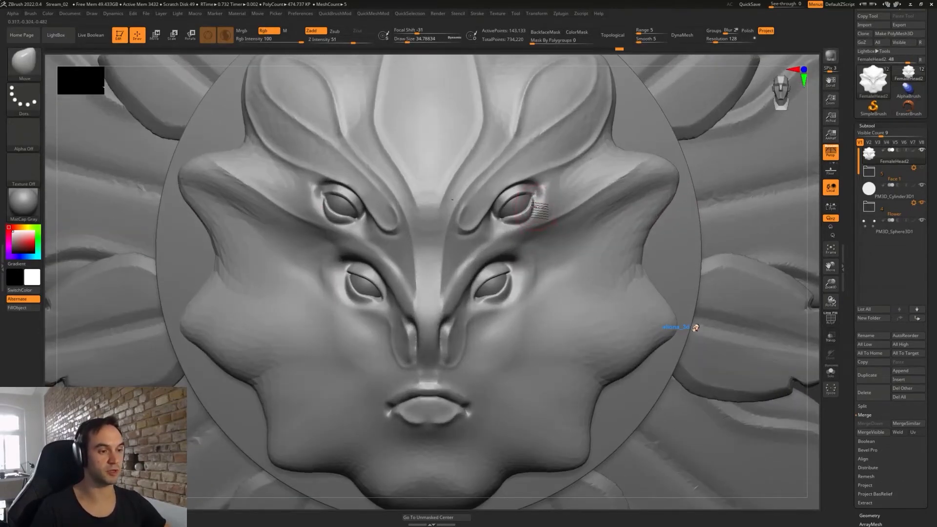
# - Fill the outer corners of the upper eyes with the Clay brush at a draw size of about 20, and flatten them with TrimDynamic
pyautogui.press('s')
pyautogui.moveTo(535, 205); pyautogui.dragTo(532, 205)
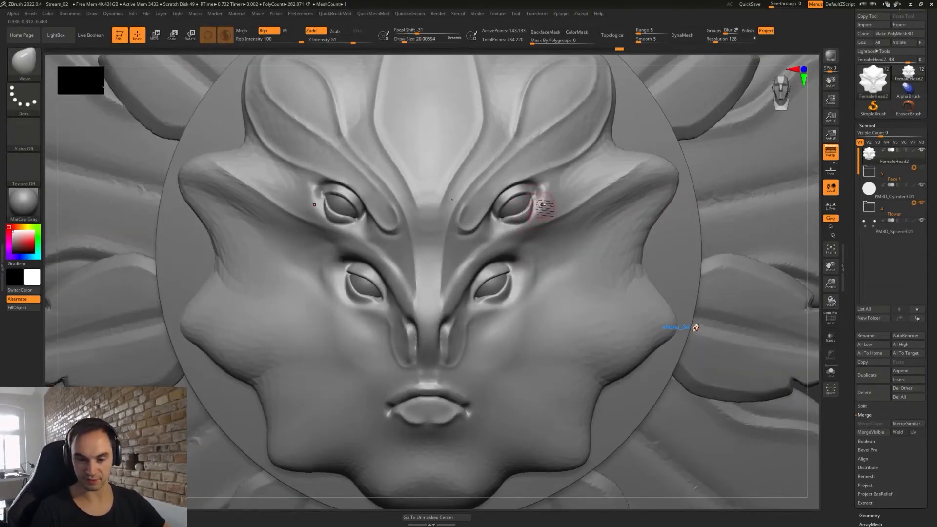
pyautogui.keyDown('ctrl'); pyautogui.moveTo(541, 205); pyautogui.dragTo(538, 201, button='right'); pyautogui.keyUp('ctrl')
pyautogui.press('b')
pyautogui.press('c')
pyautogui.press('l')
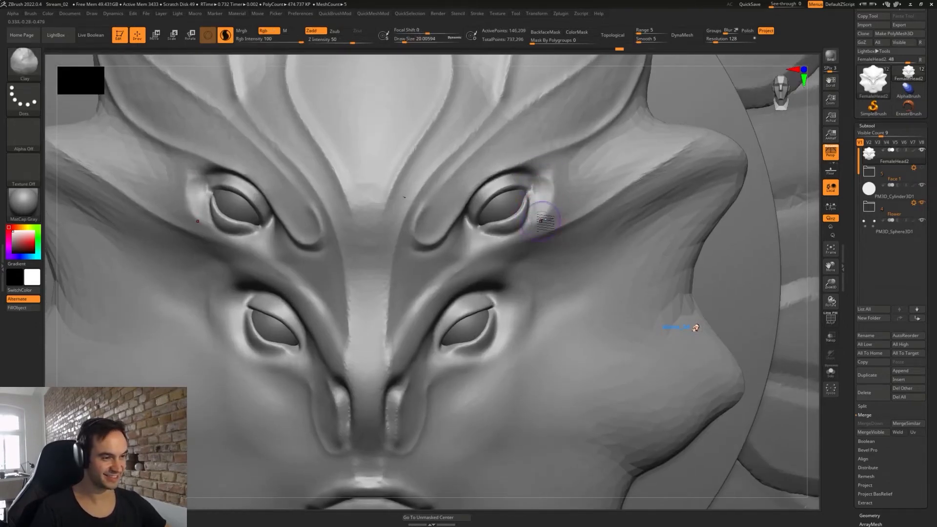
pyautogui.moveTo(542, 227); pyautogui.dragTo(549, 193)
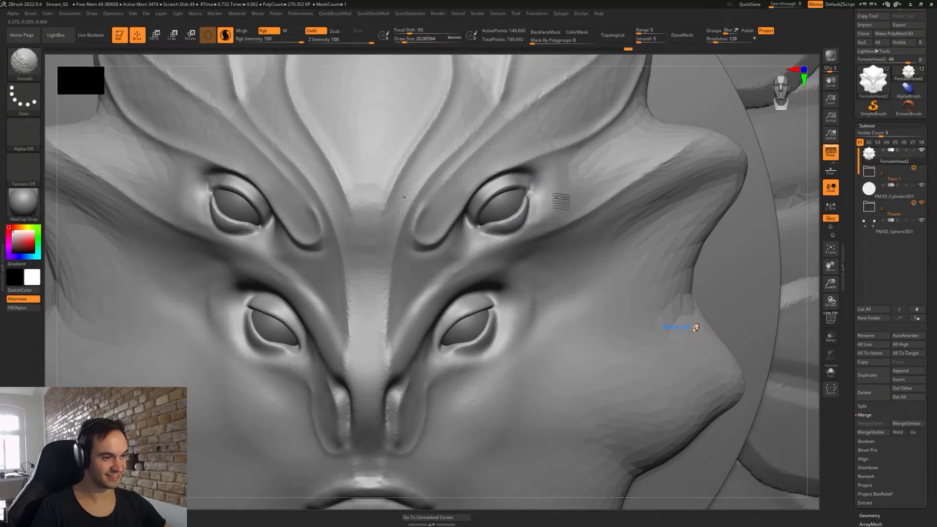
pyautogui.press('b')
pyautogui.press('t')
pyautogui.press('d')
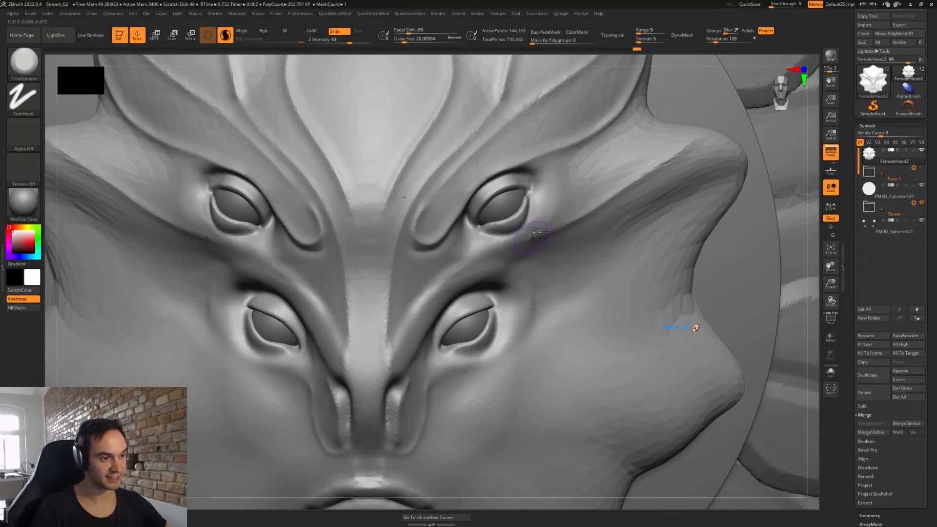
# - Carve a crease from the upper eyes' outer corners outward under the brow leaves with the DamStandard brush
pyautogui.moveTo(571, 191)
pyautogui.keyDown('ctrl'); pyautogui.mouseDown(button='right')
pyautogui.moveTo(565, 169)
pyautogui.moveTo(527, 195)
pyautogui.mouseUp(button='right'); pyautogui.keyUp('ctrl')
pyautogui.press('b')
pyautogui.press('d')
pyautogui.press('s')
pyautogui.moveTo(498, 205)
pyautogui.mouseDown()
pyautogui.moveTo(530, 199)
pyautogui.moveTo(589, 152)
pyautogui.mouseUp()
pyautogui.moveTo(506, 200)
pyautogui.mouseDown()
pyautogui.moveTo(580, 168)
pyautogui.moveTo(603, 141)
pyautogui.mouseUp()
pyautogui.moveTo(544, 192); pyautogui.dragTo(623, 121)
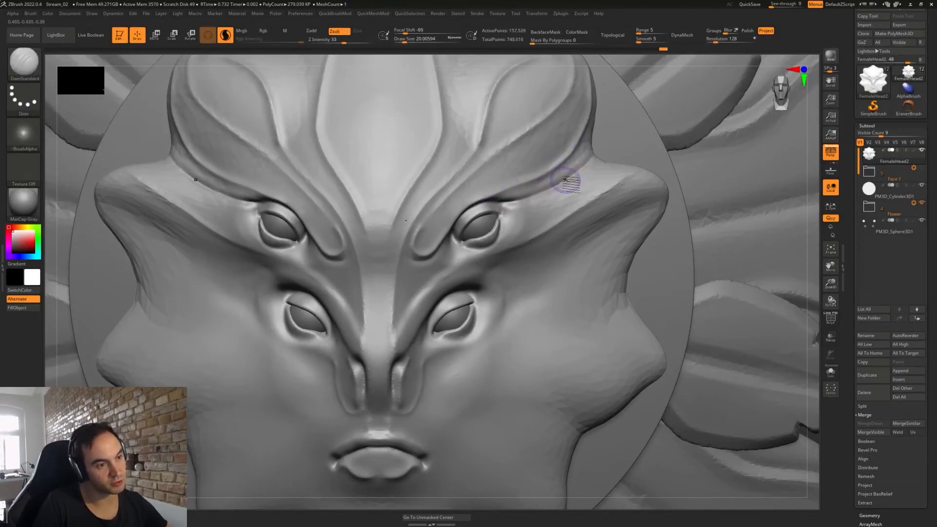
pyautogui.moveTo(565, 181); pyautogui.dragTo(608, 130)
pyautogui.moveTo(557, 192); pyautogui.dragTo(583, 168)
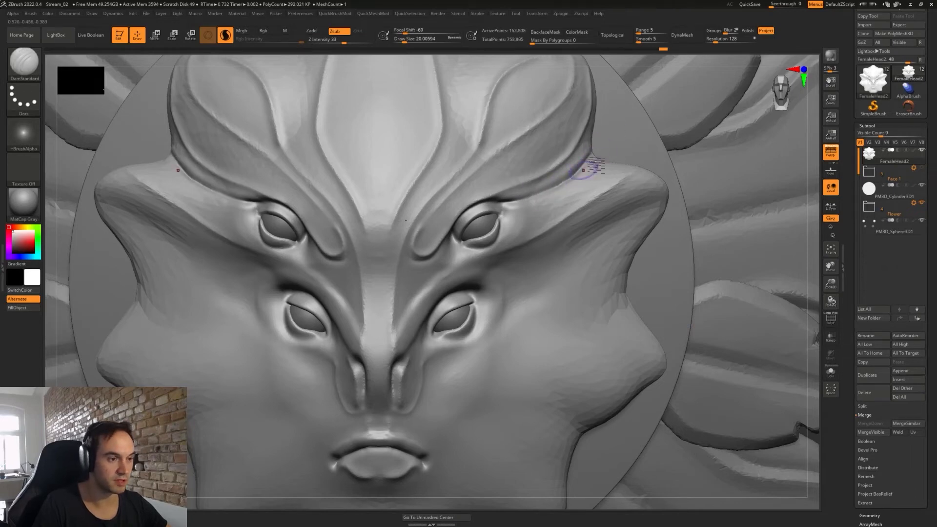
# - Smooth the surface beside the upper eyes' outer corners and flatten it with the TrimDynamic brush
pyautogui.moveTo(523, 215)
pyautogui.keyDown('shift'); pyautogui.mouseDown()
pyautogui.moveTo(517, 191)
pyautogui.moveTo(527, 212)
pyautogui.moveTo(506, 211)
pyautogui.moveTo(531, 212)
pyautogui.mouseUp(); pyautogui.keyUp('shift')
pyautogui.press('b')
pyautogui.press('t')
pyautogui.press('d')
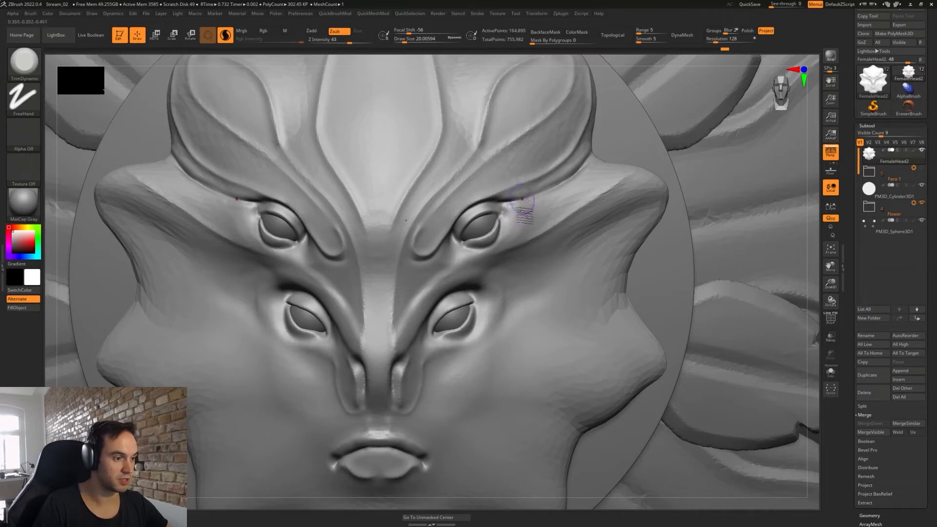
# - Select the DamStandard brush and turn off its LazyMouse option
pyautogui.keyDown('alt'); pyautogui.moveTo(524, 228); pyautogui.dragTo(527, 190, button='right'); pyautogui.keyUp('alt')
pyautogui.press('b')
pyautogui.press('d')
pyautogui.press('s')
pyautogui.press('space')
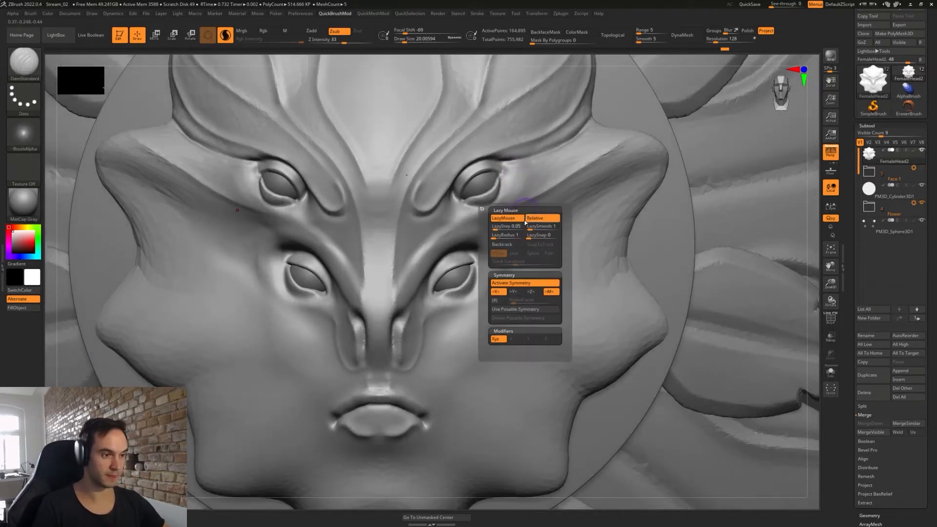
pyautogui.click(502, 219)
pyautogui.moveTo(396, 294)
pyautogui.mouseDown()
pyautogui.moveTo(480, 220)
pyautogui.moveTo(665, 157)
pyautogui.moveTo(583, 170)
pyautogui.moveTo(488, 234)
pyautogui.moveTo(416, 257)
pyautogui.mouseUp()
pyautogui.hotkey('ctrl', 'z')
pyautogui.press('ctrl')
pyautogui.hotkey('ctrl', 'z')
# - Carve creases from the brow ridges of the lower eyes out along the side lobes with the DamStandard brush
pyautogui.moveTo(390, 299)
pyautogui.mouseDown()
pyautogui.moveTo(430, 251)
pyautogui.moveTo(657, 148)
pyautogui.mouseUp()
pyautogui.moveTo(608, 206)
pyautogui.keyDown('ctrl'); pyautogui.mouseDown(button='right')
pyautogui.moveTo(572, 220)
pyautogui.moveTo(509, 214)
pyautogui.moveTo(536, 232)
pyautogui.mouseUp(button='right'); pyautogui.keyUp('ctrl')
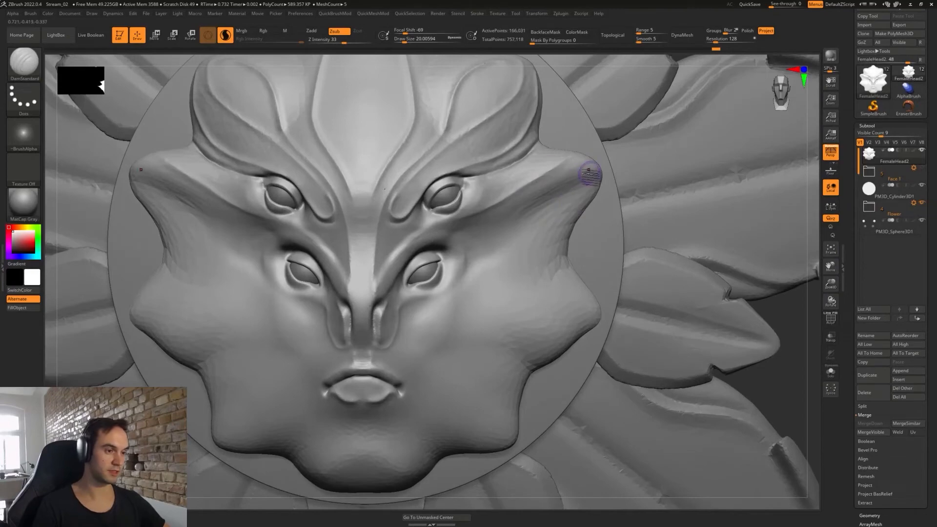
pyautogui.moveTo(511, 198)
pyautogui.mouseDown()
pyautogui.moveTo(455, 229)
pyautogui.moveTo(580, 226)
pyautogui.mouseUp()
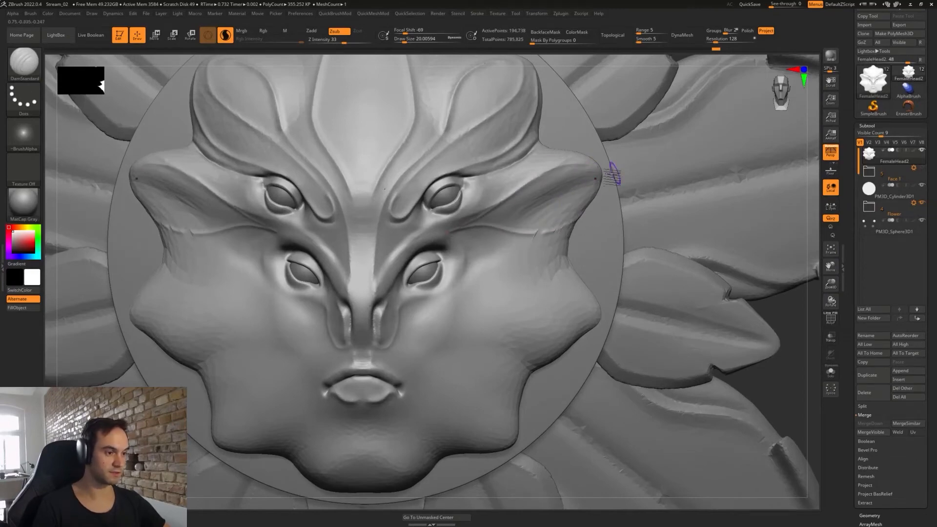
pyautogui.moveTo(489, 215); pyautogui.dragTo(491, 213, button='right')
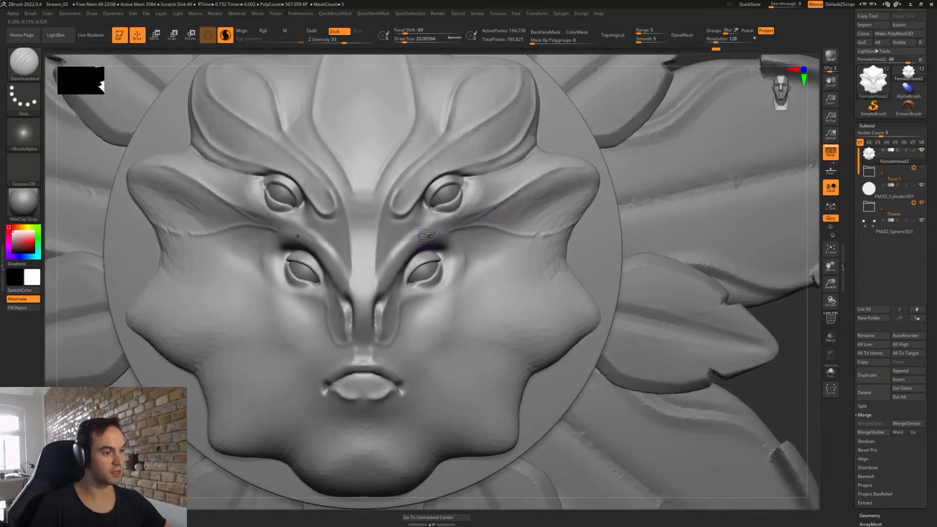
# - Enlarge the brush and smooth the new creases and edges of the side lobes
pyautogui.press(']')
pyautogui.press(']')
pyautogui.press(']')
pyautogui.moveTo(553, 229)
pyautogui.keyDown('shift'); pyautogui.mouseDown()
pyautogui.moveTo(543, 231)
pyautogui.moveTo(577, 198)
pyautogui.moveTo(536, 238)
pyautogui.mouseUp(); pyautogui.keyUp('shift')
pyautogui.moveTo(568, 193)
pyautogui.keyDown('shift'); pyautogui.mouseDown()
pyautogui.moveTo(550, 226)
pyautogui.moveTo(545, 273)
pyautogui.moveTo(593, 317)
pyautogui.moveTo(544, 370)
pyautogui.moveTo(582, 338)
pyautogui.moveTo(553, 364)
pyautogui.mouseUp(); pyautogui.keyUp('shift')
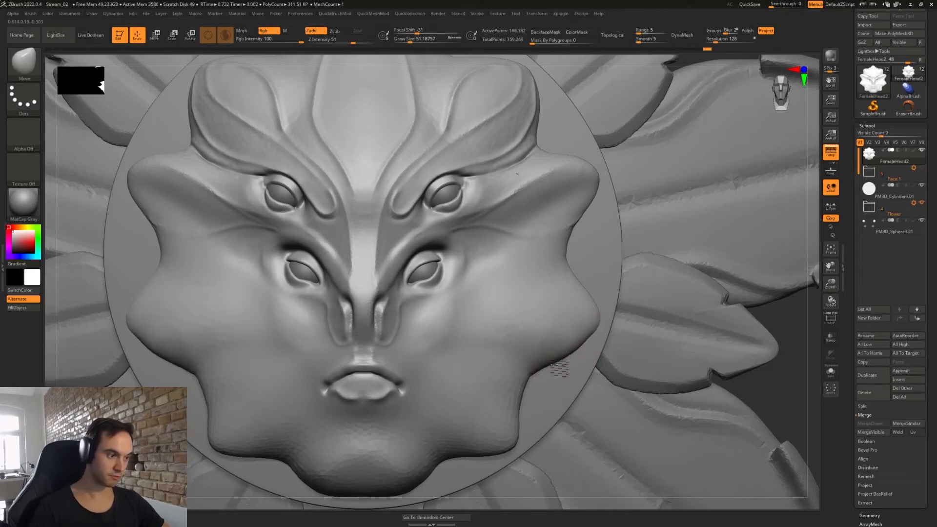
# - Try to reshape the mouth corners with the Move brush at a draw size of about 77
pyautogui.press('f')
pyautogui.moveTo(647, 304)
pyautogui.keyDown('alt'); pyautogui.mouseDown()
pyautogui.moveTo(606, 256)
pyautogui.moveTo(600, 236)
pyautogui.moveTo(599, 285)
pyautogui.moveTo(628, 296)
pyautogui.mouseUp(); pyautogui.keyUp('alt')
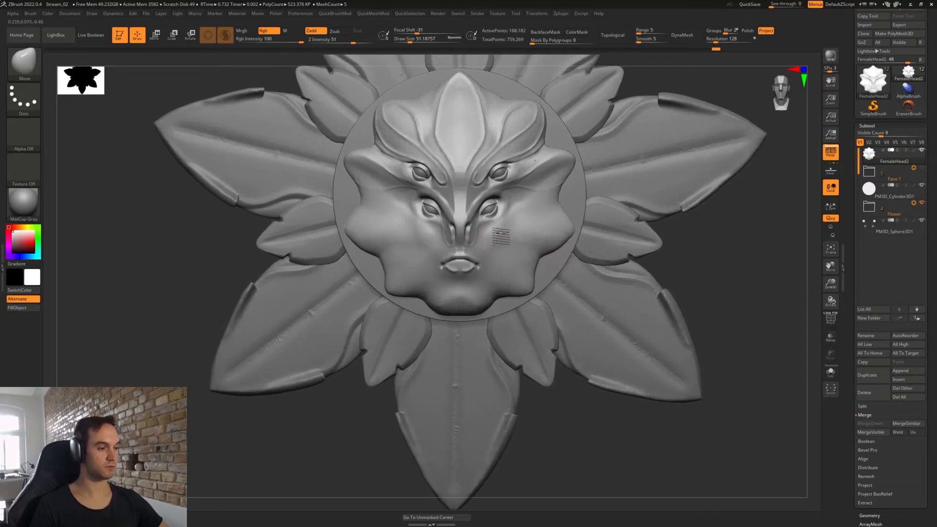
pyautogui.moveTo(500, 233)
pyautogui.keyDown('alt'); pyautogui.mouseDown()
pyautogui.moveTo(482, 264)
pyautogui.moveTo(465, 266)
pyautogui.mouseUp(); pyautogui.keyUp('alt')
pyautogui.press('s')
pyautogui.press('s')
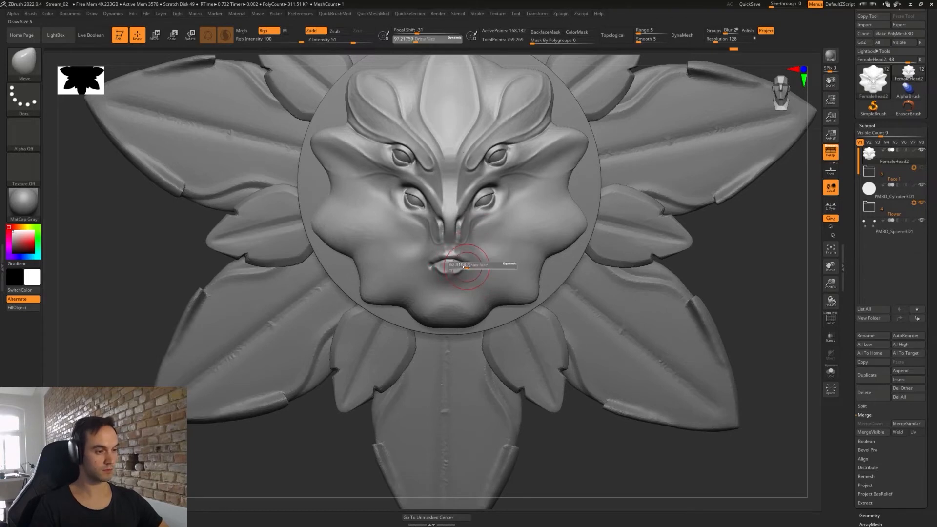
pyautogui.keyDown('ctrl'); pyautogui.moveTo(493, 259); pyautogui.dragTo(483, 248, button='right'); pyautogui.keyUp('ctrl')
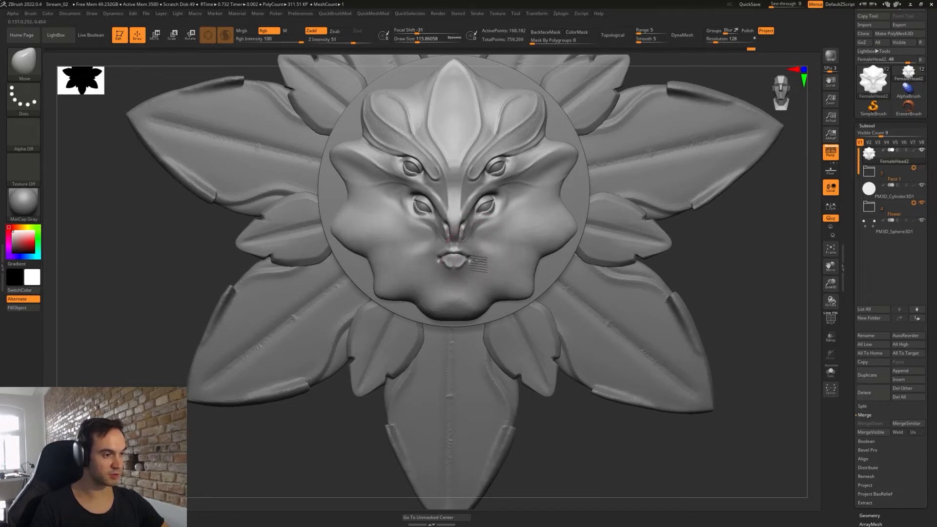
pyautogui.press('s')
pyautogui.moveTo(474, 249); pyautogui.dragTo(470, 249)
pyautogui.moveTo(469, 253); pyautogui.dragTo(467, 256)
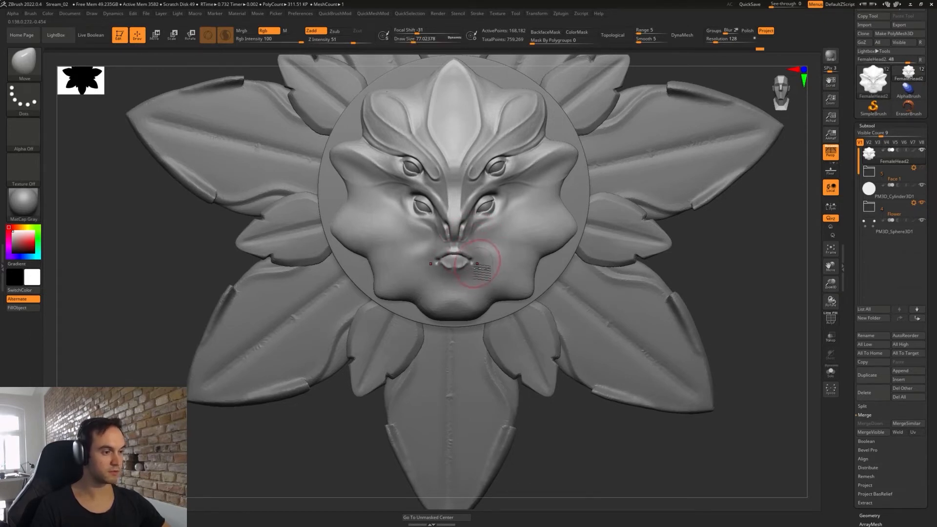
pyautogui.hotkey('ctrl', 'z')
pyautogui.hotkey('ctrl', 'z')
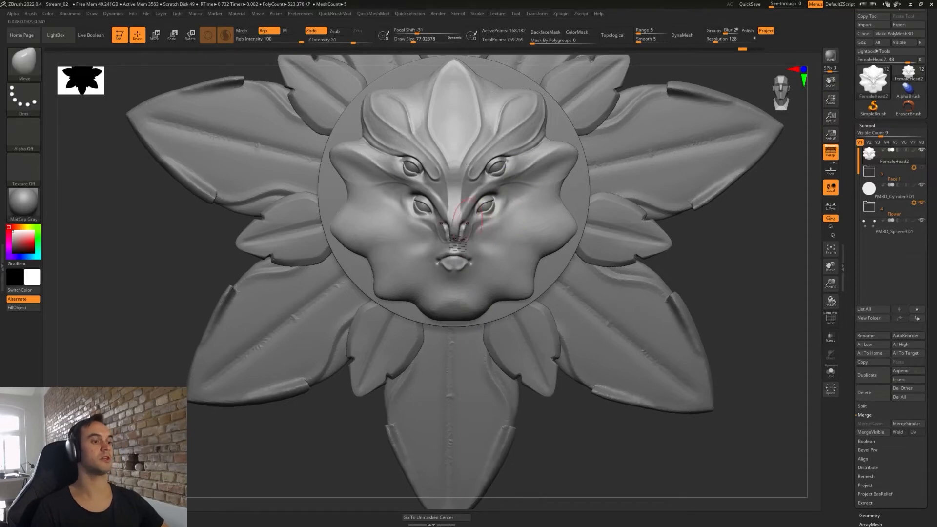
# - Adjust the profile of the nose tip and lips in side view with a smaller Move brush
pyautogui.moveTo(447, 240)
pyautogui.mouseDown(button='right')
pyautogui.moveTo(499, 241)
pyautogui.moveTo(529, 264)
pyautogui.mouseUp(button='right')
pyautogui.press('s')
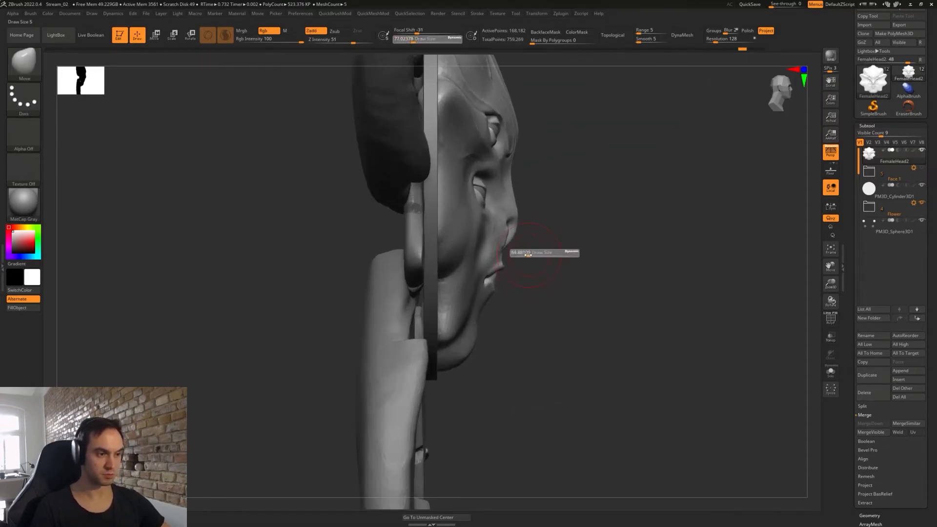
pyautogui.moveTo(529, 254); pyautogui.dragTo(525, 254)
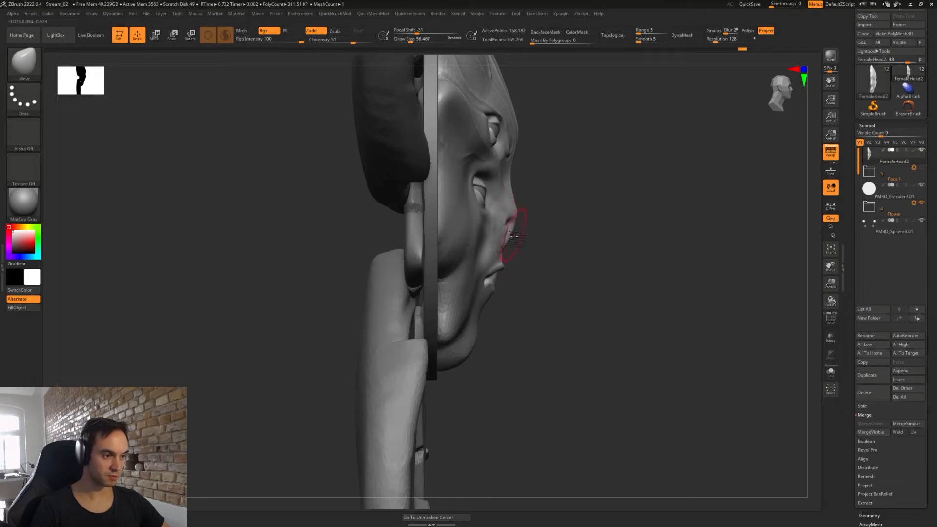
pyautogui.press('s')
pyautogui.moveTo(511, 242)
pyautogui.mouseDown()
pyautogui.moveTo(502, 234)
pyautogui.moveTo(505, 277)
pyautogui.mouseUp()
pyautogui.press('s')
pyautogui.press('shift')
pyautogui.press('s')
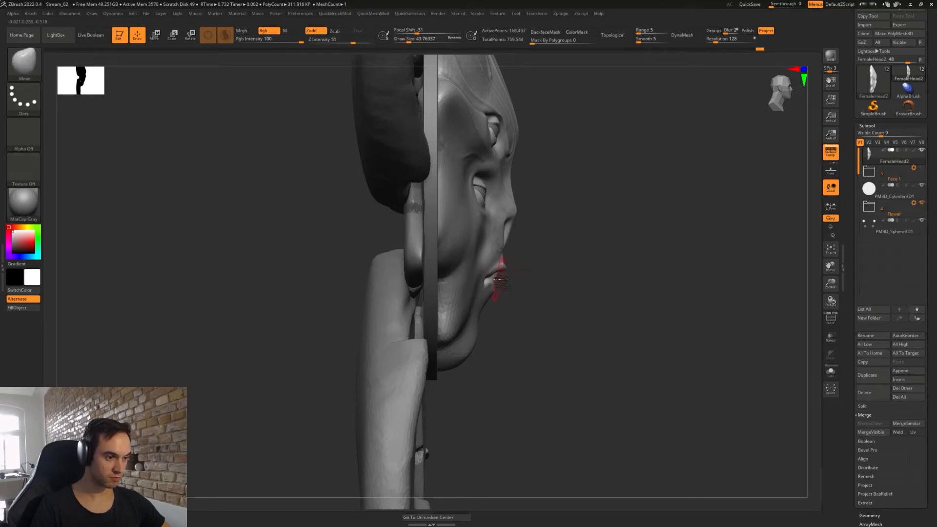
# - Mask the lower lip and adjust the upper lip's profile with the Move brush at a draw size of about 25
pyautogui.moveTo(509, 274)
pyautogui.mouseDown(button='right')
pyautogui.moveTo(407, 273)
pyautogui.moveTo(517, 302)
pyautogui.moveTo(531, 257)
pyautogui.moveTo(554, 271)
pyautogui.moveTo(549, 282)
pyautogui.mouseUp(button='right')
pyautogui.press('ctrl')
pyautogui.moveTo(547, 285)
pyautogui.keyDown('ctrl'); pyautogui.mouseDown()
pyautogui.moveTo(538, 277)
pyautogui.moveTo(575, 291)
pyautogui.moveTo(546, 282)
pyautogui.mouseUp(); pyautogui.keyUp('ctrl')
pyautogui.keyDown('ctrl'); pyautogui.click(562, 291); pyautogui.keyUp('ctrl')
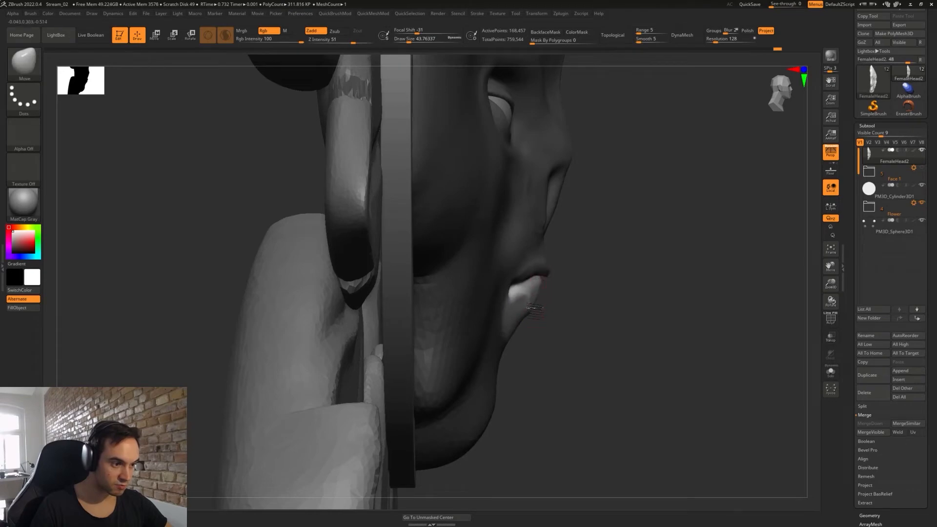
pyautogui.keyDown('ctrl'); pyautogui.click(571, 302); pyautogui.keyUp('ctrl')
pyautogui.press('s')
pyautogui.moveTo(553, 277); pyautogui.dragTo(546, 276)
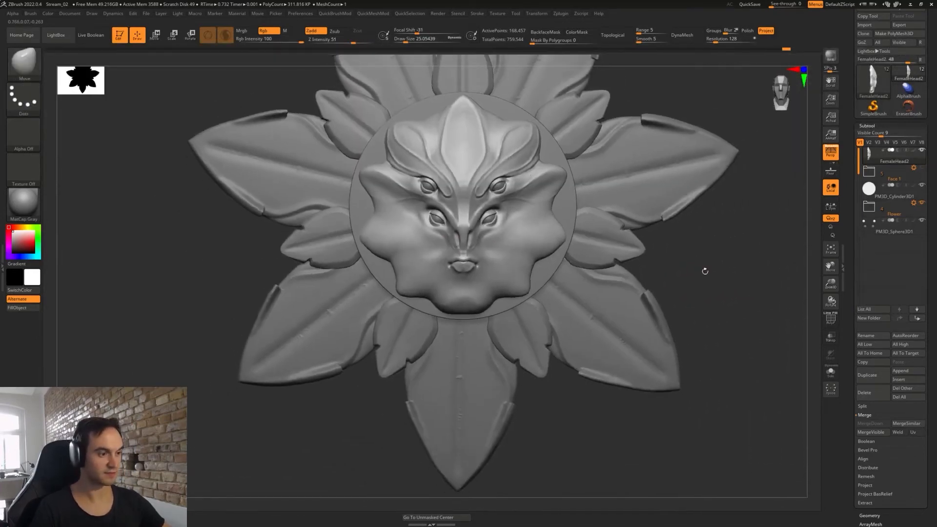
# - Smooth the mouth and fill out the lower lip with the Clay brush
pyautogui.moveTo(491, 268)
pyautogui.keyDown('ctrl'); pyautogui.mouseDown(button='right')
pyautogui.moveTo(508, 293)
pyautogui.moveTo(502, 307)
pyautogui.mouseUp(button='right'); pyautogui.keyUp('ctrl')
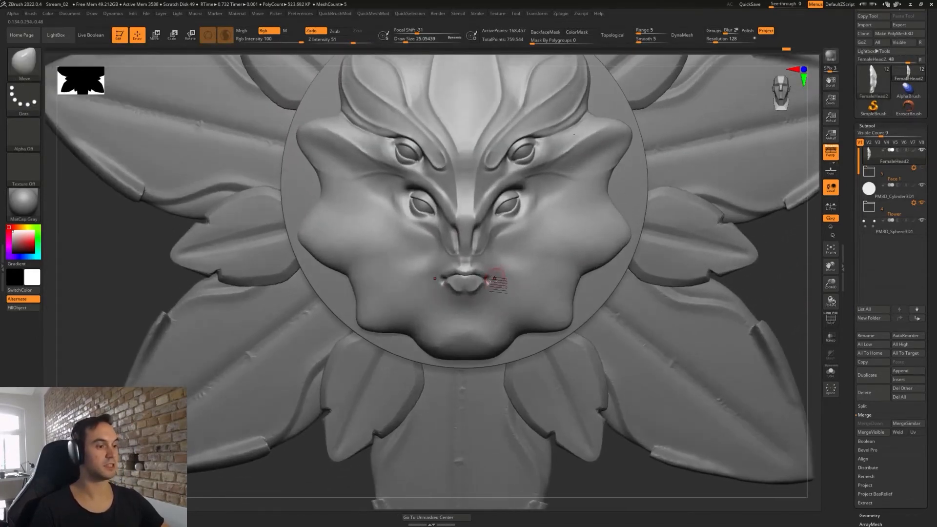
pyautogui.keyDown('shift'); pyautogui.moveTo(468, 294); pyautogui.dragTo(456, 292); pyautogui.keyUp('shift')
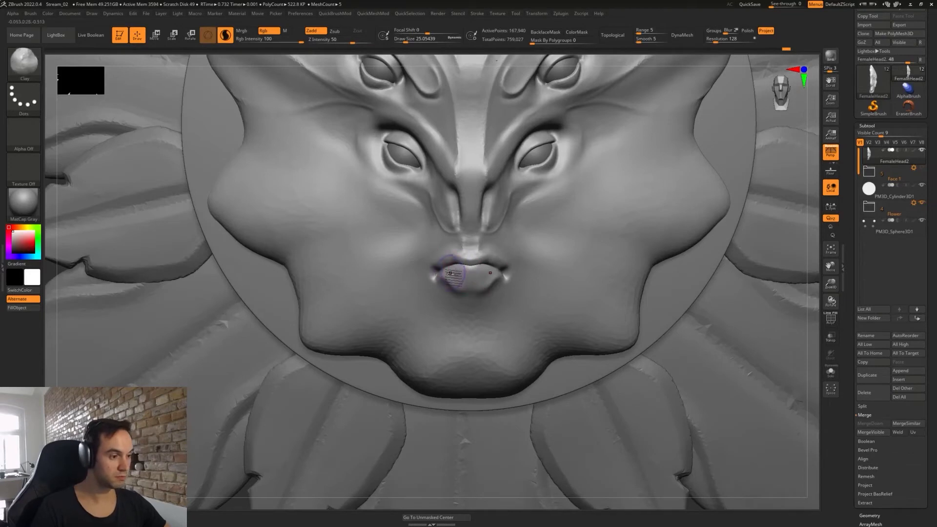
pyautogui.moveTo(455, 272)
pyautogui.mouseDown()
pyautogui.moveTo(483, 287)
pyautogui.moveTo(462, 279)
pyautogui.moveTo(453, 298)
pyautogui.mouseUp()
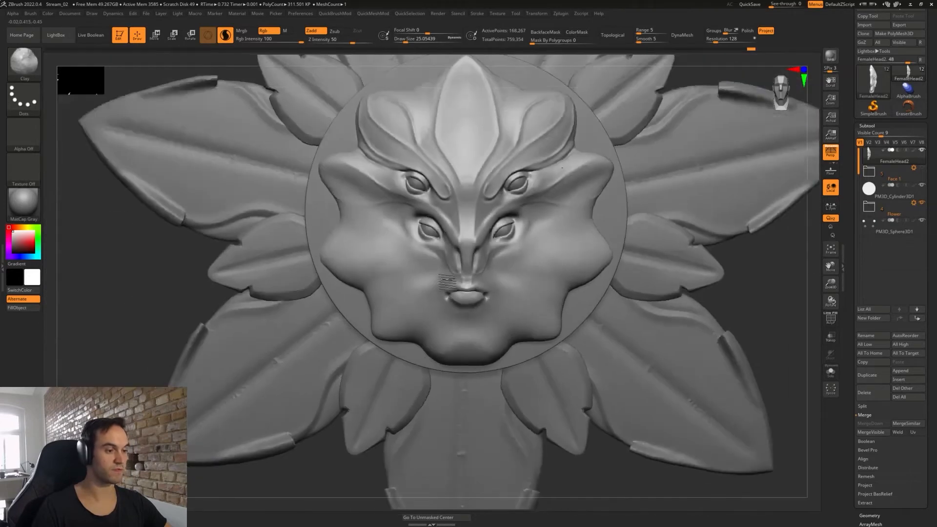
# - Build up the chin with the Clay brush and carve around its sides with the DamStandard brush
pyautogui.keyDown('ctrl'); pyautogui.moveTo(443, 268); pyautogui.dragTo(438, 270, button='right'); pyautogui.keyUp('ctrl')
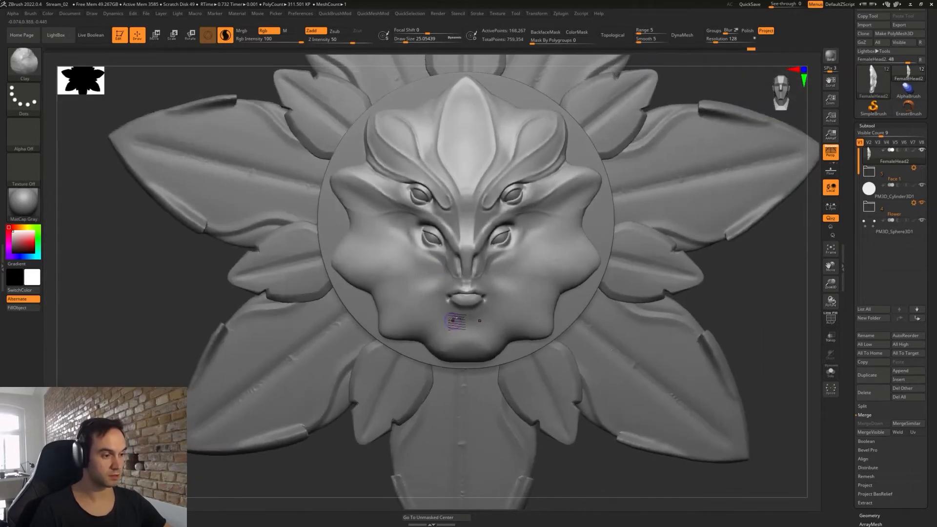
pyautogui.moveTo(456, 328); pyautogui.dragTo(469, 324)
pyautogui.press('s')
pyautogui.press('b')
pyautogui.press('d')
pyautogui.press('s')
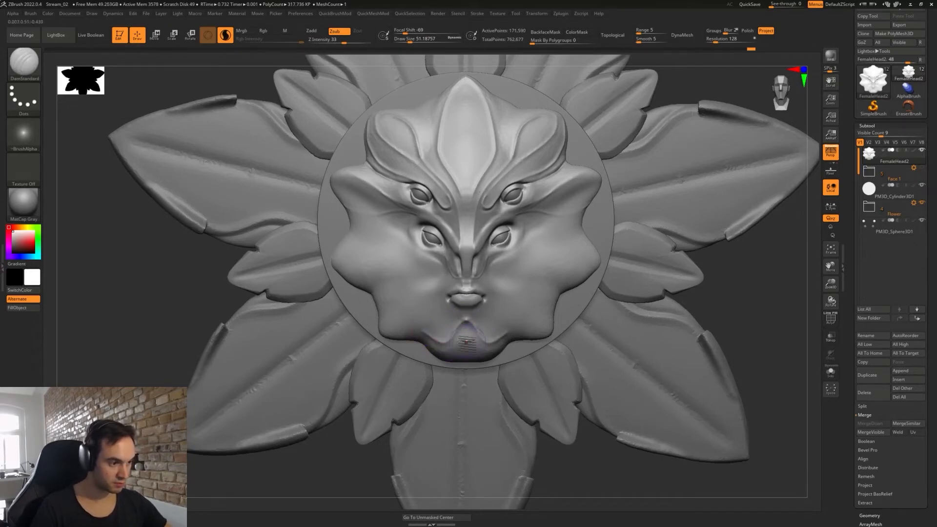
pyautogui.moveTo(466, 341)
pyautogui.mouseDown()
pyautogui.moveTo(428, 335)
pyautogui.moveTo(424, 345)
pyautogui.mouseUp()
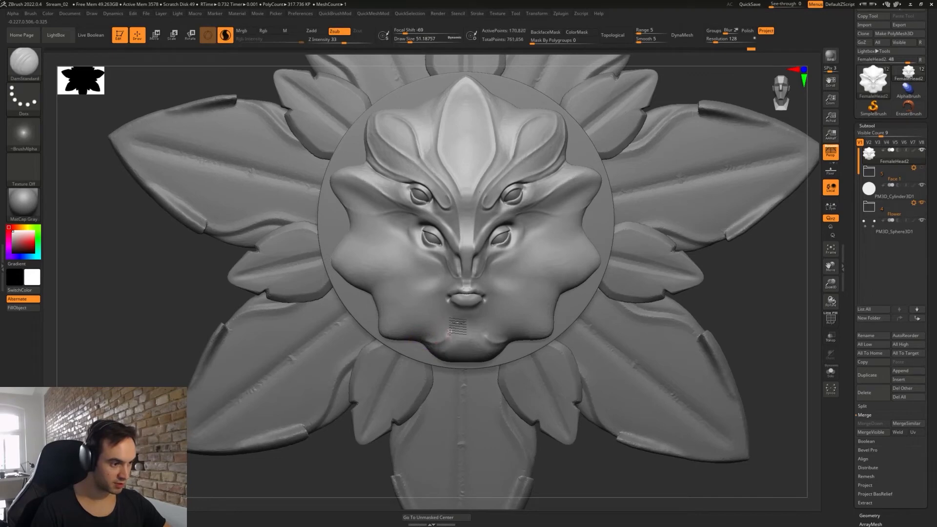
# - Add volume to the chin with the Clay brush and flatten its planes with the TrimDynamic brush
pyautogui.press('b')
pyautogui.press('c')
pyautogui.press('l')
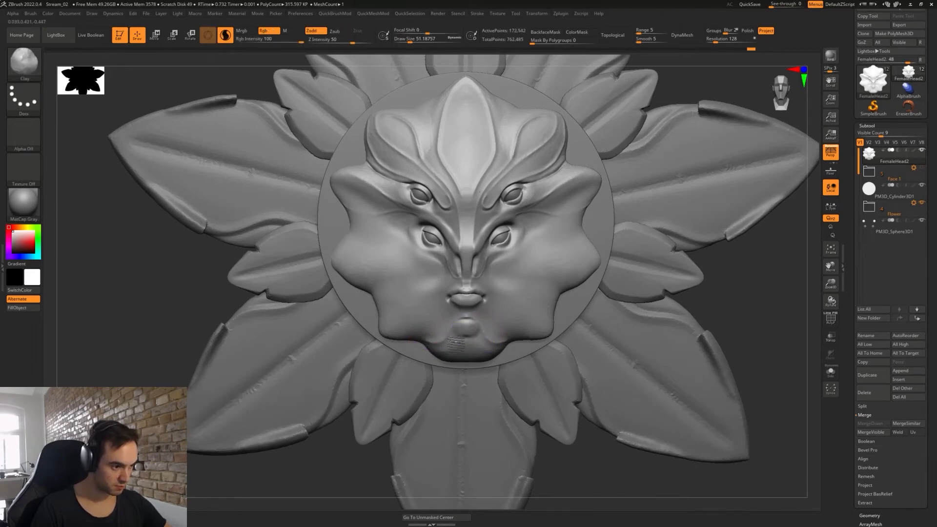
pyautogui.moveTo(437, 348)
pyautogui.mouseDown()
pyautogui.moveTo(470, 335)
pyautogui.moveTo(462, 341)
pyautogui.mouseUp()
pyautogui.press('b')
pyautogui.press('t')
pyautogui.press('d')
pyautogui.moveTo(463, 341); pyautogui.dragTo(495, 332, button='right')
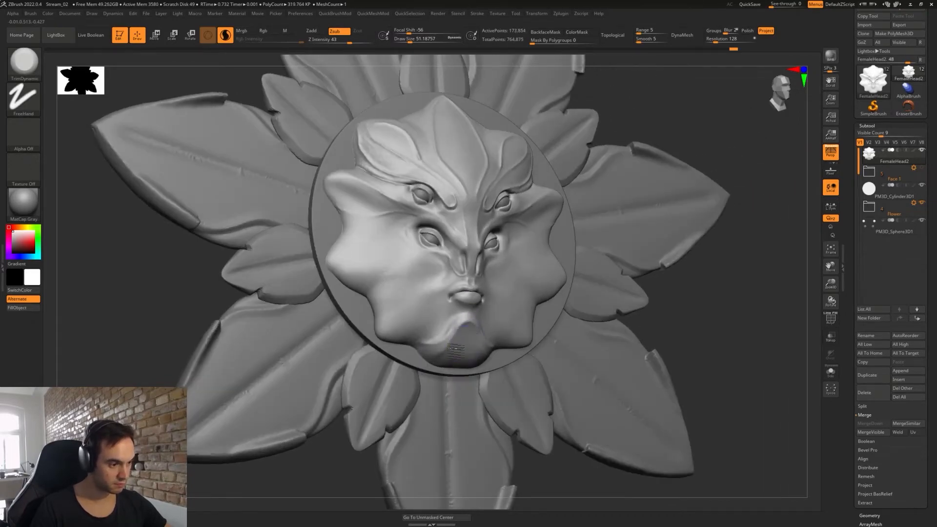
pyautogui.moveTo(456, 349); pyautogui.dragTo(432, 364)
# - Carve creases beside the chin and up the lower cheek lobes with the DamStandard brush, smoothing the lobe edges
pyautogui.press('b')
pyautogui.press('d')
pyautogui.press('s')
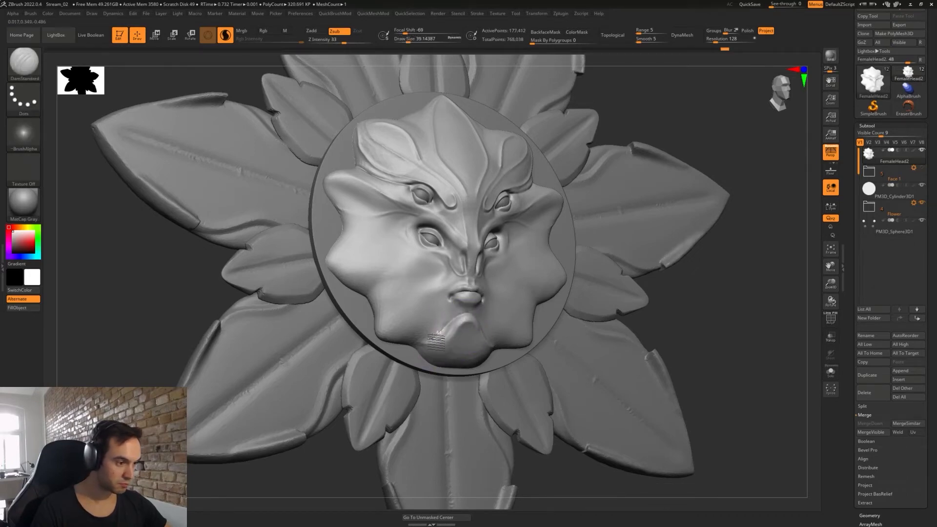
pyautogui.moveTo(436, 342); pyautogui.dragTo(420, 345)
pyautogui.moveTo(411, 320); pyautogui.dragTo(407, 326, button='right')
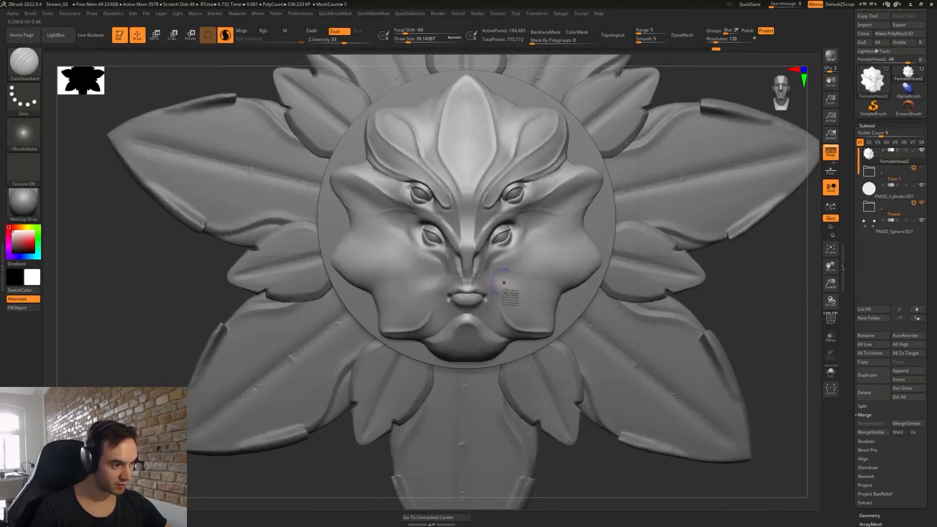
pyautogui.hotkey('ctrl', 'z')
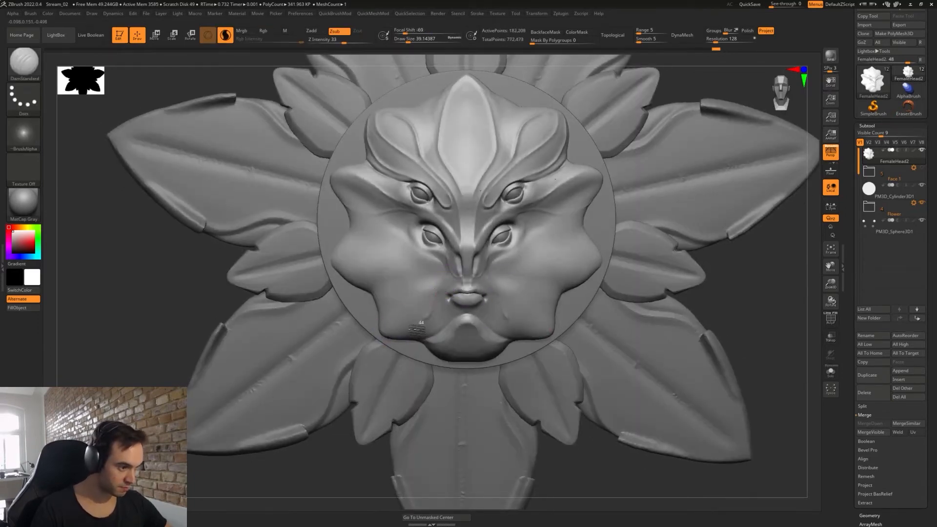
pyautogui.keyDown('shift'); pyautogui.moveTo(377, 336); pyautogui.dragTo(385, 326); pyautogui.keyUp('shift')
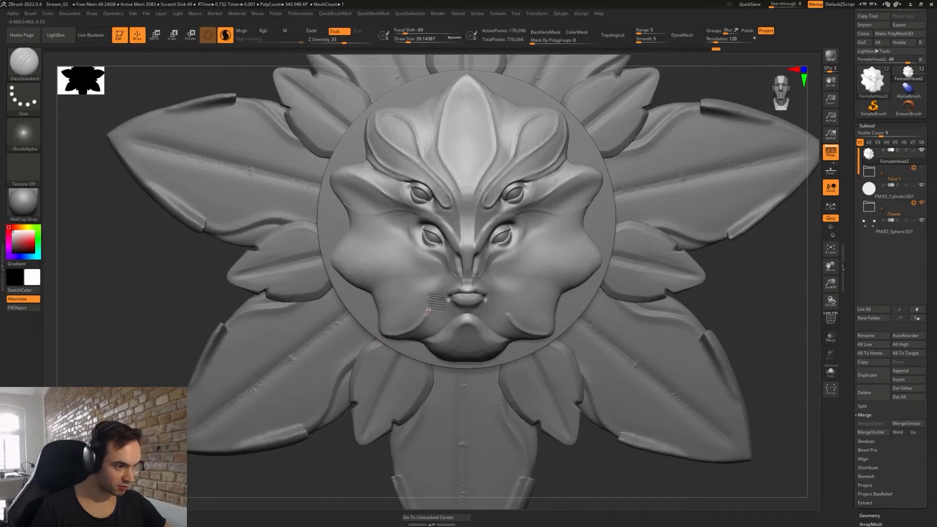
# - Carve leaf-like creases from the sides of the nose outward across the cheek lobes with the DamStandard brush
pyautogui.moveTo(449, 274); pyautogui.dragTo(460, 280)
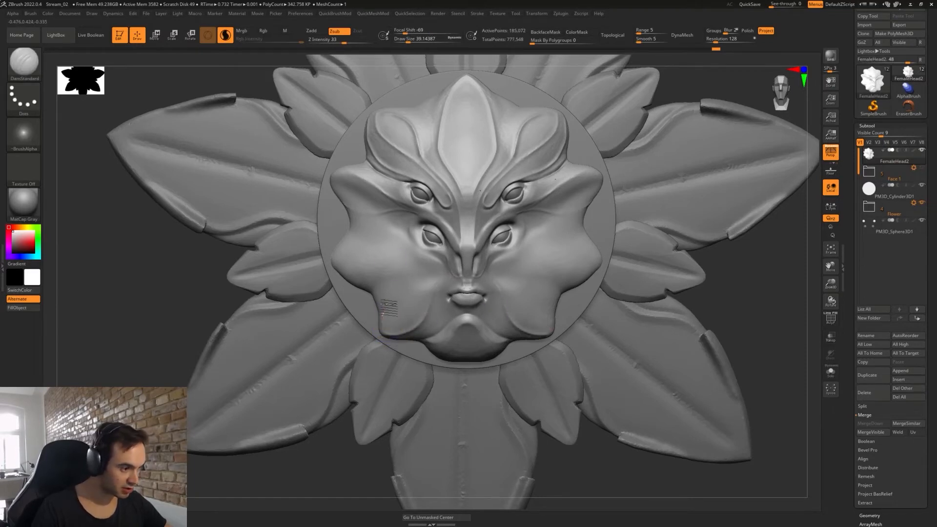
pyautogui.hotkey('ctrl', 'z')
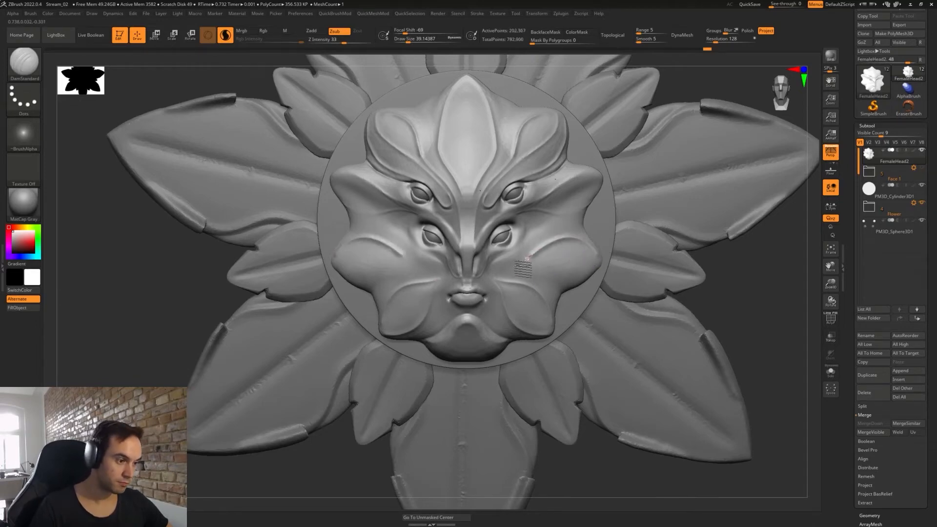
pyautogui.moveTo(485, 276); pyautogui.dragTo(498, 281)
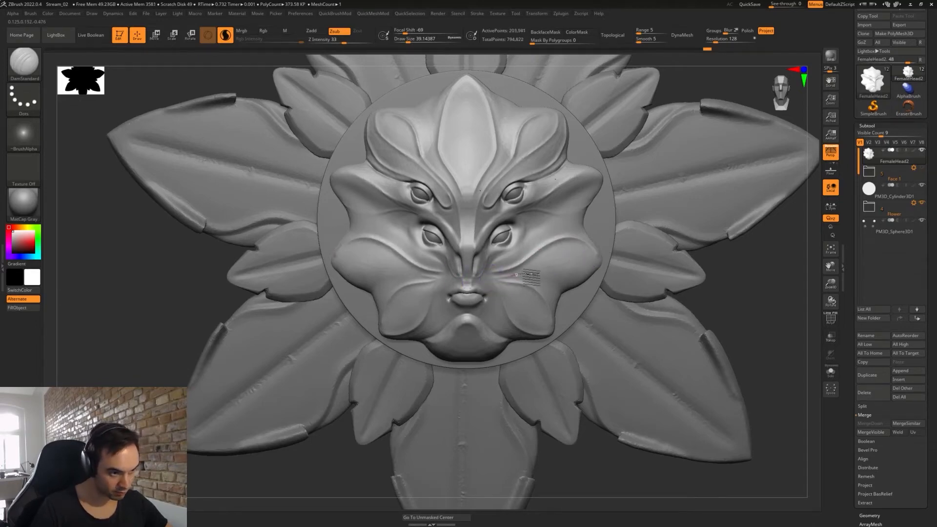
pyautogui.hotkey('ctrl', 'z')
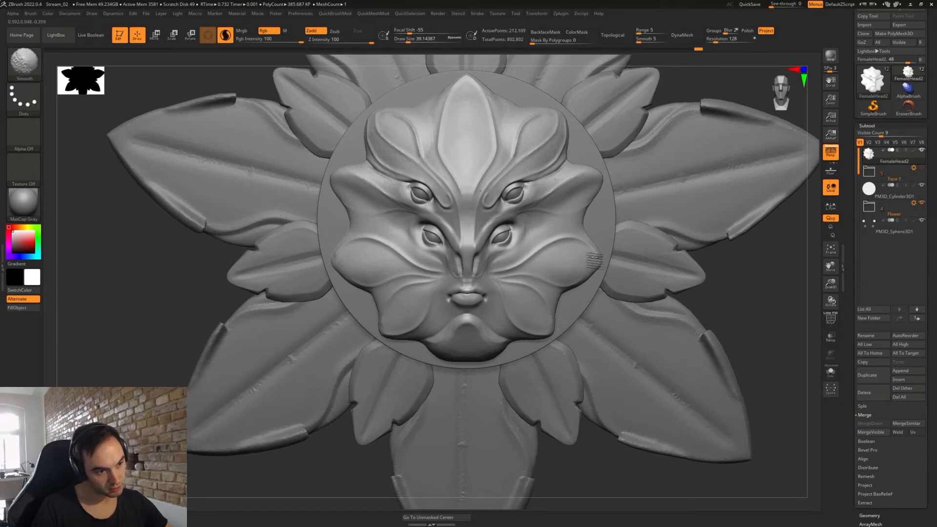
# - Build up a small pointed leaf lobe between the upper side lobes and the cheek lobes with the Clay and Move brushes
pyautogui.moveTo(578, 273)
pyautogui.keyDown('alt'); pyautogui.mouseDown(button='right')
pyautogui.moveTo(574, 234)
pyautogui.moveTo(539, 203)
pyautogui.mouseUp(button='right'); pyautogui.keyUp('alt')
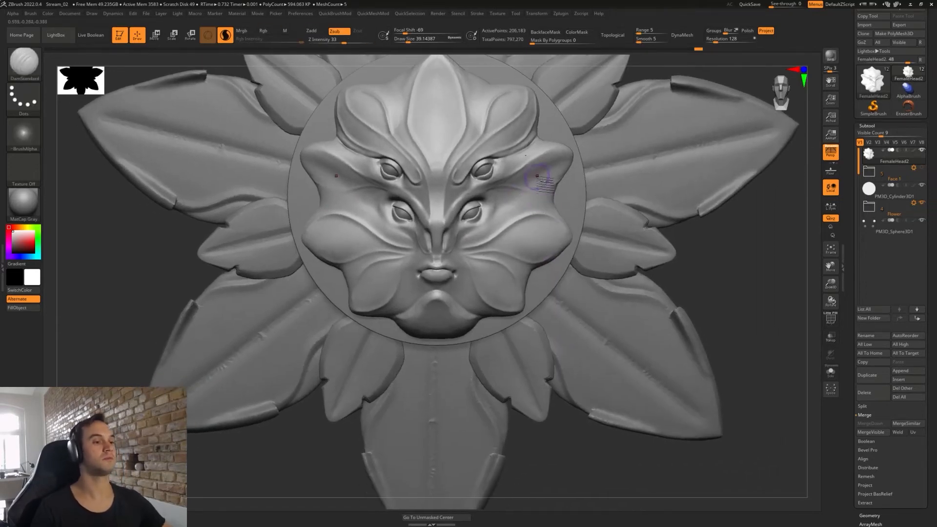
pyautogui.press('b')
pyautogui.press('c')
pyautogui.press('l')
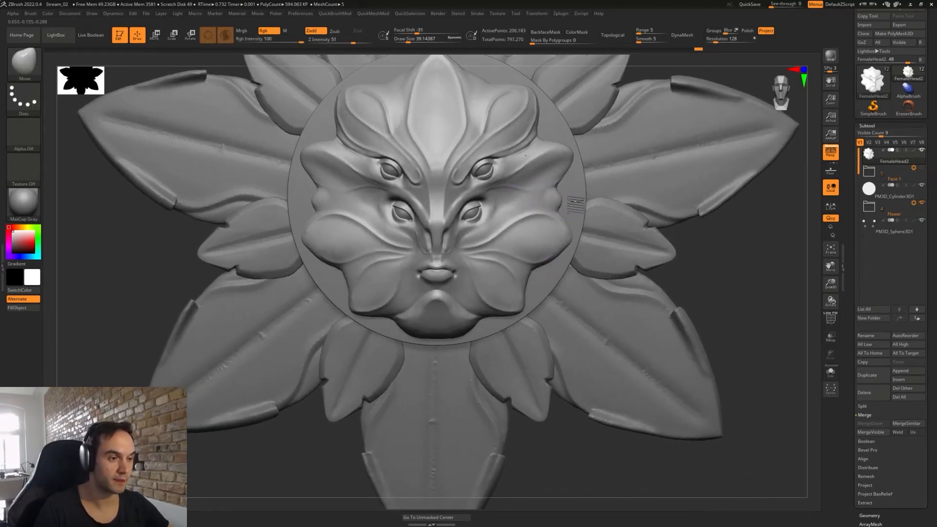
pyautogui.moveTo(537, 208)
pyautogui.mouseDown()
pyautogui.moveTo(505, 220)
pyautogui.moveTo(556, 196)
pyautogui.moveTo(502, 212)
pyautogui.moveTo(563, 201)
pyautogui.moveTo(508, 222)
pyautogui.moveTo(551, 197)
pyautogui.moveTo(517, 202)
pyautogui.moveTo(477, 239)
pyautogui.moveTo(481, 246)
pyautogui.mouseUp()
# - Carve the small side lobes' creases from their tips in toward the nose with the DamStandard brush
pyautogui.press('b')
pyautogui.press('d')
pyautogui.press('s')
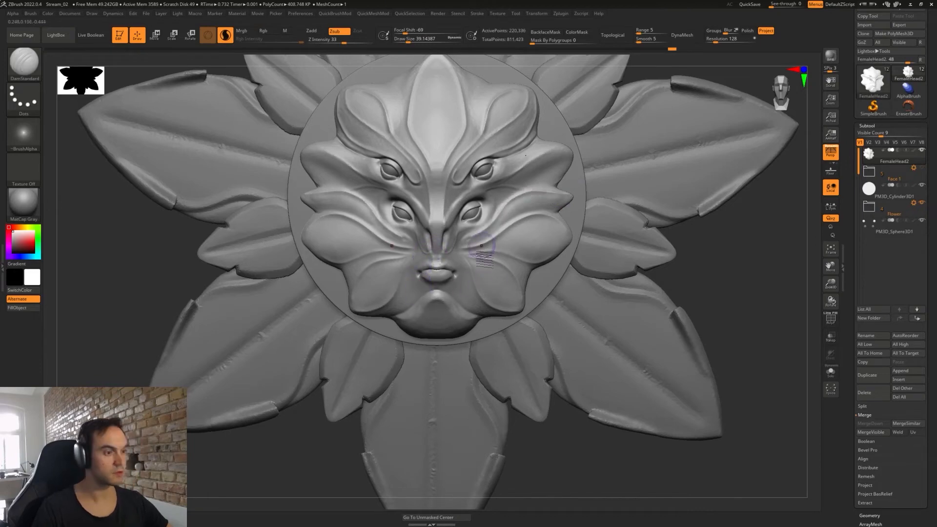
pyautogui.moveTo(568, 195)
pyautogui.mouseDown()
pyautogui.moveTo(534, 200)
pyautogui.moveTo(473, 244)
pyautogui.mouseUp()
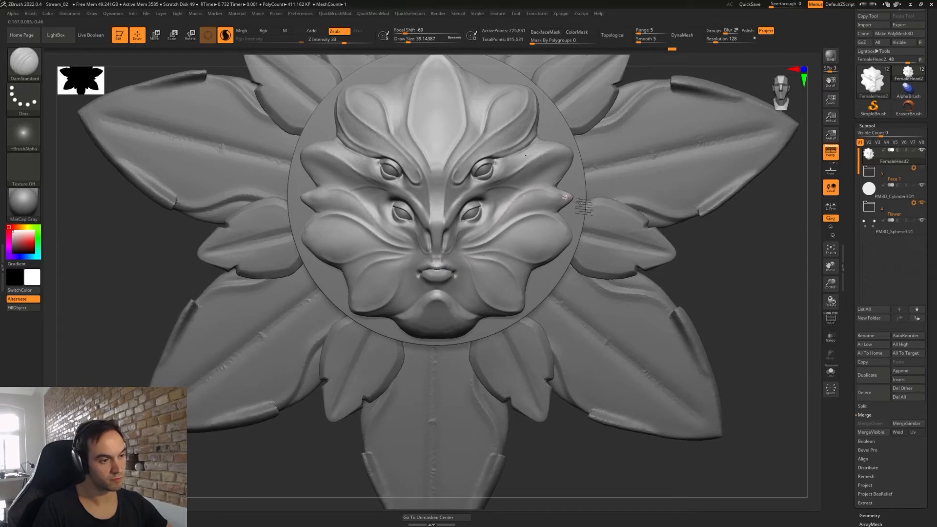
# - Reduce the DamStandard brush to about 18 and carve folds around the lower eyes down to the nose, smoothing them
pyautogui.keyDown('ctrl'); pyautogui.moveTo(473, 238); pyautogui.dragTo(498, 236, button='right'); pyautogui.keyUp('ctrl')
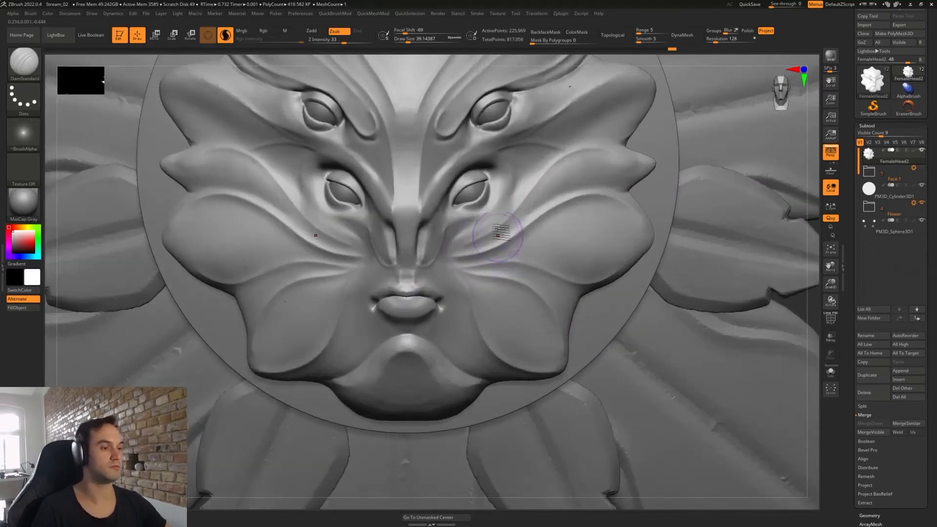
pyautogui.press('s')
pyautogui.moveTo(498, 233); pyautogui.dragTo(488, 227)
pyautogui.moveTo(481, 159); pyautogui.dragTo(436, 163, button='right')
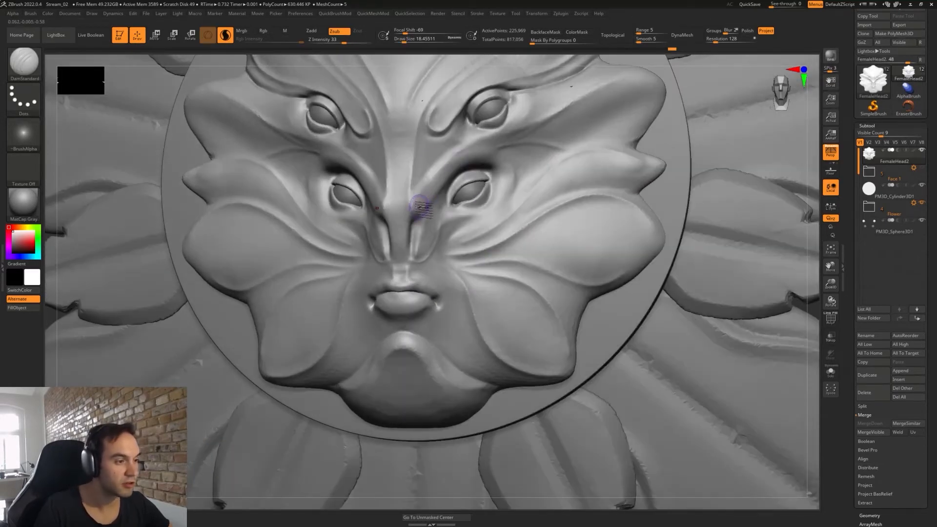
pyautogui.moveTo(472, 162); pyautogui.dragTo(497, 165)
pyautogui.moveTo(501, 175); pyautogui.dragTo(504, 173, button='right')
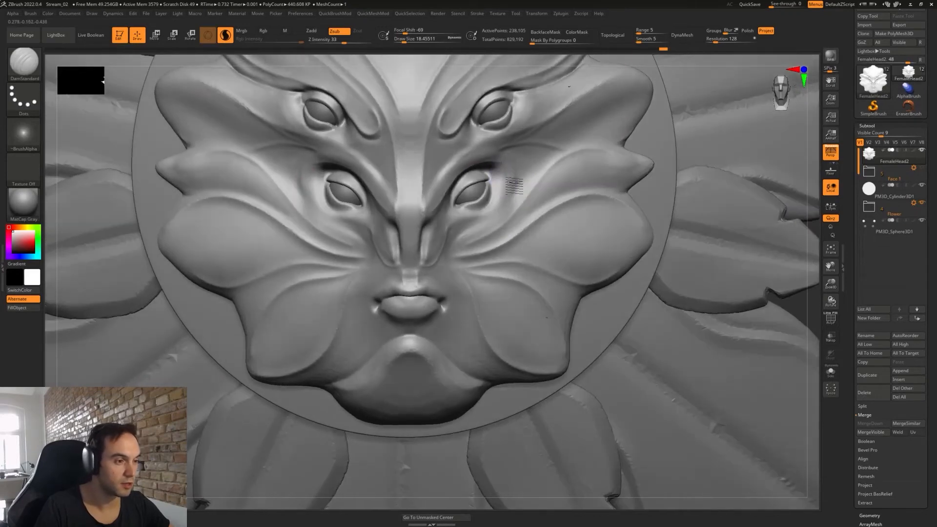
pyautogui.moveTo(511, 181); pyautogui.dragTo(453, 231)
pyautogui.moveTo(461, 235); pyautogui.dragTo(456, 239, button='right')
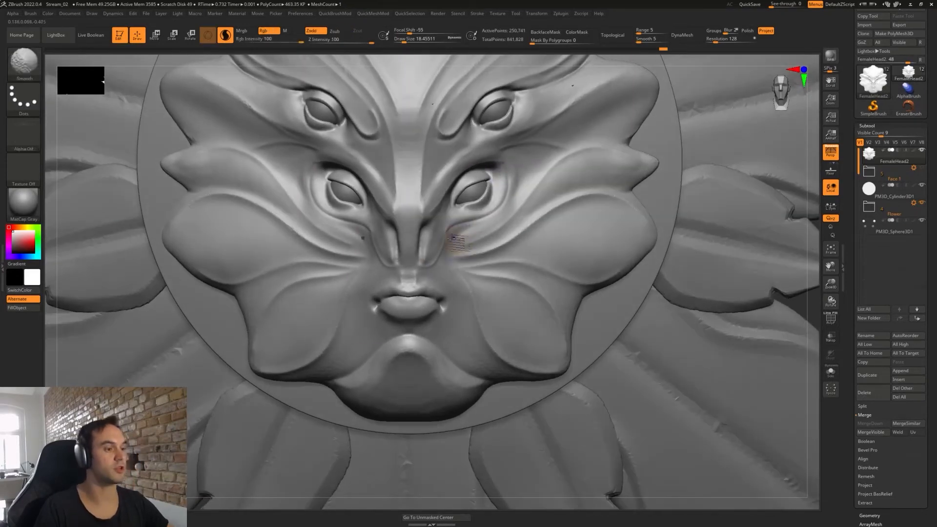
# - Undo the last smoothing and nudge the cheek form beside the nose with the Move brush at about size 29
pyautogui.hotkey('ctrl', 'z')
pyautogui.press('b')
pyautogui.press('m')
pyautogui.press('v')
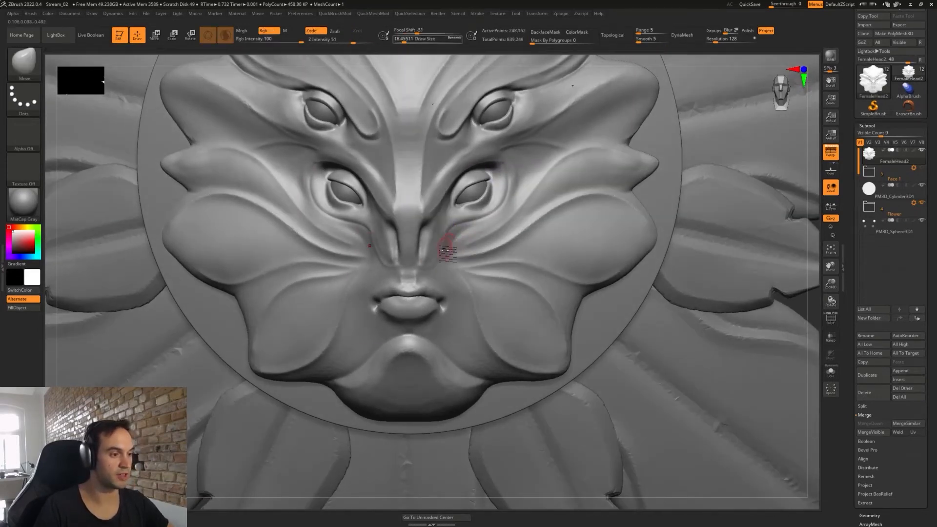
pyautogui.press('s')
pyautogui.moveTo(450, 247); pyautogui.dragTo(454, 248)
pyautogui.moveTo(447, 246); pyautogui.dragTo(440, 248)
pyautogui.press('s')
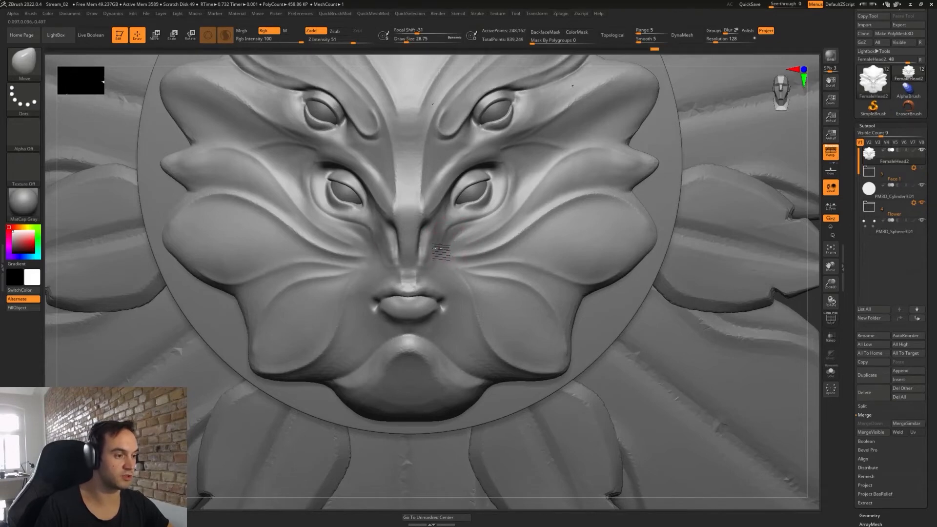
pyautogui.moveTo(451, 222)
pyautogui.mouseDown(button='right')
pyautogui.moveTo(448, 249)
pyautogui.moveTo(424, 234)
pyautogui.mouseUp(button='right')
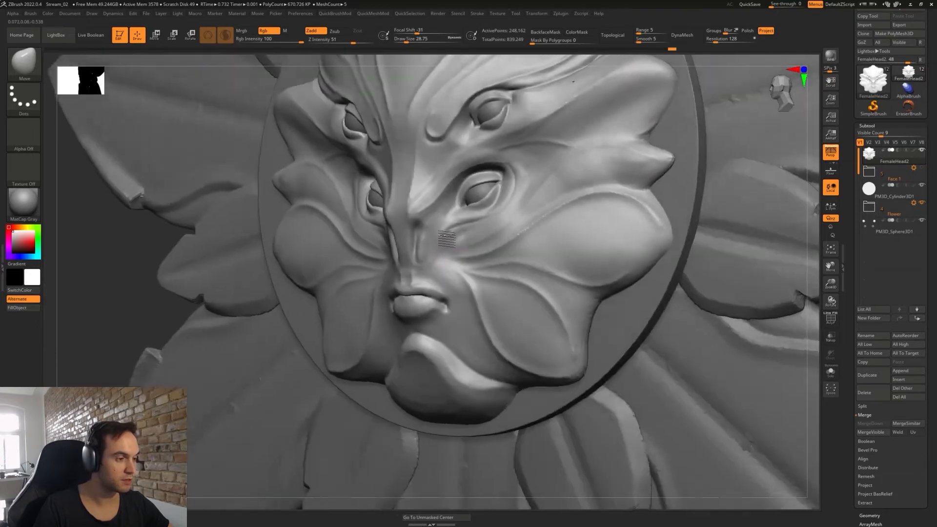
# - Carve sharper creases along the nose sides and around the bridge with the DamStandard brush at about size 16
pyautogui.press('b')
pyautogui.press('d')
pyautogui.press('s')
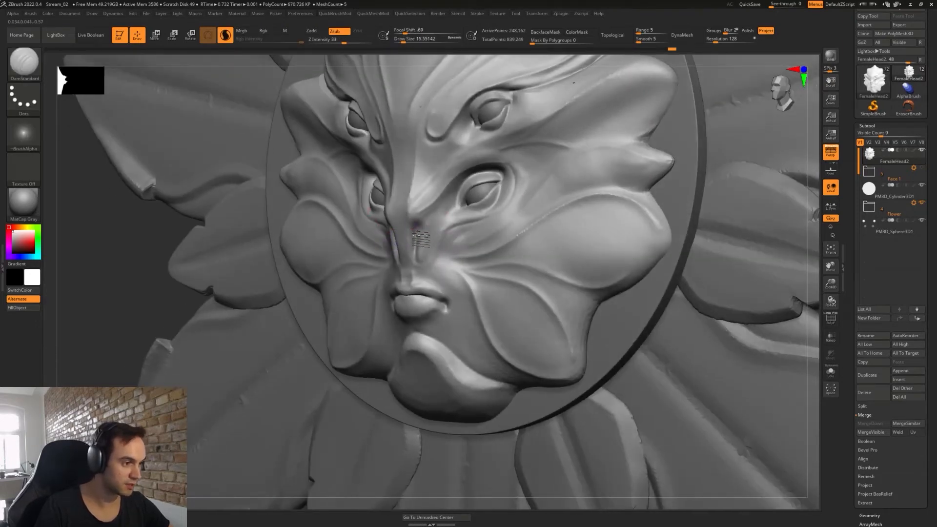
pyautogui.moveTo(412, 239); pyautogui.dragTo(411, 222)
pyautogui.moveTo(411, 222); pyautogui.dragTo(444, 222, button='right')
pyautogui.moveTo(421, 213); pyautogui.dragTo(405, 207)
pyautogui.moveTo(404, 207); pyautogui.dragTo(434, 209, button='right')
pyautogui.moveTo(397, 201); pyautogui.dragTo(390, 222)
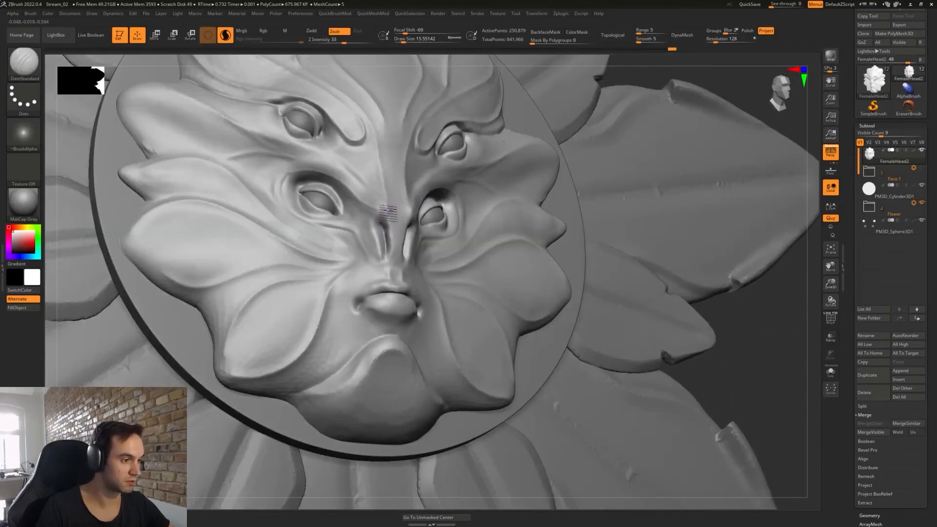
pyautogui.keyDown('shift'); pyautogui.moveTo(388, 212); pyautogui.dragTo(385, 196, button='right'); pyautogui.keyUp('shift')
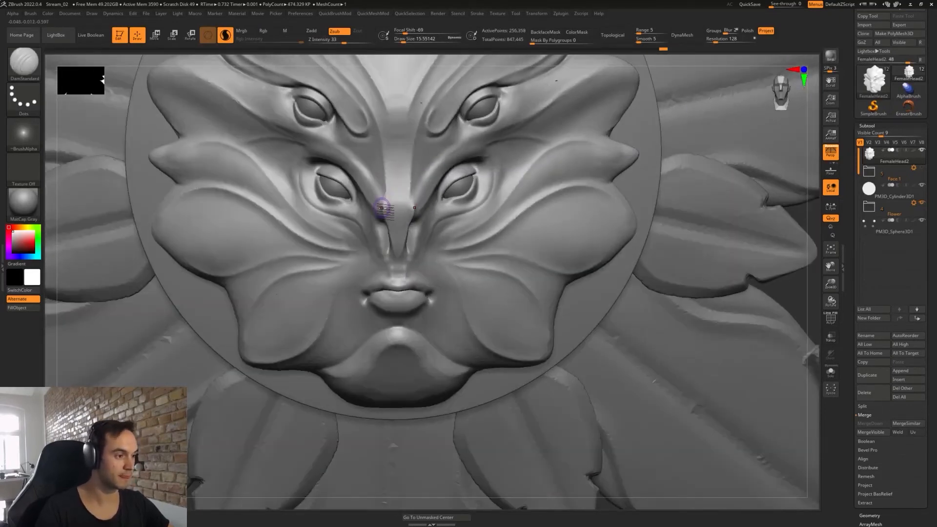
pyautogui.moveTo(390, 178)
pyautogui.mouseDown()
pyautogui.moveTo(376, 104)
pyautogui.moveTo(389, 192)
pyautogui.mouseUp()
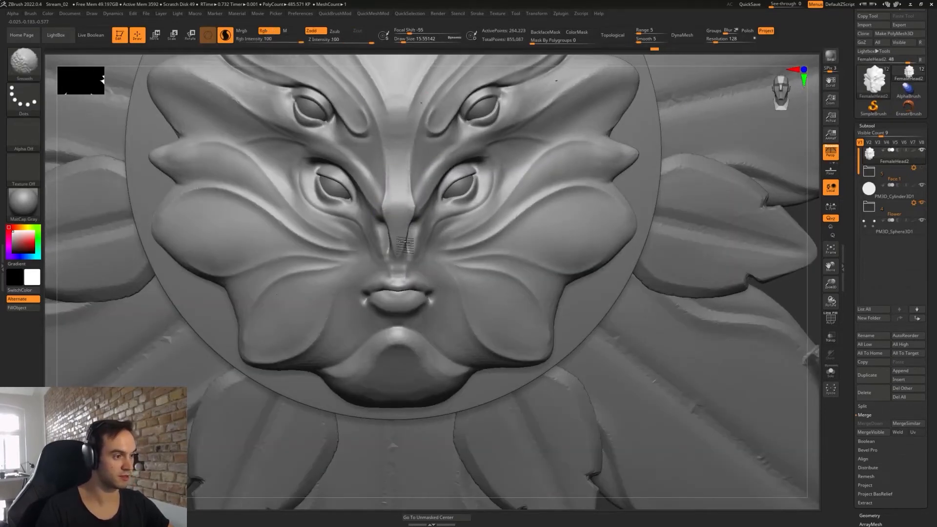
# - Smooth the cheek surface along both sides of the lower nose
pyautogui.moveTo(404, 242); pyautogui.dragTo(391, 212, button='right')
pyautogui.press('b')
pyautogui.press('m')
pyautogui.press('v')
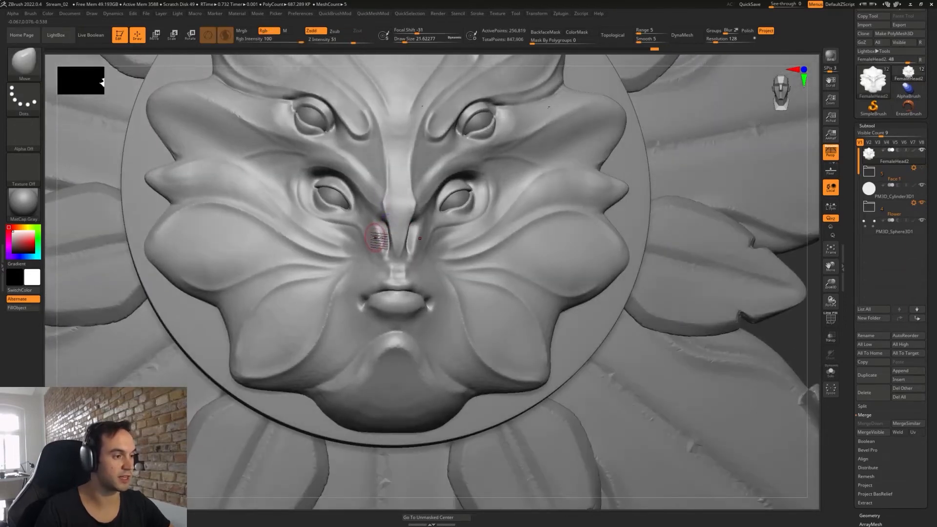
pyautogui.keyDown('shift'); pyautogui.moveTo(371, 238); pyautogui.dragTo(374, 252); pyautogui.keyUp('shift')
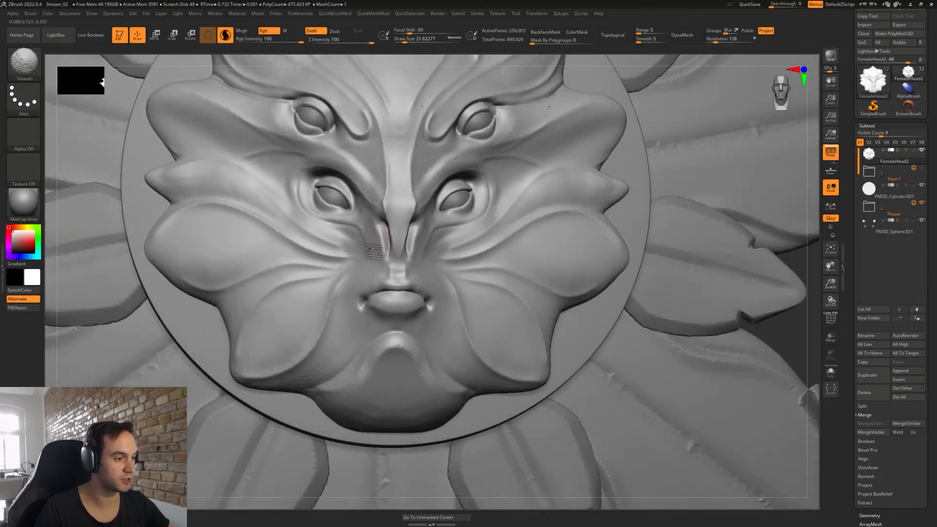
pyautogui.moveTo(382, 283)
pyautogui.mouseDown(button='right')
pyautogui.moveTo(414, 256)
pyautogui.moveTo(410, 235)
pyautogui.moveTo(418, 251)
pyautogui.mouseUp(button='right')
pyautogui.press('shift')
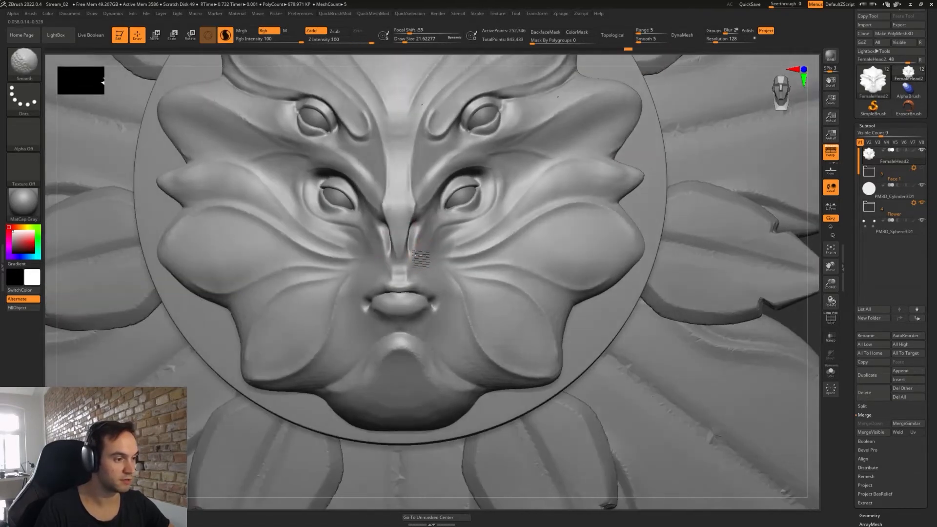
pyautogui.moveTo(414, 242); pyautogui.dragTo(422, 250)
# - Flatten the surface between the nose and mouth corners with the TrimDynamic brush and smooth it up toward the lower eyes
pyautogui.press('b')
pyautogui.press('t')
pyautogui.press('d')
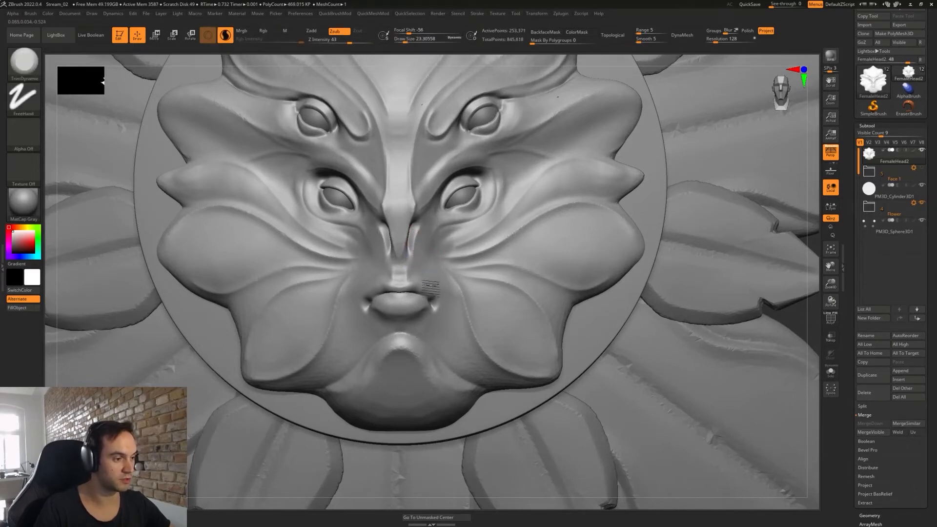
pyautogui.moveTo(429, 285); pyautogui.dragTo(435, 273)
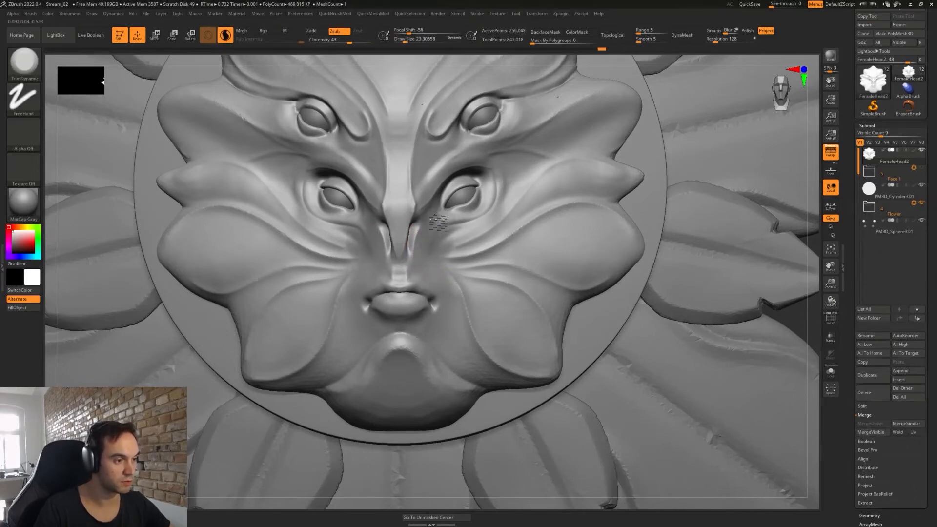
pyautogui.press('shift')
pyautogui.keyDown('shift'); pyautogui.moveTo(434, 217); pyautogui.dragTo(445, 232); pyautogui.keyUp('shift')
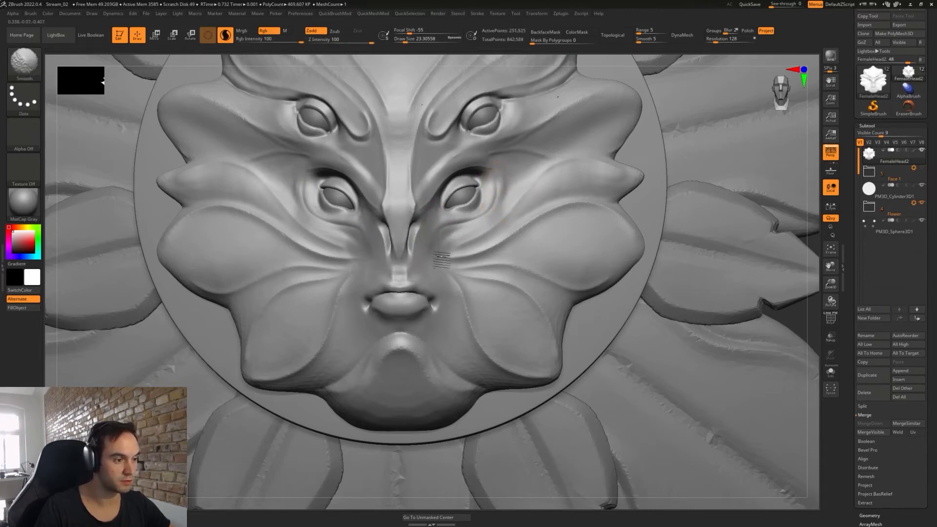
# - Refine the folds below the lower eyes with the Clay brush and smooth them
pyautogui.press('b')
pyautogui.press('c')
pyautogui.press('l')
pyautogui.moveTo(501, 210)
pyautogui.keyDown('shift'); pyautogui.mouseDown()
pyautogui.moveTo(444, 248)
pyautogui.moveTo(477, 228)
pyautogui.mouseUp(); pyautogui.keyUp('shift')
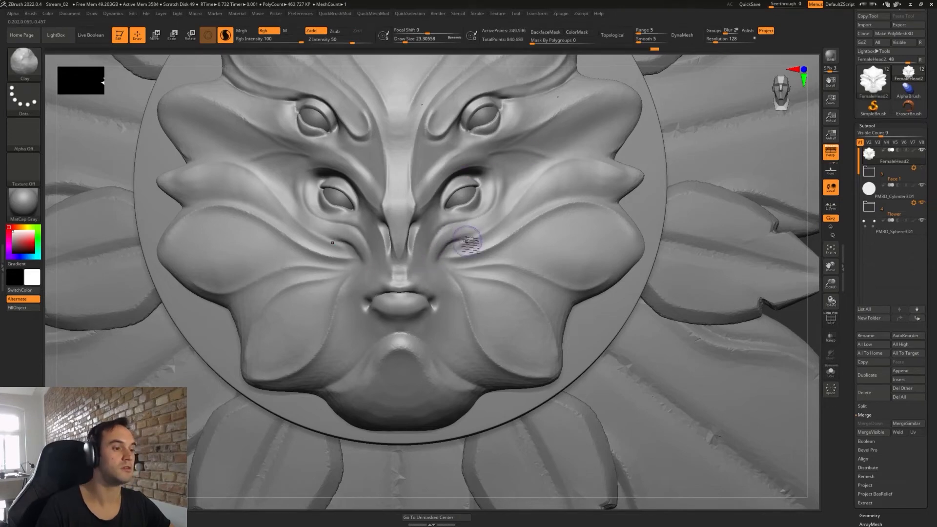
# - Reduce the brush to about 17 and flatten the area beside the philtrum with the TrimDynamic brush
pyautogui.press('s')
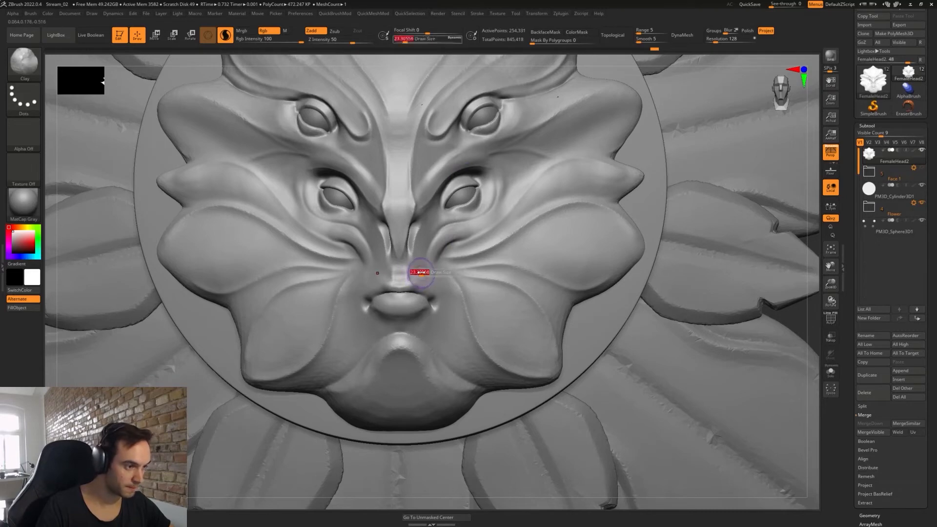
pyautogui.moveTo(419, 273); pyautogui.dragTo(417, 273)
pyautogui.press('b')
pyautogui.press('t')
pyautogui.press('d')
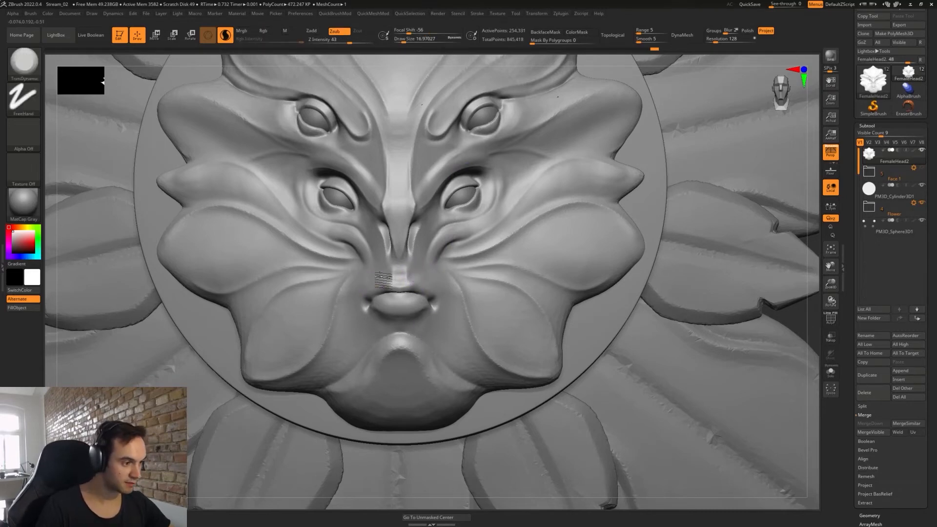
pyautogui.moveTo(378, 275)
pyautogui.mouseDown()
pyautogui.moveTo(389, 277)
pyautogui.moveTo(383, 260)
pyautogui.moveTo(402, 281)
pyautogui.moveTo(376, 290)
pyautogui.mouseUp()
pyautogui.moveTo(391, 293)
pyautogui.mouseDown(button='right')
pyautogui.moveTo(421, 304)
pyautogui.moveTo(390, 278)
pyautogui.mouseUp(button='right')
# - Carve the upper lip's edge from the mouth corners to the centre with DamStandard, and switch to the TrimDynamic brush
pyautogui.press('b')
pyautogui.press('d')
pyautogui.press('s')
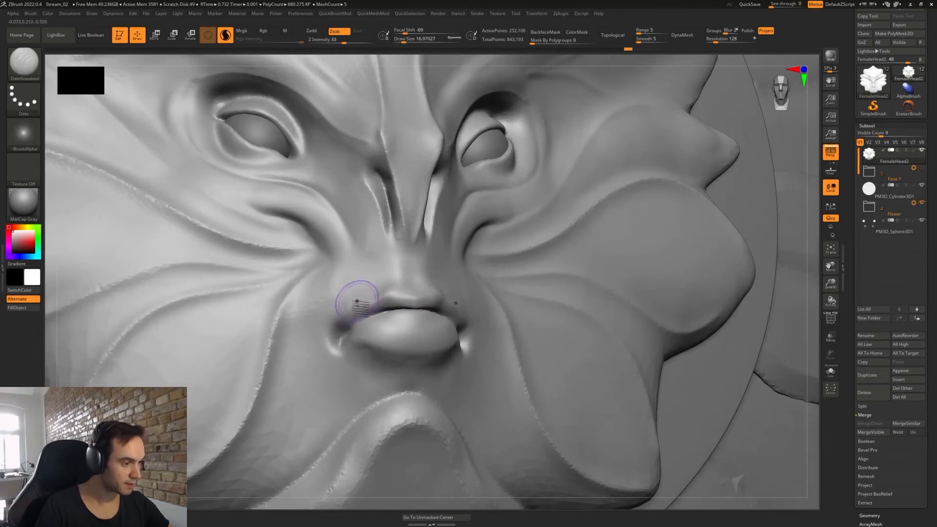
pyautogui.moveTo(344, 319); pyautogui.dragTo(400, 289)
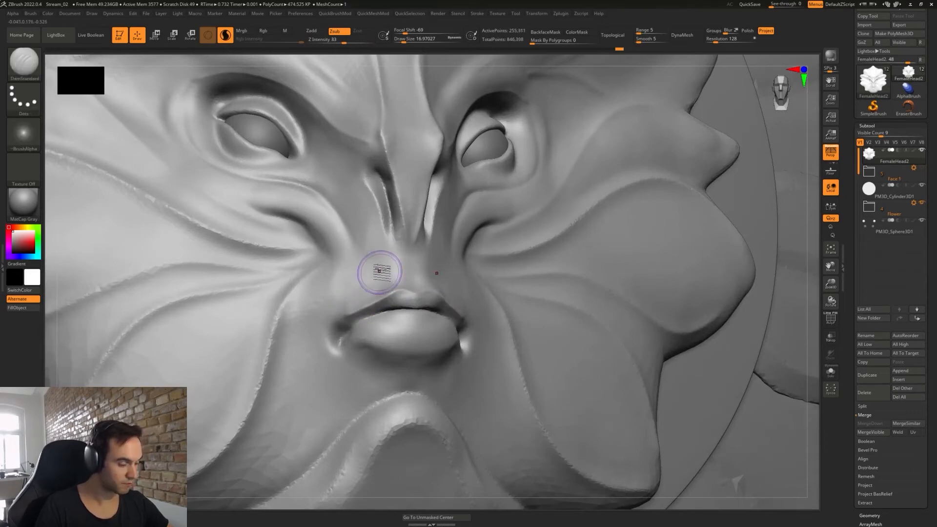
pyautogui.press('b')
pyautogui.press('t')
pyautogui.press('d')
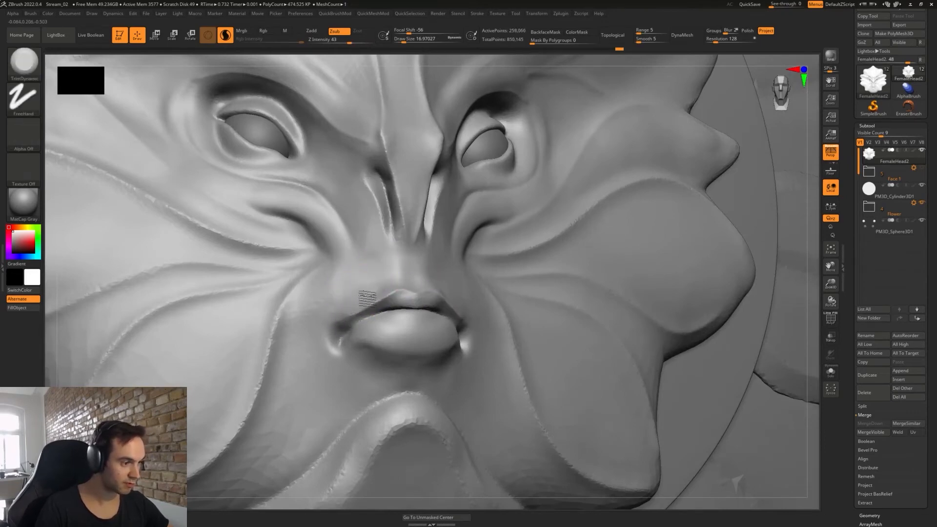
pyautogui.moveTo(387, 274); pyautogui.dragTo(382, 290, button='right')
pyautogui.keyDown('ctrl'); pyautogui.moveTo(455, 272); pyautogui.dragTo(380, 235, button='right'); pyautogui.keyUp('ctrl')
pyautogui.moveTo(497, 265)
pyautogui.keyDown('alt'); pyautogui.mouseDown(button='right')
pyautogui.moveTo(458, 283)
pyautogui.moveTo(426, 213)
pyautogui.moveTo(483, 296)
pyautogui.moveTo(455, 255)
pyautogui.moveTo(479, 267)
pyautogui.mouseUp(button='right'); pyautogui.keyUp('alt')
# - Undo the test smoothing and reshape the forehead lobes beside the central leaf with the Move brush at about size 65
pyautogui.press('s')
pyautogui.moveTo(491, 185); pyautogui.dragTo(493, 160)
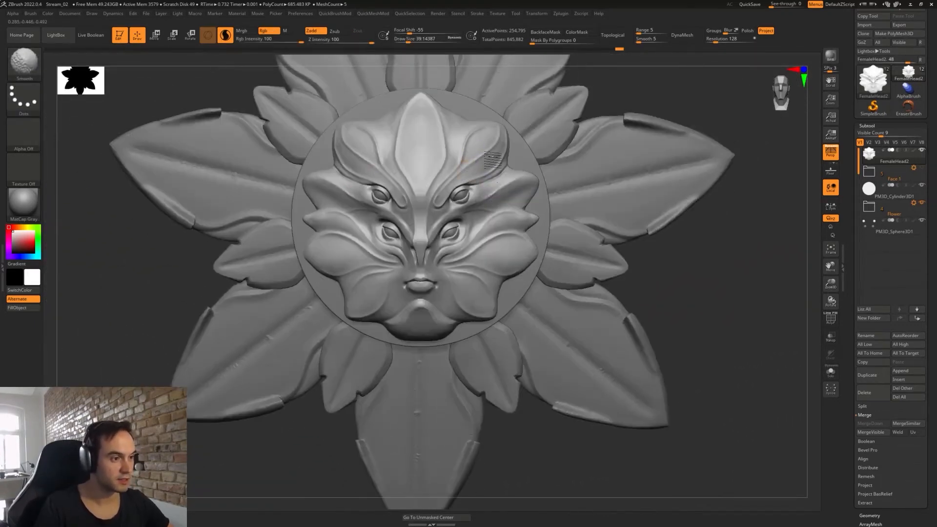
pyautogui.hotkey('ctrl', 'z')
pyautogui.press('b')
pyautogui.press('m')
pyautogui.press('v')
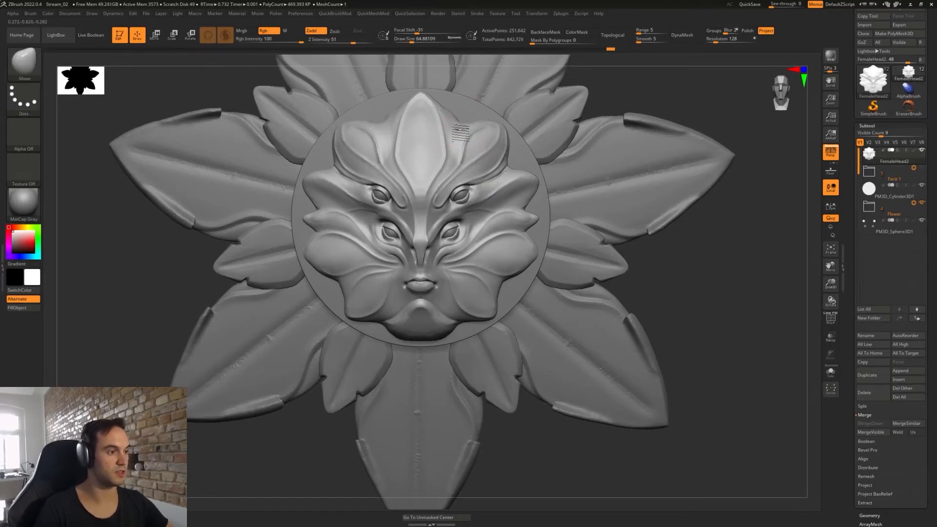
pyautogui.moveTo(458, 123); pyautogui.dragTo(451, 114)
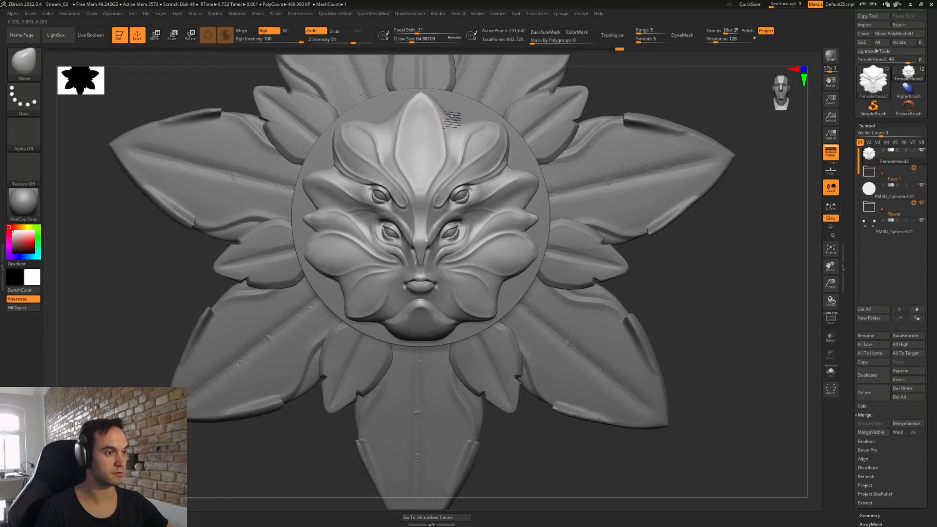
pyautogui.moveTo(451, 113); pyautogui.dragTo(447, 112)
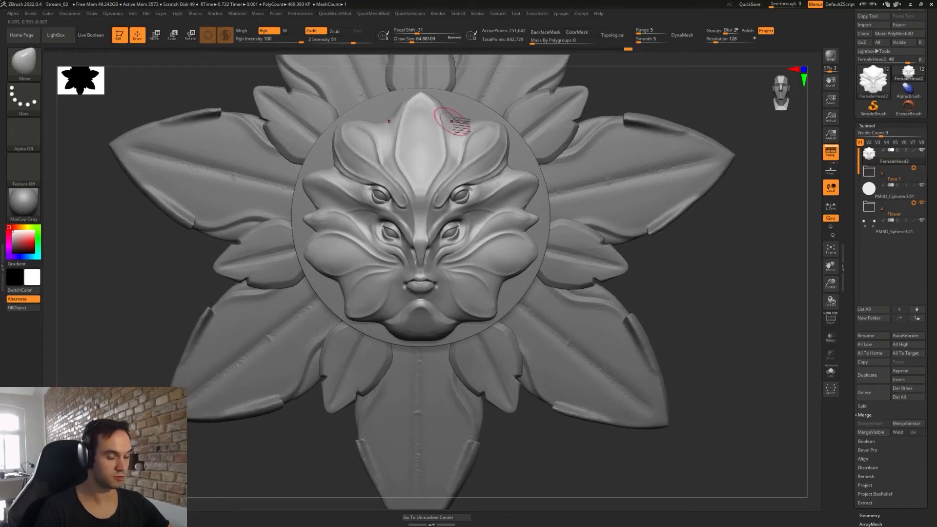
# - Append a Sphere3D subtool and scale it down to a small ball within the face
pyautogui.click(901, 371)
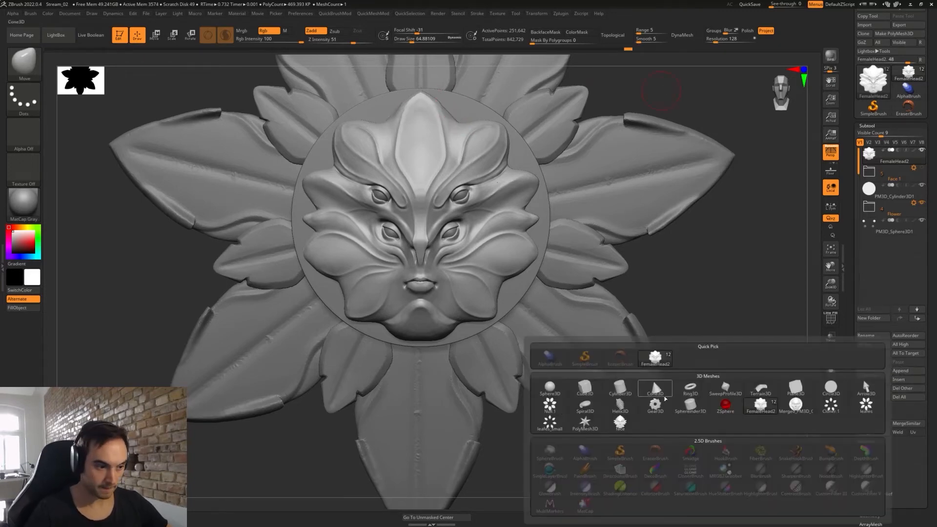
pyautogui.click(550, 388)
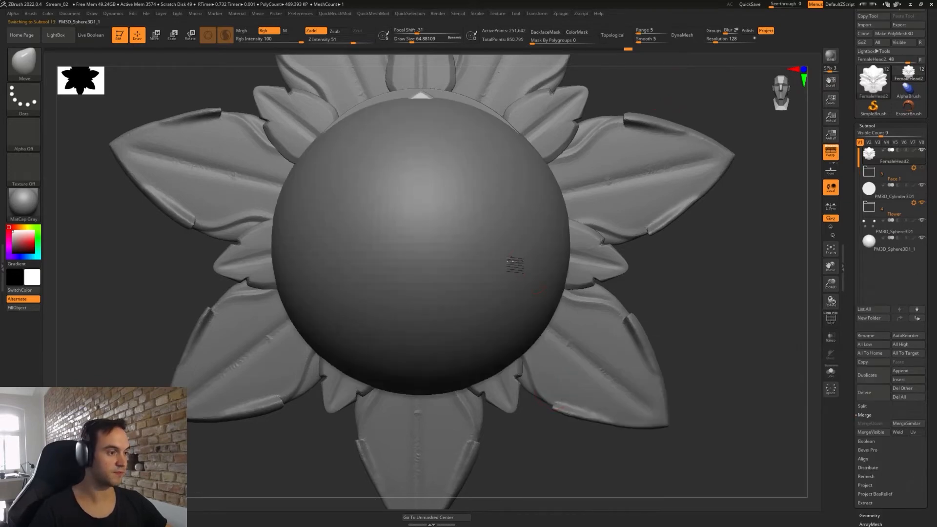
pyautogui.press('w')
pyautogui.moveTo(702, 295); pyautogui.dragTo(566, 287)
pyautogui.moveTo(421, 245); pyautogui.dragTo(341, 412)
pyautogui.moveTo(445, 217); pyautogui.dragTo(365, 197)
pyautogui.moveTo(293, 220); pyautogui.dragTo(424, 223)
pyautogui.moveTo(341, 226)
pyautogui.mouseDown()
pyautogui.moveTo(342, 234)
pyautogui.moveTo(341, 226)
pyautogui.mouseUp()
# - Move the small sphere away from the face toward the upper side petal
pyautogui.keyDown('alt'); pyautogui.moveTo(560, 268); pyautogui.dragTo(673, 292); pyautogui.keyUp('alt')
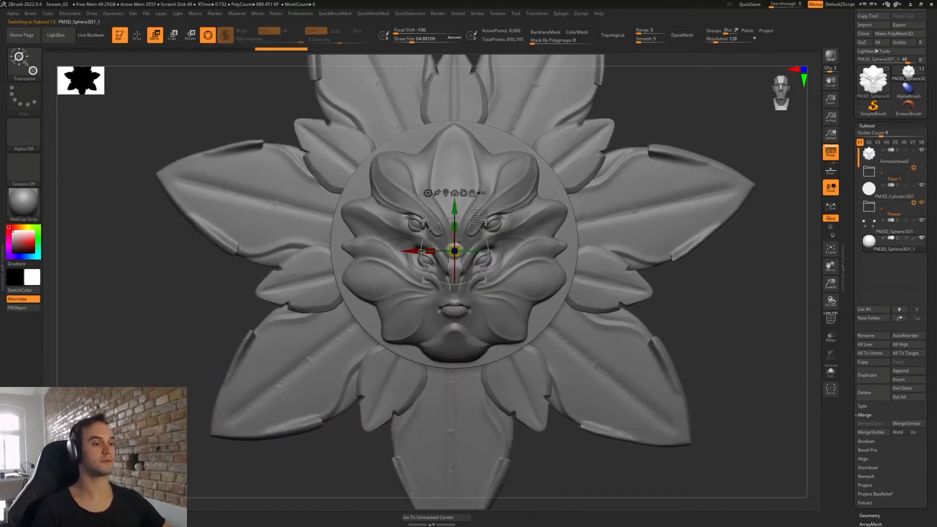
pyautogui.moveTo(484, 222); pyautogui.dragTo(507, 224)
pyautogui.keyDown('alt'); pyautogui.moveTo(696, 315); pyautogui.dragTo(596, 296); pyautogui.keyUp('alt')
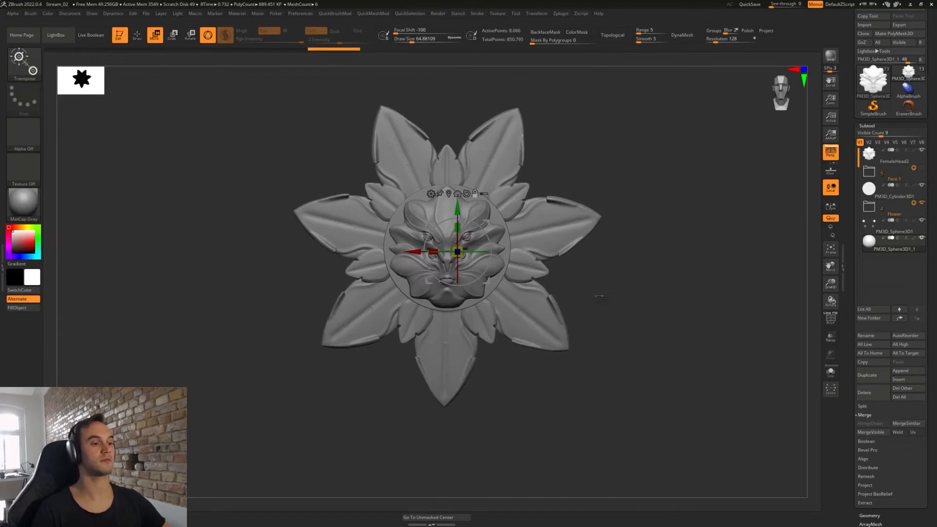
pyautogui.keyDown('alt'); pyautogui.moveTo(585, 234); pyautogui.dragTo(606, 287); pyautogui.keyUp('alt')
pyautogui.press('q')
pyautogui.press('w')
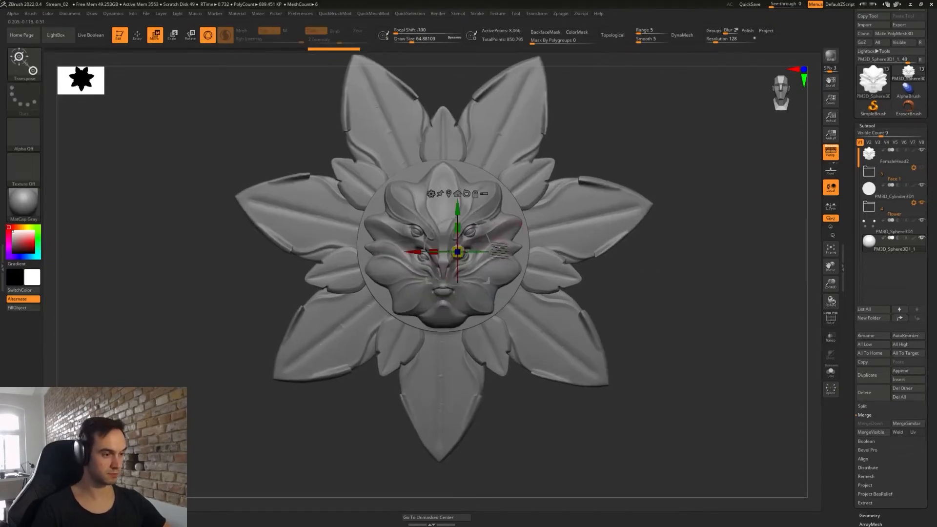
pyautogui.moveTo(485, 223); pyautogui.dragTo(622, 162)
pyautogui.keyDown('alt'); pyautogui.moveTo(675, 314); pyautogui.dragTo(568, 295); pyautogui.keyUp('alt')
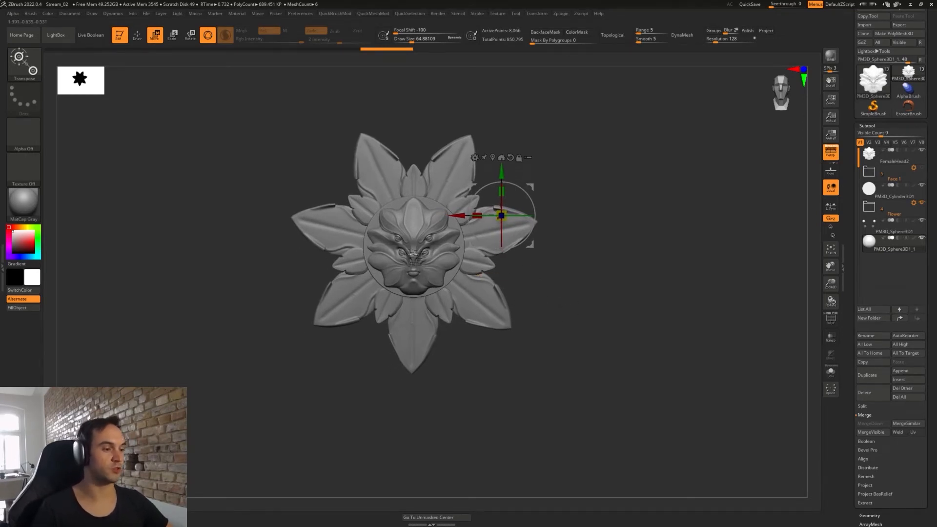
pyautogui.keyDown('ctrl'); pyautogui.moveTo(430, 251); pyautogui.dragTo(417, 212, button='right'); pyautogui.keyUp('ctrl')
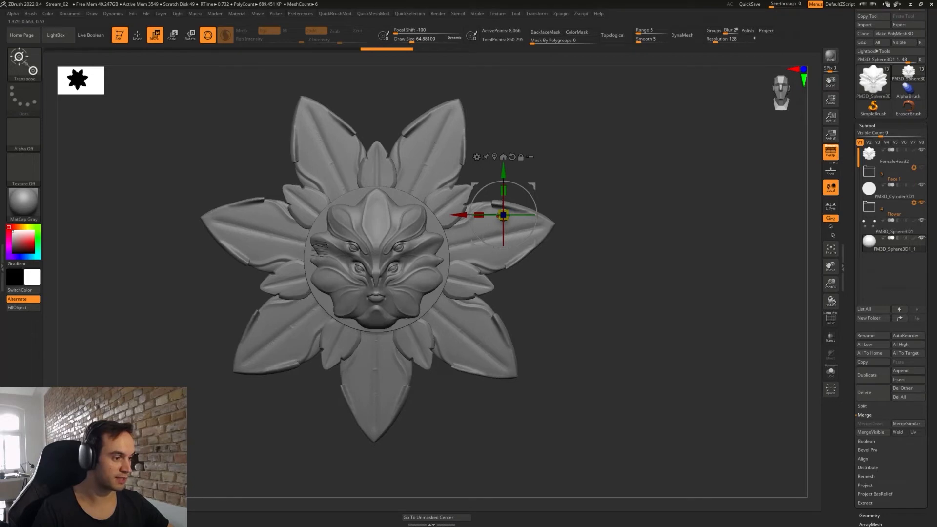
pyautogui.moveTo(363, 271)
pyautogui.mouseDown(button='right')
pyautogui.moveTo(378, 269)
pyautogui.moveTo(369, 260)
pyautogui.mouseUp(button='right')
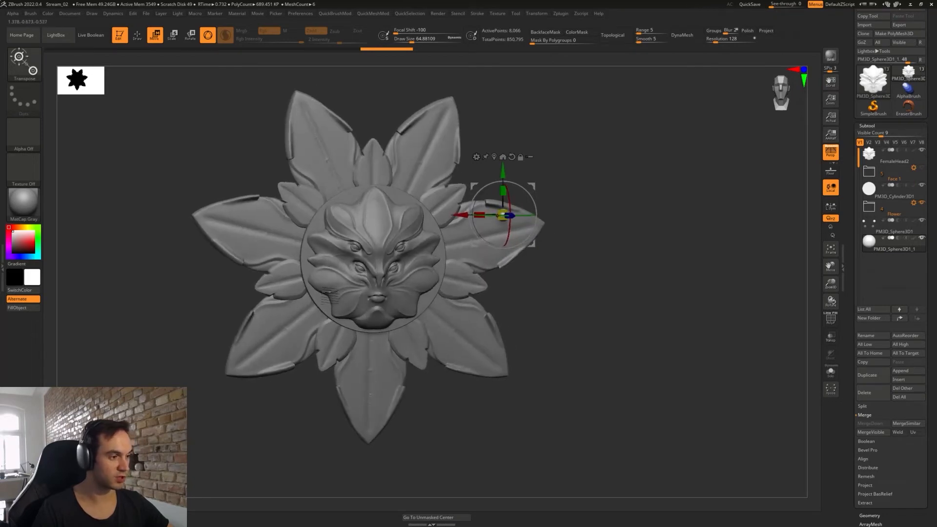
pyautogui.keyDown('shift'); pyautogui.moveTo(477, 240); pyautogui.dragTo(504, 253, button='right'); pyautogui.keyUp('shift')
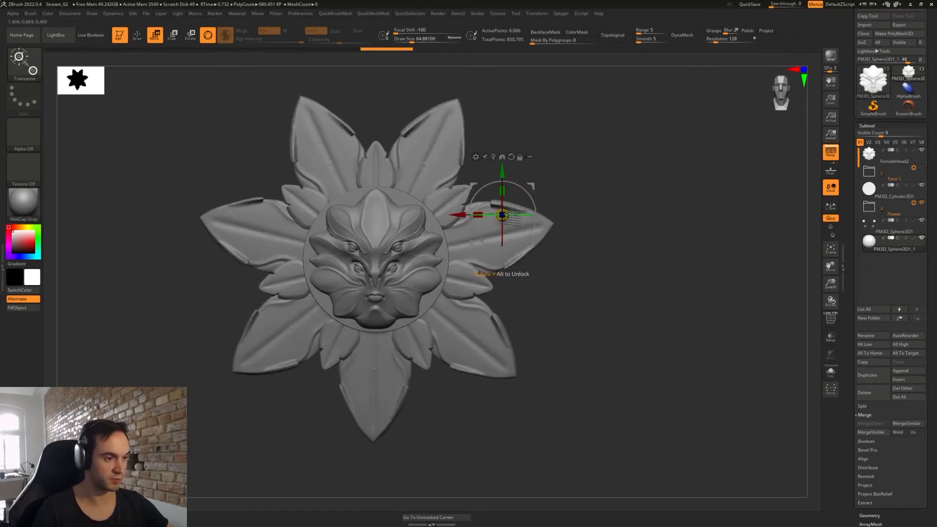
# - Reposition the small sphere onto the front of the face, between the nose bridge and the lower eye
pyautogui.moveTo(505, 215); pyautogui.dragTo(506, 215)
pyautogui.moveTo(530, 186); pyautogui.dragTo(428, 229)
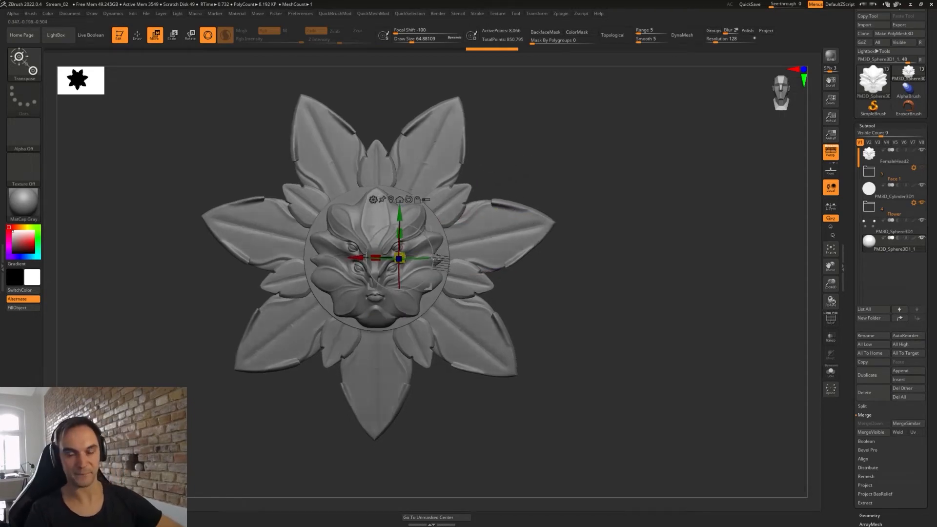
pyautogui.keyDown('ctrl'); pyautogui.moveTo(430, 245); pyautogui.dragTo(472, 245, button='right'); pyautogui.keyUp('ctrl')
pyautogui.moveTo(479, 238); pyautogui.dragTo(426, 251)
pyautogui.keyDown('shift'); pyautogui.moveTo(427, 252); pyautogui.dragTo(409, 261, button='right'); pyautogui.keyUp('shift')
pyautogui.moveTo(442, 260); pyautogui.dragTo(437, 264)
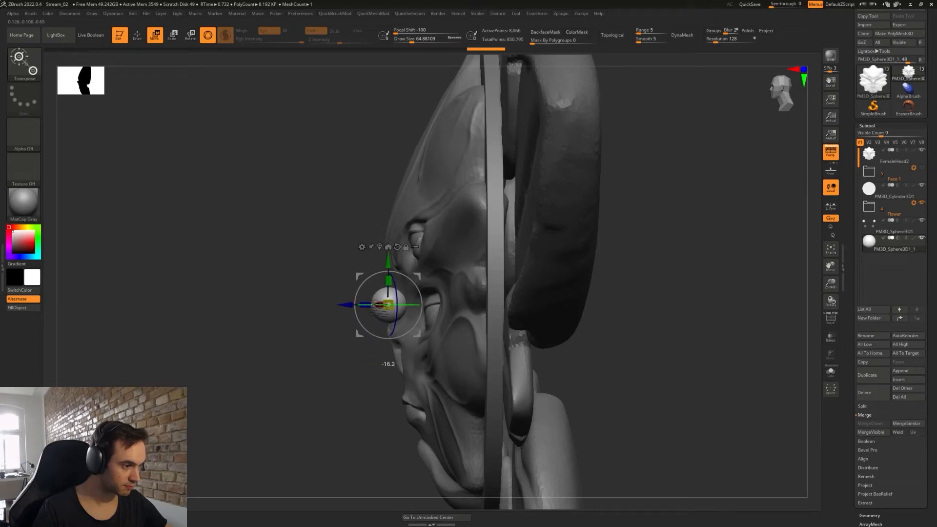
pyautogui.keyDown('shift'); pyautogui.moveTo(380, 284); pyautogui.dragTo(410, 287, button='right'); pyautogui.keyUp('shift')
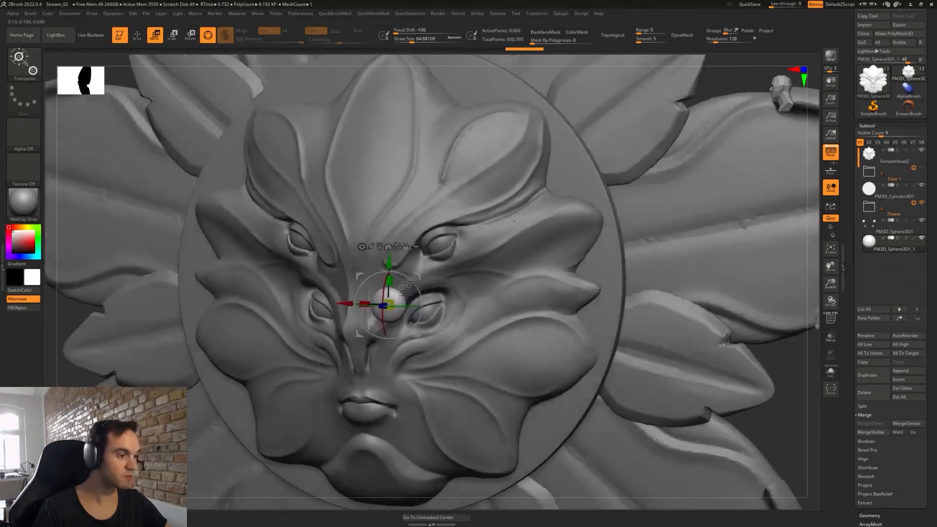
pyautogui.press('q')
pyautogui.press('w')
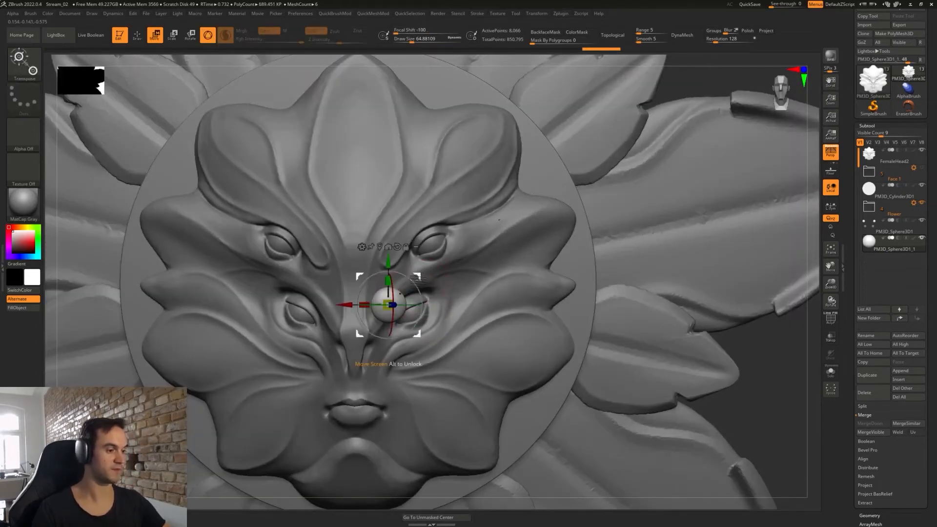
# - Pull the small sphere into a pointed teardrop toward the upper eye with the SnakeHook brush
pyautogui.press('q')
pyautogui.press('b')
pyautogui.press('s')
pyautogui.press('h')
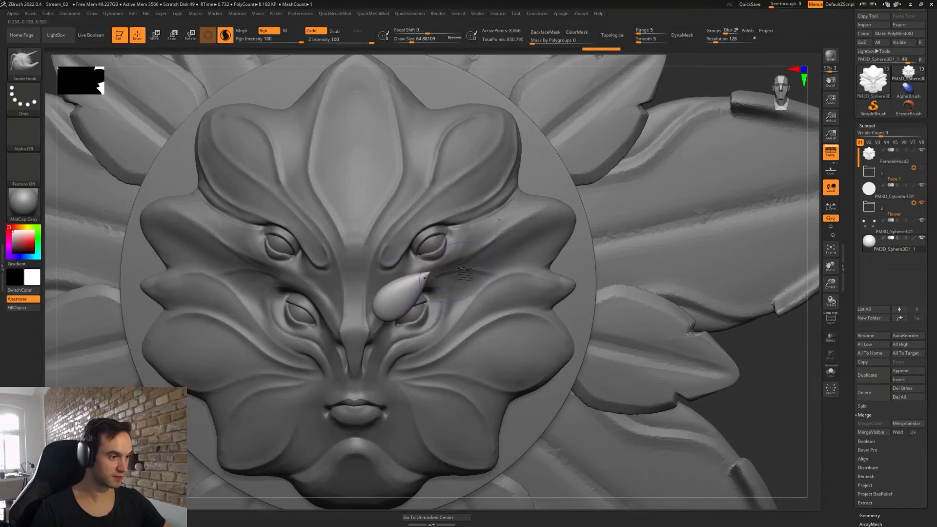
# - Bend the teardrop into a slim curved eyebrow over the lower eye with the Move brush, fitting it to the face in depth
pyautogui.press('b')
pyautogui.press('m')
pyautogui.press('v')
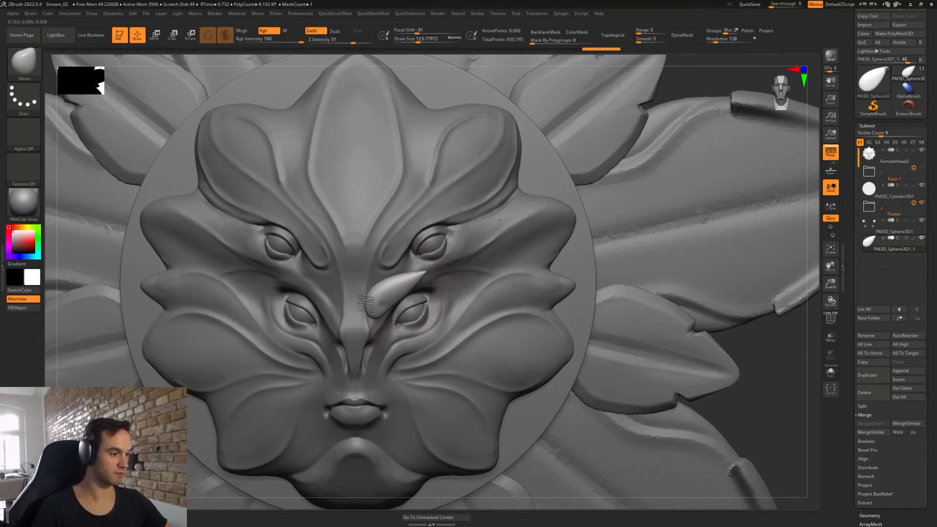
pyautogui.moveTo(366, 305); pyautogui.dragTo(407, 315)
pyautogui.moveTo(499, 219)
pyautogui.mouseDown(button='right')
pyautogui.moveTo(371, 245)
pyautogui.moveTo(386, 234)
pyautogui.moveTo(439, 234)
pyautogui.mouseUp(button='right')
pyautogui.moveTo(353, 336); pyautogui.dragTo(288, 303, button='right')
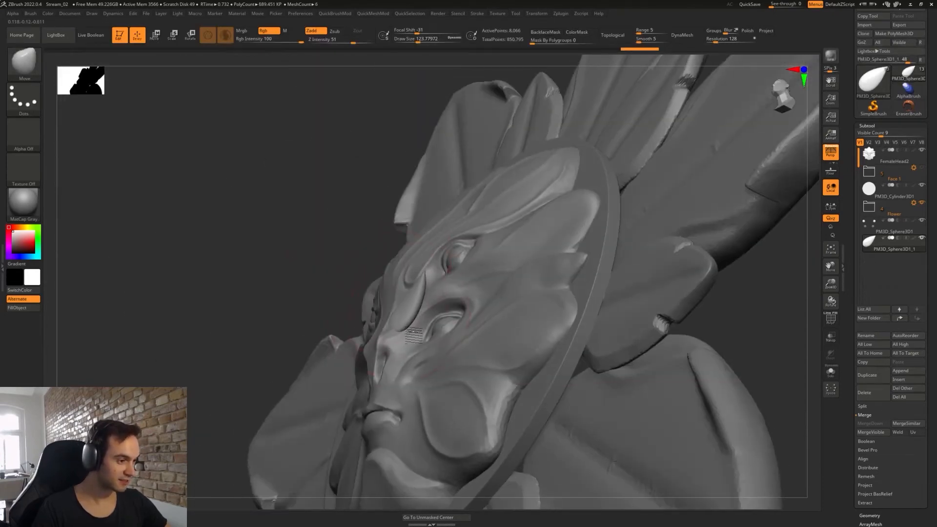
pyautogui.moveTo(434, 276)
pyautogui.mouseDown(button='right')
pyautogui.moveTo(517, 278)
pyautogui.moveTo(532, 293)
pyautogui.mouseUp(button='right')
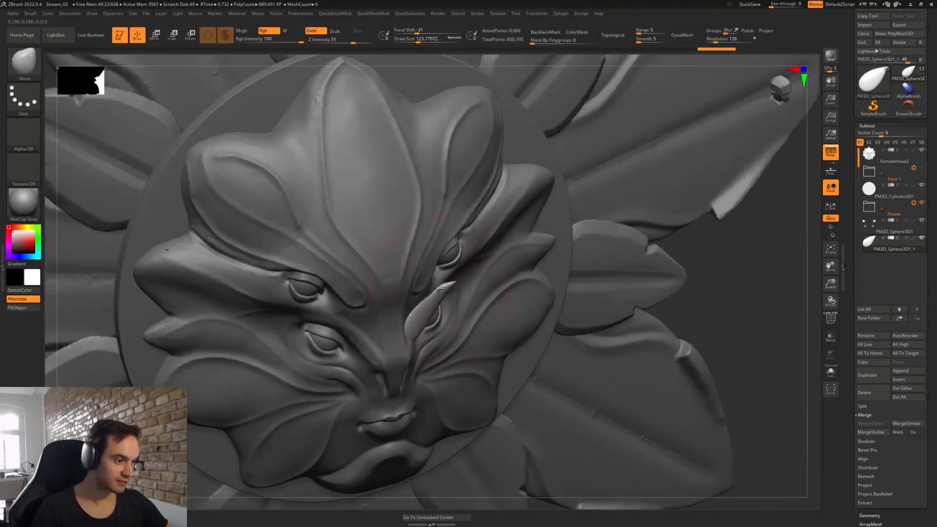
pyautogui.keyDown('shift'); pyautogui.moveTo(466, 280); pyautogui.dragTo(453, 291, button='right'); pyautogui.keyUp('shift')
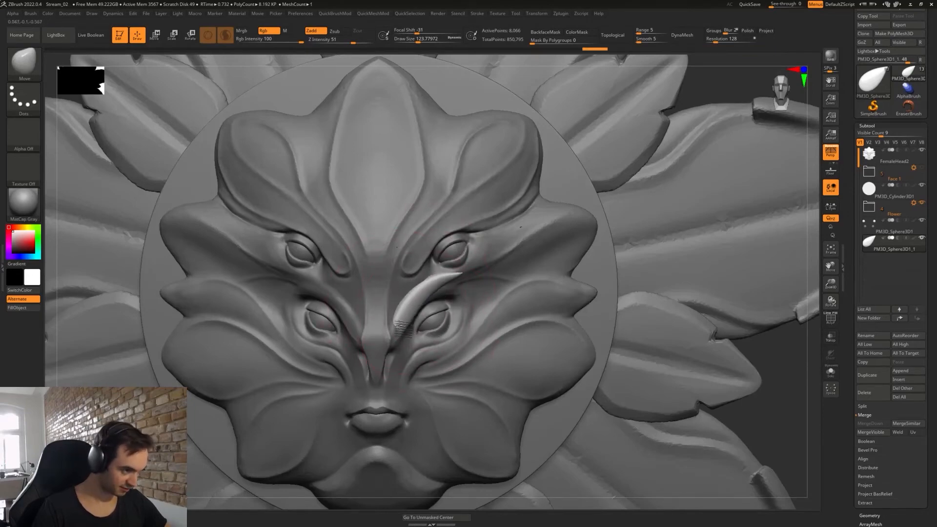
pyautogui.moveTo(403, 328); pyautogui.dragTo(400, 304, button='right')
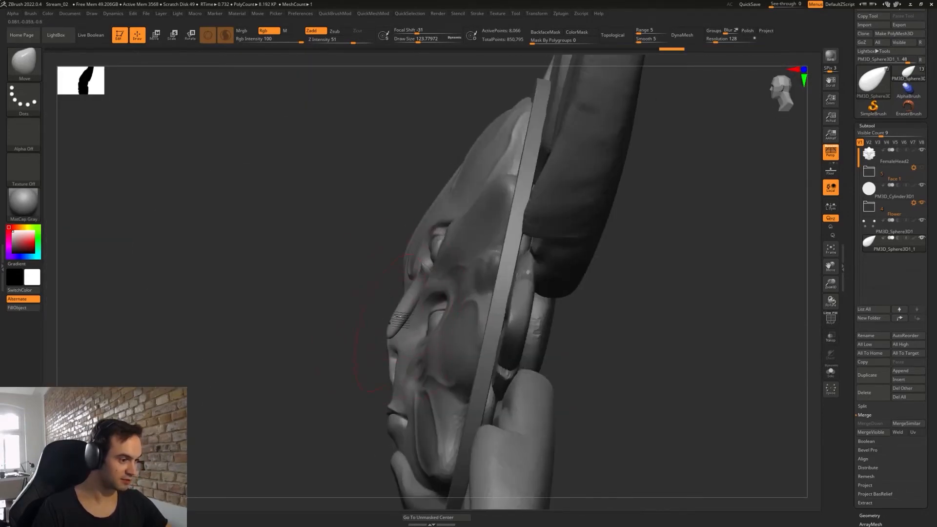
pyautogui.keyDown('shift'); pyautogui.moveTo(407, 331); pyautogui.dragTo(470, 286, button='right'); pyautogui.keyUp('shift')
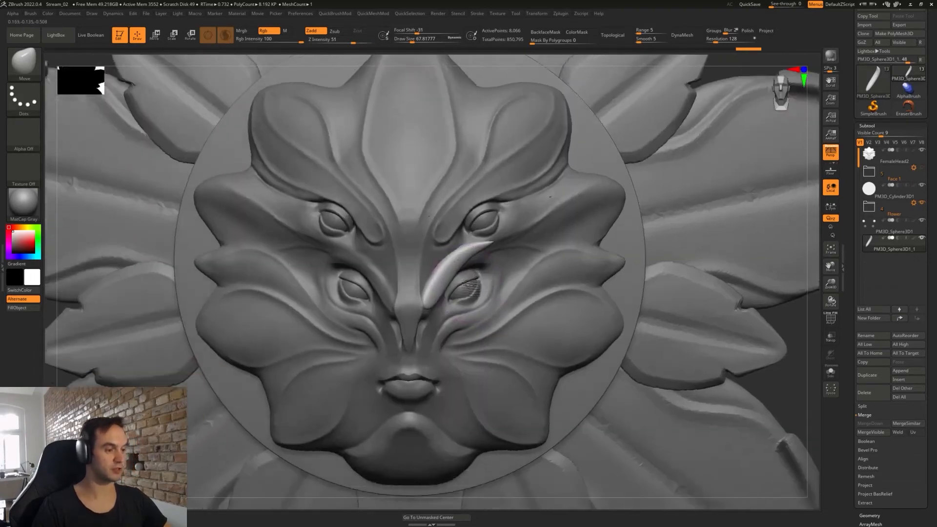
# - Mirror the eyebrow to the other side of the face and adjust the curve of both with the Move brush at about size 104
pyautogui.press('2')
pyautogui.click(471, 413)
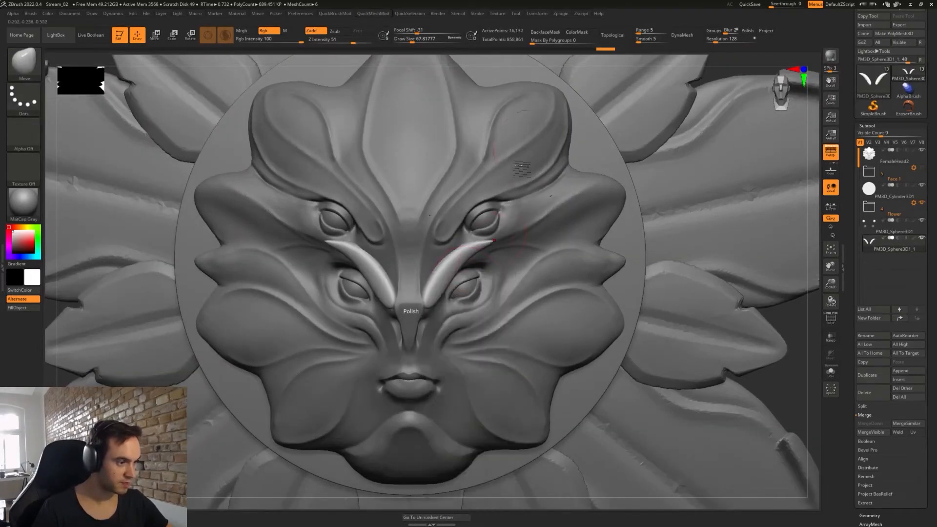
pyautogui.scroll(-3, 472, 239)
pyautogui.keyDown('alt'); pyautogui.moveTo(470, 239); pyautogui.dragTo(473, 232, button='right'); pyautogui.keyUp('alt')
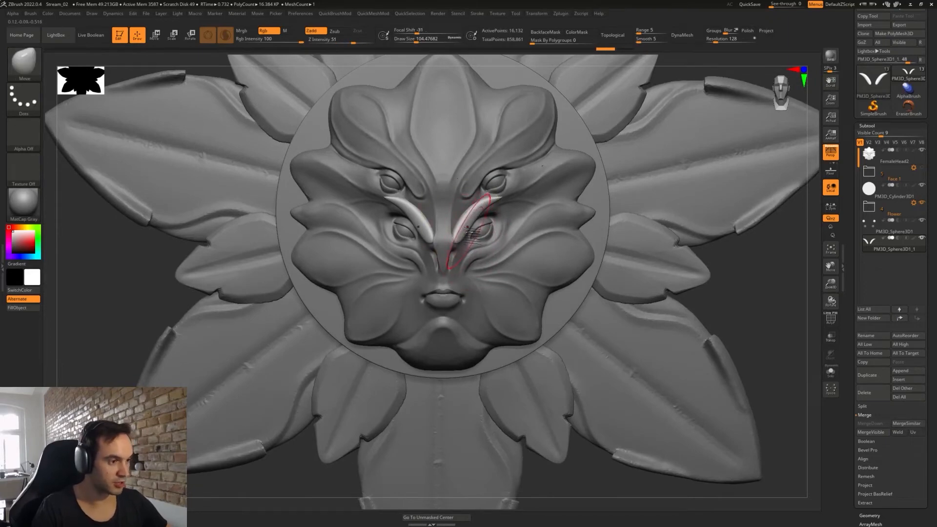
pyautogui.moveTo(458, 191); pyautogui.dragTo(465, 228)
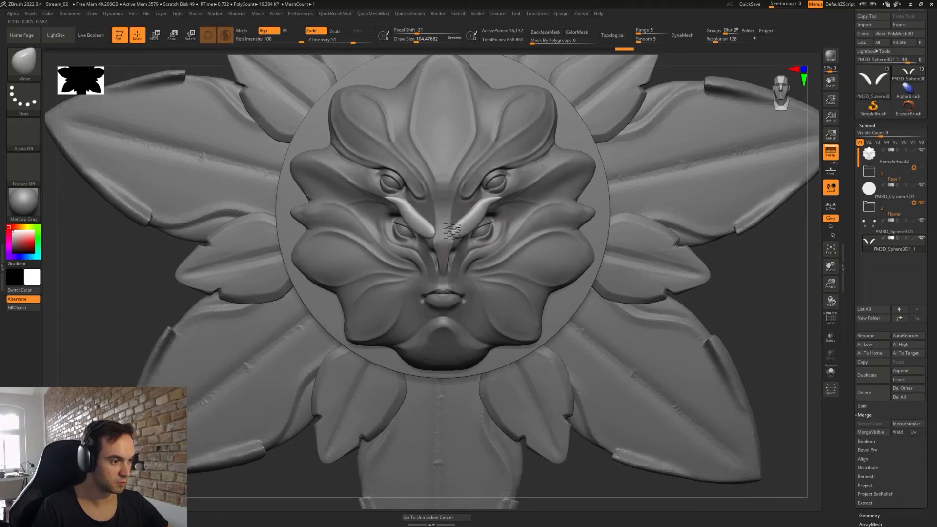
pyautogui.keyDown('ctrl'); pyautogui.moveTo(501, 234); pyautogui.dragTo(470, 213, button='right'); pyautogui.keyUp('ctrl')
pyautogui.press('[')
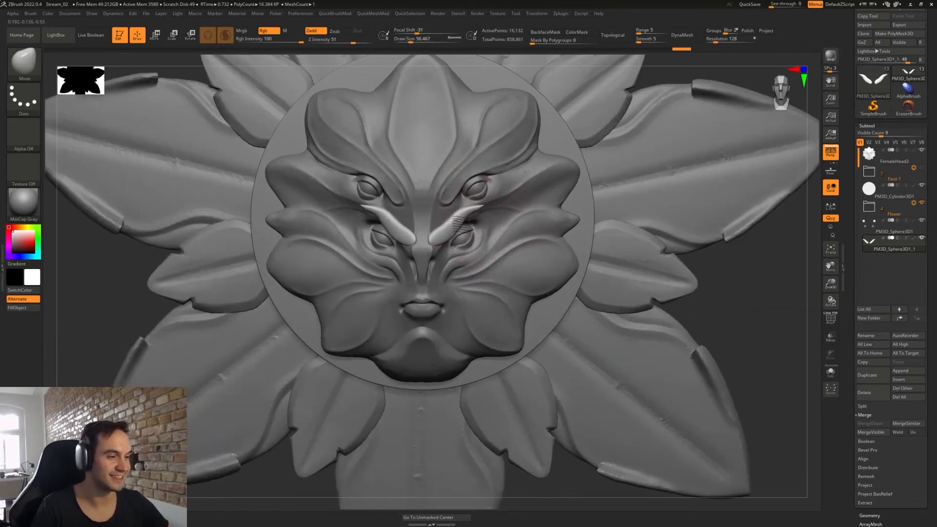
# - Render a BPR preview of the whole flower to examine the new eyebrows on the face
pyautogui.moveTo(483, 213); pyautogui.dragTo(492, 252, button='right')
pyautogui.keyDown('ctrl'); pyautogui.moveTo(467, 260); pyautogui.dragTo(605, 146, button='right'); pyautogui.keyUp('ctrl')
pyautogui.click(830, 56)
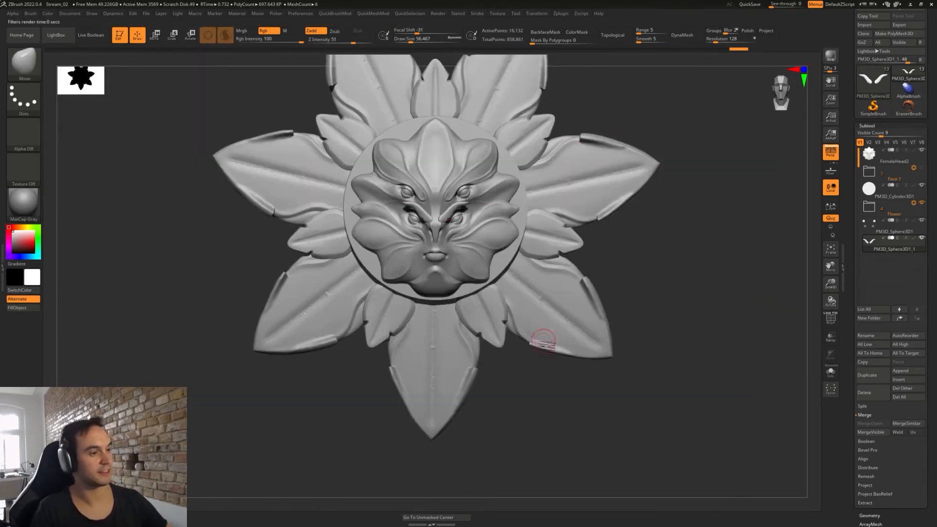
pyautogui.keyDown('ctrl'); pyautogui.moveTo(448, 236); pyautogui.dragTo(486, 326, button='right'); pyautogui.keyUp('ctrl')
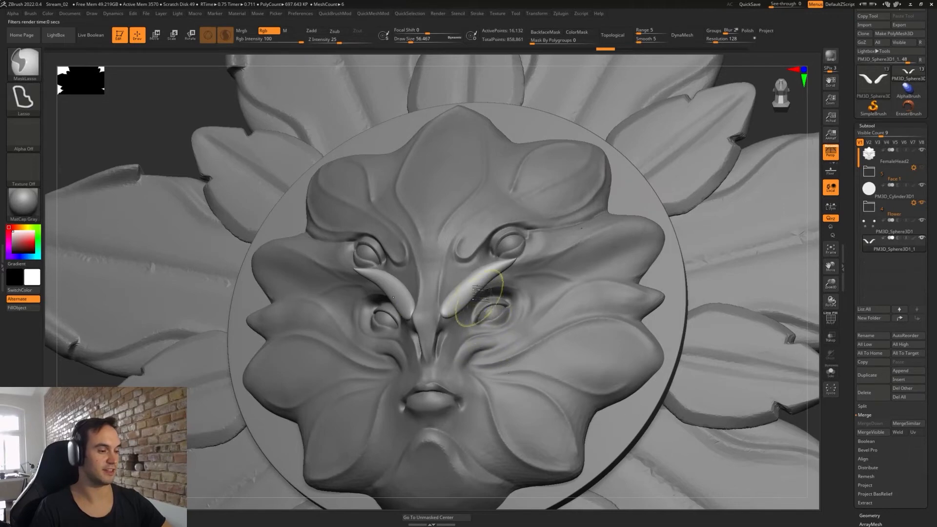
# - Arch the eyebrows and stretch their outer tips sideways over the lower eyes with the Move brush at about size 77
pyautogui.moveTo(479, 298); pyautogui.dragTo(499, 311, button='right')
pyautogui.moveTo(466, 293); pyautogui.dragTo(474, 306)
pyautogui.moveTo(478, 307); pyautogui.dragTo(469, 279, button='right')
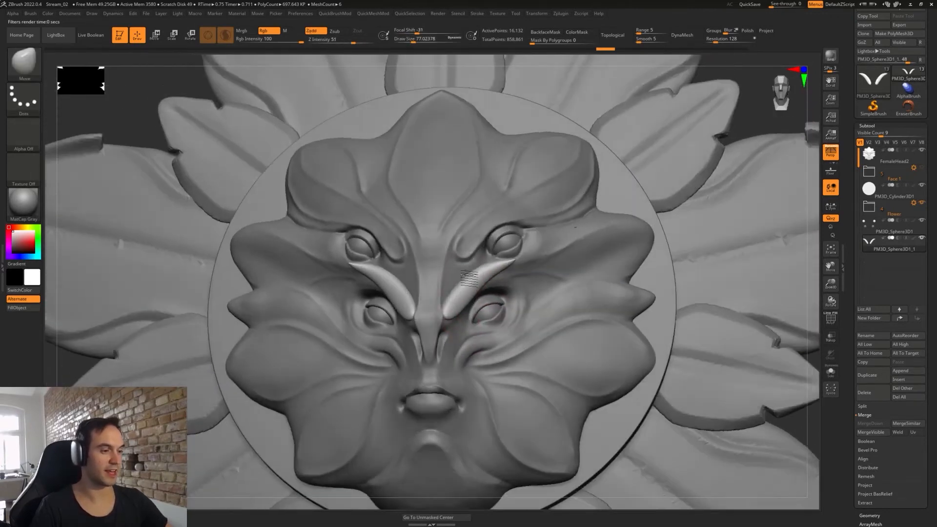
pyautogui.moveTo(414, 298); pyautogui.dragTo(380, 278)
pyautogui.moveTo(375, 283)
pyautogui.mouseDown(button='right')
pyautogui.moveTo(506, 251)
pyautogui.moveTo(525, 279)
pyautogui.moveTo(450, 261)
pyautogui.mouseUp(button='right')
pyautogui.moveTo(468, 274); pyautogui.dragTo(485, 309)
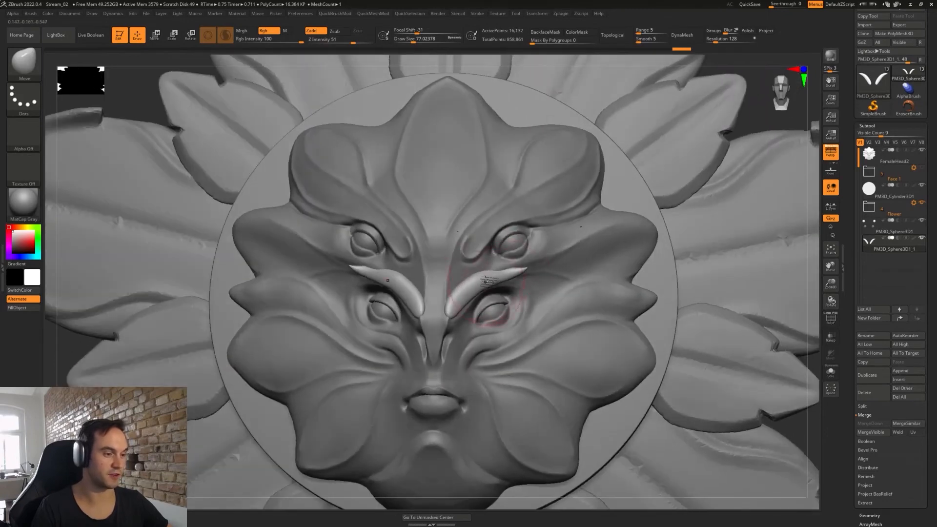
pyautogui.press('[')
pyautogui.press('shift')
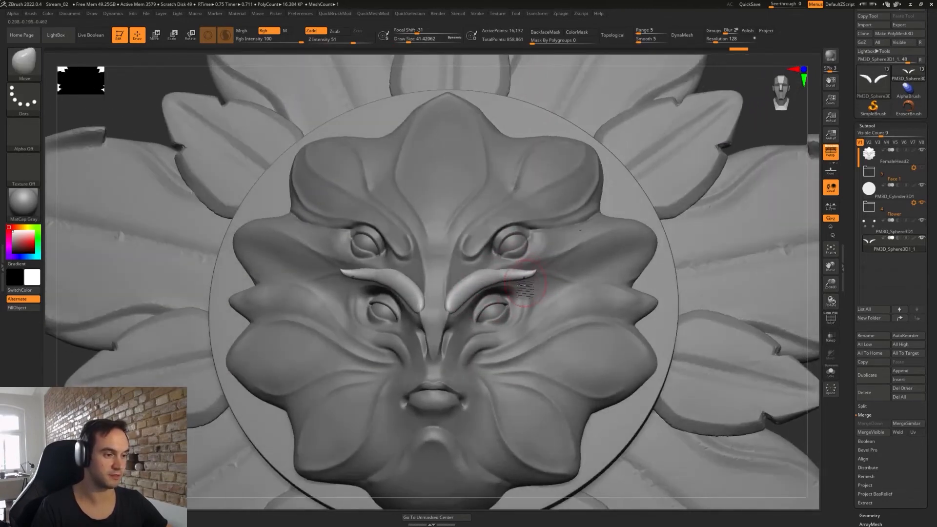
# - Adjust the eyebrows' fit from a low angle with the Move brush at about size 71, and smooth their surface
pyautogui.moveTo(356, 273)
pyautogui.keyDown('alt'); pyautogui.mouseDown(button='right')
pyautogui.moveTo(517, 340)
pyautogui.moveTo(512, 259)
pyautogui.moveTo(503, 259)
pyautogui.mouseUp(button='right'); pyautogui.keyUp('alt')
pyautogui.keyDown('alt'); pyautogui.moveTo(502, 381); pyautogui.dragTo(511, 276, button='right'); pyautogui.keyUp('alt')
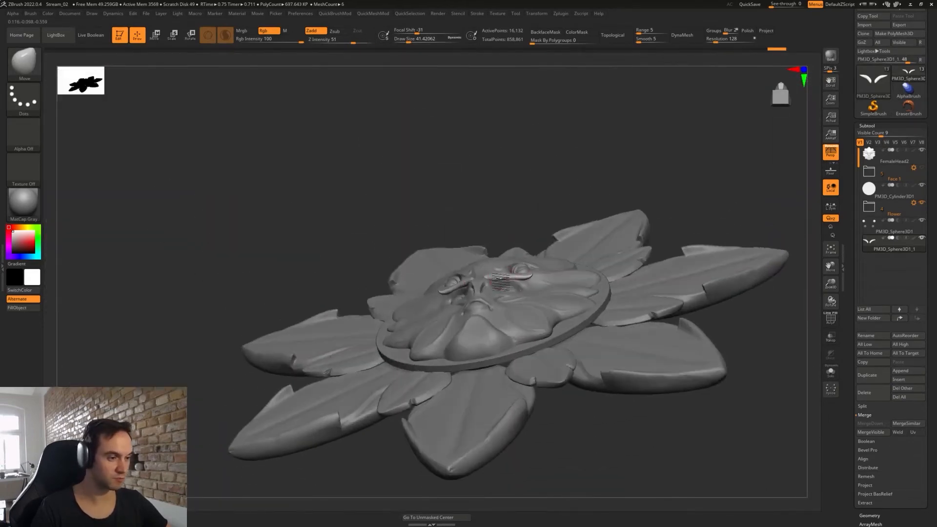
pyautogui.press(']')
pyautogui.press(']')
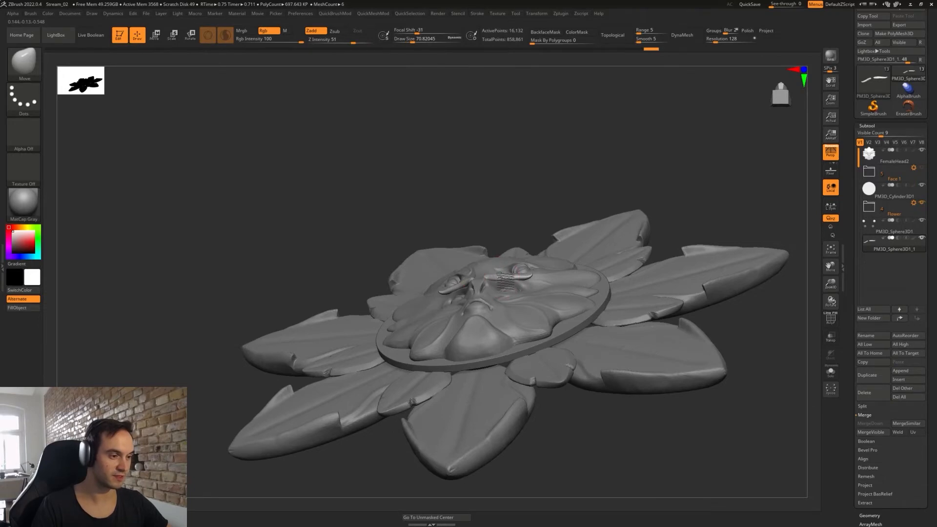
pyautogui.moveTo(497, 277)
pyautogui.keyDown('shift'); pyautogui.mouseDown(button='right')
pyautogui.moveTo(548, 300)
pyautogui.moveTo(531, 288)
pyautogui.mouseUp(button='right'); pyautogui.keyUp('shift')
pyautogui.hotkey('ctrl', 'shift', 'z')
pyautogui.hotkey('ctrl', 'z')
pyautogui.press('[')
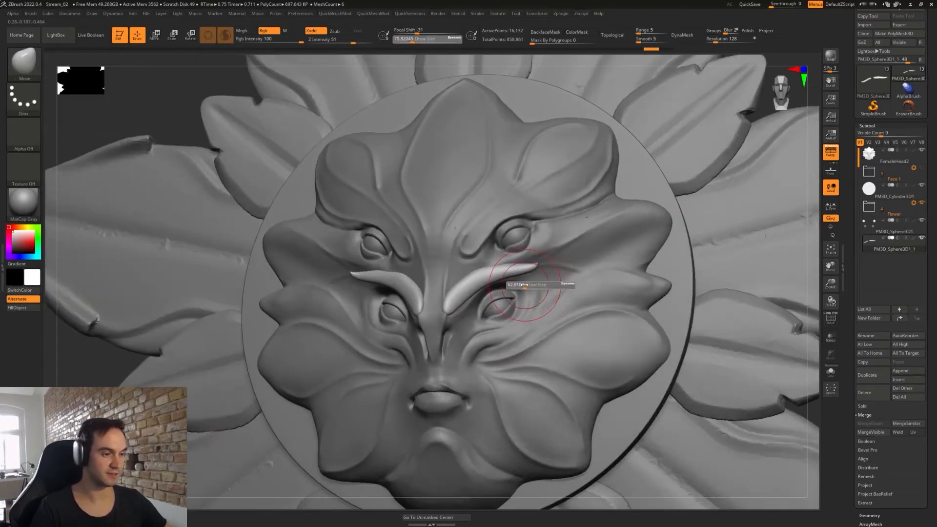
pyautogui.hotkey('ctrl', 'shift', 'z')
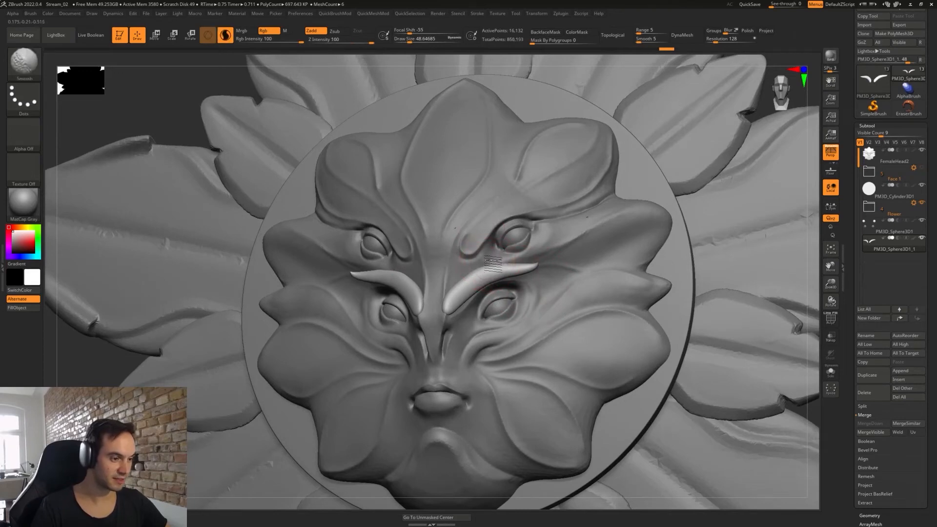
pyautogui.moveTo(483, 238); pyautogui.dragTo(515, 244, button='right')
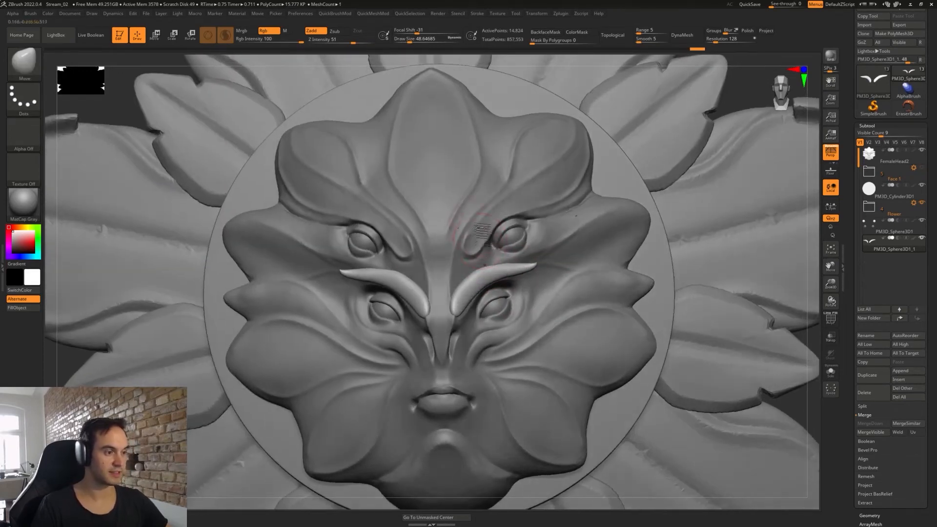
# - Select the FemaleHead2 subtool and carve the fold between the forehead lobes and the eyebrows with DamStandard at about size 31
pyautogui.keyDown('alt'); pyautogui.click(510, 190); pyautogui.keyUp('alt')
pyautogui.press('s')
pyautogui.moveTo(503, 226); pyautogui.dragTo(499, 225)
pyautogui.press('b')
pyautogui.press('d')
pyautogui.press('s')
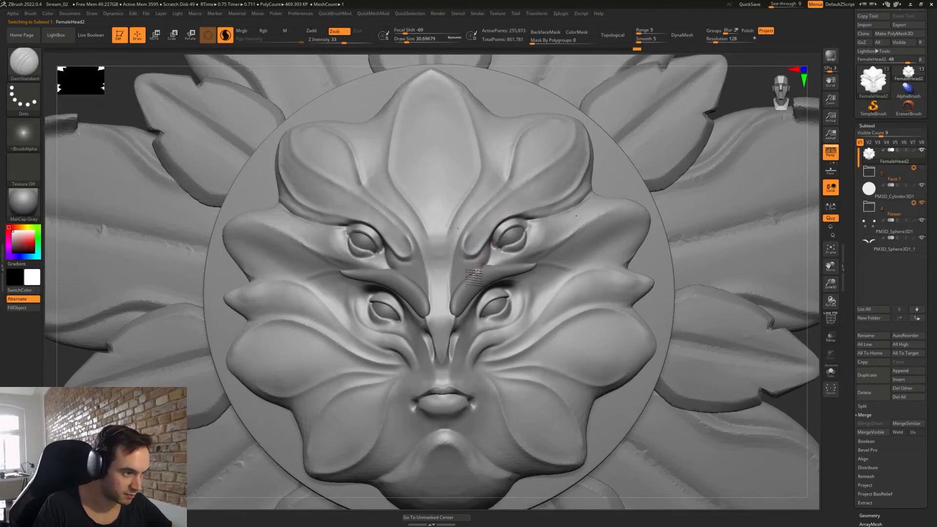
pyautogui.moveTo(450, 260); pyautogui.dragTo(455, 258)
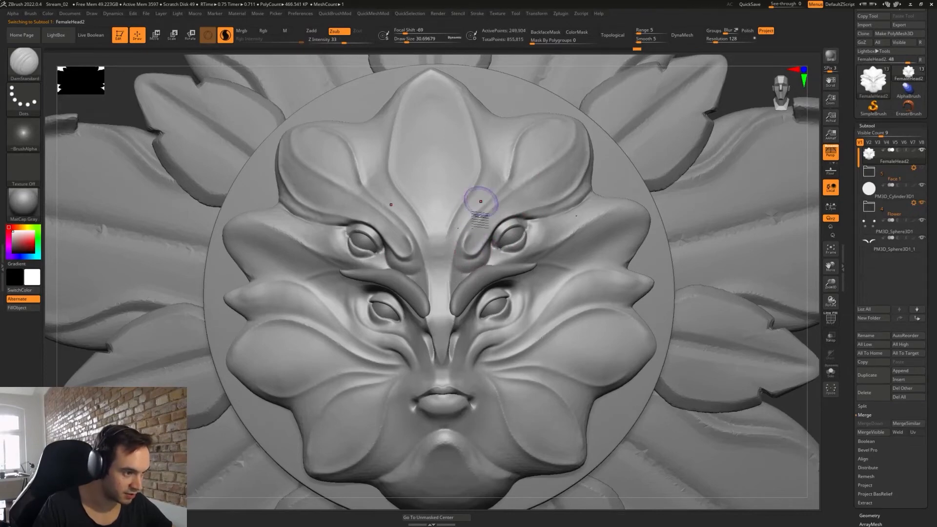
# - Reshape the inner ends of the forehead folds above the eyebrows with the Move brush at about size 37 to 41
pyautogui.press('b')
pyautogui.press('m')
pyautogui.press('v')
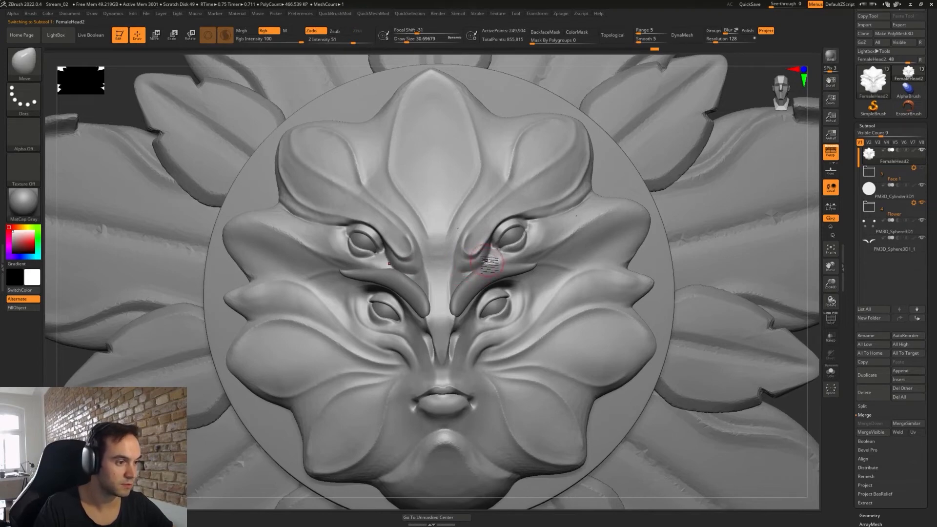
pyautogui.moveTo(482, 266)
pyautogui.mouseDown(button='right')
pyautogui.moveTo(541, 266)
pyautogui.moveTo(493, 313)
pyautogui.mouseUp(button='right')
pyautogui.moveTo(439, 278)
pyautogui.mouseDown(button='right')
pyautogui.moveTo(477, 288)
pyautogui.moveTo(496, 270)
pyautogui.mouseUp(button='right')
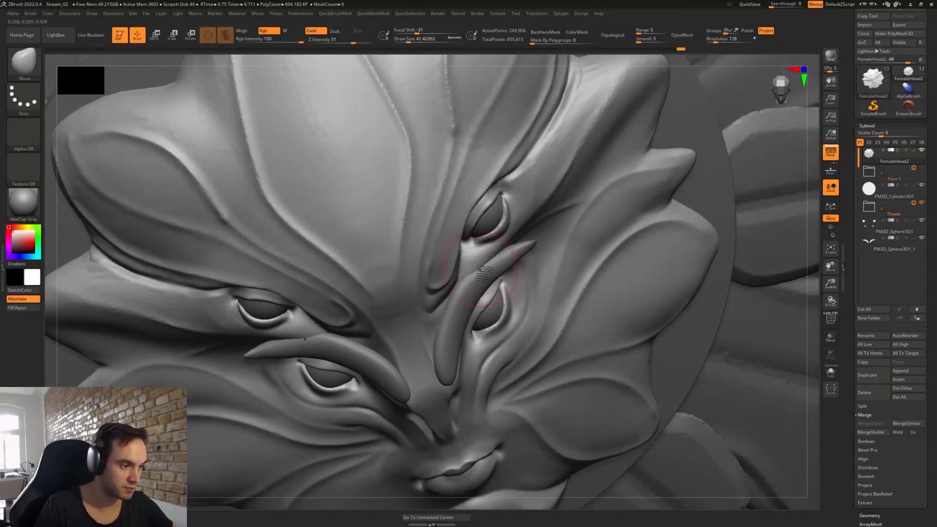
pyautogui.moveTo(478, 274); pyautogui.dragTo(446, 288, button='right')
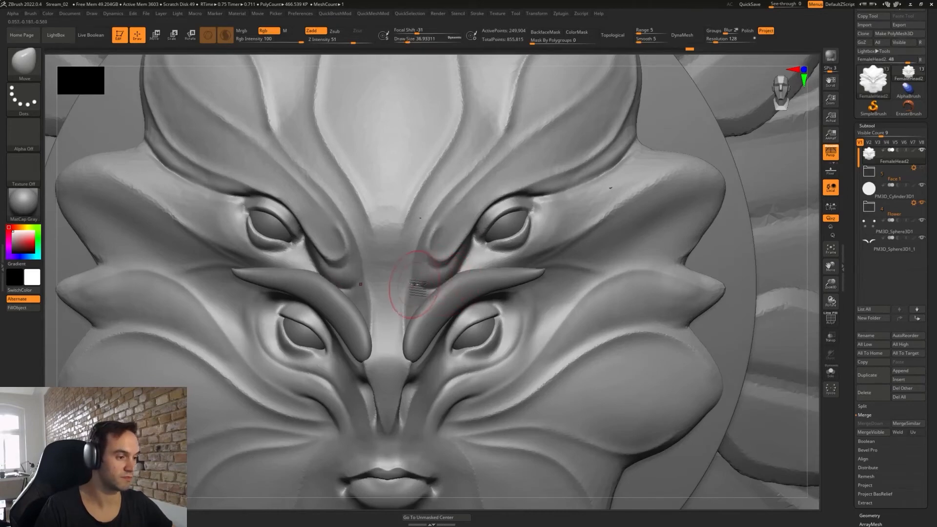
pyautogui.moveTo(446, 273)
pyautogui.mouseDown(button='right')
pyautogui.moveTo(430, 278)
pyautogui.moveTo(407, 257)
pyautogui.moveTo(445, 209)
pyautogui.moveTo(464, 224)
pyautogui.mouseUp(button='right')
# - Isolate the inner forehead lobe's tip with a lasso mask, adjust its depth with the Move brush and clear the mask
pyautogui.press('ctrl')
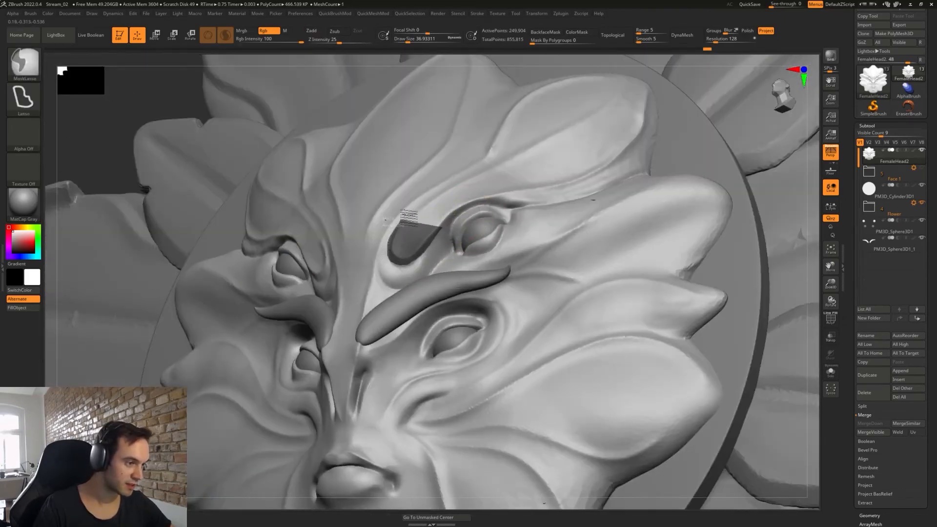
pyautogui.keyDown('ctrl'); pyautogui.moveTo(400, 220); pyautogui.dragTo(481, 164); pyautogui.keyUp('ctrl')
pyautogui.moveTo(433, 215); pyautogui.dragTo(403, 235, button='right')
pyautogui.moveTo(339, 251)
pyautogui.mouseDown(button='right')
pyautogui.moveTo(293, 185)
pyautogui.moveTo(334, 244)
pyautogui.mouseUp(button='right')
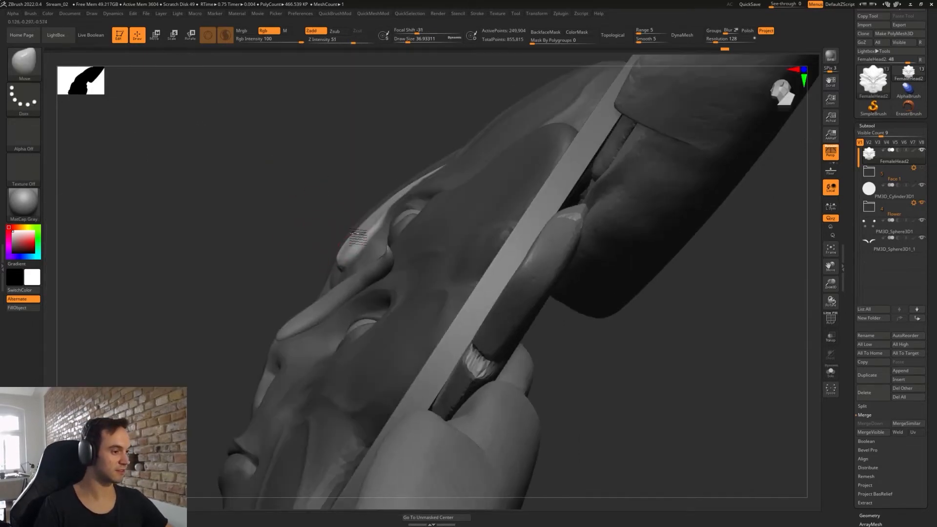
pyautogui.moveTo(313, 197); pyautogui.dragTo(353, 164, button='right')
pyautogui.keyDown('ctrl'); pyautogui.moveTo(631, 194); pyautogui.dragTo(646, 207); pyautogui.keyUp('ctrl')
pyautogui.keyDown('alt'); pyautogui.moveTo(630, 342); pyautogui.dragTo(736, 294, button='right'); pyautogui.keyUp('alt')
pyautogui.keyDown('alt'); pyautogui.moveTo(447, 240); pyautogui.dragTo(514, 207, button='right'); pyautogui.keyUp('alt')
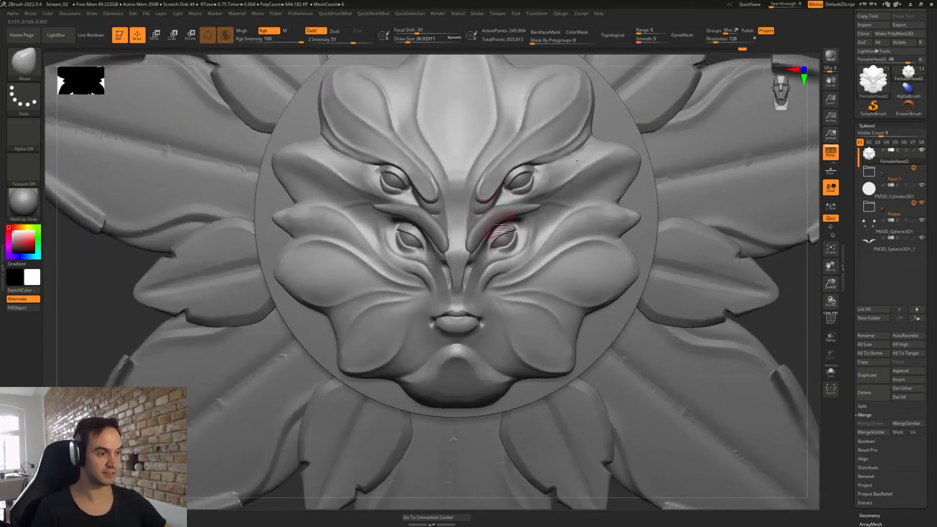
pyautogui.moveTo(493, 240)
pyautogui.keyDown('alt'); pyautogui.mouseDown(button='right')
pyautogui.moveTo(476, 239)
pyautogui.moveTo(487, 224)
pyautogui.moveTo(496, 245)
pyautogui.mouseUp(button='right'); pyautogui.keyUp('alt')
pyautogui.press('s')
pyautogui.moveTo(494, 238); pyautogui.dragTo(498, 238)
pyautogui.moveTo(499, 240); pyautogui.dragTo(474, 249, button='right')
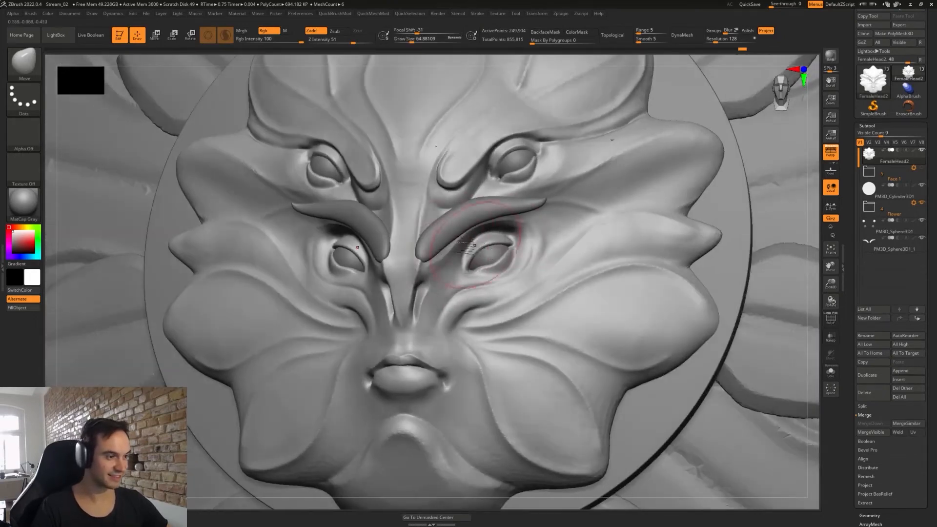
pyautogui.press('s')
pyautogui.moveTo(441, 256); pyautogui.dragTo(423, 253)
pyautogui.press('s')
pyautogui.moveTo(428, 255); pyautogui.dragTo(425, 243)
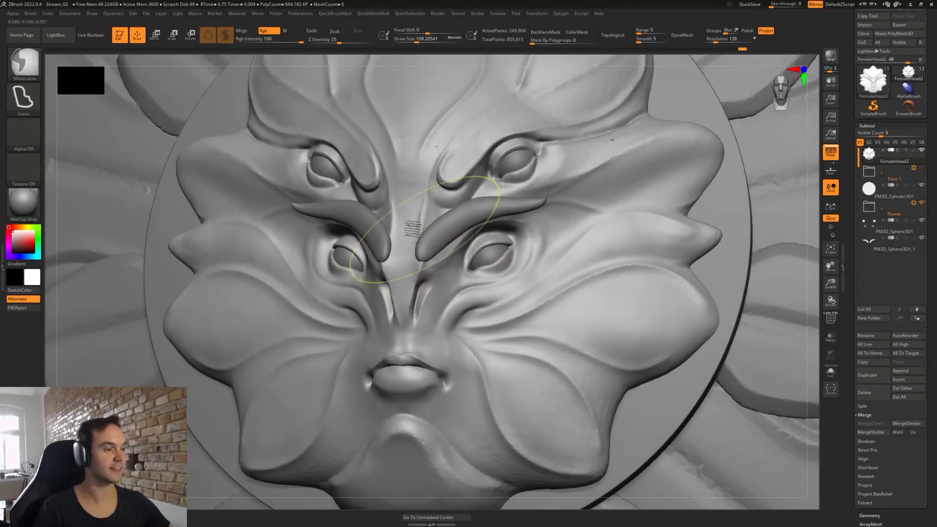
pyautogui.hotkey('ctrl', 'z')
# - Select the eyebrows subtool, reshape the inner ends beside the nose with the Move brush at about size 62, and smooth the surface
pyautogui.keyDown('alt'); pyautogui.click(448, 229); pyautogui.keyUp('alt')
pyautogui.moveTo(448, 229); pyautogui.dragTo(454, 257, button='right')
pyautogui.press('s')
pyautogui.moveTo(451, 256); pyautogui.dragTo(445, 257)
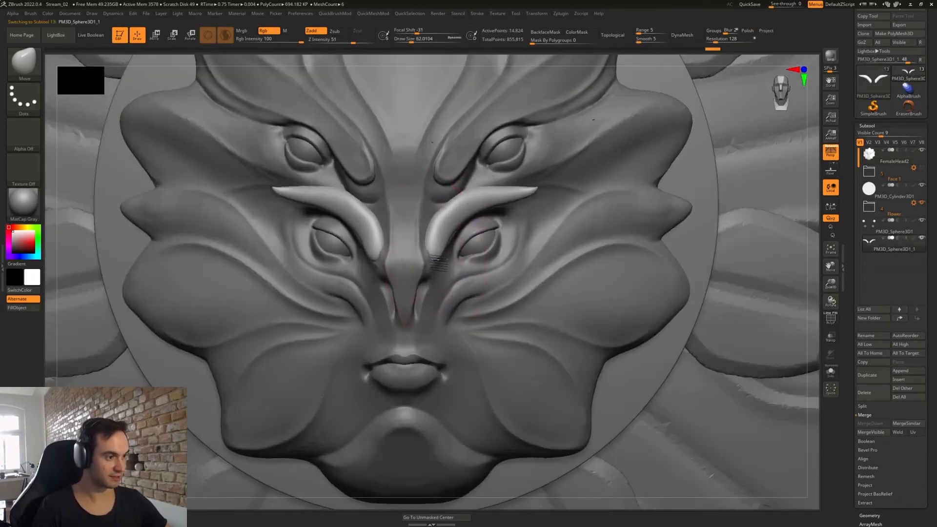
pyautogui.moveTo(437, 262); pyautogui.dragTo(458, 220, button='right')
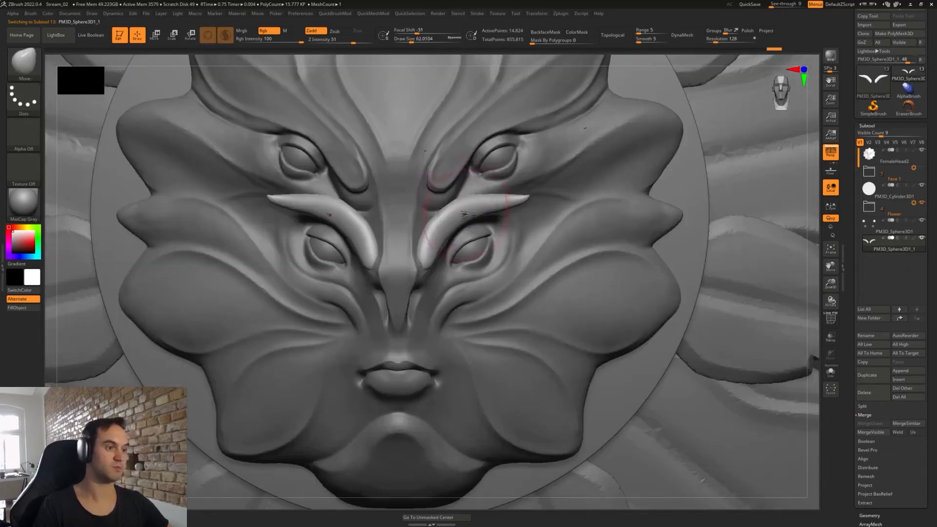
pyautogui.press('s')
pyautogui.moveTo(463, 214); pyautogui.dragTo(441, 251)
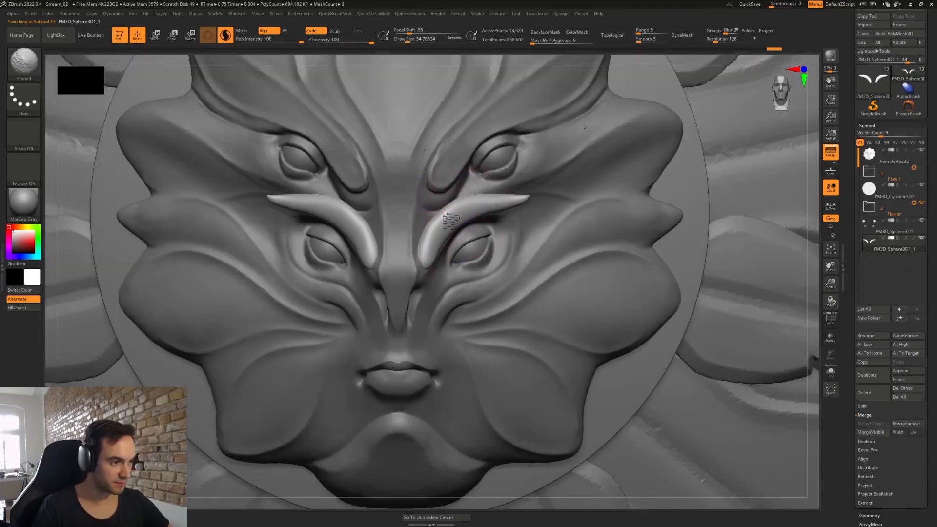
pyautogui.keyDown('shift'); pyautogui.moveTo(521, 199); pyautogui.dragTo(529, 197); pyautogui.keyUp('shift')
# - Carve a groove along the eyebrows with DamStandard at about size 35, and refine their inner ends at about size 23
pyautogui.press('b')
pyautogui.press('d')
pyautogui.press('s')
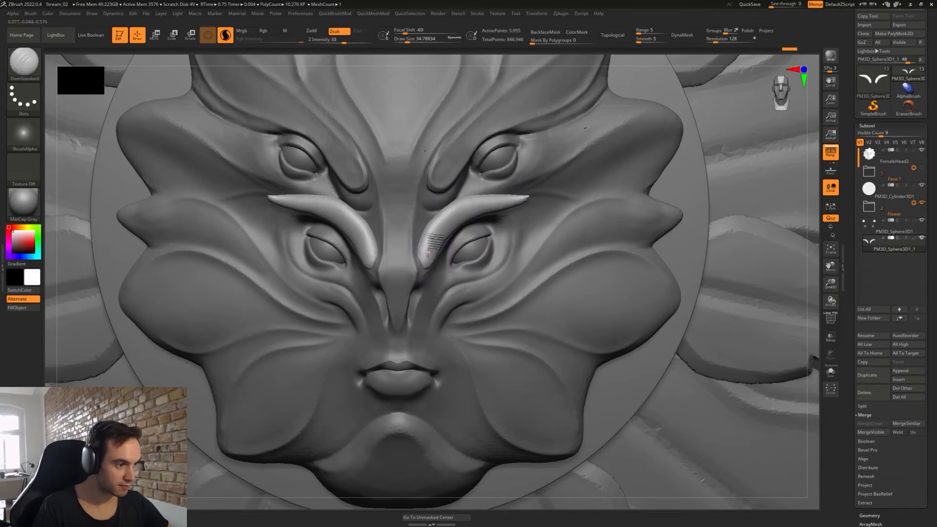
pyautogui.moveTo(474, 207)
pyautogui.mouseDown()
pyautogui.moveTo(536, 194)
pyautogui.moveTo(509, 204)
pyautogui.mouseUp()
pyautogui.moveTo(433, 248)
pyautogui.mouseDown()
pyautogui.moveTo(429, 268)
pyautogui.moveTo(456, 217)
pyautogui.moveTo(522, 198)
pyautogui.mouseUp()
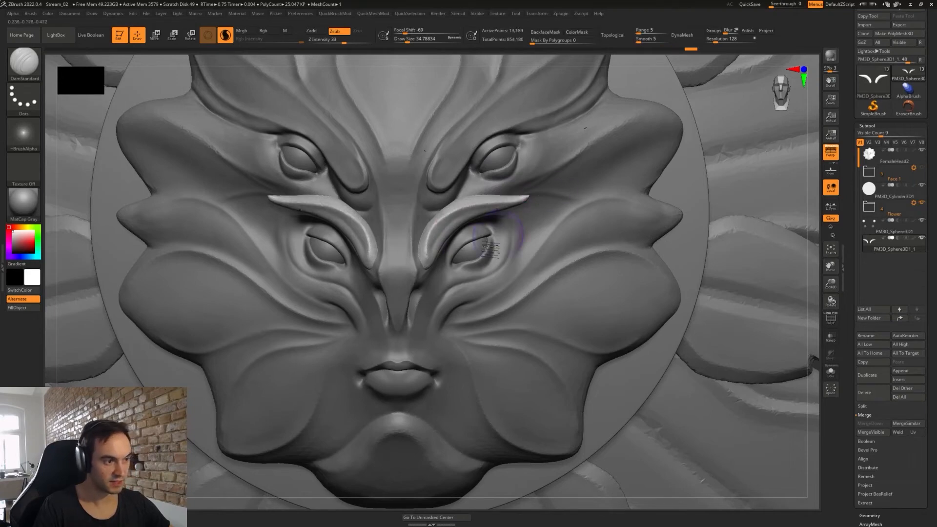
pyautogui.moveTo(435, 261); pyautogui.dragTo(429, 259, button='right')
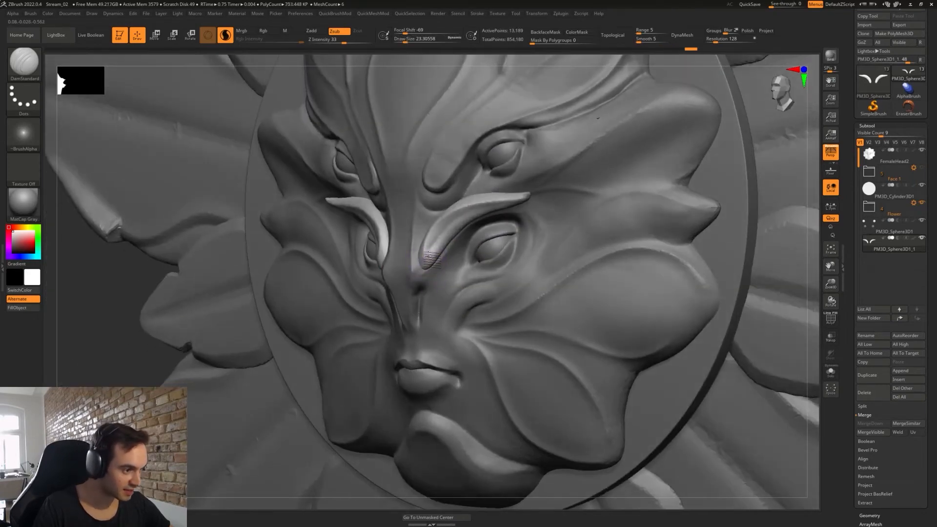
pyautogui.moveTo(429, 242); pyautogui.dragTo(432, 270)
pyautogui.moveTo(432, 271)
pyautogui.mouseDown(button='right')
pyautogui.moveTo(468, 302)
pyautogui.moveTo(441, 324)
pyautogui.moveTo(425, 261)
pyautogui.moveTo(427, 83)
pyautogui.mouseUp(button='right')
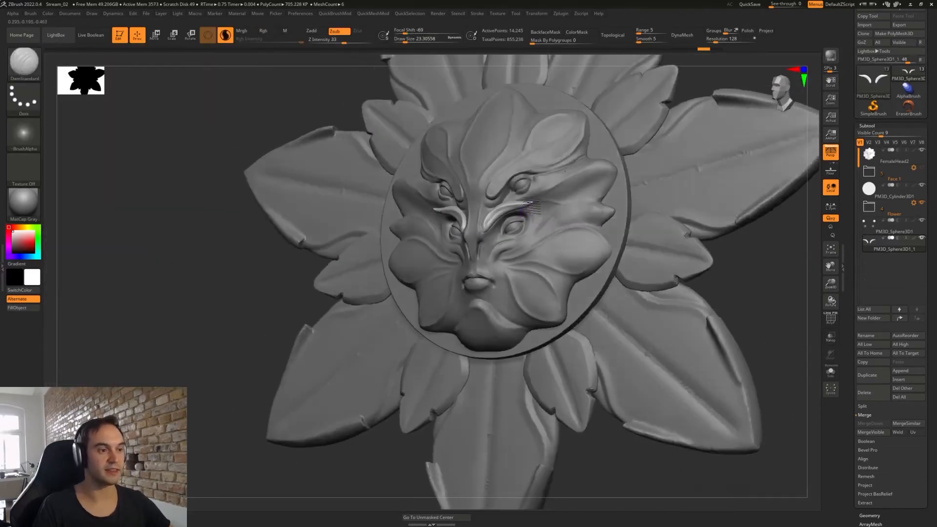
# - Isolate the eyebrows' inner tips with an inverted mask, adjust them with the Move brush and clear the mask
pyautogui.keyDown('shift'); pyautogui.moveTo(478, 102); pyautogui.dragTo(575, 144, button='right'); pyautogui.keyUp('shift')
pyautogui.keyDown('ctrl'); pyautogui.moveTo(557, 178); pyautogui.dragTo(512, 312, button='right'); pyautogui.keyUp('ctrl')
pyautogui.moveTo(532, 269); pyautogui.dragTo(488, 254, button='right')
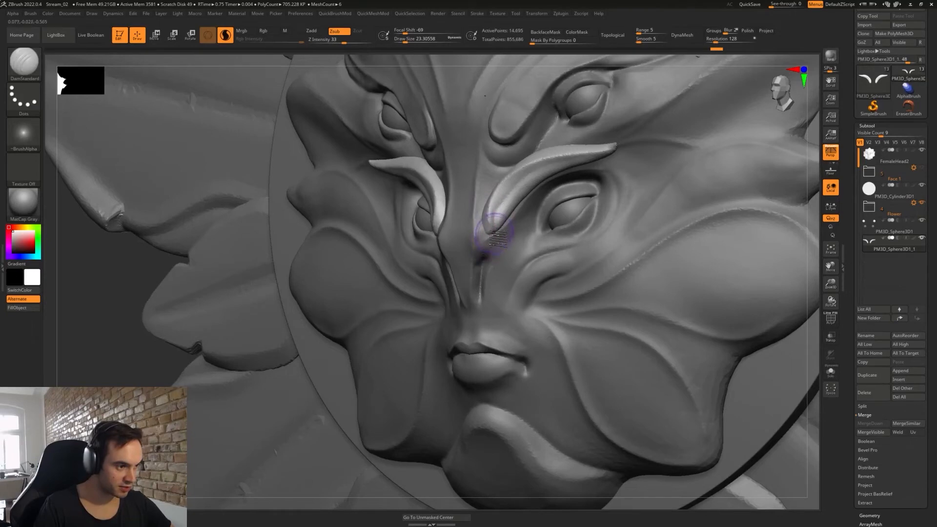
pyautogui.moveTo(505, 207)
pyautogui.keyDown('ctrl'); pyautogui.mouseDown()
pyautogui.moveTo(477, 271)
pyautogui.moveTo(473, 229)
pyautogui.moveTo(488, 253)
pyautogui.mouseUp(); pyautogui.keyUp('ctrl')
pyautogui.keyDown('ctrl'); pyautogui.click(171, 362); pyautogui.keyUp('ctrl')
pyautogui.press('b')
pyautogui.press('m')
pyautogui.press('v')
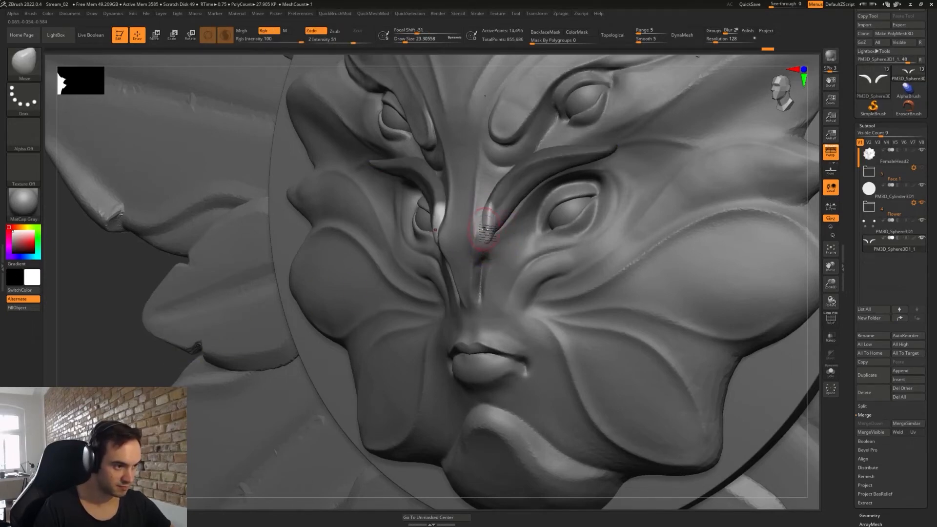
pyautogui.keyDown('ctrl'); pyautogui.moveTo(159, 352); pyautogui.dragTo(168, 361); pyautogui.keyUp('ctrl')
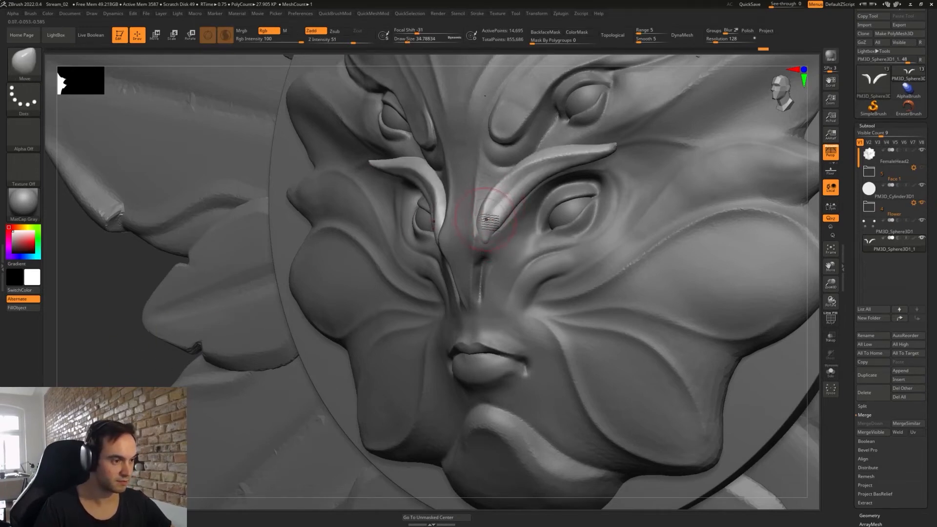
# - Flatten the inner part of the eyebrows with the TrimDynamic brush at about size 28
pyautogui.moveTo(481, 219); pyautogui.dragTo(497, 215, button='right')
pyautogui.press('b')
pyautogui.press('t')
pyautogui.press('d')
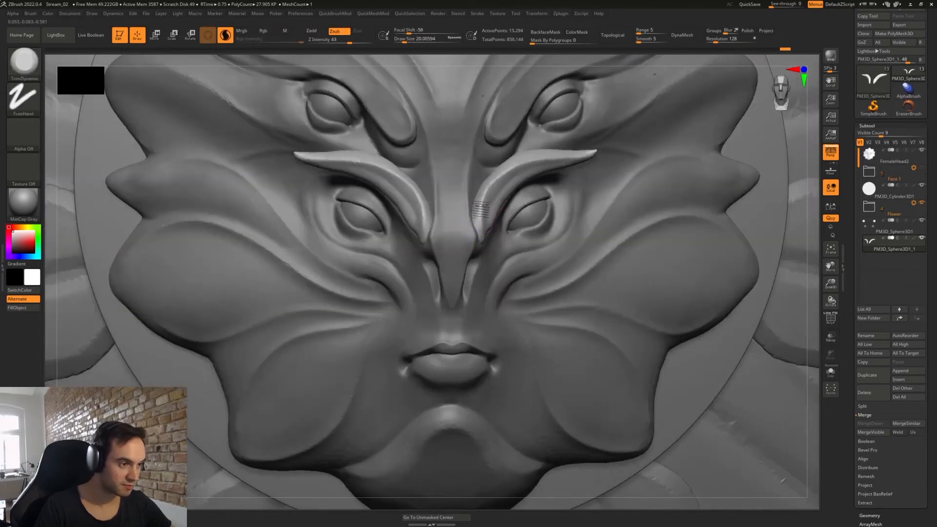
pyautogui.moveTo(483, 226); pyautogui.dragTo(493, 188)
pyautogui.moveTo(493, 188)
pyautogui.mouseDown(button='right')
pyautogui.moveTo(491, 218)
pyautogui.moveTo(508, 213)
pyautogui.moveTo(494, 230)
pyautogui.mouseUp(button='right')
# - Carve a fine crease along the length of the eyebrows with DamStandard at about size 11
pyautogui.press('s')
pyautogui.press('b')
pyautogui.press('d')
pyautogui.press('s')
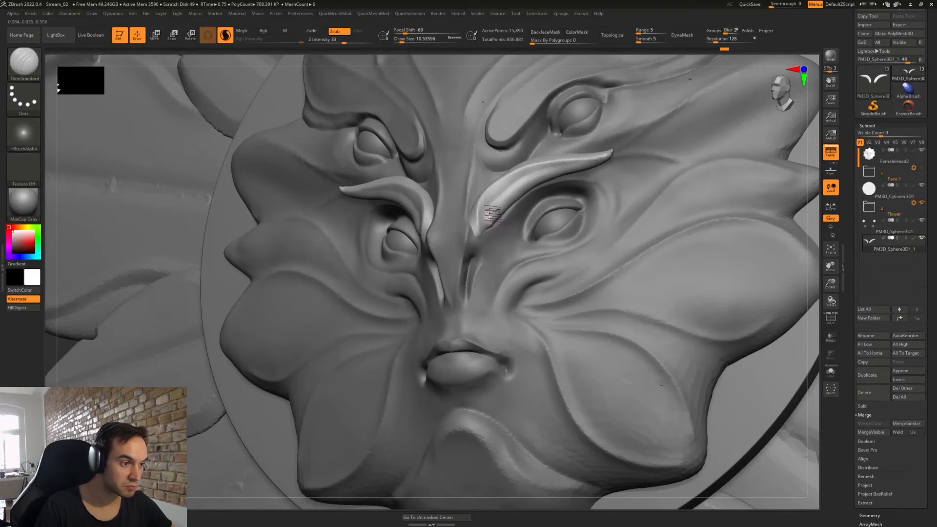
pyautogui.keyDown('shift'); pyautogui.moveTo(529, 184); pyautogui.dragTo(505, 222, button='right'); pyautogui.keyUp('shift')
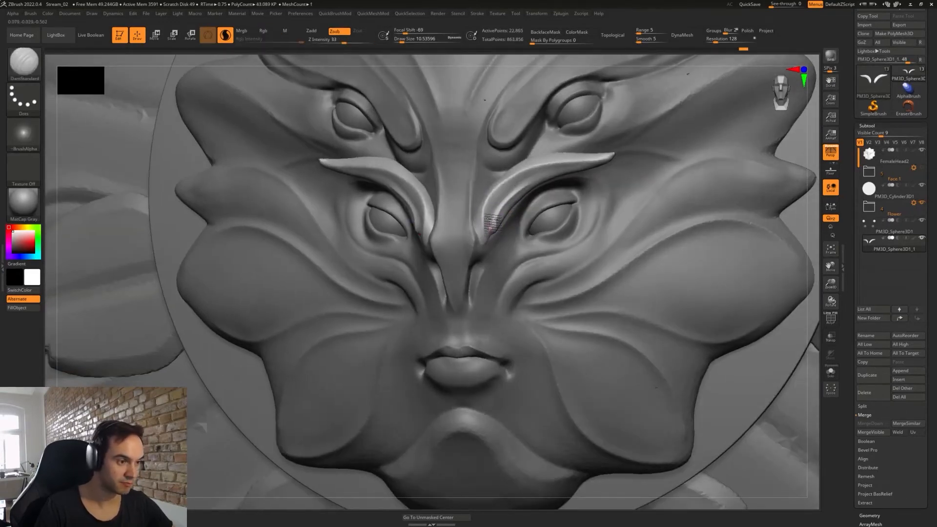
pyautogui.moveTo(524, 183); pyautogui.dragTo(581, 168)
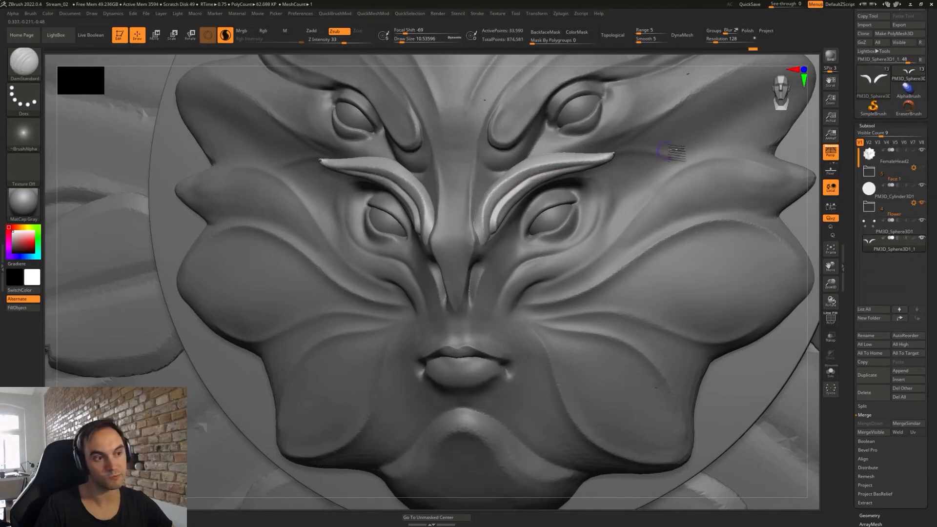
# - Undo the last sculpting stroke on the lower brow ridges and check the brows on the face
pyautogui.moveTo(600, 186)
pyautogui.mouseDown(button='right')
pyautogui.moveTo(583, 196)
pyautogui.moveTo(592, 201)
pyautogui.mouseUp(button='right')
pyautogui.hotkey('ctrl', 'z')
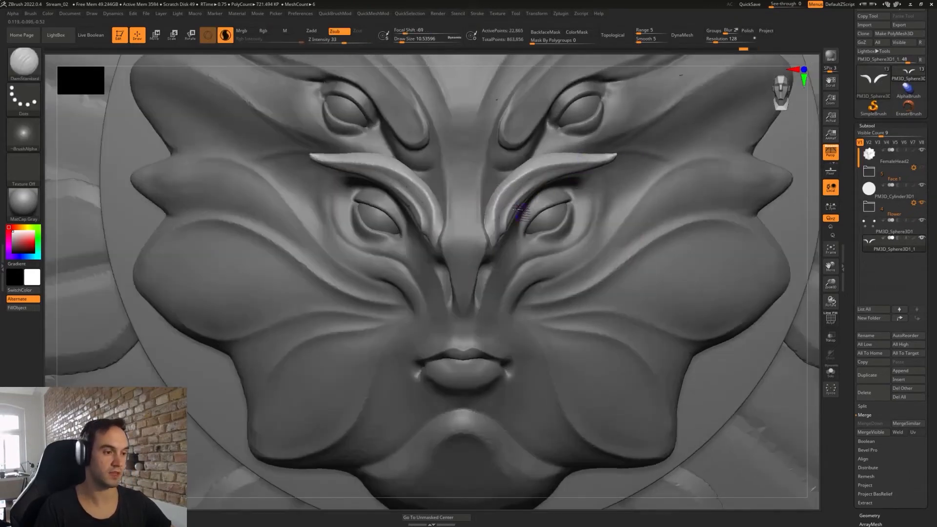
pyautogui.moveTo(523, 208); pyautogui.dragTo(512, 210, button='right')
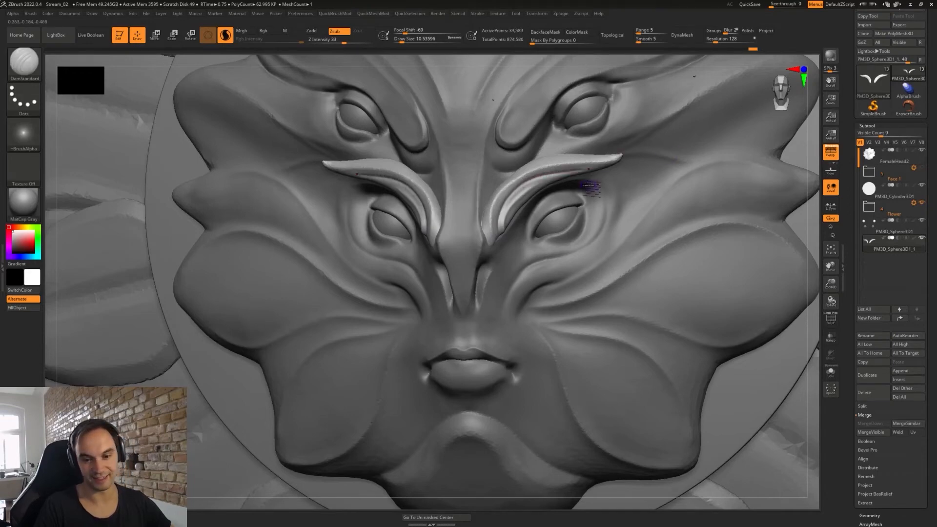
pyautogui.moveTo(589, 184)
pyautogui.mouseDown(button='right')
pyautogui.moveTo(608, 176)
pyautogui.moveTo(519, 176)
pyautogui.mouseUp(button='right')
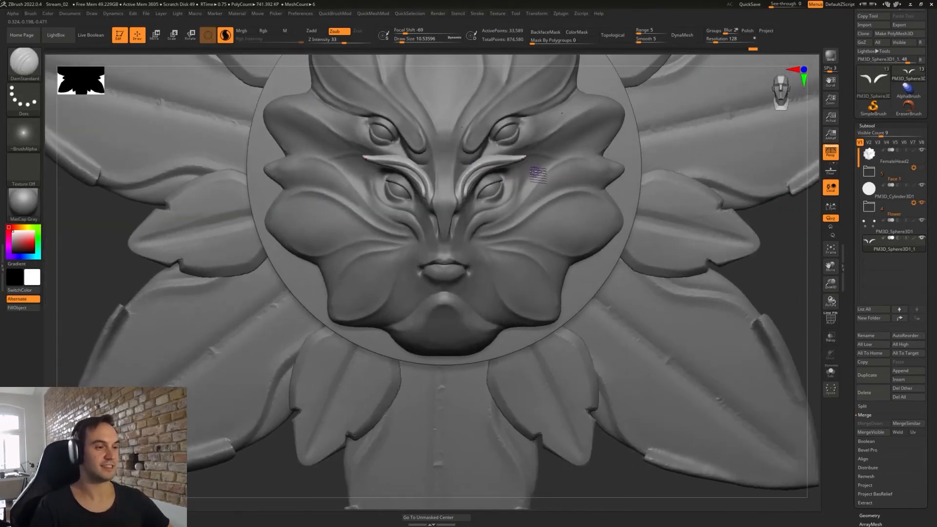
# - Reshape the outer tips of the lower brow ridges with the Move brush and clear any lasso mask
pyautogui.press('b')
pyautogui.press('m')
pyautogui.press('v')
pyautogui.moveTo(507, 155); pyautogui.dragTo(521, 157)
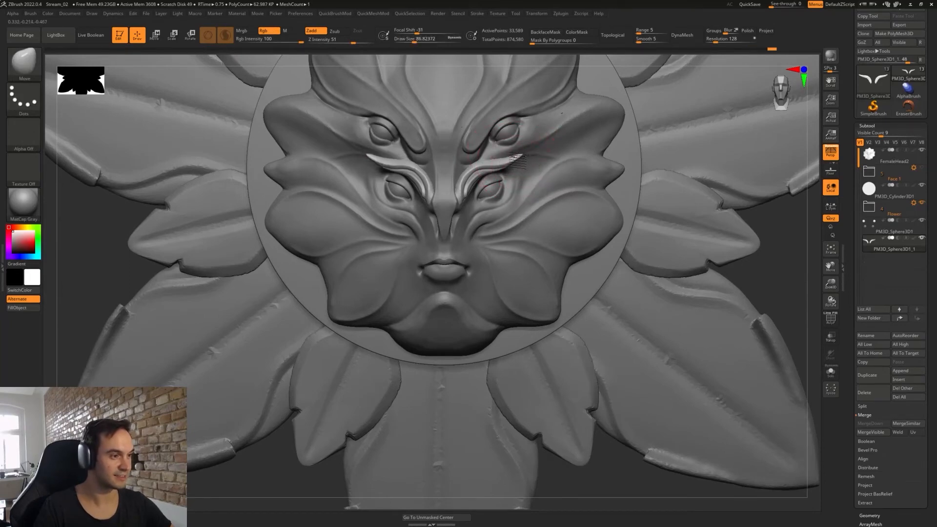
pyautogui.moveTo(516, 161); pyautogui.dragTo(511, 179, button='right')
pyautogui.press('s')
pyautogui.moveTo(516, 161); pyautogui.dragTo(516, 161)
pyautogui.moveTo(515, 162); pyautogui.dragTo(495, 168, button='right')
pyautogui.moveTo(515, 158); pyautogui.dragTo(513, 153)
pyautogui.moveTo(509, 153)
pyautogui.mouseDown(button='right')
pyautogui.moveTo(531, 226)
pyautogui.moveTo(509, 117)
pyautogui.moveTo(516, 161)
pyautogui.moveTo(466, 172)
pyautogui.moveTo(494, 203)
pyautogui.mouseUp(button='right')
pyautogui.rightClick(513, 173)
pyautogui.moveTo(527, 153)
pyautogui.keyDown('ctrl'); pyautogui.mouseDown()
pyautogui.moveTo(471, 151)
pyautogui.moveTo(503, 262)
pyautogui.moveTo(524, 246)
pyautogui.mouseUp(); pyautogui.keyUp('ctrl')
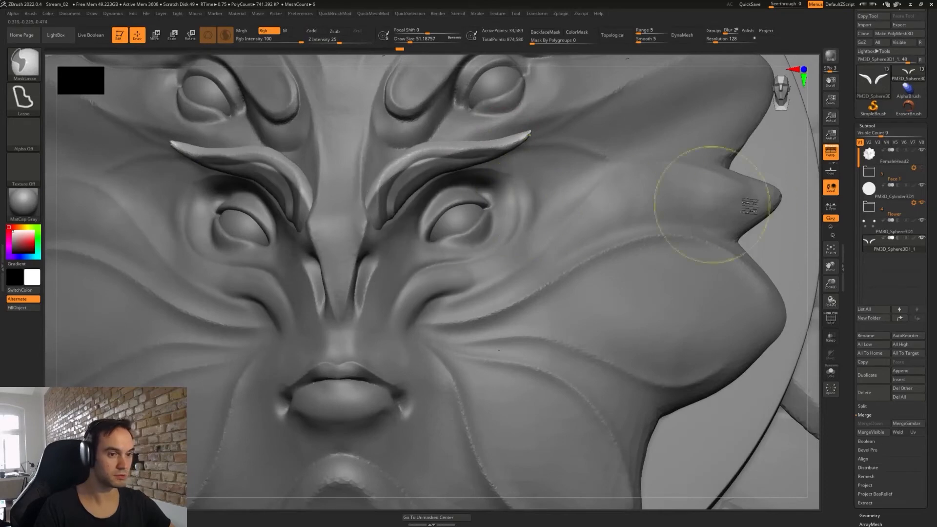
pyautogui.moveTo(616, 197)
pyautogui.mouseDown(button='right')
pyautogui.moveTo(585, 243)
pyautogui.moveTo(553, 216)
pyautogui.moveTo(514, 211)
pyautogui.mouseUp(button='right')
pyautogui.keyDown('ctrl'); pyautogui.moveTo(736, 239); pyautogui.dragTo(746, 248); pyautogui.keyUp('ctrl')
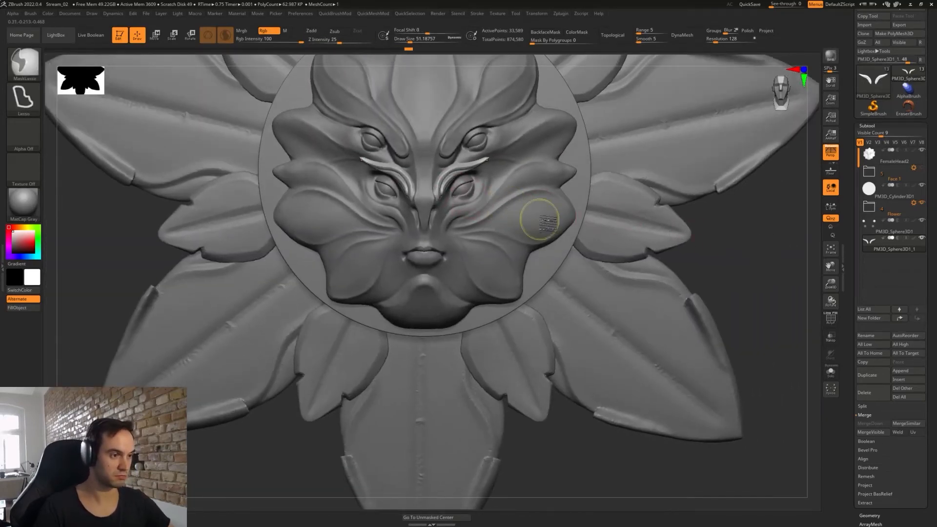
# - Select the FemaleHead2 subtool and lasso-mask the area around both lower eyes, leaving the rest of the face unmasked
pyautogui.keyDown('alt'); pyautogui.click(500, 193); pyautogui.keyUp('alt')
pyautogui.keyDown('ctrl'); pyautogui.moveTo(496, 192); pyautogui.dragTo(515, 225, button='right'); pyautogui.keyUp('ctrl')
pyautogui.moveTo(515, 226); pyautogui.dragTo(478, 185, button='right')
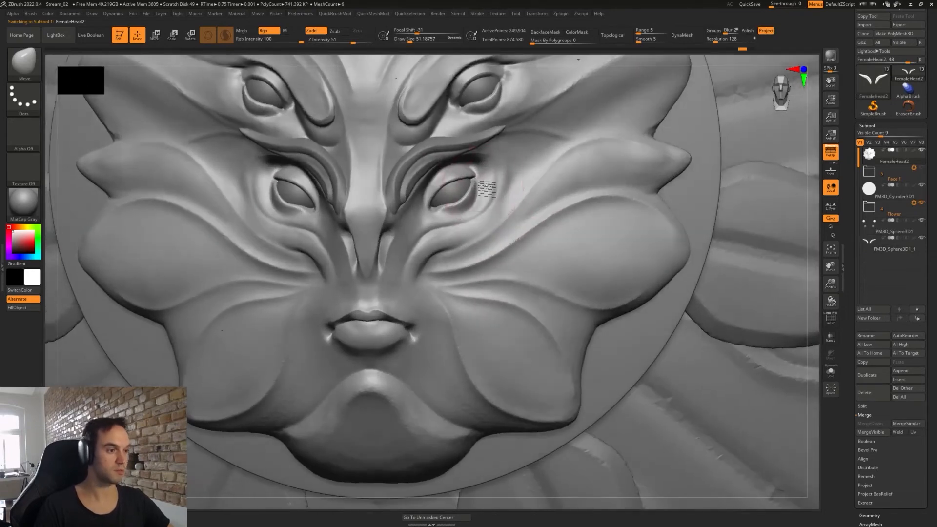
pyautogui.press('ctrl')
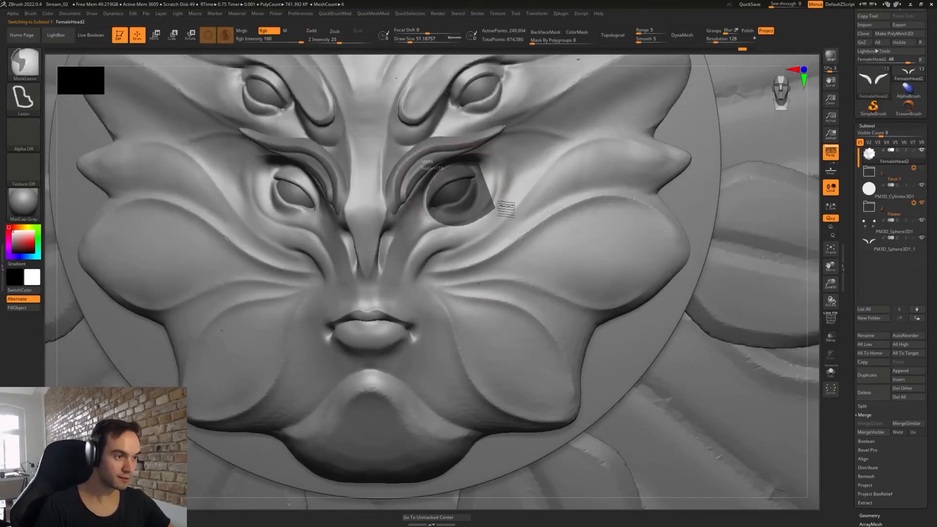
pyautogui.keyDown('ctrl'); pyautogui.moveTo(499, 204); pyautogui.dragTo(487, 168); pyautogui.keyUp('ctrl')
pyautogui.moveTo(544, 237)
pyautogui.keyDown('ctrl'); pyautogui.mouseDown(button='right')
pyautogui.moveTo(703, 241)
pyautogui.moveTo(697, 314)
pyautogui.mouseUp(button='right'); pyautogui.keyUp('ctrl')
pyautogui.keyDown('ctrl'); pyautogui.click(726, 271); pyautogui.keyUp('ctrl')
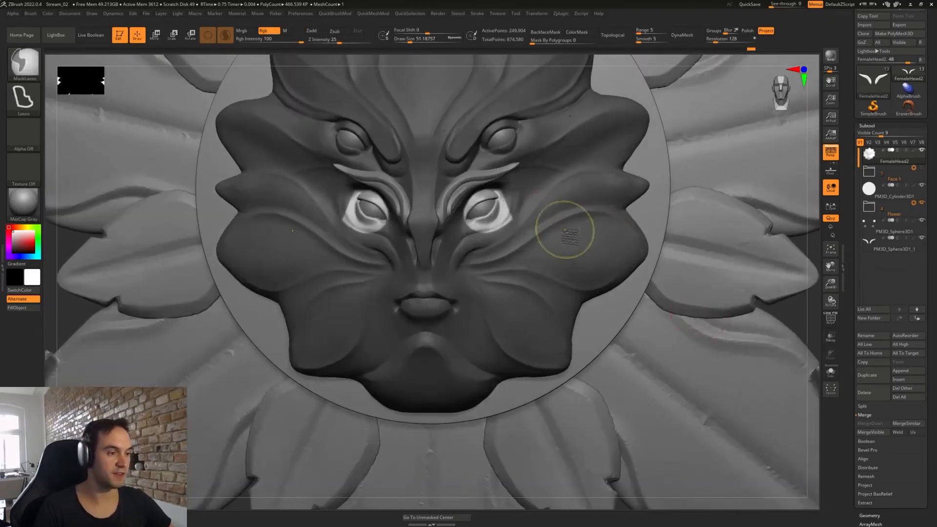
pyautogui.keyDown('ctrl'); pyautogui.click(729, 297); pyautogui.keyUp('ctrl')
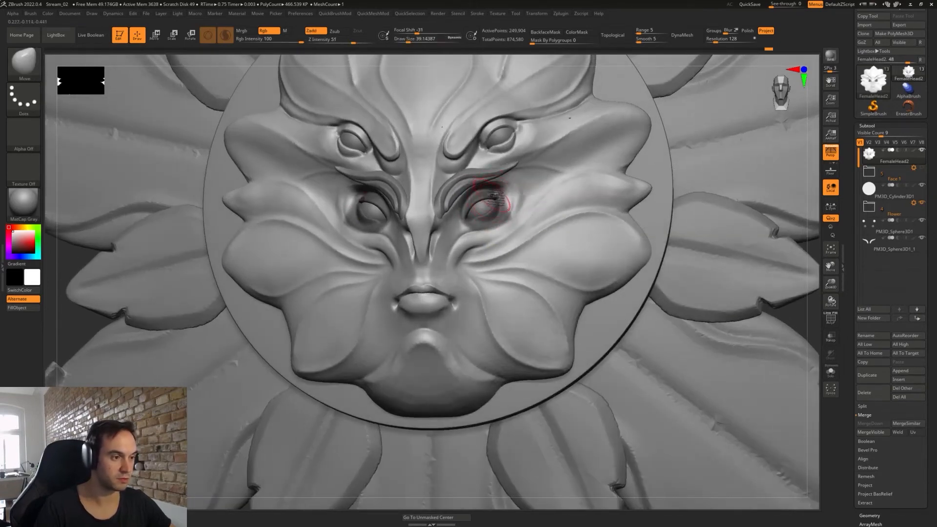
# - Adjust the surface around the masked lower eyes with the Move brush at about draw size 65, then clear the mask
pyautogui.press('s')
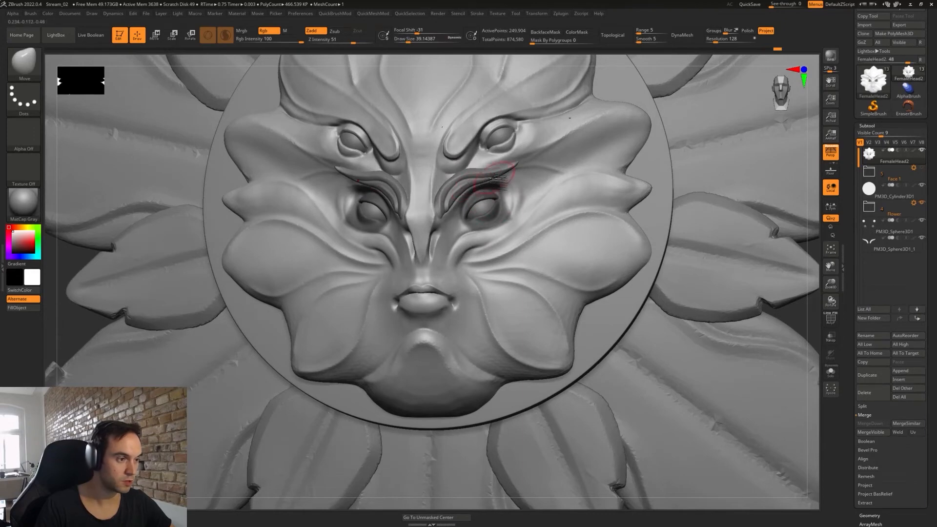
pyautogui.moveTo(481, 184); pyautogui.dragTo(474, 181)
pyautogui.moveTo(474, 181); pyautogui.dragTo(482, 188, button='right')
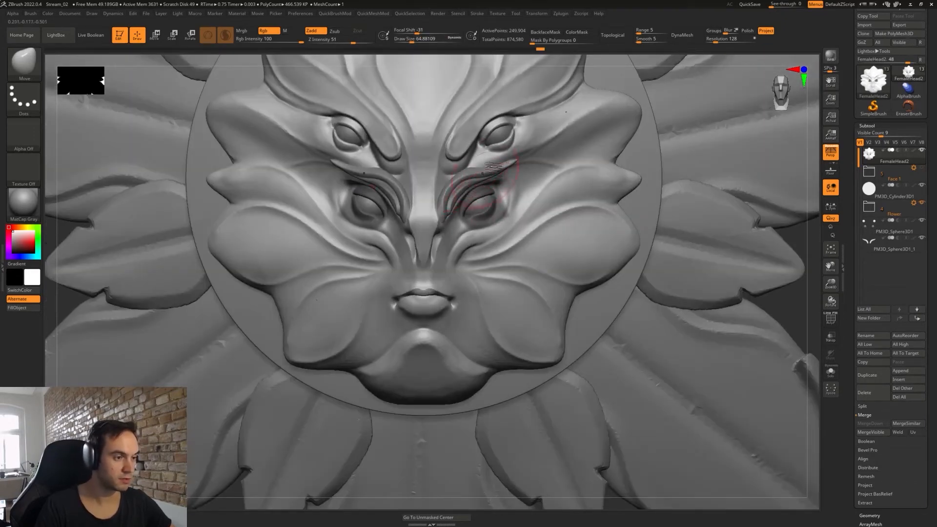
pyautogui.keyDown('ctrl'); pyautogui.moveTo(808, 316); pyautogui.dragTo(800, 331); pyautogui.keyUp('ctrl')
pyautogui.moveTo(475, 205)
pyautogui.keyDown('alt'); pyautogui.mouseDown(button='right')
pyautogui.moveTo(476, 215)
pyautogui.moveTo(483, 180)
pyautogui.moveTo(493, 239)
pyautogui.moveTo(497, 224)
pyautogui.mouseUp(button='right'); pyautogui.keyUp('alt')
pyautogui.press('s')
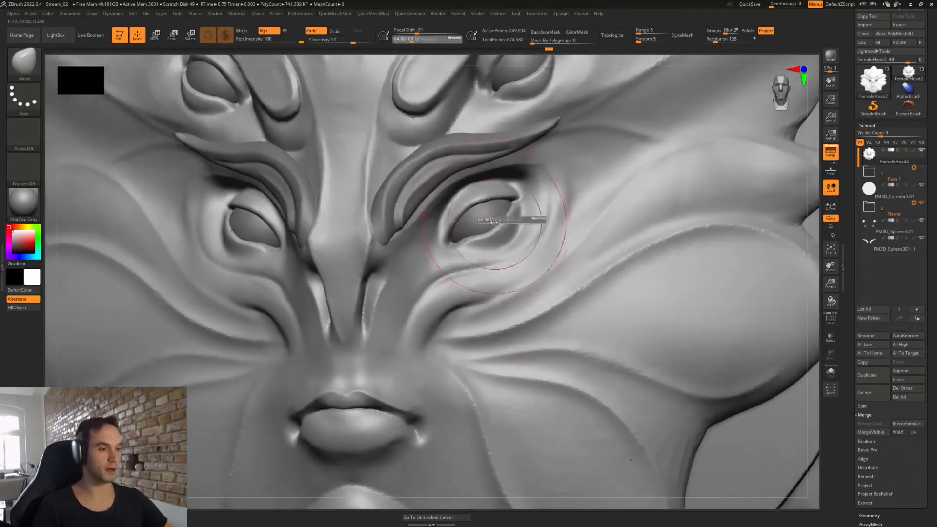
pyautogui.moveTo(497, 224)
pyautogui.mouseDown()
pyautogui.moveTo(453, 232)
pyautogui.moveTo(463, 211)
pyautogui.moveTo(510, 197)
pyautogui.mouseUp()
# - Flatten the lids and rims around the lower eyes with the TrimDynamic brush
pyautogui.press('b')
pyautogui.press('t')
pyautogui.press('d')
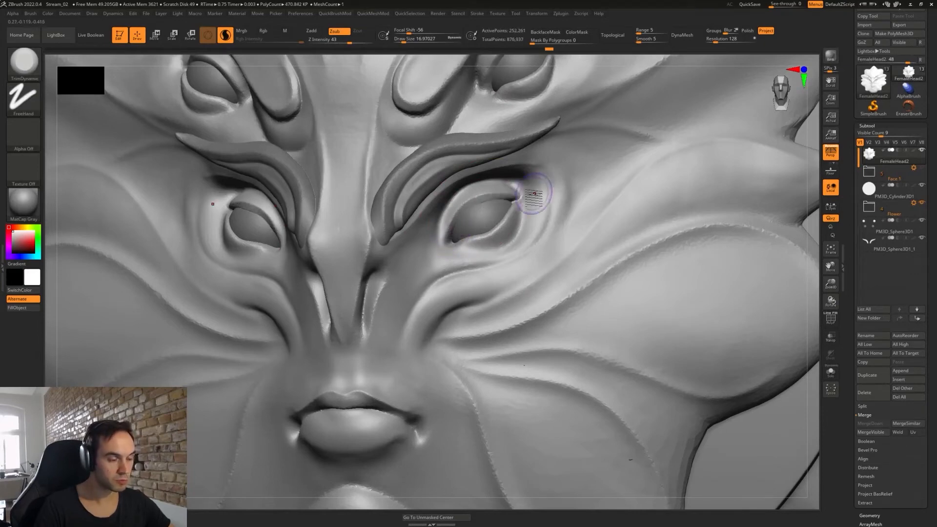
pyautogui.moveTo(489, 204); pyautogui.dragTo(512, 214, button='right')
pyautogui.moveTo(503, 236); pyautogui.dragTo(463, 249)
pyautogui.moveTo(466, 261); pyautogui.dragTo(450, 250, button='right')
# - Flatten the rims above the upper eyes with the TrimDynamic brush
pyautogui.moveTo(524, 173)
pyautogui.mouseDown(button='right')
pyautogui.moveTo(466, 221)
pyautogui.moveTo(461, 209)
pyautogui.mouseUp(button='right')
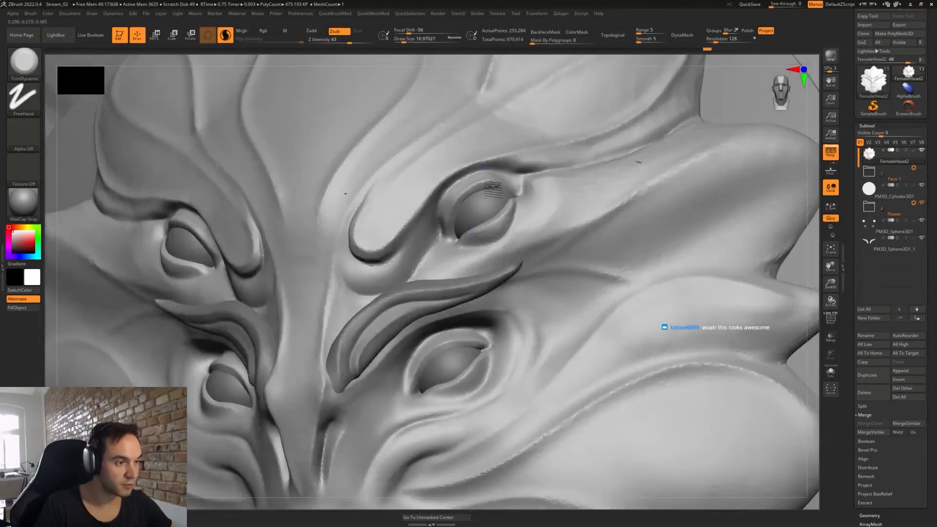
pyautogui.moveTo(510, 187); pyautogui.dragTo(480, 177)
pyautogui.moveTo(483, 215)
pyautogui.mouseDown(button='right')
pyautogui.moveTo(489, 199)
pyautogui.moveTo(454, 217)
pyautogui.moveTo(418, 218)
pyautogui.mouseUp(button='right')
# - Hide the FemaleHead2 face, show the contents of the Face 1 folder instead, and identify its subtools on the model
pyautogui.moveTo(540, 220)
pyautogui.keyDown('ctrl'); pyautogui.mouseDown(button='right')
pyautogui.moveTo(475, 231)
pyautogui.moveTo(547, 237)
pyautogui.mouseUp(button='right'); pyautogui.keyUp('ctrl')
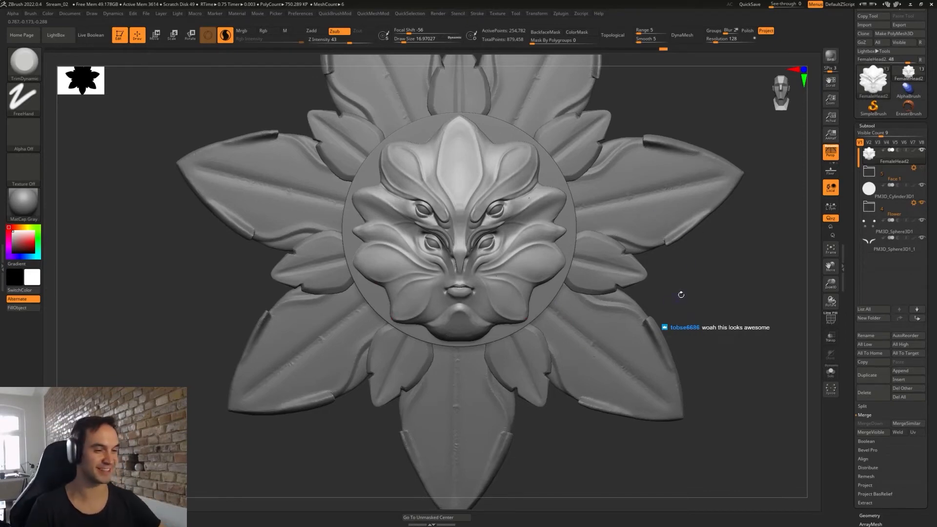
pyautogui.keyDown('ctrl'); pyautogui.moveTo(495, 251); pyautogui.dragTo(542, 267, button='right'); pyautogui.keyUp('ctrl')
pyautogui.keyDown('ctrl'); pyautogui.moveTo(683, 293); pyautogui.dragTo(632, 296, button='right'); pyautogui.keyUp('ctrl')
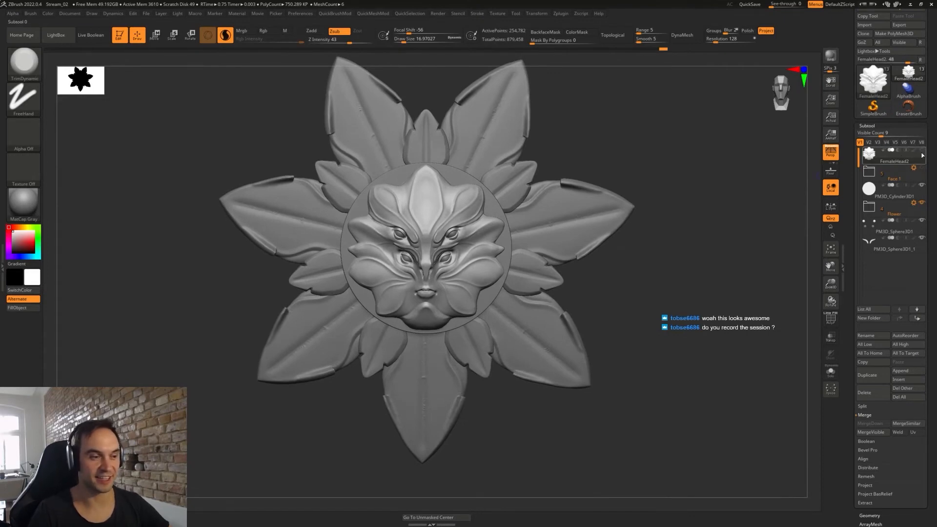
pyautogui.click(916, 171)
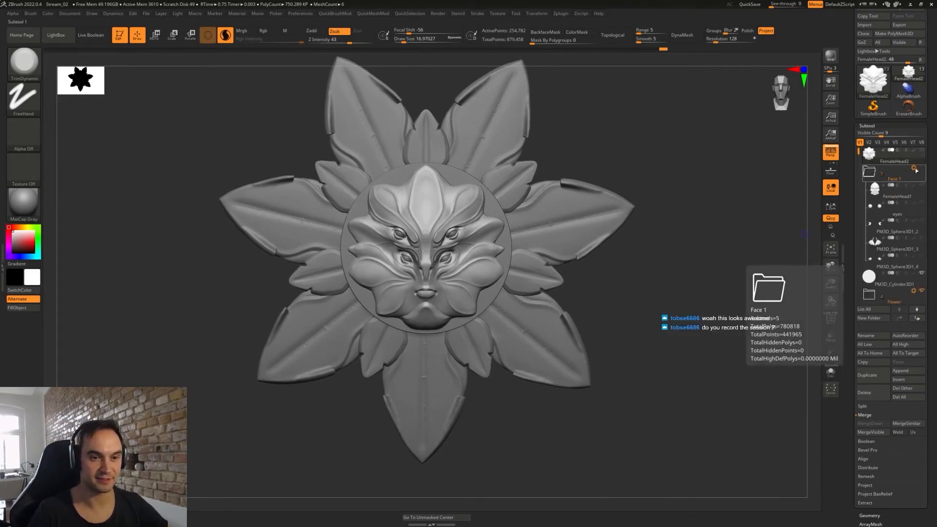
pyautogui.click(895, 191)
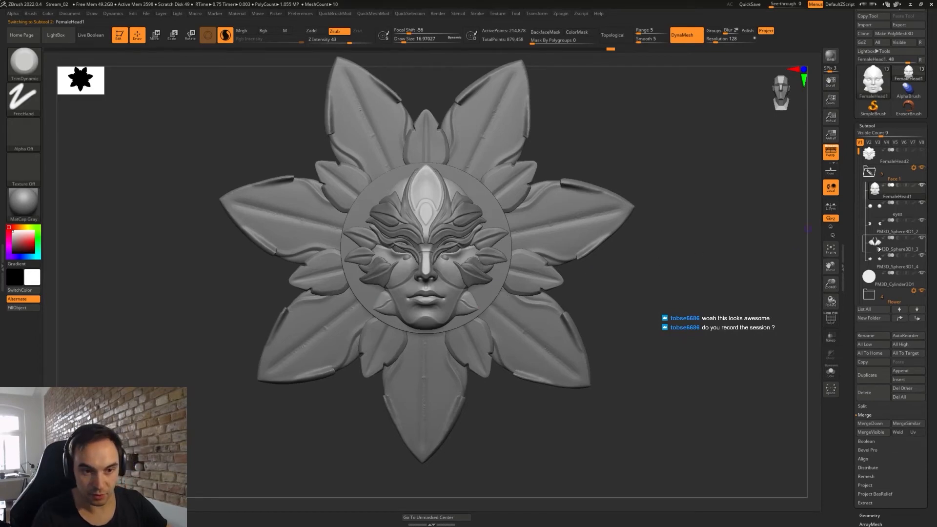
pyautogui.click(877, 247)
pyautogui.keyDown('alt'); pyautogui.click(453, 288); pyautogui.keyUp('alt')
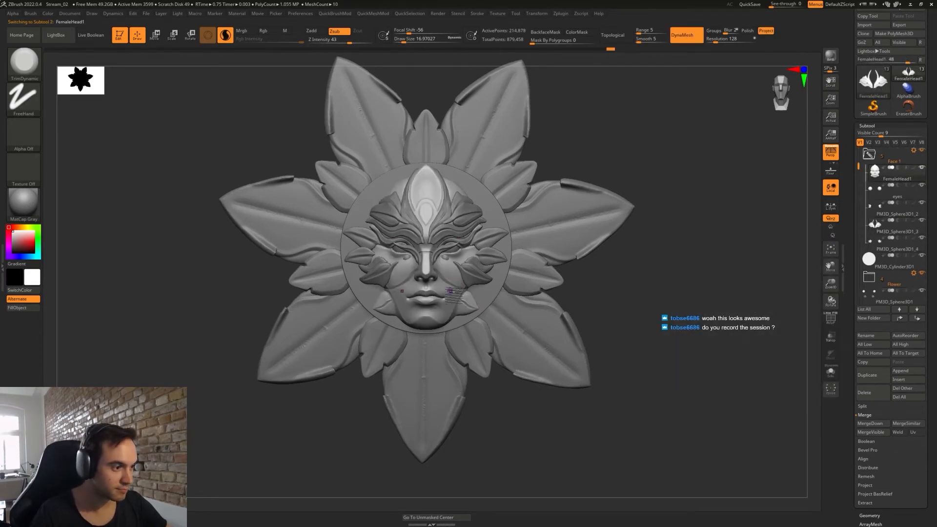
pyautogui.keyDown('alt'); pyautogui.click(442, 251); pyautogui.keyUp('alt')
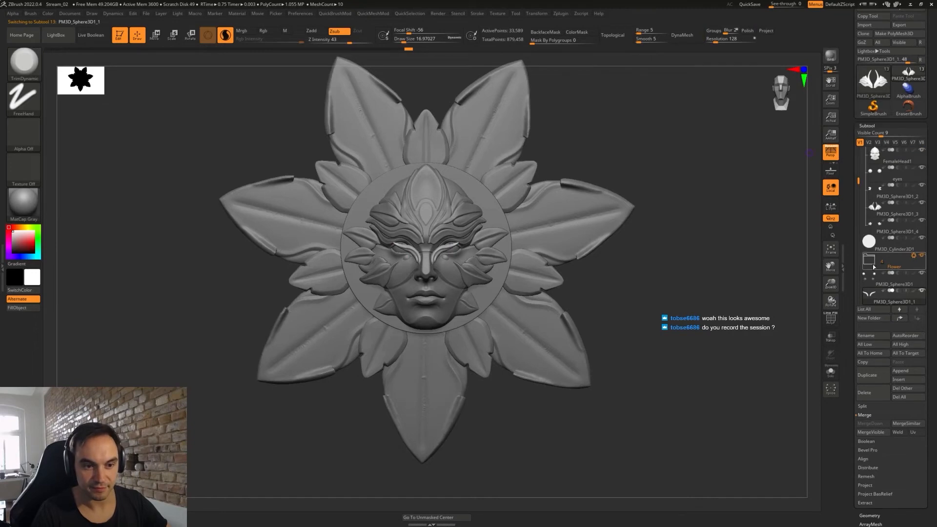
# - Place PM3D_Sphere3D1_1 and PM3D_Sphere3D1 above the Face 1 folder in the subtool order, hide them, and collapse the folder
pyautogui.scroll(2, 871, 254)
pyautogui.moveTo(863, 169); pyautogui.dragTo(865, 164)
pyautogui.keyDown('alt'); pyautogui.click(454, 277); pyautogui.keyUp('alt')
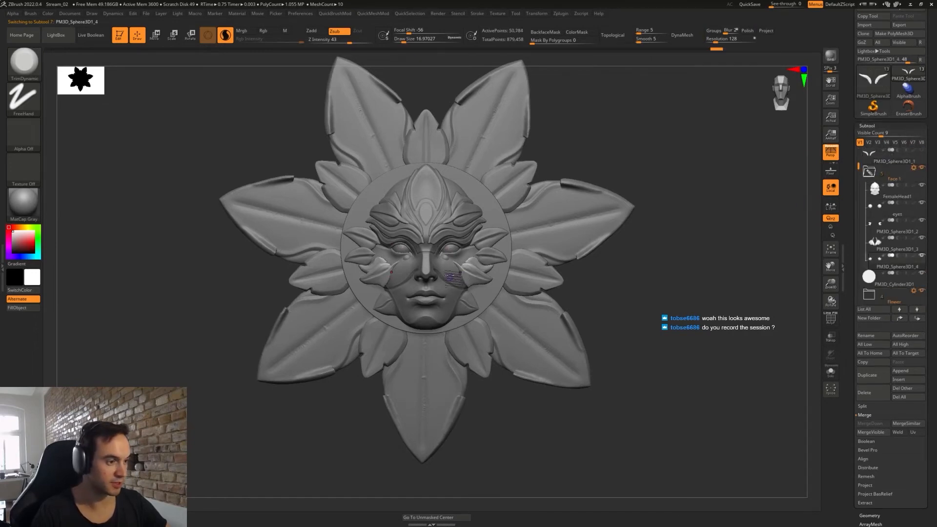
pyautogui.keyDown('ctrl'); pyautogui.moveTo(602, 347); pyautogui.dragTo(648, 359, button='right'); pyautogui.keyUp('ctrl')
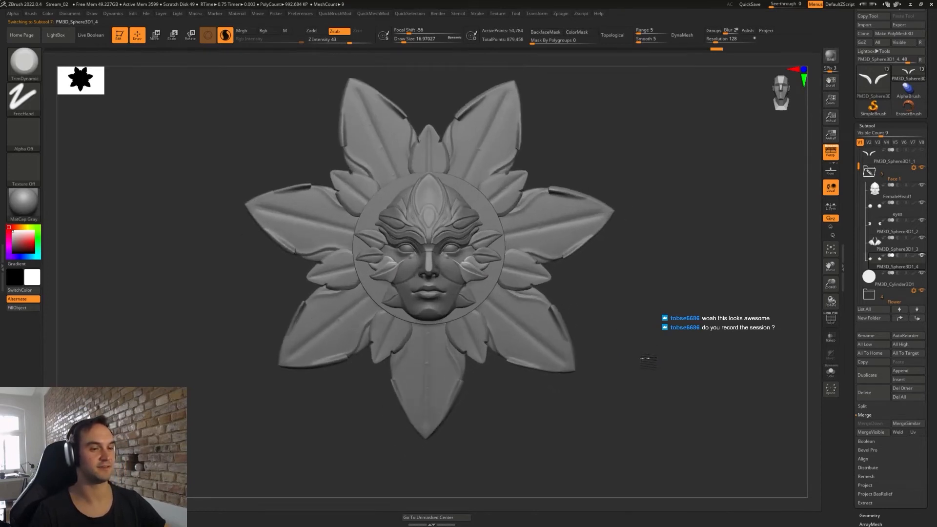
pyautogui.click(868, 172)
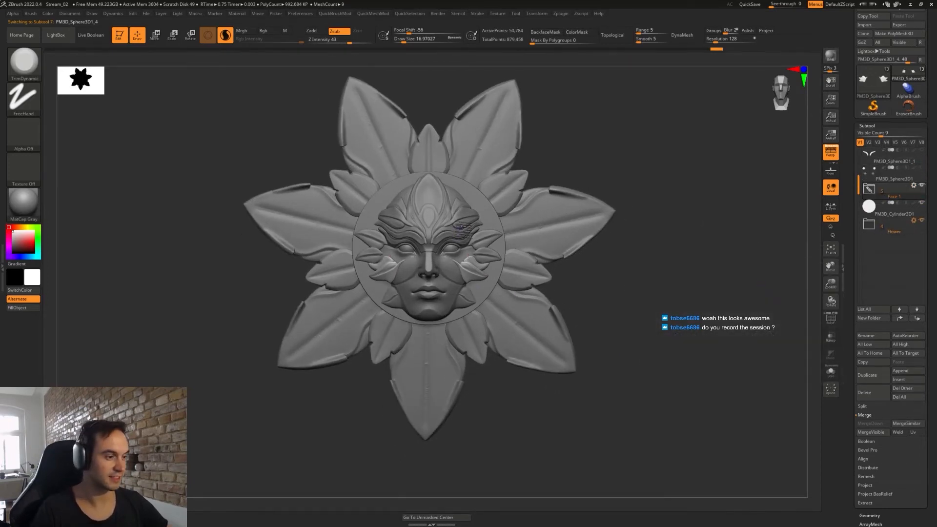
# - Examine the first face with its leaf ornaments on the flower medallion from slightly different angles
pyautogui.keyDown('alt'); pyautogui.click(458, 225); pyautogui.keyUp('alt')
pyautogui.keyDown('alt'); pyautogui.moveTo(599, 301); pyautogui.dragTo(610, 326, button='right'); pyautogui.keyUp('alt')
pyautogui.moveTo(609, 326)
pyautogui.mouseDown(button='right')
pyautogui.moveTo(639, 326)
pyautogui.moveTo(640, 297)
pyautogui.moveTo(638, 324)
pyautogui.moveTo(622, 310)
pyautogui.moveTo(639, 327)
pyautogui.mouseUp(button='right')
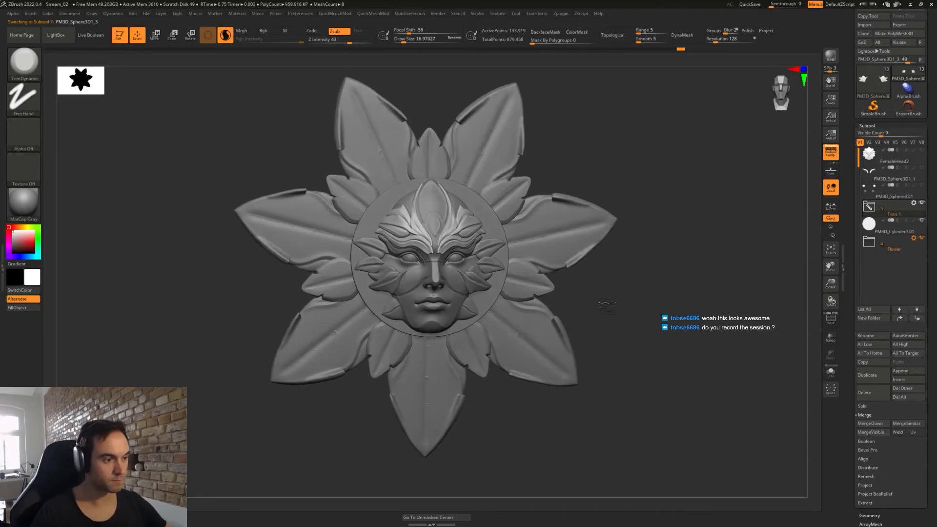
pyautogui.moveTo(631, 318)
pyautogui.keyDown('alt'); pyautogui.mouseDown(button='right')
pyautogui.moveTo(619, 330)
pyautogui.moveTo(632, 331)
pyautogui.mouseUp(button='right'); pyautogui.keyUp('alt')
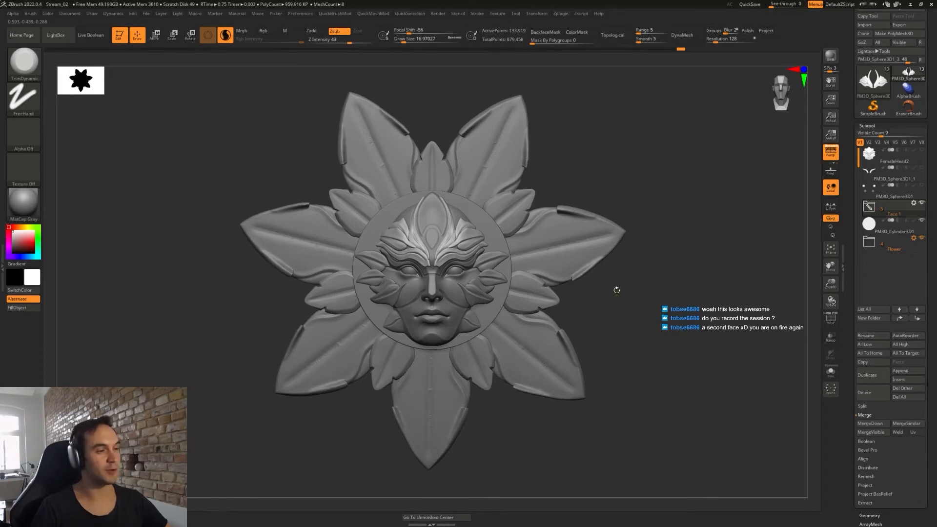
pyautogui.moveTo(616, 290)
pyautogui.mouseDown()
pyautogui.moveTo(615, 301)
pyautogui.moveTo(659, 324)
pyautogui.moveTo(667, 347)
pyautogui.mouseUp()
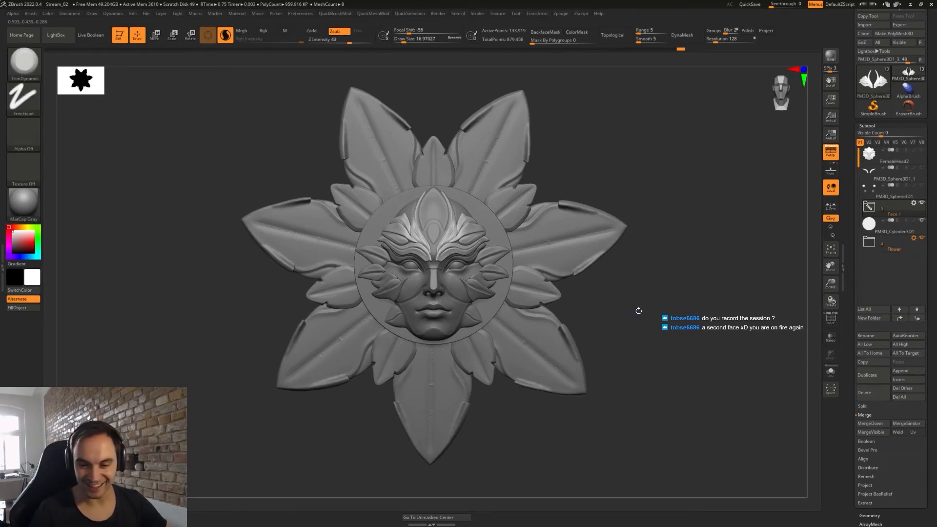
pyautogui.moveTo(585, 288); pyautogui.dragTo(599, 357)
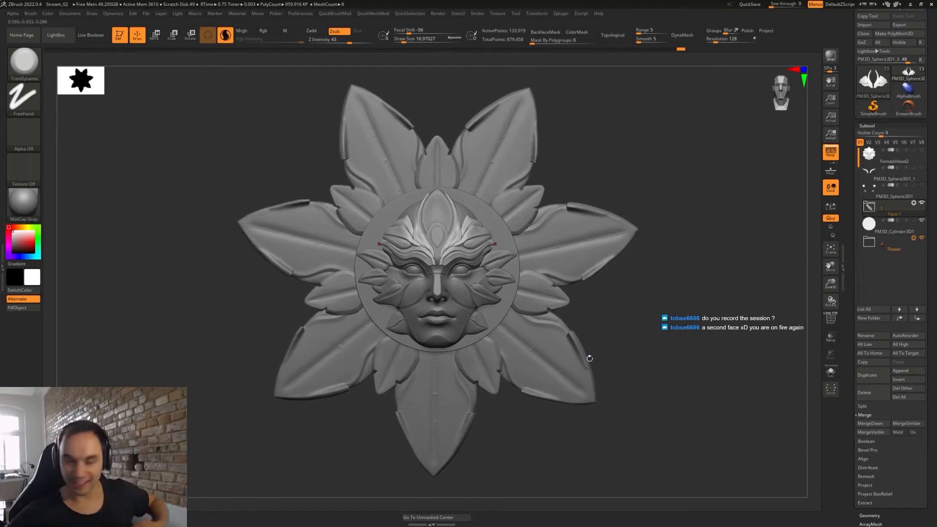
# - Hide the Face 1 folder, show FemaleHead2 with its brow and eye subtools again, and make FemaleHead2 active
pyautogui.click(886, 155)
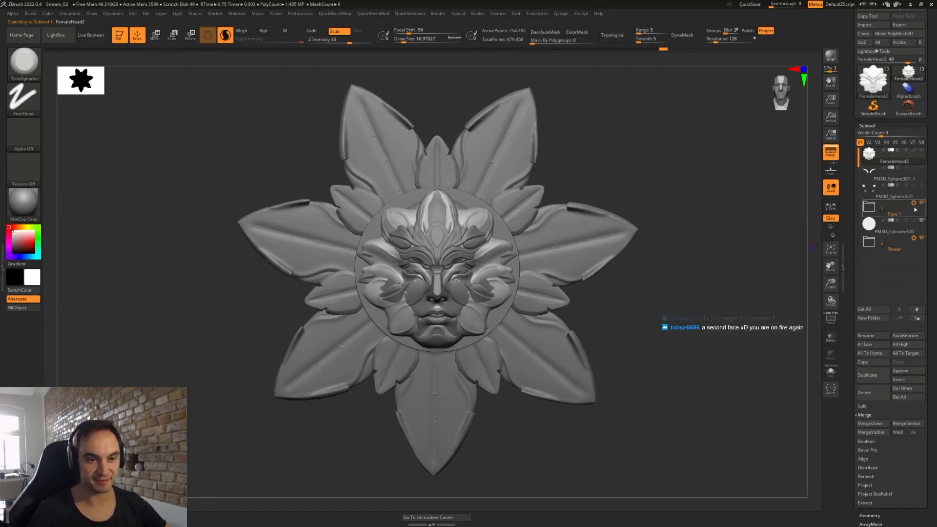
pyautogui.click(922, 185)
pyautogui.click(913, 171)
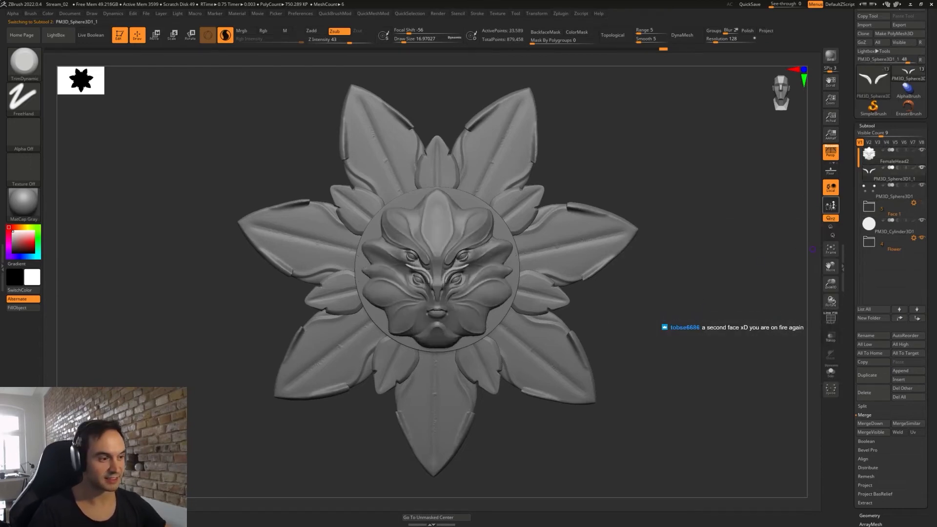
pyautogui.keyDown('alt'); pyautogui.moveTo(606, 319); pyautogui.dragTo(646, 373); pyautogui.keyUp('alt')
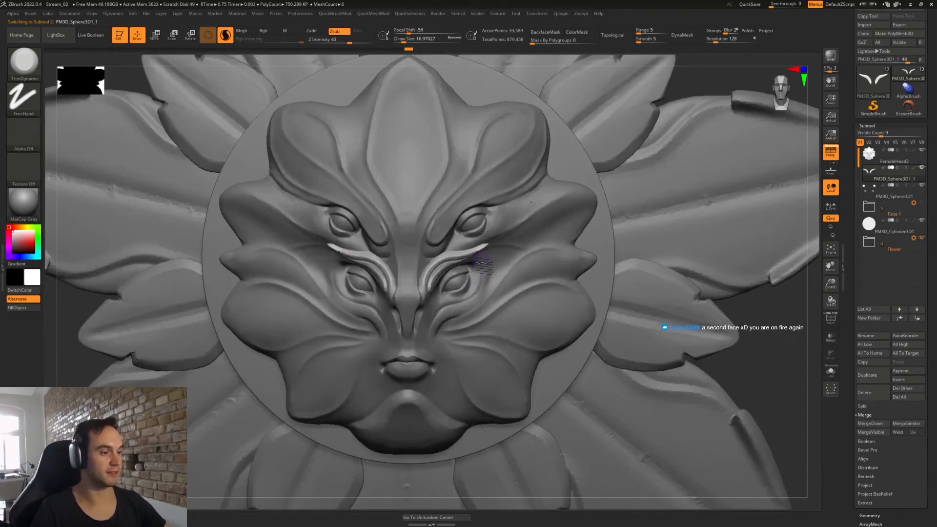
pyautogui.rightClick(450, 313)
pyautogui.moveTo(539, 219)
pyautogui.mouseDown(button='right')
pyautogui.moveTo(527, 235)
pyautogui.moveTo(509, 205)
pyautogui.mouseUp(button='right')
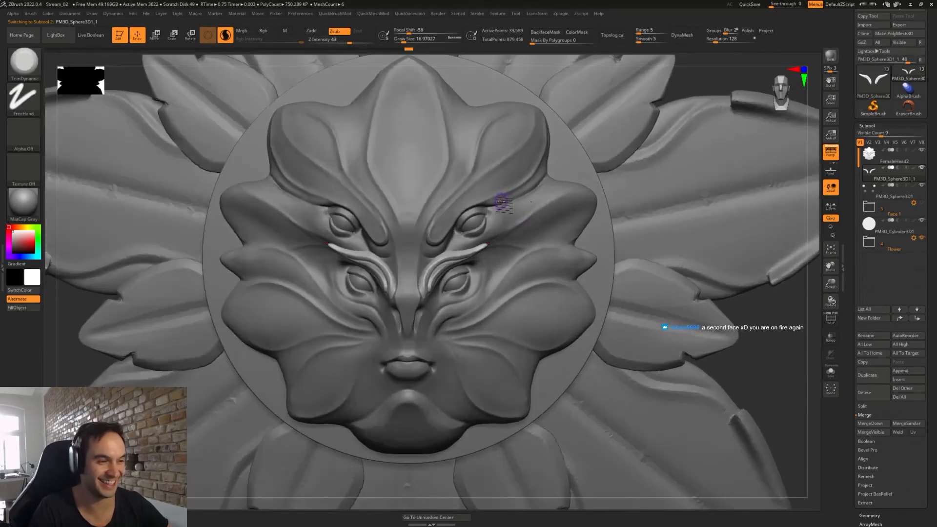
pyautogui.keyDown('alt'); pyautogui.click(506, 217); pyautogui.keyUp('alt')
# - Carve the grooves beside the central forehead petal with the DamStandard brush at draw size about 48.65, undoing the trial strokes
pyautogui.press('s')
pyautogui.moveTo(503, 217); pyautogui.dragTo(508, 218)
pyautogui.keyDown('alt'); pyautogui.moveTo(454, 154); pyautogui.dragTo(468, 190, button='right'); pyautogui.keyUp('alt')
pyautogui.press('s')
pyautogui.moveTo(468, 171); pyautogui.dragTo(473, 206)
pyautogui.press('b')
pyautogui.press('d')
pyautogui.press('s')
pyautogui.hotkey('ctrl', 'z')
pyautogui.moveTo(479, 141); pyautogui.dragTo(476, 199)
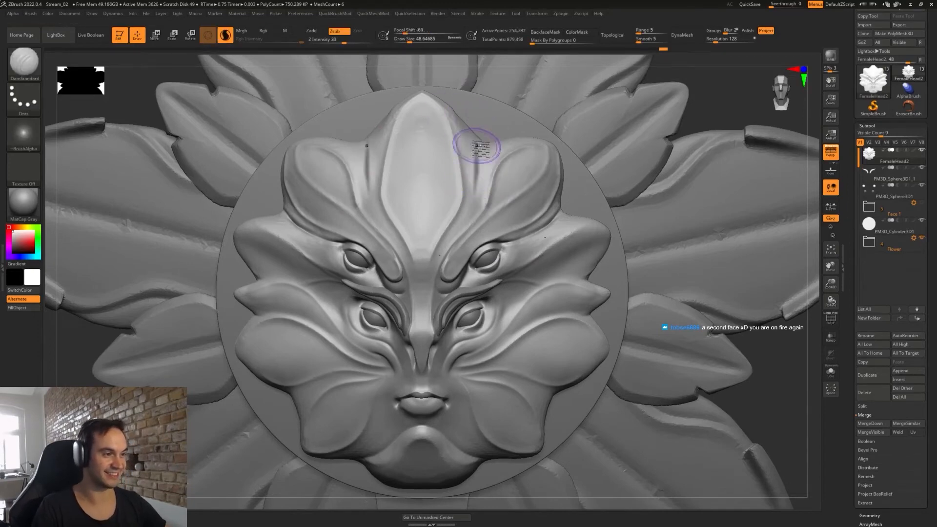
pyautogui.hotkey('ctrl', 'z')
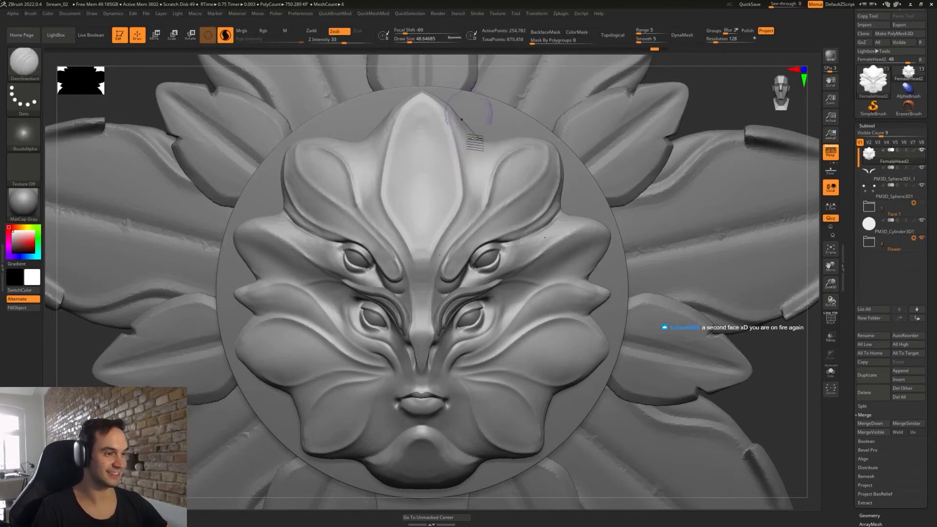
pyautogui.moveTo(481, 169); pyautogui.dragTo(471, 214)
pyautogui.moveTo(456, 149); pyautogui.dragTo(475, 149, button='right')
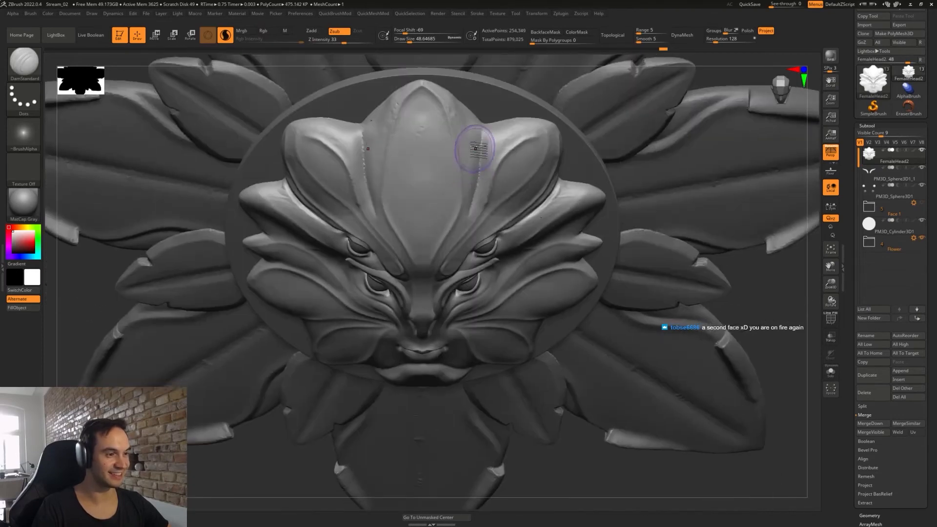
# - Finish the groove beside the central forehead petal, and flatten and smooth the petal's upper flanks with the TrimDynamic brush at draw size about 39.14
pyautogui.moveTo(481, 141)
pyautogui.mouseDown()
pyautogui.moveTo(475, 190)
pyautogui.moveTo(475, 126)
pyautogui.moveTo(437, 90)
pyautogui.moveTo(453, 126)
pyautogui.moveTo(422, 120)
pyautogui.moveTo(431, 218)
pyautogui.mouseUp()
pyautogui.press('s')
pyautogui.press('b')
pyautogui.press('t')
pyautogui.press('d')
pyautogui.moveTo(423, 188); pyautogui.dragTo(429, 153, button='right')
pyautogui.moveTo(457, 141); pyautogui.dragTo(458, 142)
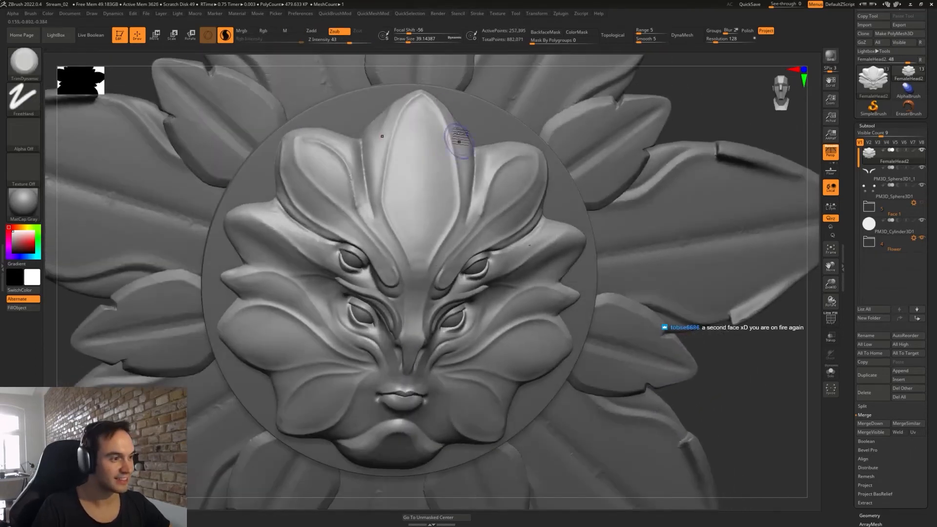
pyautogui.moveTo(441, 103); pyautogui.dragTo(453, 127)
pyautogui.moveTo(460, 125); pyautogui.dragTo(447, 123, button='right')
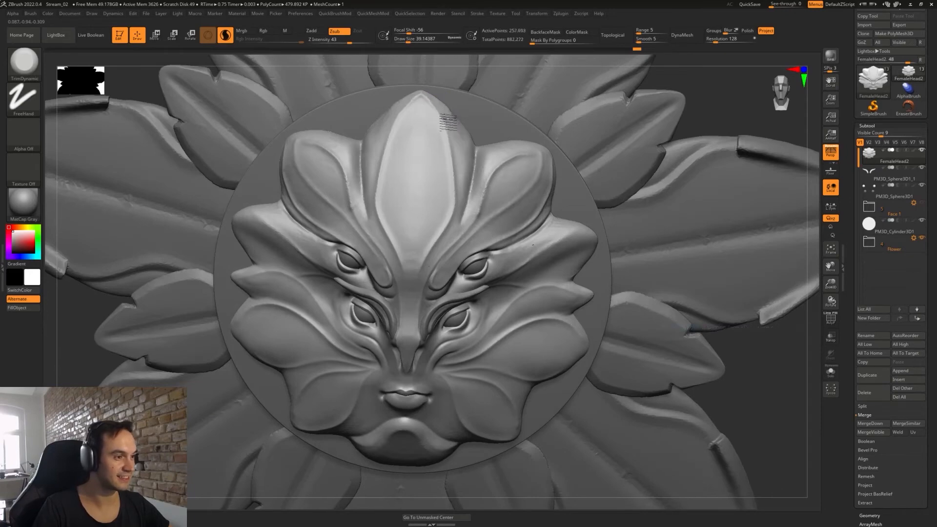
pyautogui.moveTo(448, 109); pyautogui.dragTo(451, 112)
pyautogui.press('1')
pyautogui.press('2')
pyautogui.keyDown('shift'); pyautogui.moveTo(463, 147); pyautogui.dragTo(472, 139); pyautogui.keyUp('shift')
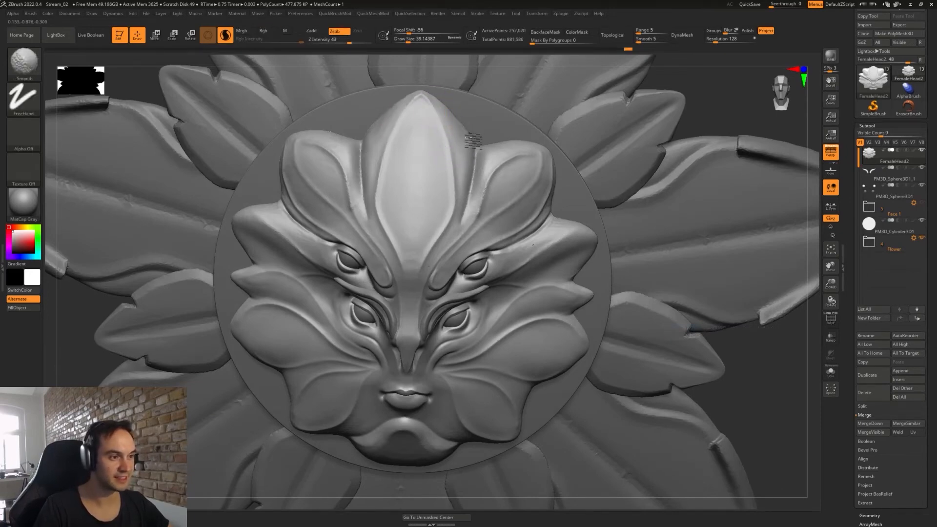
# - Mask the whole face except the two upper brow petals by lassoing them and inverting the mask
pyautogui.moveTo(470, 200)
pyautogui.mouseDown(button='right')
pyautogui.moveTo(499, 175)
pyautogui.moveTo(481, 153)
pyautogui.mouseUp(button='right')
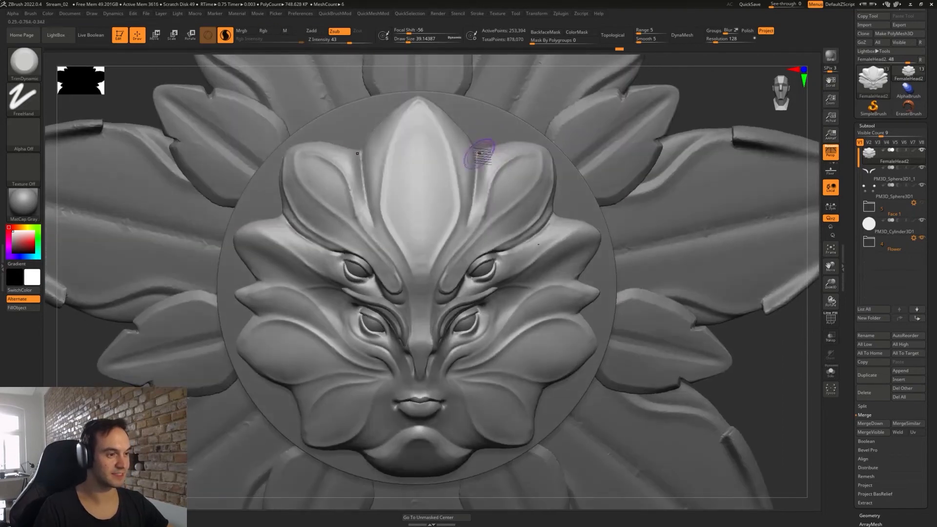
pyautogui.moveTo(481, 165)
pyautogui.keyDown('ctrl'); pyautogui.mouseDown()
pyautogui.moveTo(485, 212)
pyautogui.moveTo(541, 196)
pyautogui.mouseUp(); pyautogui.keyUp('ctrl')
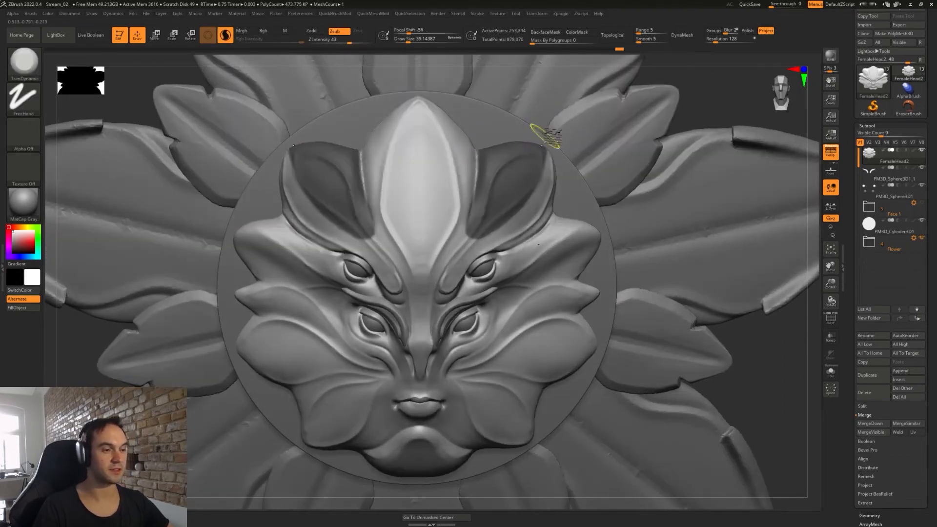
pyautogui.keyDown('ctrl'); pyautogui.click(695, 114); pyautogui.keyUp('ctrl')
# - Pull the inner upper corners of the unmasked brow petals upward with the Move brush, undoing a trial stroke and reducing the draw size to about 67.82
pyautogui.press('s')
pyautogui.moveTo(515, 146)
pyautogui.mouseDown()
pyautogui.moveTo(491, 145)
pyautogui.moveTo(493, 172)
pyautogui.mouseUp()
pyautogui.press('1')
pyautogui.press('s')
pyautogui.moveTo(491, 177); pyautogui.dragTo(485, 182)
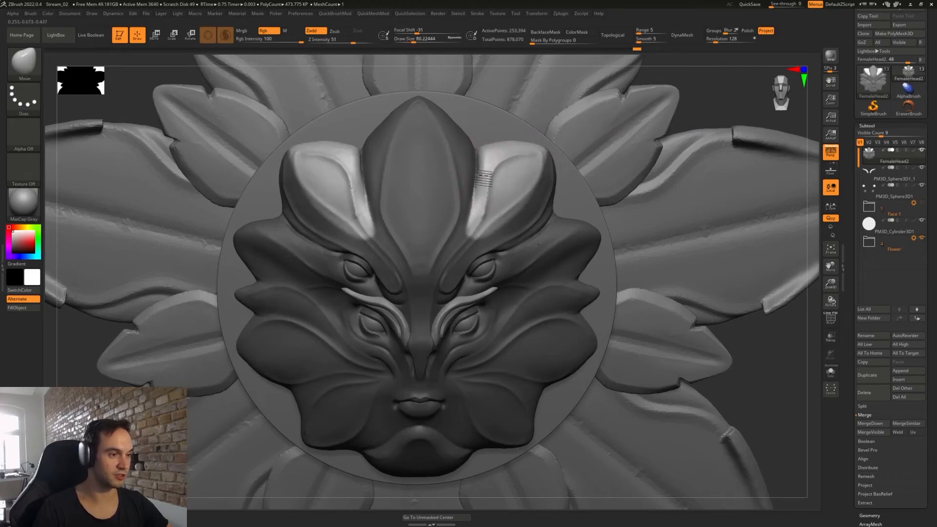
pyautogui.moveTo(491, 146)
pyautogui.mouseDown()
pyautogui.moveTo(484, 141)
pyautogui.moveTo(518, 150)
pyautogui.moveTo(472, 109)
pyautogui.mouseUp()
pyautogui.press('s')
pyautogui.press('s')
pyautogui.hotkey('ctrl', 'z')
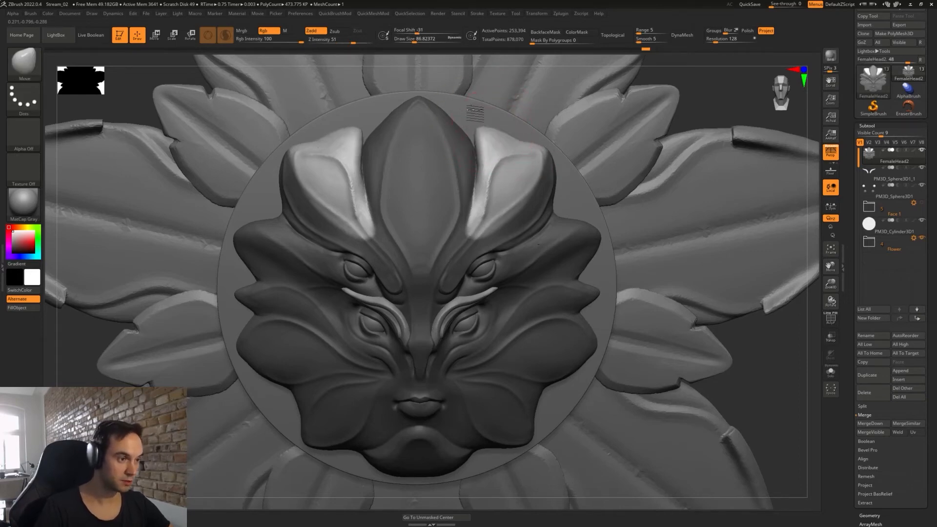
pyautogui.press('s')
pyautogui.moveTo(483, 142); pyautogui.dragTo(479, 141)
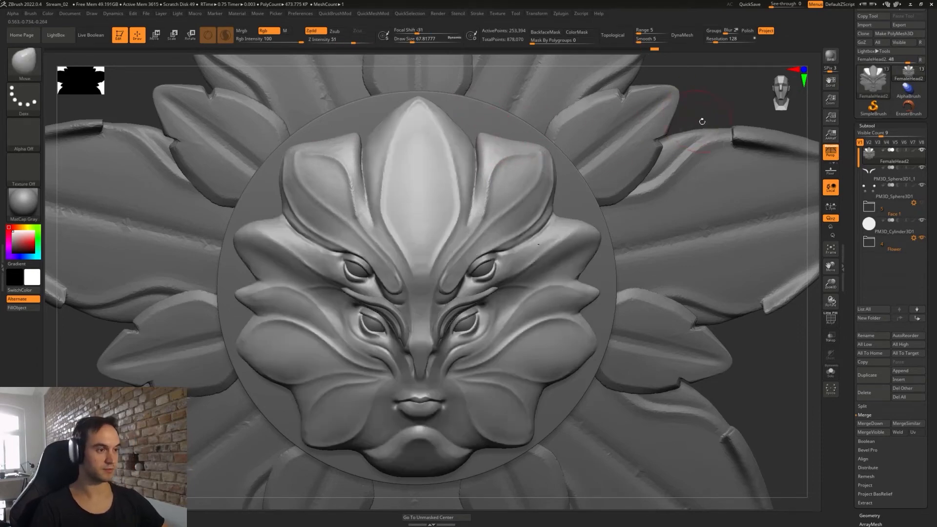
# - Sharpen the inner tips of the upper brow petals with the Move brush at draw size about 48.65, and trim them with TrimDynamic at about 34.79
pyautogui.press('f')
pyautogui.keyDown('ctrl'); pyautogui.moveTo(496, 153); pyautogui.dragTo(486, 180, button='right'); pyautogui.keyUp('ctrl')
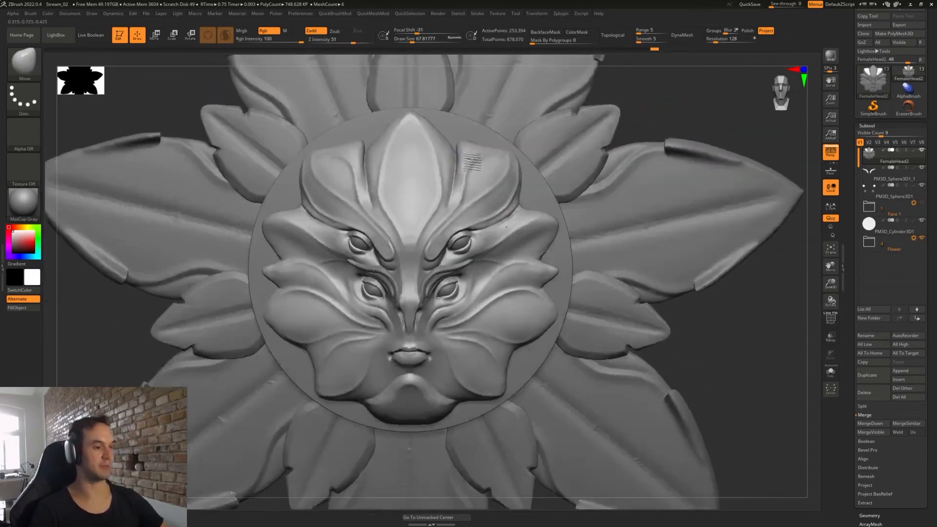
pyautogui.keyDown('ctrl'); pyautogui.moveTo(497, 308); pyautogui.dragTo(501, 332, button='right'); pyautogui.keyUp('ctrl')
pyautogui.keyDown('alt'); pyautogui.moveTo(508, 168); pyautogui.dragTo(529, 249, button='right'); pyautogui.keyUp('alt')
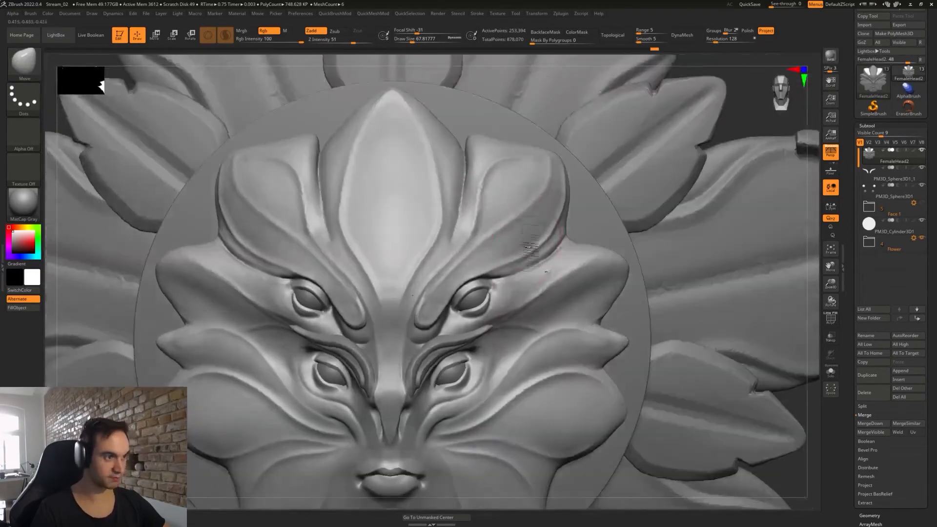
pyautogui.press('s')
pyautogui.moveTo(494, 183); pyautogui.dragTo(493, 183)
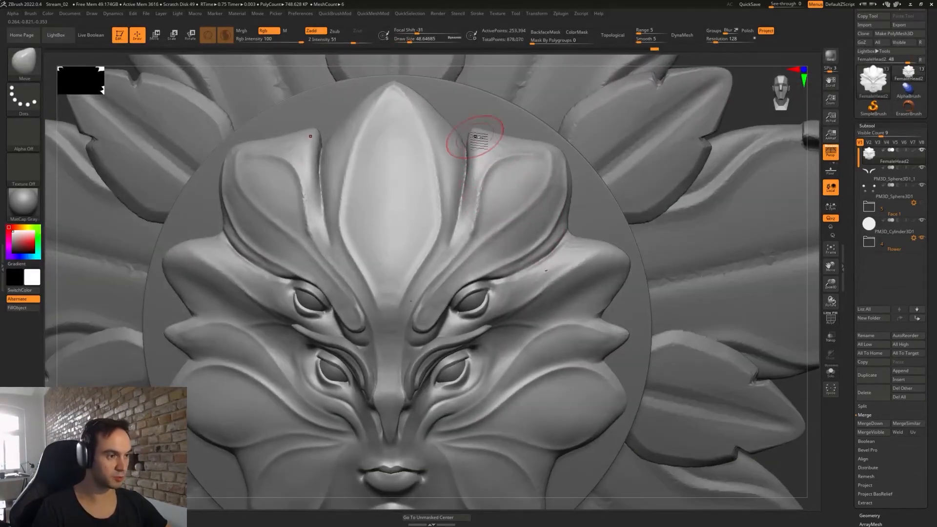
pyautogui.press('ctrl')
pyautogui.moveTo(474, 149)
pyautogui.mouseDown()
pyautogui.moveTo(478, 192)
pyautogui.moveTo(471, 179)
pyautogui.moveTo(467, 214)
pyautogui.mouseUp()
pyautogui.press('s')
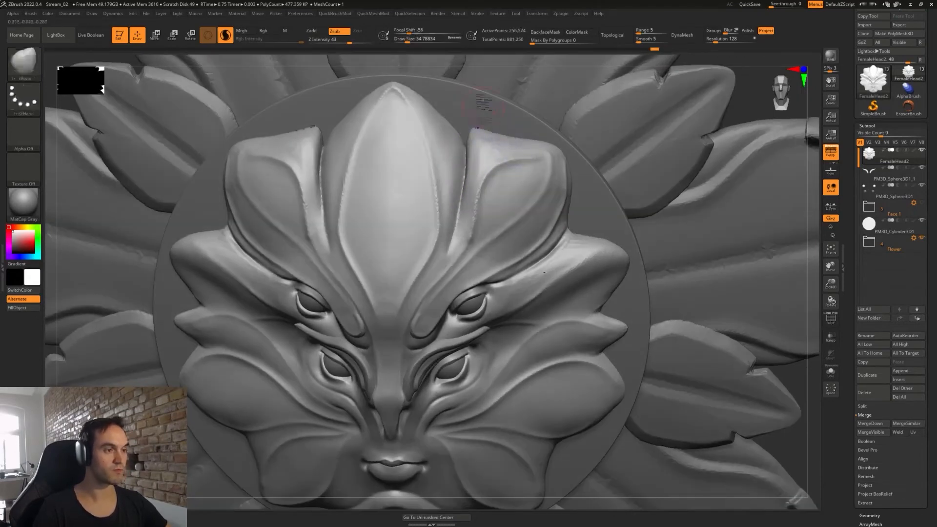
pyautogui.moveTo(472, 105); pyautogui.dragTo(472, 116)
pyautogui.hotkey('ctrl', 'z')
# - Refine the outer upper corners of the brow petals into sharper points with the Move brush at draw size about 26.87
pyautogui.moveTo(472, 107); pyautogui.dragTo(517, 122, button='right')
pyautogui.moveTo(619, 141); pyautogui.dragTo(575, 148, button='right')
pyautogui.moveTo(554, 149)
pyautogui.mouseDown()
pyautogui.moveTo(568, 142)
pyautogui.moveTo(546, 152)
pyautogui.mouseUp()
pyautogui.hotkey('ctrl', 'z')
pyautogui.press('s')
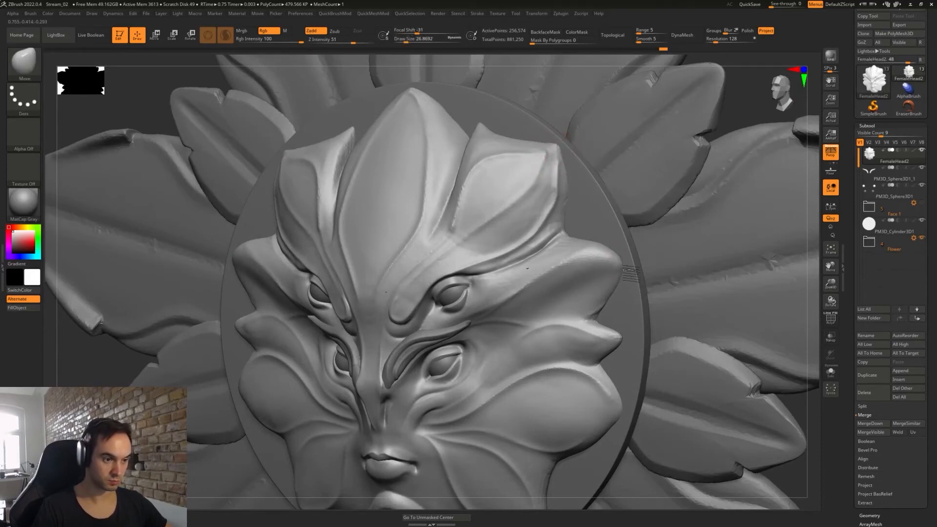
pyautogui.keyDown('shift'); pyautogui.moveTo(610, 247); pyautogui.dragTo(616, 233); pyautogui.keyUp('shift')
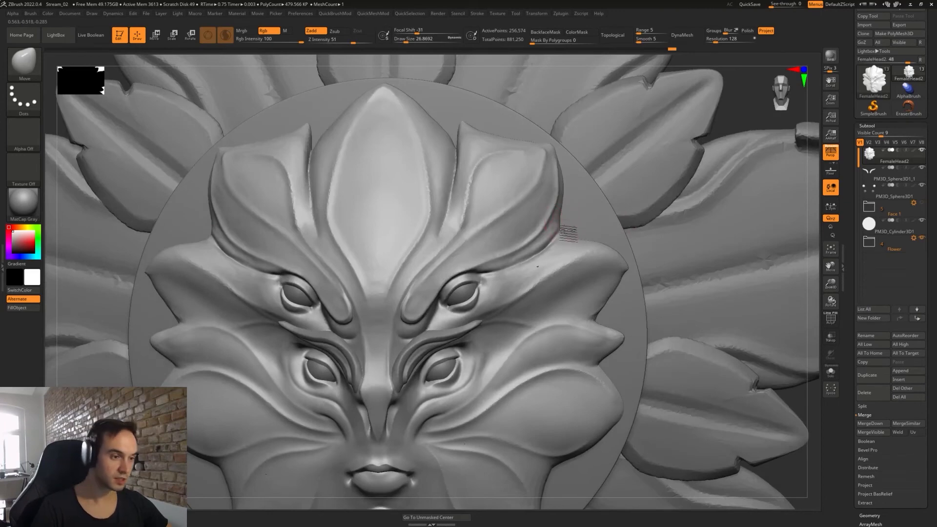
# - Lasso-mask the side leaves directly below the upper brow petals, keeping the petals themselves unmasked
pyautogui.press('ctrl')
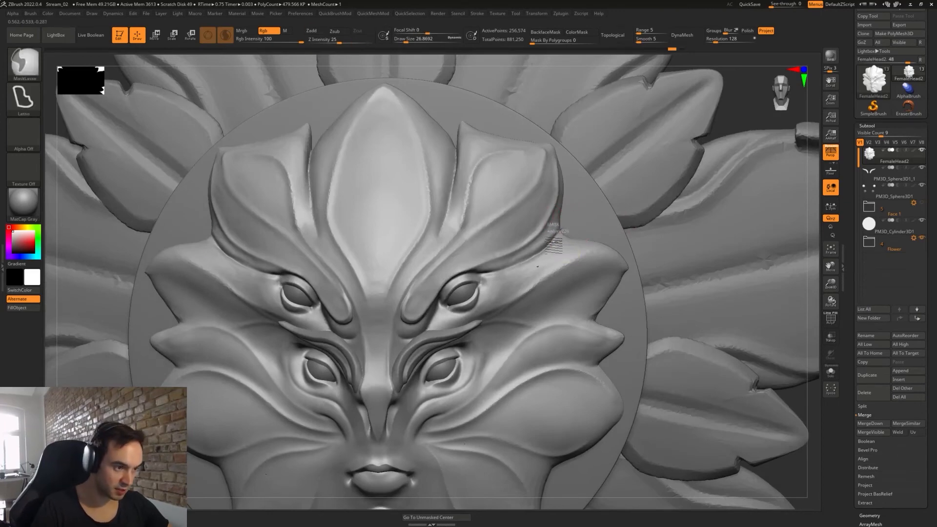
pyautogui.moveTo(532, 261)
pyautogui.keyDown('ctrl'); pyautogui.mouseDown()
pyautogui.moveTo(503, 266)
pyautogui.moveTo(440, 312)
pyautogui.moveTo(561, 248)
pyautogui.mouseUp(); pyautogui.keyUp('ctrl')
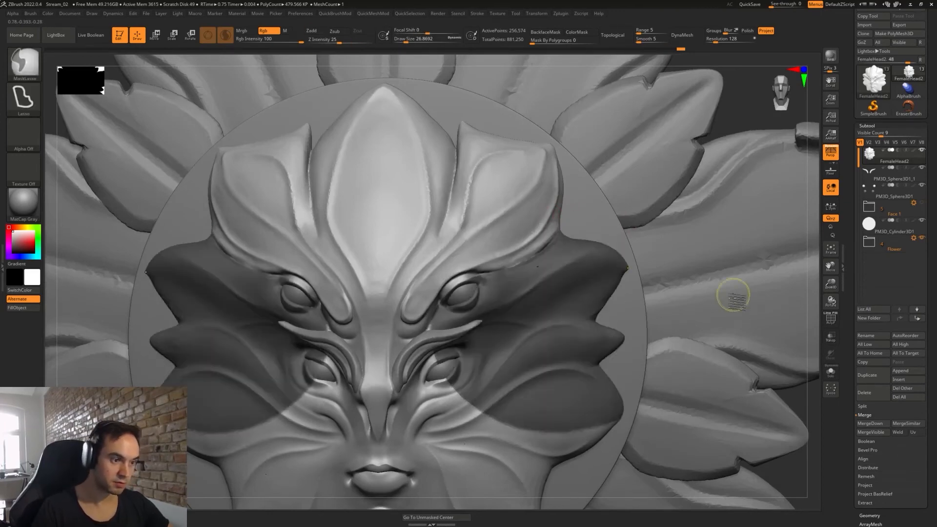
pyautogui.keyDown('ctrl'); pyautogui.click(756, 111); pyautogui.keyUp('ctrl')
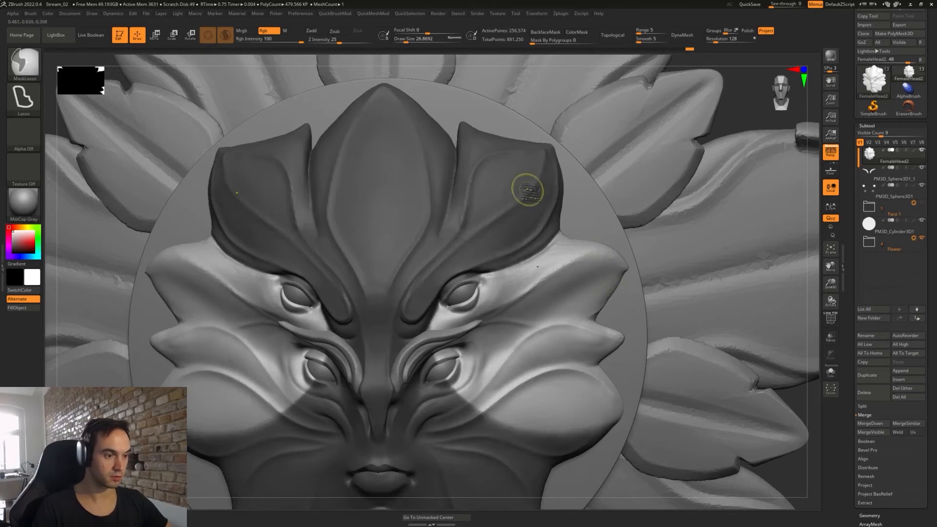
pyautogui.keyDown('ctrl'); pyautogui.click(761, 112); pyautogui.keyUp('ctrl')
# - Reshape the lower outer edges of the upper brow petals with the Move brush at draw sizes about 86.82 and 93.69, and clear the mask
pyautogui.press('s')
pyautogui.moveTo(597, 212); pyautogui.dragTo(586, 212)
pyautogui.moveTo(573, 197)
pyautogui.mouseDown()
pyautogui.moveTo(581, 195)
pyautogui.moveTo(563, 210)
pyautogui.moveTo(562, 234)
pyautogui.moveTo(536, 254)
pyautogui.mouseUp()
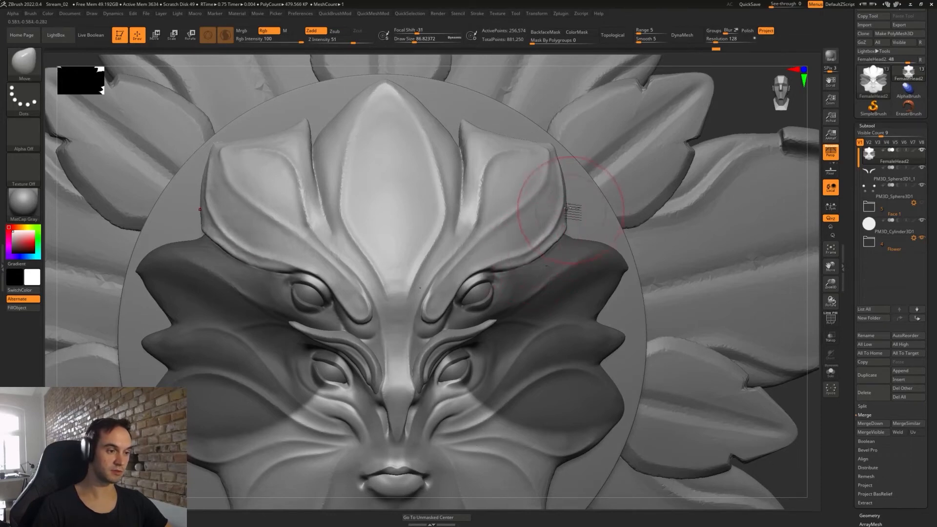
pyautogui.press('s')
pyautogui.moveTo(567, 208)
pyautogui.mouseDown()
pyautogui.moveTo(572, 220)
pyautogui.moveTo(557, 230)
pyautogui.mouseUp()
pyautogui.press('s')
pyautogui.moveTo(566, 230); pyautogui.dragTo(550, 195, button='right')
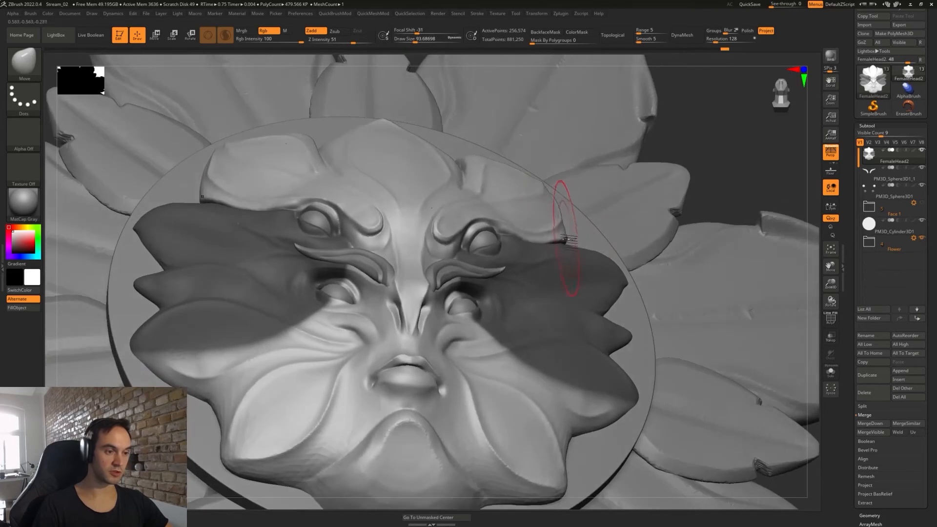
pyautogui.moveTo(566, 237); pyautogui.dragTo(565, 231, button='right')
pyautogui.moveTo(533, 237); pyautogui.dragTo(531, 231)
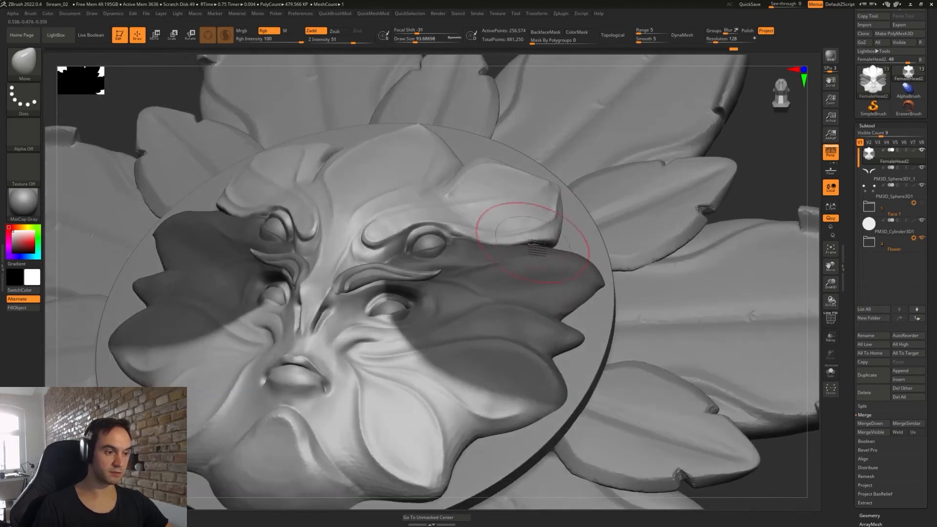
pyautogui.moveTo(538, 266); pyautogui.dragTo(668, 181, button='right')
pyautogui.keyDown('ctrl'); pyautogui.moveTo(673, 171); pyautogui.dragTo(685, 185); pyautogui.keyUp('ctrl')
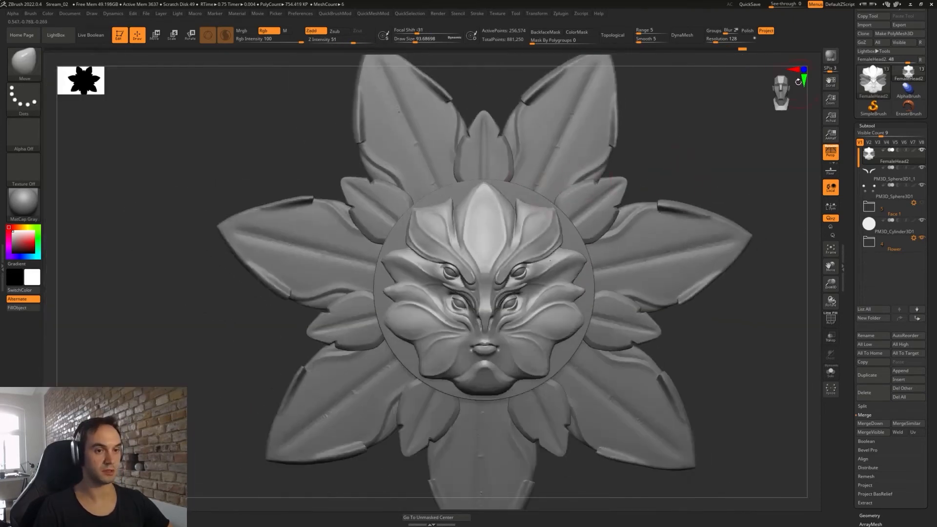
# - Render a preview of the medallion and adjust the outer brow petal edges with the Move brush at draw size about 25.05
pyautogui.click(830, 56)
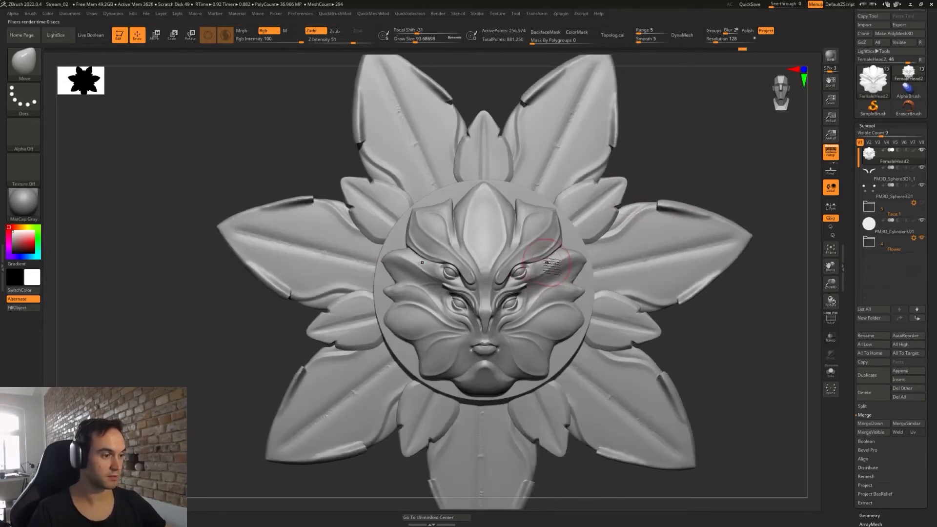
pyautogui.moveTo(546, 263)
pyautogui.keyDown('ctrl'); pyautogui.mouseDown(button='right')
pyautogui.moveTo(573, 310)
pyautogui.moveTo(550, 256)
pyautogui.mouseUp(button='right'); pyautogui.keyUp('ctrl')
pyautogui.press('s')
pyautogui.moveTo(551, 256); pyautogui.dragTo(540, 255)
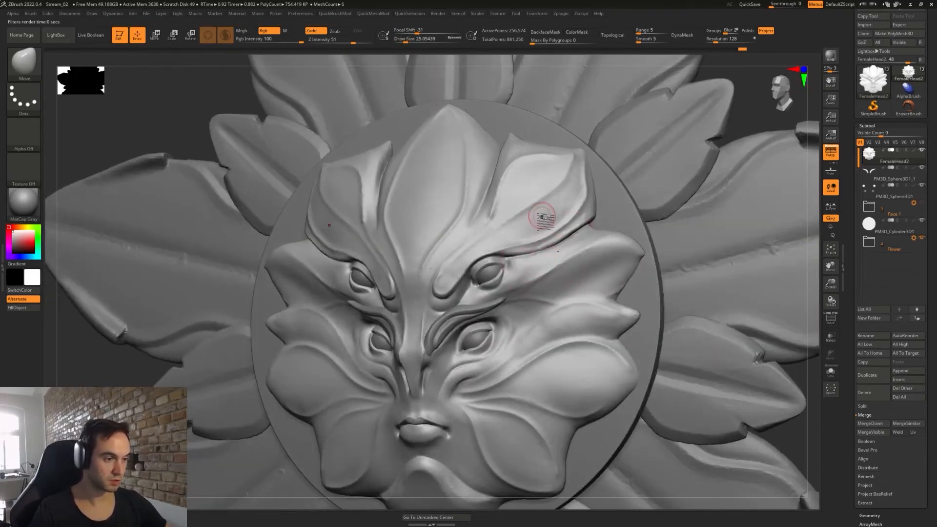
# - Carve the crease beneath the upper brow petals with DamStandard at draw size about 26.87, and refine its edge with Standard and TrimDynamic at about 9.45
pyautogui.moveTo(555, 230)
pyautogui.keyDown('ctrl'); pyautogui.mouseDown(button='right')
pyautogui.moveTo(573, 253)
pyautogui.moveTo(558, 249)
pyautogui.moveTo(555, 220)
pyautogui.moveTo(516, 247)
pyautogui.moveTo(491, 228)
pyautogui.mouseUp(button='right'); pyautogui.keyUp('ctrl')
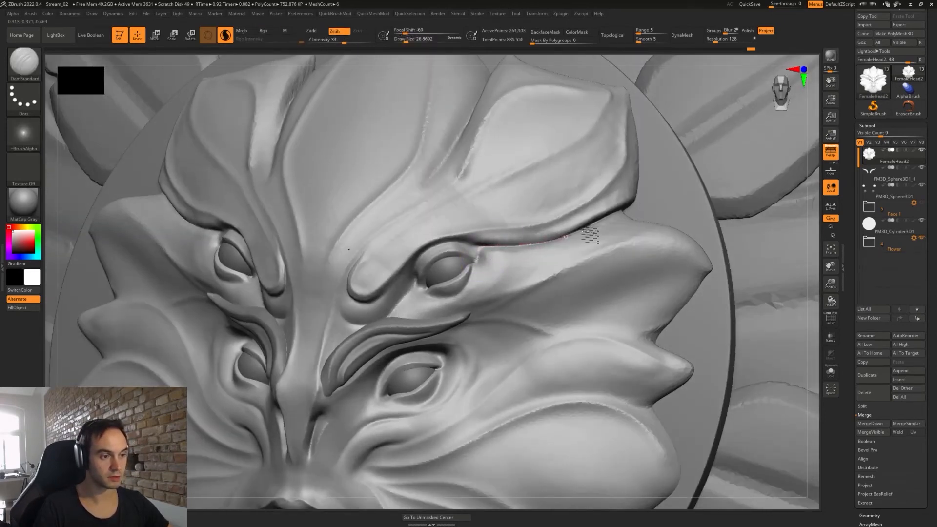
pyautogui.press('b')
pyautogui.press('s')
pyautogui.press('t')
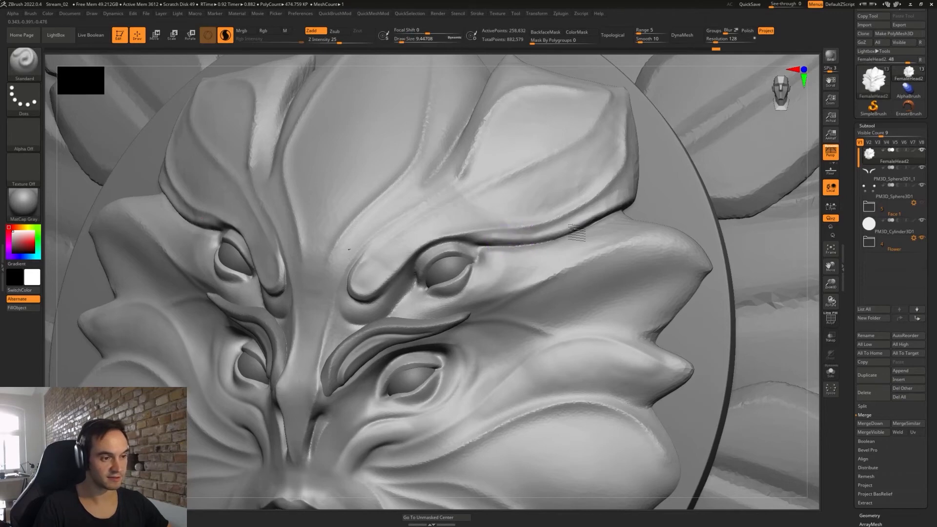
pyautogui.moveTo(576, 233)
pyautogui.mouseDown(button='right')
pyautogui.moveTo(561, 214)
pyautogui.moveTo(577, 202)
pyautogui.mouseUp(button='right')
pyautogui.press('b')
pyautogui.press('t')
pyautogui.press('d')
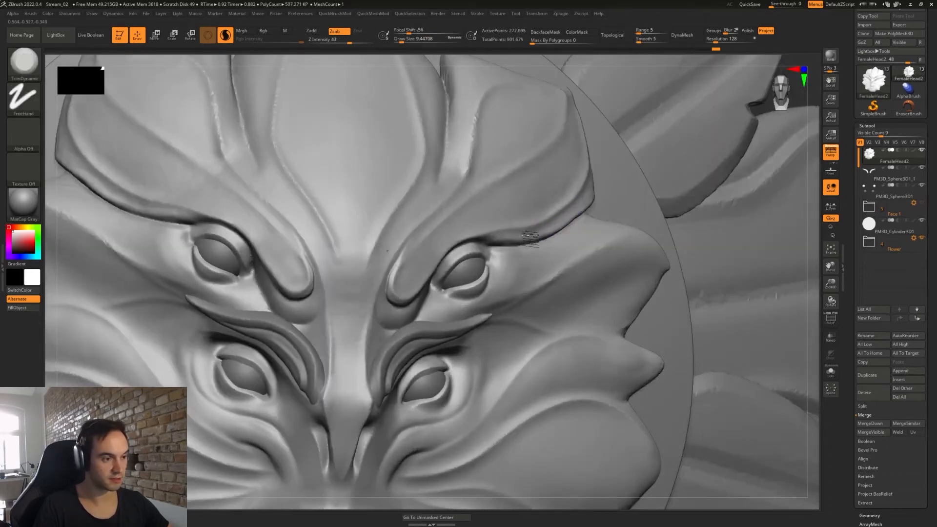
# - Sharpen the tips of the leaves beside the upper eyes with the Move brush and DamStandard at draw size about 36.93
pyautogui.moveTo(540, 235); pyautogui.dragTo(537, 195, button='right')
pyautogui.keyDown('alt'); pyautogui.moveTo(665, 272); pyautogui.dragTo(609, 215, button='right'); pyautogui.keyUp('alt')
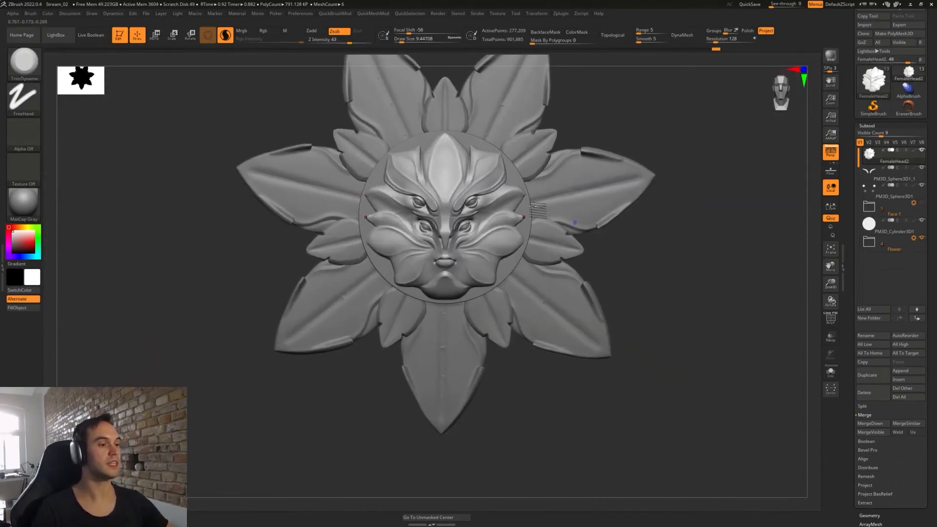
pyautogui.moveTo(601, 263)
pyautogui.keyDown('ctrl'); pyautogui.mouseDown(button='right')
pyautogui.moveTo(560, 146)
pyautogui.moveTo(551, 165)
pyautogui.moveTo(561, 184)
pyautogui.moveTo(529, 188)
pyautogui.mouseUp(button='right'); pyautogui.keyUp('ctrl')
pyautogui.press('b')
pyautogui.press('m')
pyautogui.press('v')
pyautogui.press('b')
pyautogui.press('d')
pyautogui.press('s')
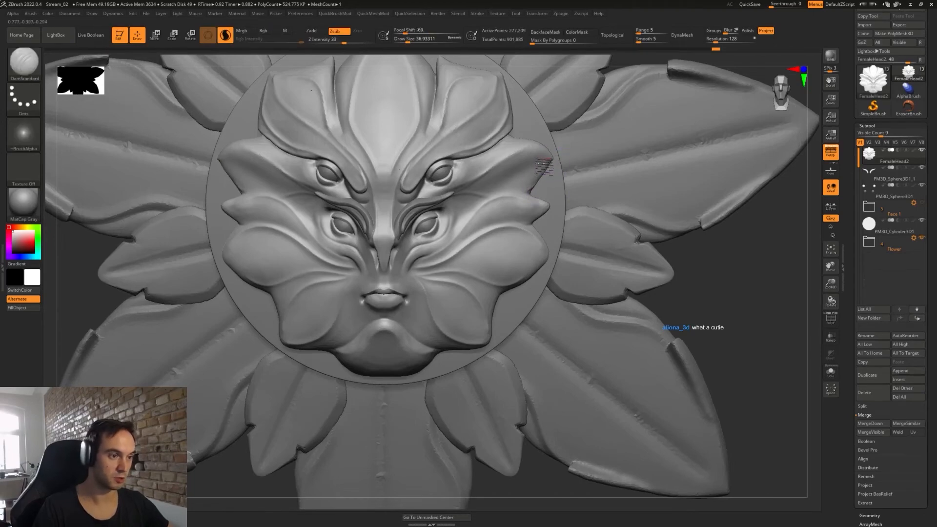
# - Mask the whole face except the cheek leaves beside the lower eyes by lassoing them and inverting the mask
pyautogui.press('ctrl')
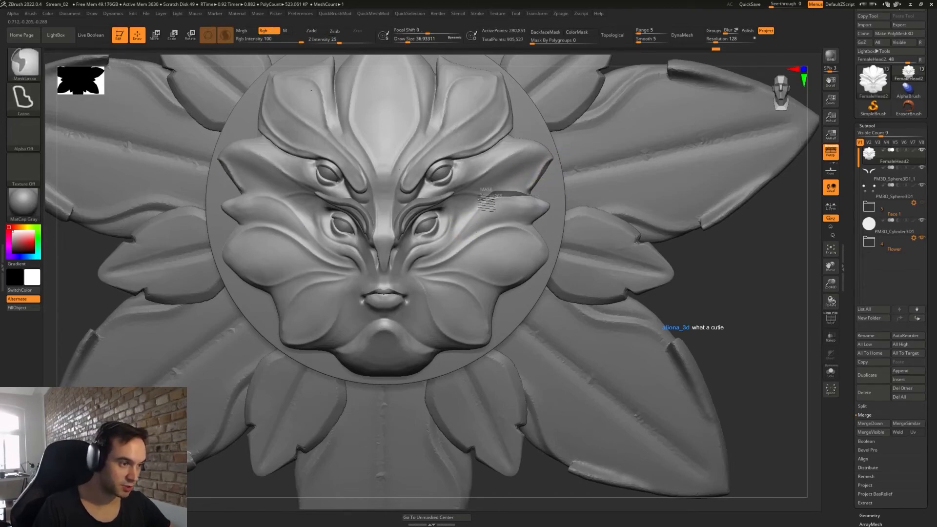
pyautogui.moveTo(461, 234)
pyautogui.keyDown('ctrl'); pyautogui.mouseDown()
pyautogui.moveTo(614, 268)
pyautogui.moveTo(571, 197)
pyautogui.mouseUp(); pyautogui.keyUp('ctrl')
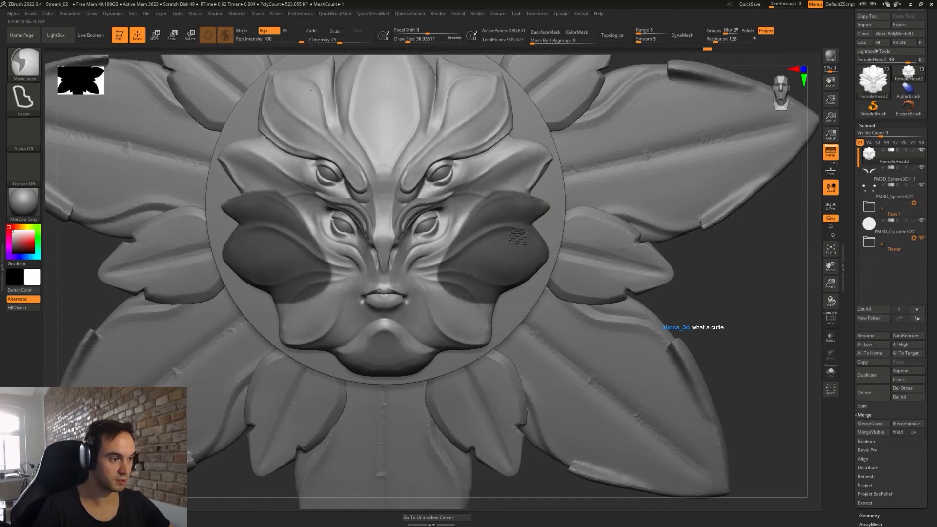
pyautogui.keyDown('ctrl'); pyautogui.click(725, 276); pyautogui.keyUp('ctrl')
# - Reshape the outer tips of the unmasked cheek leaves with the Move brush at draw size about 97.22
pyautogui.moveTo(554, 204)
pyautogui.mouseDown(button='right')
pyautogui.moveTo(538, 205)
pyautogui.moveTo(534, 195)
pyautogui.moveTo(552, 200)
pyautogui.mouseUp(button='right')
pyautogui.press('b')
pyautogui.press('m')
pyautogui.press('v')
pyautogui.press('s')
pyautogui.moveTo(549, 206); pyautogui.dragTo(548, 209)
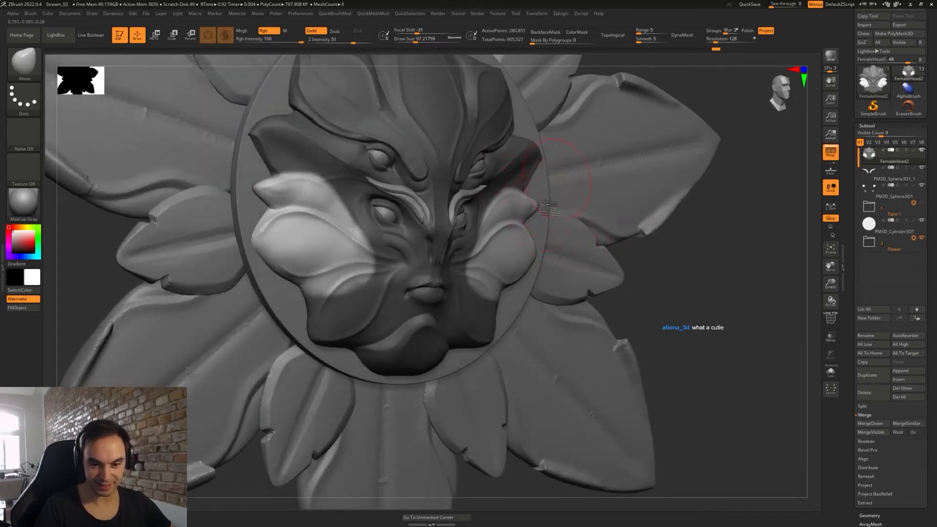
# - Reshape the outer ends of the unmasked upper cheek leaves with the Move brush at draw size about 153.58
pyautogui.moveTo(535, 217)
pyautogui.mouseDown(button='right')
pyautogui.moveTo(522, 202)
pyautogui.moveTo(524, 209)
pyautogui.mouseUp(button='right')
pyautogui.press('s')
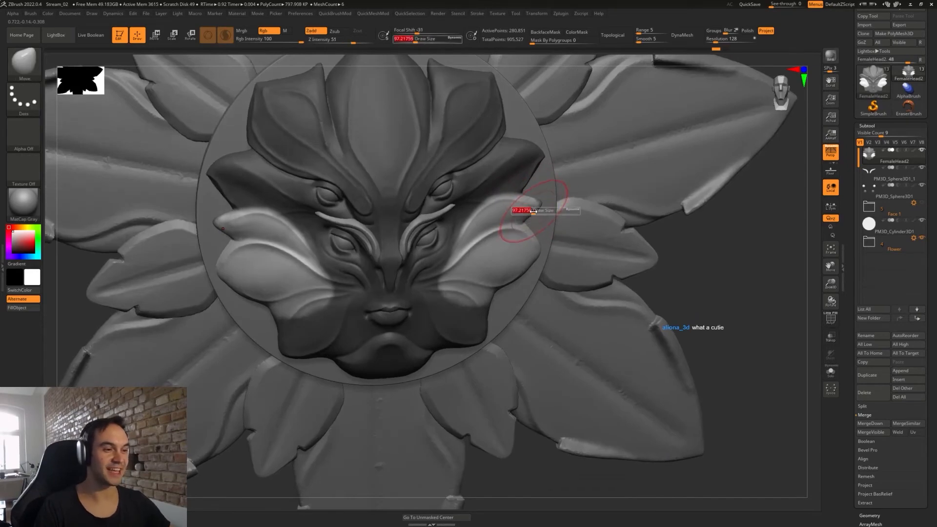
pyautogui.moveTo(533, 211); pyautogui.dragTo(538, 211)
pyautogui.moveTo(535, 197)
pyautogui.mouseDown(button='right')
pyautogui.moveTo(523, 209)
pyautogui.moveTo(536, 193)
pyautogui.mouseUp(button='right')
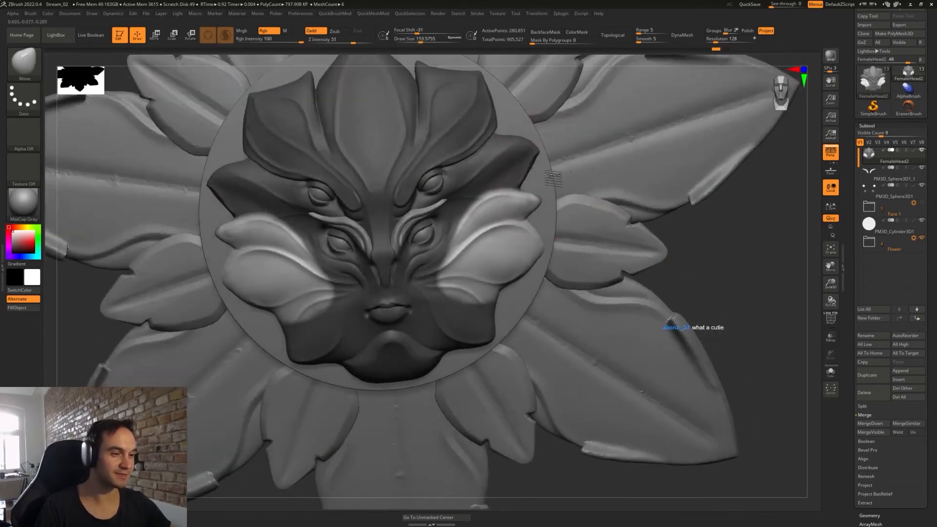
pyautogui.keyDown('ctrl'); pyautogui.moveTo(544, 188); pyautogui.dragTo(554, 209); pyautogui.keyUp('ctrl')
pyautogui.moveTo(554, 209)
pyautogui.mouseDown(button='right')
pyautogui.moveTo(576, 175)
pyautogui.moveTo(550, 201)
pyautogui.moveTo(507, 202)
pyautogui.mouseUp(button='right')
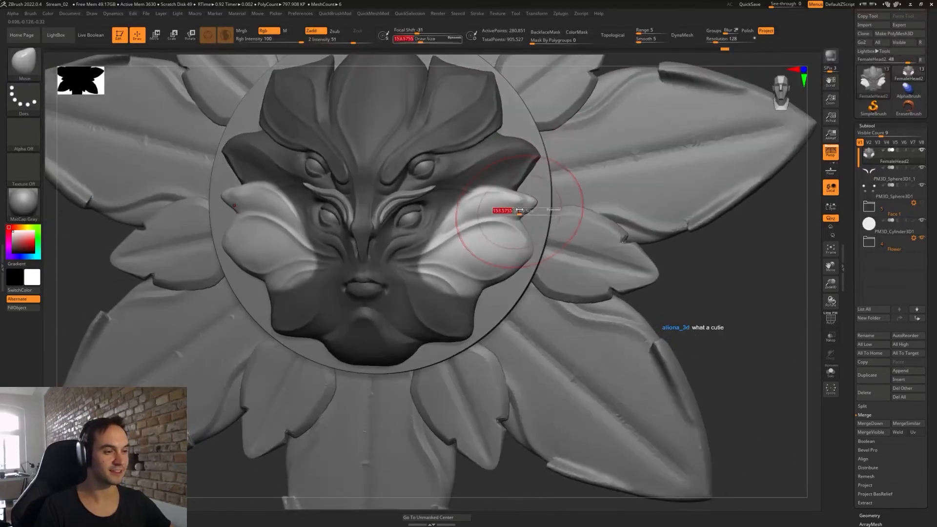
# - Pull the upper cheek leaves outward into pointed tips with the Move brush at draw sizes about 108.21 and 51.19
pyautogui.press('space')
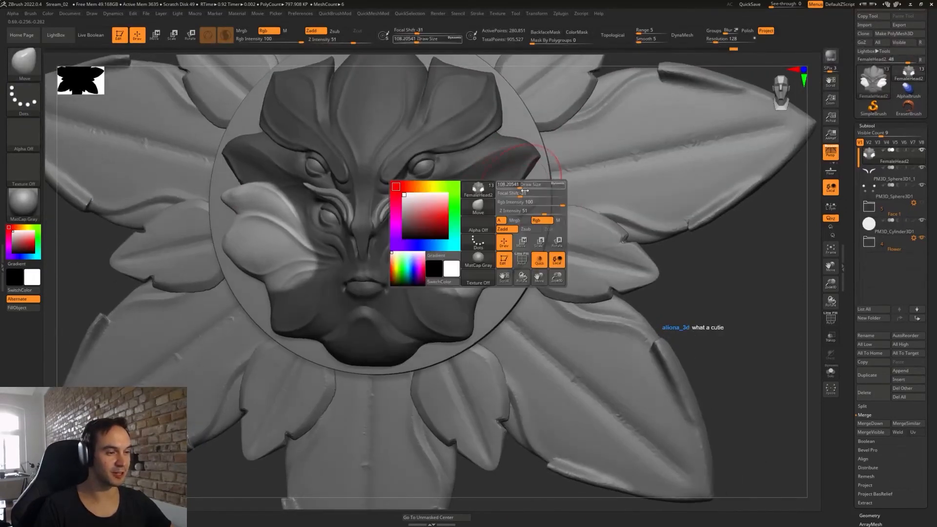
pyautogui.press('s')
pyautogui.moveTo(526, 201); pyautogui.dragTo(521, 201)
pyautogui.moveTo(521, 201); pyautogui.dragTo(532, 202, button='right')
pyautogui.moveTo(532, 198); pyautogui.dragTo(545, 201)
pyautogui.moveTo(545, 202); pyautogui.dragTo(550, 207, button='right')
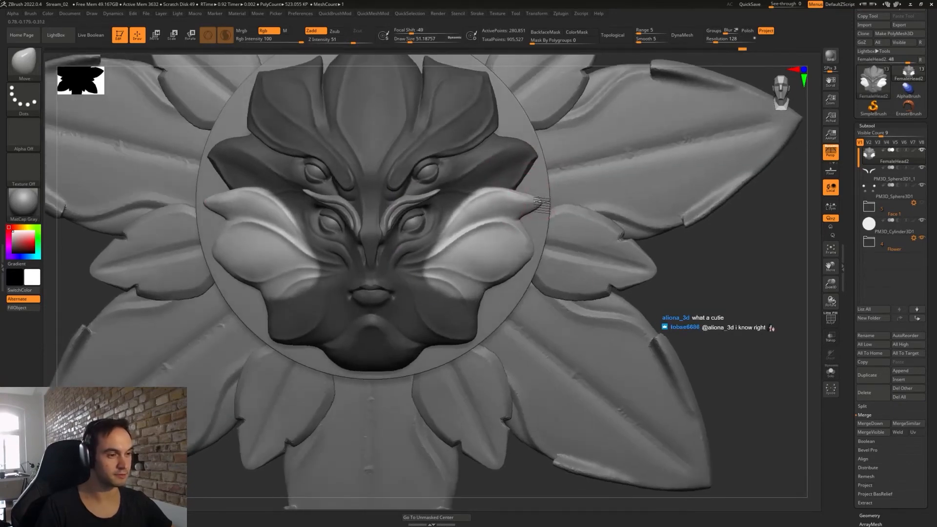
# - Refine the upper contour of the pointed cheek leaves with the Move brush at draw sizes about 70.82 and 123.78, and clear the mask
pyautogui.press('space')
pyautogui.press('s')
pyautogui.moveTo(519, 188); pyautogui.dragTo(522, 188)
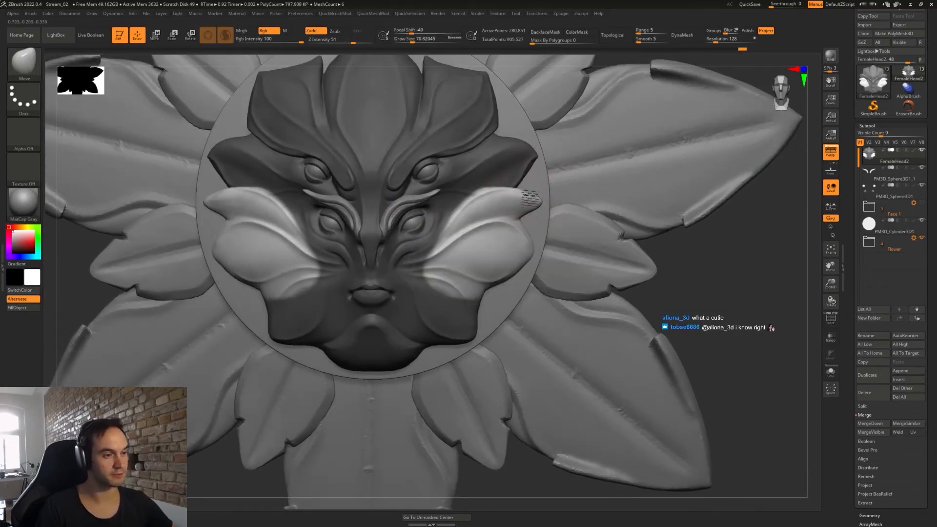
pyautogui.moveTo(531, 199); pyautogui.dragTo(527, 275, button='right')
pyautogui.press('s')
pyautogui.moveTo(500, 193); pyautogui.dragTo(513, 197)
pyautogui.moveTo(515, 198); pyautogui.dragTo(528, 178, button='right')
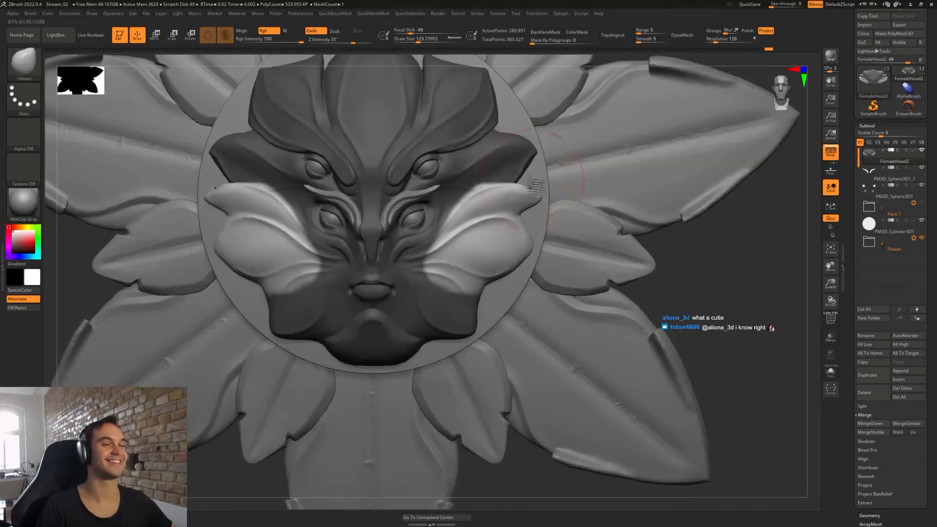
pyautogui.keyDown('ctrl'); pyautogui.moveTo(651, 242); pyautogui.dragTo(732, 325); pyautogui.keyUp('ctrl')
pyautogui.moveTo(699, 297)
pyautogui.mouseDown(button='right')
pyautogui.moveTo(657, 302)
pyautogui.moveTo(698, 274)
pyautogui.moveTo(624, 243)
pyautogui.moveTo(633, 278)
pyautogui.moveTo(535, 231)
pyautogui.mouseUp(button='right')
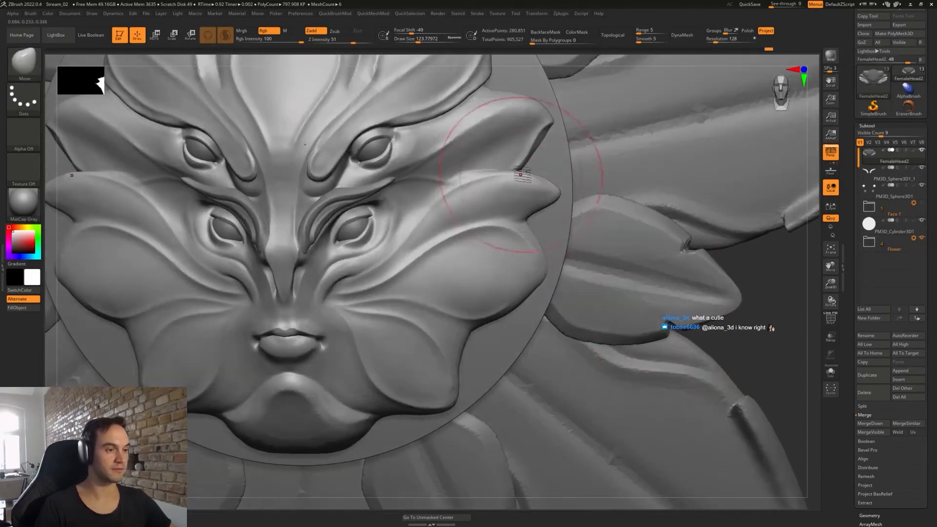
# - Smooth the surface where the leaves beside the upper eyes meet the upper cheek leaves
pyautogui.press('s')
pyautogui.moveTo(515, 169); pyautogui.dragTo(502, 169)
pyautogui.moveTo(495, 163); pyautogui.dragTo(498, 179, button='right')
pyautogui.moveTo(483, 163)
pyautogui.keyDown('shift'); pyautogui.mouseDown()
pyautogui.moveTo(504, 167)
pyautogui.moveTo(505, 157)
pyautogui.mouseUp(); pyautogui.keyUp('shift')
pyautogui.press('s')
pyautogui.keyDown('shift'); pyautogui.moveTo(510, 166); pyautogui.dragTo(512, 168); pyautogui.keyUp('shift')
# - Flatten the upper cheek leaves with TrimDynamic at draw size about 21.62 and smooth the leaves above them at about 34.79
pyautogui.press('b')
pyautogui.press('t')
pyautogui.press('d')
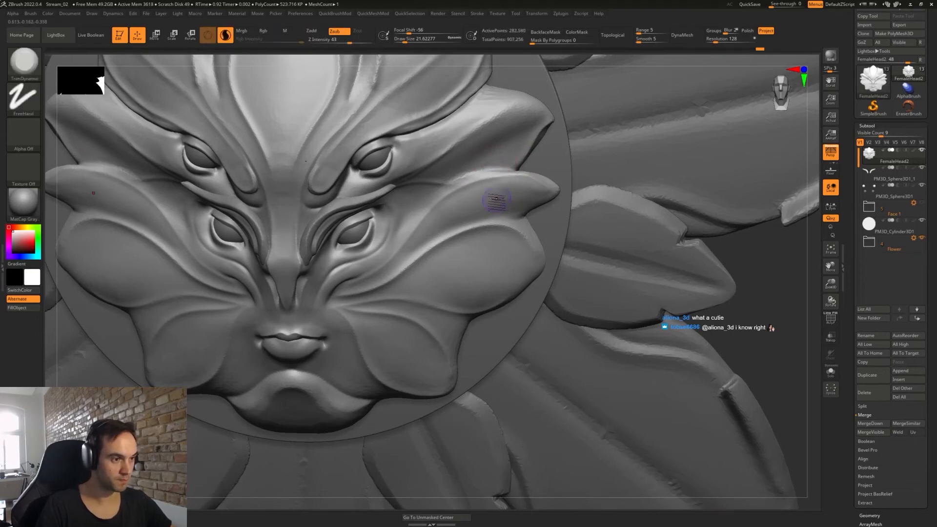
pyautogui.moveTo(496, 199); pyautogui.dragTo(498, 152, button='right')
pyautogui.keyDown('shift'); pyautogui.moveTo(496, 148); pyautogui.dragTo(463, 149); pyautogui.keyUp('shift')
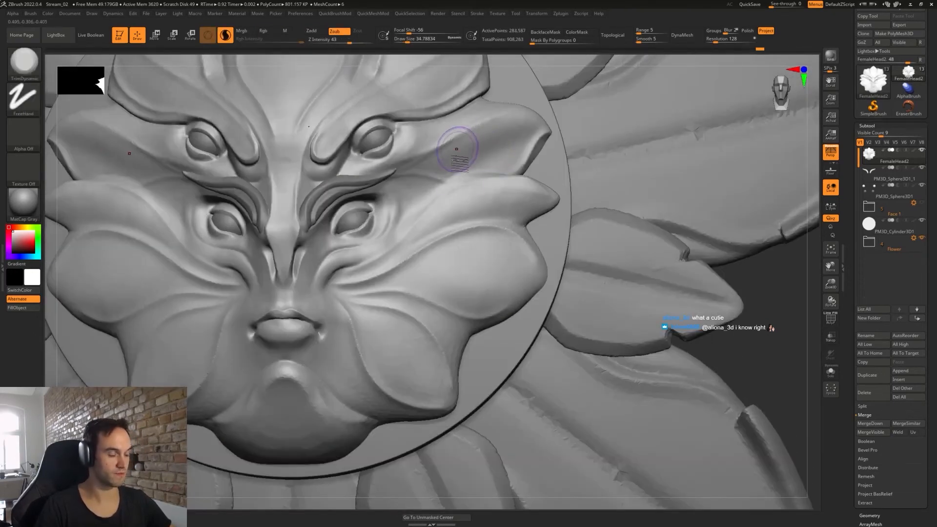
# - Carve a crease along the leaves beside the upper eyes with DamStandard at draw size about 34.79, and smooth its ends at about 20.01
pyautogui.press('b')
pyautogui.press('d')
pyautogui.press('s')
pyautogui.moveTo(547, 127)
pyautogui.mouseDown()
pyautogui.moveTo(509, 109)
pyautogui.moveTo(421, 157)
pyautogui.mouseUp()
pyautogui.hotkey('ctrl', 'z')
pyautogui.moveTo(549, 129)
pyautogui.mouseDown()
pyautogui.moveTo(527, 112)
pyautogui.moveTo(408, 160)
pyautogui.moveTo(471, 133)
pyautogui.mouseUp()
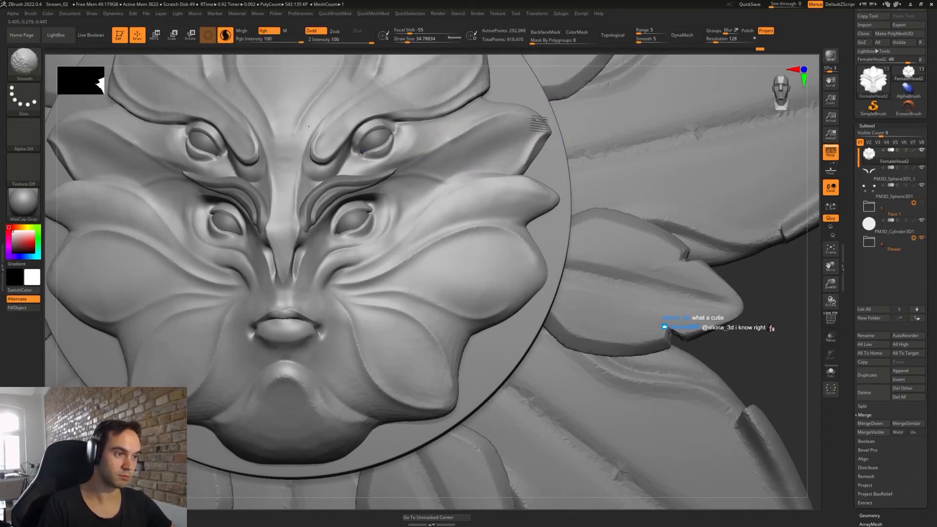
pyautogui.press('s')
pyautogui.moveTo(539, 124)
pyautogui.keyDown('shift'); pyautogui.mouseDown()
pyautogui.moveTo(545, 127)
pyautogui.moveTo(513, 123)
pyautogui.mouseUp(); pyautogui.keyUp('shift')
pyautogui.keyDown('shift'); pyautogui.moveTo(421, 163); pyautogui.dragTo(410, 167); pyautogui.keyUp('shift')
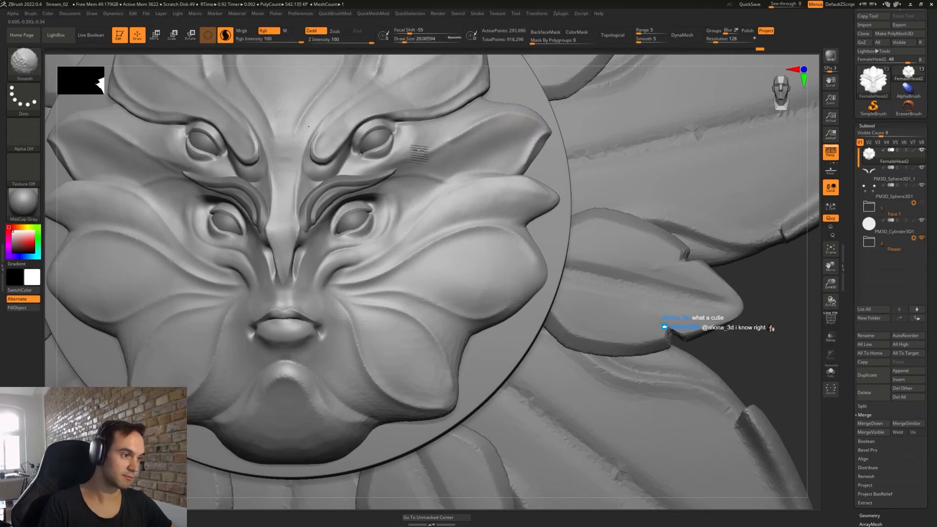
# - Isolate the face, clean up the area outside the lower eyes with TrimDynamic and smoothing at draw size about 20.01, and restore the other parts
pyautogui.moveTo(453, 182)
pyautogui.mouseDown(button='right')
pyautogui.moveTo(464, 182)
pyautogui.moveTo(428, 178)
pyautogui.moveTo(454, 203)
pyautogui.moveTo(439, 184)
pyautogui.mouseUp(button='right')
pyautogui.press('b')
pyautogui.press('t')
pyautogui.press('d')
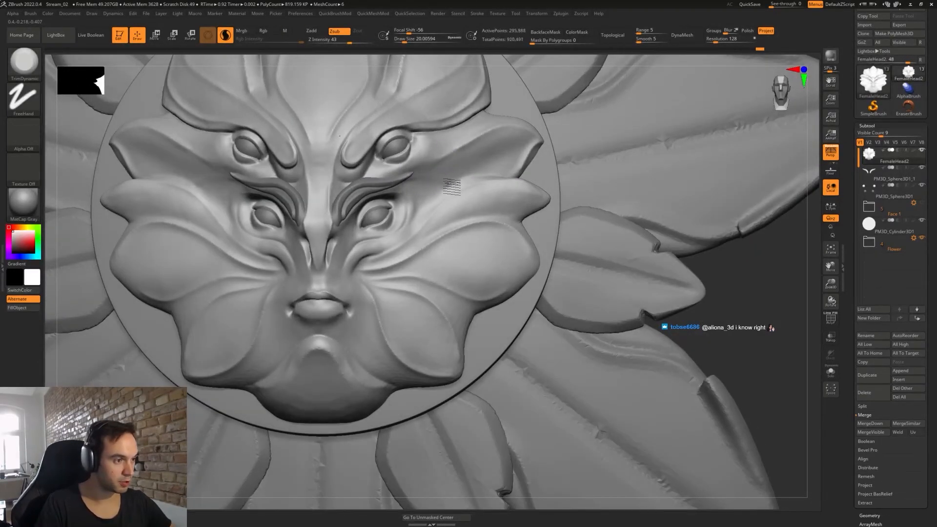
pyautogui.press('shift')
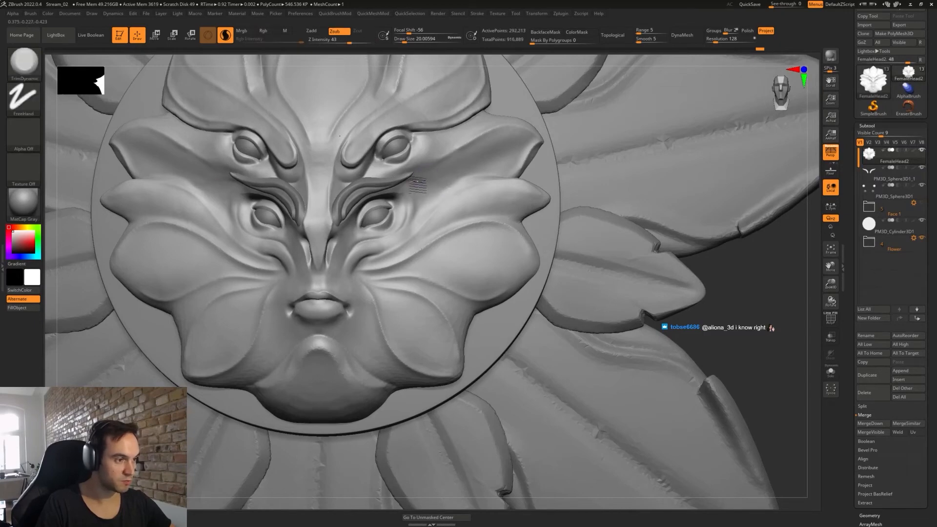
pyautogui.click(830, 371)
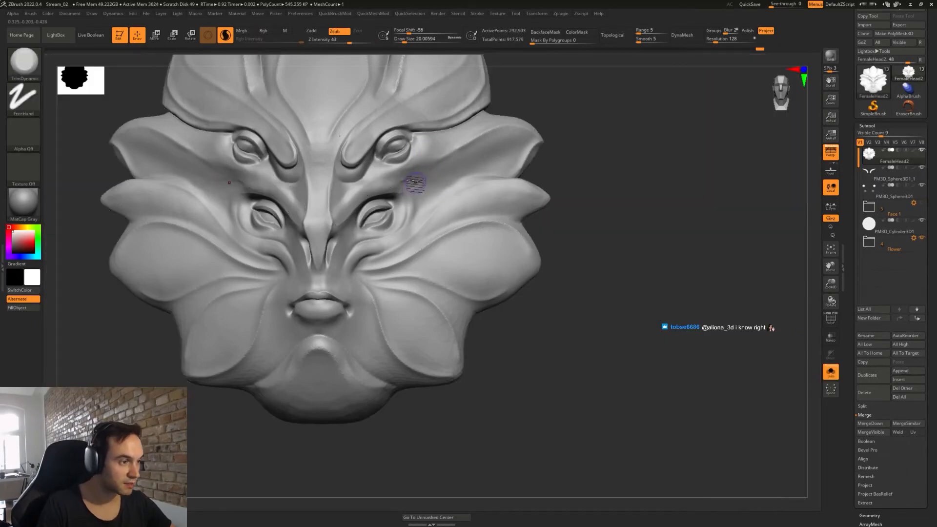
pyautogui.moveTo(405, 183)
pyautogui.keyDown('shift'); pyautogui.mouseDown()
pyautogui.moveTo(420, 191)
pyautogui.moveTo(413, 182)
pyautogui.moveTo(430, 180)
pyautogui.mouseUp(); pyautogui.keyUp('shift')
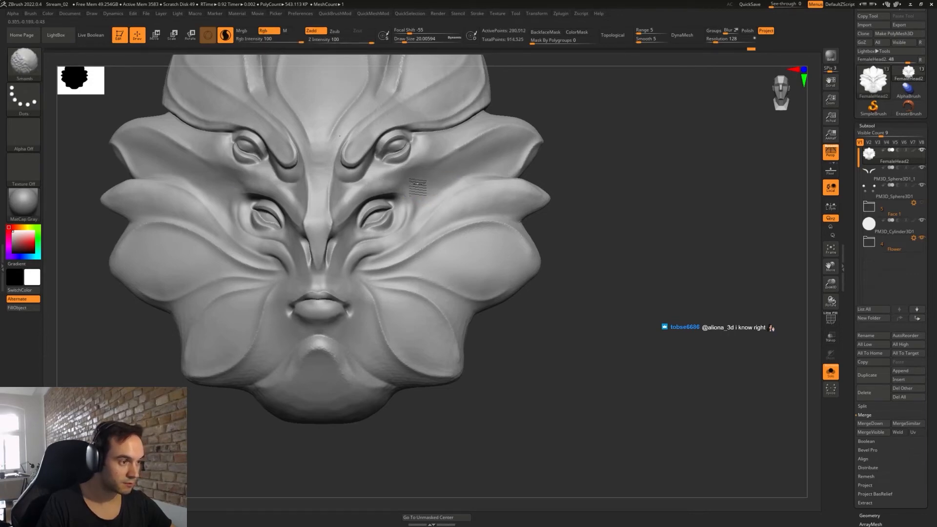
pyautogui.click(831, 371)
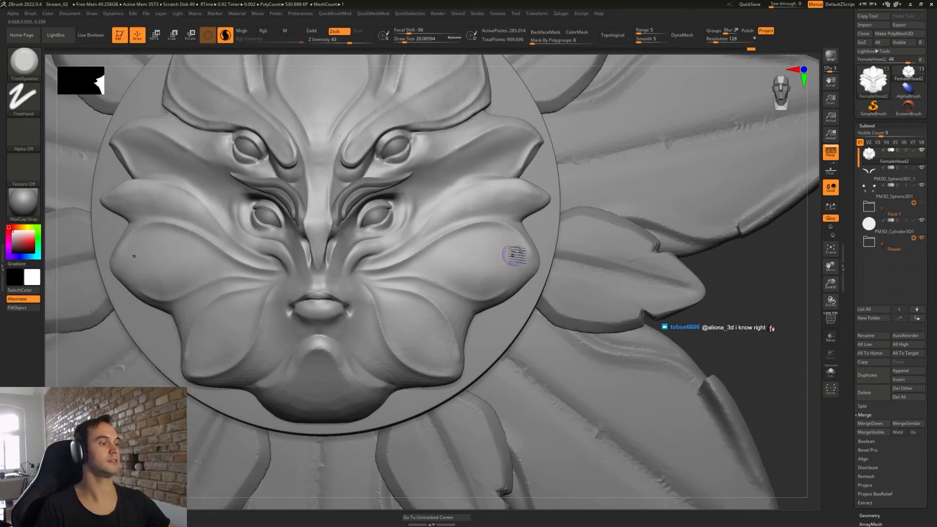
pyautogui.moveTo(512, 253)
pyautogui.keyDown('shift'); pyautogui.mouseDown(button='right')
pyautogui.moveTo(445, 235)
pyautogui.moveTo(492, 245)
pyautogui.mouseUp(button='right'); pyautogui.keyUp('shift')
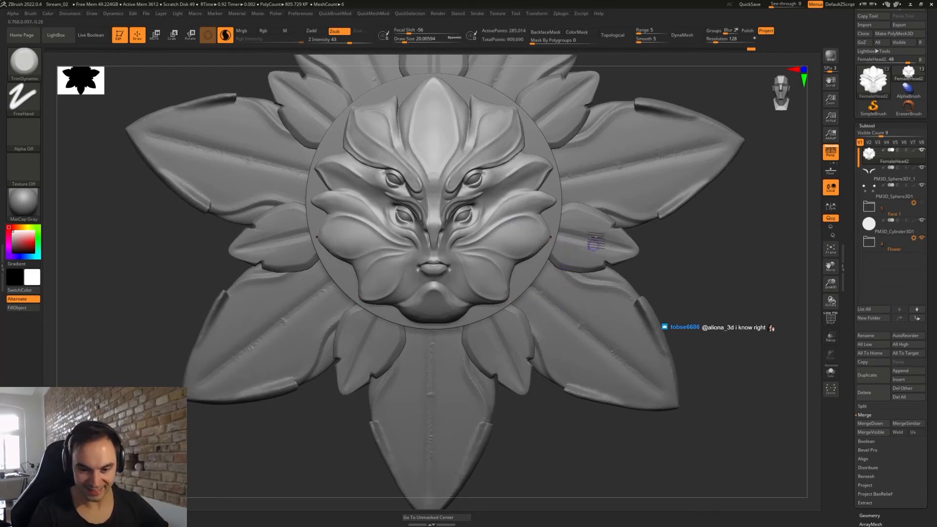
pyautogui.moveTo(592, 239); pyautogui.dragTo(529, 219, button='right')
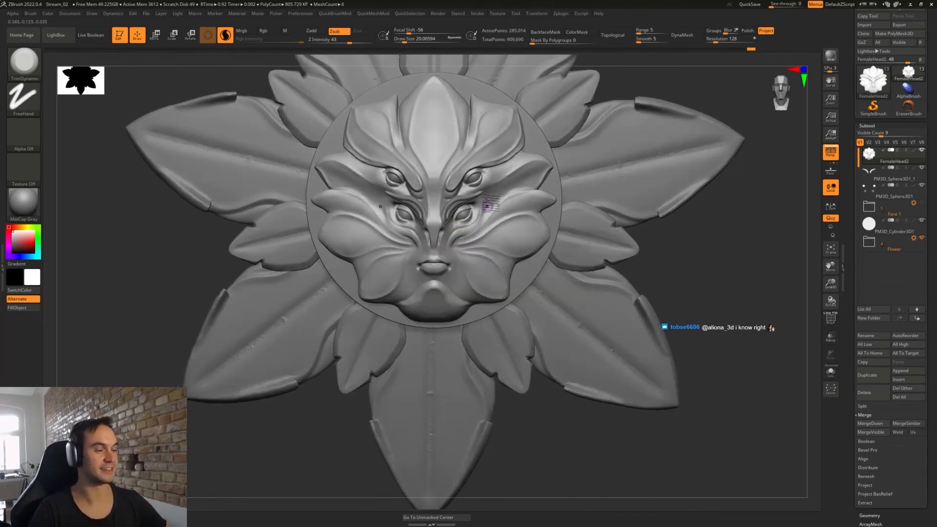
pyautogui.moveTo(479, 193)
pyautogui.keyDown('ctrl'); pyautogui.mouseDown(button='right')
pyautogui.moveTo(477, 220)
pyautogui.moveTo(474, 195)
pyautogui.moveTo(461, 227)
pyautogui.moveTo(375, 215)
pyautogui.moveTo(423, 221)
pyautogui.moveTo(414, 211)
pyautogui.mouseUp(button='right'); pyautogui.keyUp('ctrl')
pyautogui.keyDown('alt'); pyautogui.click(413, 208); pyautogui.keyUp('alt')
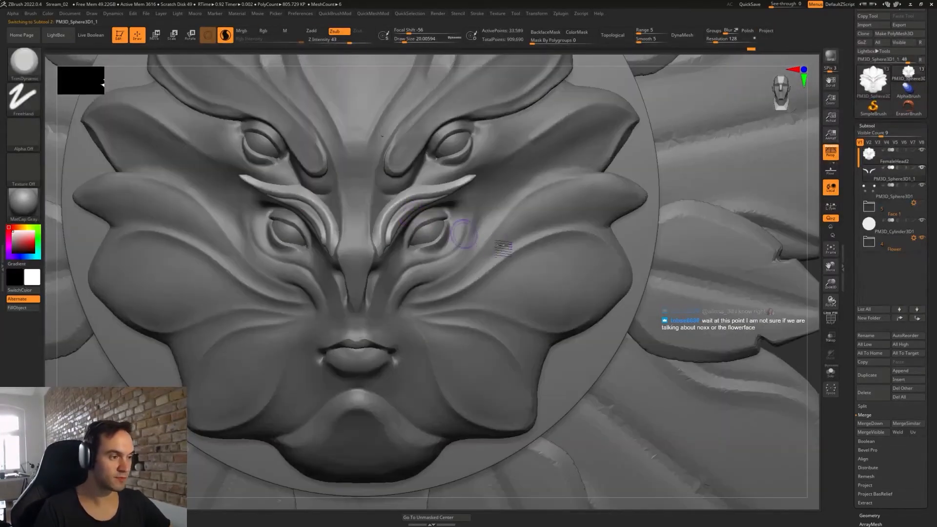
pyautogui.keyDown('ctrl'); pyautogui.moveTo(504, 249); pyautogui.dragTo(502, 217, button='right'); pyautogui.keyUp('ctrl')
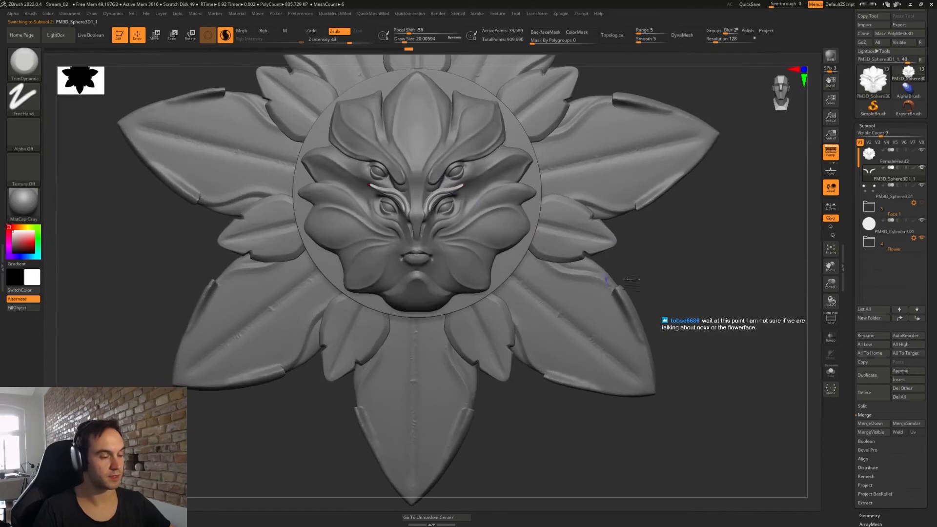
pyautogui.keyDown('ctrl'); pyautogui.moveTo(599, 197); pyautogui.dragTo(539, 180, button='right'); pyautogui.keyUp('ctrl')
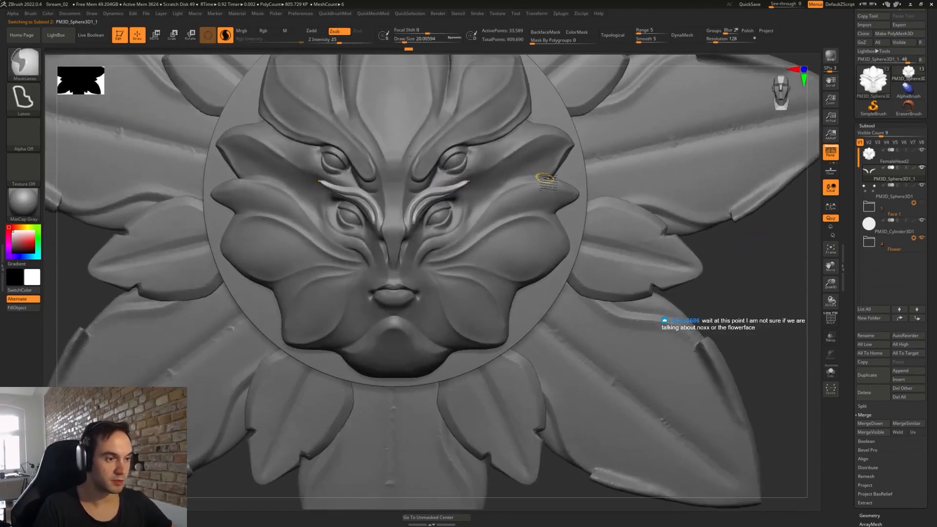
pyautogui.keyDown('alt'); pyautogui.click(524, 234); pyautogui.keyUp('alt')
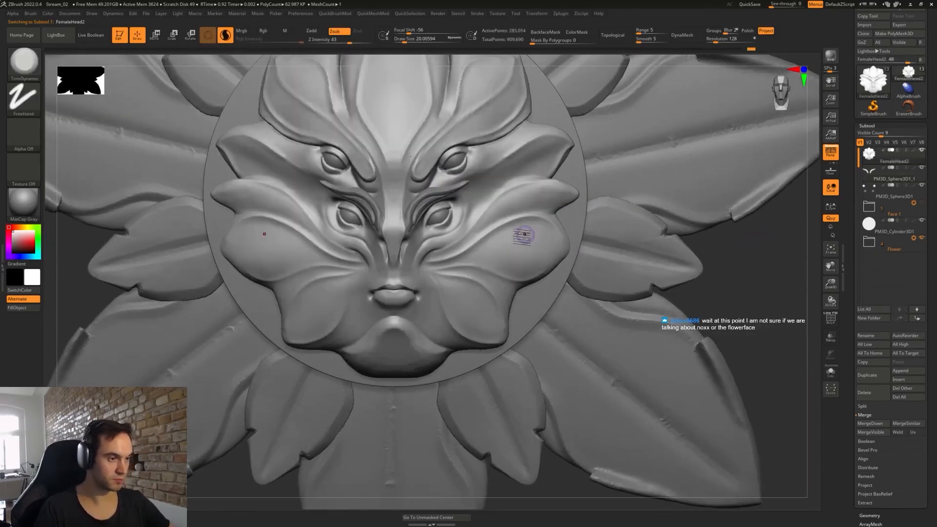
# - Deepen the creases between the upper and lower cheek leaves with DamStandard at draw size about 20.01, and smooth their inner ends
pyautogui.press('b')
pyautogui.press('d')
pyautogui.press('s')
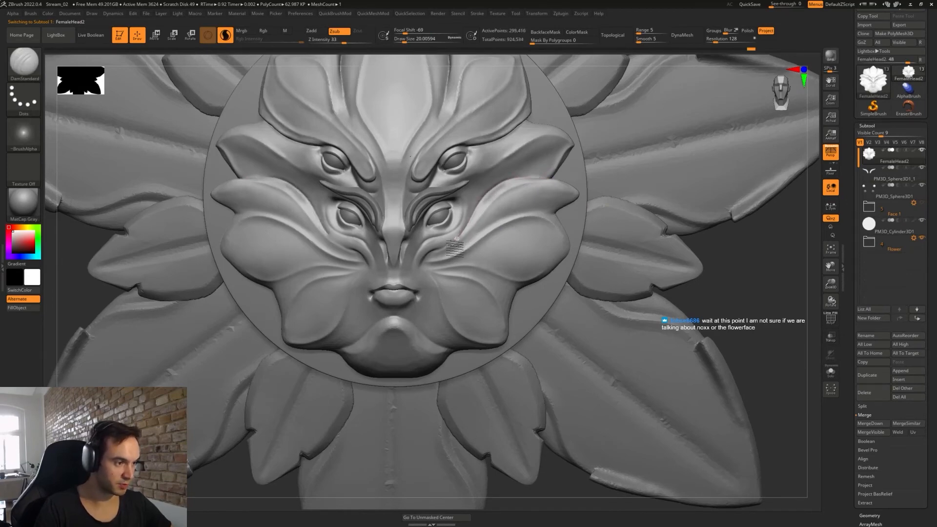
pyautogui.moveTo(483, 254); pyautogui.dragTo(482, 253, button='right')
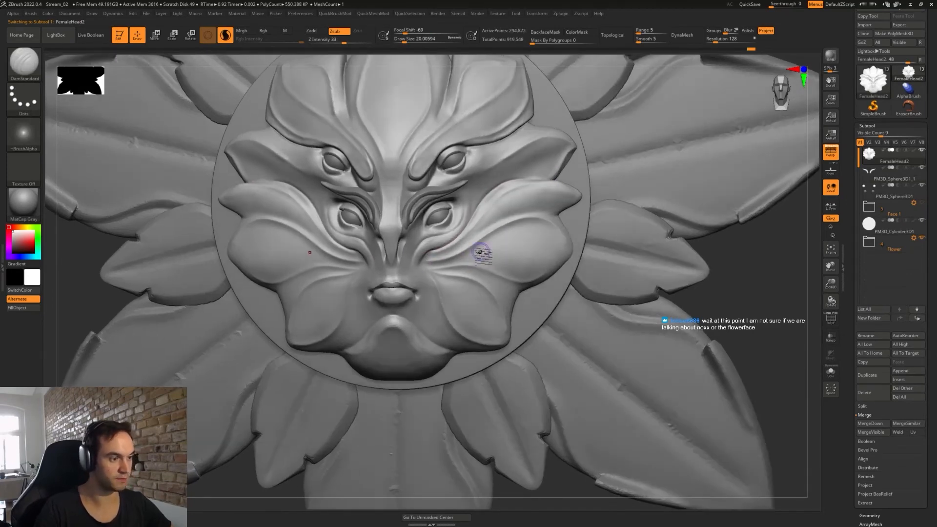
pyautogui.moveTo(445, 262)
pyautogui.mouseDown()
pyautogui.moveTo(510, 222)
pyautogui.moveTo(563, 217)
pyautogui.mouseUp()
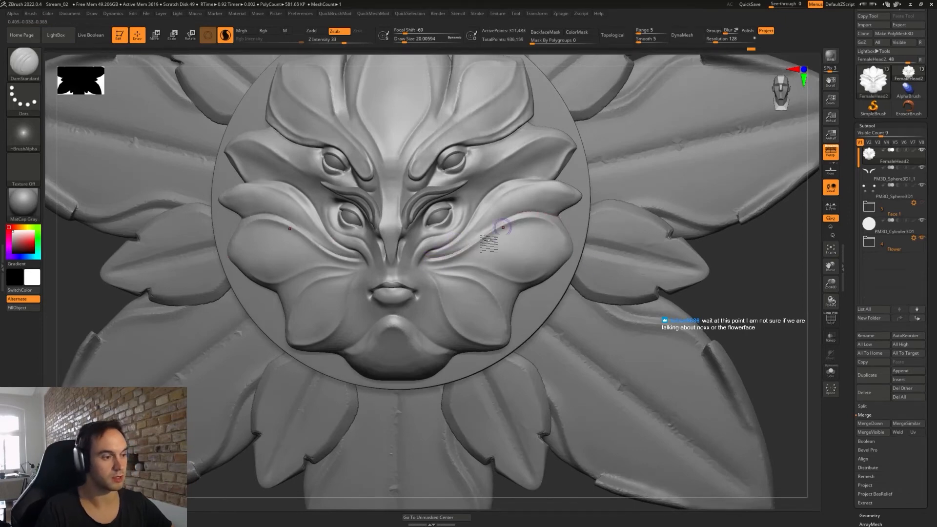
pyautogui.moveTo(430, 256)
pyautogui.keyDown('shift'); pyautogui.mouseDown()
pyautogui.moveTo(461, 259)
pyautogui.moveTo(464, 275)
pyautogui.mouseUp(); pyautogui.keyUp('shift')
pyautogui.press('space')
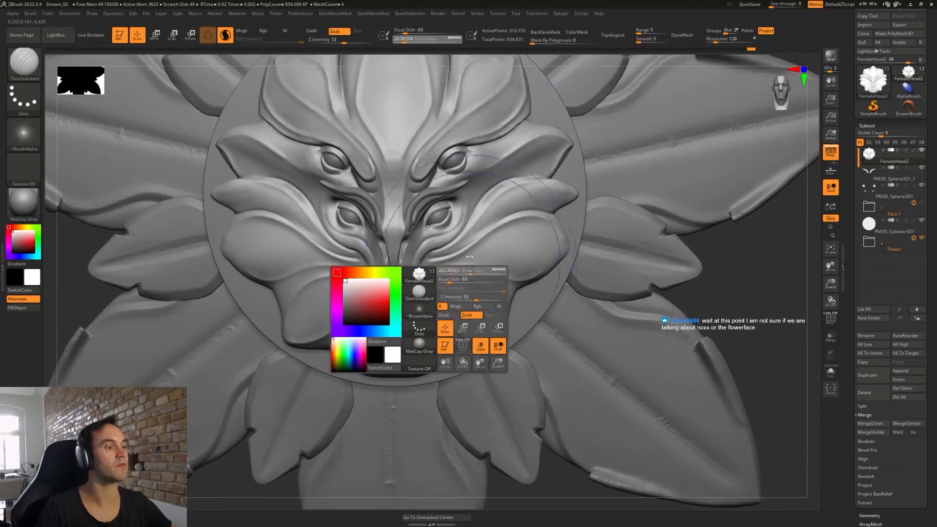
pyautogui.keyDown('ctrl'); pyautogui.moveTo(472, 256); pyautogui.dragTo(457, 253, button='right'); pyautogui.keyUp('ctrl')
pyautogui.press('s')
pyautogui.moveTo(454, 229); pyautogui.dragTo(445, 228)
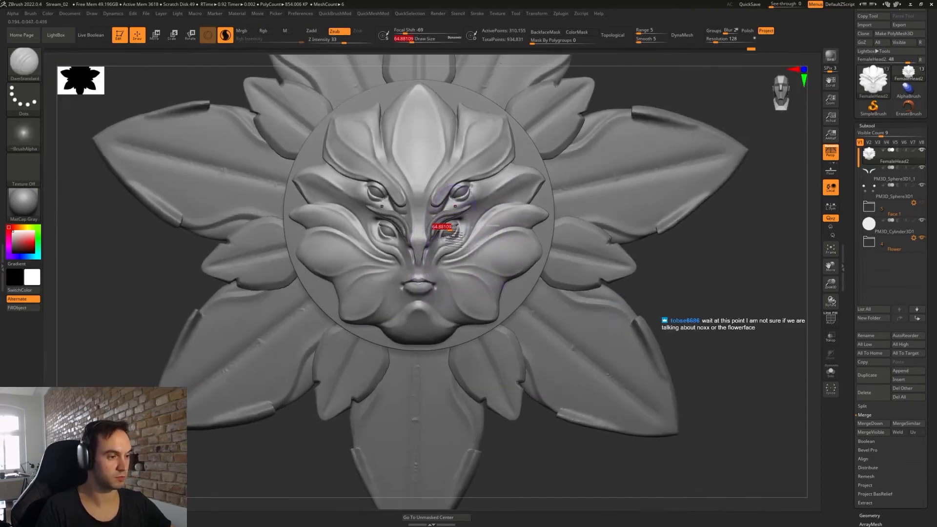
# - Duplicate the small side-leaf subtool inside the Face 1 folder and move the copy out, directly above the folder
pyautogui.keyDown('ctrl'); pyautogui.moveTo(684, 288); pyautogui.dragTo(696, 131, button='right'); pyautogui.keyUp('ctrl')
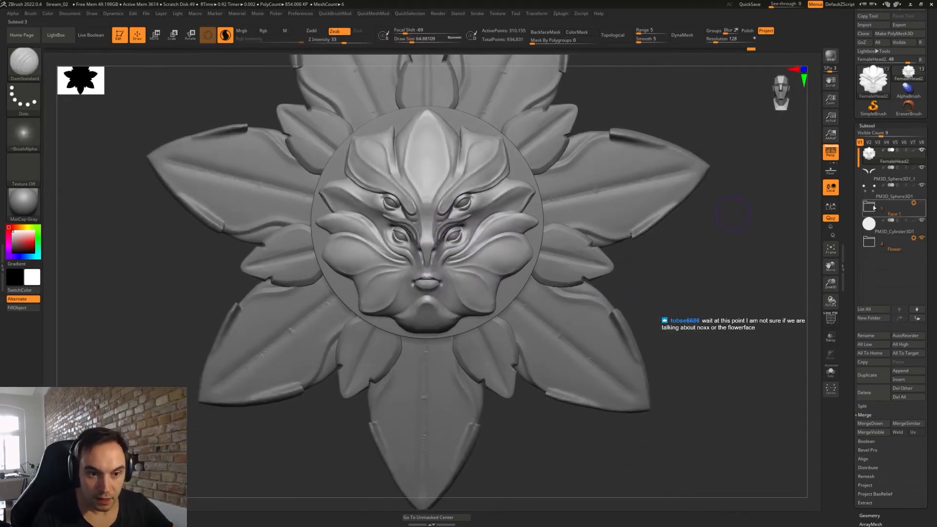
pyautogui.click(868, 207)
pyautogui.click(873, 276)
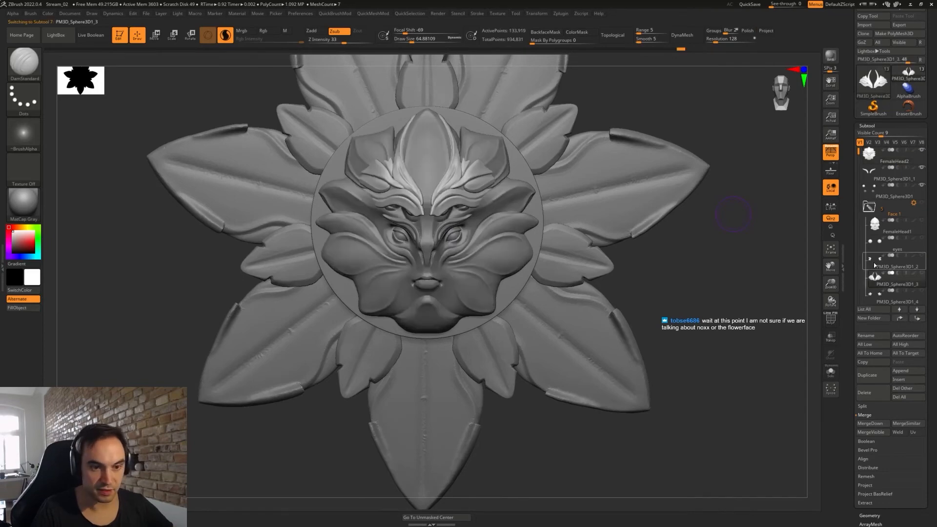
pyautogui.click(875, 263)
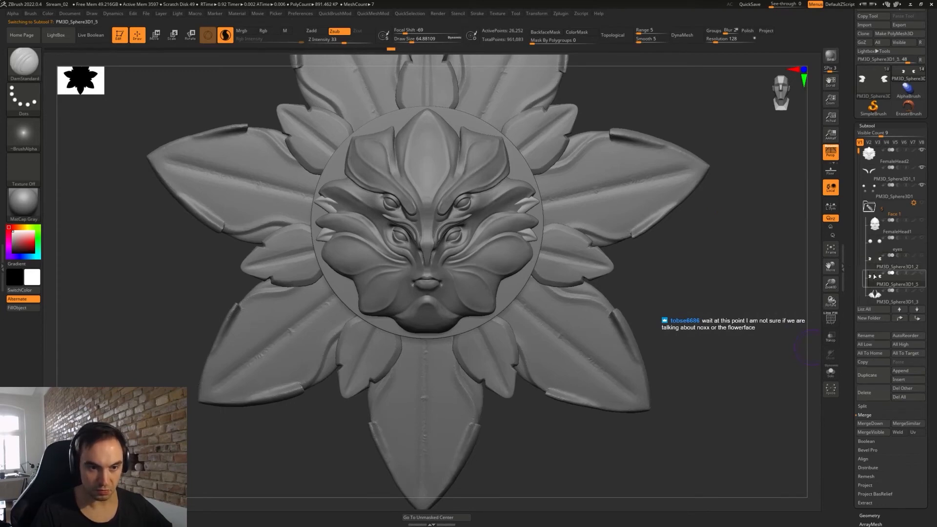
pyautogui.moveTo(873, 276); pyautogui.dragTo(890, 203)
# - Move the copied side leaves forward in a side view so they sit in front of the face
pyautogui.moveTo(723, 287); pyautogui.dragTo(571, 268)
pyautogui.press('w')
pyautogui.moveTo(484, 157); pyautogui.dragTo(477, 161)
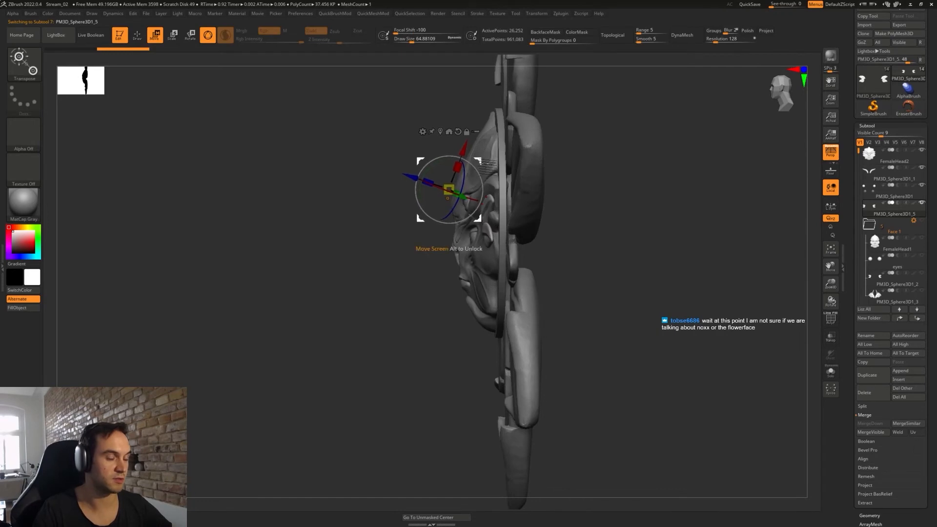
pyautogui.keyDown('shift'); pyautogui.moveTo(561, 244); pyautogui.dragTo(619, 259); pyautogui.keyUp('shift')
pyautogui.keyDown('alt'); pyautogui.moveTo(545, 244); pyautogui.dragTo(609, 239); pyautogui.keyUp('alt')
pyautogui.press('q')
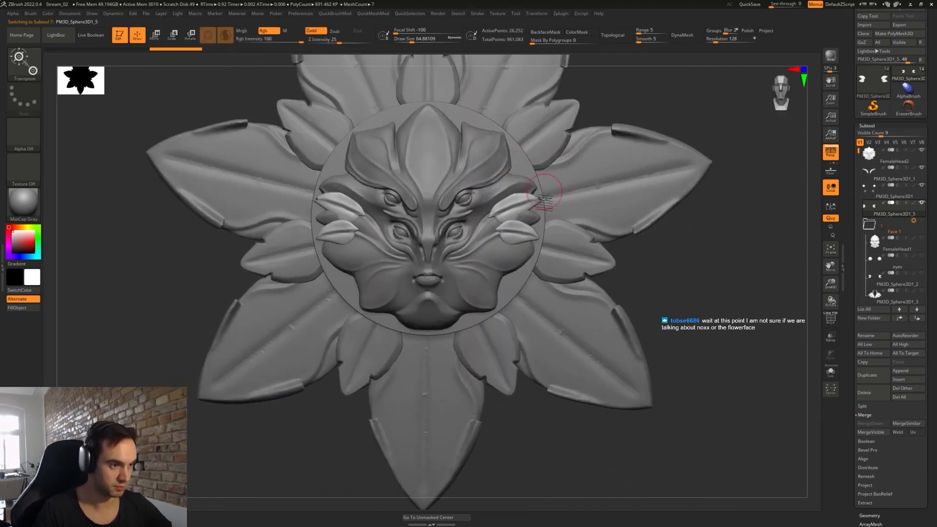
# - Reposition and rotate the copied side leaves with the gizmo to fit between the brow leaves and cheek leaves
pyautogui.press(']')
pyautogui.press(']')
pyautogui.press(']')
pyautogui.press('w')
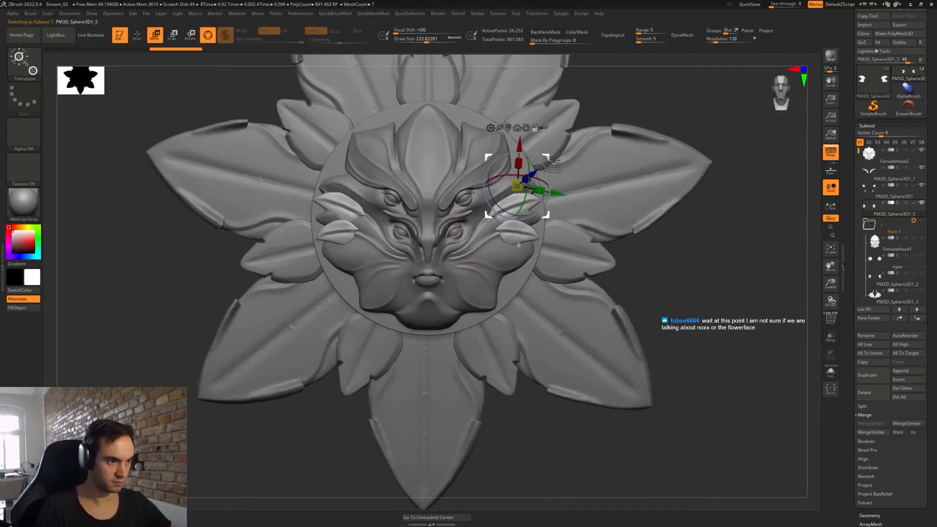
pyautogui.keyDown('alt'); pyautogui.moveTo(546, 157); pyautogui.dragTo(556, 186); pyautogui.keyUp('alt')
pyautogui.moveTo(526, 215); pyautogui.dragTo(497, 223)
pyautogui.keyDown('alt'); pyautogui.moveTo(551, 185); pyautogui.dragTo(515, 183); pyautogui.keyUp('alt')
pyautogui.moveTo(492, 215); pyautogui.dragTo(515, 204)
pyautogui.moveTo(339, 204)
pyautogui.keyDown('shift'); pyautogui.mouseDown()
pyautogui.moveTo(500, 212)
pyautogui.moveTo(541, 203)
pyautogui.mouseUp(); pyautogui.keyUp('shift')
# - Try to reshape the outer ends of the copied side leaves with the Move brush
pyautogui.press('q')
pyautogui.press('s')
pyautogui.moveTo(463, 208); pyautogui.dragTo(569, 213)
pyautogui.press('s')
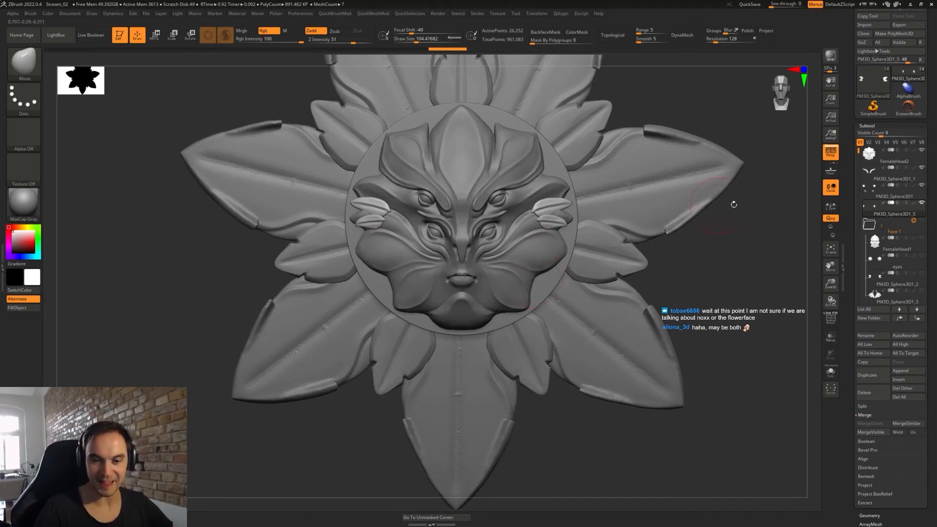
pyautogui.moveTo(631, 213); pyautogui.dragTo(604, 219, button='right')
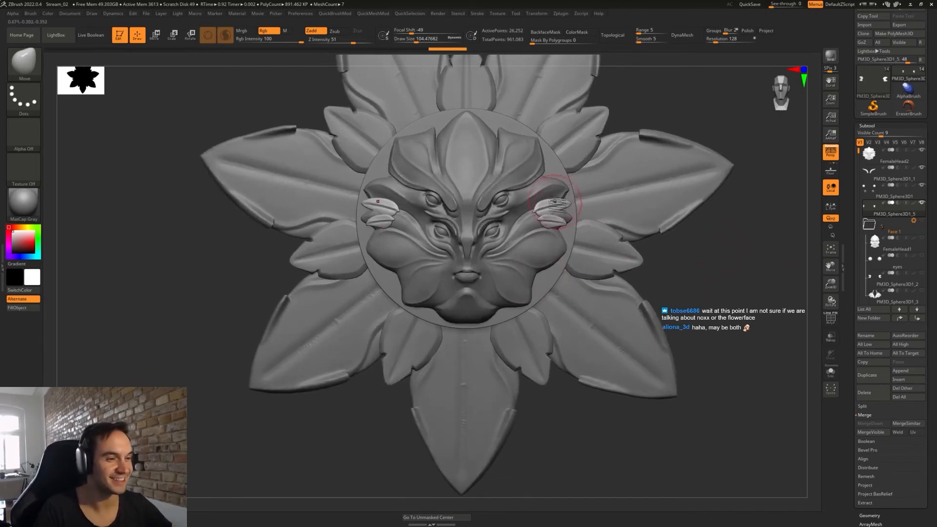
pyautogui.press('s')
pyautogui.click(577, 204)
pyautogui.moveTo(571, 211); pyautogui.dragTo(562, 215)
pyautogui.hotkey('ctrl', 'z')
# - Lower, tilt and shift the side leaves inward with the gizmo, seating them against the cheeks below the brow leaves
pyautogui.moveTo(649, 197)
pyautogui.mouseDown(button='right')
pyautogui.moveTo(589, 176)
pyautogui.moveTo(641, 183)
pyautogui.mouseUp(button='right')
pyautogui.press('w')
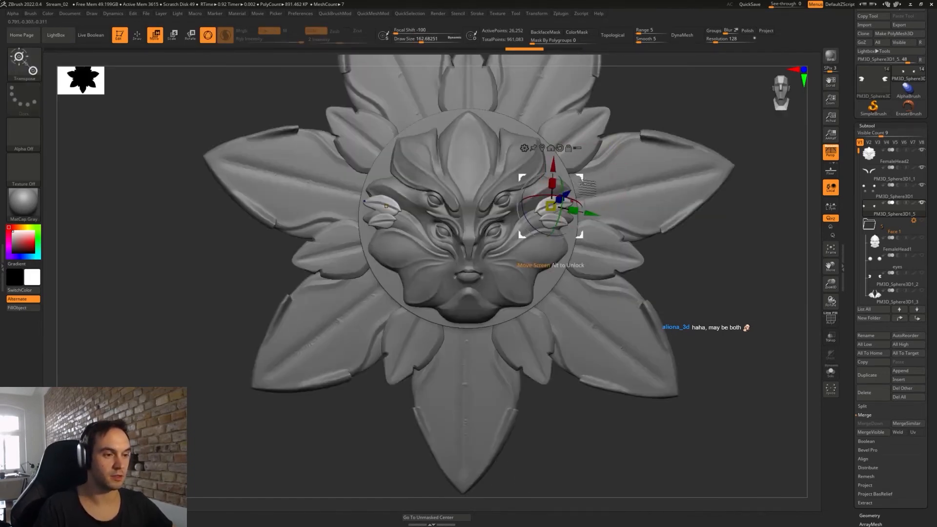
pyautogui.moveTo(577, 181); pyautogui.dragTo(561, 188)
pyautogui.moveTo(617, 188); pyautogui.dragTo(566, 182, button='right')
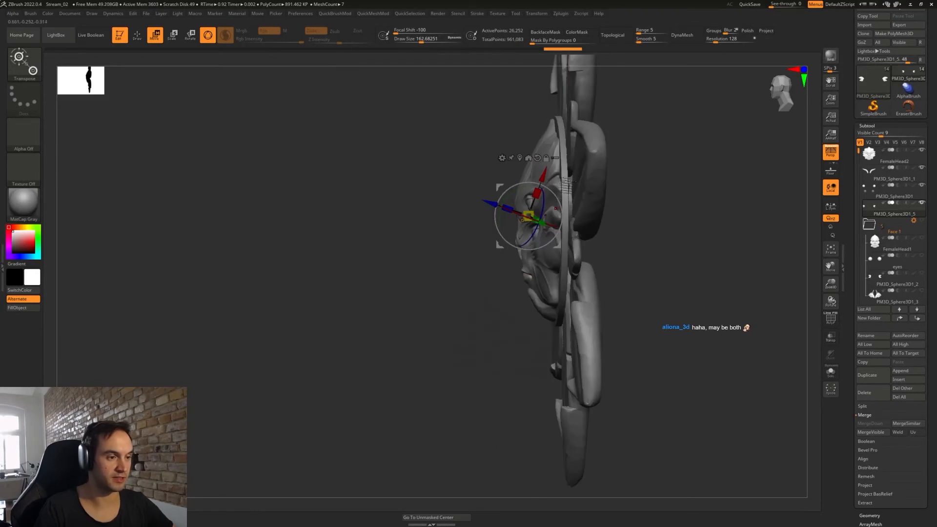
pyautogui.moveTo(553, 192); pyautogui.dragTo(552, 193)
pyautogui.keyDown('shift'); pyautogui.moveTo(561, 194); pyautogui.dragTo(605, 195, button='right'); pyautogui.keyUp('shift')
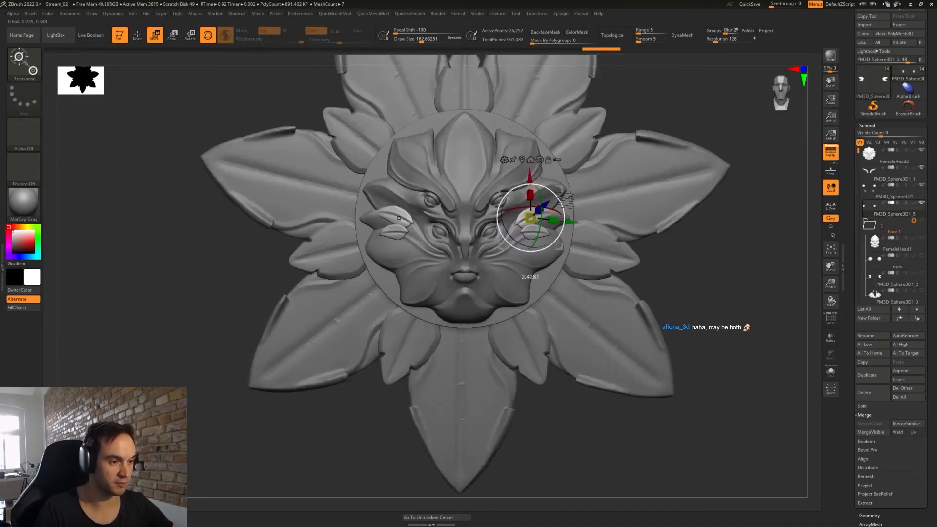
pyautogui.moveTo(560, 197); pyautogui.dragTo(560, 193)
pyautogui.moveTo(561, 188)
pyautogui.mouseDown()
pyautogui.moveTo(558, 181)
pyautogui.moveTo(565, 202)
pyautogui.mouseUp()
pyautogui.moveTo(564, 200); pyautogui.dragTo(557, 153, button='right')
# - Reshape the side leaves with the Move brush from below and from the front so they follow the cheek surface
pyautogui.press('q')
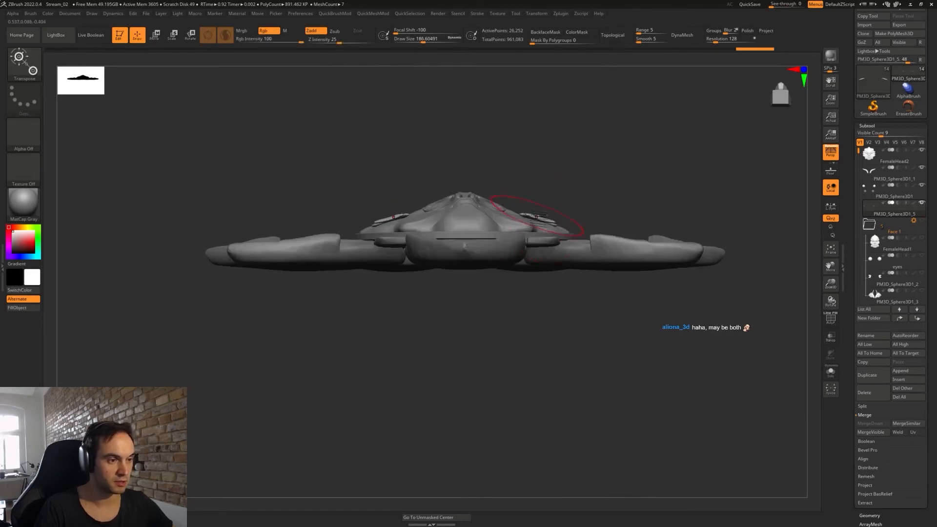
pyautogui.hotkey('ctrl', 'z')
pyautogui.press('b')
pyautogui.press('m')
pyautogui.press('v')
pyautogui.moveTo(535, 219); pyautogui.dragTo(542, 220)
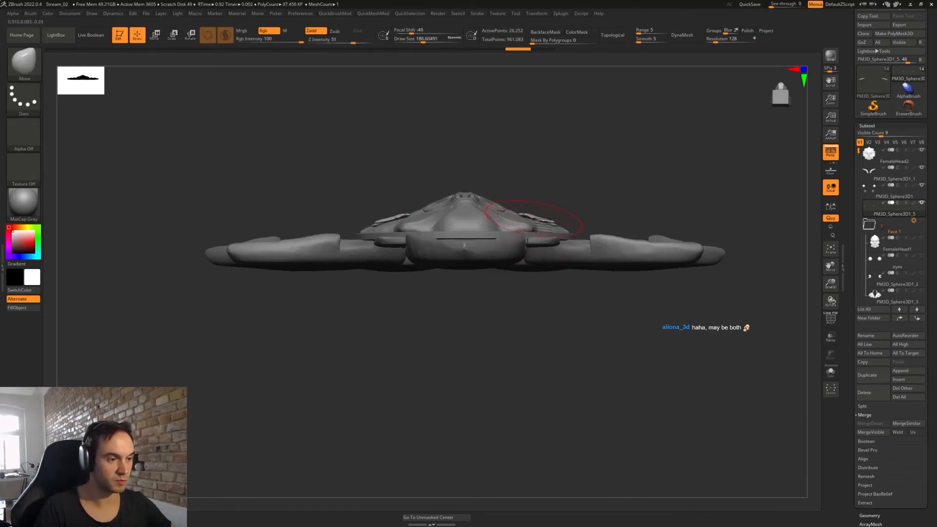
pyautogui.moveTo(540, 181); pyautogui.dragTo(553, 223, button='right')
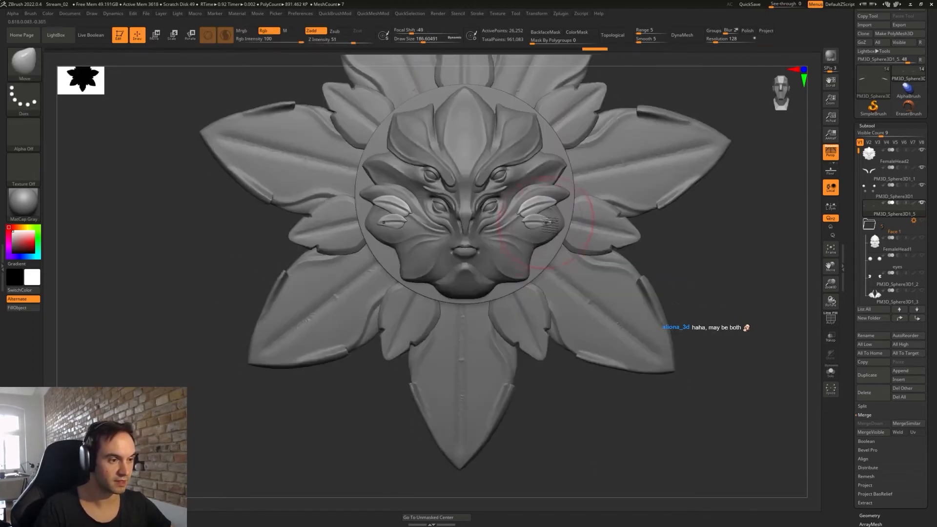
pyautogui.moveTo(553, 223); pyautogui.dragTo(542, 221)
# - Rotate the side leaves downward and lower them over the cheek leaves with the gizmo
pyautogui.press('w')
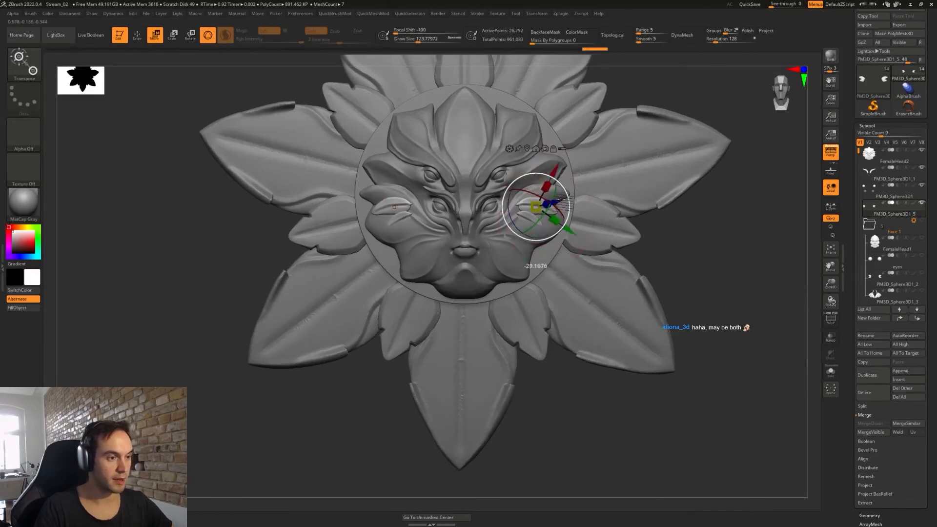
pyautogui.moveTo(560, 181); pyautogui.dragTo(567, 197)
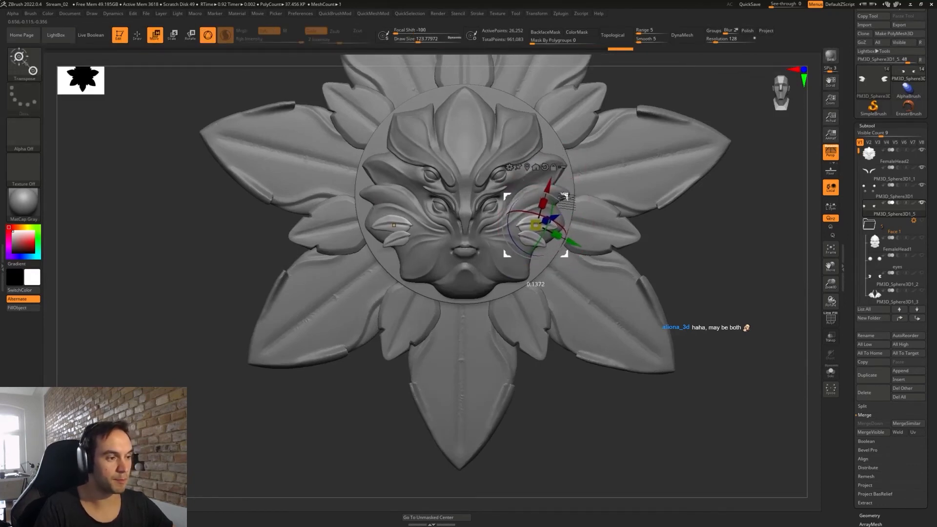
pyautogui.moveTo(565, 197); pyautogui.dragTo(568, 196)
# - Pull the tips of the upper side leaves outward with the Move brush at draw size about 28.87 and adjust their bodies at about 77.02
pyautogui.press('q')
pyautogui.keyDown('ctrl'); pyautogui.moveTo(561, 214); pyautogui.dragTo(563, 245, button='right'); pyautogui.keyUp('ctrl')
pyautogui.press('s')
pyautogui.moveTo(570, 247); pyautogui.dragTo(561, 246)
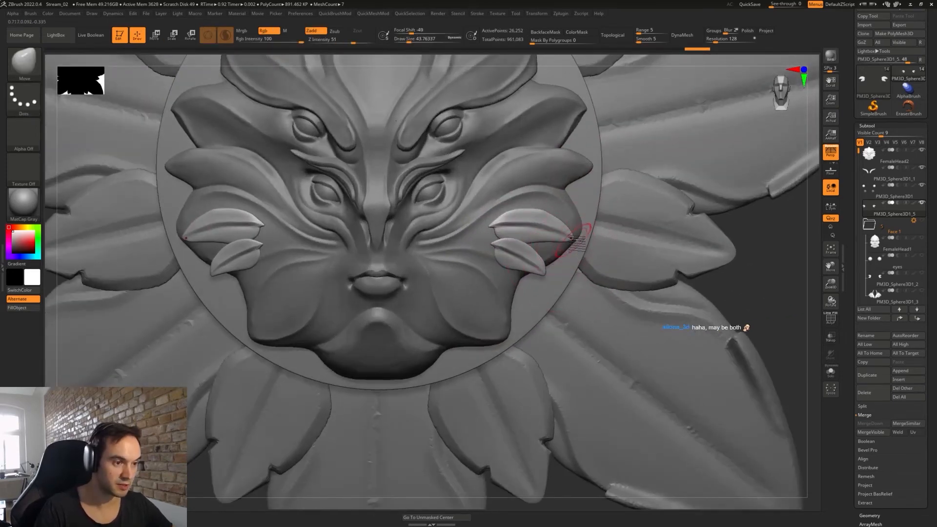
pyautogui.hotkey('ctrl', 'z')
pyautogui.press('s')
pyautogui.moveTo(564, 249); pyautogui.dragTo(560, 249)
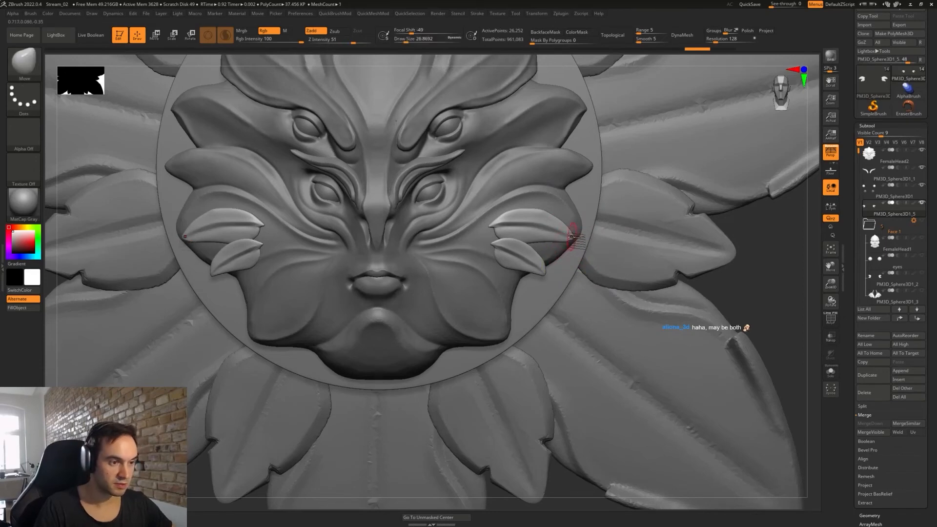
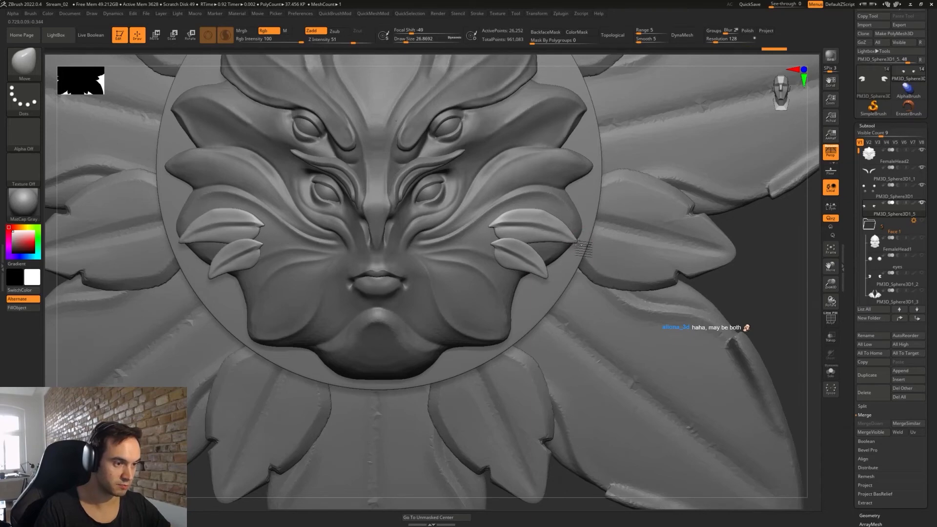
pyautogui.press('s')
pyautogui.moveTo(559, 221); pyautogui.dragTo(557, 212)
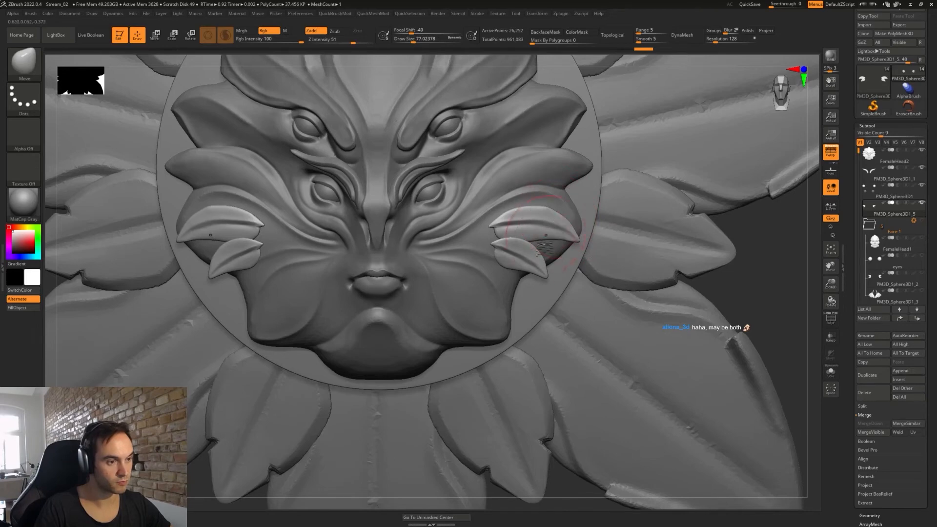
# - Duplicate the side leaves with the gizmo, move the copies inward and down, and adjust their depth in a side view
pyautogui.press('w')
pyautogui.moveTo(558, 199)
pyautogui.keyDown('ctrl'); pyautogui.mouseDown()
pyautogui.moveTo(525, 220)
pyautogui.moveTo(528, 231)
pyautogui.mouseUp(); pyautogui.keyUp('ctrl')
pyautogui.moveTo(523, 230); pyautogui.dragTo(529, 241)
pyautogui.moveTo(537, 244); pyautogui.dragTo(420, 239, button='right')
pyautogui.moveTo(519, 230); pyautogui.dragTo(508, 232)
pyautogui.moveTo(507, 231); pyautogui.dragTo(555, 234, button='right')
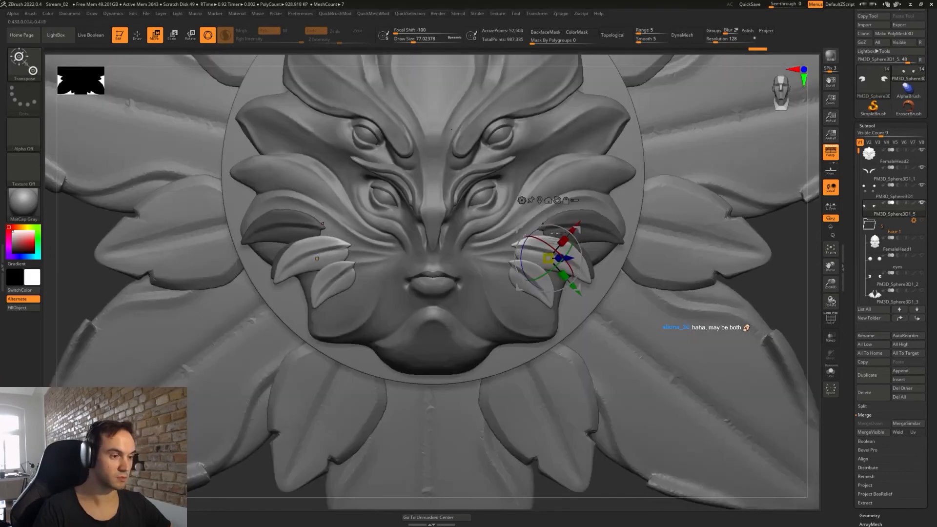
# - Rotate, reposition and scale the duplicated leaves so they fan out beneath the outer side leaves
pyautogui.moveTo(520, 230); pyautogui.dragTo(511, 241)
pyautogui.moveTo(540, 269); pyautogui.dragTo(555, 246)
pyautogui.moveTo(580, 216); pyautogui.dragTo(567, 224)
pyautogui.moveTo(577, 232); pyautogui.dragTo(571, 228)
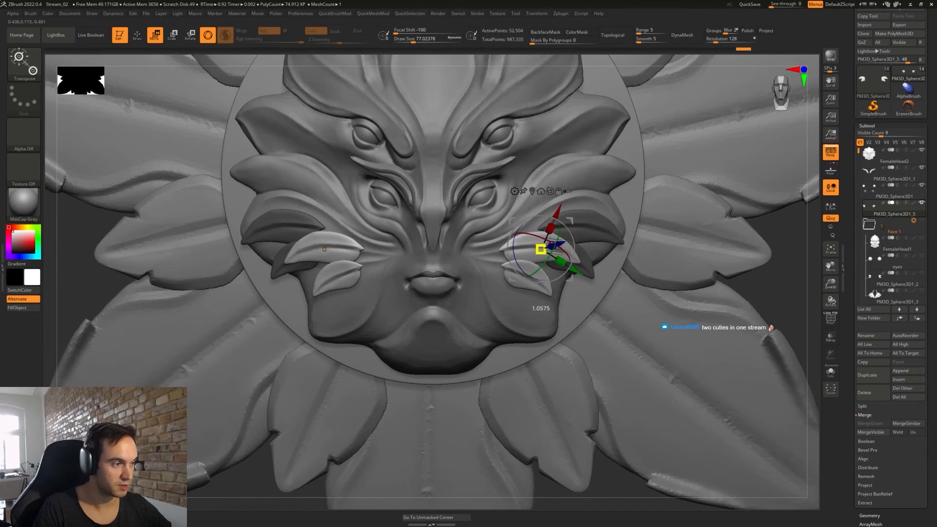
# - Check the side leaves' polygroups and regroup them with Auto Groups so each leaf has its own polygroup
pyautogui.press('q')
pyautogui.press('[')
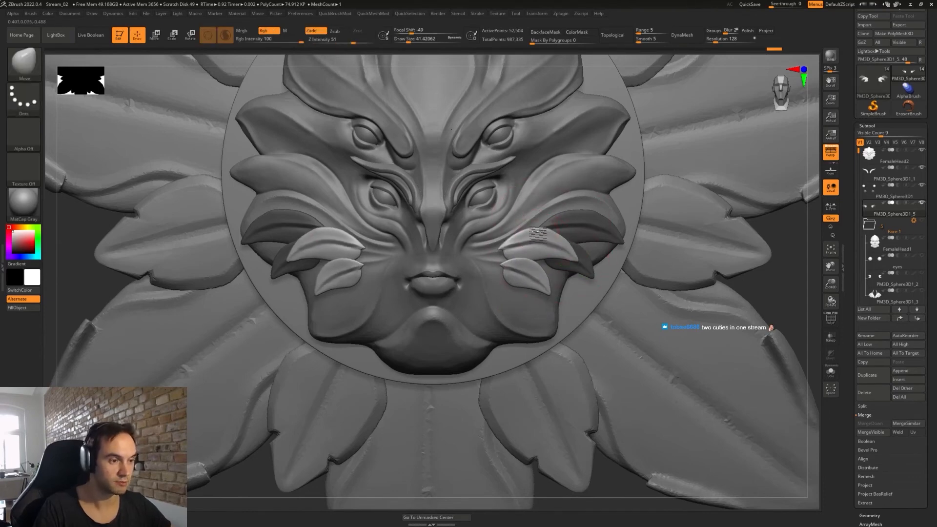
pyautogui.press(']')
pyautogui.press(']')
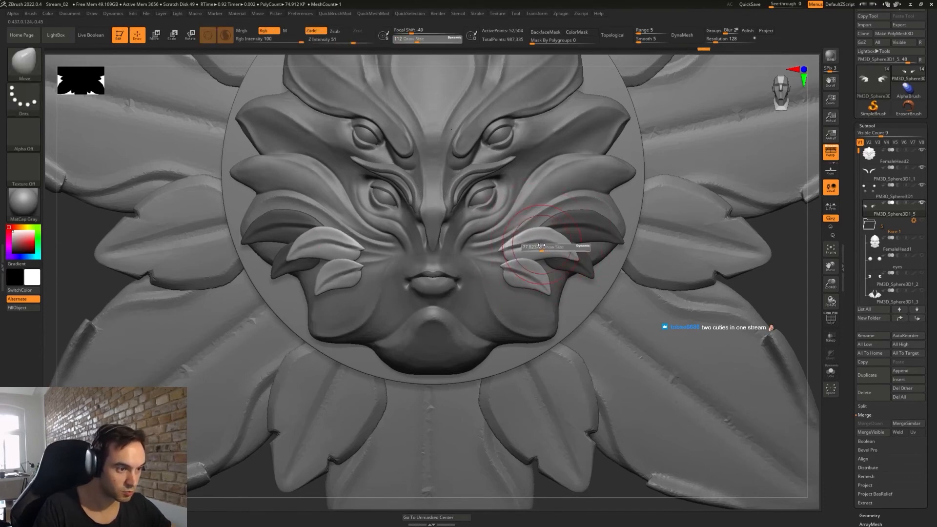
pyautogui.keyDown('alt'); pyautogui.click(556, 262); pyautogui.keyUp('alt')
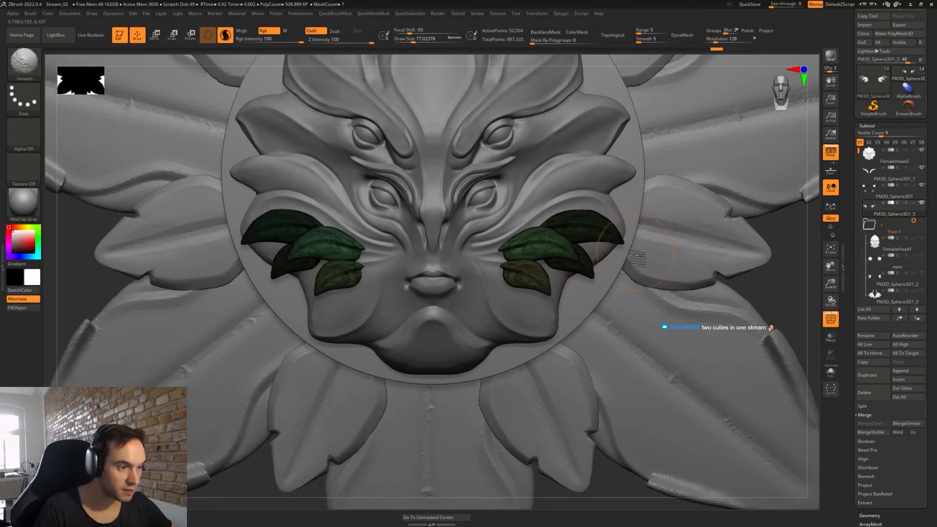
pyautogui.press('[')
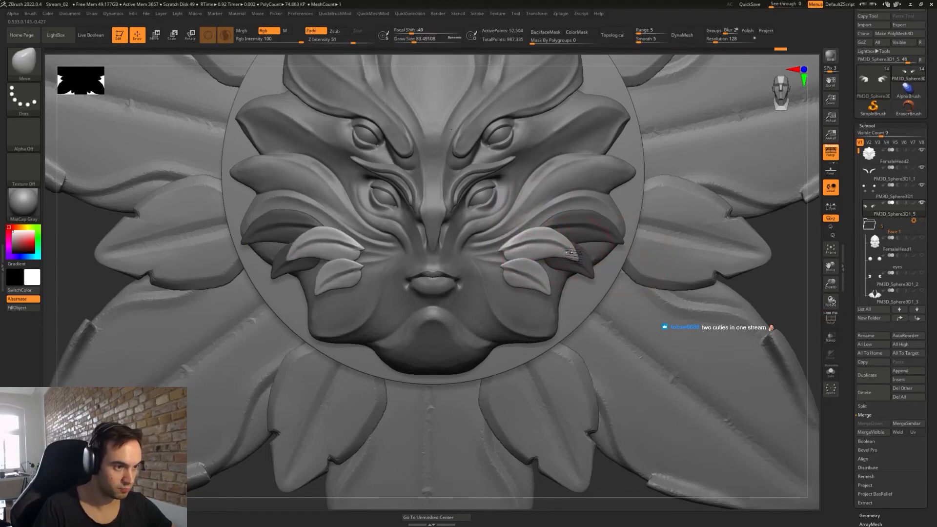
pyautogui.hotkey('ctrl', 'shift')
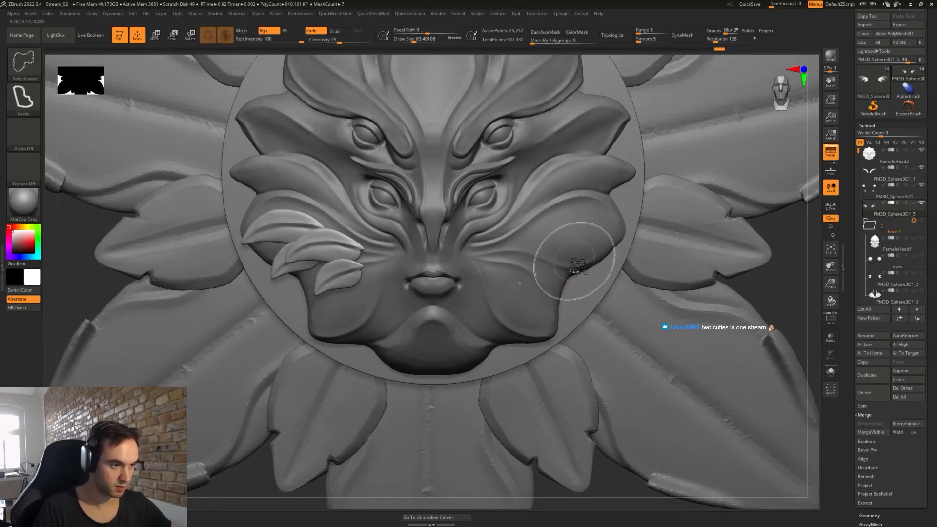
pyautogui.keyDown('ctrl'); pyautogui.keyDown('shift'); pyautogui.moveTo(771, 291); pyautogui.dragTo(776, 302); pyautogui.keyUp('shift'); pyautogui.keyUp('ctrl')
pyautogui.keyDown('ctrl'); pyautogui.keyDown('shift'); pyautogui.click(776, 302); pyautogui.keyUp('shift'); pyautogui.keyUp('ctrl')
pyautogui.press('2')
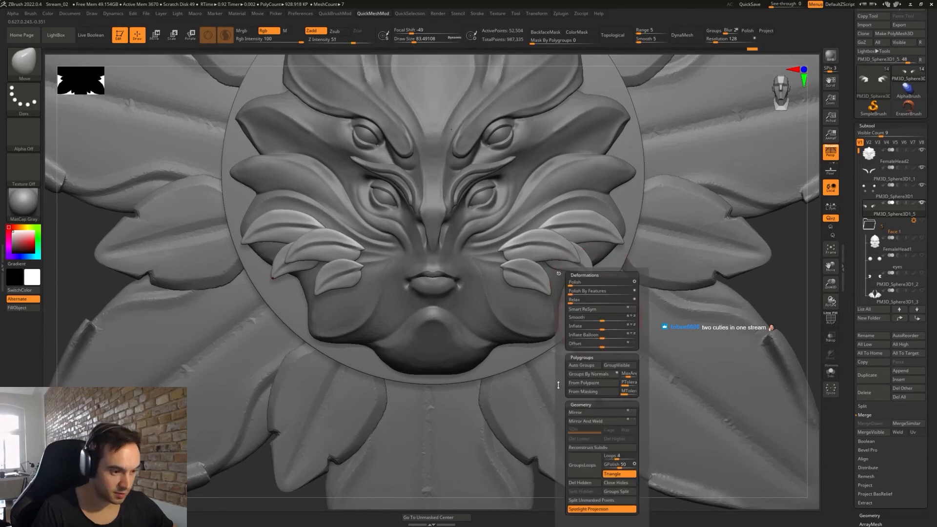
pyautogui.click(579, 370)
# - Isolate the small lower leaf copy on one cheek, mask the other leaves, and move it outward with the gizmo
pyautogui.keyDown('ctrl'); pyautogui.keyDown('shift'); pyautogui.click(531, 274); pyautogui.keyUp('shift'); pyautogui.keyUp('ctrl')
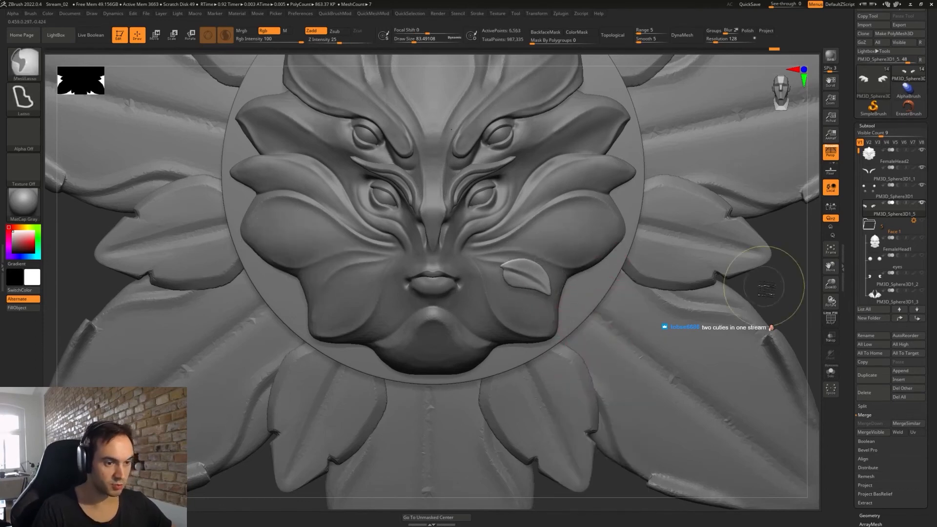
pyautogui.keyDown('ctrl'); pyautogui.keyDown('shift'); pyautogui.click(770, 289); pyautogui.keyUp('shift'); pyautogui.keyUp('ctrl')
pyautogui.press('w')
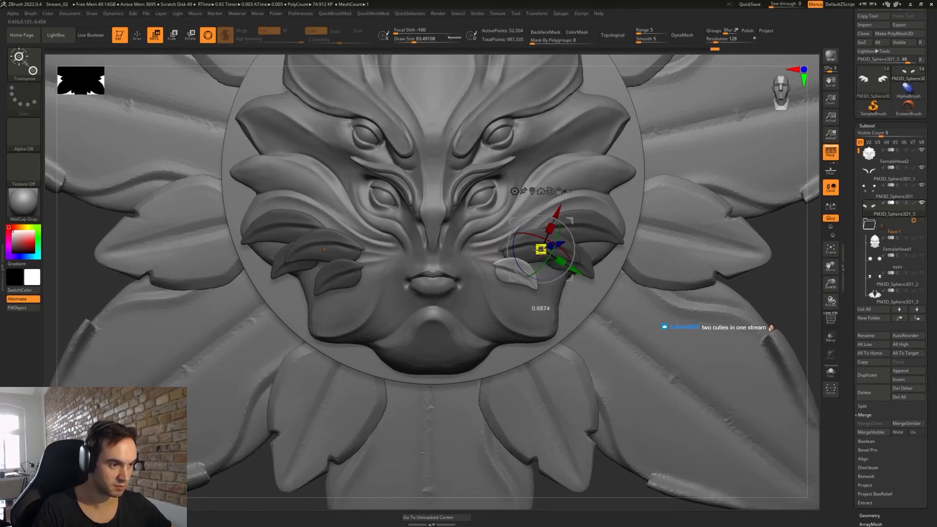
pyautogui.moveTo(574, 225); pyautogui.dragTo(531, 249)
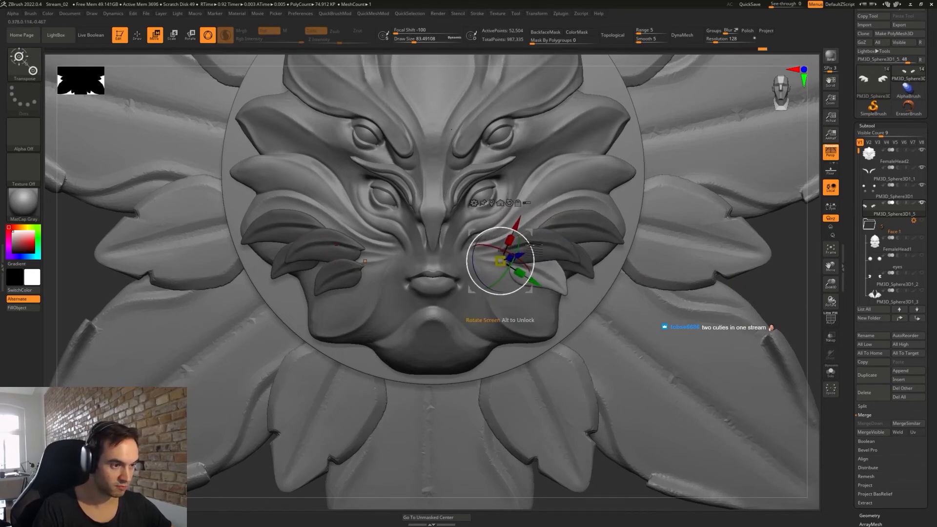
# - Bend the small lower leaf toward the cheek surface from below with the Move brush at draw size about 73.89
pyautogui.moveTo(365, 261); pyautogui.dragTo(366, 201, button='right')
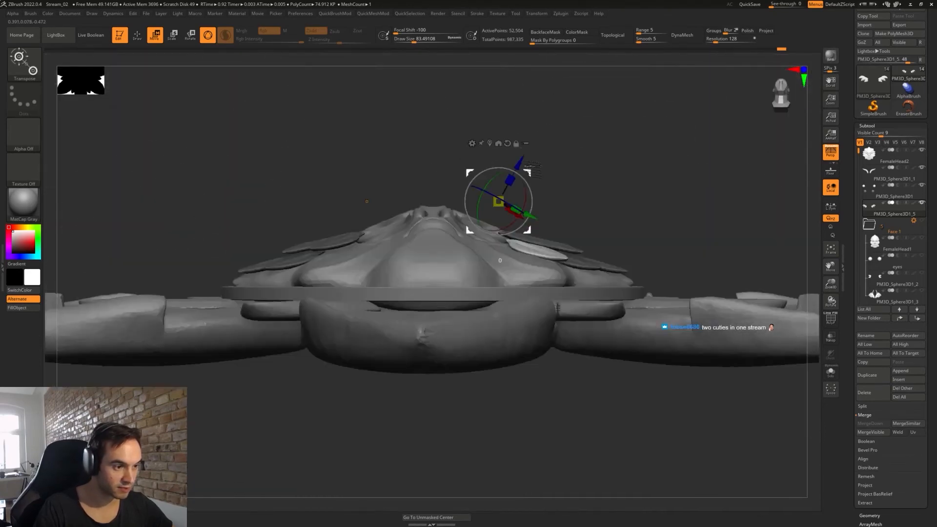
pyautogui.press('q')
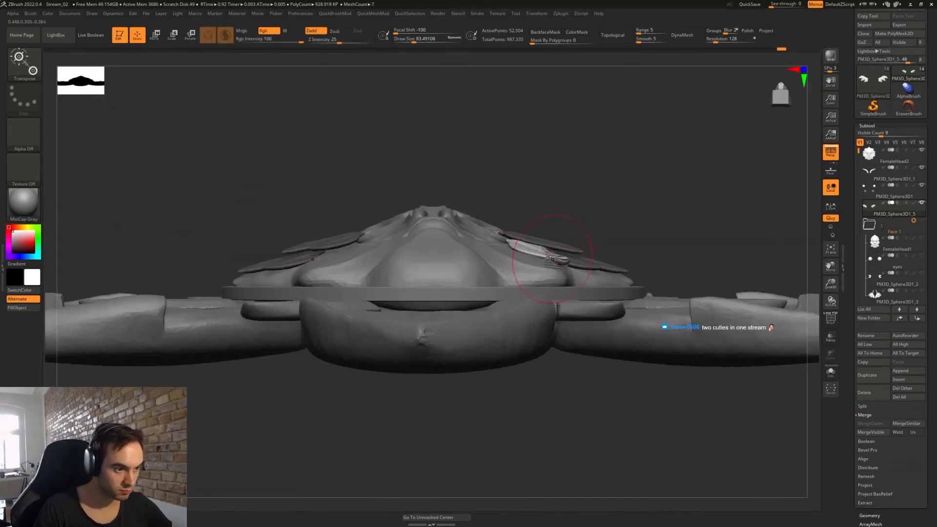
pyautogui.press('b')
pyautogui.press('m')
pyautogui.press('v')
pyautogui.press('s')
pyautogui.moveTo(553, 254); pyautogui.dragTo(546, 250)
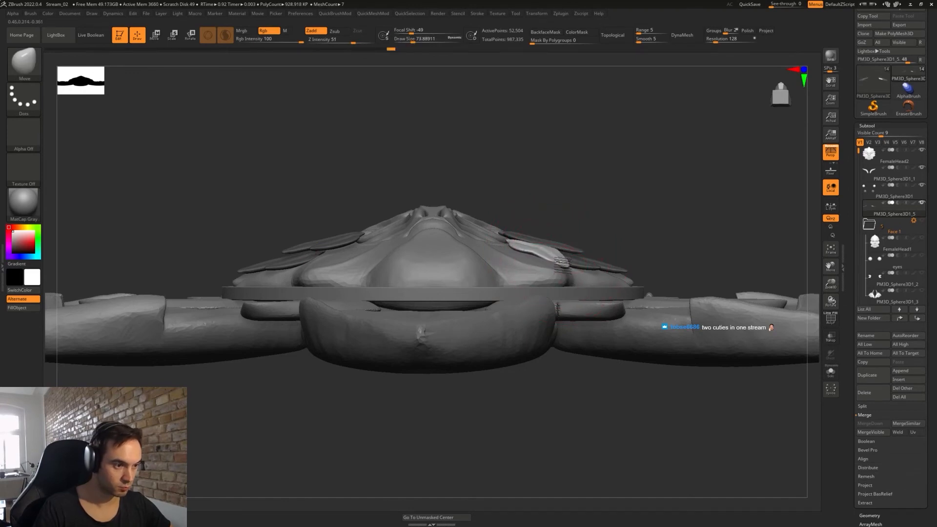
pyautogui.press('ctrl')
pyautogui.hotkey('ctrl', 'z')
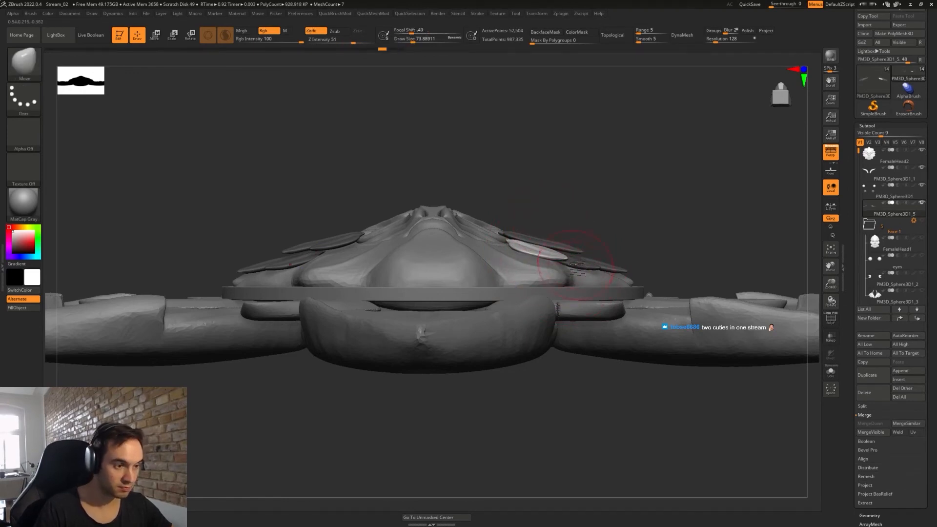
pyautogui.moveTo(545, 254); pyautogui.dragTo(534, 248)
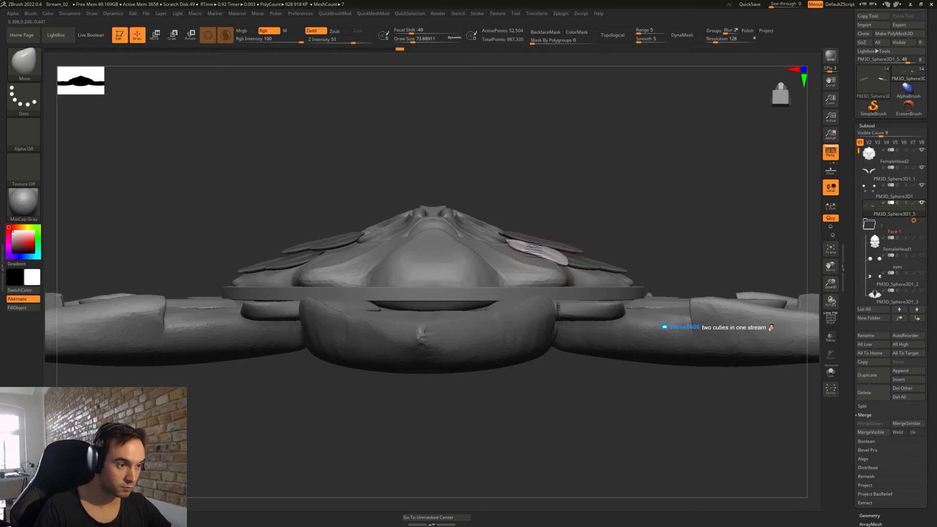
# - Clear the mask and adjust the inner leaf copies with the Move Topological brush at draw size about 73.89
pyautogui.moveTo(600, 224)
pyautogui.keyDown('ctrl'); pyautogui.mouseDown()
pyautogui.moveTo(607, 232)
pyautogui.moveTo(580, 259)
pyautogui.mouseUp(); pyautogui.keyUp('ctrl')
pyautogui.press('b')
pyautogui.press('m')
pyautogui.press('t')
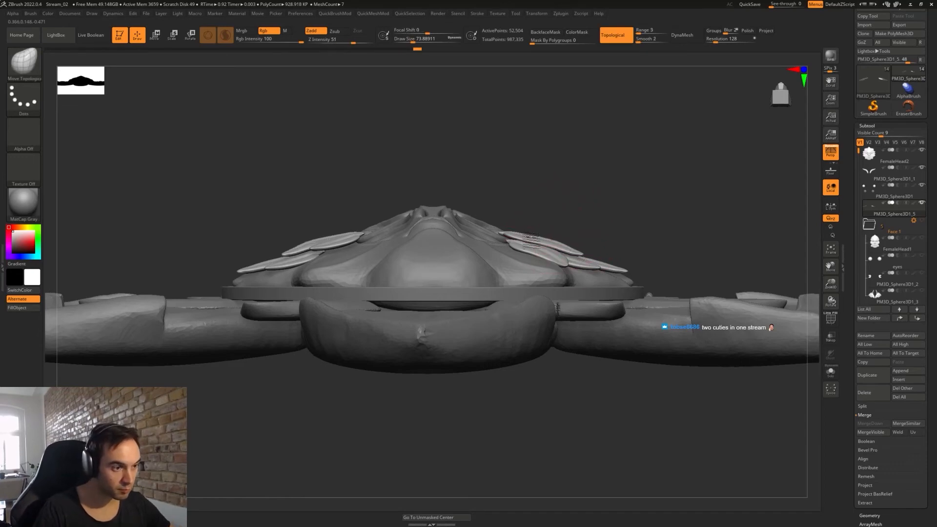
pyautogui.moveTo(531, 237); pyautogui.dragTo(552, 271)
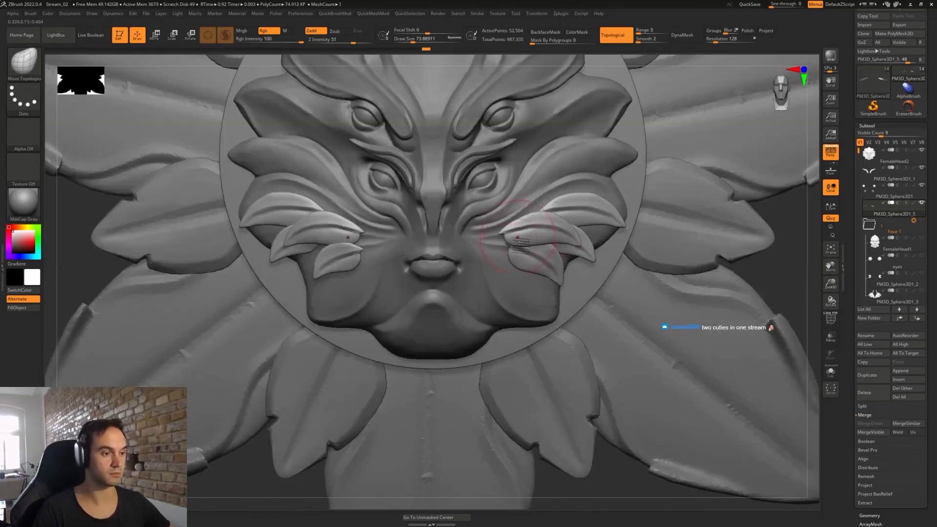
# - Hide the two inner leaf copies on the cheek being adjusted, leaving the outer pair shown
pyautogui.keyDown('ctrl'); pyautogui.keyDown('shift'); pyautogui.click(537, 230); pyautogui.keyUp('shift'); pyautogui.keyUp('ctrl')
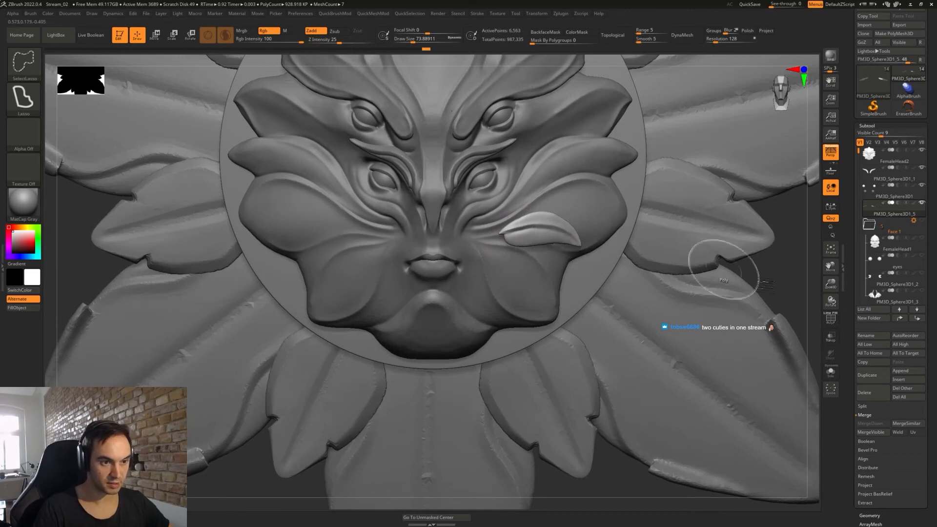
pyautogui.keyDown('ctrl'); pyautogui.keyDown('shift'); pyautogui.click(770, 270); pyautogui.keyUp('shift'); pyautogui.keyUp('ctrl')
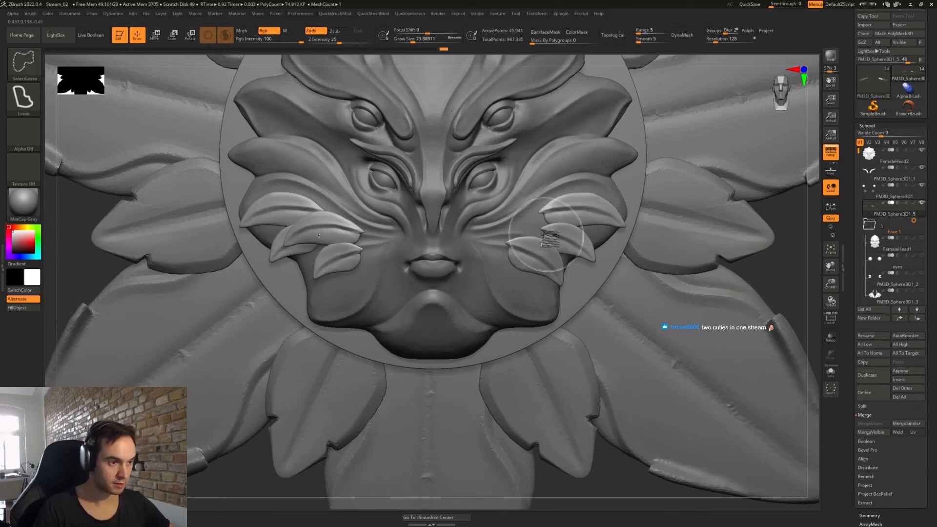
pyautogui.keyDown('ctrl'); pyautogui.keyDown('shift'); pyautogui.click(741, 265); pyautogui.keyUp('shift'); pyautogui.keyUp('ctrl')
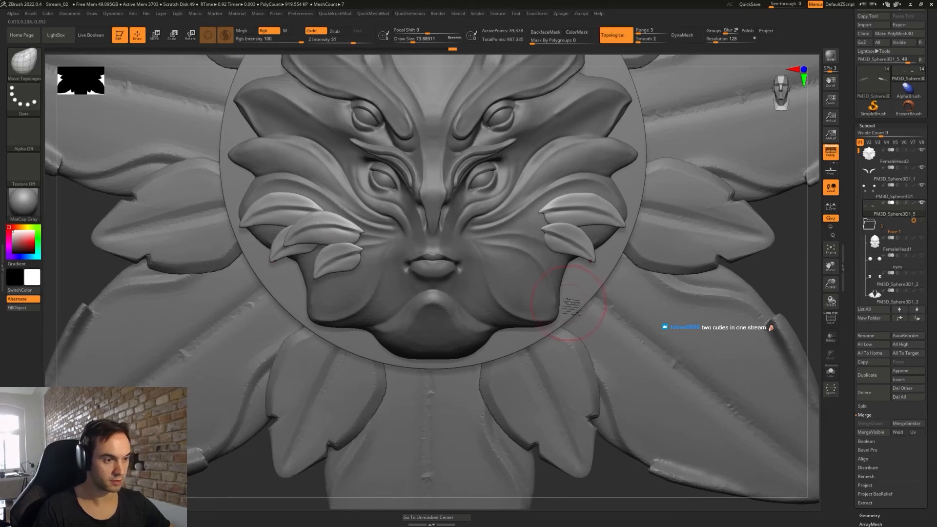
# - Reveal the hidden inner leaf copies and move them with the gizmo toward the nose and onto the cheek surface
pyautogui.keyDown('ctrl'); pyautogui.keyDown('shift'); pyautogui.click(773, 277); pyautogui.keyUp('shift'); pyautogui.keyUp('ctrl')
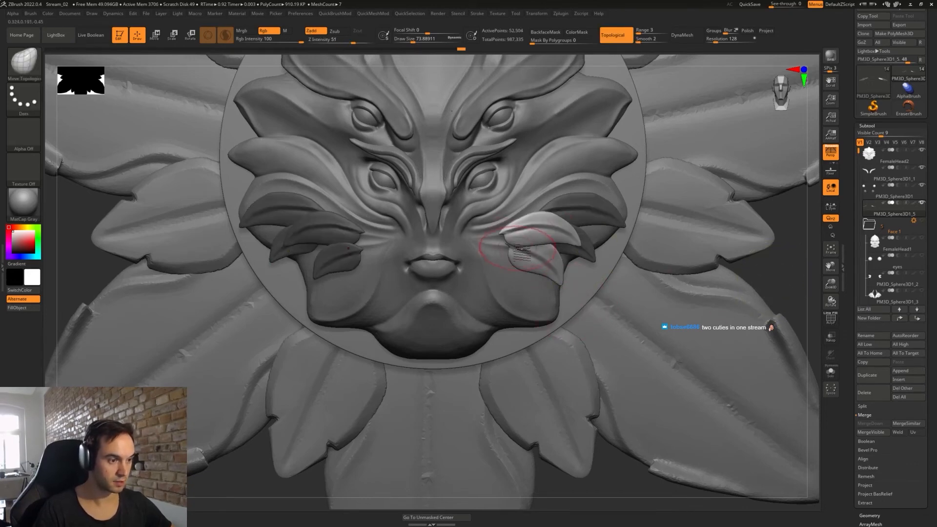
pyautogui.press('w')
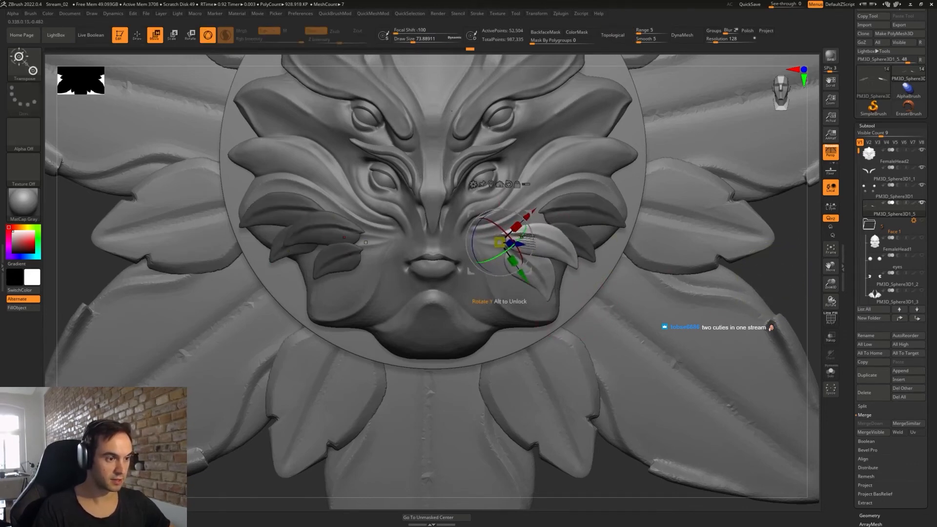
pyautogui.moveTo(498, 243); pyautogui.dragTo(477, 241)
pyautogui.moveTo(521, 234); pyautogui.dragTo(516, 177, button='right')
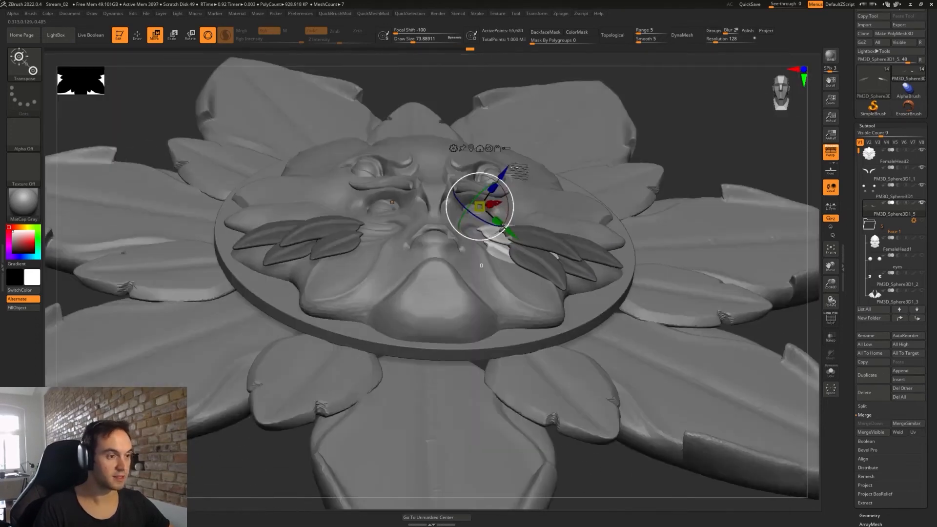
pyautogui.moveTo(506, 173); pyautogui.dragTo(497, 165)
pyautogui.moveTo(499, 165); pyautogui.dragTo(508, 220, button='right')
pyautogui.moveTo(508, 220); pyautogui.dragTo(487, 225)
pyautogui.moveTo(502, 237)
pyautogui.mouseDown(button='right')
pyautogui.moveTo(527, 245)
pyautogui.moveTo(532, 234)
pyautogui.moveTo(531, 249)
pyautogui.mouseUp(button='right')
# - Clear the mask and mirror the complete set of cheek leaves onto the opposite cheek
pyautogui.press('q')
pyautogui.press('w')
pyautogui.press('q')
pyautogui.press('w')
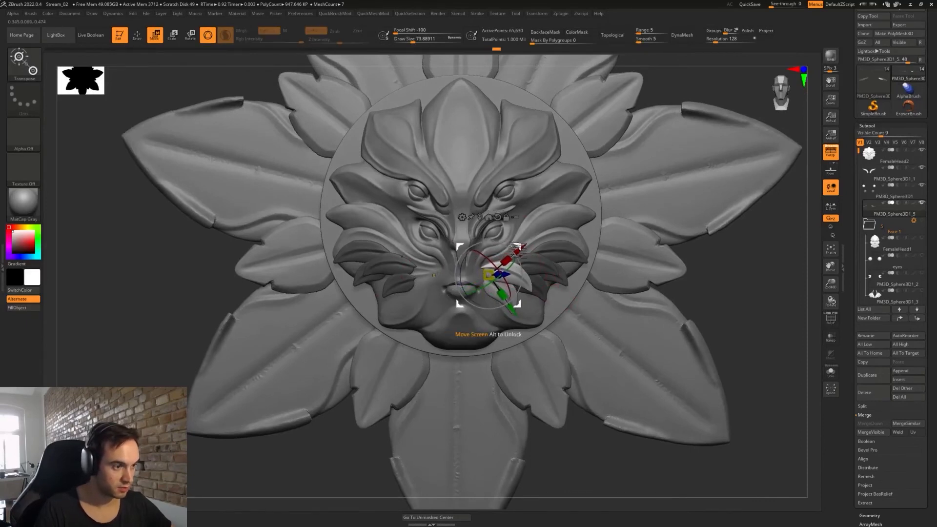
pyautogui.press('q')
pyautogui.press('space')
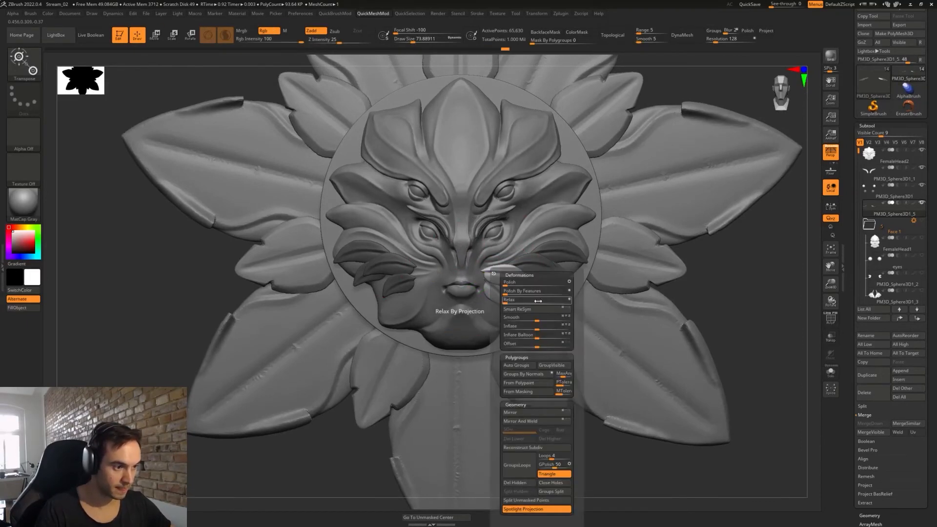
pyautogui.keyDown('ctrl'); pyautogui.moveTo(718, 297); pyautogui.dragTo(735, 313); pyautogui.keyUp('ctrl')
pyautogui.press('w')
pyautogui.press('space')
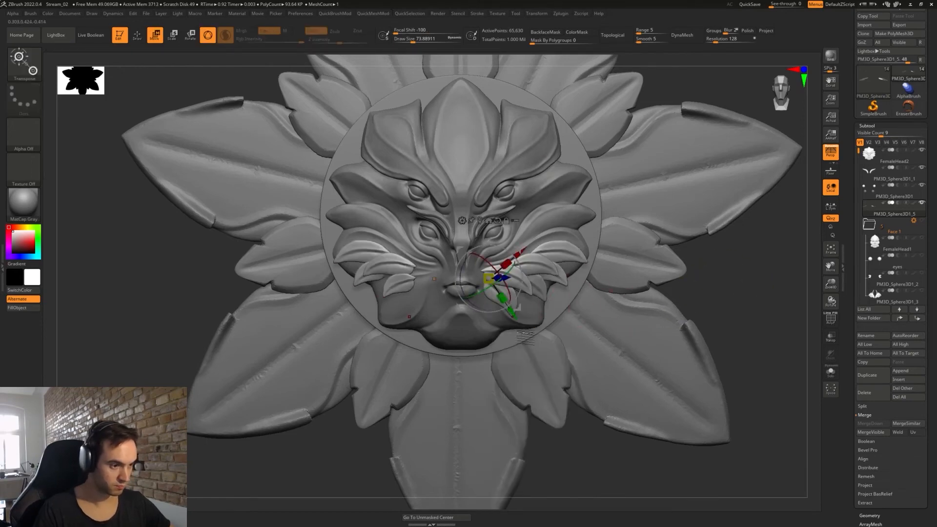
pyautogui.press('space')
pyautogui.click(509, 411)
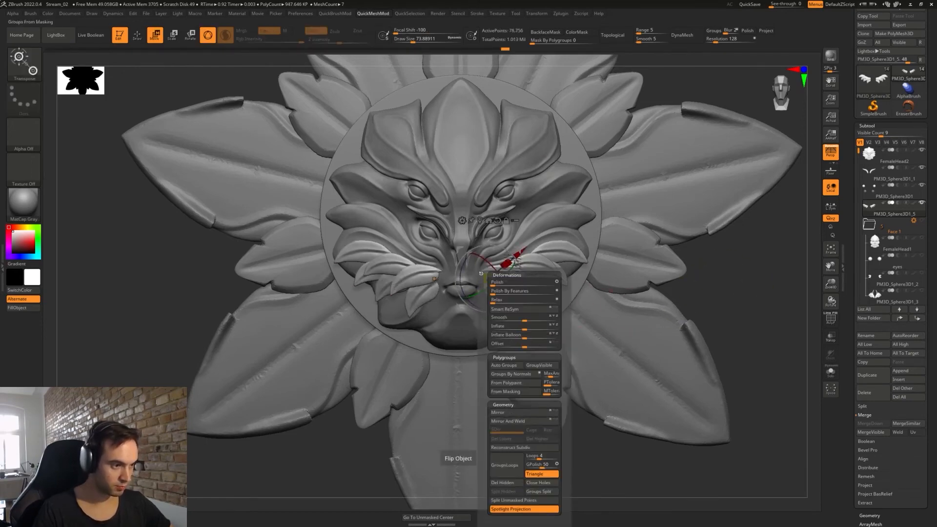
pyautogui.press('q')
pyautogui.moveTo(731, 308)
pyautogui.keyDown('alt'); pyautogui.mouseDown()
pyautogui.moveTo(696, 280)
pyautogui.moveTo(661, 287)
pyautogui.moveTo(673, 290)
pyautogui.moveTo(664, 303)
pyautogui.moveTo(681, 265)
pyautogui.moveTo(676, 307)
pyautogui.mouseUp(); pyautogui.keyUp('alt')
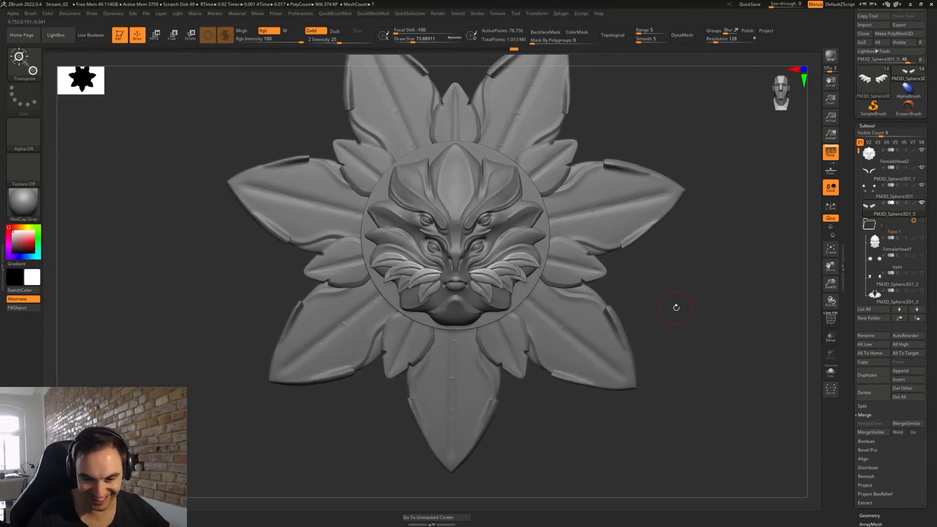
pyautogui.press('w')
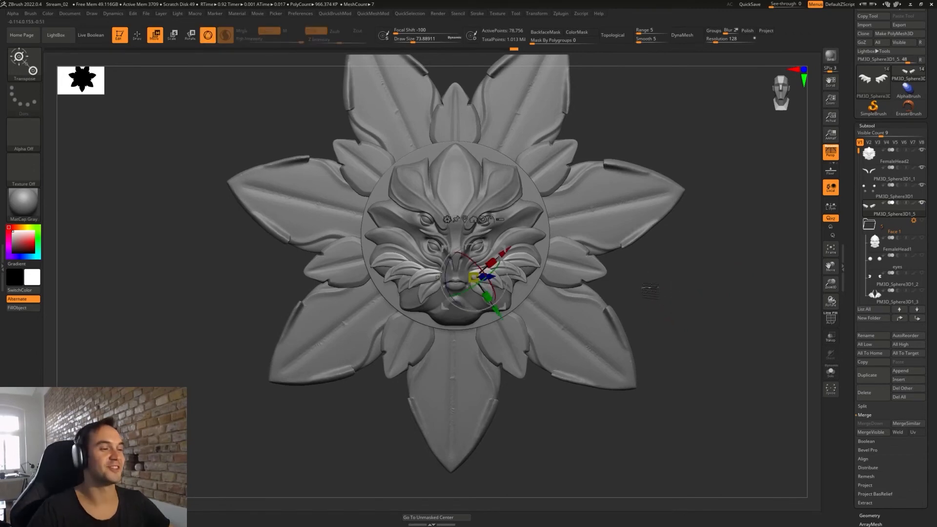
pyautogui.moveTo(646, 287)
pyautogui.mouseDown()
pyautogui.moveTo(675, 300)
pyautogui.moveTo(651, 309)
pyautogui.mouseUp()
pyautogui.press('q')
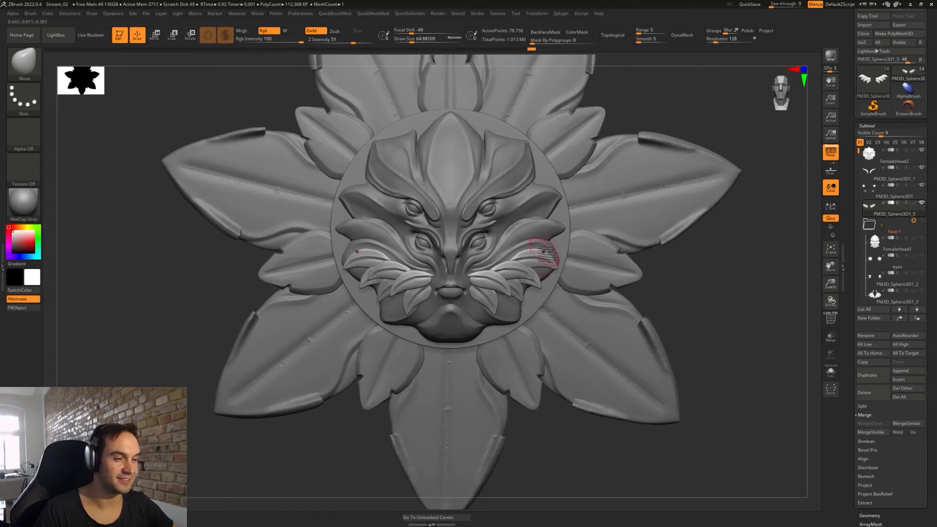
# - Adjust the cheek leaves from the side with the Move brush, raising the draw size to about 153.58
pyautogui.scroll(5, 542, 252)
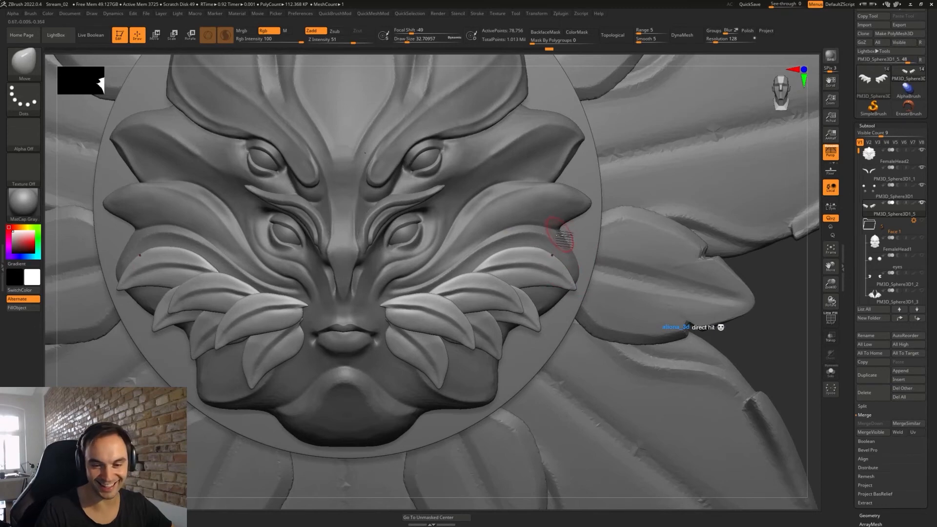
pyautogui.press('s')
pyautogui.moveTo(550, 240); pyautogui.dragTo(556, 240)
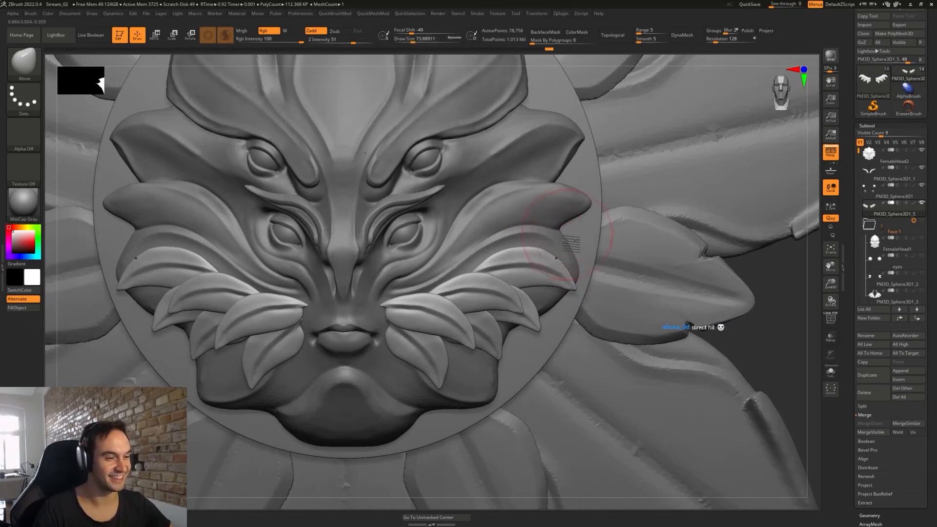
pyautogui.moveTo(585, 234); pyautogui.dragTo(422, 235, button='right')
pyautogui.press('s')
pyautogui.moveTo(548, 235); pyautogui.dragTo(549, 235)
pyautogui.moveTo(551, 235); pyautogui.dragTo(552, 317, button='right')
pyautogui.keyDown('ctrl'); pyautogui.moveTo(540, 222); pyautogui.dragTo(561, 312); pyautogui.keyUp('ctrl')
pyautogui.press('s')
pyautogui.moveTo(535, 255)
pyautogui.mouseDown()
pyautogui.moveTo(569, 247)
pyautogui.moveTo(557, 253)
pyautogui.mouseUp()
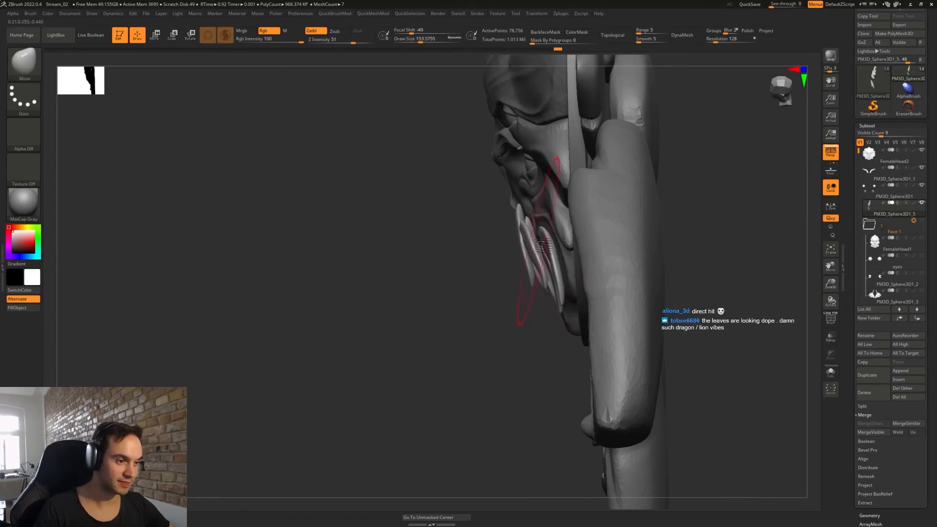
# - Reposition individual leaves in the cheek stack from the side with the Move Topological brush, reducing the draw size to 112
pyautogui.press('b')
pyautogui.press('m')
pyautogui.press('t')
pyautogui.moveTo(527, 237); pyautogui.dragTo(523, 227, button='right')
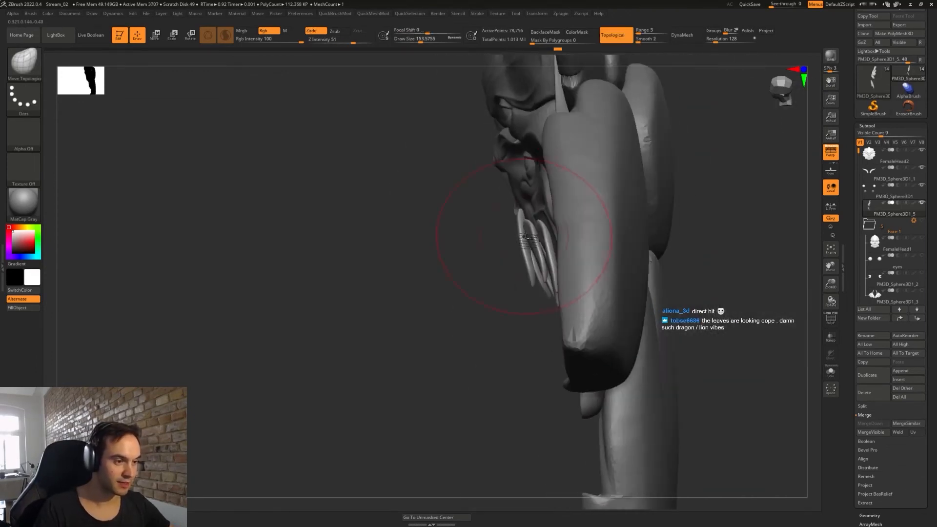
pyautogui.moveTo(523, 248); pyautogui.dragTo(530, 246)
pyautogui.press('s')
pyautogui.moveTo(535, 247); pyautogui.dragTo(529, 246)
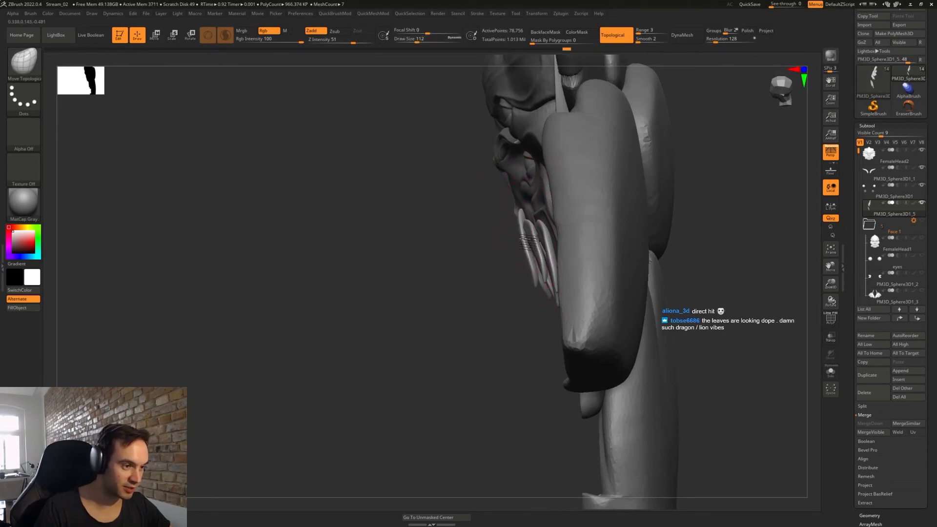
pyautogui.moveTo(526, 239)
pyautogui.mouseDown(button='right')
pyautogui.moveTo(549, 244)
pyautogui.moveTo(512, 245)
pyautogui.mouseUp(button='right')
pyautogui.moveTo(496, 255); pyautogui.dragTo(493, 254)
# - Shape the outer upper cheek leaf from oblique views with the Move Topological brush at draw size about 64.88
pyautogui.press('s')
pyautogui.moveTo(492, 256); pyautogui.dragTo(516, 230)
pyautogui.moveTo(556, 197); pyautogui.dragTo(569, 177)
pyautogui.moveTo(591, 182); pyautogui.dragTo(589, 177)
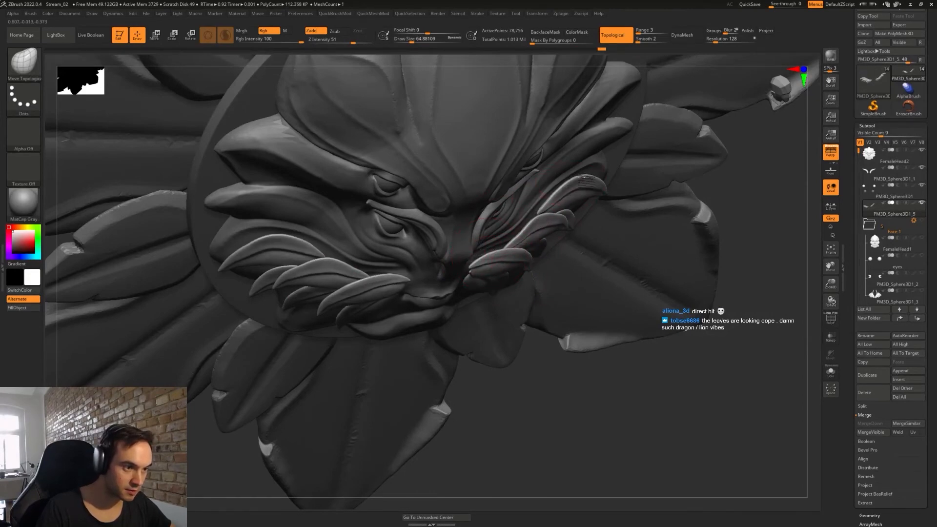
pyautogui.moveTo(589, 177); pyautogui.dragTo(539, 215, button='right')
pyautogui.moveTo(596, 181); pyautogui.dragTo(595, 174)
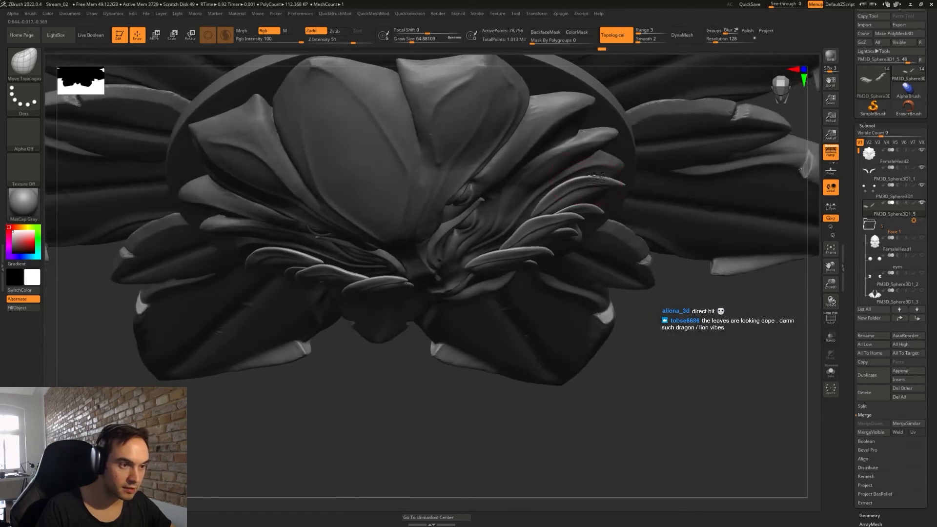
pyautogui.moveTo(595, 175)
pyautogui.mouseDown(button='right')
pyautogui.moveTo(545, 195)
pyautogui.moveTo(556, 186)
pyautogui.moveTo(610, 215)
pyautogui.moveTo(747, 236)
pyautogui.moveTo(761, 185)
pyautogui.mouseUp(button='right')
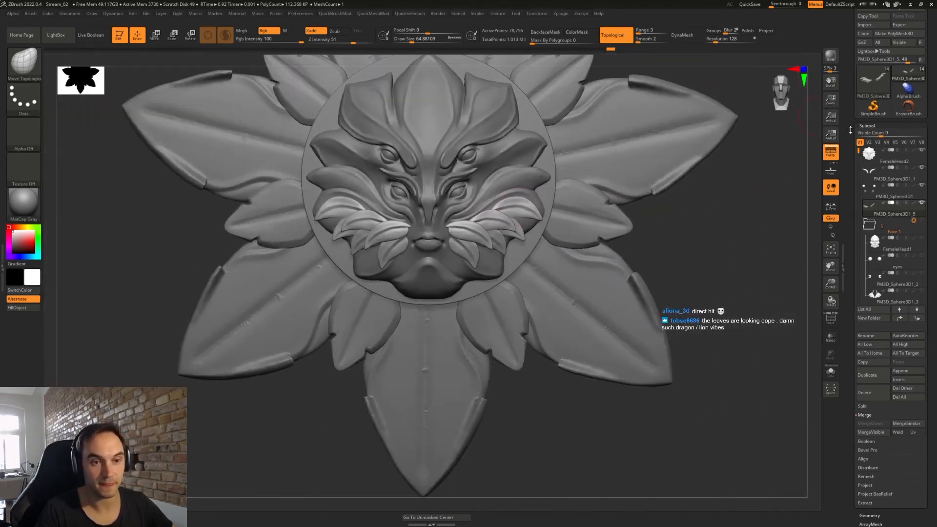
# - Render a shaded preview of the medallion from the front and examine the mirrored cheek leaves
pyautogui.click(863, 126)
pyautogui.keyDown('ctrl'); pyautogui.moveTo(751, 225); pyautogui.dragTo(753, 170, button='right'); pyautogui.keyUp('ctrl')
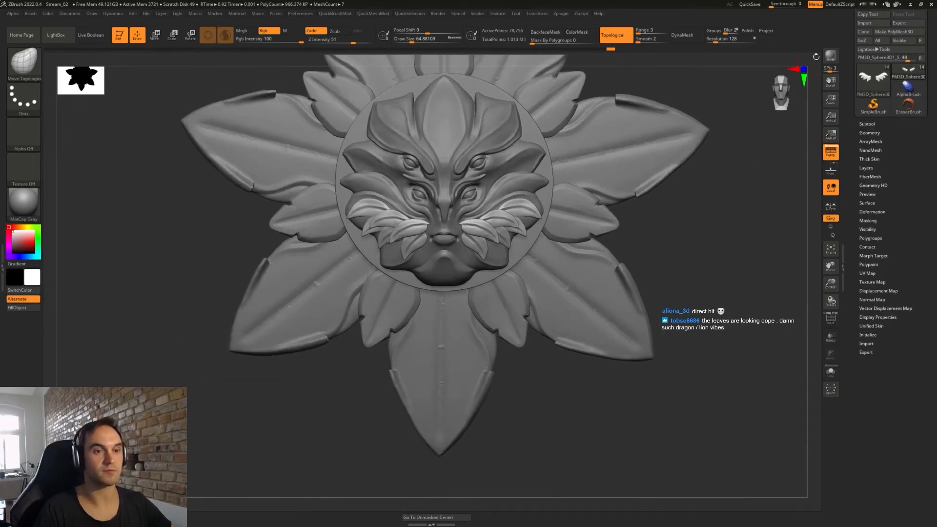
pyautogui.click(830, 56)
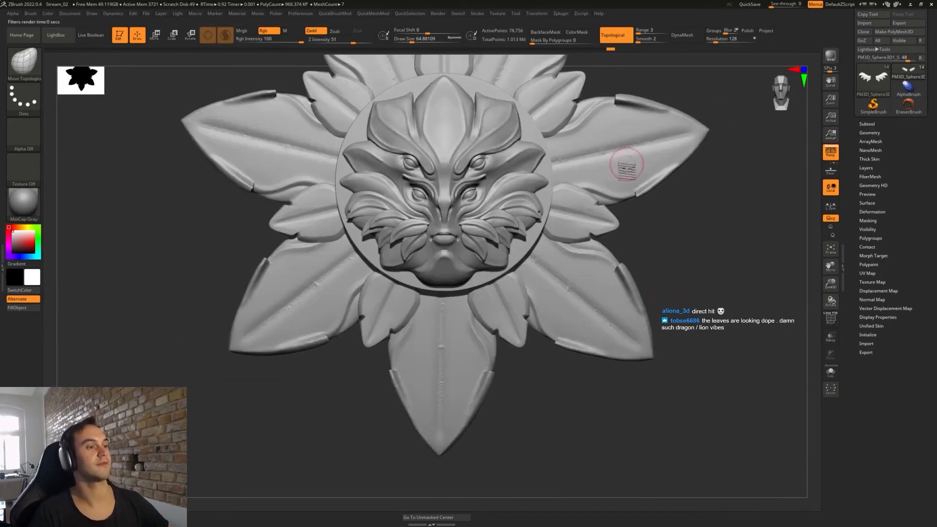
pyautogui.moveTo(634, 259)
pyautogui.keyDown('ctrl'); pyautogui.mouseDown(button='right')
pyautogui.moveTo(642, 267)
pyautogui.moveTo(634, 262)
pyautogui.moveTo(634, 321)
pyautogui.mouseUp(button='right'); pyautogui.keyUp('ctrl')
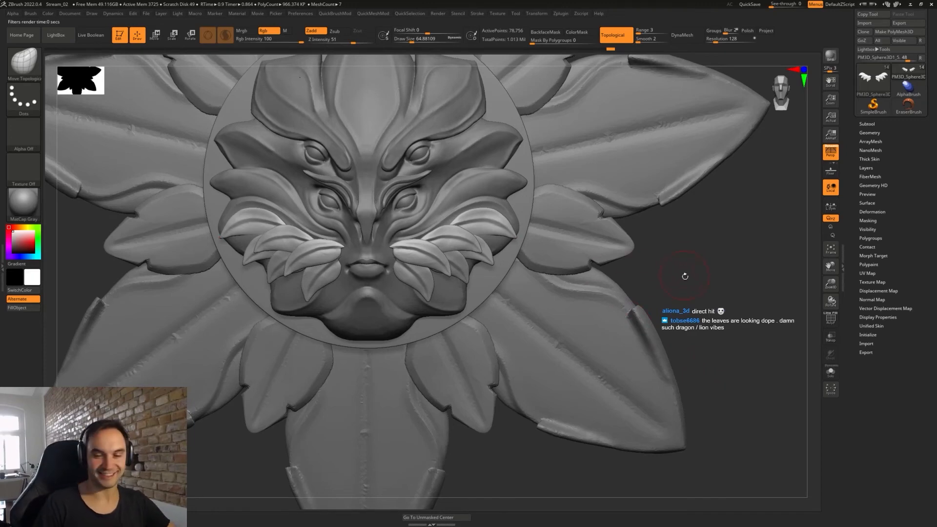
pyautogui.moveTo(665, 264); pyautogui.dragTo(700, 256)
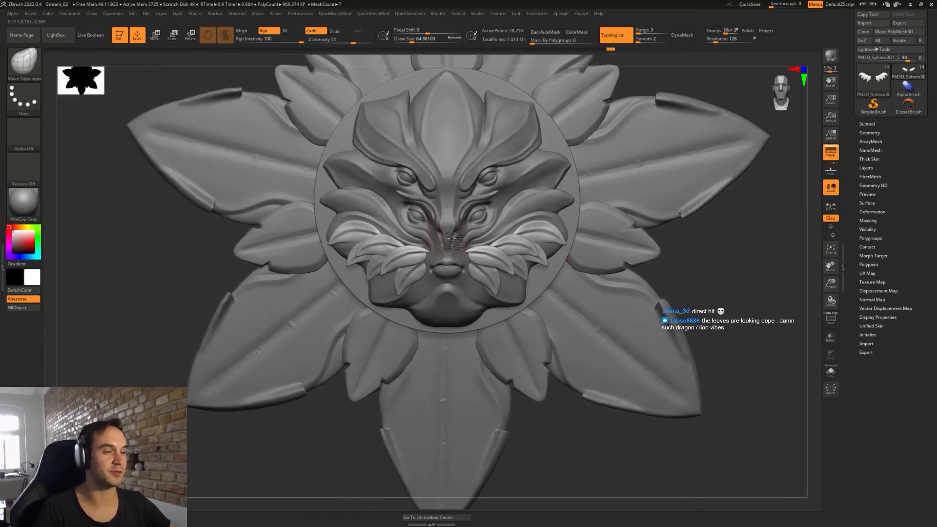
# - Select the face subtool FemaleHead2 and adjust the side of the nose with the Move brush at draw size about 30.7
pyautogui.moveTo(451, 238)
pyautogui.keyDown('alt'); pyautogui.mouseDown(button='right')
pyautogui.moveTo(436, 249)
pyautogui.moveTo(440, 236)
pyautogui.mouseUp(button='right'); pyautogui.keyUp('alt')
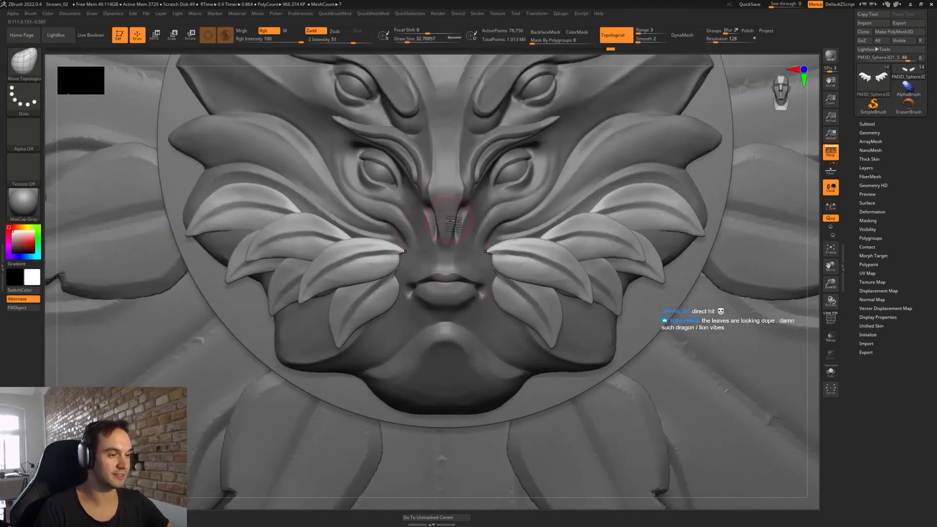
pyautogui.keyDown('alt'); pyautogui.click(453, 225); pyautogui.keyUp('alt')
pyautogui.press('b')
pyautogui.press('m')
pyautogui.press('v')
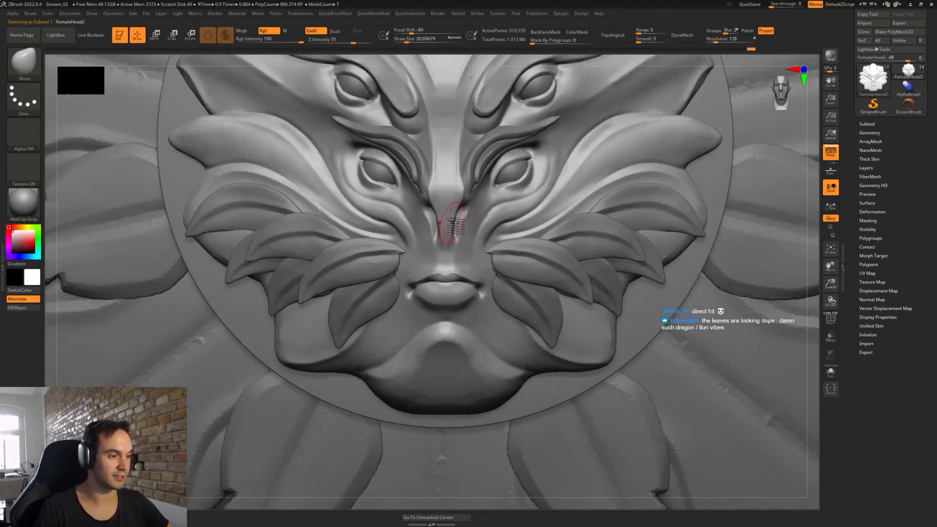
pyautogui.moveTo(453, 225); pyautogui.dragTo(457, 224)
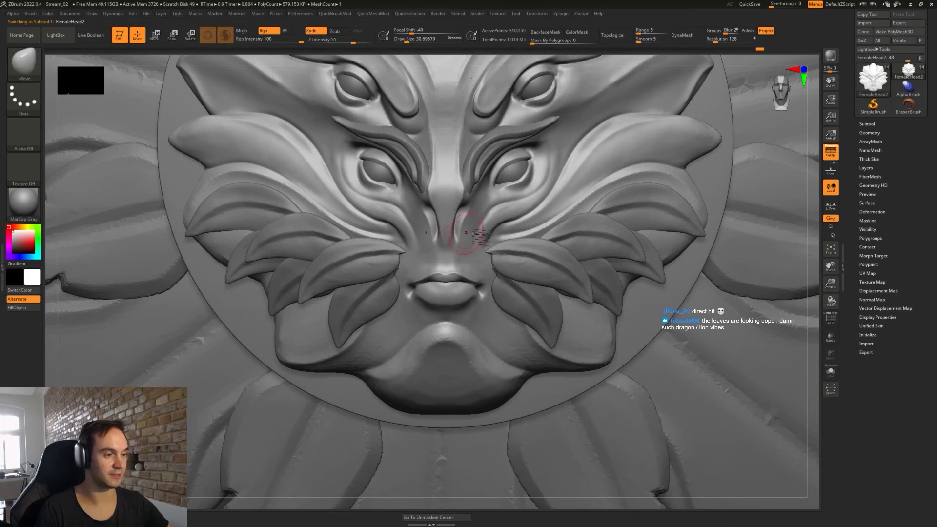
# - Select the cheek leaves and pull the inner leaf ends toward the nose with the SnakeHook brush at draw size about 18.46
pyautogui.keyDown('alt'); pyautogui.moveTo(474, 235); pyautogui.dragTo(482, 213, button='right'); pyautogui.keyUp('alt')
pyautogui.keyDown('alt'); pyautogui.click(508, 261); pyautogui.keyUp('alt')
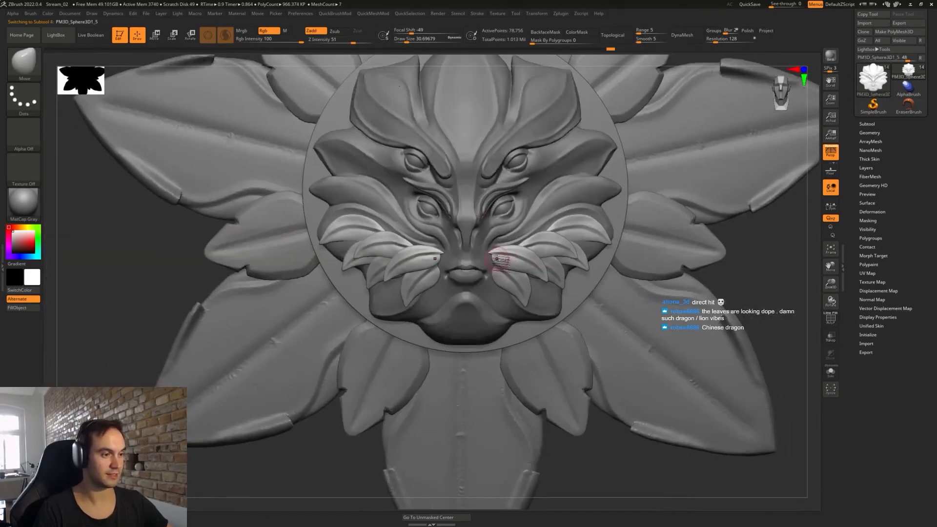
pyautogui.keyDown('alt'); pyautogui.moveTo(503, 259); pyautogui.dragTo(507, 265, button='right'); pyautogui.keyUp('alt')
pyautogui.press('b')
pyautogui.press('s')
pyautogui.press('h')
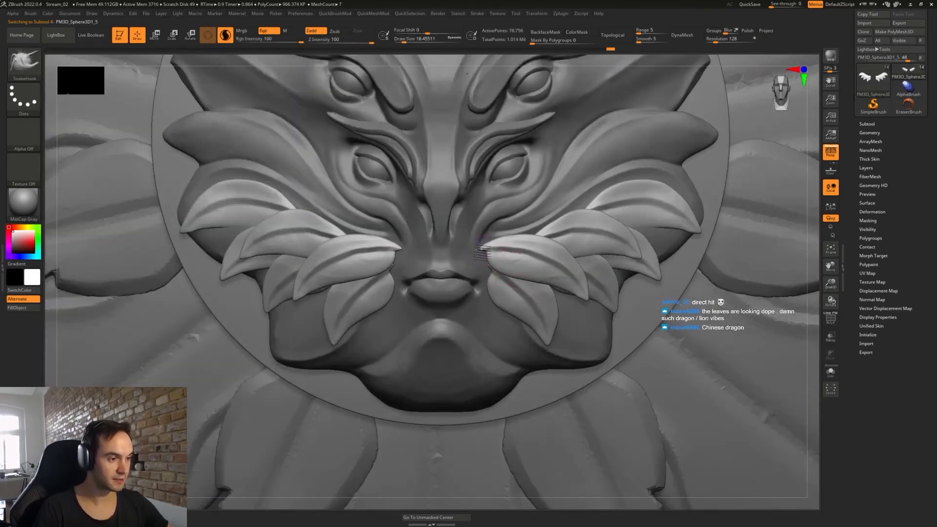
pyautogui.moveTo(461, 288)
pyautogui.keyDown('ctrl'); pyautogui.keyDown('shift'); pyautogui.mouseDown()
pyautogui.moveTo(465, 271)
pyautogui.moveTo(490, 258)
pyautogui.mouseUp(); pyautogui.keyUp('shift'); pyautogui.keyUp('ctrl')
pyautogui.moveTo(495, 255); pyautogui.dragTo(478, 250, button='right')
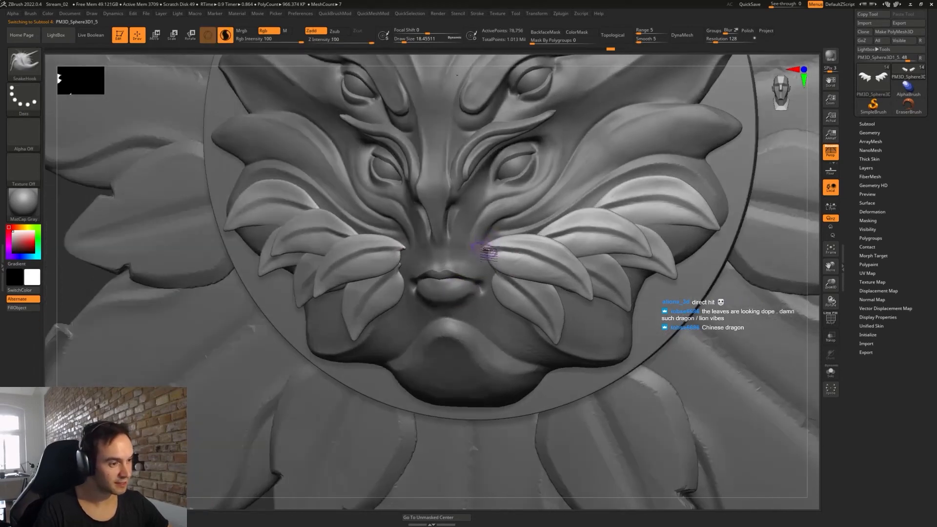
pyautogui.hotkey('ctrl', 'z')
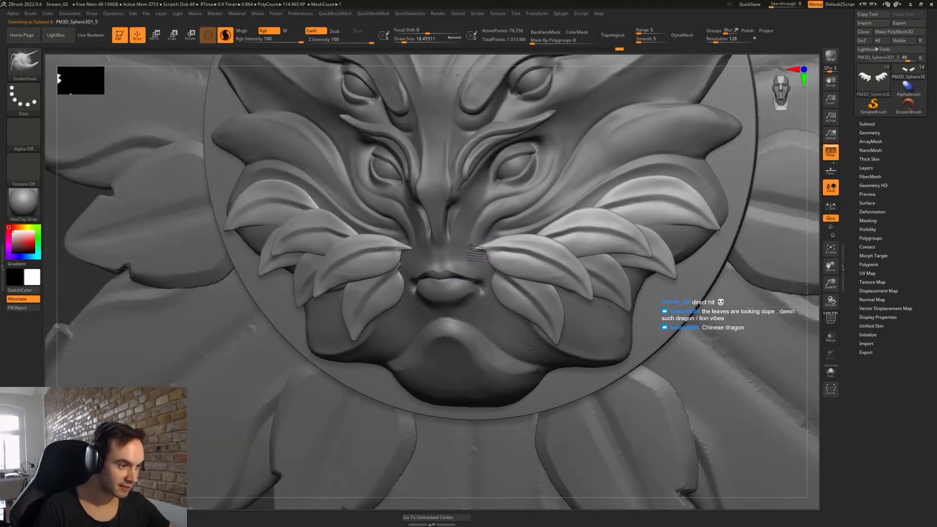
pyautogui.moveTo(480, 270); pyautogui.dragTo(488, 261, button='right')
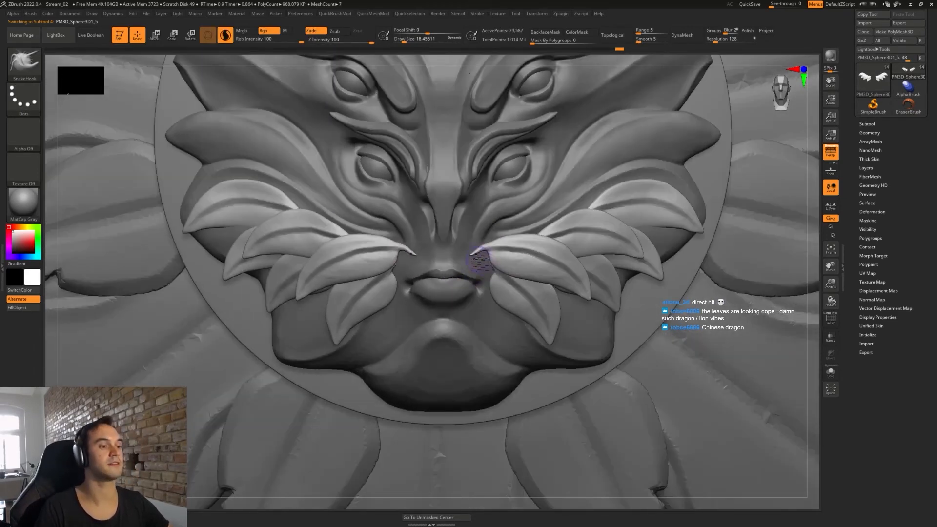
pyautogui.hotkey('ctrl', 'z')
pyautogui.keyDown('ctrl'); pyautogui.moveTo(504, 201); pyautogui.dragTo(482, 264, button='right'); pyautogui.keyUp('ctrl')
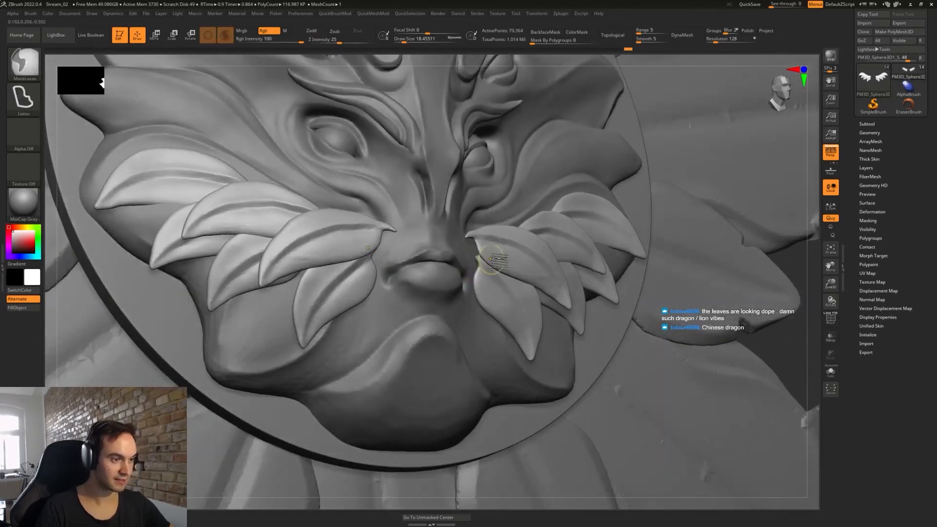
# - Mask the two upper inner leaves on each cheek and stretch the lower inner leaves' ends toward the nose with SnakeHook
pyautogui.keyDown('ctrl'); pyautogui.keyDown('shift'); pyautogui.click(504, 254); pyautogui.keyUp('shift'); pyautogui.keyUp('ctrl')
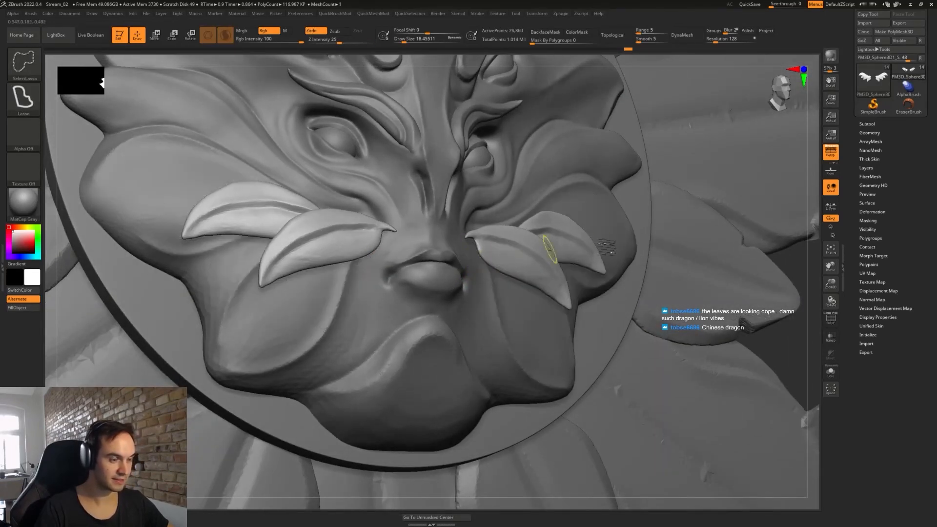
pyautogui.keyDown('ctrl'); pyautogui.click(805, 272); pyautogui.keyUp('ctrl')
pyautogui.keyDown('ctrl'); pyautogui.keyDown('shift'); pyautogui.click(727, 254); pyautogui.keyUp('shift'); pyautogui.keyUp('ctrl')
pyautogui.moveTo(477, 239); pyautogui.dragTo(490, 260, button='right')
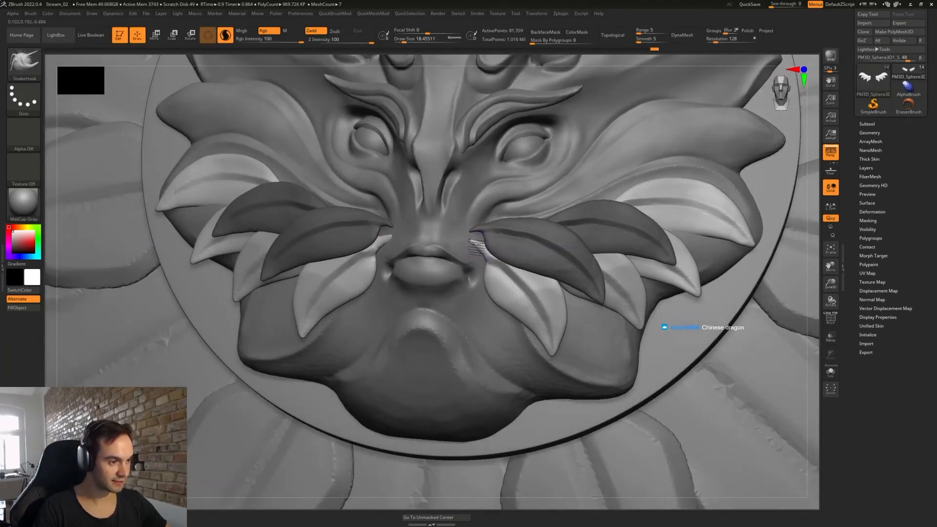
pyautogui.keyDown('shift'); pyautogui.moveTo(475, 248); pyautogui.dragTo(470, 238); pyautogui.keyUp('shift')
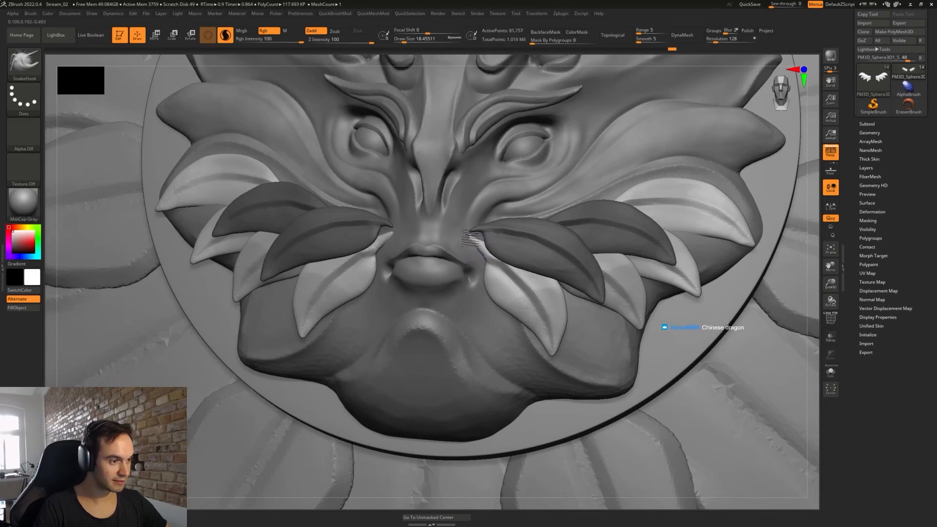
pyautogui.keyDown('shift'); pyautogui.moveTo(467, 241); pyautogui.dragTo(535, 274, button='right'); pyautogui.keyUp('shift')
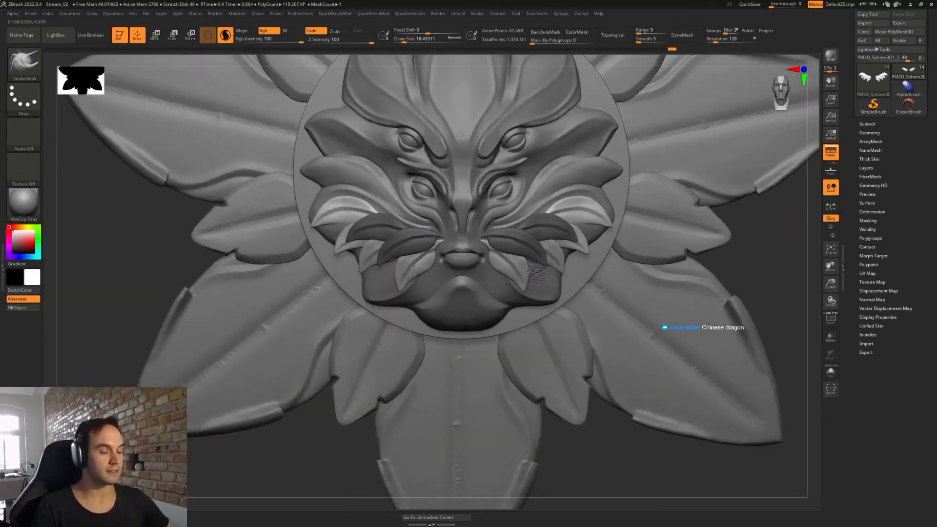
# - Clear the mask on the cheek leaves and adjust their inner ends beside the nose with the Move brush at draw size about 18.46
pyautogui.keyDown('ctrl'); pyautogui.moveTo(743, 250); pyautogui.dragTo(761, 277); pyautogui.keyUp('ctrl')
pyautogui.moveTo(575, 293)
pyautogui.keyDown('alt'); pyautogui.mouseDown(button='right')
pyautogui.moveTo(515, 244)
pyautogui.moveTo(491, 281)
pyautogui.mouseUp(button='right'); pyautogui.keyUp('alt')
pyautogui.press('b')
pyautogui.press('m')
pyautogui.press('v')
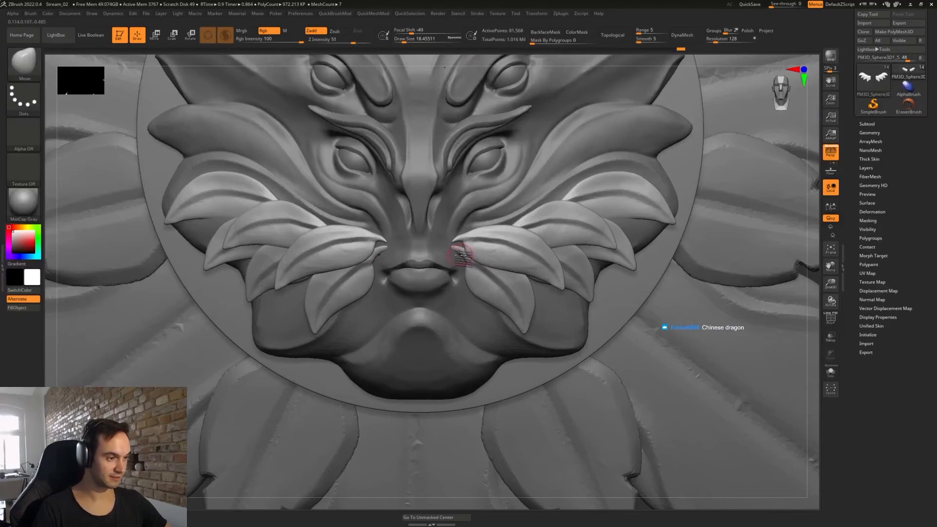
pyautogui.keyDown('alt'); pyautogui.moveTo(453, 252); pyautogui.dragTo(458, 242, button='right'); pyautogui.keyUp('alt')
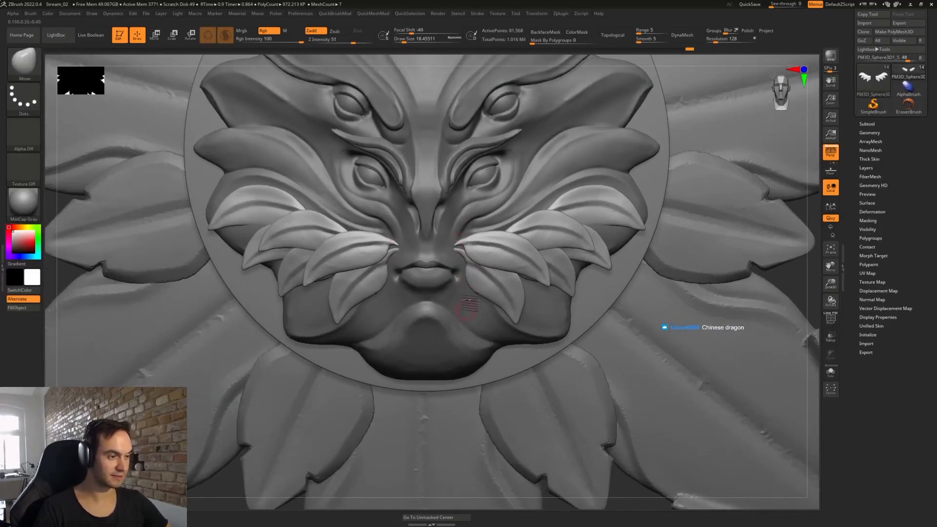
pyautogui.keyDown('alt'); pyautogui.moveTo(466, 311); pyautogui.dragTo(472, 256, button='right'); pyautogui.keyUp('alt')
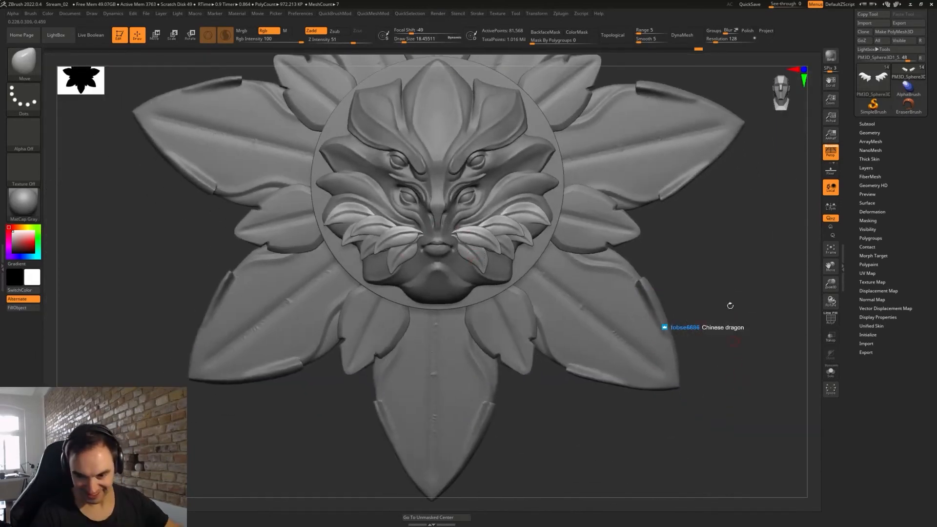
pyautogui.keyDown('alt'); pyautogui.moveTo(489, 225); pyautogui.dragTo(527, 264, button='right'); pyautogui.keyUp('alt')
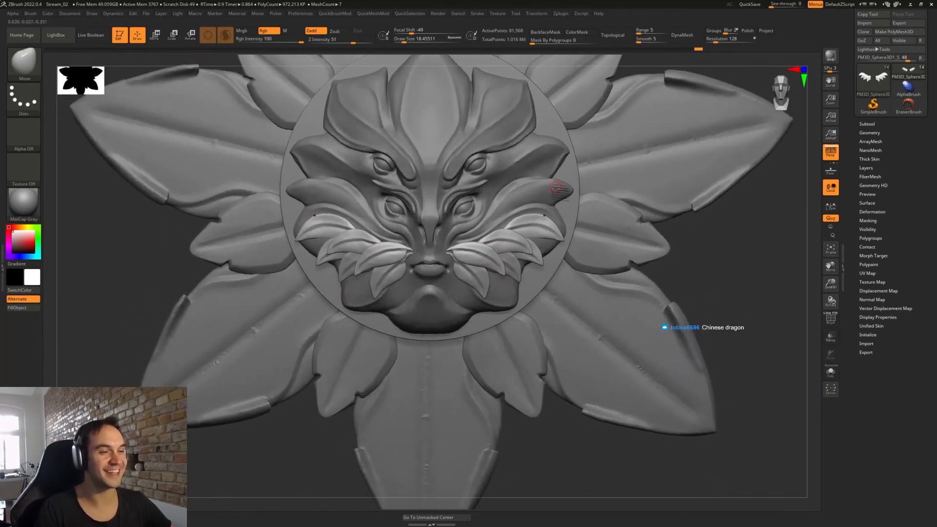
# - Select the face subtool FemaleHead2 and nudge the pointed leaf shapes beside the lower eyes with the Move brush at draw size about 46.2
pyautogui.press(']')
pyautogui.keyDown('alt'); pyautogui.click(548, 182); pyautogui.keyUp('alt')
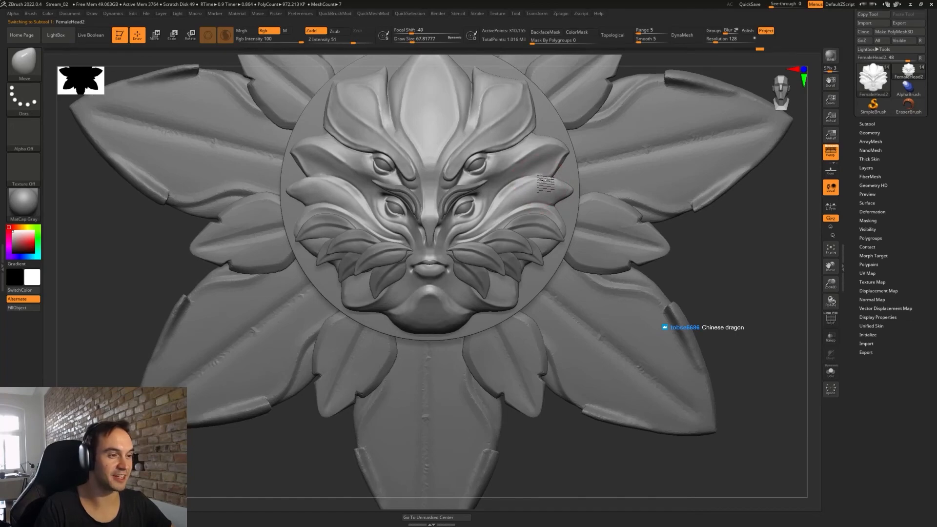
pyautogui.moveTo(526, 186); pyautogui.dragTo(527, 186)
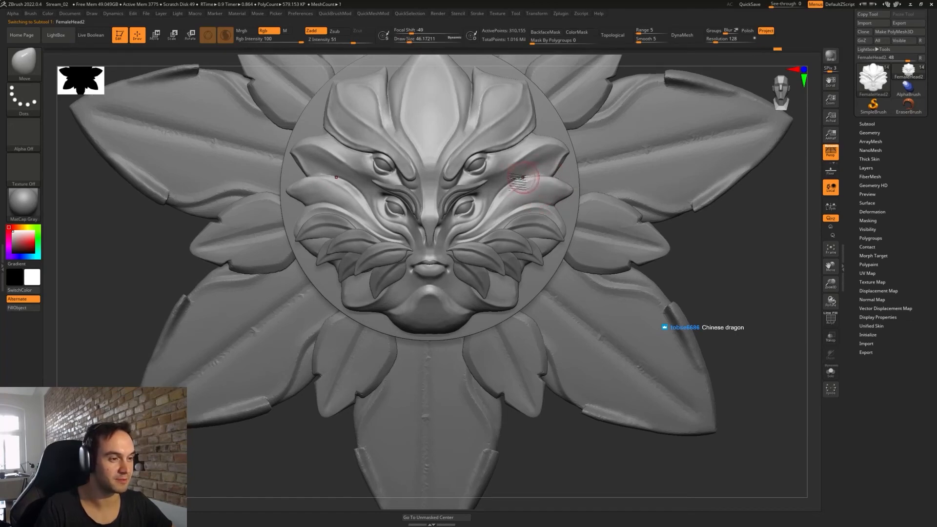
pyautogui.moveTo(527, 184)
pyautogui.mouseDown(button='right')
pyautogui.moveTo(557, 199)
pyautogui.moveTo(530, 200)
pyautogui.moveTo(533, 190)
pyautogui.moveTo(551, 190)
pyautogui.moveTo(528, 185)
pyautogui.moveTo(561, 190)
pyautogui.moveTo(553, 203)
pyautogui.mouseUp(button='right')
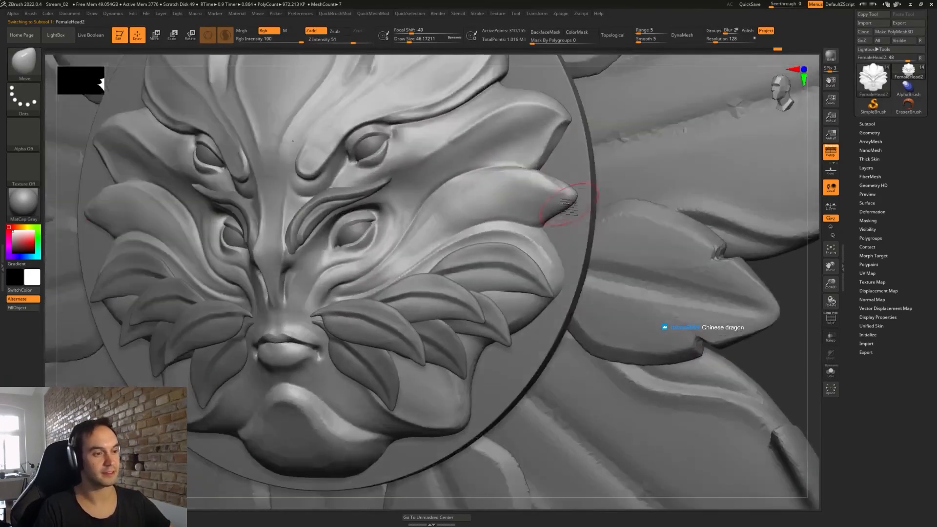
# - Try to carve into the outer tip of the leaf beside the lower eye with the DamStandard brush at draw size about 32.7
pyautogui.press('b')
pyautogui.press('d')
pyautogui.press('s')
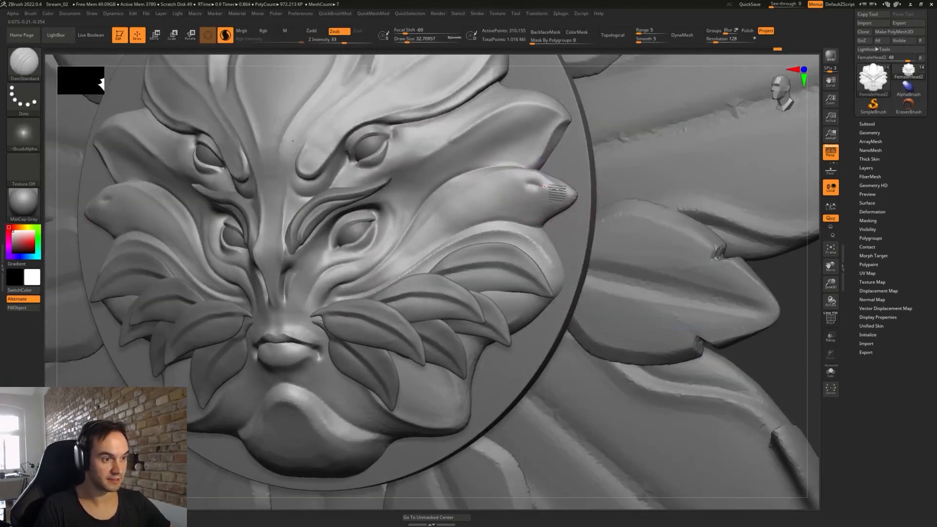
# - Flatten and reshape the outer tip of the leaf beside the lower eye, alternating TrimDynamic and Move at draw size about 32.7
pyautogui.press('b')
pyautogui.press('t')
pyautogui.press('d')
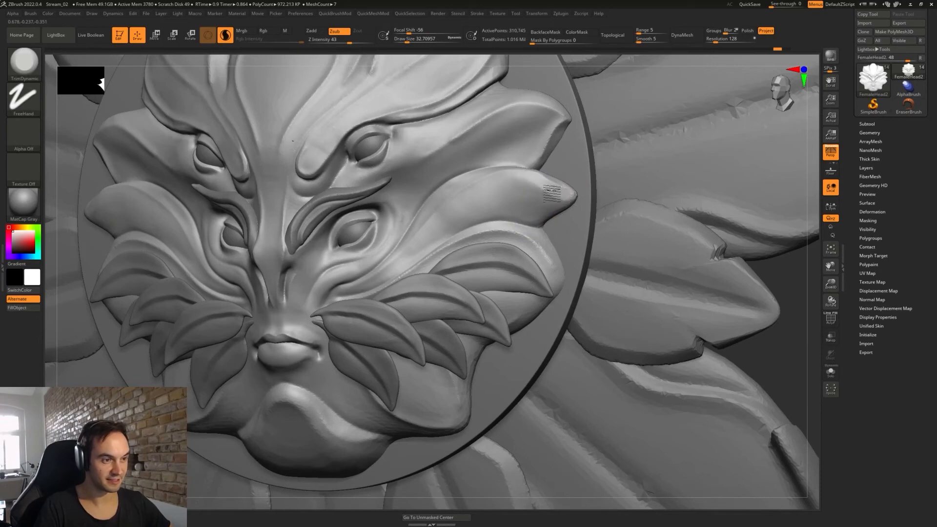
pyautogui.press('b')
pyautogui.press('m')
pyautogui.press('v')
pyautogui.moveTo(556, 193); pyautogui.dragTo(544, 185, button='right')
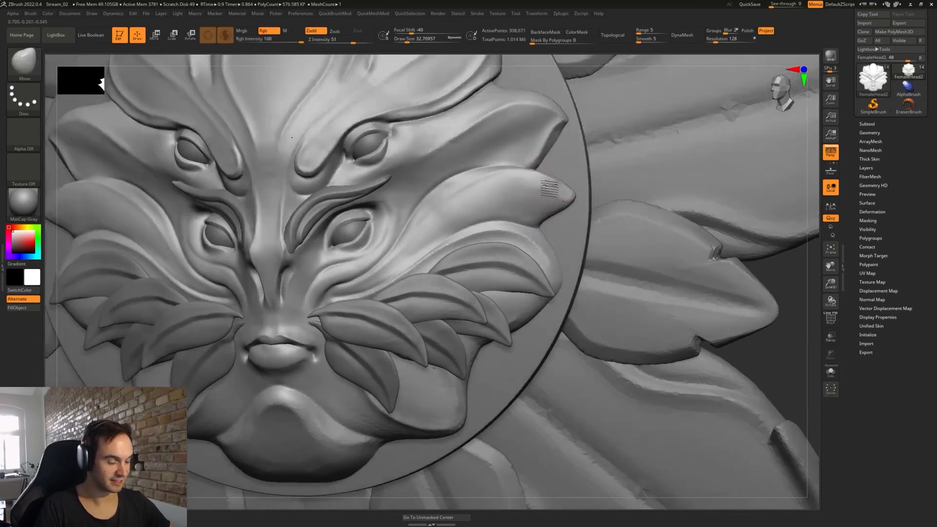
pyautogui.press('b')
pyautogui.press('t')
pyautogui.press('d')
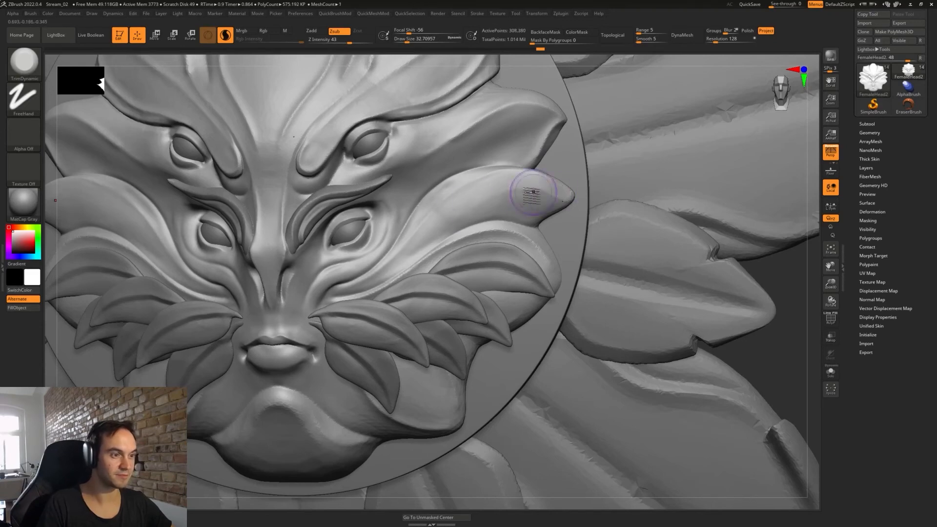
# - Refine the side leaf tips with Move and TrimDynamic, reducing the draw size to about 25.1 for the upper leaf's edge
pyautogui.press('b')
pyautogui.press('m')
pyautogui.press('v')
pyautogui.press('b')
pyautogui.press('t')
pyautogui.press('d')
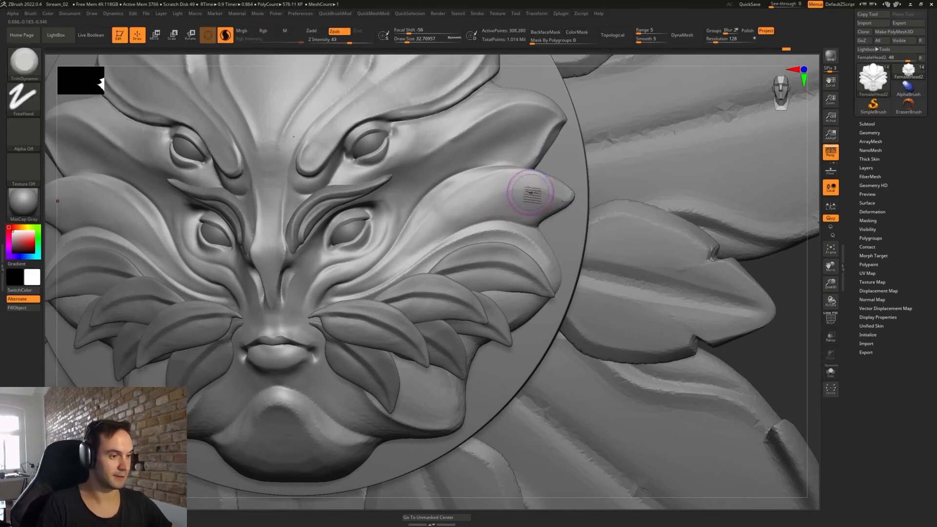
pyautogui.moveTo(551, 214)
pyautogui.mouseDown()
pyautogui.moveTo(557, 222)
pyautogui.moveTo(577, 201)
pyautogui.mouseUp()
pyautogui.press('s')
pyautogui.moveTo(552, 151); pyautogui.dragTo(549, 151)
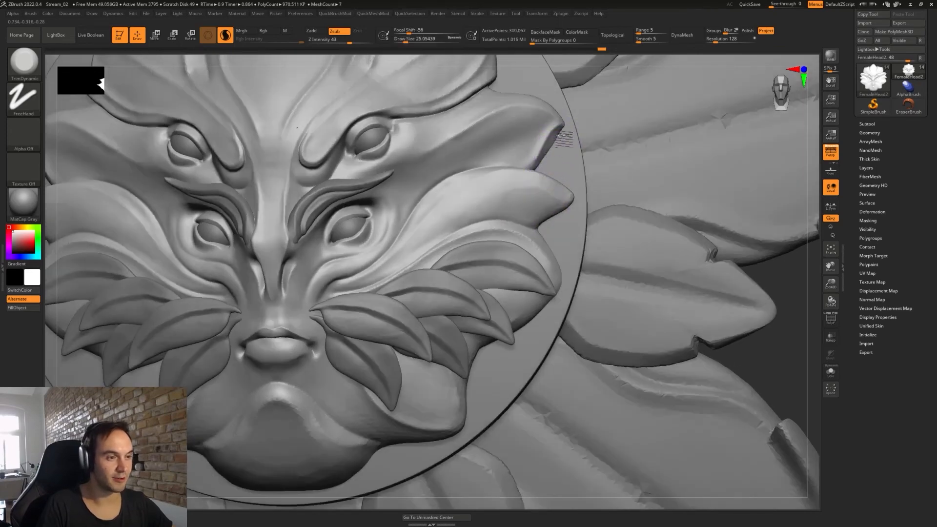
# - Examine the whole medallion from the front and the back, and expand the subtool list
pyautogui.press('f')
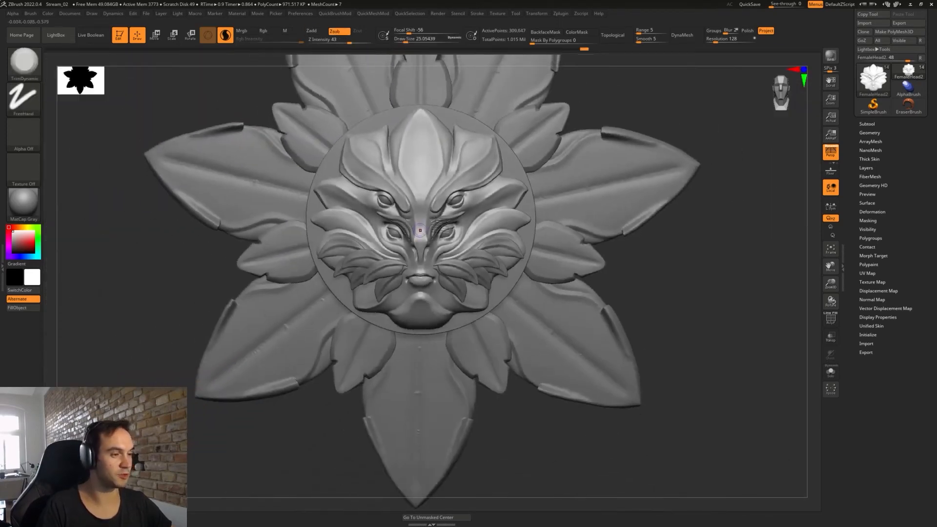
pyautogui.moveTo(493, 214)
pyautogui.keyDown('alt'); pyautogui.mouseDown(button='right')
pyautogui.moveTo(508, 234)
pyautogui.moveTo(510, 200)
pyautogui.moveTo(519, 228)
pyautogui.moveTo(488, 234)
pyautogui.moveTo(517, 239)
pyautogui.moveTo(490, 238)
pyautogui.moveTo(494, 250)
pyautogui.moveTo(481, 249)
pyautogui.mouseUp(button='right'); pyautogui.keyUp('alt')
pyautogui.moveTo(556, 249)
pyautogui.mouseDown(button='right')
pyautogui.moveTo(512, 254)
pyautogui.moveTo(587, 266)
pyautogui.mouseUp(button='right')
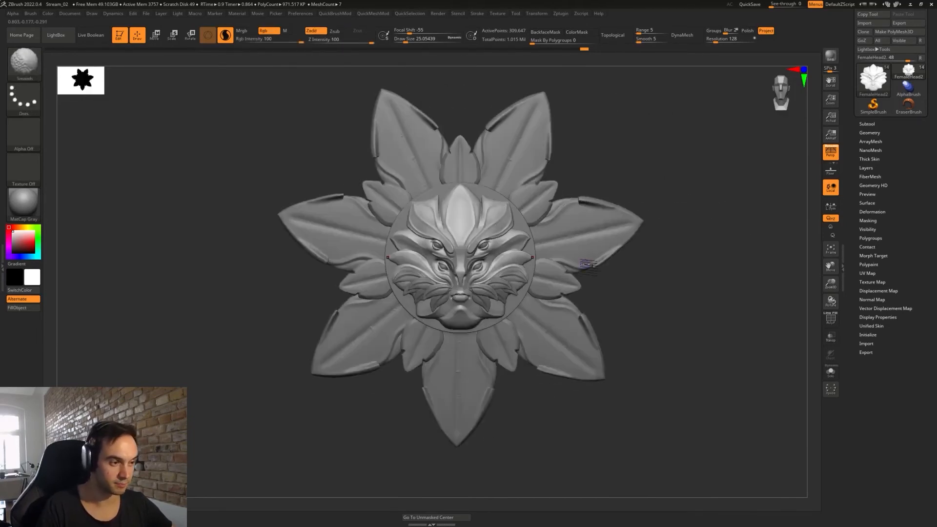
pyautogui.press('alt')
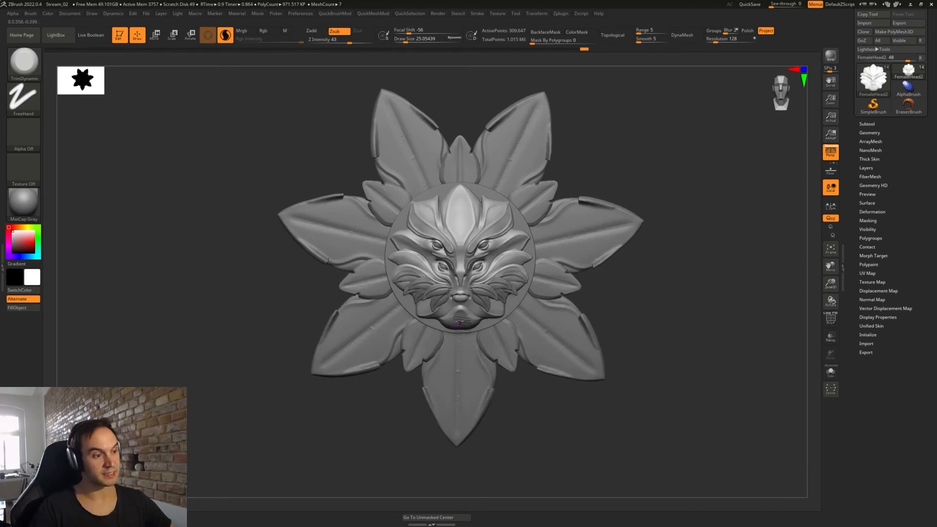
pyautogui.keyDown('alt'); pyautogui.moveTo(482, 247); pyautogui.dragTo(514, 246, button='right'); pyautogui.keyUp('alt')
pyautogui.click(868, 124)
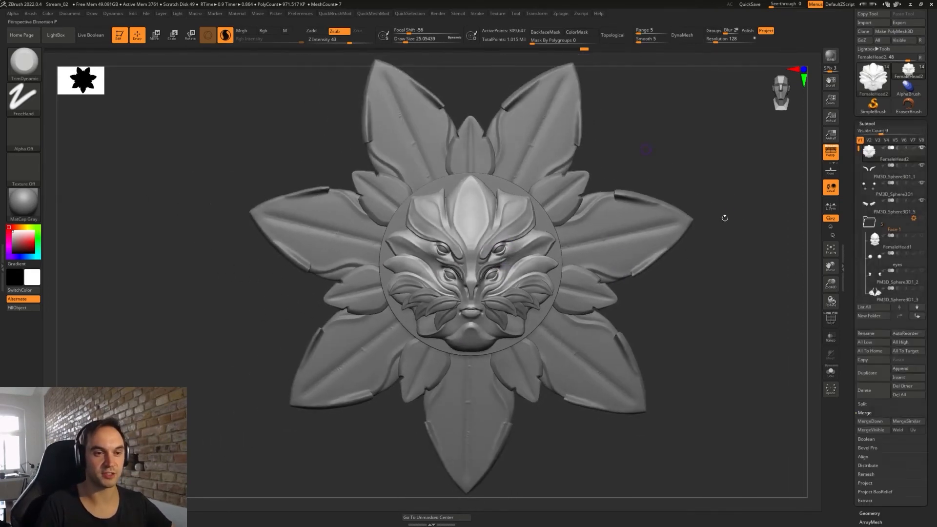
pyautogui.moveTo(667, 266); pyautogui.dragTo(493, 231)
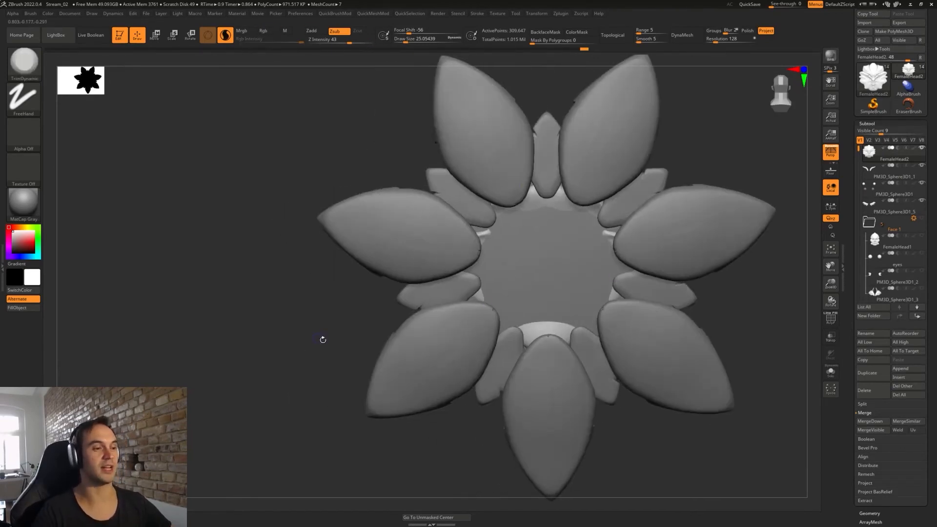
pyautogui.moveTo(323, 339); pyautogui.dragTo(410, 334)
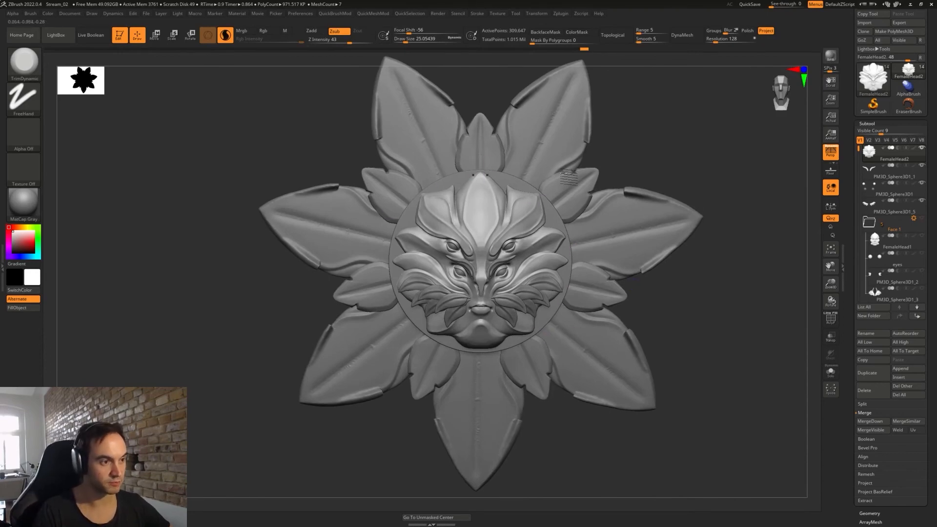
pyautogui.moveTo(737, 296); pyautogui.dragTo(653, 293)
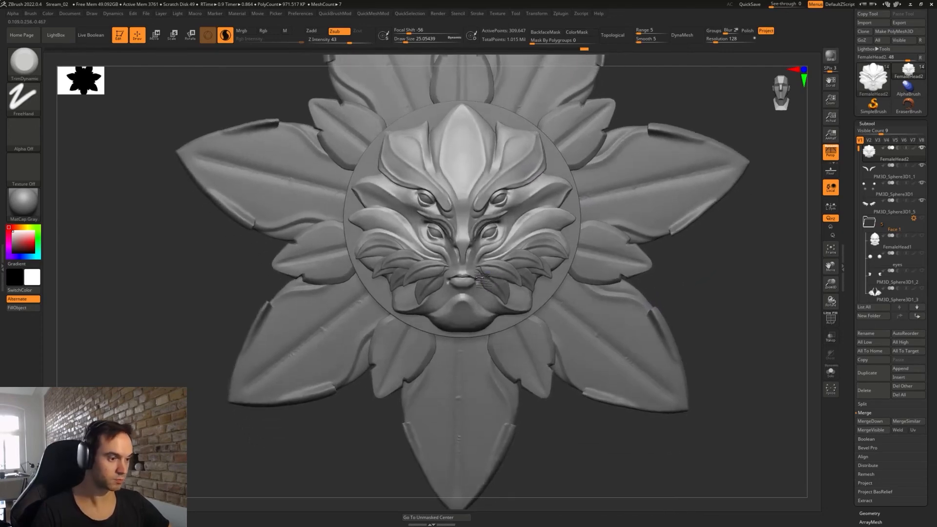
pyautogui.scroll(3, 481, 277)
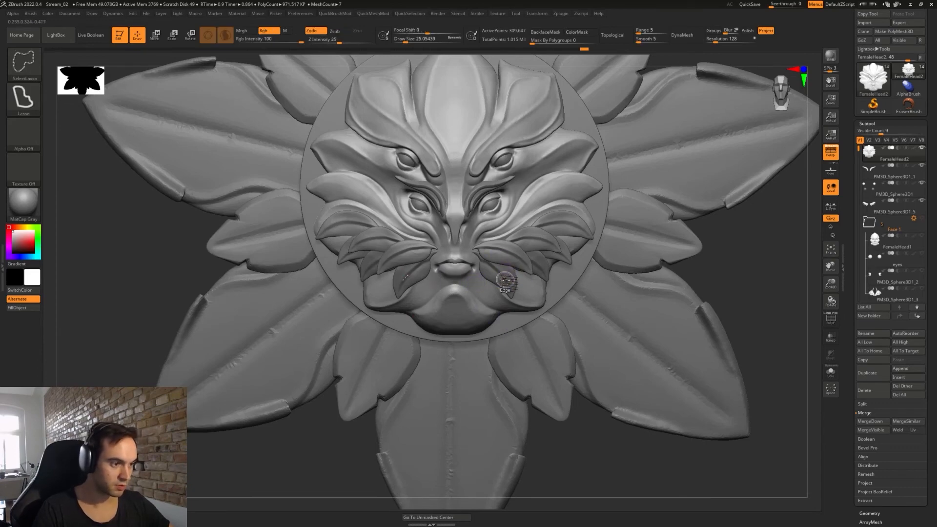
pyautogui.keyDown('ctrl'); pyautogui.keyDown('shift'); pyautogui.click(505, 279); pyautogui.keyUp('shift'); pyautogui.keyUp('ctrl')
pyautogui.keyDown('ctrl'); pyautogui.keyDown('shift'); pyautogui.click(506, 278); pyautogui.keyUp('shift'); pyautogui.keyUp('ctrl')
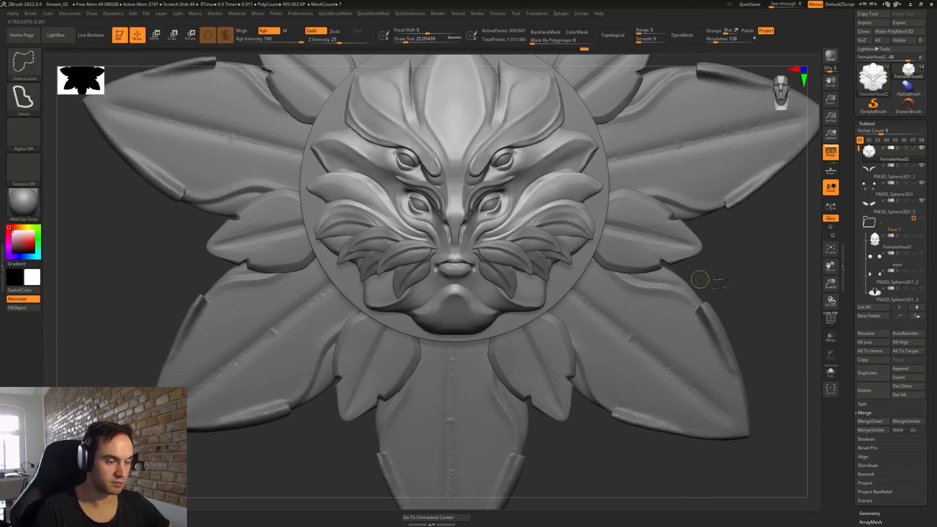
pyautogui.press('space')
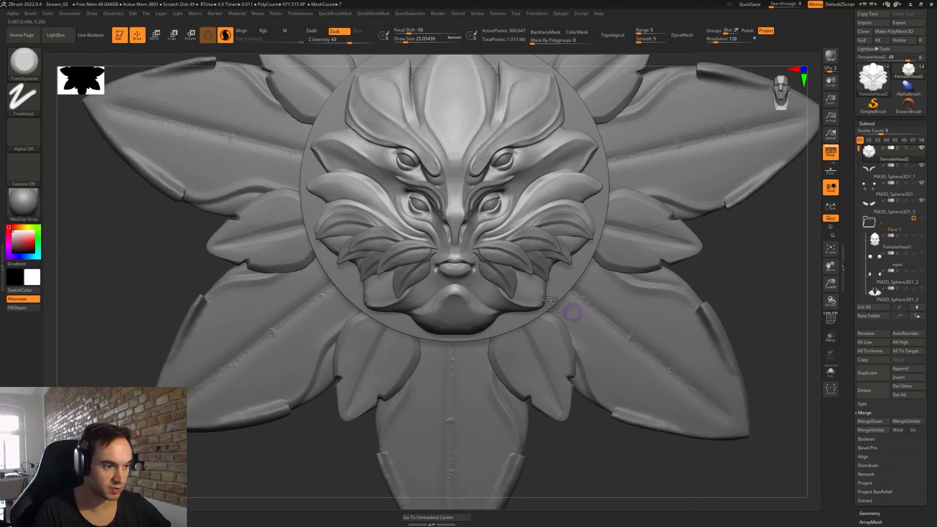
pyautogui.press('space')
pyautogui.click(516, 366)
pyautogui.keyDown('ctrl'); pyautogui.keyDown('shift'); pyautogui.click(508, 288); pyautogui.keyUp('shift'); pyautogui.keyUp('ctrl')
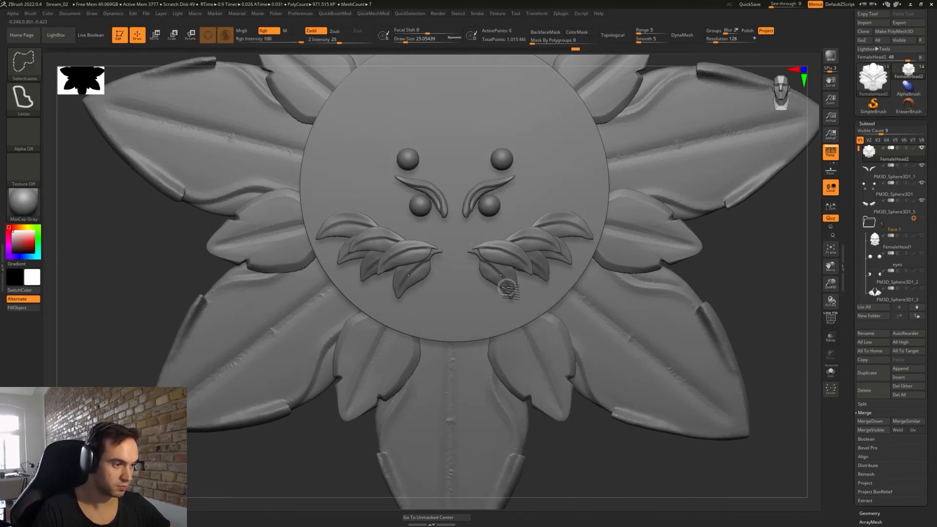
pyautogui.hotkey('shift', 'f')
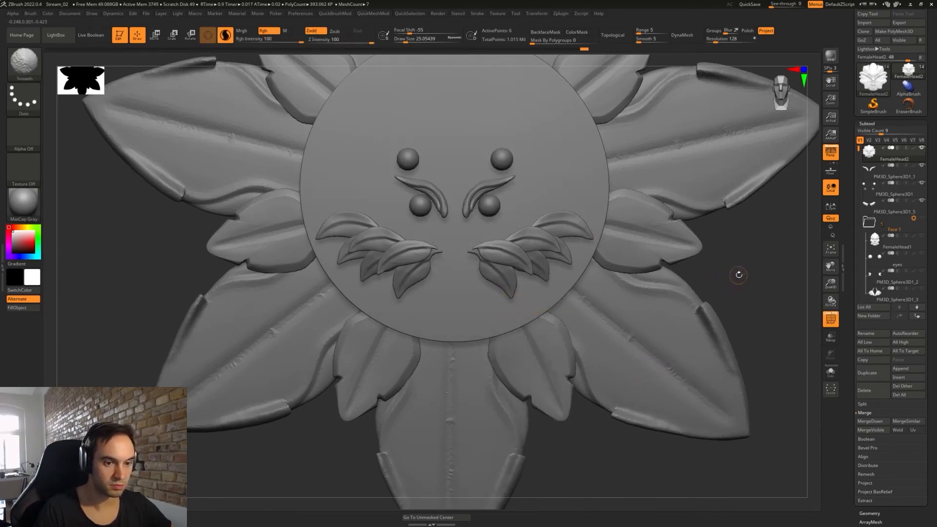
pyautogui.keyDown('ctrl'); pyautogui.keyDown('shift'); pyautogui.click(762, 278); pyautogui.keyUp('shift'); pyautogui.keyUp('ctrl')
# - Select the cheek leaves subtool PM3D_Sphere3D1_5 and assign new polygroups with Auto Groups, with the wireframe display turned off
pyautogui.keyDown('alt'); pyautogui.click(502, 280); pyautogui.keyUp('alt')
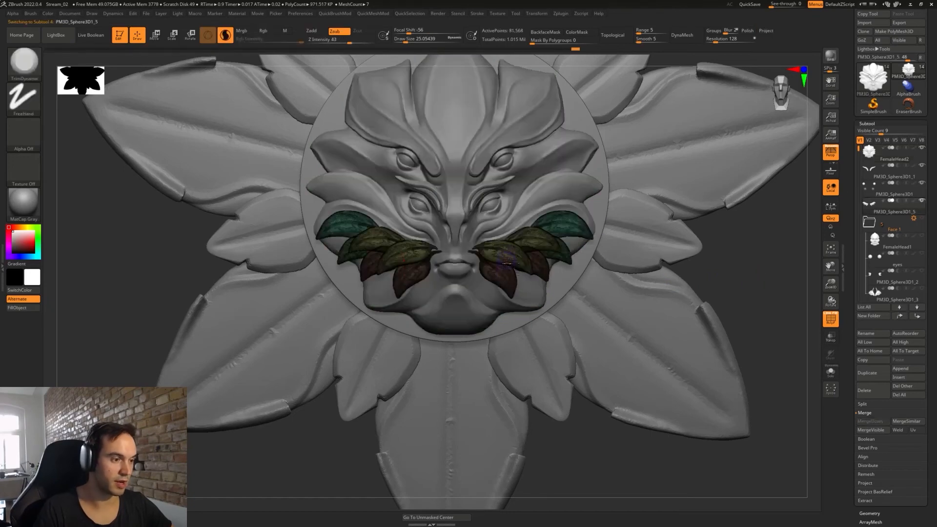
pyautogui.hotkey('ctrl', 'shift')
pyautogui.press('2')
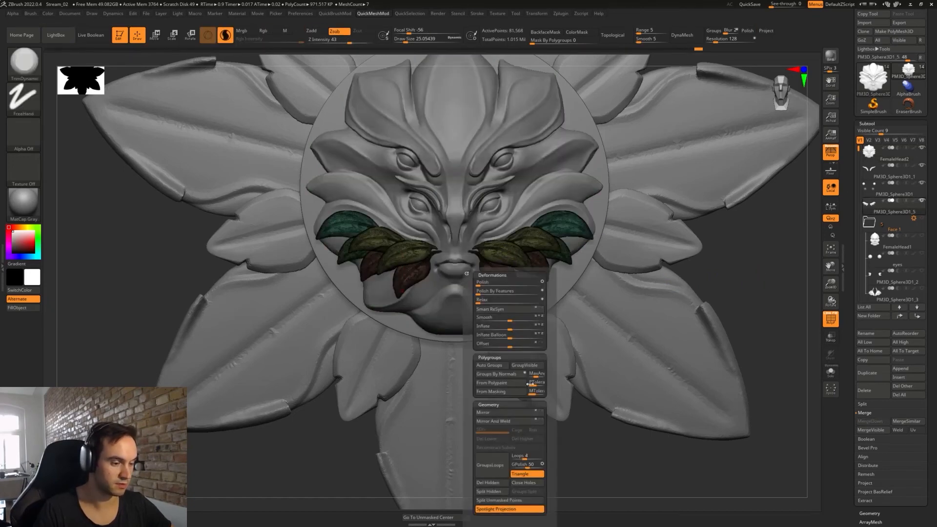
pyautogui.click(493, 365)
pyautogui.hotkey('shift', 'f')
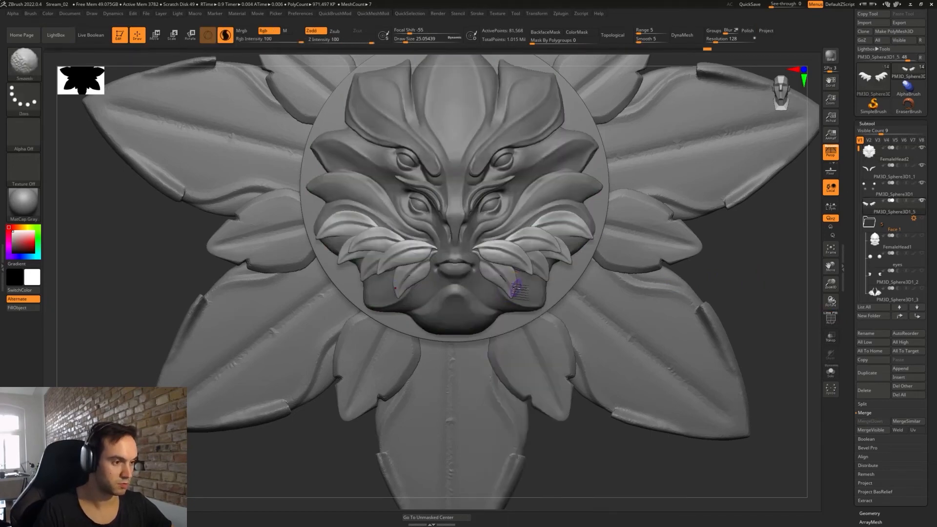
# - Switch the visibility selection brush from SelectLasso to SelectRect
pyautogui.hotkey('ctrl', 'shift')
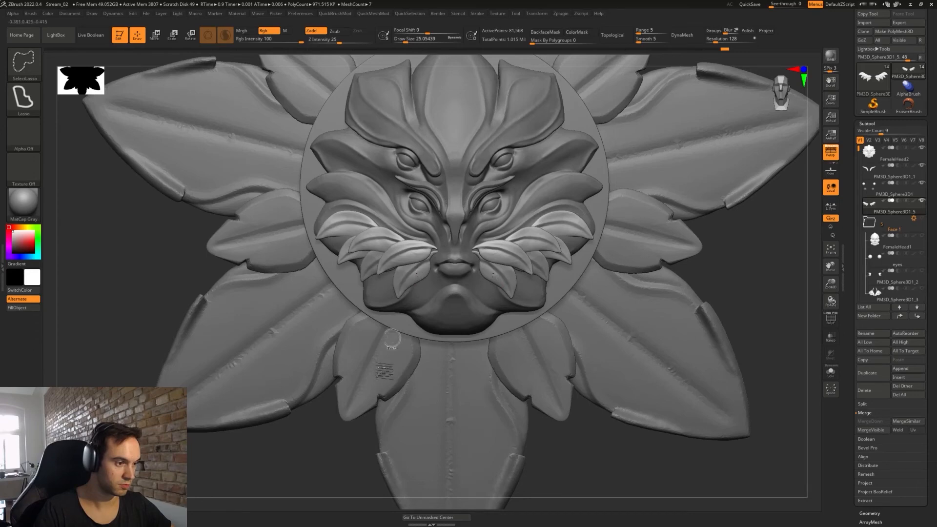
pyautogui.press('2')
pyautogui.press('1')
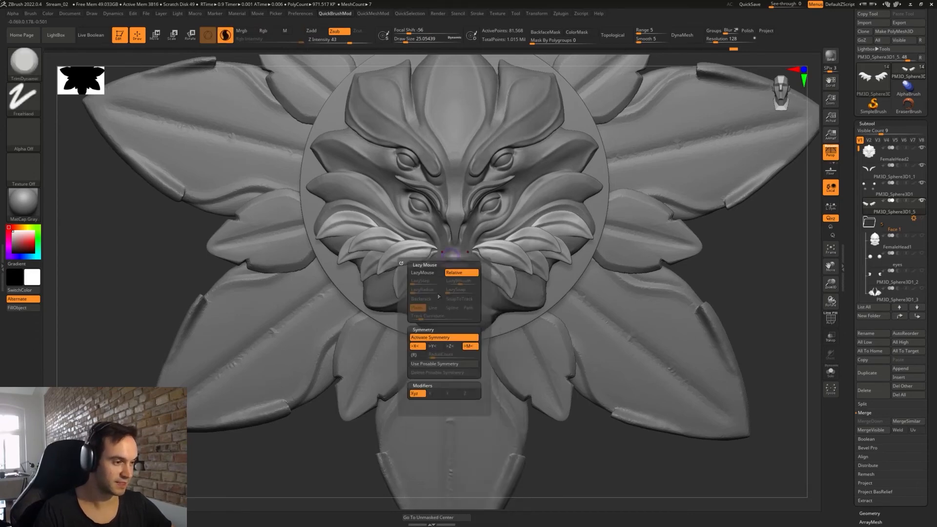
pyautogui.press('3')
pyautogui.click(448, 393)
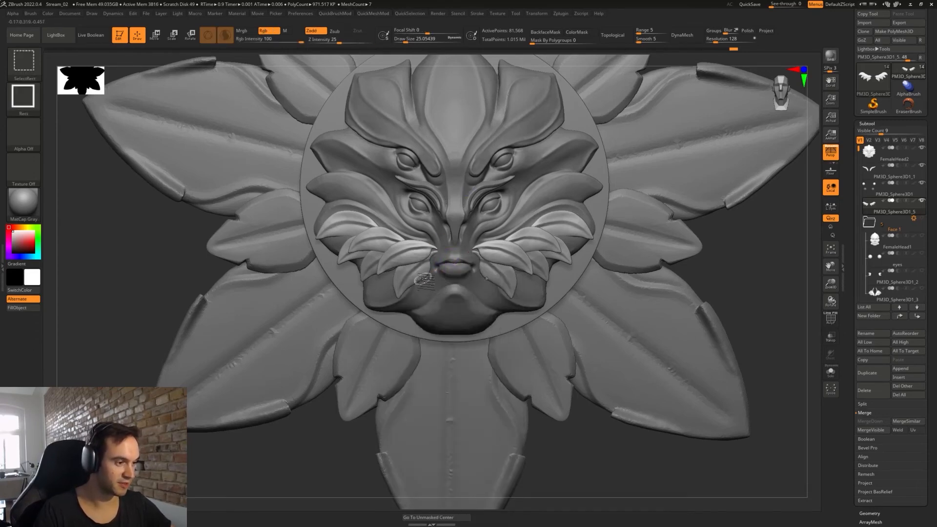
# - Isolate the lower inner leaf on the left cheek, restore the other cheek leaves and mask everything except that leaf
pyautogui.keyDown('ctrl'); pyautogui.keyDown('shift'); pyautogui.click(421, 277); pyautogui.keyUp('shift'); pyautogui.keyUp('ctrl')
pyautogui.keyDown('ctrl'); pyautogui.keyDown('shift'); pyautogui.click(334, 446); pyautogui.keyUp('shift'); pyautogui.keyUp('ctrl')
pyautogui.press('2')
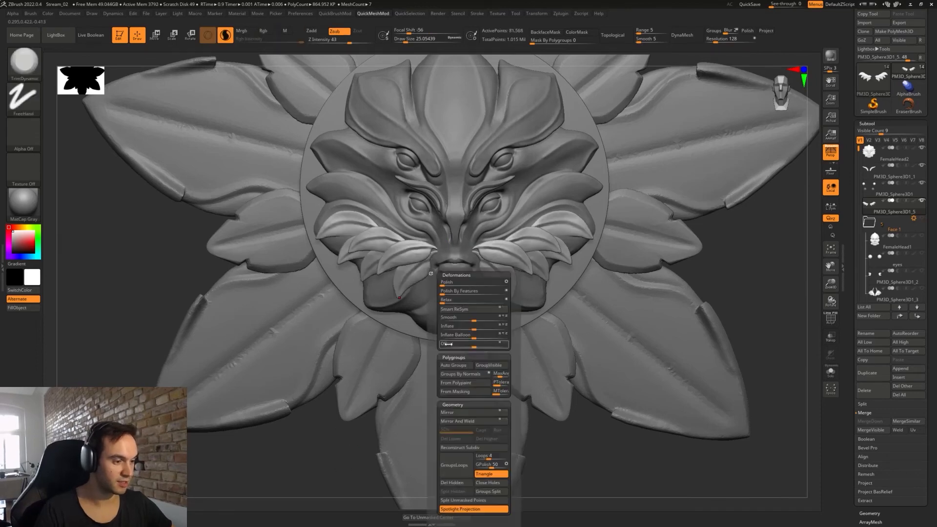
pyautogui.keyDown('ctrl'); pyautogui.keyDown('shift'); pyautogui.click(413, 274); pyautogui.keyUp('shift'); pyautogui.keyUp('ctrl')
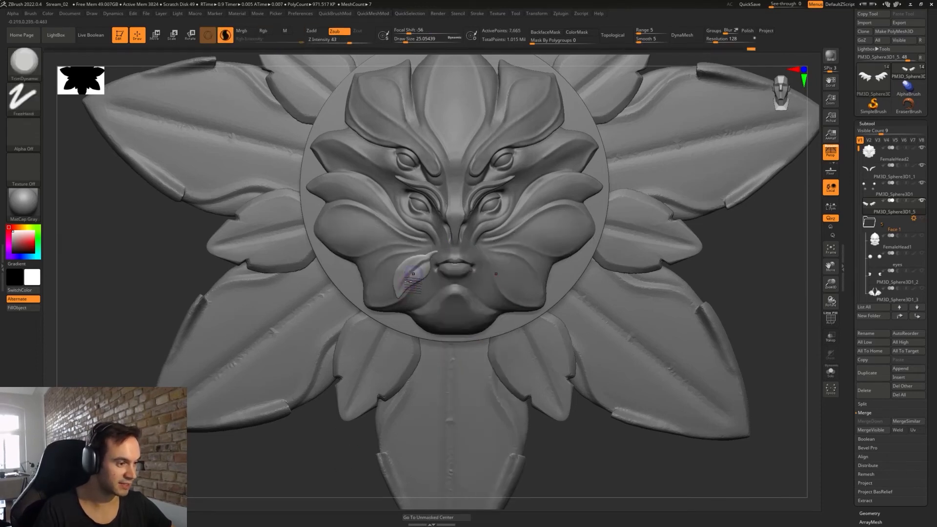
pyautogui.moveTo(552, 407); pyautogui.dragTo(579, 411)
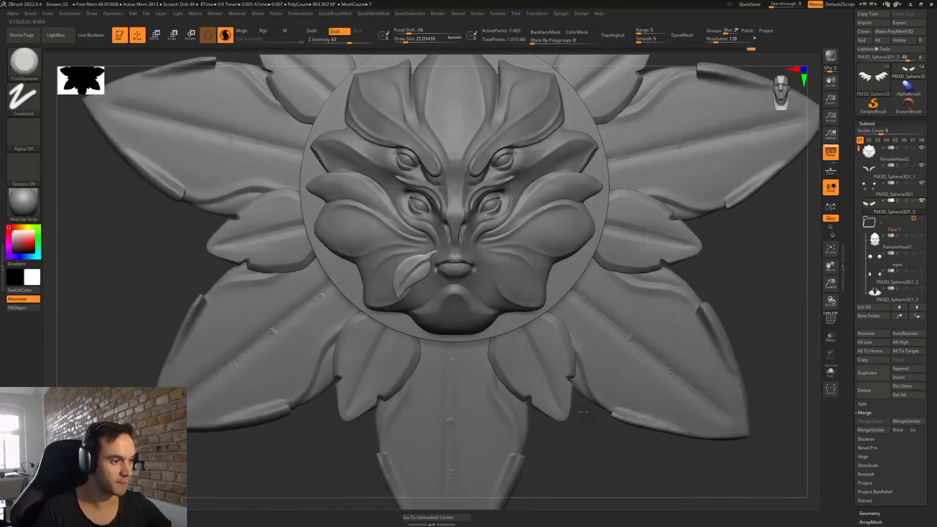
pyautogui.keyDown('ctrl'); pyautogui.keyDown('shift'); pyautogui.click(578, 436); pyautogui.keyUp('shift'); pyautogui.keyUp('ctrl')
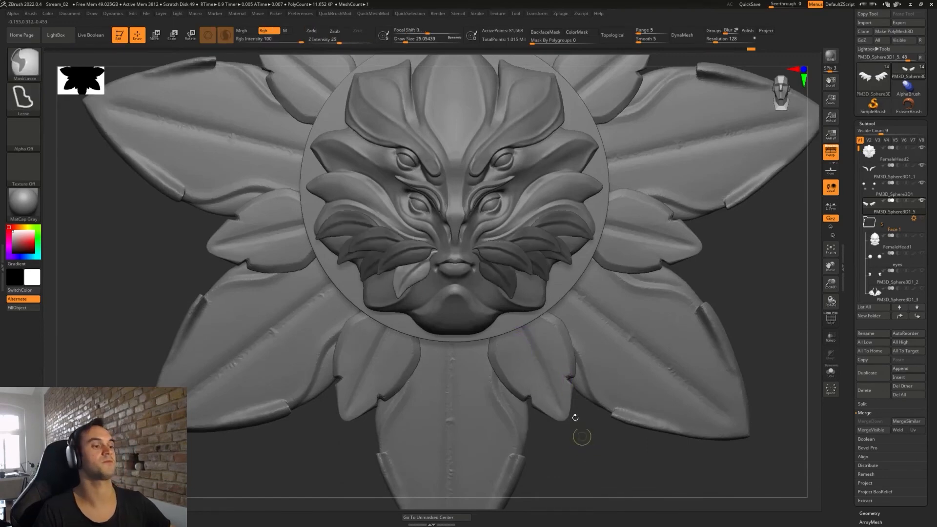
# - Activate the Move gizmo on the unmasked lower inner cheek leaf, keeping the PM3D_Sphere3D1_5 subtool selected
pyautogui.press('w')
pyautogui.keyDown('alt'); pyautogui.moveTo(513, 226); pyautogui.dragTo(442, 234); pyautogui.keyUp('alt')
pyautogui.click(405, 204)
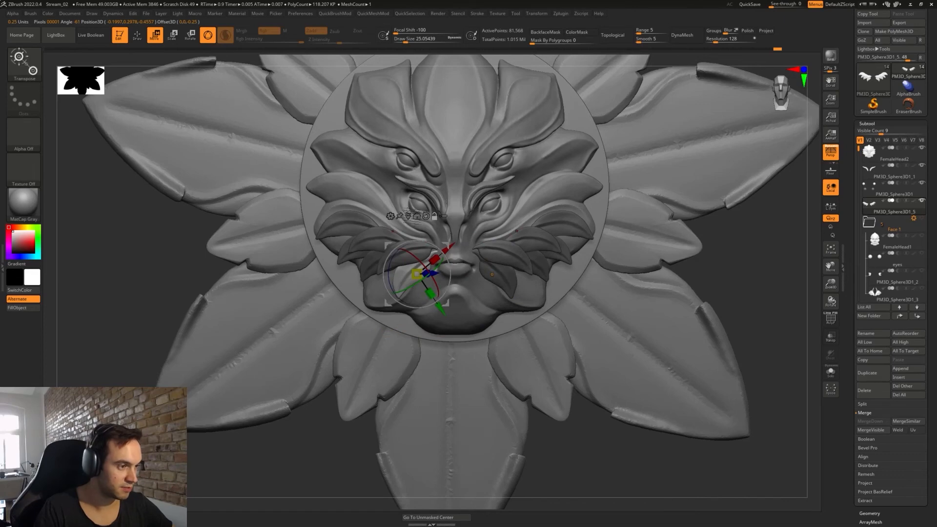
pyautogui.keyDown('alt'); pyautogui.click(414, 215); pyautogui.keyUp('alt')
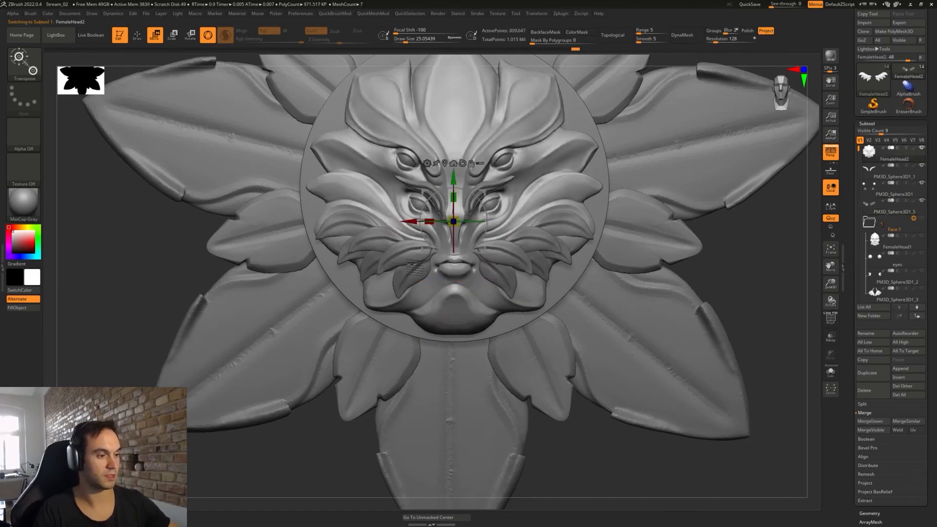
pyautogui.keyDown('alt'); pyautogui.click(414, 268); pyautogui.keyUp('alt')
pyautogui.keyDown('alt'); pyautogui.click(425, 216); pyautogui.keyUp('alt')
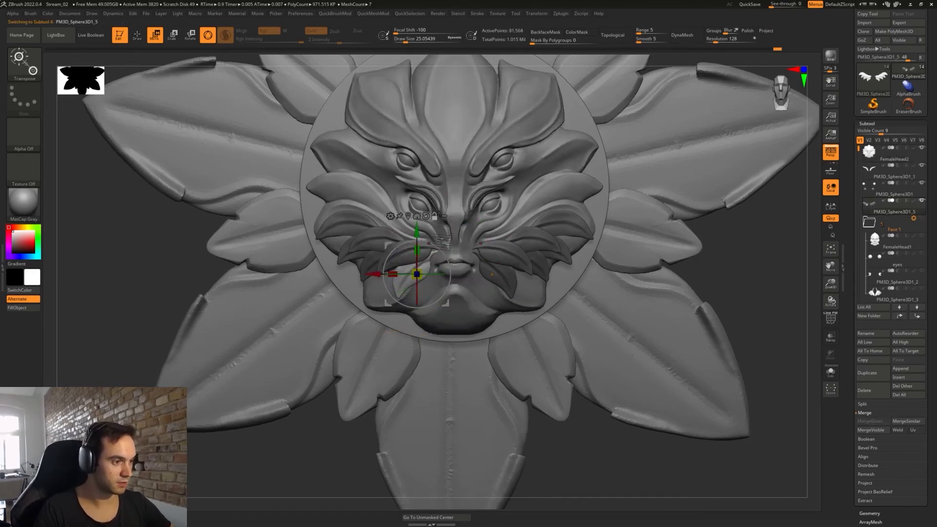
# - Copy the unmasked cheek leaf and move, rotate and scale the copy onto the right side of the chin
pyautogui.moveTo(446, 245); pyautogui.dragTo(411, 249)
pyautogui.moveTo(454, 271); pyautogui.dragTo(521, 265)
pyautogui.moveTo(520, 265); pyautogui.dragTo(497, 195, button='right')
pyautogui.moveTo(517, 254); pyautogui.dragTo(523, 264)
pyautogui.keyDown('shift'); pyautogui.moveTo(524, 268); pyautogui.dragTo(523, 312, button='right'); pyautogui.keyUp('shift')
pyautogui.moveTo(521, 317); pyautogui.dragTo(522, 317)
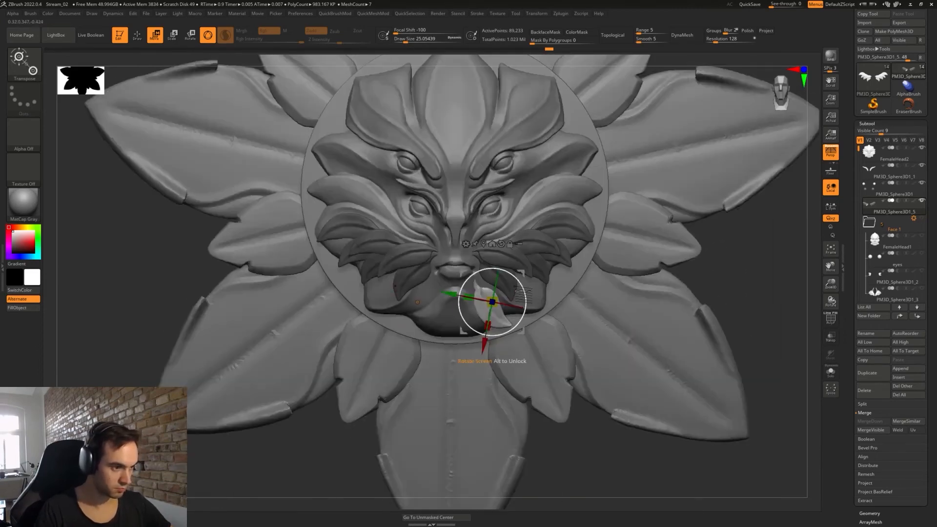
pyautogui.moveTo(519, 276); pyautogui.dragTo(529, 276)
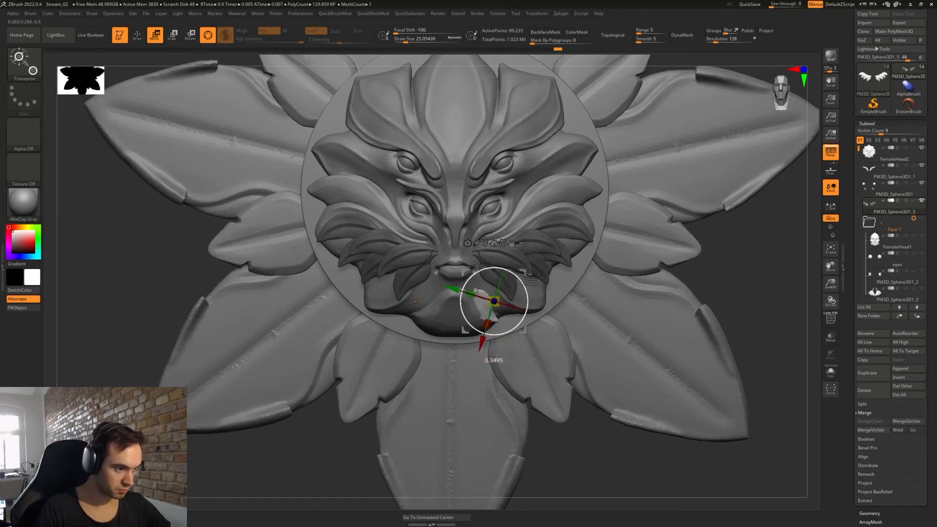
pyautogui.moveTo(494, 301); pyautogui.dragTo(498, 293)
pyautogui.moveTo(526, 274)
pyautogui.mouseDown(button='right')
pyautogui.moveTo(439, 274)
pyautogui.moveTo(461, 277)
pyautogui.mouseUp(button='right')
# - Reshape the copied leaf with the Move brush so it sits against the chin beside the mouth
pyautogui.press('q')
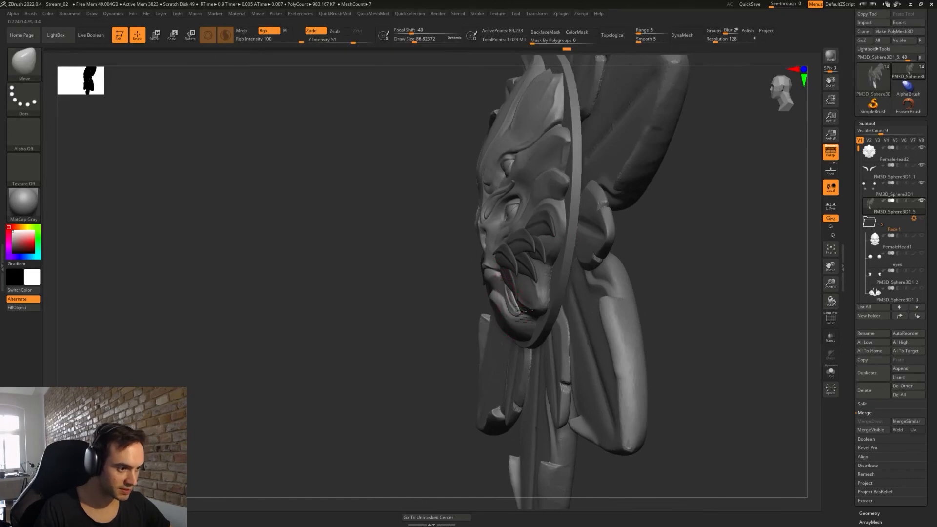
pyautogui.keyDown('shift'); pyautogui.moveTo(504, 288); pyautogui.dragTo(561, 287, button='right'); pyautogui.keyUp('shift')
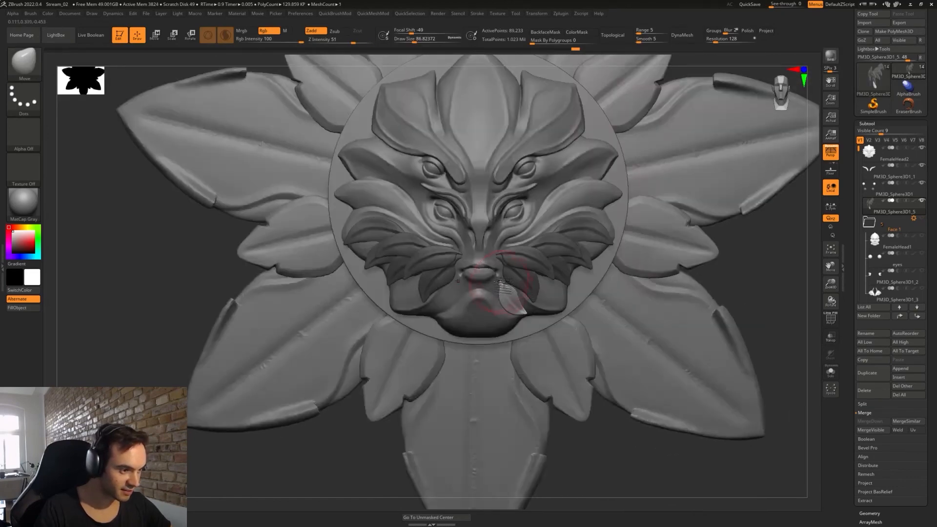
pyautogui.moveTo(503, 285); pyautogui.dragTo(509, 286)
pyautogui.press('s')
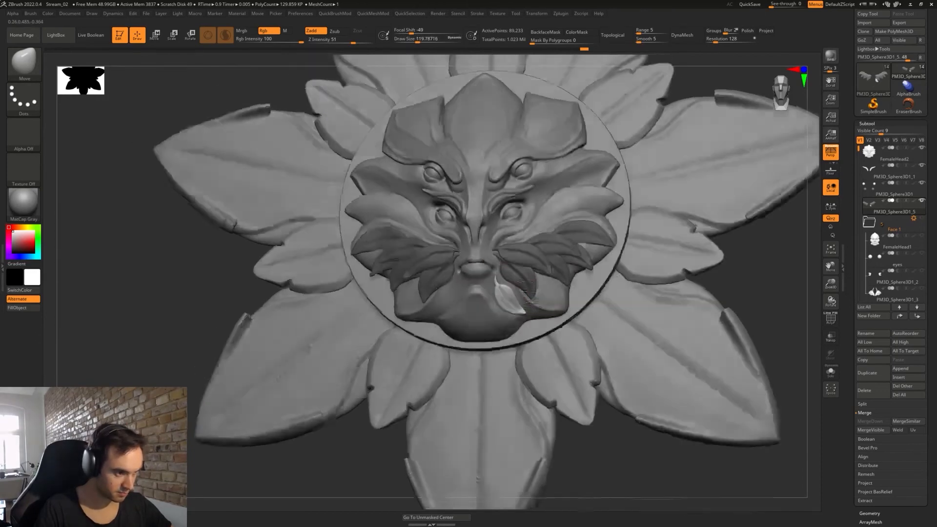
pyautogui.moveTo(509, 303)
pyautogui.mouseDown(button='right')
pyautogui.moveTo(524, 315)
pyautogui.moveTo(509, 289)
pyautogui.mouseUp(button='right')
# - Mirror the new chin leaf onto the opposite side of the face and clear the mask
pyautogui.press('space')
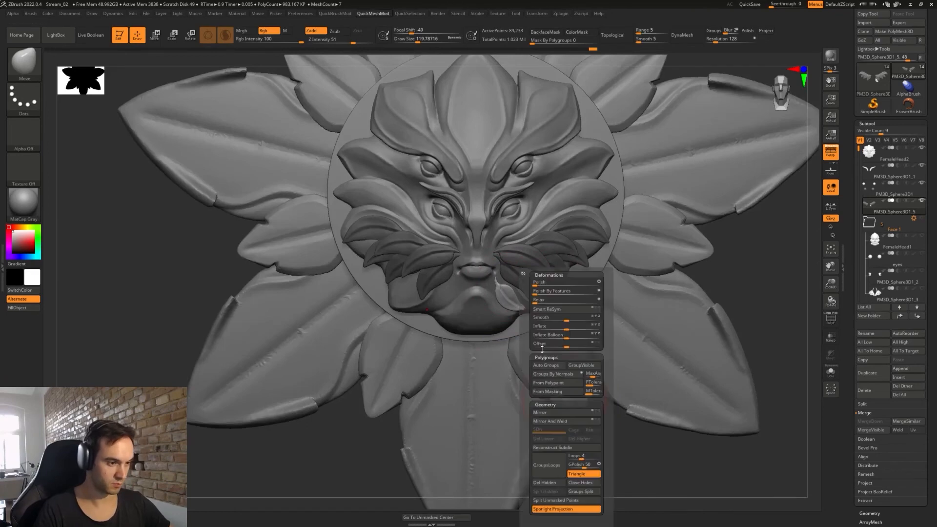
pyautogui.click(550, 397)
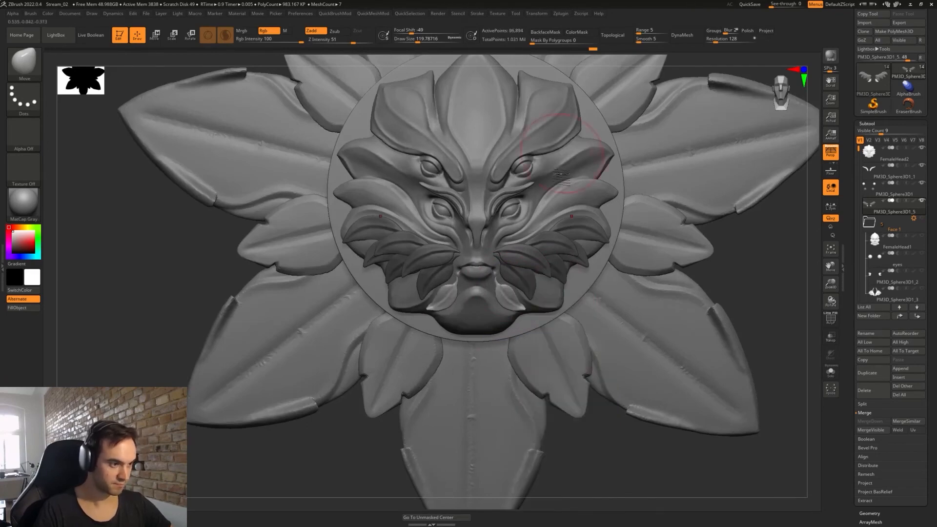
pyautogui.keyDown('ctrl'); pyautogui.click(605, 441); pyautogui.keyUp('ctrl')
pyautogui.moveTo(605, 441)
pyautogui.mouseDown(button='right')
pyautogui.moveTo(623, 434)
pyautogui.moveTo(613, 425)
pyautogui.mouseUp(button='right')
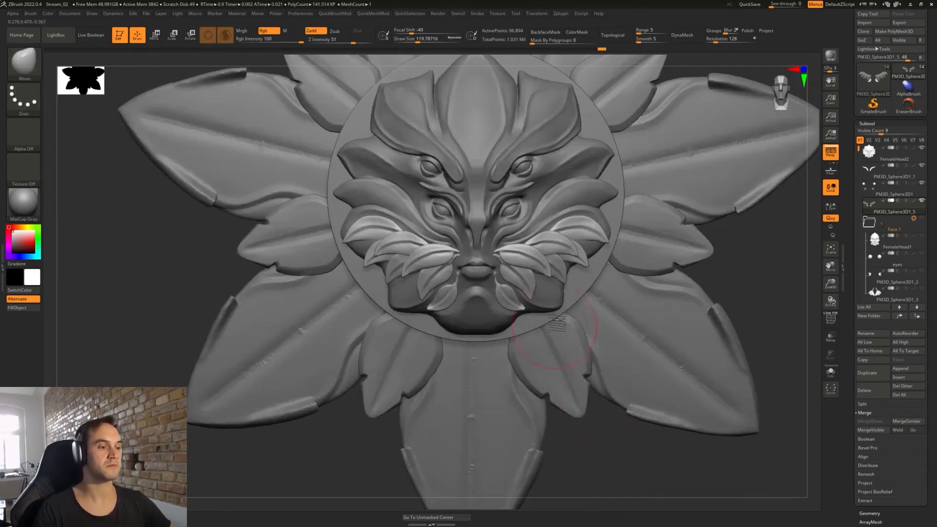
# - Refine the cheek leaves around the mouth with the Move brush at a draw size of about 65
pyautogui.moveTo(556, 341)
pyautogui.keyDown('ctrl'); pyautogui.mouseDown(button='right')
pyautogui.moveTo(477, 237)
pyautogui.moveTo(475, 282)
pyautogui.moveTo(497, 288)
pyautogui.mouseUp(button='right'); pyautogui.keyUp('ctrl')
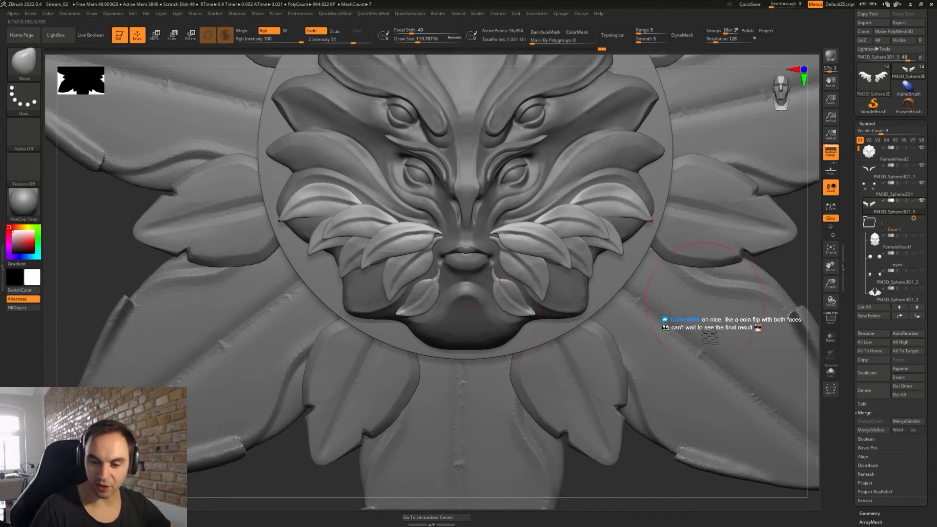
pyautogui.moveTo(549, 277)
pyautogui.keyDown('ctrl'); pyautogui.mouseDown(button='right')
pyautogui.moveTo(542, 240)
pyautogui.moveTo(537, 279)
pyautogui.moveTo(506, 279)
pyautogui.mouseUp(button='right'); pyautogui.keyUp('ctrl')
pyautogui.press('s')
pyautogui.moveTo(506, 279); pyautogui.dragTo(500, 277)
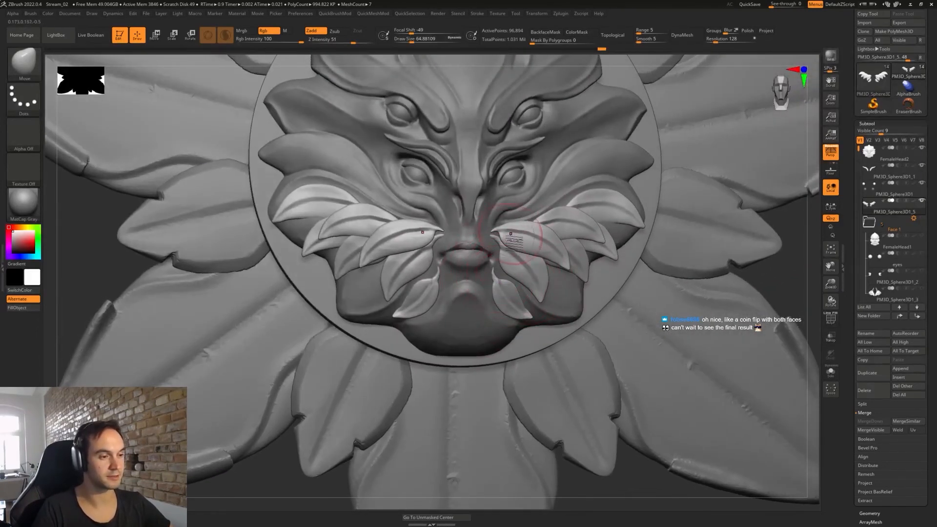
pyautogui.moveTo(513, 255)
pyautogui.mouseDown(button='right')
pyautogui.moveTo(523, 266)
pyautogui.moveTo(479, 227)
pyautogui.moveTo(476, 242)
pyautogui.moveTo(493, 232)
pyautogui.moveTo(510, 253)
pyautogui.moveTo(492, 273)
pyautogui.mouseUp(button='right')
pyautogui.keyDown('ctrl'); pyautogui.moveTo(492, 273); pyautogui.dragTo(503, 243, button='right'); pyautogui.keyUp('ctrl')
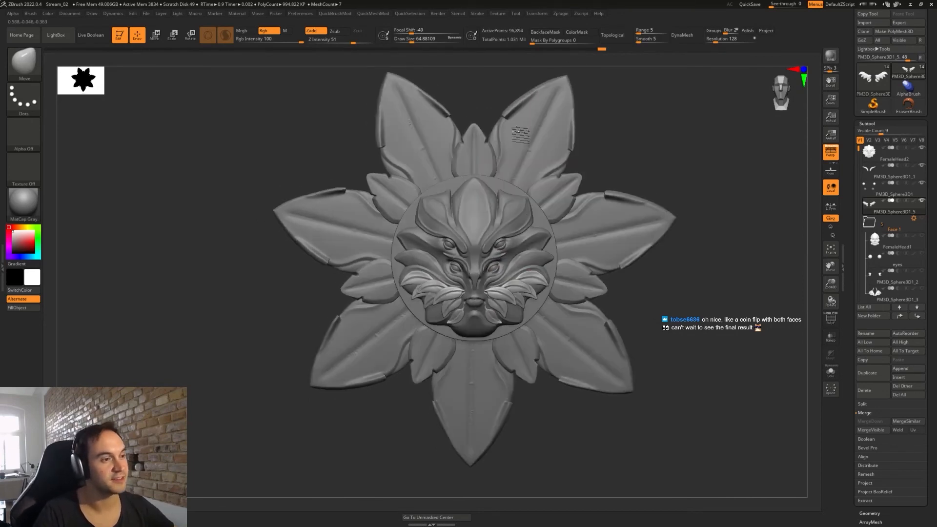
pyautogui.moveTo(542, 137)
pyautogui.mouseDown(button='right')
pyautogui.moveTo(552, 88)
pyautogui.moveTo(558, 128)
pyautogui.moveTo(525, 178)
pyautogui.mouseUp(button='right')
# - Smooth away the thin upper stems of the two chin leaves with a draw size of about 20
pyautogui.moveTo(493, 273)
pyautogui.keyDown('ctrl'); pyautogui.mouseDown(button='right')
pyautogui.moveTo(489, 326)
pyautogui.moveTo(499, 276)
pyautogui.mouseUp(button='right'); pyautogui.keyUp('ctrl')
pyautogui.press('s')
pyautogui.moveTo(499, 275); pyautogui.dragTo(491, 269)
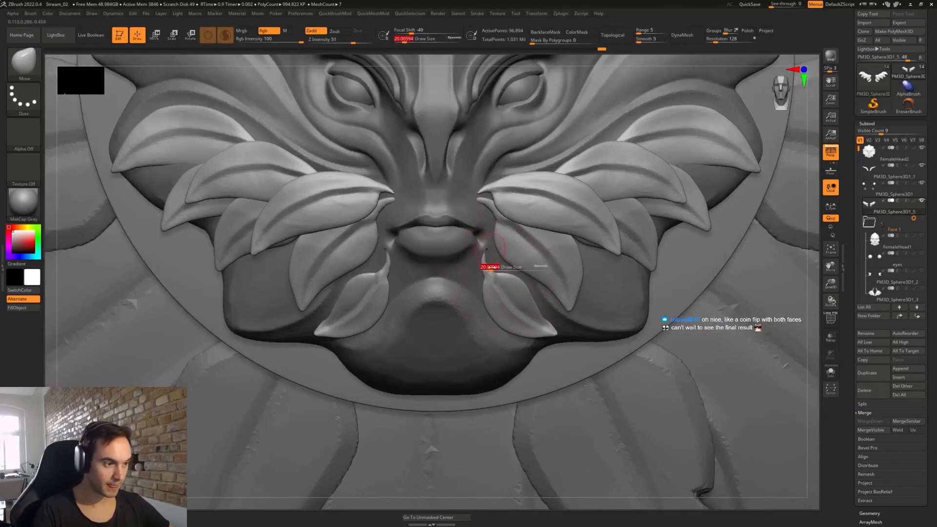
pyautogui.press('shift')
pyautogui.moveTo(484, 255)
pyautogui.keyDown('shift'); pyautogui.mouseDown()
pyautogui.moveTo(491, 277)
pyautogui.moveTo(481, 293)
pyautogui.mouseUp(); pyautogui.keyUp('shift')
# - Adjust the fit of the chin leaves with the Move brush at draw size 77, and set up Move Topological at about 35
pyautogui.press('s')
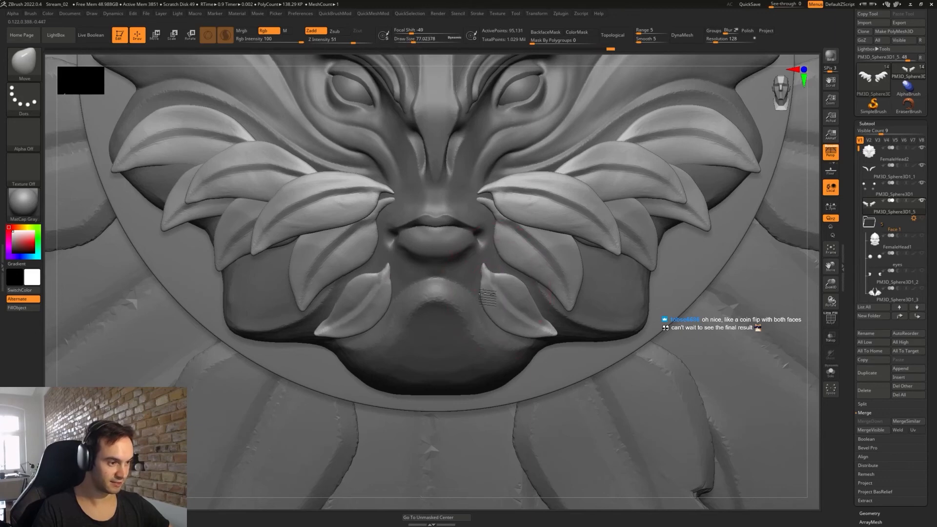
pyautogui.moveTo(500, 291); pyautogui.dragTo(541, 297, button='right')
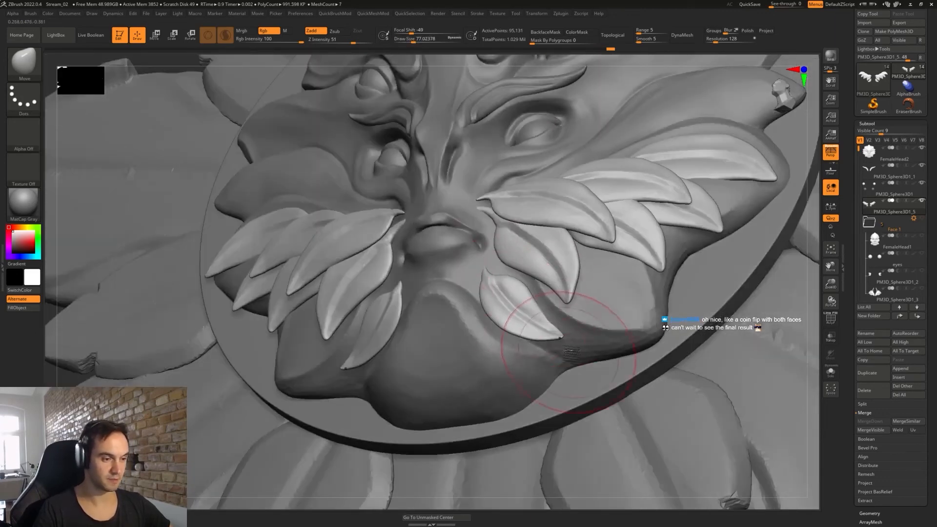
pyautogui.moveTo(568, 344); pyautogui.dragTo(562, 340)
pyautogui.press('s')
pyautogui.press('b')
pyautogui.press('m')
pyautogui.press('t')
pyautogui.moveTo(584, 340)
pyautogui.mouseDown(button='right')
pyautogui.moveTo(538, 335)
pyautogui.moveTo(698, 341)
pyautogui.moveTo(774, 286)
pyautogui.moveTo(708, 270)
pyautogui.moveTo(669, 296)
pyautogui.moveTo(683, 308)
pyautogui.moveTo(683, 291)
pyautogui.moveTo(684, 313)
pyautogui.moveTo(692, 288)
pyautogui.moveTo(681, 296)
pyautogui.mouseUp(button='right')
pyautogui.keyDown('ctrl'); pyautogui.moveTo(429, 306); pyautogui.dragTo(461, 345, button='right'); pyautogui.keyUp('ctrl')
pyautogui.press('s')
pyautogui.moveTo(462, 346); pyautogui.dragTo(454, 345)
# - Select the FemaleHead2 subtool and carve creases below the chin leaves and around the chin with DamStandard
pyautogui.keyDown('alt'); pyautogui.click(520, 350); pyautogui.keyUp('alt')
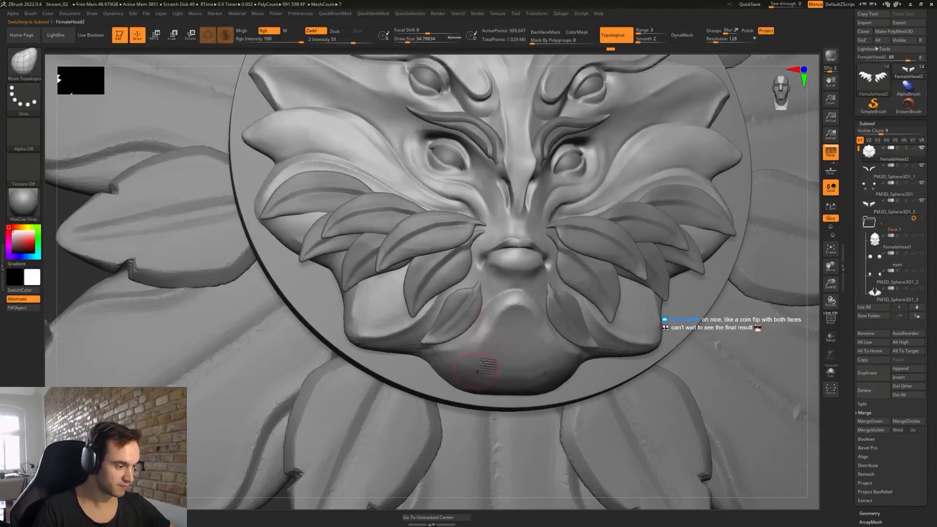
pyautogui.press('b')
pyautogui.press('d')
pyautogui.press('s')
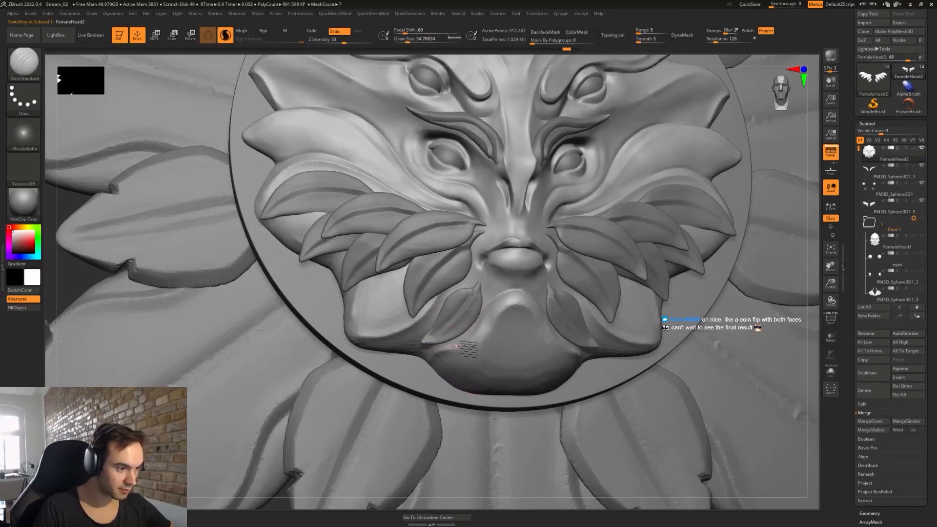
pyautogui.hotkey('ctrl', 'z')
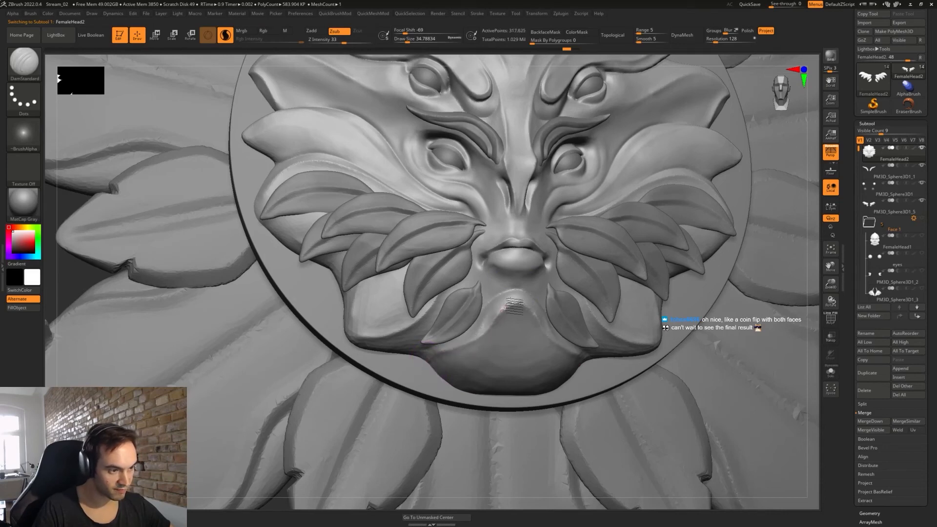
pyautogui.moveTo(507, 303); pyautogui.dragTo(544, 332)
# - Flatten and smooth the sides of the chin with the TrimDynamic brush
pyautogui.press('b')
pyautogui.press('t')
pyautogui.press('d')
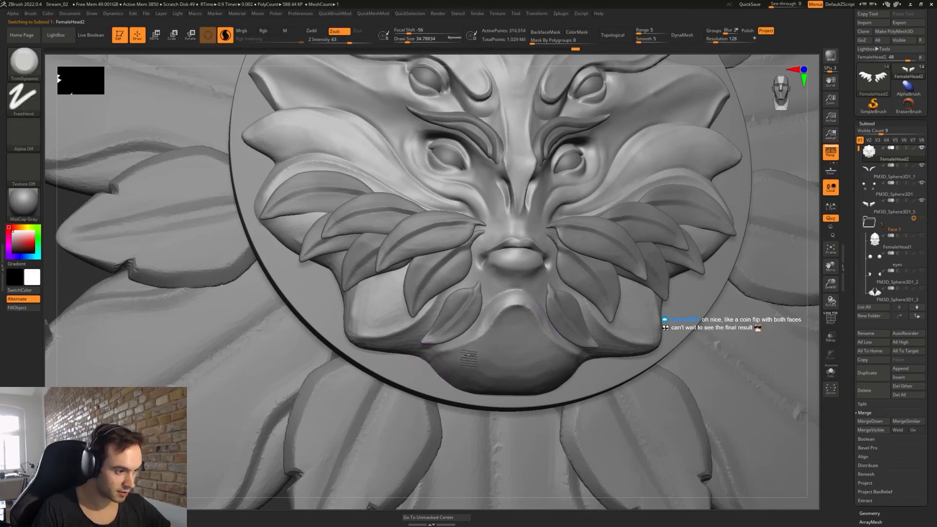
pyautogui.moveTo(467, 368); pyautogui.dragTo(471, 352, button='right')
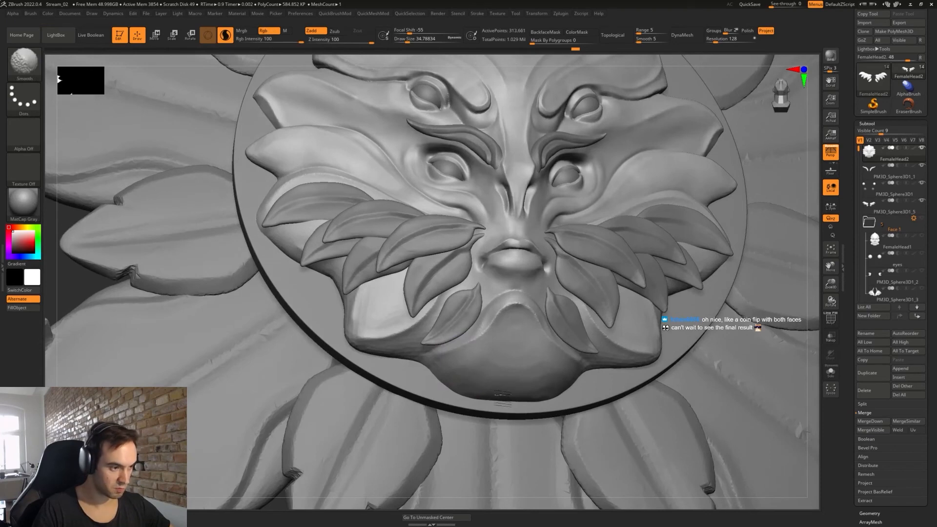
# - Pull the lower jaw corners of FemaleHead2 into shape with the Move brush, undoing the first stroke and enlarging the brush
pyautogui.press('b')
pyautogui.press('m')
pyautogui.press('v')
pyautogui.moveTo(360, 320); pyautogui.dragTo(344, 344, button='right')
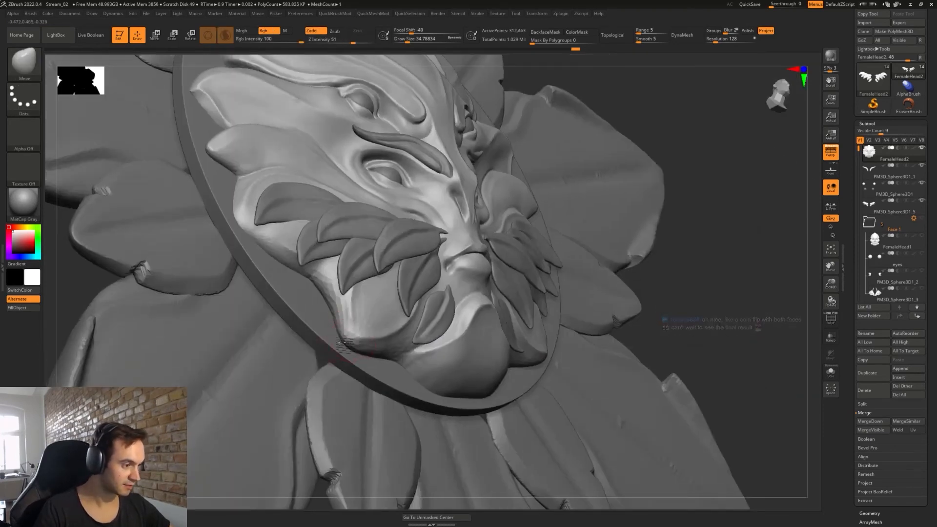
pyautogui.moveTo(344, 342); pyautogui.dragTo(363, 332)
pyautogui.hotkey('ctrl', 'z')
pyautogui.press('s')
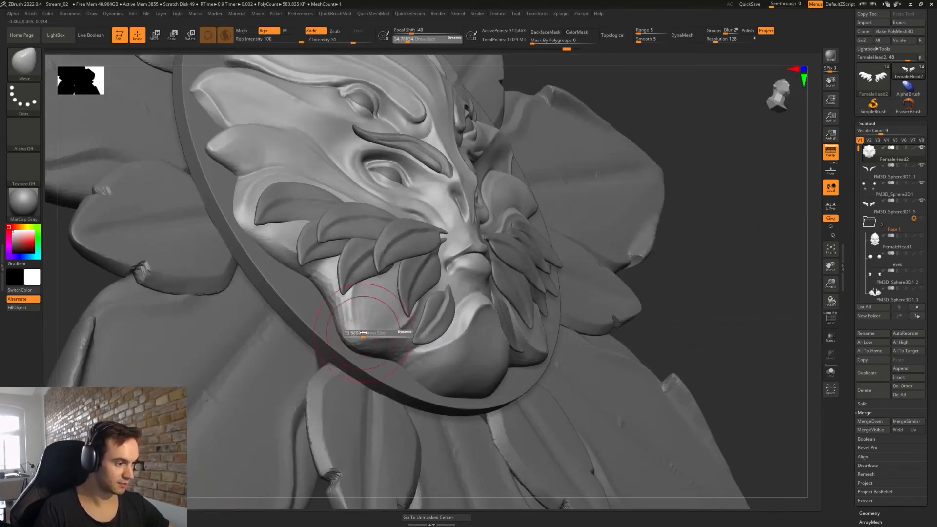
pyautogui.moveTo(363, 333); pyautogui.dragTo(379, 355, button='right')
pyautogui.press('s')
pyautogui.moveTo(356, 341); pyautogui.dragTo(333, 353)
# - Fine-tune the outline of the jaw corners with the Move brush, reducing the draw size to about 20
pyautogui.press('s')
pyautogui.moveTo(338, 317); pyautogui.dragTo(335, 317)
pyautogui.moveTo(340, 321)
pyautogui.mouseDown(button='right')
pyautogui.moveTo(361, 328)
pyautogui.moveTo(354, 330)
pyautogui.mouseUp(button='right')
pyautogui.press('s')
pyautogui.moveTo(354, 331); pyautogui.dragTo(351, 331)
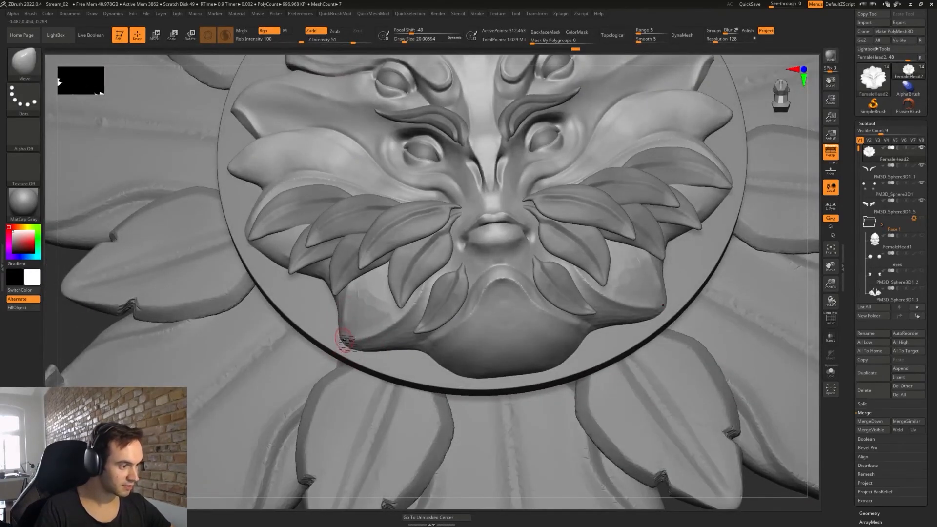
# - Sharpen the pointed jaw corners with DamStandard and flatten the adjoining jaw planes with TrimDynamic
pyautogui.press('b')
pyautogui.press('d')
pyautogui.press('s')
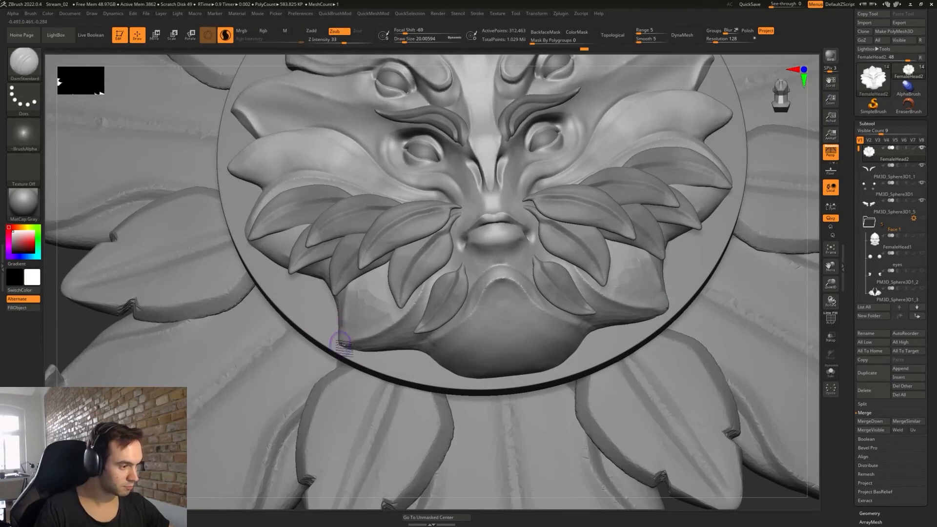
pyautogui.press('b')
pyautogui.press('t')
pyautogui.press('d')
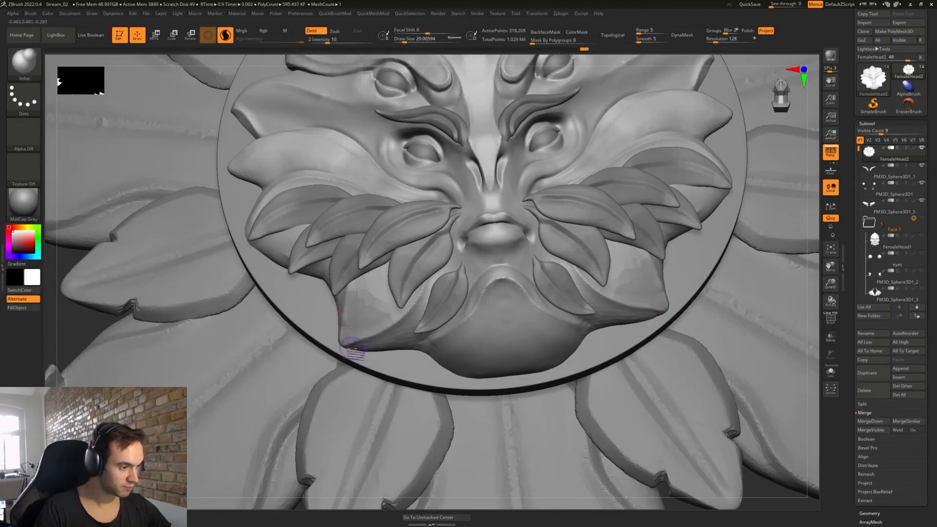
pyautogui.moveTo(343, 339)
pyautogui.mouseDown()
pyautogui.moveTo(347, 302)
pyautogui.moveTo(353, 309)
pyautogui.moveTo(372, 292)
pyautogui.mouseUp()
# - Smooth the lower cheek and jaw surface of FemaleHead2 with a draw size of about 33
pyautogui.moveTo(372, 291)
pyautogui.mouseDown(button='right')
pyautogui.moveTo(447, 287)
pyautogui.moveTo(581, 235)
pyautogui.moveTo(544, 250)
pyautogui.mouseUp(button='right')
pyautogui.press('s')
pyautogui.moveTo(539, 278); pyautogui.dragTo(539, 278)
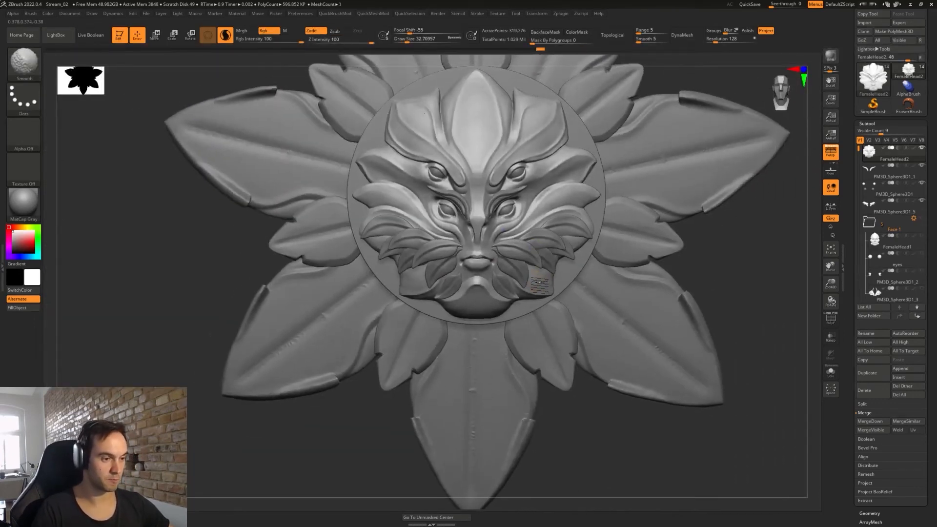
pyautogui.moveTo(540, 278)
pyautogui.mouseDown(button='right')
pyautogui.moveTo(517, 234)
pyautogui.moveTo(494, 234)
pyautogui.mouseUp(button='right')
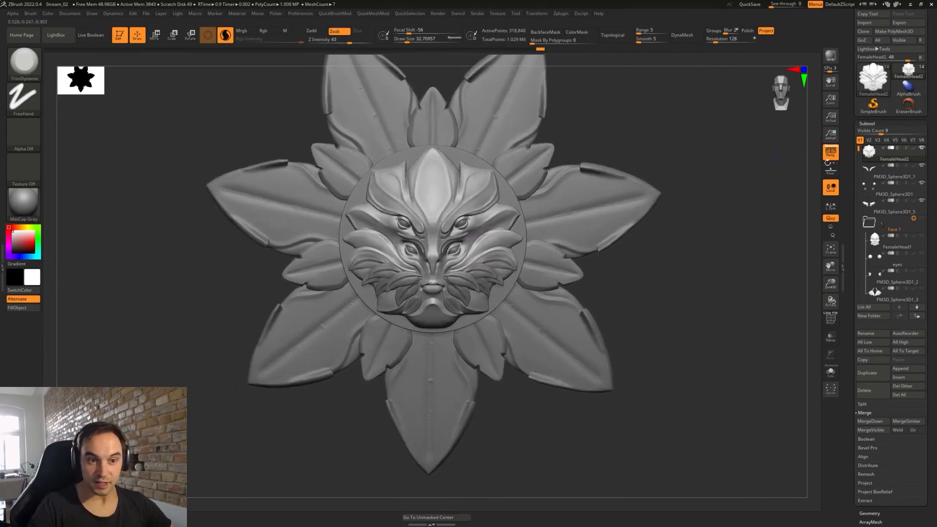
# - Collapse the Face 1 folder, hide the Flower folder and view the face disc from the side
pyautogui.click(870, 224)
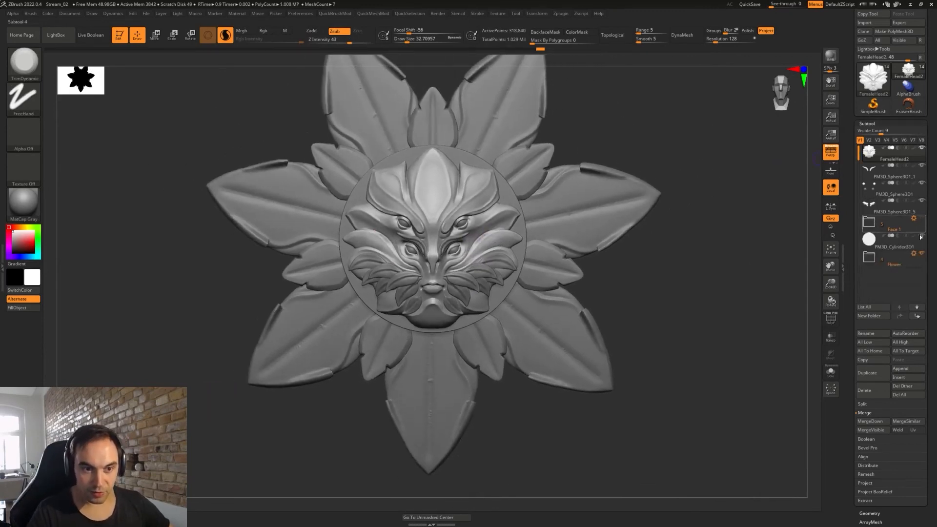
pyautogui.click(921, 252)
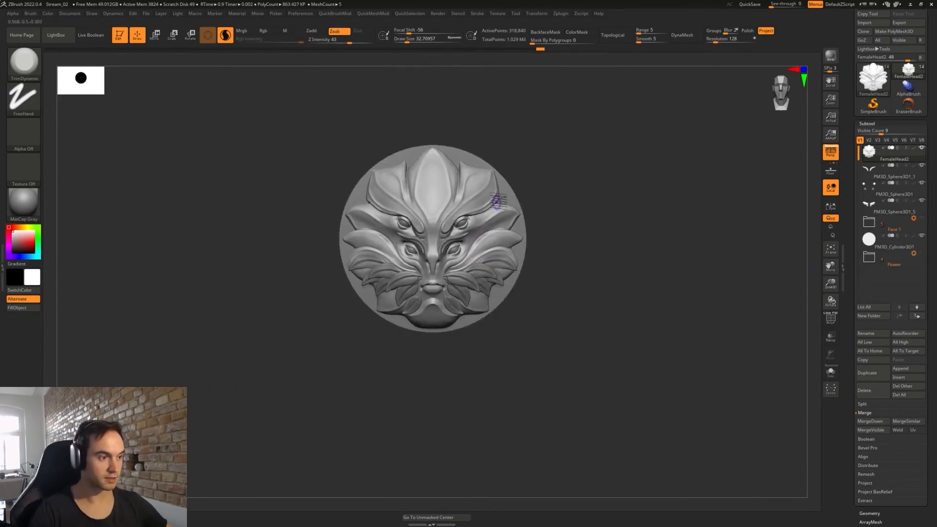
pyautogui.moveTo(496, 202); pyautogui.dragTo(581, 264, button='right')
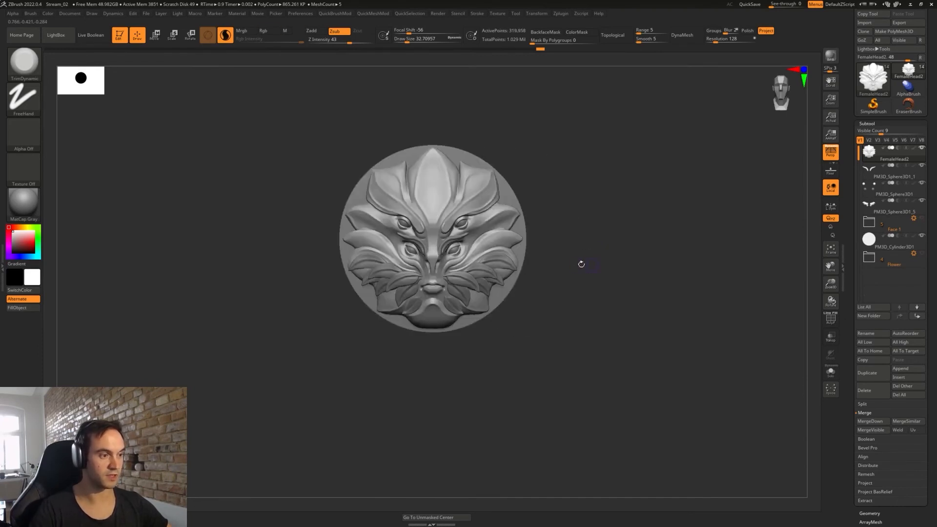
pyautogui.moveTo(596, 314); pyautogui.dragTo(554, 328, button='right')
# - Try to isolate part of the face mesh in side view with rectangular visibility selections, and return to the front view
pyautogui.press('2')
pyautogui.press('3')
pyautogui.press('2')
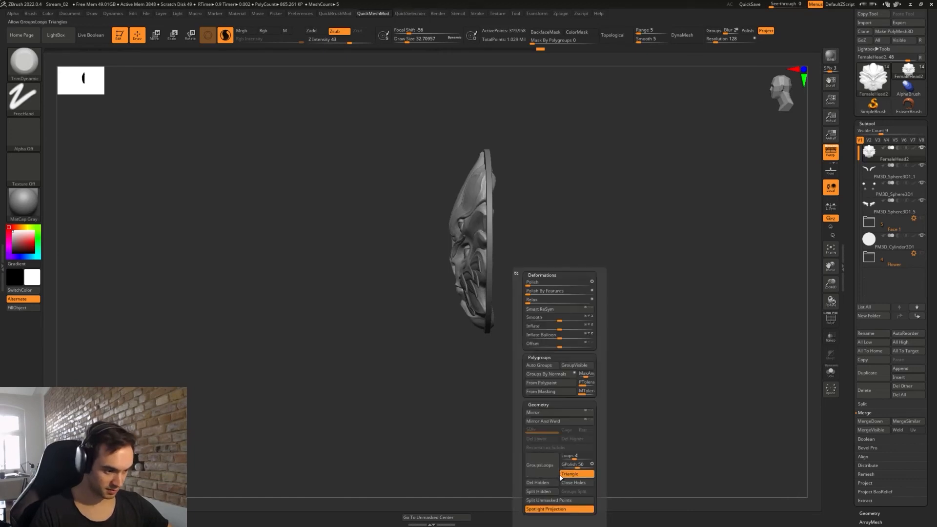
pyautogui.press('3')
pyautogui.click(552, 472)
pyautogui.moveTo(529, 168)
pyautogui.keyDown('ctrl'); pyautogui.keyDown('shift'); pyautogui.mouseDown()
pyautogui.moveTo(477, 398)
pyautogui.moveTo(522, 385)
pyautogui.mouseUp(); pyautogui.keyUp('shift'); pyautogui.keyUp('ctrl')
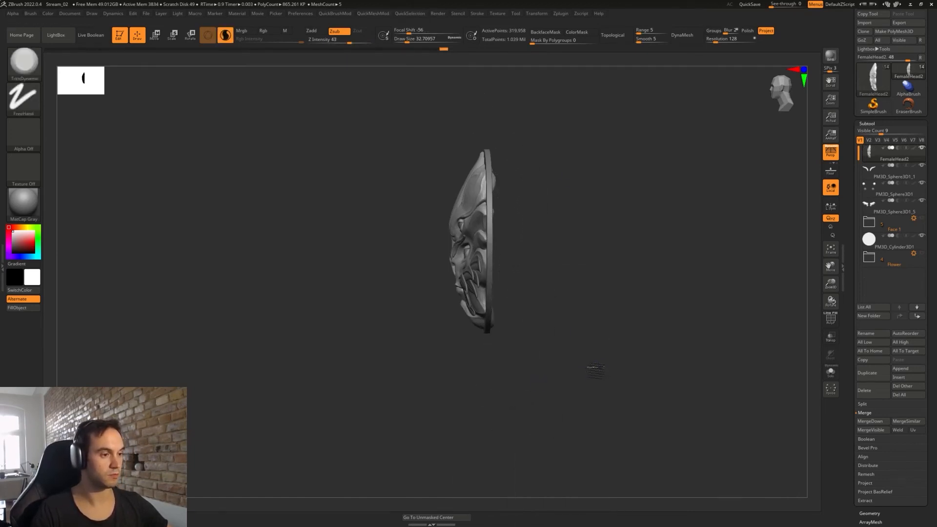
pyautogui.keyDown('alt'); pyautogui.moveTo(595, 367); pyautogui.dragTo(518, 398, button='right'); pyautogui.keyUp('alt')
pyautogui.moveTo(445, 148)
pyautogui.keyDown('ctrl'); pyautogui.keyDown('shift'); pyautogui.mouseDown()
pyautogui.moveTo(446, 394)
pyautogui.moveTo(412, 439)
pyautogui.mouseUp(); pyautogui.keyUp('shift'); pyautogui.keyUp('ctrl')
pyautogui.moveTo(489, 389); pyautogui.dragTo(554, 387)
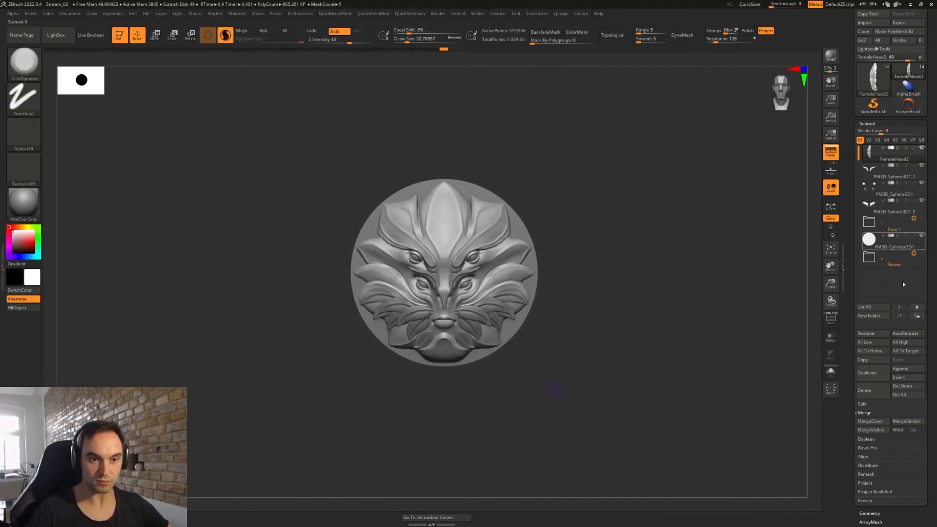
# - Merge the visible subtools into a new tool, and pre-process and decimate the merged face disc to 20% with Decimation Master
pyautogui.click(870, 430)
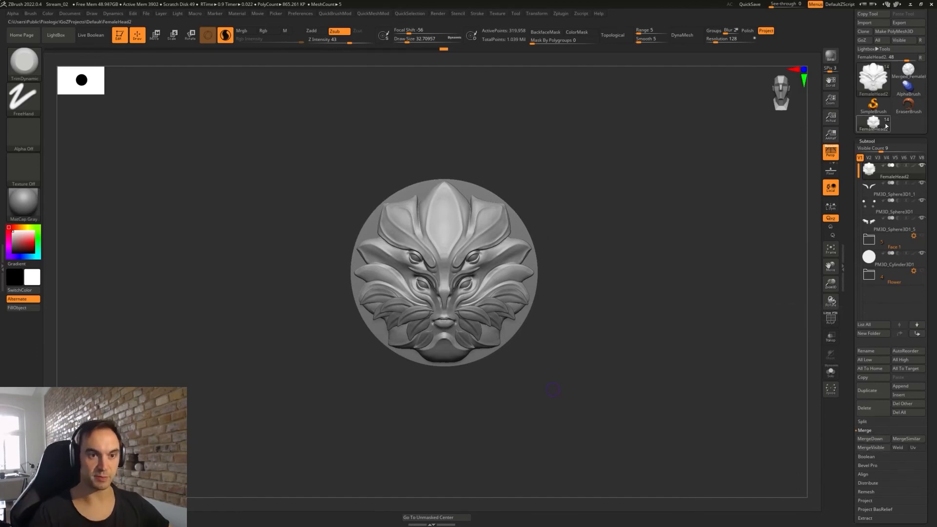
pyautogui.click(907, 71)
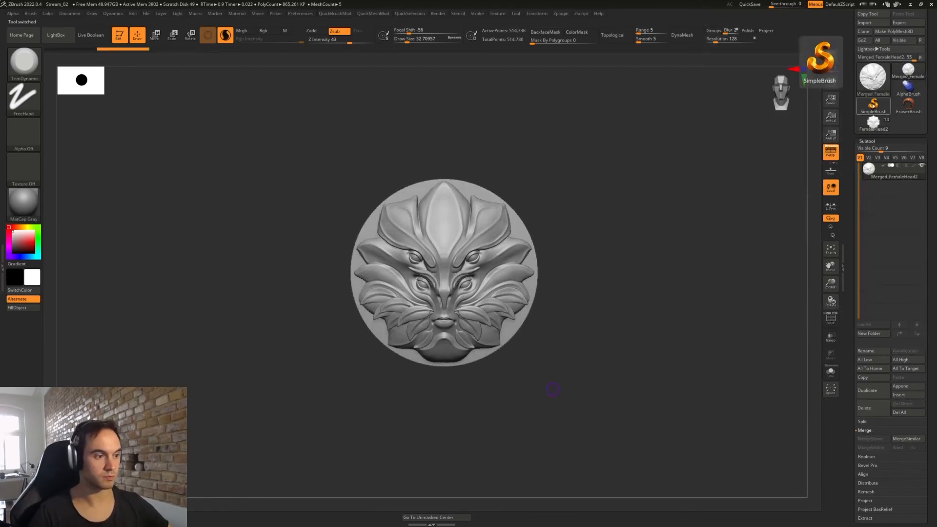
pyautogui.click(3, 261)
pyautogui.click(53, 171)
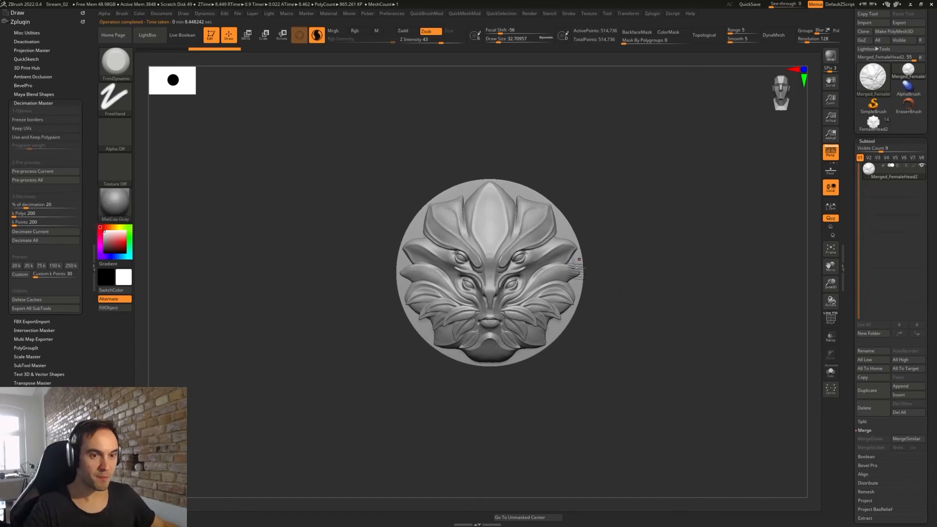
pyautogui.click(44, 180)
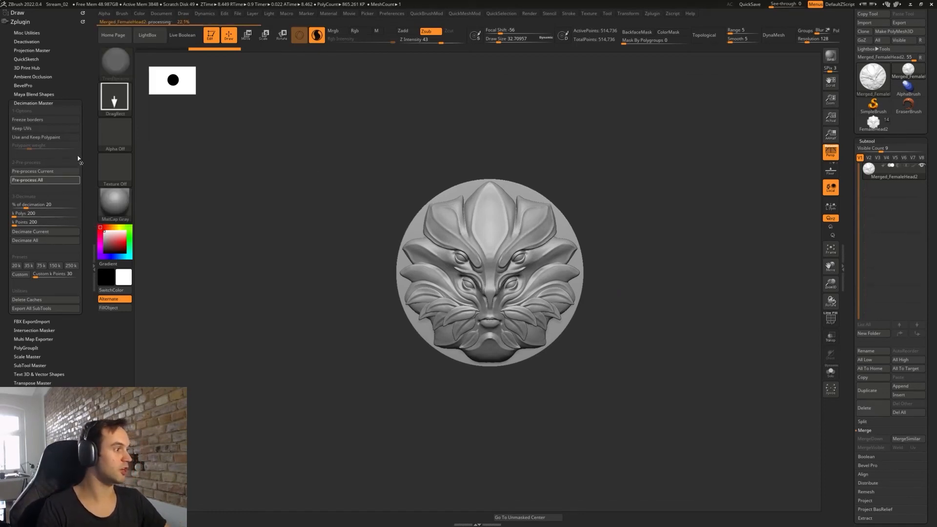
pyautogui.press('Escape')
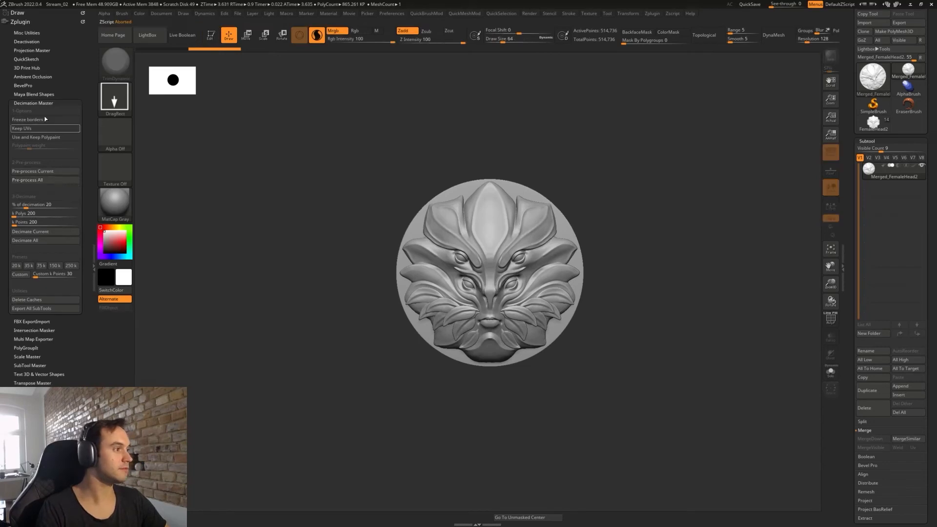
pyautogui.click(55, 232)
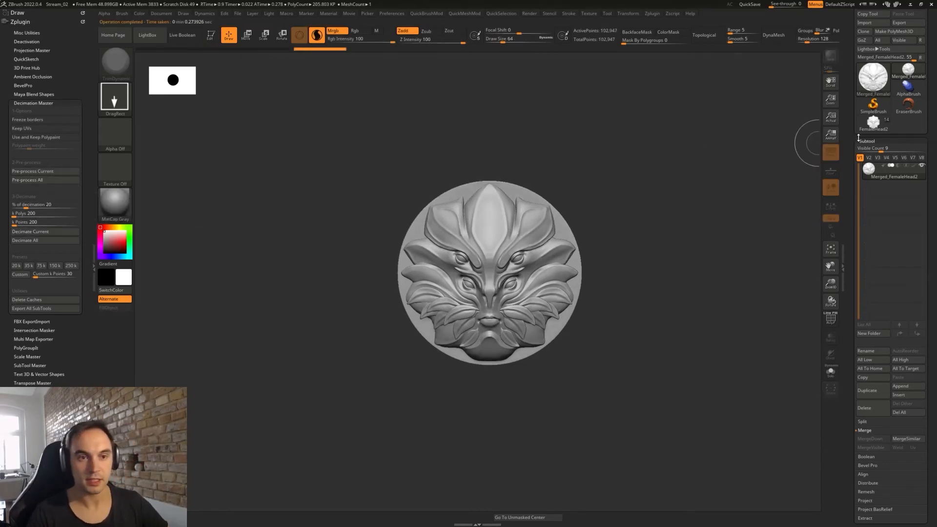
# - Rename the merged subtool as lion and send it to Cinema 4D with GoZ
pyautogui.click(873, 351)
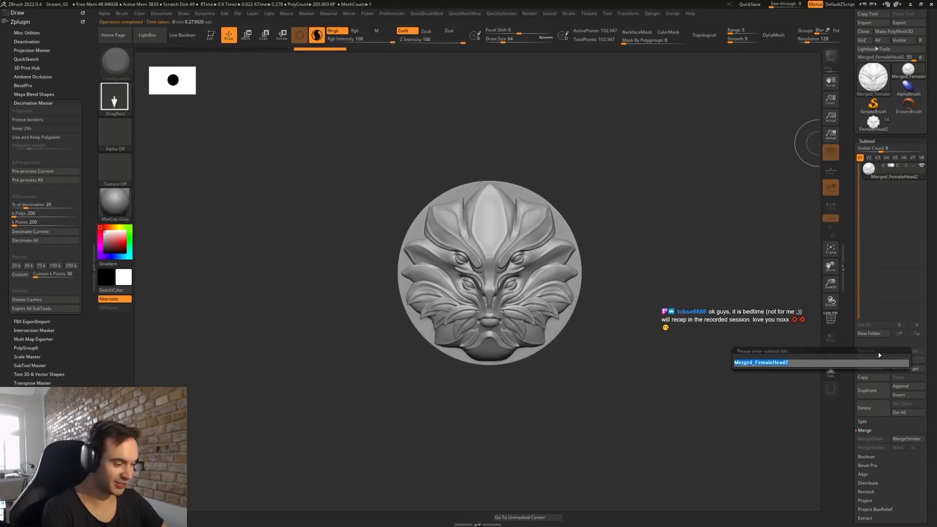
pyautogui.write('lion')
pyautogui.press('Return')
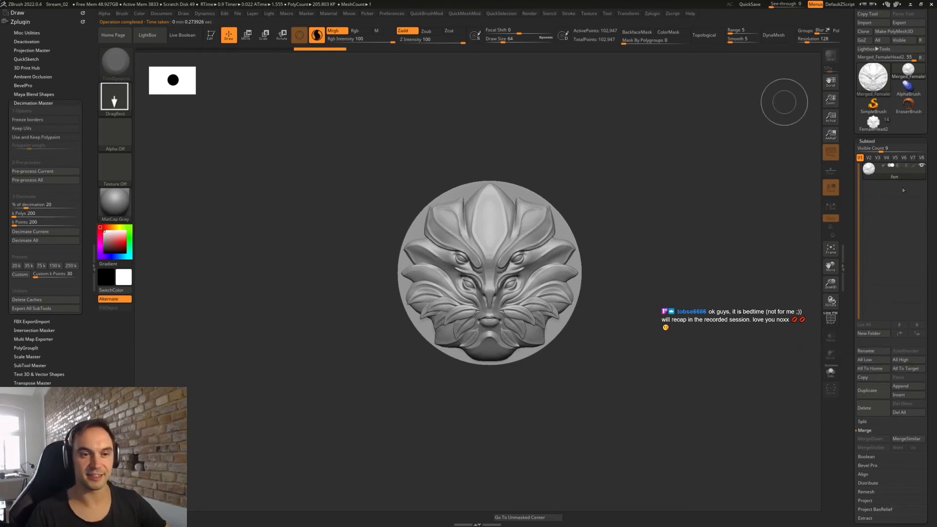
pyautogui.click(861, 40)
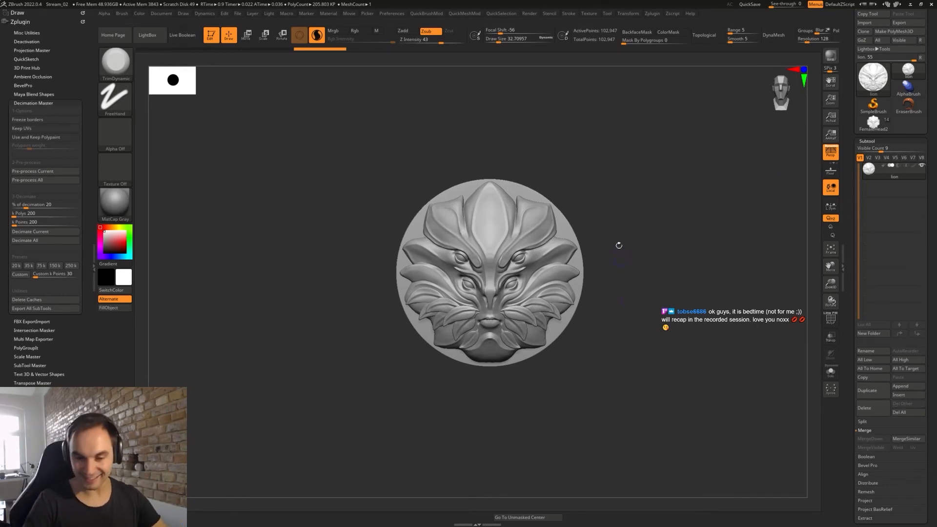
pyautogui.moveTo(632, 313)
pyautogui.mouseDown()
pyautogui.moveTo(628, 330)
pyautogui.moveTo(624, 298)
pyautogui.mouseUp()
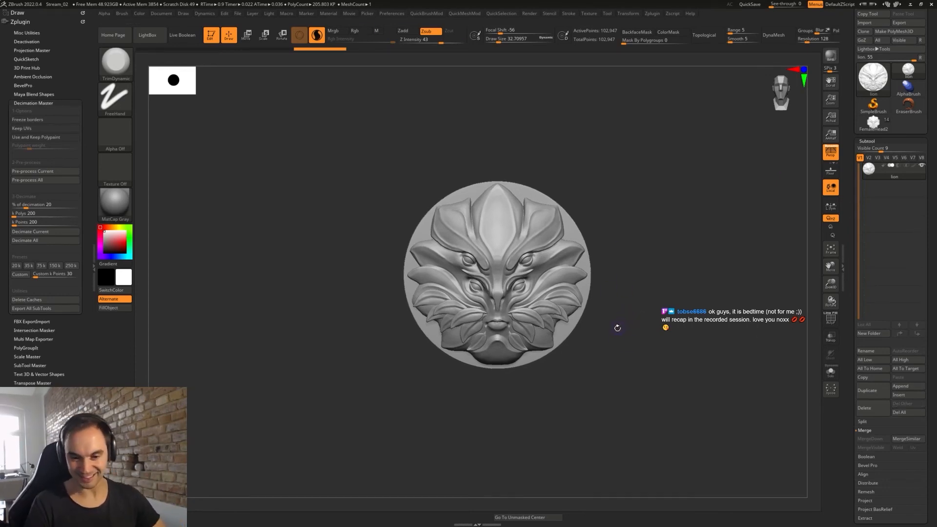
pyautogui.moveTo(609, 340)
pyautogui.mouseDown()
pyautogui.moveTo(623, 343)
pyautogui.moveTo(634, 330)
pyautogui.moveTo(610, 317)
pyautogui.mouseUp()
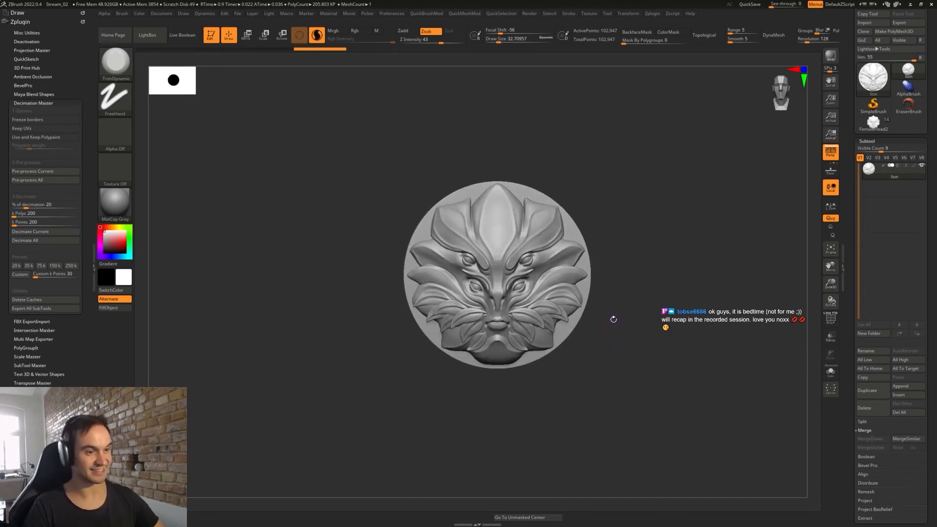
pyautogui.press('s')
pyautogui.moveTo(640, 286)
pyautogui.mouseDown()
pyautogui.moveTo(651, 330)
pyautogui.moveTo(617, 343)
pyautogui.moveTo(644, 340)
pyautogui.mouseUp()
# - Switch to Cinema 4D and hide the face object at the centre of the flower medallion
pyautogui.hotkey('alt', 'Tab')
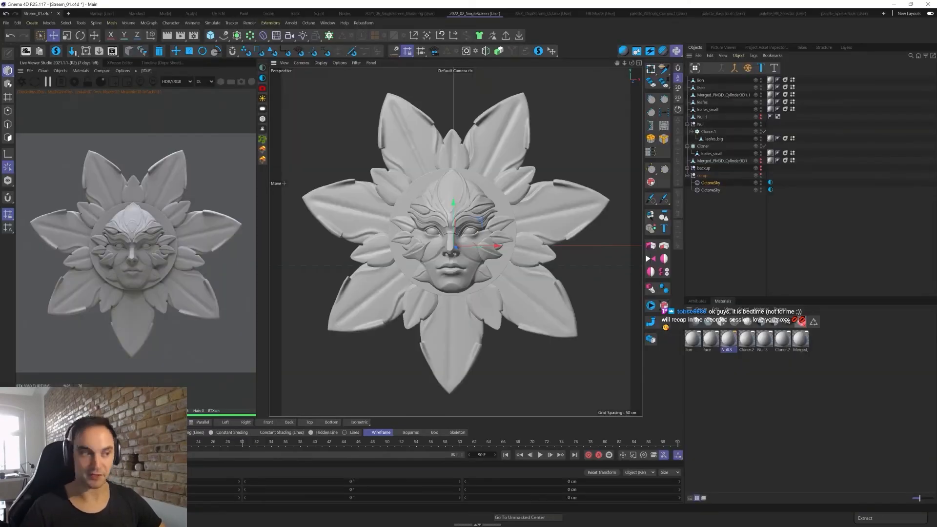
pyautogui.keyDown('alt'); pyautogui.moveTo(533, 180); pyautogui.dragTo(512, 231); pyautogui.keyUp('alt')
pyautogui.click(426, 36)
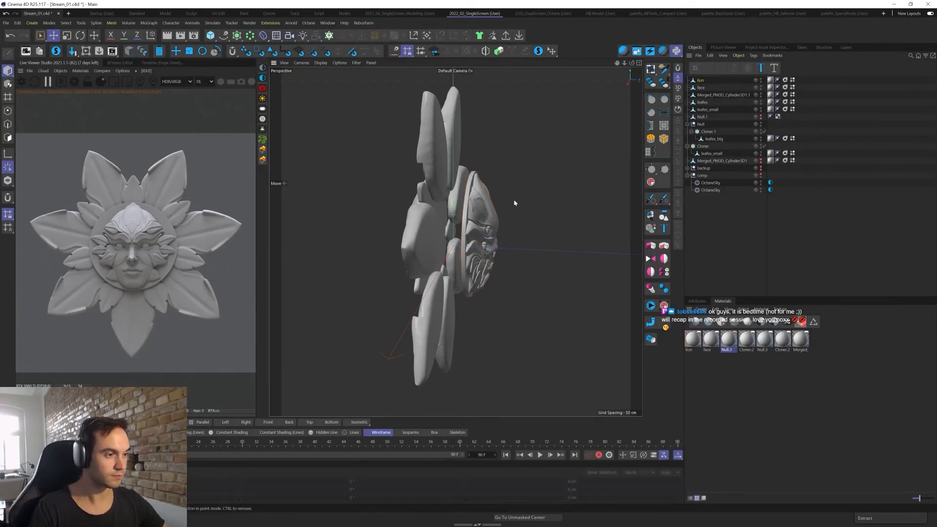
pyautogui.keyDown('alt'); pyautogui.moveTo(512, 205); pyautogui.dragTo(500, 208); pyautogui.keyUp('alt')
pyautogui.click(446, 232)
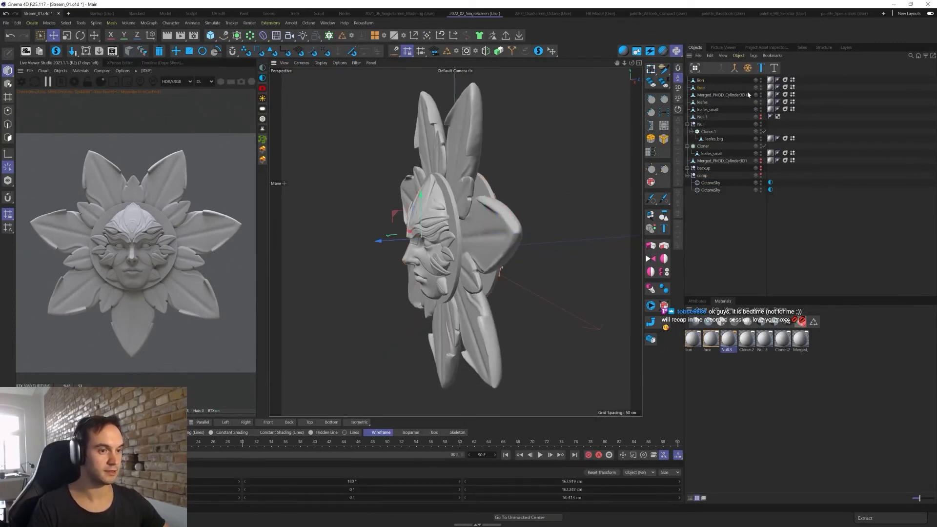
pyautogui.click(760, 90)
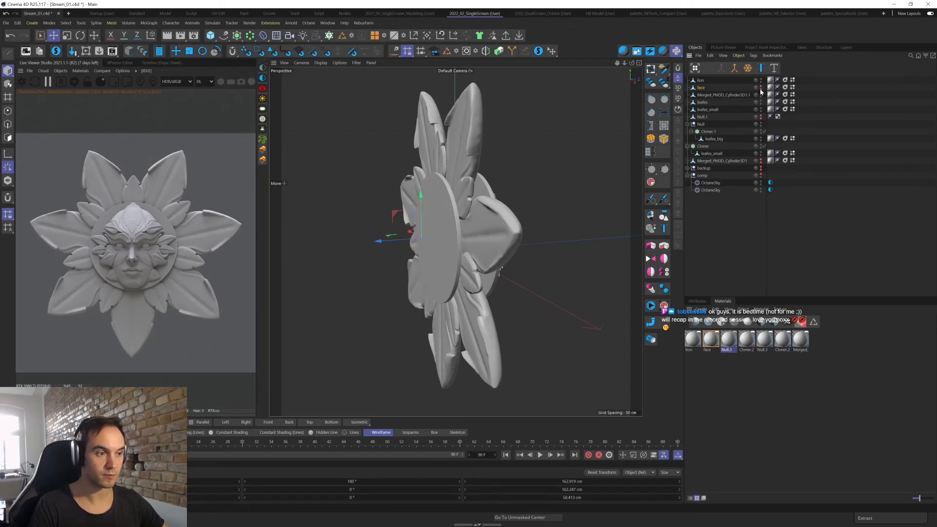
# - Set the lion object's heading rotation to 180° to turn the disc around
pyautogui.click(700, 80)
pyautogui.keyDown('alt'); pyautogui.moveTo(478, 234); pyautogui.dragTo(518, 261); pyautogui.keyUp('alt')
pyautogui.press('r')
pyautogui.click(406, 482)
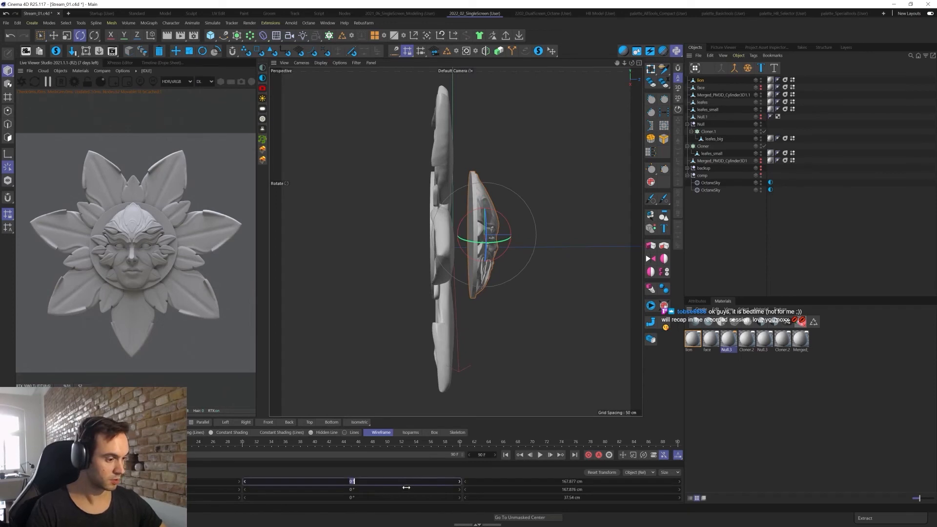
pyautogui.write('180')
pyautogui.press('Return')
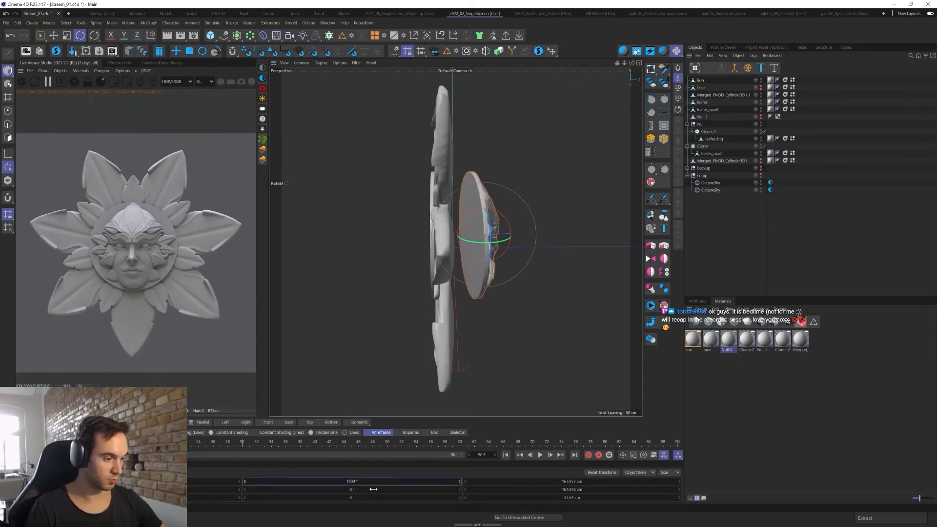
pyautogui.press('Return')
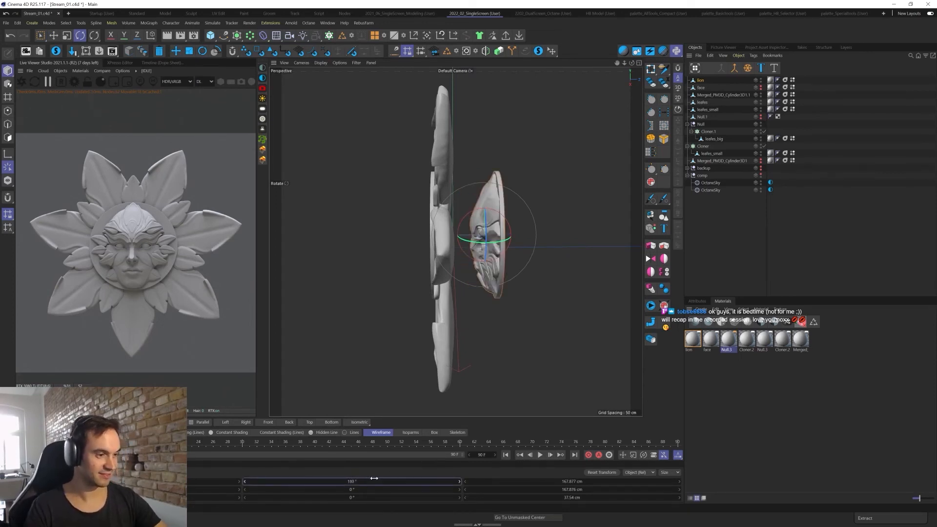
# - Move the lion disc along its depth axis to seat it at the centre of the flower
pyautogui.press('e')
pyautogui.moveTo(483, 235); pyautogui.dragTo(540, 240)
pyautogui.keyDown('alt'); pyautogui.moveTo(562, 266); pyautogui.dragTo(579, 269, button='middle'); pyautogui.keyUp('alt')
# - Render the medallion with the lion face in the Octane Live Viewer and inspect it up close
pyautogui.click(21, 82)
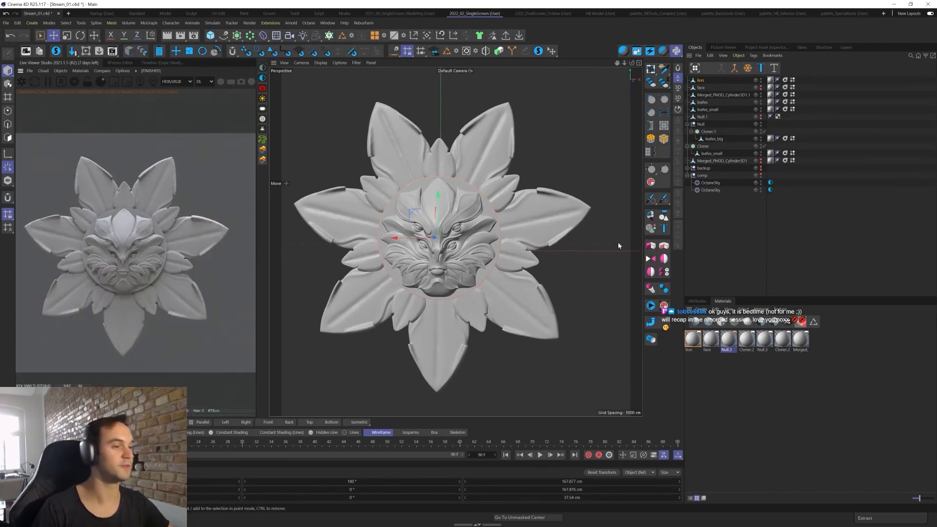
pyautogui.keyDown('alt'); pyautogui.moveTo(523, 280); pyautogui.dragTo(564, 337); pyautogui.keyUp('alt')
pyautogui.scroll(3, 521, 282)
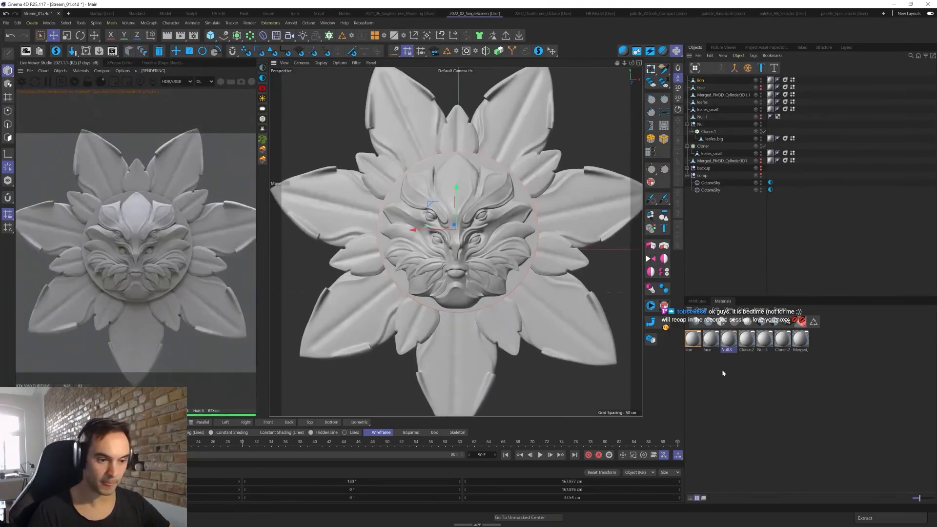
pyautogui.keyDown('alt'); pyautogui.moveTo(508, 286); pyautogui.dragTo(532, 291); pyautogui.keyUp('alt')
pyautogui.scroll(-1, 512, 288)
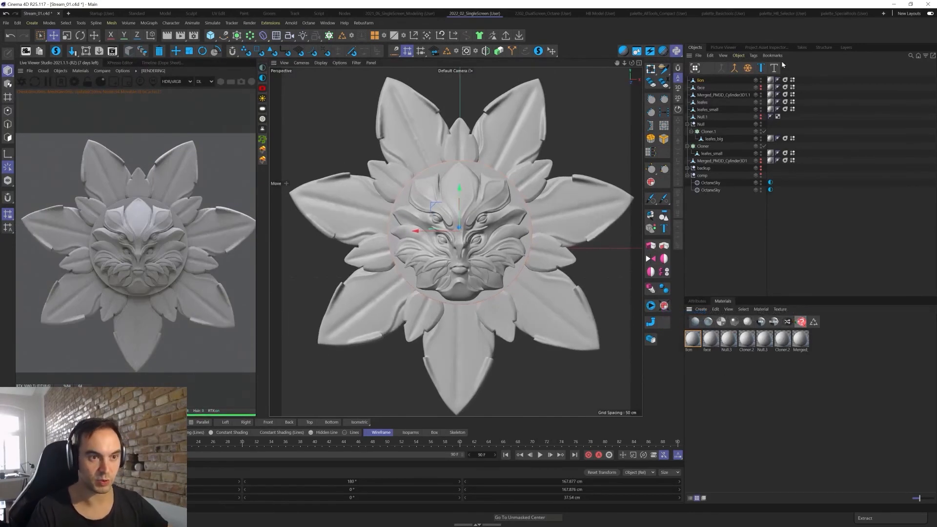
# - Delete the material tags from the lion, face, cylinder and leaf objects, including those inside the cloners
pyautogui.click(798, 126)
pyautogui.keyDown('shift'); pyautogui.click(770, 110); pyautogui.keyUp('shift')
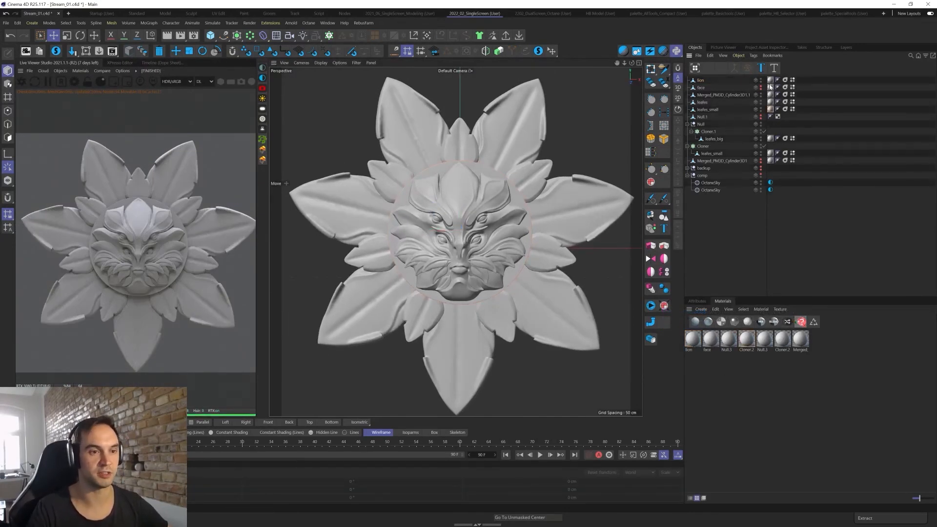
pyautogui.press('Delete')
pyautogui.click(539, 196)
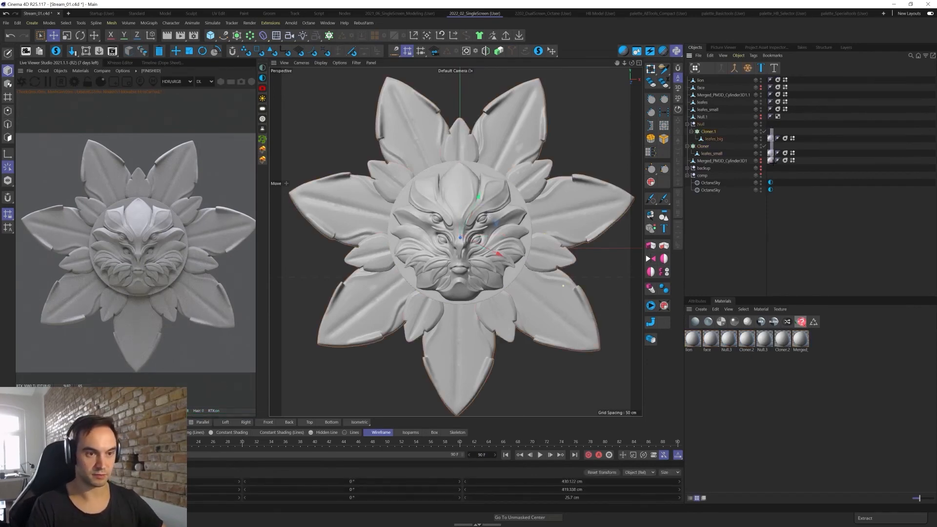
pyautogui.press('Delete')
# - Group all objects from lion down to Cloner under a null and name the group Flower
pyautogui.click(687, 124)
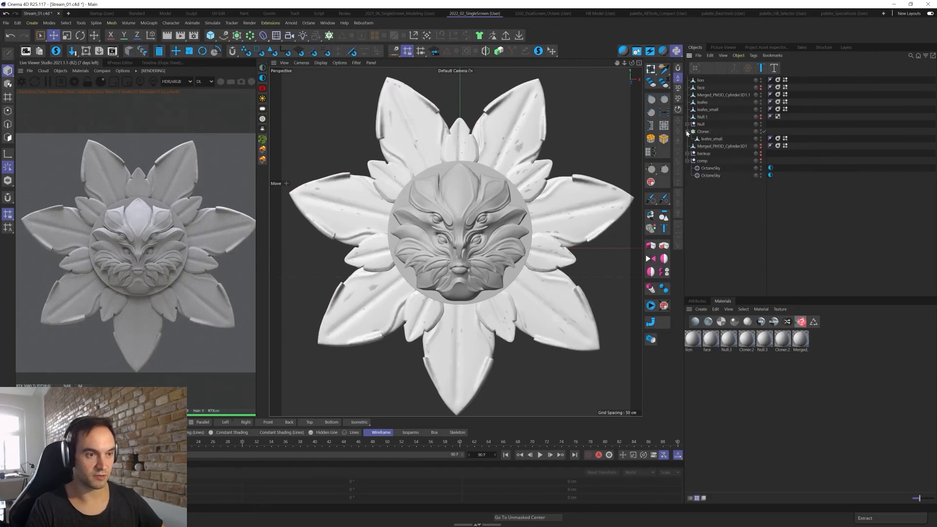
pyautogui.click(687, 131)
pyautogui.click(701, 80)
pyautogui.keyDown('shift'); pyautogui.click(704, 132); pyautogui.keyUp('shift')
pyautogui.hotkey('alt', 'g')
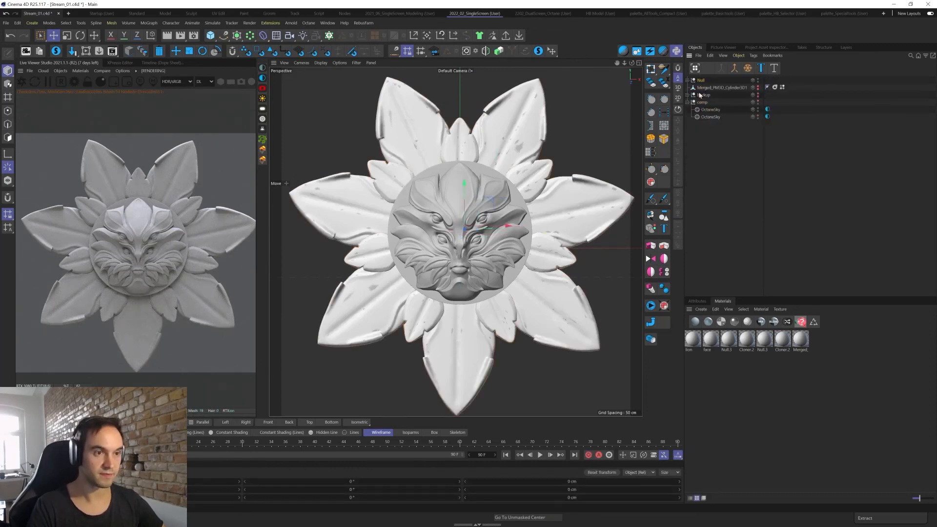
pyautogui.doubleClick(701, 80)
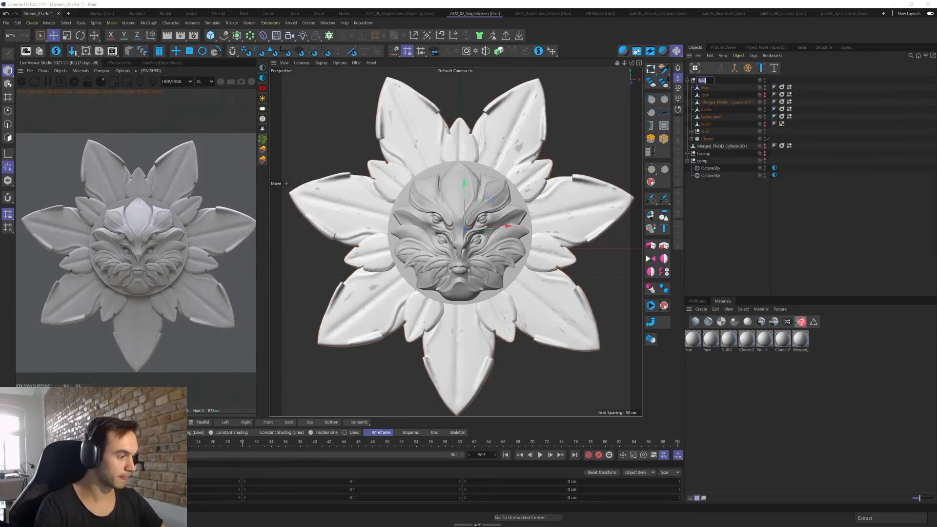
pyautogui.press('Return')
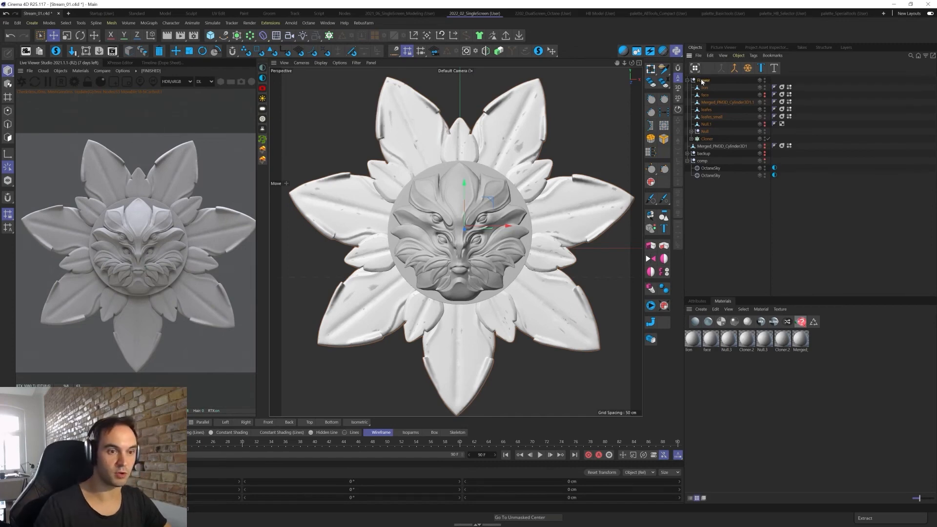
# - Assign a new Octane glossy material to the Flower group and delete all other materials from the scene
pyautogui.click(769, 237)
pyautogui.click(696, 322)
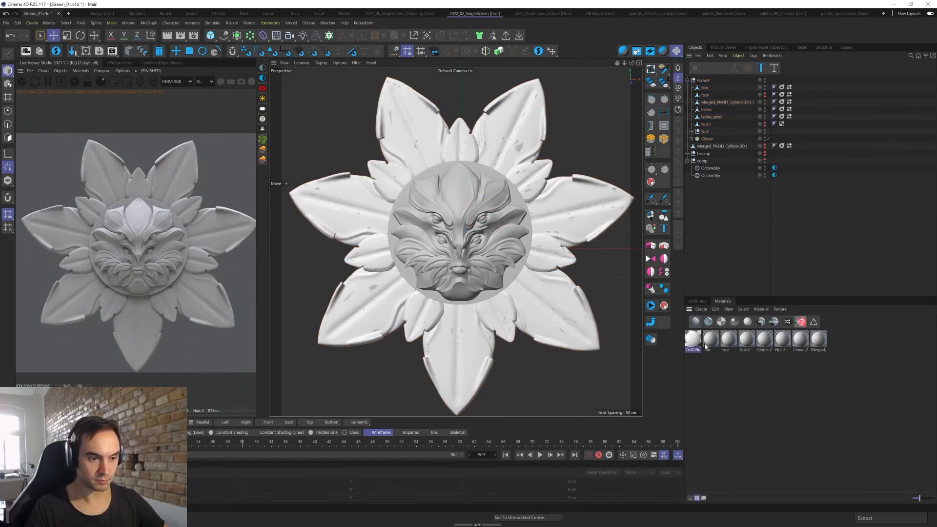
pyautogui.click(707, 323)
pyautogui.click(707, 324)
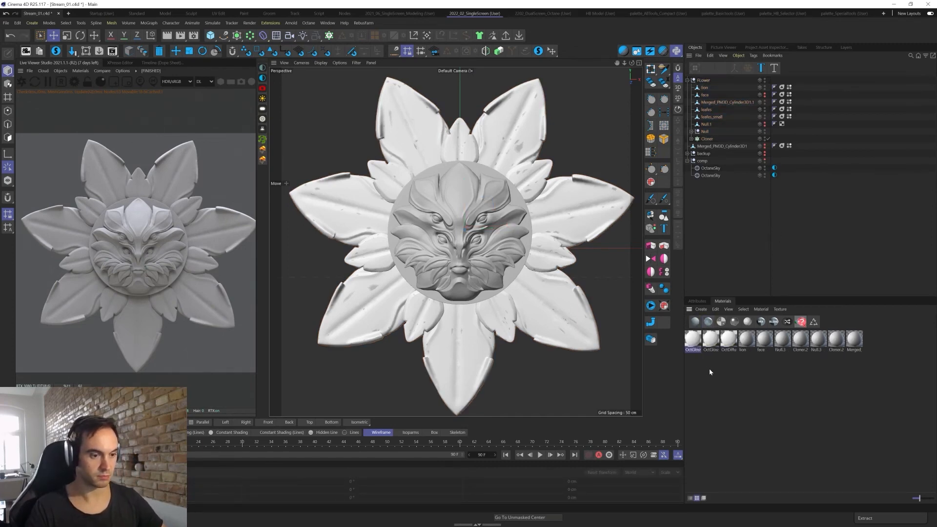
pyautogui.moveTo(705, 84); pyautogui.dragTo(703, 80)
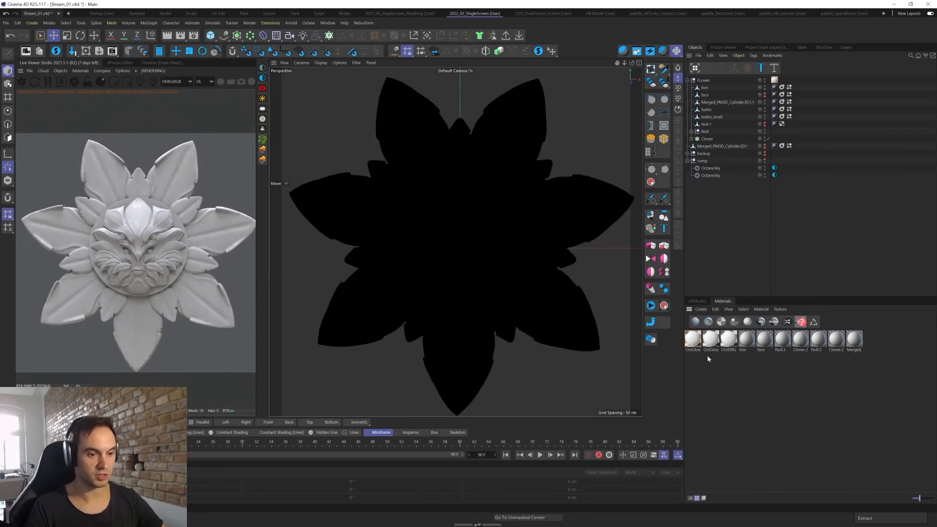
pyautogui.moveTo(708, 383); pyautogui.dragTo(875, 330)
pyautogui.press('Delete')
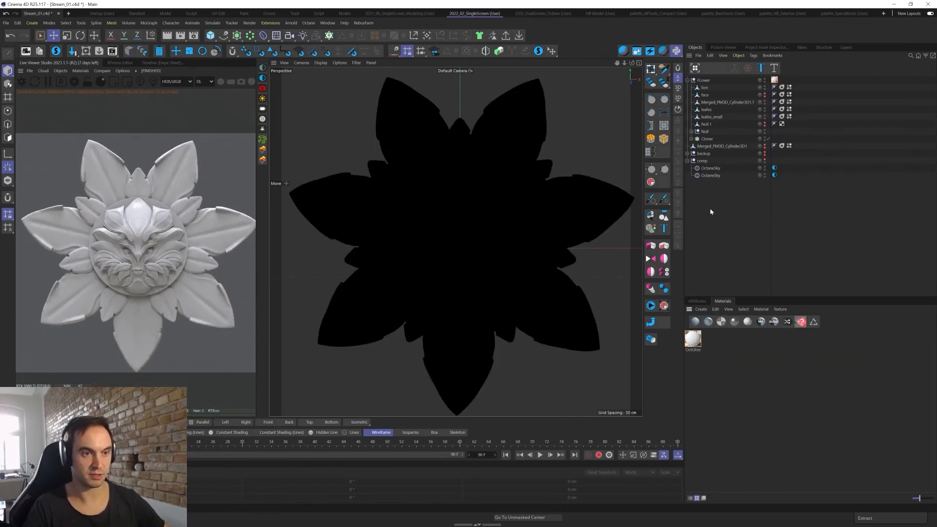
# - Set the display color of the Flower group and all its children to Custom
pyautogui.click(702, 80)
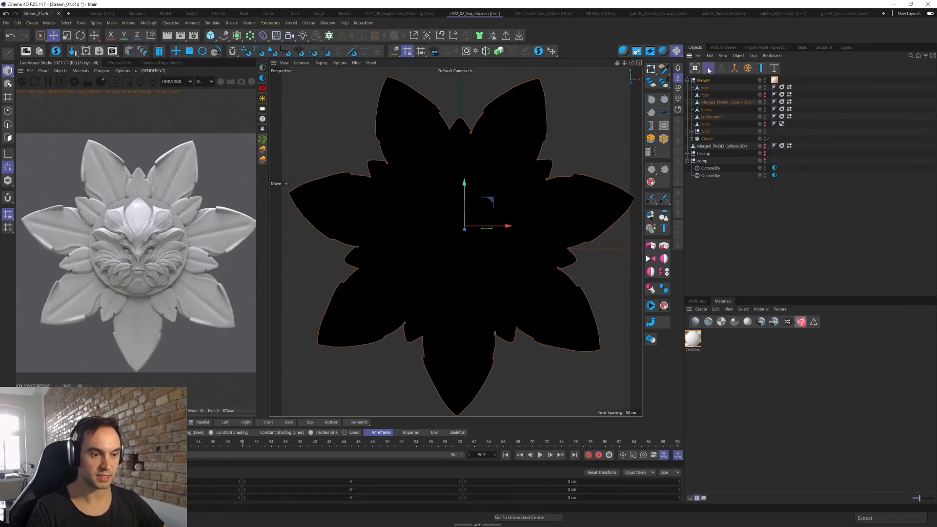
pyautogui.click(707, 69)
pyautogui.click(702, 300)
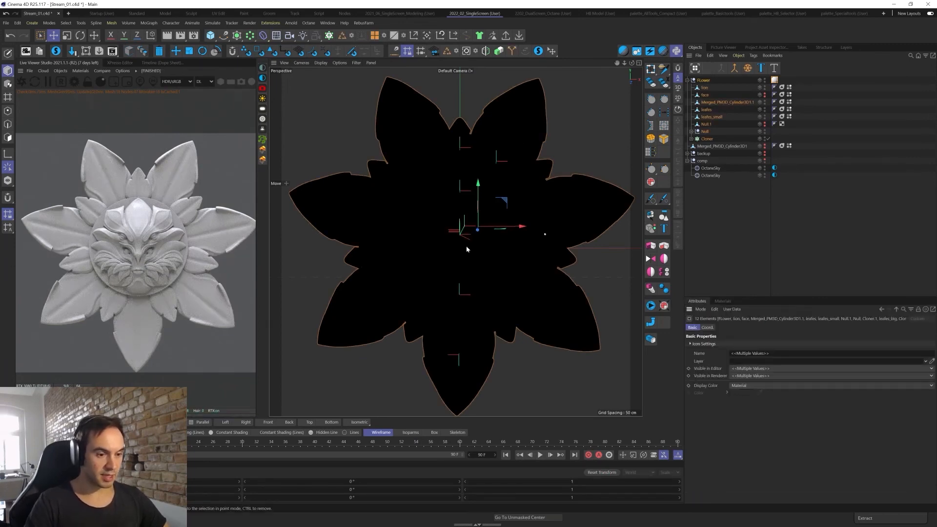
pyautogui.click(741, 385)
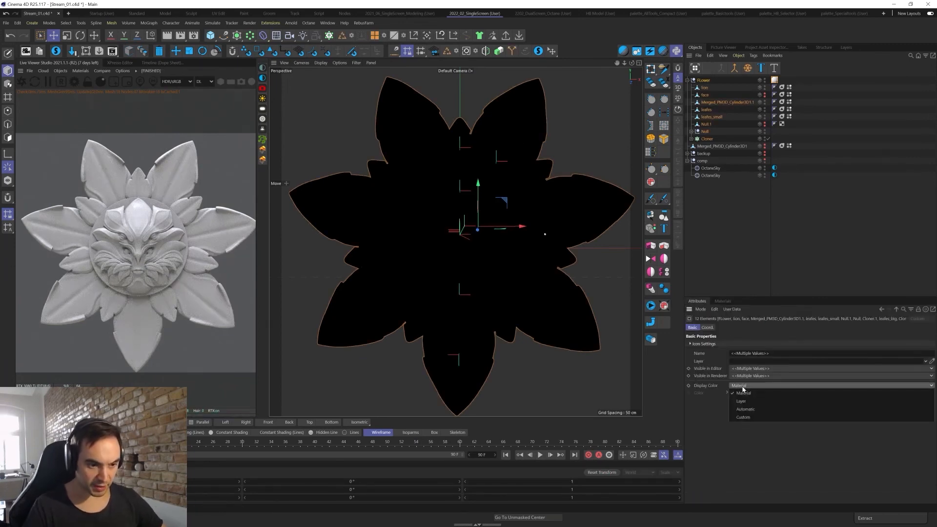
pyautogui.click(742, 417)
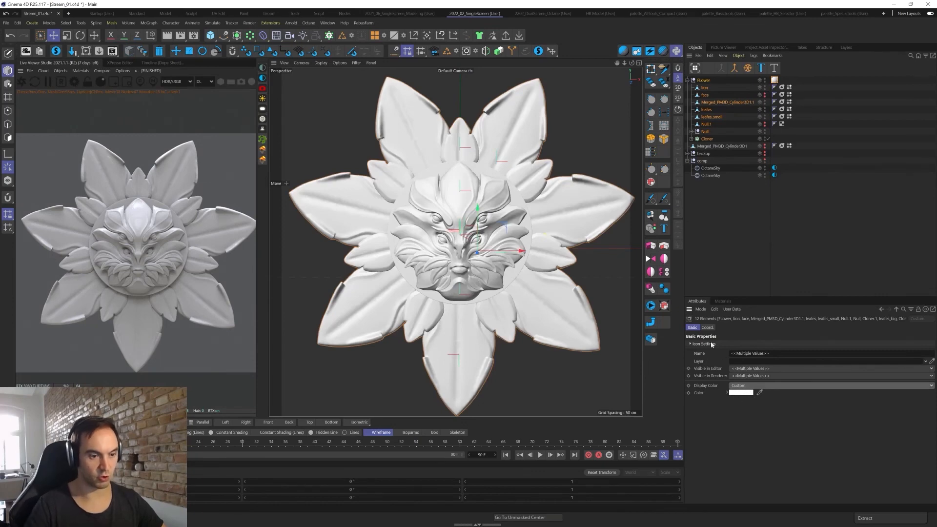
# - Set the custom display color of the Flower group and its children to a mid grey with RGB values of 178
pyautogui.click(740, 392)
pyautogui.click(668, 445)
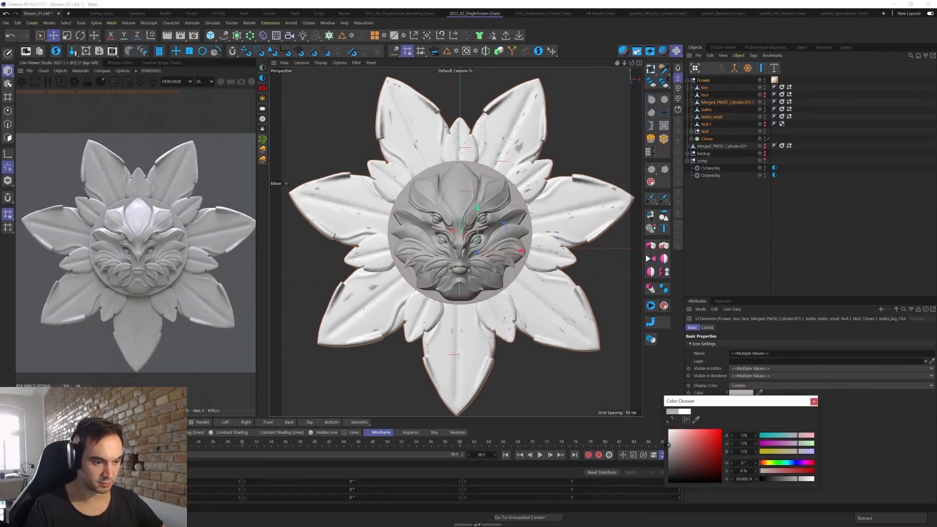
pyautogui.click(813, 401)
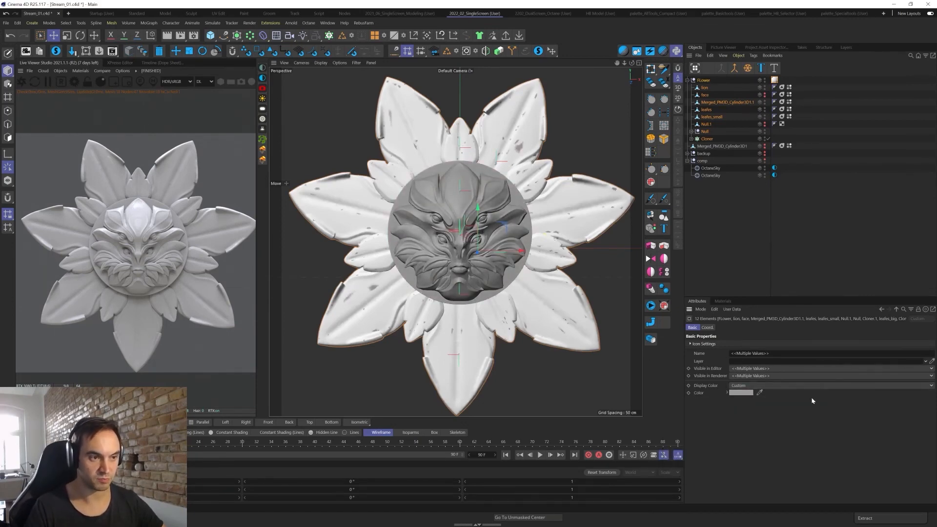
# - Try moving the big leaf cloner away from the medallion, and undo the move
pyautogui.click(726, 183)
pyautogui.click(540, 130)
pyautogui.moveTo(540, 130); pyautogui.dragTo(573, 176)
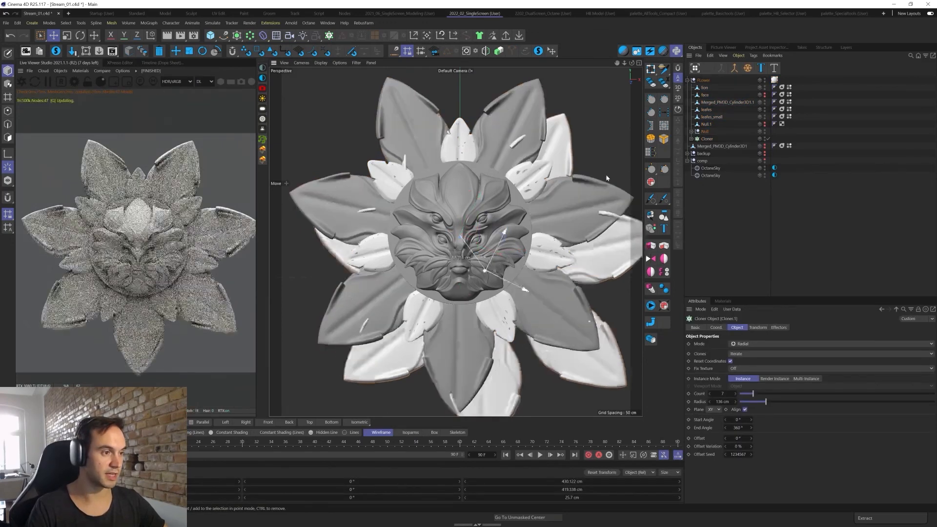
pyautogui.hotkey('ctrl', 'z')
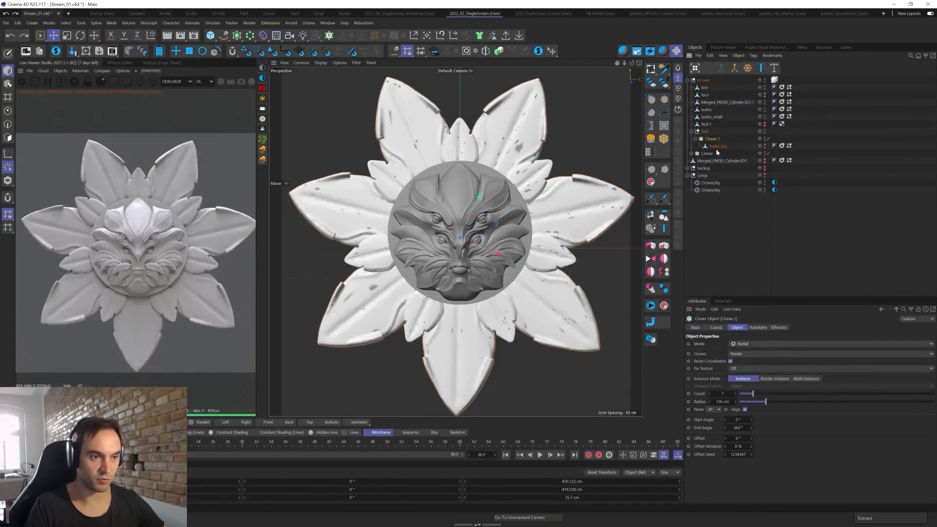
# - Hide the Null and Cloner objects holding the white leaves, and delete Merged_PM3D_Cylinder3D1.1 from the Flower group
pyautogui.keyDown('alt'); pyautogui.click(765, 133); pyautogui.keyUp('alt')
pyautogui.click(691, 132)
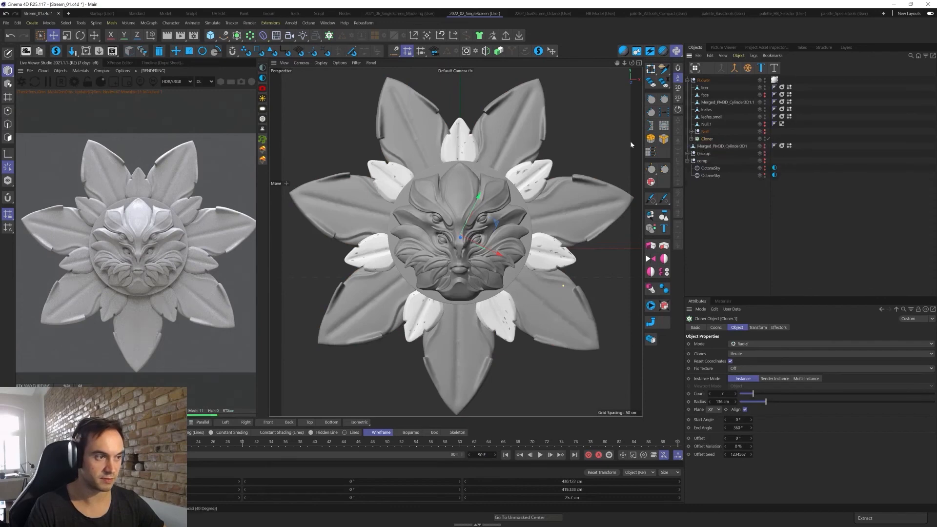
pyautogui.click(531, 180)
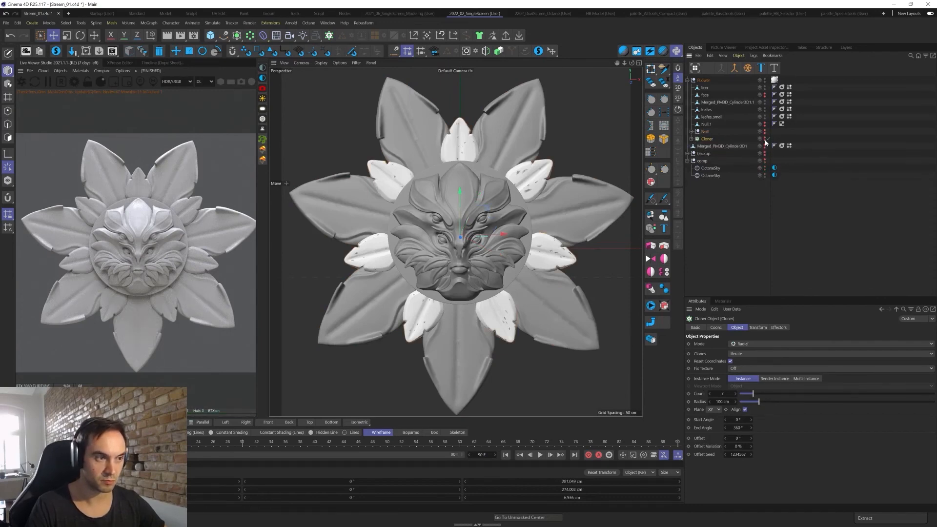
pyautogui.click(523, 140)
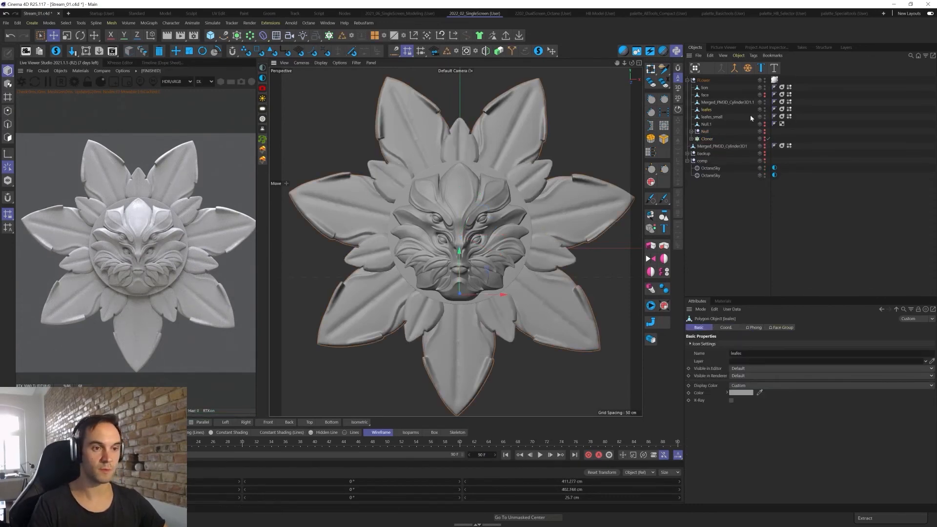
pyautogui.click(726, 102)
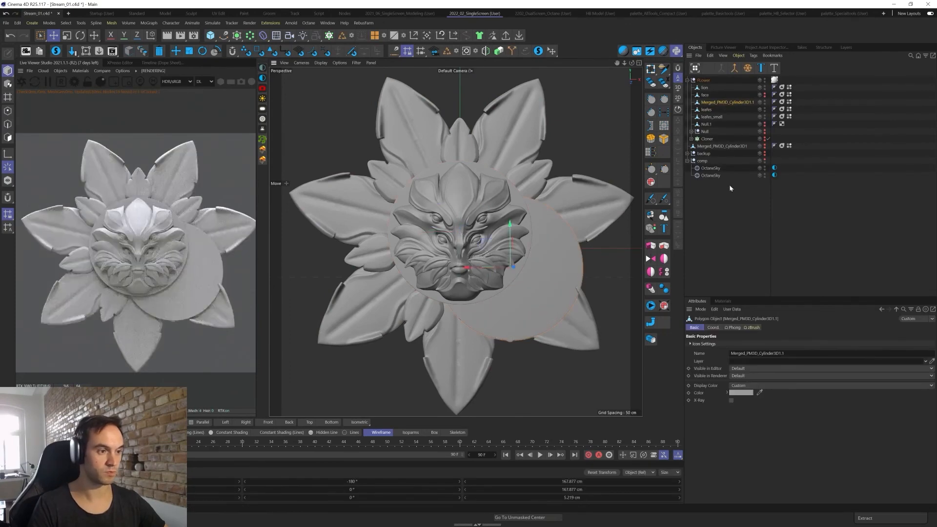
pyautogui.press('Delete')
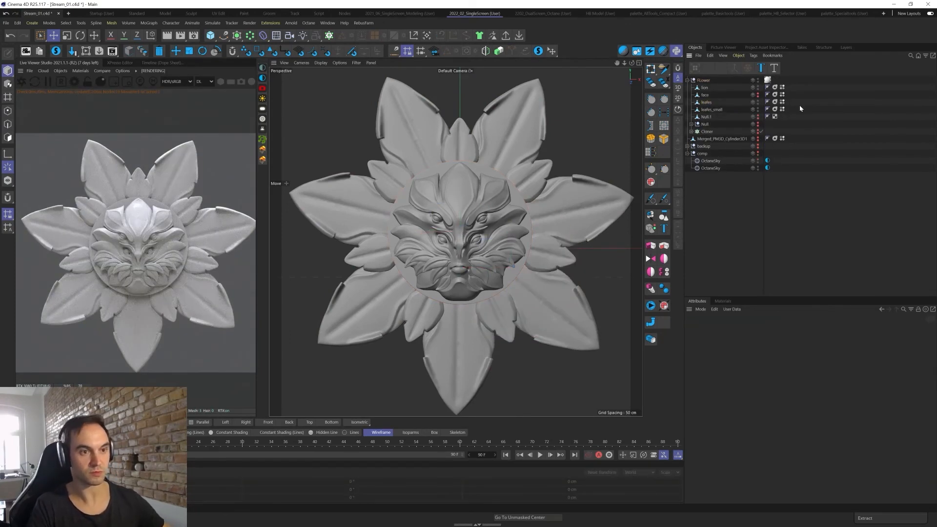
# - Open the glossy material in the Octane Node Editor and connect a new Dirt node to its Diffuse input
pyautogui.click(722, 301)
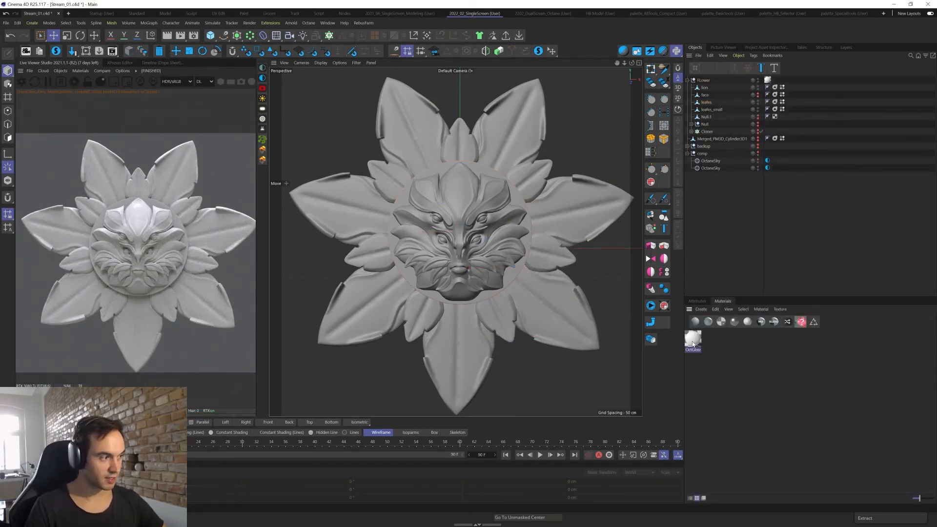
pyautogui.doubleClick(692, 343)
pyautogui.moveTo(738, 272); pyautogui.dragTo(647, 100)
pyautogui.click(581, 200)
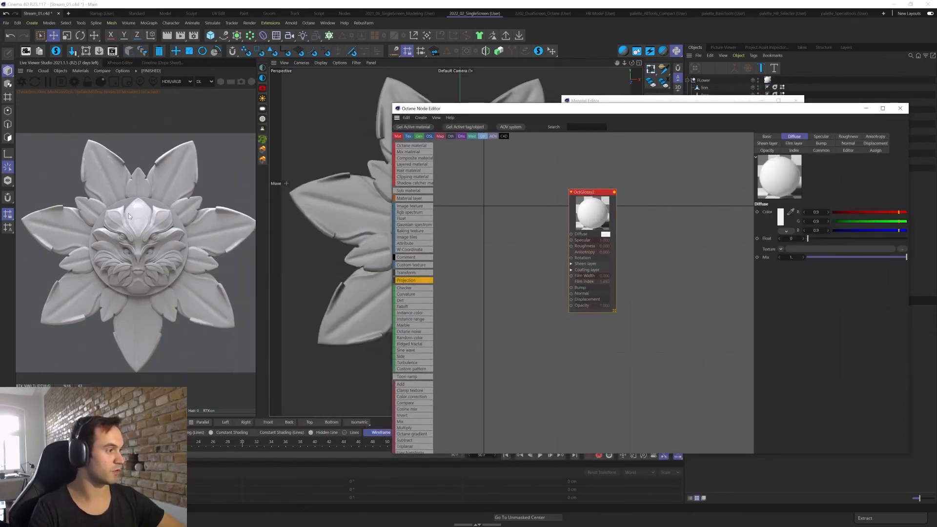
pyautogui.moveTo(587, 191); pyautogui.dragTo(577, 185)
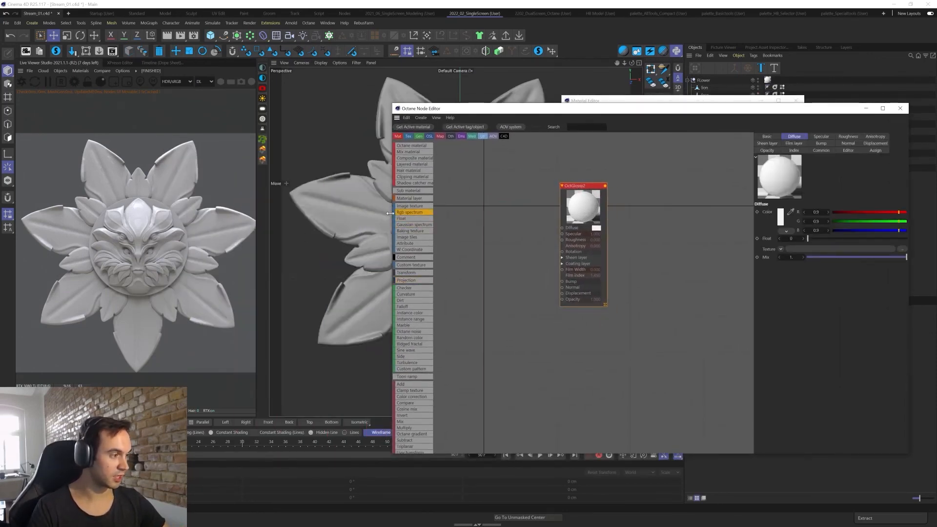
pyautogui.moveTo(416, 302); pyautogui.dragTo(524, 247)
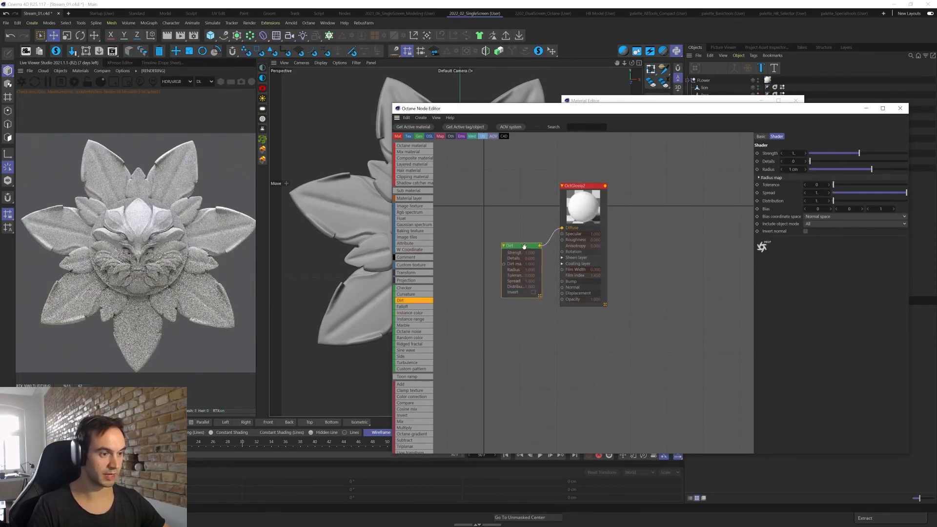
# - Set the Dirt node's strength to 2, details to 1 and radius to 2 cm, and space the nodes apart
pyautogui.doubleClick(790, 154)
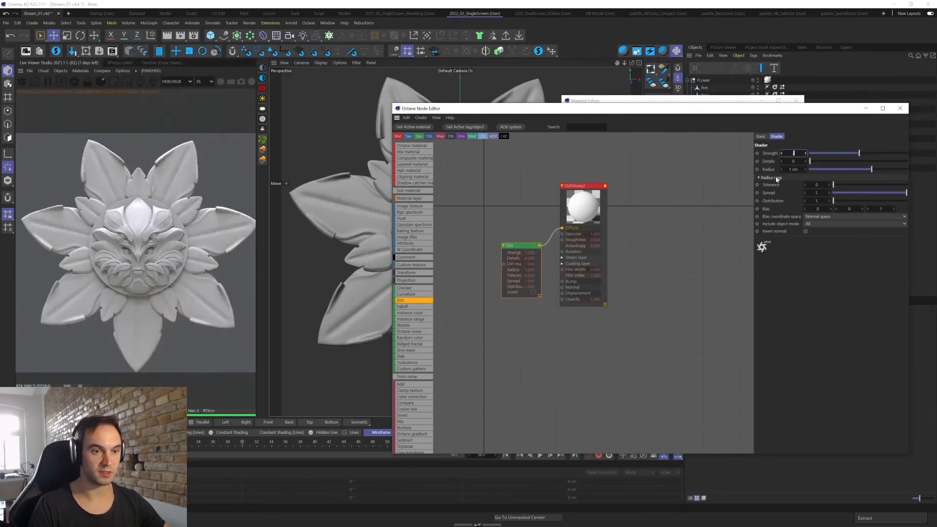
pyautogui.press('Return')
pyautogui.press('Tab')
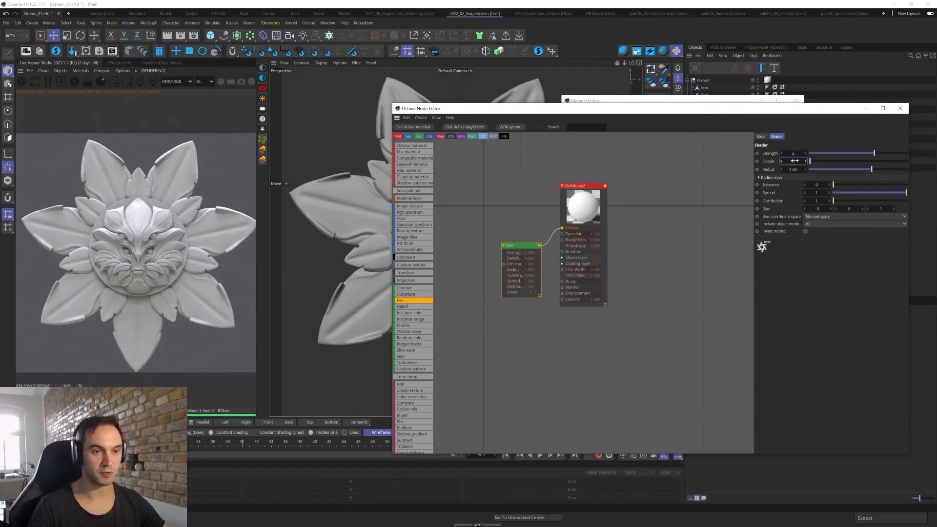
pyautogui.write('1')
pyautogui.press('Tab')
pyautogui.write('2')
pyautogui.press('Return')
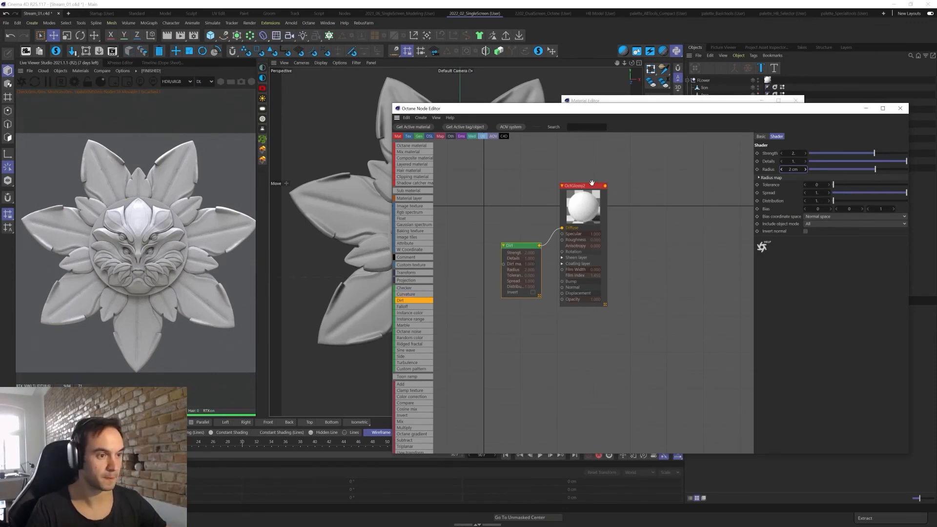
pyautogui.moveTo(591, 183); pyautogui.dragTo(620, 171)
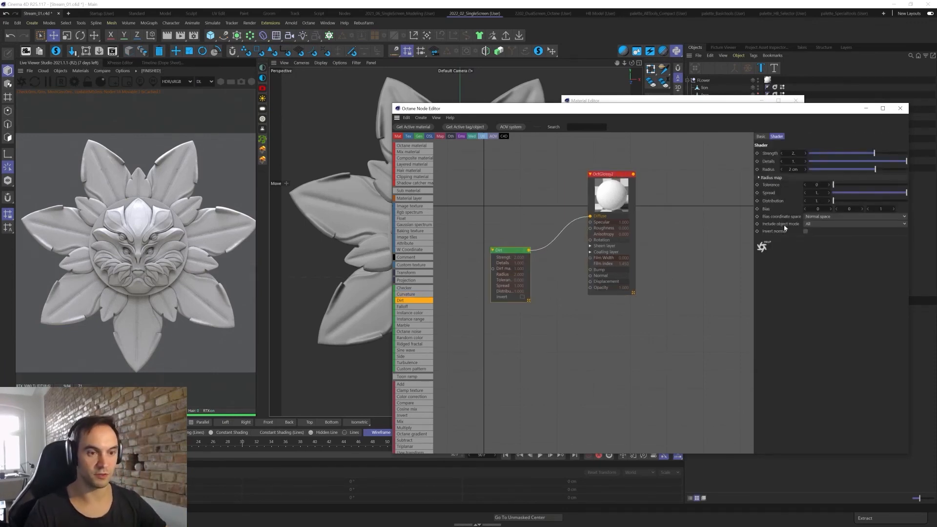
# - Try Invert normal with a higher strength on the Dirt node, and restore the previous settings
pyautogui.click(805, 232)
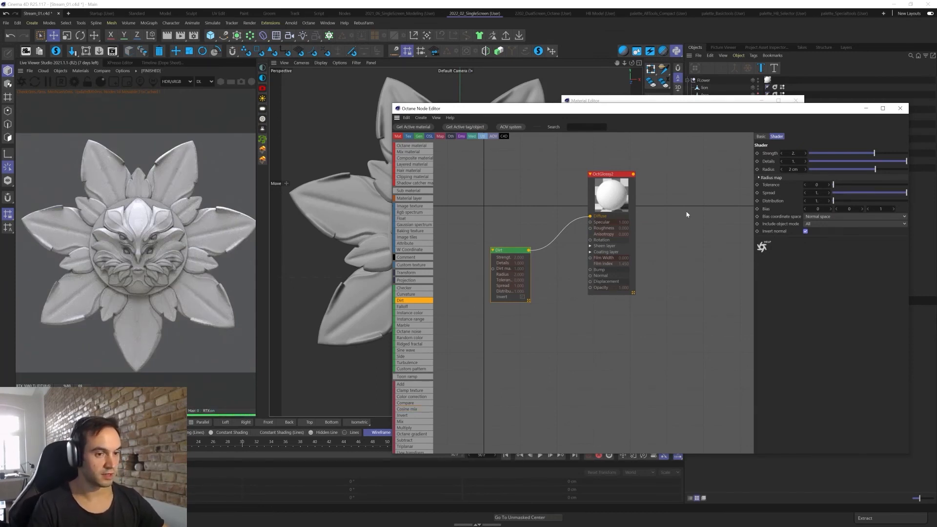
pyautogui.moveTo(798, 154); pyautogui.dragTo(806, 153)
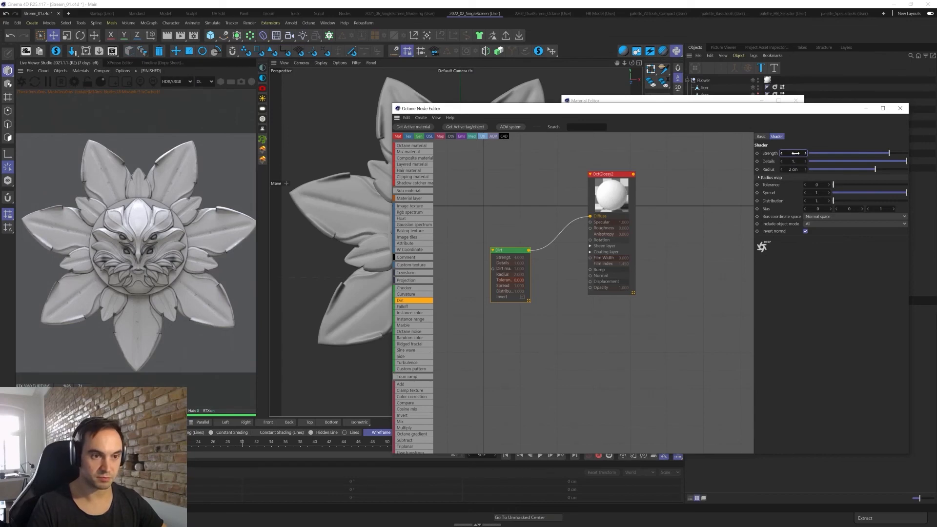
pyautogui.press('Return')
pyautogui.click(805, 232)
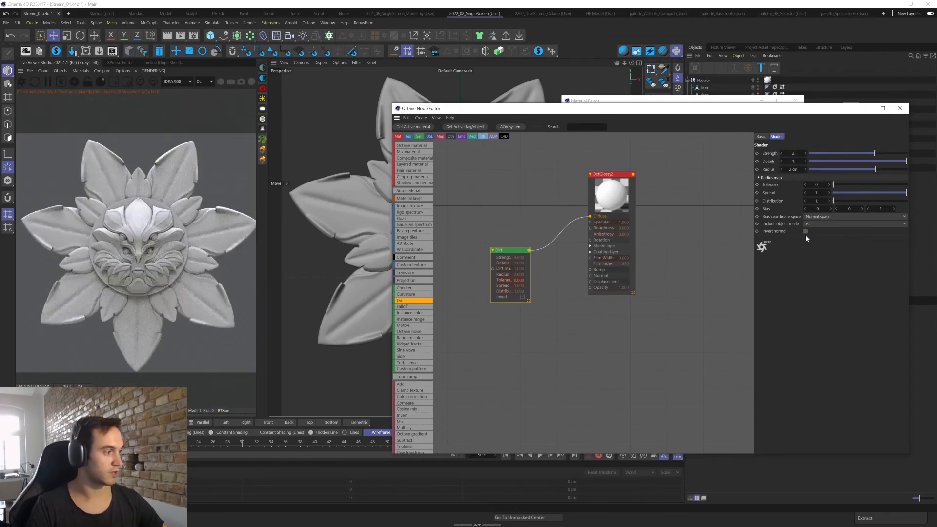
# - Test different Dirt strengths, and set the radius to 1 cm and the strength to 2
pyautogui.moveTo(797, 153); pyautogui.dragTo(809, 153)
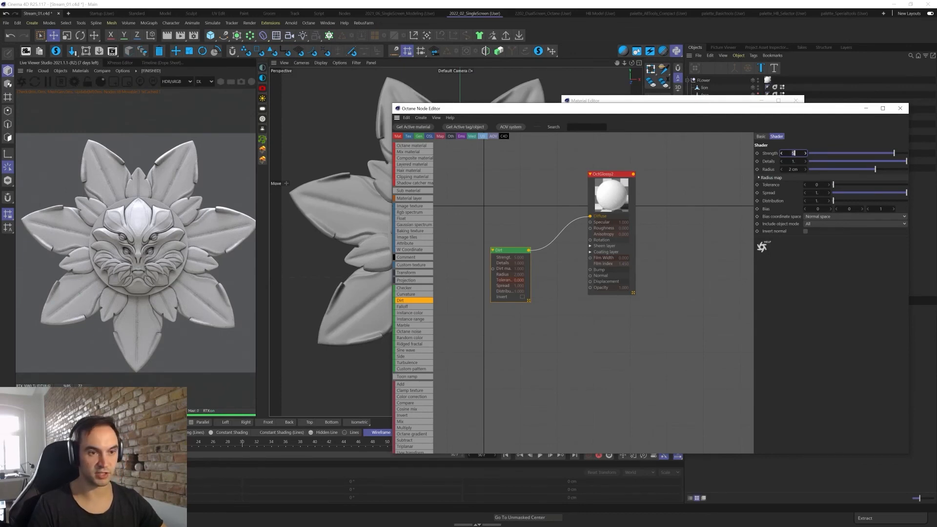
pyautogui.press('Return')
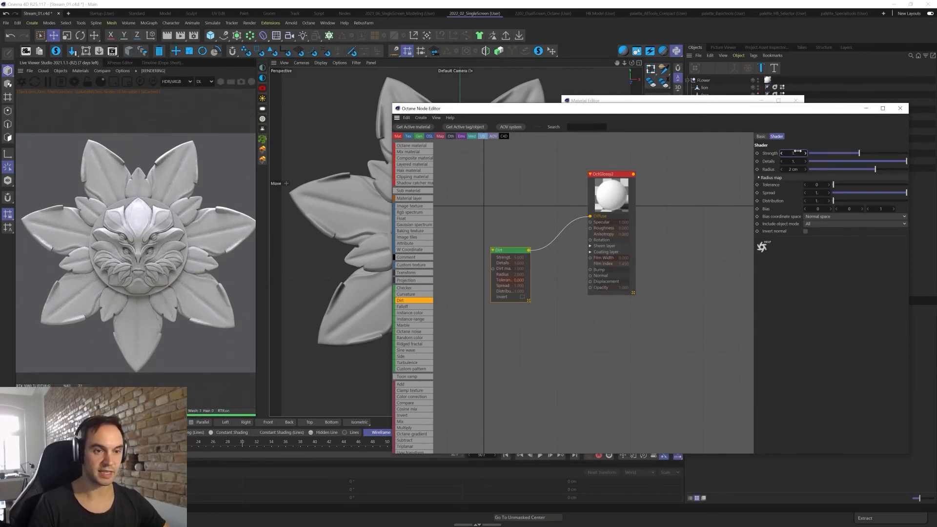
pyautogui.doubleClick(797, 153)
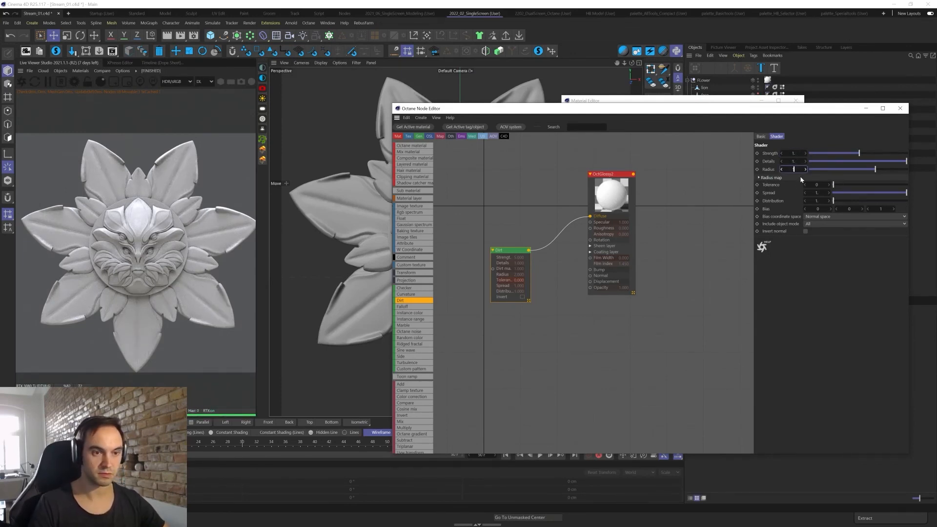
pyautogui.write('1')
pyautogui.press('Return')
pyautogui.hotkey('shift', 'Tab')
pyautogui.hotkey('shift', 'Tab')
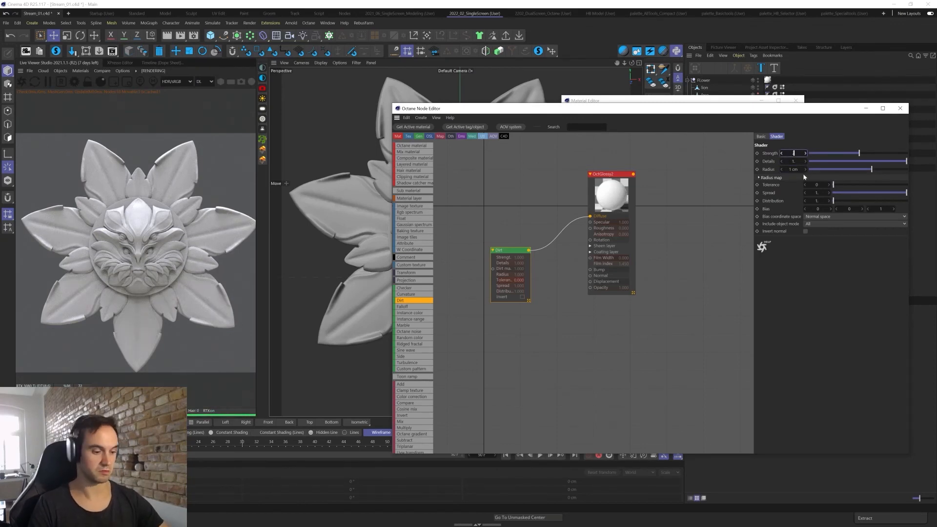
pyautogui.write('2')
pyautogui.press('Return')
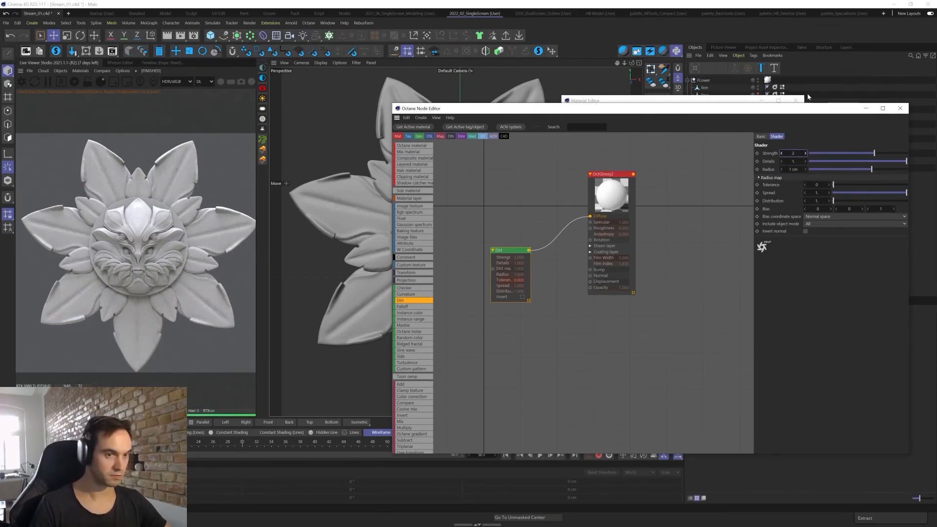
# - Shift the node editor window and spread the glossy material and Dirt nodes further apart
pyautogui.moveTo(844, 112); pyautogui.dragTo(810, 112)
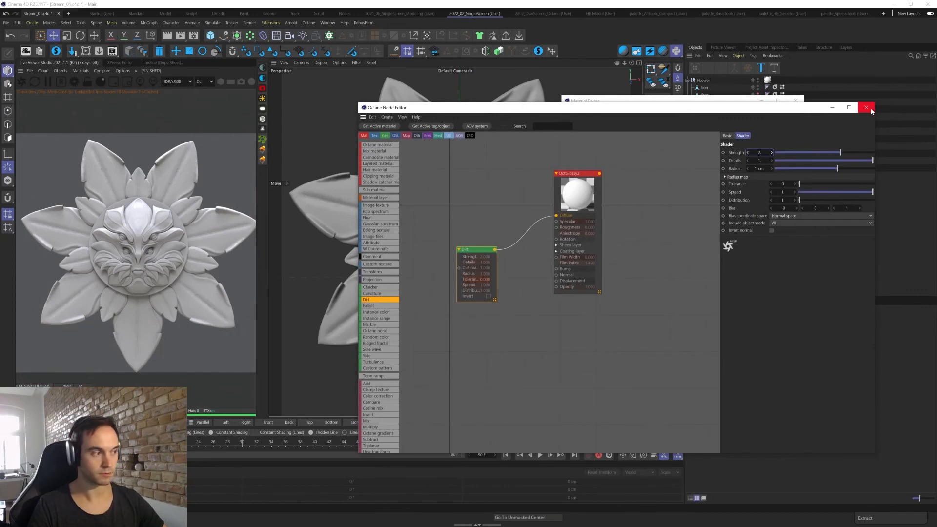
pyautogui.moveTo(575, 173); pyautogui.dragTo(615, 182)
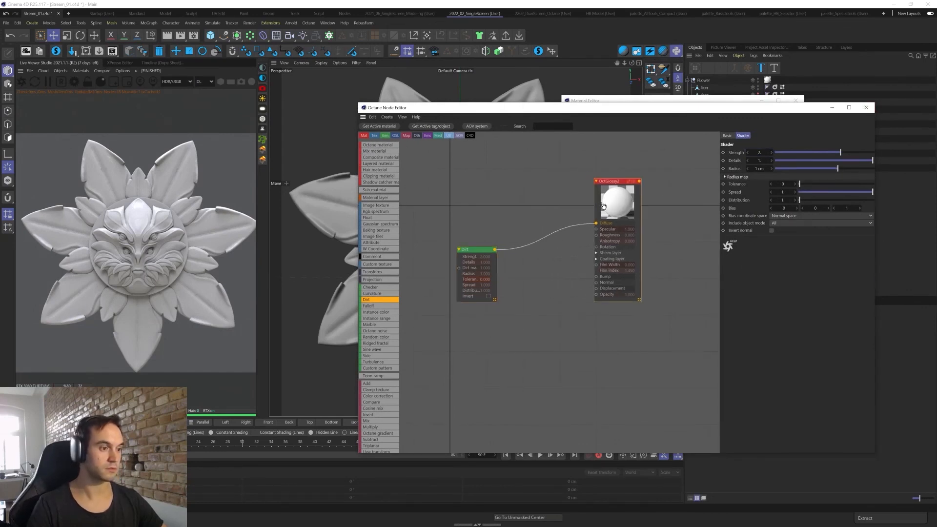
pyautogui.moveTo(472, 249); pyautogui.dragTo(488, 189)
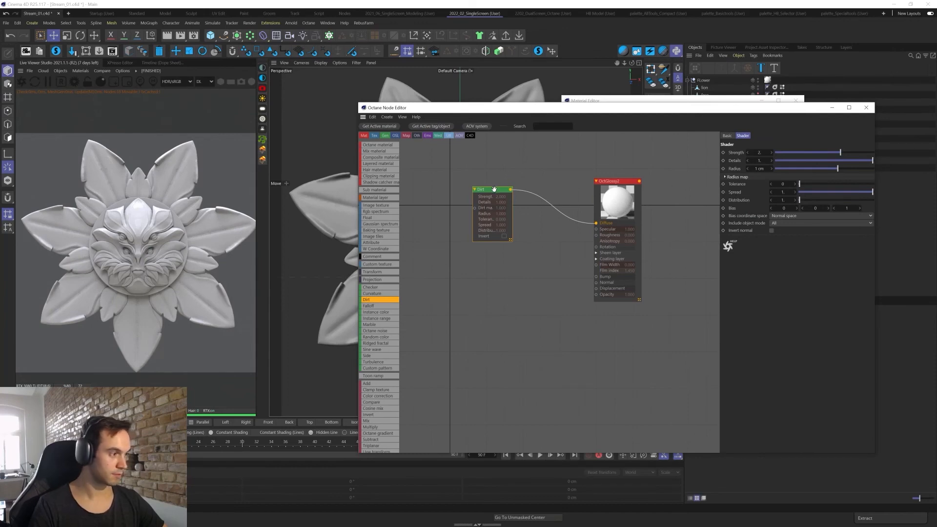
pyautogui.moveTo(493, 189); pyautogui.dragTo(482, 281)
# - Set the Dirt node's strength to 10 and its radius to 5 cm
pyautogui.click(759, 153)
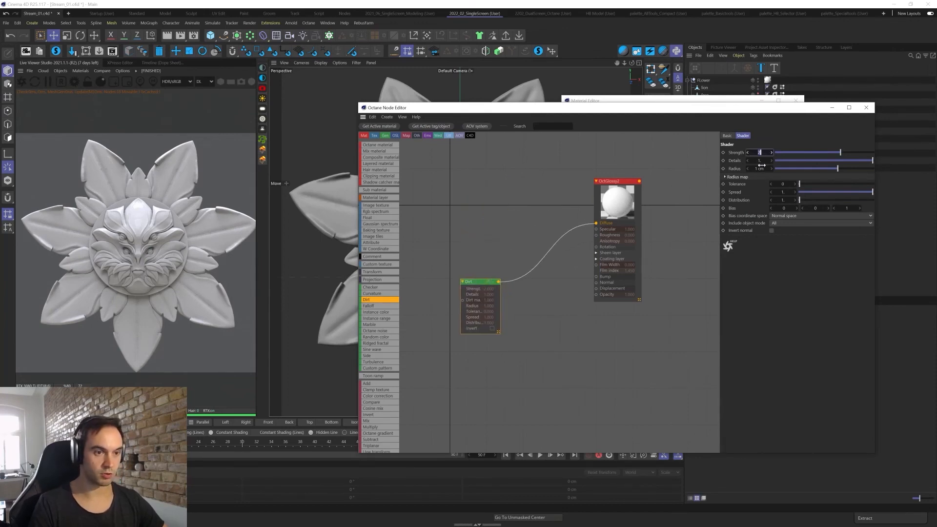
pyautogui.write('10')
pyautogui.press('Return')
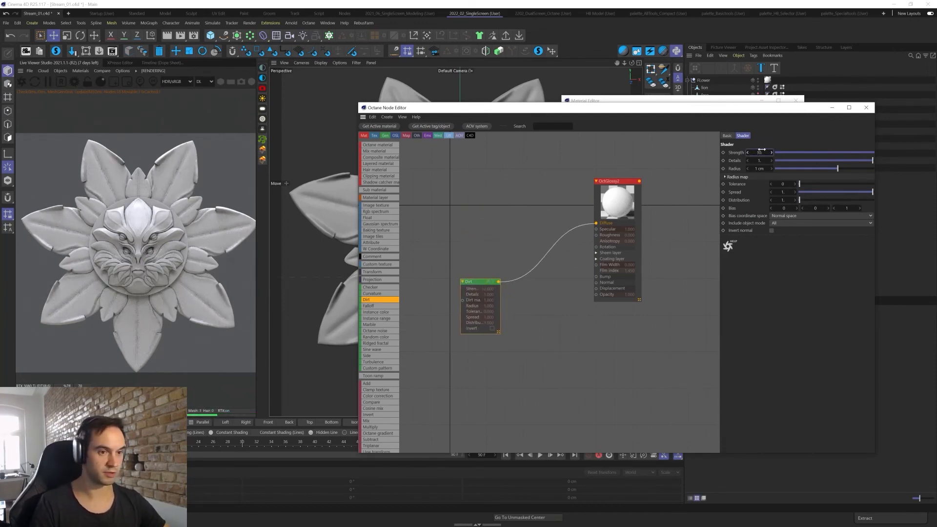
pyautogui.moveTo(761, 162); pyautogui.dragTo(764, 162)
pyautogui.click(761, 169)
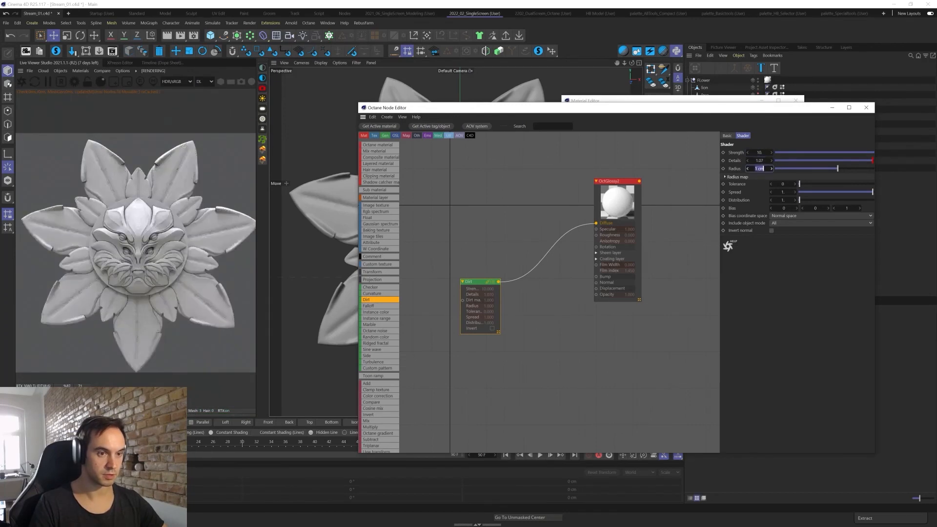
pyautogui.write('5')
pyautogui.press('Return')
# - Set the Dirt node's details to 3 and radius to 2 cm, and move the node nearer the material's Diffuse level
pyautogui.hotkey('shift', 'Tab')
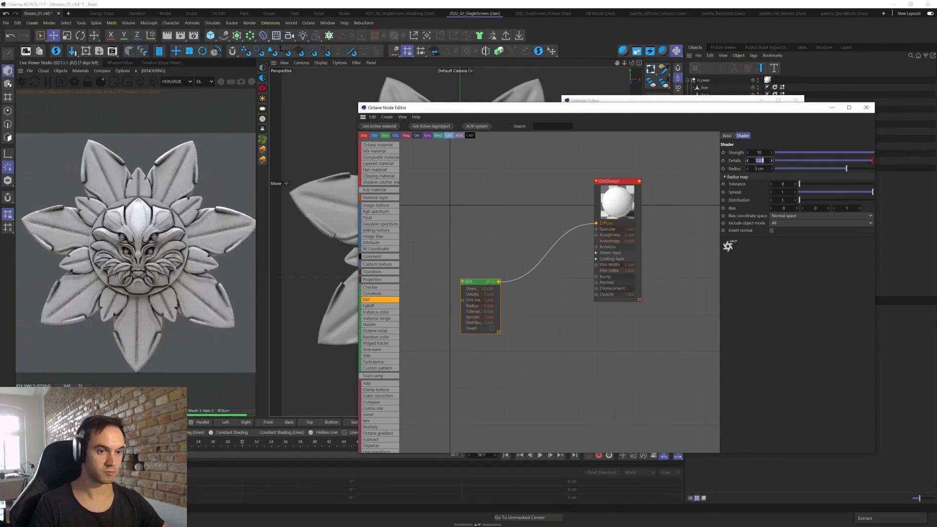
pyautogui.write('3')
pyautogui.press('Return')
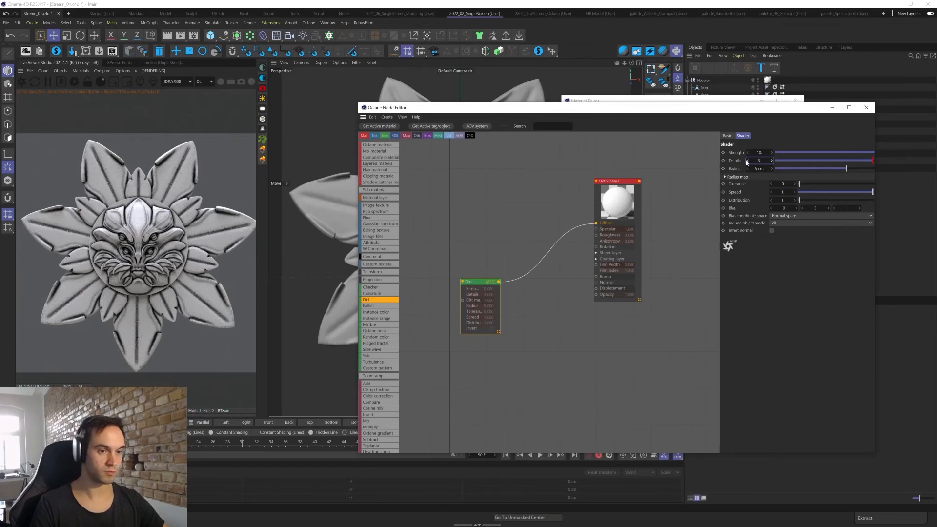
pyautogui.click(759, 169)
pyautogui.write('2')
pyautogui.press('Return')
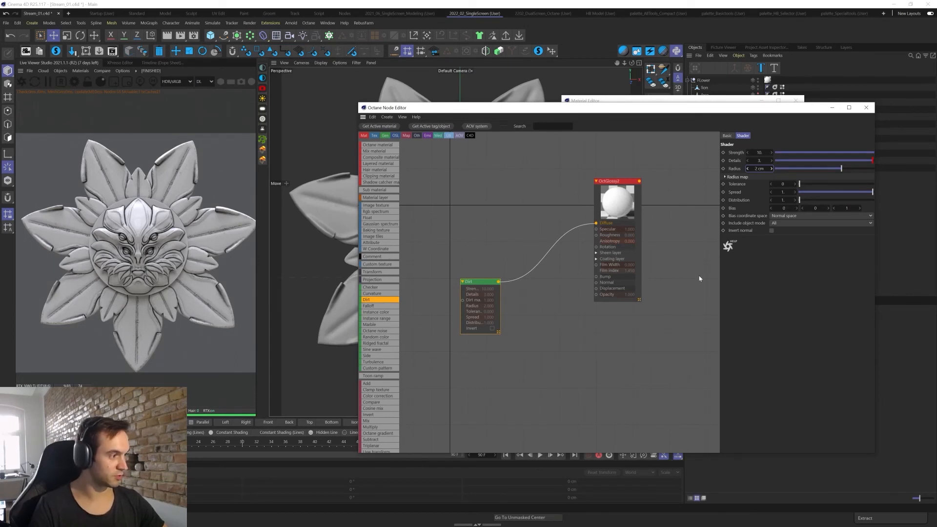
pyautogui.moveTo(473, 282); pyautogui.dragTo(461, 252)
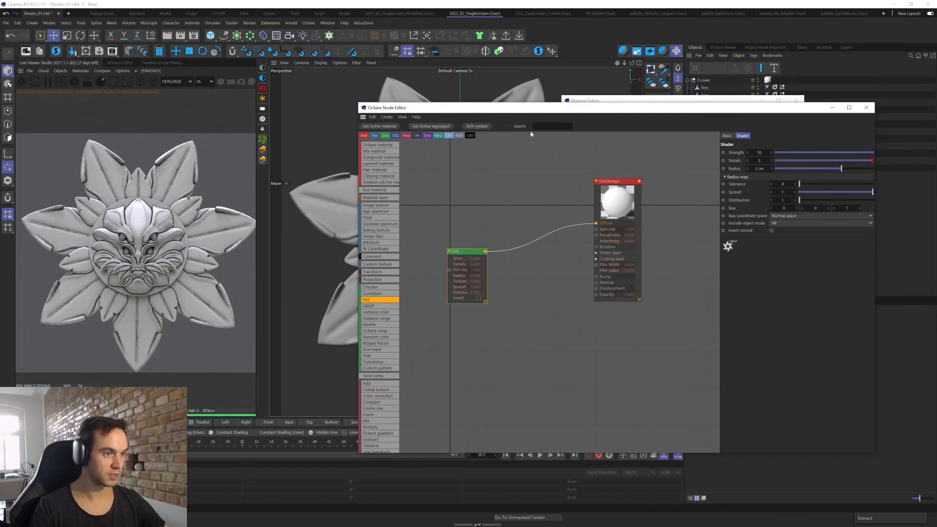
# - Insert an Octane gradient node between the Dirt node and the glossy material's Diffuse input
pyautogui.moveTo(544, 108); pyautogui.dragTo(470, 56)
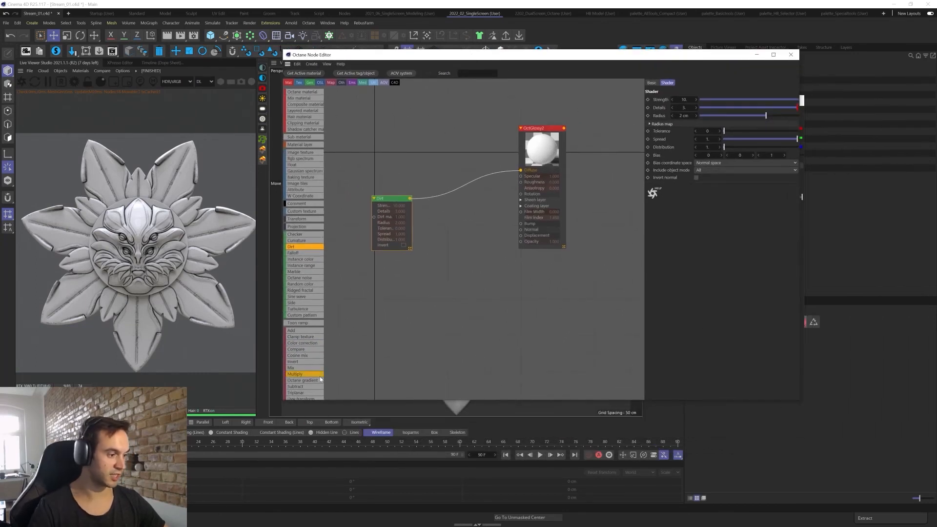
pyautogui.moveTo(321, 379); pyautogui.dragTo(422, 299)
pyautogui.moveTo(464, 186); pyautogui.dragTo(464, 187)
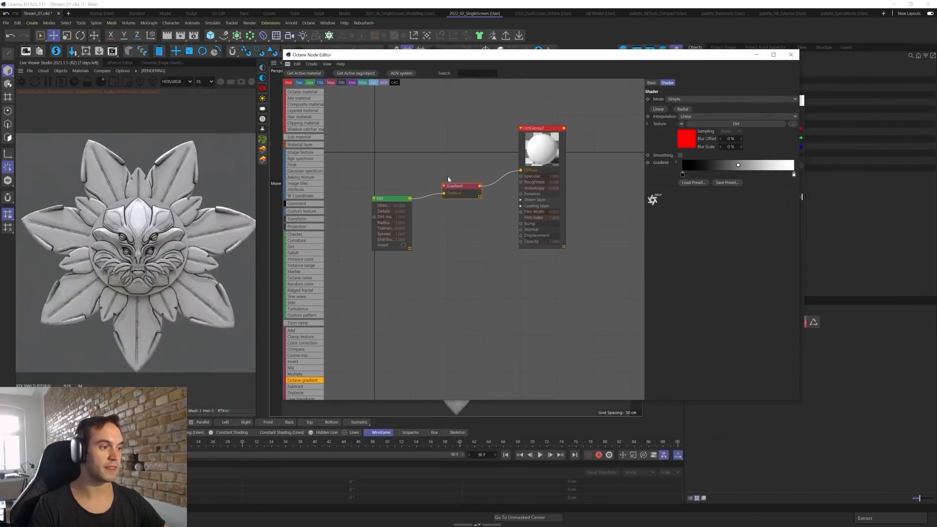
# - Colour the gradient's start knot gold with hue 50°, saturation 100% and value 70%
pyautogui.doubleClick(682, 174)
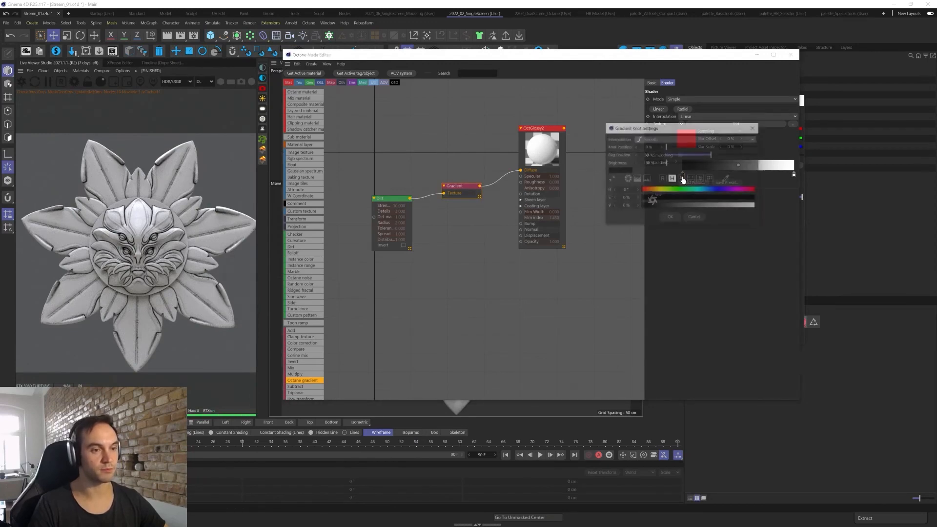
pyautogui.click(657, 190)
pyautogui.click(722, 205)
pyautogui.click(744, 198)
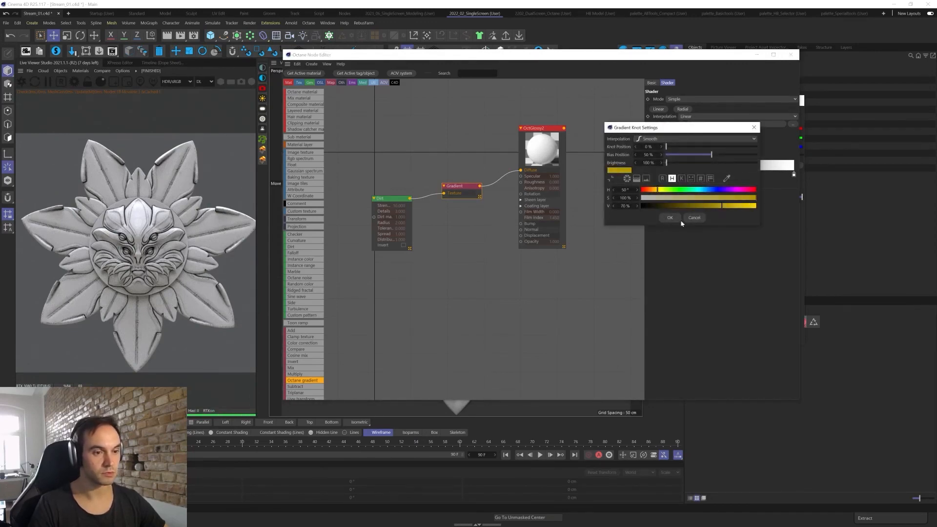
pyautogui.click(674, 218)
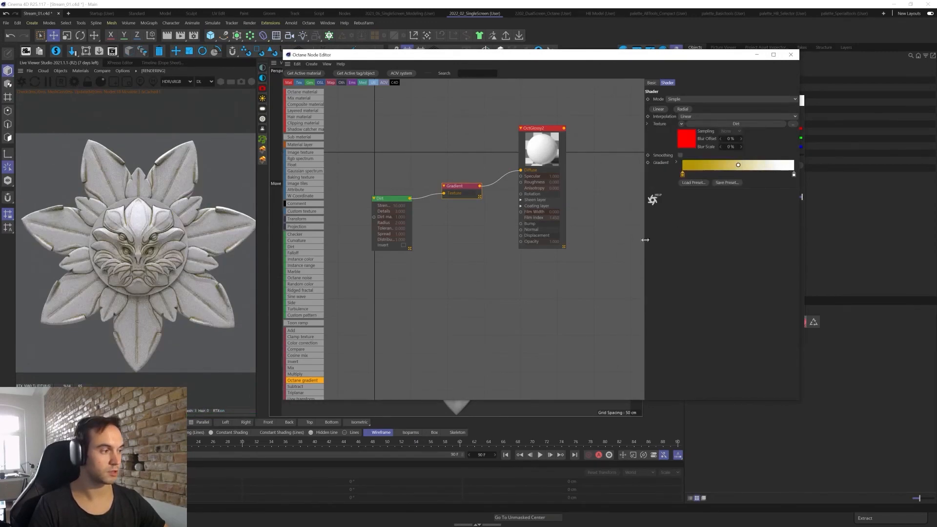
# - Colour the gradient's end knot a strong medium blue with about 74% saturation
pyautogui.doubleClick(793, 174)
pyautogui.click(794, 178)
pyautogui.click(790, 203)
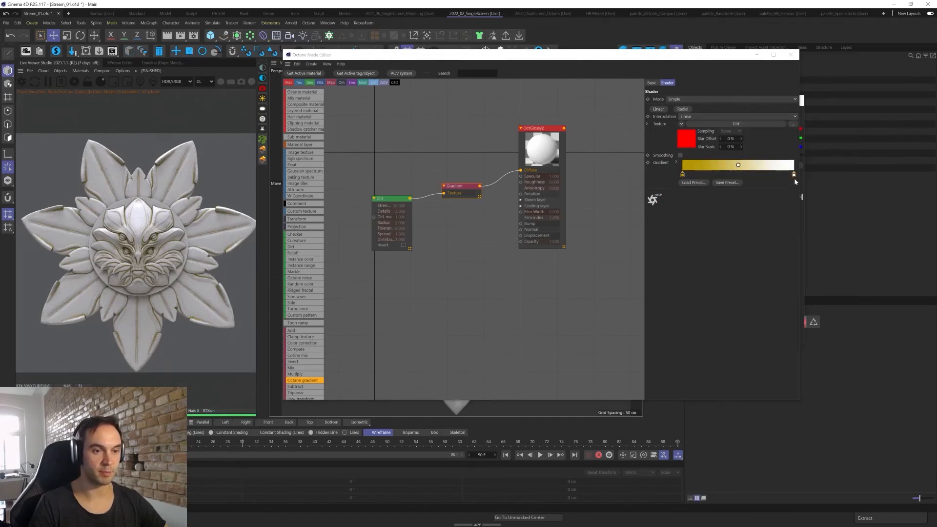
pyautogui.doubleClick(793, 175)
pyautogui.click(792, 190)
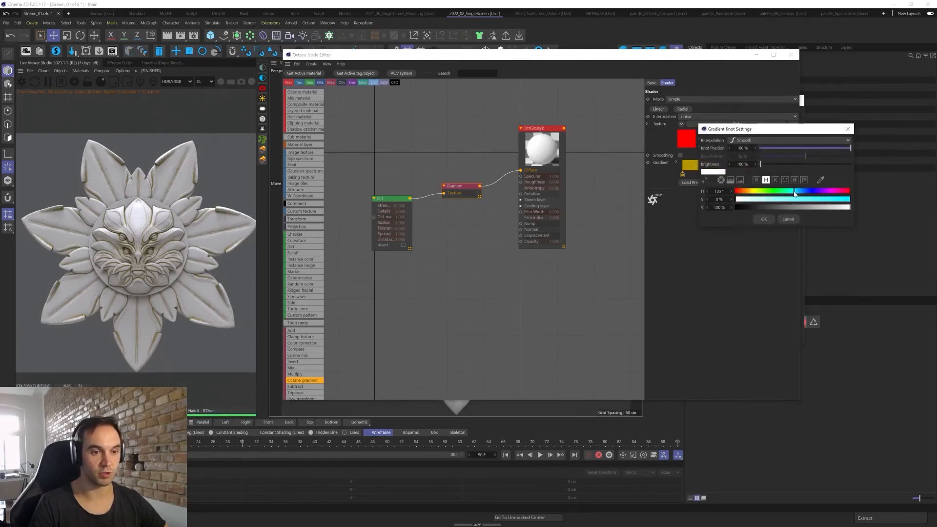
pyautogui.moveTo(810, 200); pyautogui.dragTo(823, 204)
pyautogui.click(801, 191)
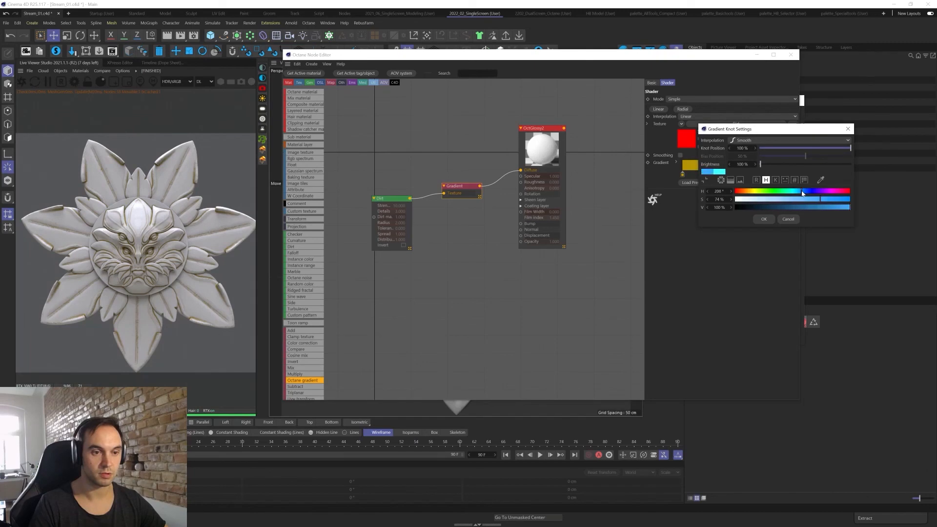
pyautogui.click(800, 207)
pyautogui.click(763, 219)
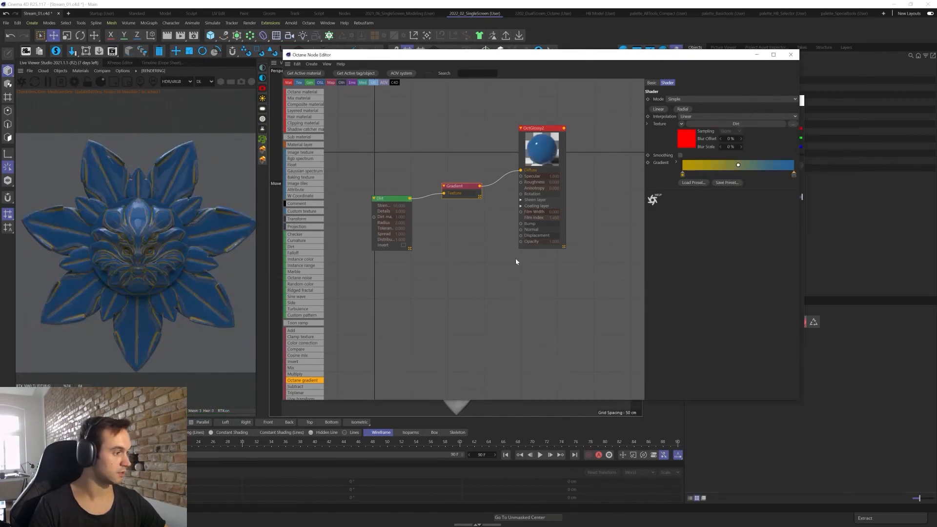
# - Enable Invert normal on the Dirt node and move the glossy material node closer to the gradient
pyautogui.moveTo(395, 198); pyautogui.dragTo(391, 200)
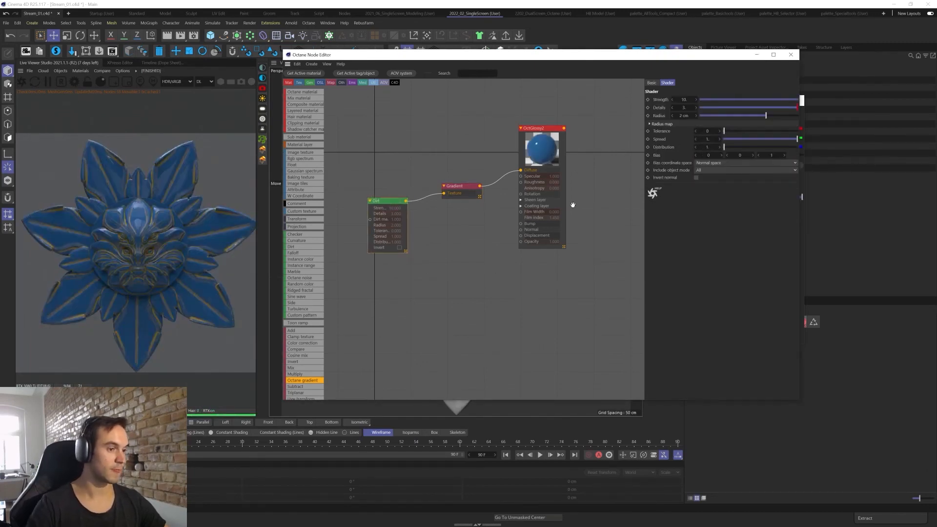
pyautogui.click(696, 177)
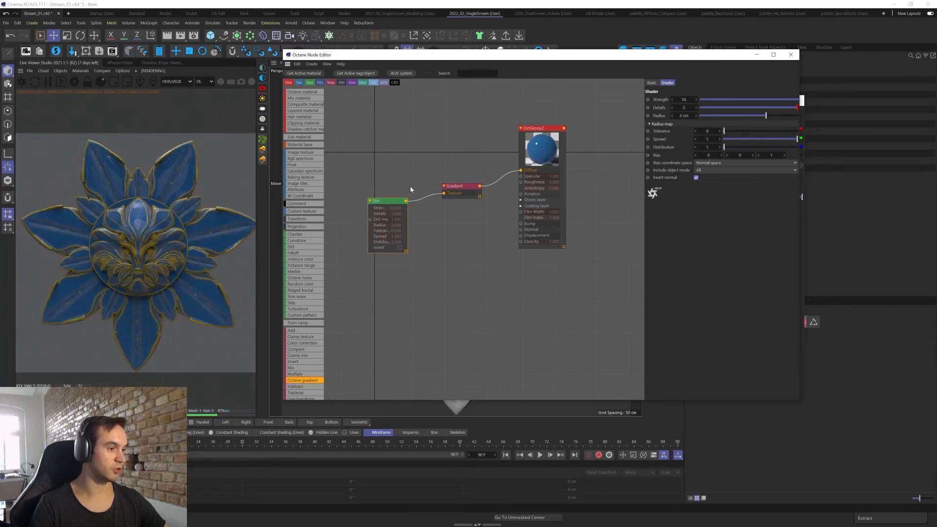
pyautogui.moveTo(556, 215); pyautogui.dragTo(538, 218)
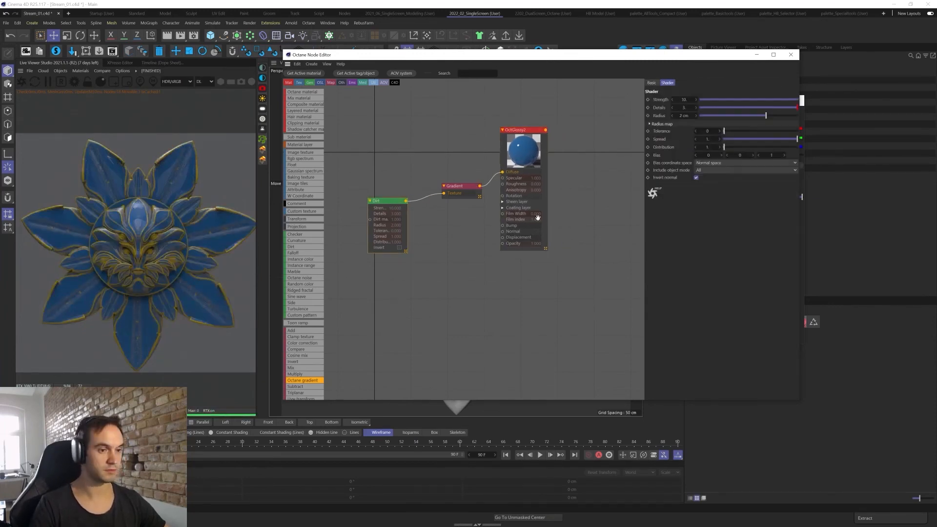
# - Brighten the gradient's gold start knot to hue 49° and value 90%
pyautogui.moveTo(465, 187); pyautogui.dragTo(464, 184)
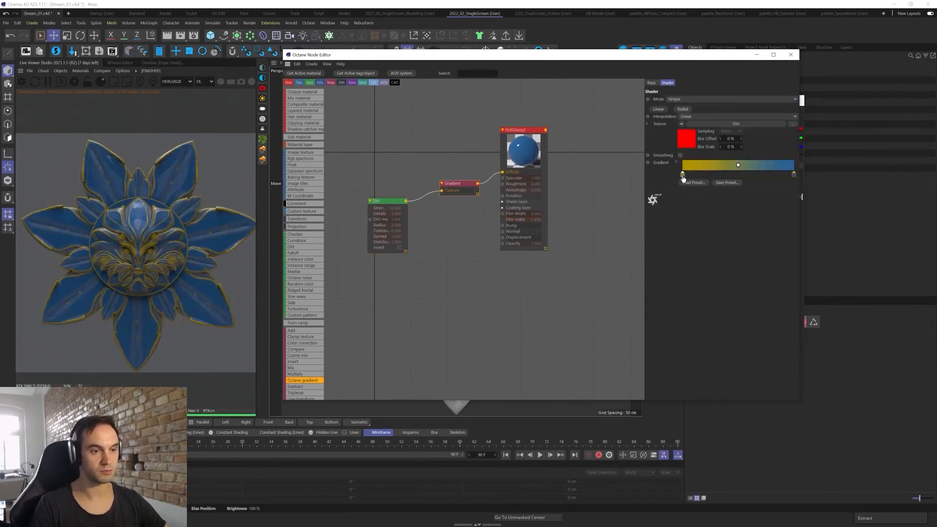
pyautogui.doubleClick(682, 174)
pyautogui.moveTo(659, 191); pyautogui.dragTo(656, 193)
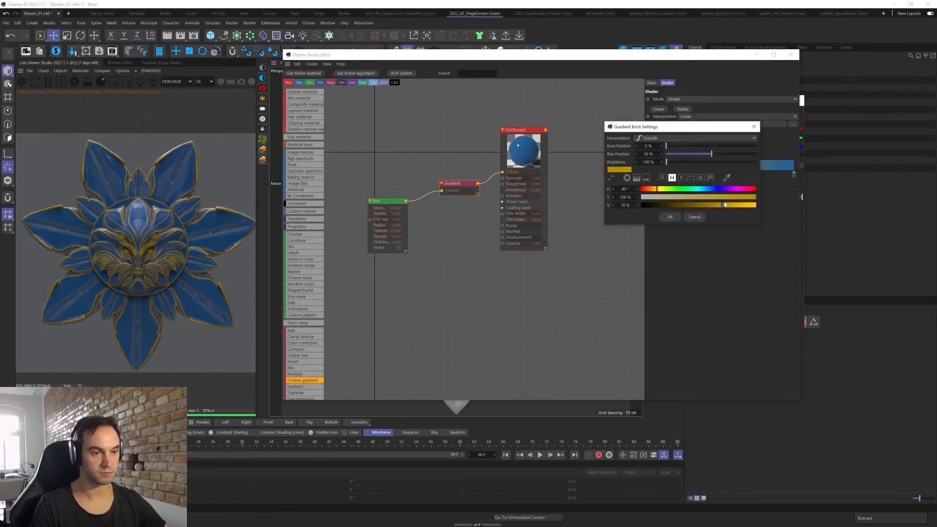
pyautogui.moveTo(724, 205); pyautogui.dragTo(741, 208)
pyautogui.click(670, 217)
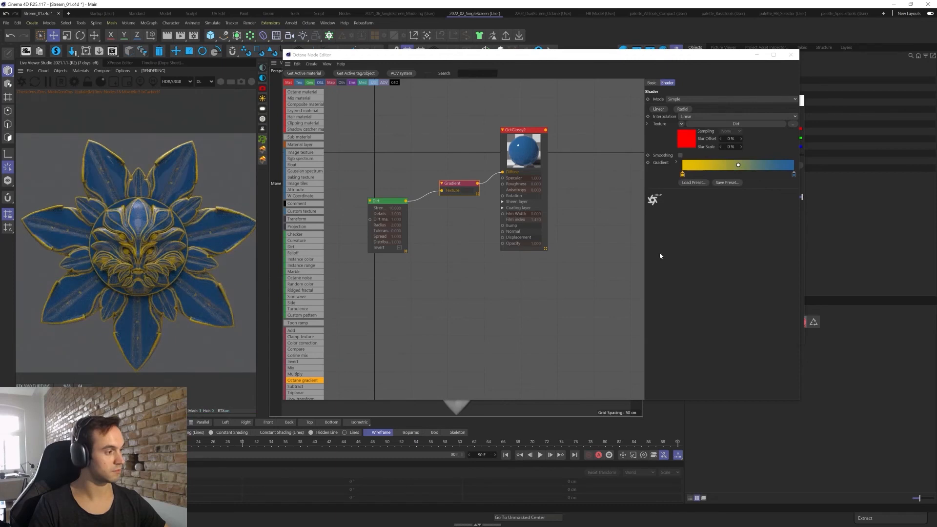
# - Set the Dirt node's strength to 3, try a 5 cm radius, and set the radius to 3 cm
pyautogui.moveTo(464, 189); pyautogui.dragTo(461, 188)
pyautogui.moveTo(392, 202); pyautogui.dragTo(395, 204)
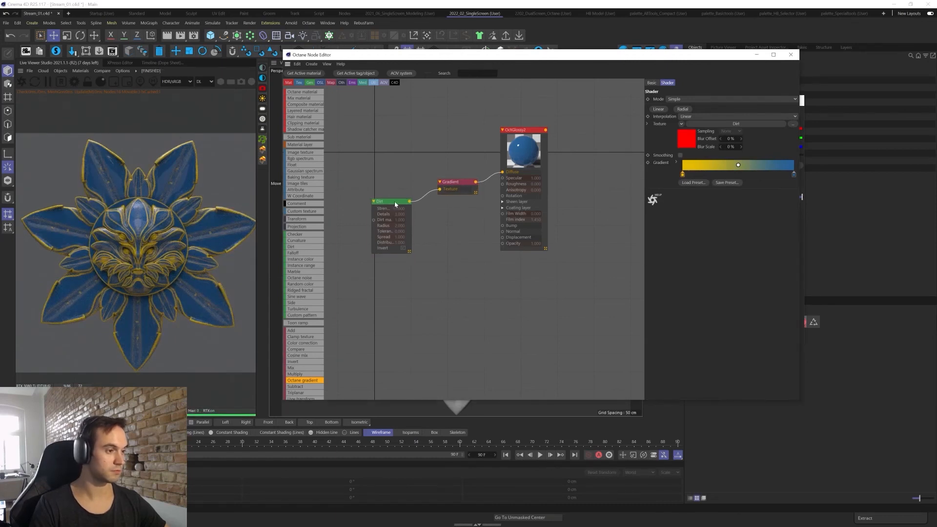
pyautogui.click(395, 204)
pyautogui.doubleClick(685, 99)
pyautogui.write('3')
pyautogui.press('Return')
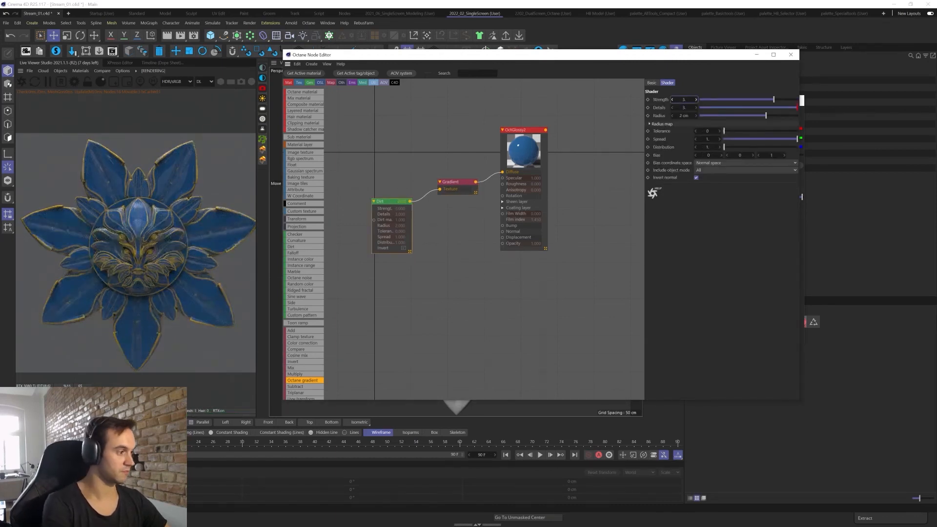
pyautogui.doubleClick(685, 115)
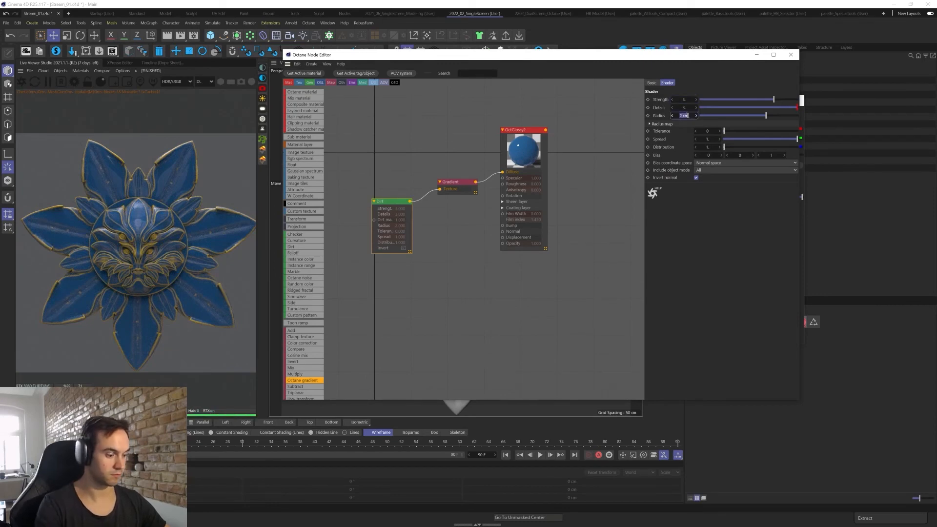
pyautogui.write('5')
pyautogui.press('Return')
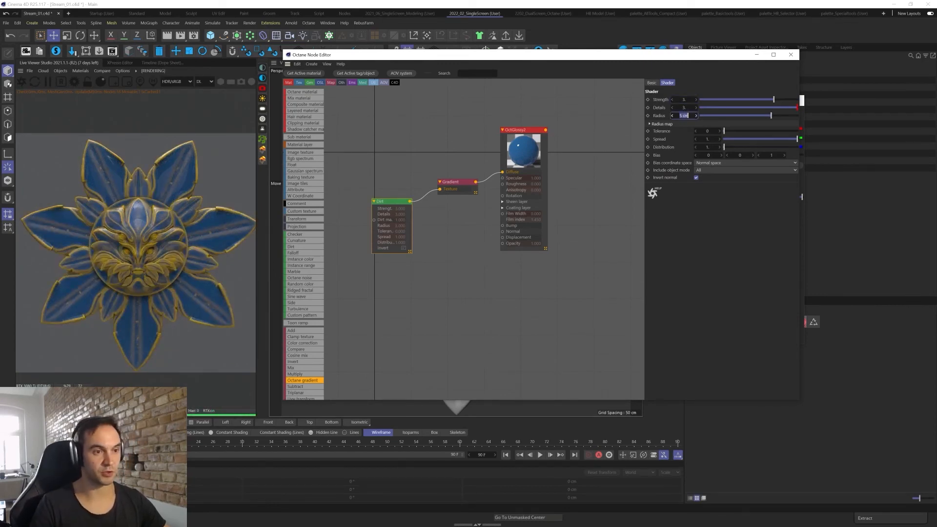
pyautogui.write('3')
pyautogui.press('Return')
# - Try Dirt details values of 5 and 1, and set the details to 2
pyautogui.doubleClick(684, 108)
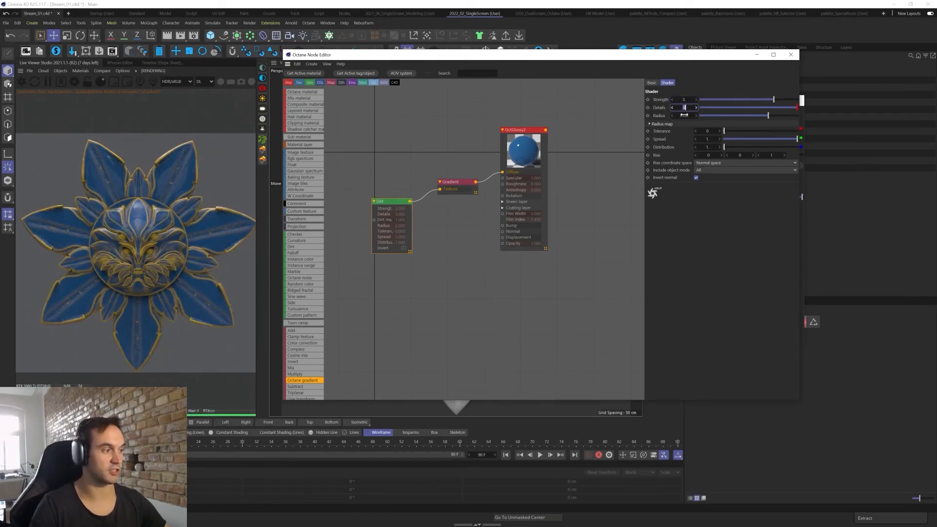
pyautogui.write('5')
pyautogui.press('Return')
pyautogui.write('1')
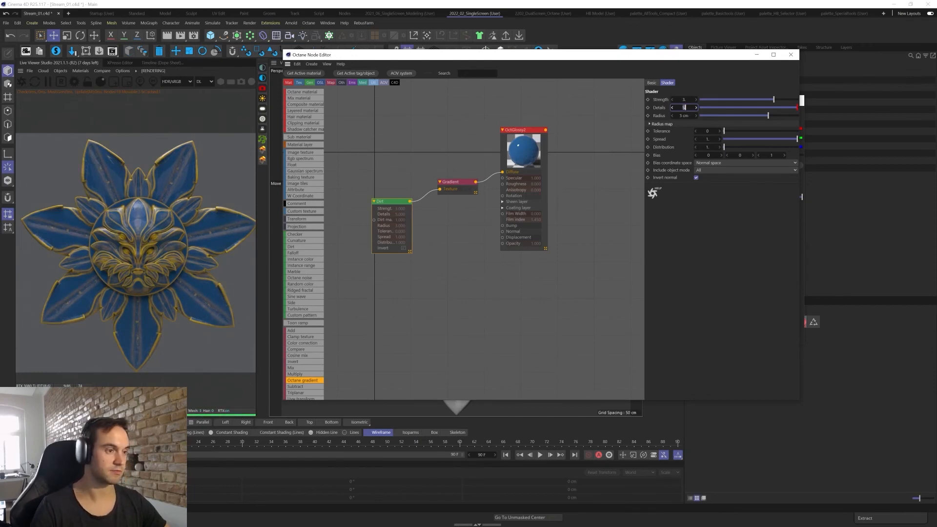
pyautogui.press('Return')
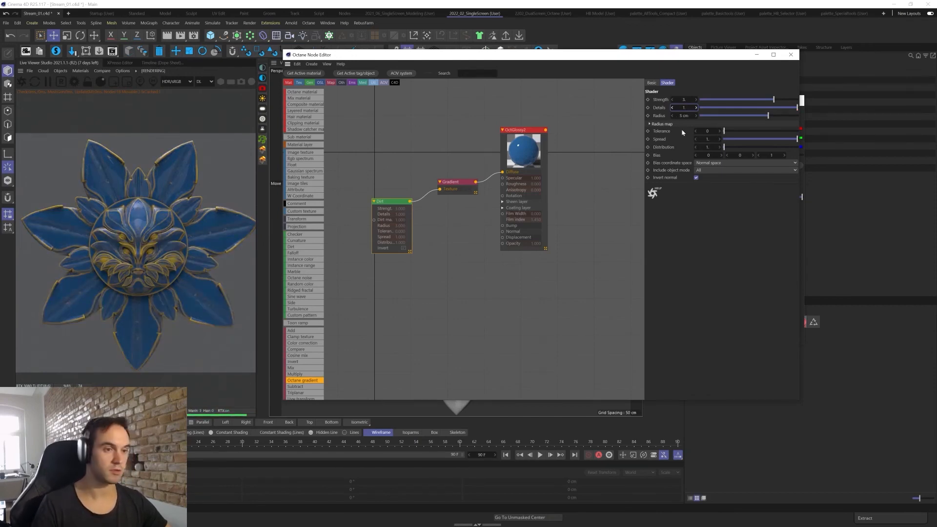
pyautogui.write('2')
pyautogui.press('Return')
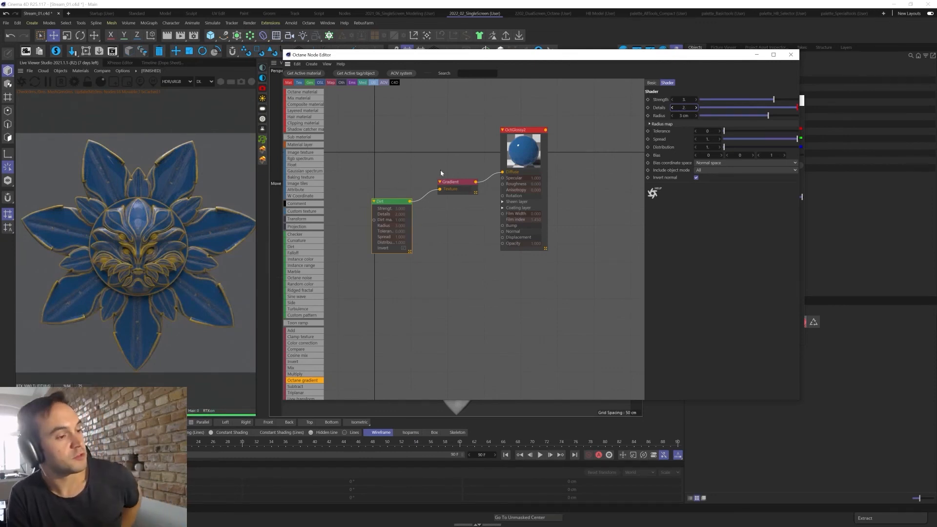
# - Move the Gradient node nearer the Dirt node and compare the render with Invert normal off and on
pyautogui.moveTo(457, 182); pyautogui.dragTo(445, 184)
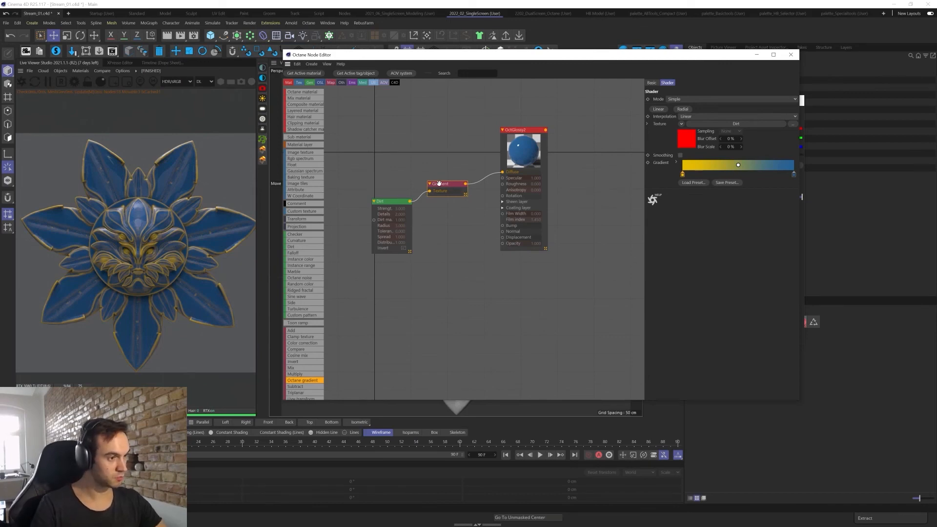
pyautogui.moveTo(438, 183); pyautogui.dragTo(443, 182)
pyautogui.click(387, 202)
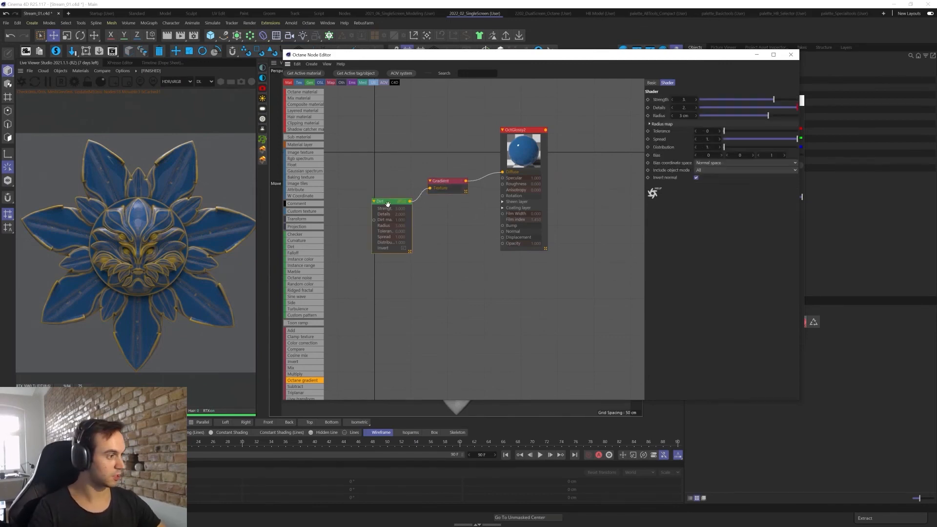
pyautogui.click(695, 178)
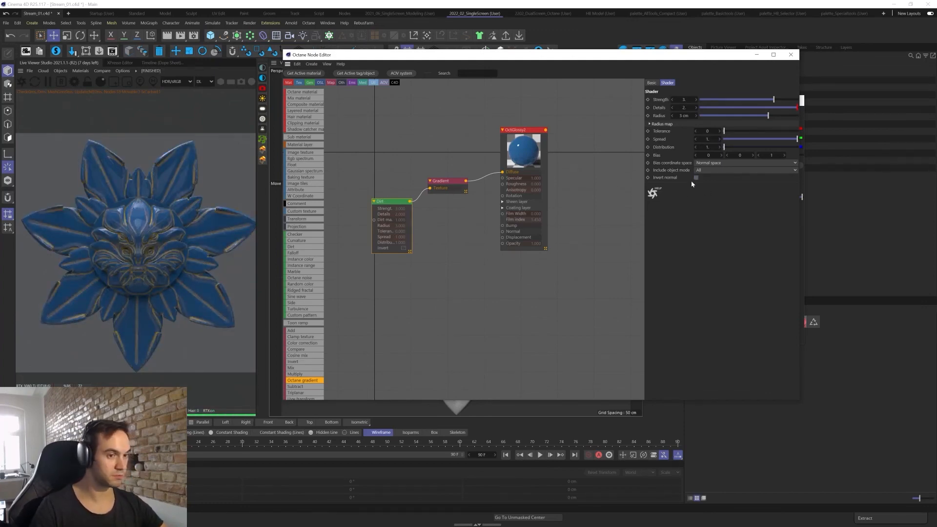
pyautogui.click(696, 177)
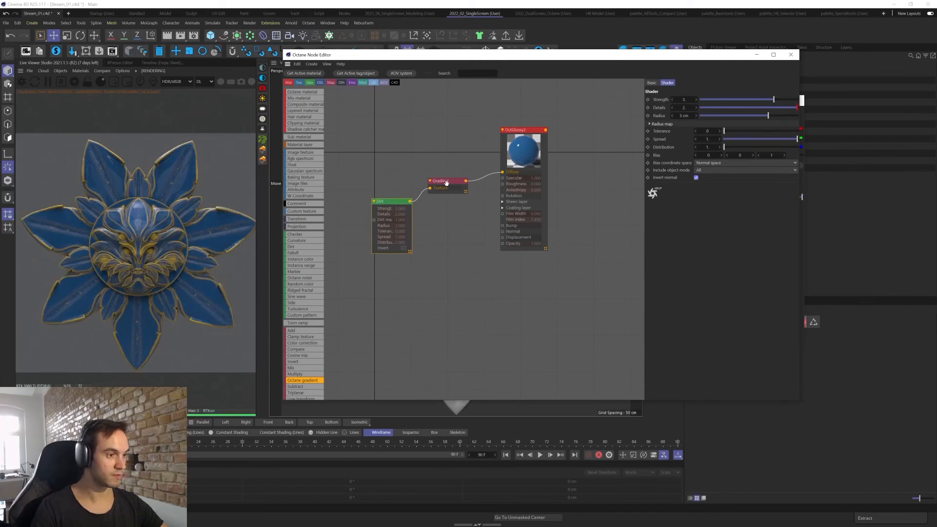
# - Desaturate the gradient's blue end knot to a grey-blue with 27% saturation and 59% value
pyautogui.moveTo(446, 183); pyautogui.dragTo(447, 180)
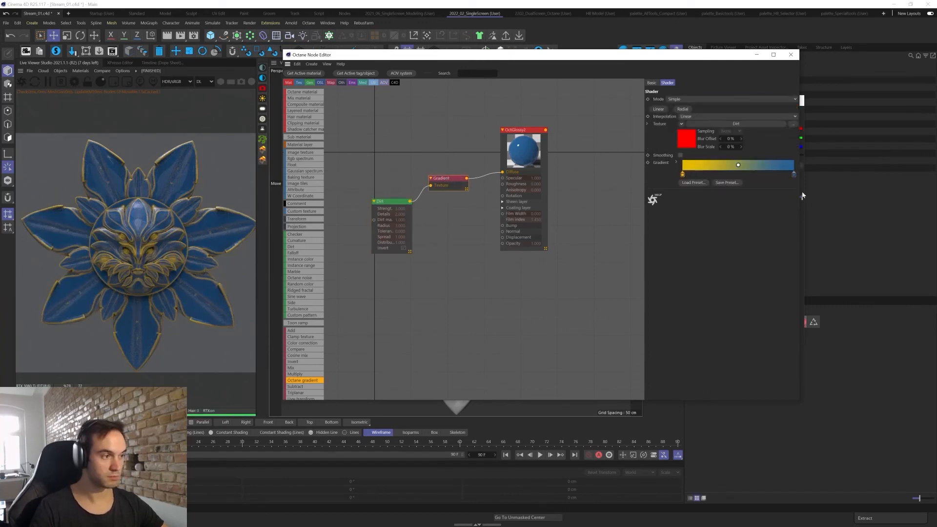
pyautogui.doubleClick(793, 174)
pyautogui.moveTo(764, 201)
pyautogui.mouseDown()
pyautogui.moveTo(757, 205)
pyautogui.moveTo(768, 207)
pyautogui.mouseUp()
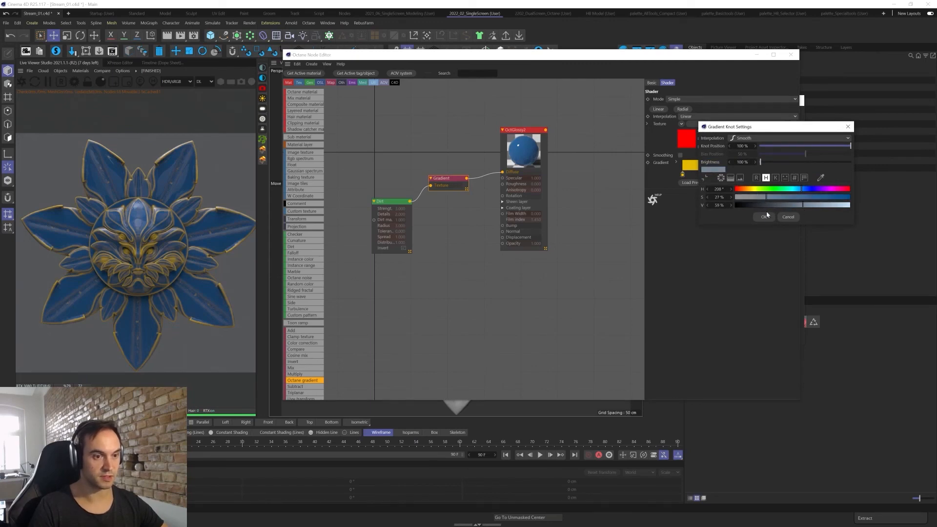
pyautogui.click(764, 217)
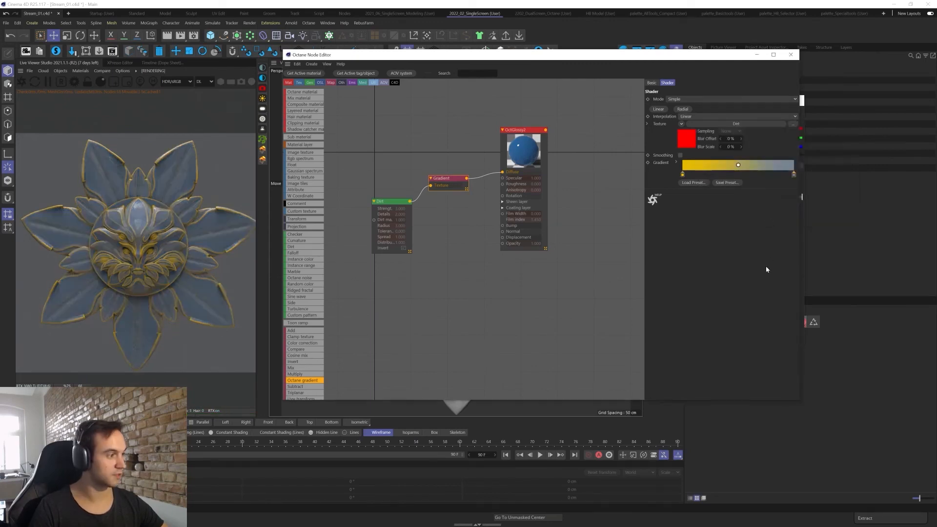
# - Turn the gradient's gold start knot near-white by lowering its saturation to 2%
pyautogui.doubleClick(682, 176)
pyautogui.moveTo(666, 198); pyautogui.dragTo(644, 202)
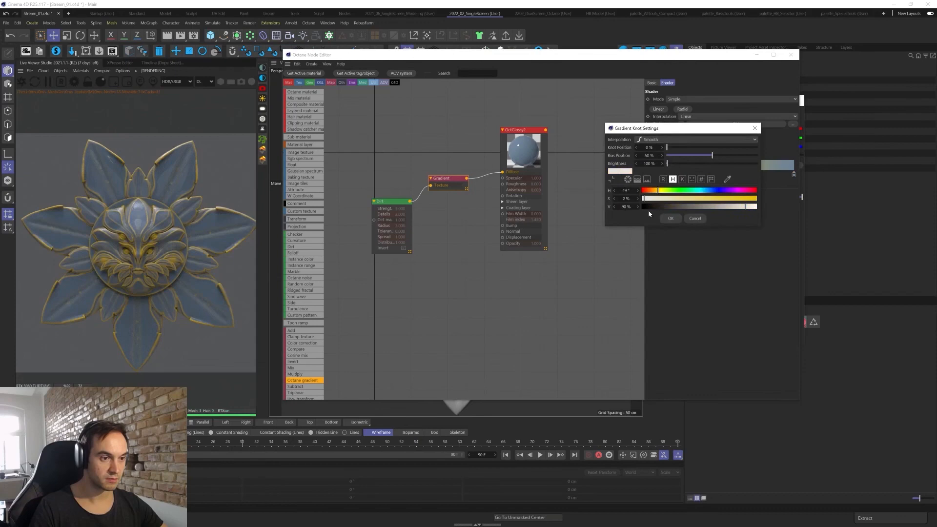
pyautogui.click(672, 219)
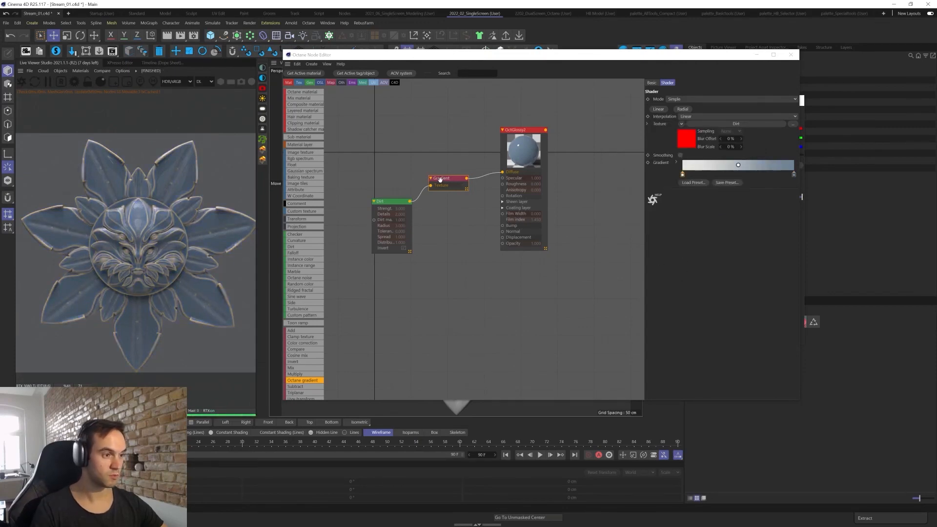
# - Darken the gradient's end knot to a deep slate blue and nudge the glossy material node down slightly
pyautogui.doubleClick(793, 175)
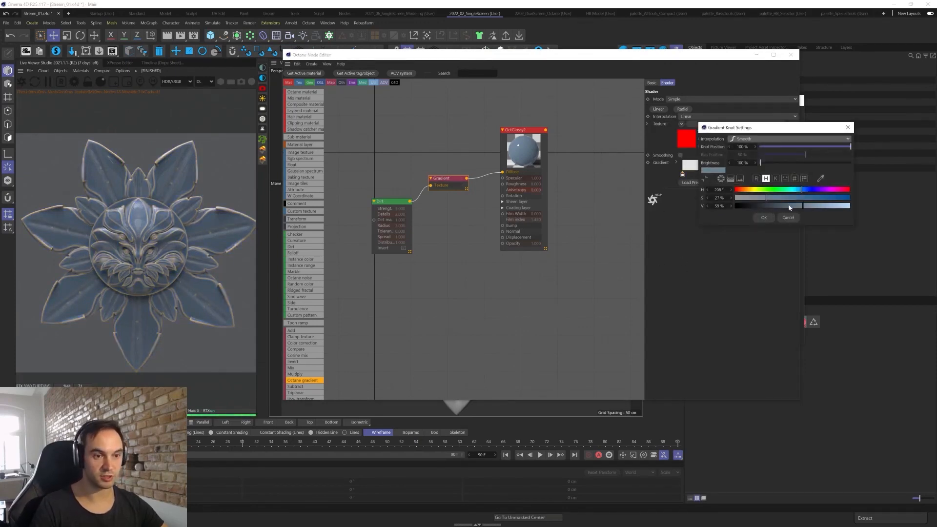
pyautogui.moveTo(789, 205); pyautogui.dragTo(777, 205)
pyautogui.click(766, 218)
pyautogui.click(535, 160)
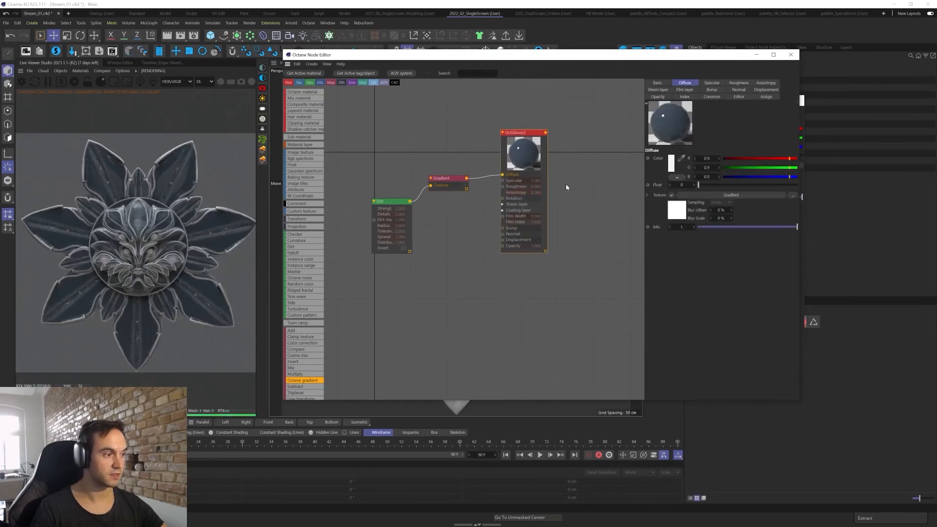
pyautogui.click(451, 176)
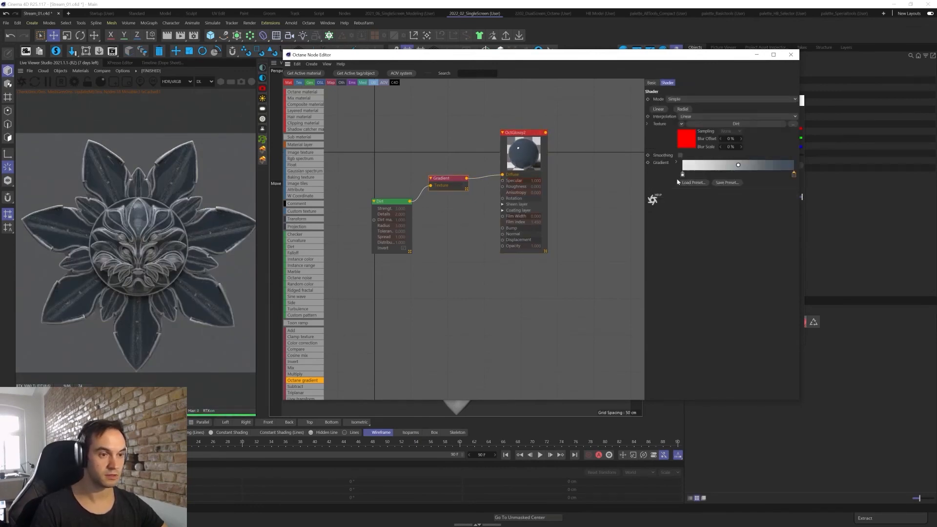
# - Darken the gradient's near-white start knot to a mid grey with 53% value
pyautogui.doubleClick(682, 174)
pyautogui.moveTo(680, 204); pyautogui.dragTo(667, 203)
pyautogui.click(654, 218)
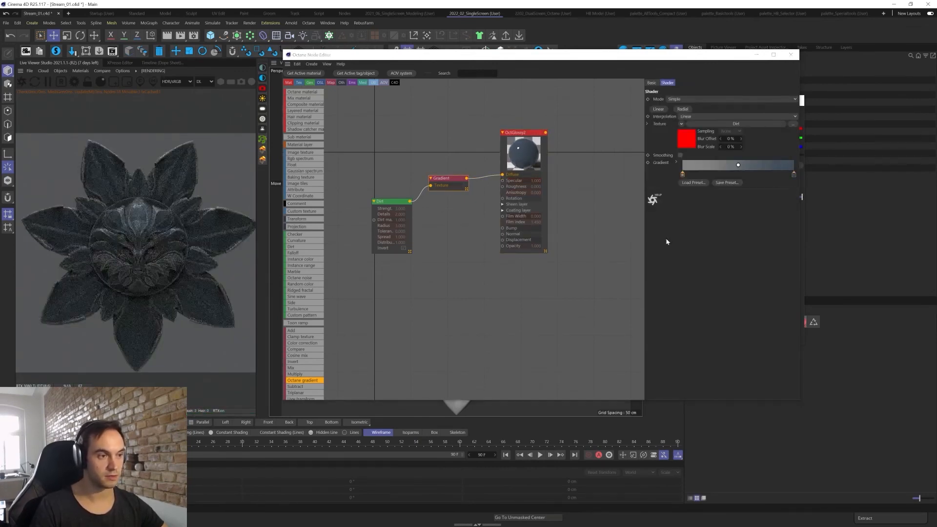
pyautogui.doubleClick(682, 175)
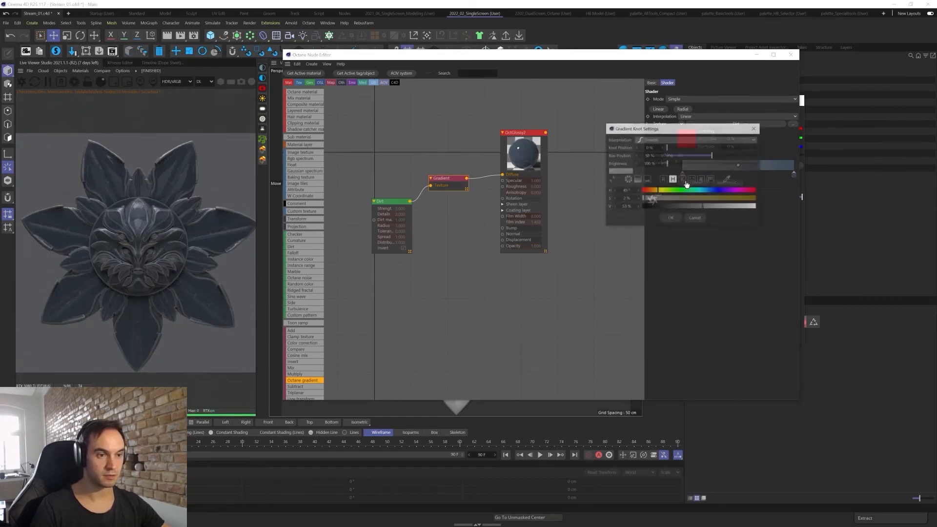
pyautogui.click(670, 222)
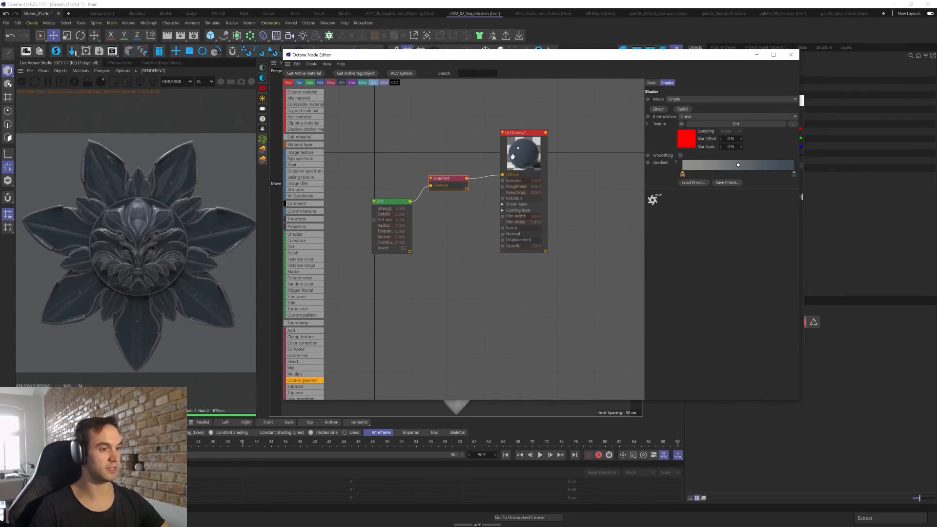
# - Raise the glossy material's roughness to about 0.34 and shift its node slightly
pyautogui.moveTo(512, 156); pyautogui.dragTo(506, 153)
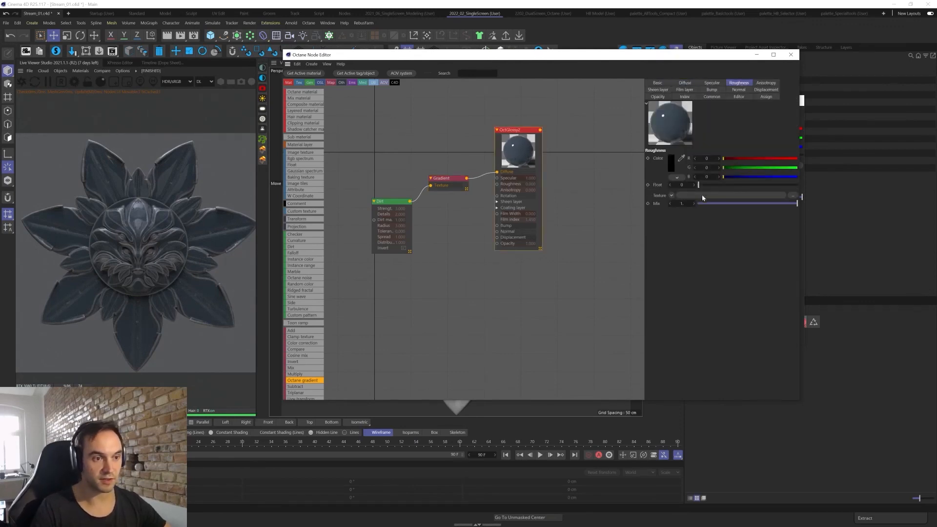
pyautogui.moveTo(698, 184); pyautogui.dragTo(732, 184)
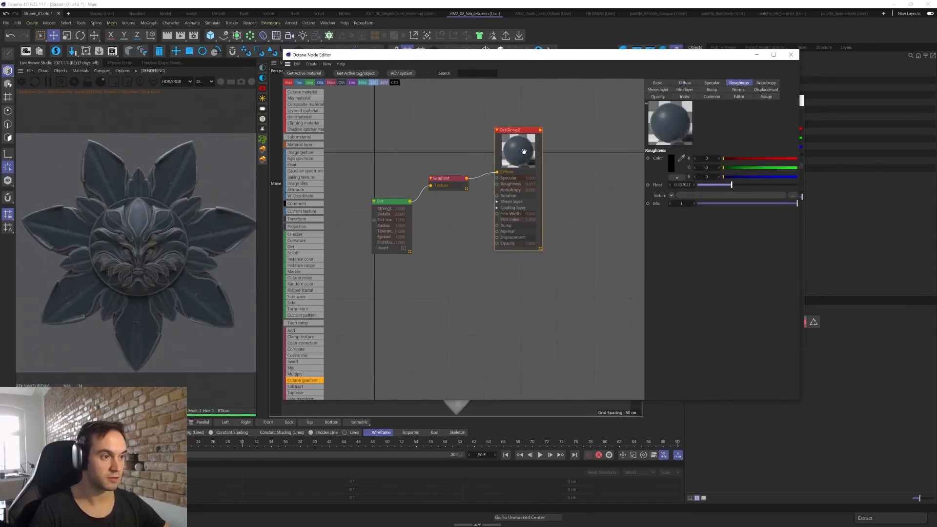
pyautogui.moveTo(523, 151); pyautogui.dragTo(529, 146)
# - Change the material type from Glossy to Universal
pyautogui.click(660, 82)
pyautogui.click(697, 189)
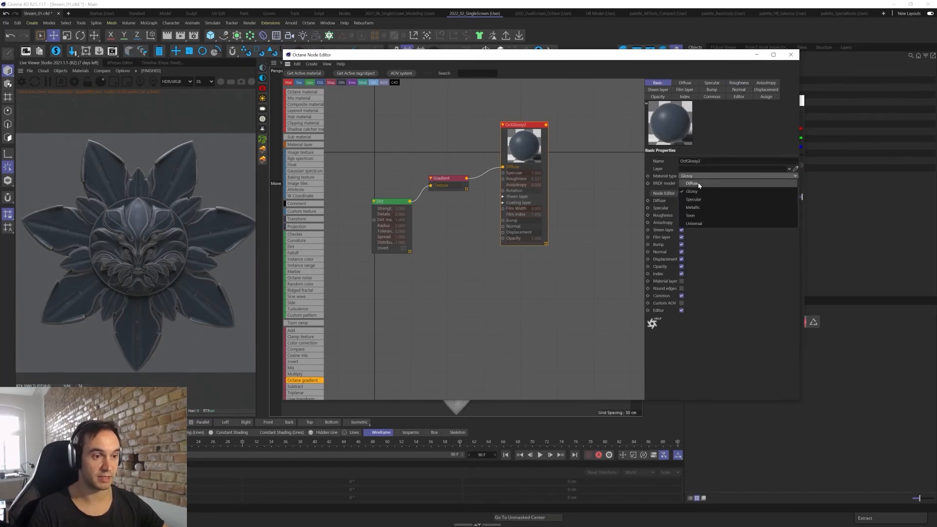
pyautogui.click(702, 225)
pyautogui.click(666, 229)
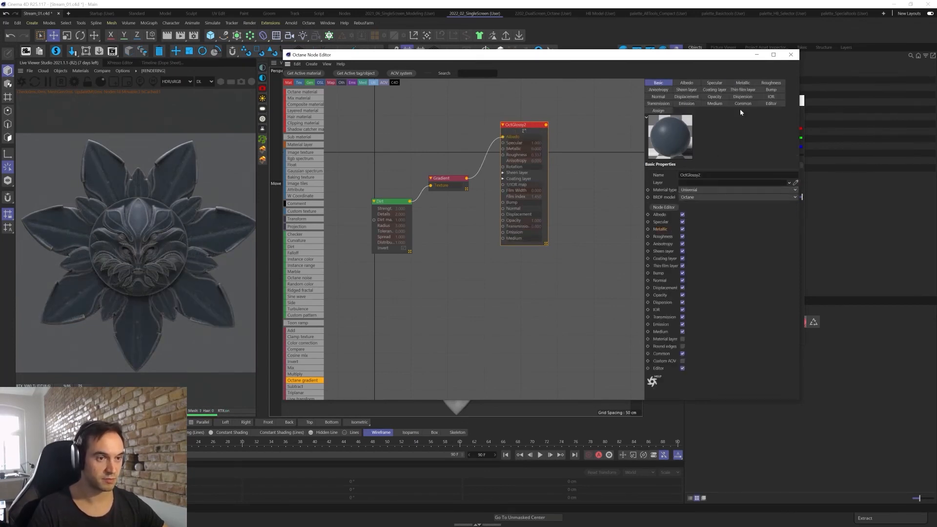
# - Try several metallic amounts on the universal material and settle on about 0.41
pyautogui.click(741, 82)
pyautogui.click(738, 172)
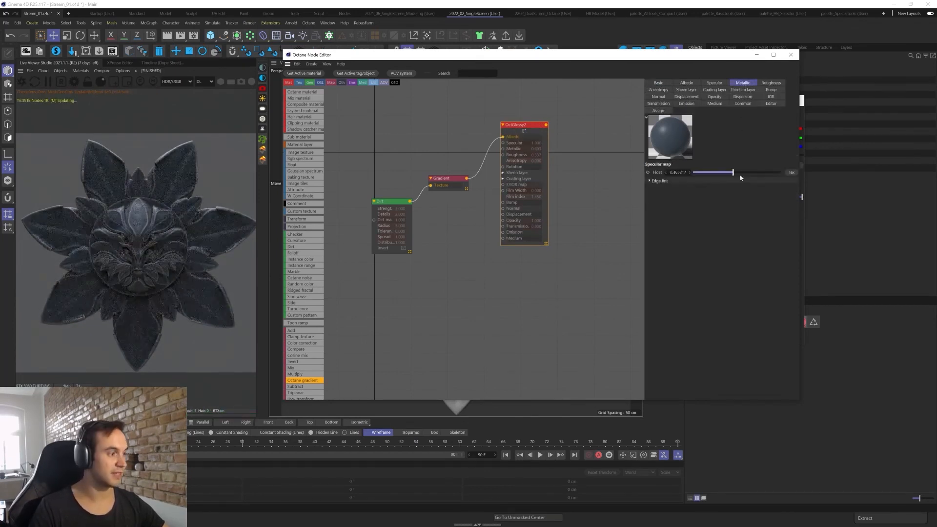
pyautogui.click(772, 172)
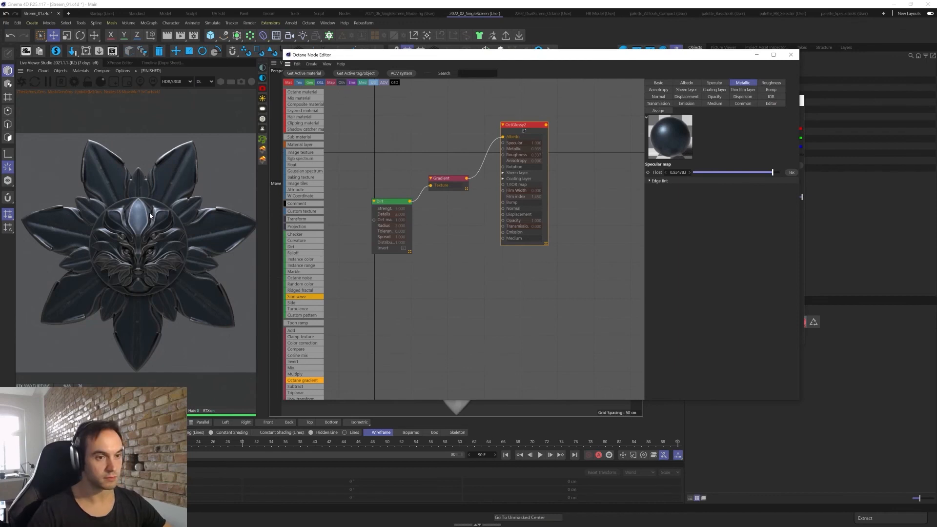
pyautogui.moveTo(766, 172); pyautogui.dragTo(747, 172)
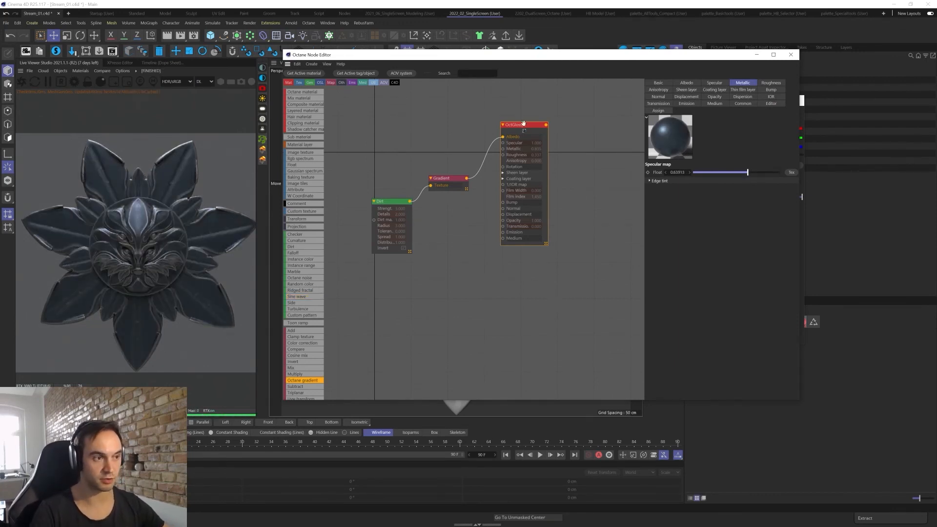
pyautogui.moveTo(522, 123); pyautogui.dragTo(512, 135)
pyautogui.click(735, 172)
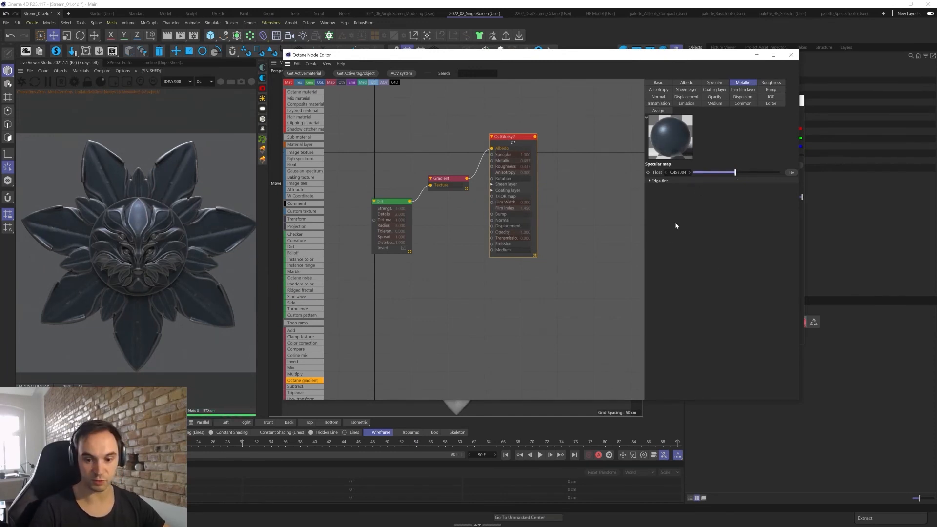
pyautogui.click(735, 172)
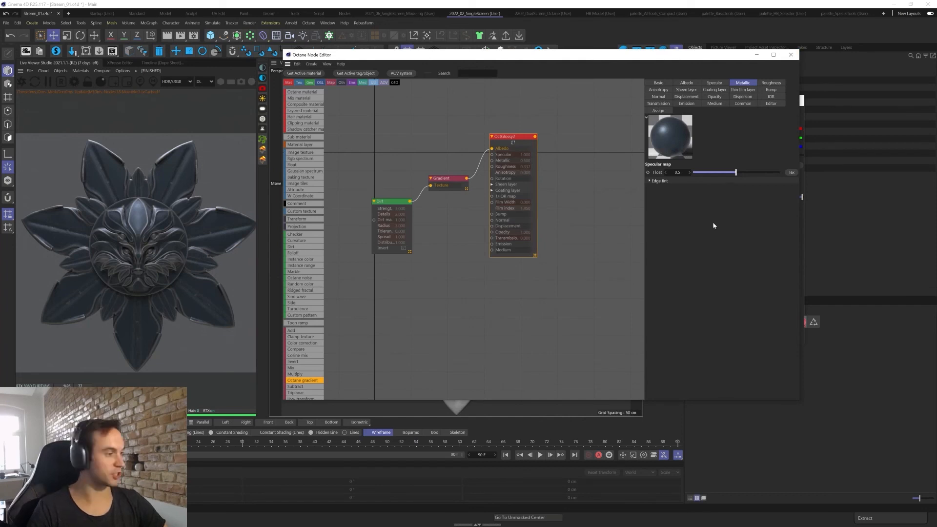
pyautogui.click(733, 172)
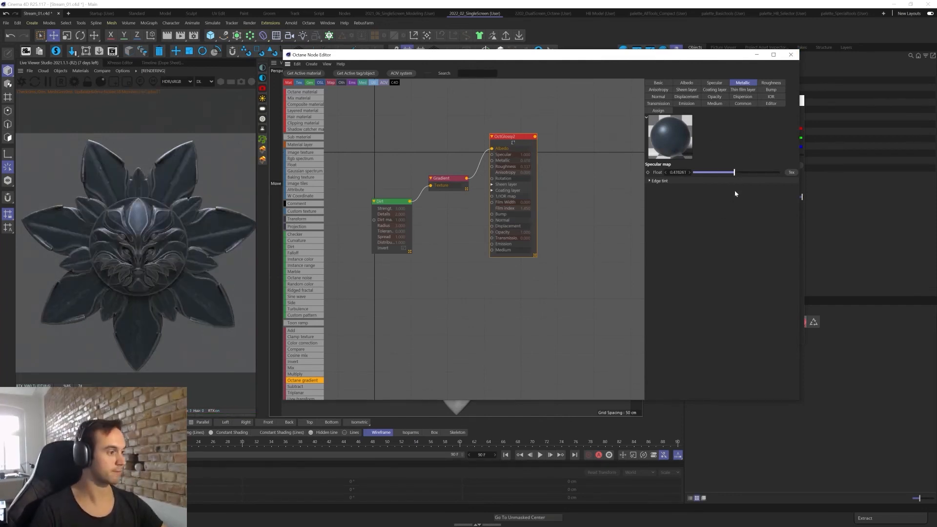
pyautogui.moveTo(699, 173); pyautogui.dragTo(728, 173)
# - Set the Dirt node's strength to 3
pyautogui.click(397, 202)
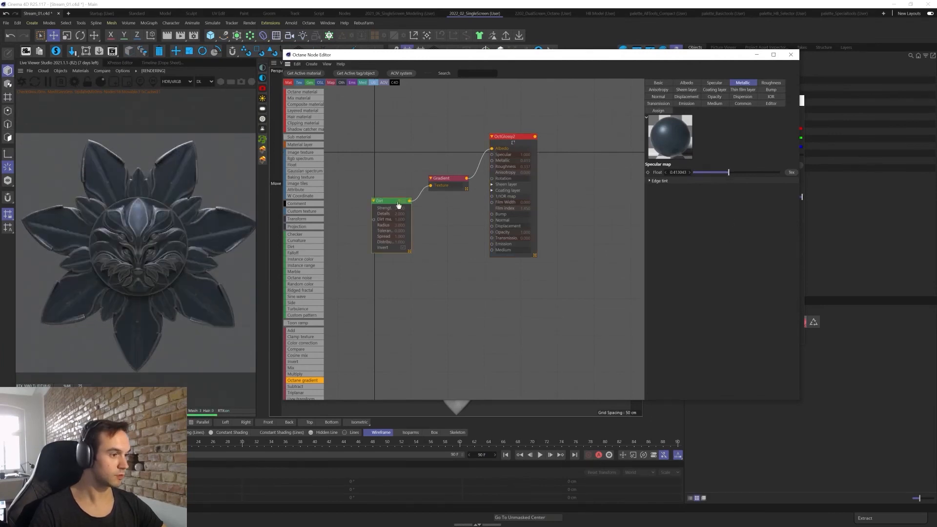
pyautogui.click(685, 100)
pyautogui.write('3')
pyautogui.press('Return')
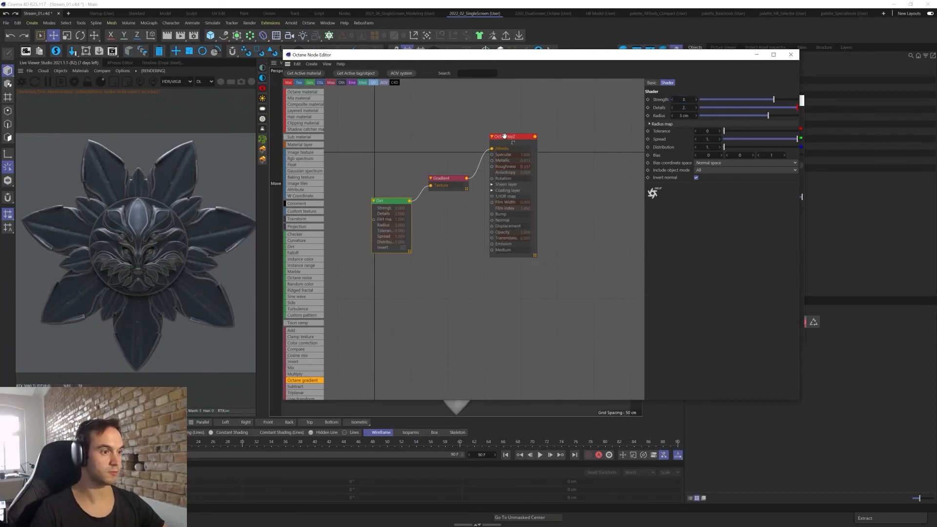
# - Spread the Dirt, Gradient and material nodes farther apart in the node graph
pyautogui.moveTo(501, 137); pyautogui.dragTo(513, 136)
pyautogui.moveTo(445, 178); pyautogui.dragTo(443, 175)
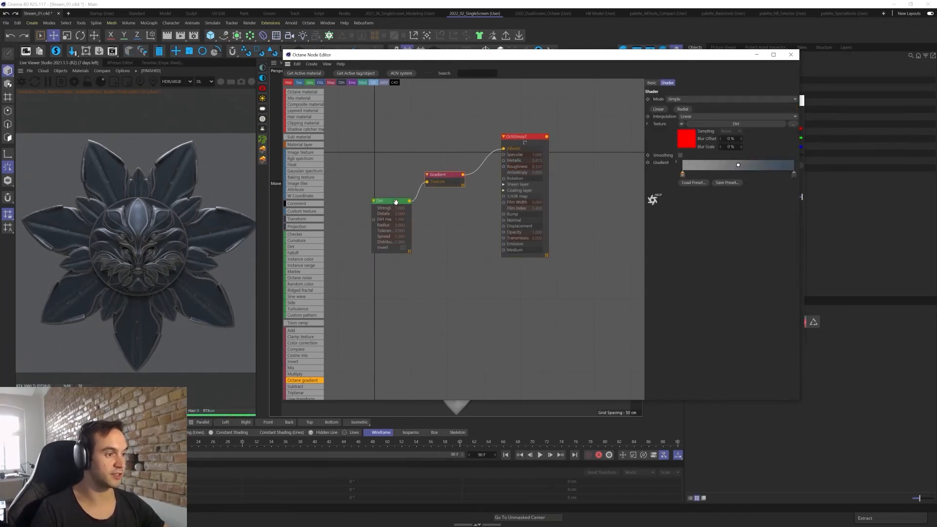
pyautogui.moveTo(396, 201); pyautogui.dragTo(382, 206)
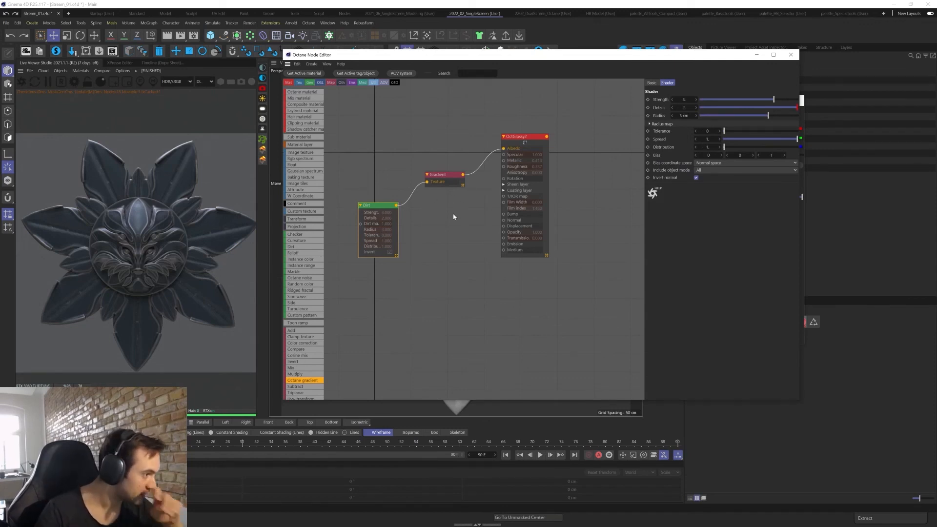
pyautogui.moveTo(447, 175); pyautogui.dragTo(445, 175)
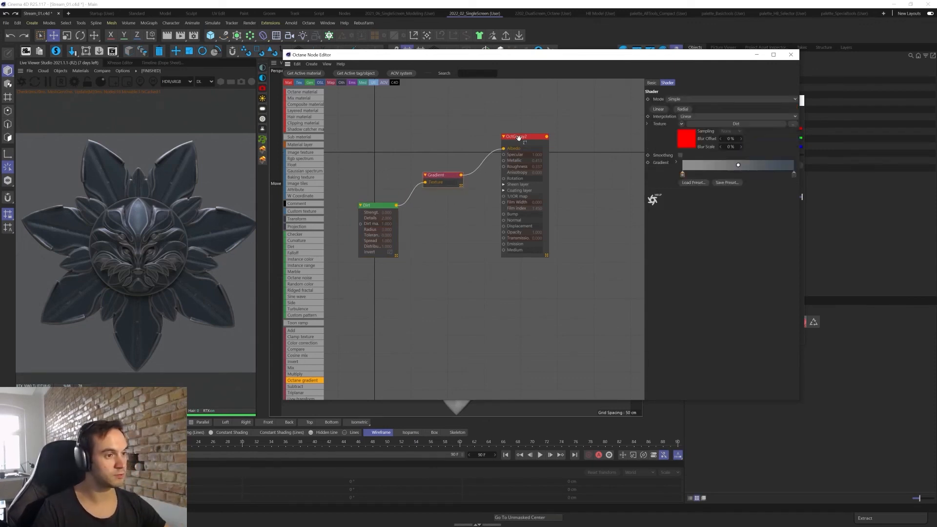
pyautogui.moveTo(522, 137); pyautogui.dragTo(531, 135)
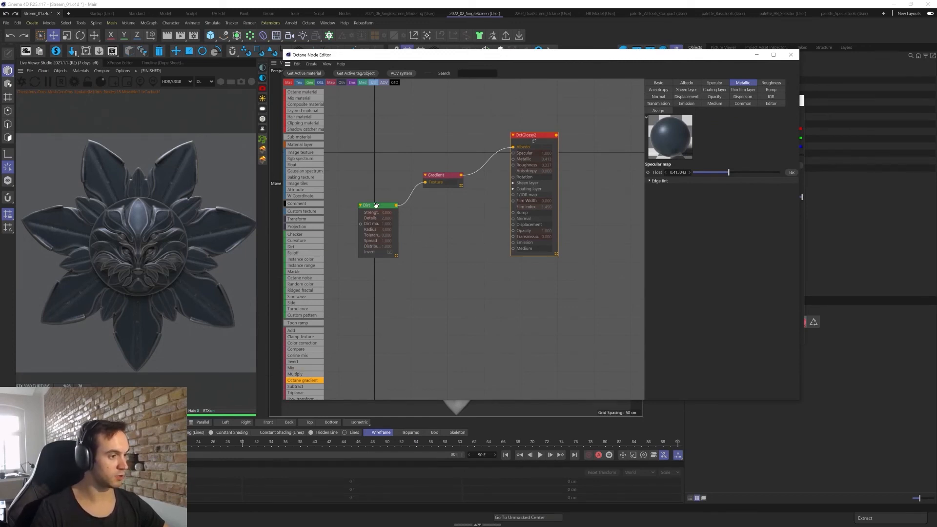
# - Duplicate the Dirt node above the original and add a Multiply node between it and the material
pyautogui.moveTo(376, 206); pyautogui.dragTo(377, 112)
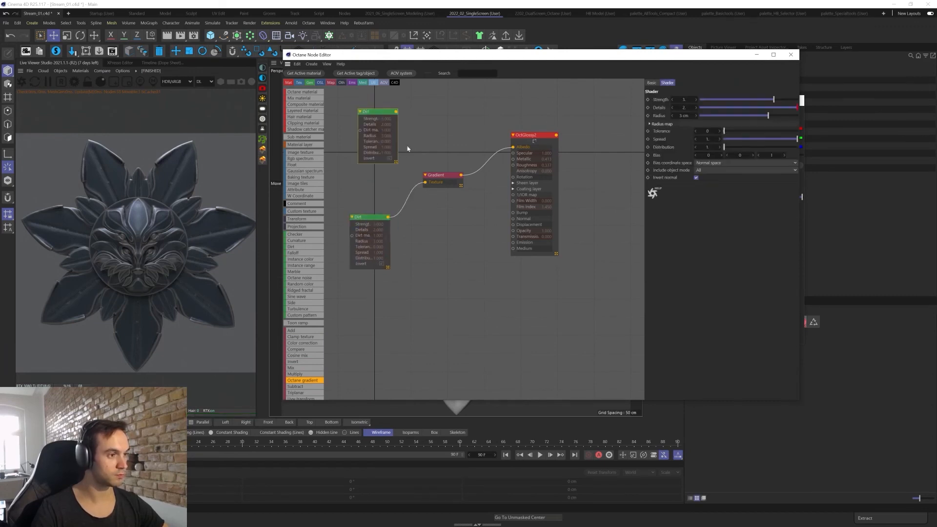
pyautogui.moveTo(299, 374); pyautogui.dragTo(438, 207)
pyautogui.moveTo(466, 139); pyautogui.dragTo(460, 123)
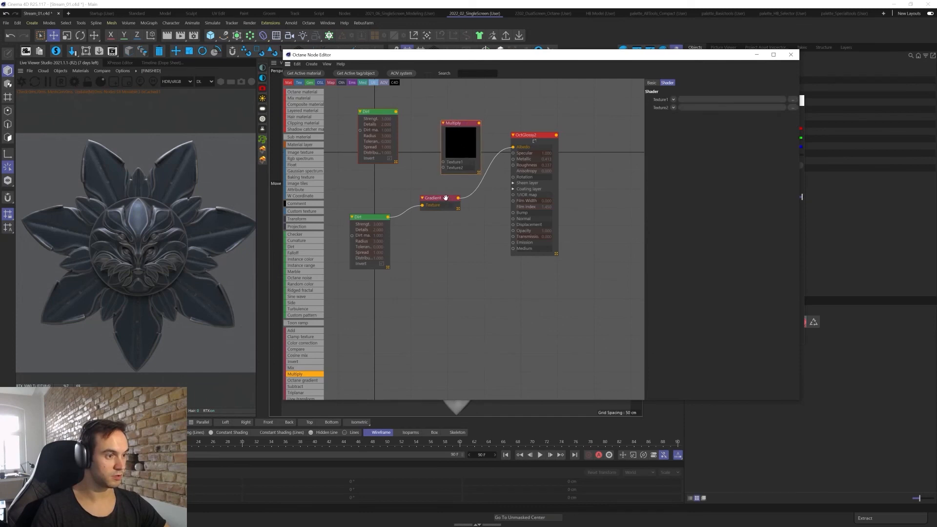
# - Connect the Gradient to the Multiply node's Texture1 input and the duplicated Dirt node directly to the material's Albedo
pyautogui.moveTo(445, 197); pyautogui.dragTo(443, 162)
pyautogui.moveTo(467, 125); pyautogui.dragTo(479, 125)
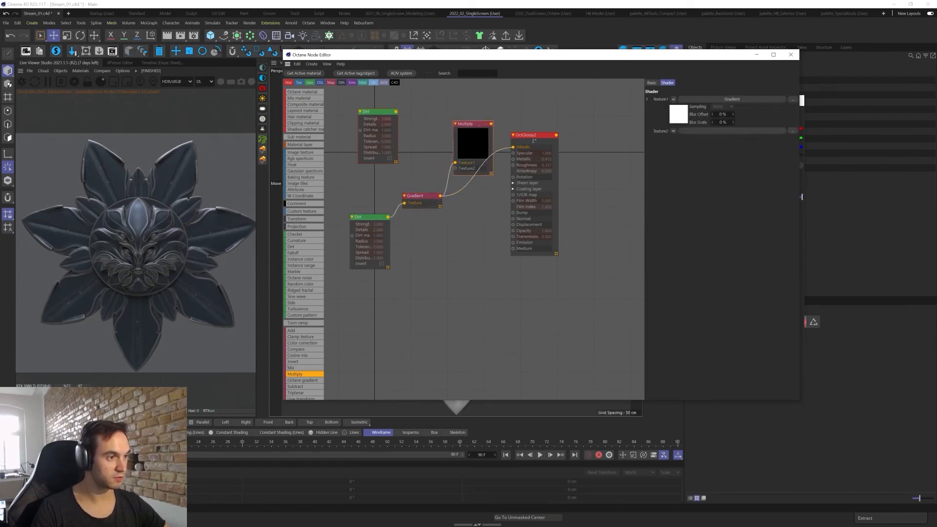
pyautogui.moveTo(373, 111); pyautogui.dragTo(514, 148)
pyautogui.moveTo(417, 239); pyautogui.dragTo(431, 232)
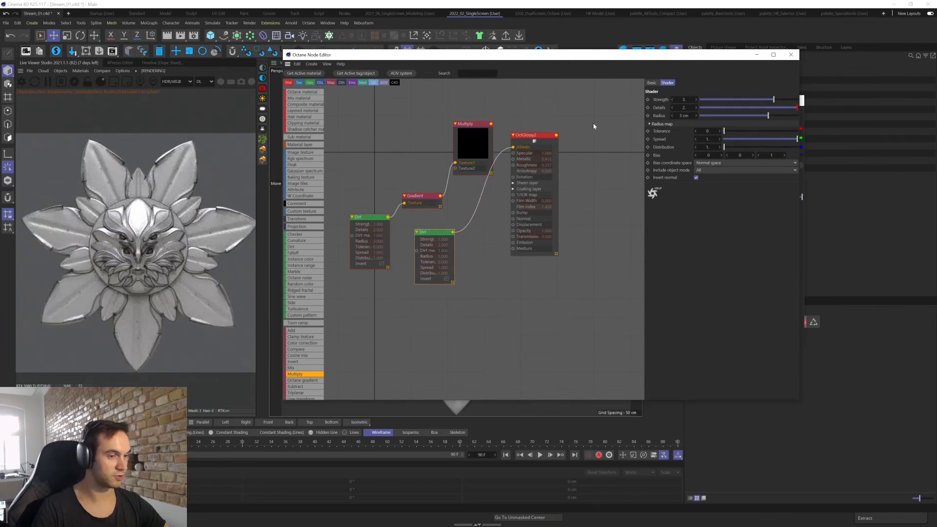
# - Turn off Invert normal on the duplicated Dirt node and set its details to 1 and radius to 1 cm
pyautogui.click(695, 178)
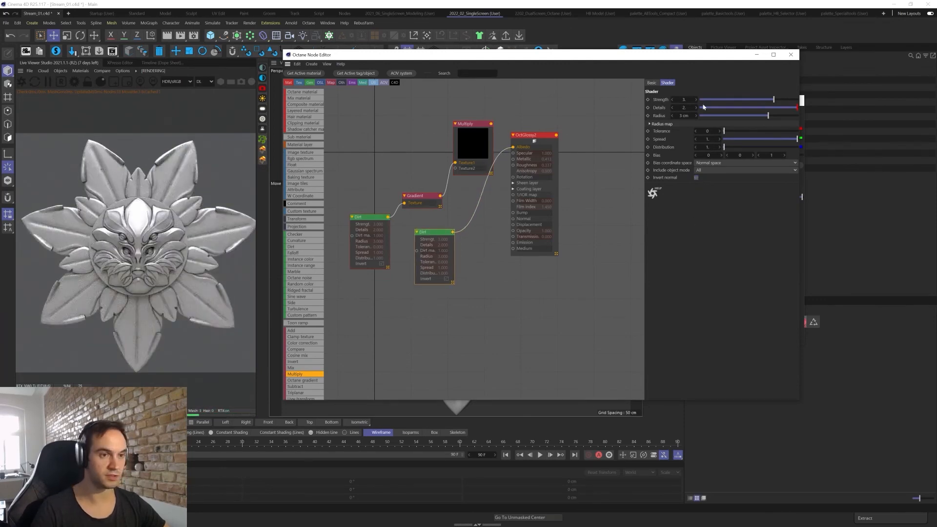
pyautogui.doubleClick(684, 107)
pyautogui.write('1')
pyautogui.doubleClick(684, 116)
pyautogui.write('1')
# - Compare strengths of 2 and 3 on the duplicated Dirt node and keep 2
pyautogui.doubleClick(686, 99)
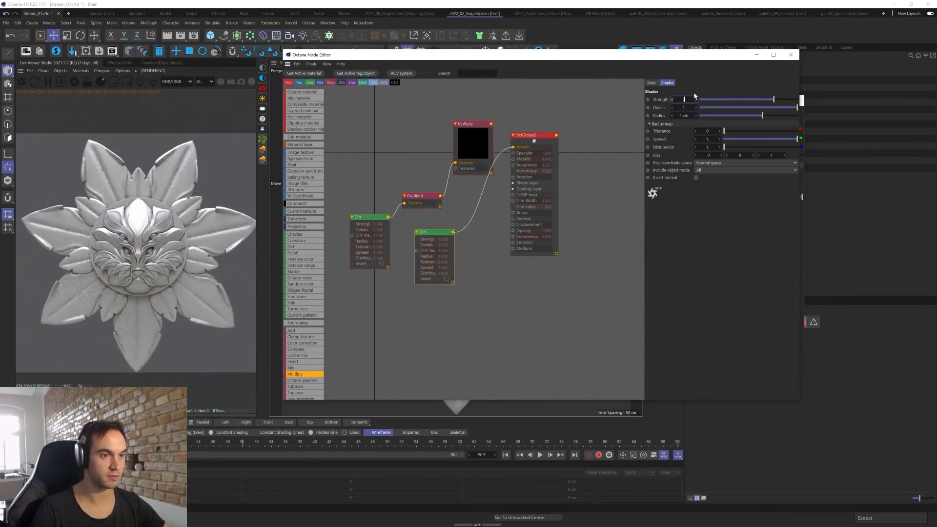
pyautogui.write('2')
pyautogui.press('Return')
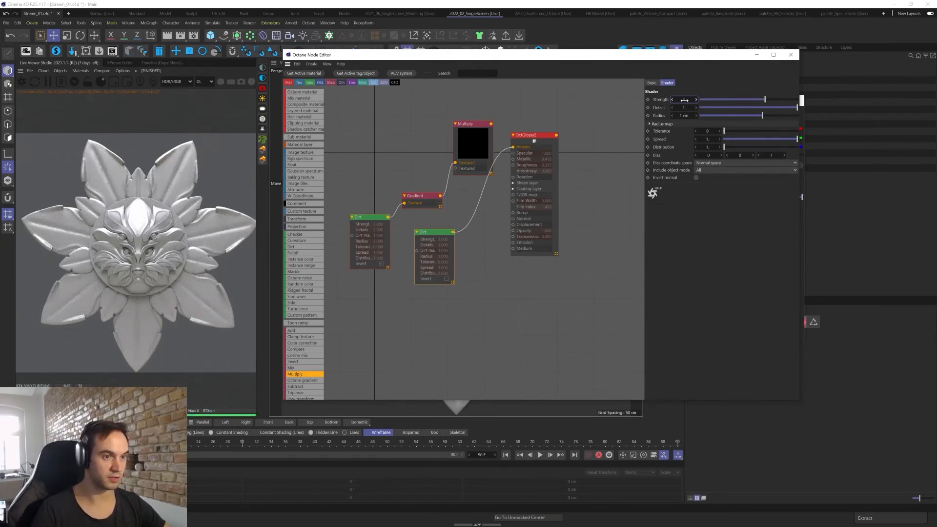
pyautogui.write('3')
pyautogui.press('Return')
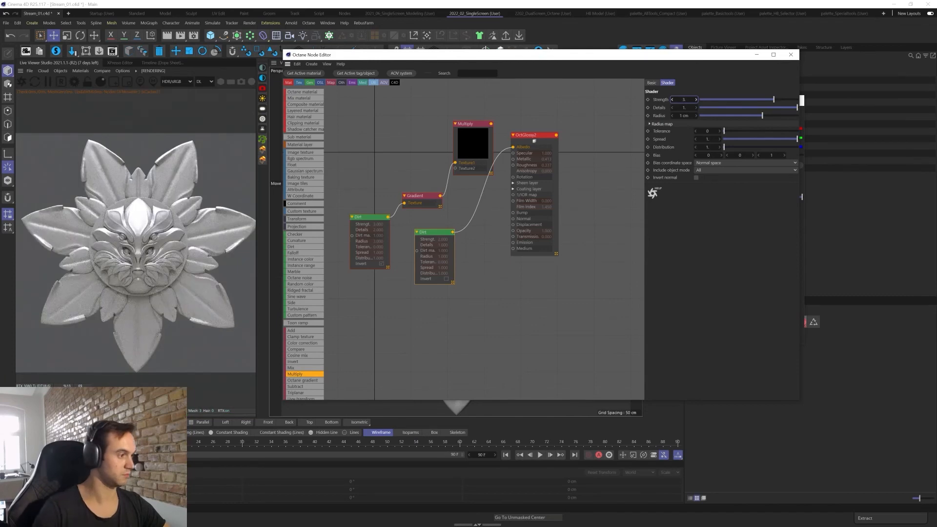
pyautogui.write('2')
pyautogui.press('Return')
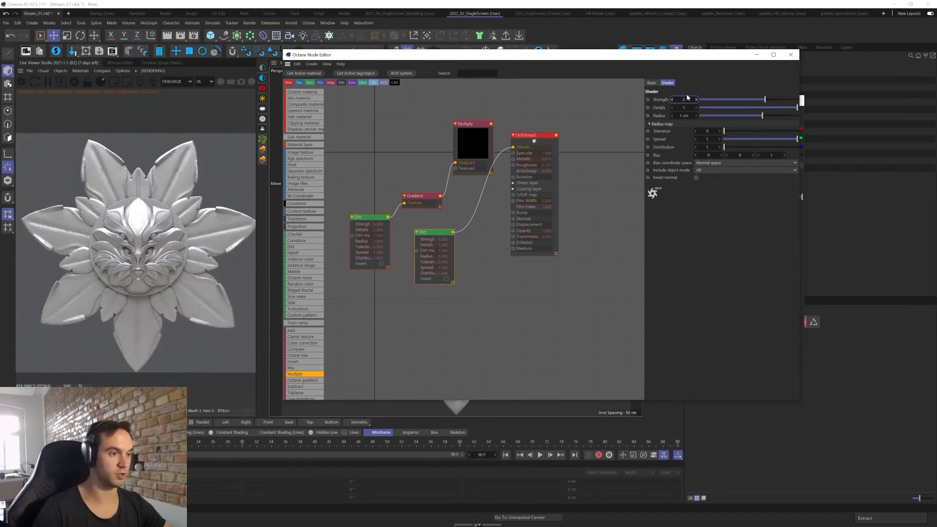
# - Reconnect the duplicated Dirt node to Multiply's Texture2 input and feed the Multiply node into the material's Albedo
pyautogui.moveTo(514, 149); pyautogui.dragTo(455, 168)
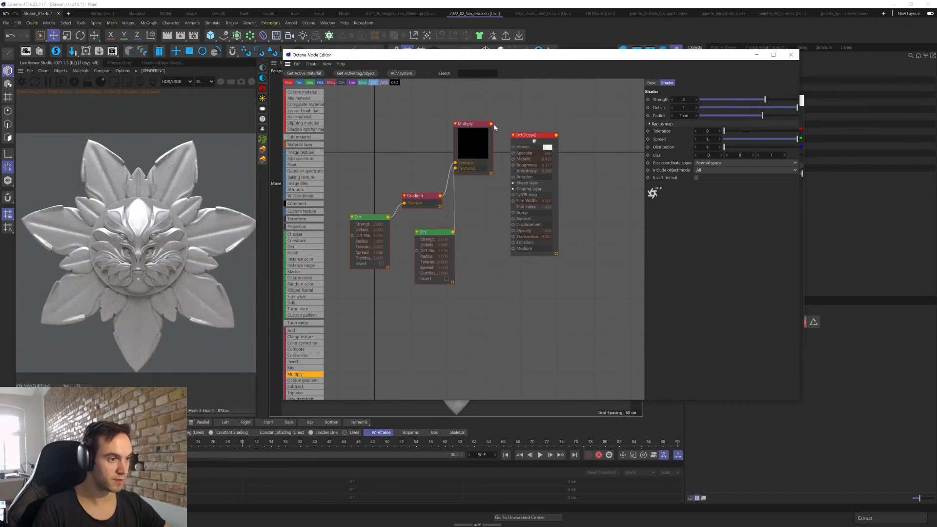
pyautogui.moveTo(491, 123); pyautogui.dragTo(561, 130)
pyautogui.moveTo(473, 146); pyautogui.dragTo(486, 164)
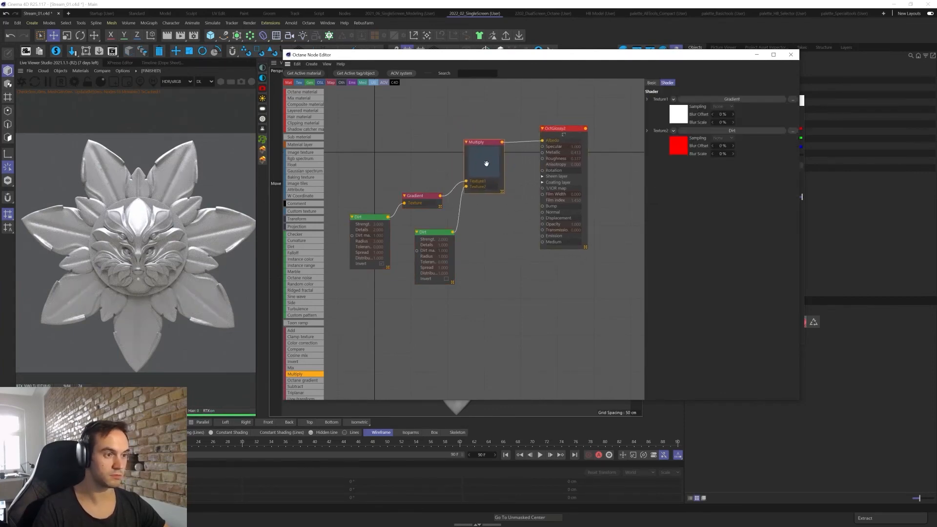
pyautogui.moveTo(434, 232); pyautogui.dragTo(428, 231)
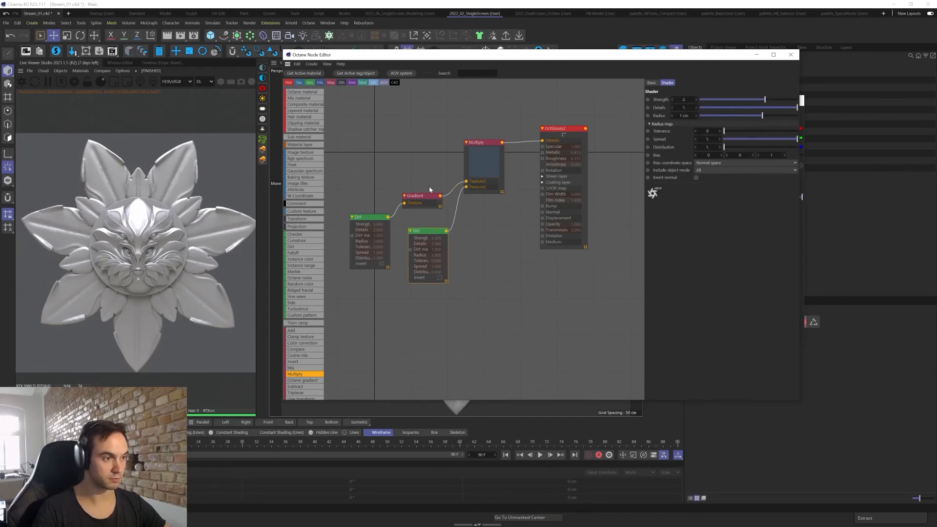
# - Restart the live render to check the multiplied dirt shading and close the node editor
pyautogui.click(22, 83)
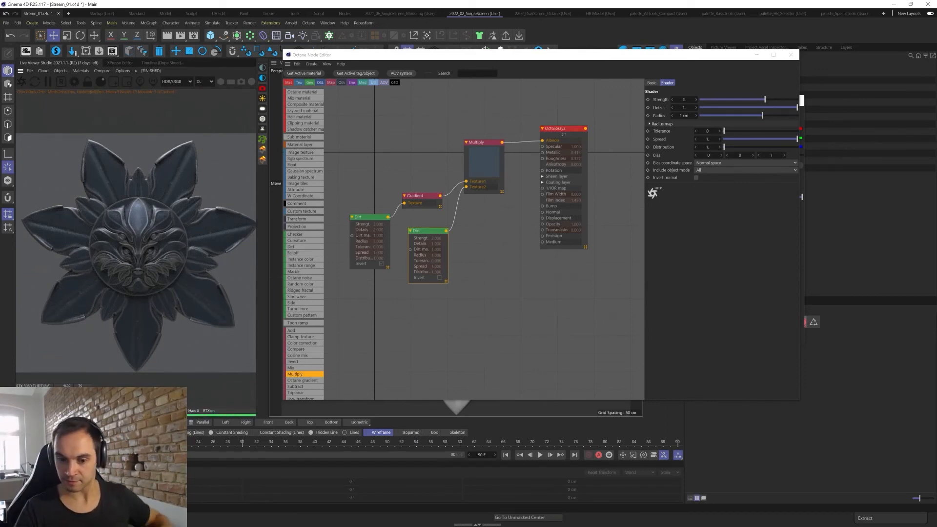
pyautogui.click(485, 159)
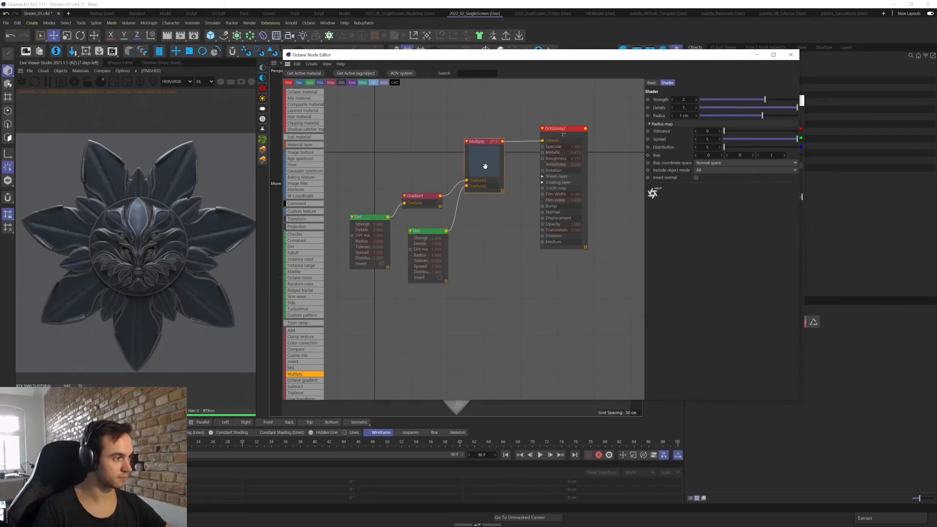
pyautogui.moveTo(690, 55); pyautogui.dragTo(692, 62)
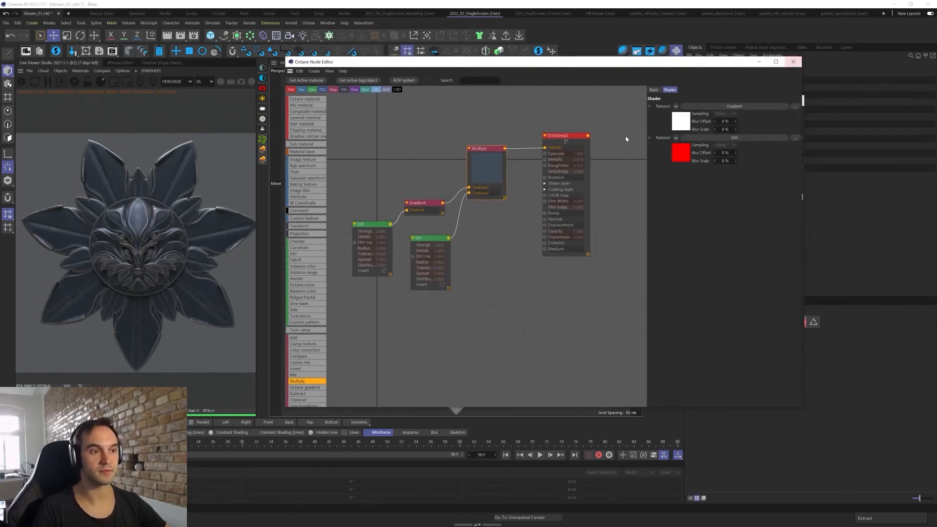
pyautogui.click(793, 62)
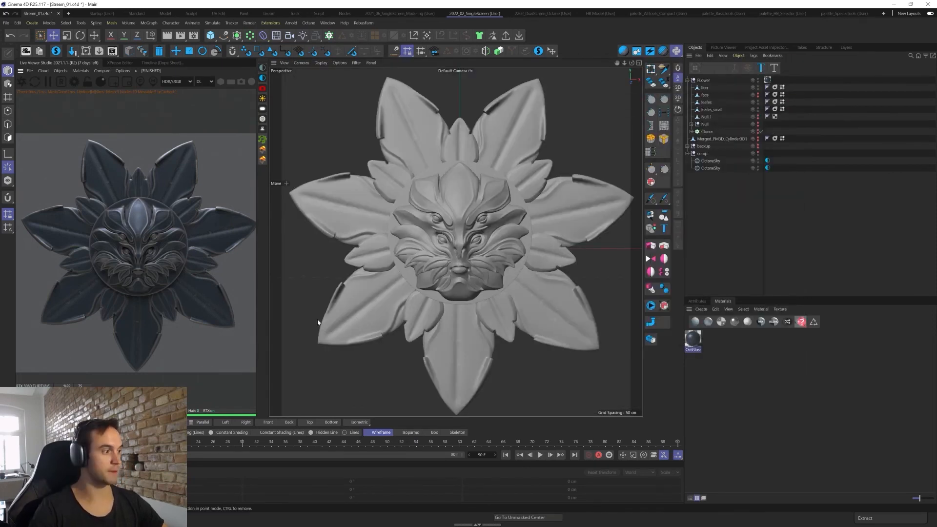
# - Pause the live render of the medallion and save the scene
pyautogui.click(48, 82)
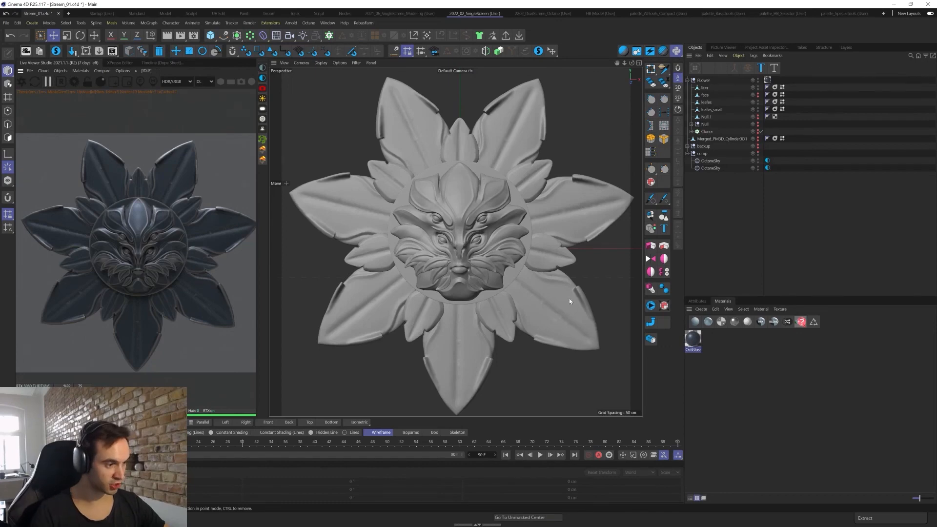
pyautogui.hotkey('ctrl', 's')
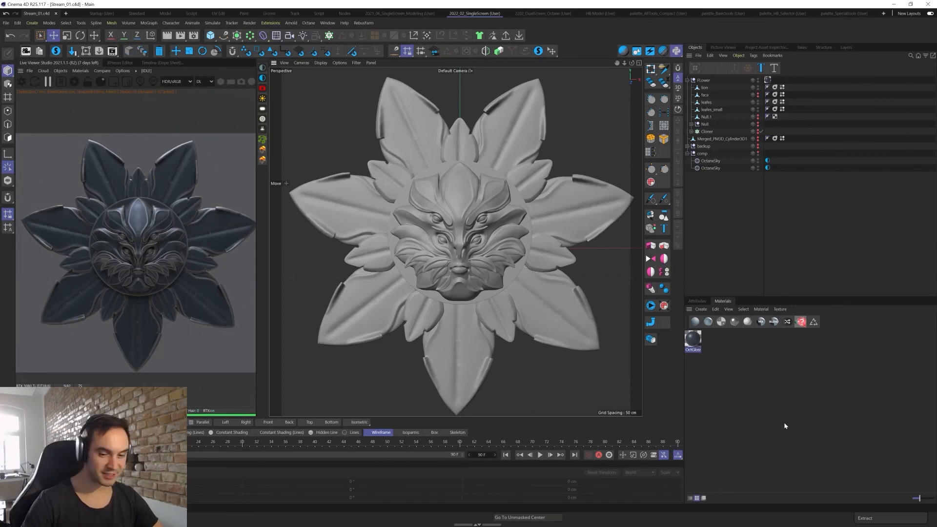
# - Switch to ZBrush, load the FemaleHead2 tool and unhide its Flower folder to view the whole medallion
pyautogui.hotkey('alt', 'Tab')
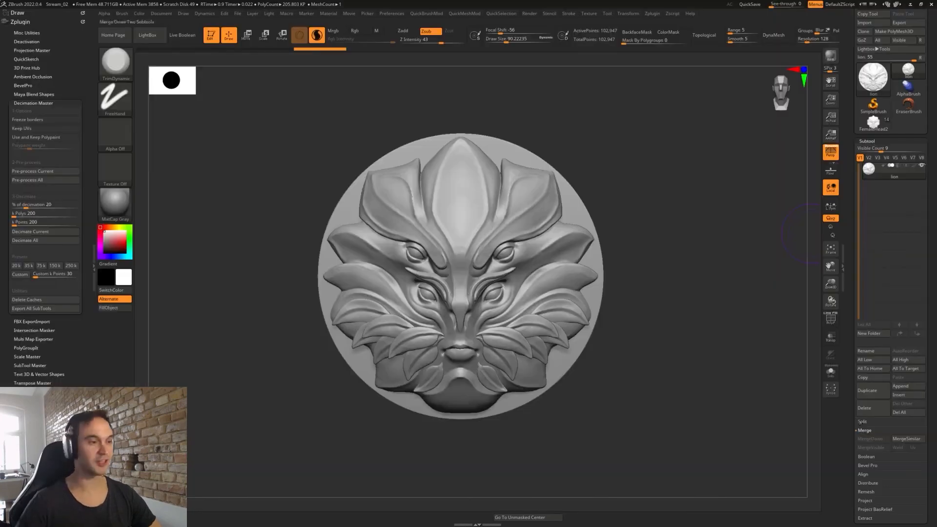
pyautogui.click(873, 131)
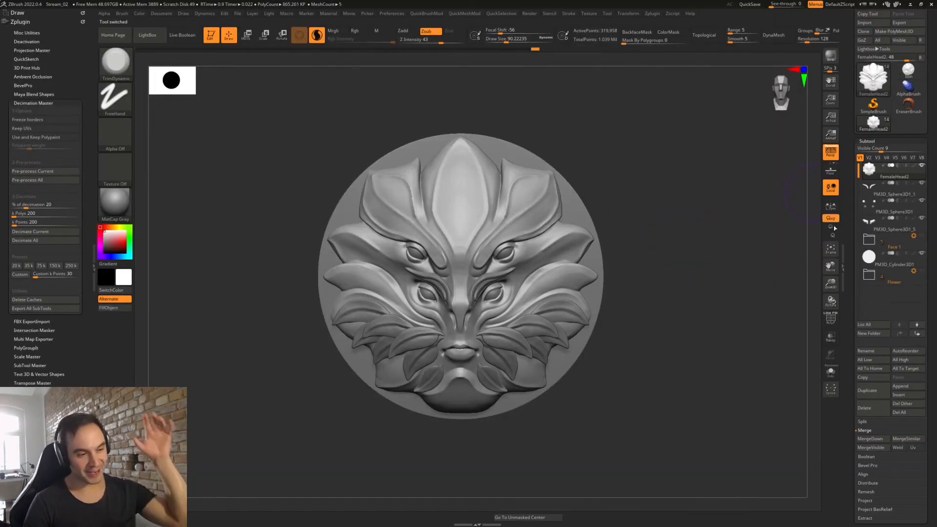
pyautogui.click(921, 270)
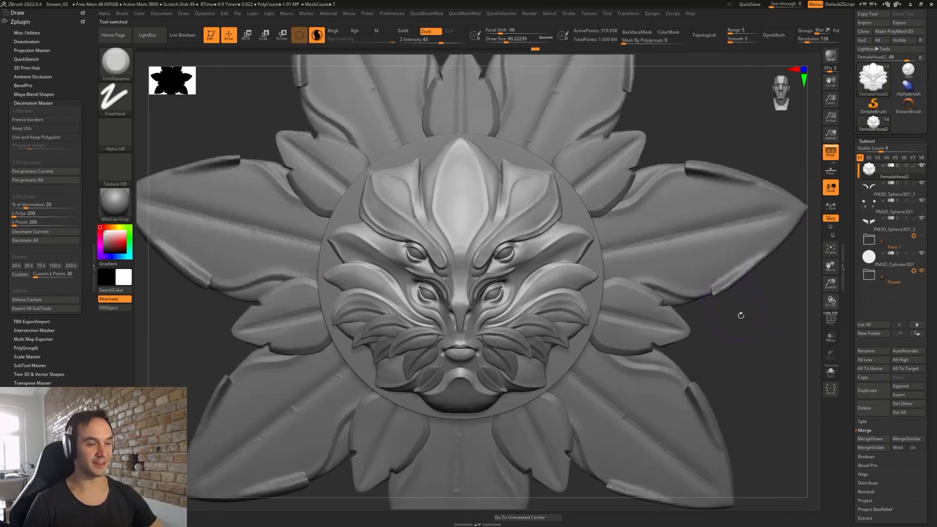
pyautogui.keyDown('alt'); pyautogui.moveTo(740, 313); pyautogui.dragTo(695, 327); pyautogui.keyUp('alt')
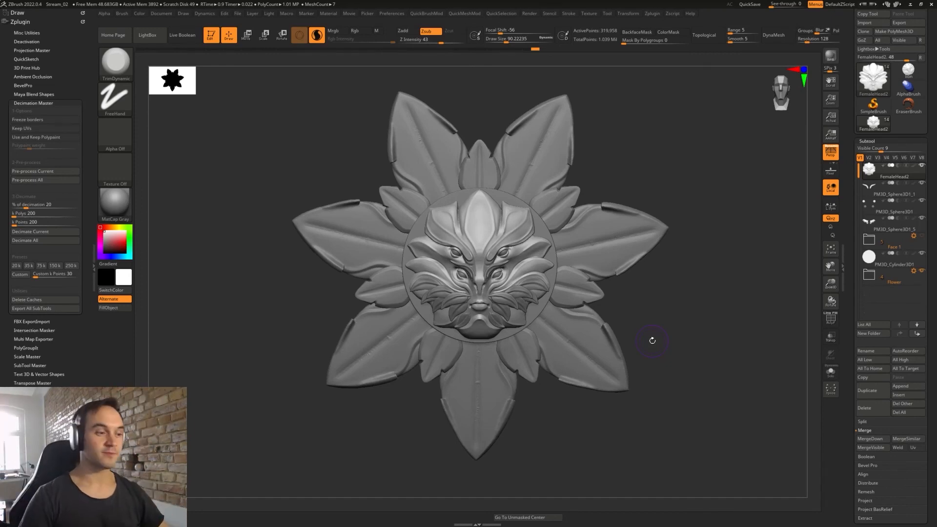
pyautogui.moveTo(660, 299); pyautogui.dragTo(663, 324)
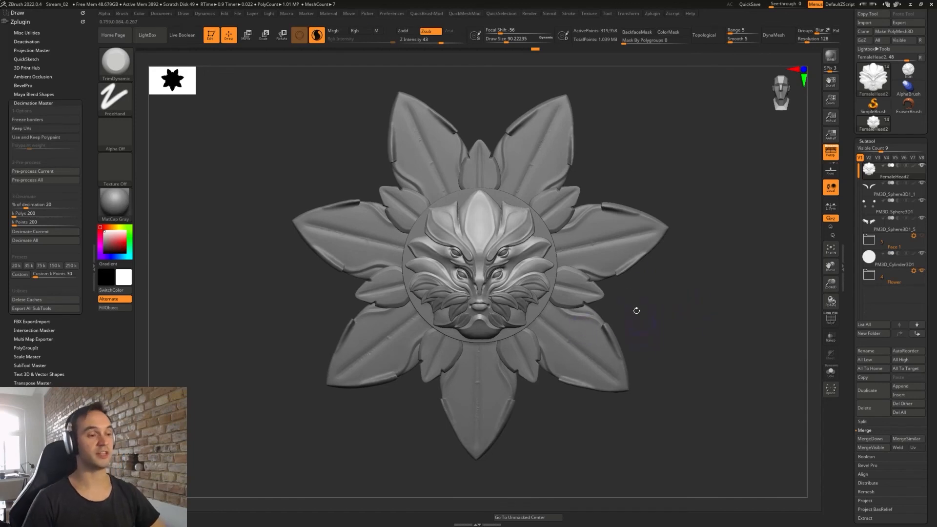